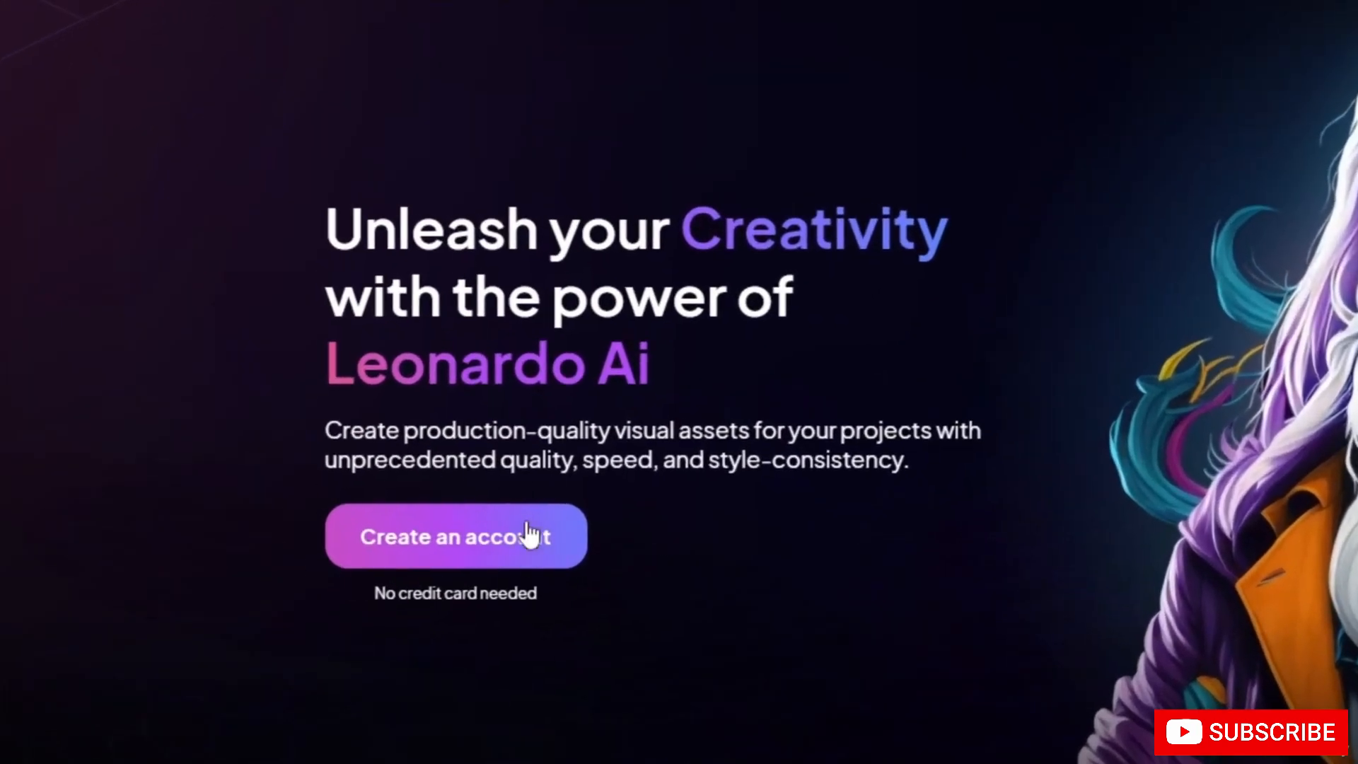
Start creating a Leonardo.Ai account and go to the sign-up form.
click(455, 539)
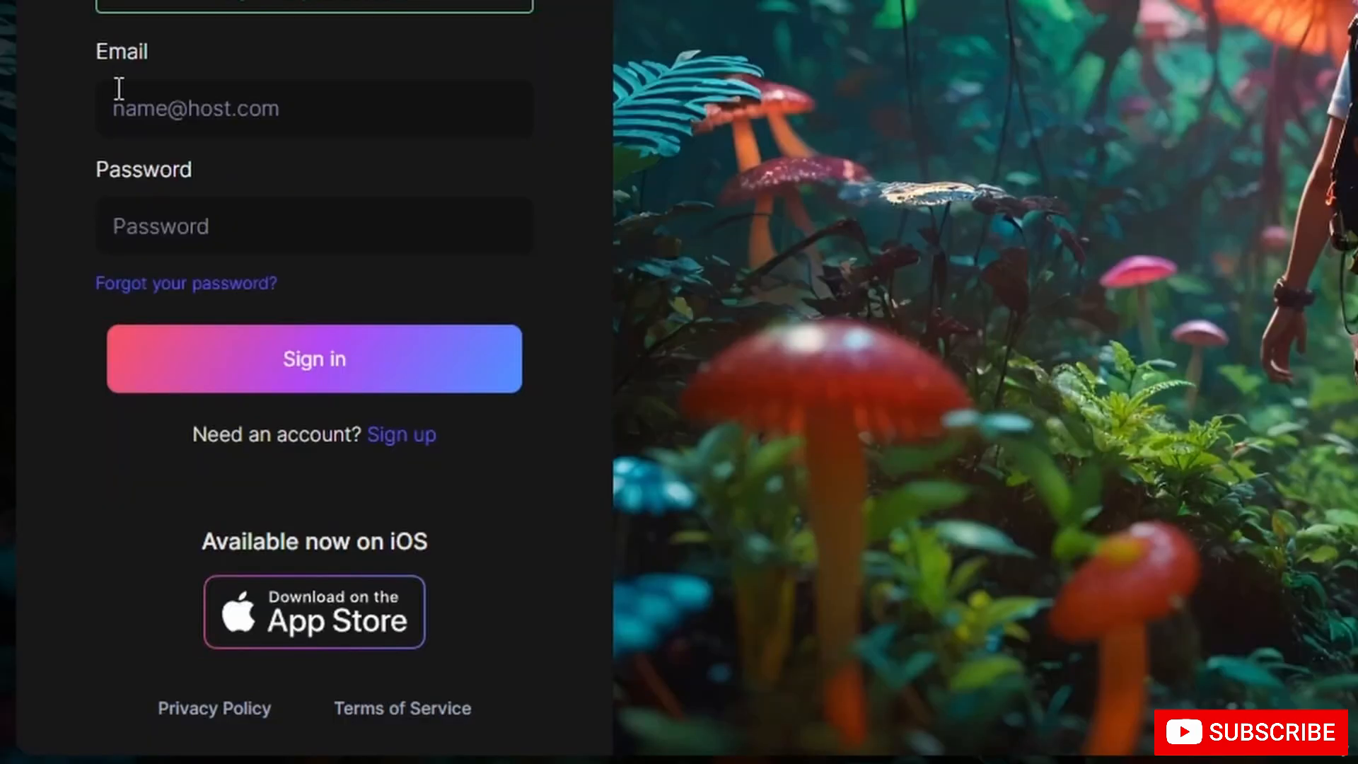
click(418, 434)
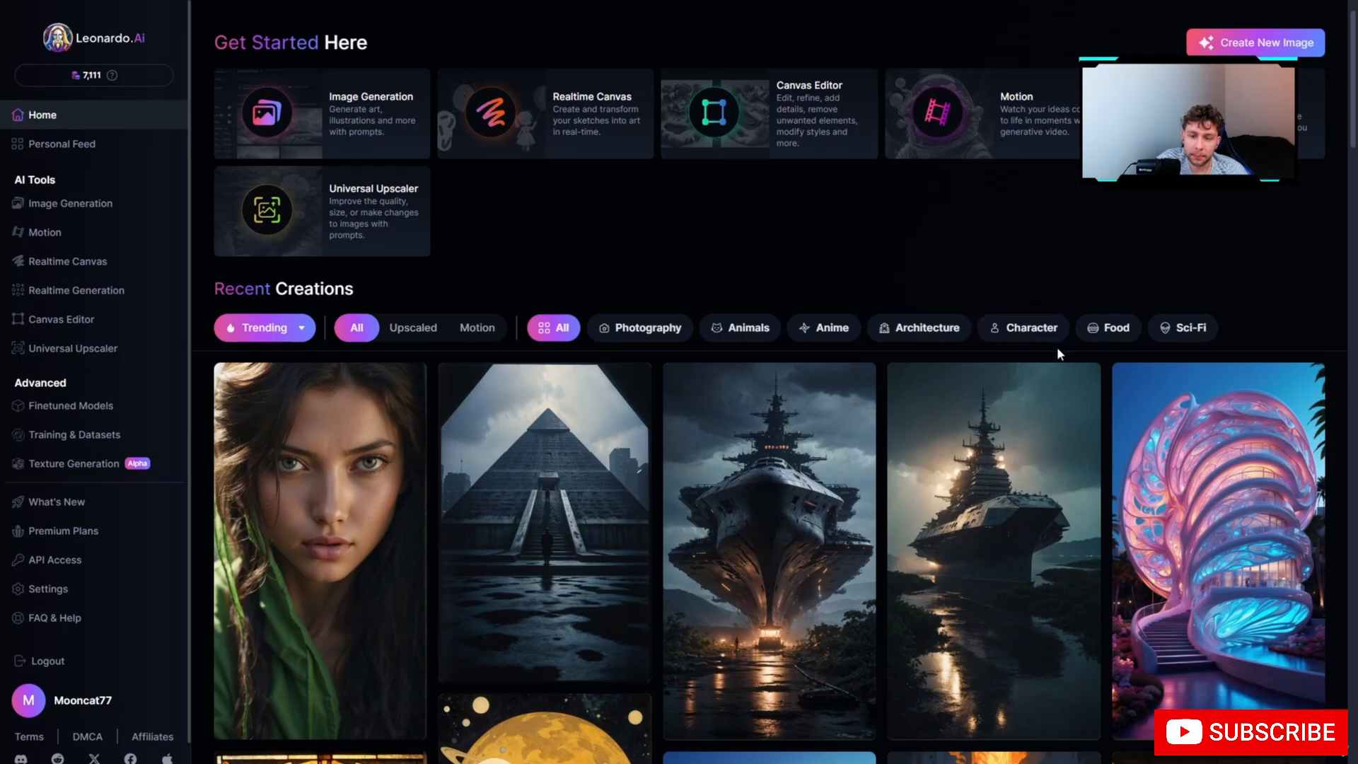
Filter the Recent Creations feed to the Character category and browse the resulting images.
click(1019, 329)
scroll(679, 393, down, 10)
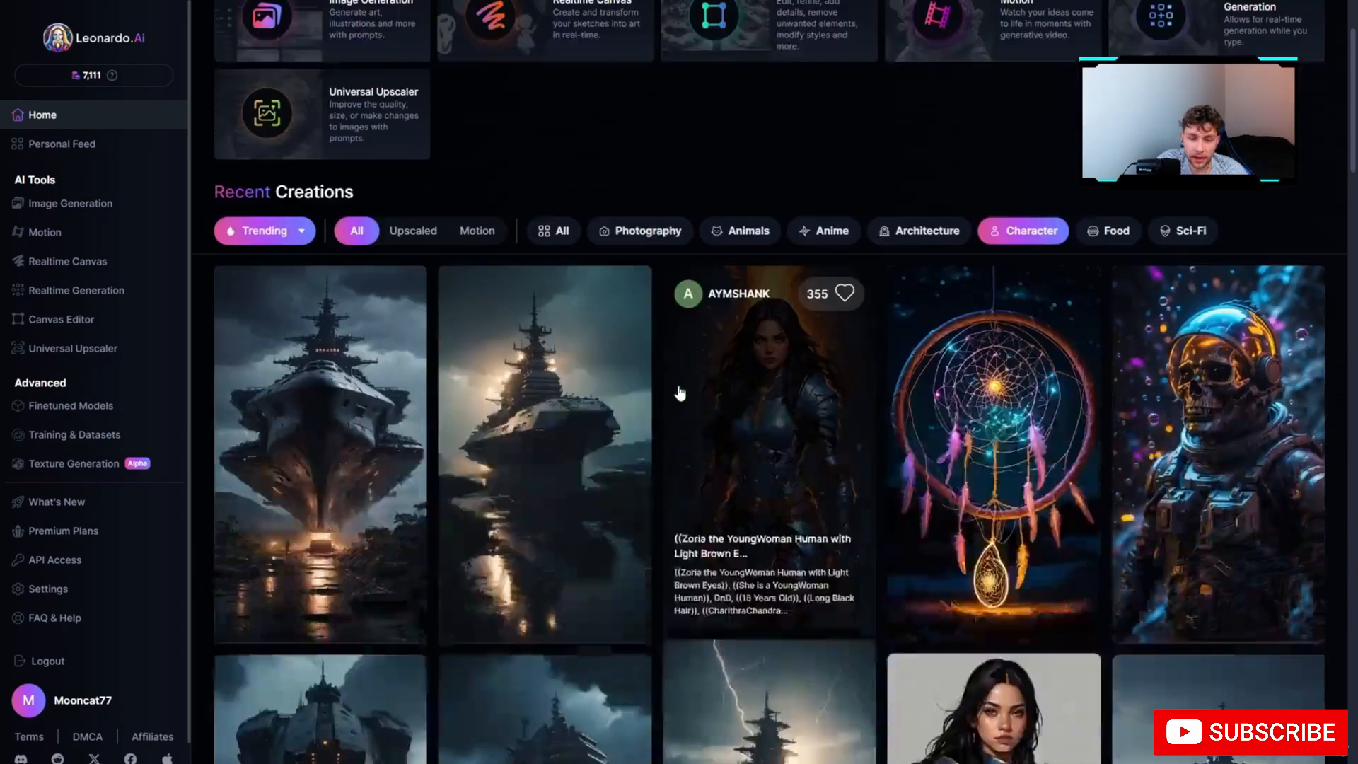
scroll(679, 393, down, 10)
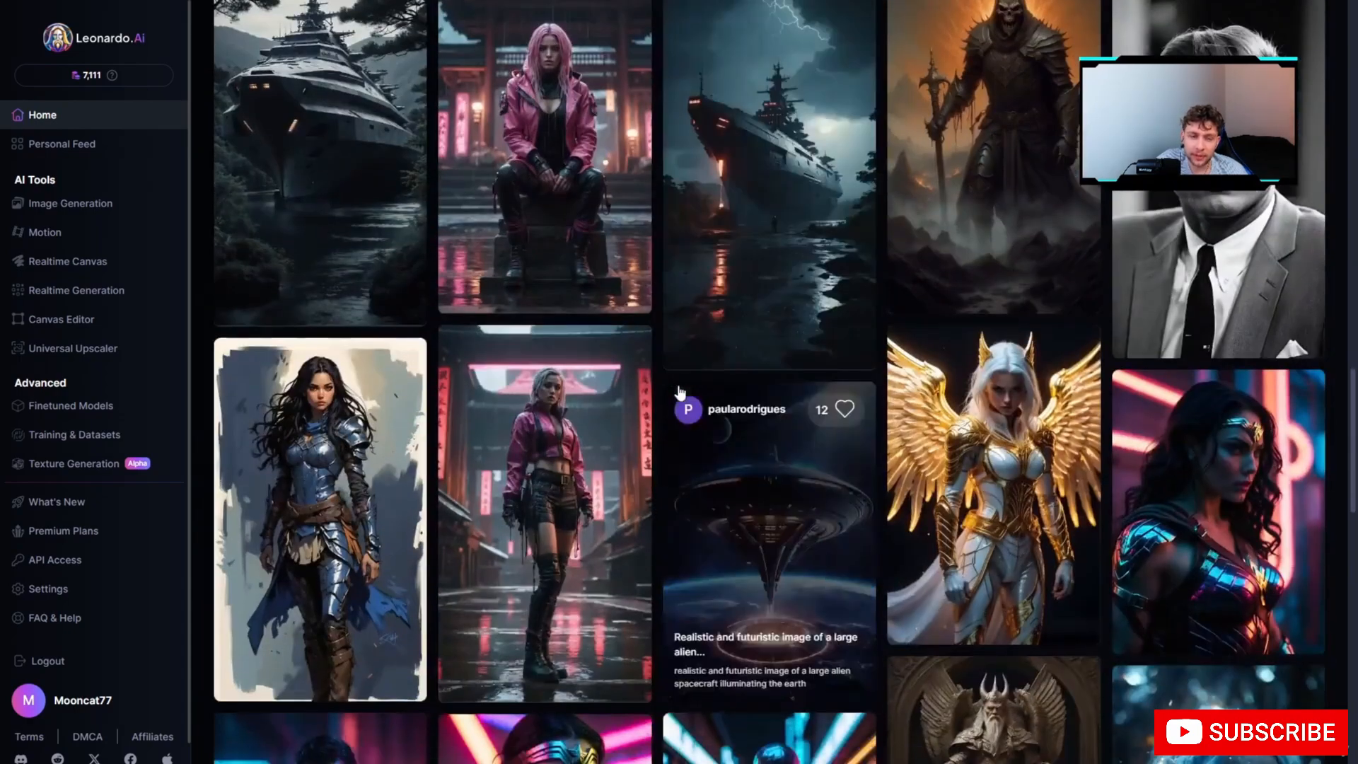
scroll(679, 394, down, 10)
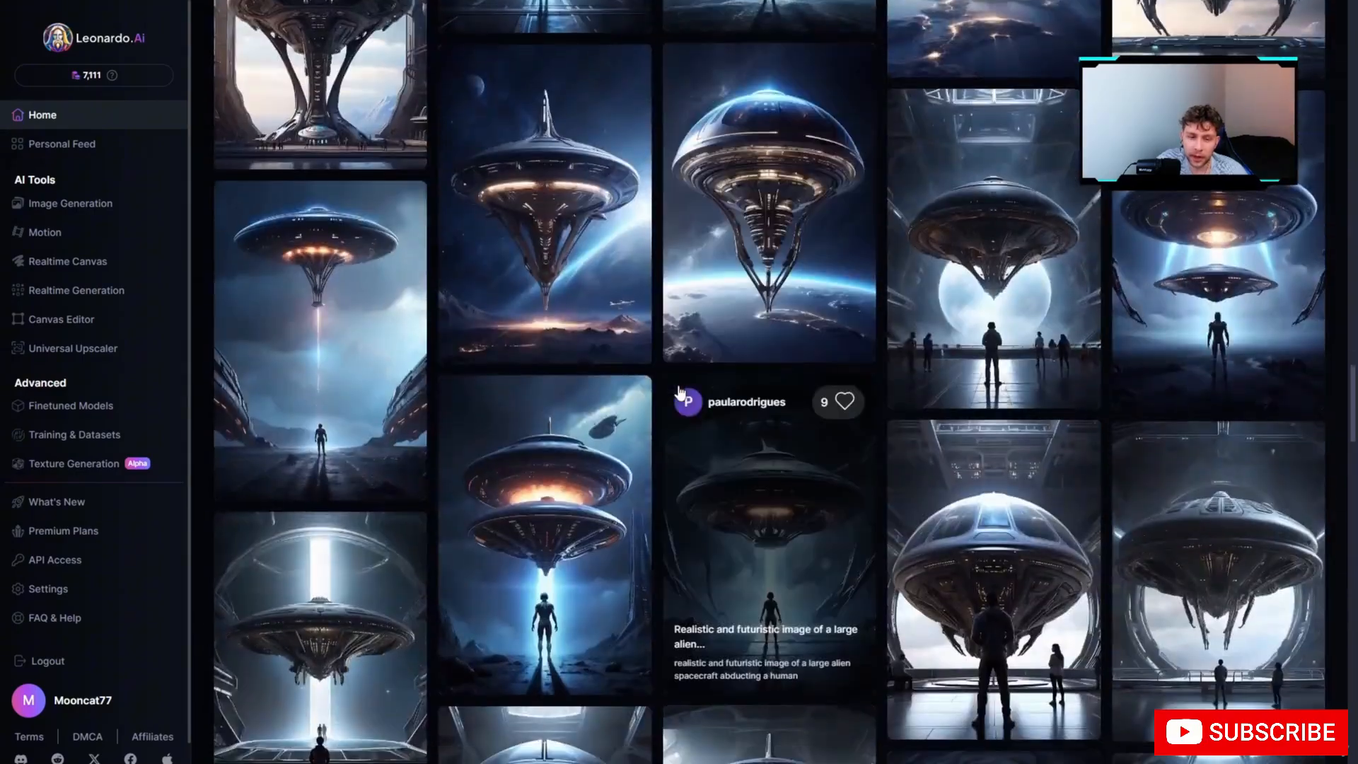
scroll(679, 393, down, 8)
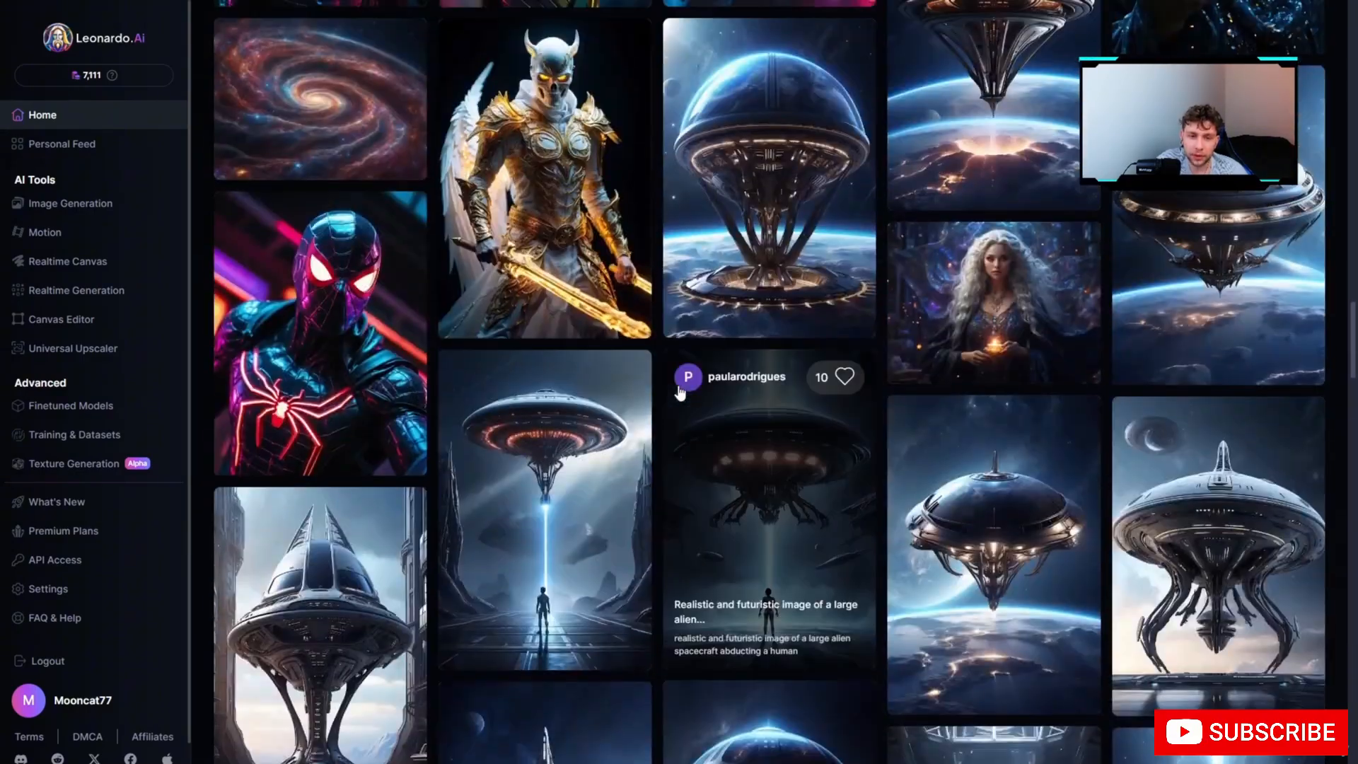
View the prompt details of the Wonder Woman cyberpunk ninja image, close it, and return to the feed's filters.
click(581, 343)
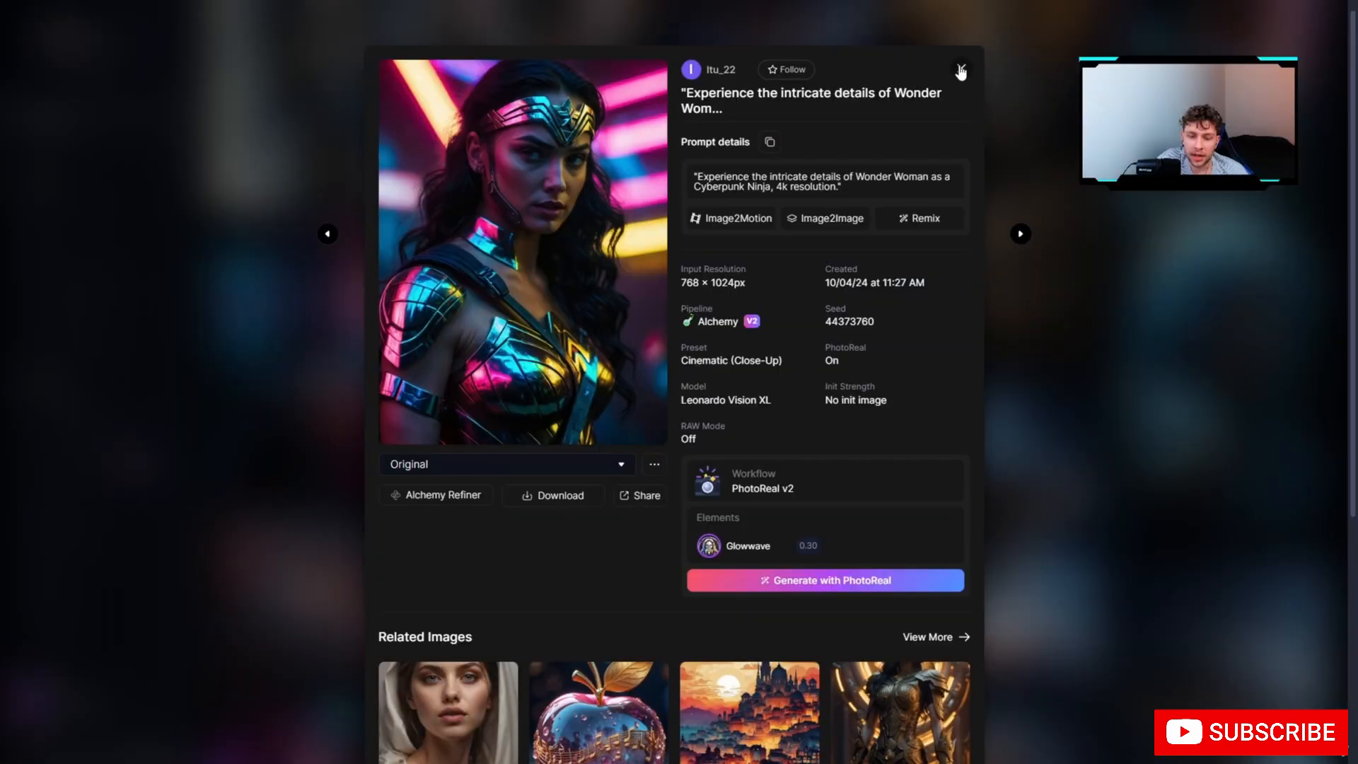
click(1130, 51)
scroll(681, 380, down, 5)
scroll(681, 380, up, 5)
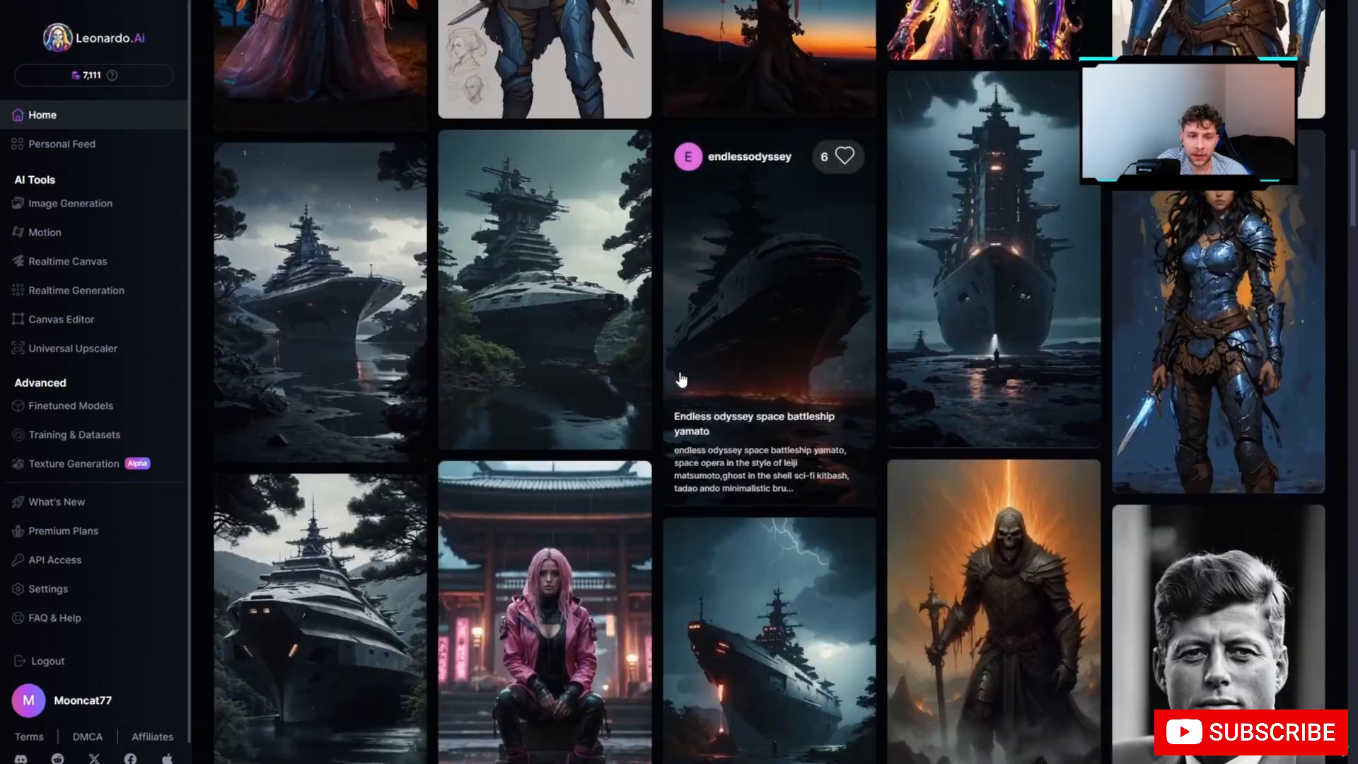
scroll(1015, 425, up, 10)
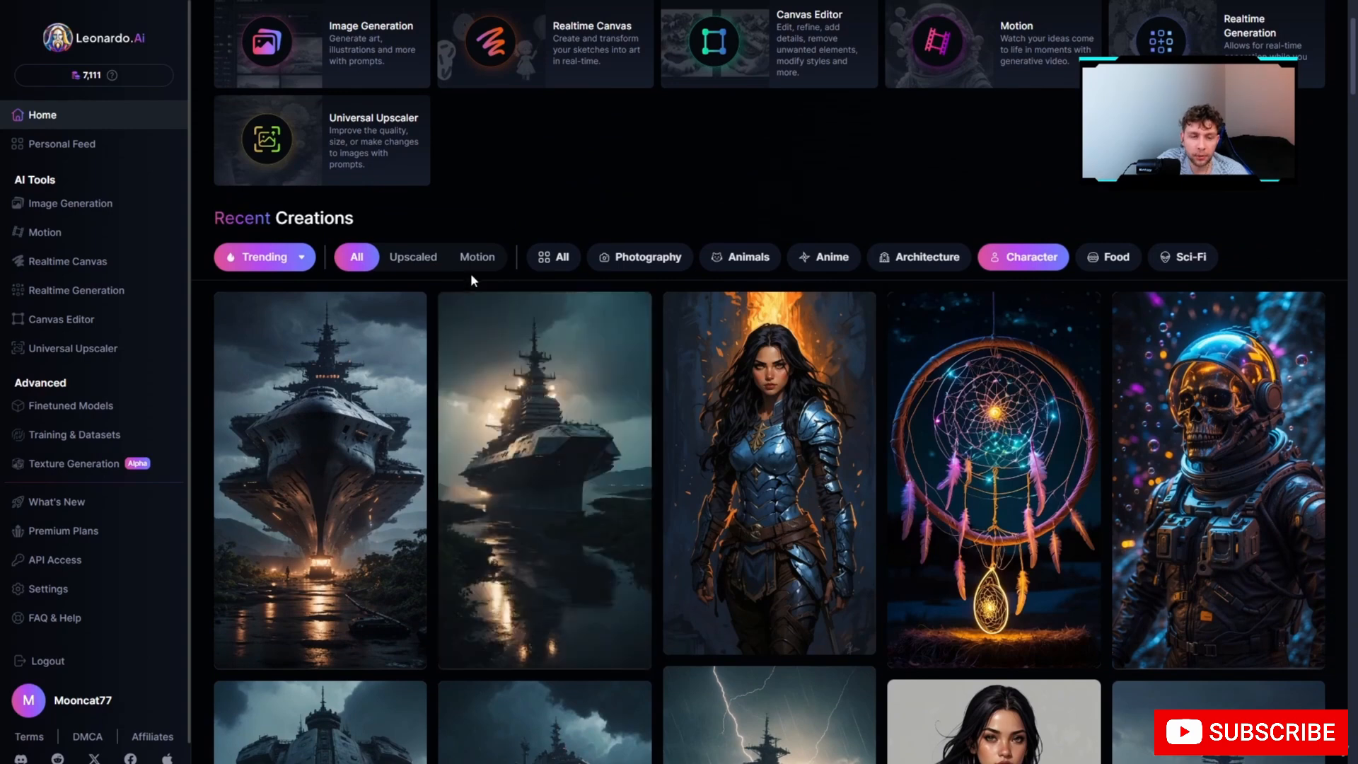
Limit the Recent Creations feed to Upscaled images and sort it by New, then by Top.
click(436, 265)
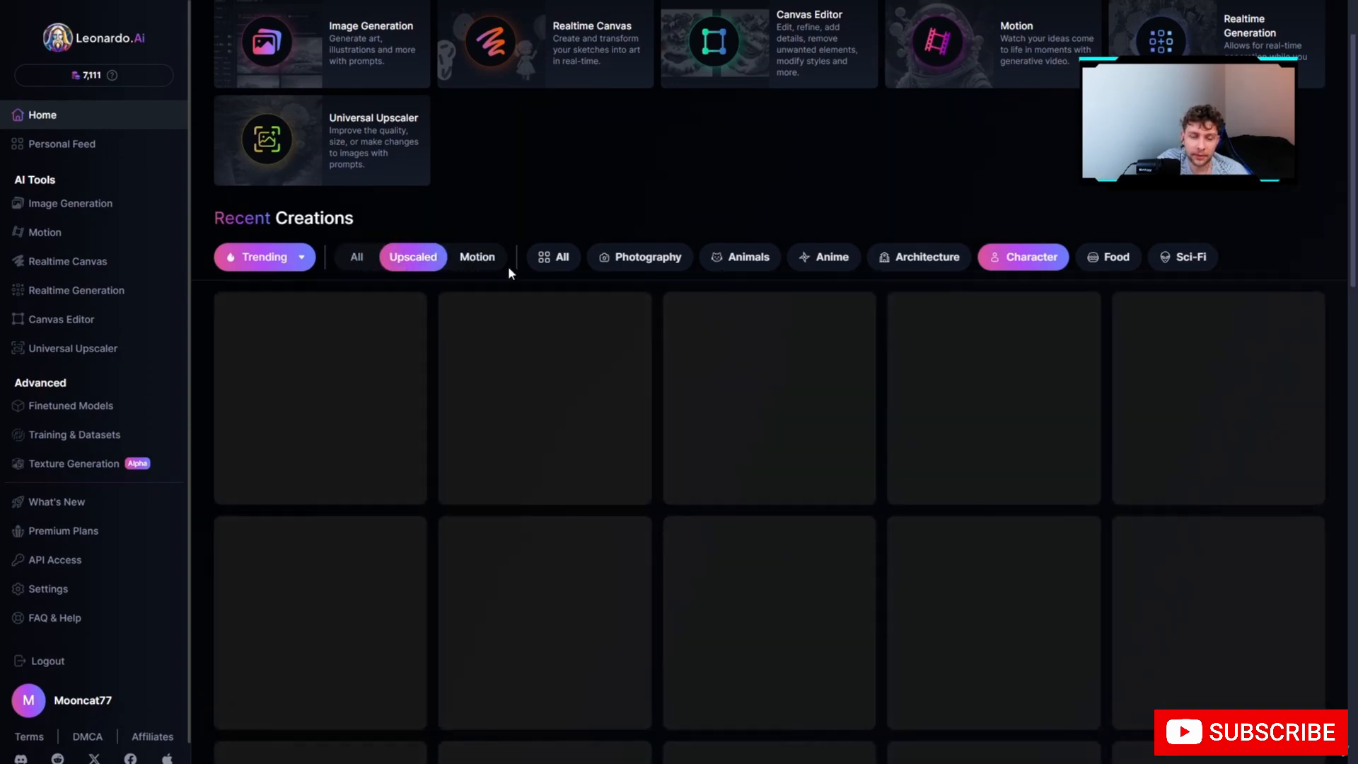
mouse_move(287, 258)
click(252, 289)
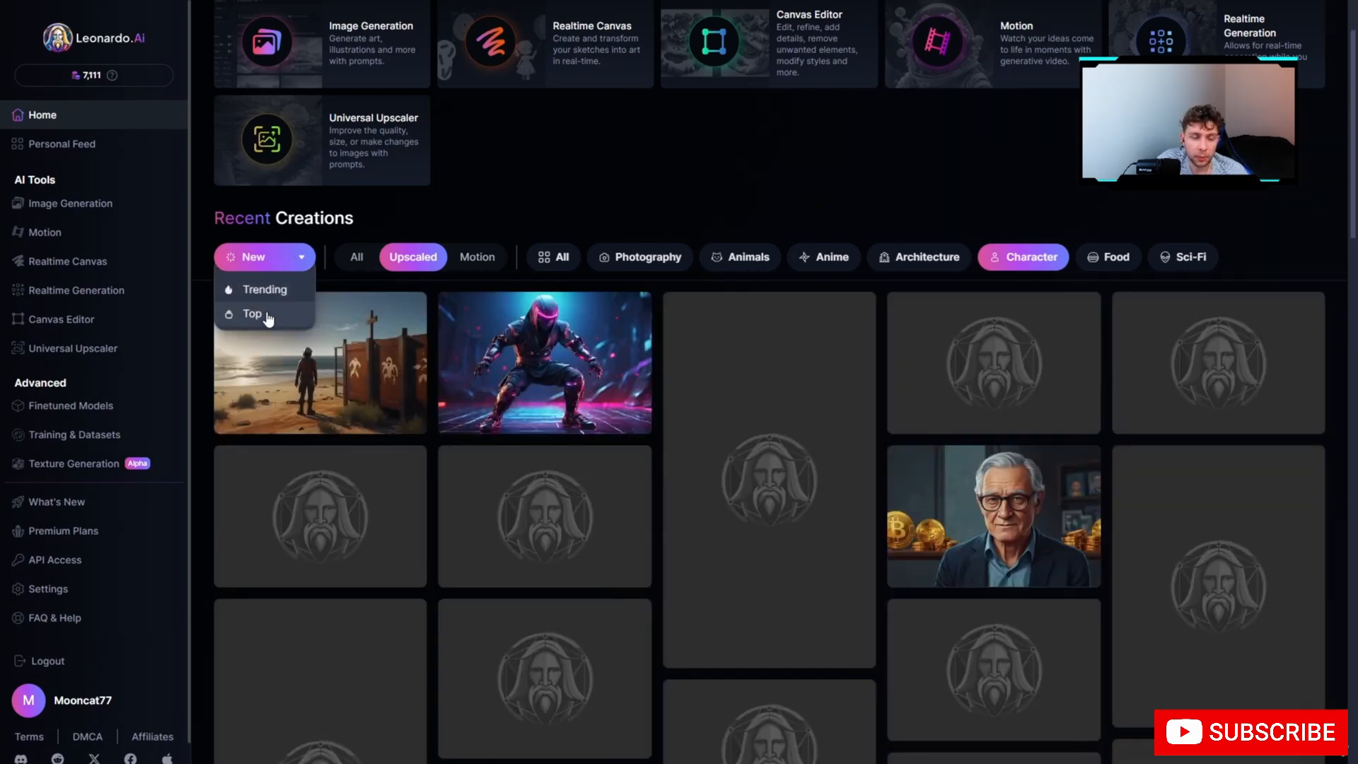
click(252, 313)
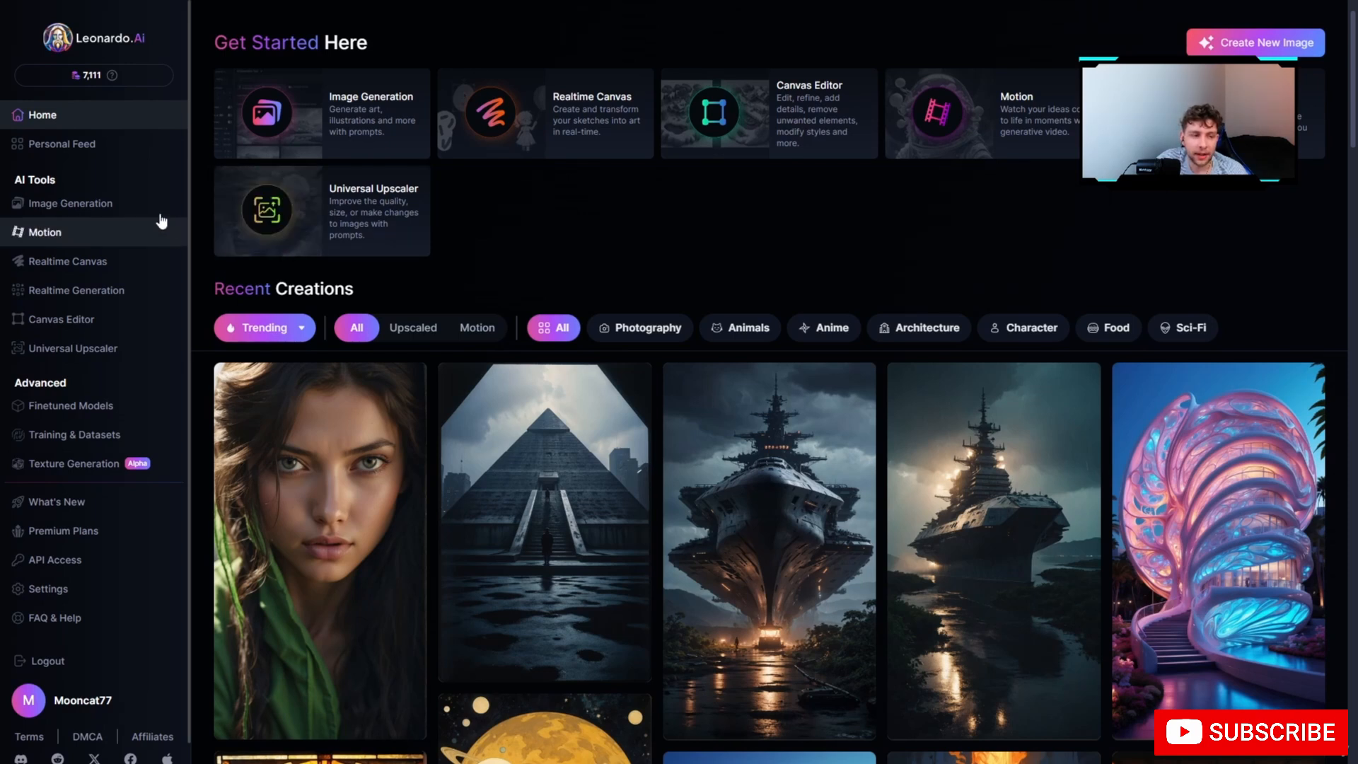
Open the Image Generation tool and turn off PhotoReal and Alchemy.
click(71, 208)
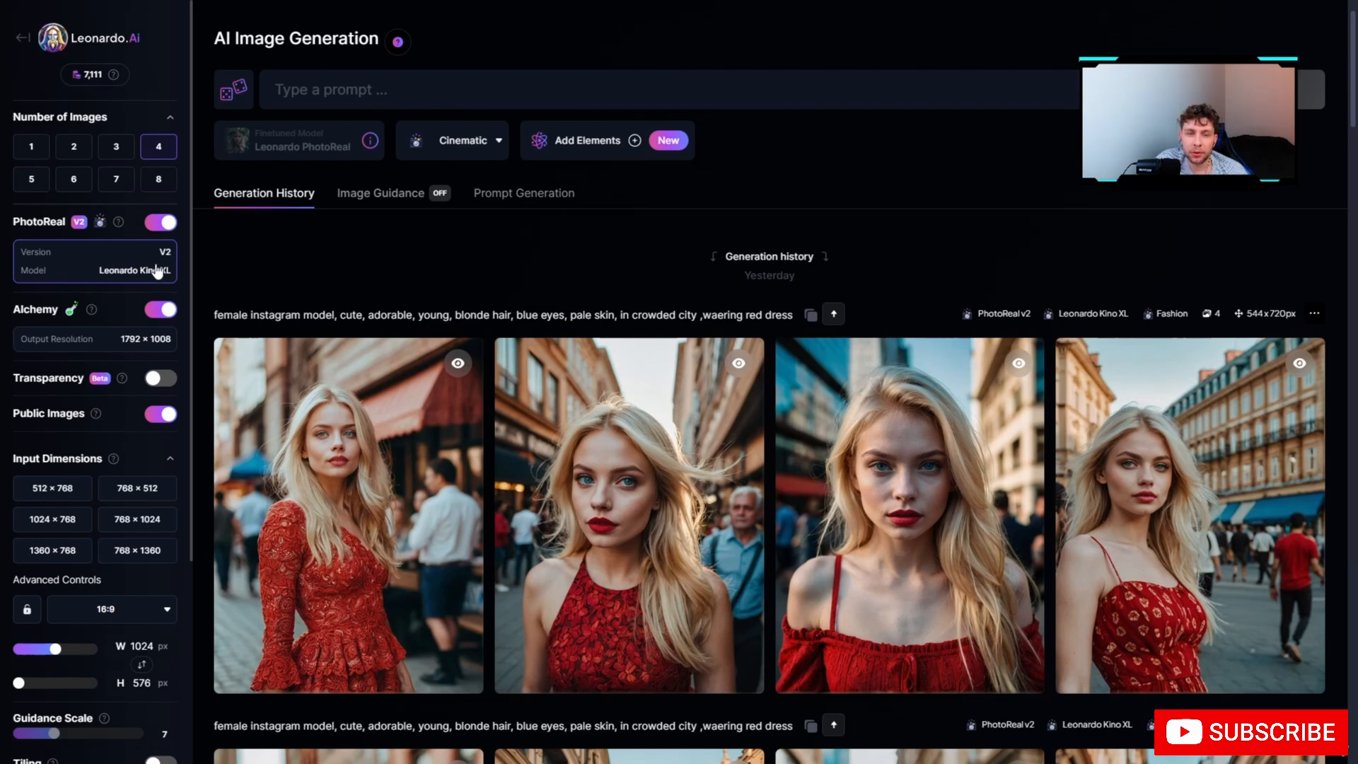
click(168, 224)
click(164, 259)
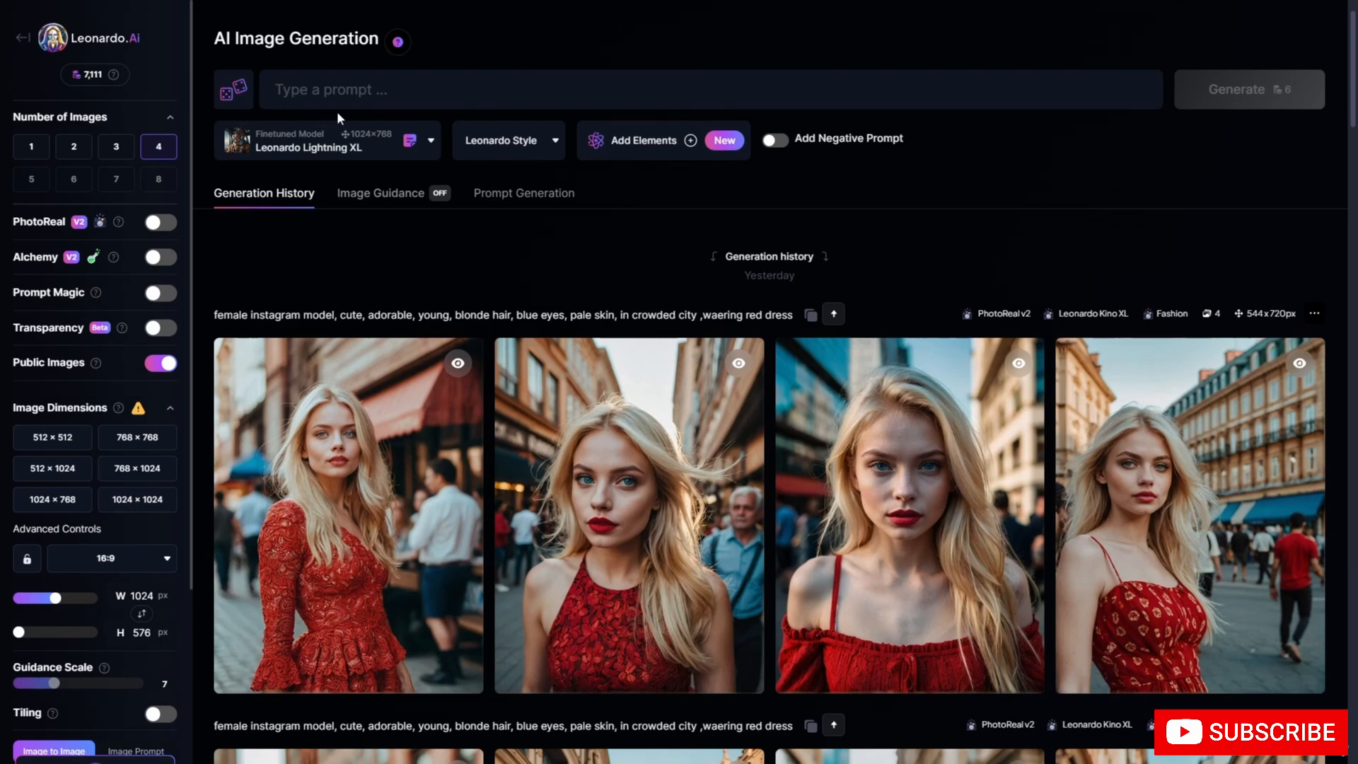
Enter "a dog" as the image prompt.
click(368, 96)
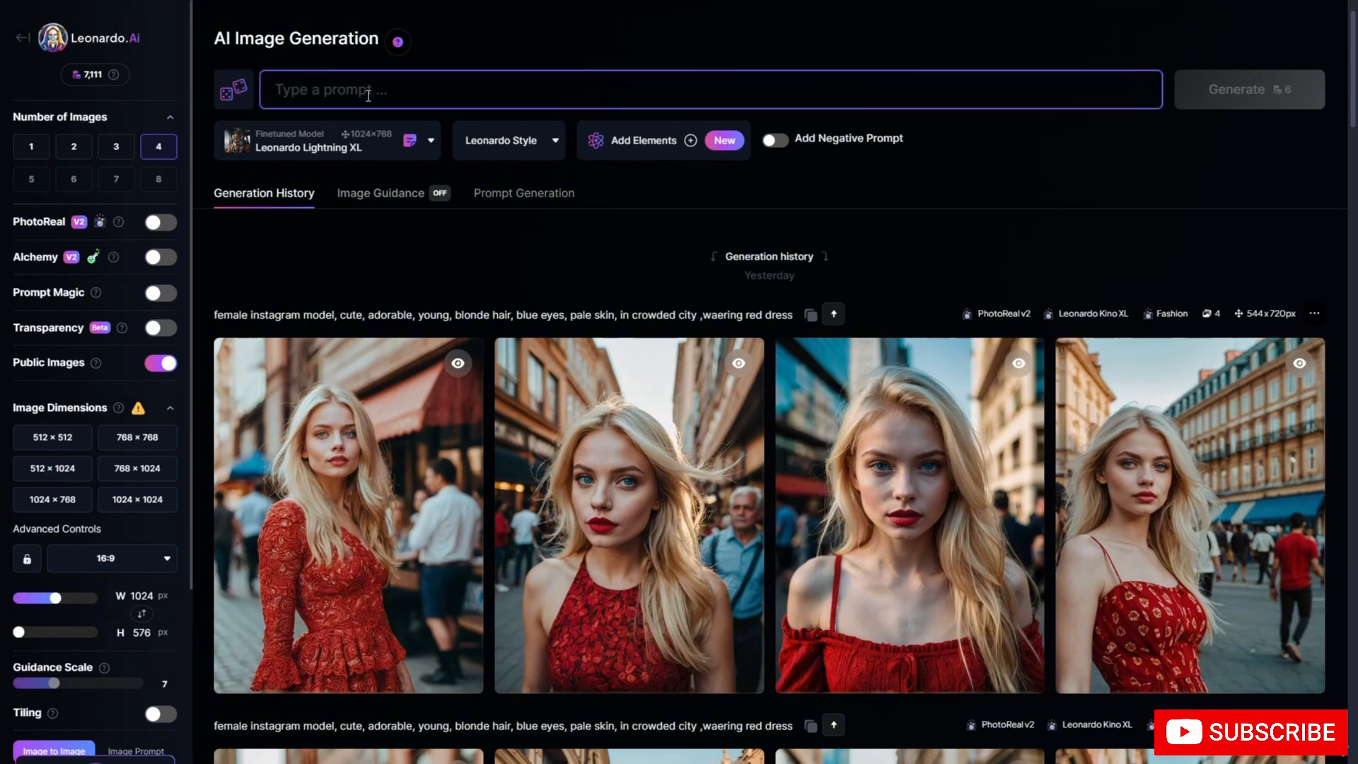
text(a dog)
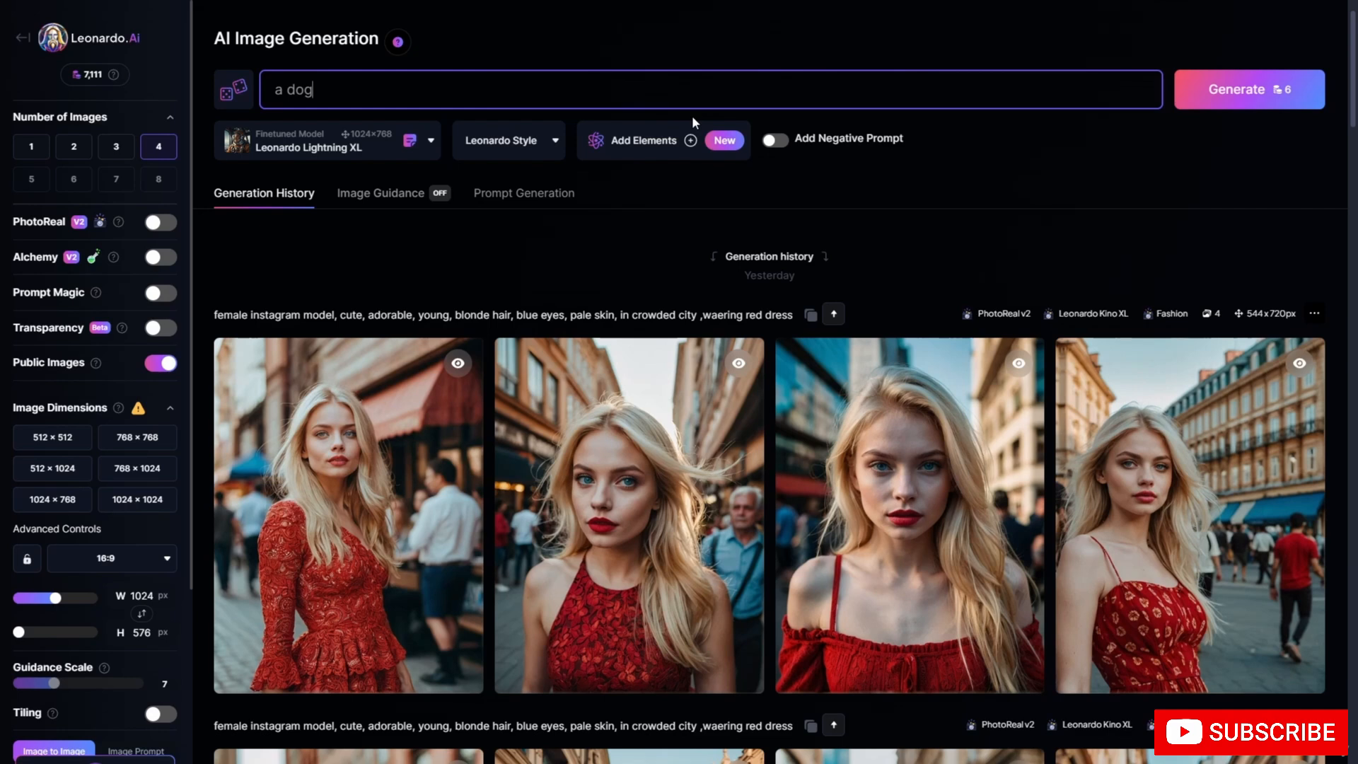
Try switching PhotoReal on and back off to compare the available generation settings.
click(159, 223)
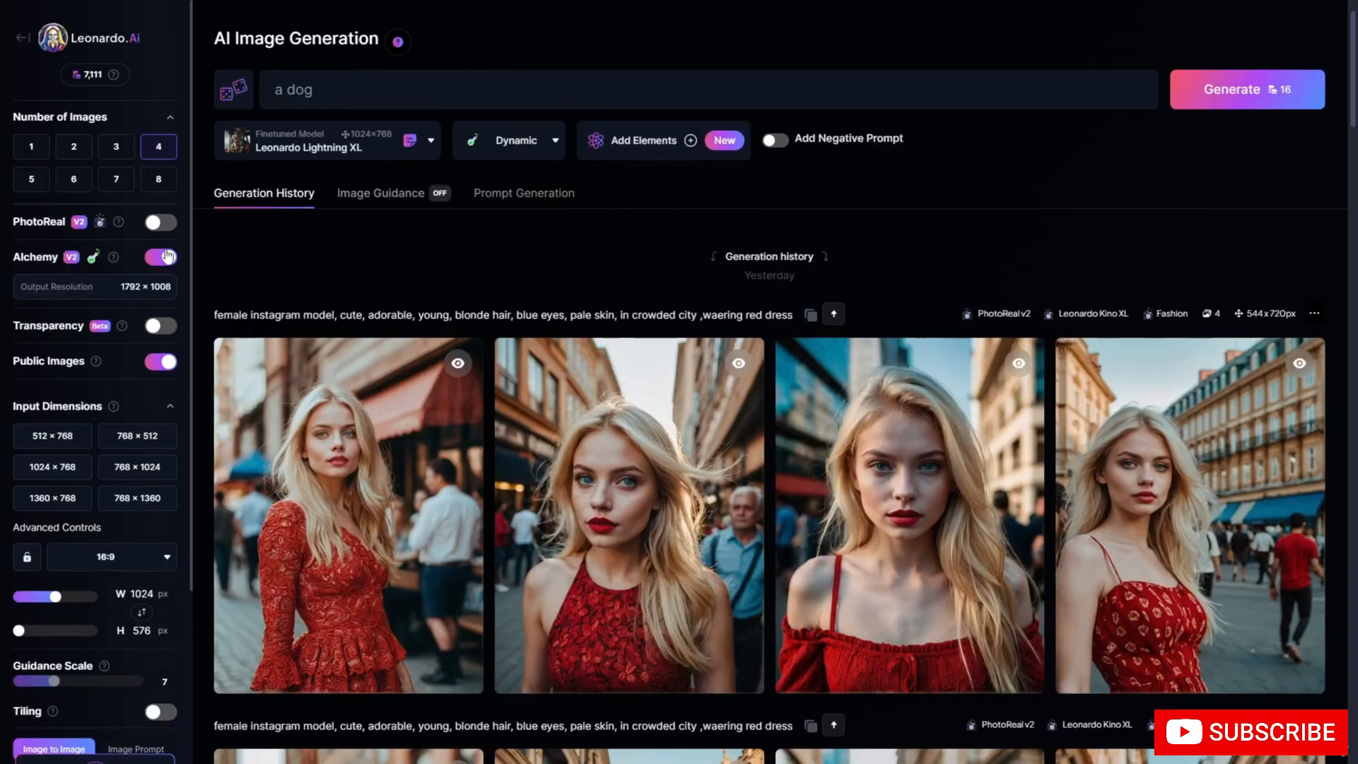
click(159, 222)
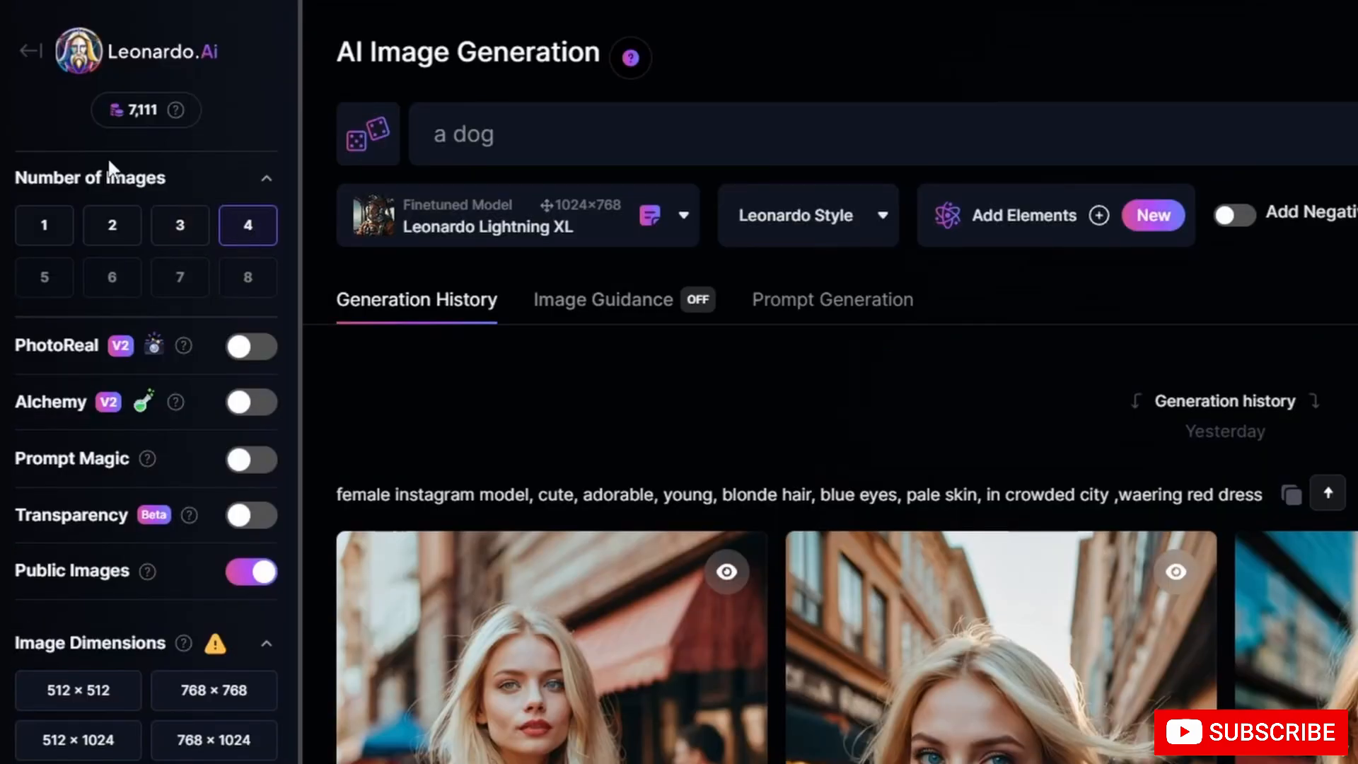
Try generation counts of 3, 1 and 2 images, ending on 4 images.
click(191, 223)
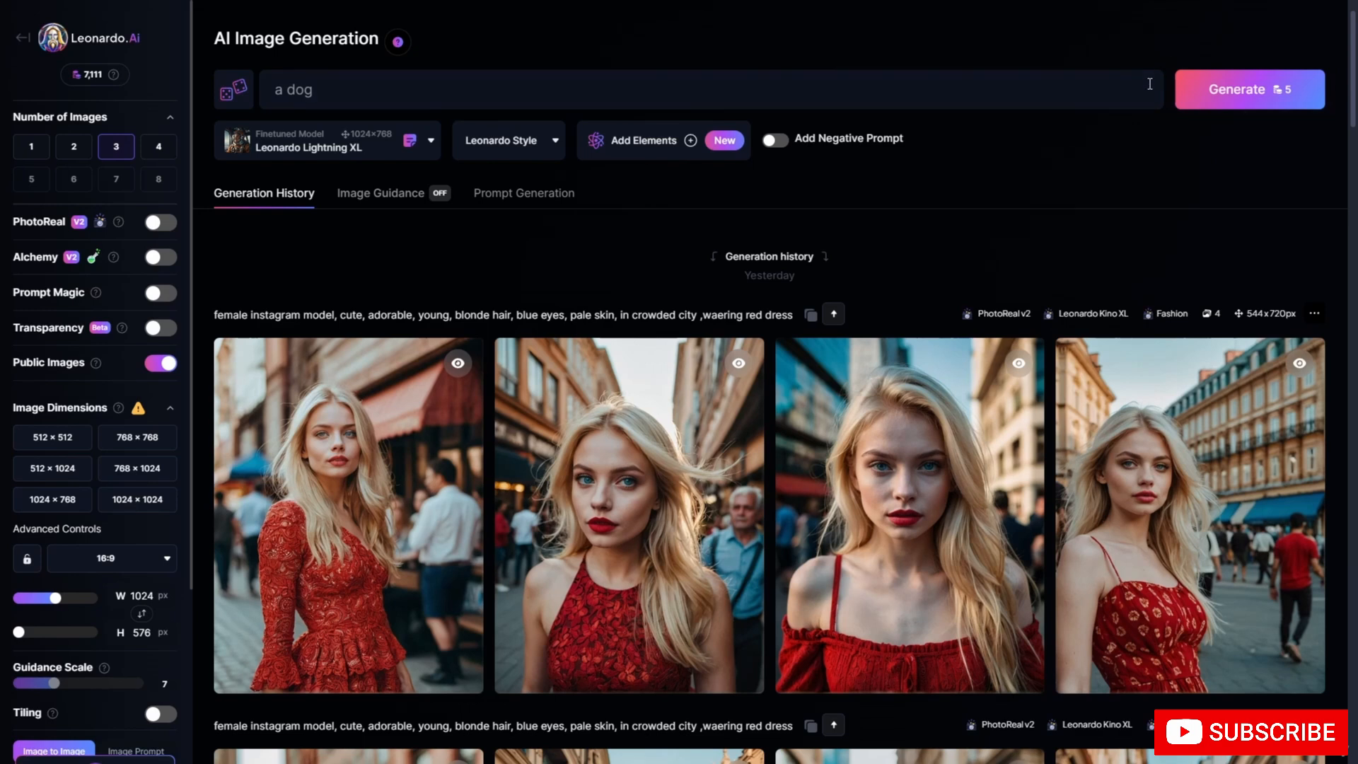
click(157, 150)
click(28, 148)
click(117, 154)
click(75, 147)
click(159, 147)
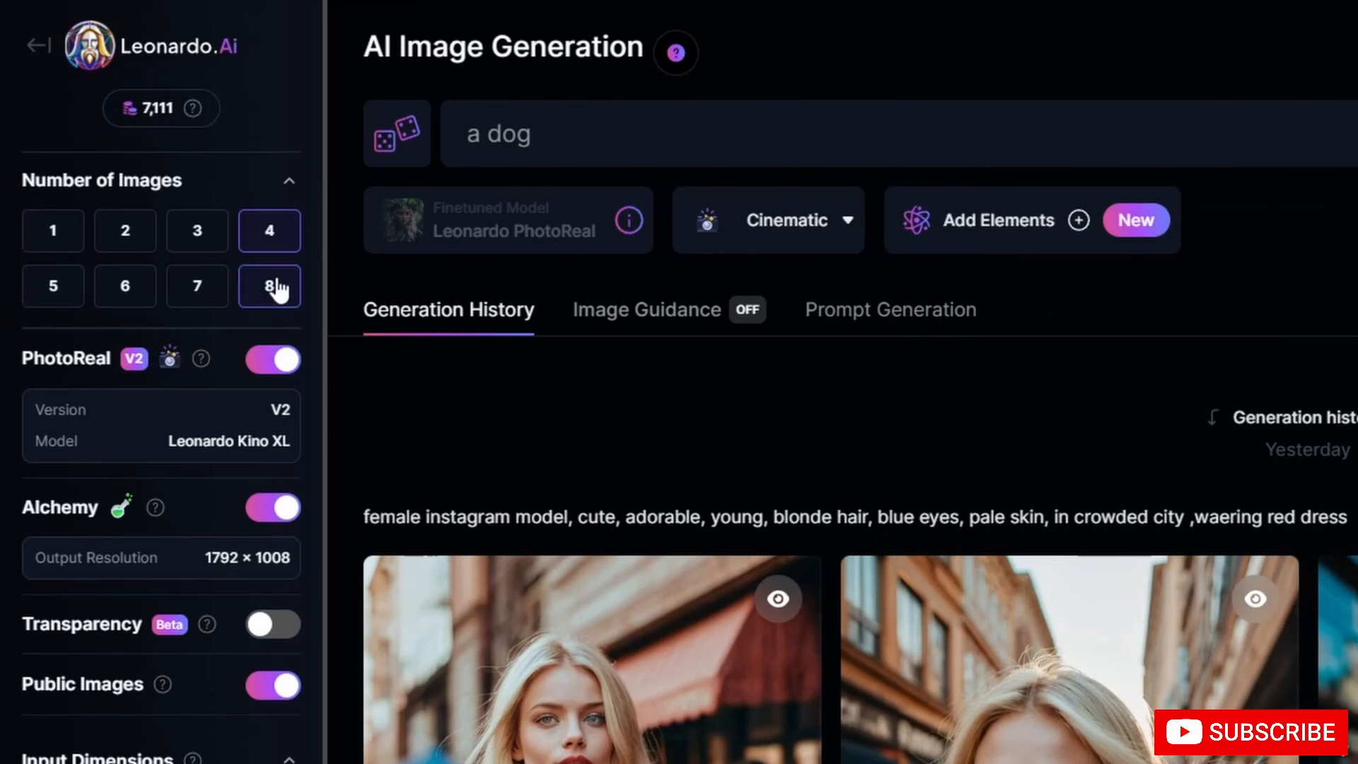
Try smaller image counts of 3, 2 and 1, and set the number of images to 7.
click(197, 230)
click(125, 232)
click(60, 232)
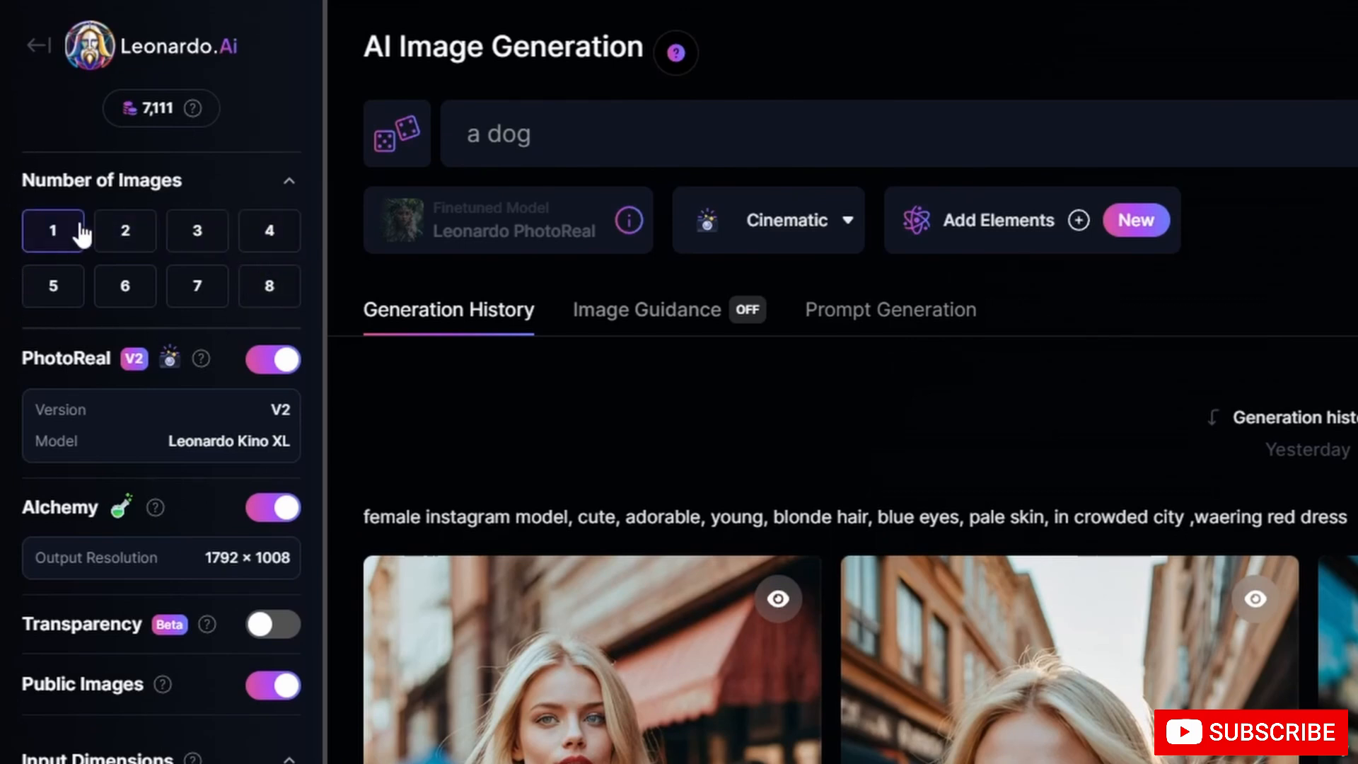
click(202, 285)
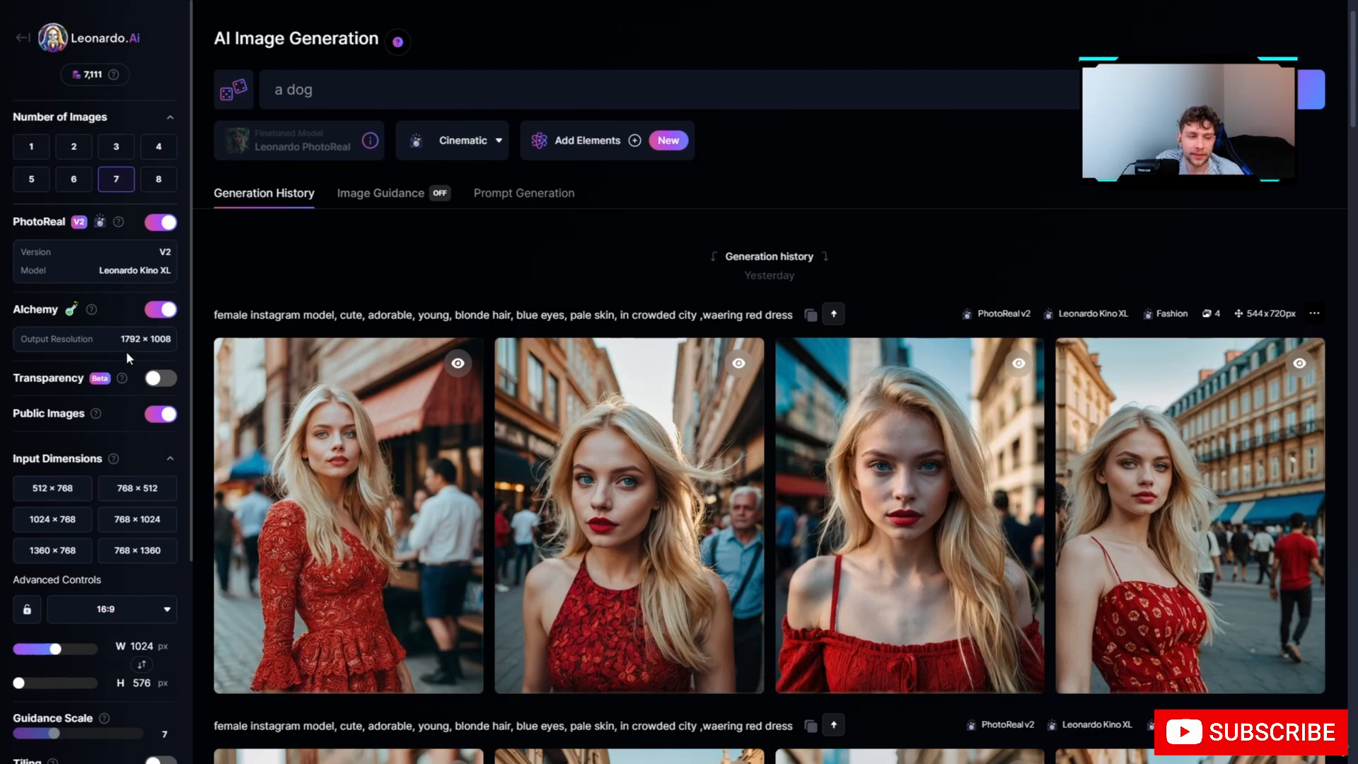
Turn the Transparency option on and switch it off again.
click(155, 384)
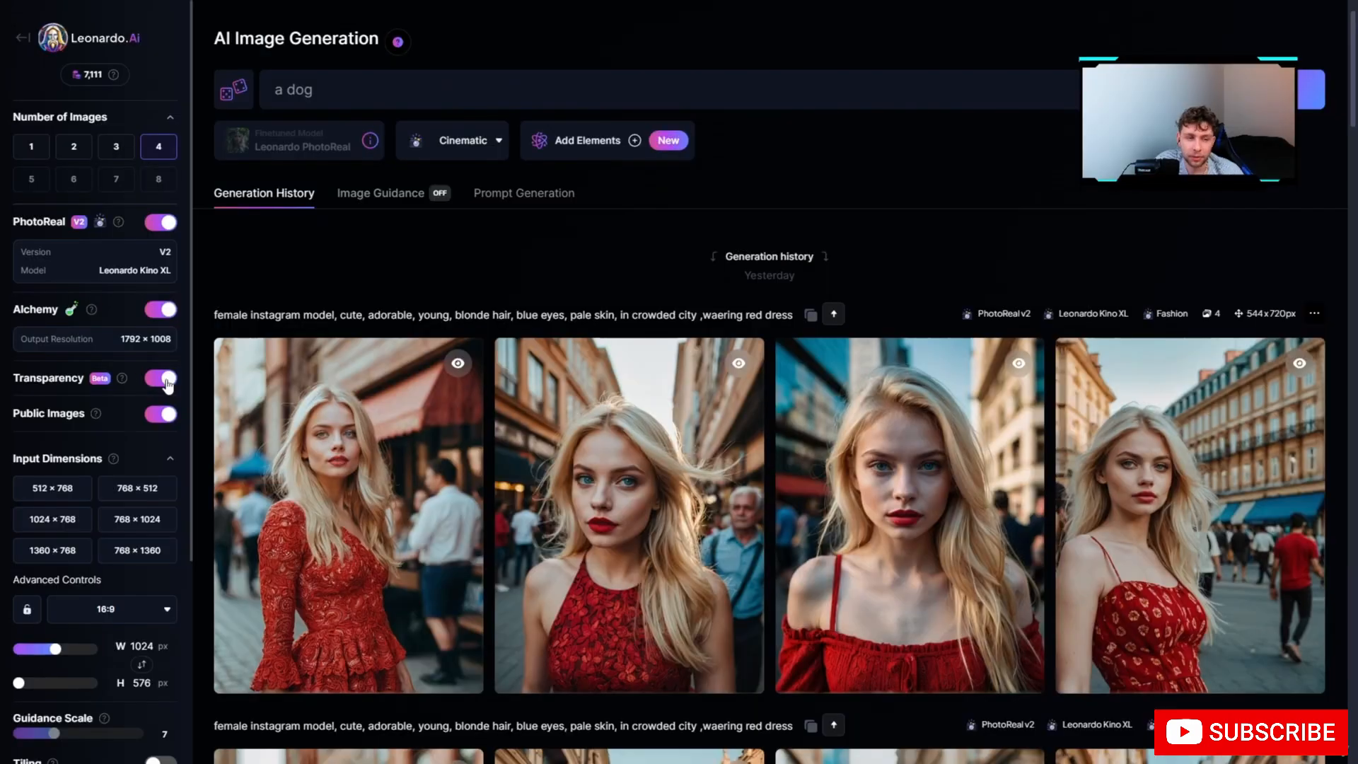
click(167, 381)
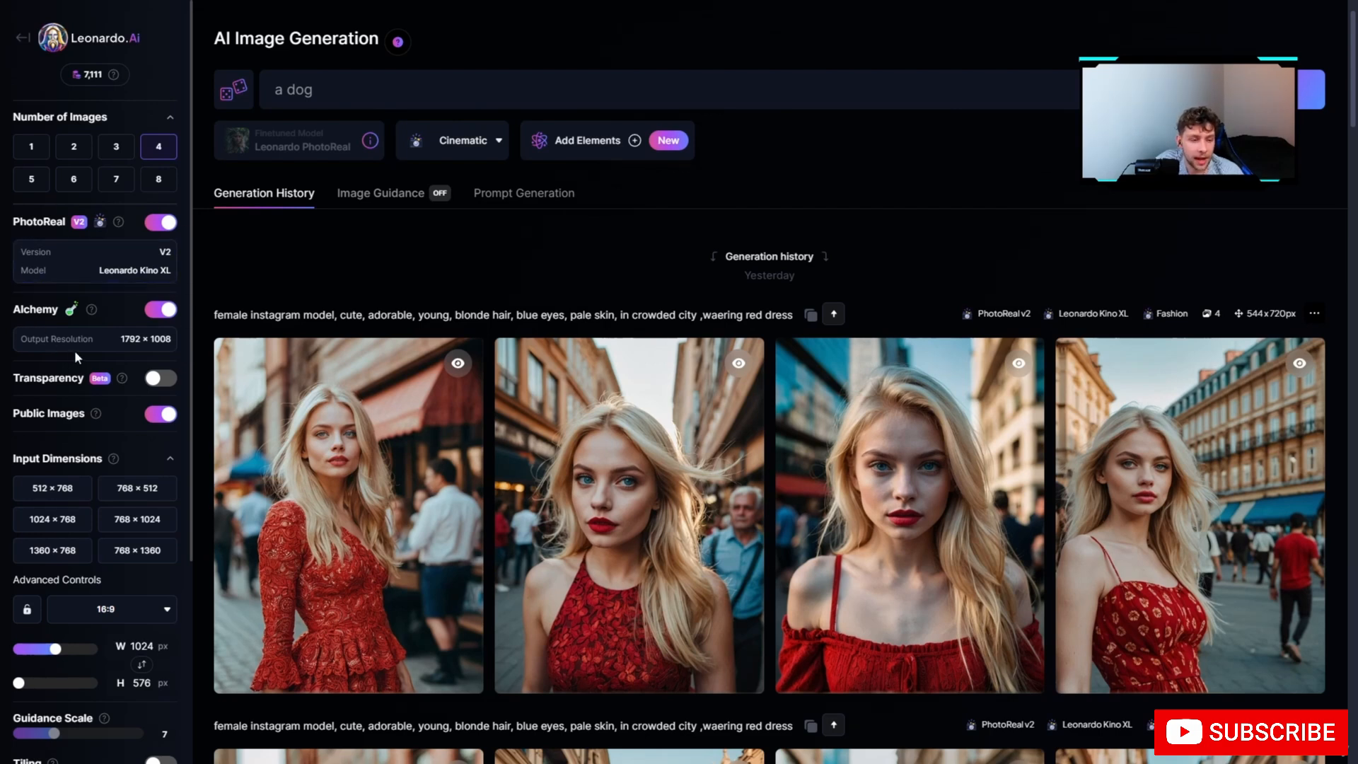
Try the 768 × 1024 and 512 × 768 input dimension presets.
scroll(74, 350, down, 2)
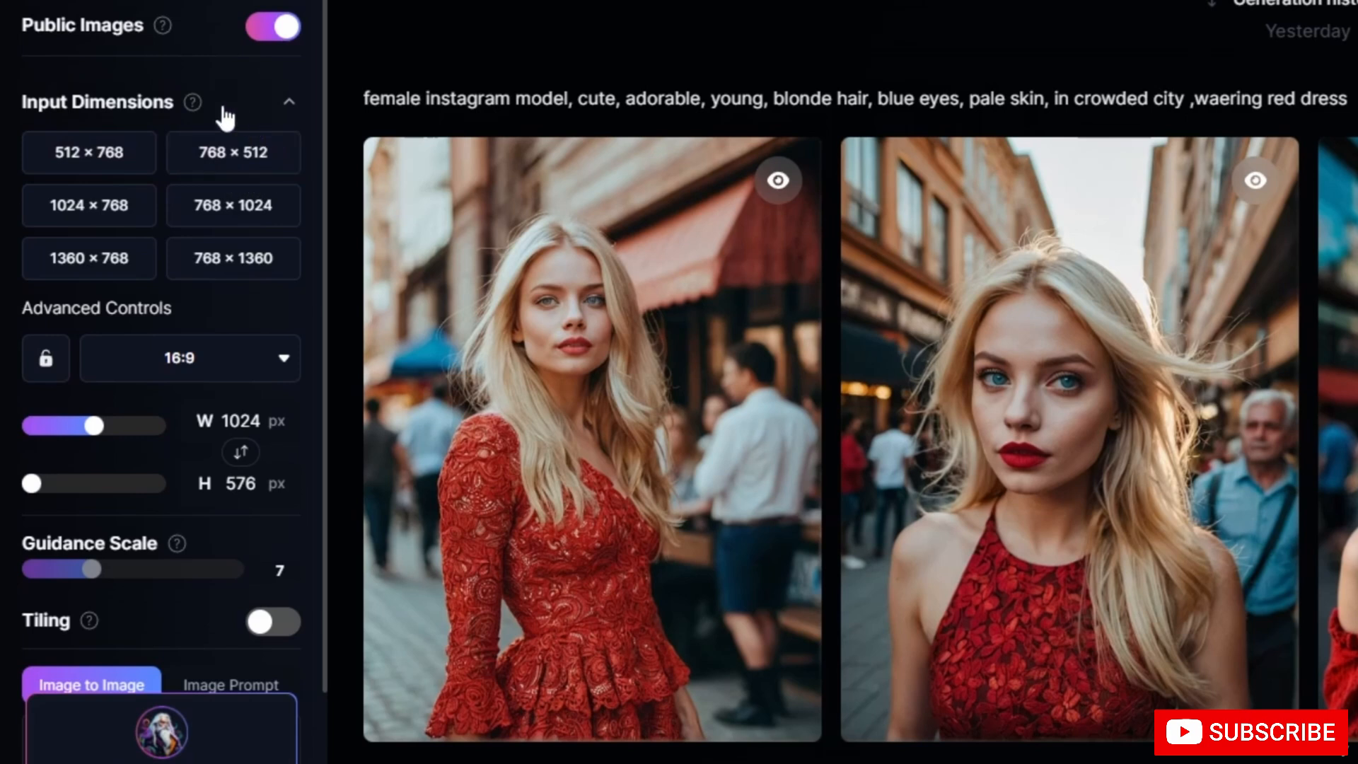
click(216, 204)
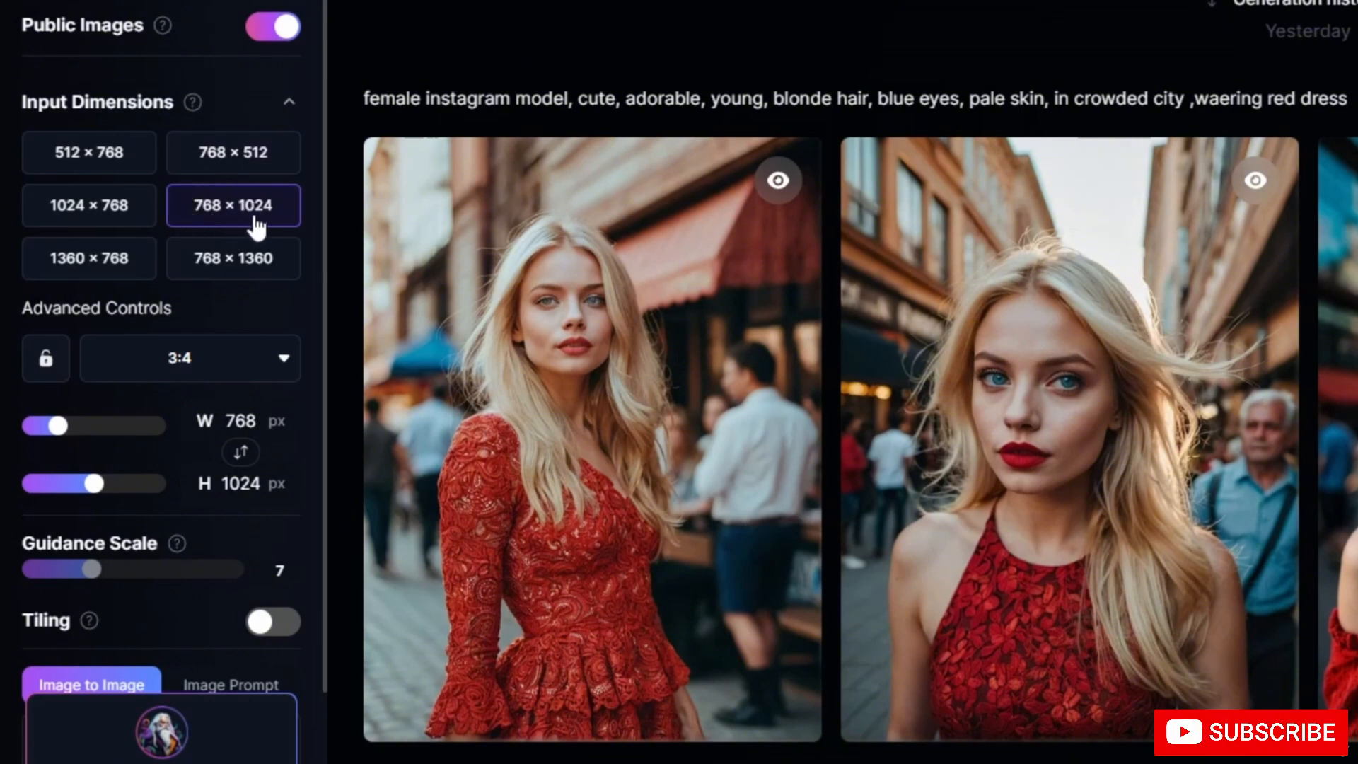
click(109, 170)
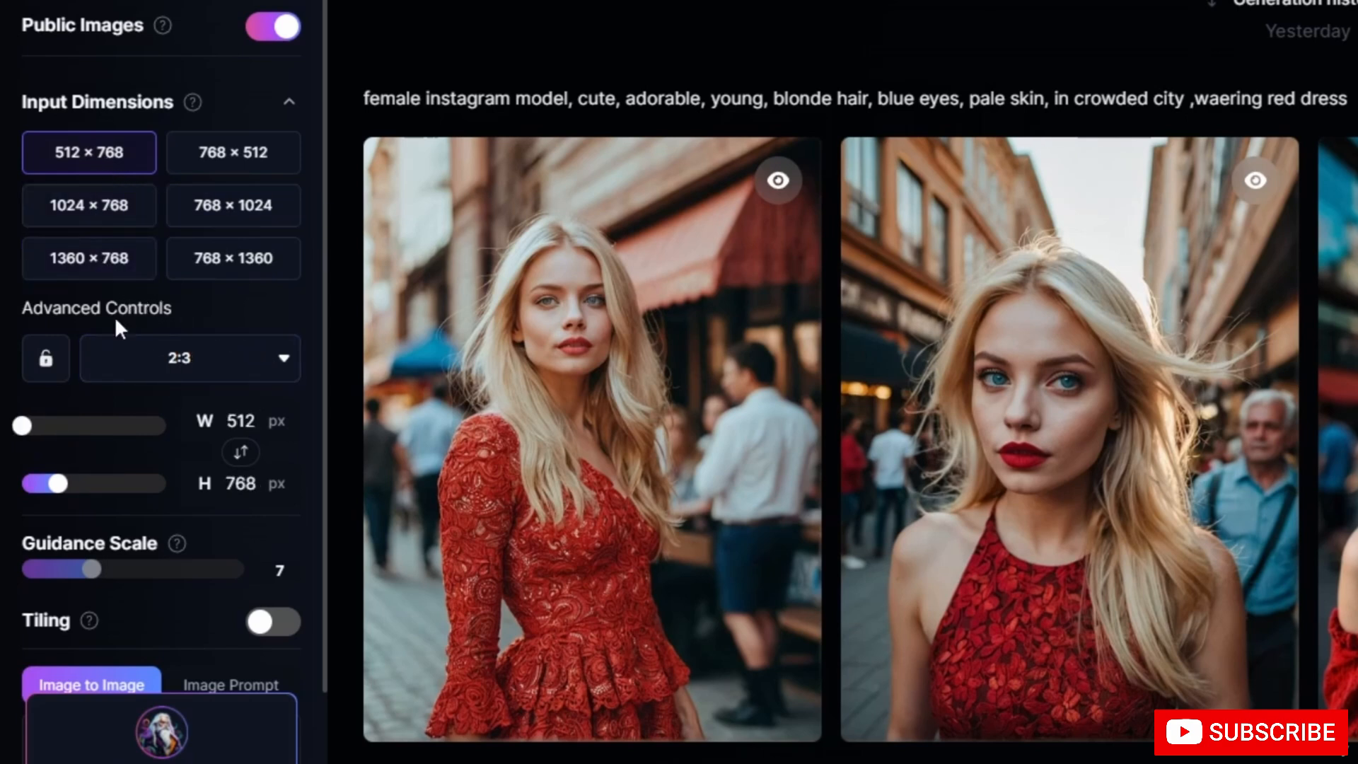
Try the 1:1, 1:2 and 3:2 aspect ratios for the input dimensions.
click(220, 373)
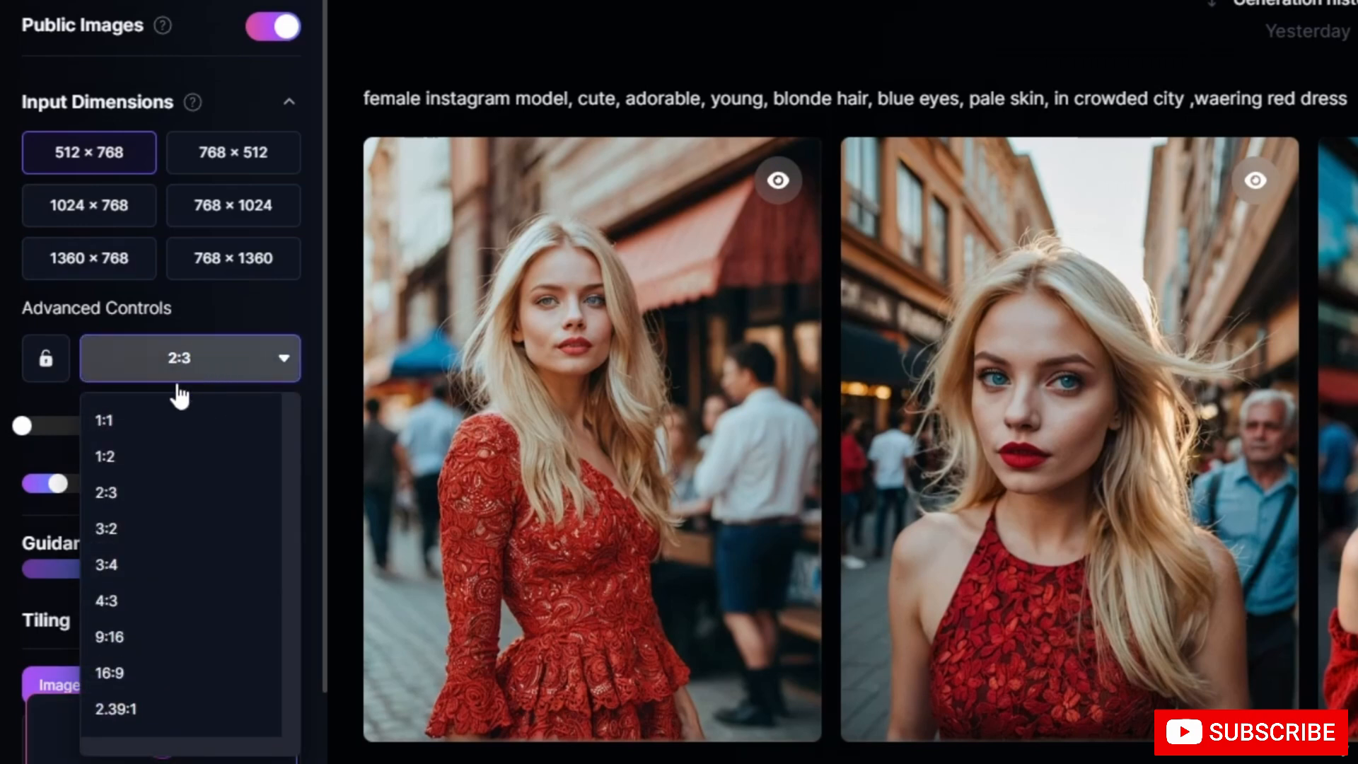
click(162, 427)
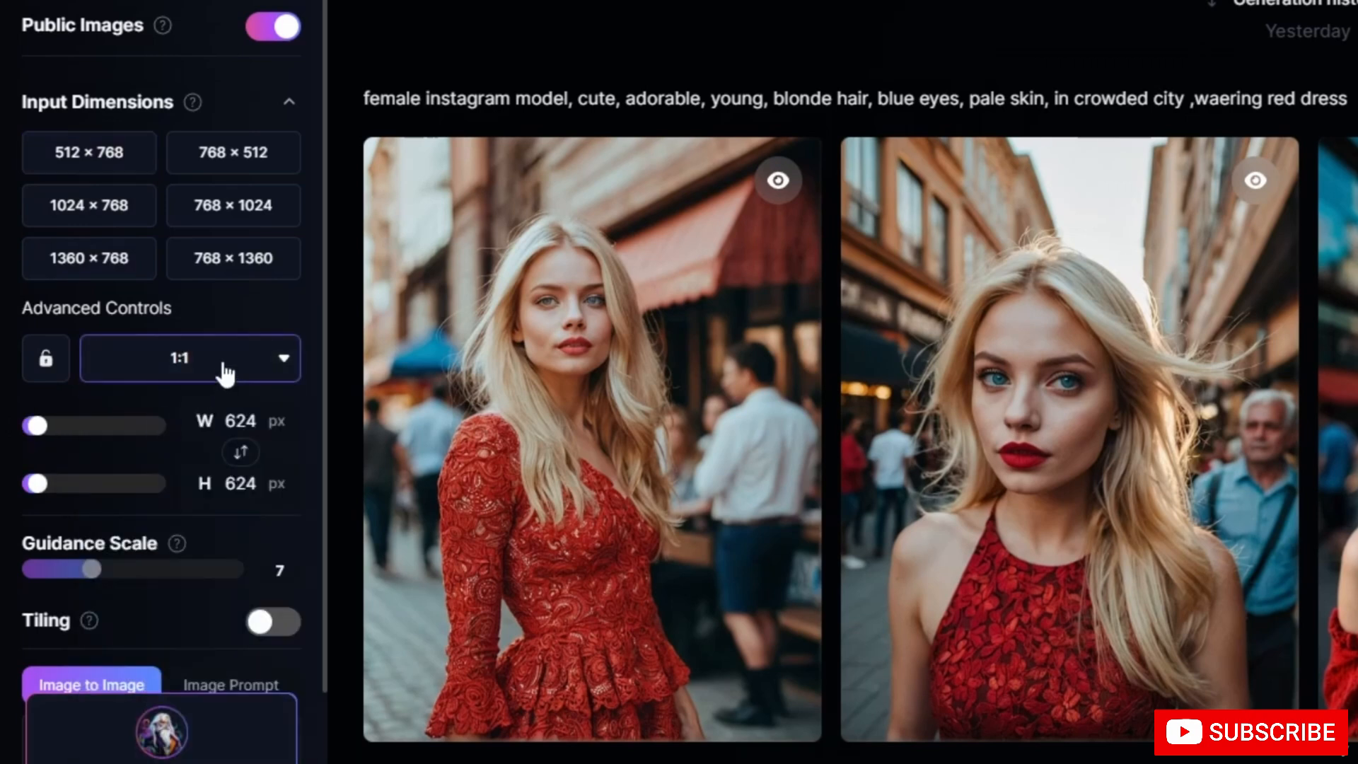
click(220, 369)
click(146, 457)
click(172, 374)
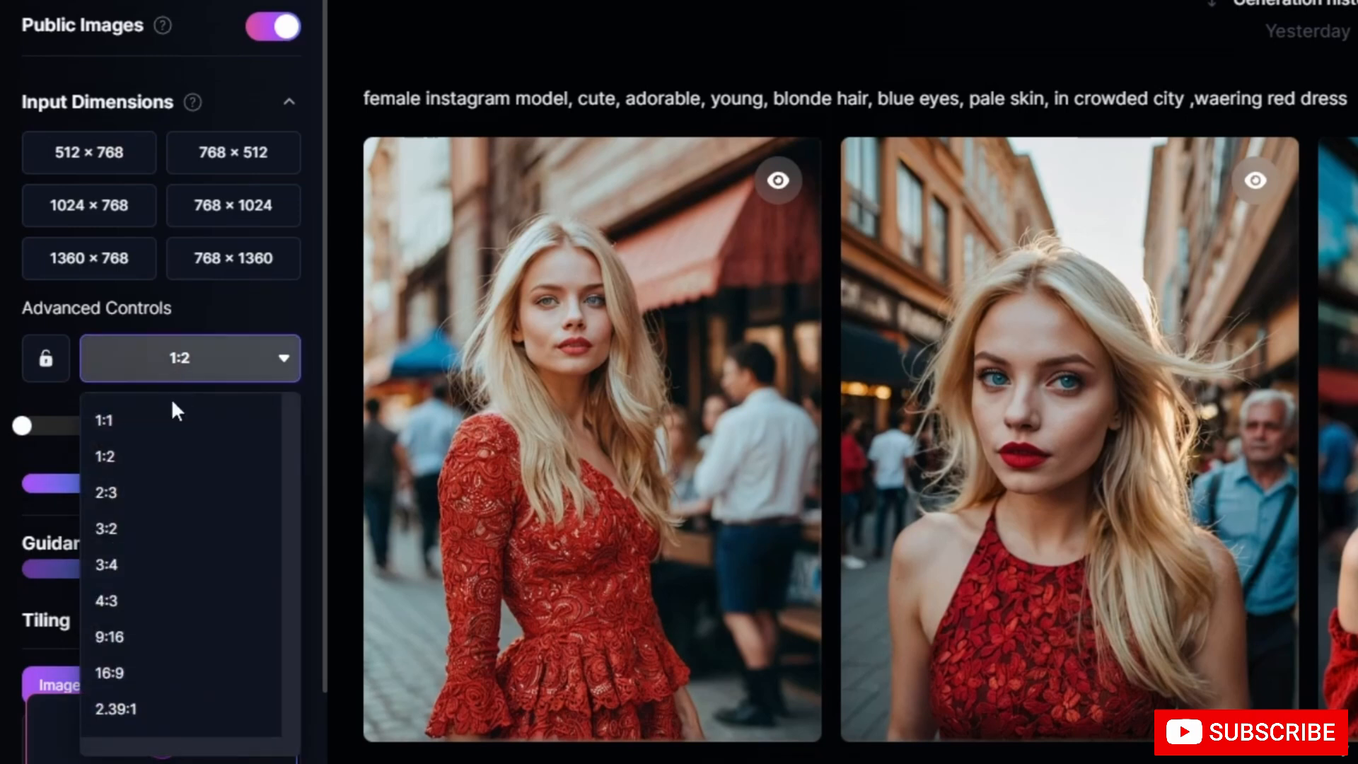
click(133, 532)
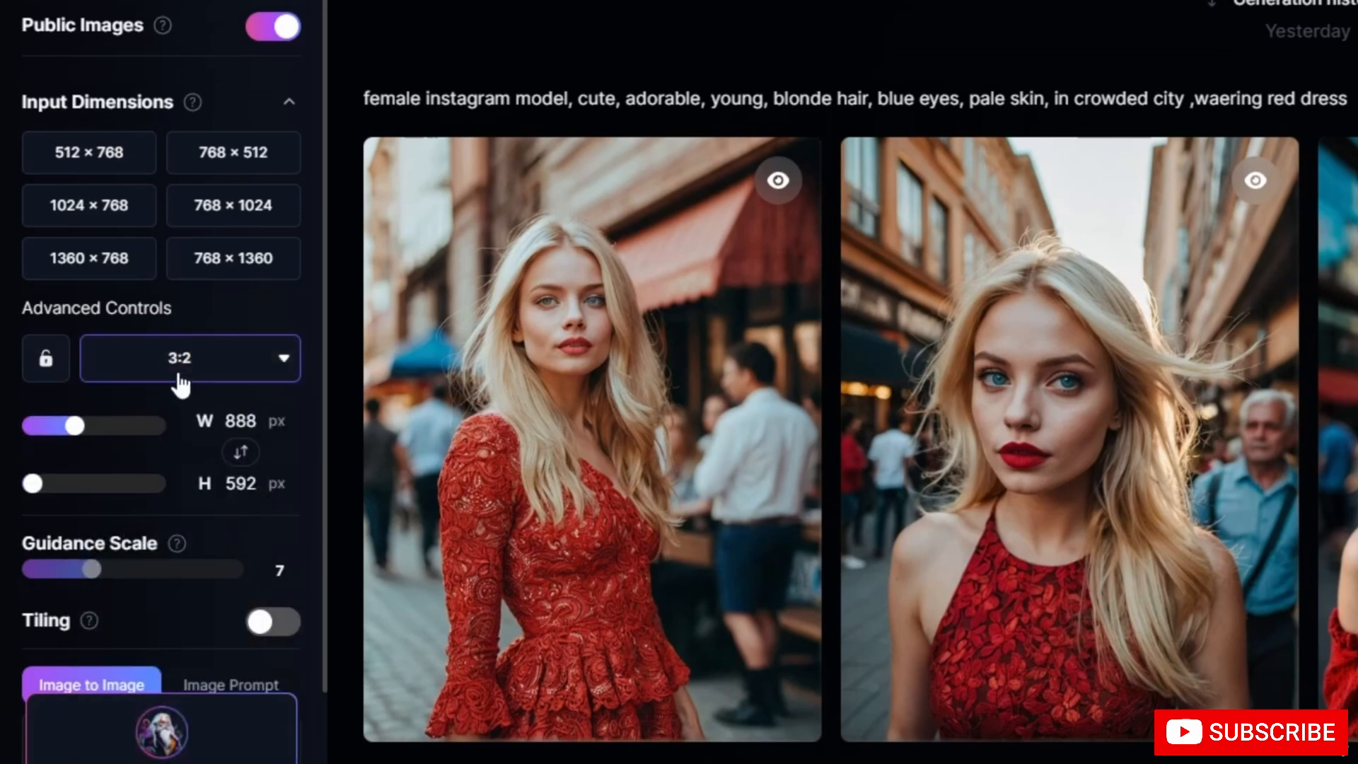
Set the aspect ratio of the input dimensions to 4:3.
click(179, 379)
click(148, 601)
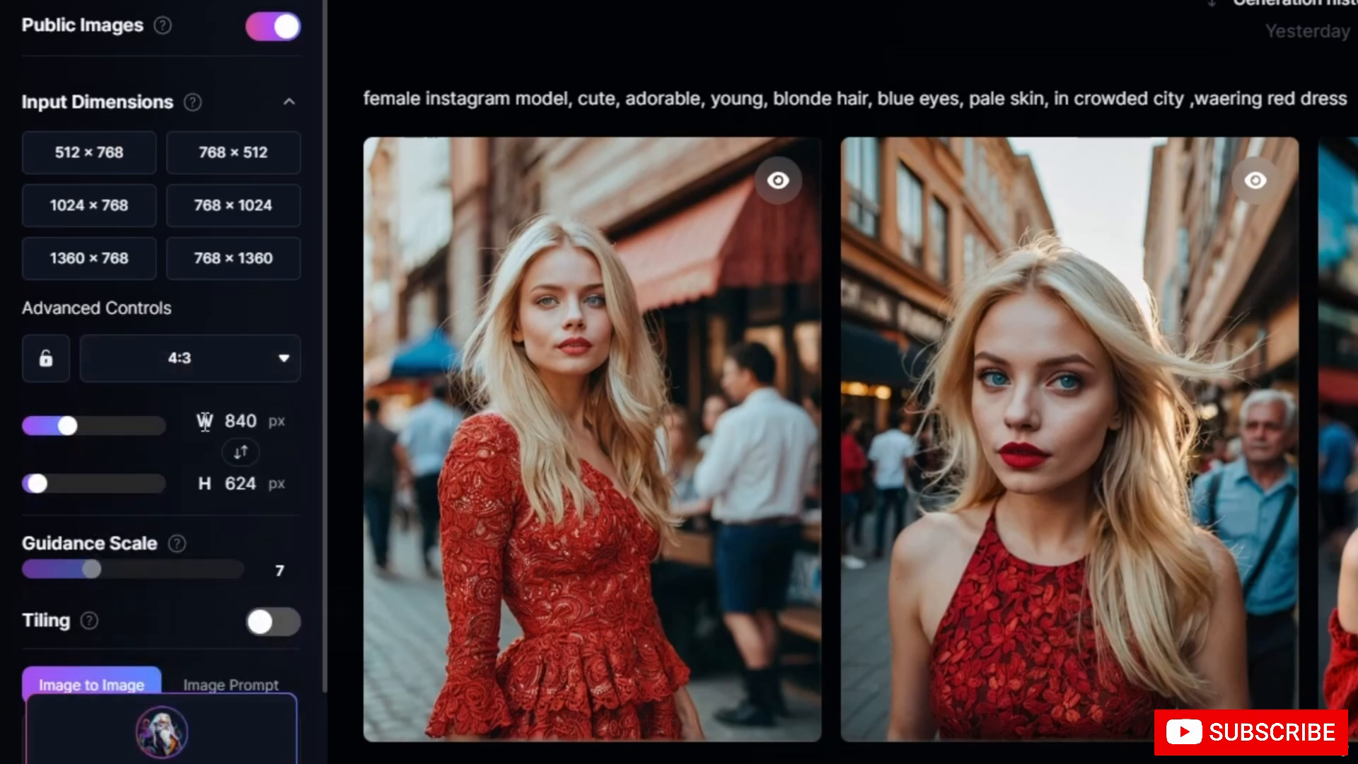
click(178, 361)
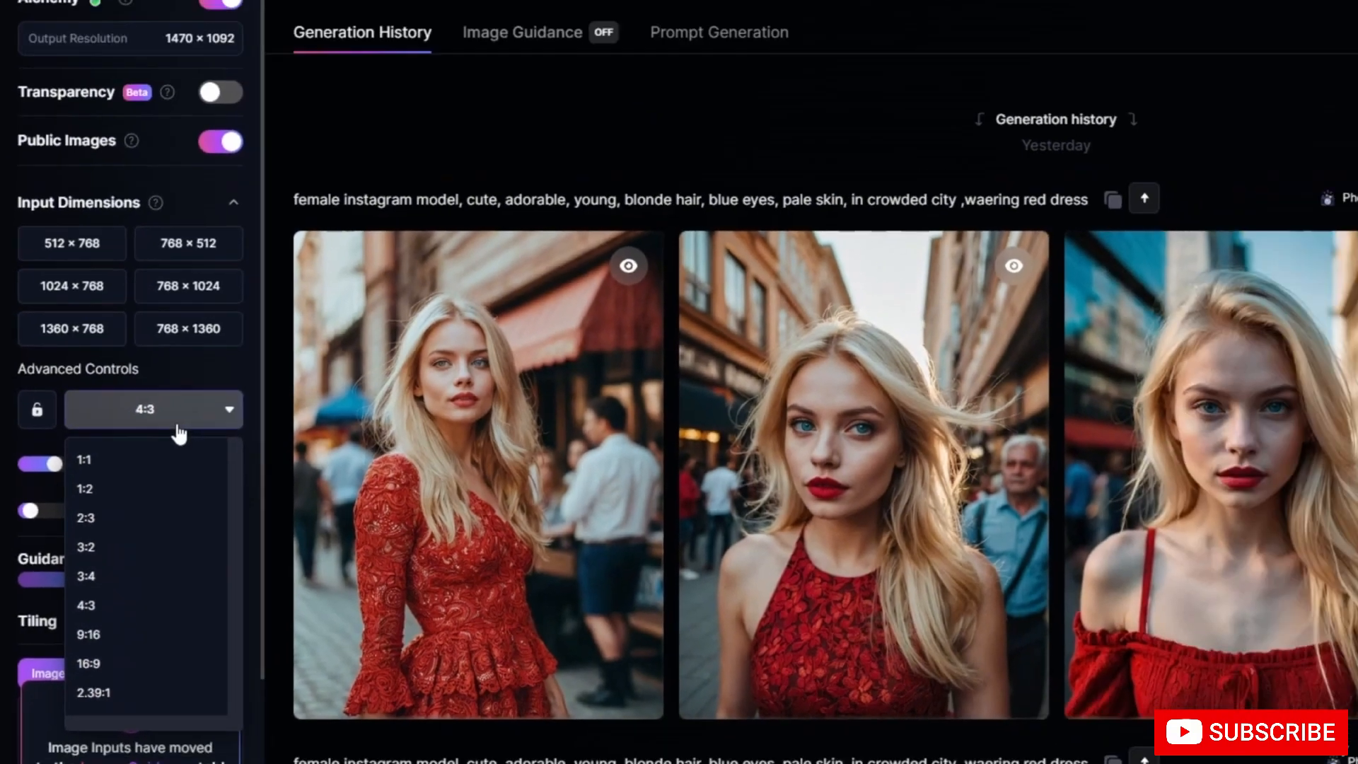
click(179, 361)
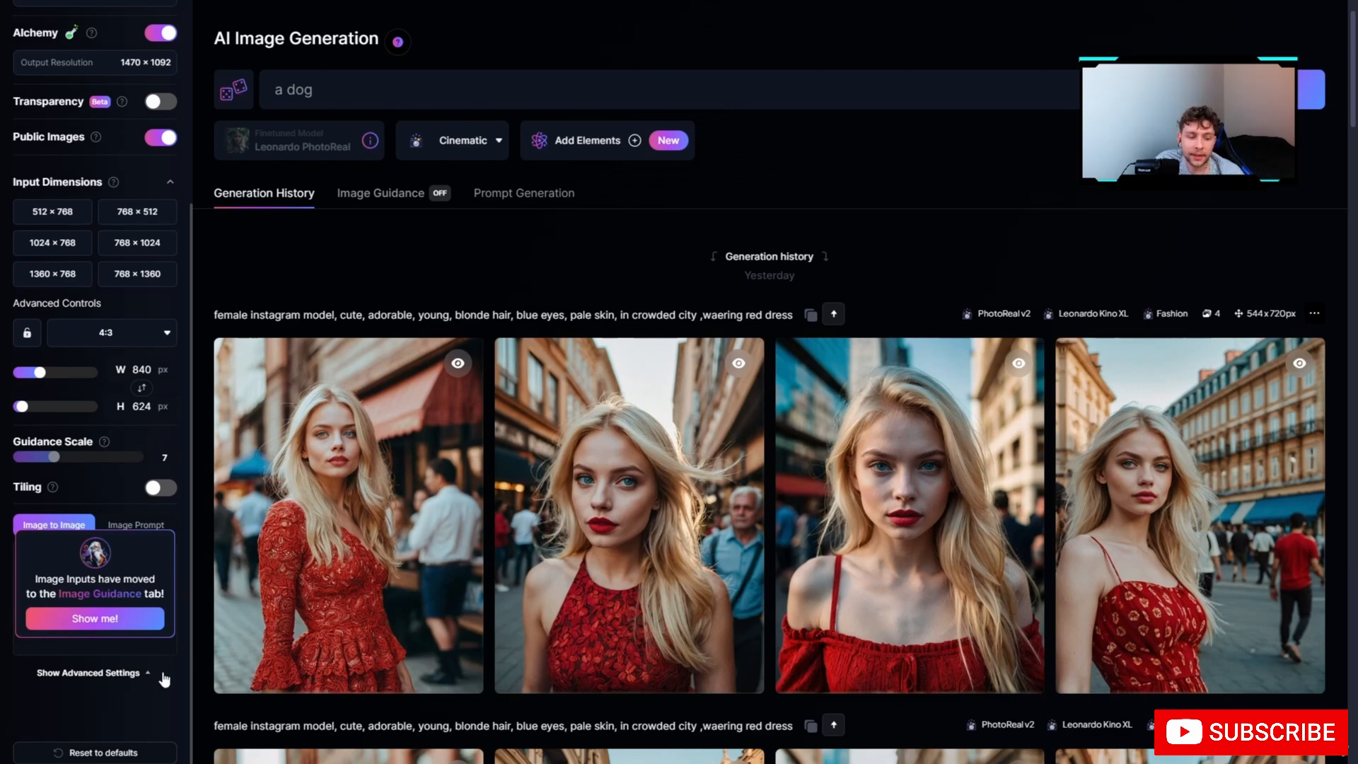
Expand the advanced generation settings to show the recommended sizes, fixed seed and scheduler options.
click(133, 673)
scroll(133, 645, down, 2)
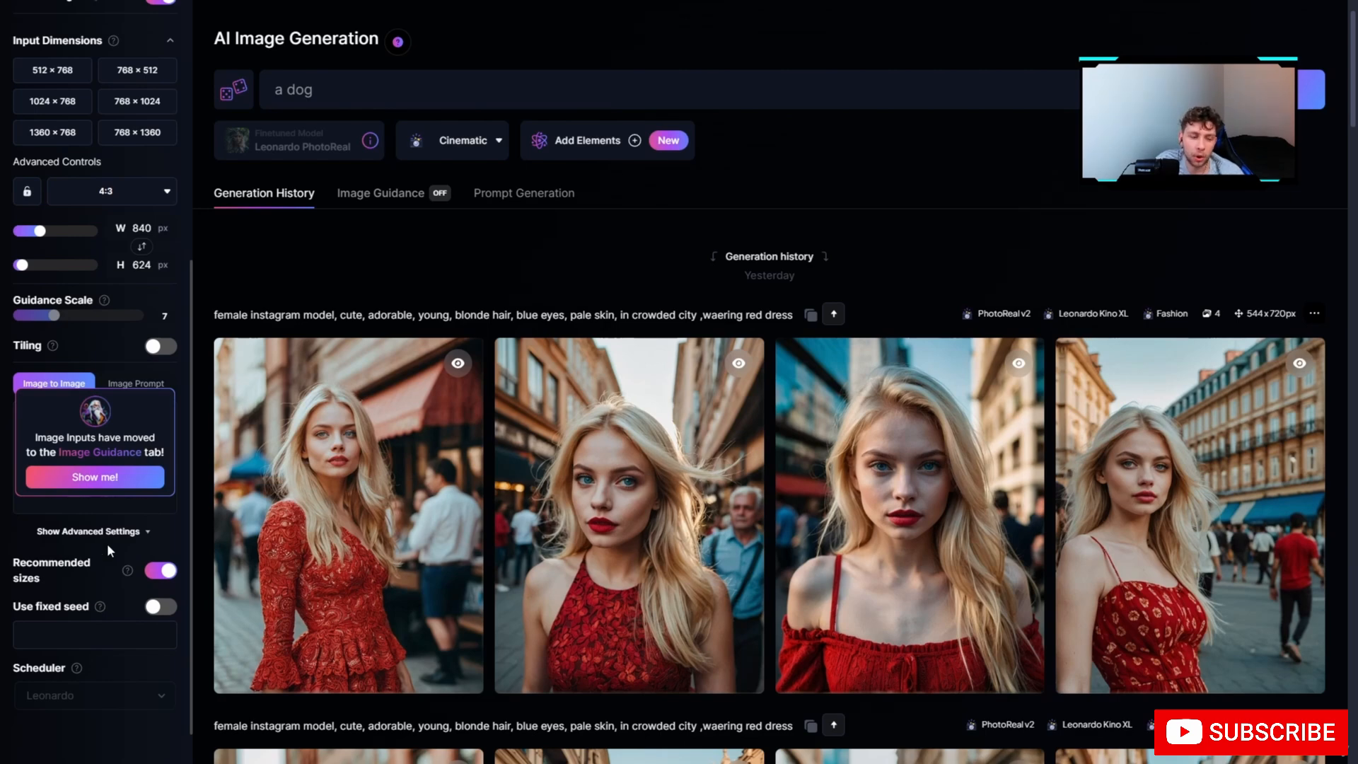
Review the image generation settings and the red-dress portraits in the generation history.
scroll(109, 369, up, 5)
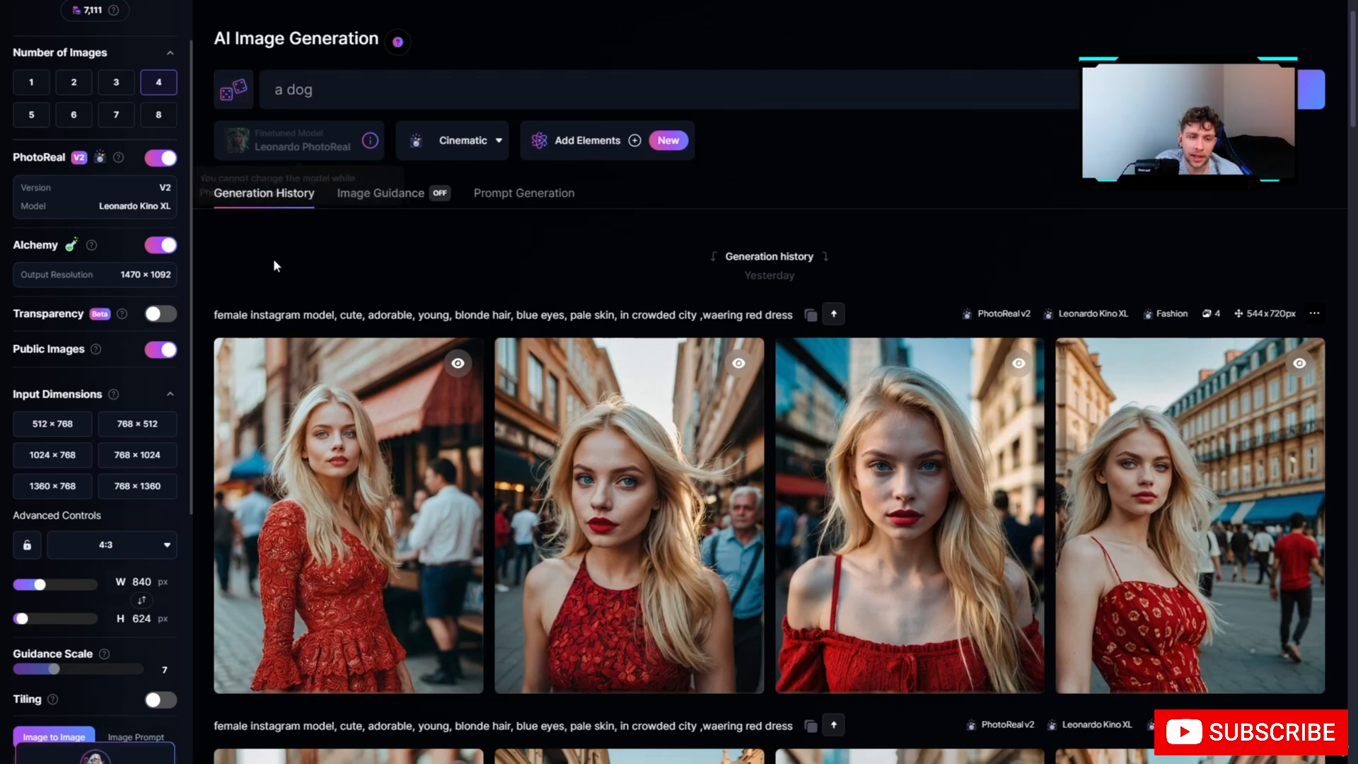
mouse_move(327, 405)
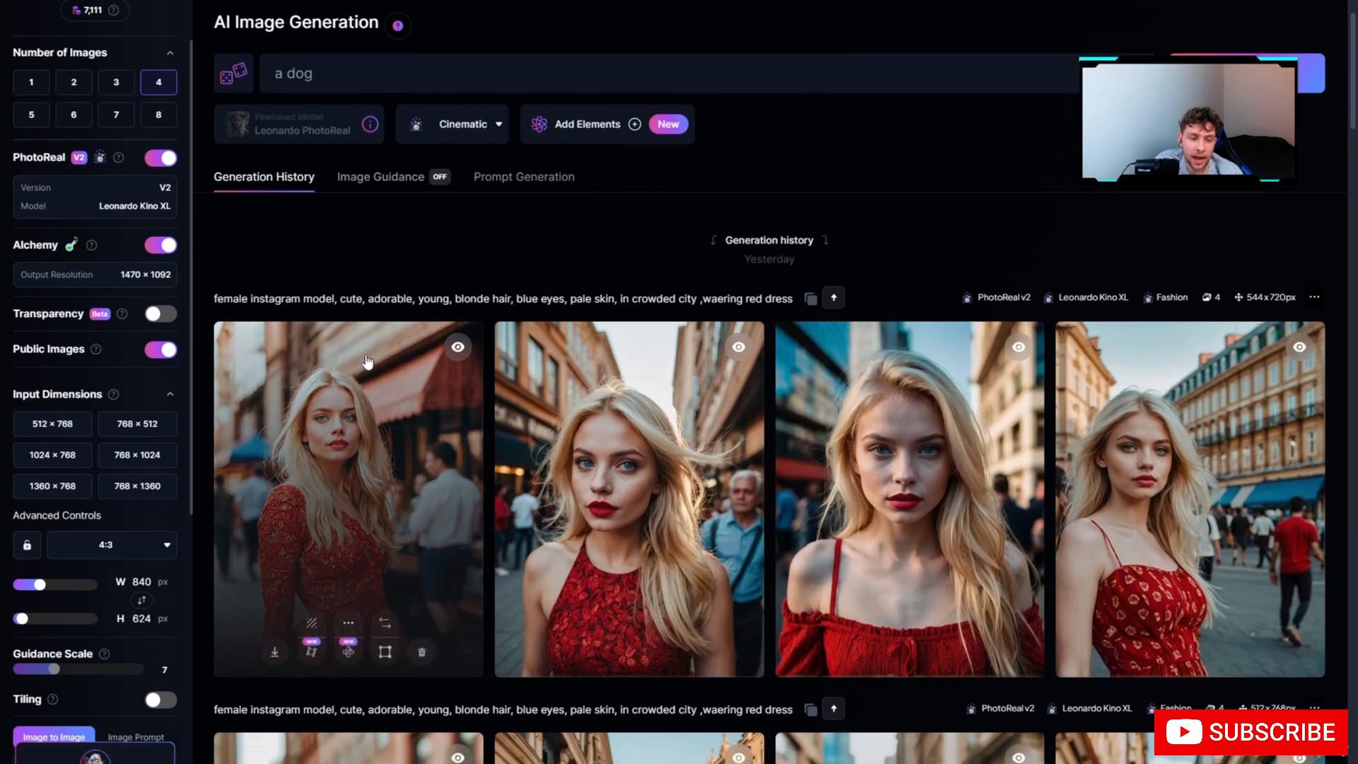
scroll(424, 439, down, 1)
mouse_move(514, 418)
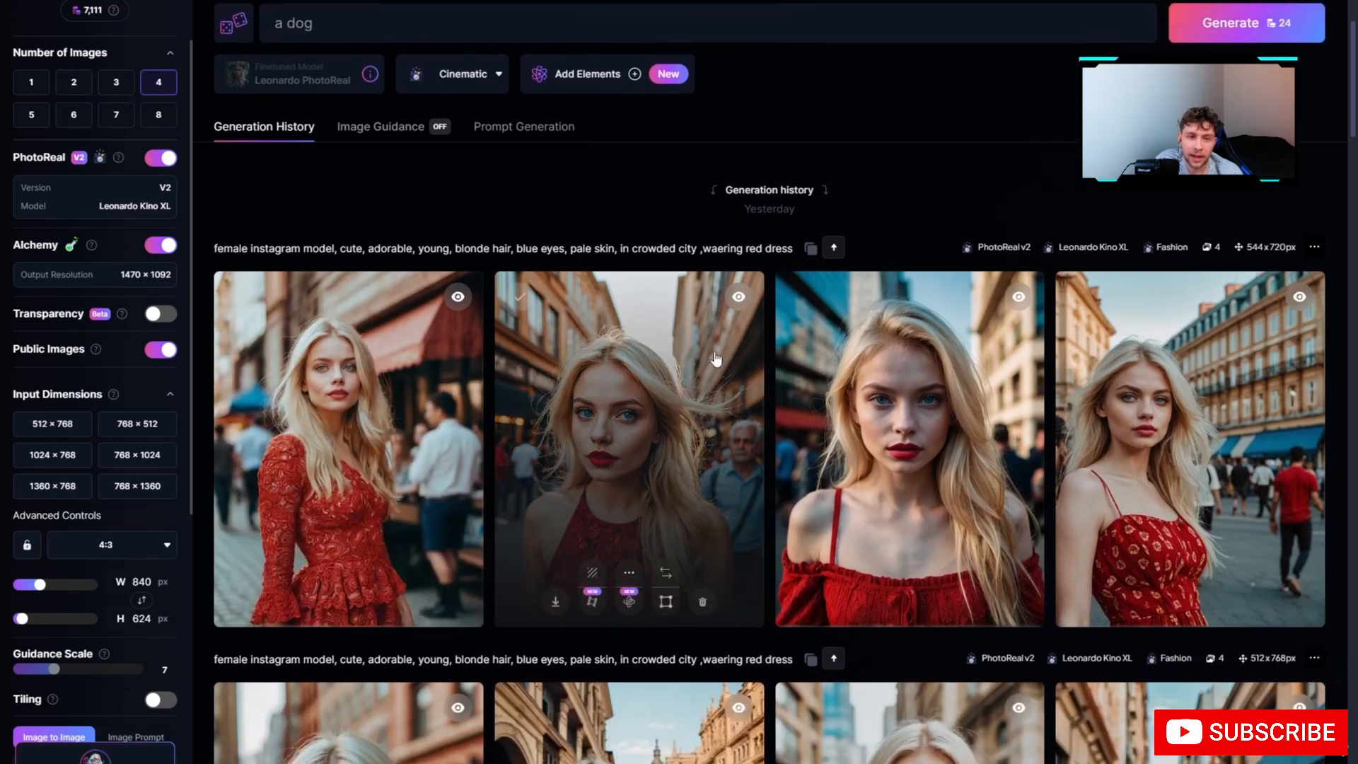
scroll(743, 396, up, 1)
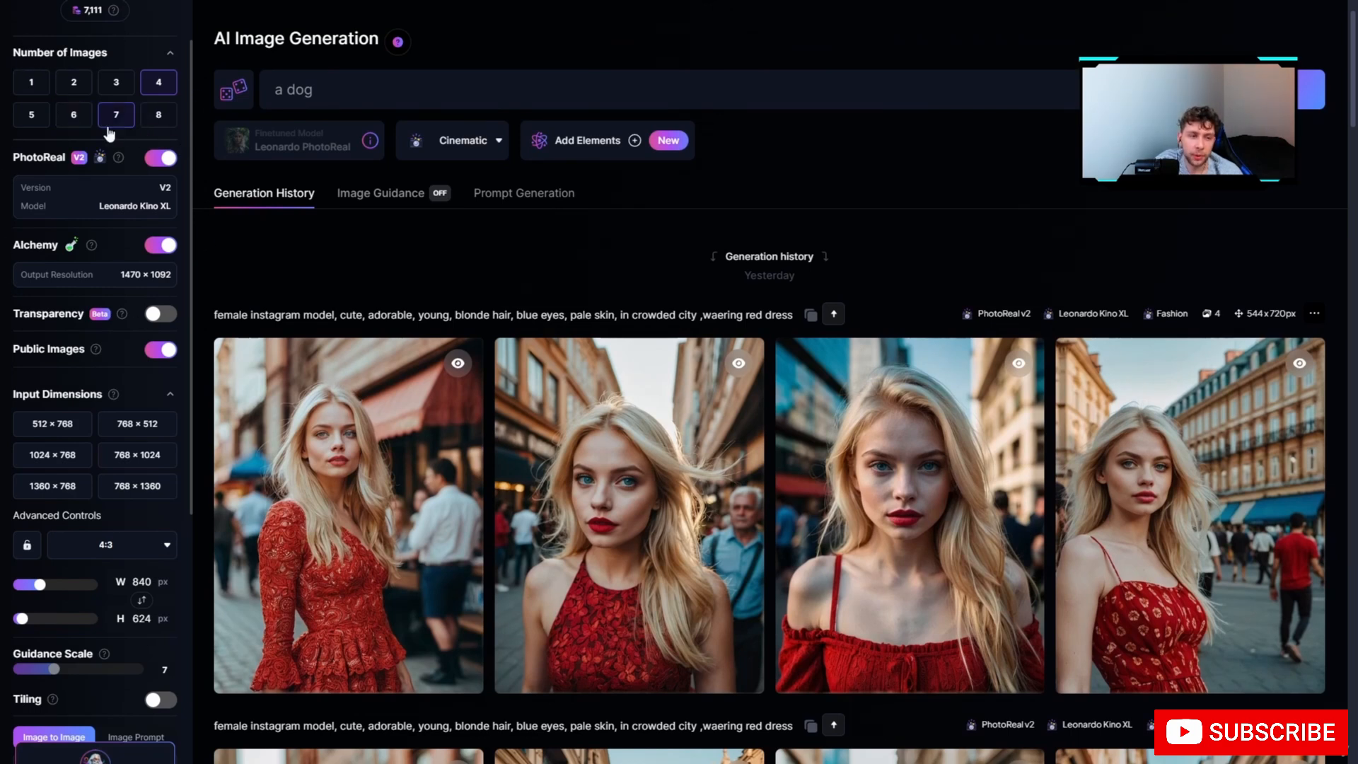
scroll(137, 375, down, 1)
scroll(137, 374, down, 3)
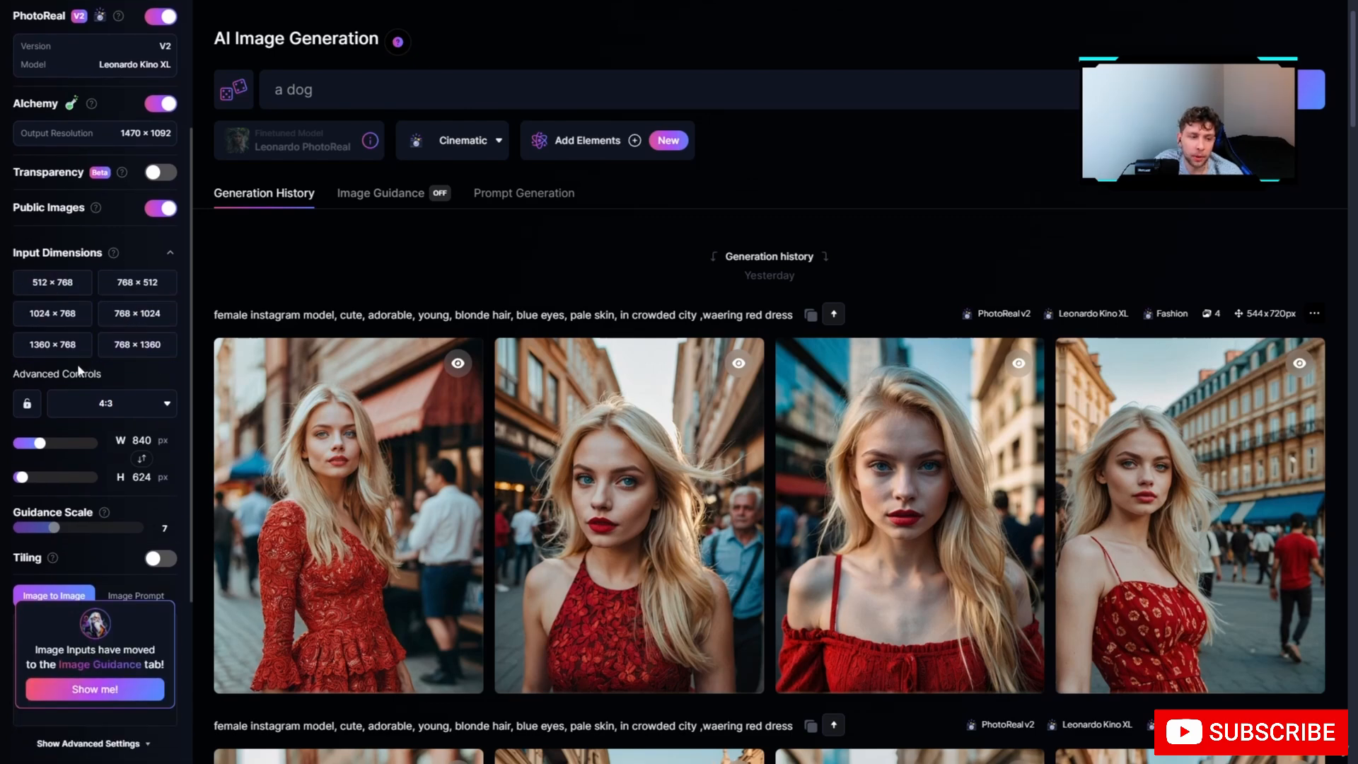
scroll(79, 370, down, 3)
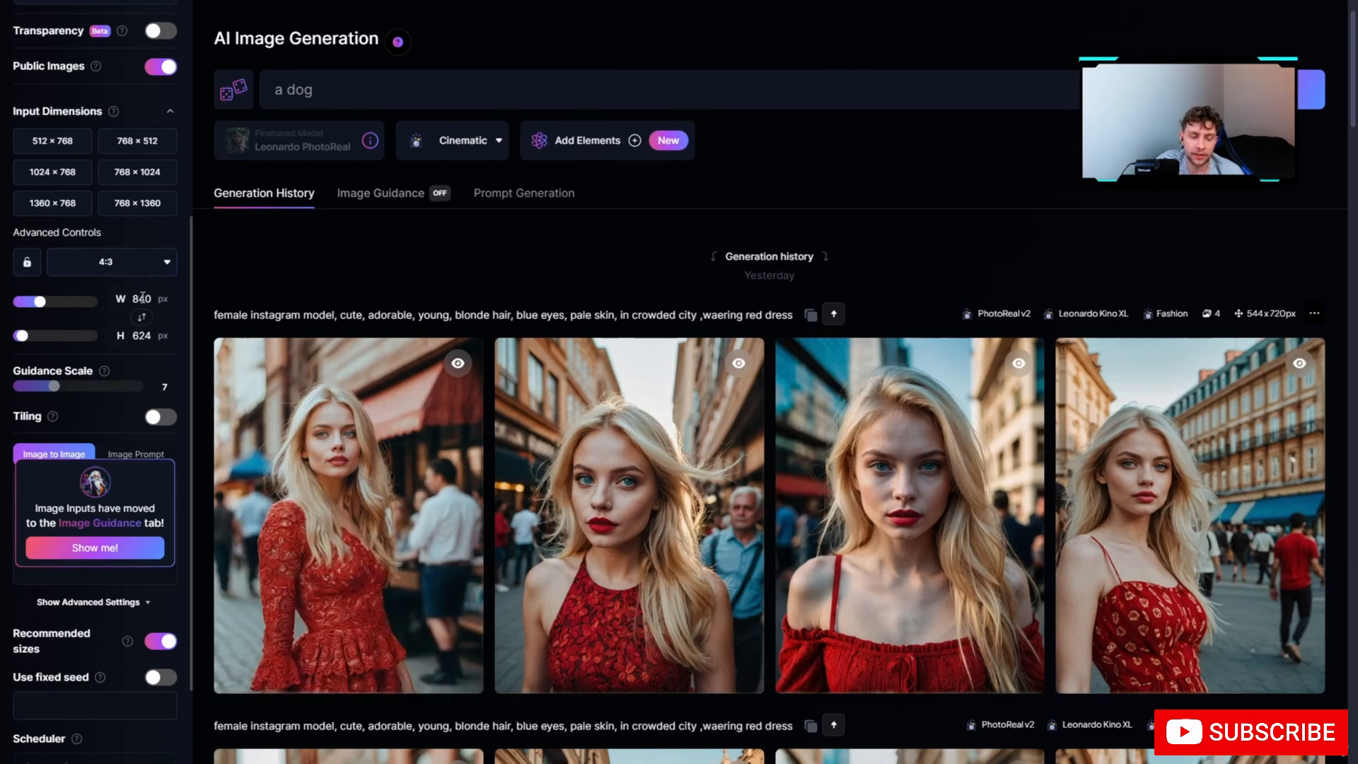
scroll(141, 311, up, 5)
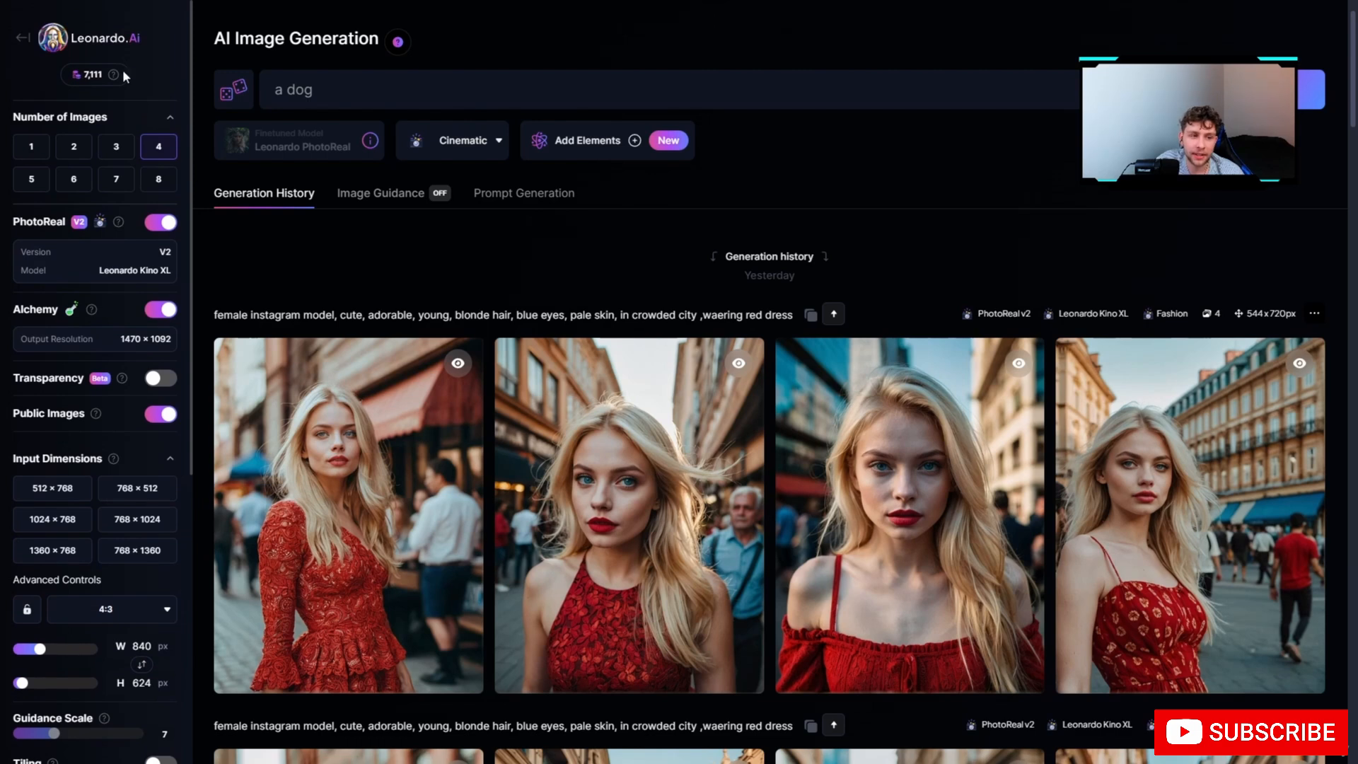
Turn off PhotoReal and try the 768 × 768, 768 × 1024, 1024 × 1024 and 512 × 1024 image dimension presets.
click(152, 219)
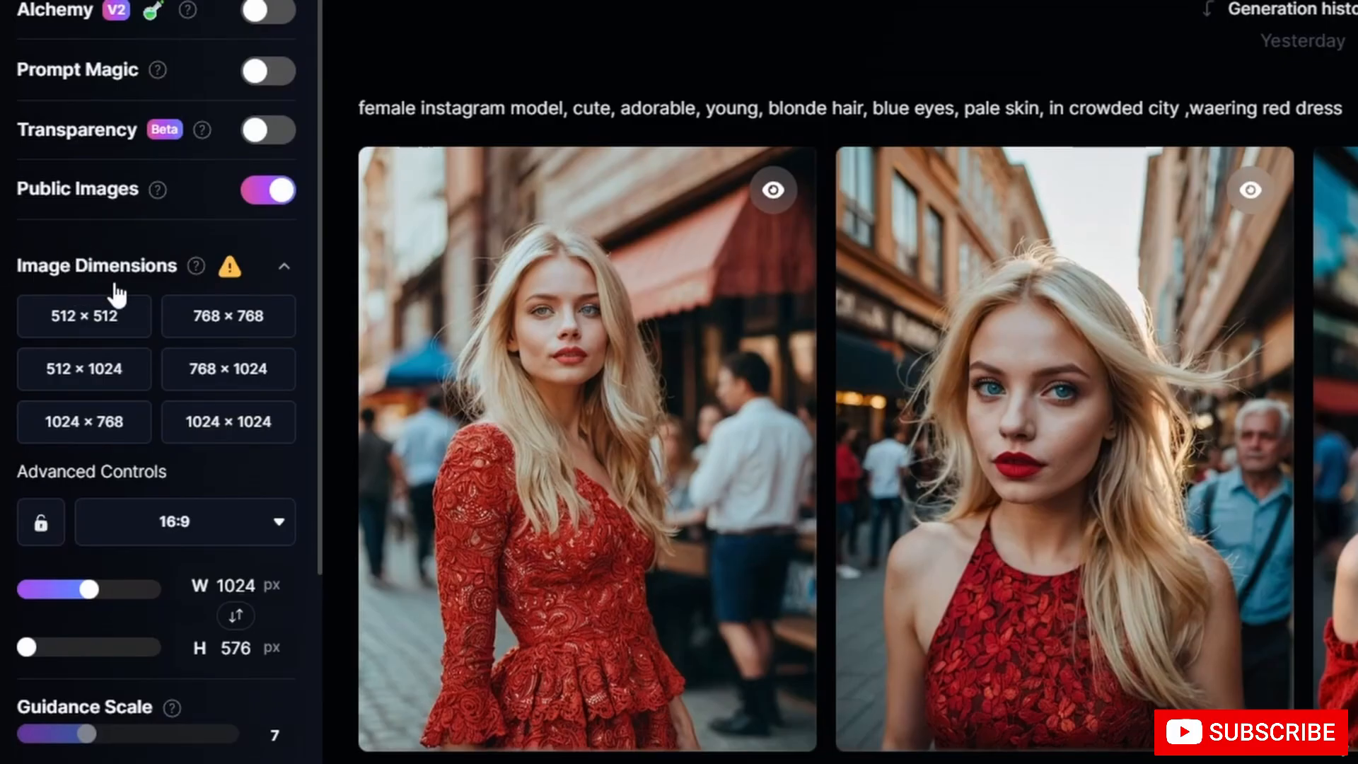
click(21, 316)
click(256, 341)
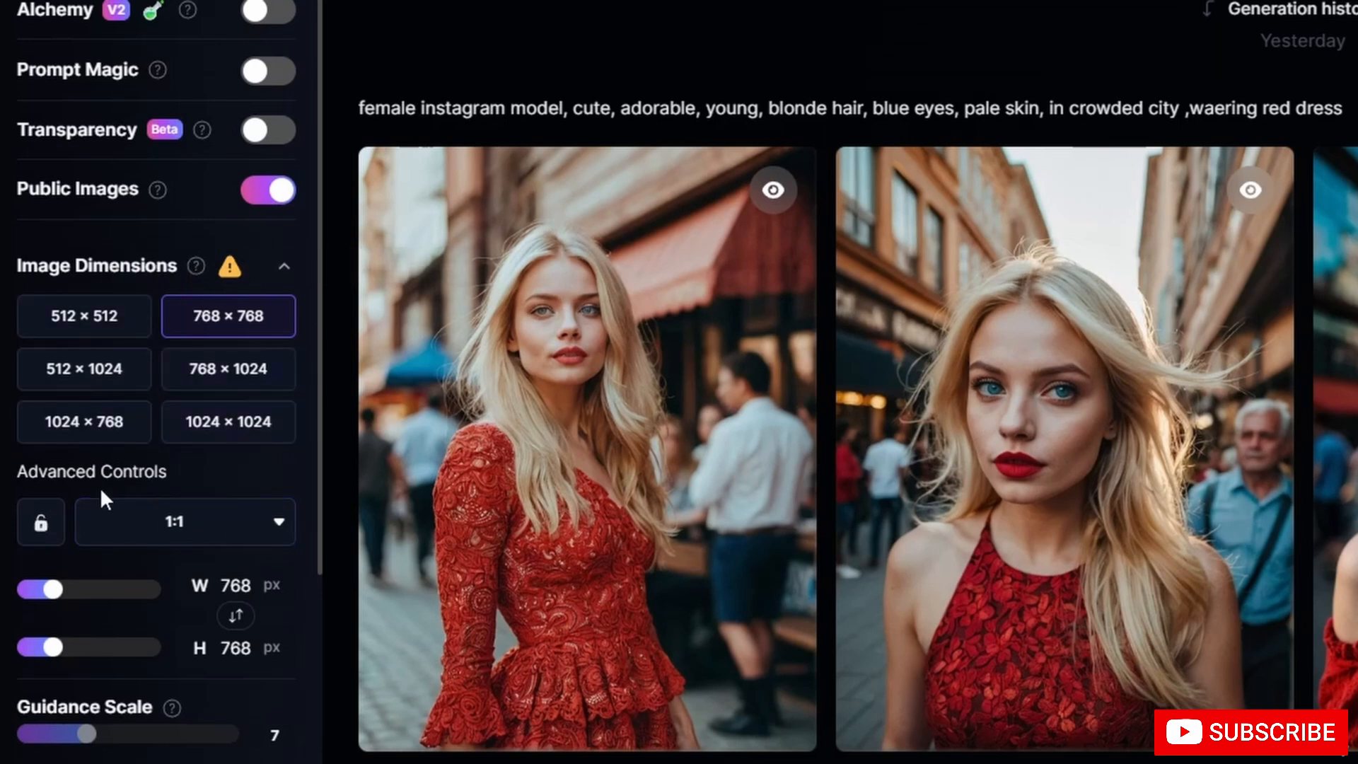
click(200, 386)
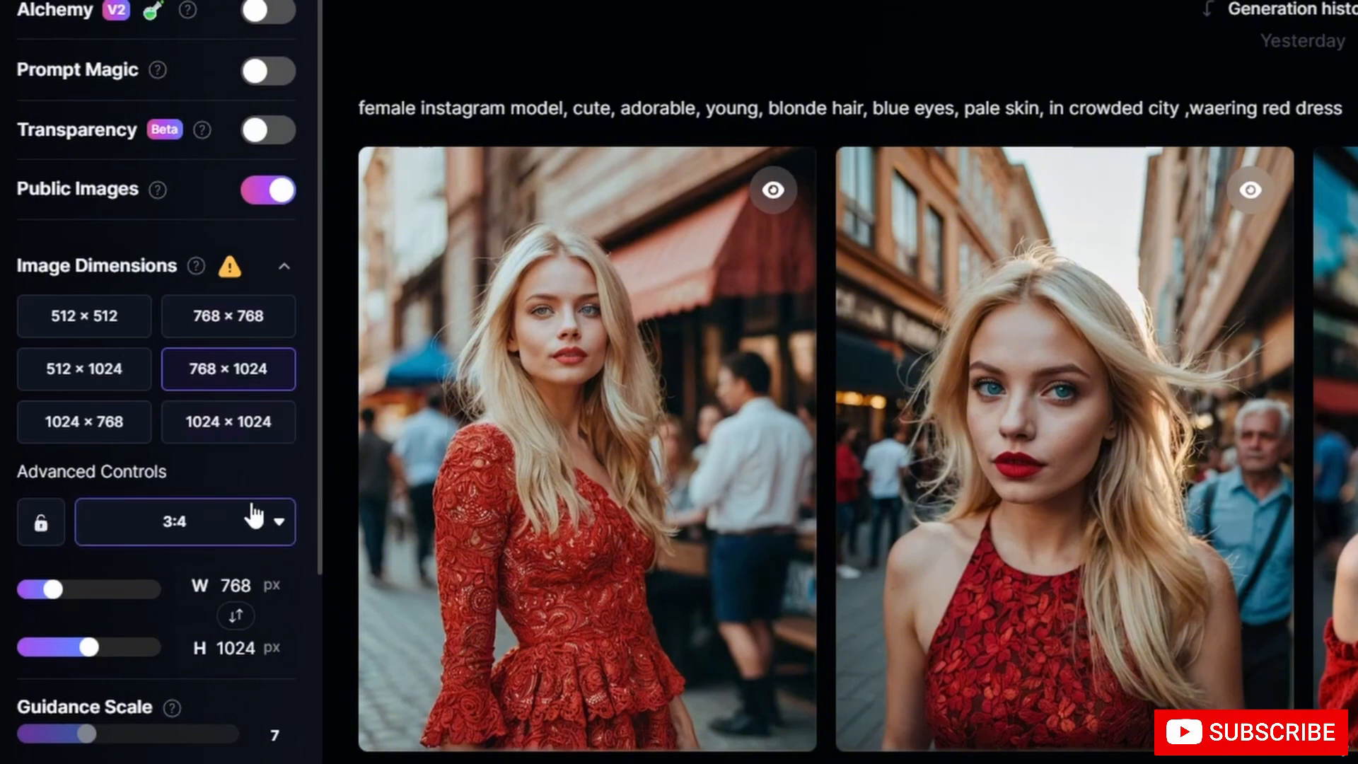
click(237, 422)
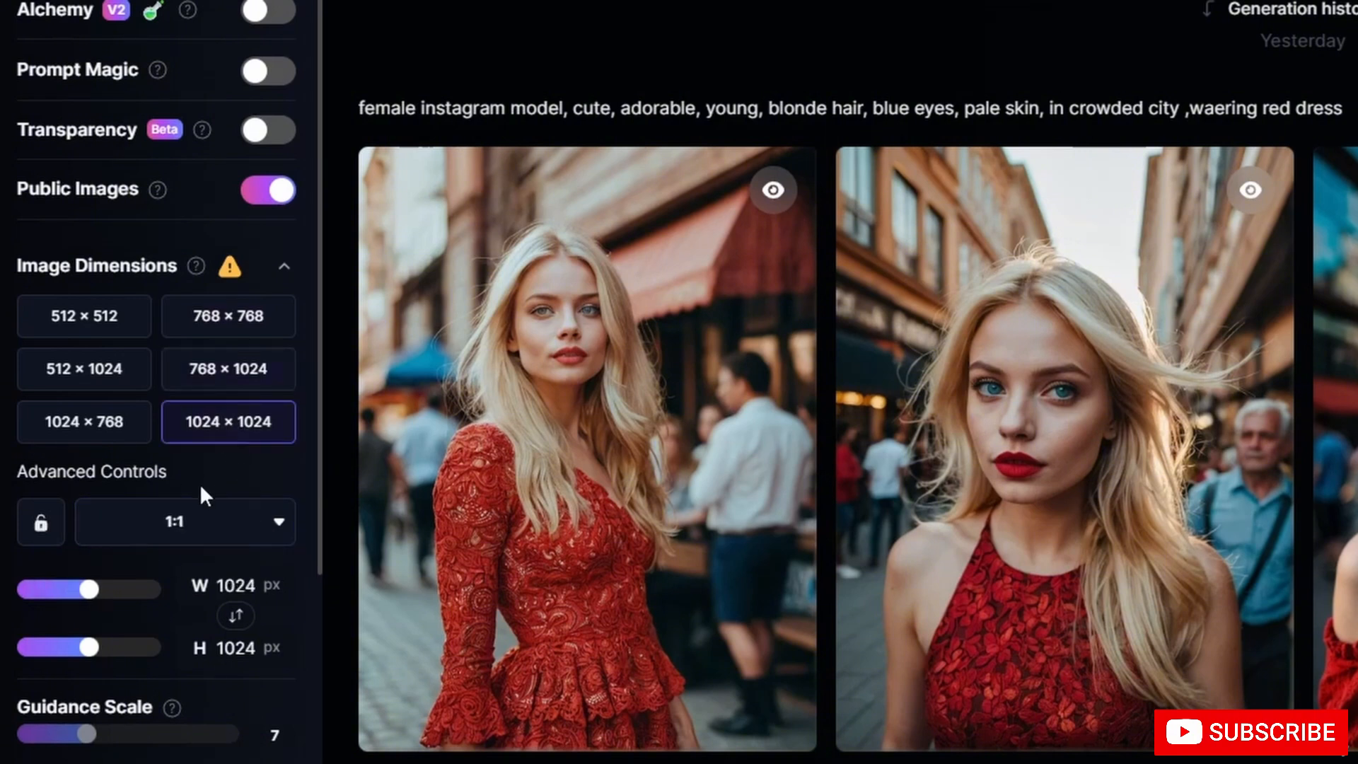
click(115, 387)
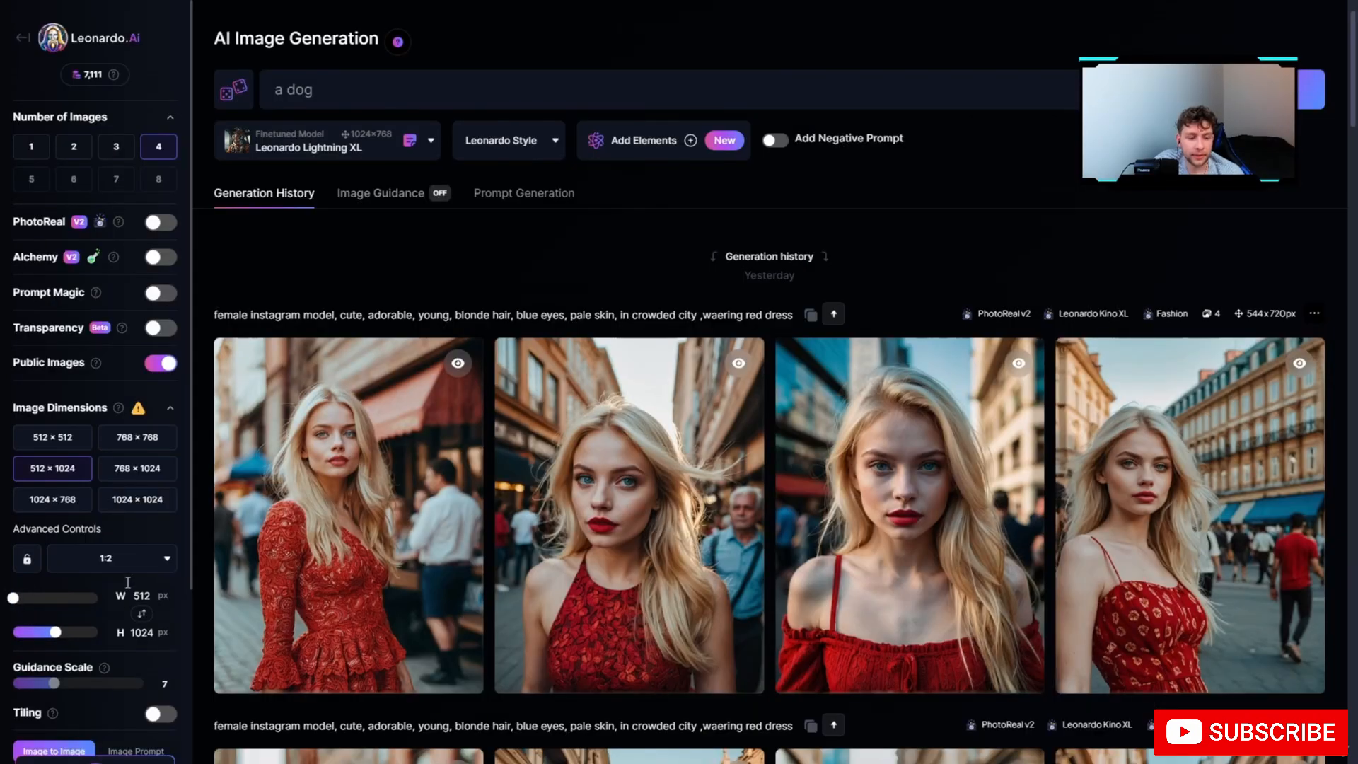
Try custom image dimensions of about 824 × 1128 px and about 1328 × 1448 px.
drag(12, 598, 64, 601)
drag(69, 599, 40, 606)
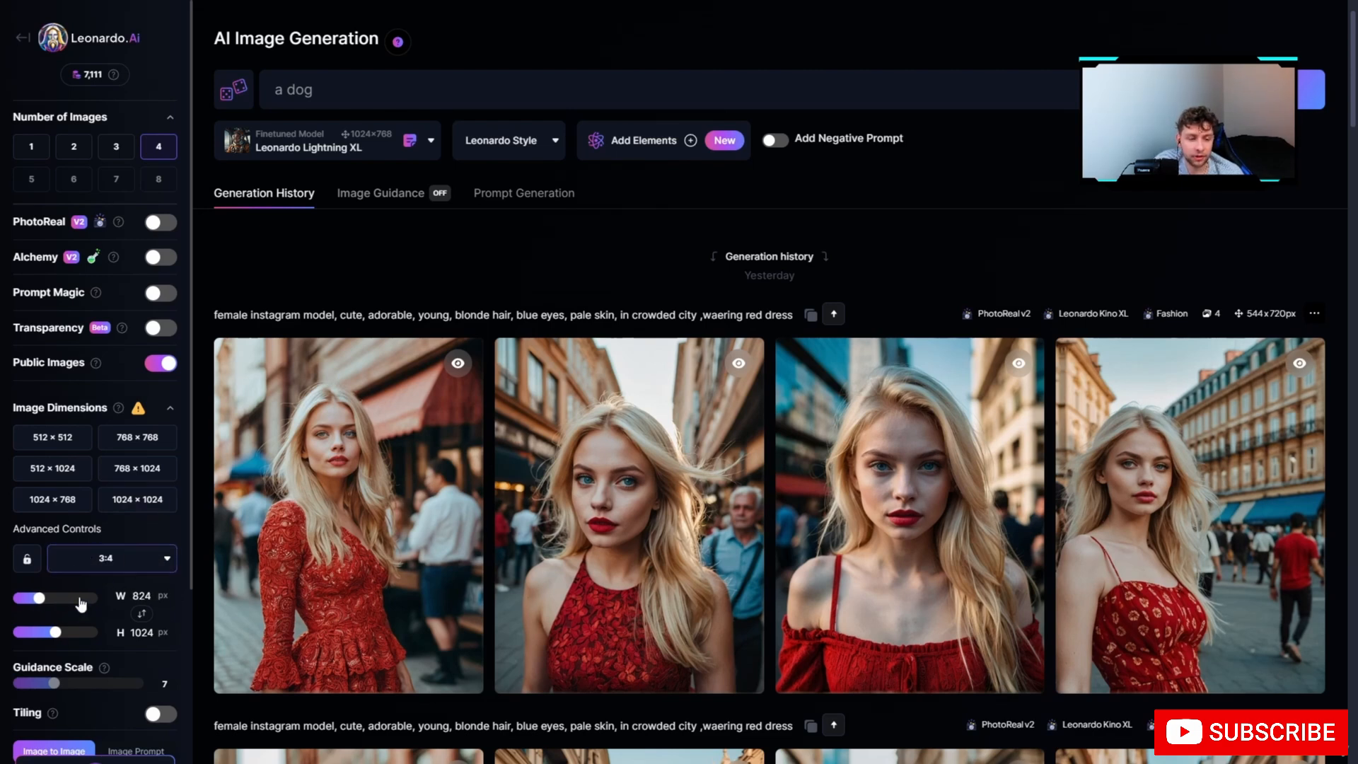
mouse_move(55, 631)
mouse_down()
mouse_move(72, 642)
mouse_move(63, 633)
mouse_up()
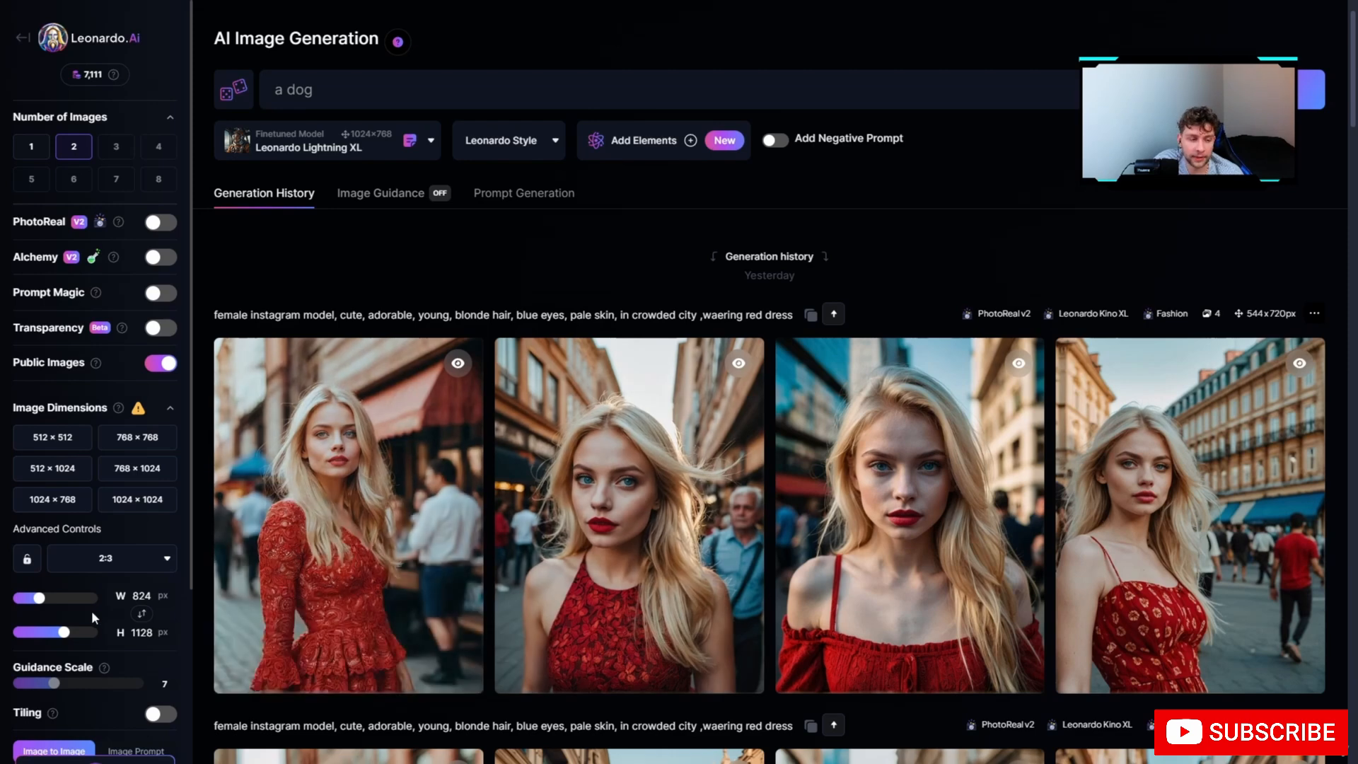
drag(39, 599, 103, 633)
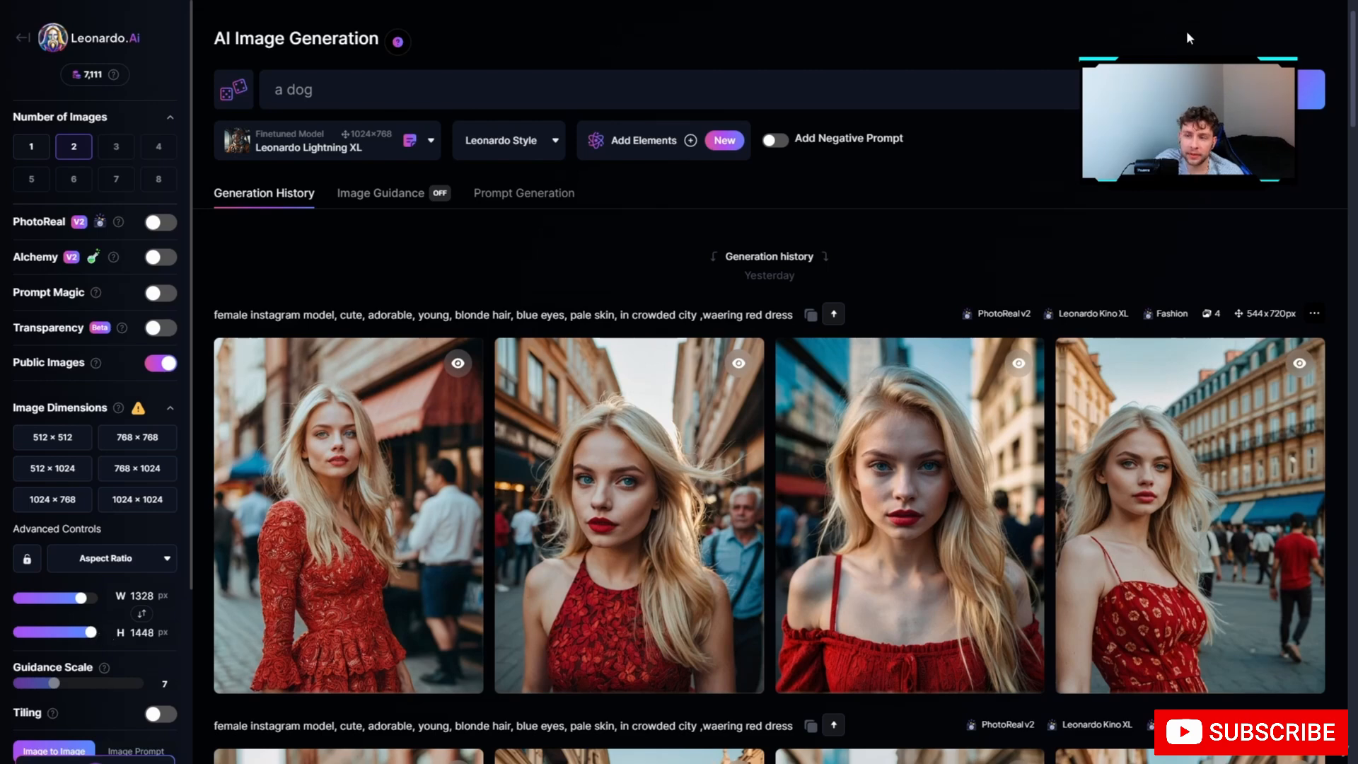
Try the 4:3 and 9:16 aspect ratios for the image dimensions and settle on 1:1.
click(128, 559)
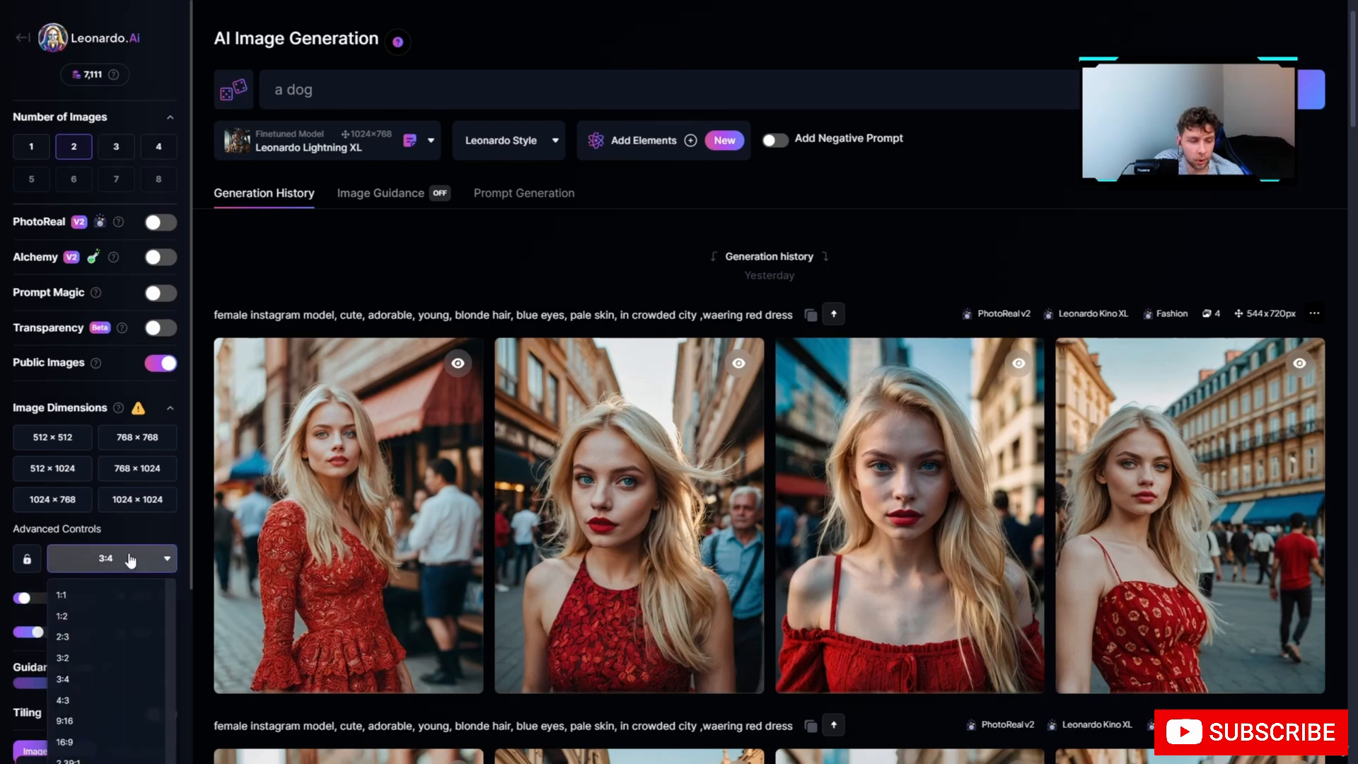
click(74, 700)
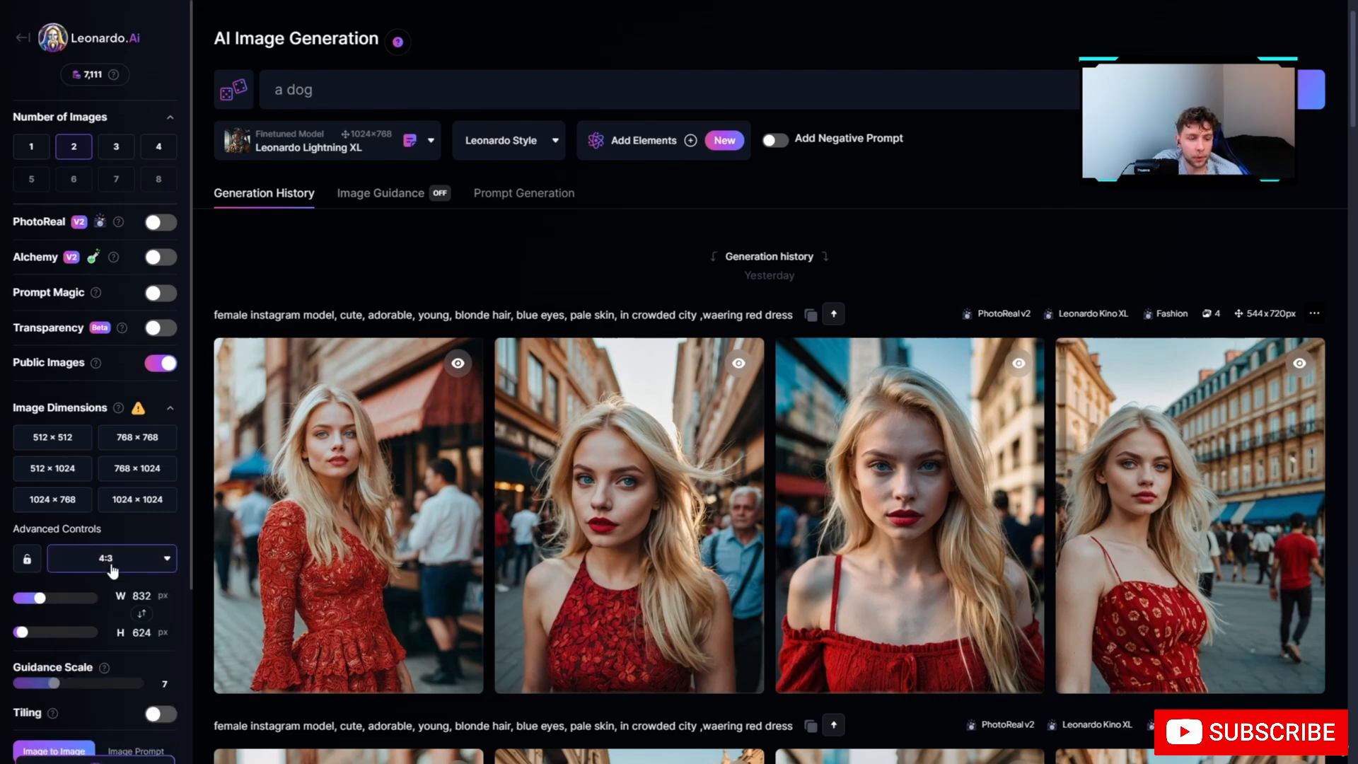
click(107, 562)
click(82, 723)
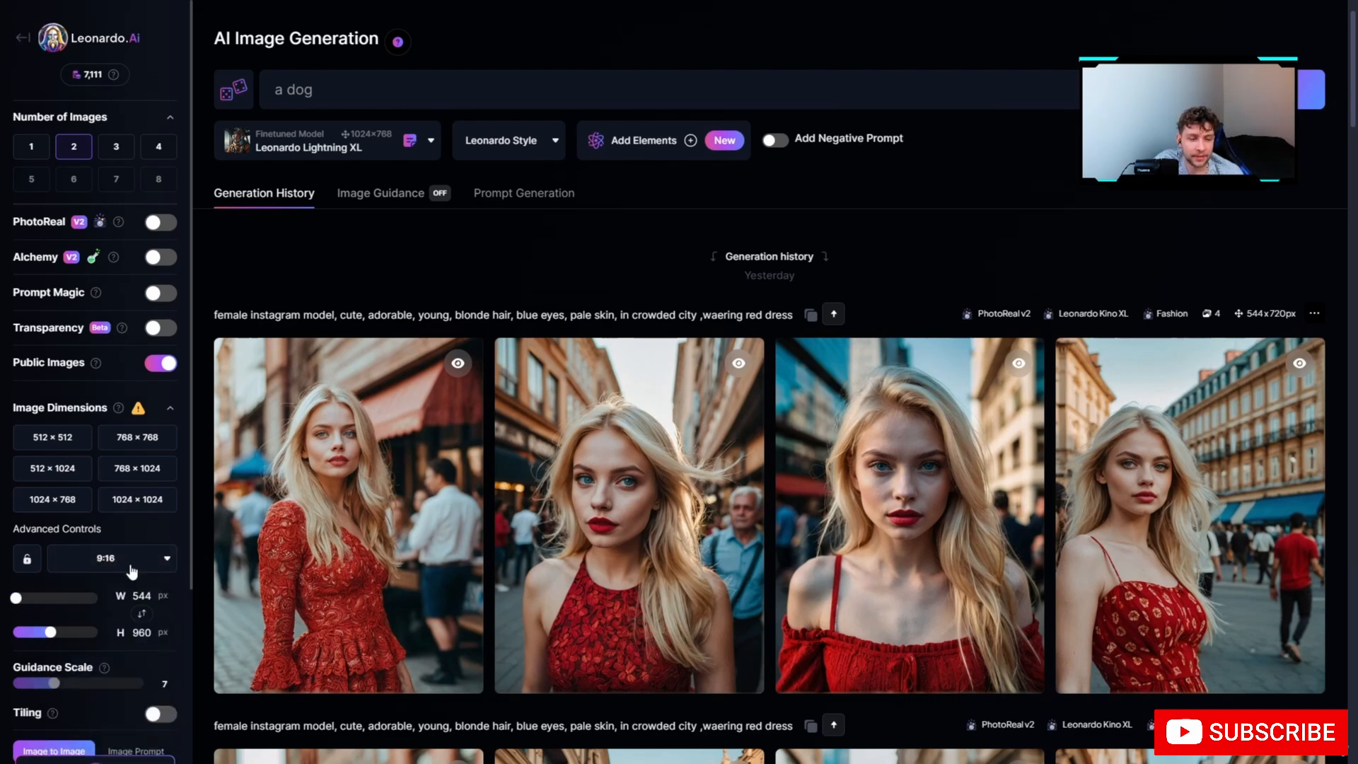
click(127, 560)
click(91, 595)
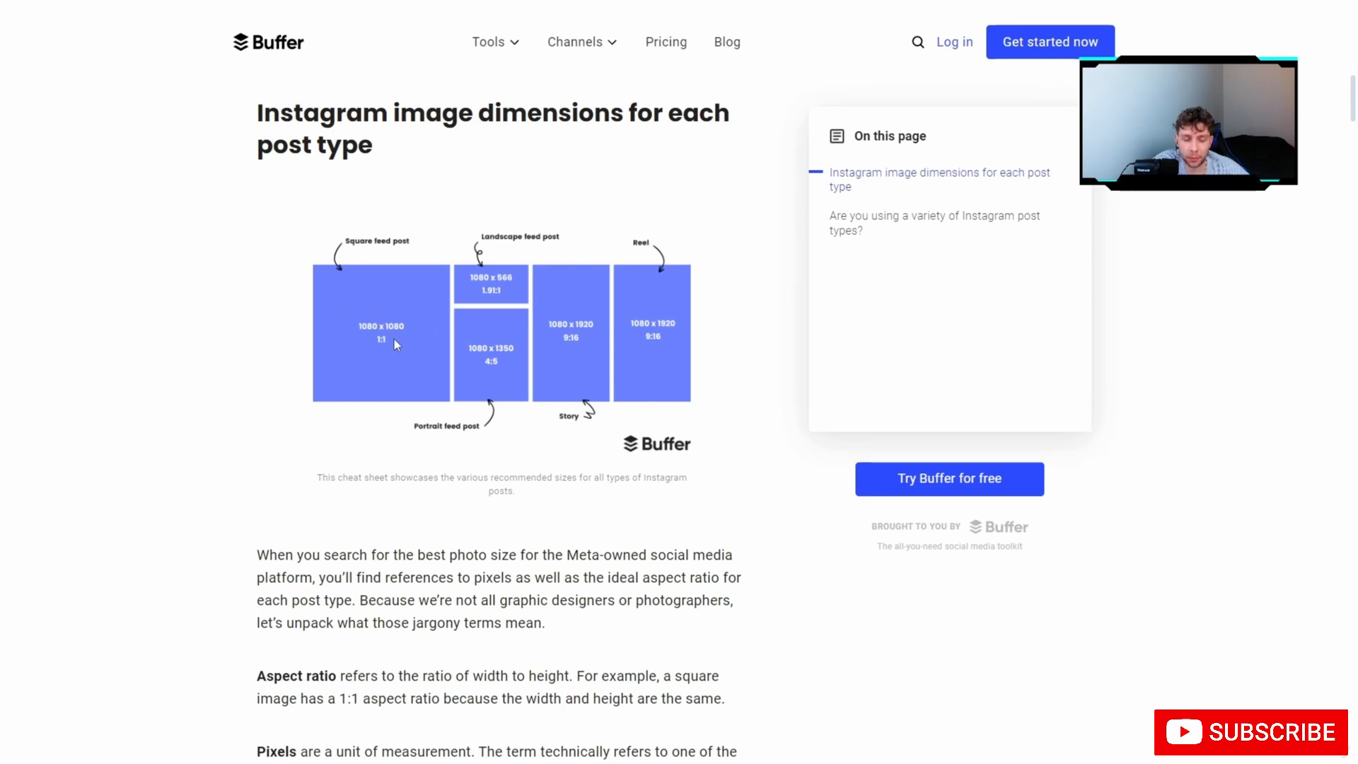
Enlarge Buffer's cheat sheet of Instagram image dimensions to read it, and compare it with Leonardo.Ai's available aspect ratios.
key(ctrl+plus)
key(ctrl+plus)
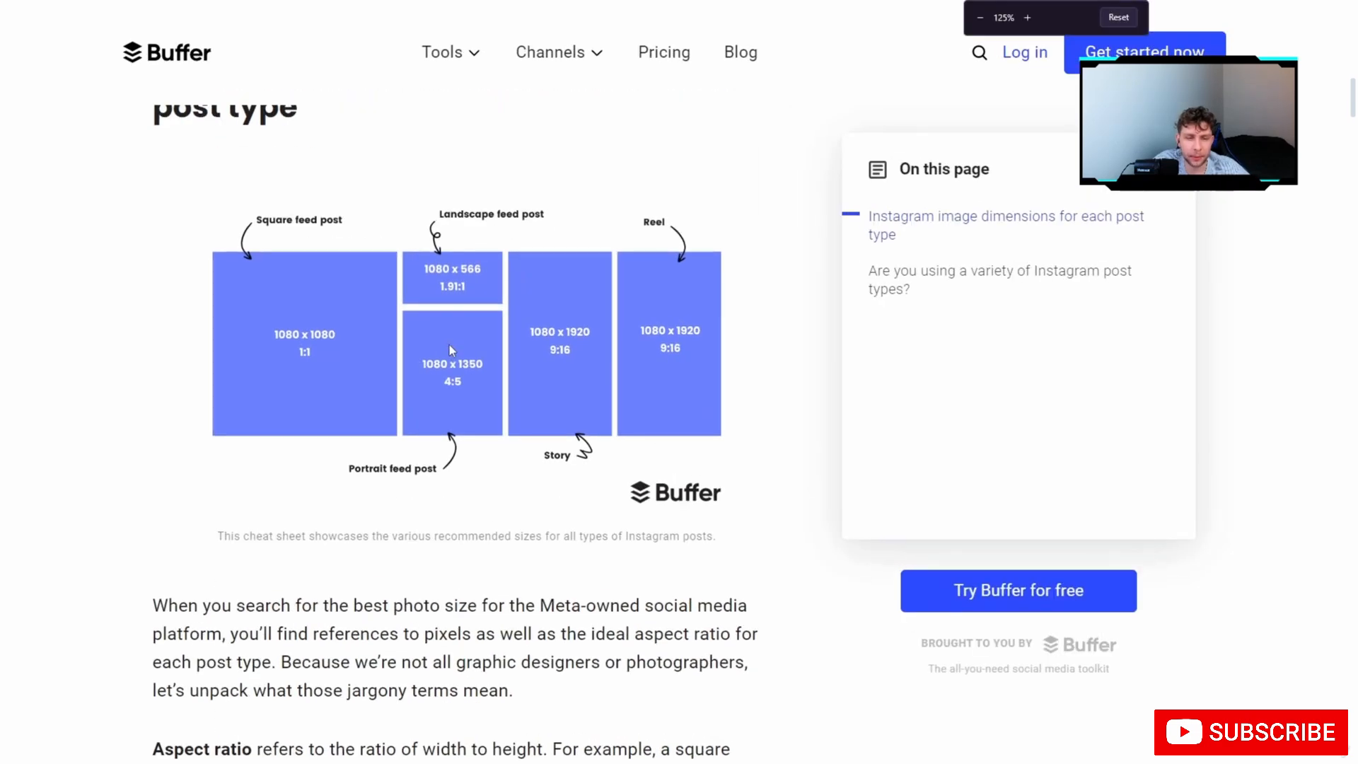
key(ctrl+plus)
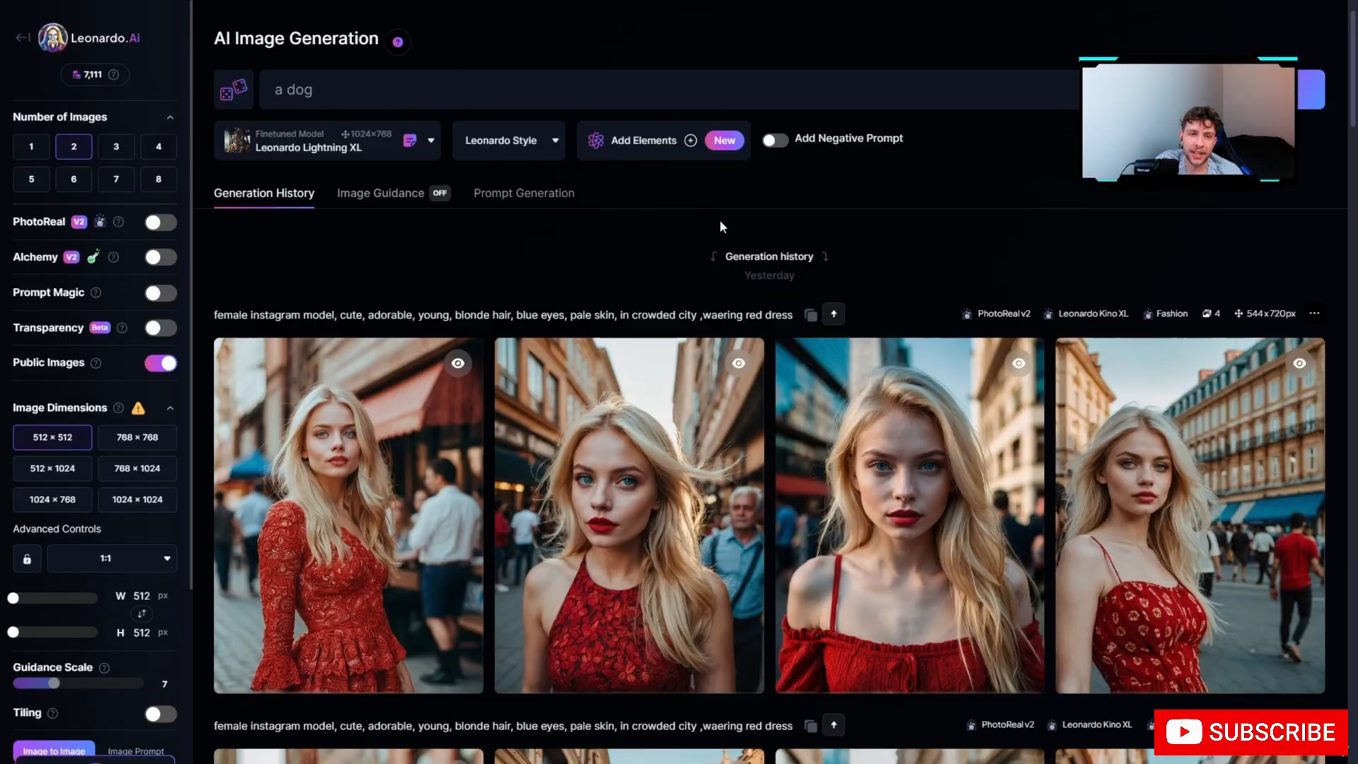
click(167, 563)
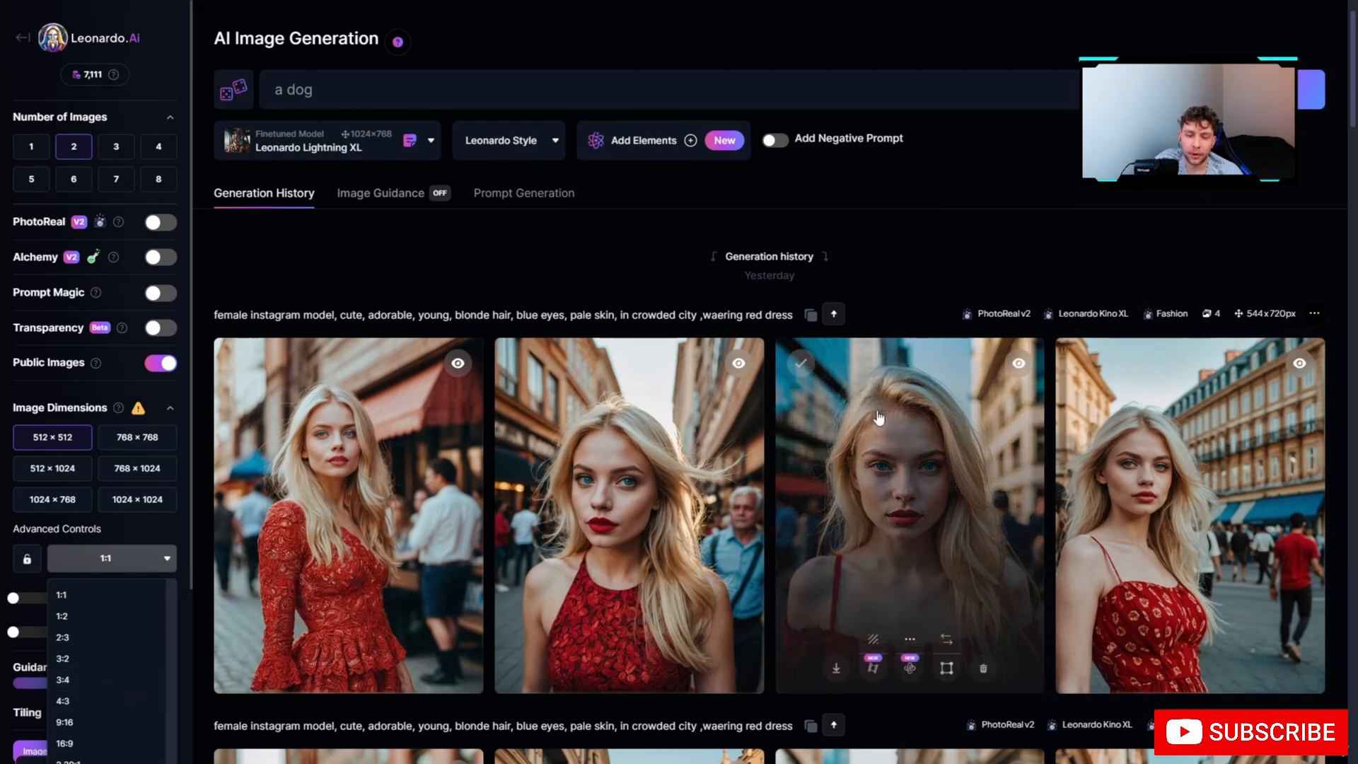
Download the third red-dress portrait of the newest generation and load the file into RedKetchup's Image Resizer.
click(956, 475)
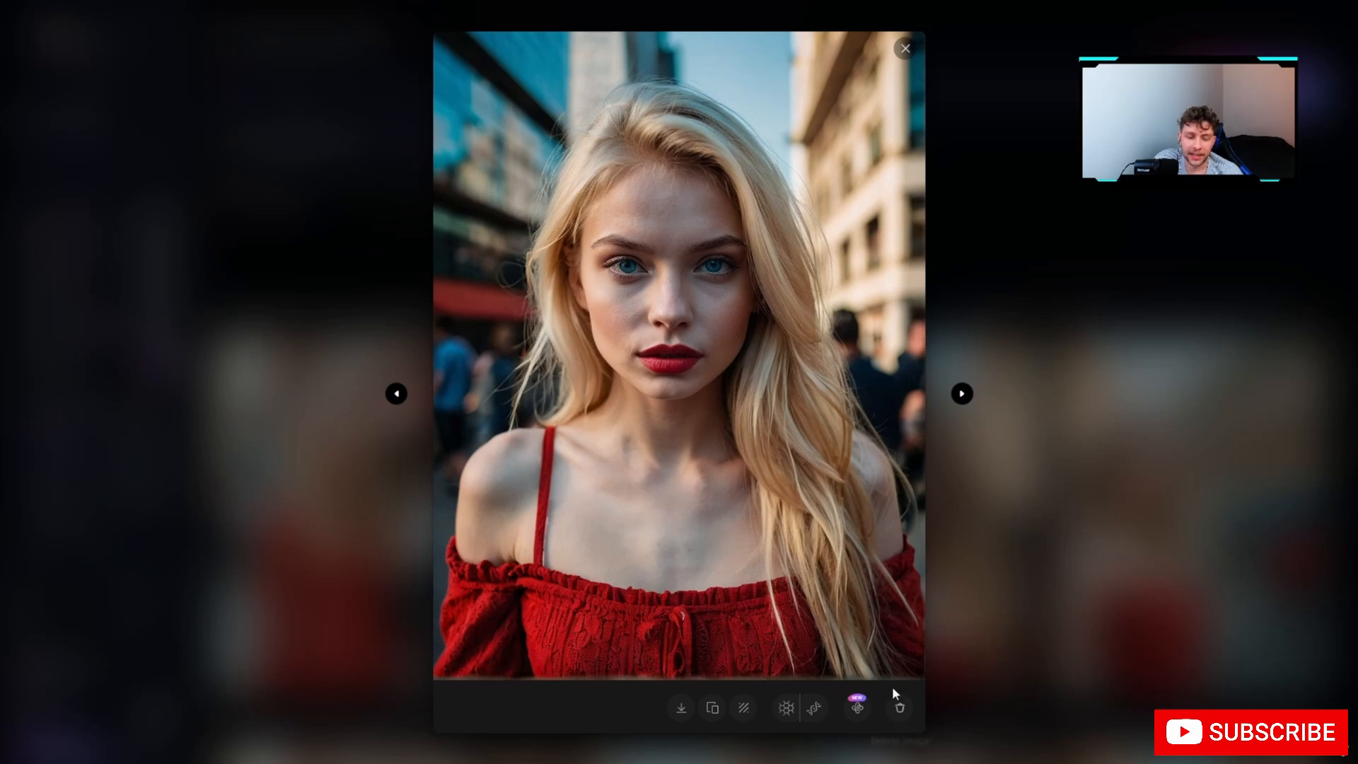
click(679, 707)
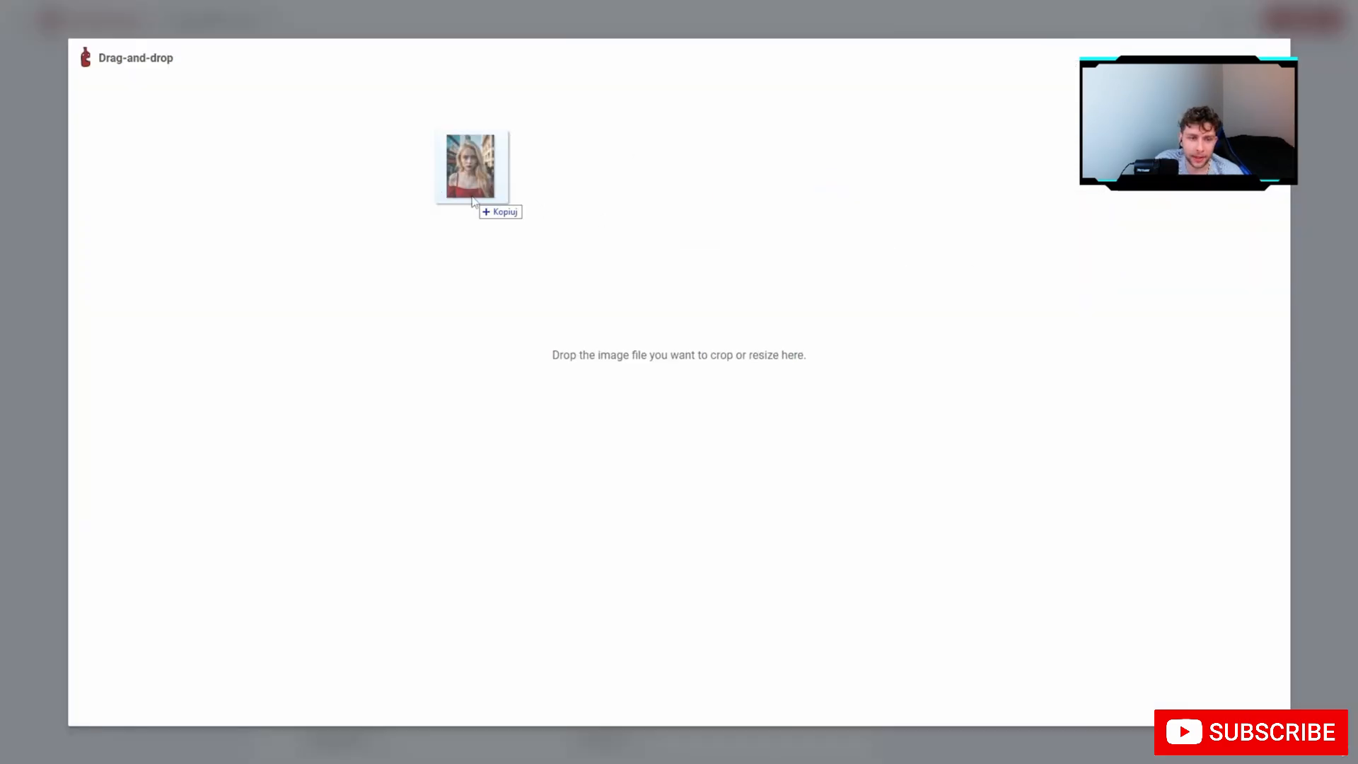
drag(470, 166, 471, 198)
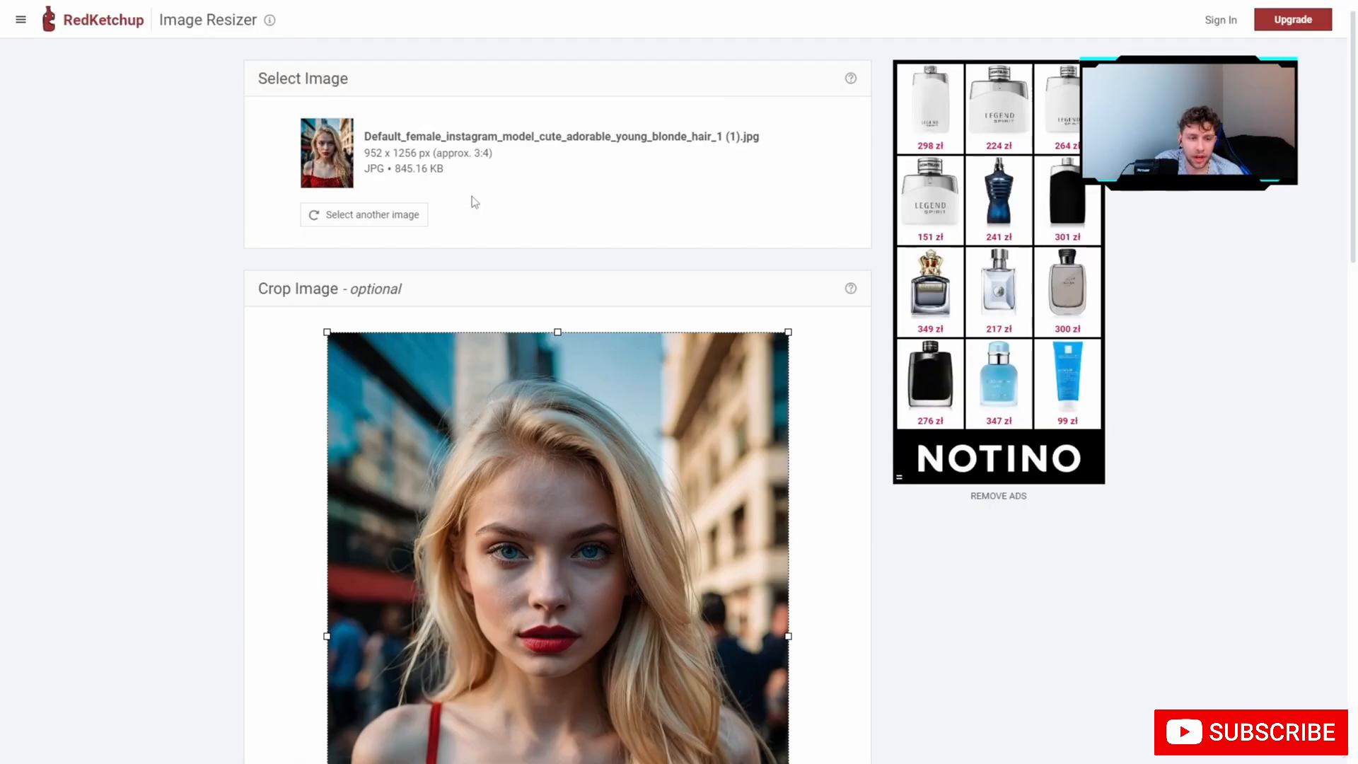
Set a custom crop aspect ratio of 4 horizontal to 5 vertical for the portrait.
scroll(473, 201, down, 8)
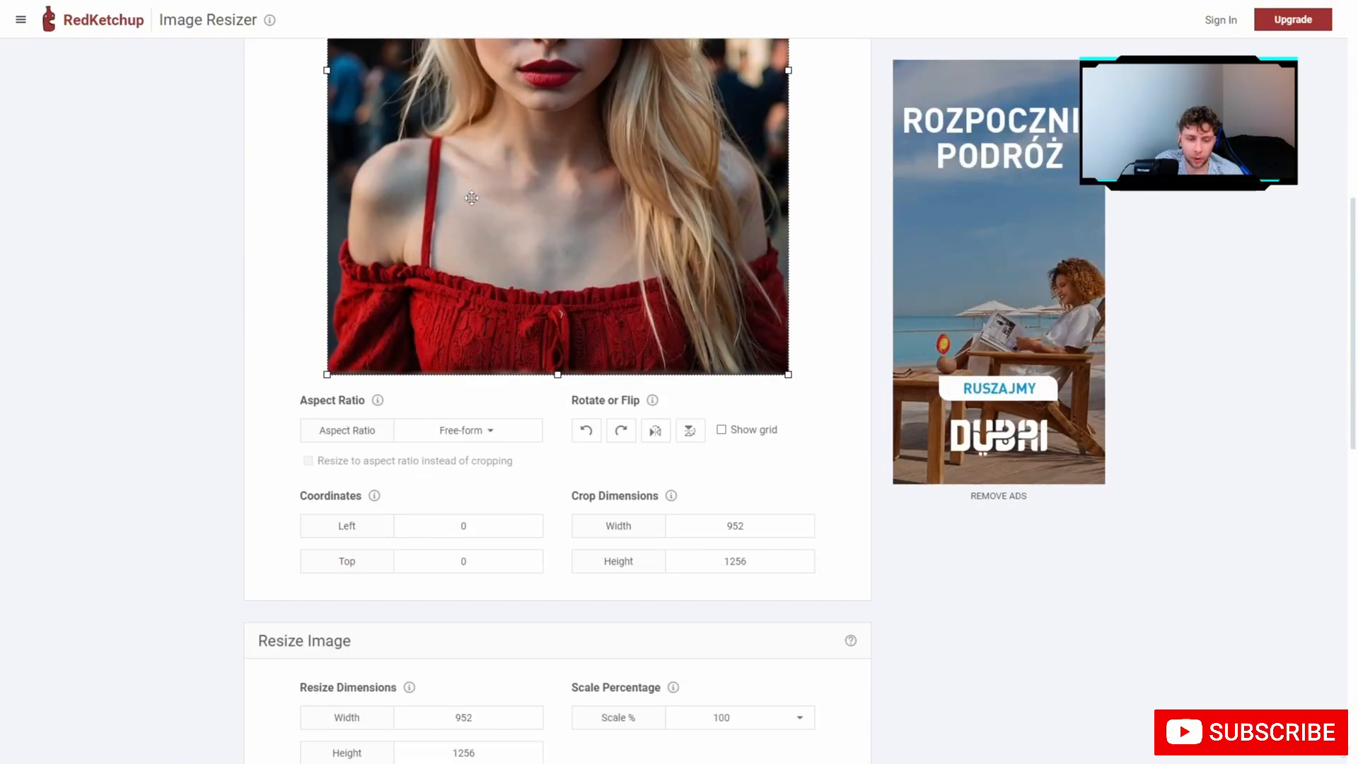
click(477, 437)
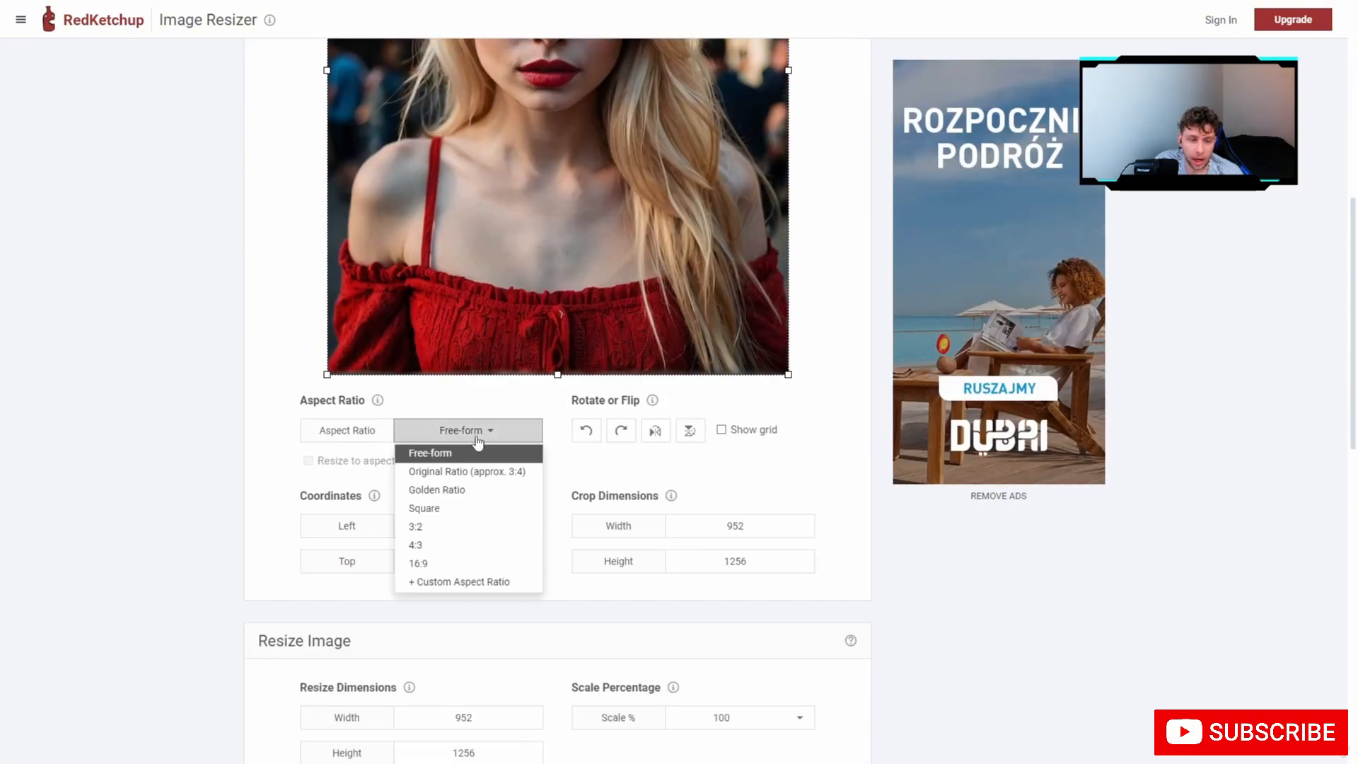
click(478, 584)
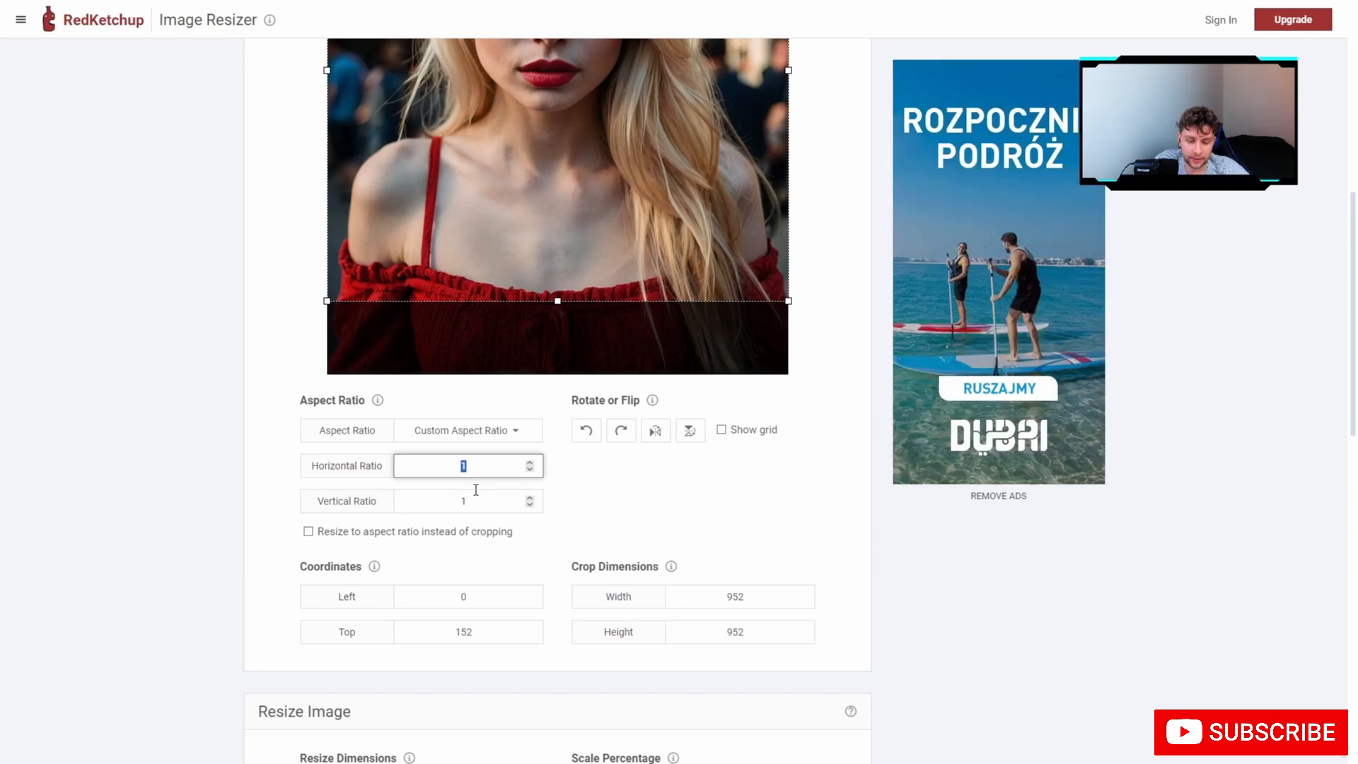
text(4)
key(Tab)
text(5)
click(631, 470)
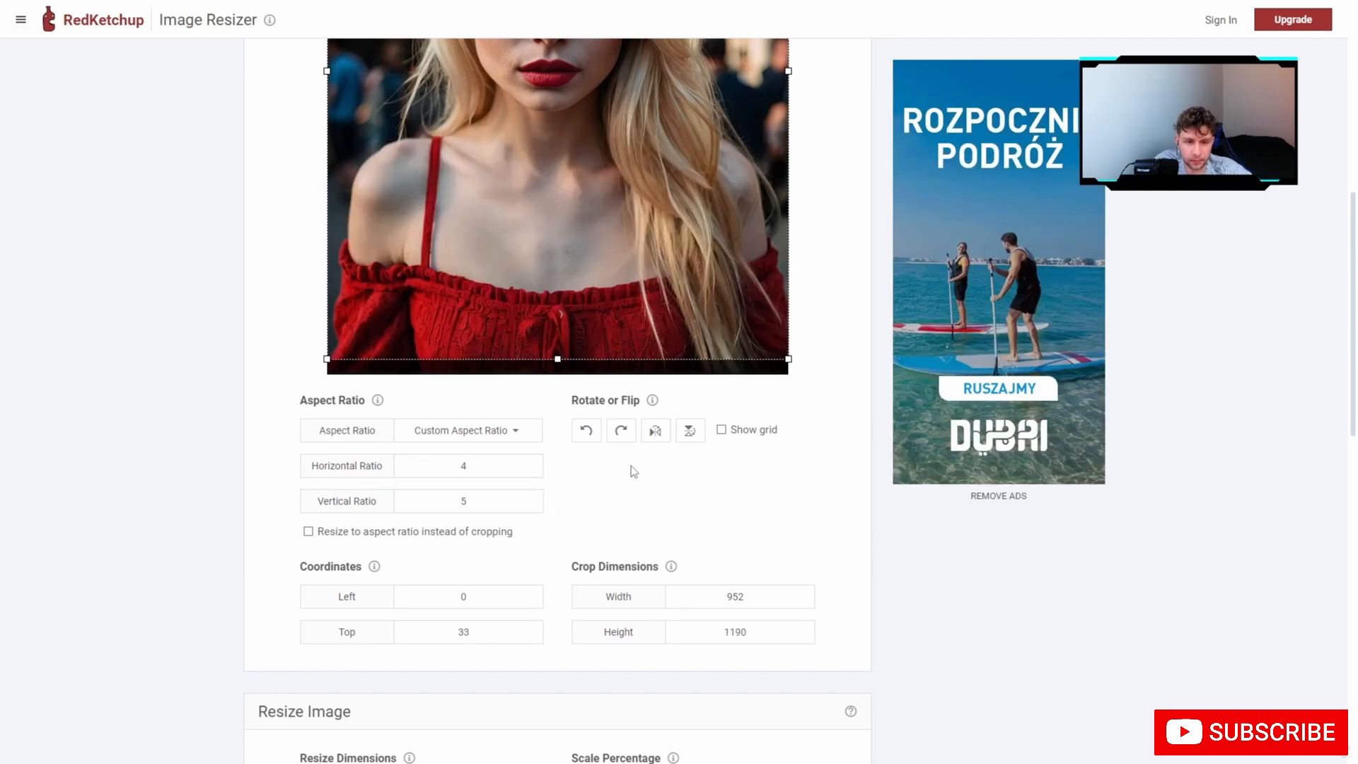
Reposition the crop frame vertically on the portrait to a top coordinate of about 19.
scroll(633, 389, up, 5)
scroll(635, 314, down, 1)
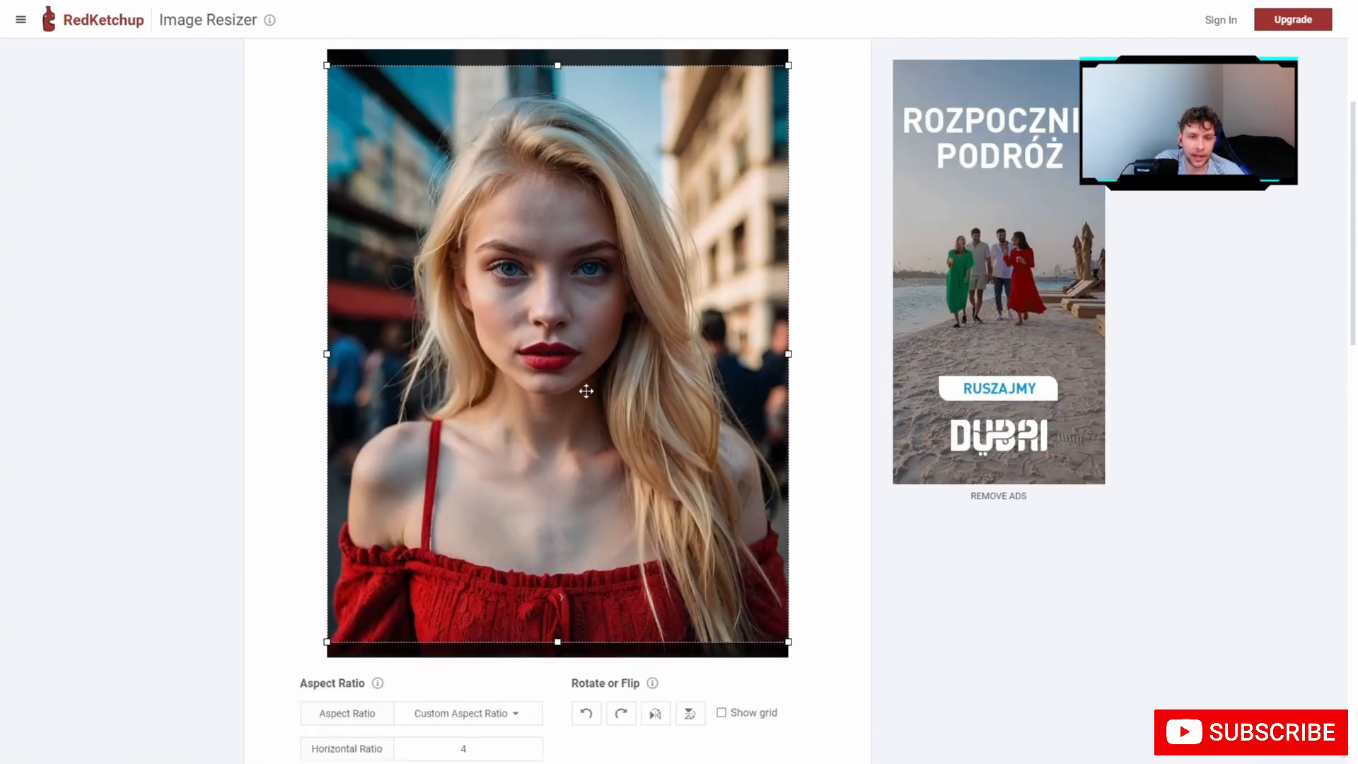
drag(585, 389, 597, 374)
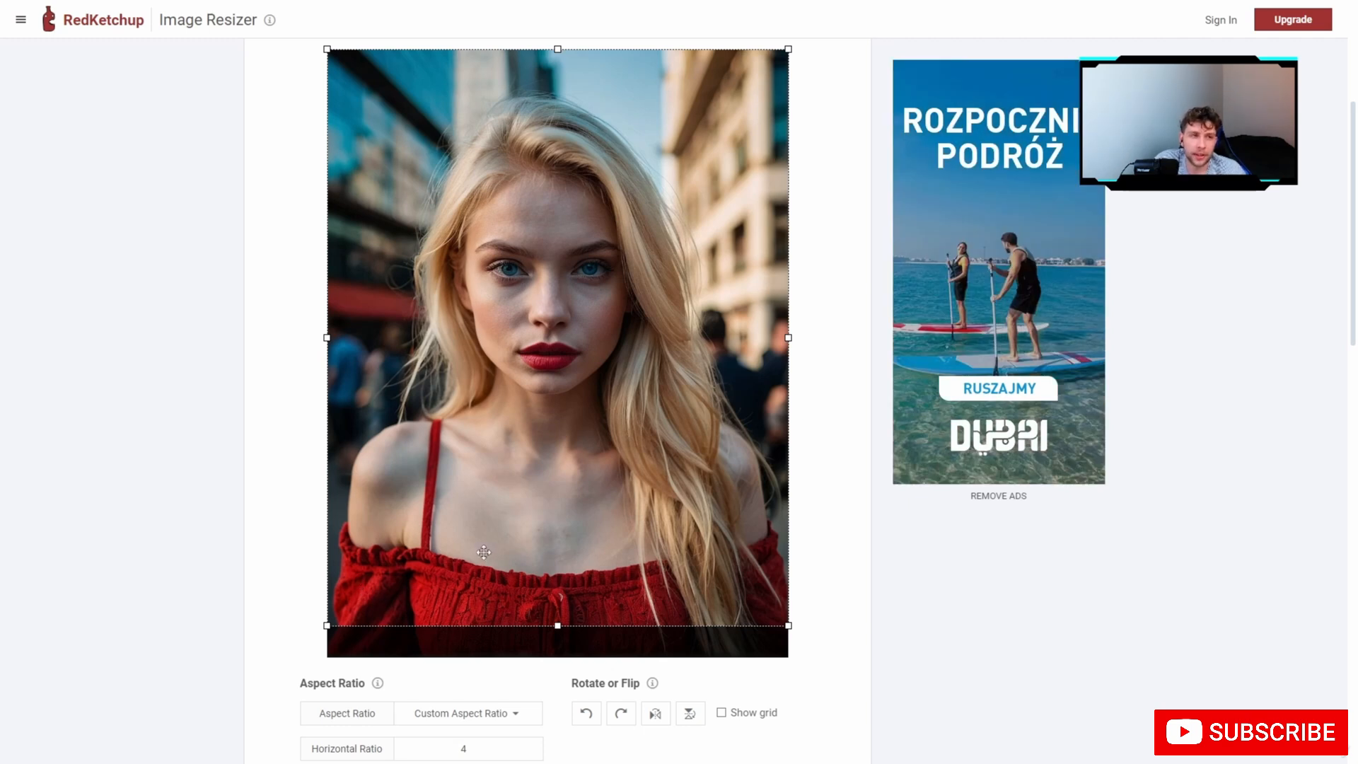
drag(484, 552, 482, 564)
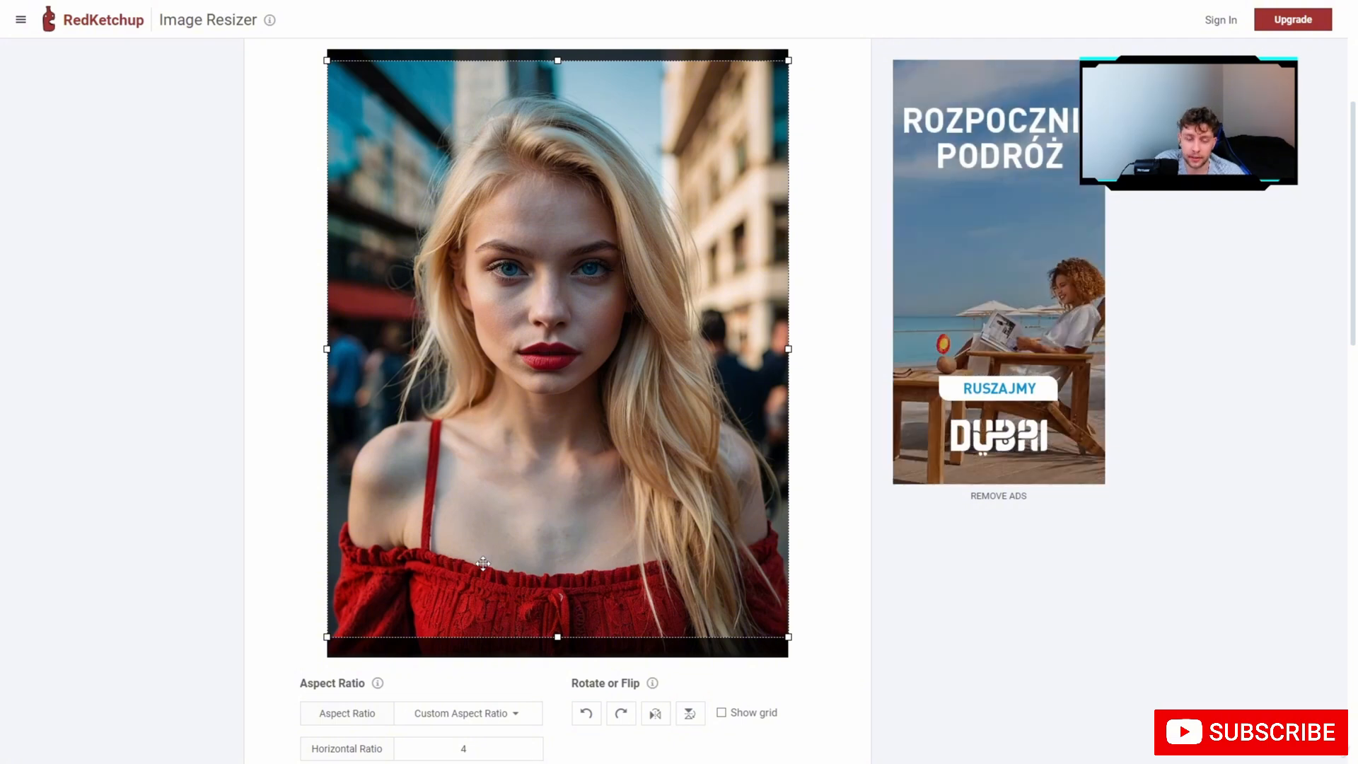
scroll(602, 187, up, 1)
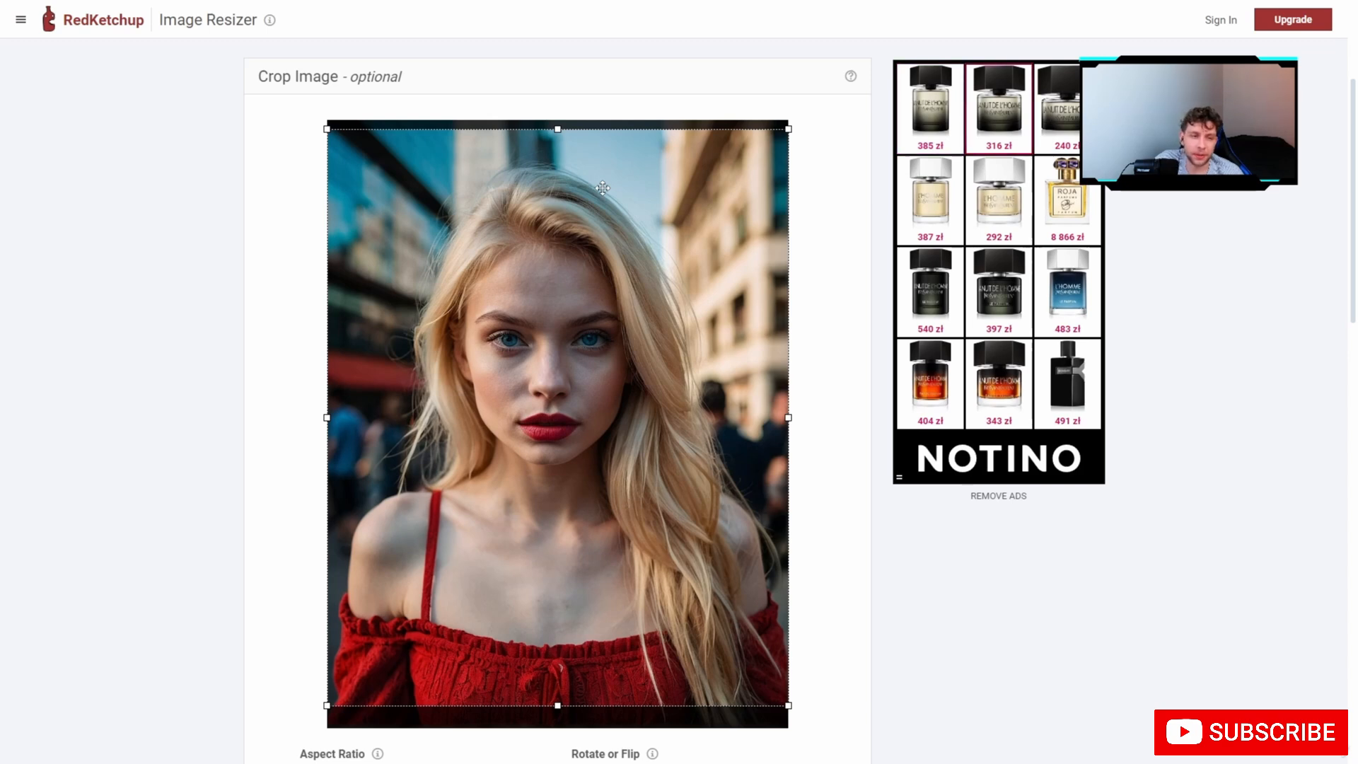
scroll(602, 188, down, 2)
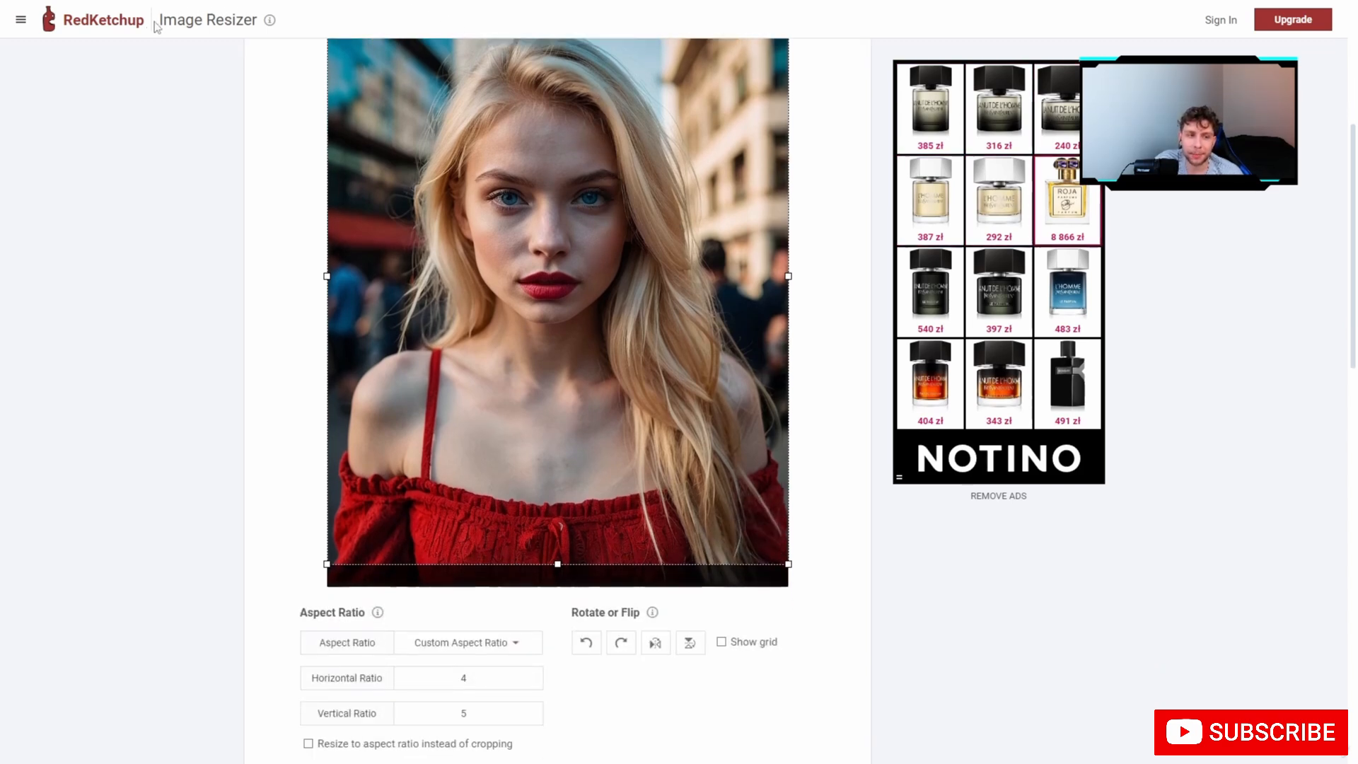
scroll(542, 182, down, 2)
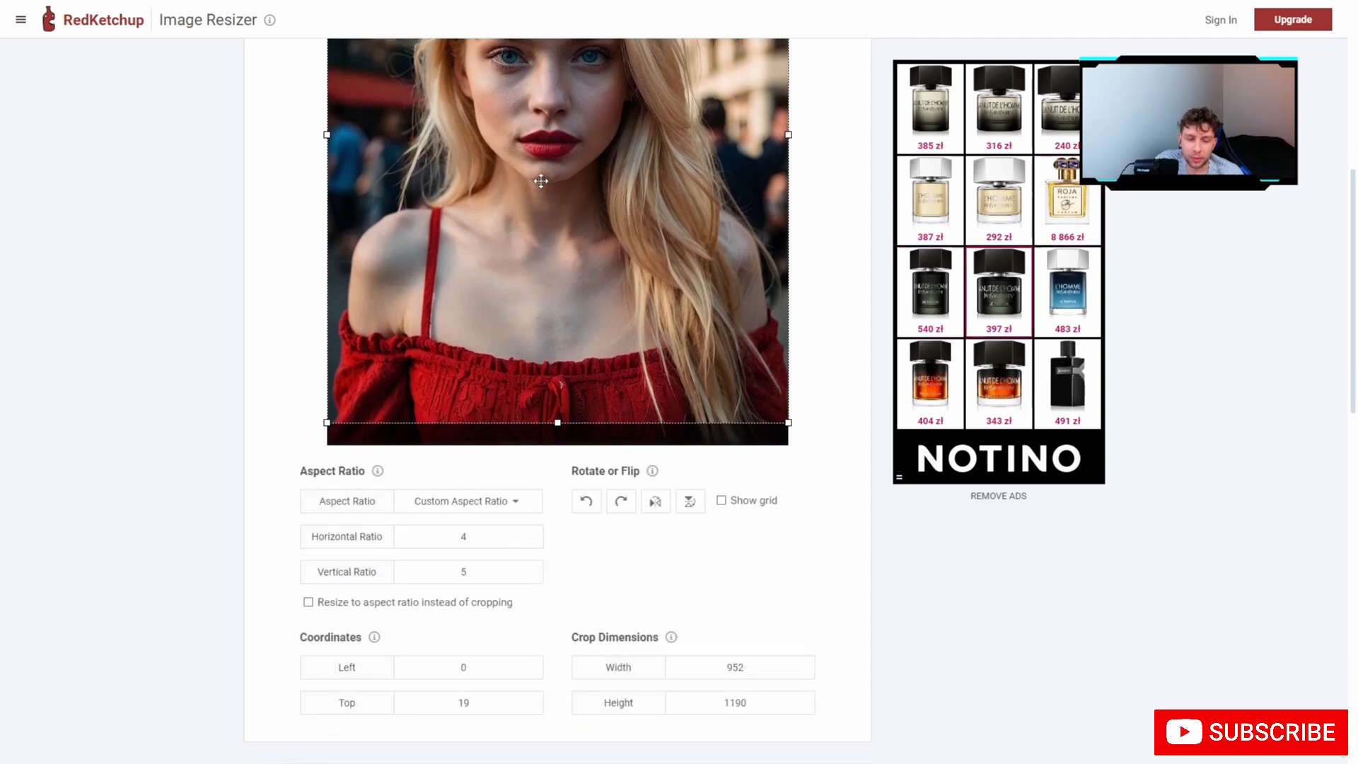
scroll(541, 182, up, 4)
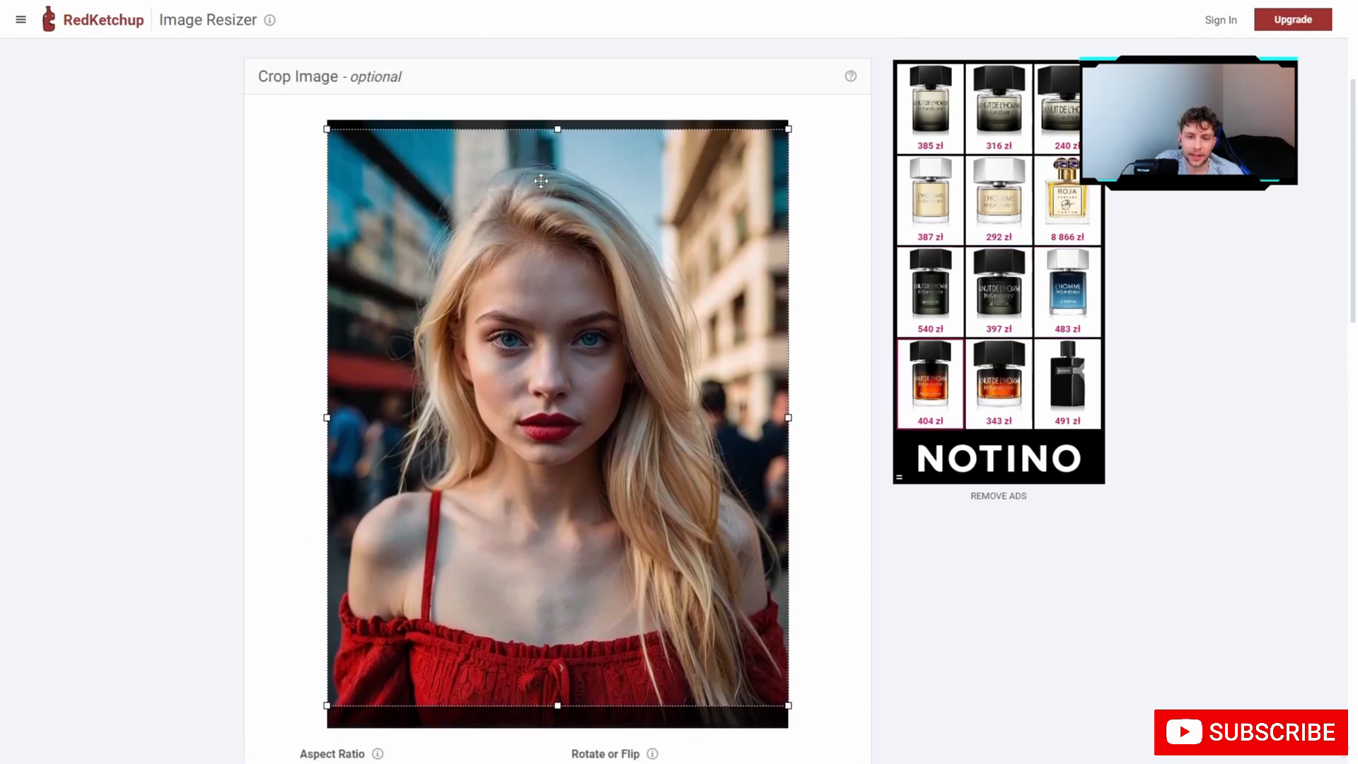
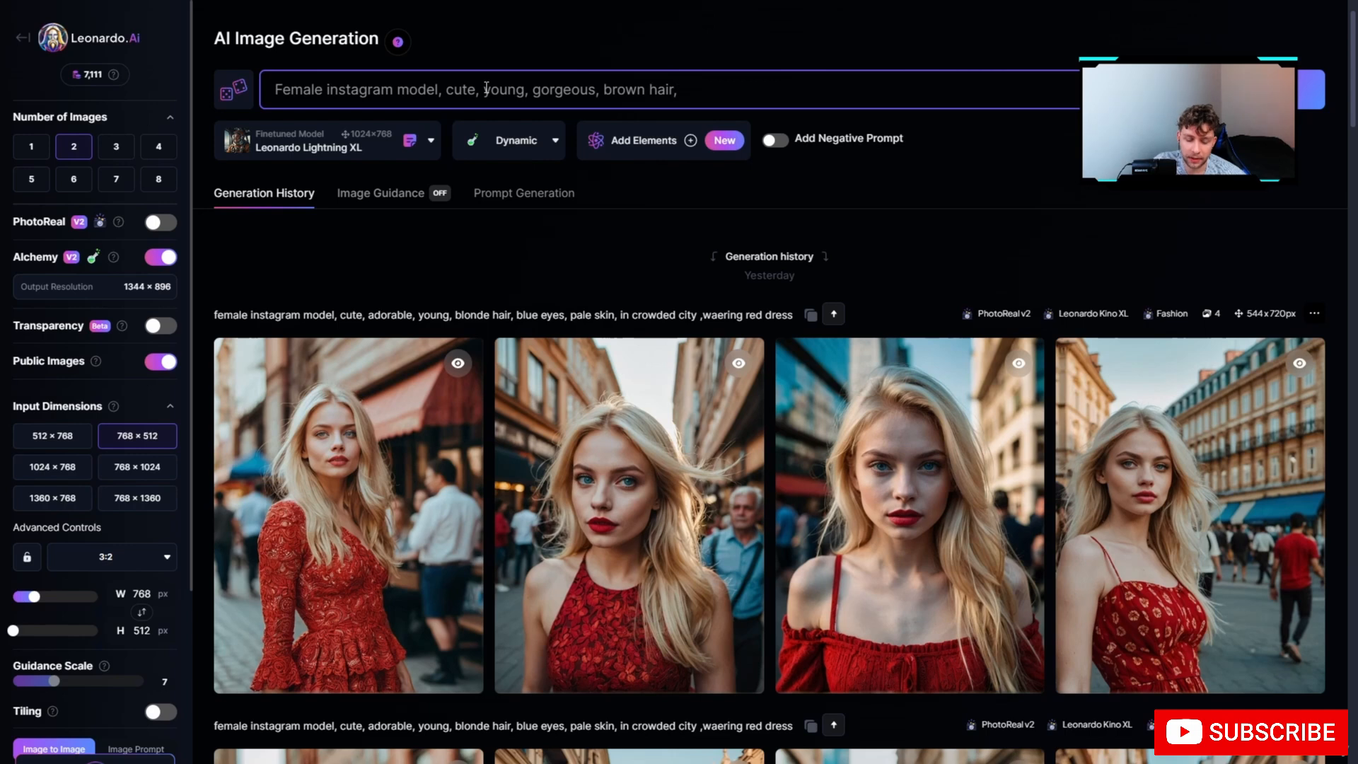
Complete the Leonardo.Ai prompt so that it ends with "brown hair, green eyes, sunburned skin".
text(sunbu)
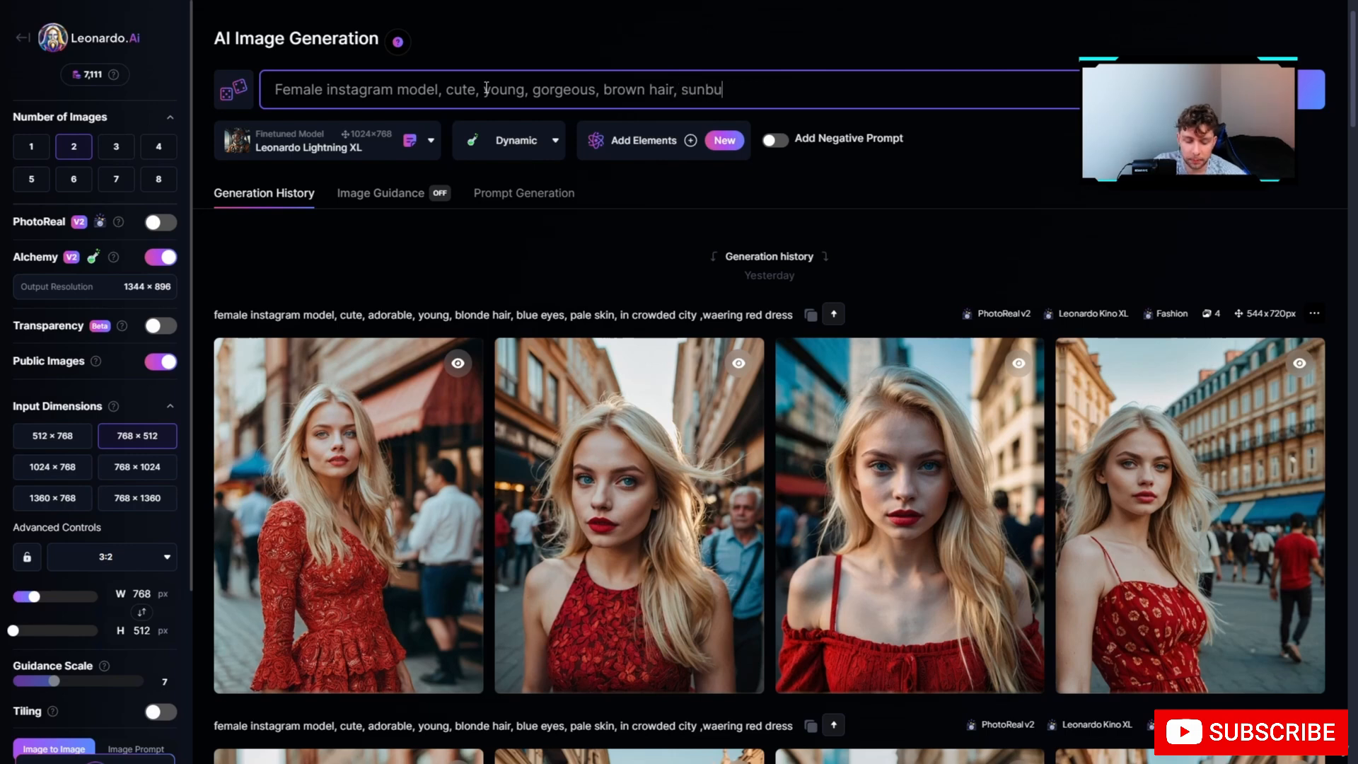
text(rned skin)
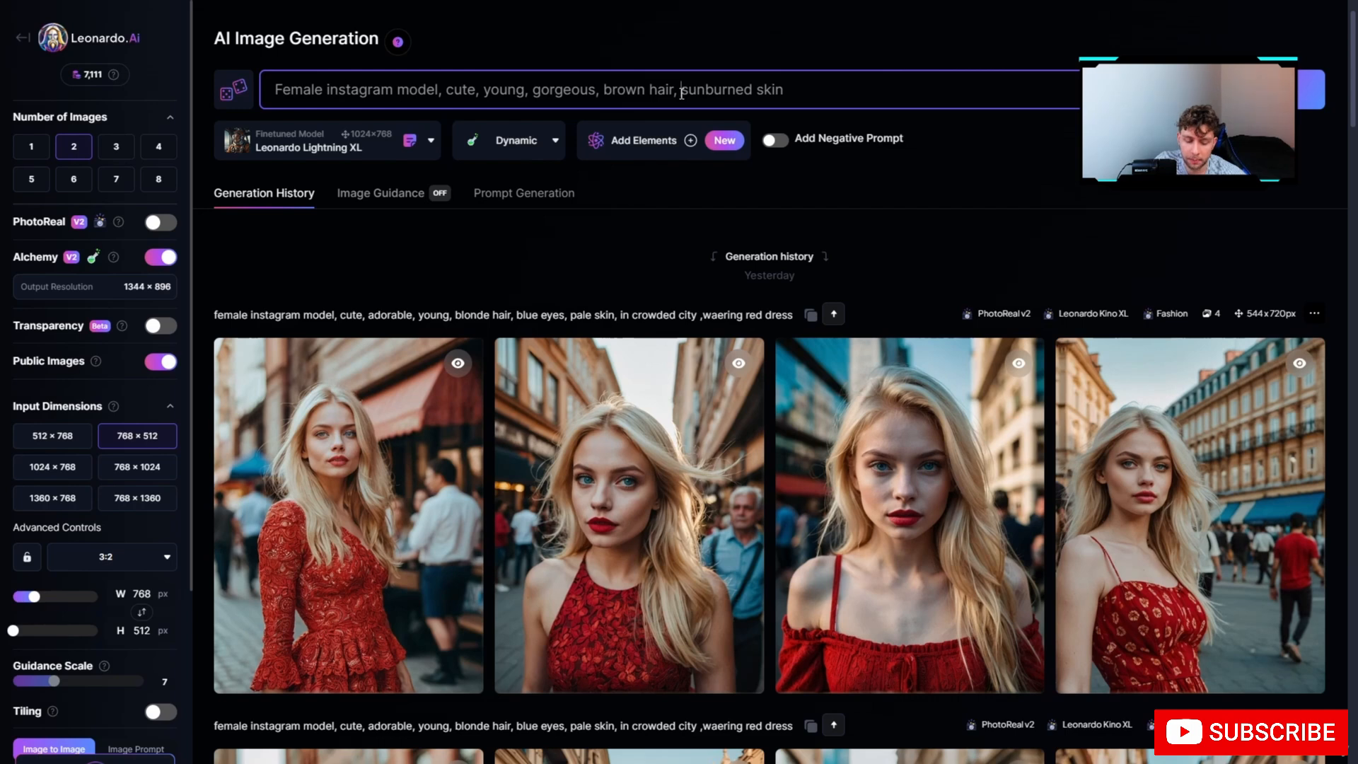
text(green e)
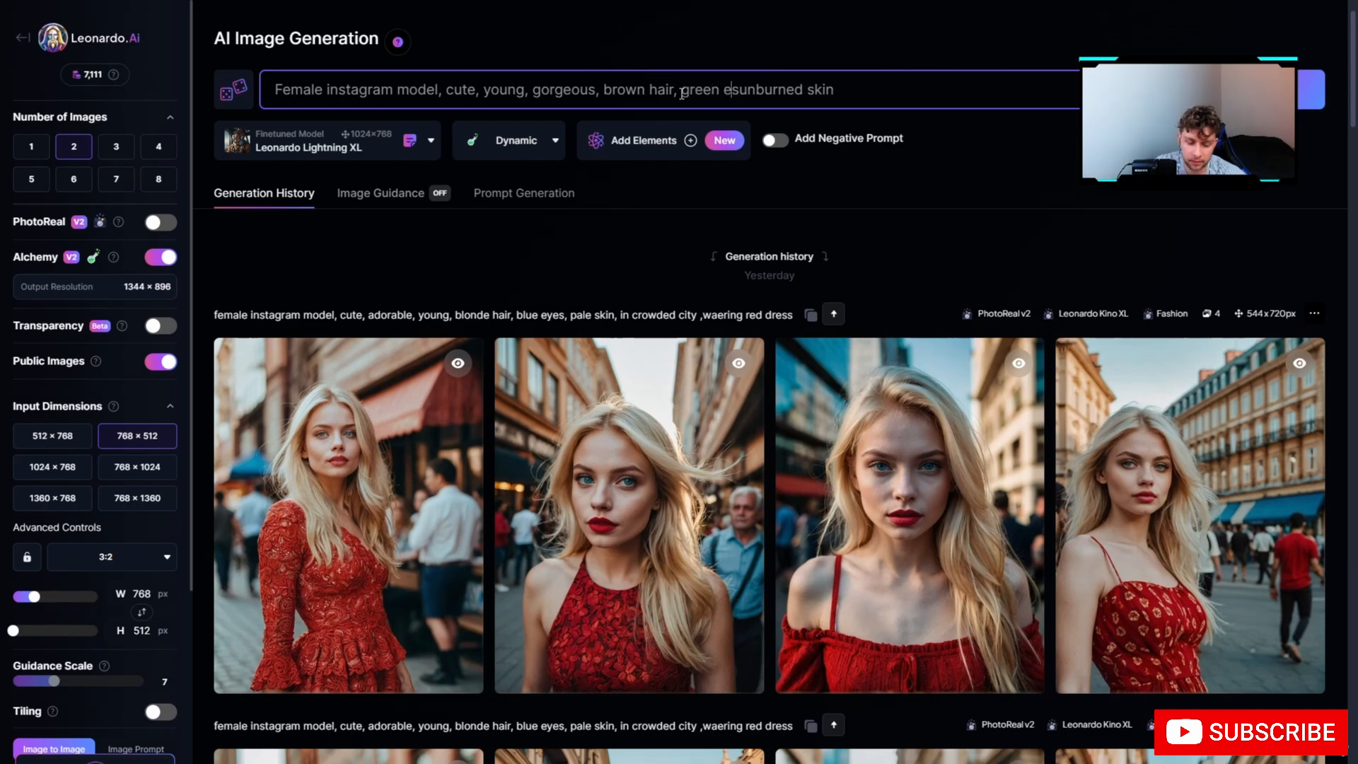
text(yes,)
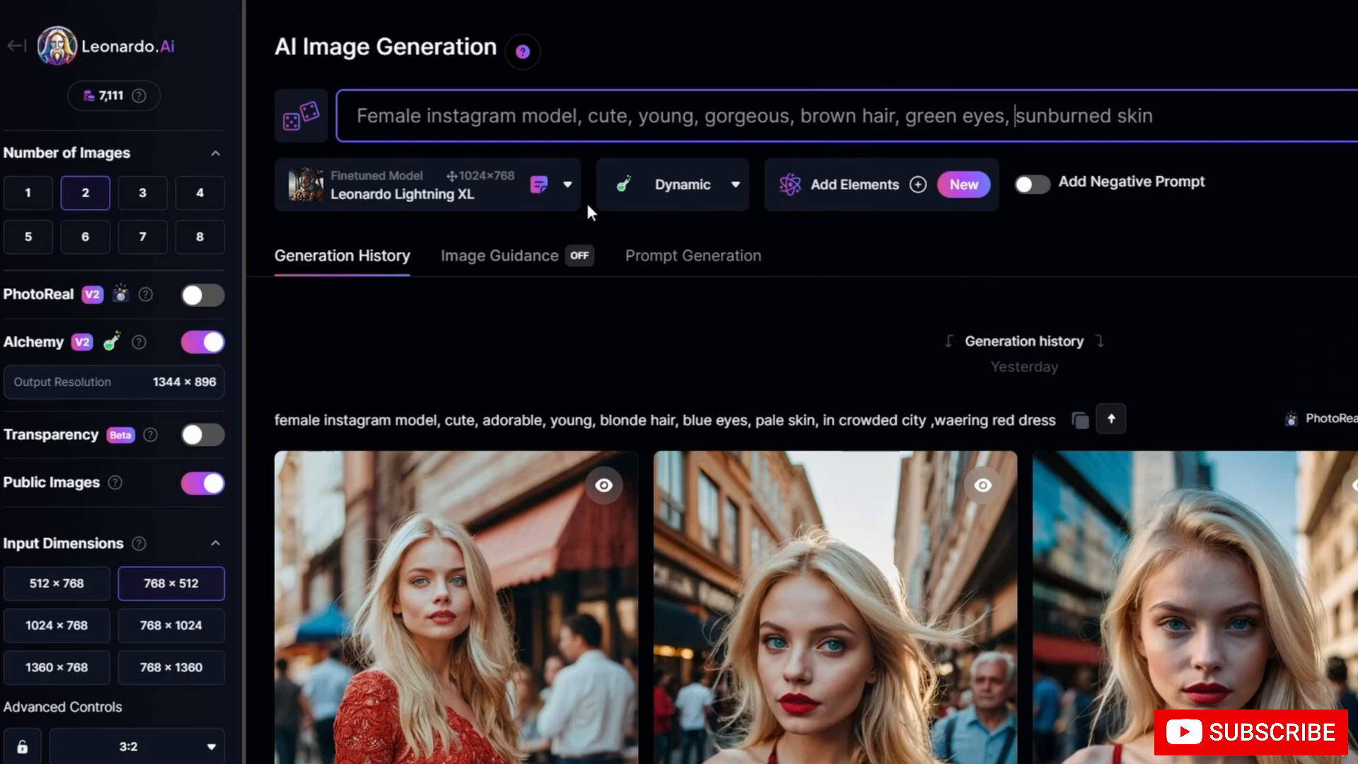
Open the gallery of other finetuned models and browse the community models.
click(569, 184)
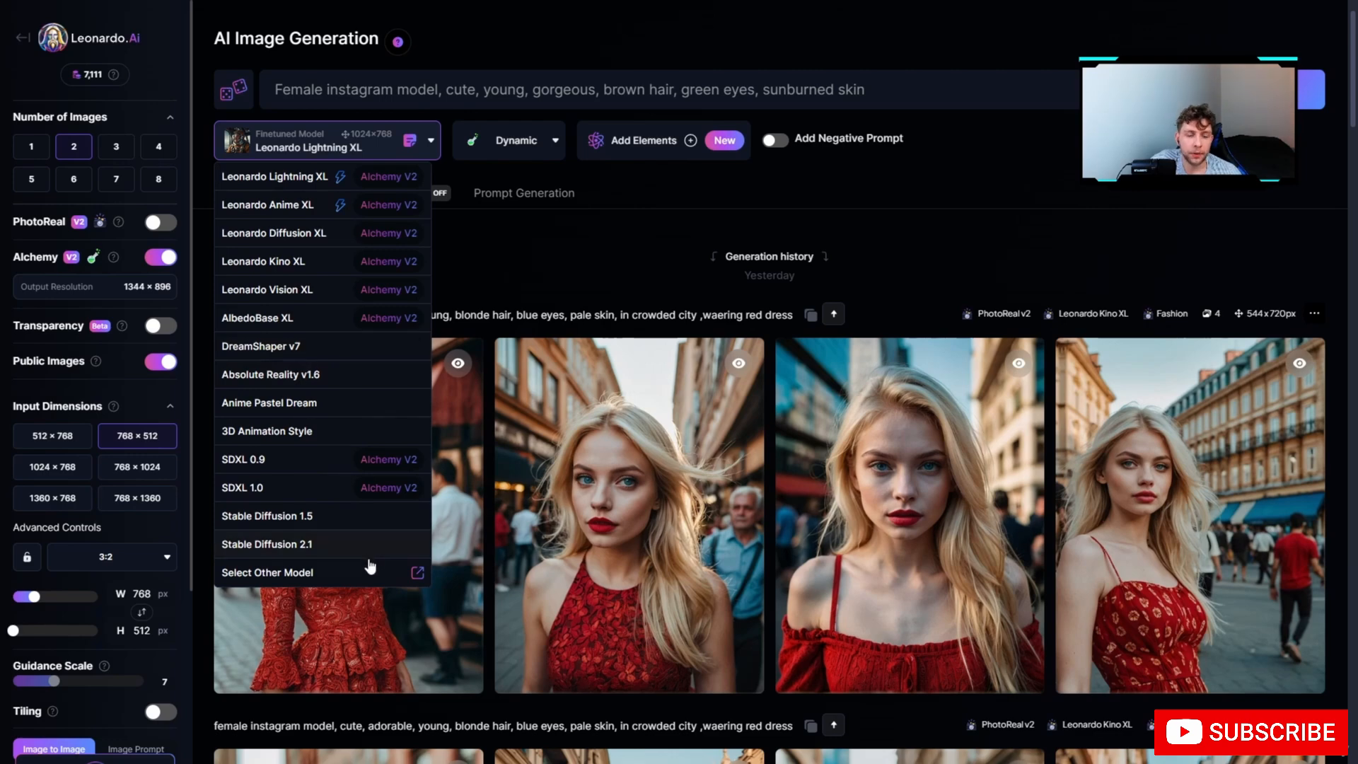
click(392, 581)
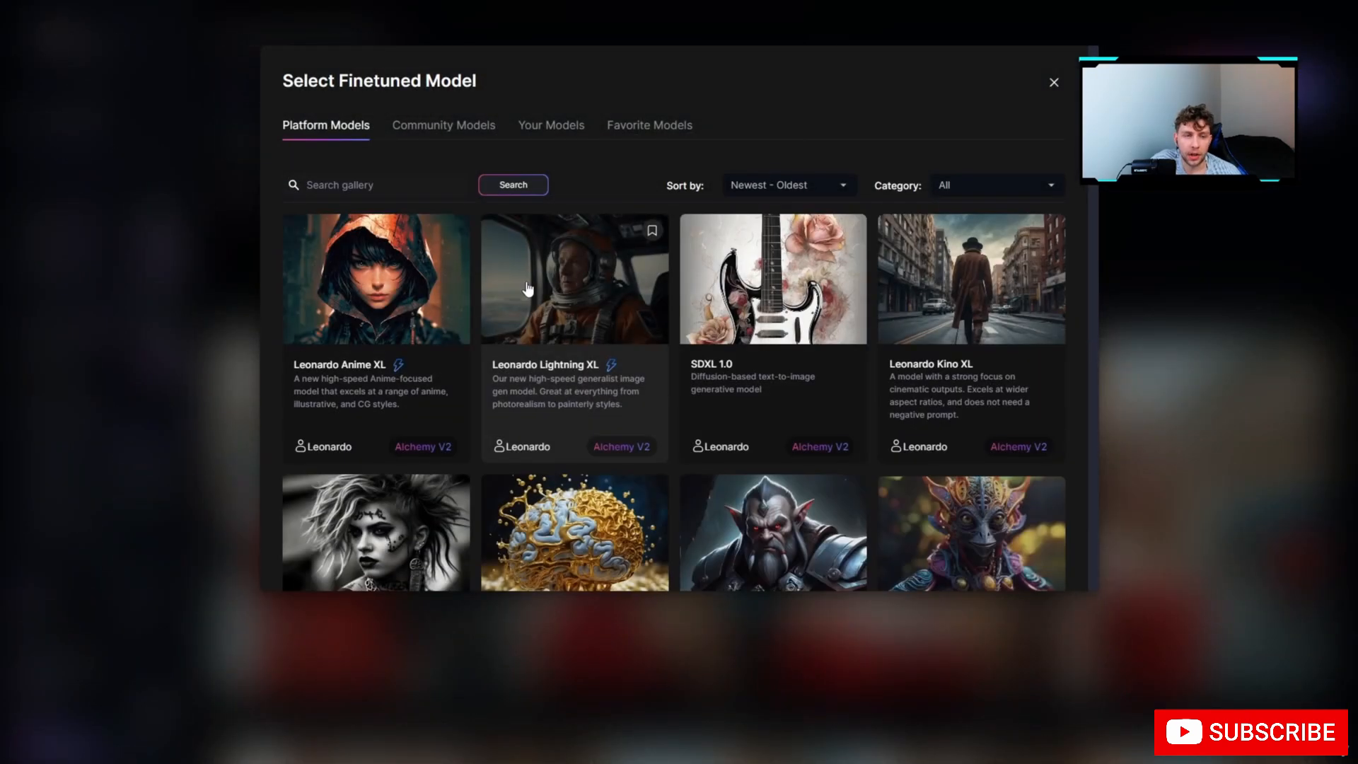
click(440, 128)
scroll(610, 311, down, 2)
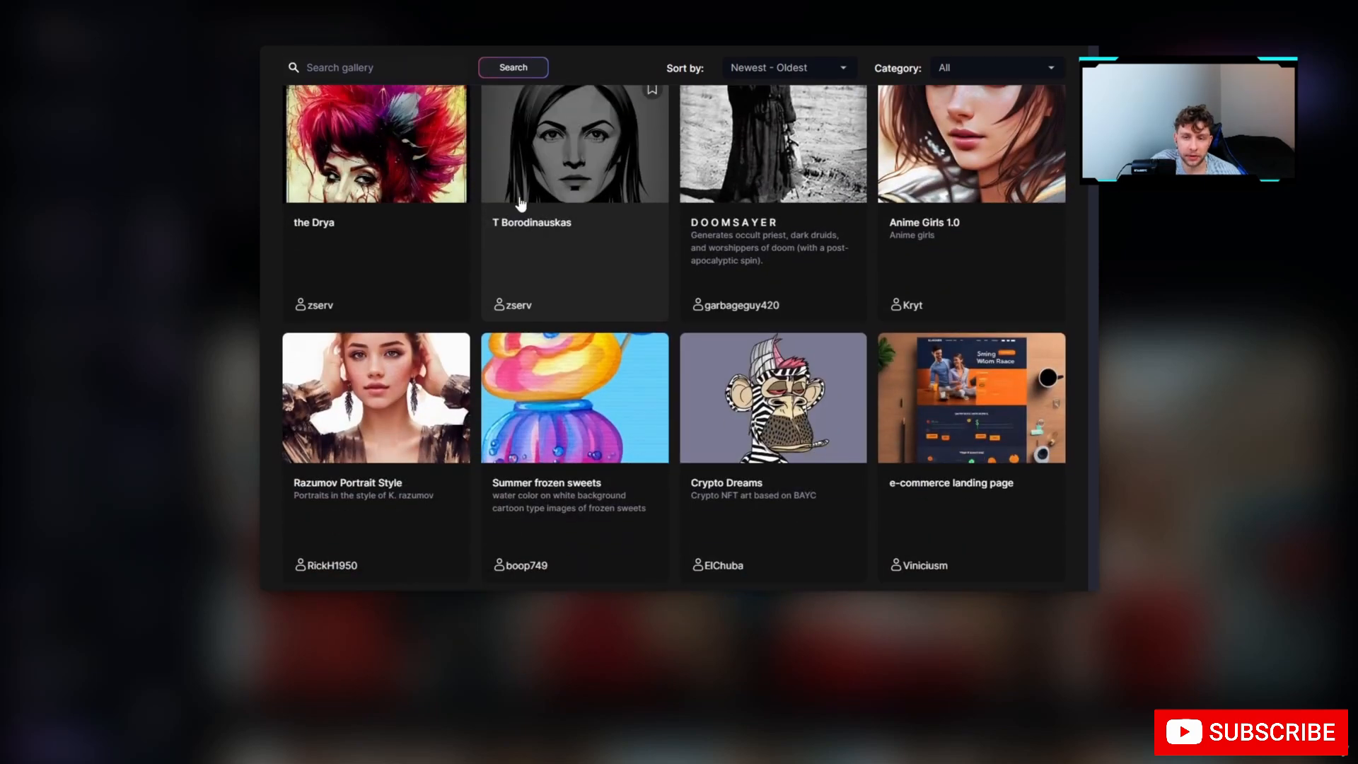
scroll(626, 257, down, 15)
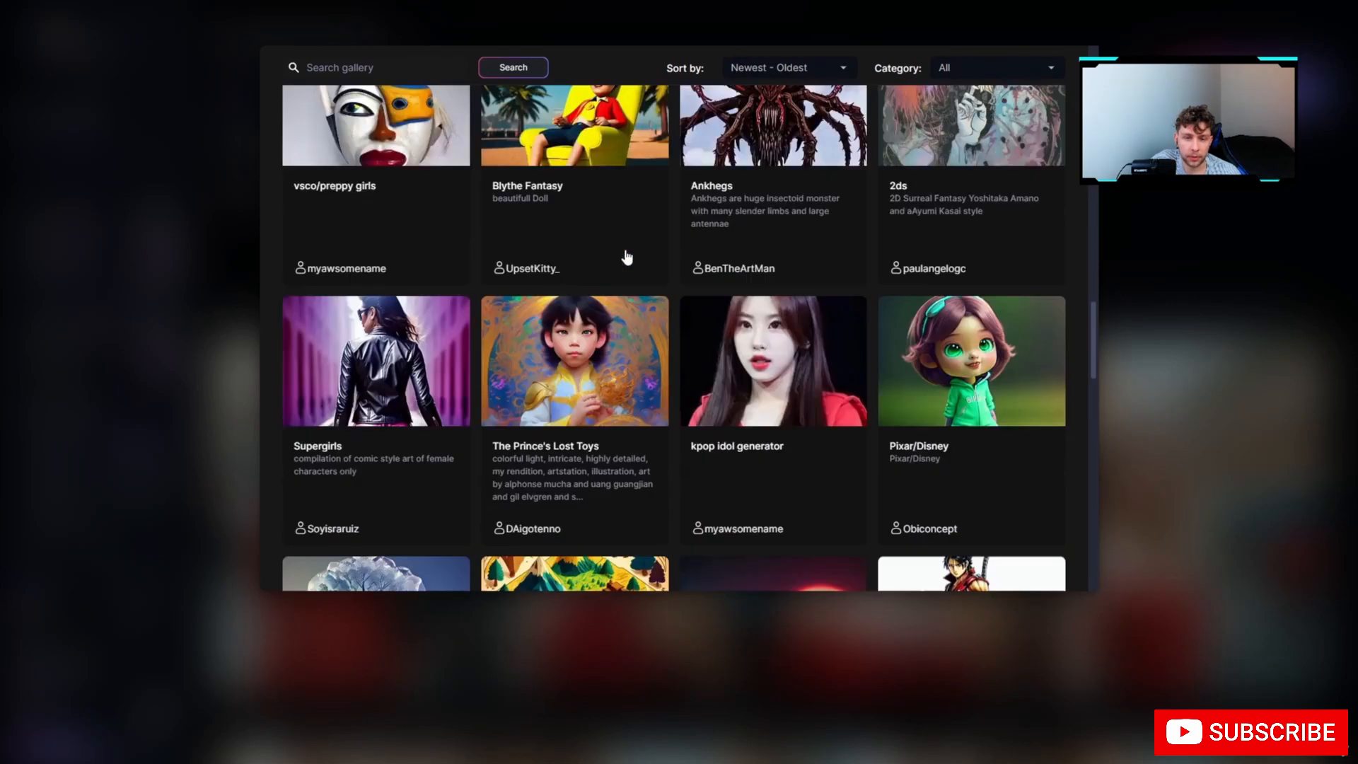
scroll(627, 257, down, 15)
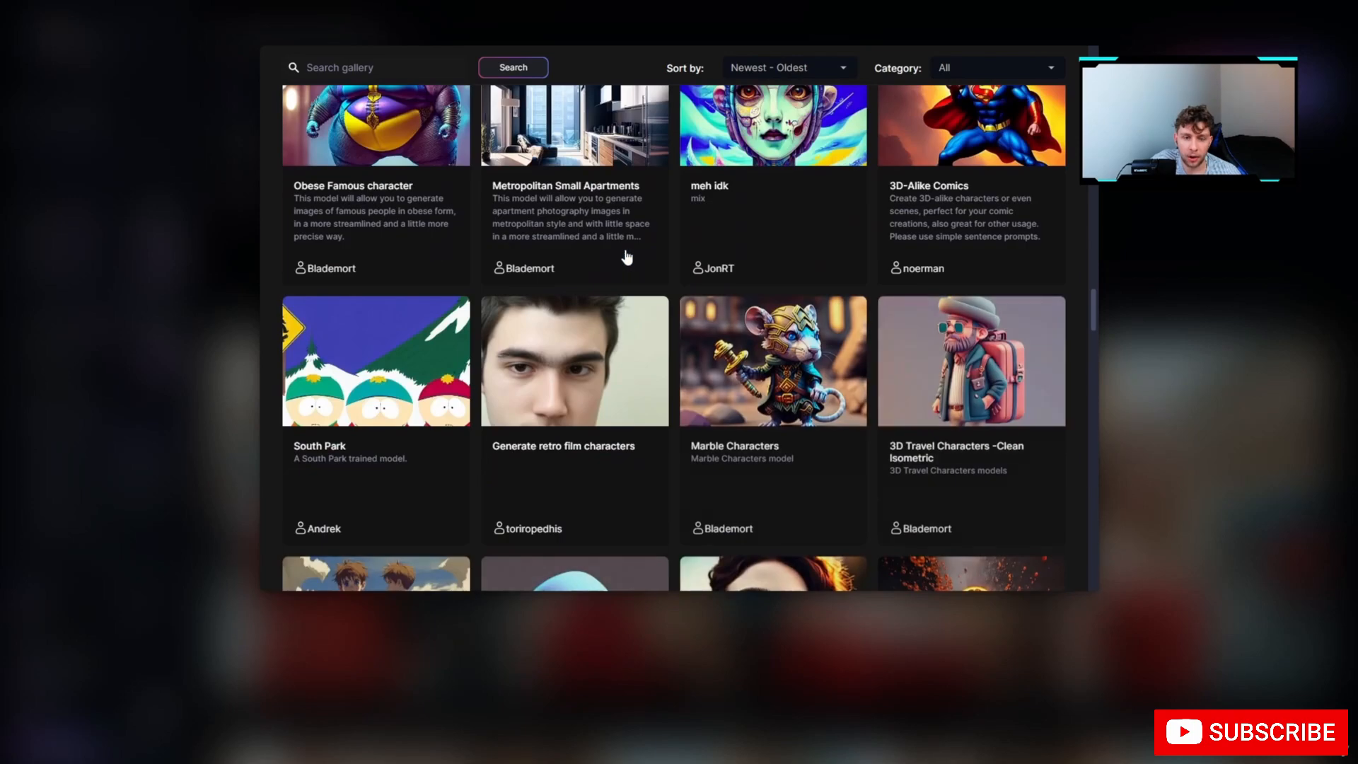
scroll(626, 257, down, 10)
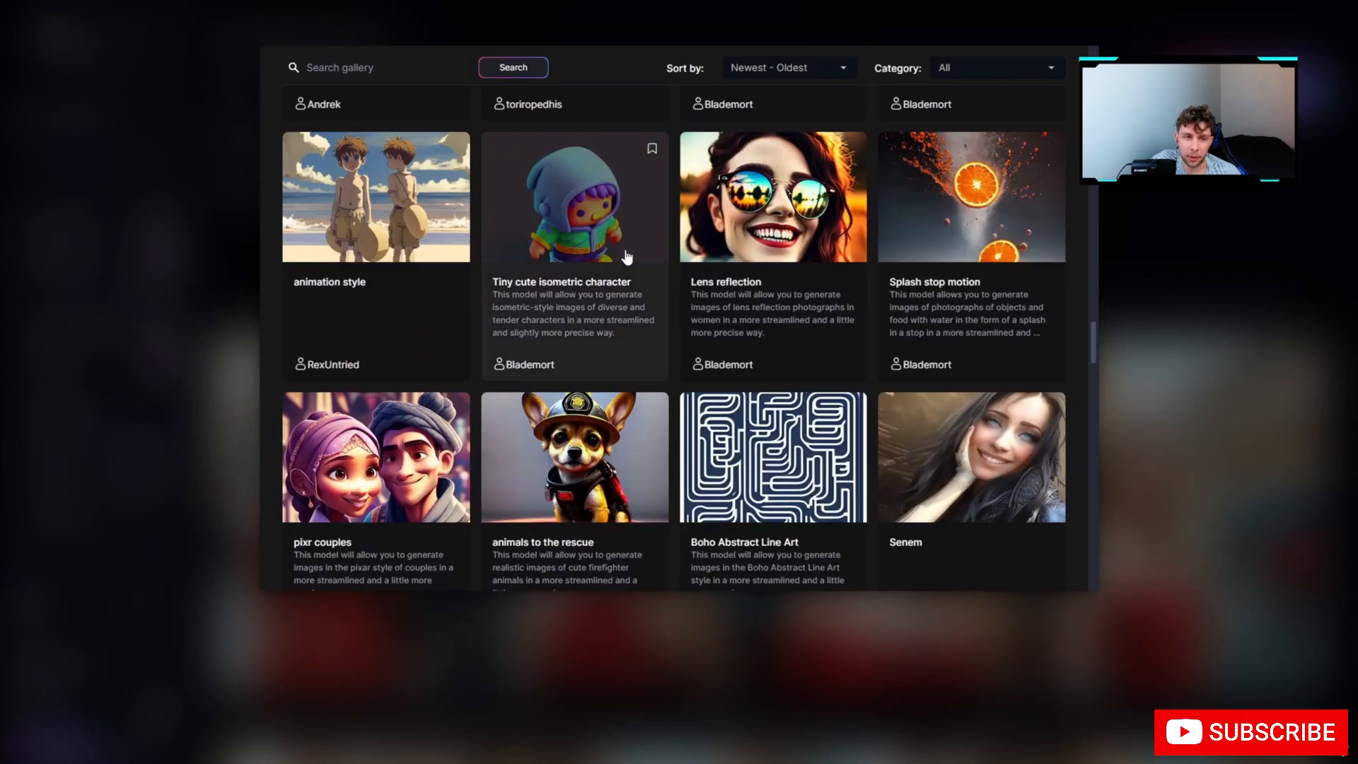
scroll(626, 257, up, 10)
scroll(627, 257, up, 20)
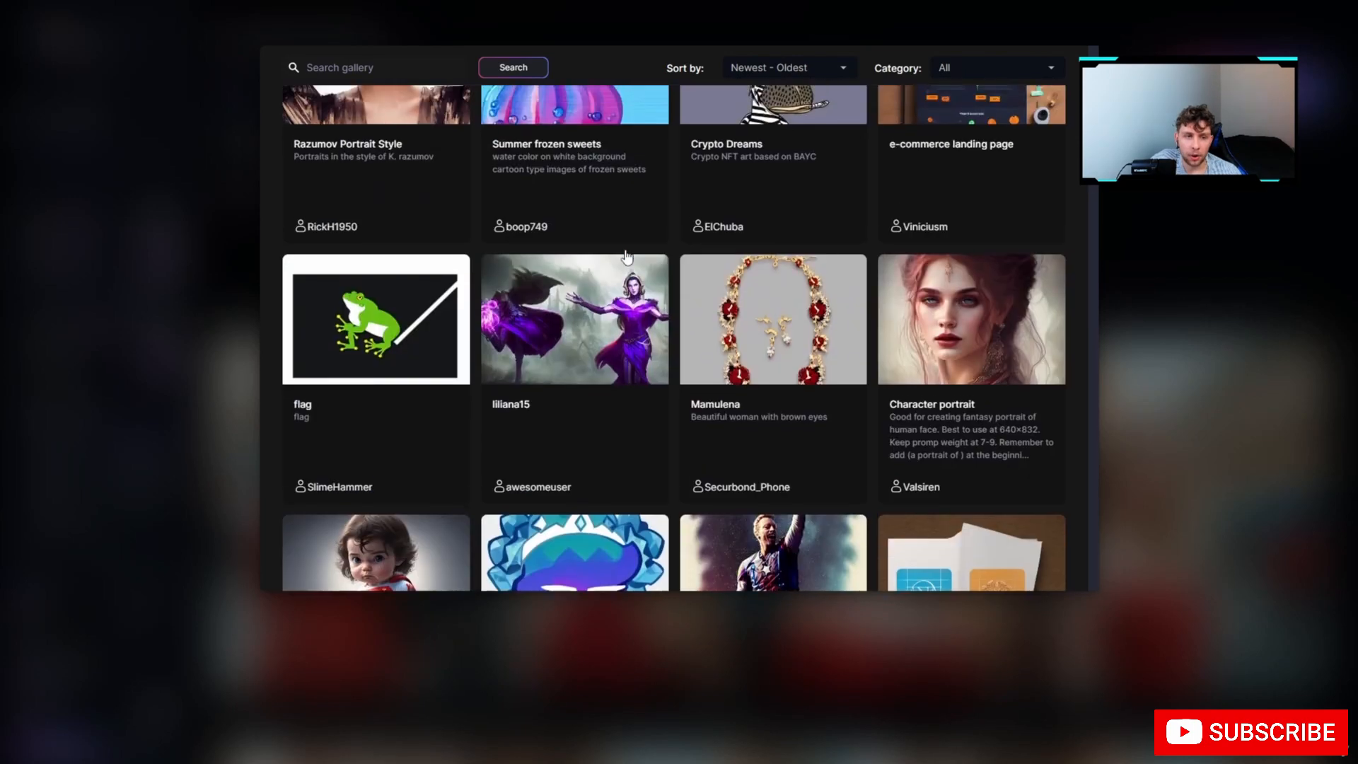
Browse the platform's own finetuned models and close the gallery without choosing one.
click(326, 125)
scroll(604, 266, down, 3)
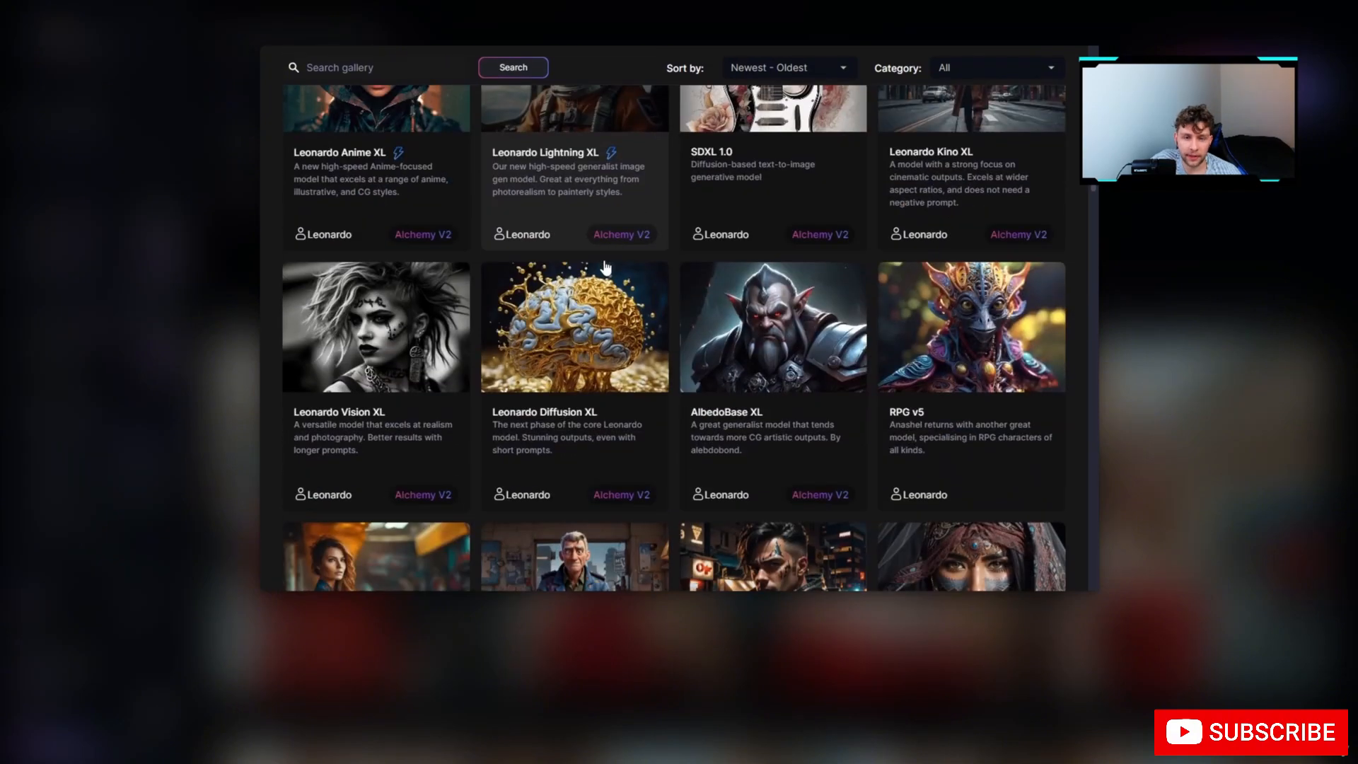
scroll(604, 263, down, 15)
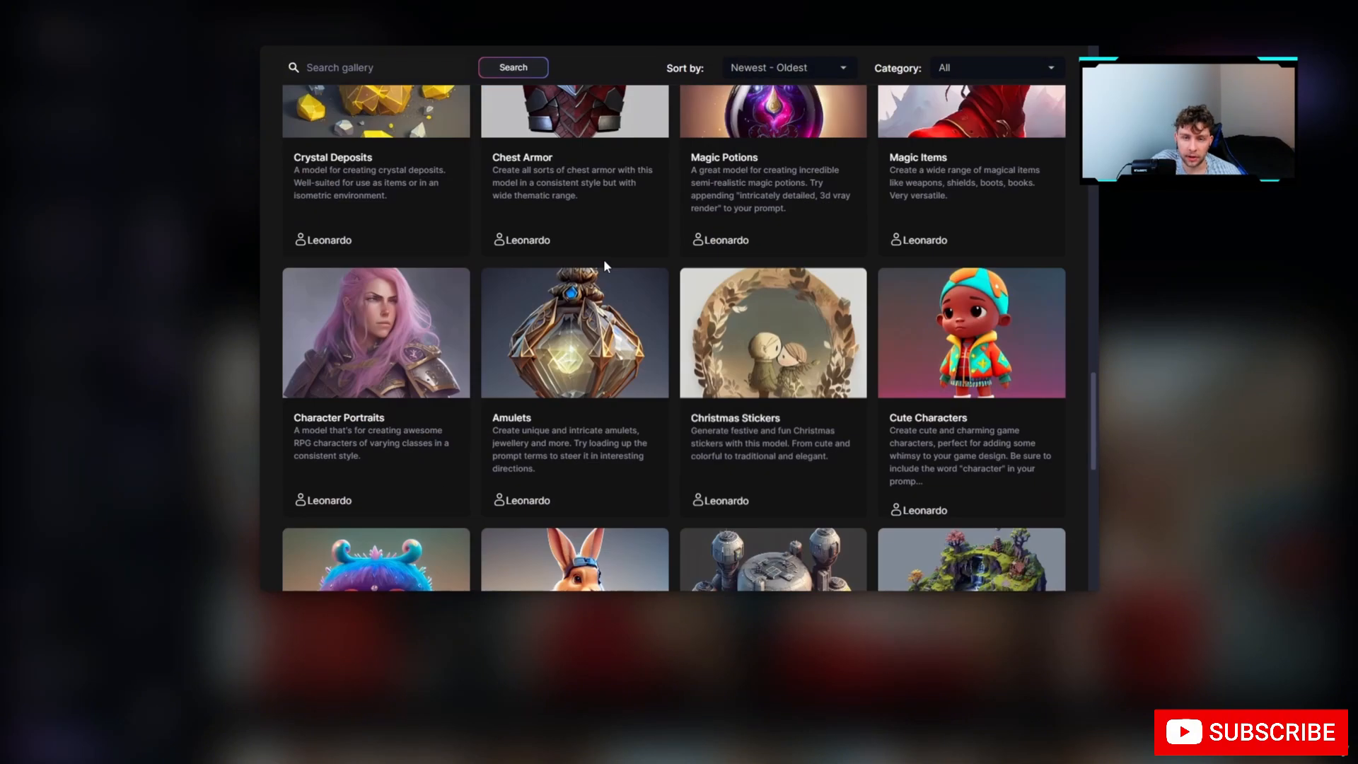
scroll(604, 262, down, 8)
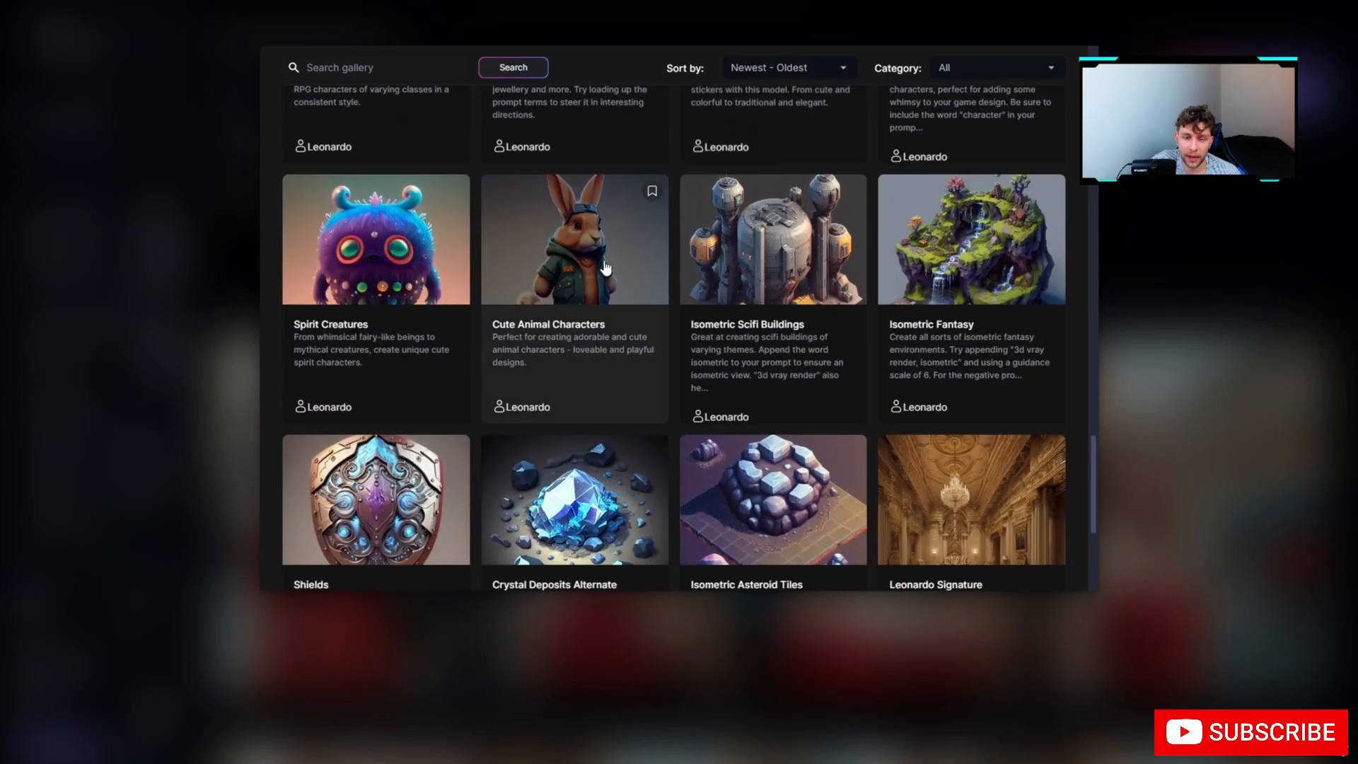
scroll(604, 266, up, 10)
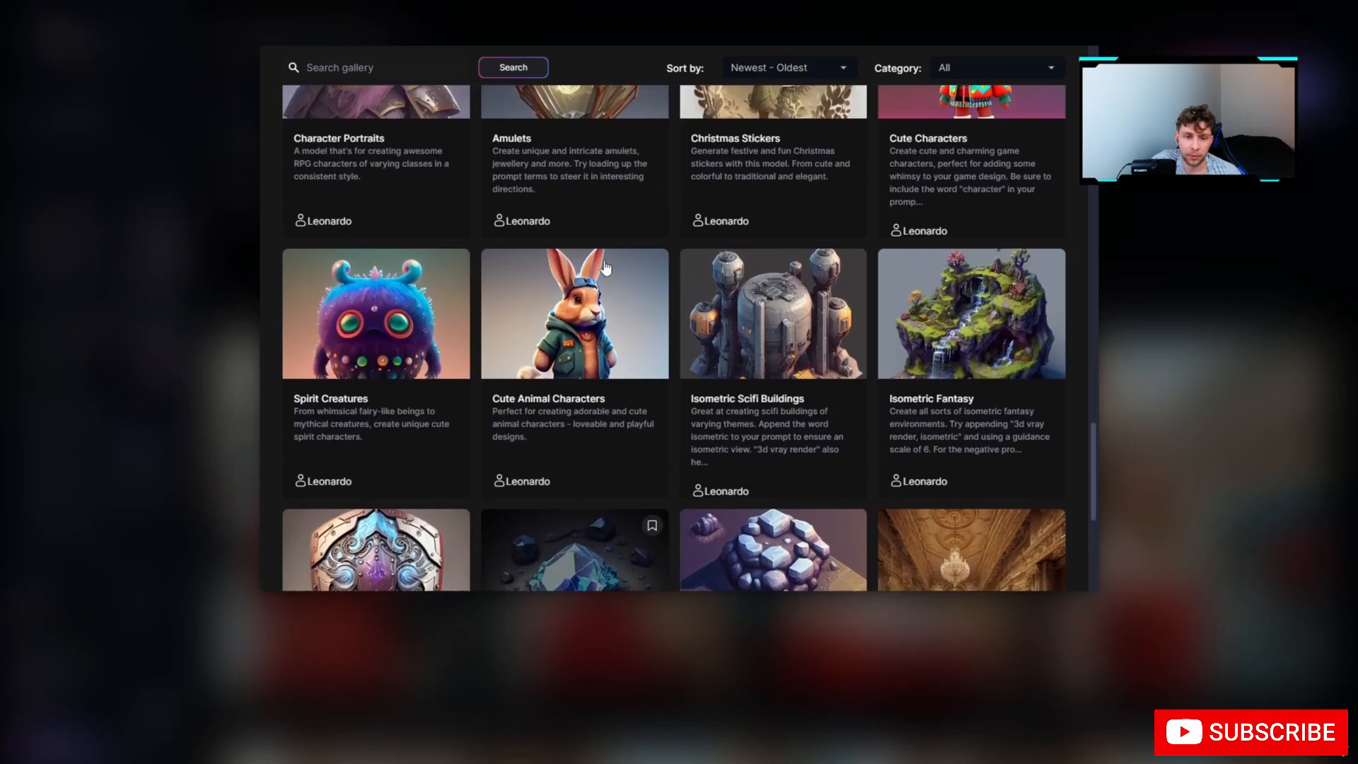
scroll(604, 266, up, 6)
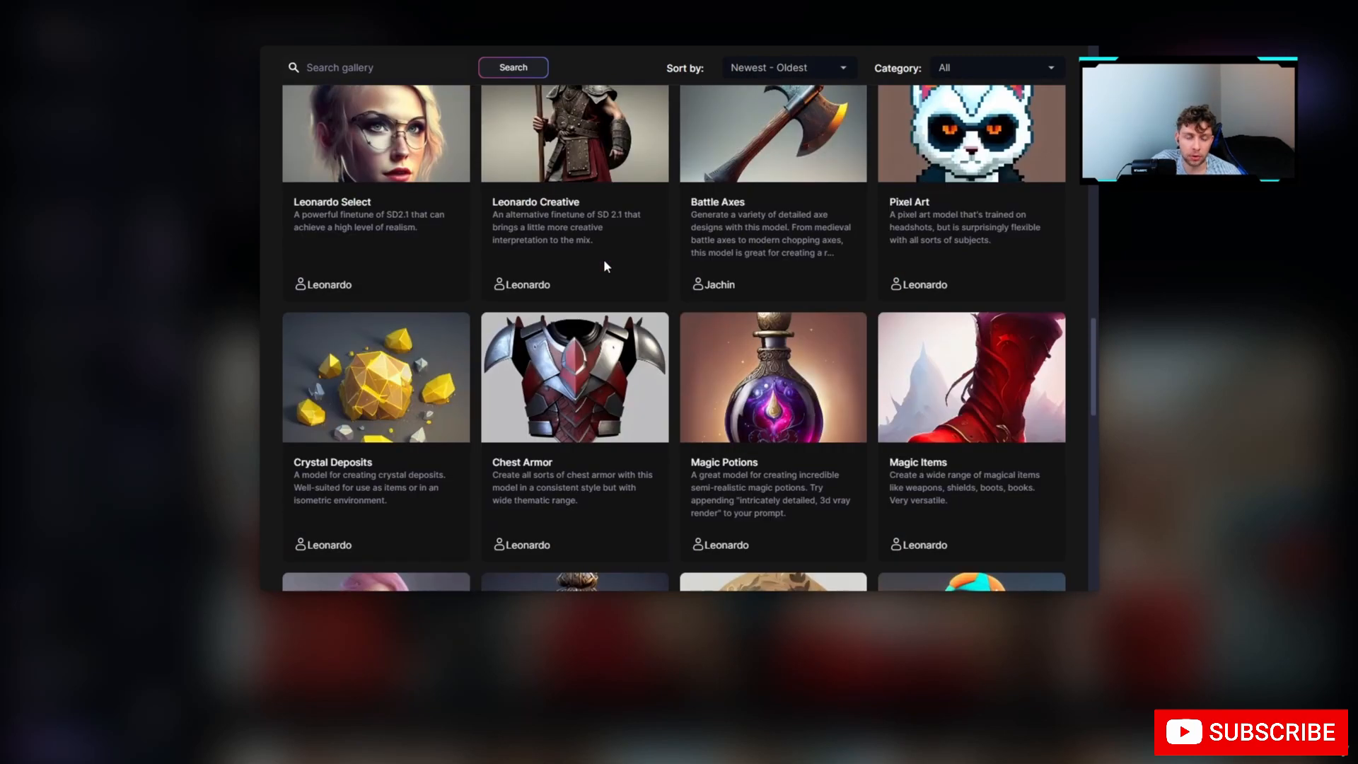
scroll(774, 272, up, 4)
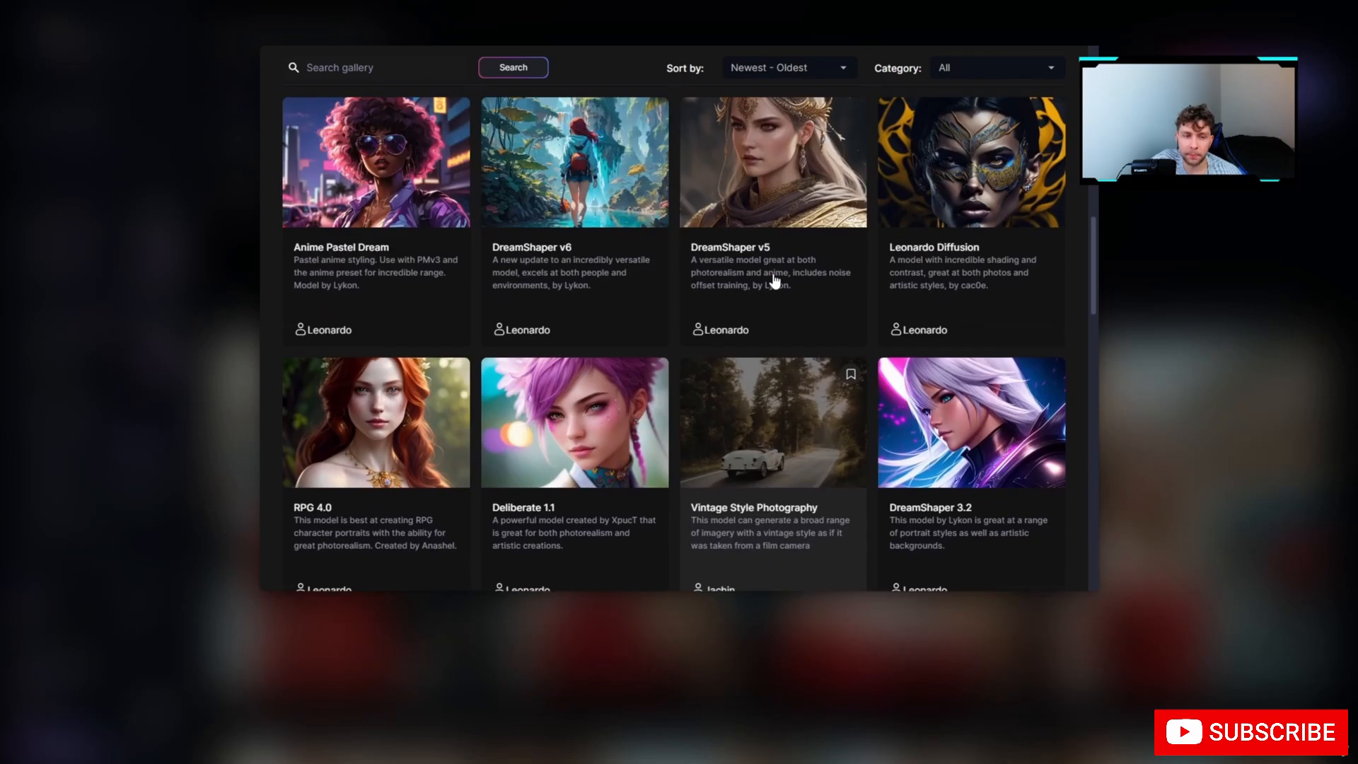
scroll(772, 279, up, 4)
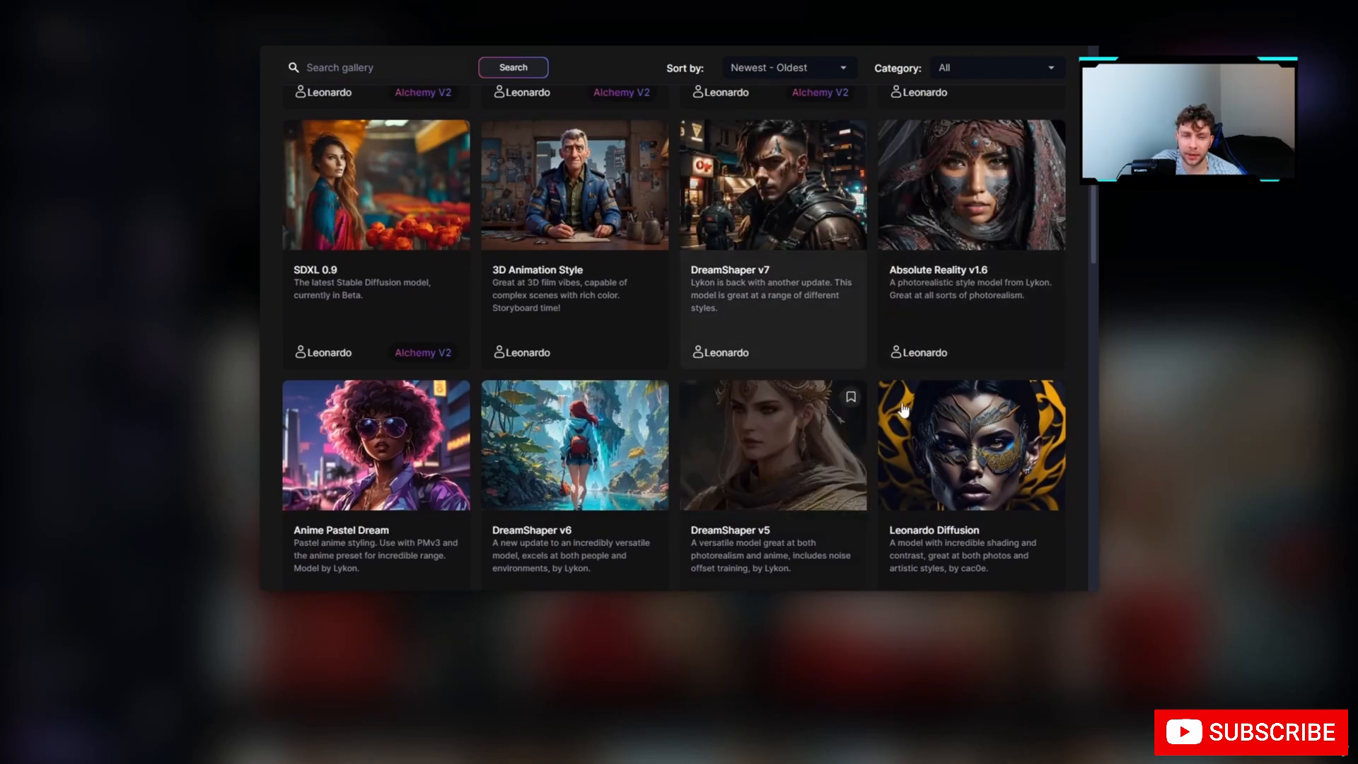
click(1107, 359)
Choose the Leonardo Kino XL finetuned model and the Photography preset style.
click(431, 141)
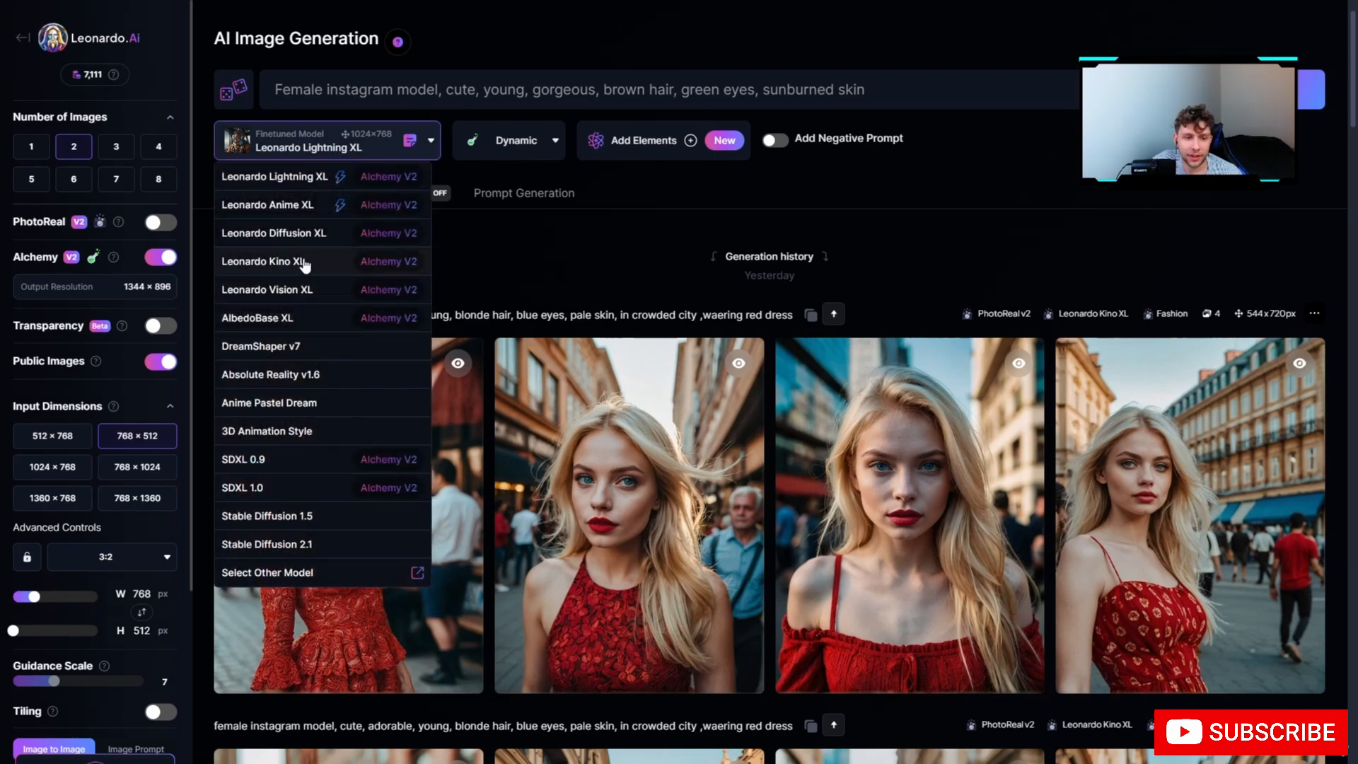
click(267, 262)
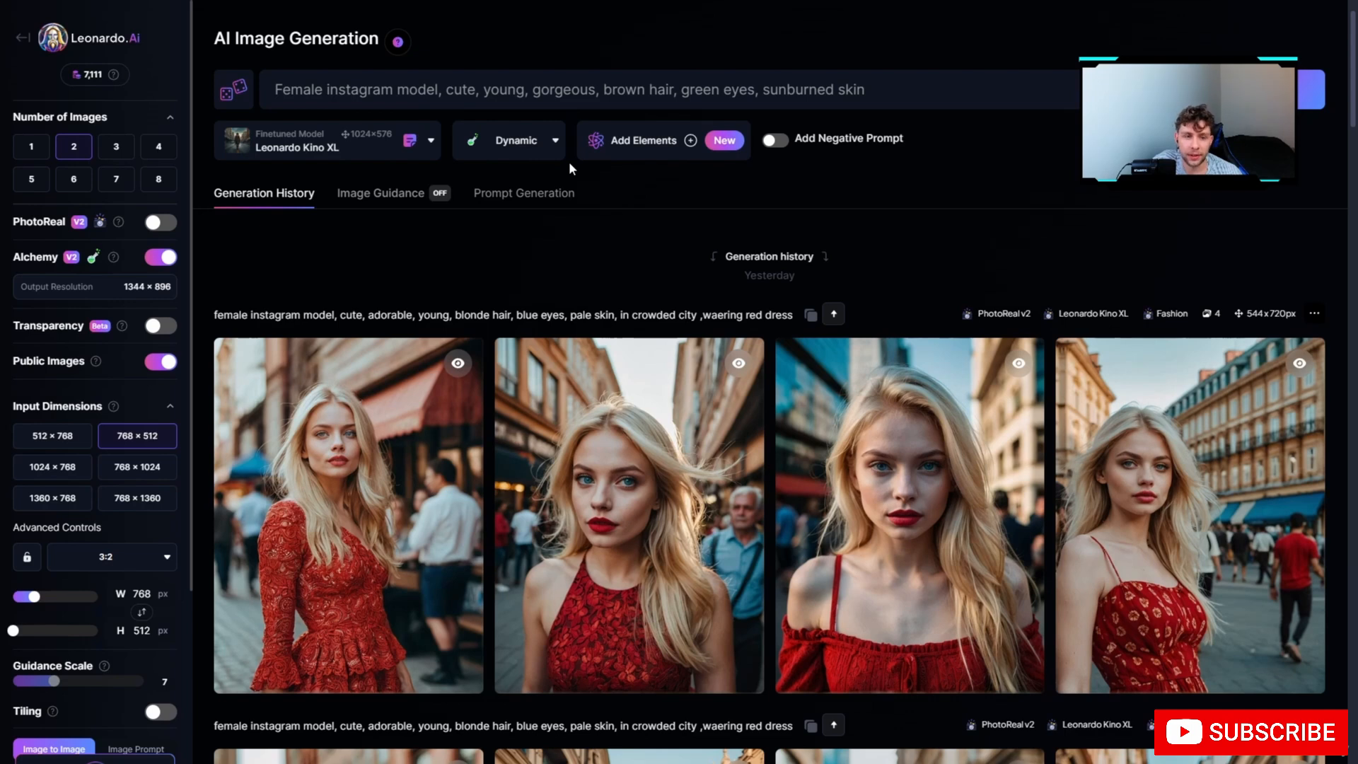
click(542, 144)
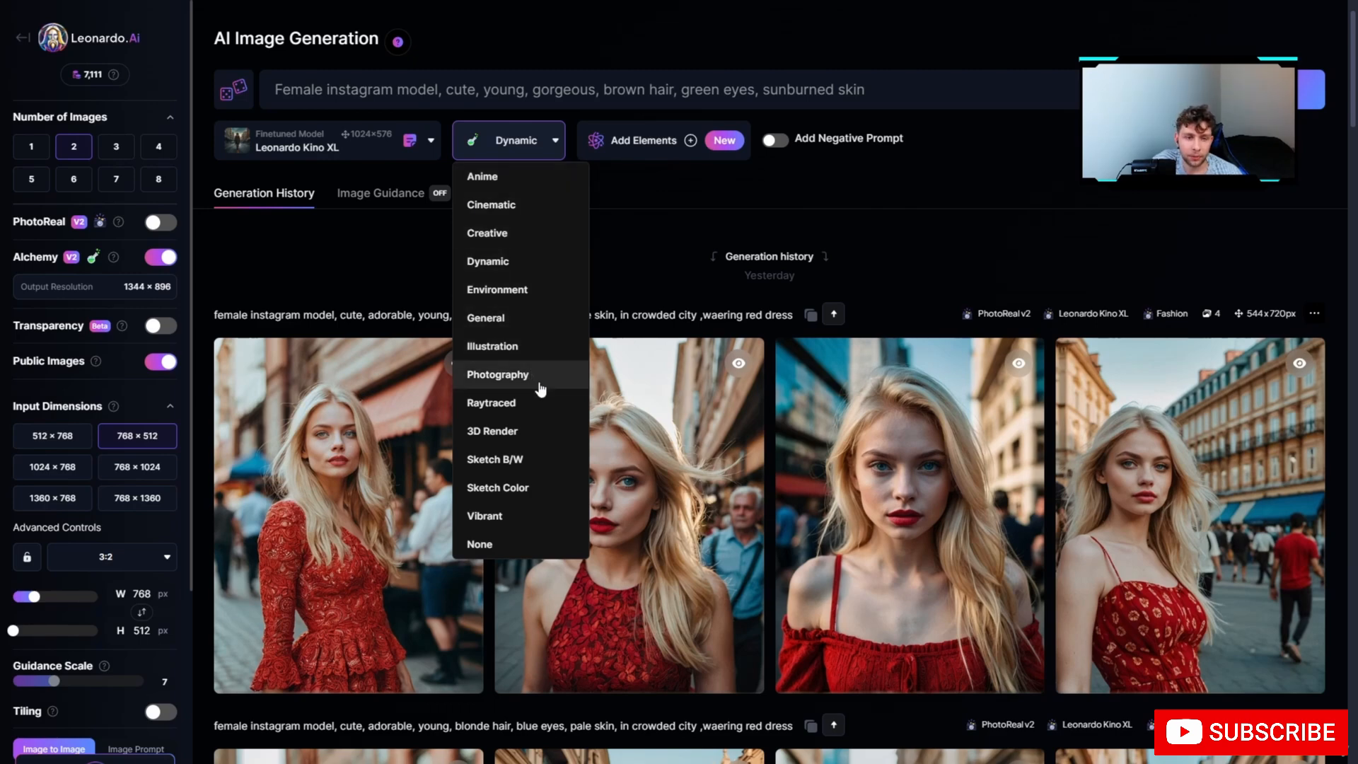
scroll(540, 389, down, 1)
scroll(518, 380, up, 1)
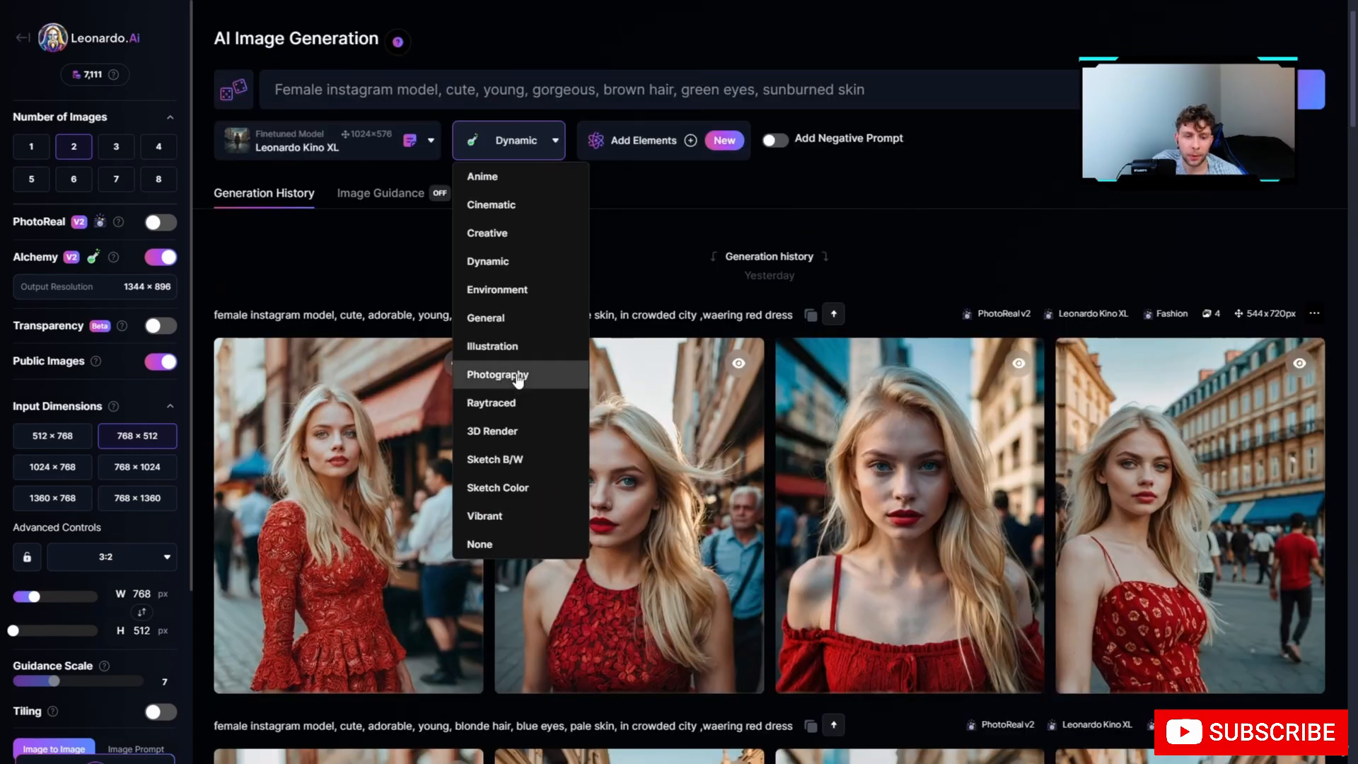
click(519, 378)
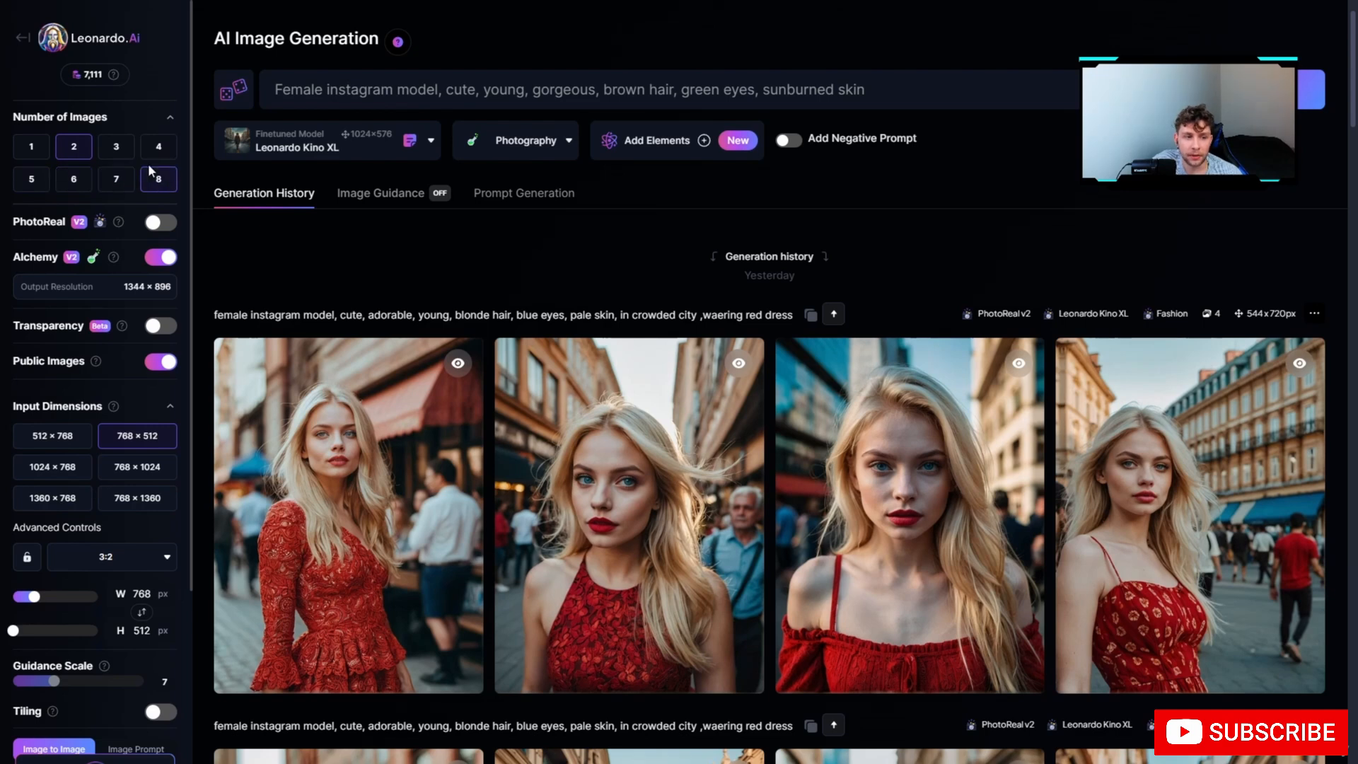
Set the number of images to 4 and enable PhotoReal.
click(159, 147)
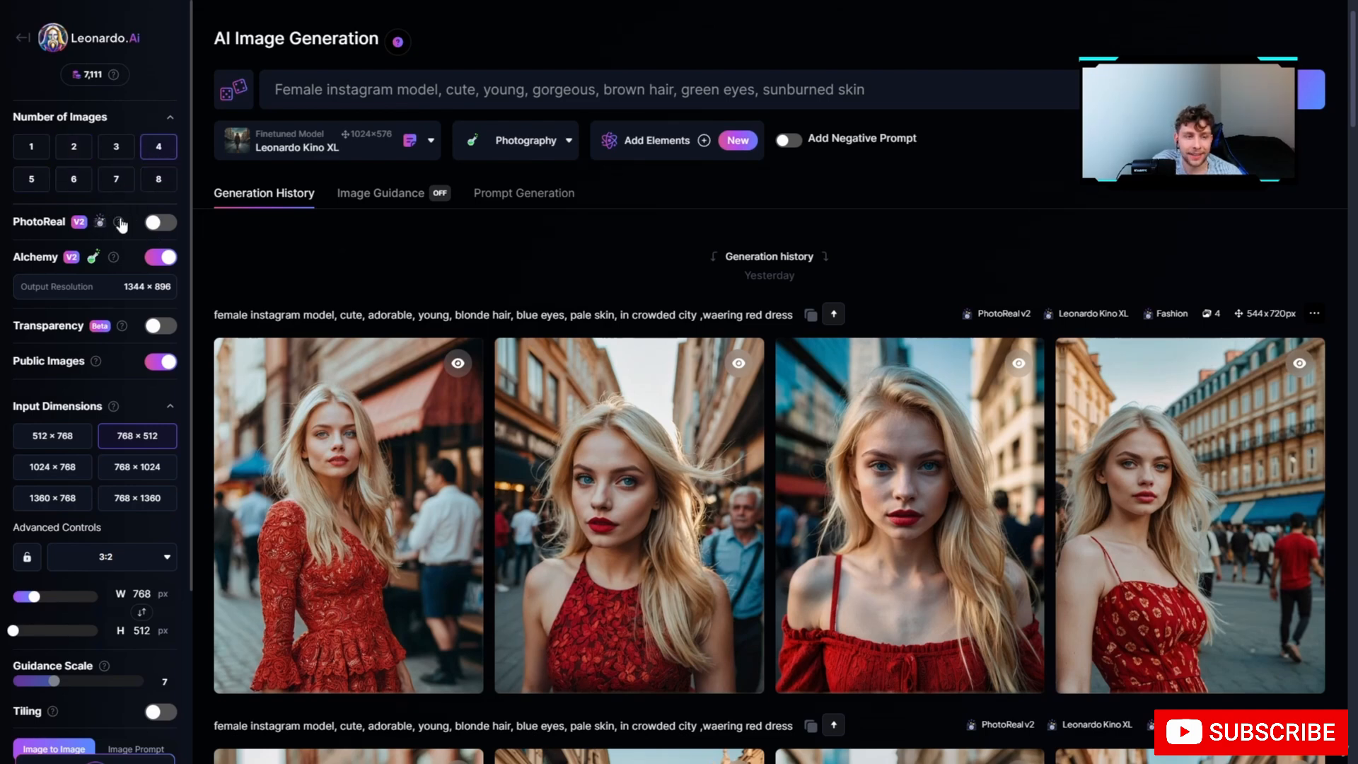
click(150, 225)
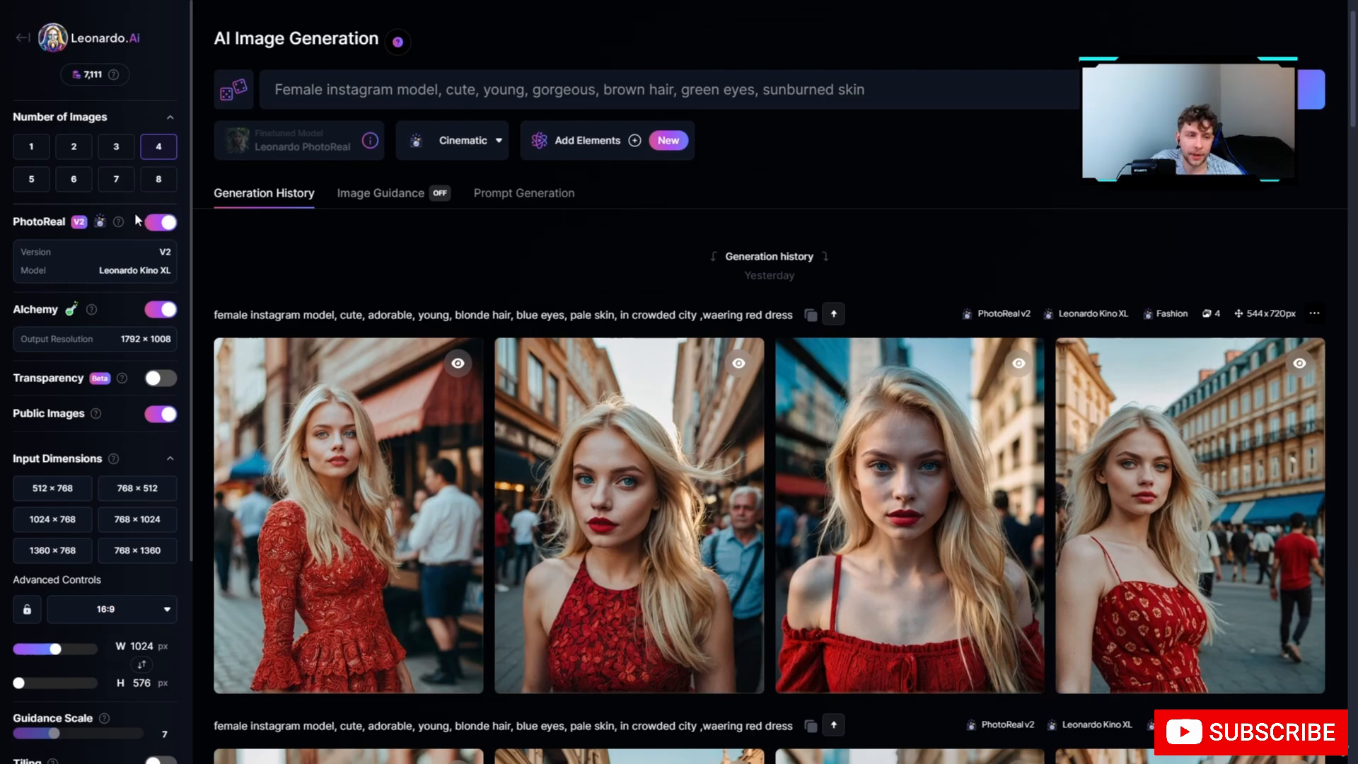
Choose the Portrait style for PhotoReal, and try turning Alchemy off before re-enabling PhotoReal.
click(484, 148)
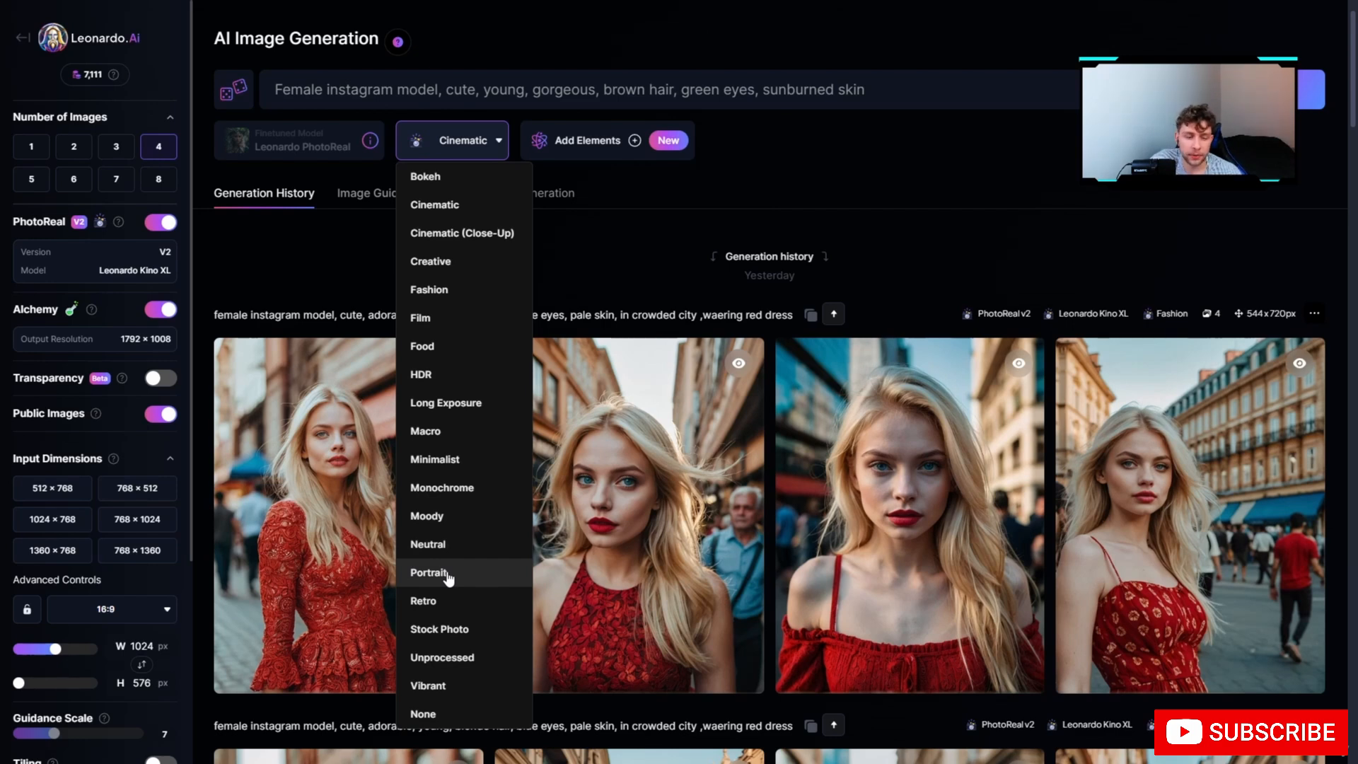
click(446, 574)
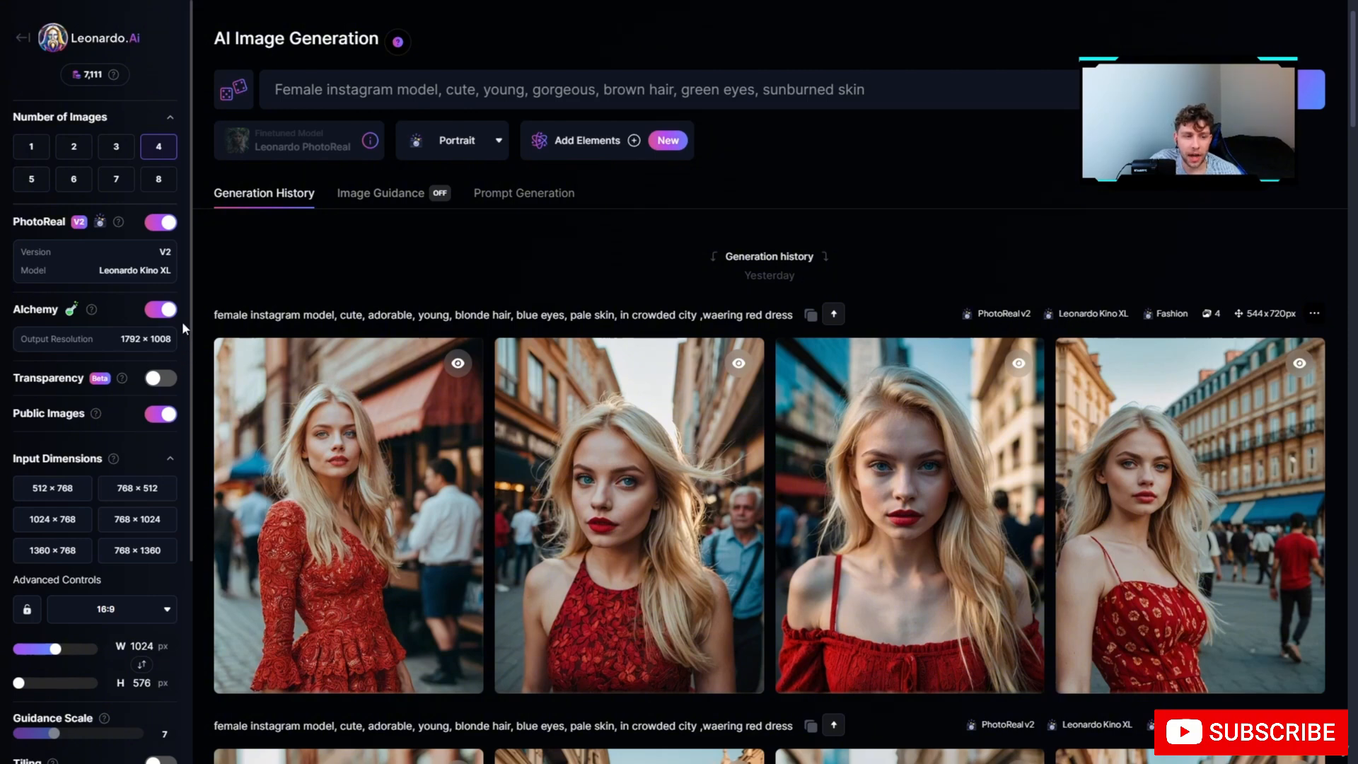
click(151, 315)
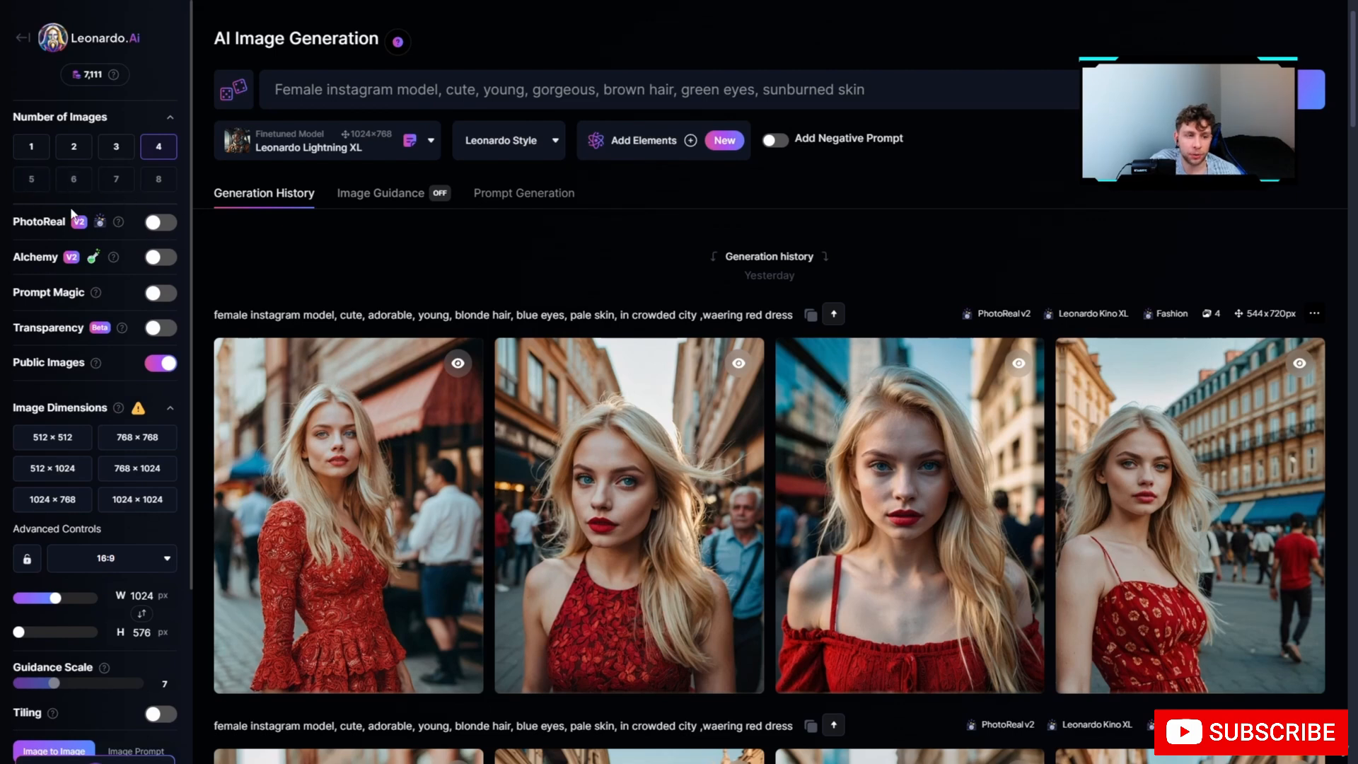
click(160, 224)
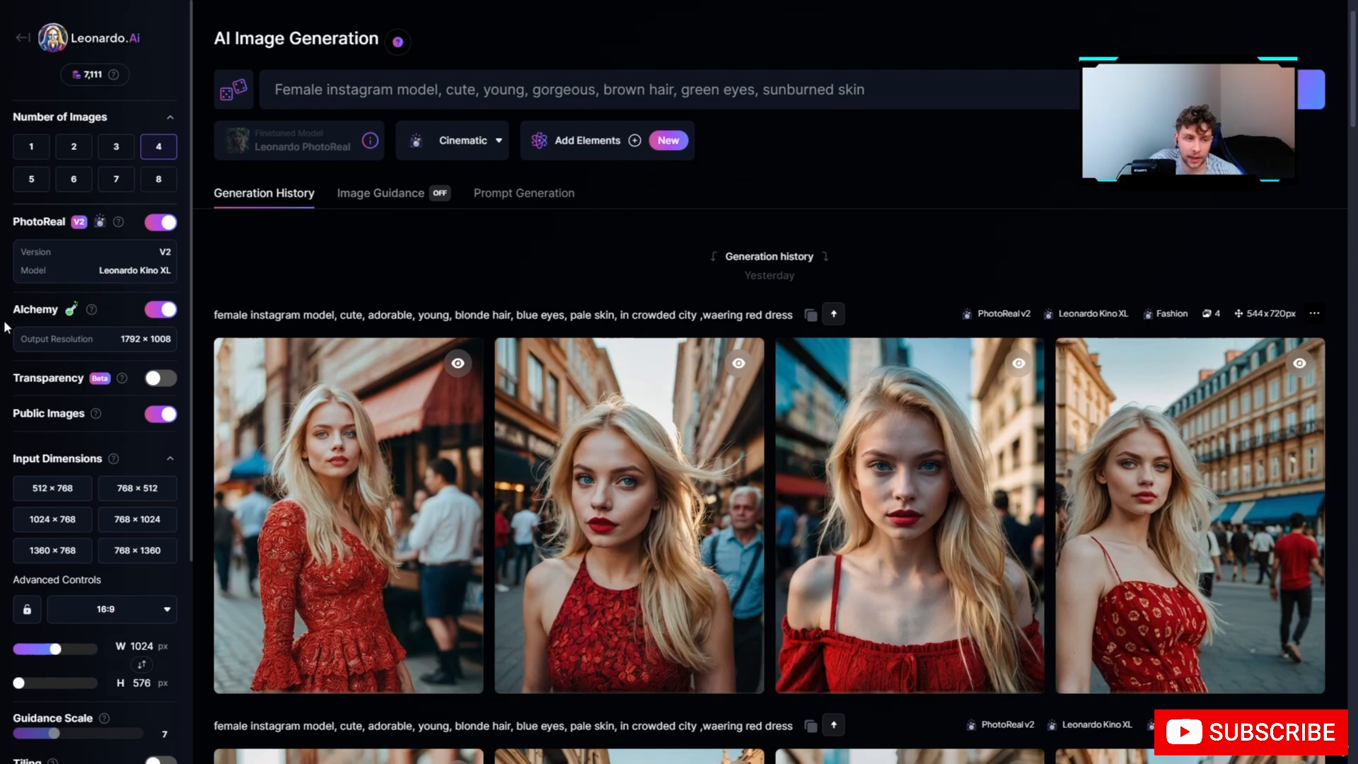
Set the aspect ratio for the input dimensions to 3:4.
scroll(138, 329, down, 1)
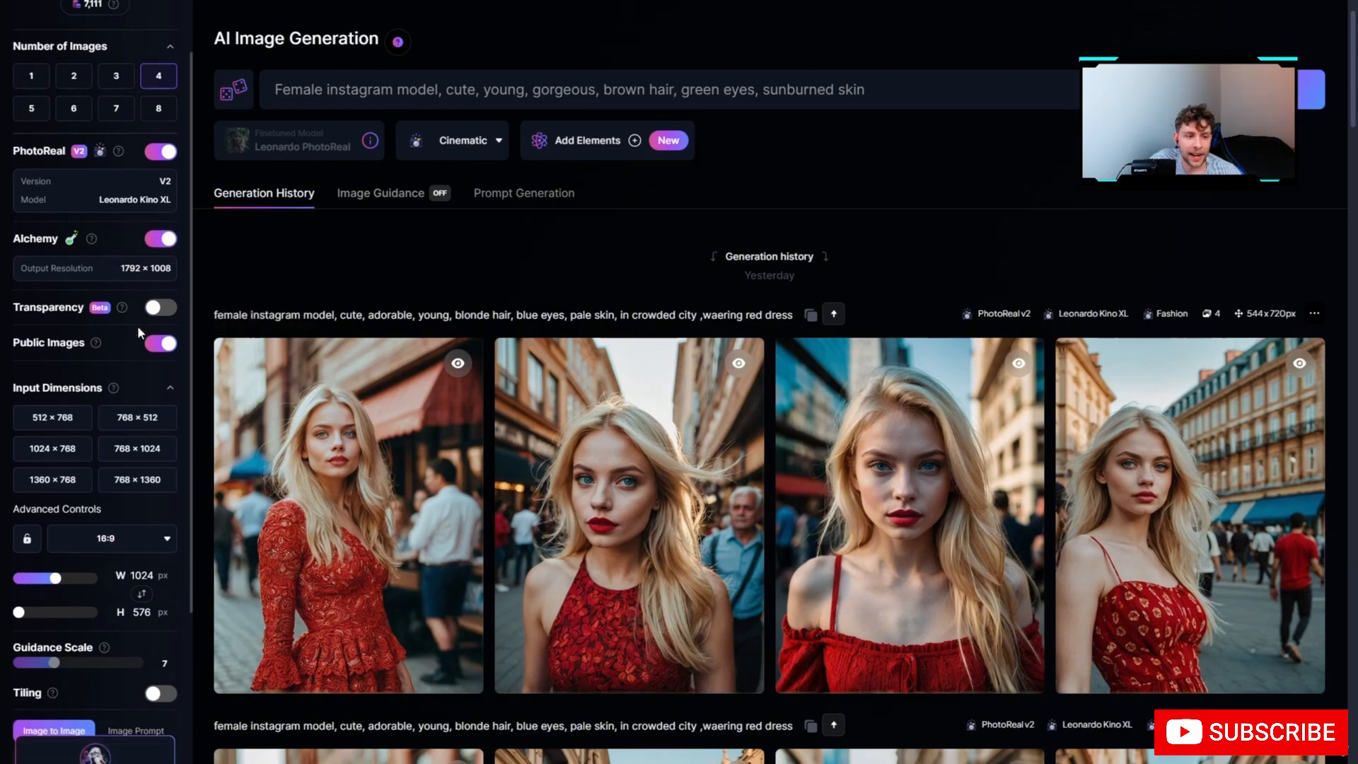
scroll(138, 325, up, 1)
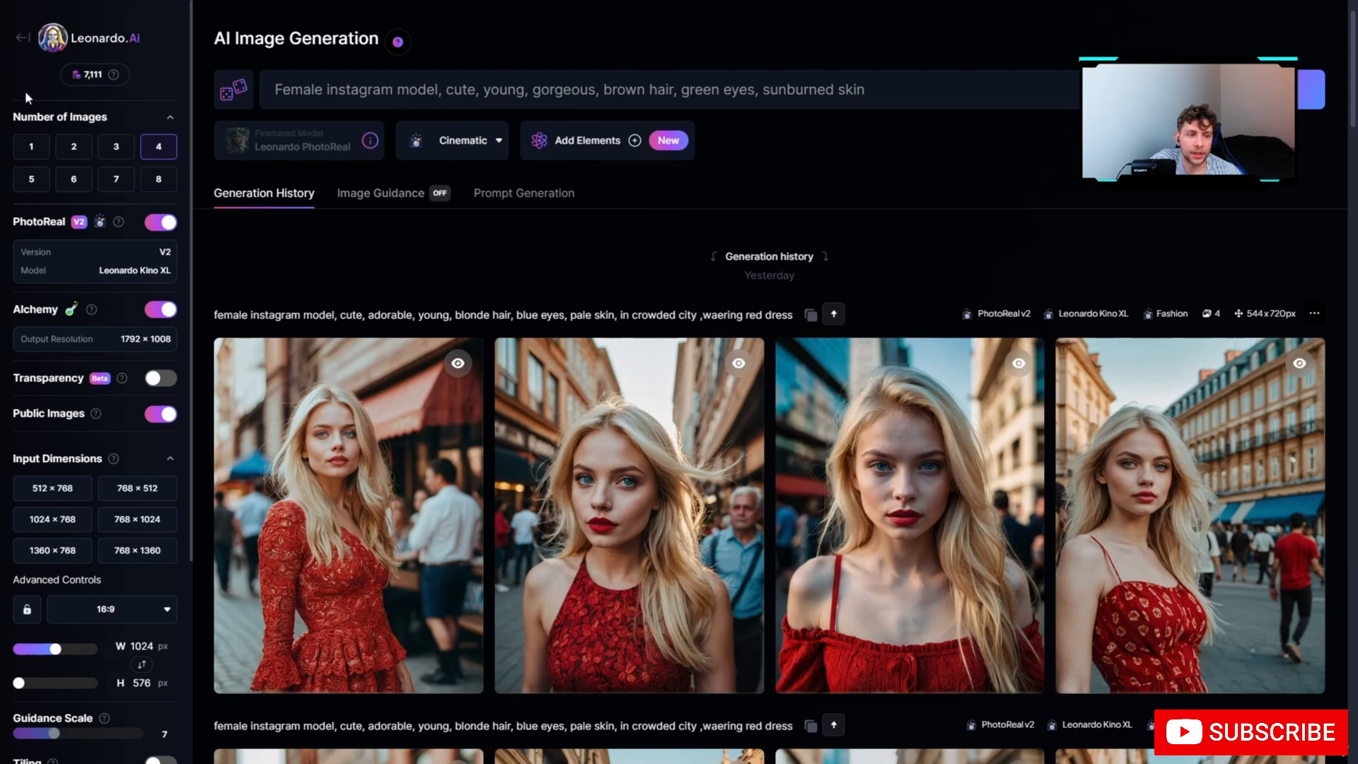
scroll(189, 154, down, 2)
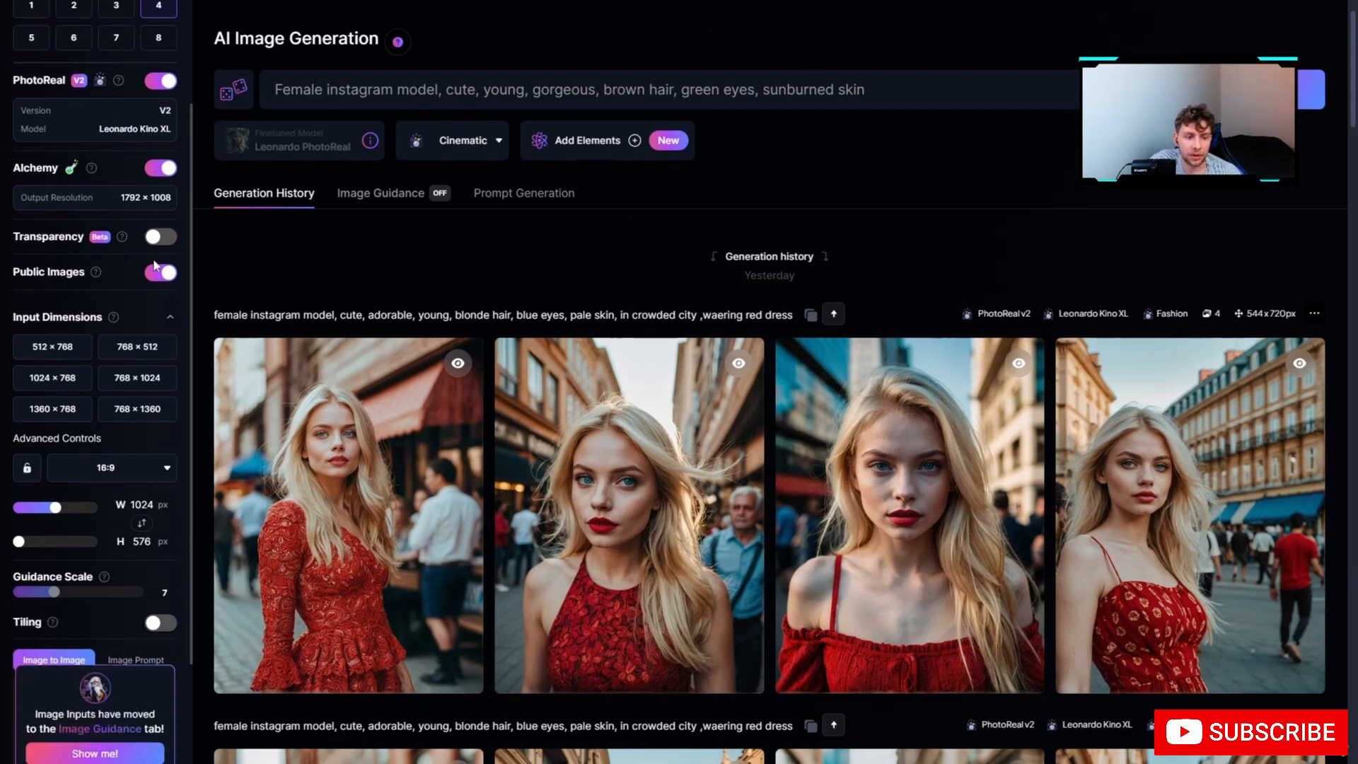
click(135, 477)
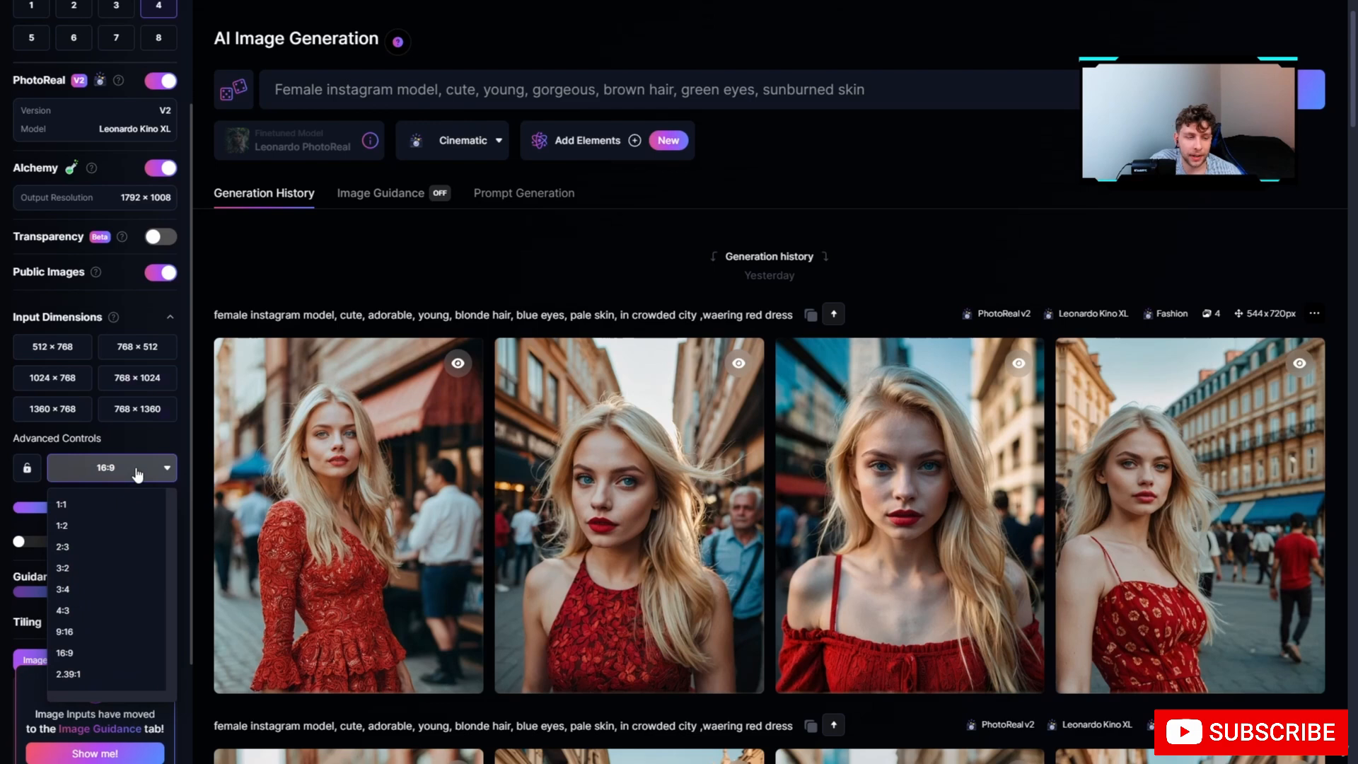
click(115, 591)
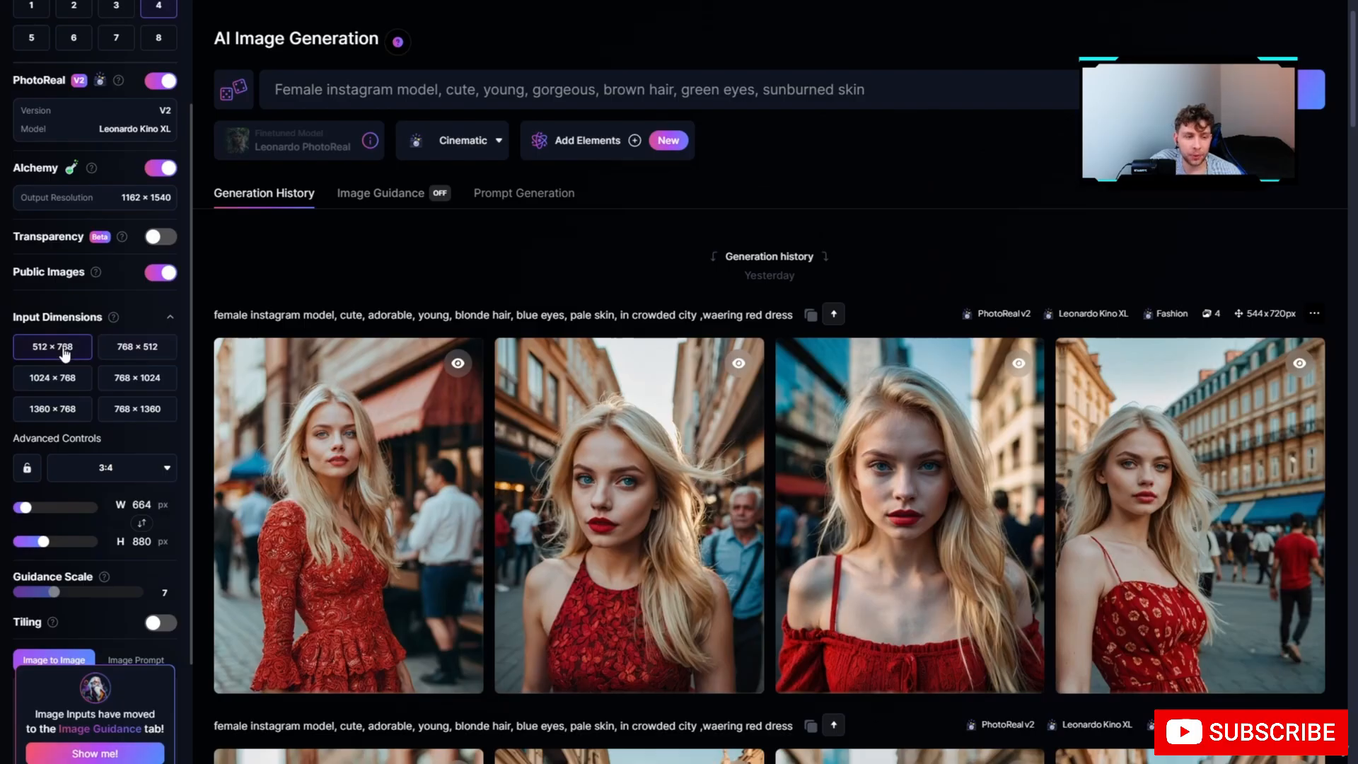
Try the preset input dimensions from 512 × 768 and 768 × 512 up to 768 × 1360 and 1360 × 768.
click(64, 351)
click(132, 354)
click(129, 382)
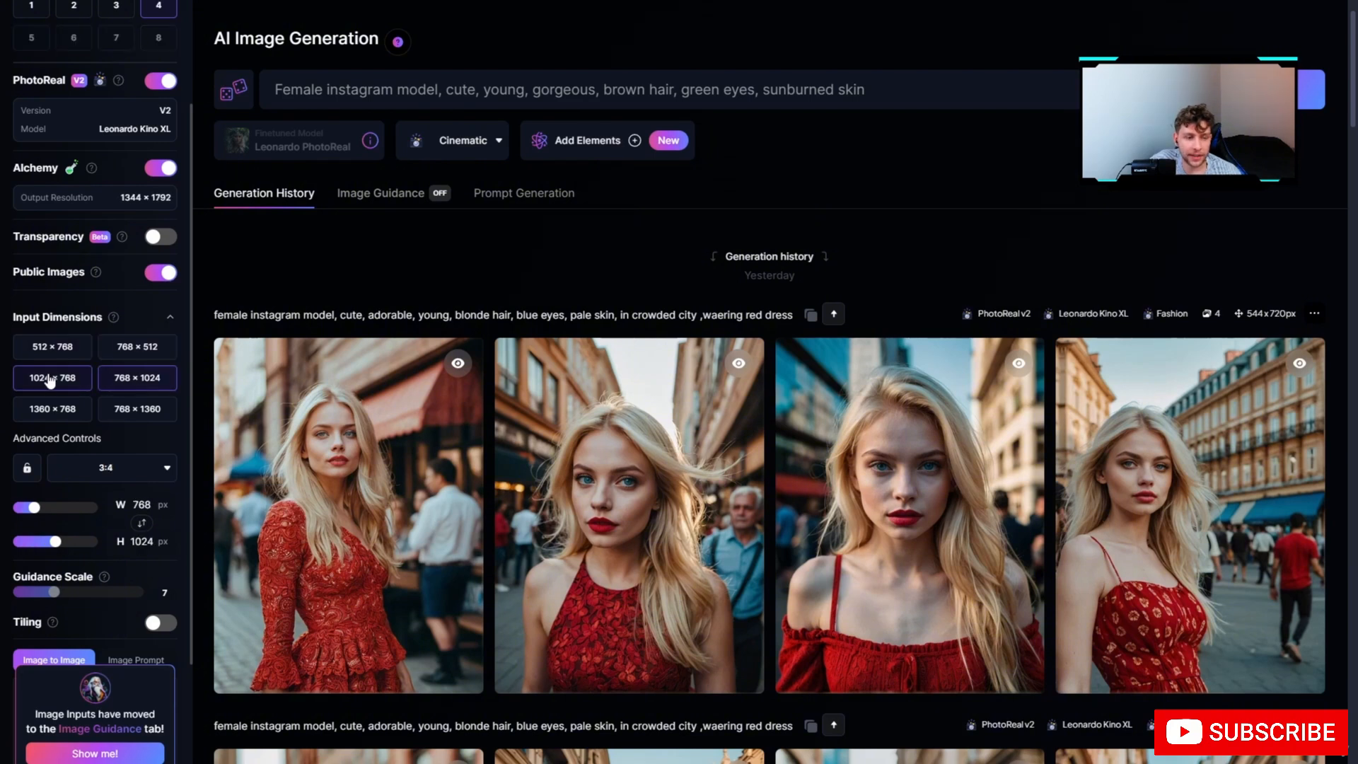
click(51, 382)
click(125, 386)
click(79, 410)
click(124, 415)
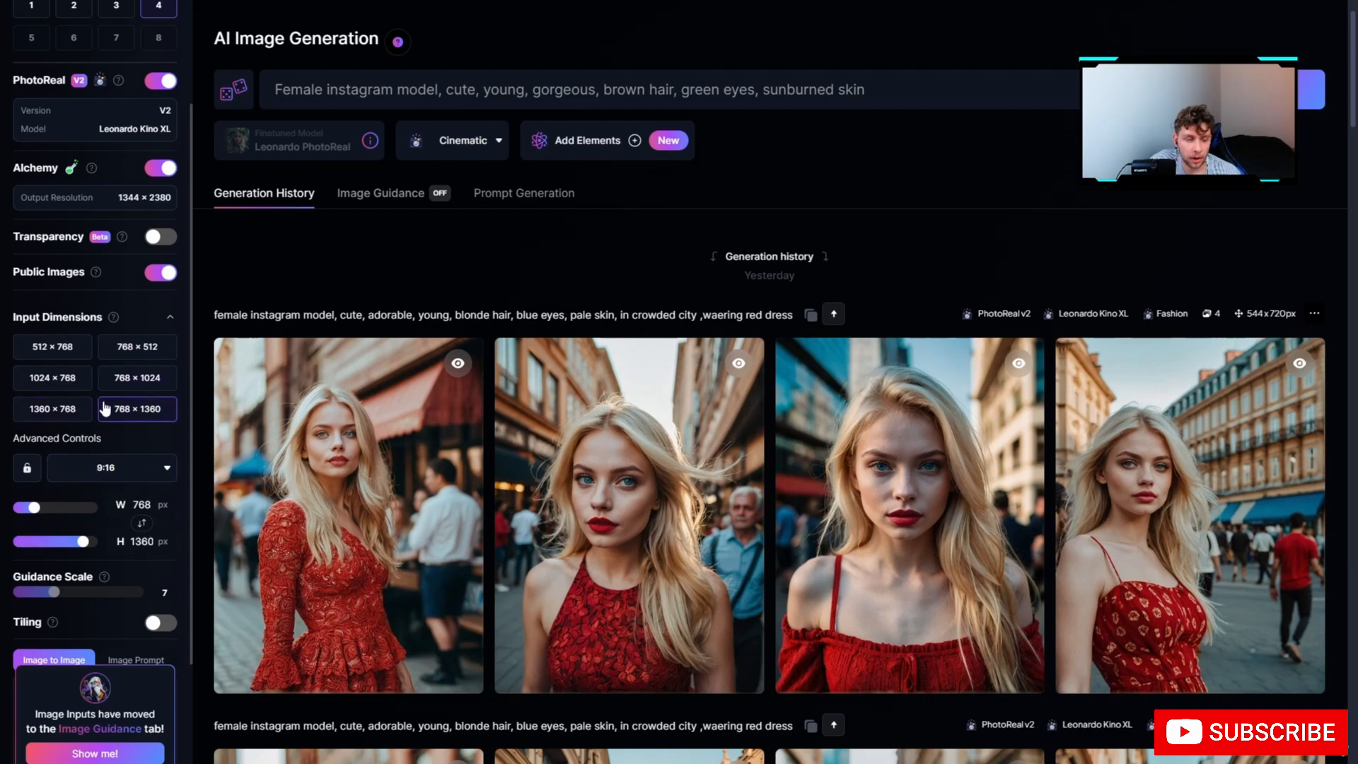
click(71, 413)
Set the dimensions to a 3:4 ratio at 544 × 720 px and generate three batches of the brown-haired model.
click(119, 467)
click(128, 501)
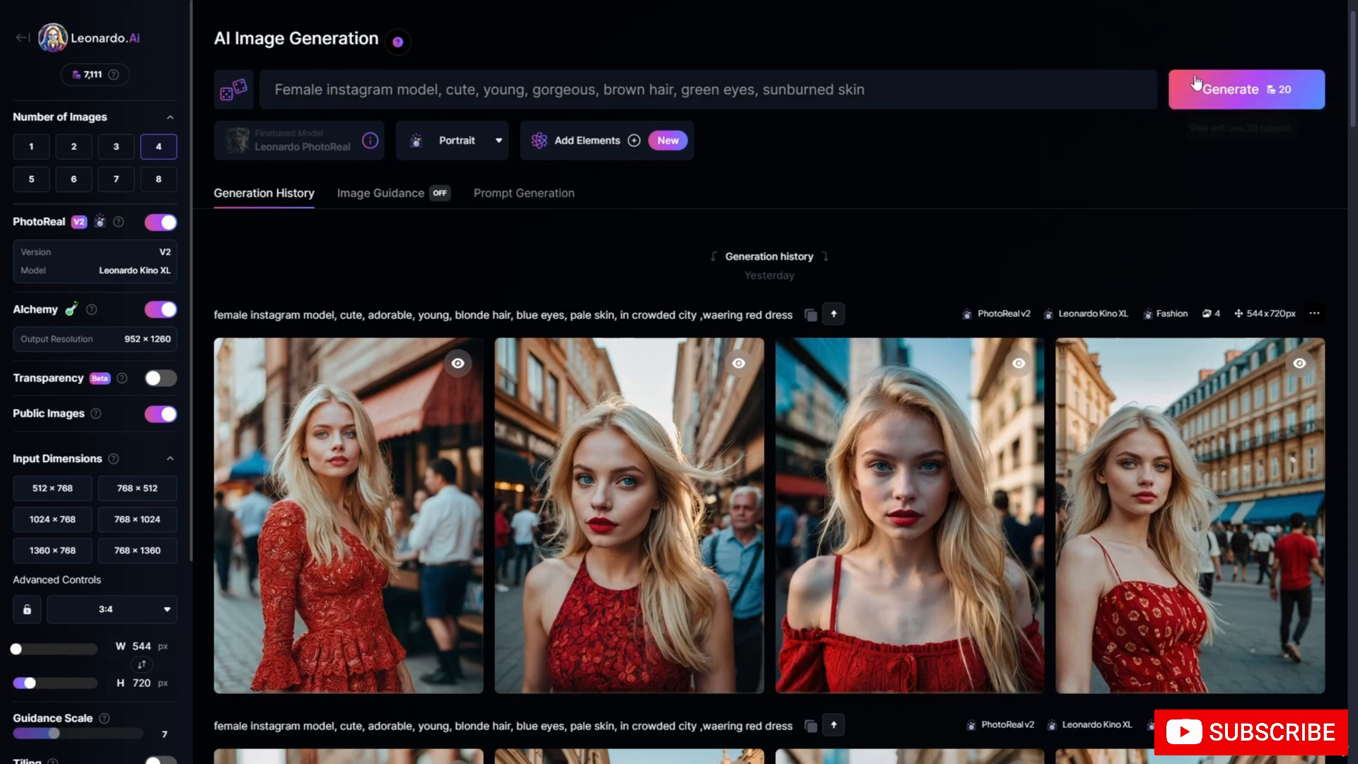
click(1301, 94)
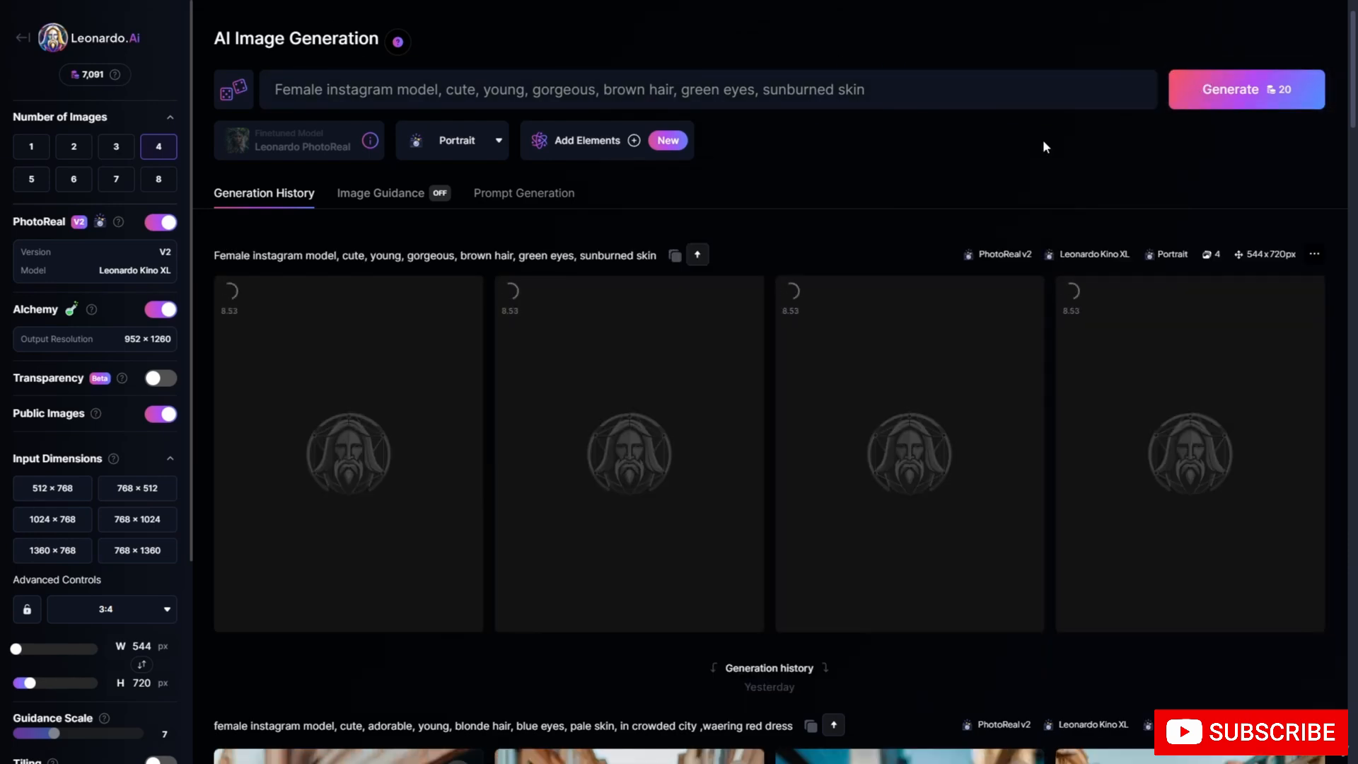
click(1273, 89)
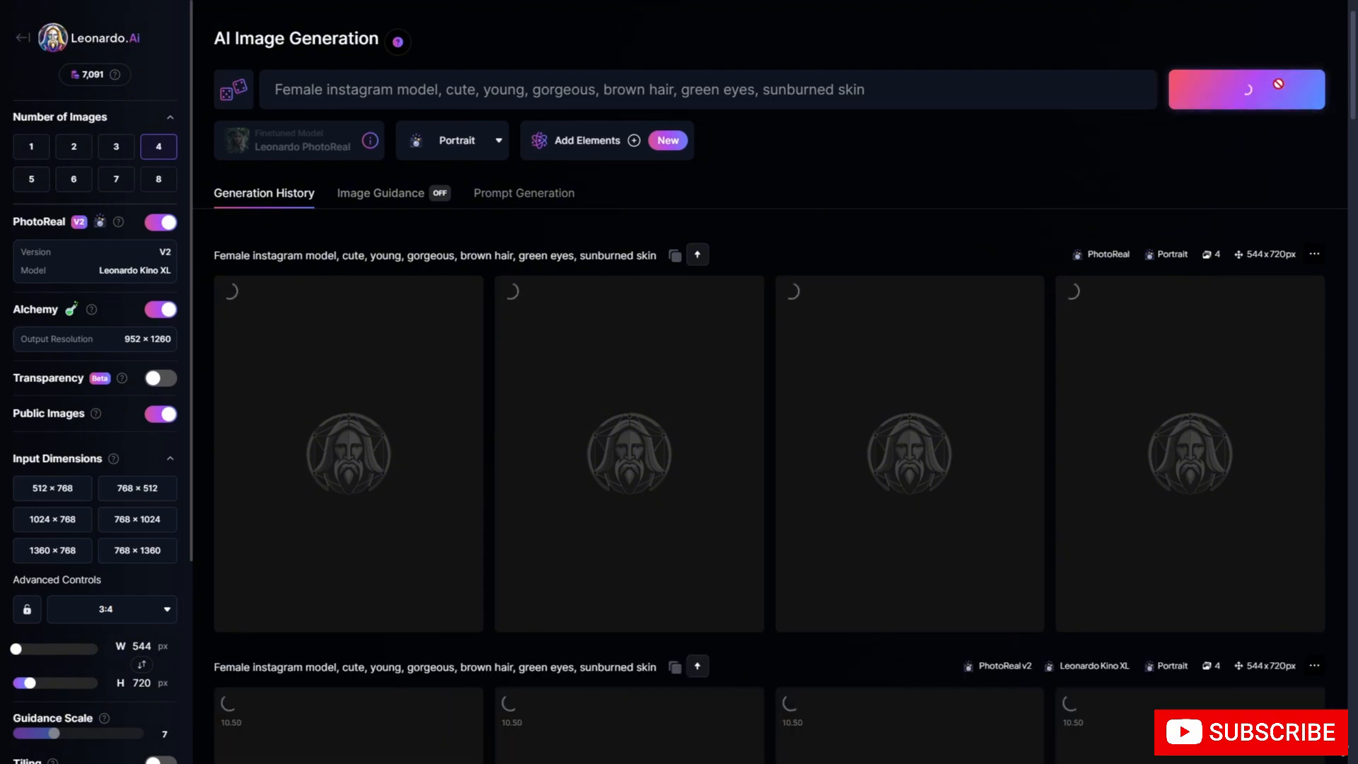
click(1237, 99)
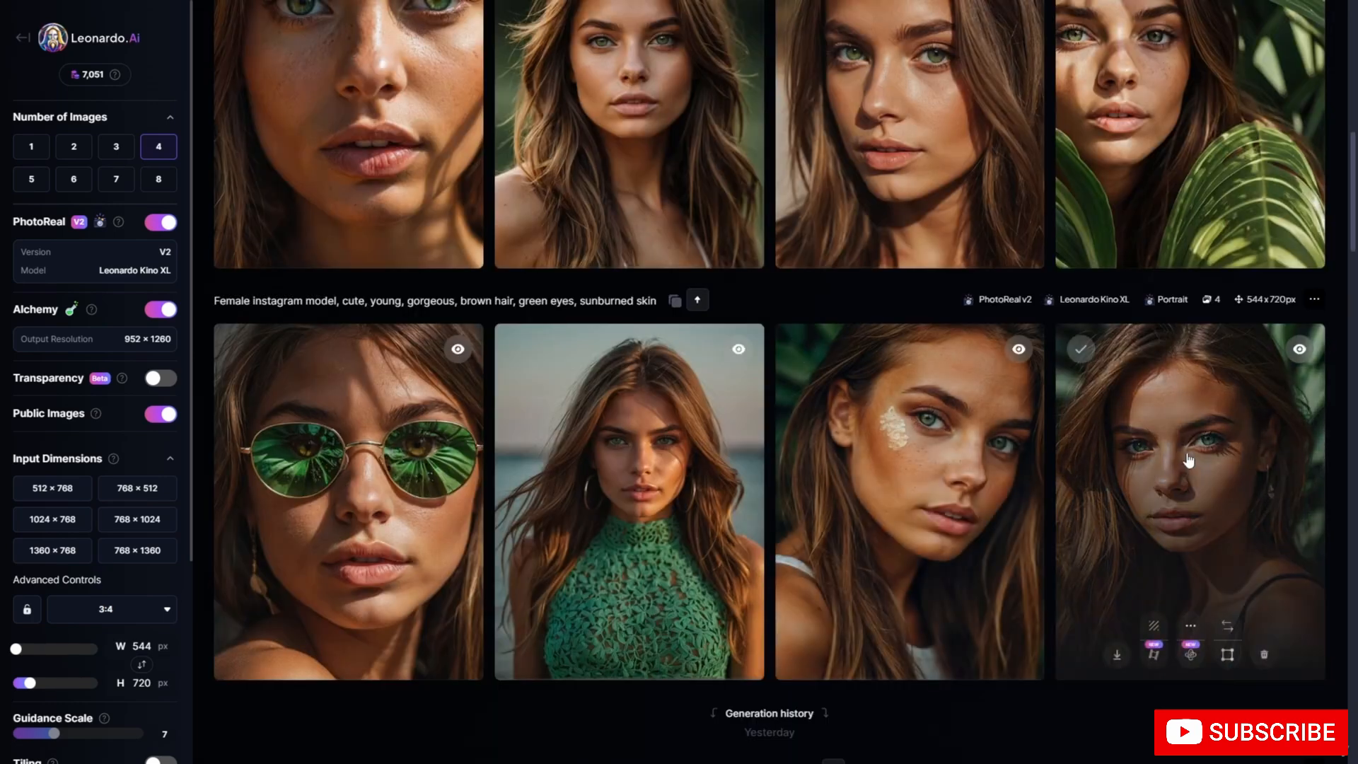
Examine the fourth portrait of the earliest brown-haired batch at full size and zoomed in, and close it.
click(1188, 460)
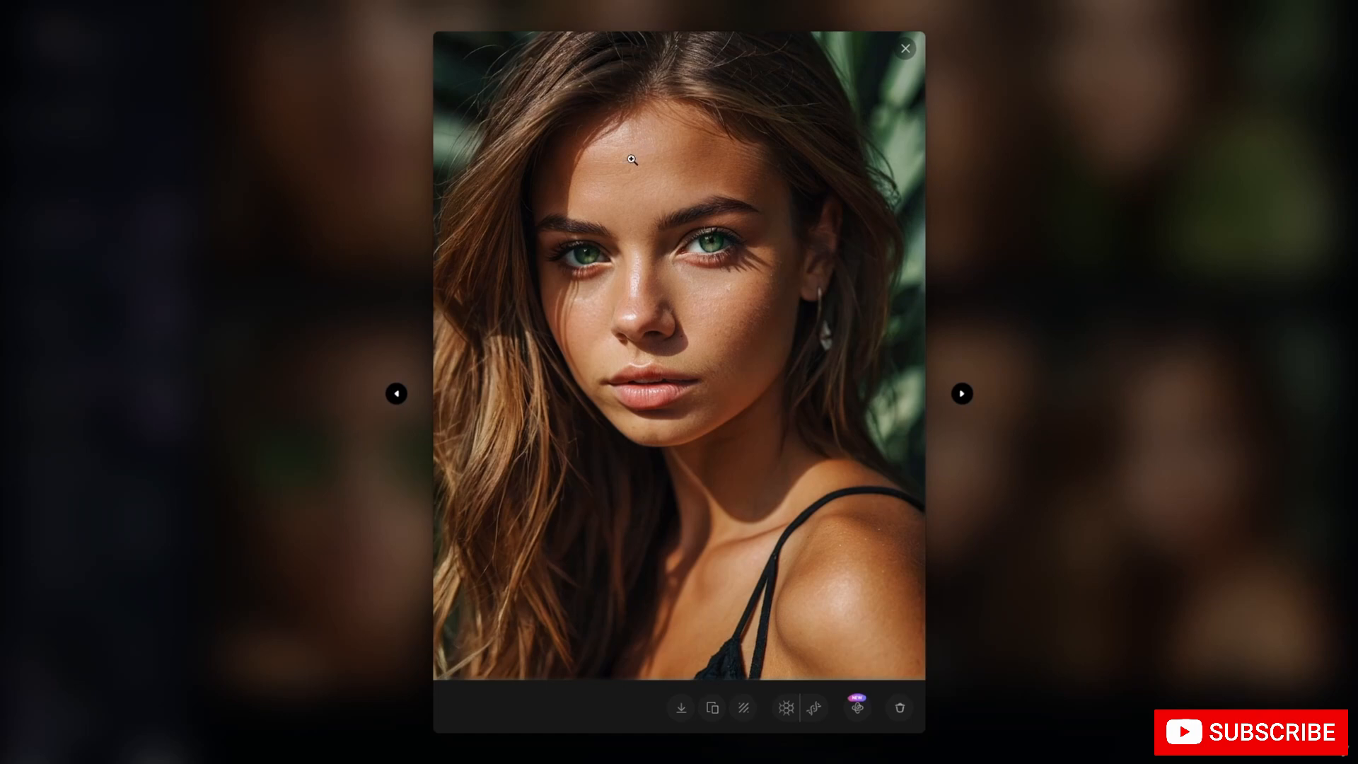
click(653, 212)
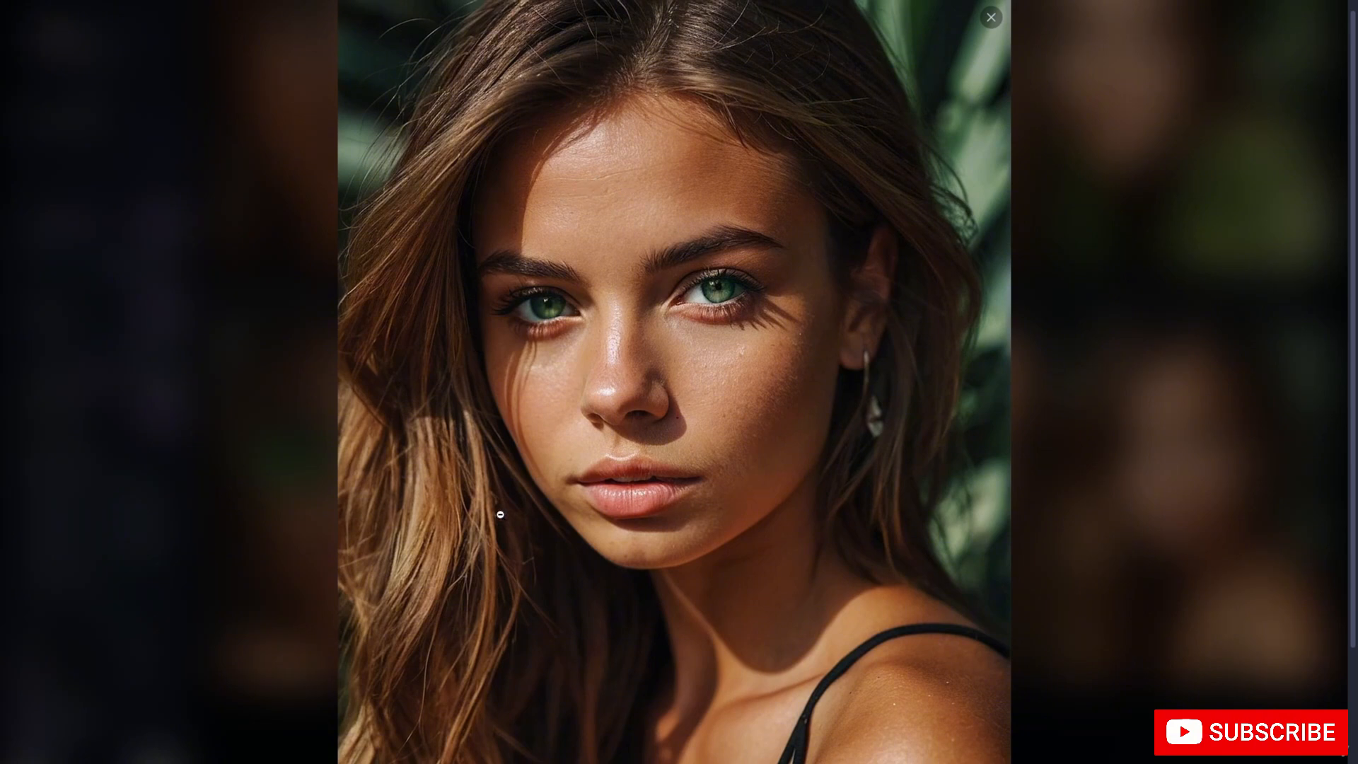
click(886, 495)
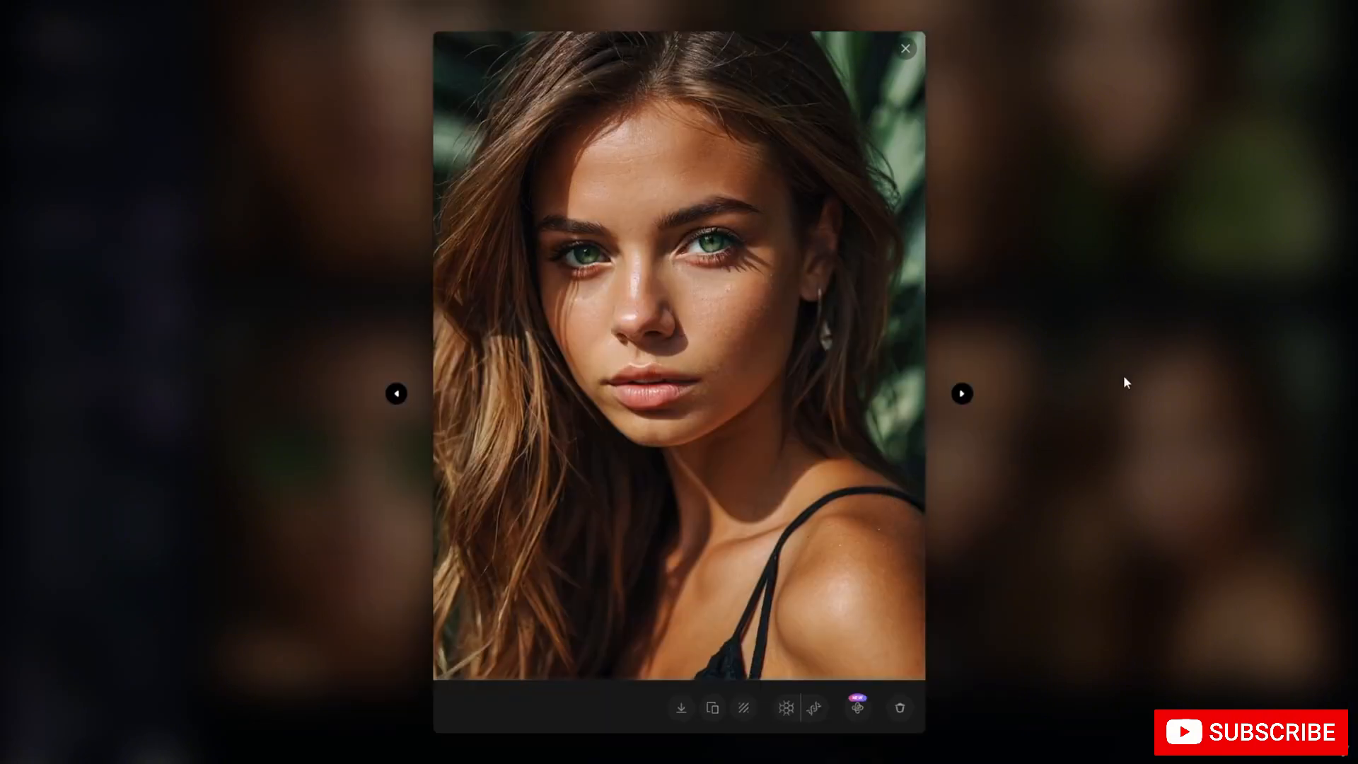
click(1123, 378)
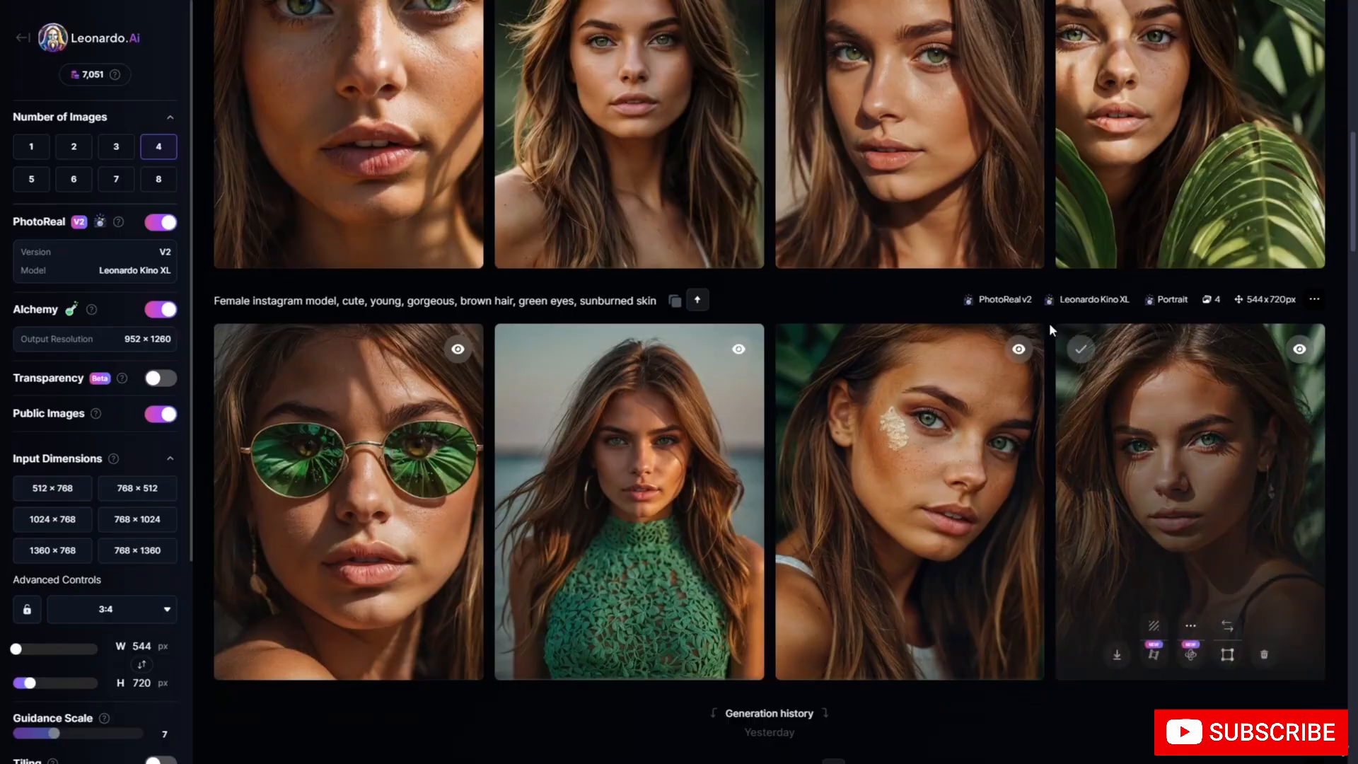
Examine enlarged views of the third portrait in the earliest brown-haired batch and the third and second portraits in the middle batch.
click(1025, 336)
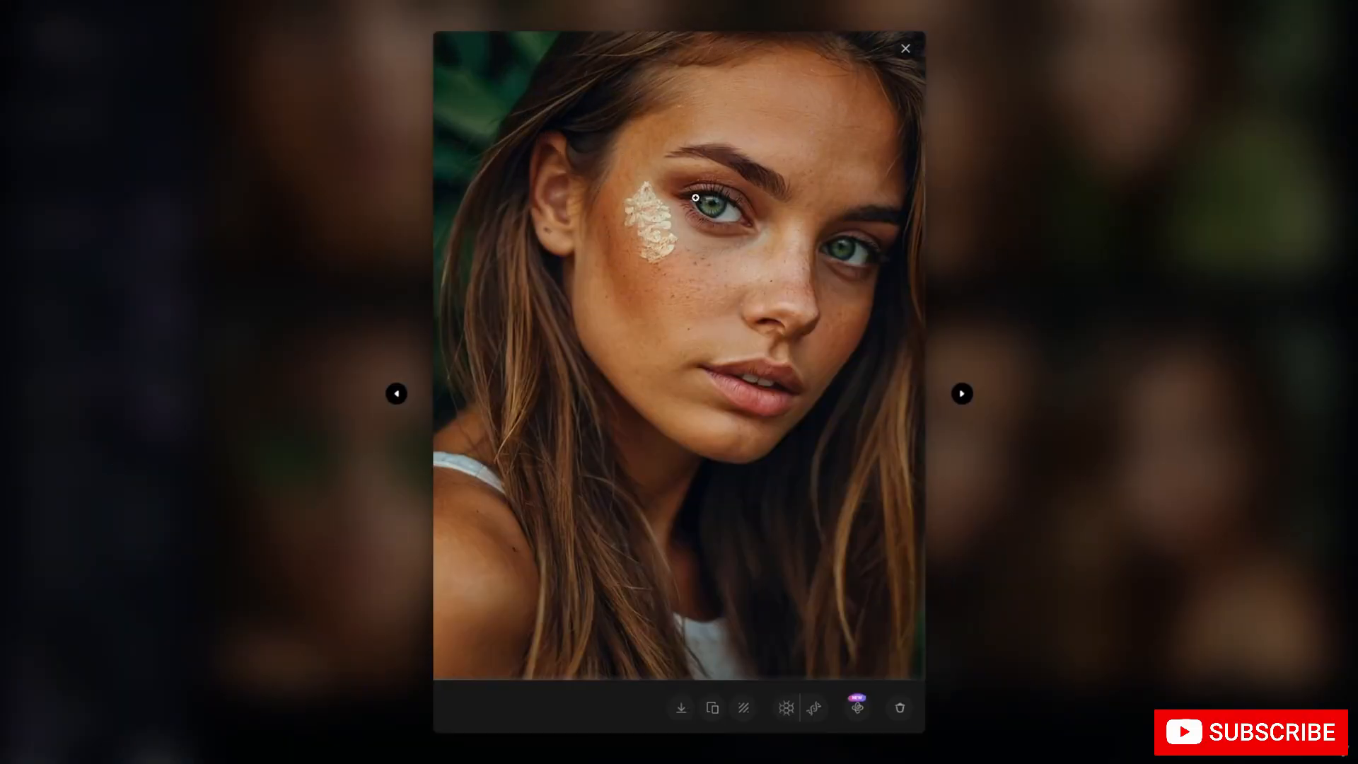
click(1059, 278)
scroll(907, 300, up, 6)
click(678, 106)
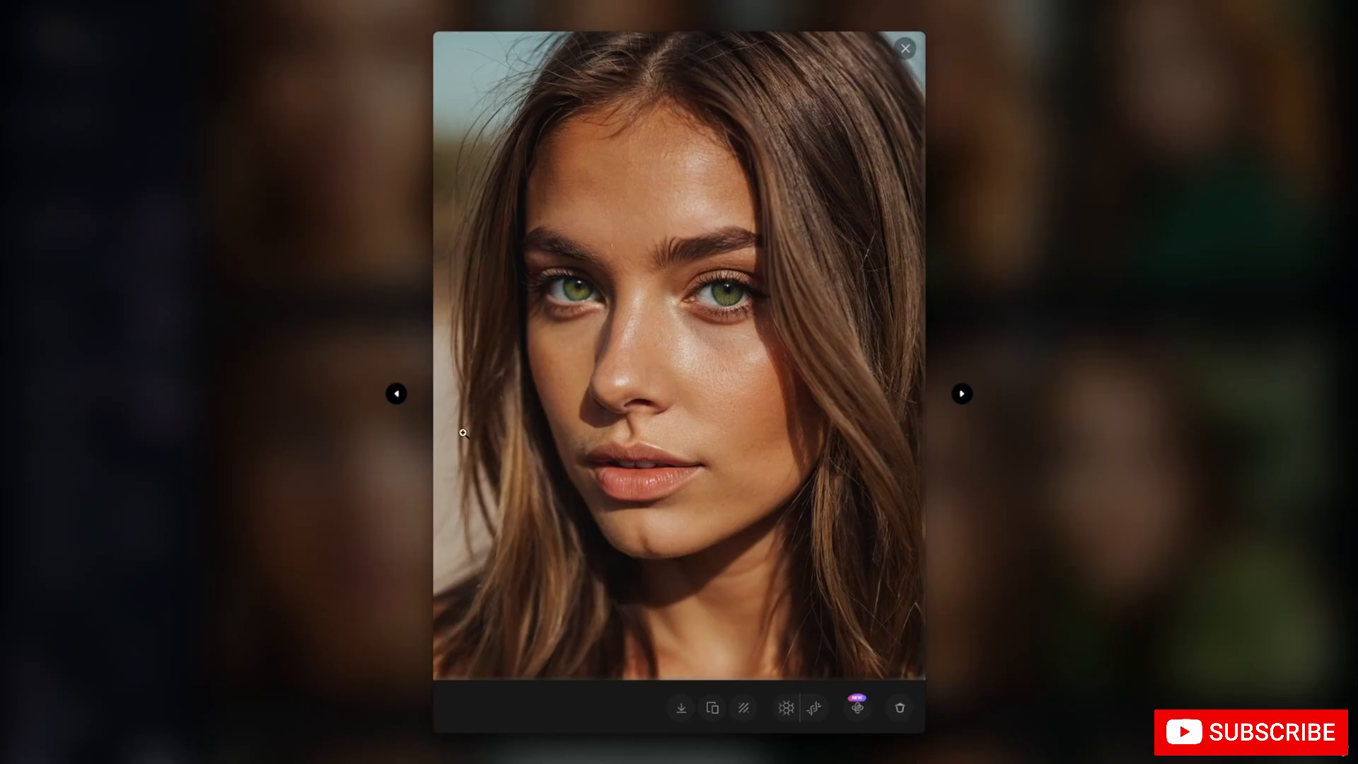
click(1096, 322)
scroll(921, 297, up, 1)
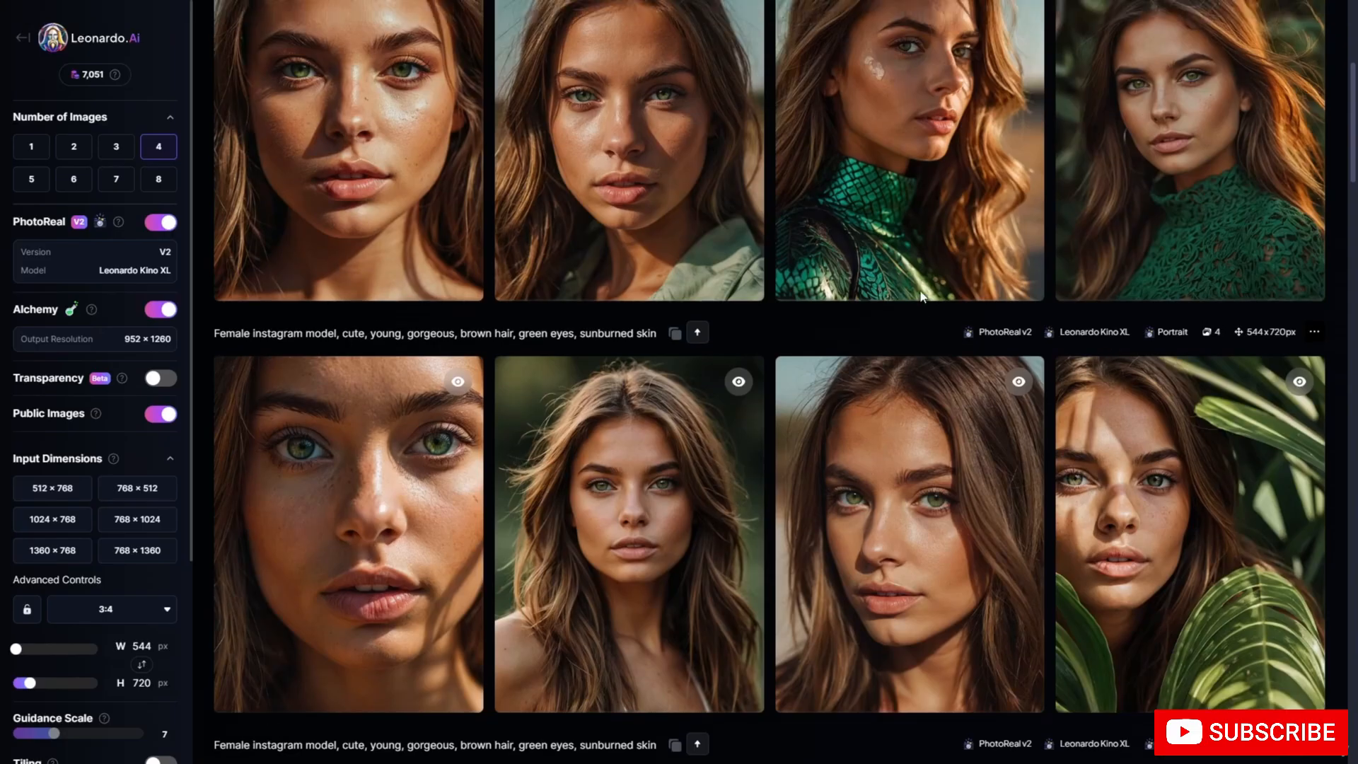
scroll(918, 297, down, 2)
click(693, 460)
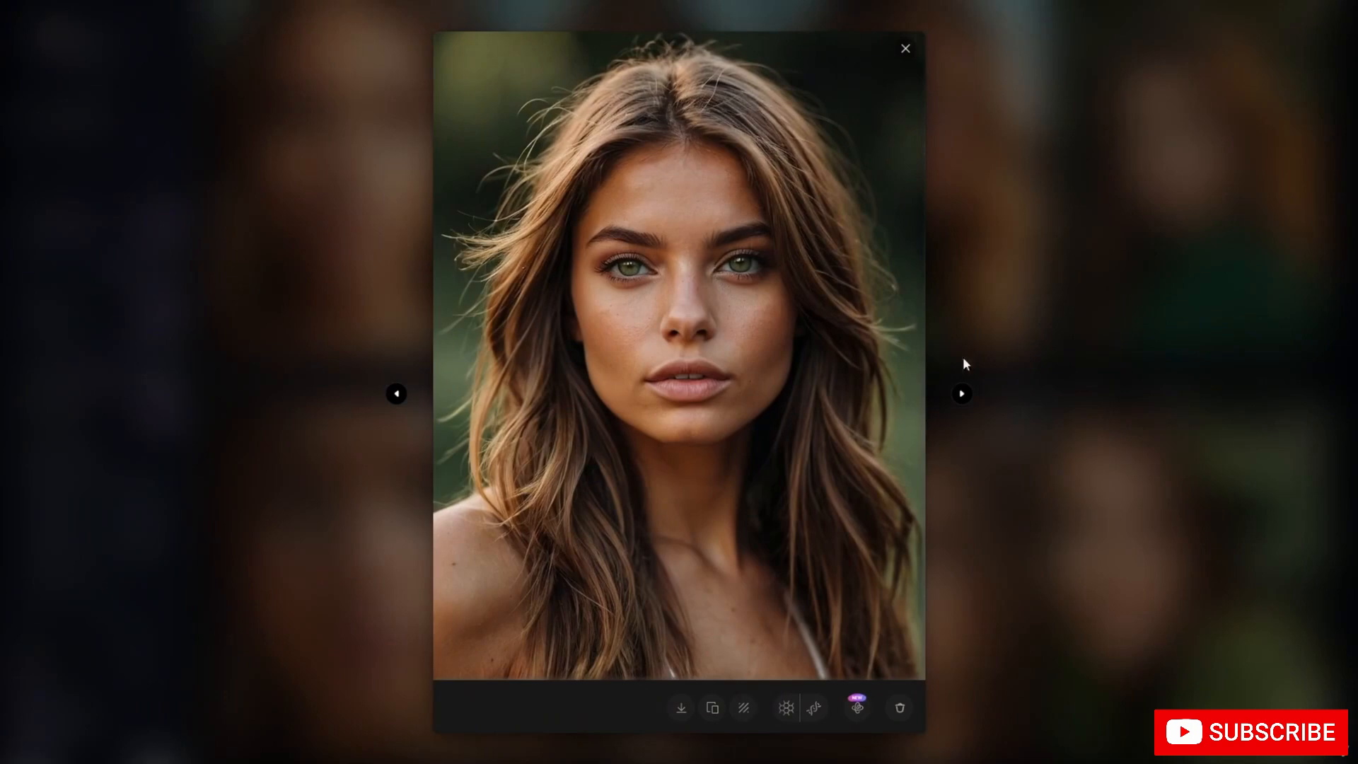
click(1061, 322)
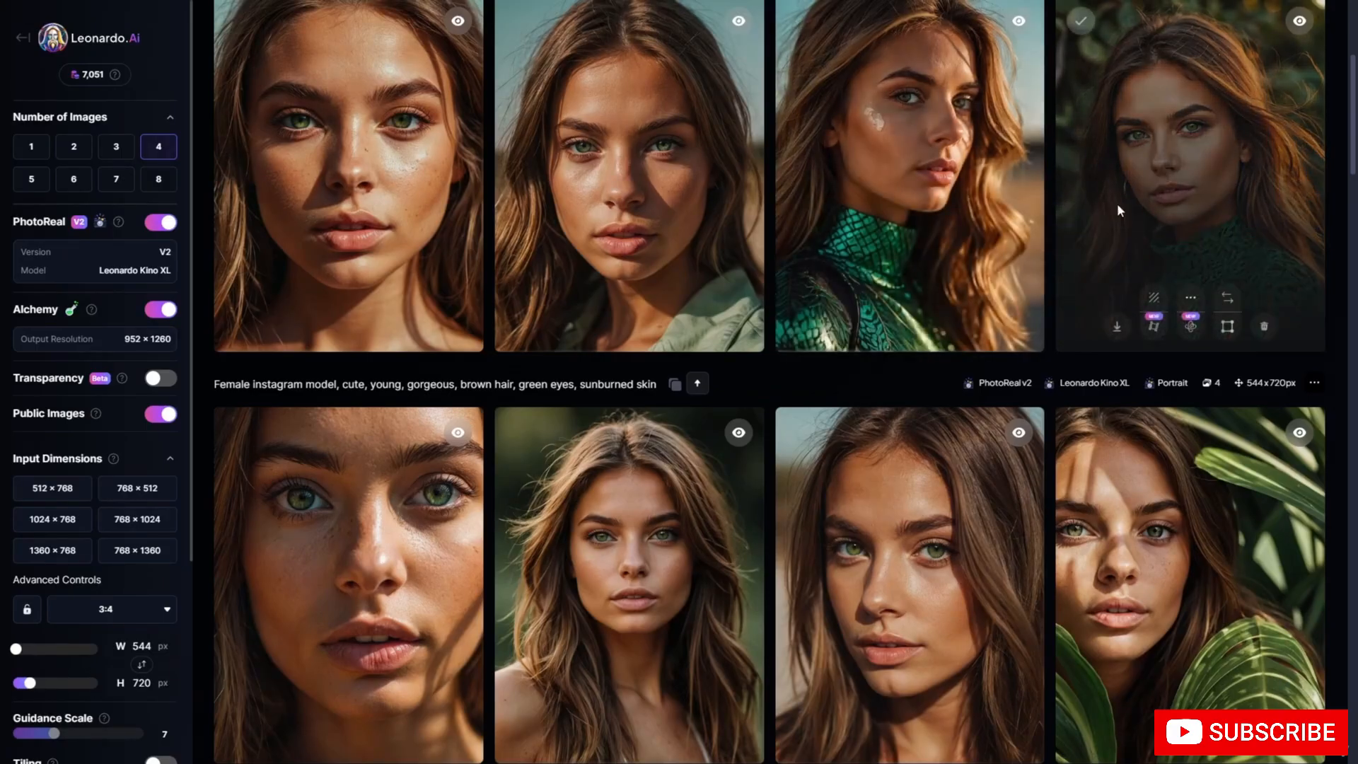
Examine enlarged views of the fourth, first and second portraits in the newest brown-haired batch.
click(1117, 203)
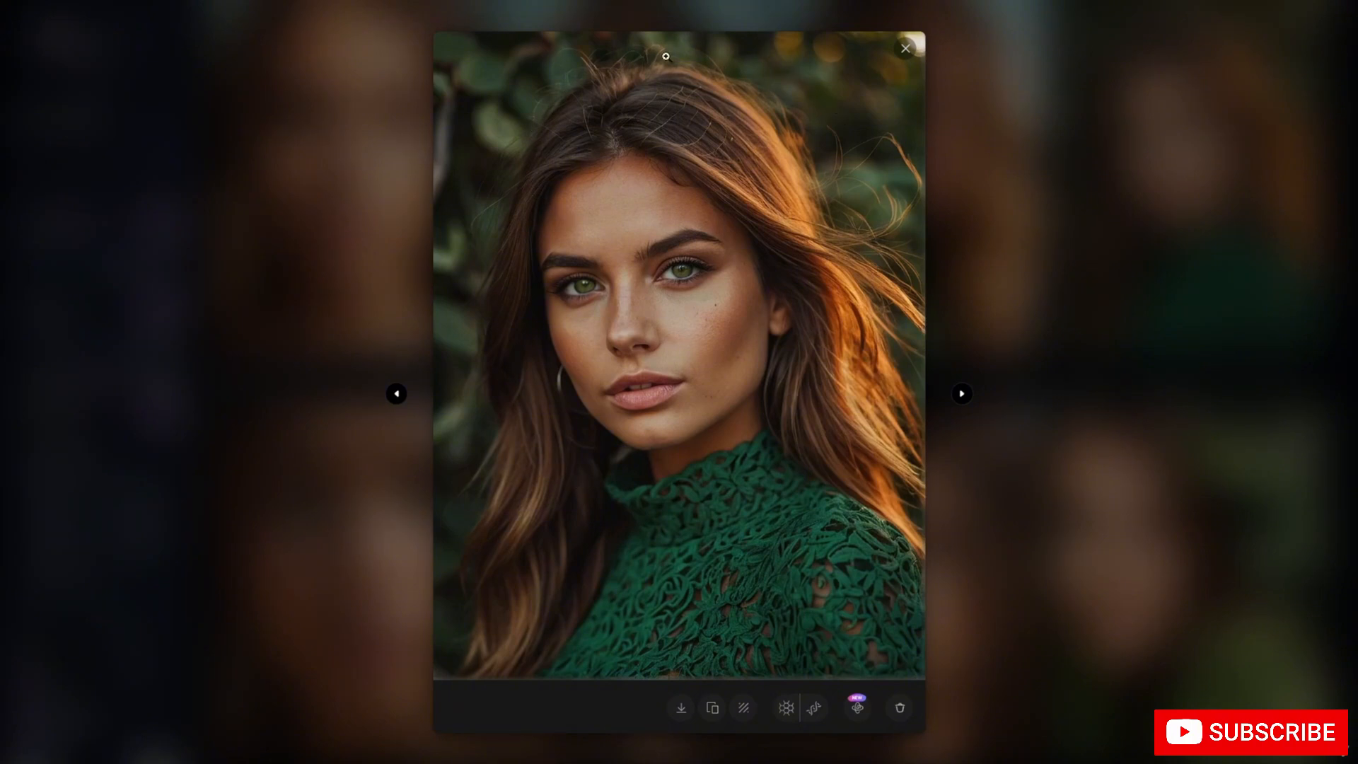
click(1045, 216)
scroll(1045, 210, up, 3)
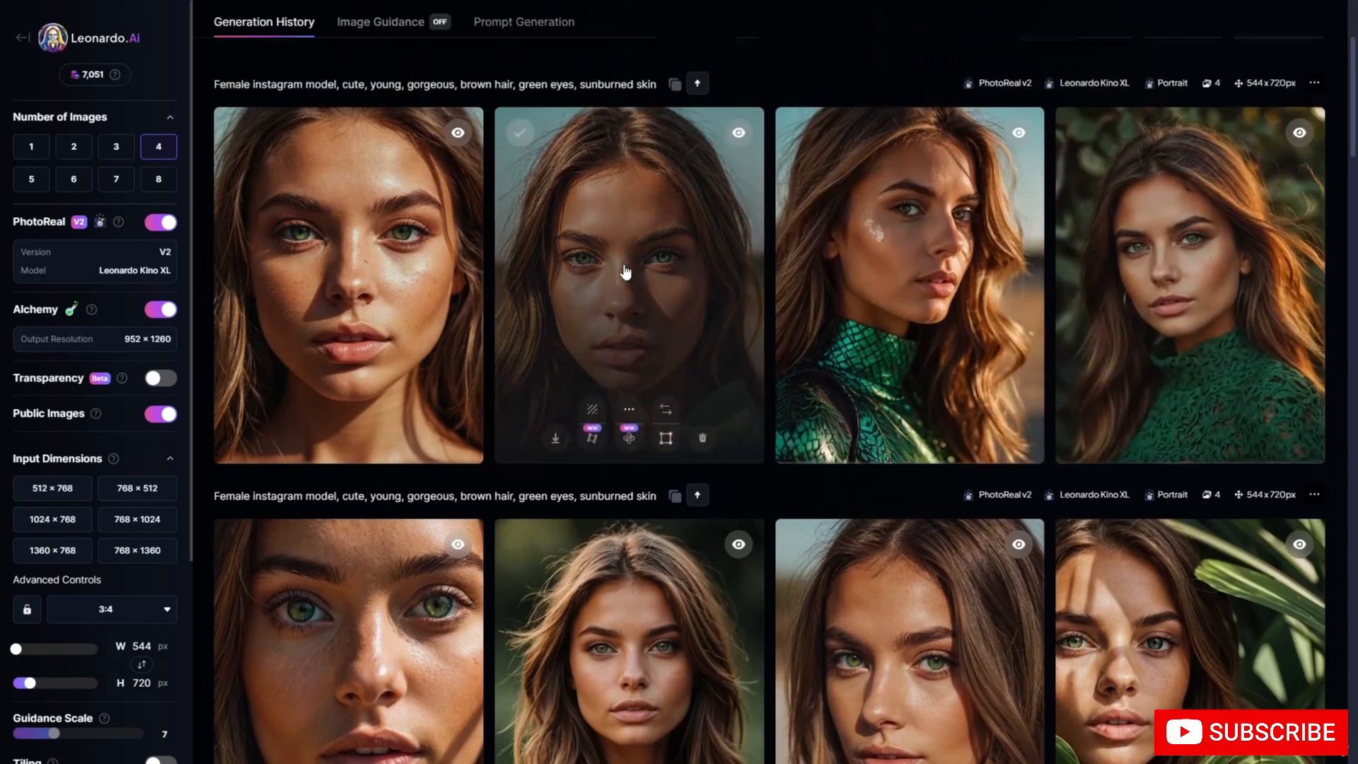
click(370, 324)
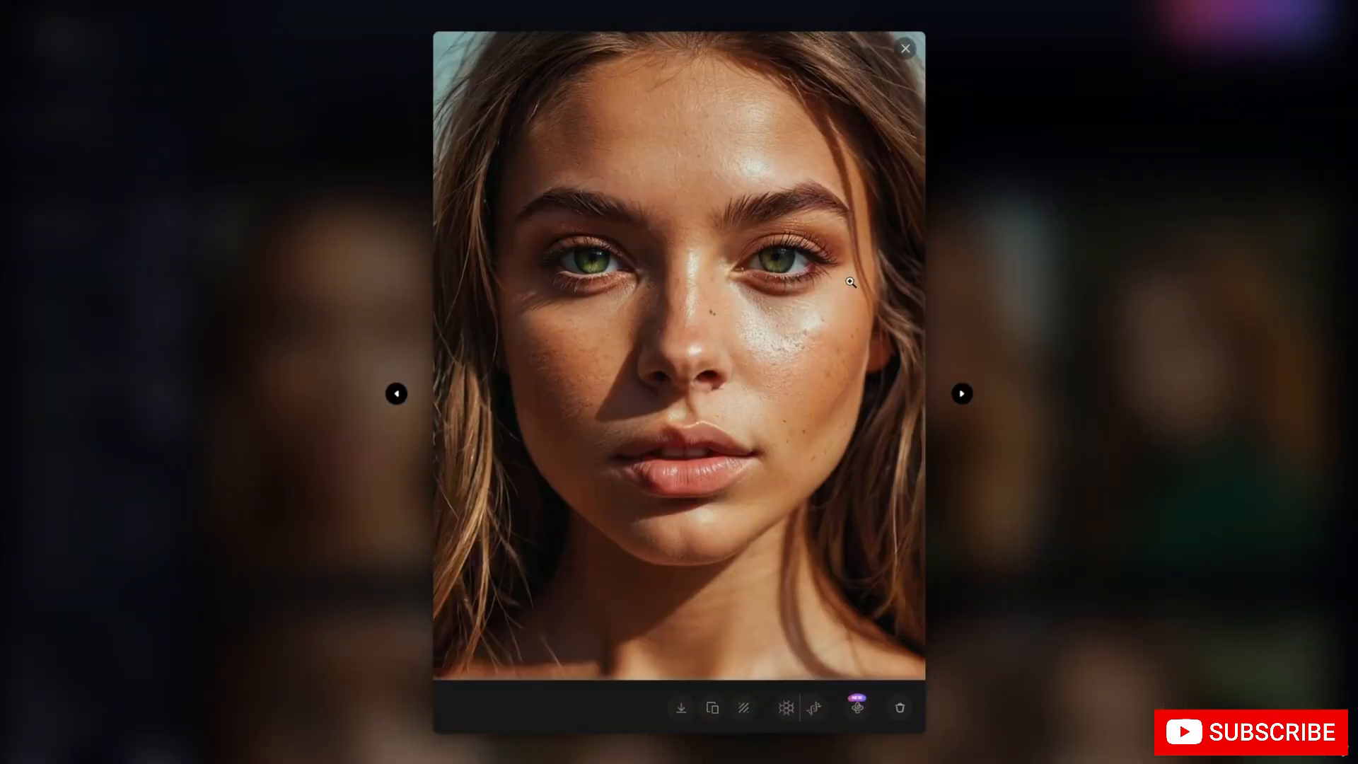
click(1009, 309)
click(1009, 309)
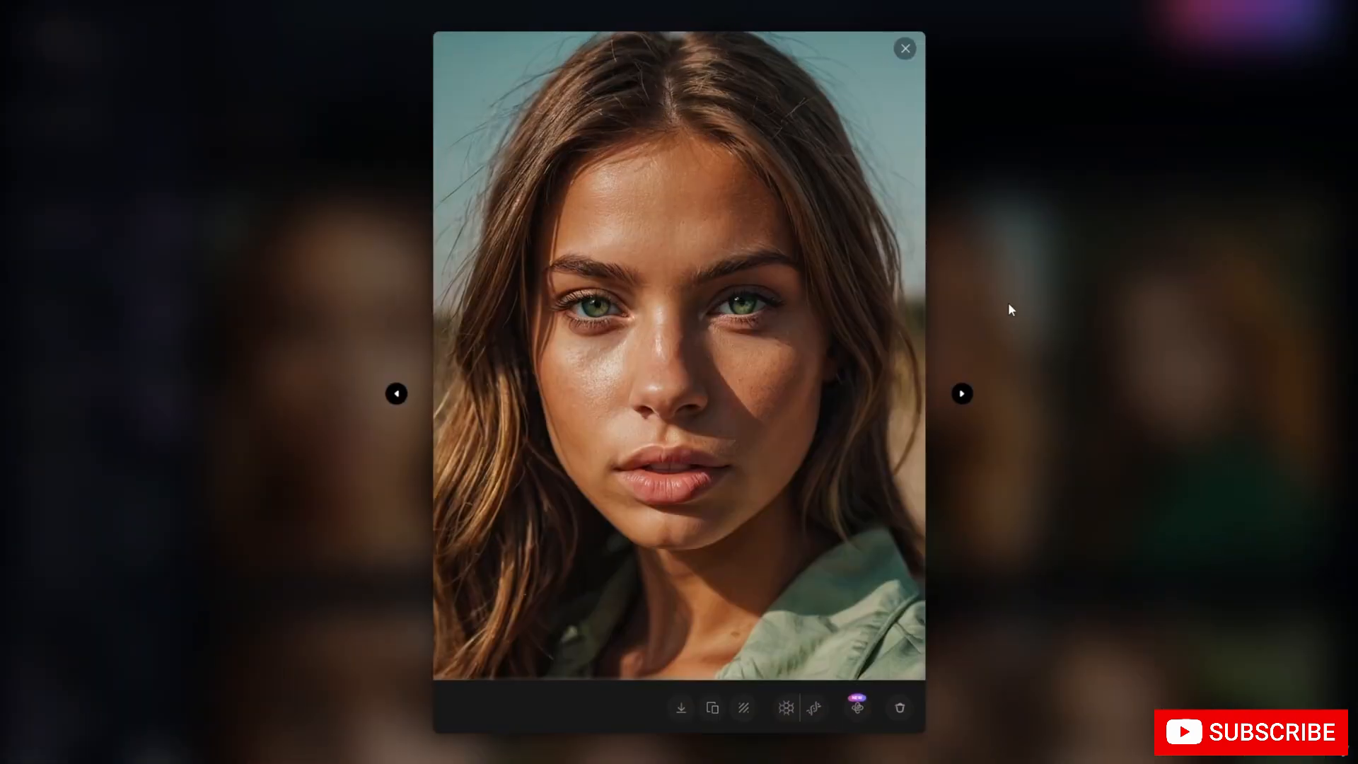
click(1008, 303)
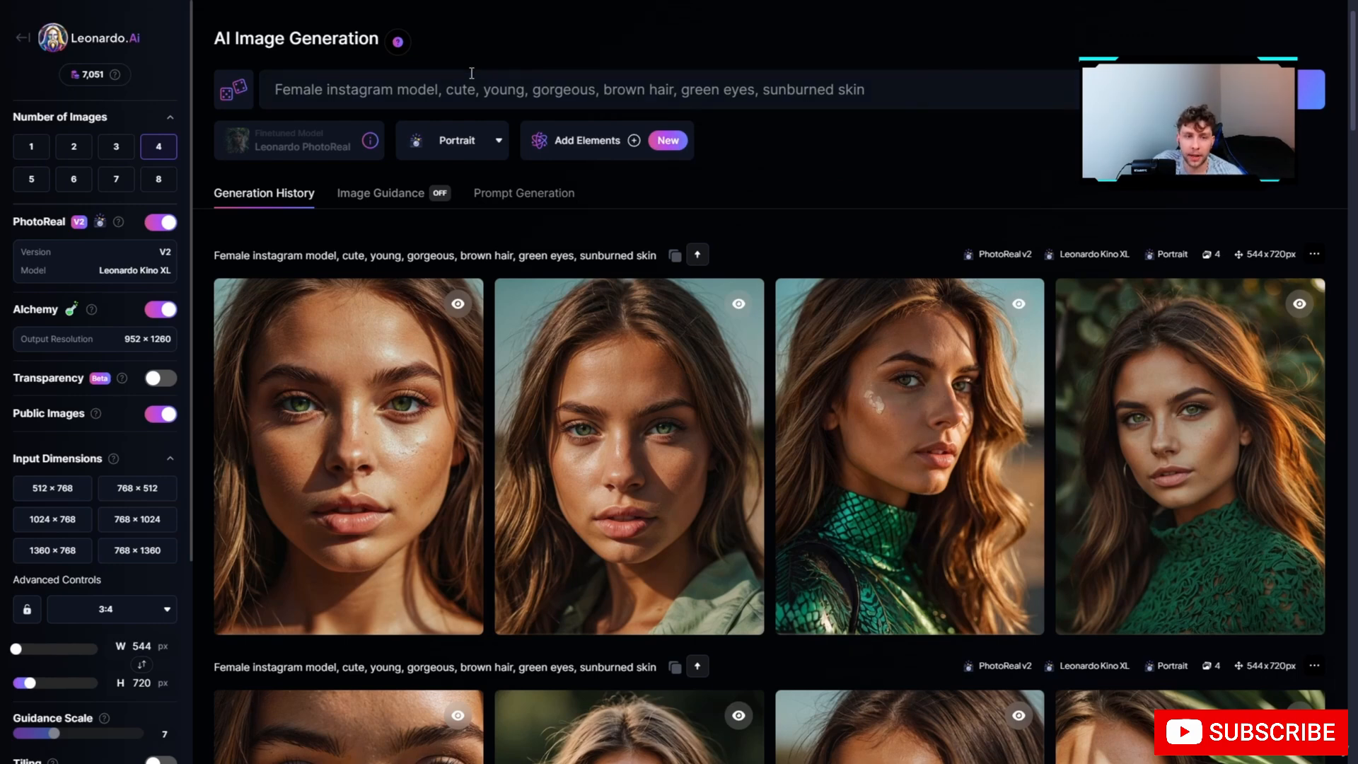
Change the prompt's hair to blonde, its eyes to blue and its skin to "pale skin".
double_click(622, 89)
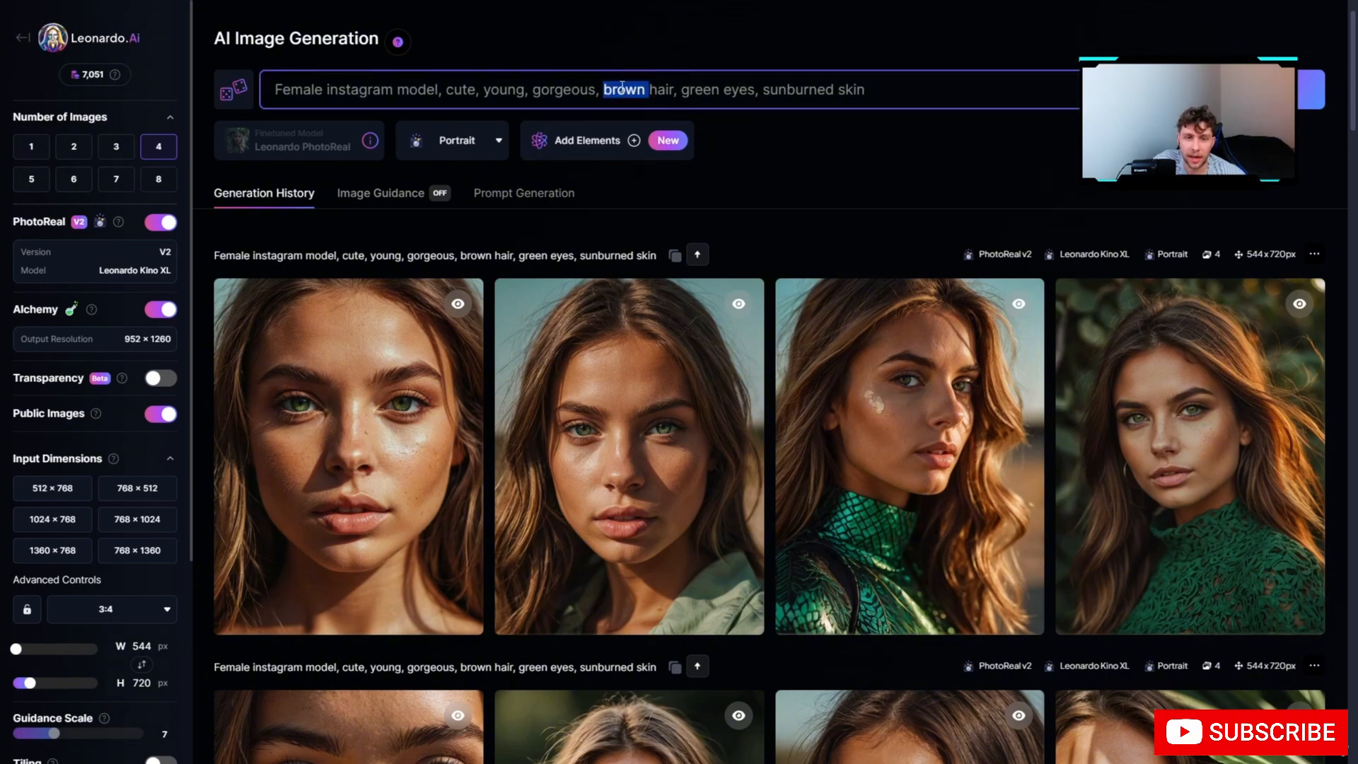
text(blonde)
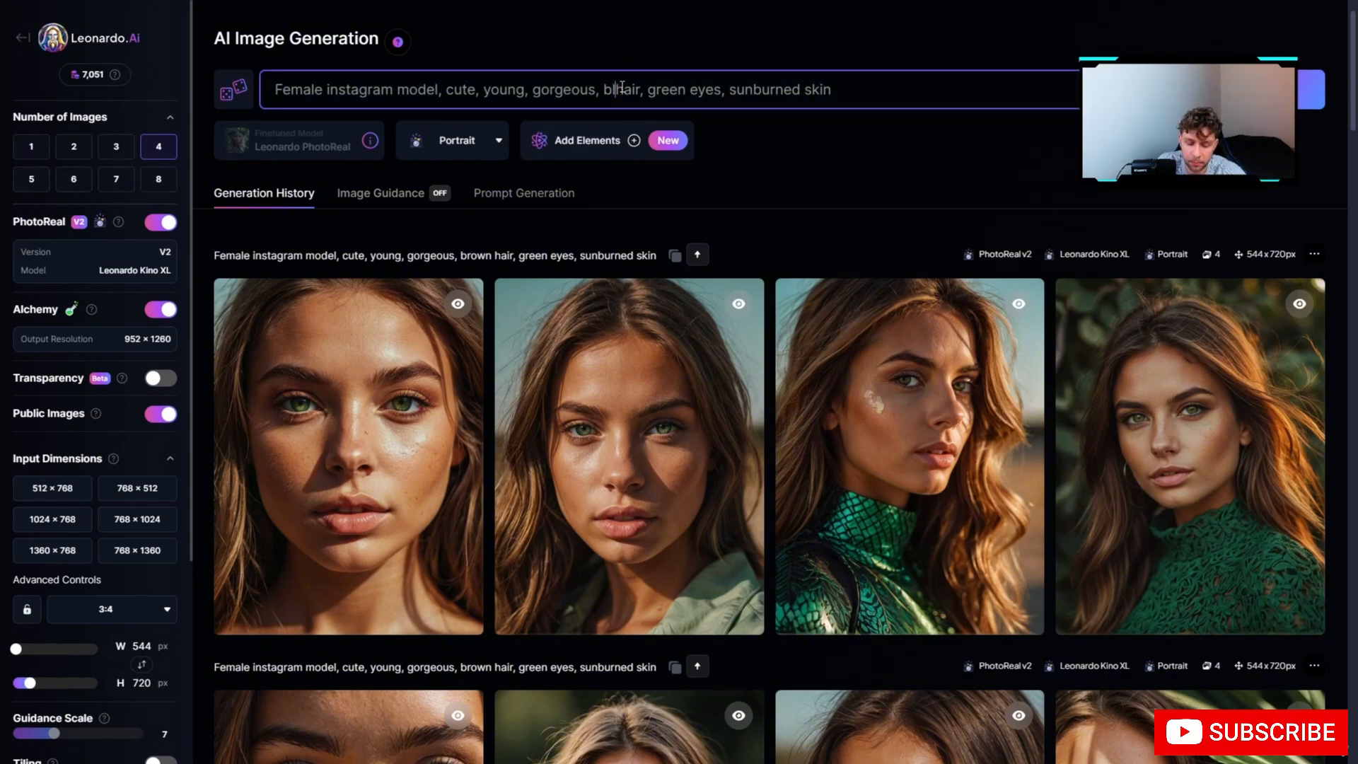
double_click(703, 90)
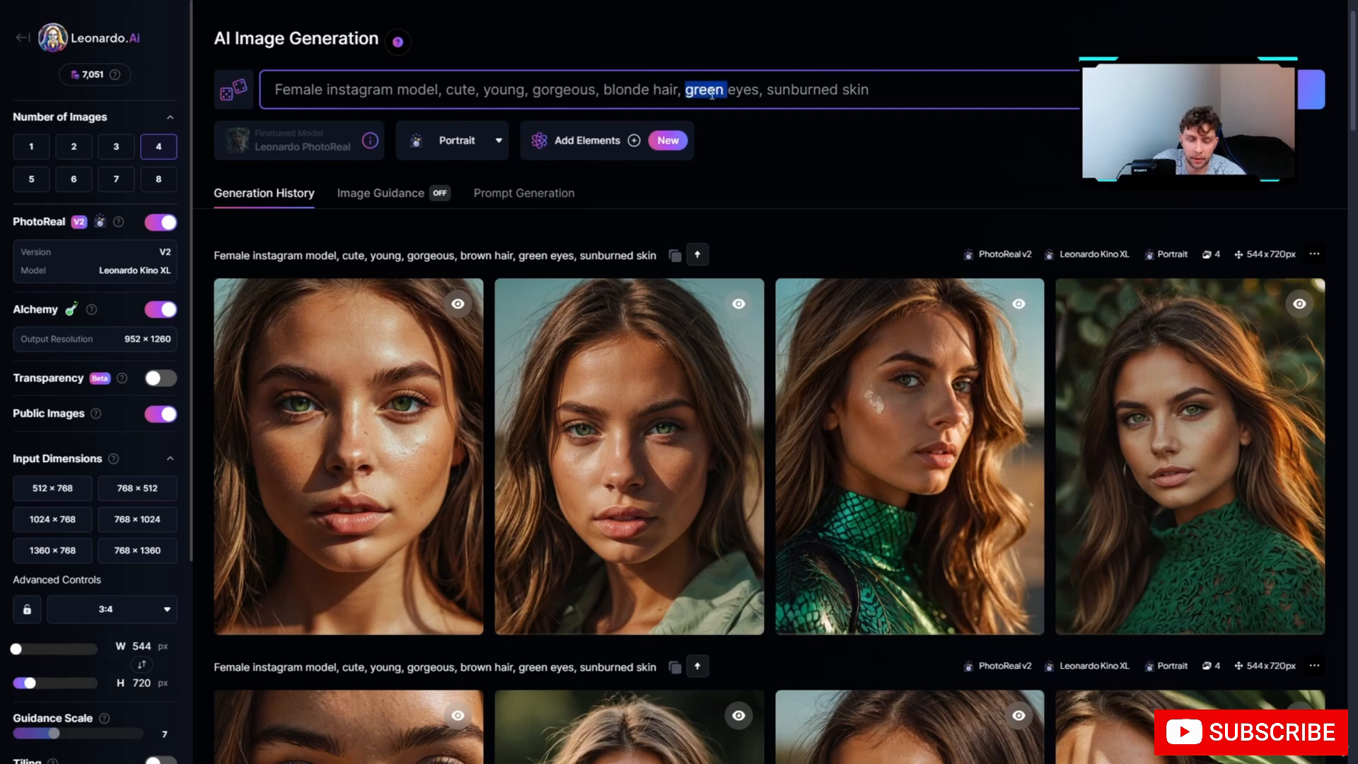
text(blue)
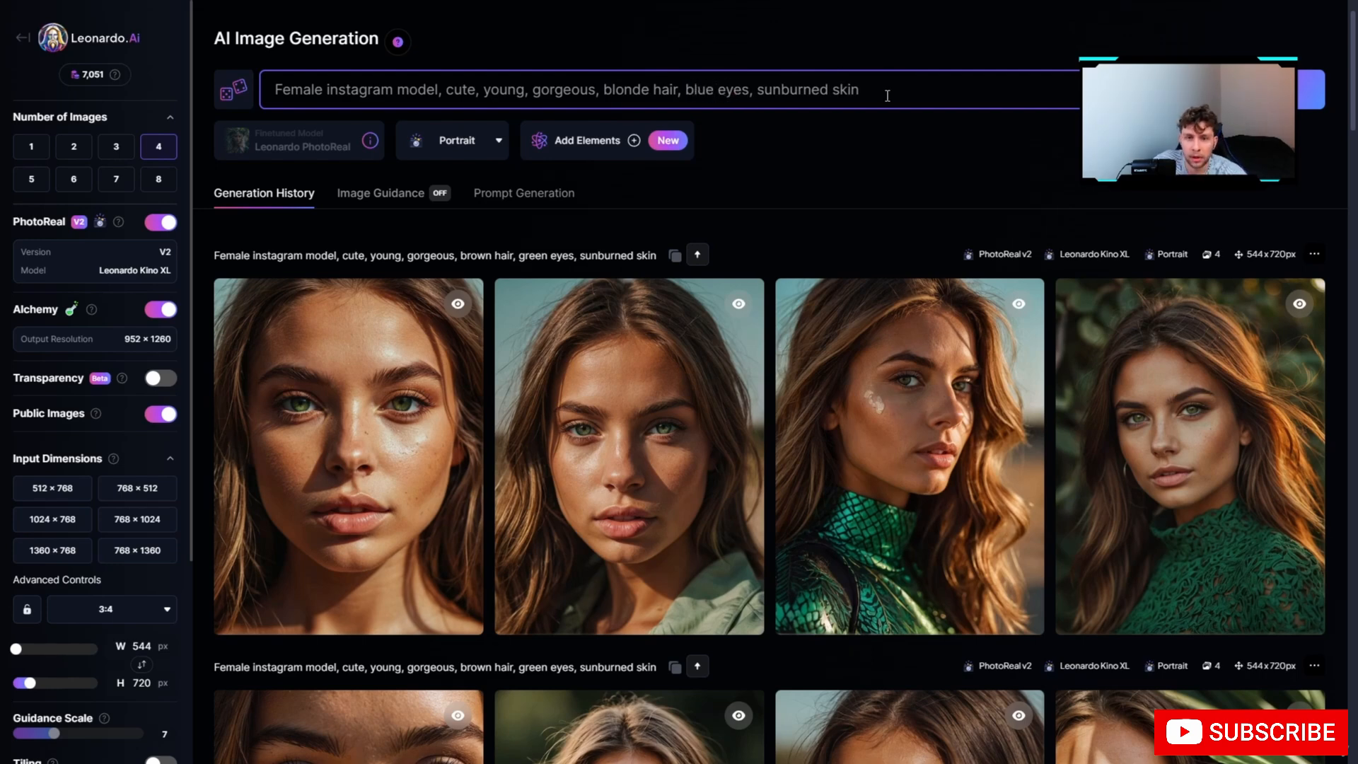
drag(887, 96, 758, 91)
text(pal)
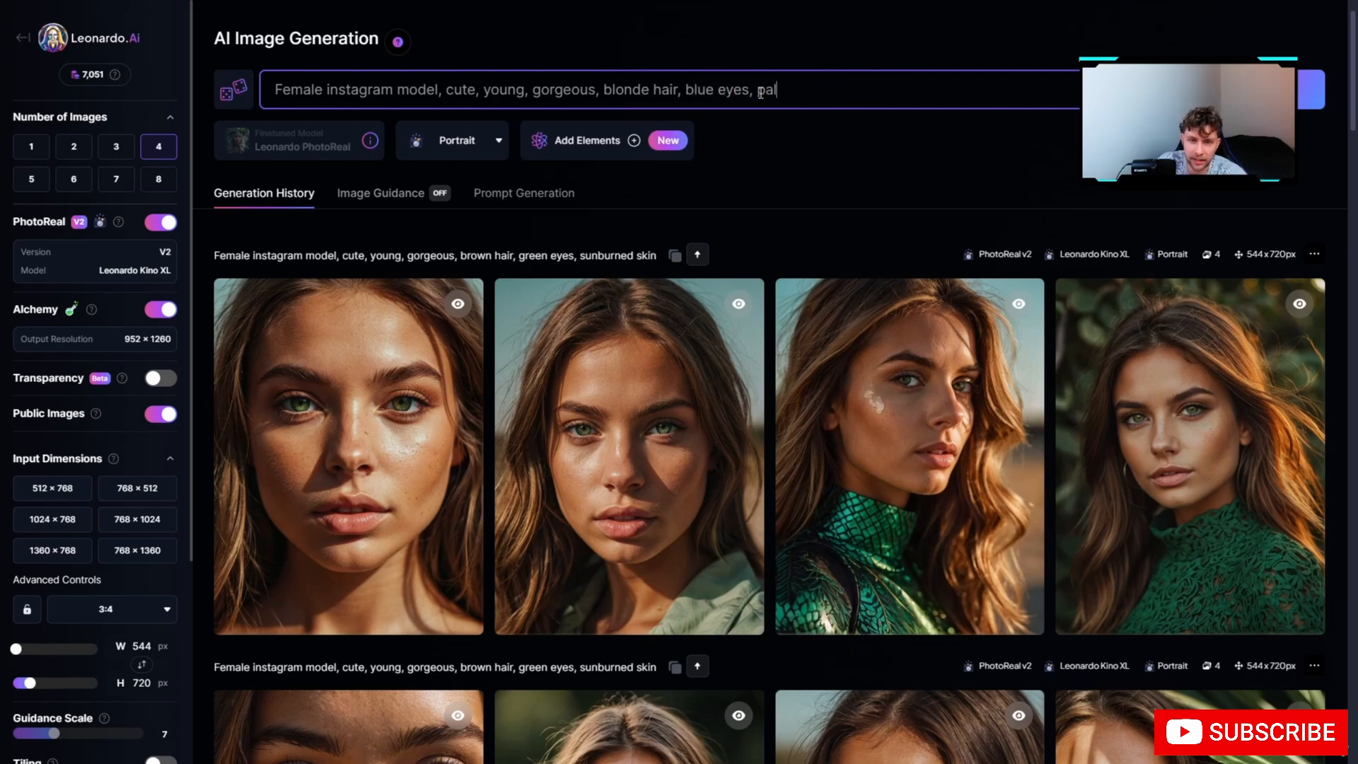
text(e skin)
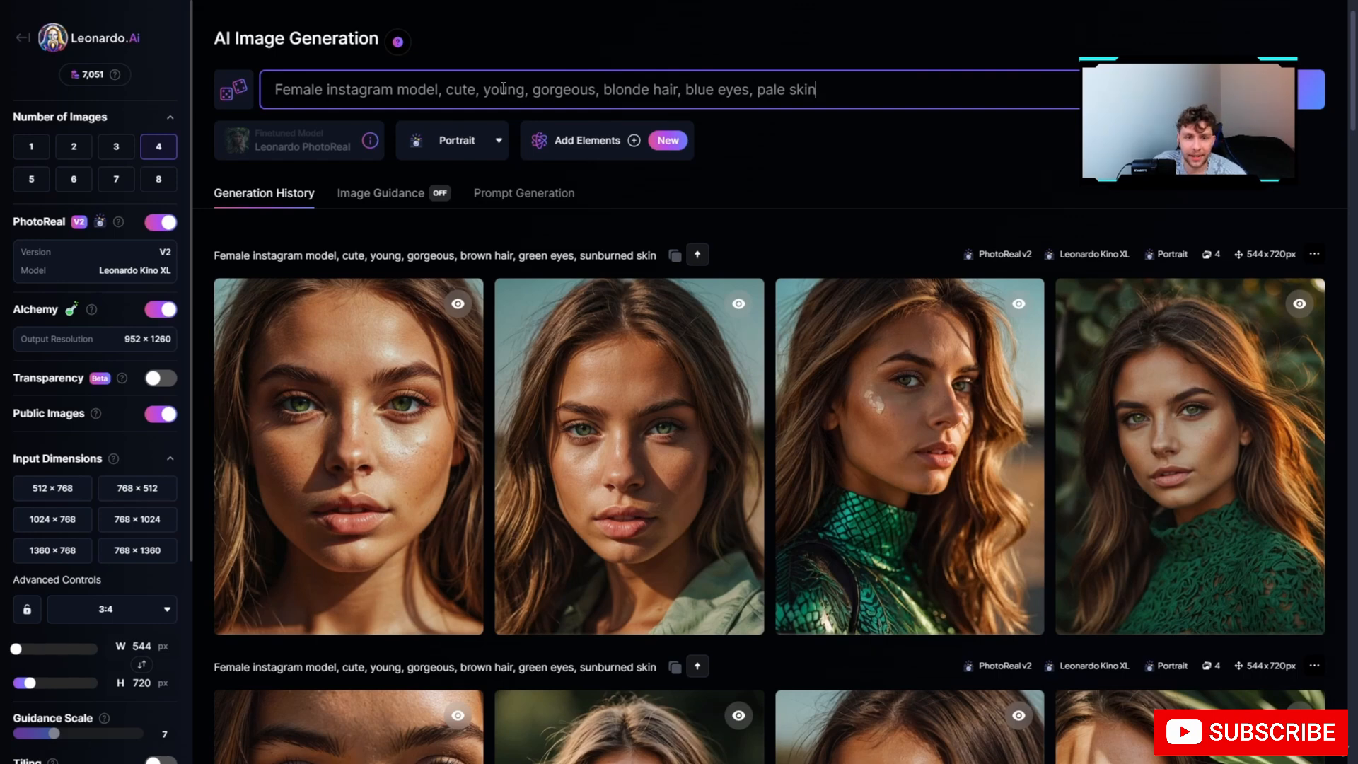
Replace "gorgeous" with "adorable" in the prompt and generate a new batch of images.
double_click(553, 93)
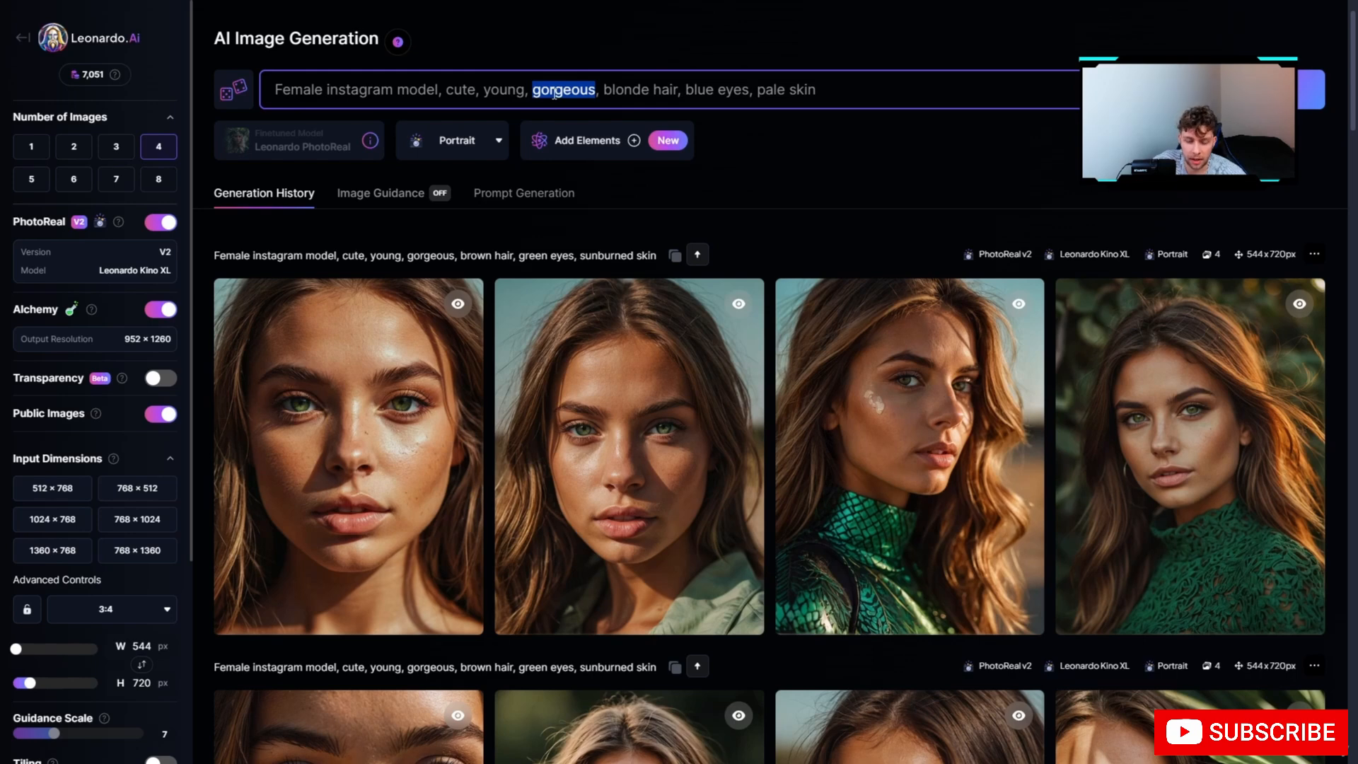
text(adorab)
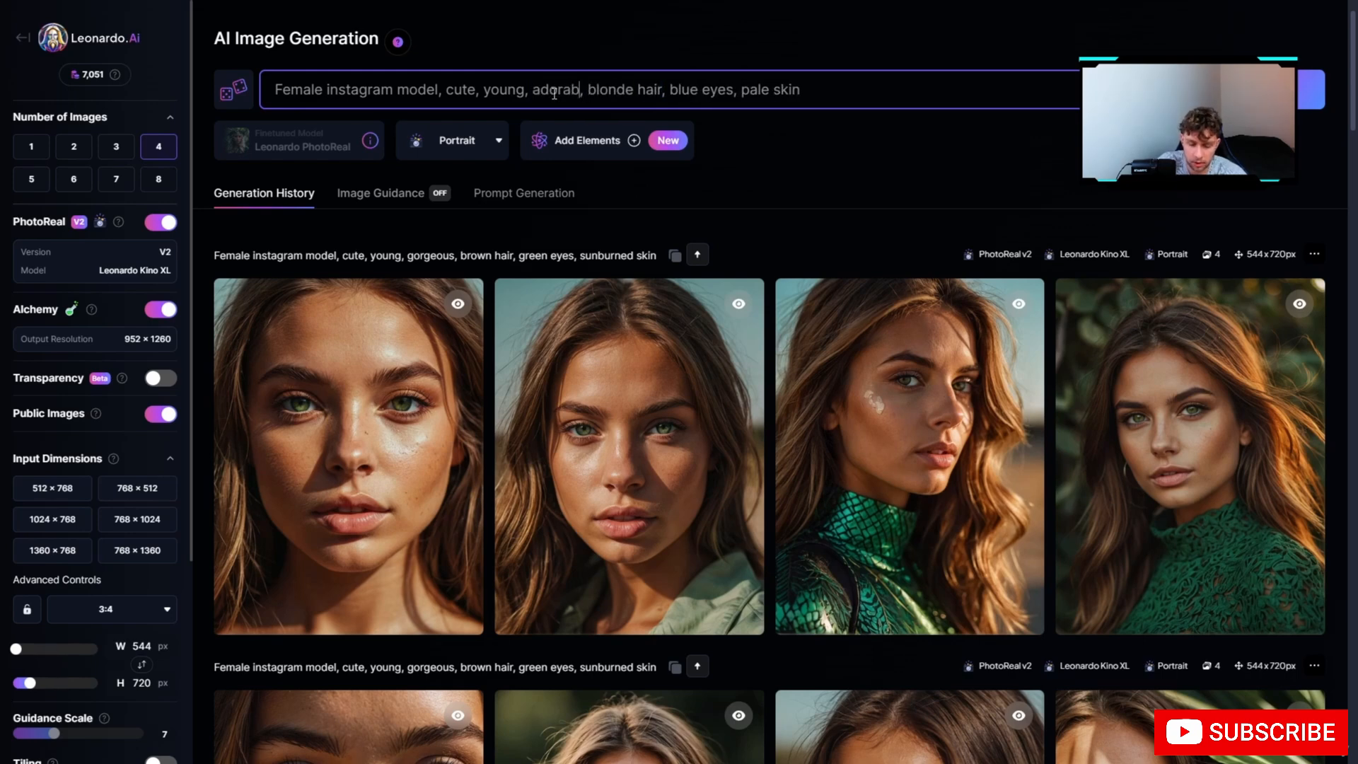
text(le)
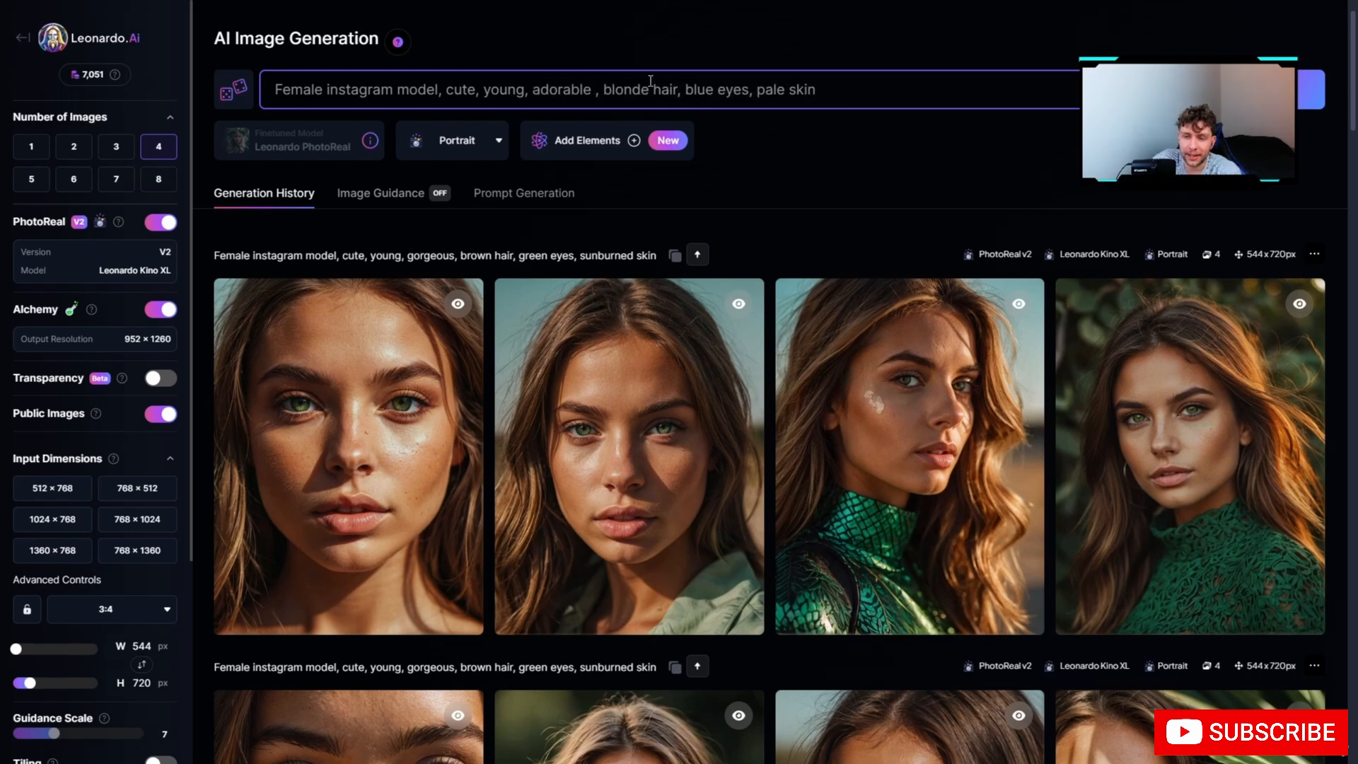
click(1312, 90)
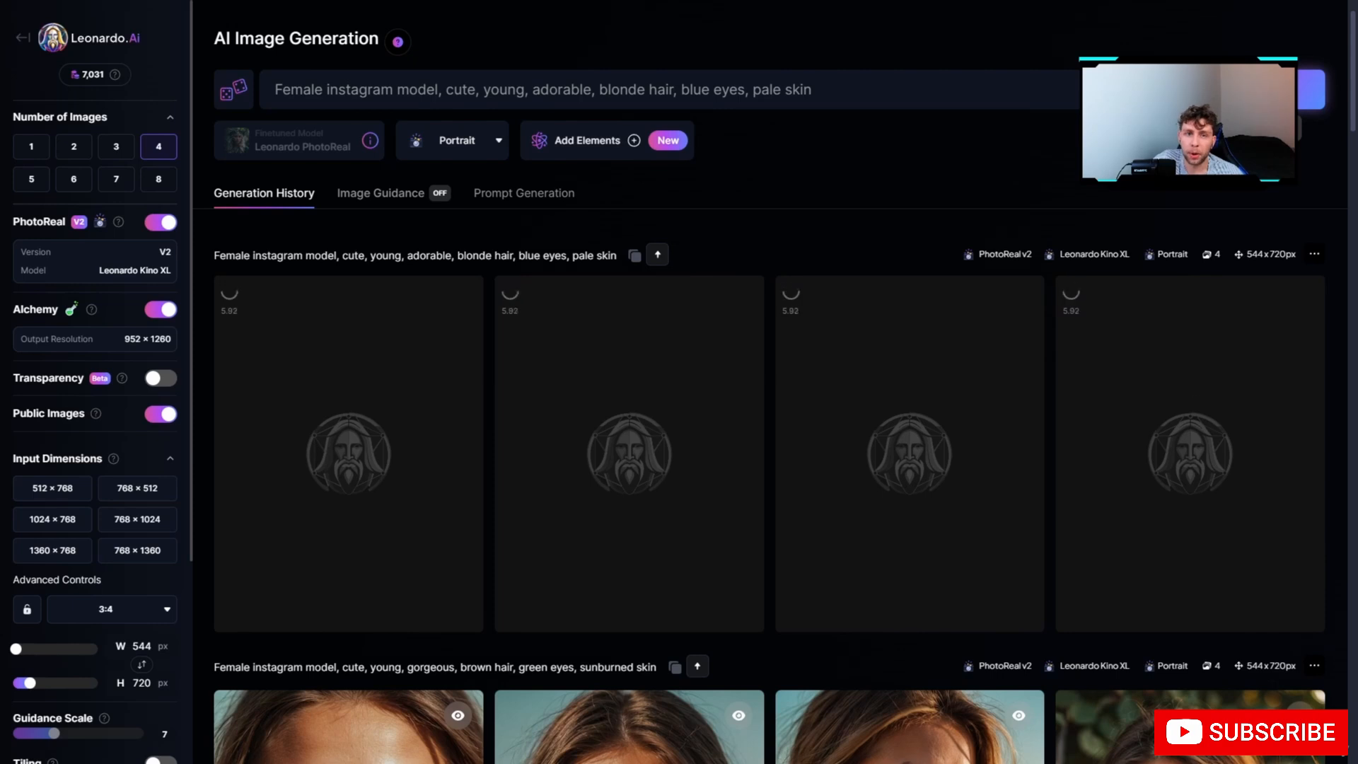
Generate another batch with the same blonde prompt and examine the car portrait in the earlier blonde batch at full size.
click(1311, 91)
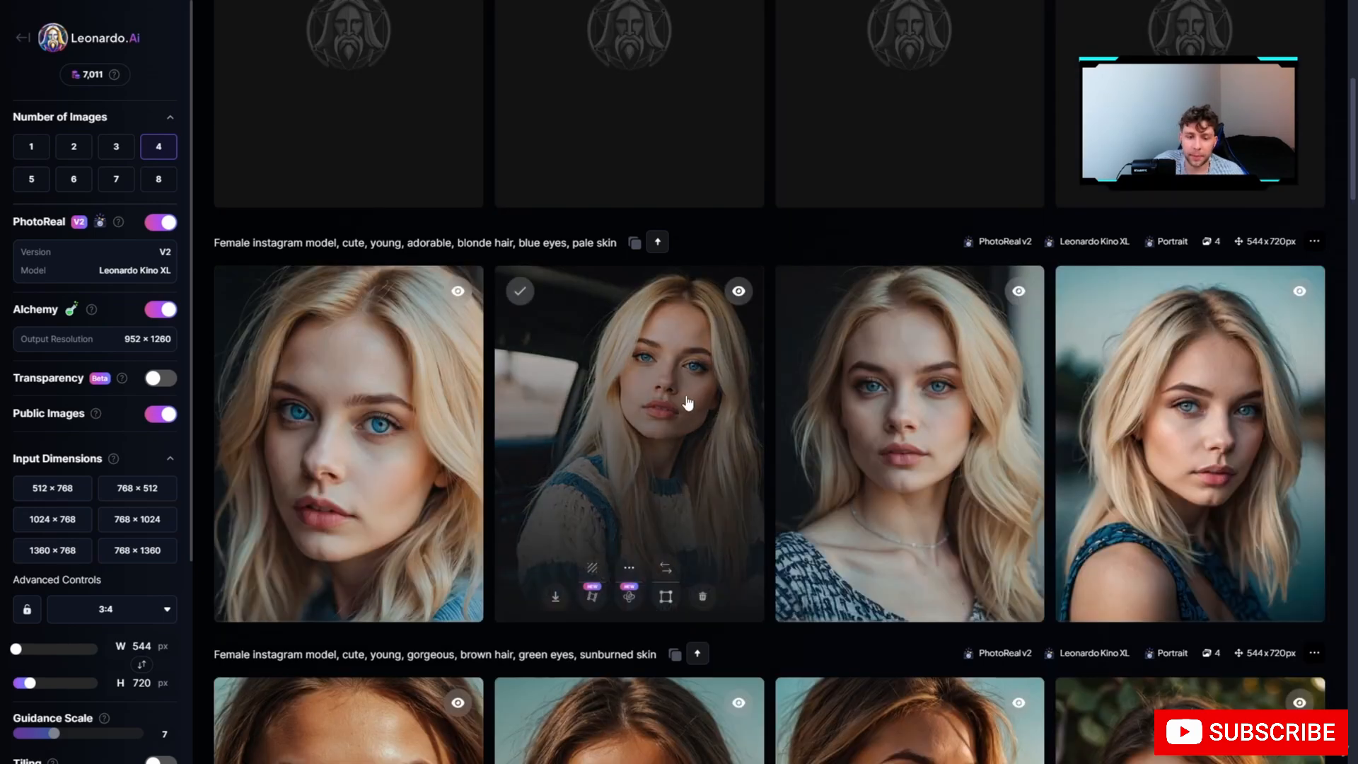
click(685, 400)
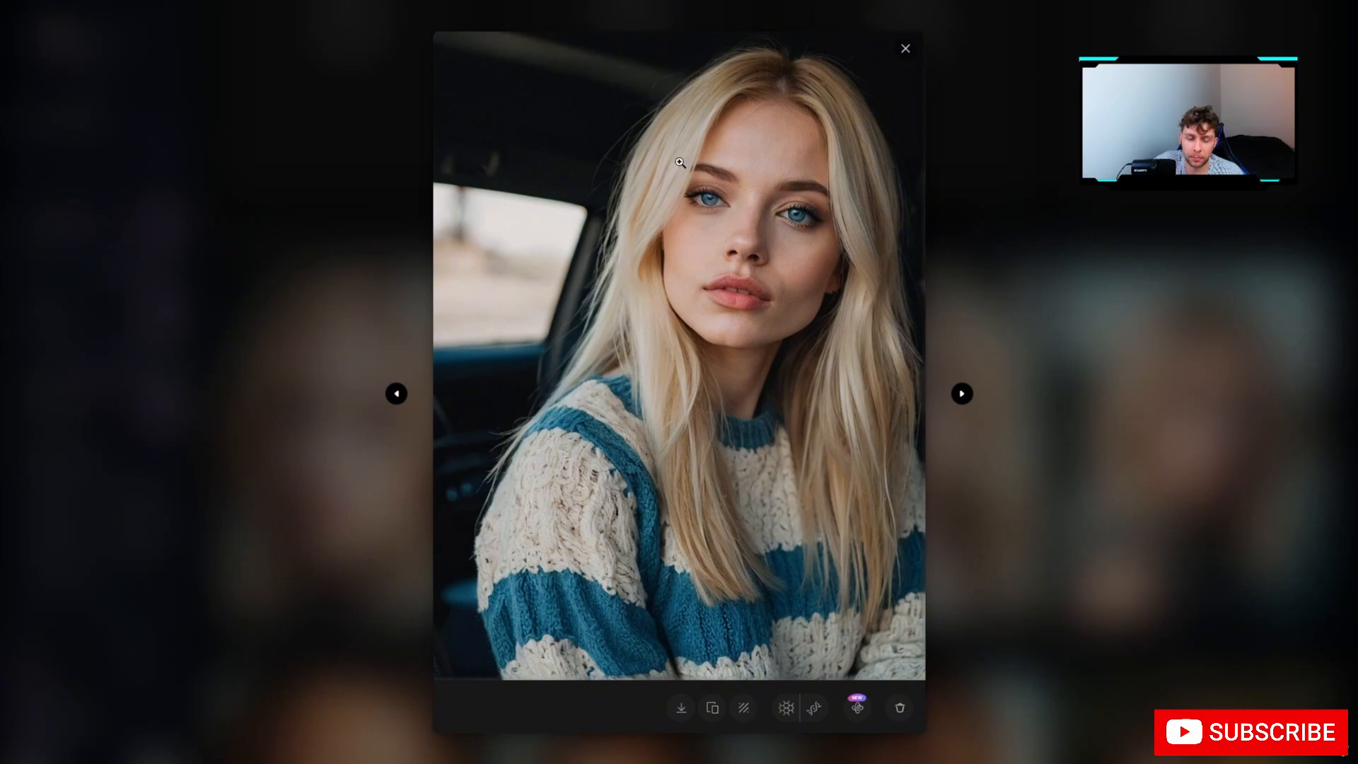
click(735, 260)
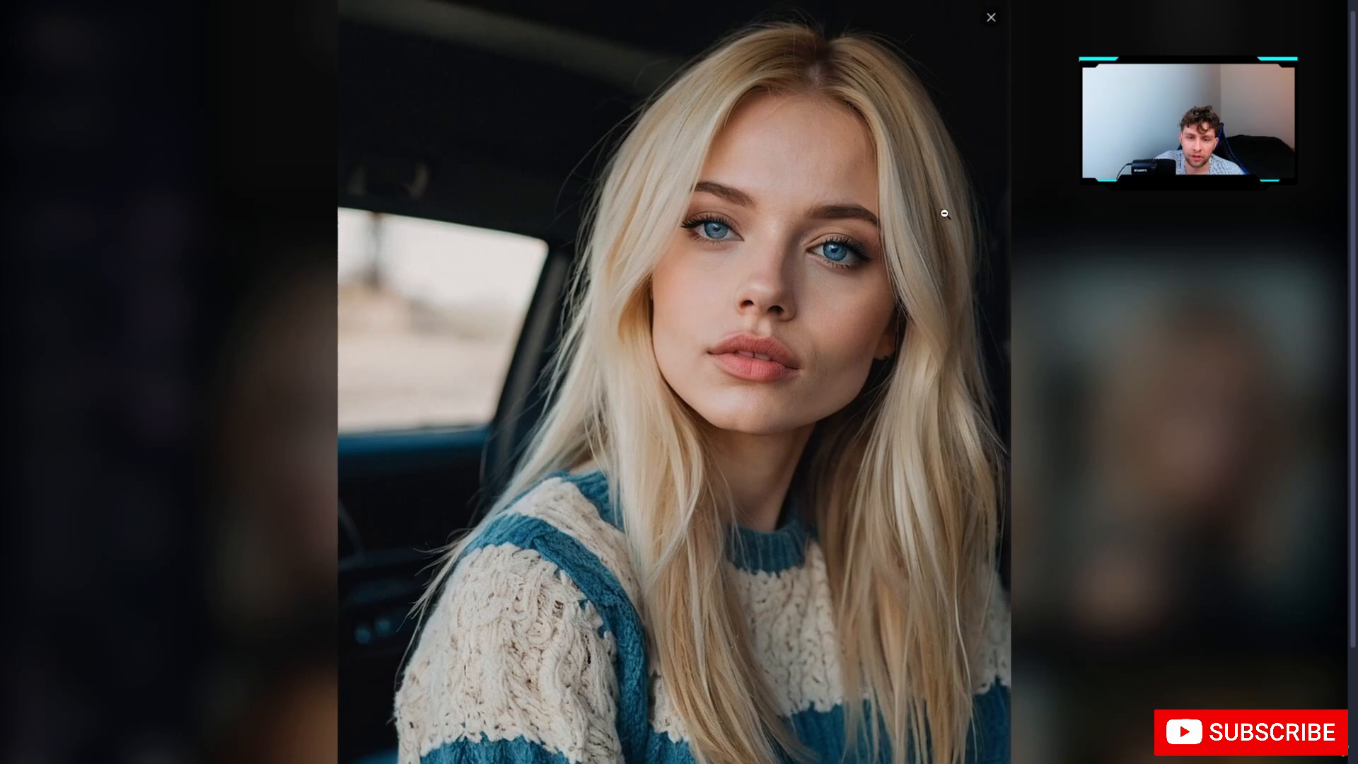
click(873, 159)
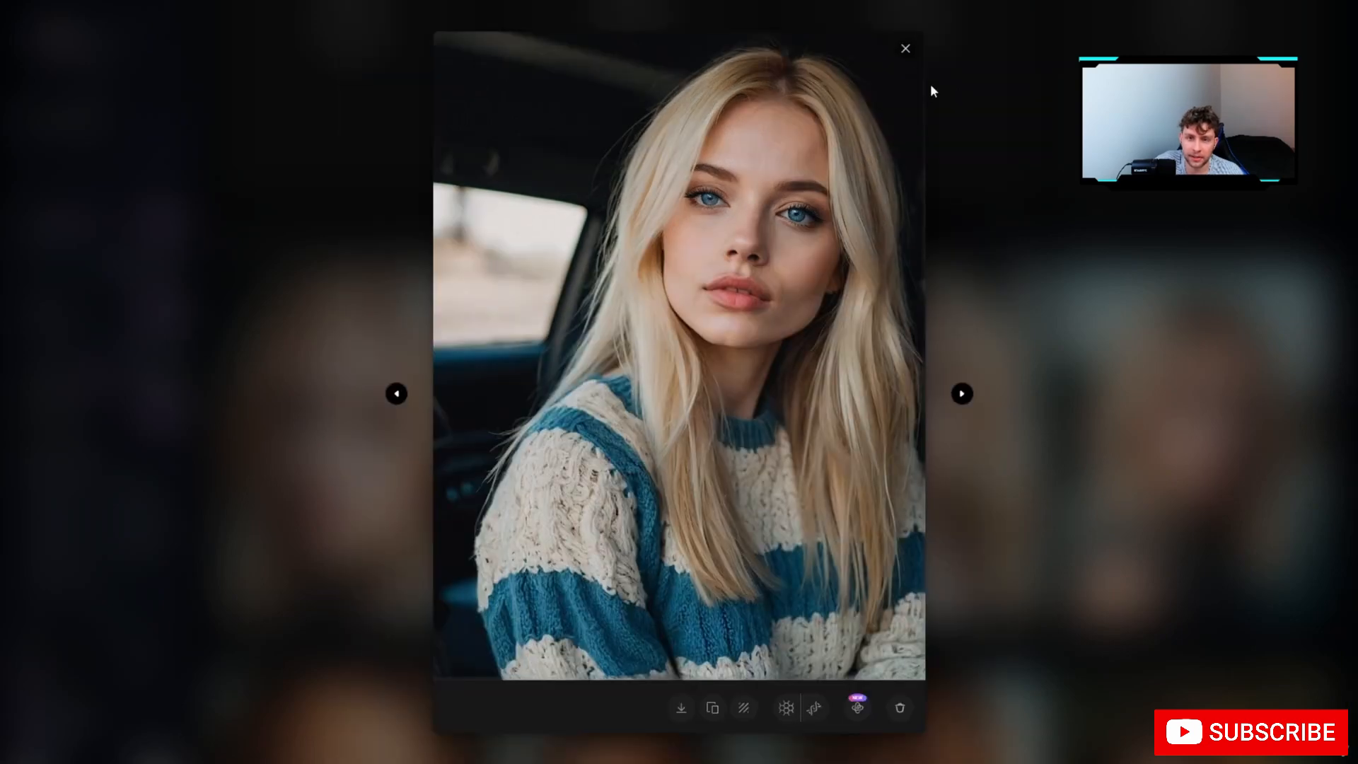
click(905, 49)
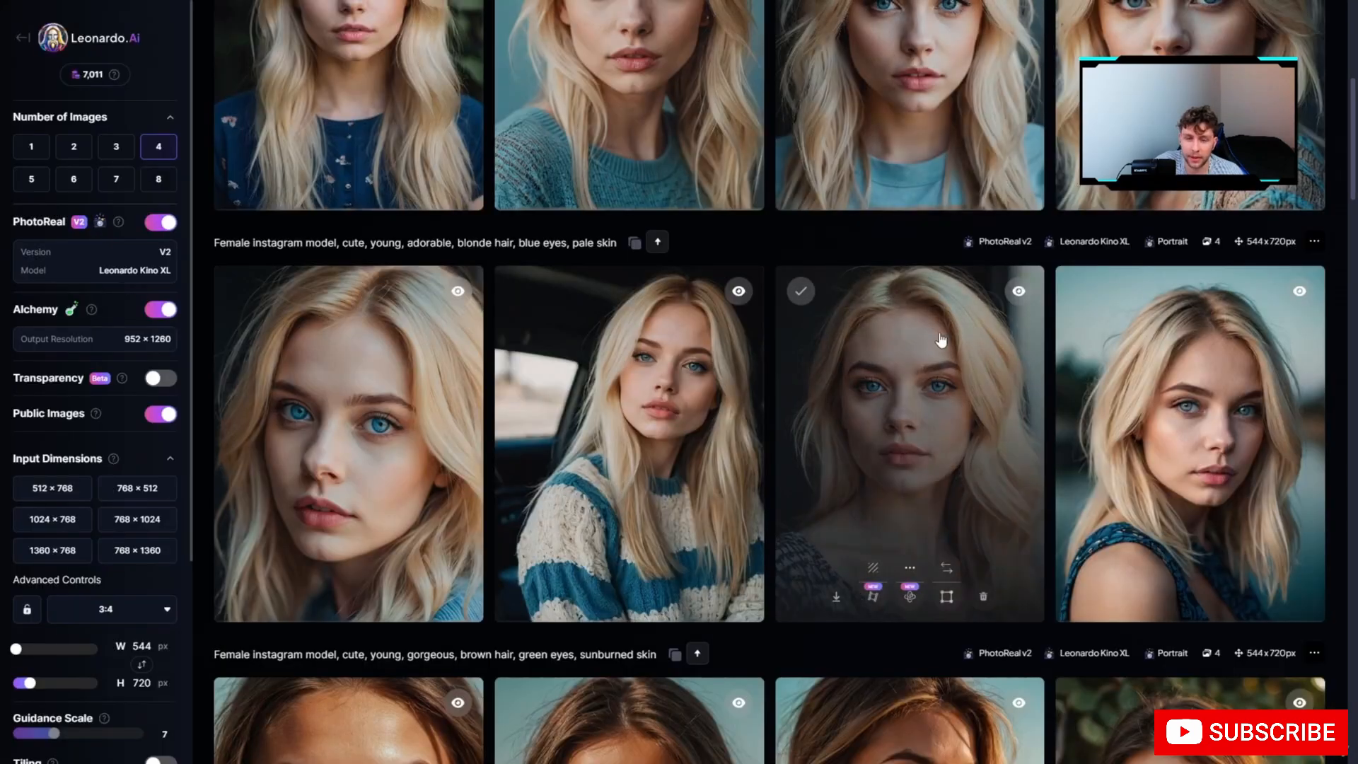
Examine enlarged views of the third and fourth portraits in the earlier blonde batch.
click(940, 328)
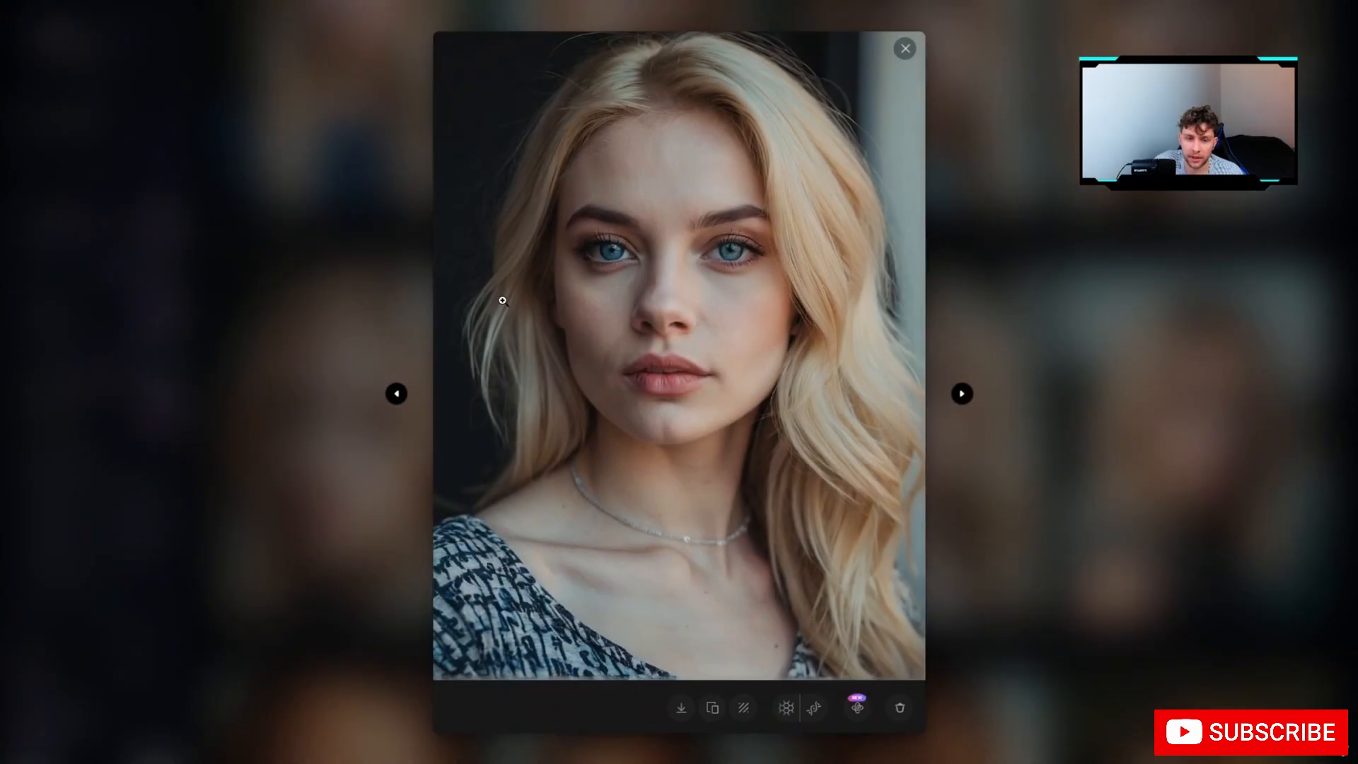
click(905, 48)
click(1136, 339)
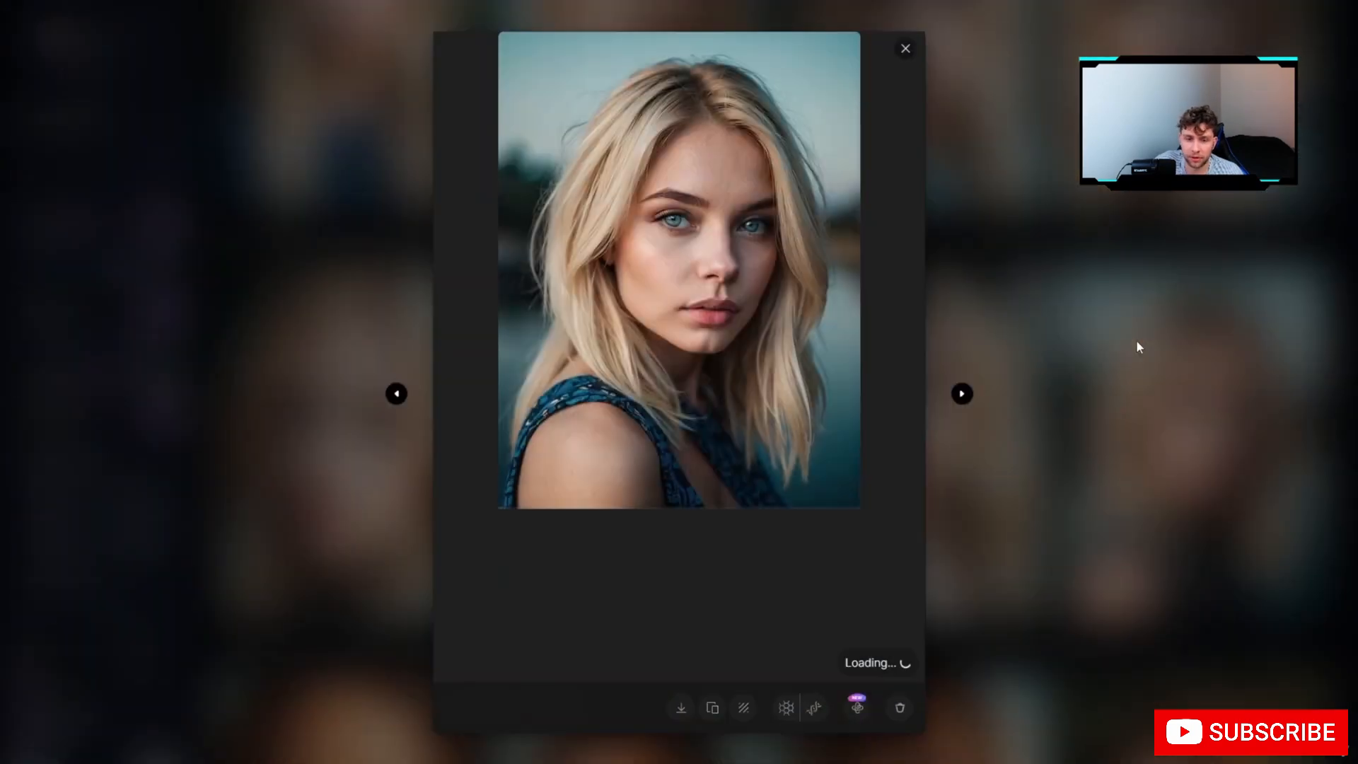
click(905, 49)
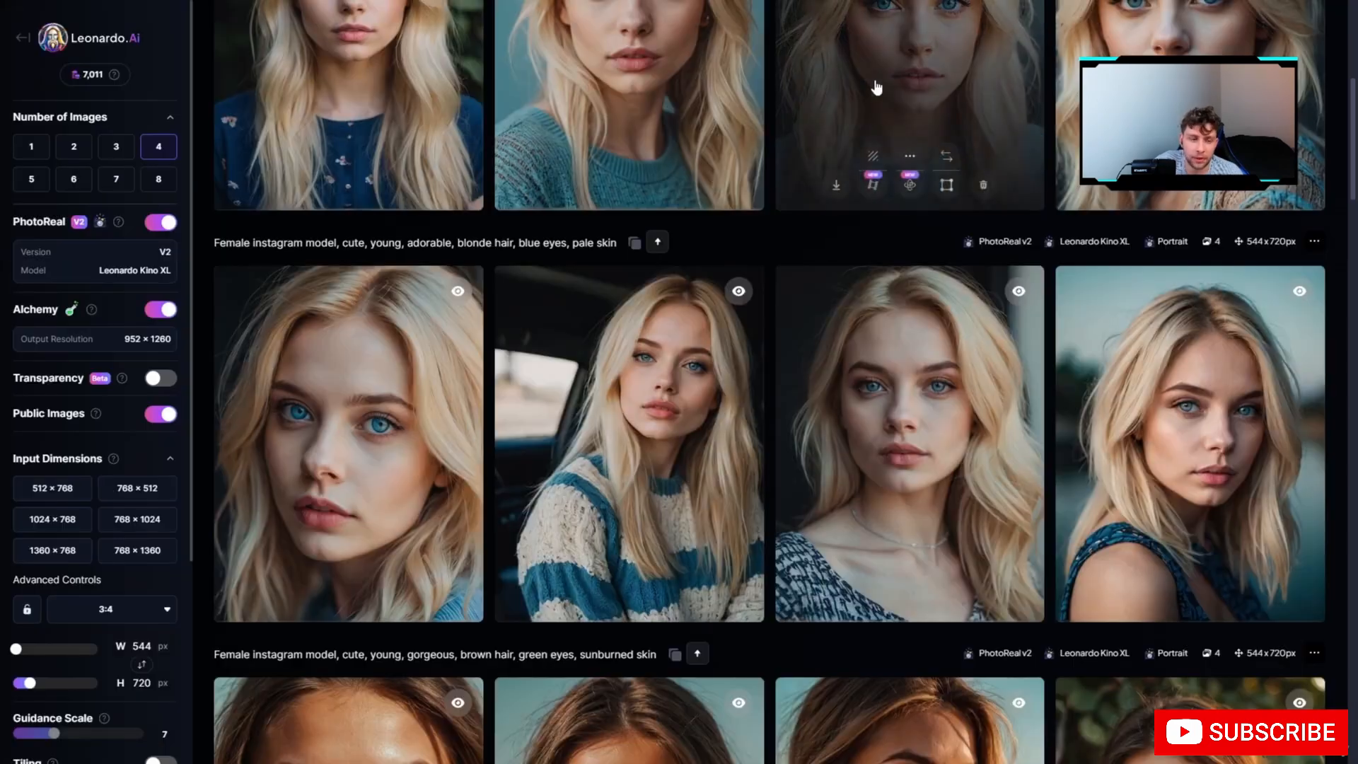
Compare the faces across the two blonde batches and examine an enlarged view of the second portrait in the newest batch.
scroll(972, 260, up, 5)
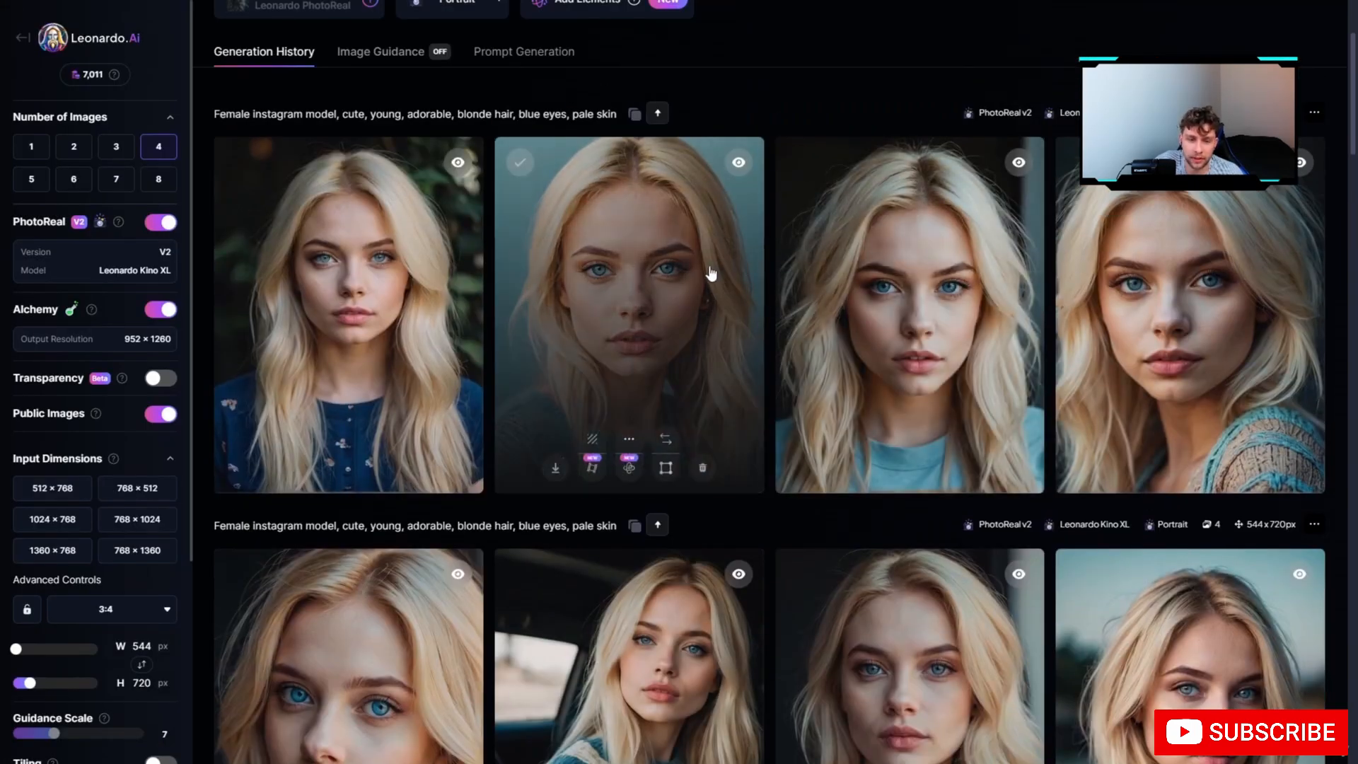
scroll(710, 273, down, 2)
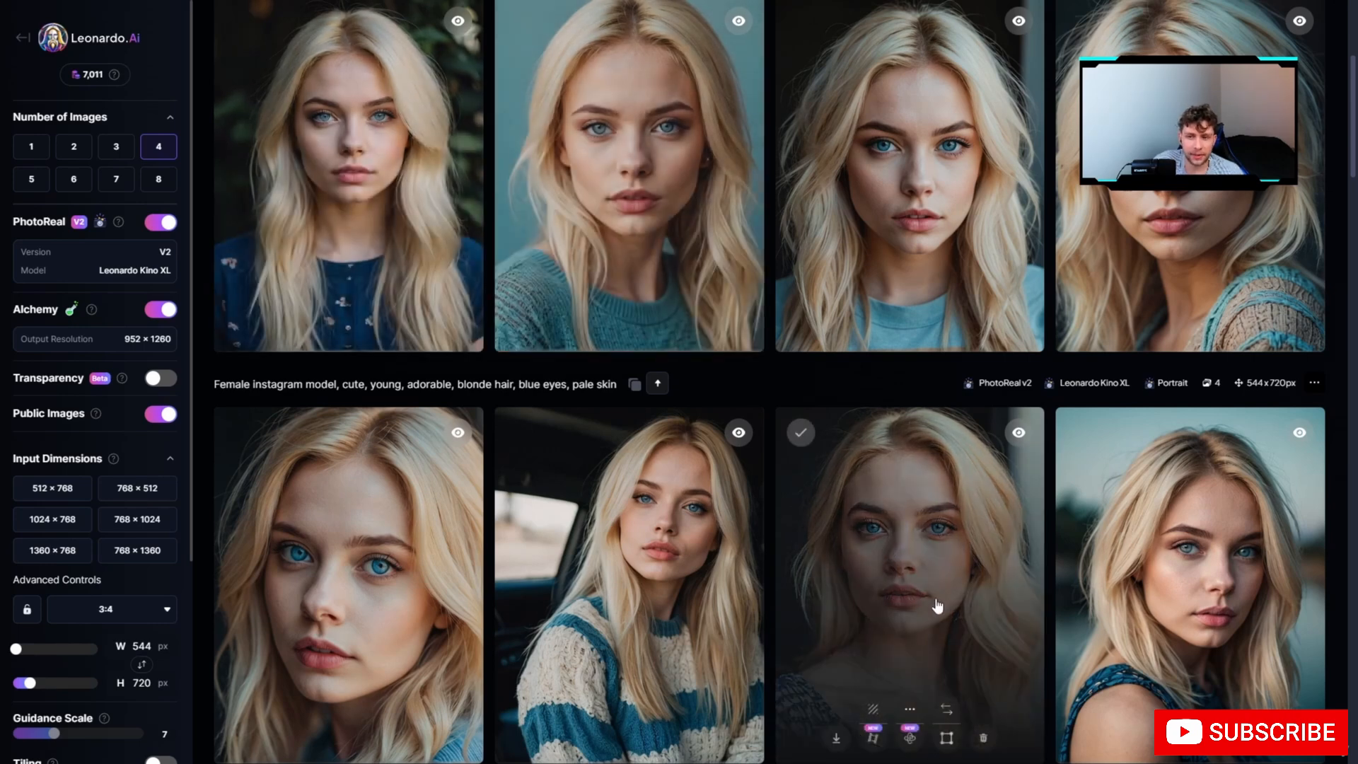
scroll(954, 574, up, 4)
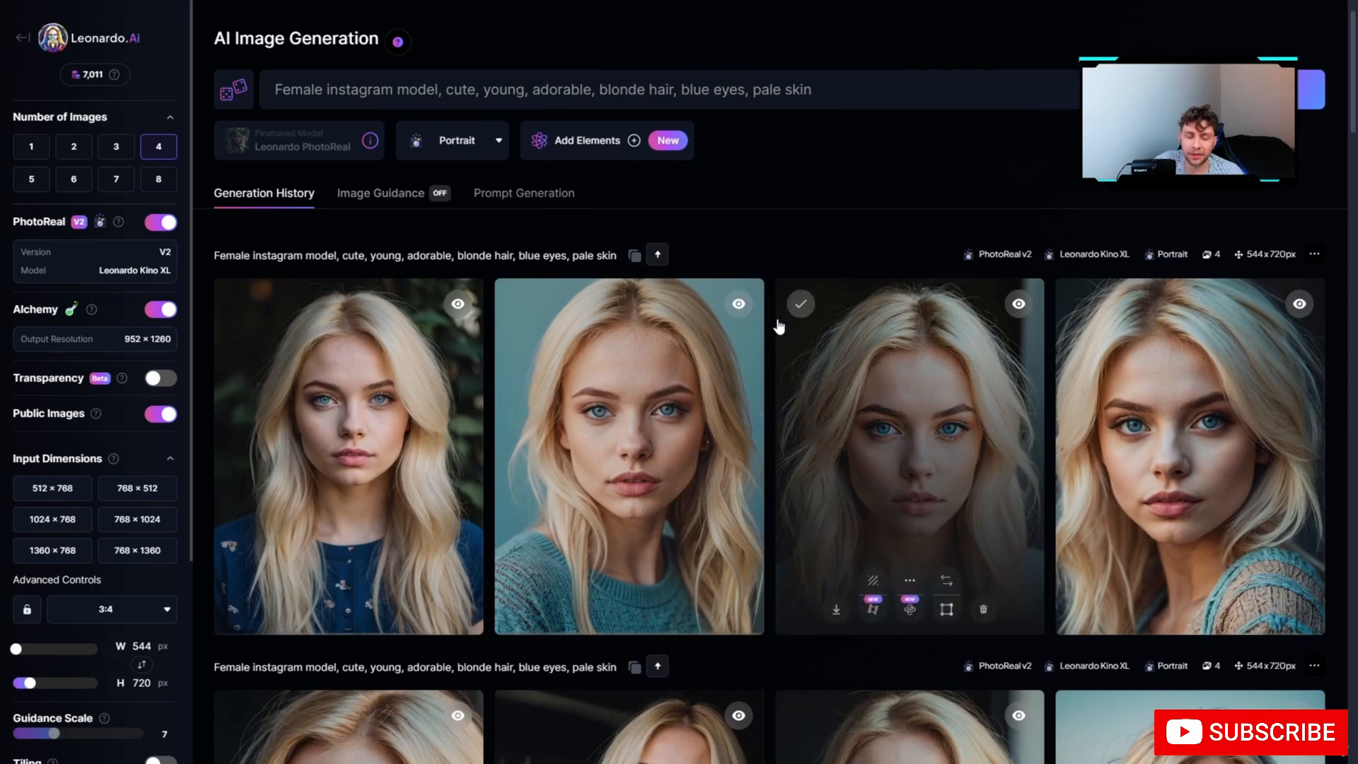
scroll(778, 326, down, 2)
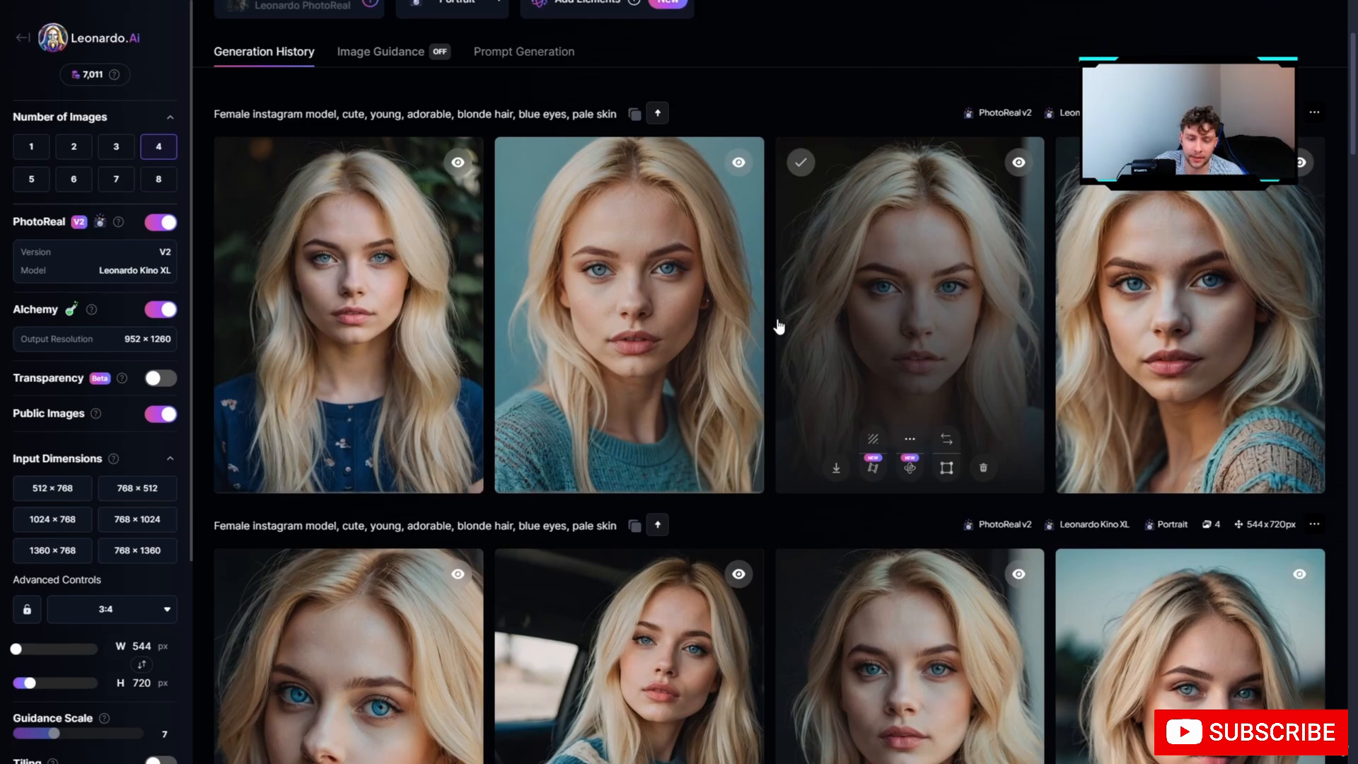
scroll(779, 326, down, 2)
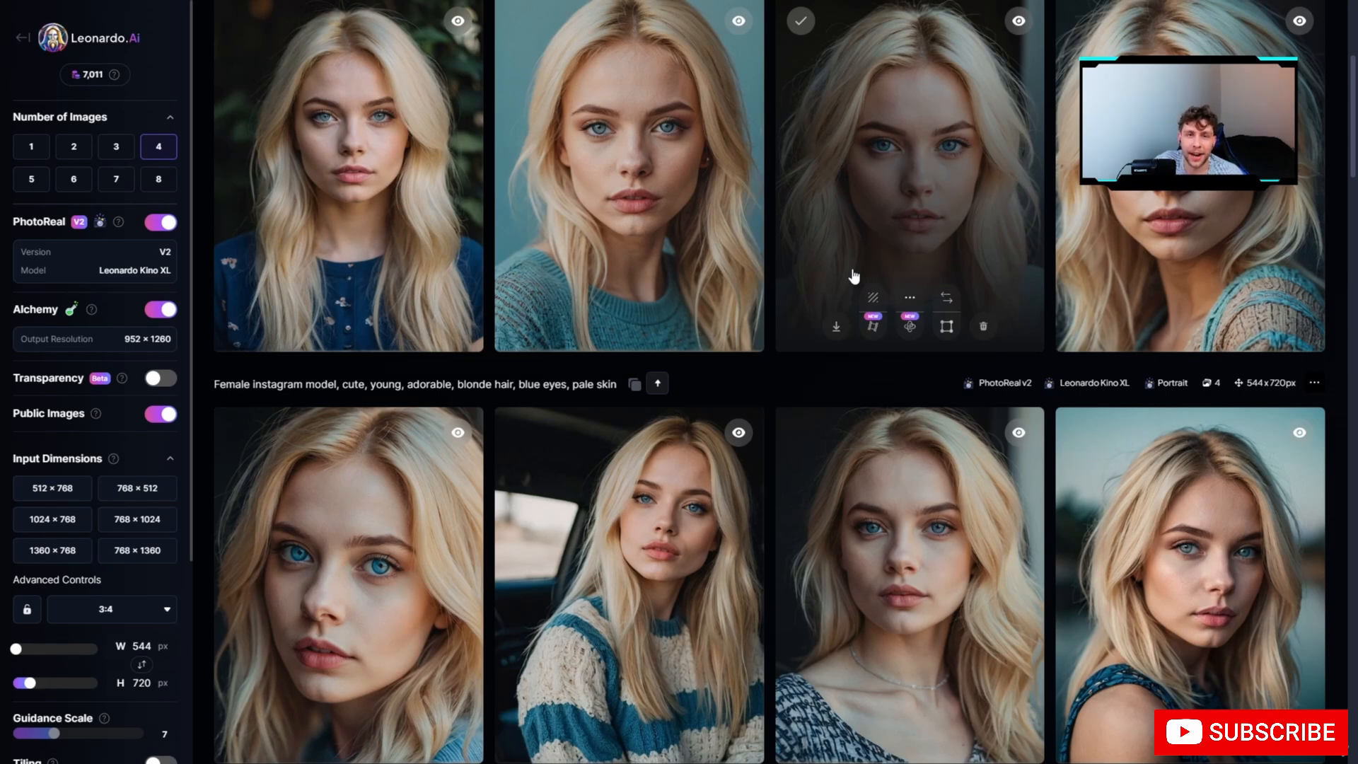
scroll(1096, 187, up, 4)
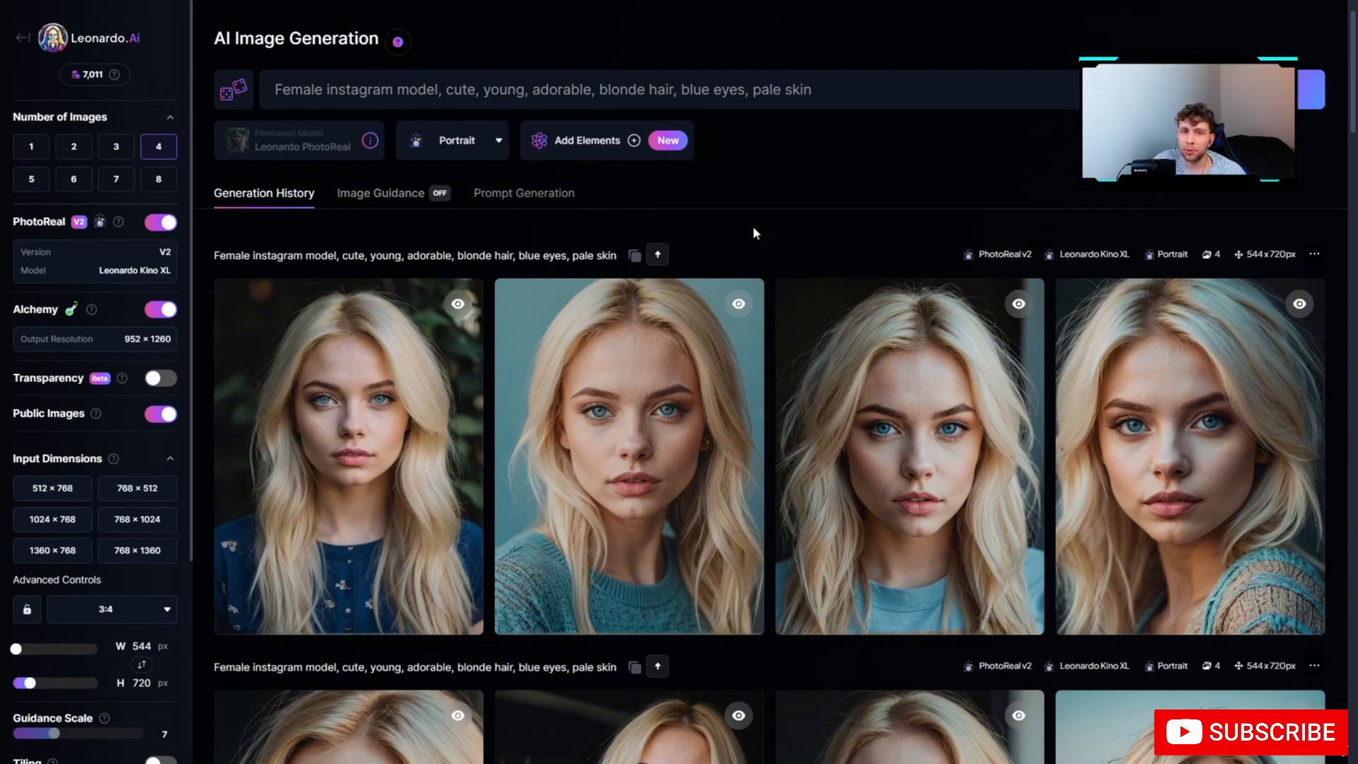
click(666, 376)
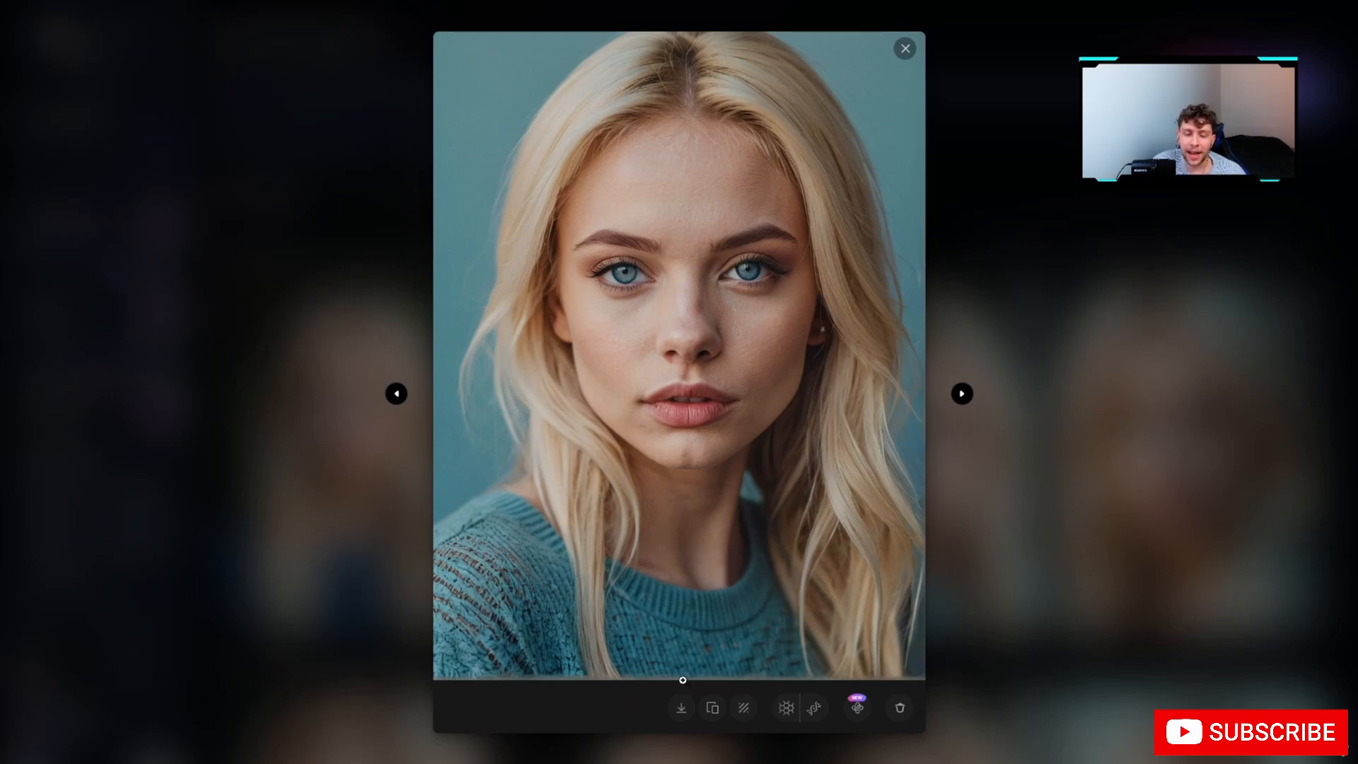
click(939, 99)
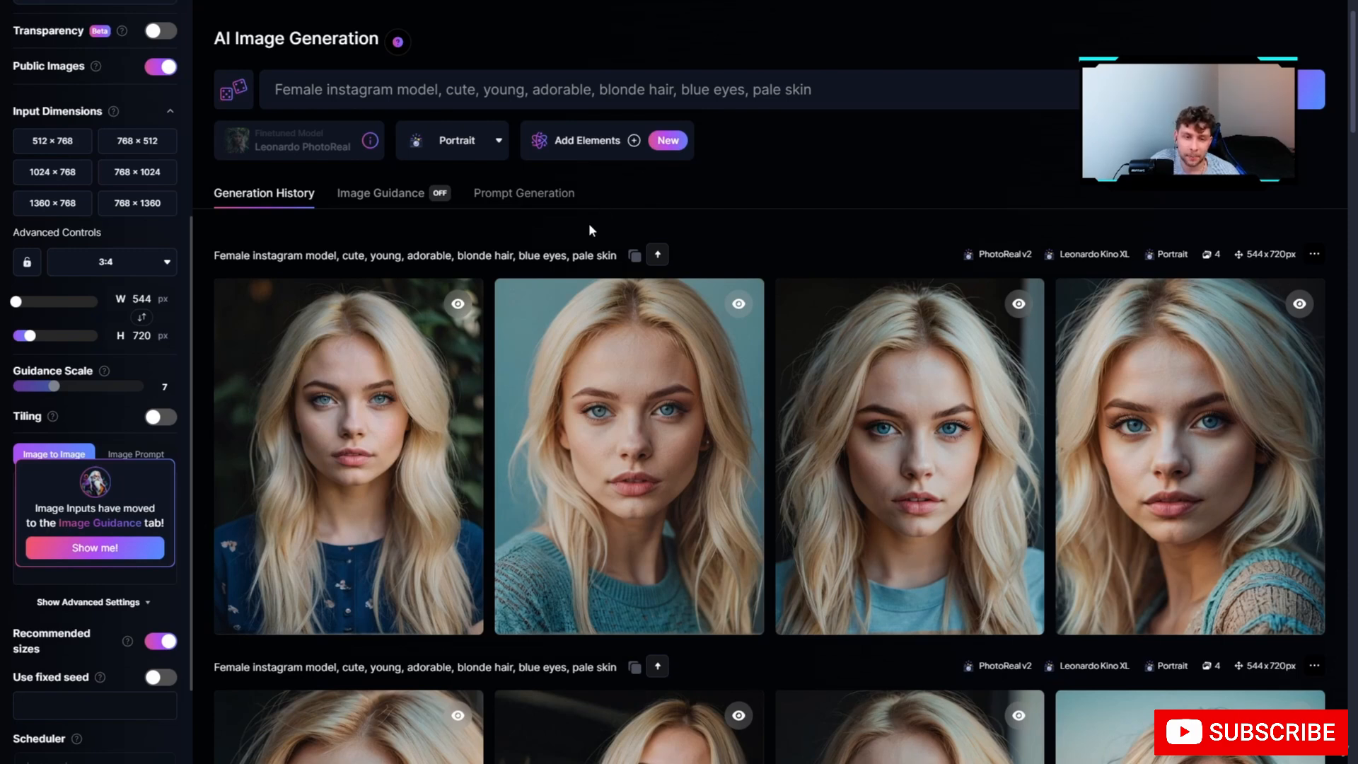
Copy the newest blonde batch's seed and enter it, 459400704, as the fixed seed value.
mouse_move(1300, 258)
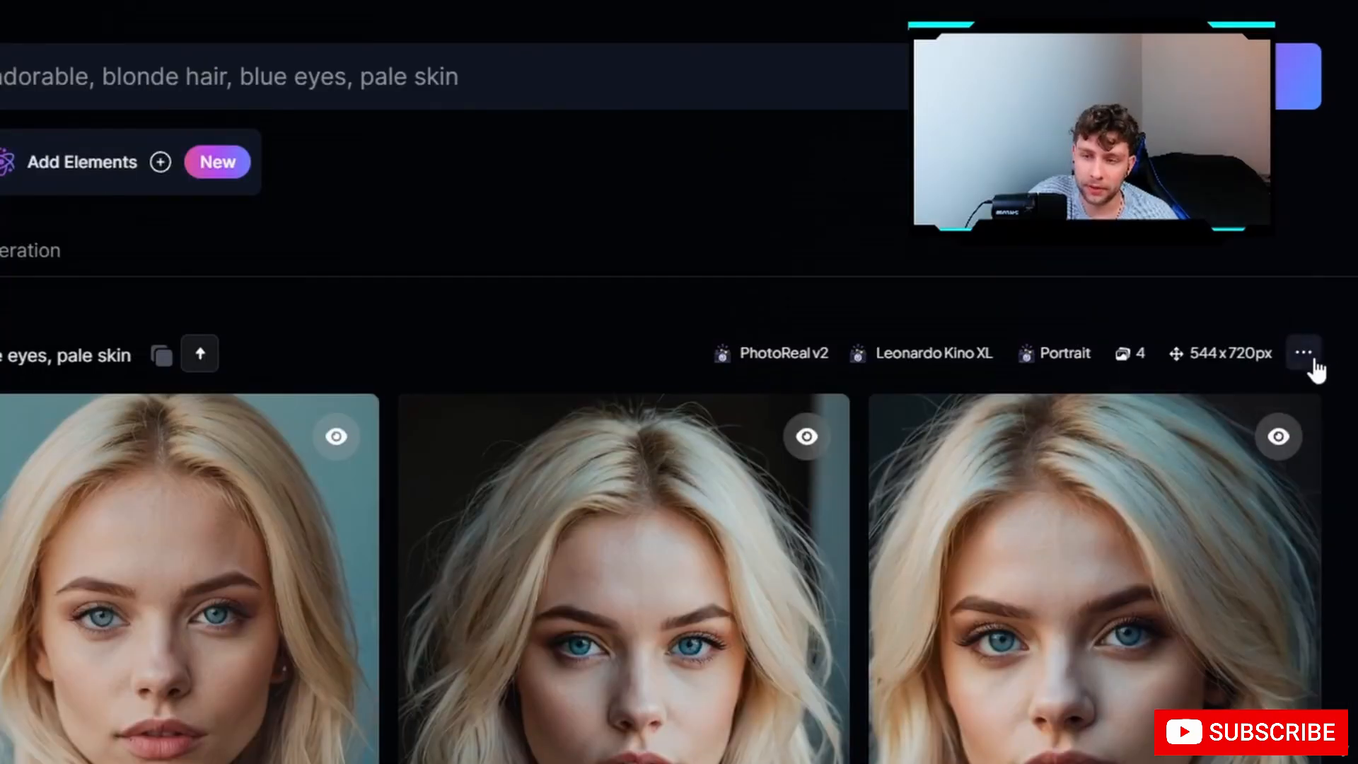
click(1312, 361)
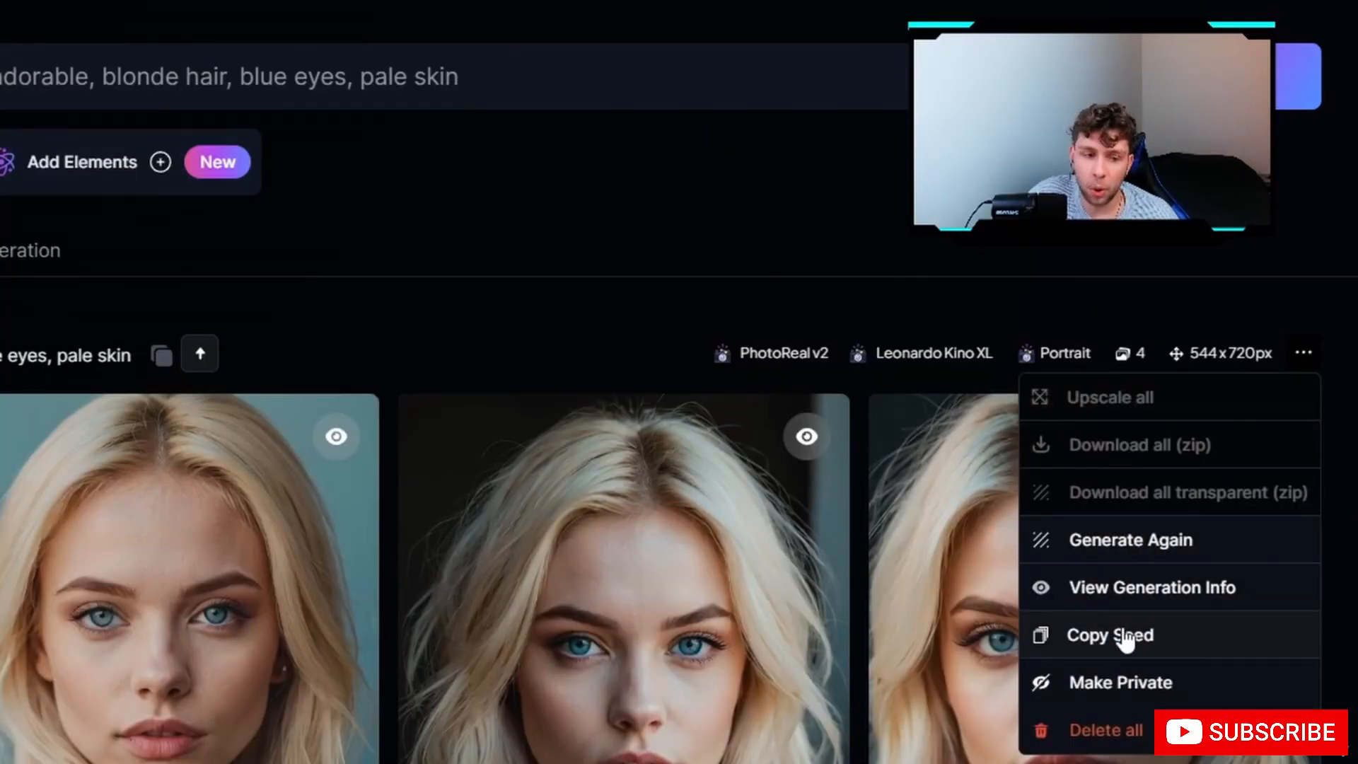
click(1126, 636)
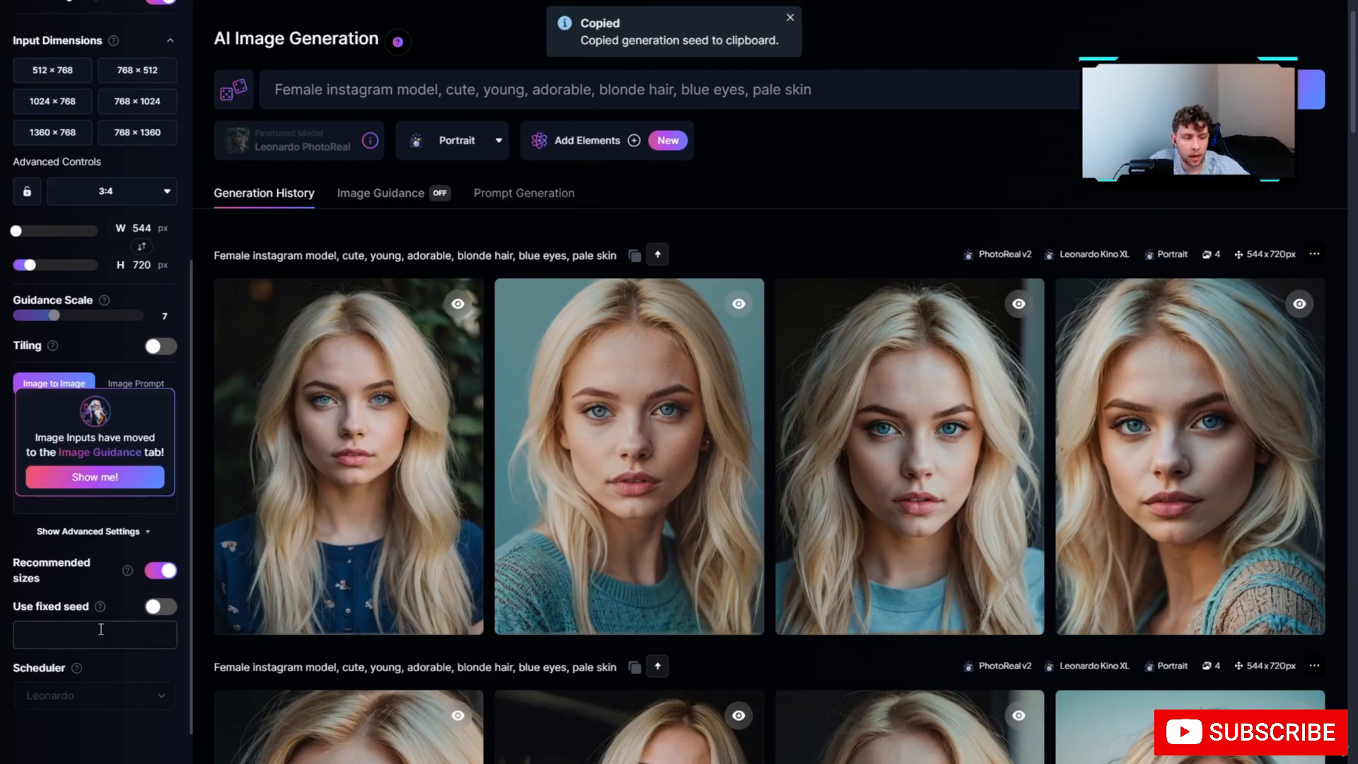
click(101, 629)
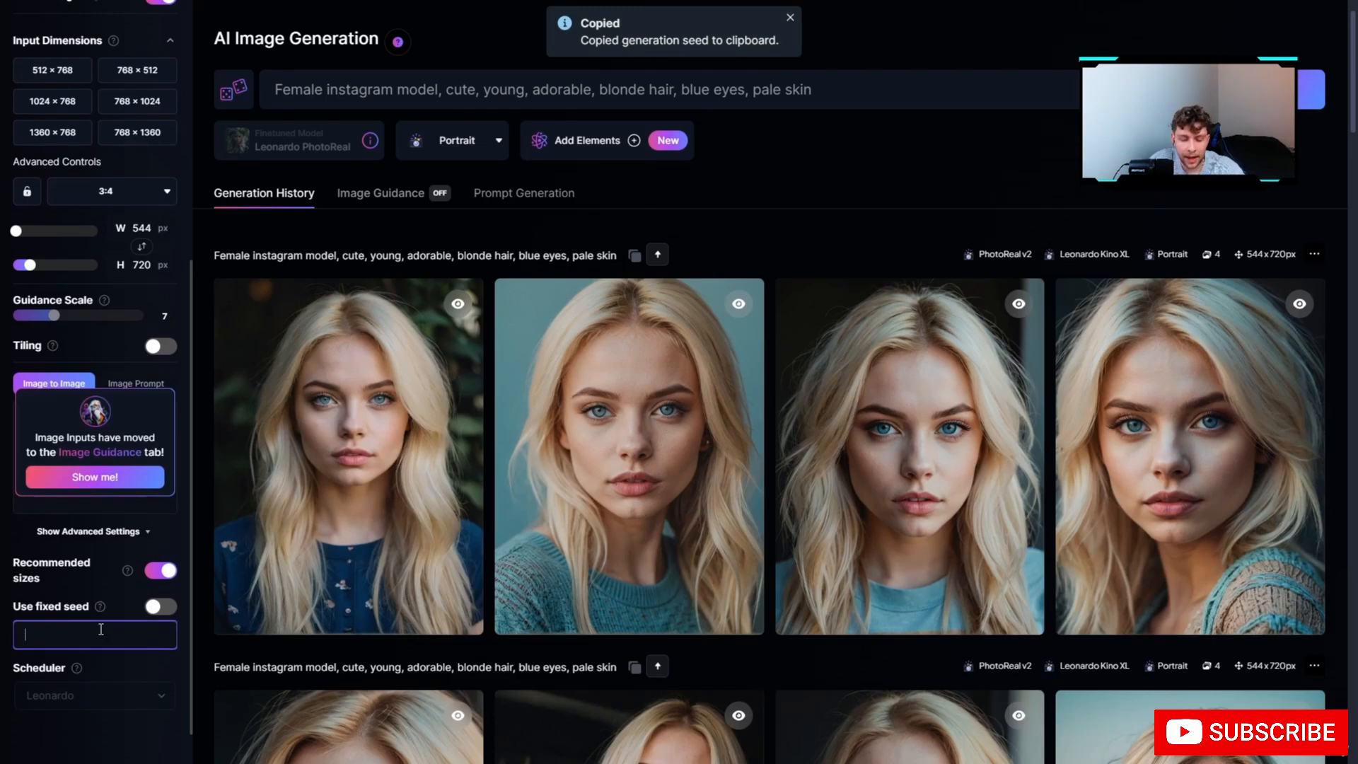
key(ctrl+v)
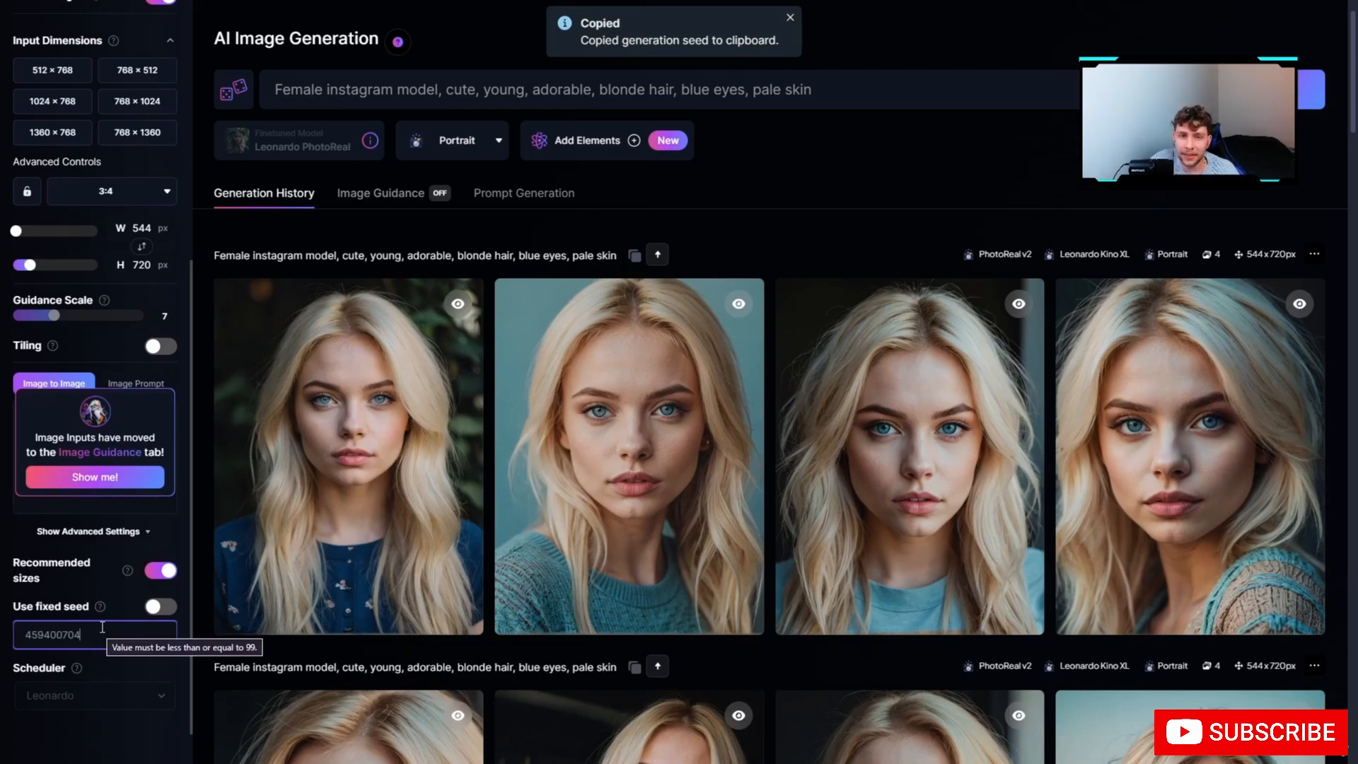
click(606, 200)
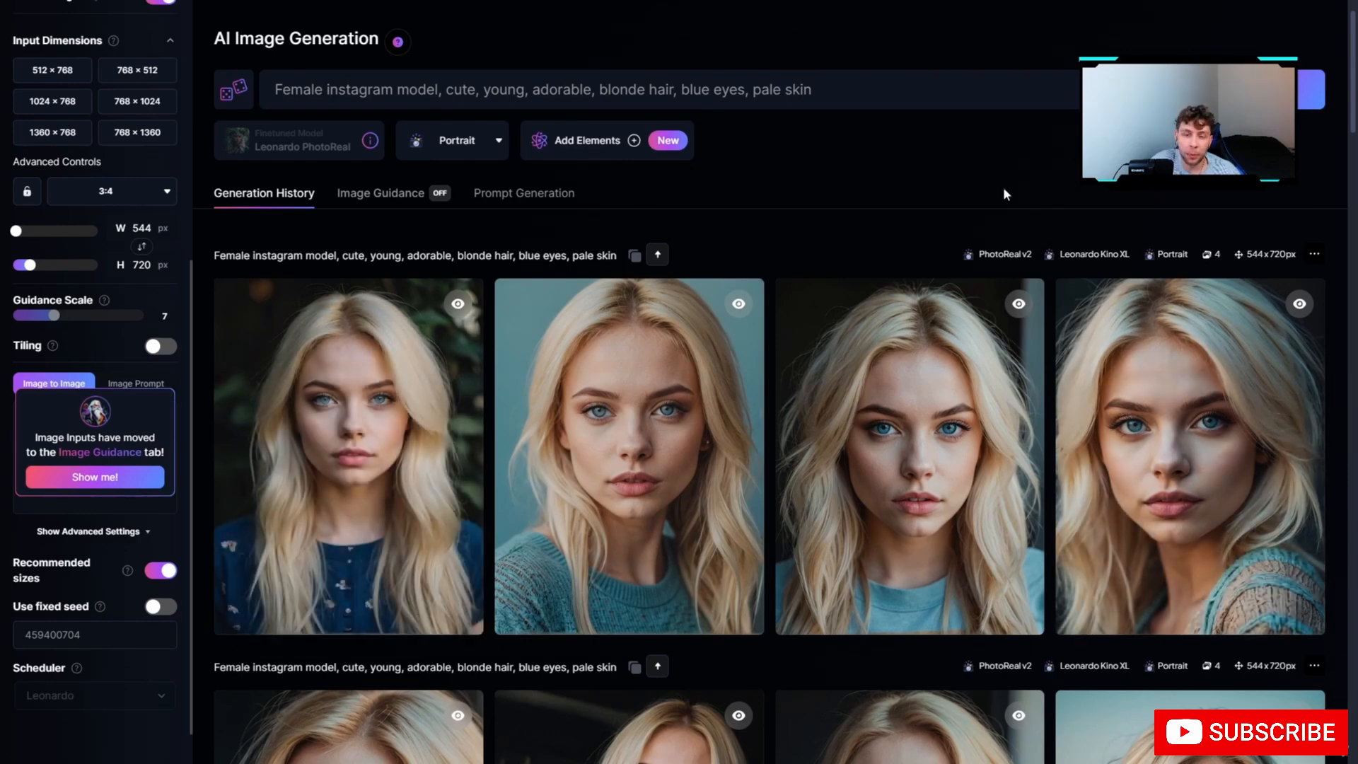
Copy the earlier blonde batch's seed and replace the fixed seed value with it, 295361280.
scroll(1150, 437, down, 3)
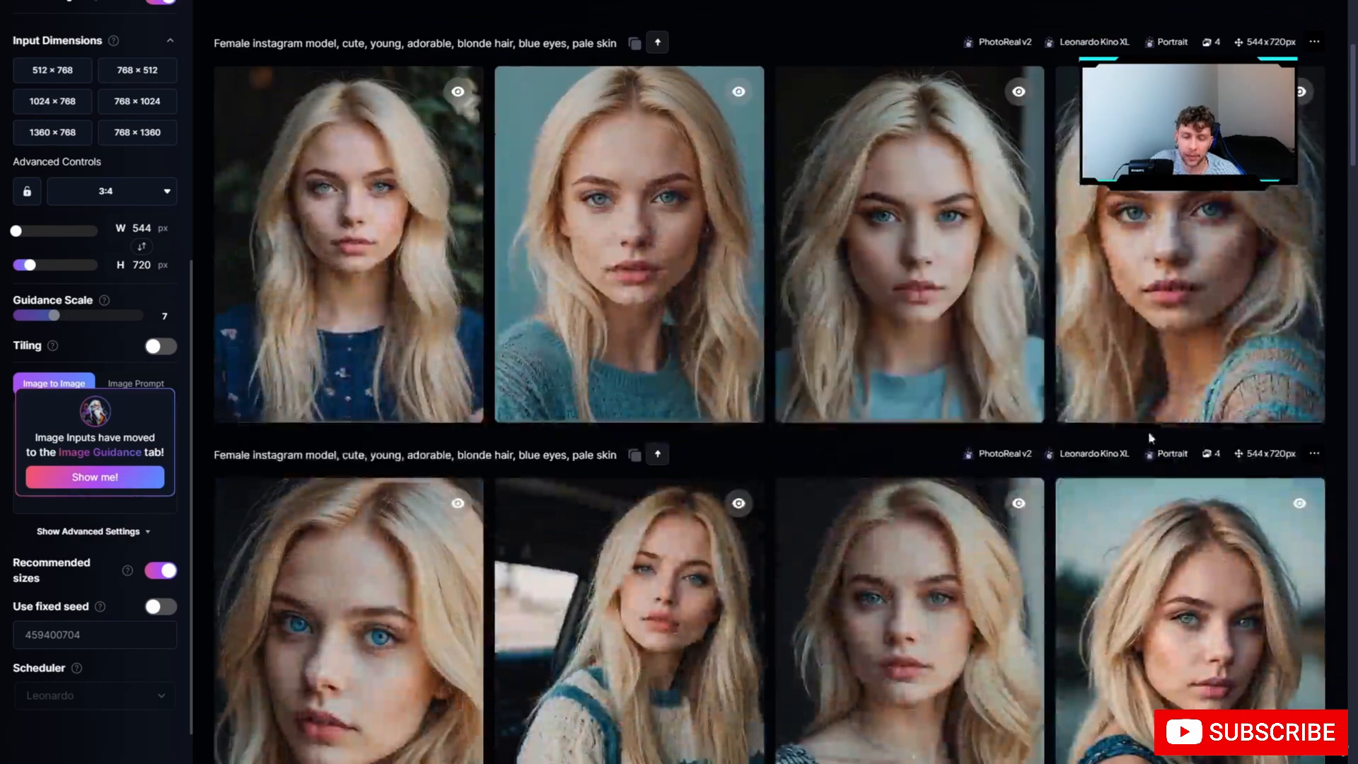
scroll(836, 459, up, 3)
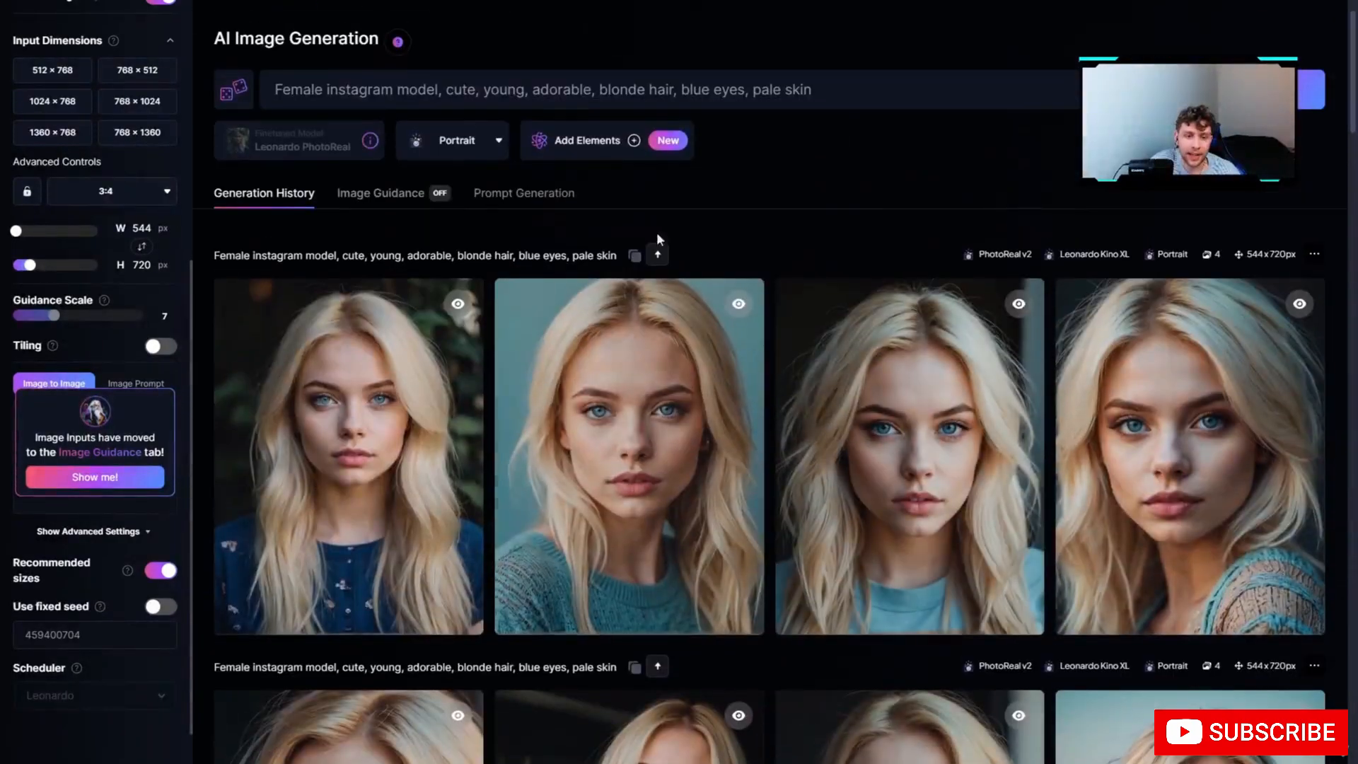
scroll(1117, 493, down, 2)
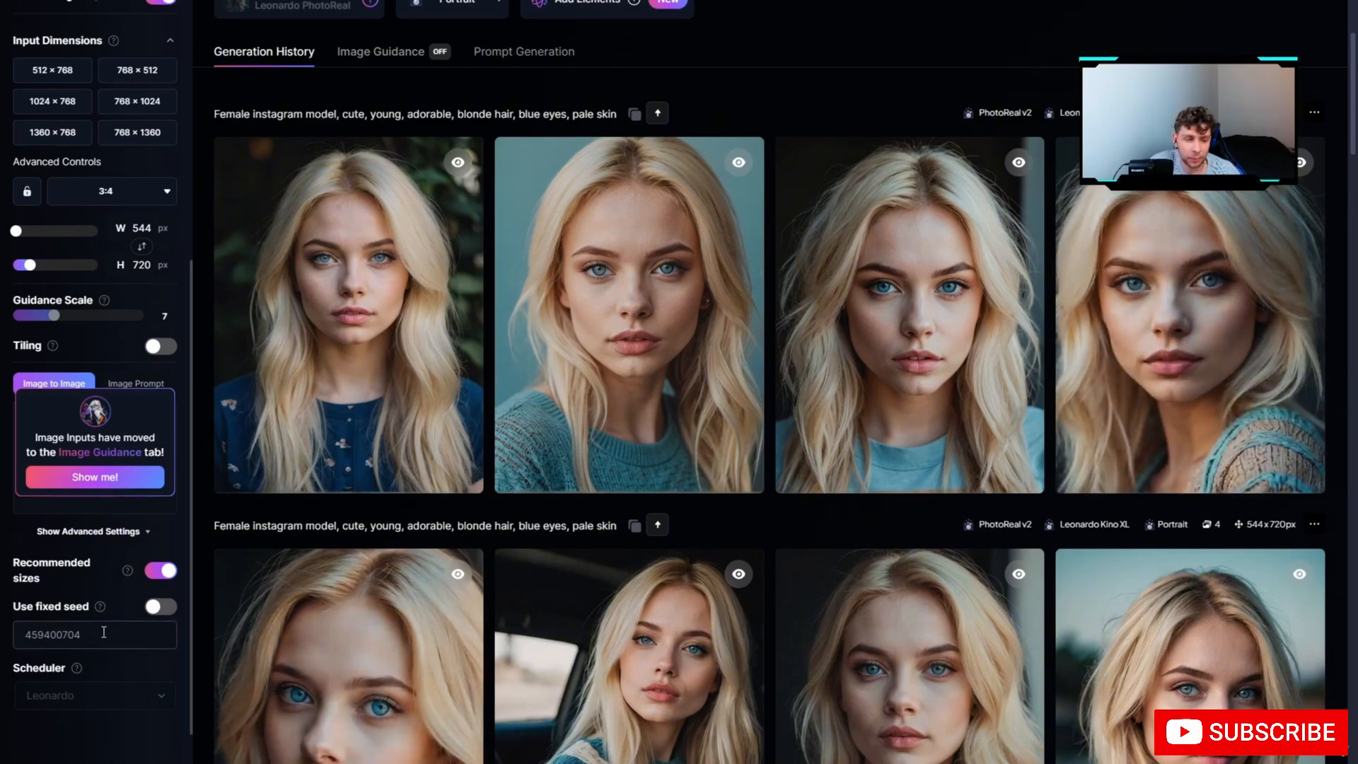
scroll(919, 424, down, 1)
click(1314, 453)
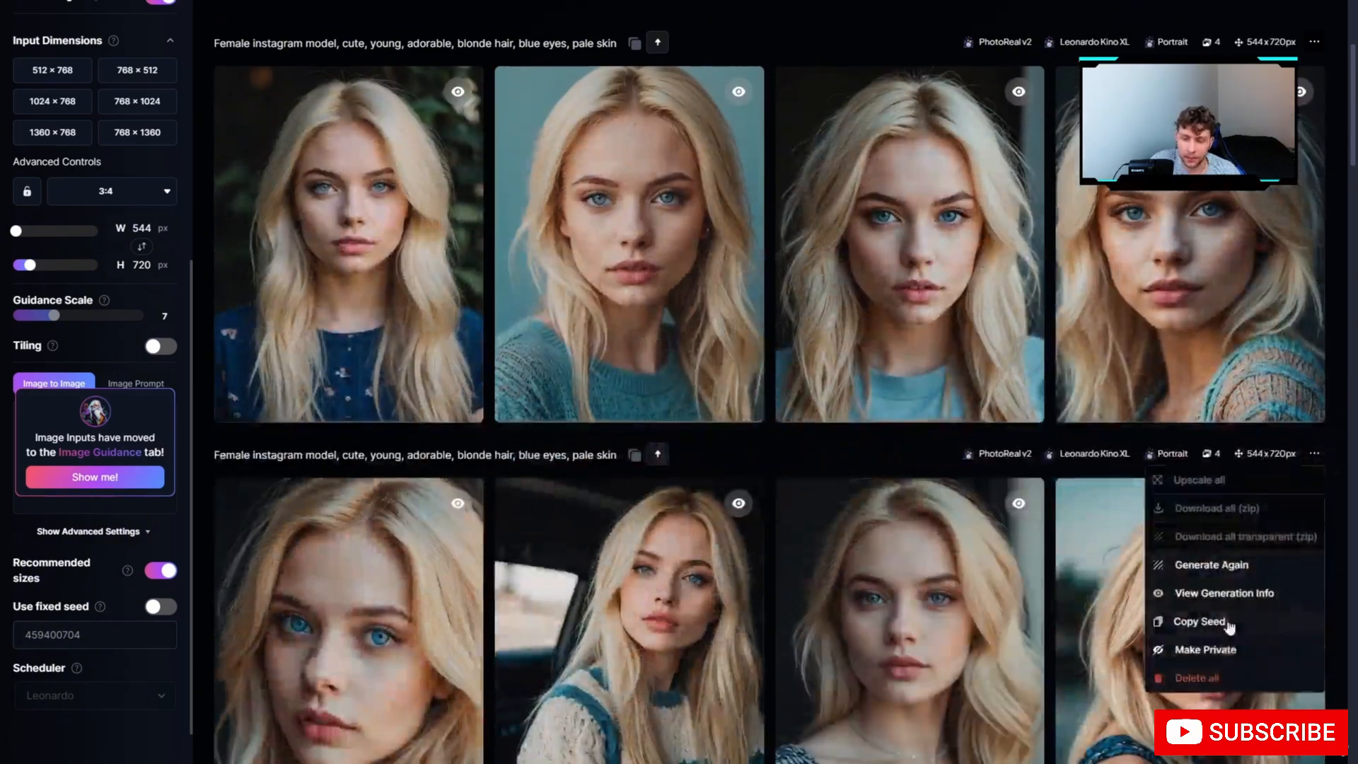
click(1229, 625)
double_click(117, 630)
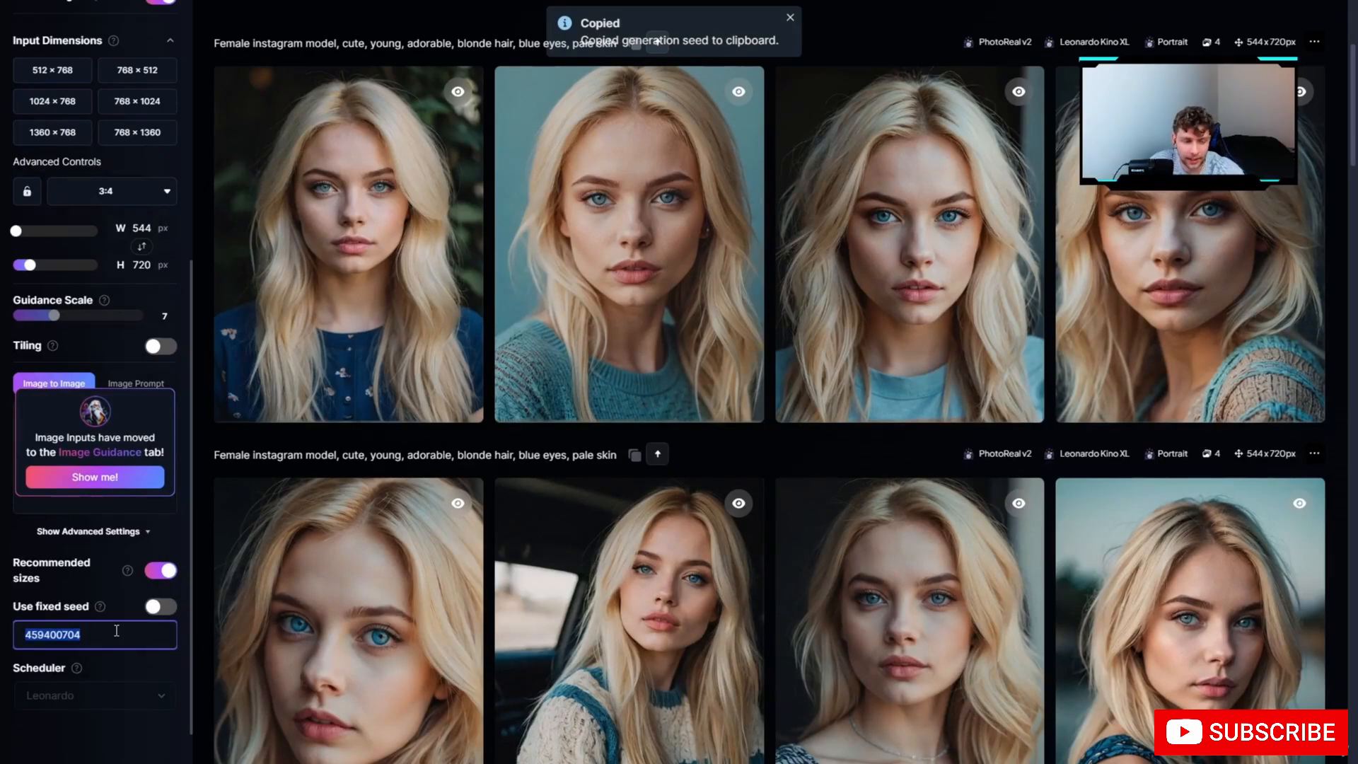
key(ctrl+v)
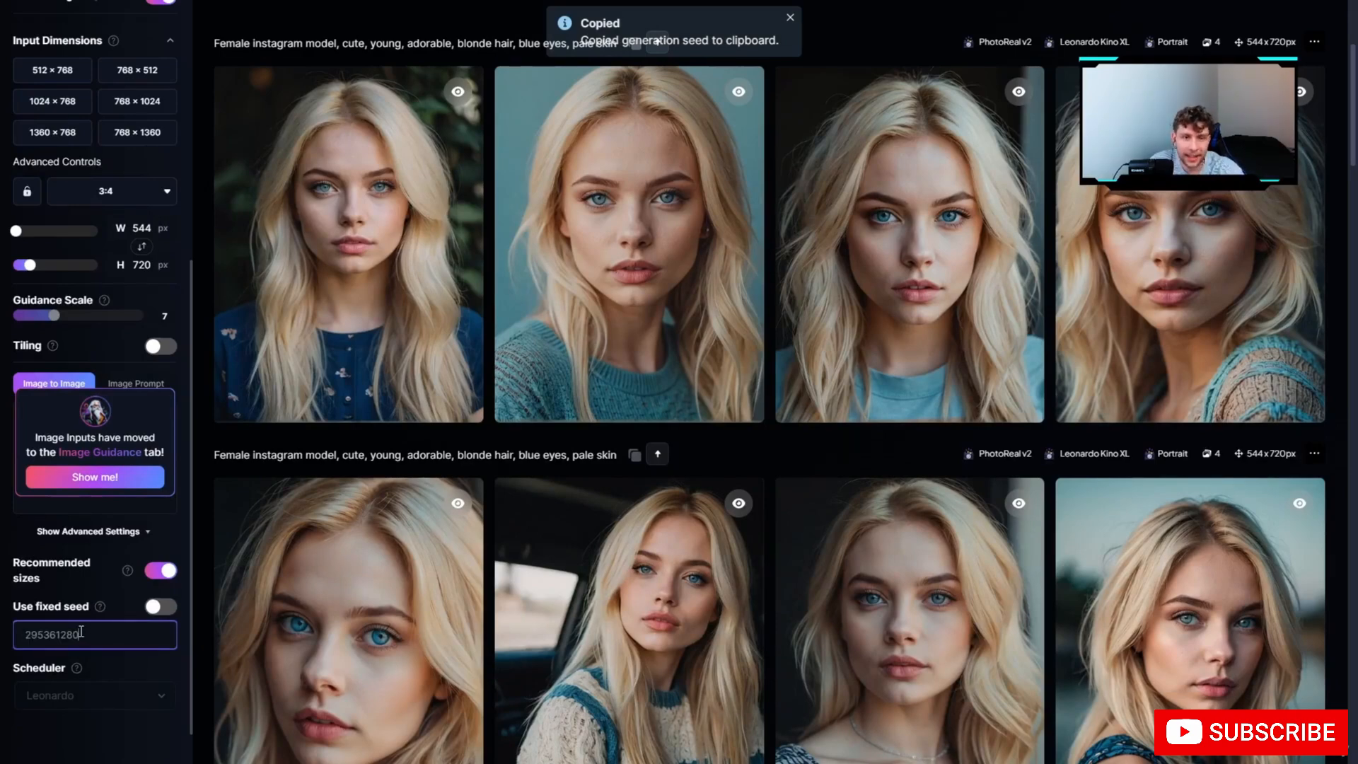
scroll(468, 275, up, 3)
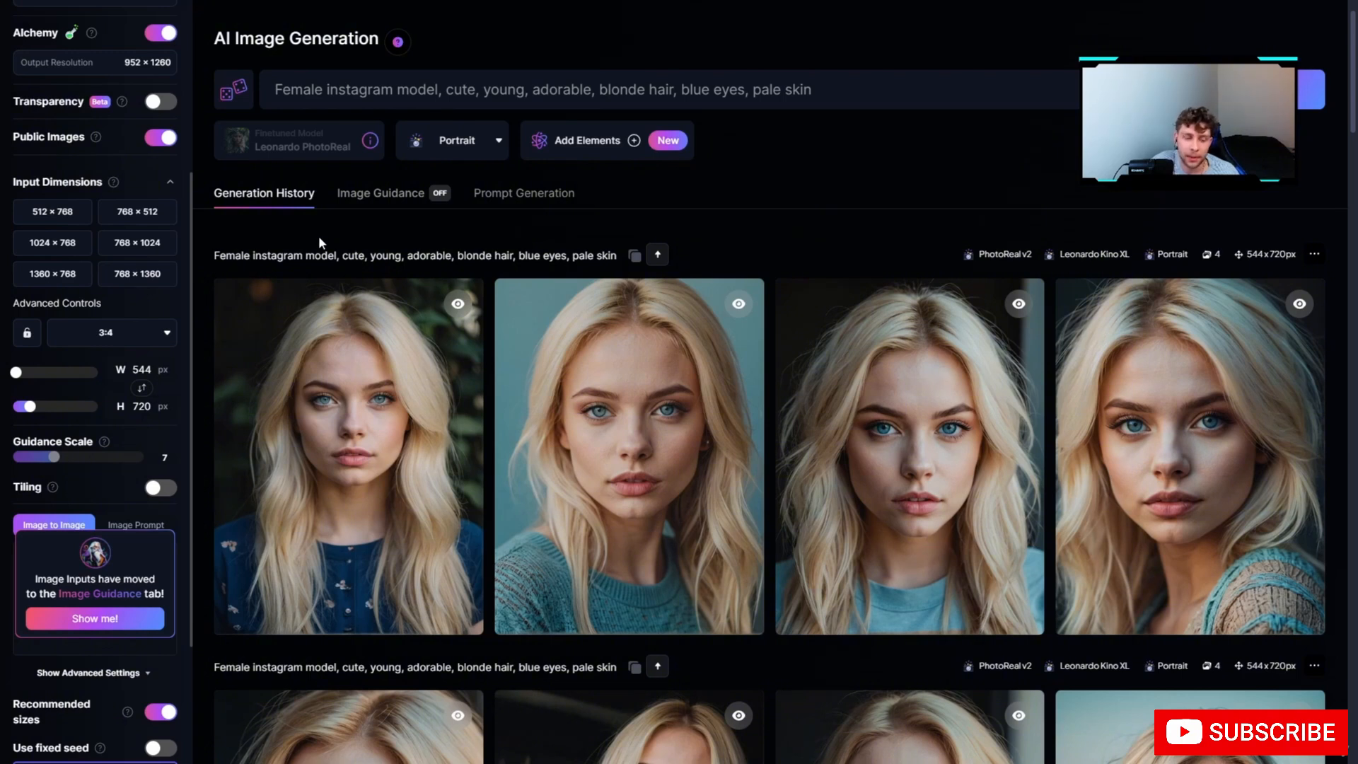
scroll(61, 575, down, 1)
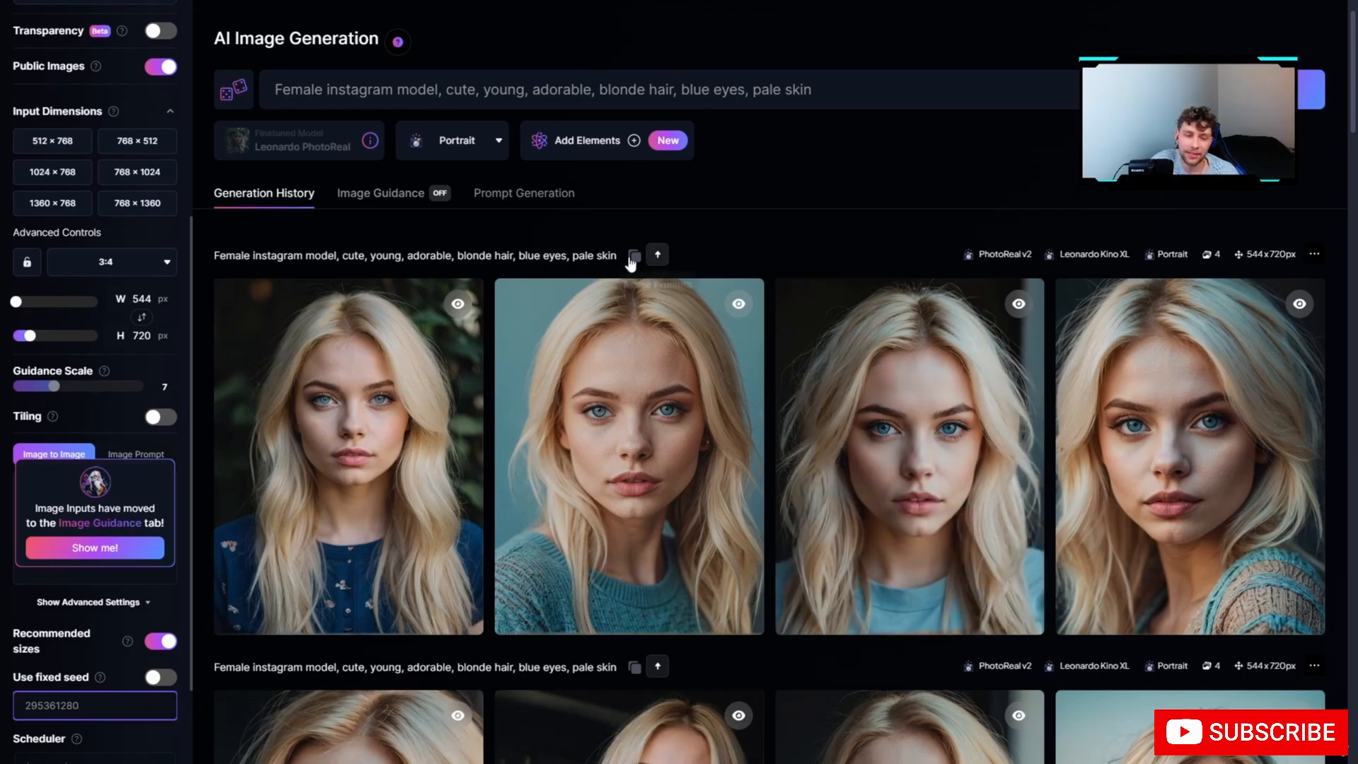
mouse_move(516, 341)
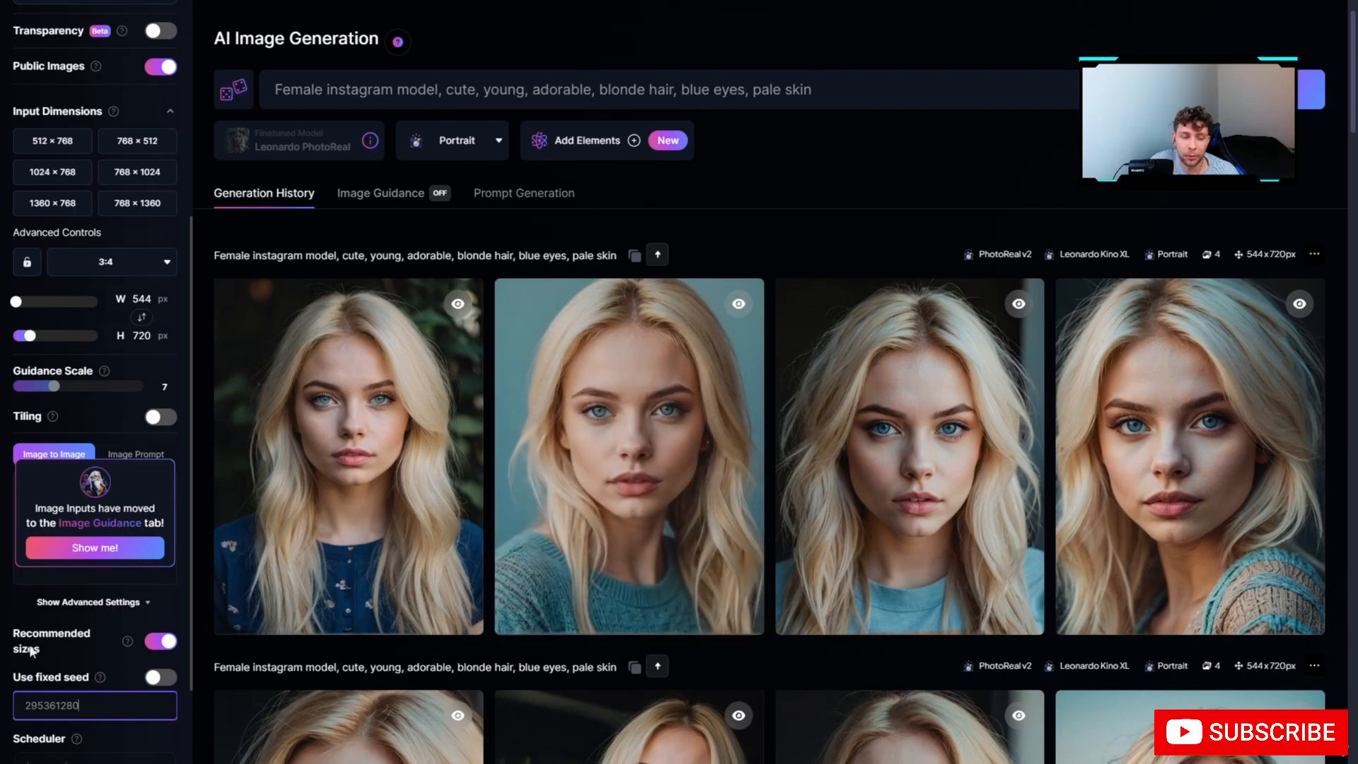
mouse_move(661, 448)
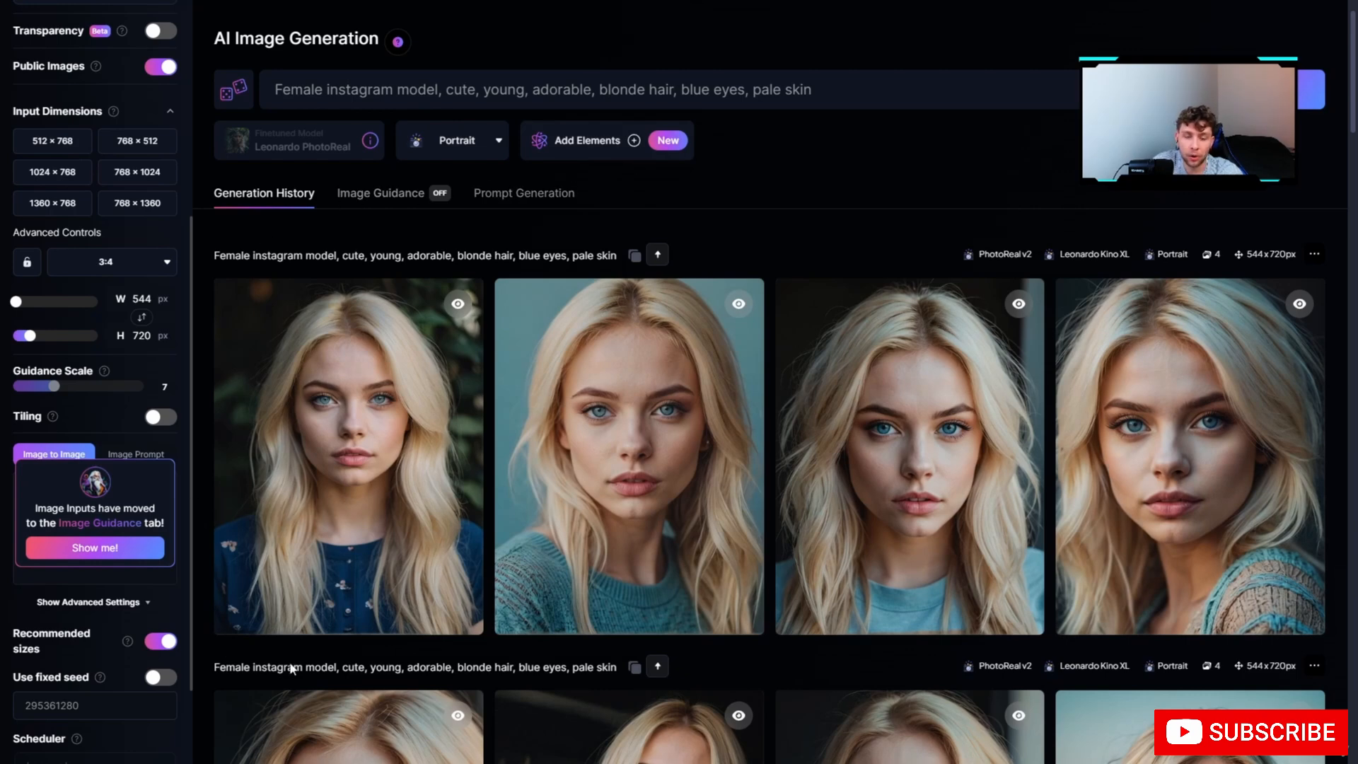
Copy the newest blonde batch's seed, turn on the fixed seed option and set its value to 459400704.
mouse_move(1082, 629)
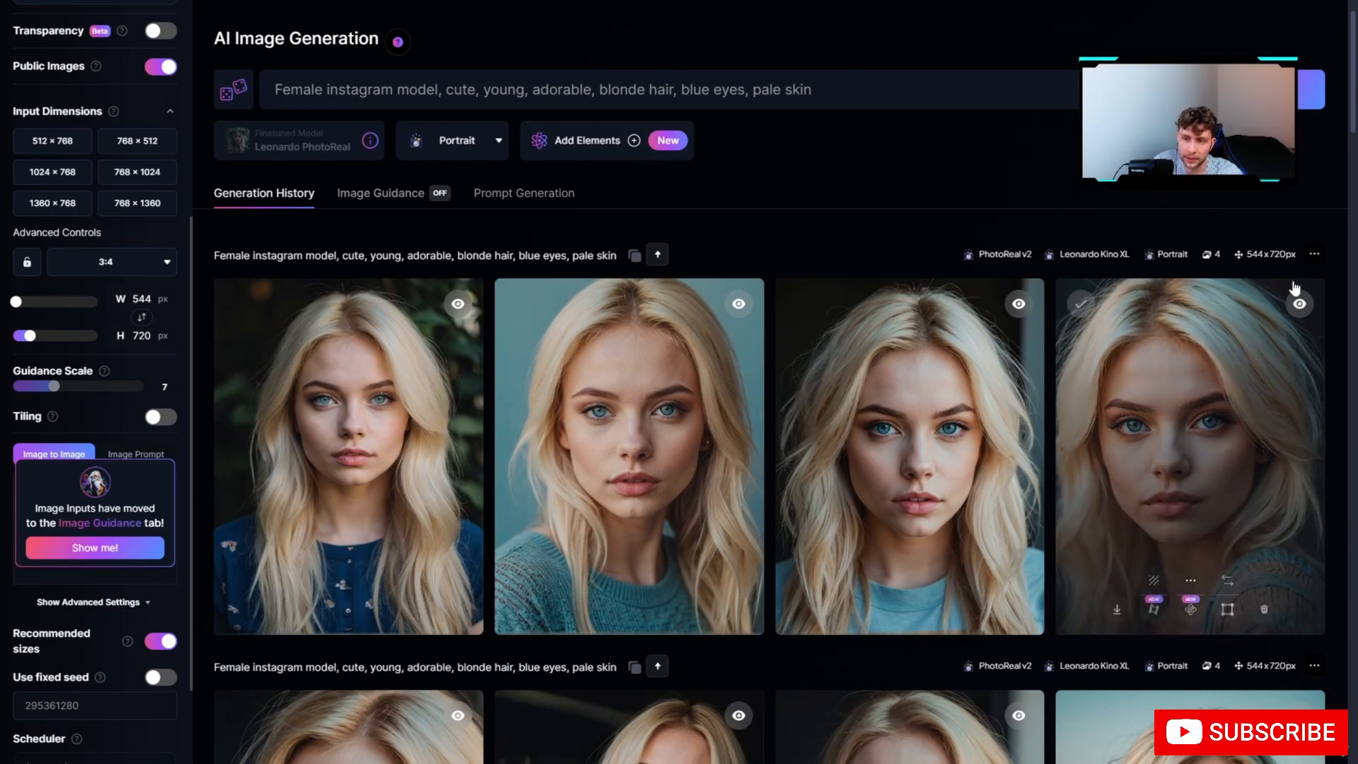
click(1314, 254)
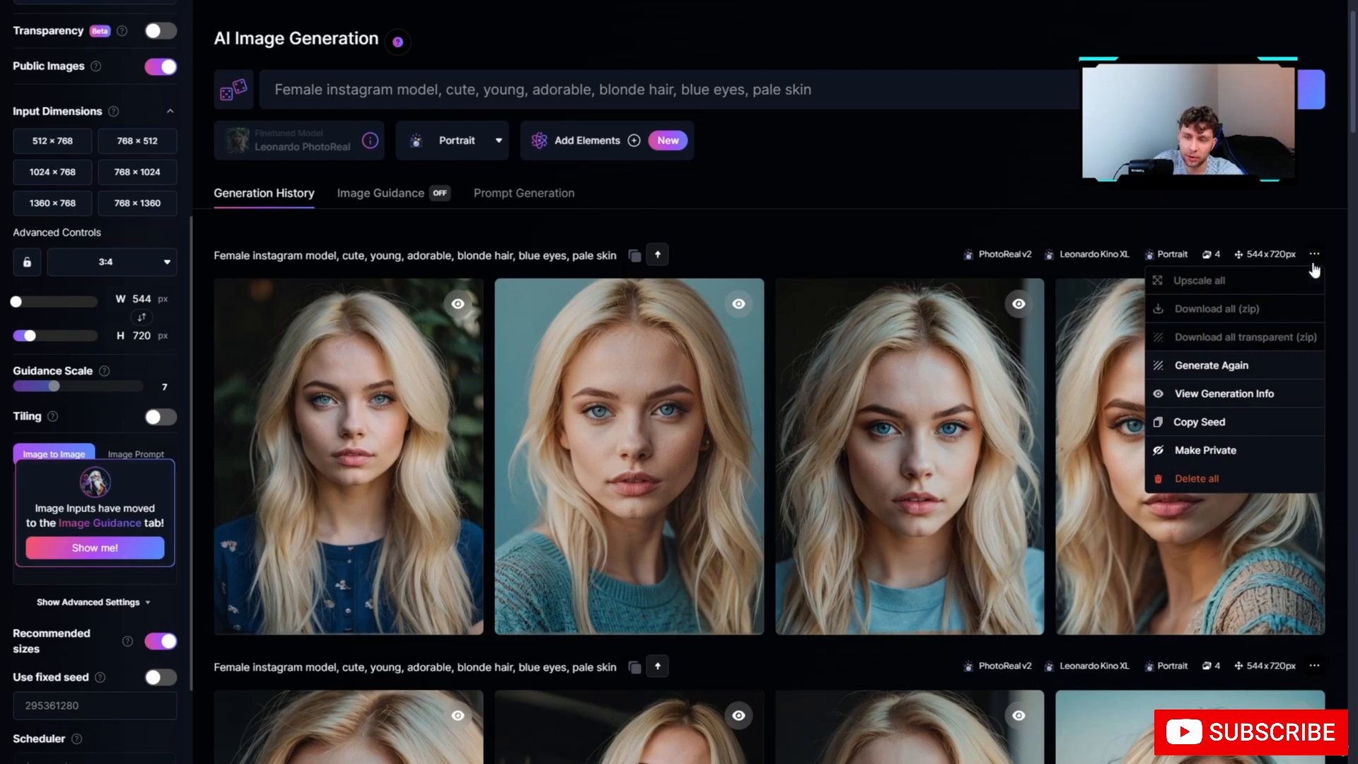
click(1229, 422)
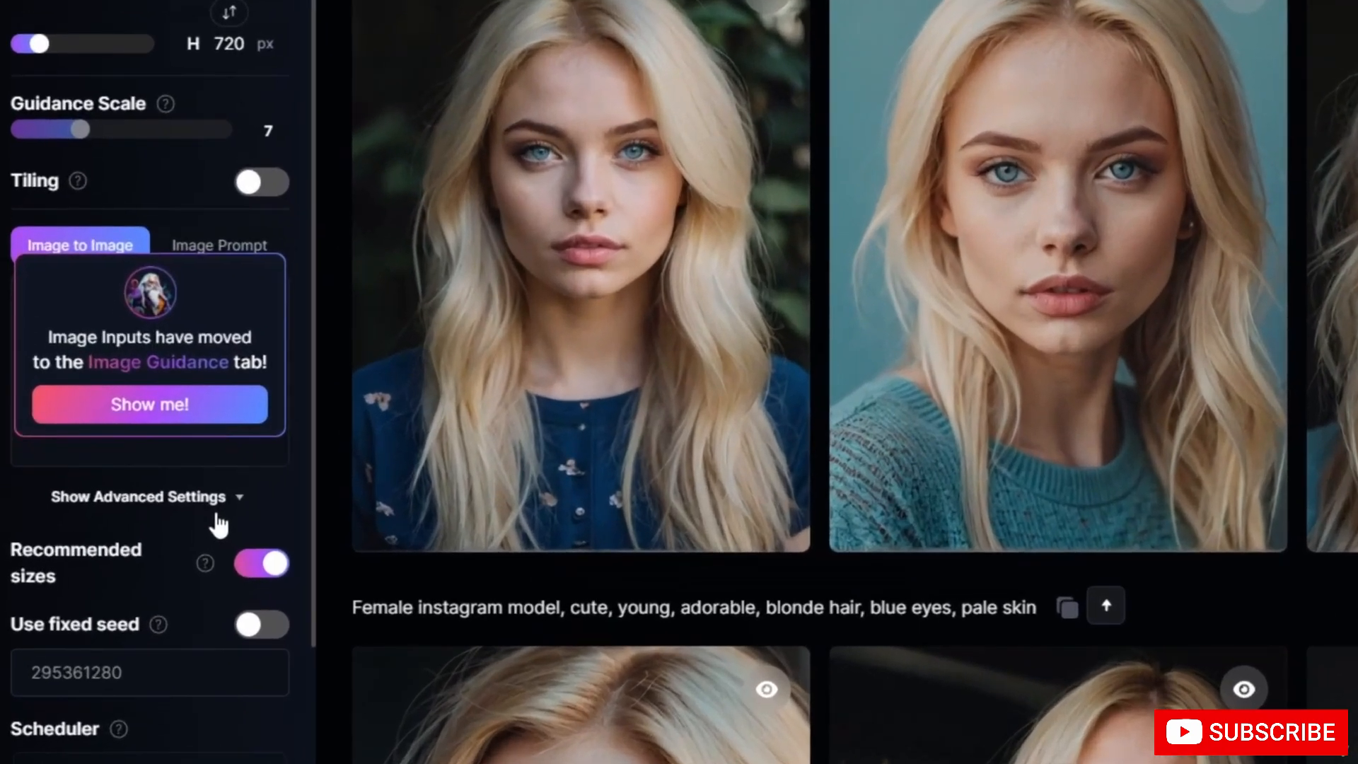
scroll(200, 358, up, 3)
scroll(200, 357, down, 6)
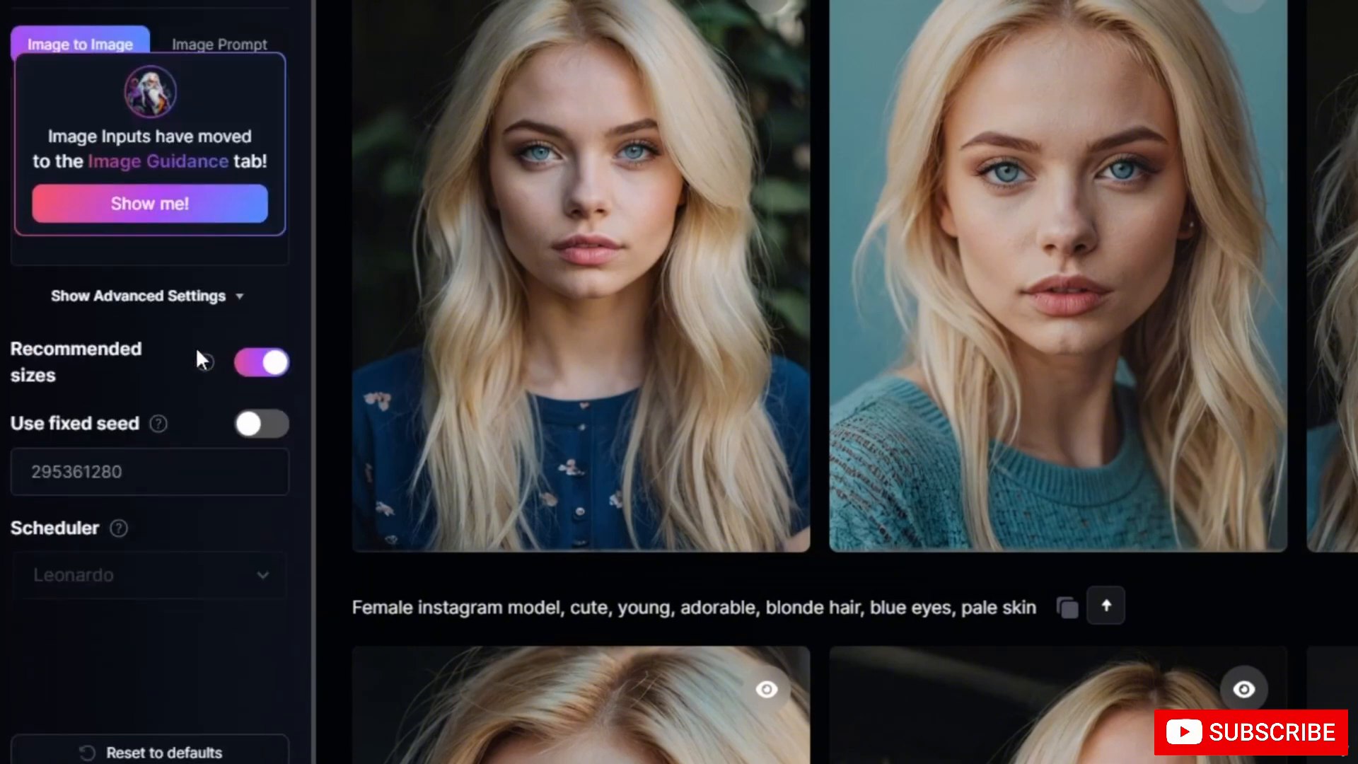
click(247, 423)
click(167, 458)
key(ctrl+a)
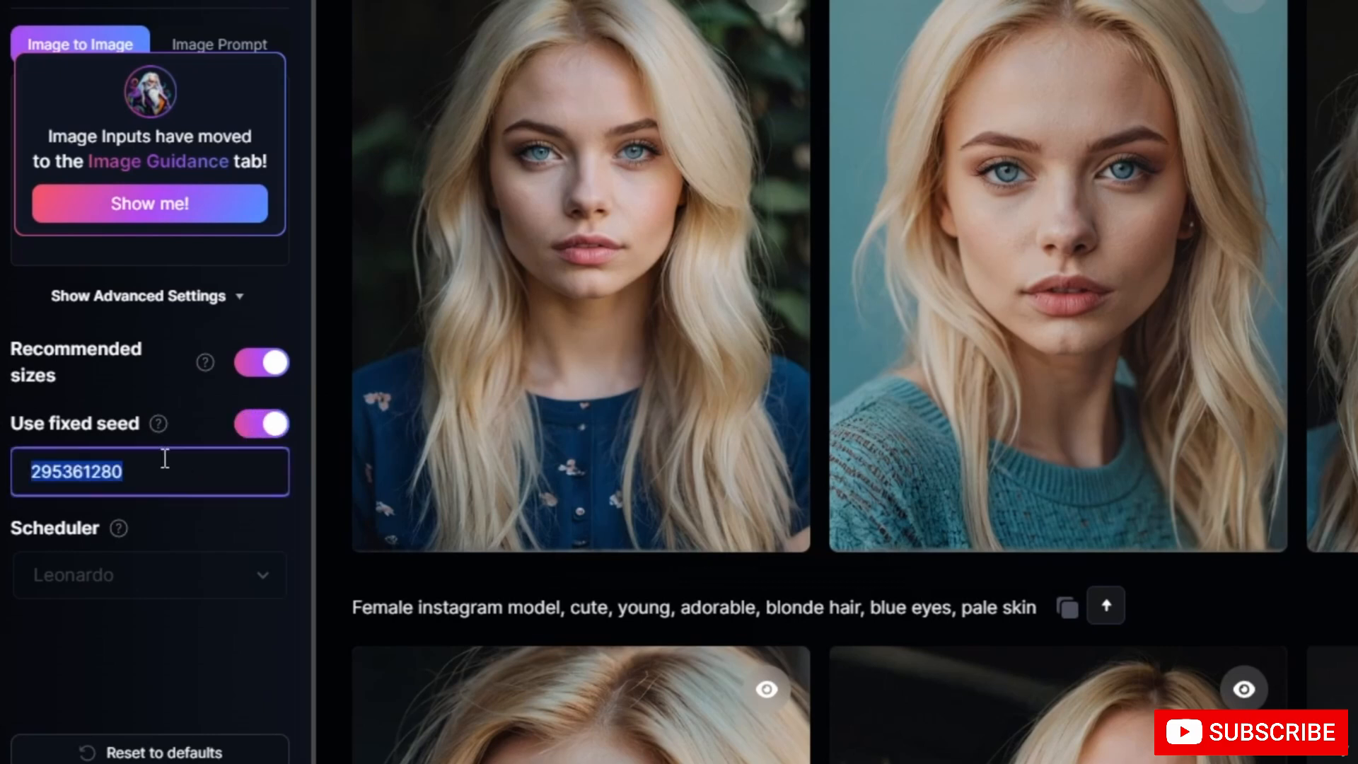
key(ctrl+v)
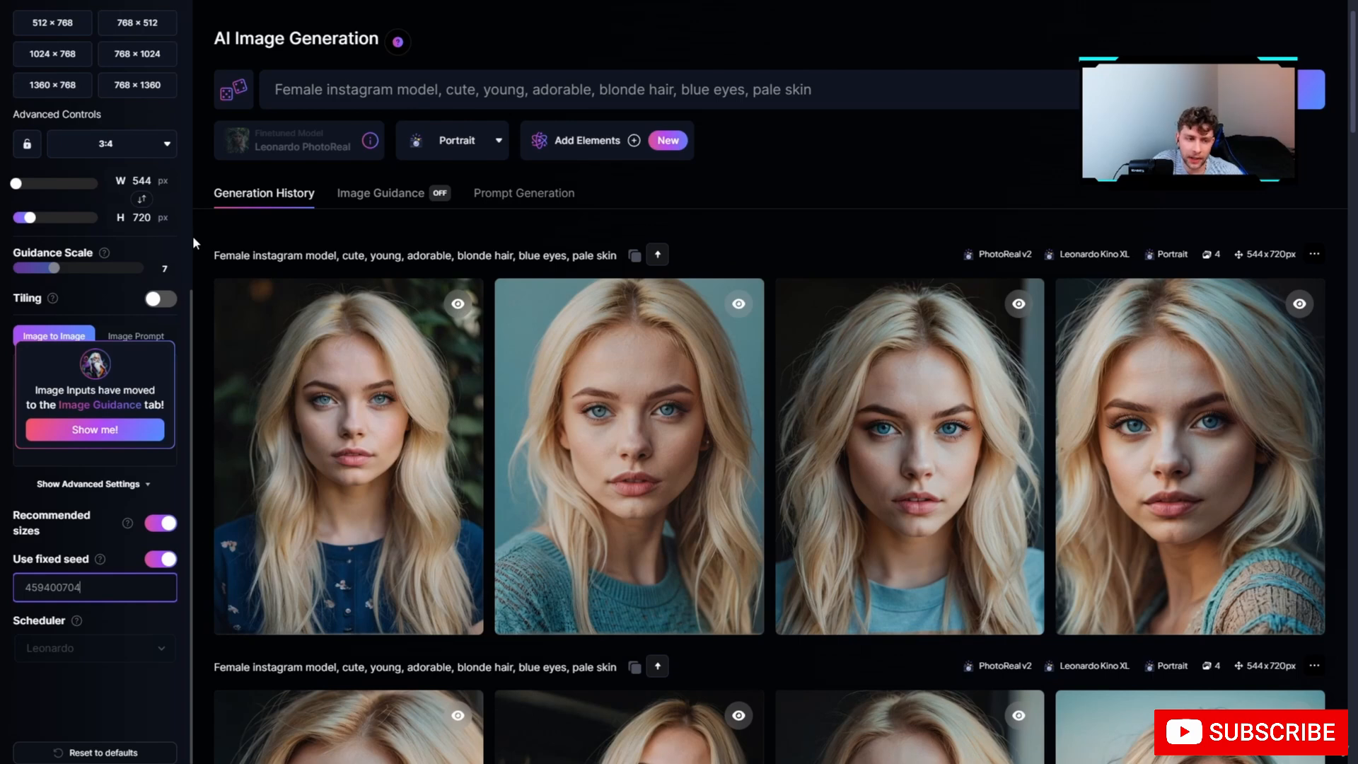
Generate a new batch with the fixed seed, and append ", in the nature" to the prompt.
click(1310, 89)
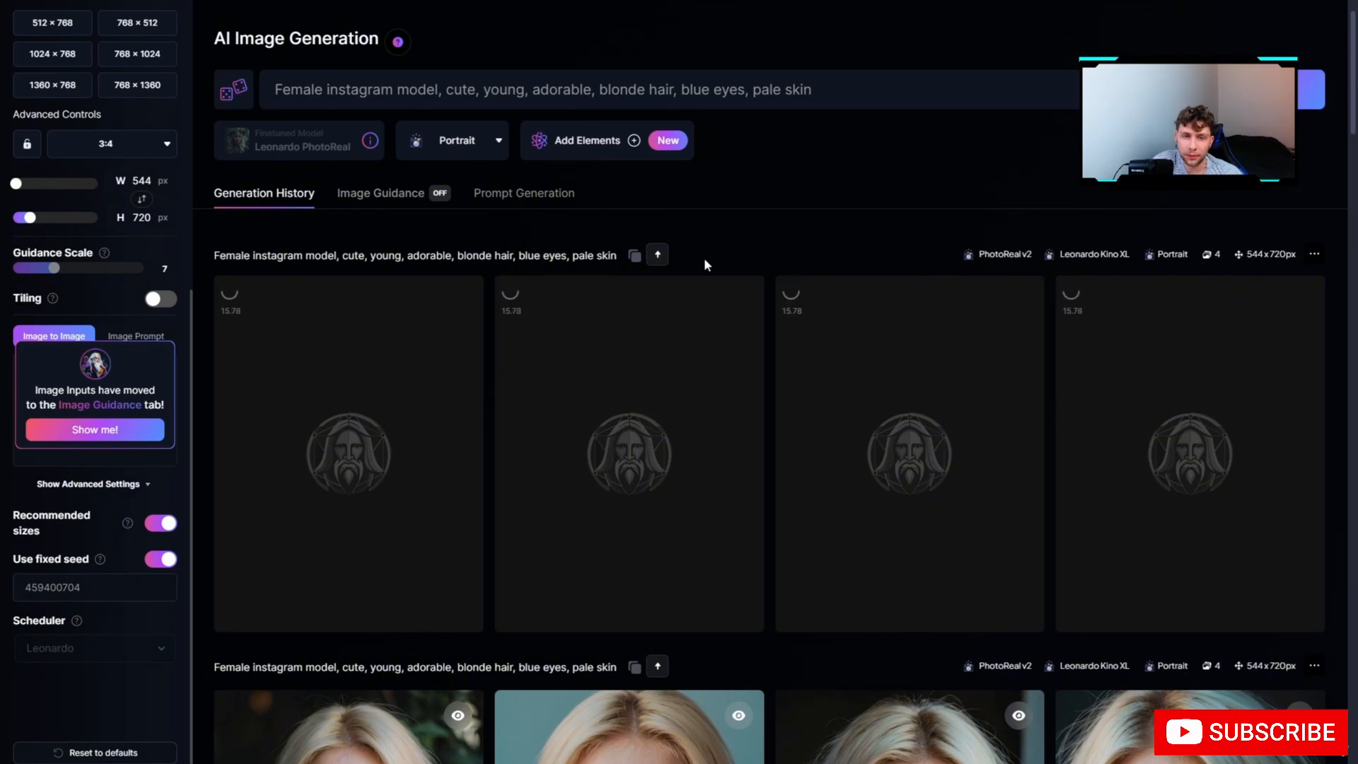
click(831, 93)
text(,)
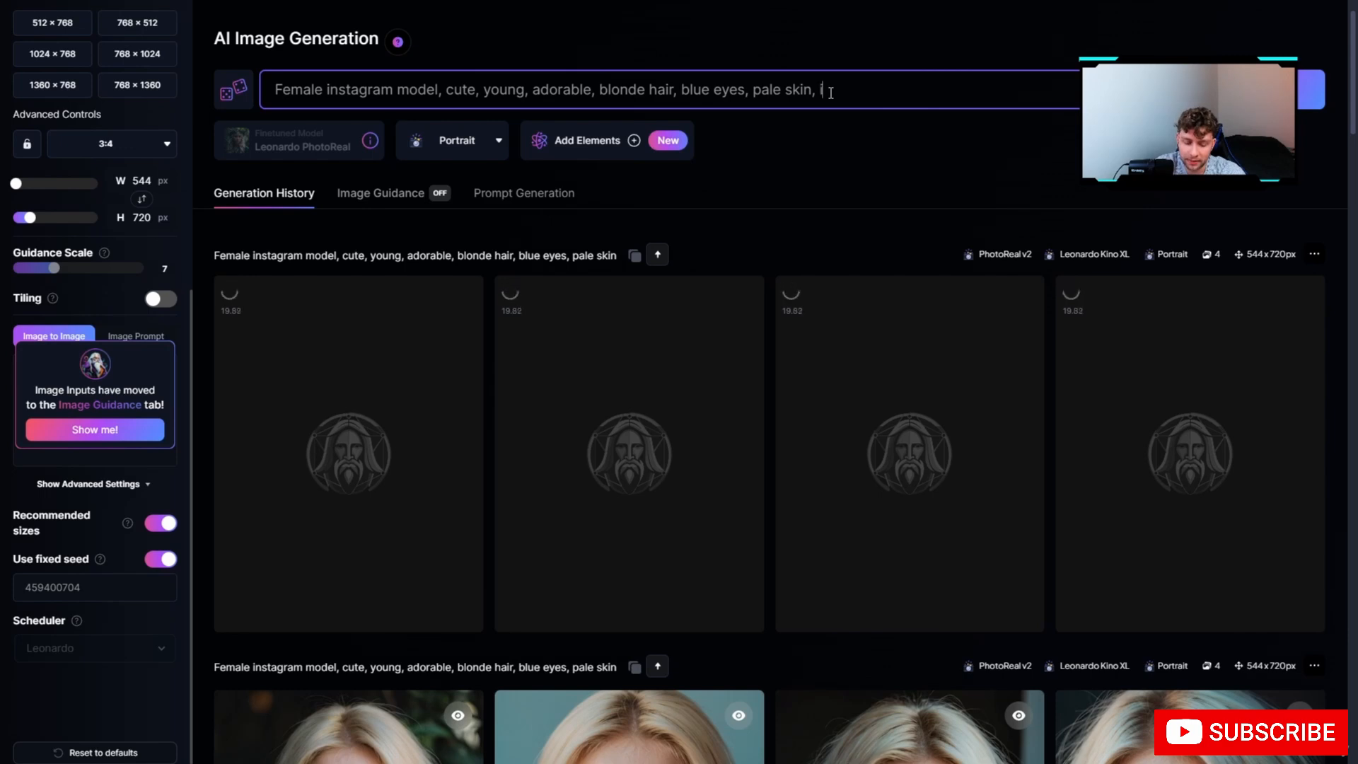
text( in the nature)
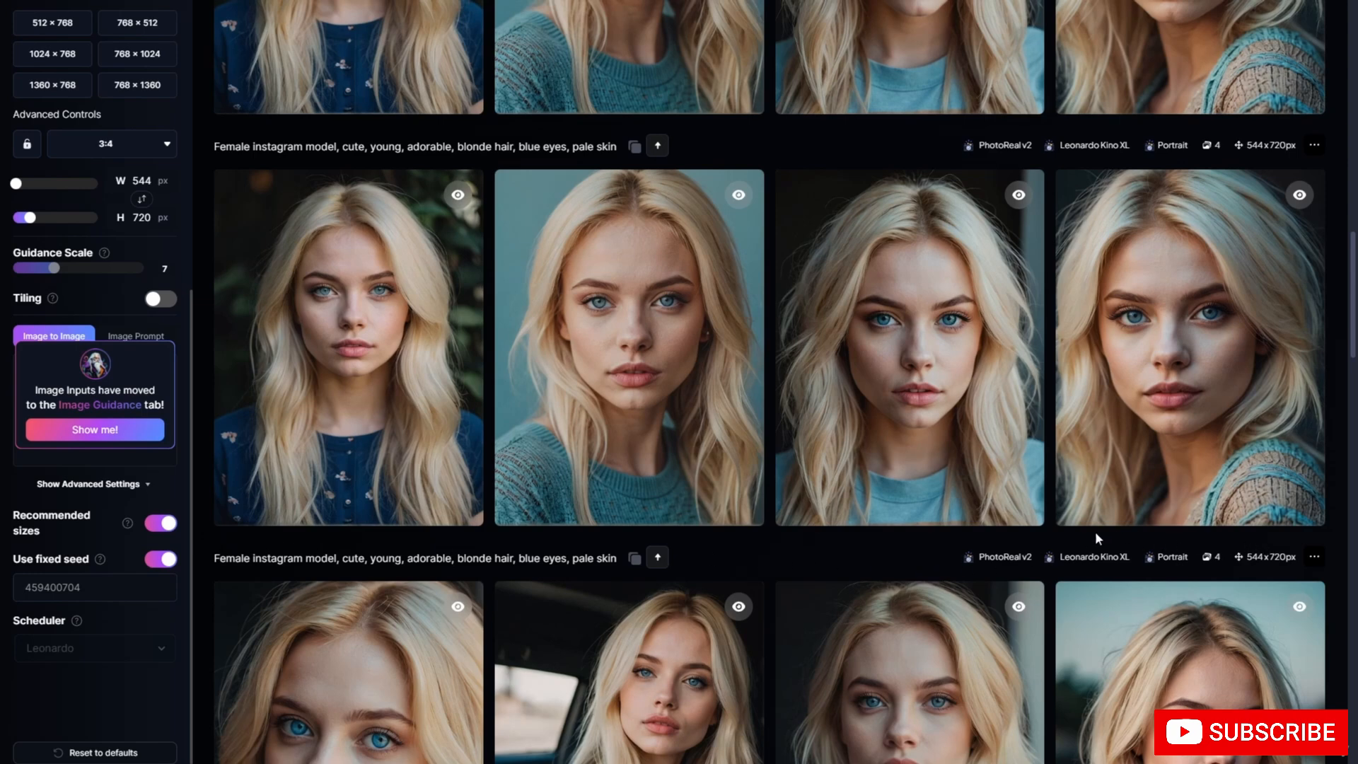
Compare the fixed-seed batch with the original batch and the earlier blonde batch made with a different seed.
scroll(657, 544, down, 2)
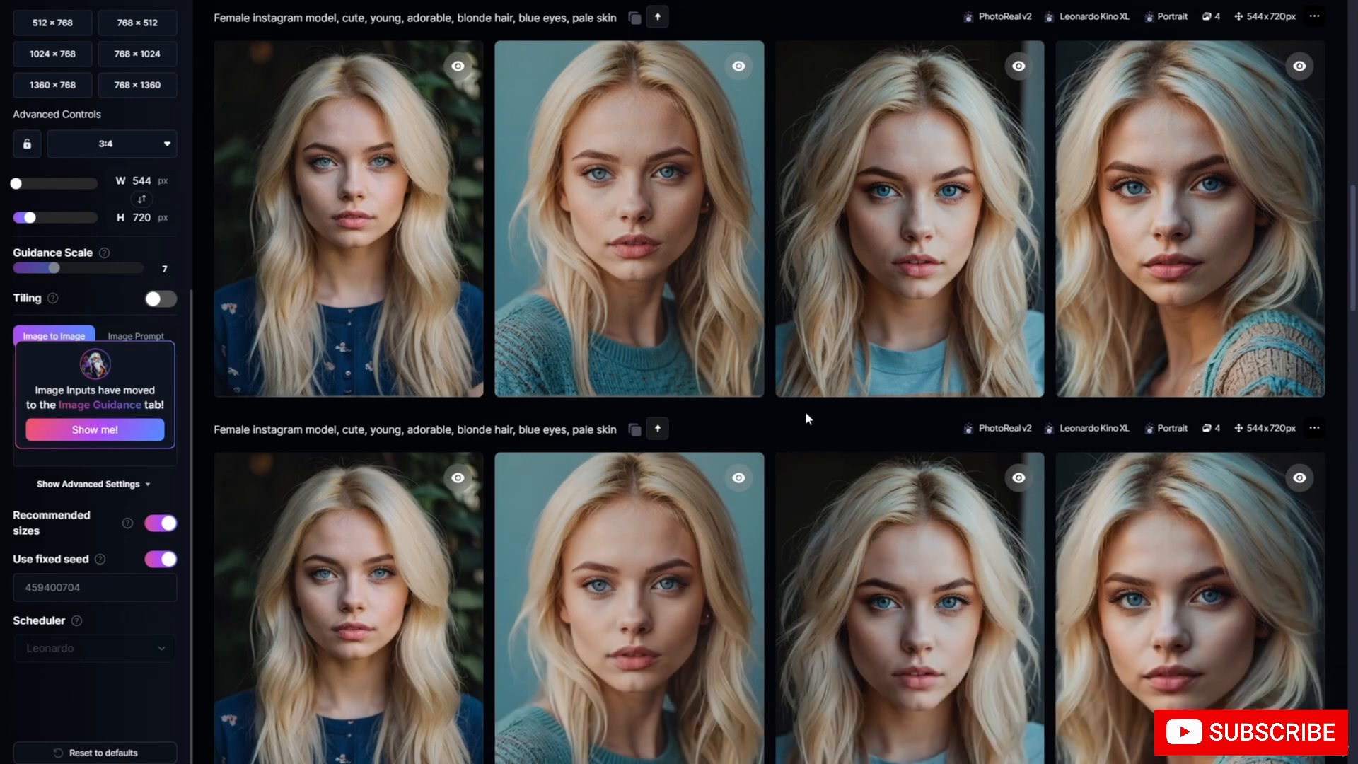
scroll(750, 431, down, 5)
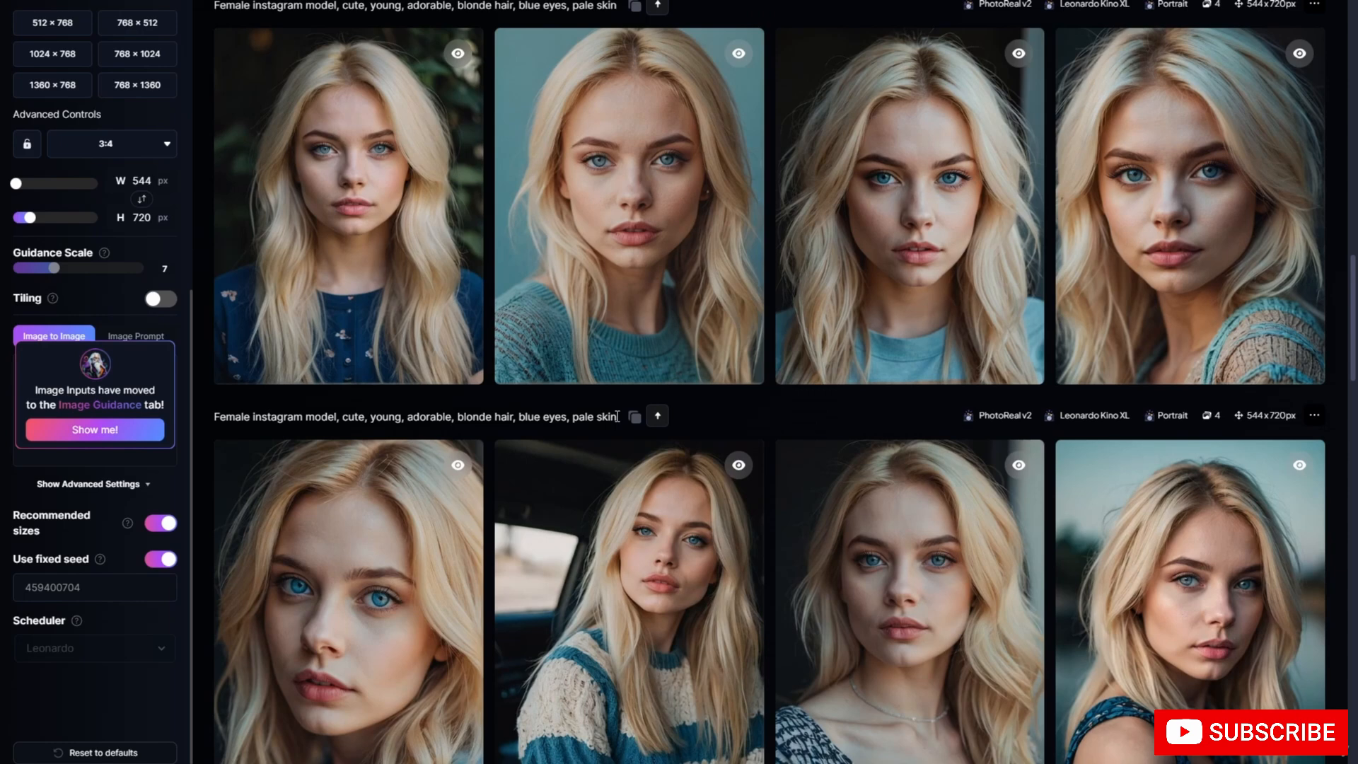
scroll(617, 415, down, 1)
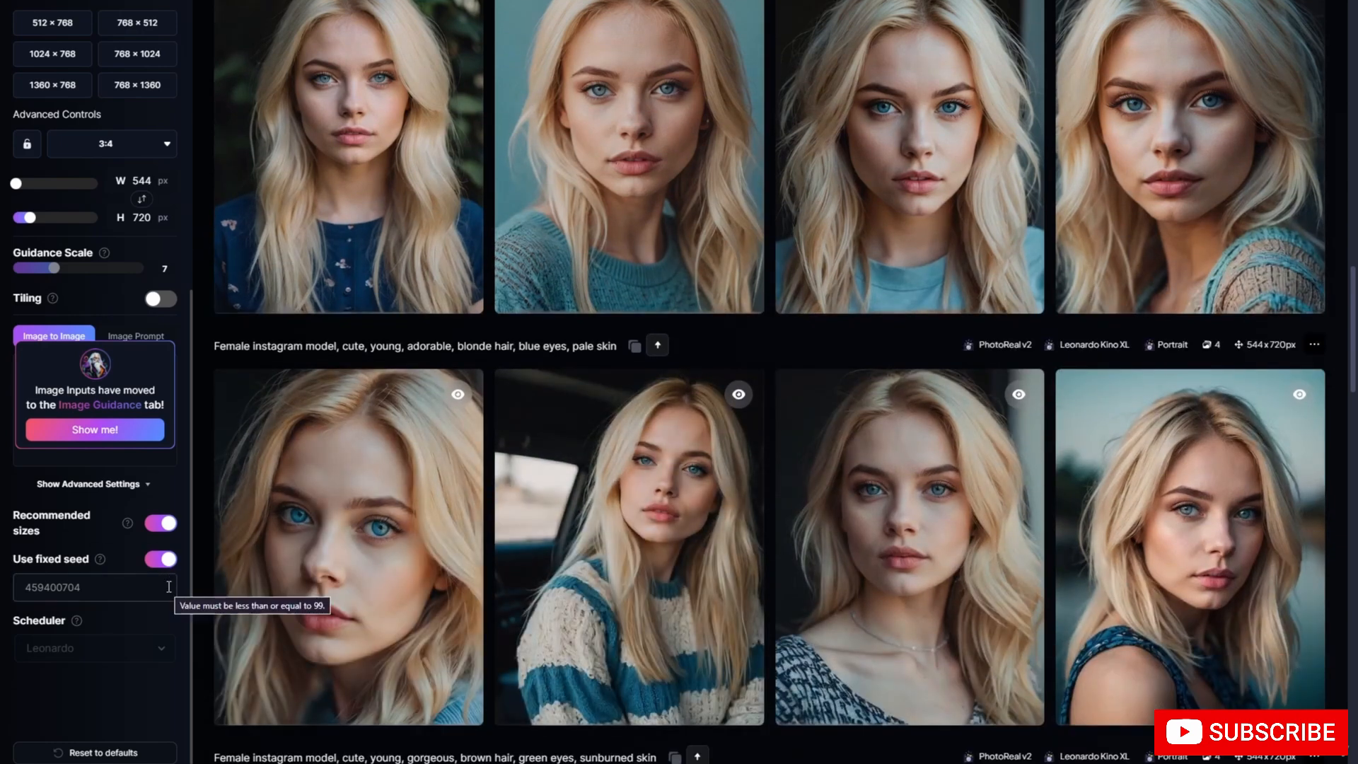
scroll(458, 418, up, 7)
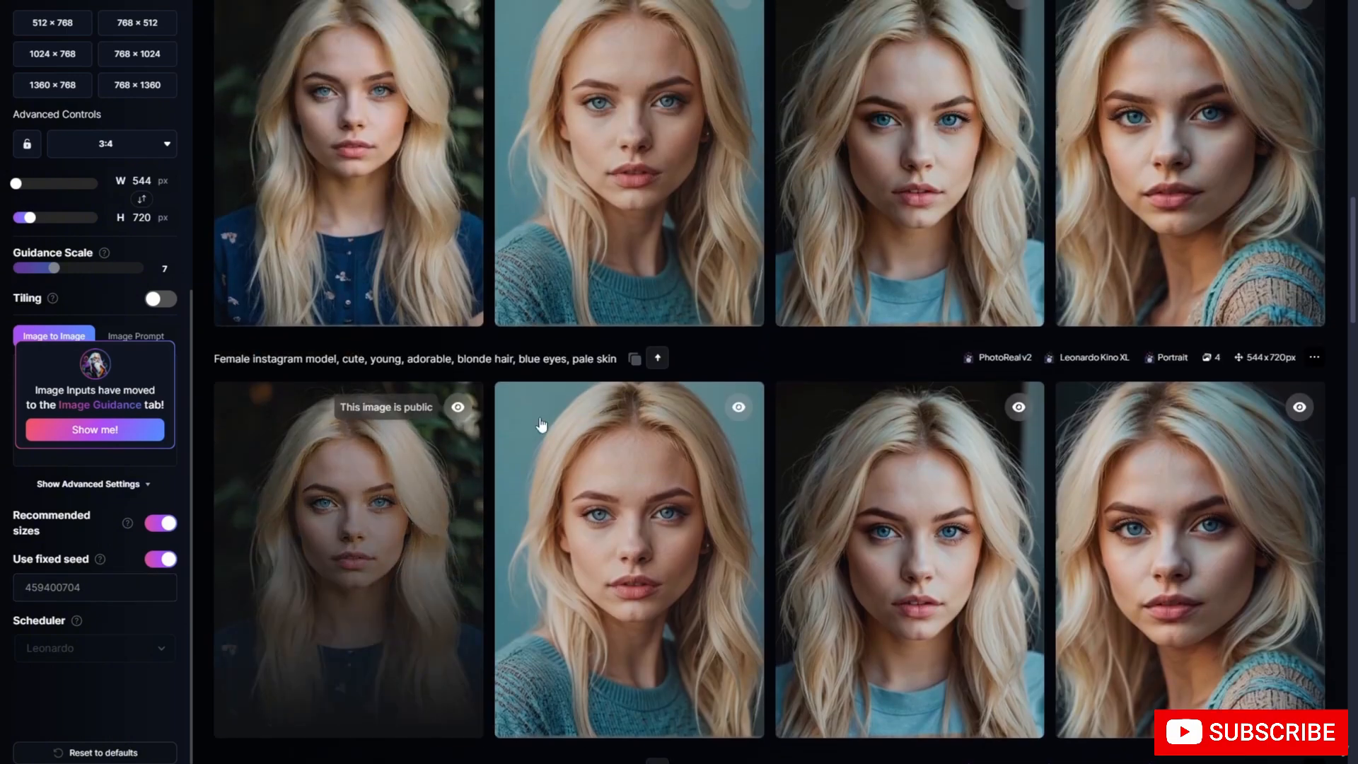
Compare the "in the nature" portraits with the same-seed portraits made without that phrase.
scroll(767, 345, up, 6)
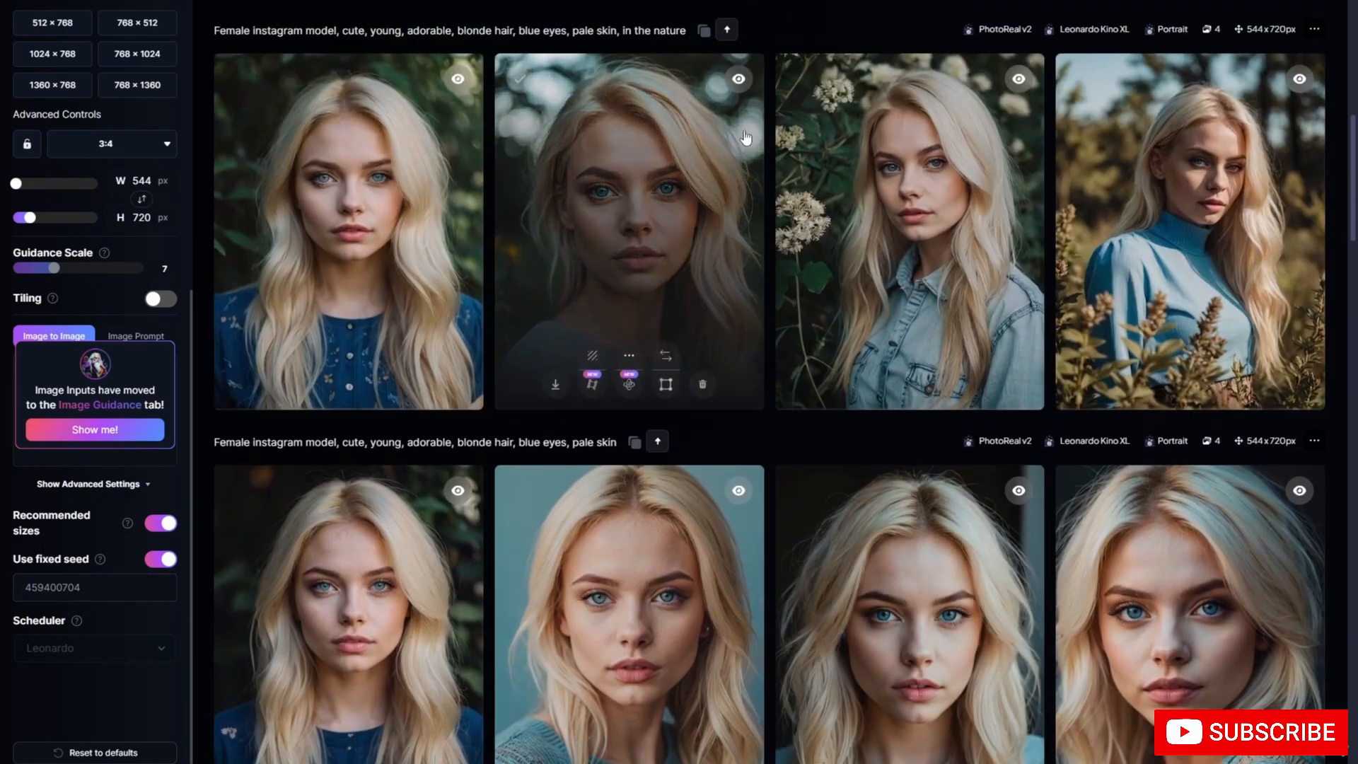
scroll(707, 92, down, 4)
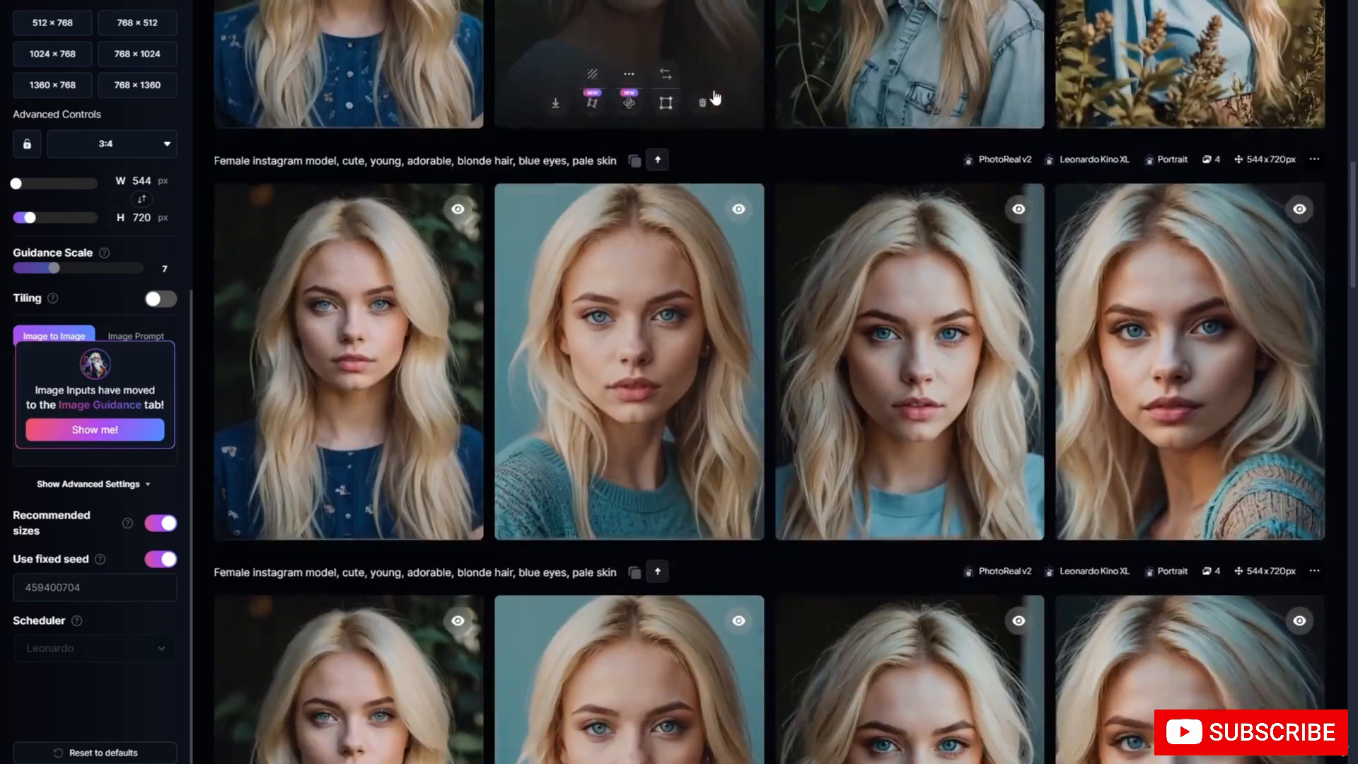
scroll(714, 99, up, 3)
scroll(707, 162, down, 4)
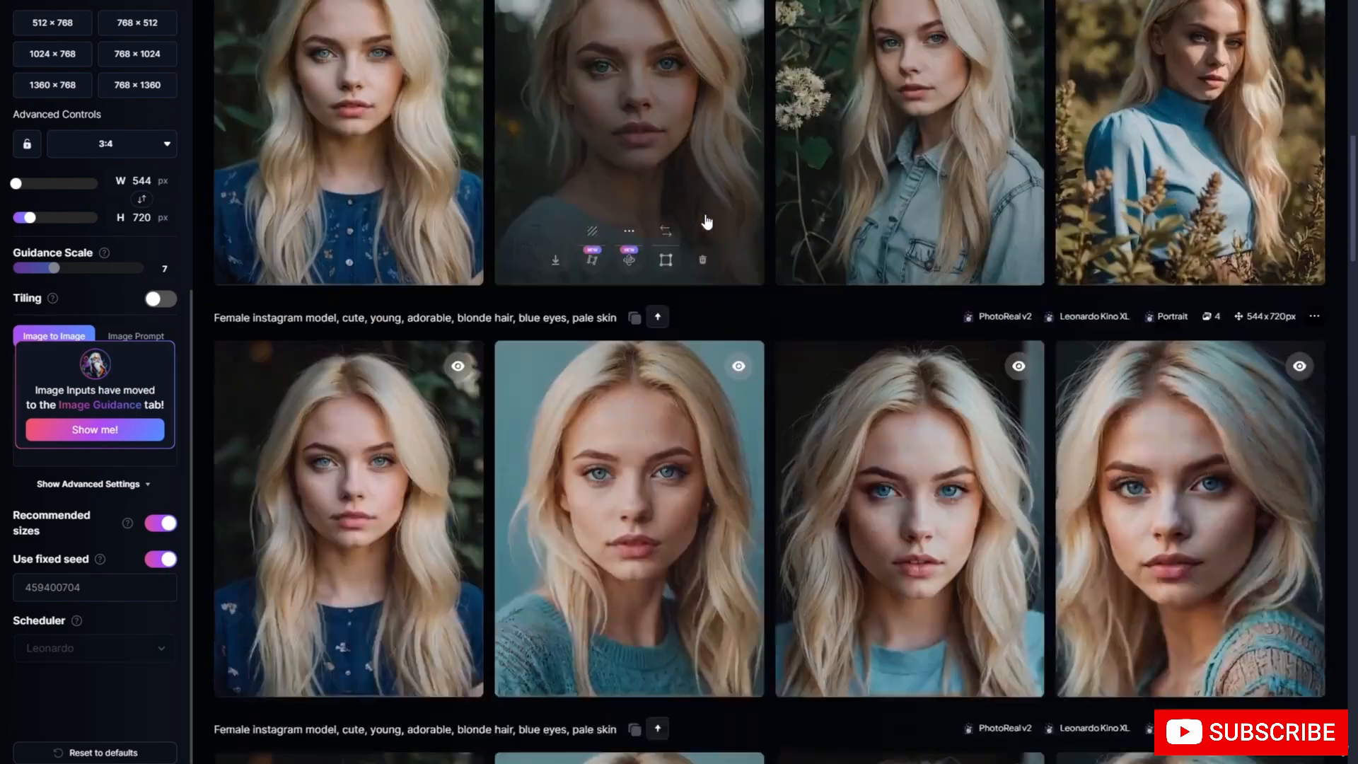
scroll(705, 219, up, 3)
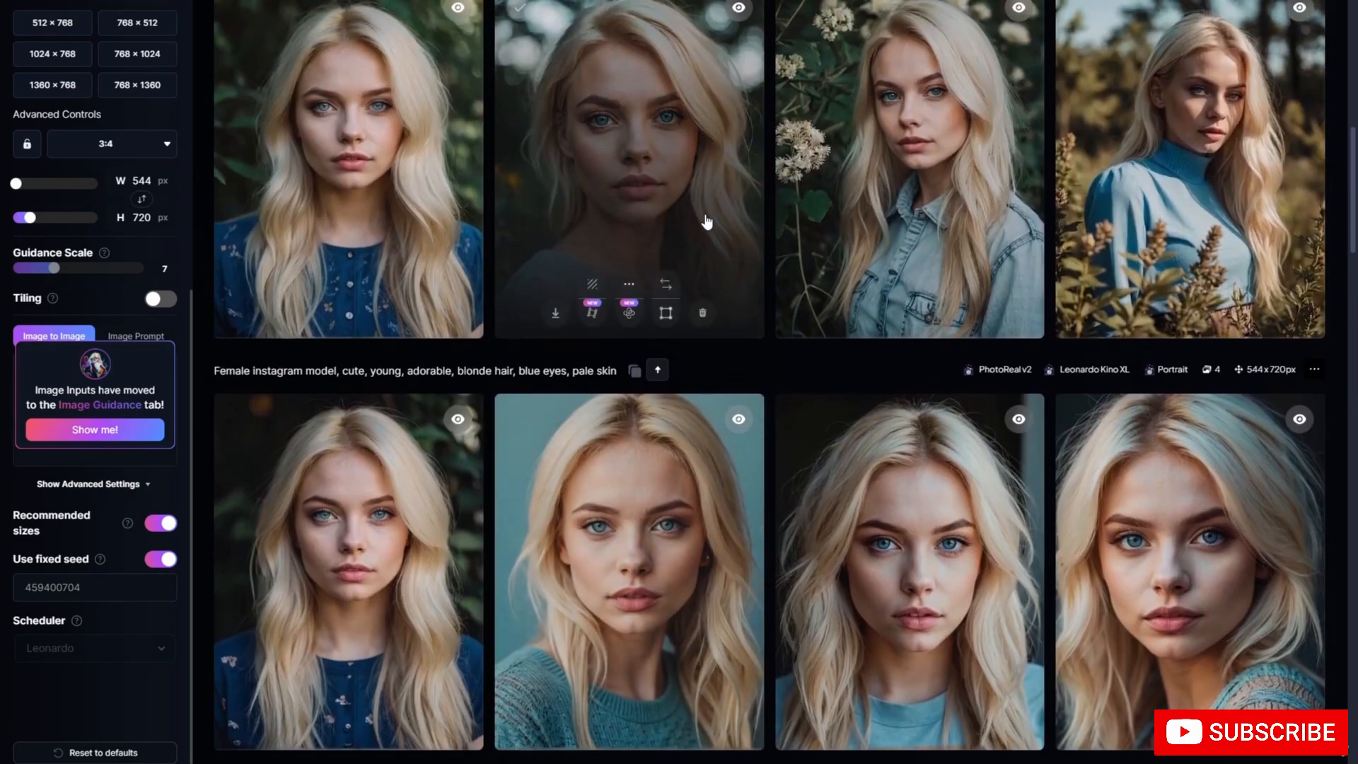
scroll(705, 219, down, 3)
scroll(453, 350, up, 2)
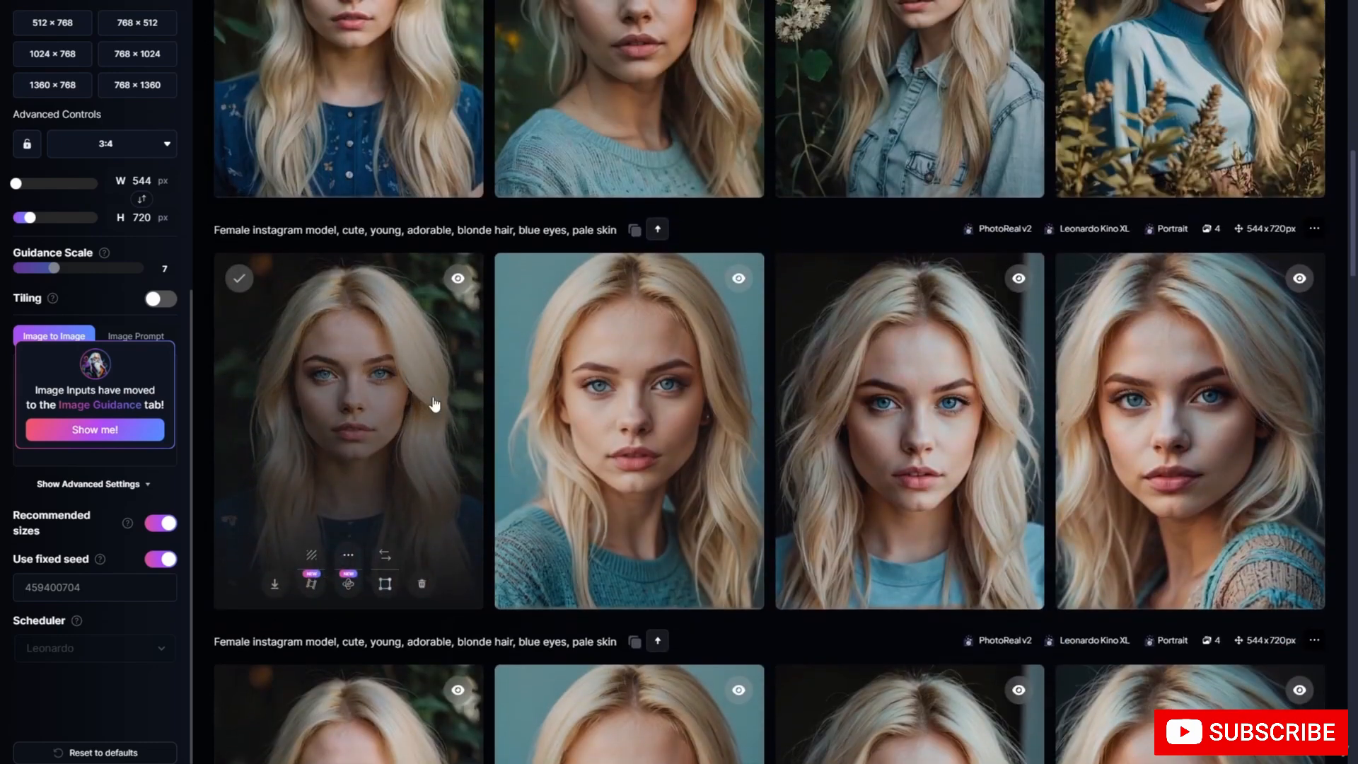
scroll(668, 375, up, 3)
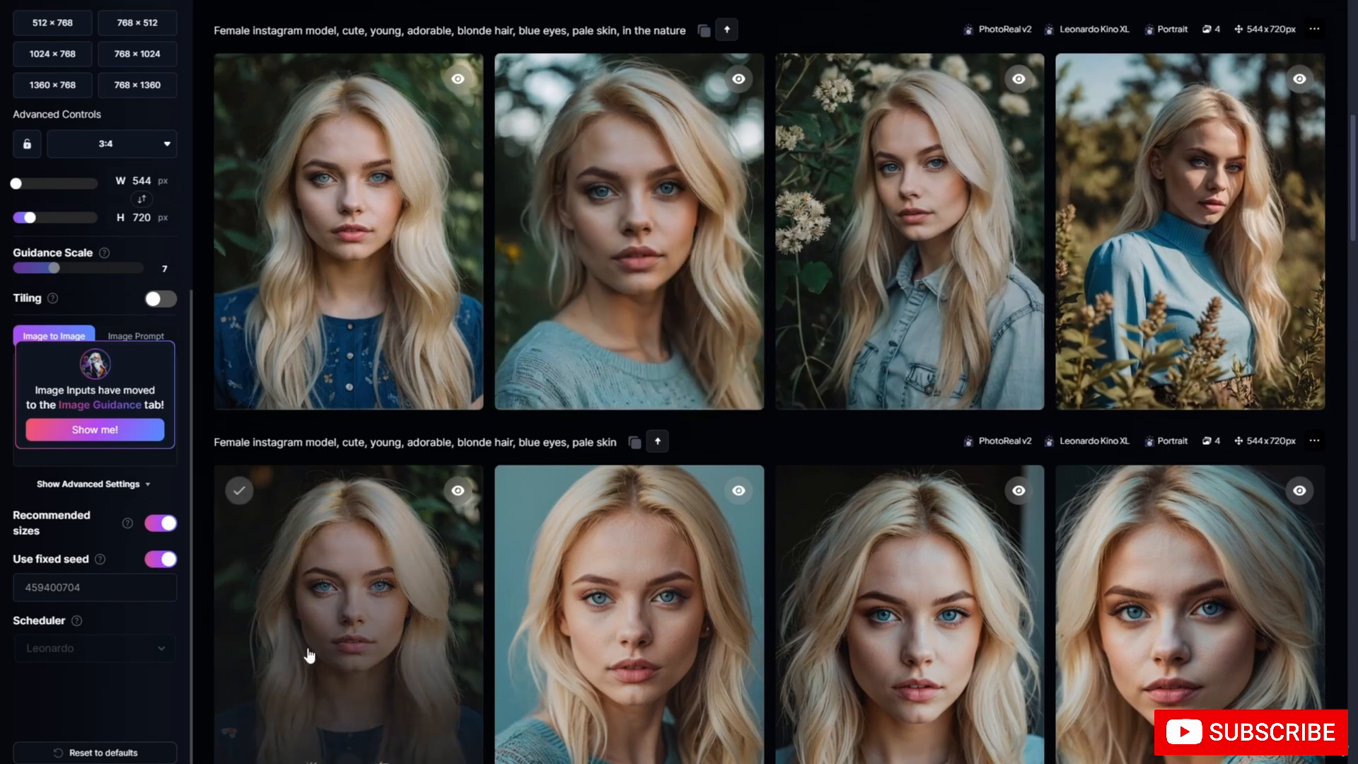
scroll(384, 510, down, 2)
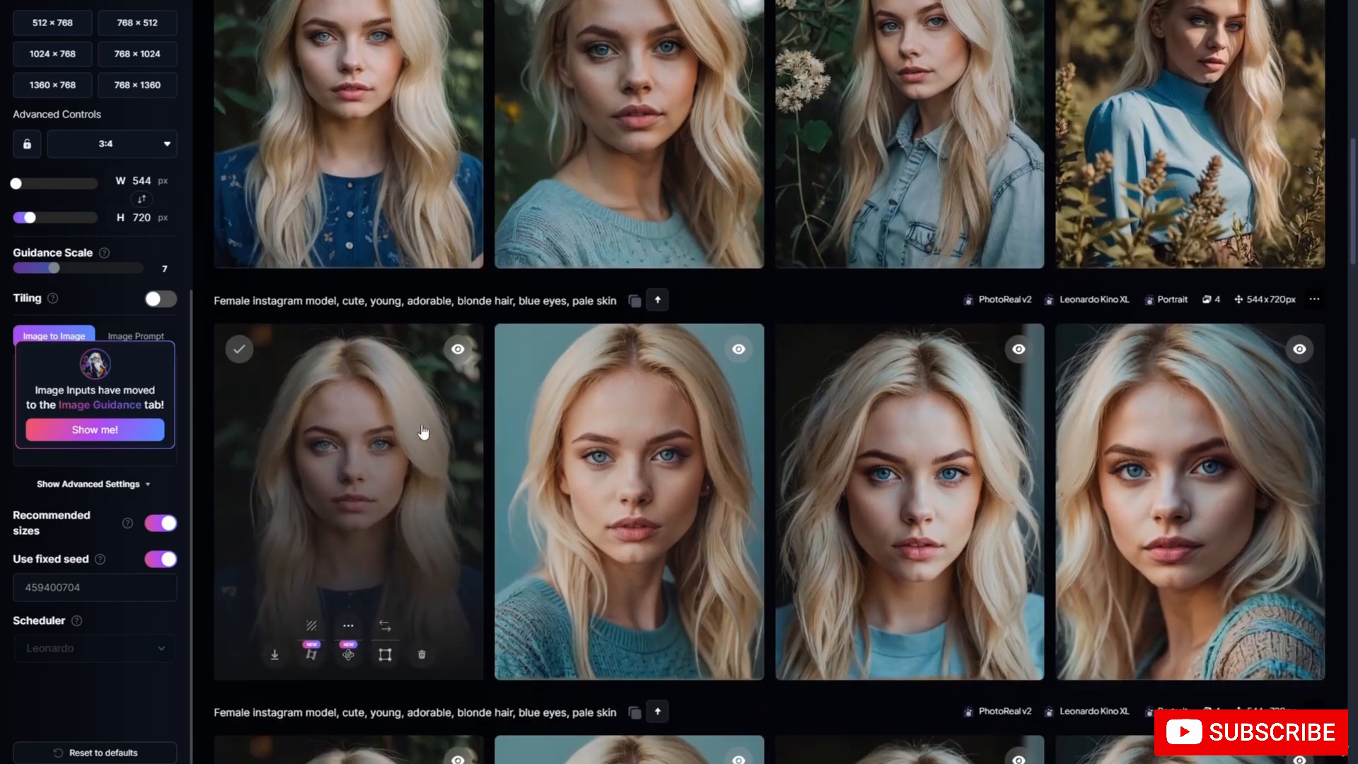
scroll(955, 119, up, 1)
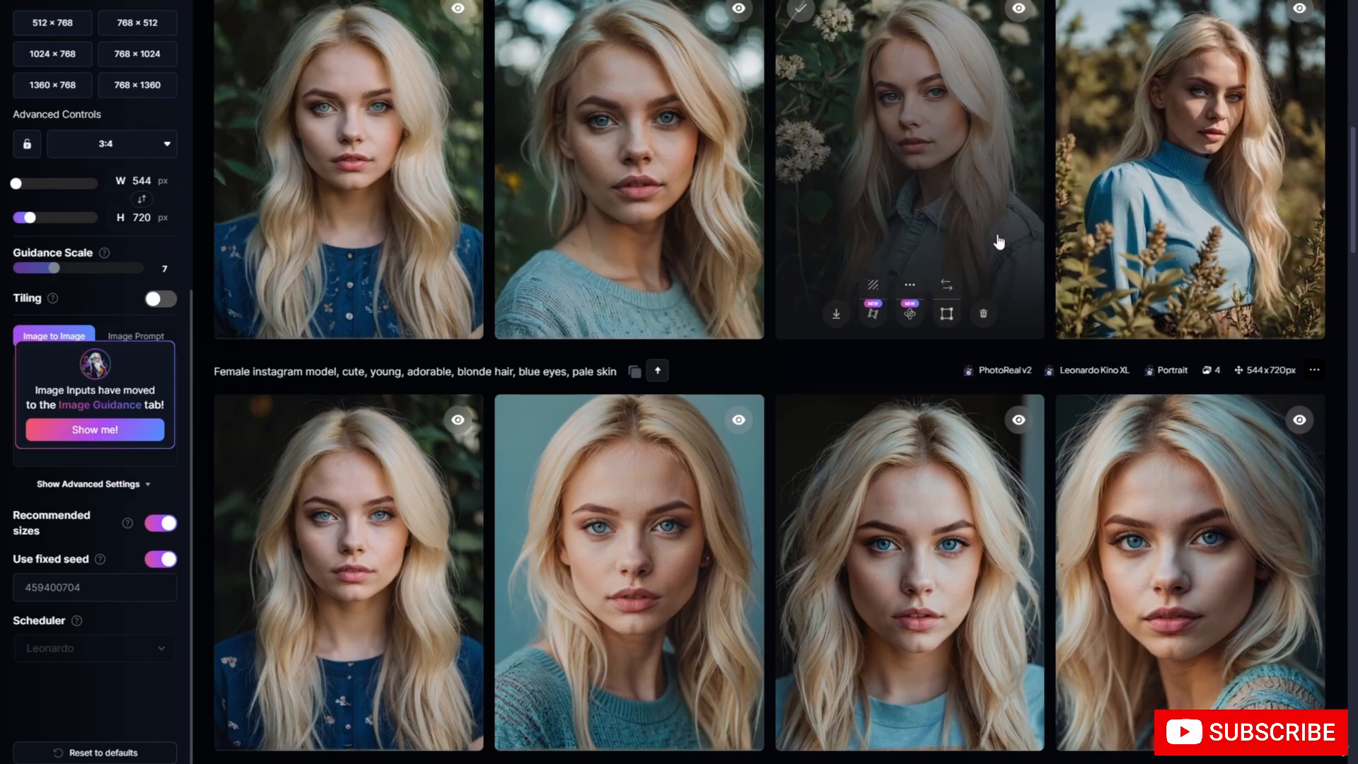
Examine enlarged views of the first portrait in the plain fixed-seed batch and the third portrait in the nature batch.
click(368, 537)
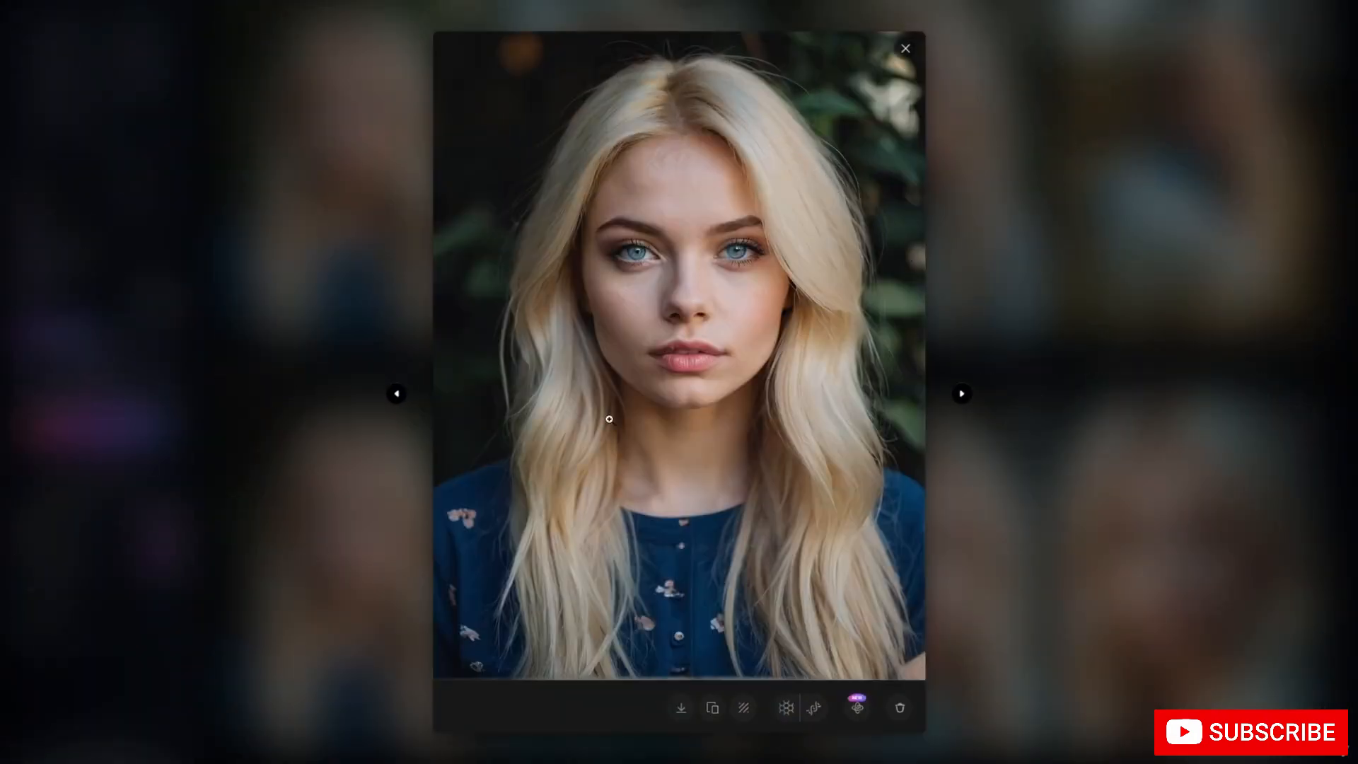
click(1125, 282)
click(941, 222)
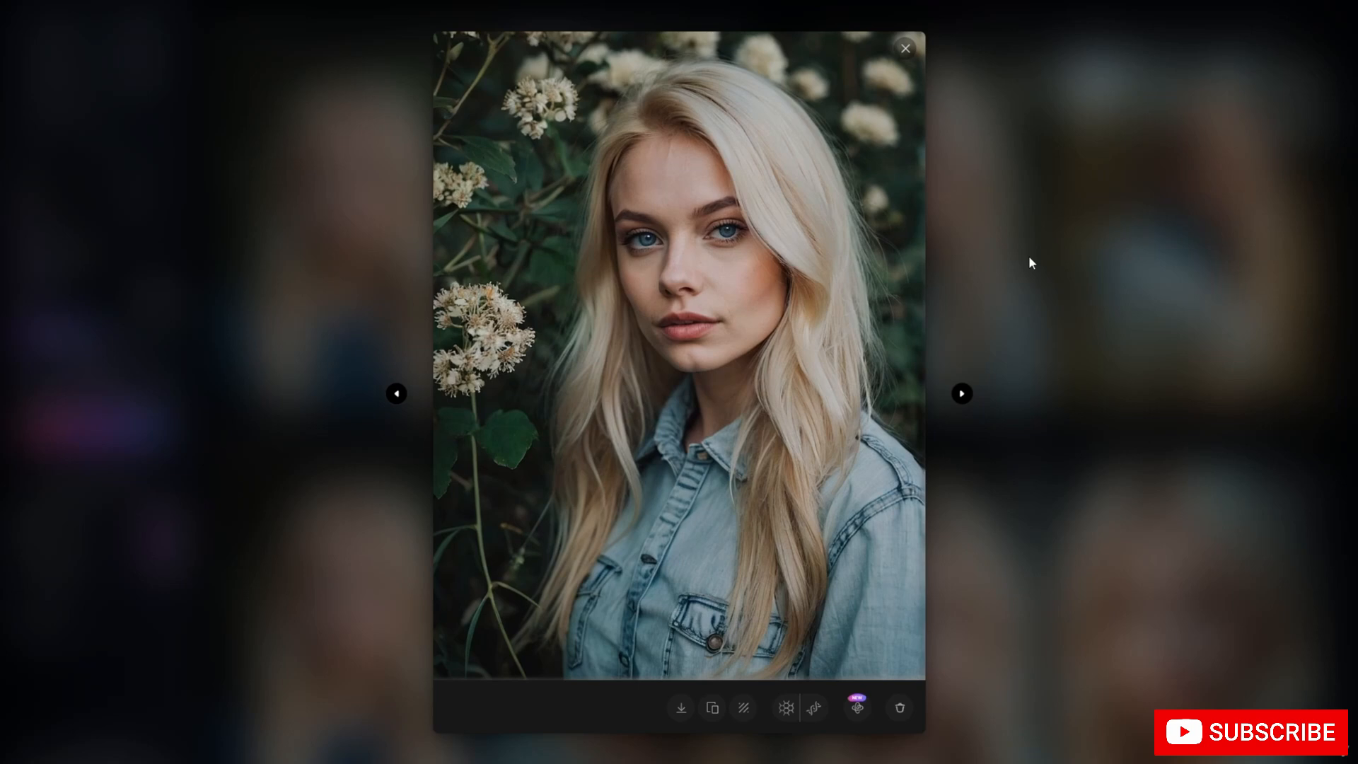
click(906, 49)
Compare the "long shot of a" batch with the earlier nature and plain batches made from the same seed.
scroll(905, 230, down, 2)
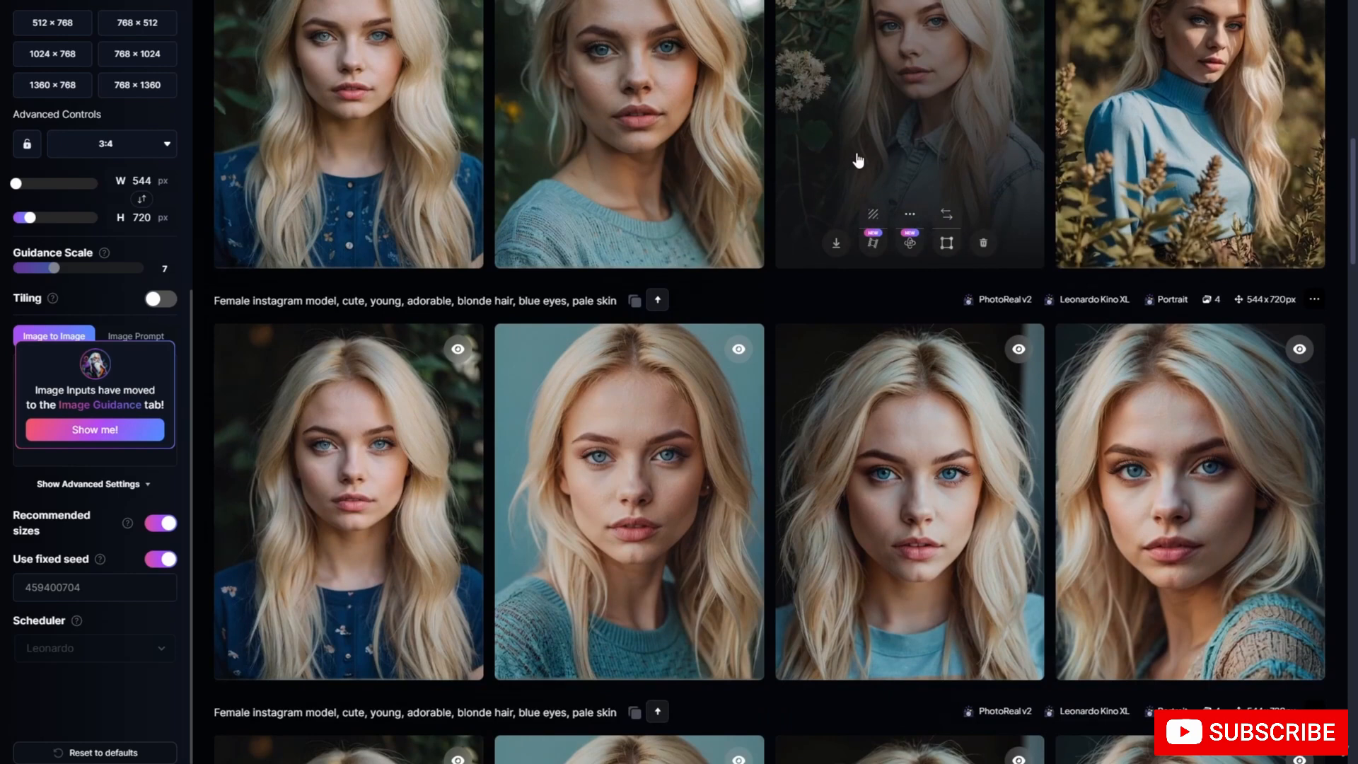
scroll(855, 162, up, 1)
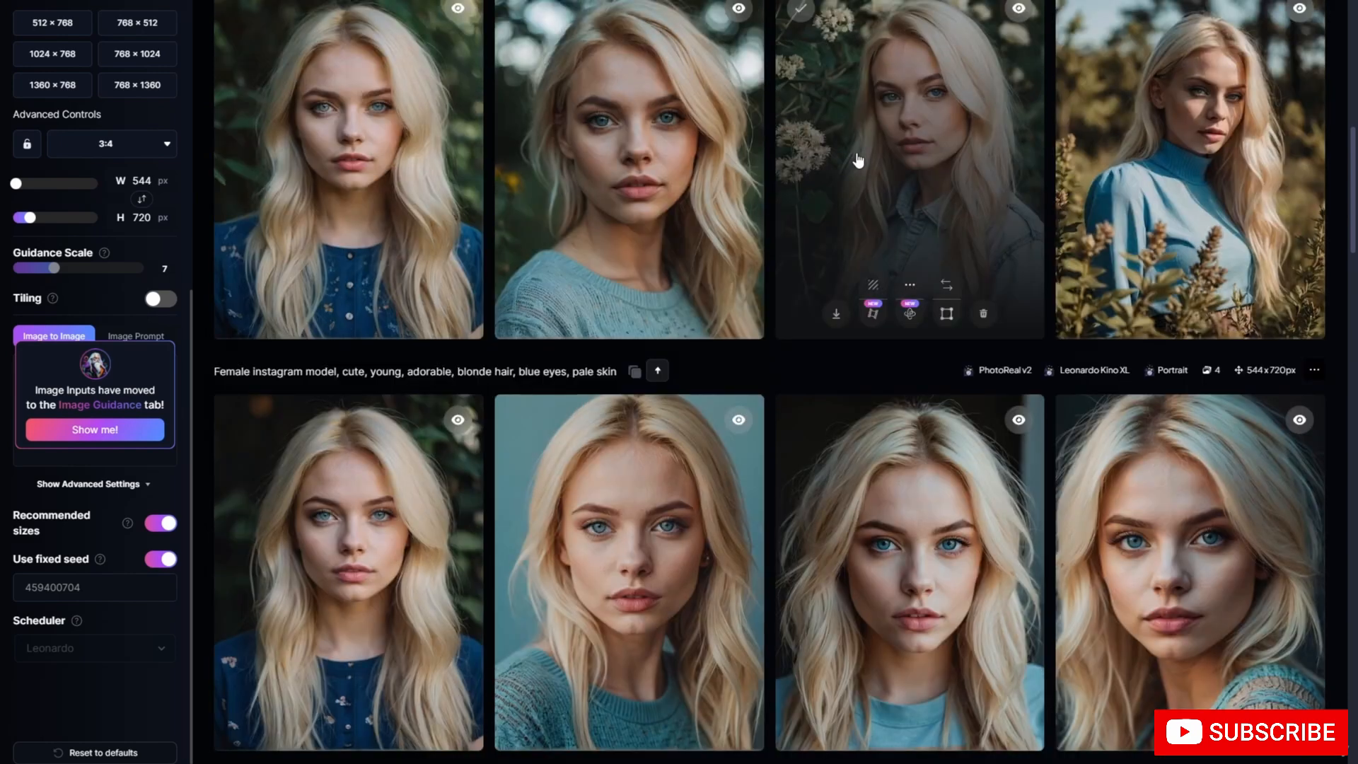
scroll(857, 161, up, 2)
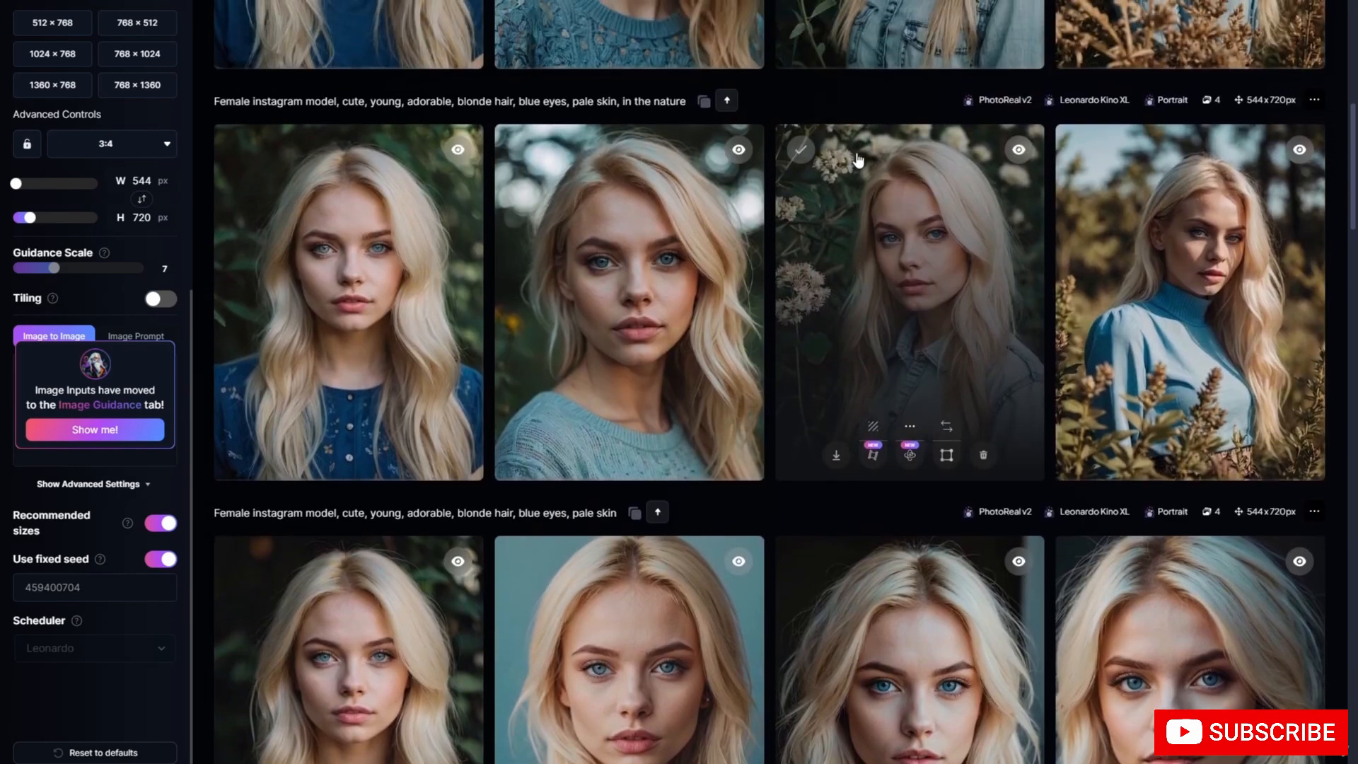
scroll(858, 160, up, 8)
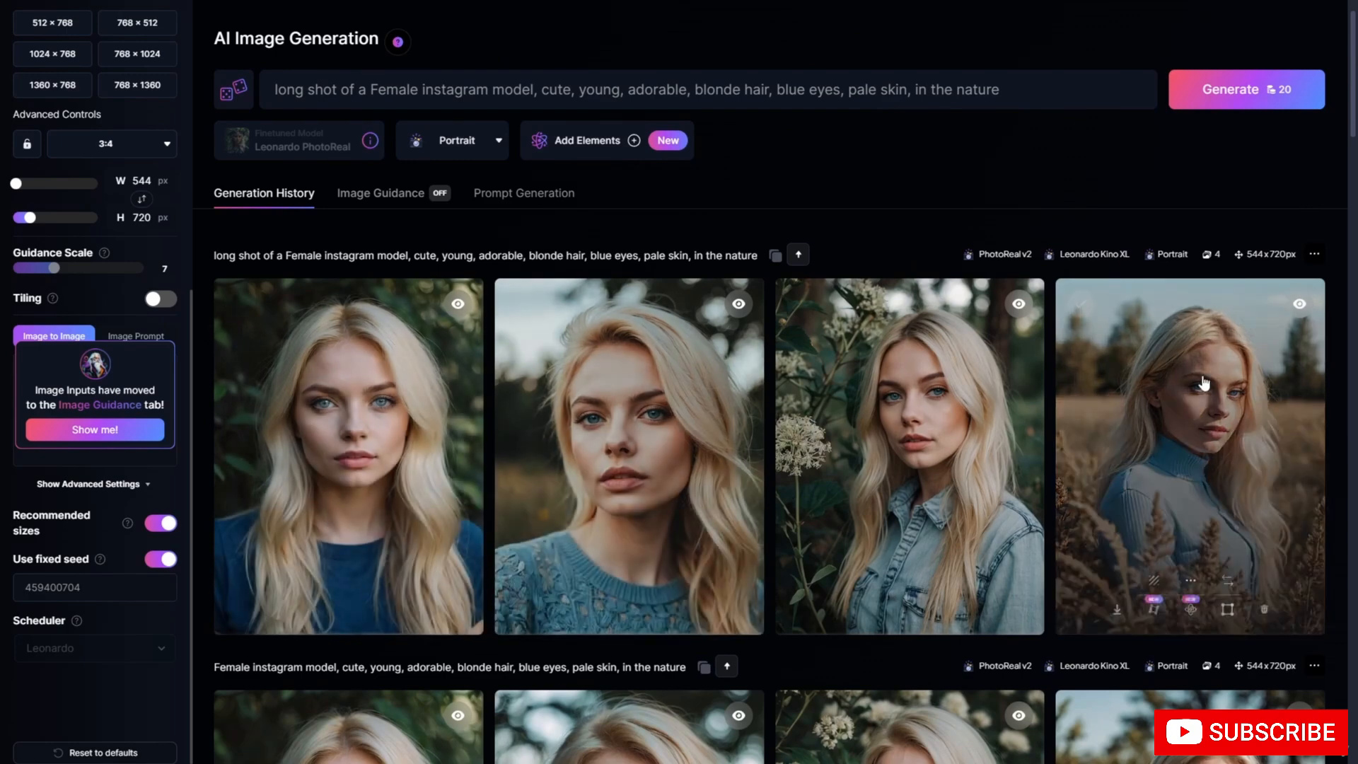
scroll(707, 459, down, 5)
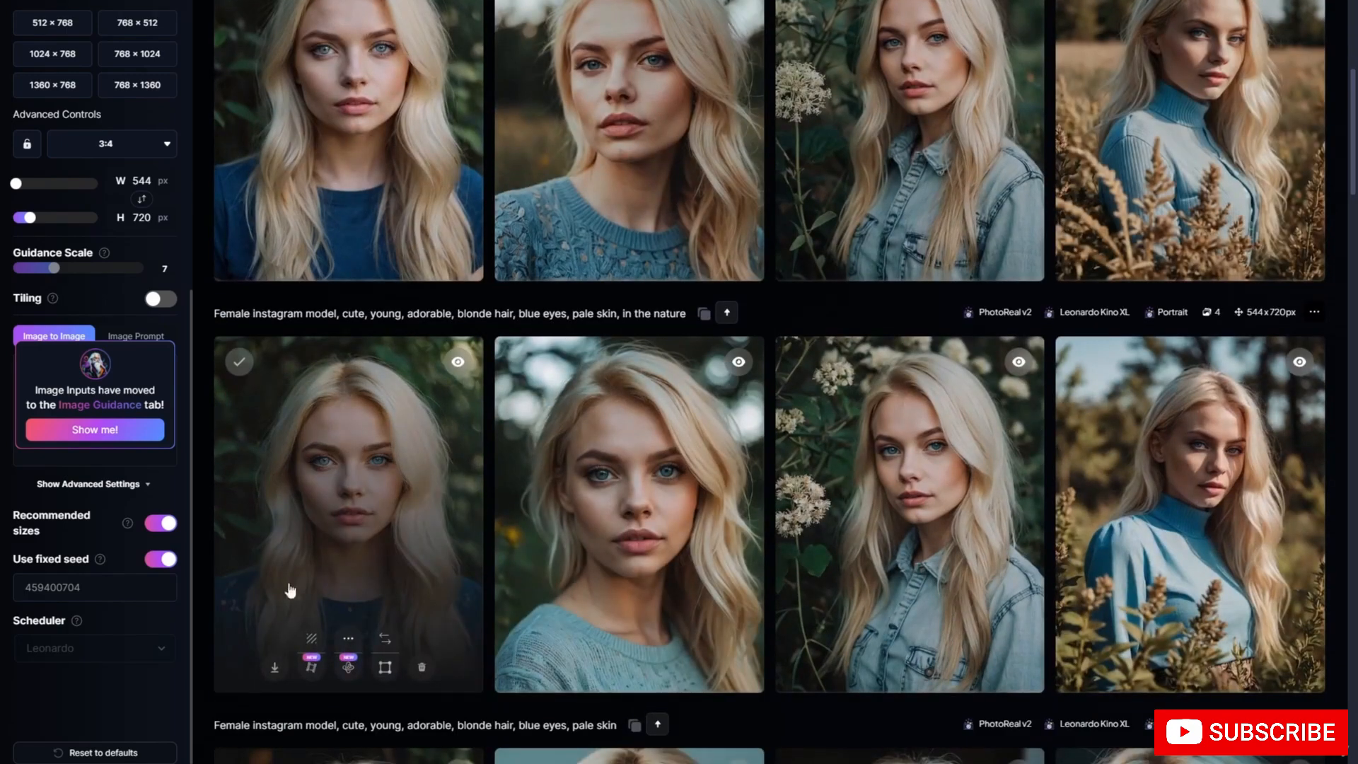
scroll(912, 169, up, 2)
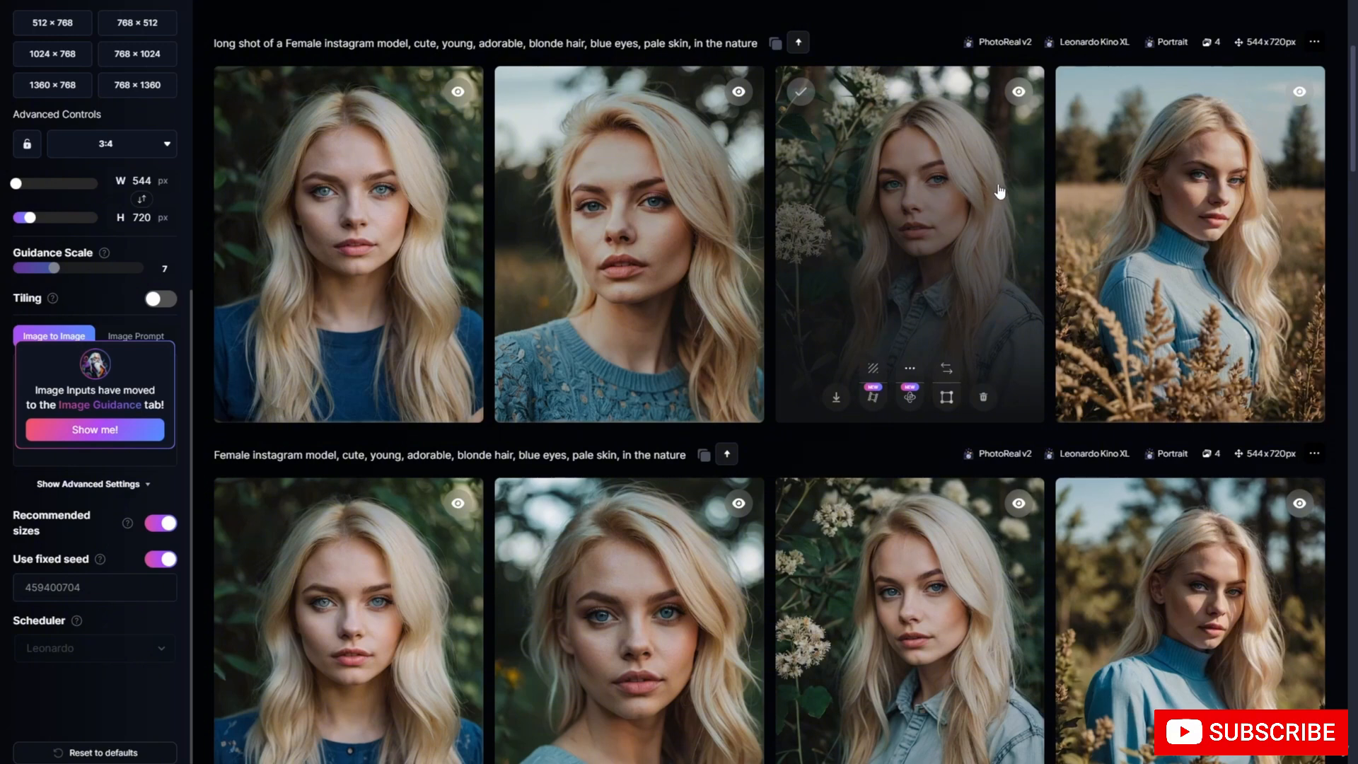
Replace "in the nature" in the long-shot prompt with "in the restaurant, sitting, red dress" and generate a new batch.
scroll(999, 191, up, 3)
drag(1000, 90, 916, 92)
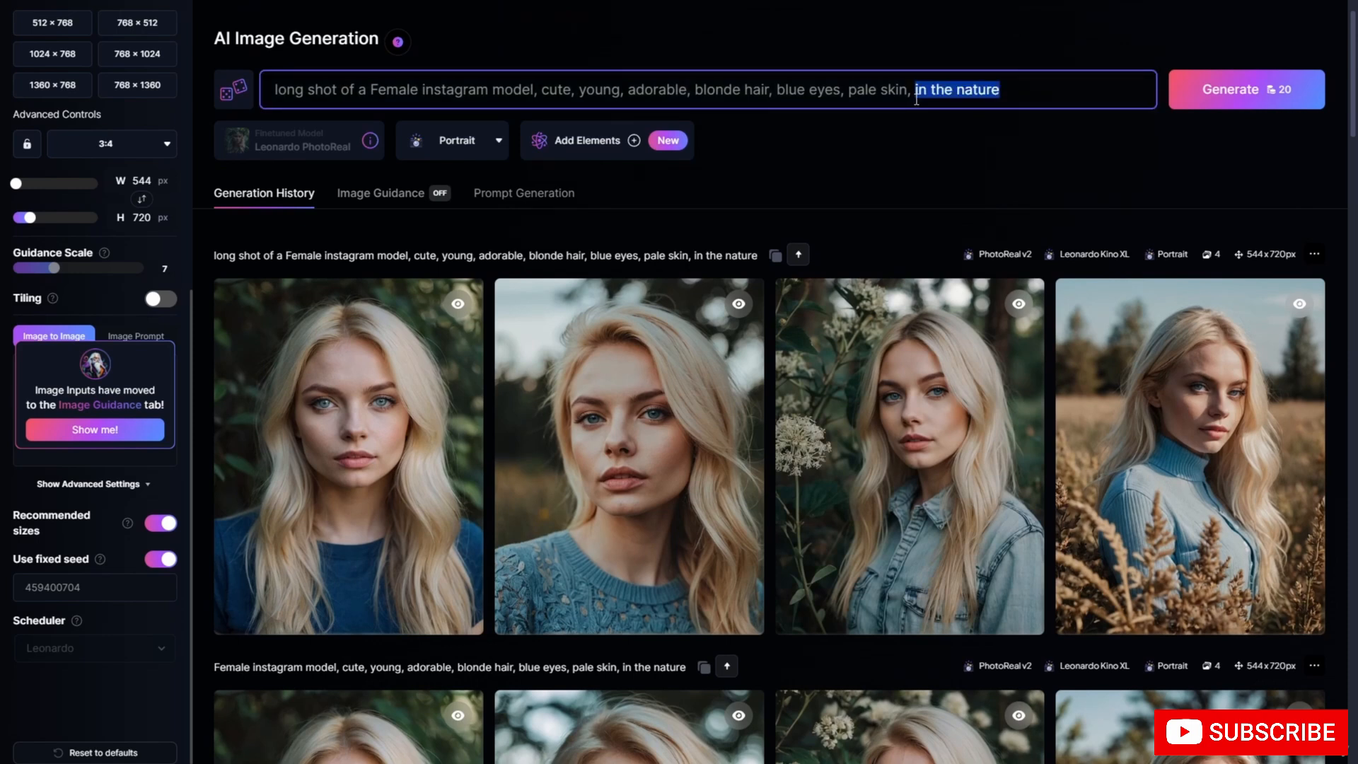
text(in the res)
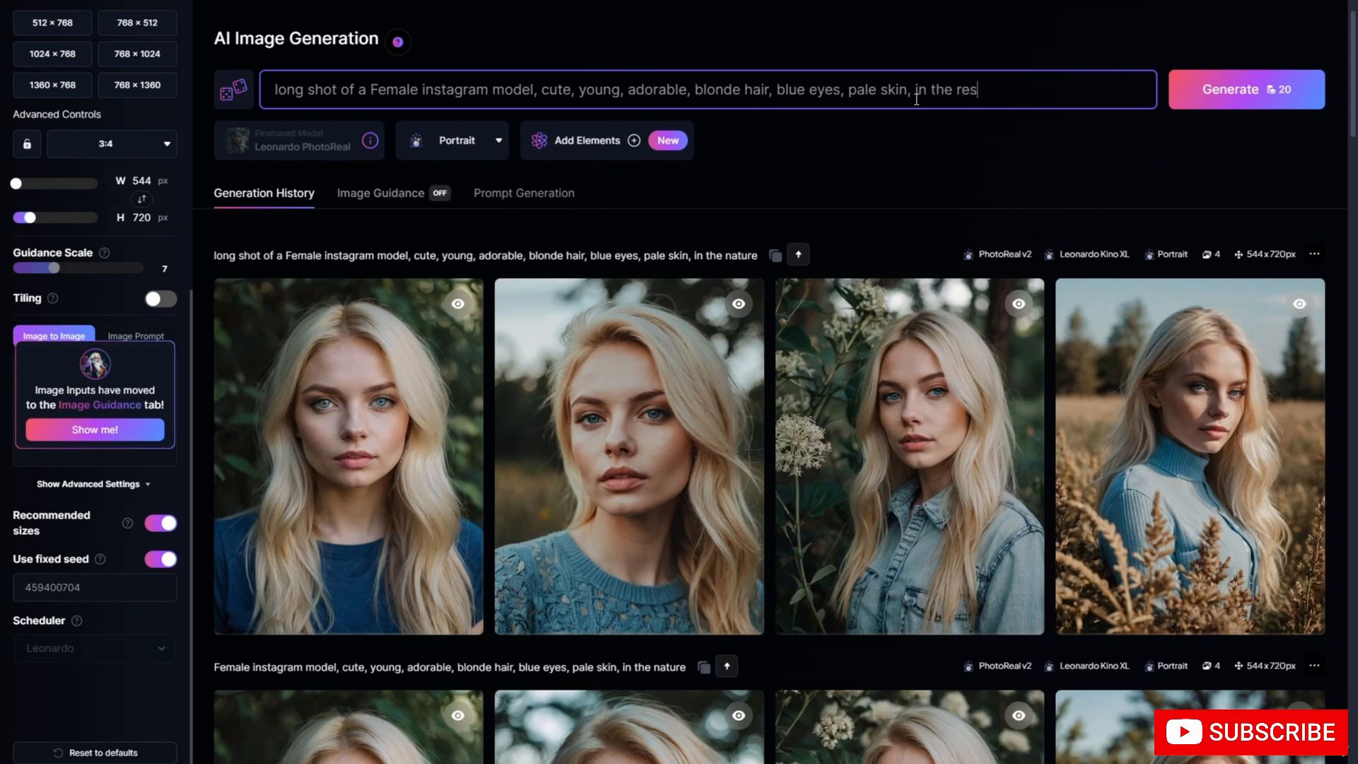
text(taurant, sitting, re)
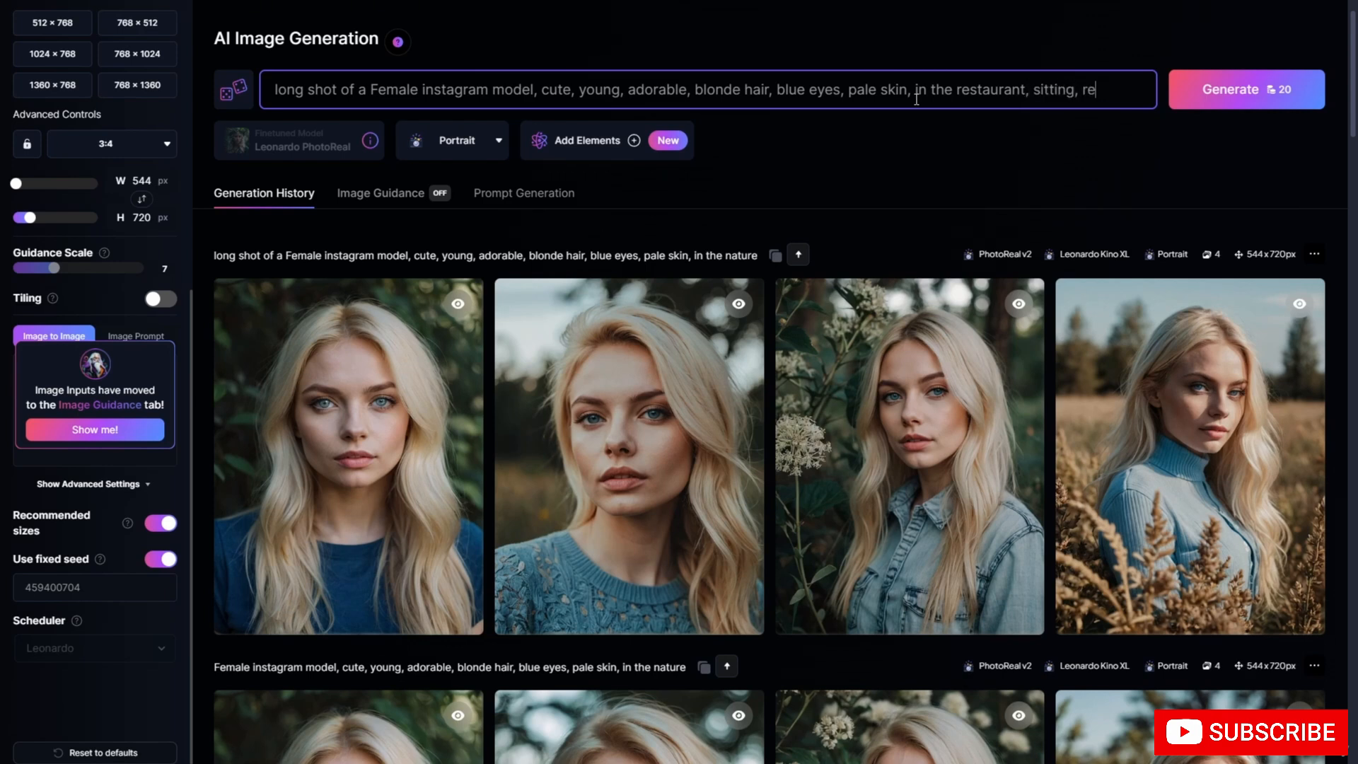
text(d dress)
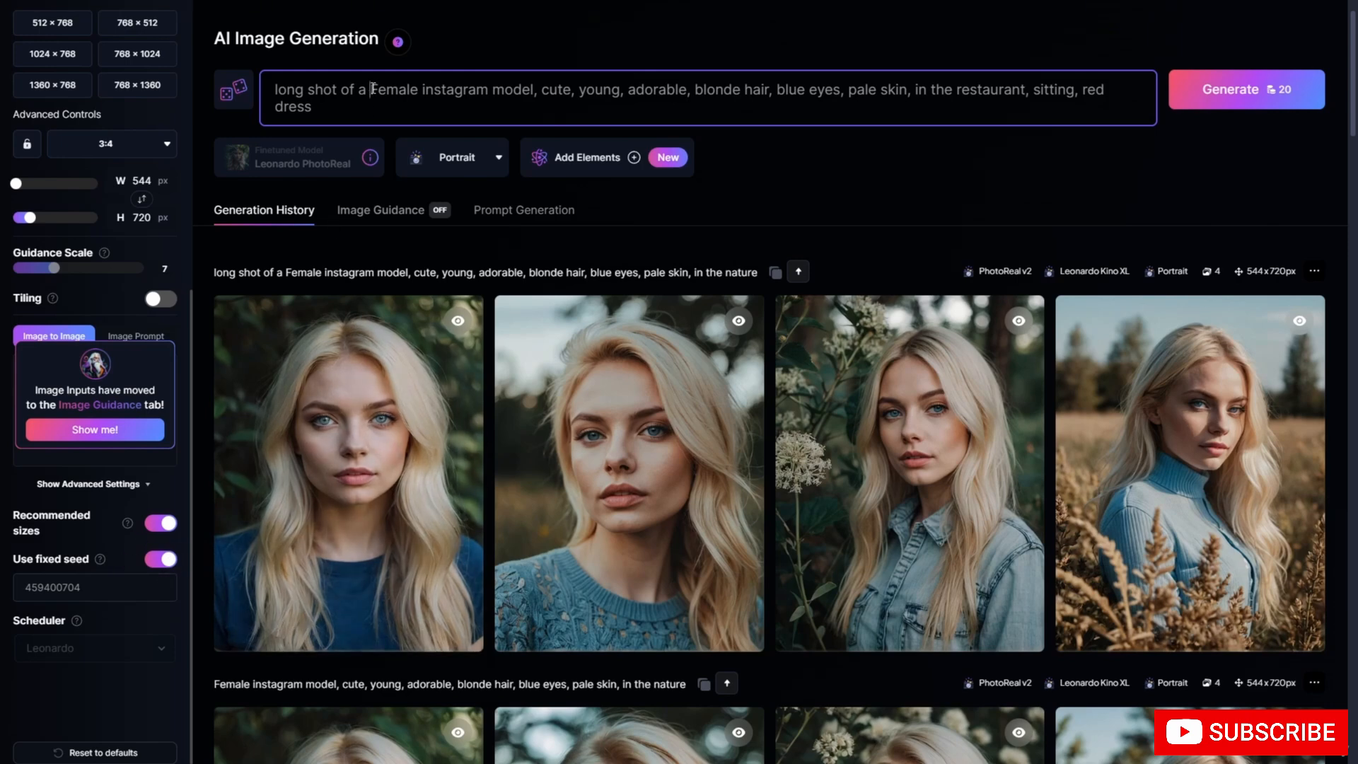
drag(369, 90, 655, 73)
drag(813, 87, 909, 97)
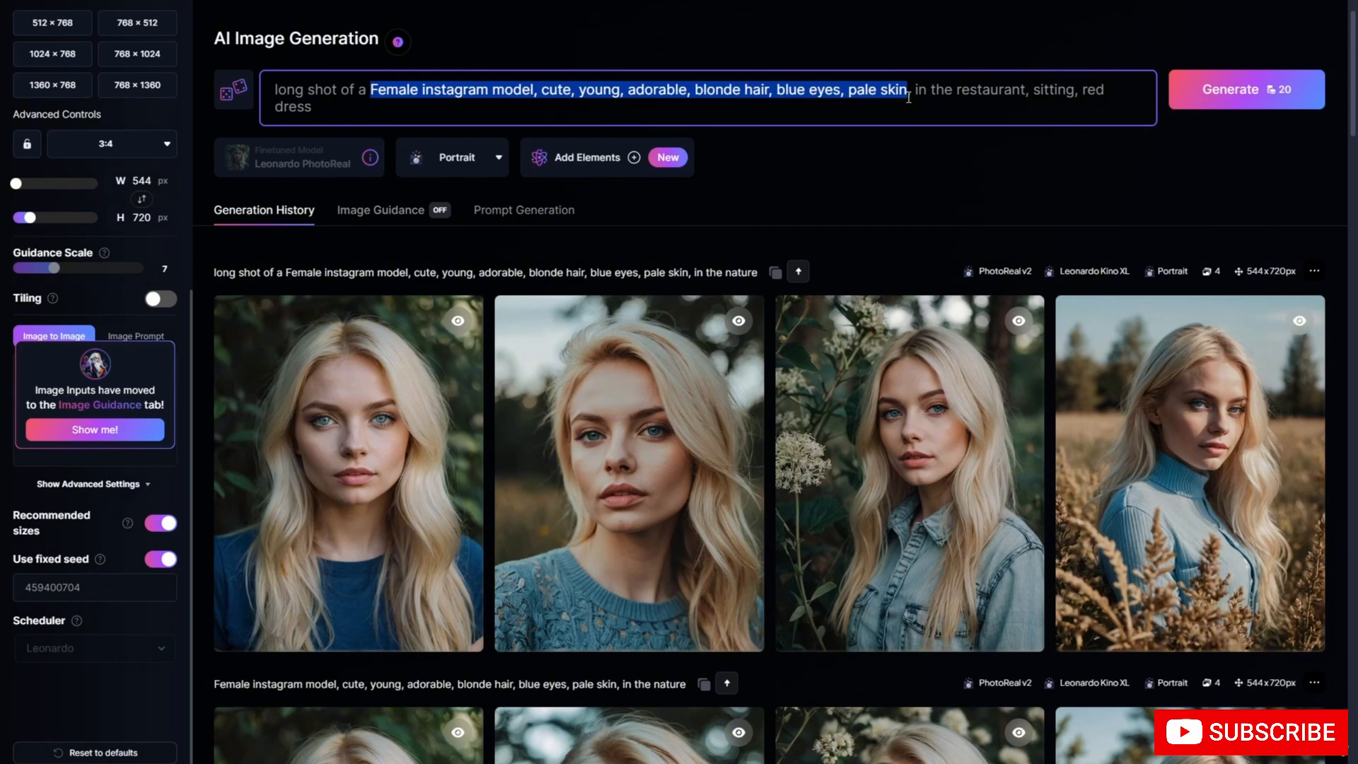
drag(908, 97, 912, 98)
click(1233, 104)
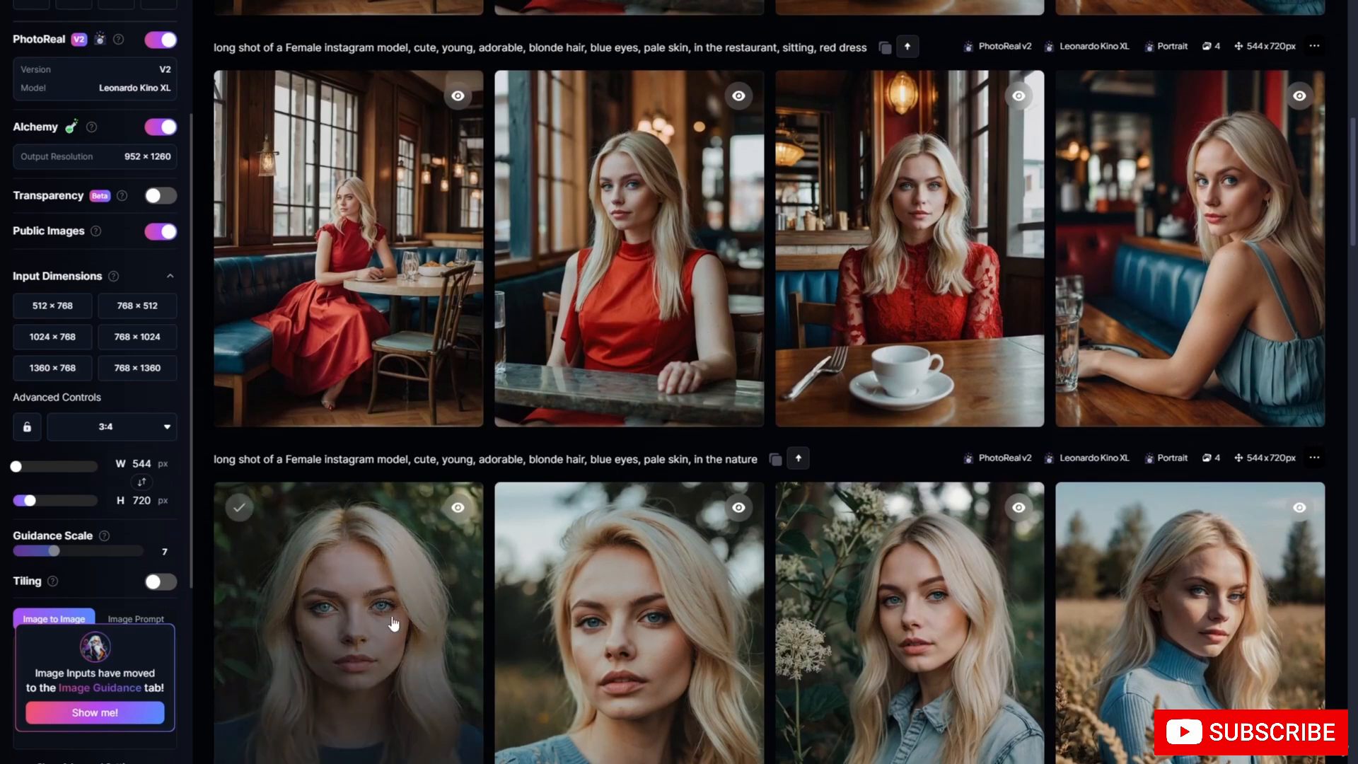
Compare the restaurant portraits, including an enlarged view of the third one, with the earlier nature and plain same-seed batches.
scroll(409, 388, down, 2)
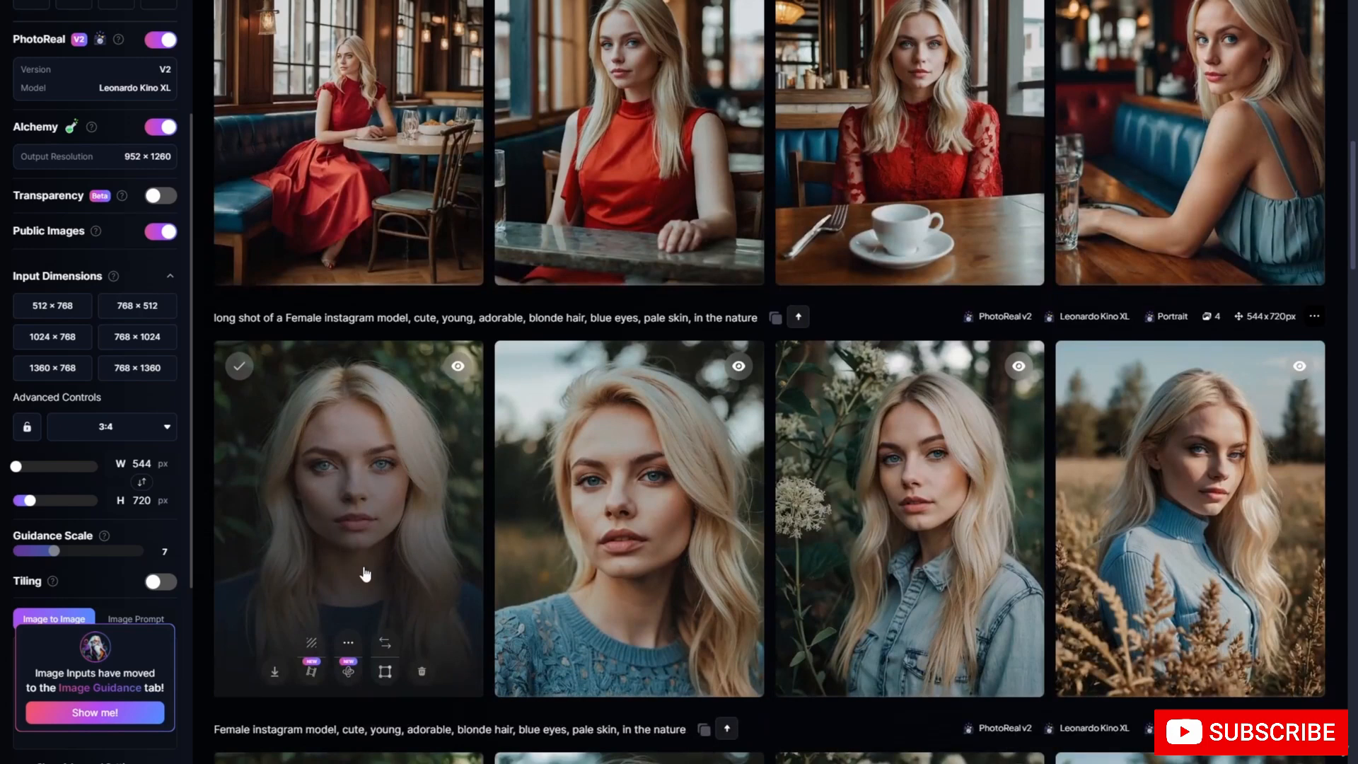
scroll(932, 246, up, 1)
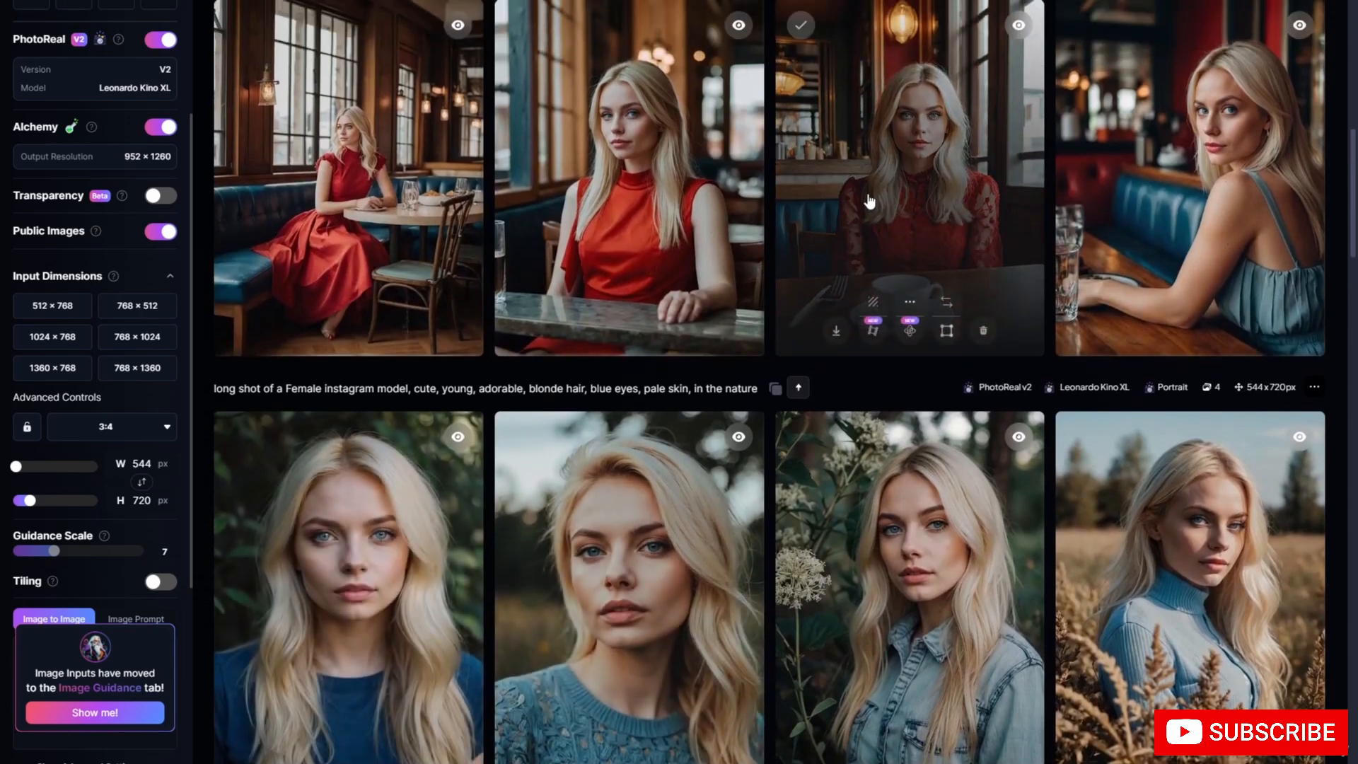
click(914, 225)
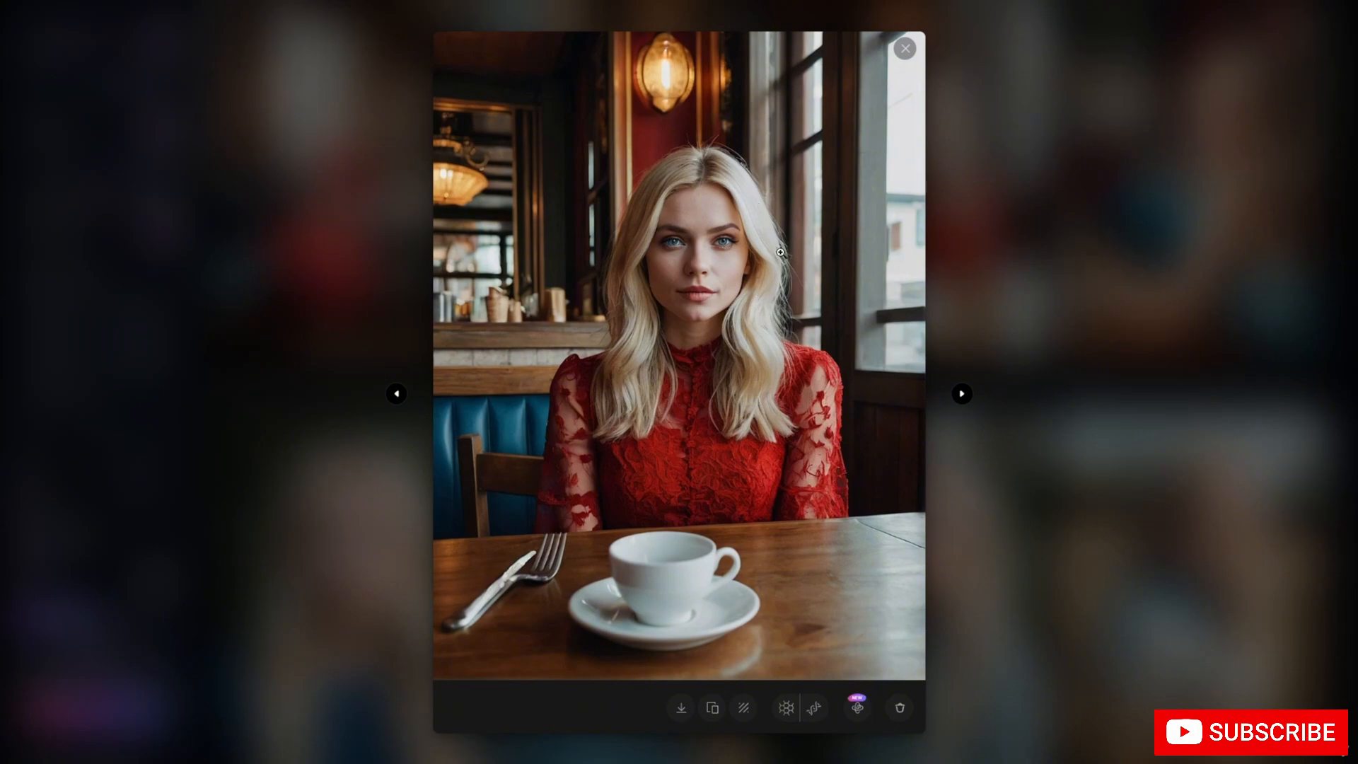
click(1038, 290)
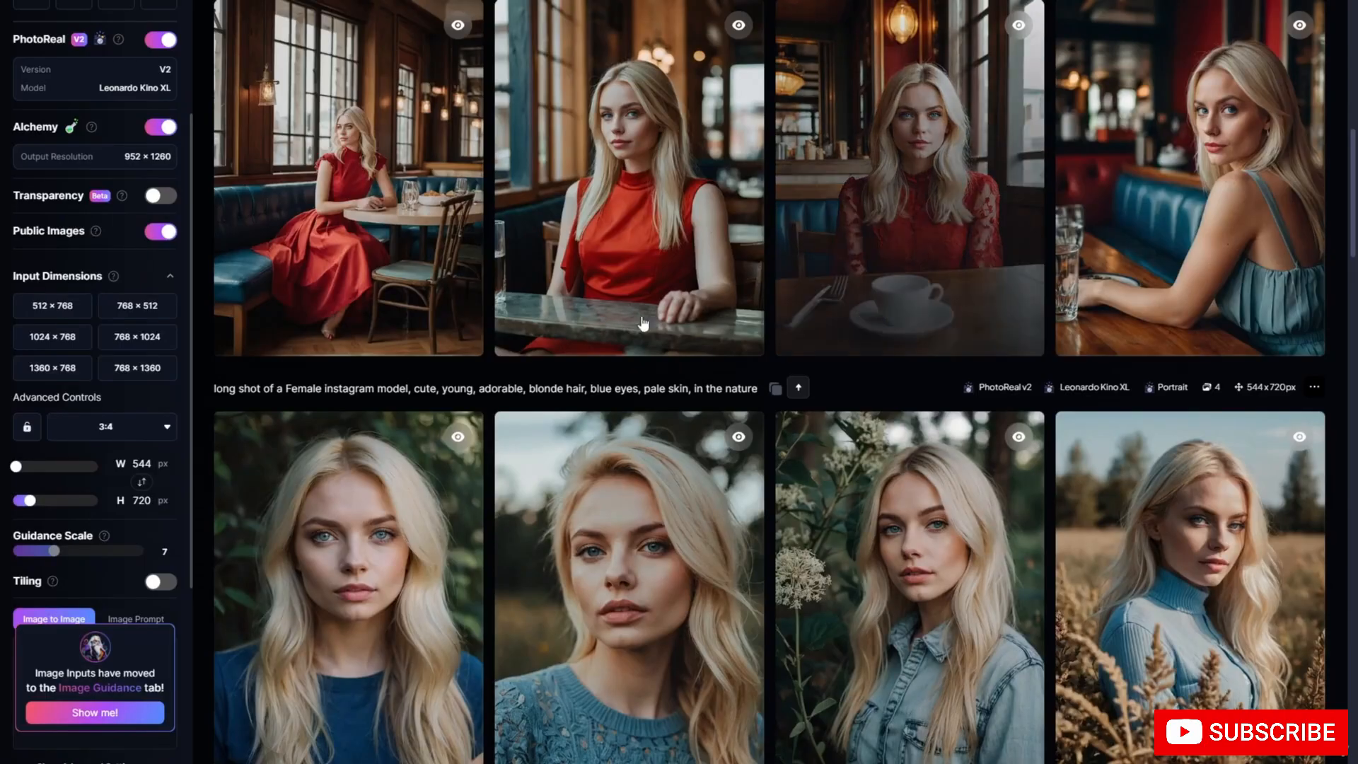
scroll(481, 233, down, 6)
scroll(481, 233, down, 5)
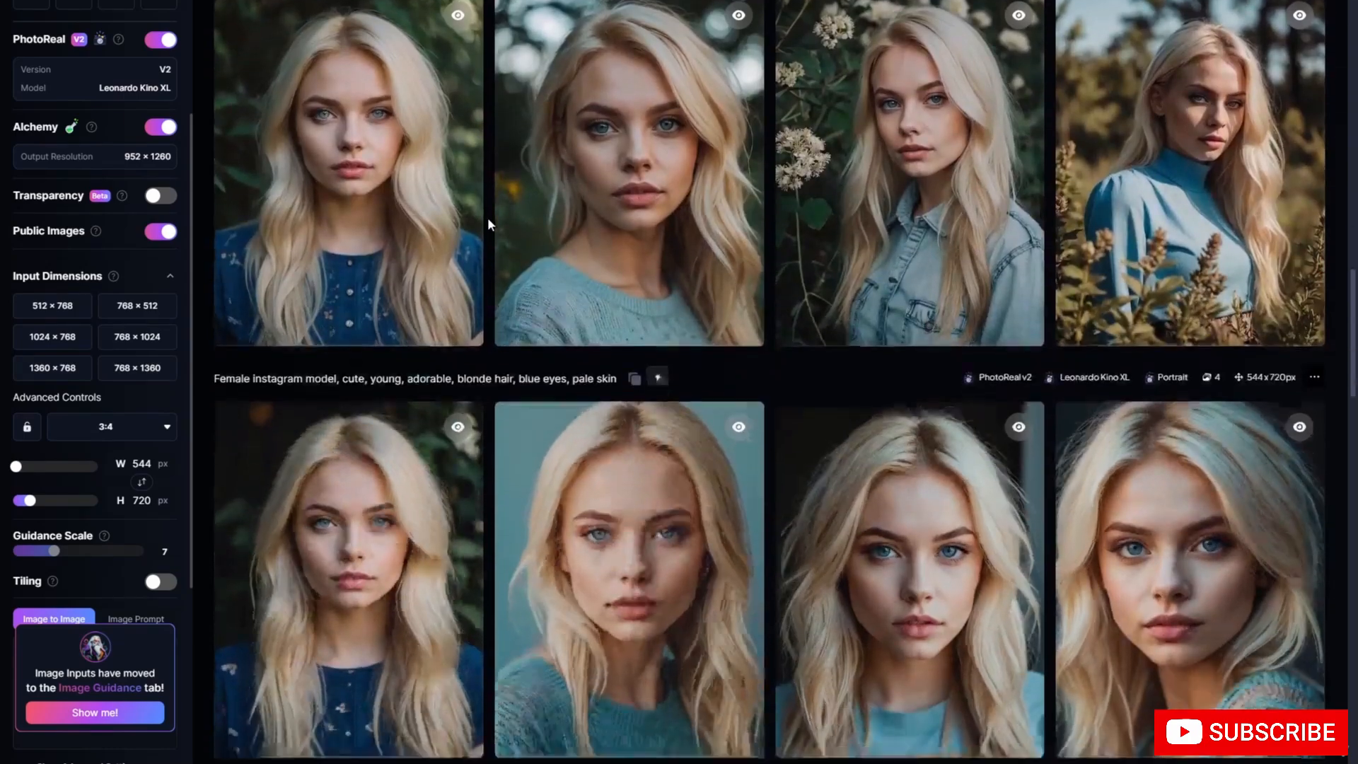
scroll(533, 516, up, 6)
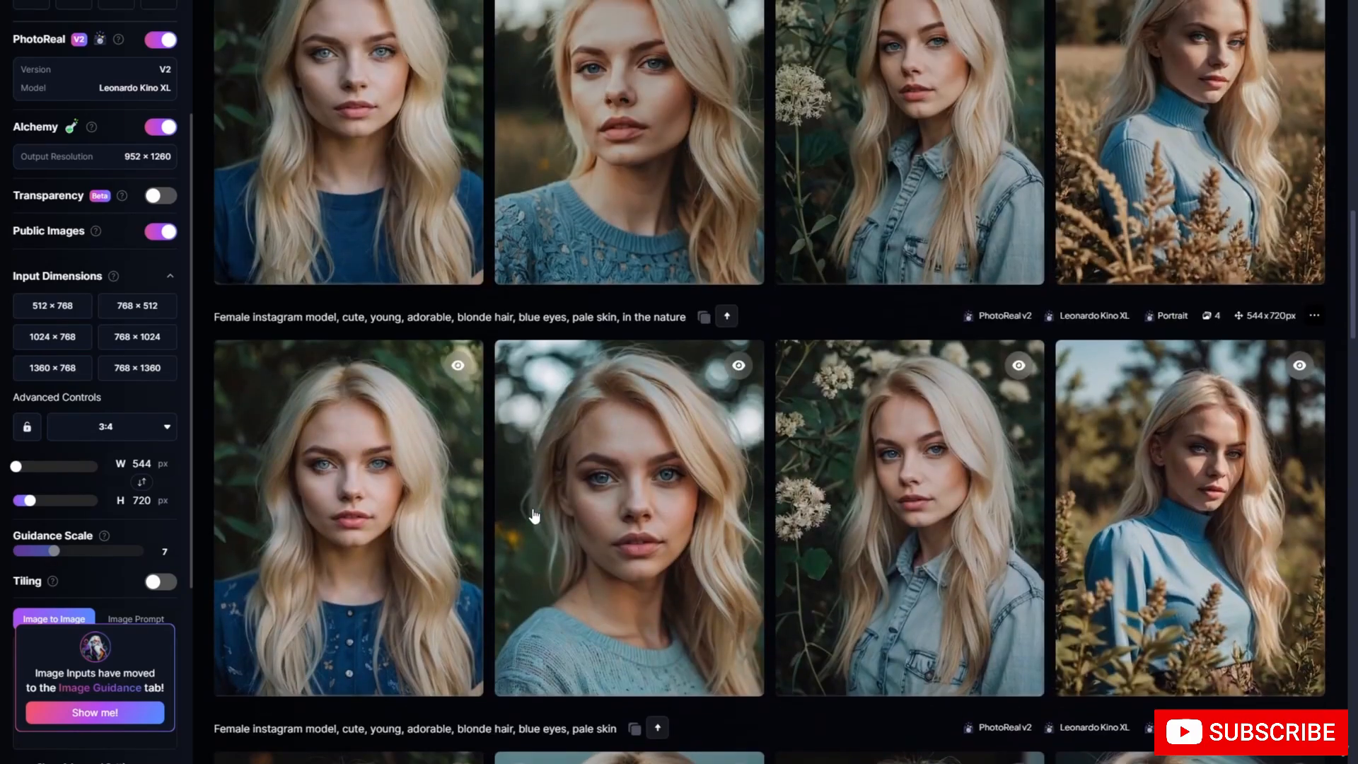
scroll(534, 516, up, 5)
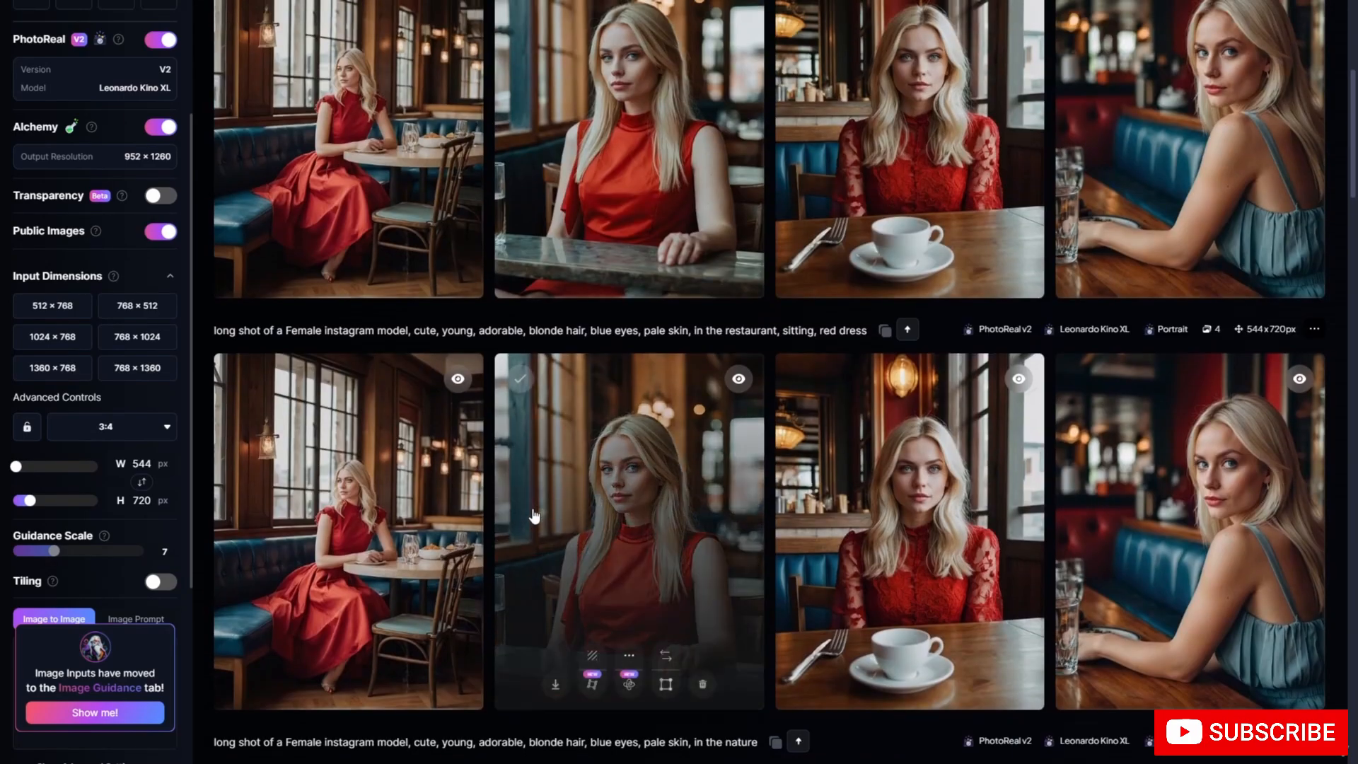
Replace the restaurant, sitting and red dress wording in the prompt with "in the club, fancy dress" and generate the images.
scroll(534, 516, up, 5)
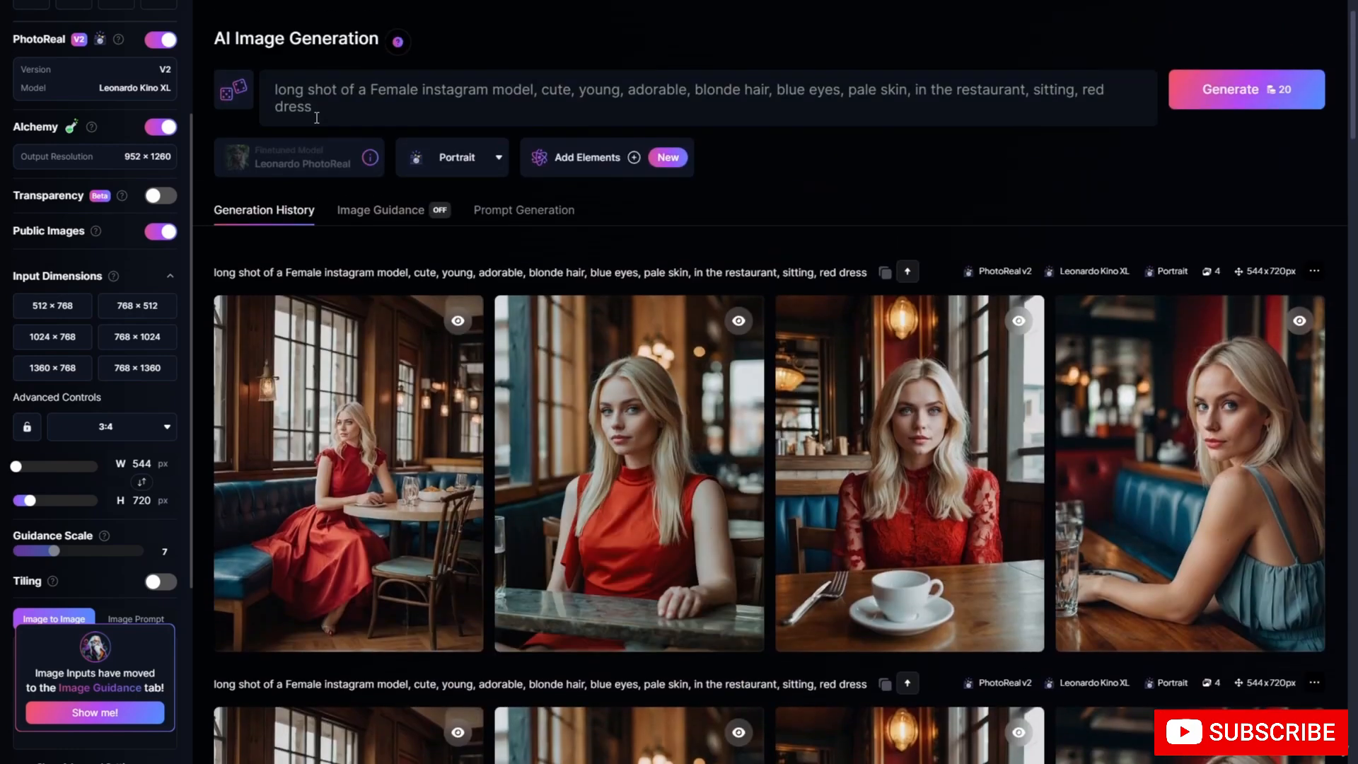
drag(327, 114, 916, 81)
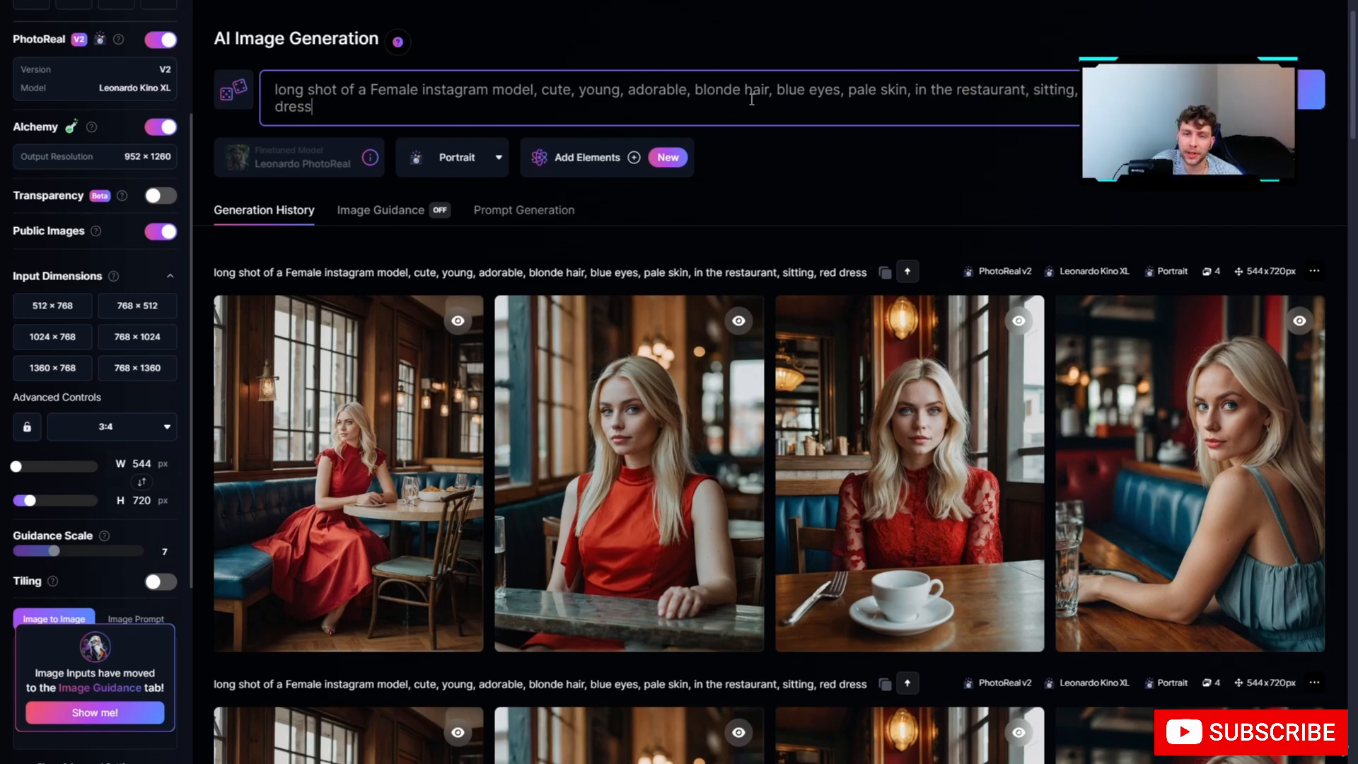
drag(754, 101, 916, 83)
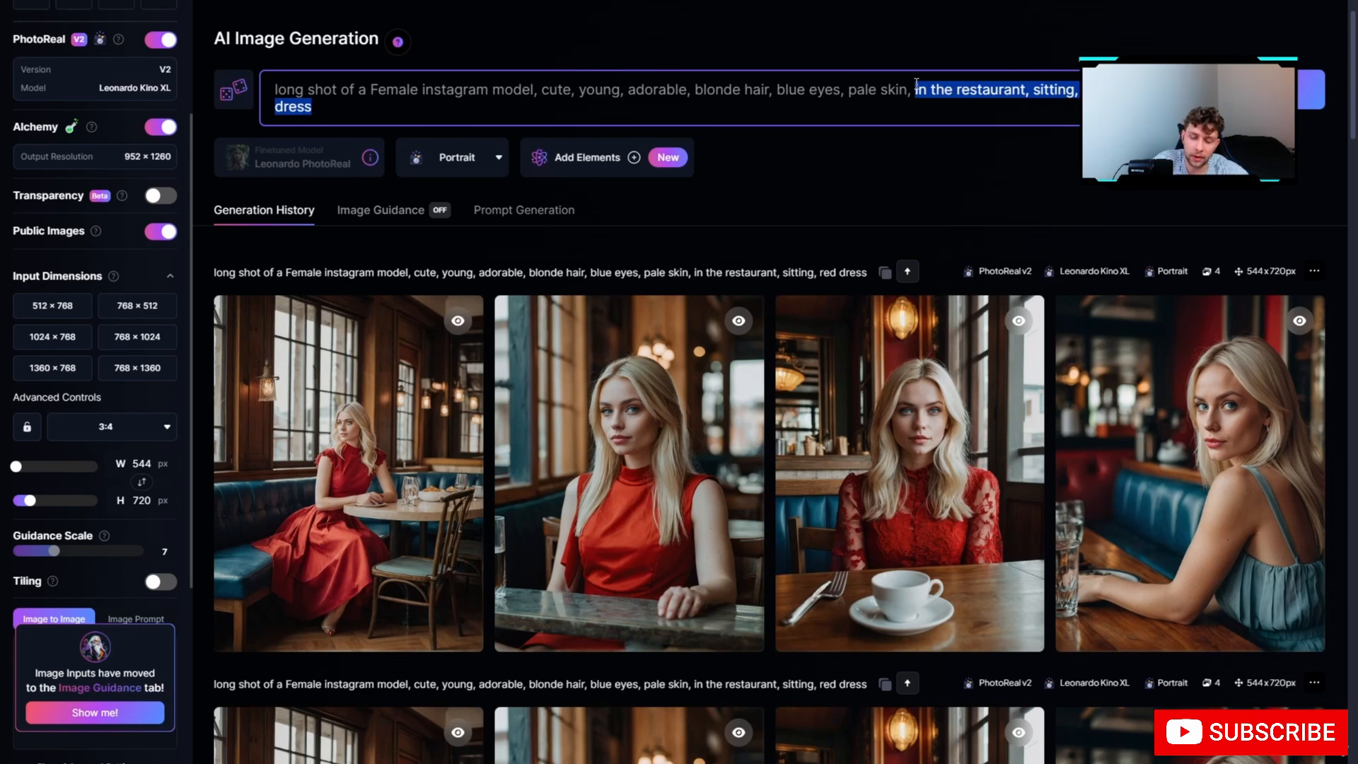
key(BackSpace)
text(in t)
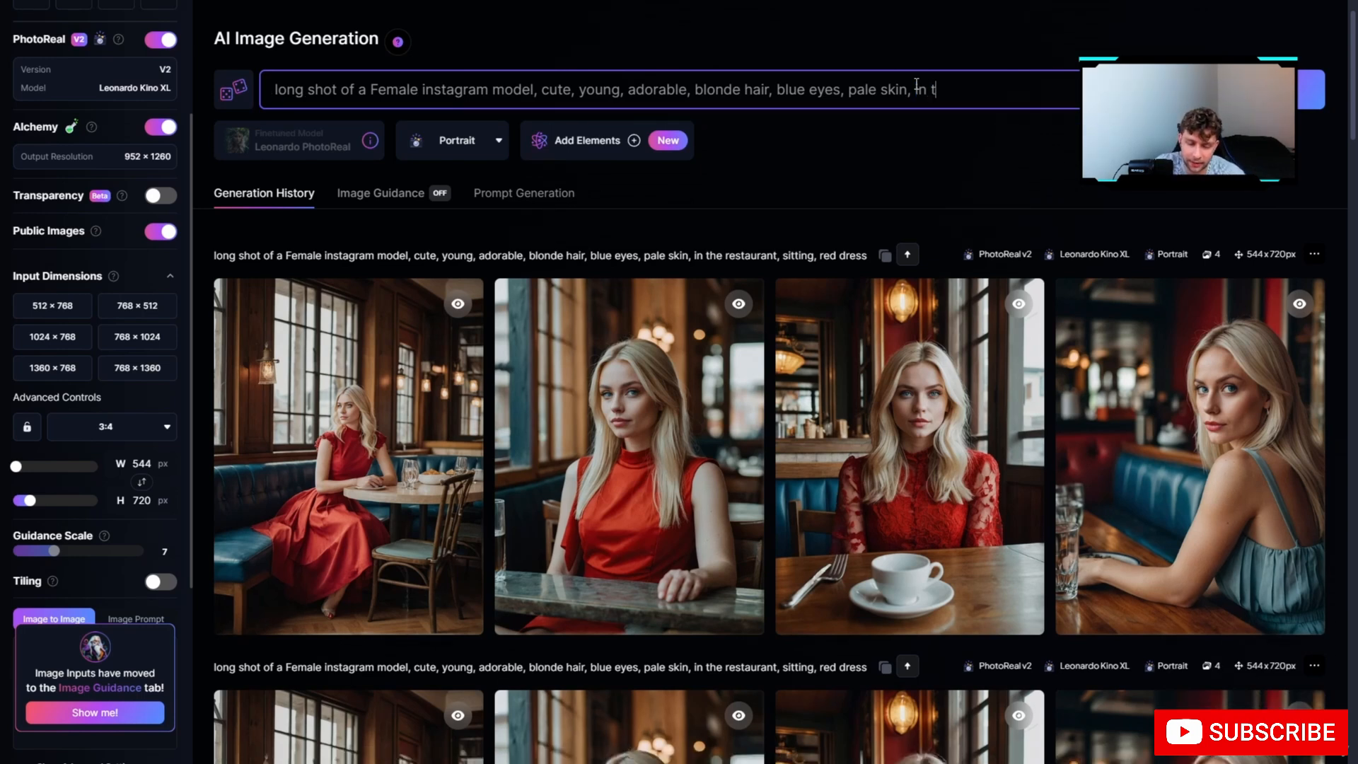
text(he club)
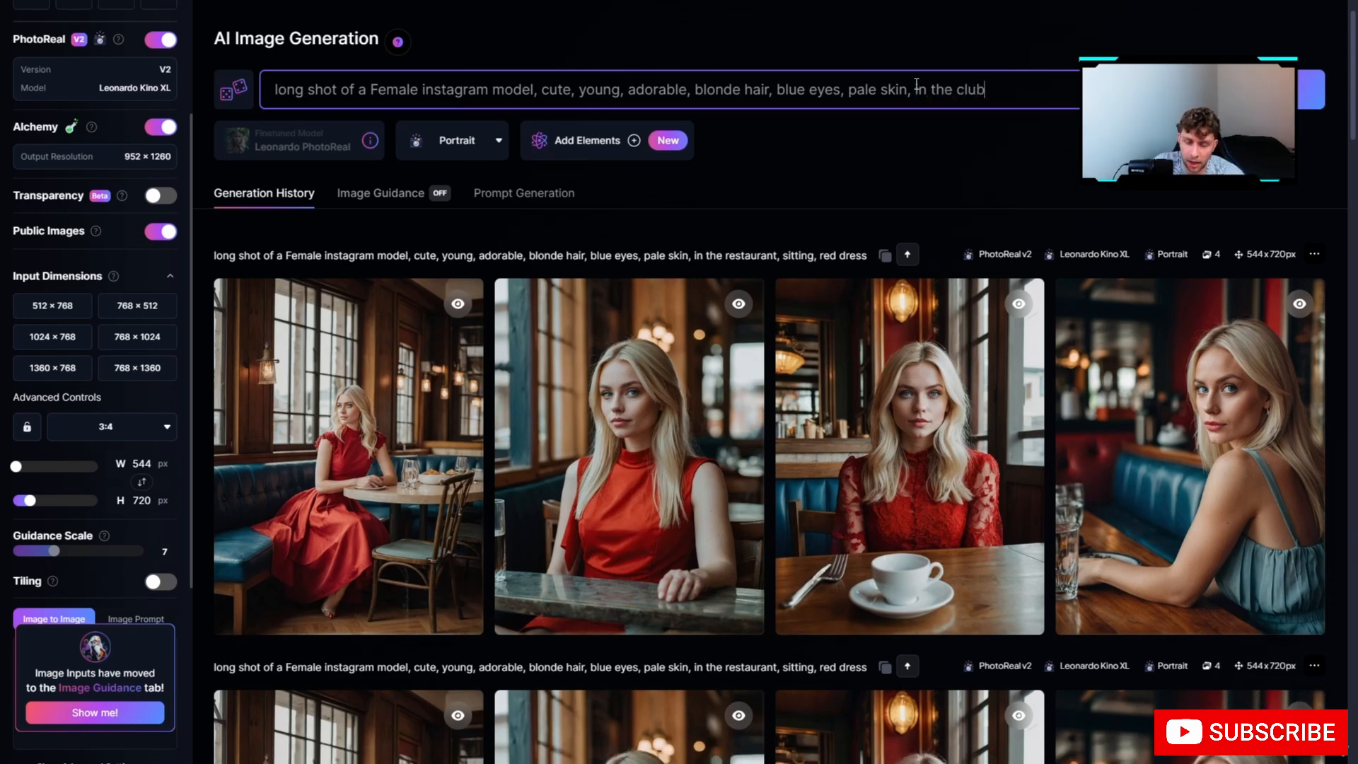
text(, fancy cdr)
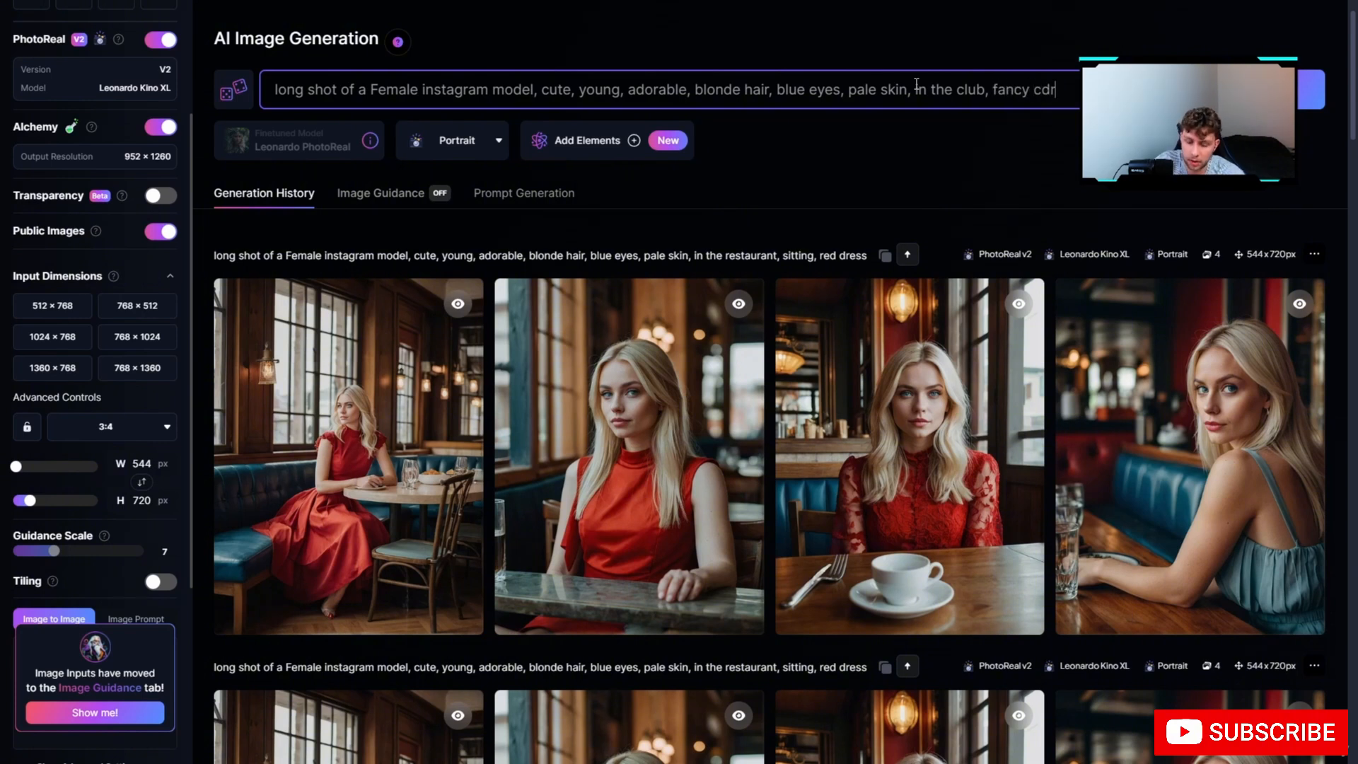
key(BackSpace)
key(BackSpace)
key(BackSpace)
text(dress)
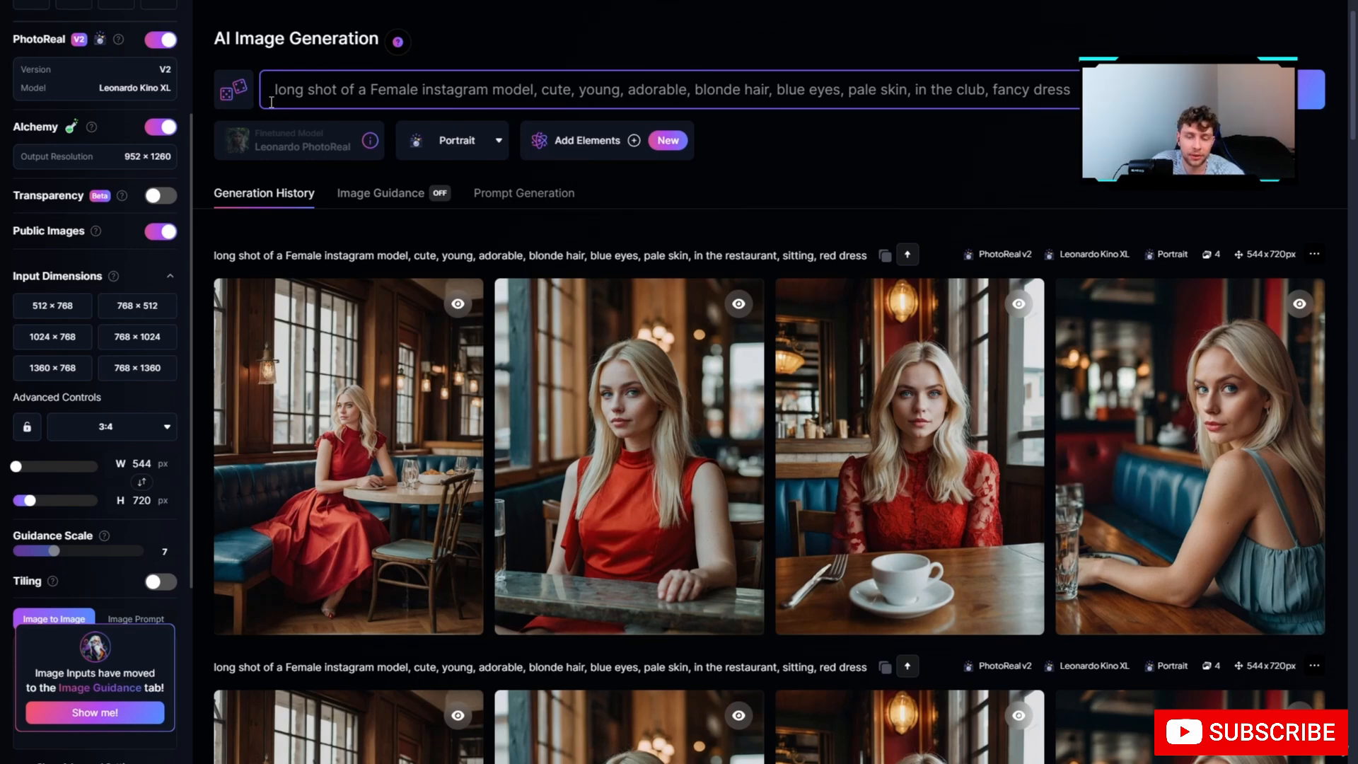
click(1312, 89)
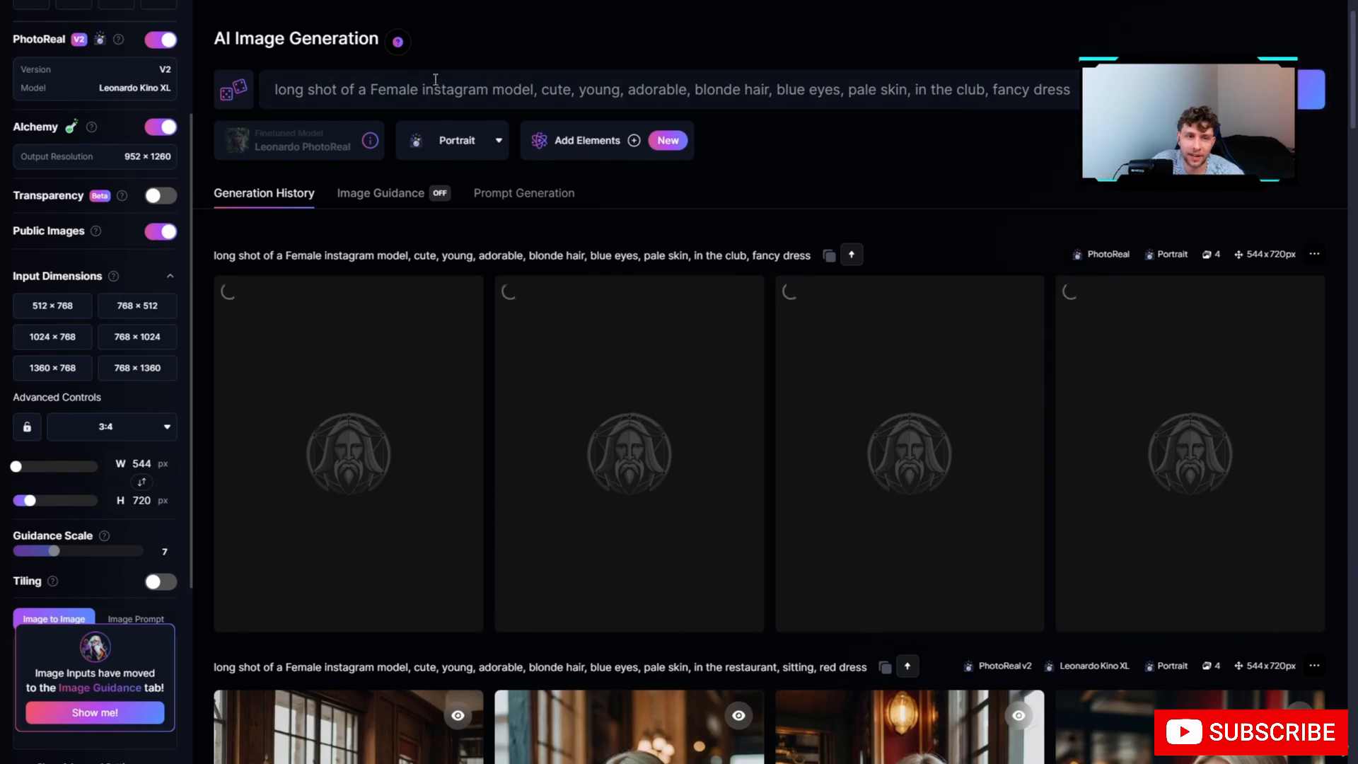
Remove "long shot of a" from the start of the club prompt and generate another batch.
drag(370, 89, 273, 86)
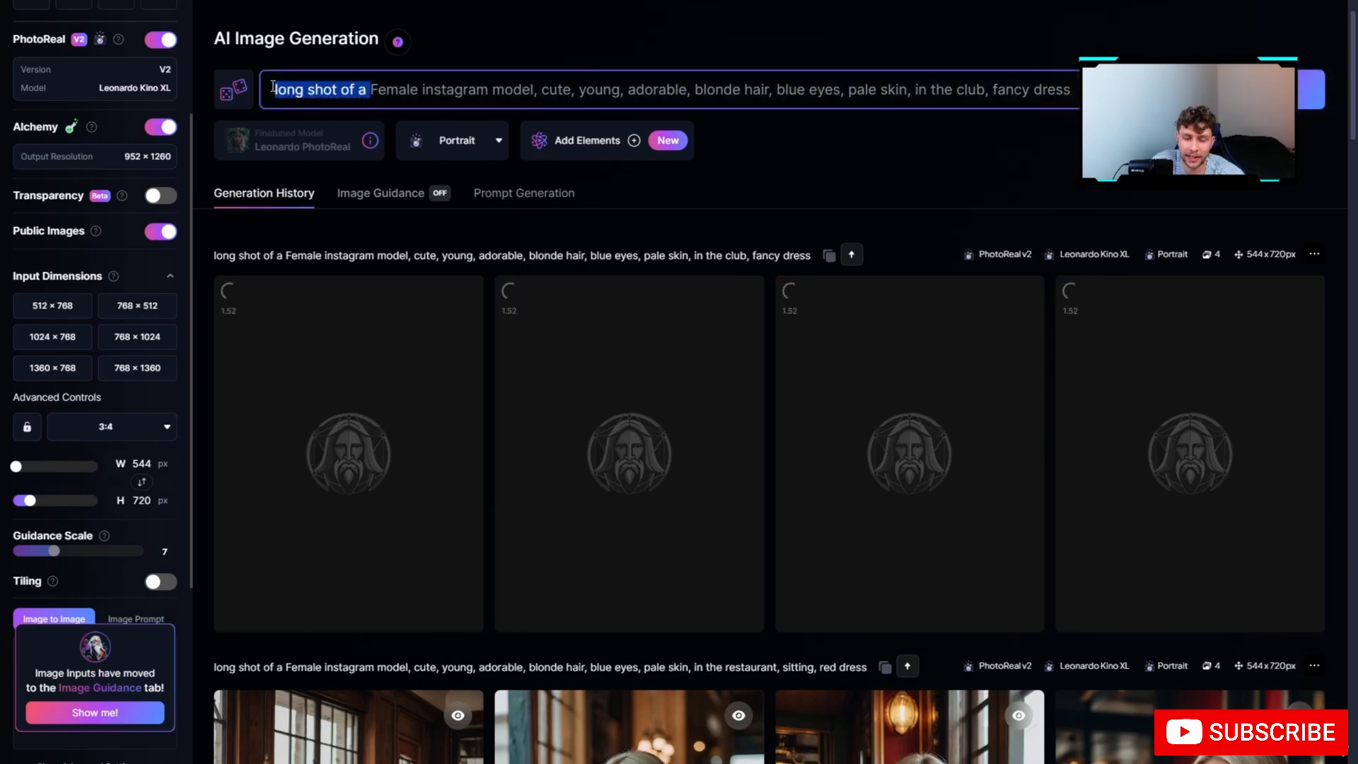
key(BackSpace)
key(Return)
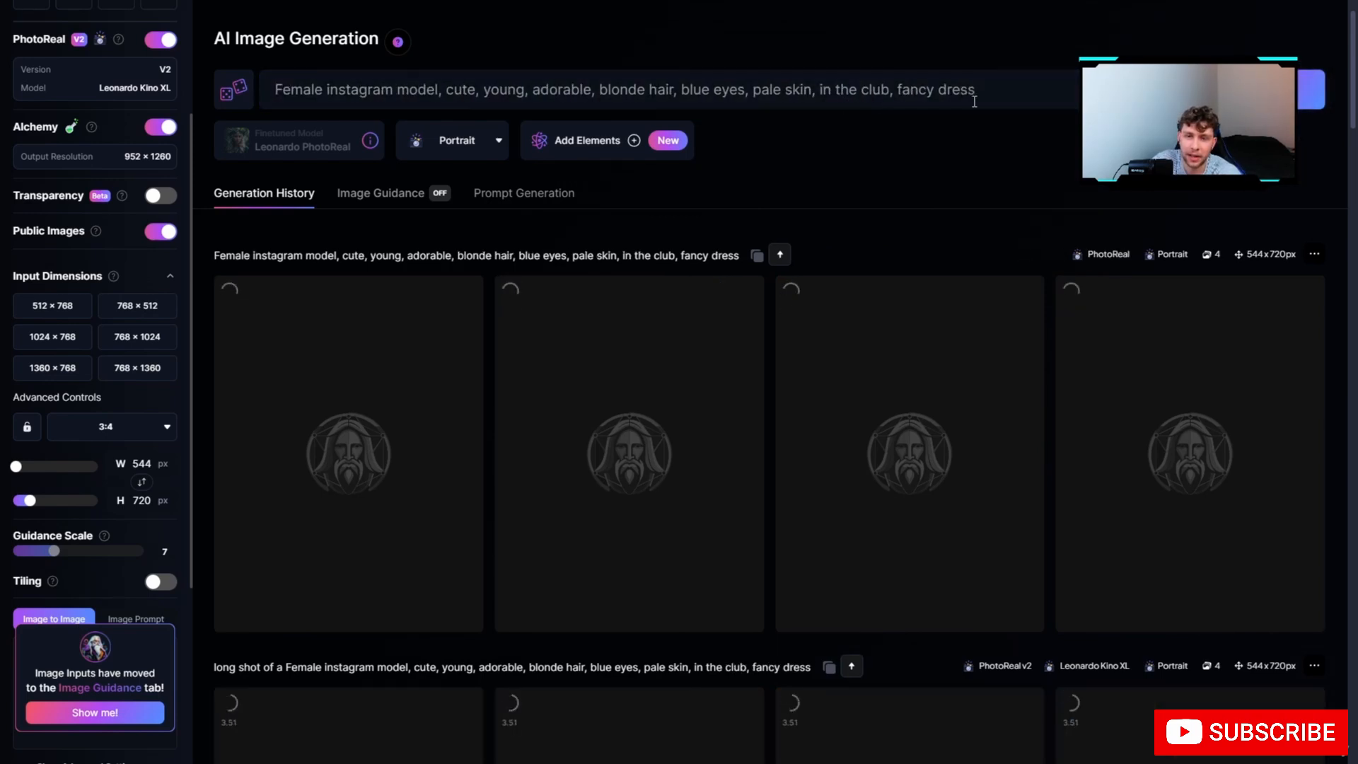
Replace the club and fancy dress wording with "in the hotel room, pink t shirt, black pants" and generate the images.
drag(976, 91, 821, 89)
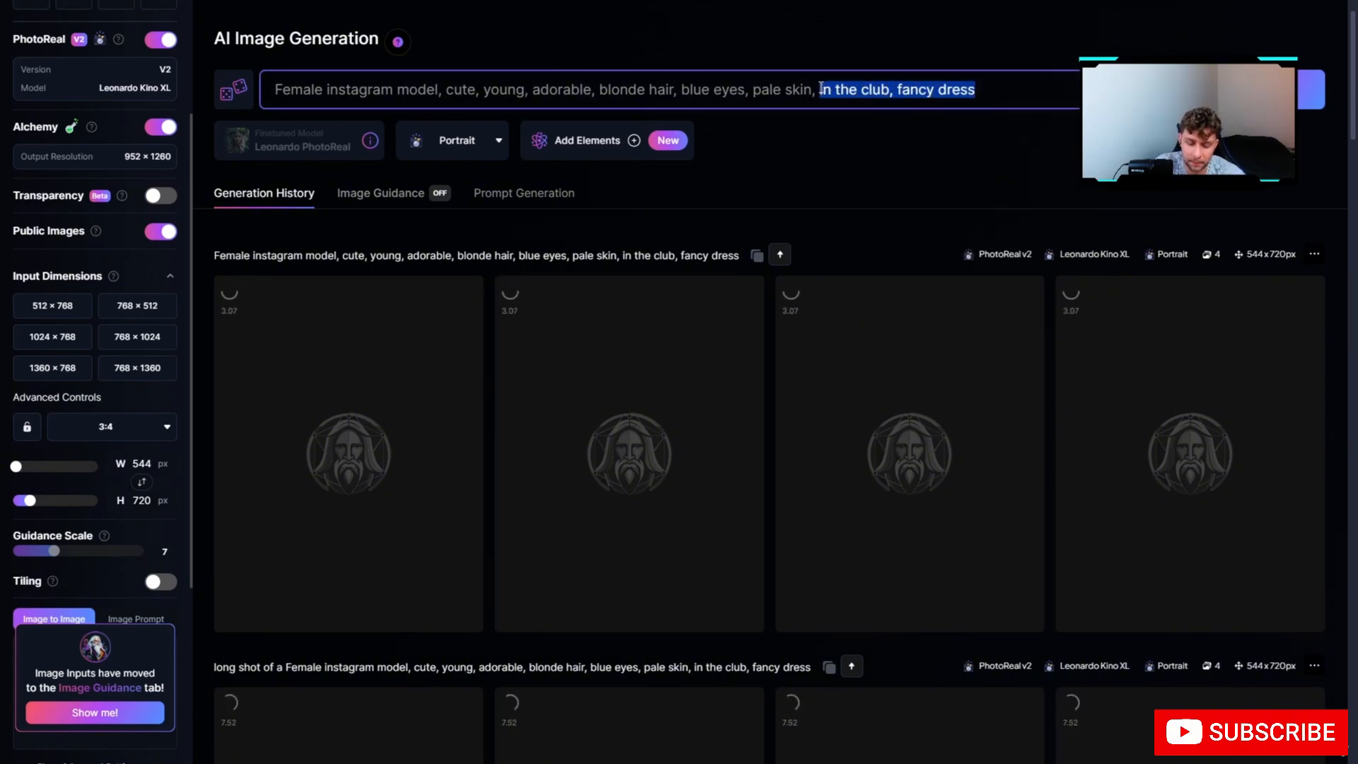
text(in the )
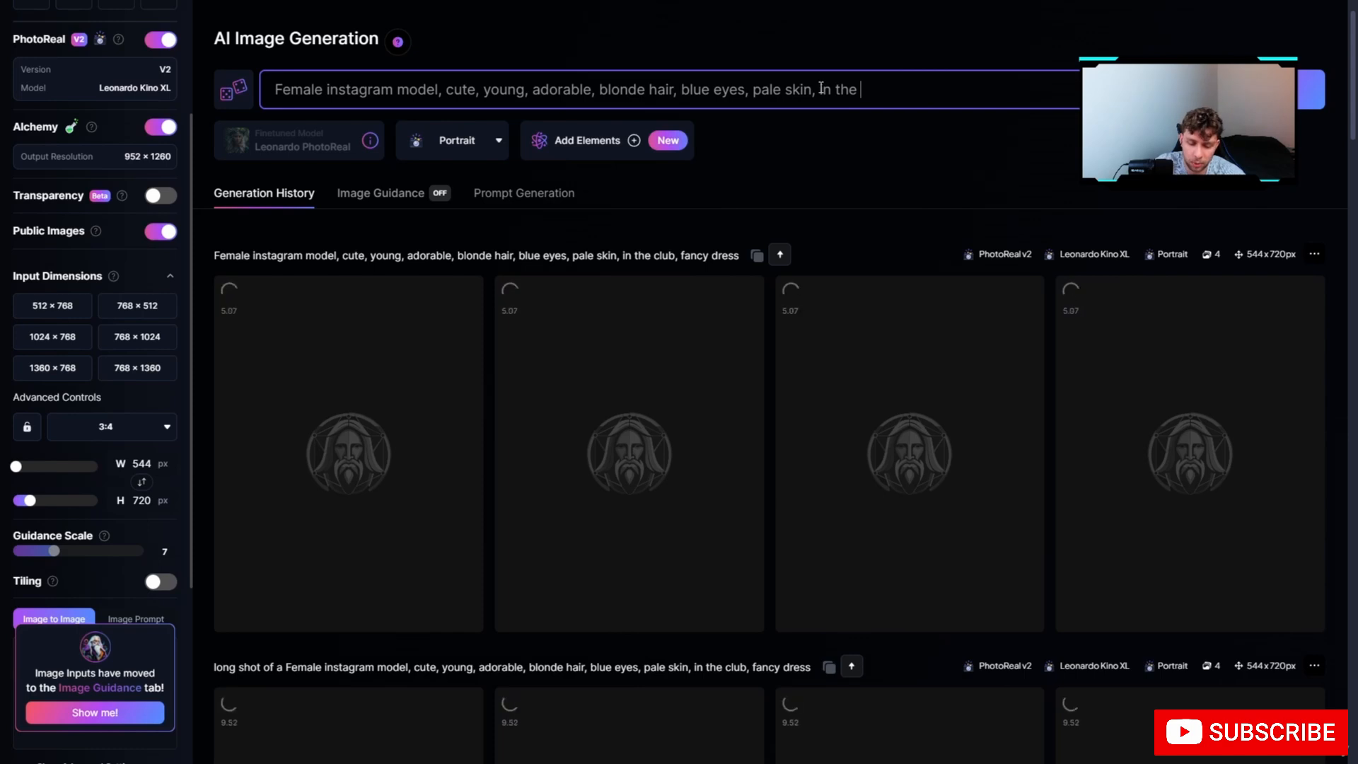
text(hotel)
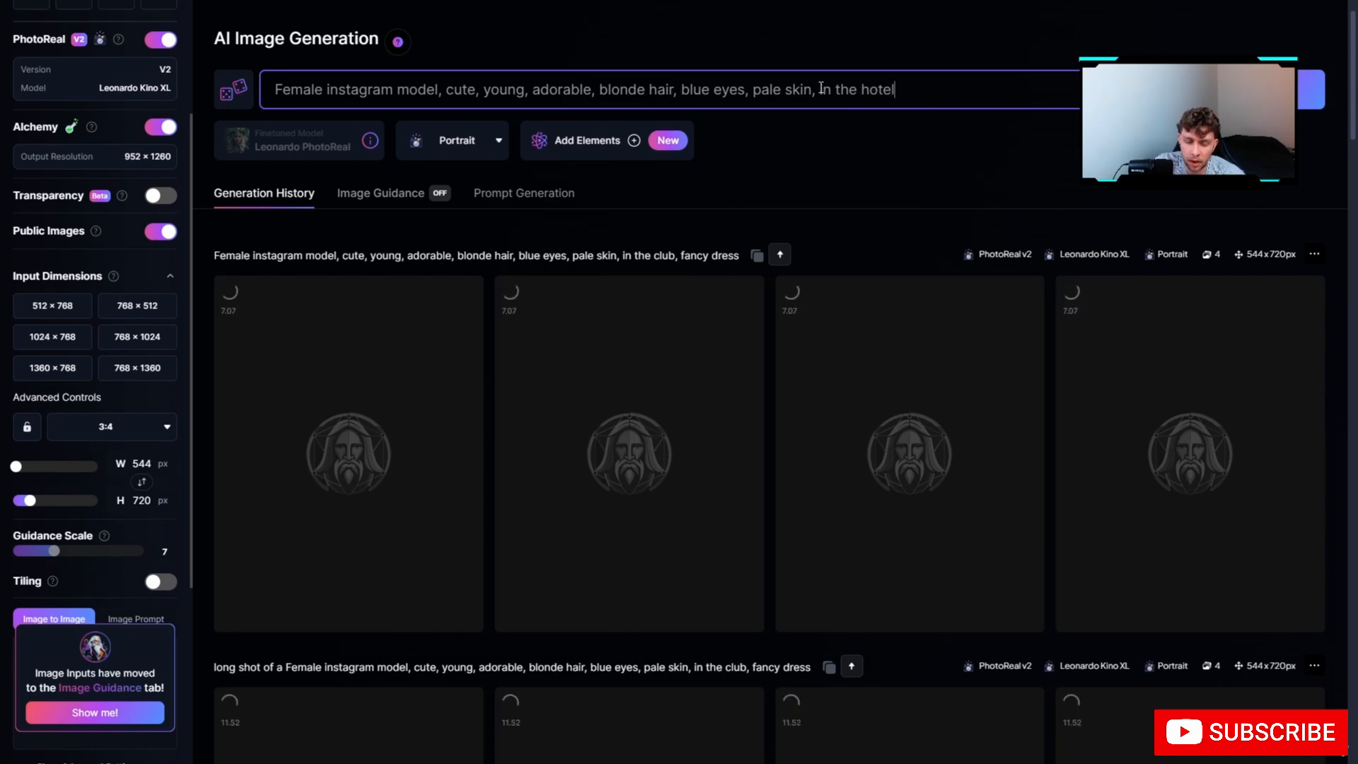
text( room)
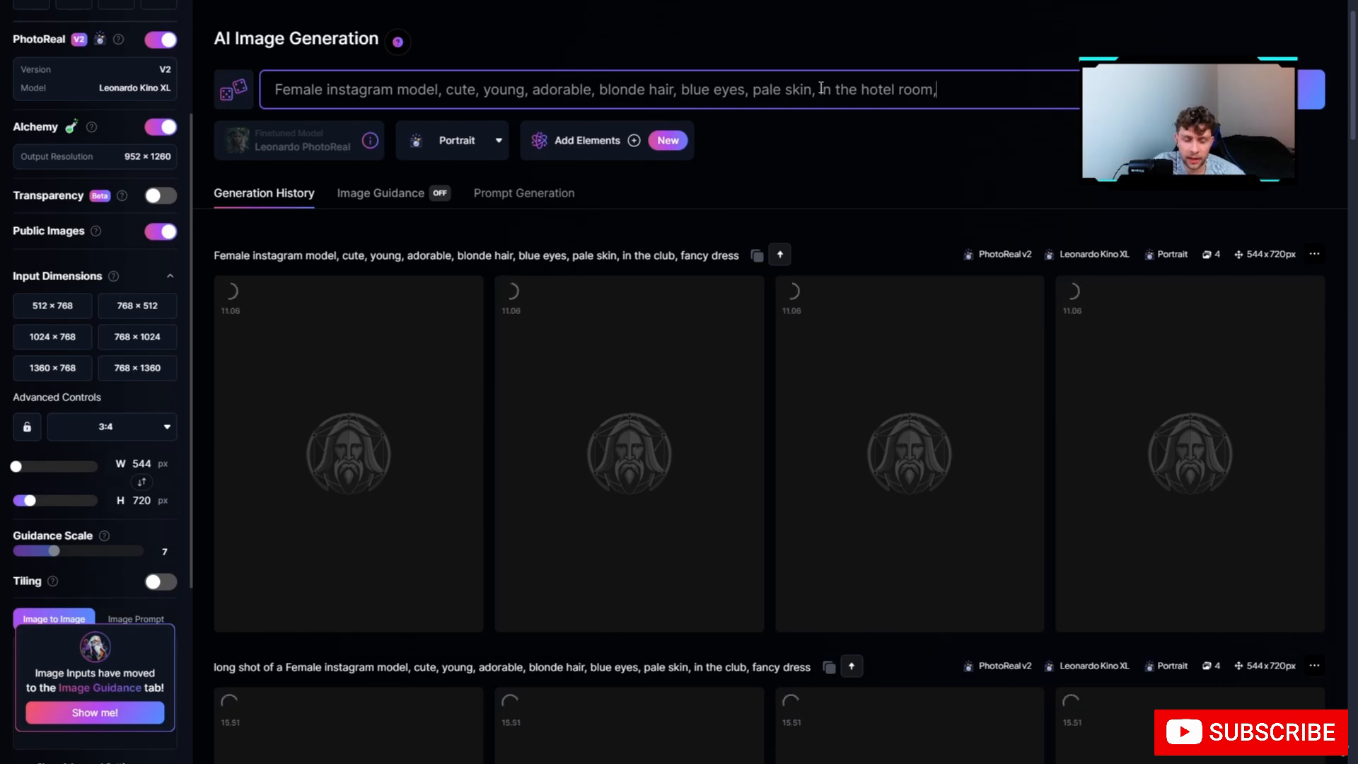
text(, pink)
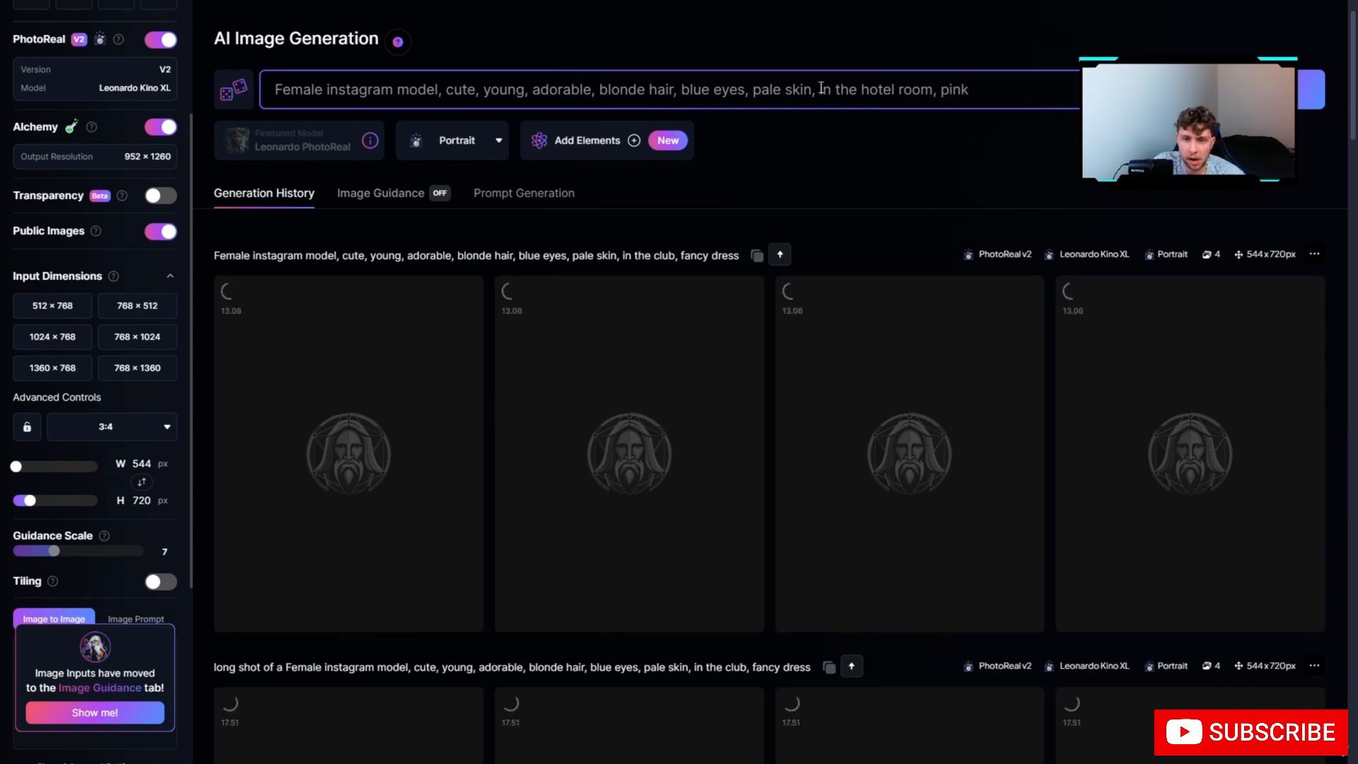
text( t shirt)
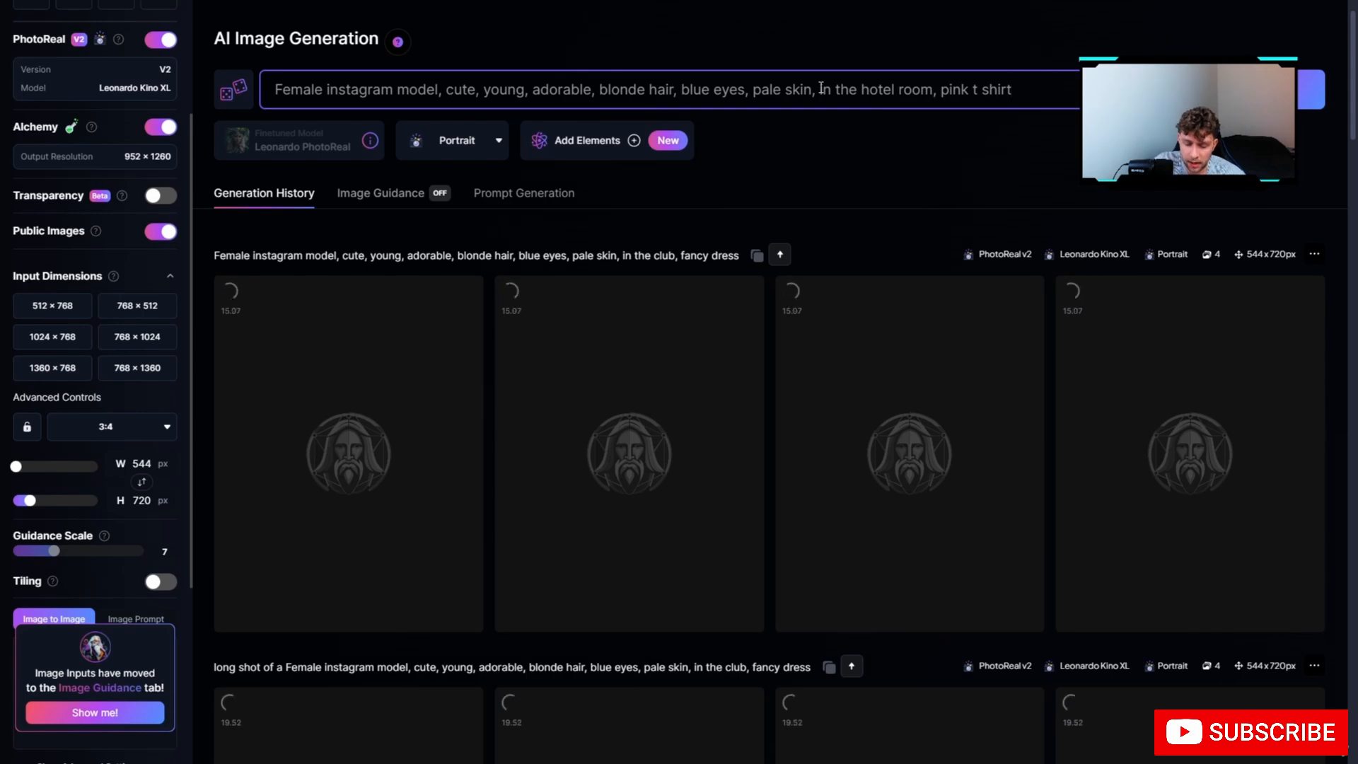
text(, black )
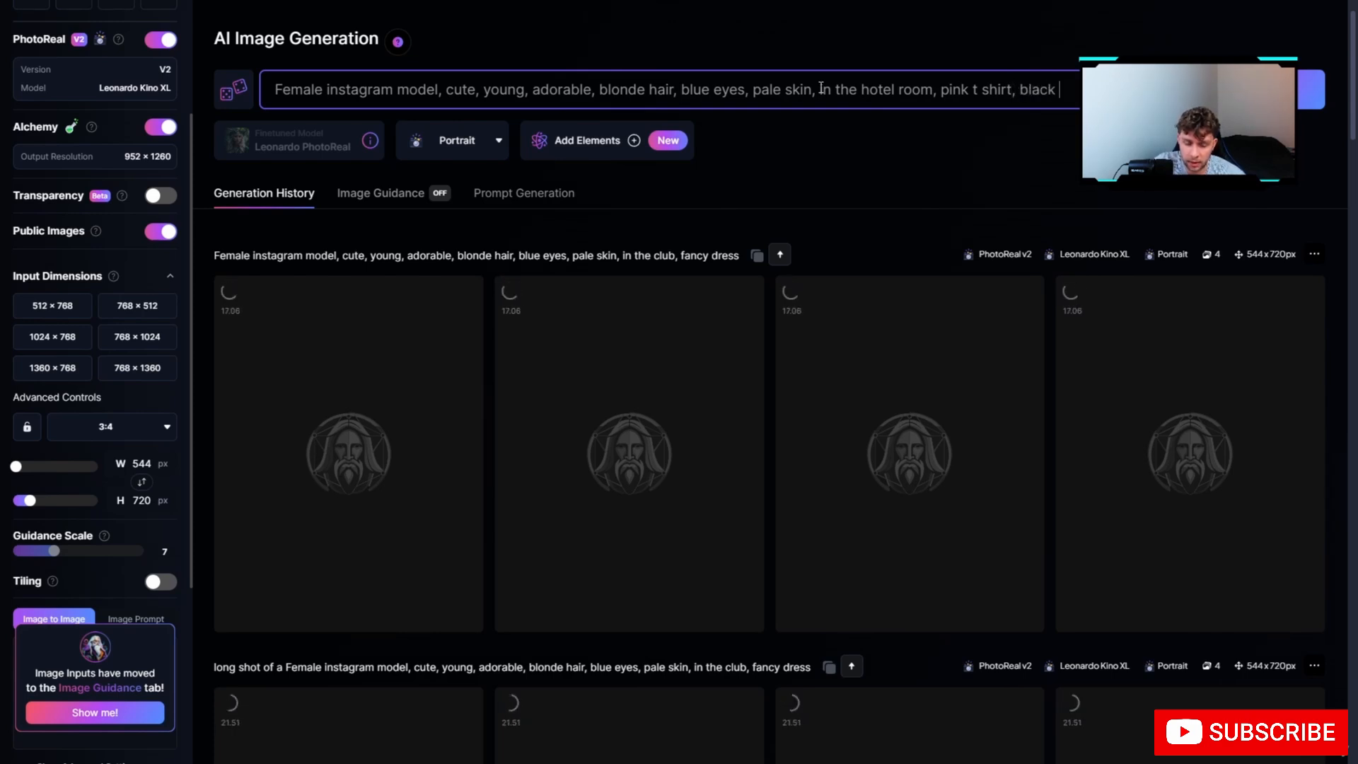
text(par)
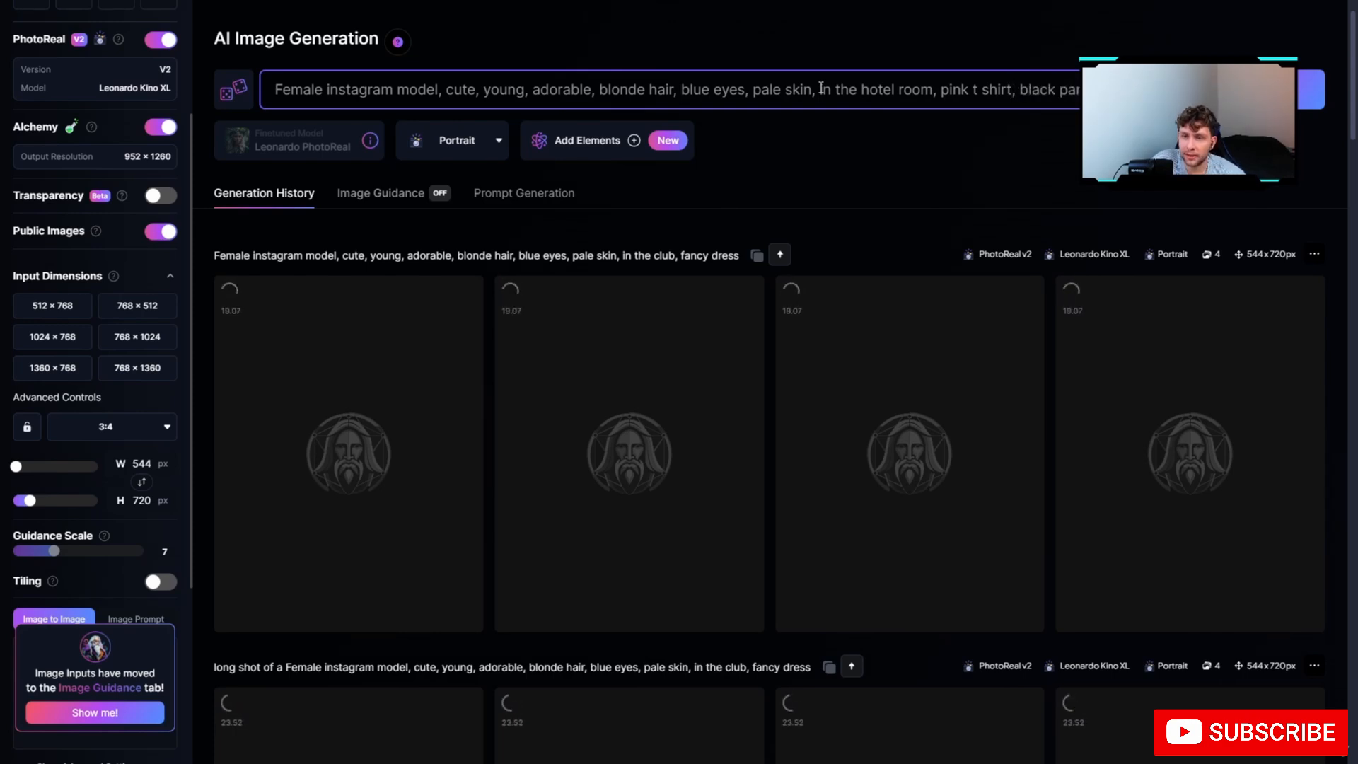
key(Return)
Compare the club portraits with the earlier restaurant, nature and plain batches made from the same seed.
drag(1092, 91, 942, 102)
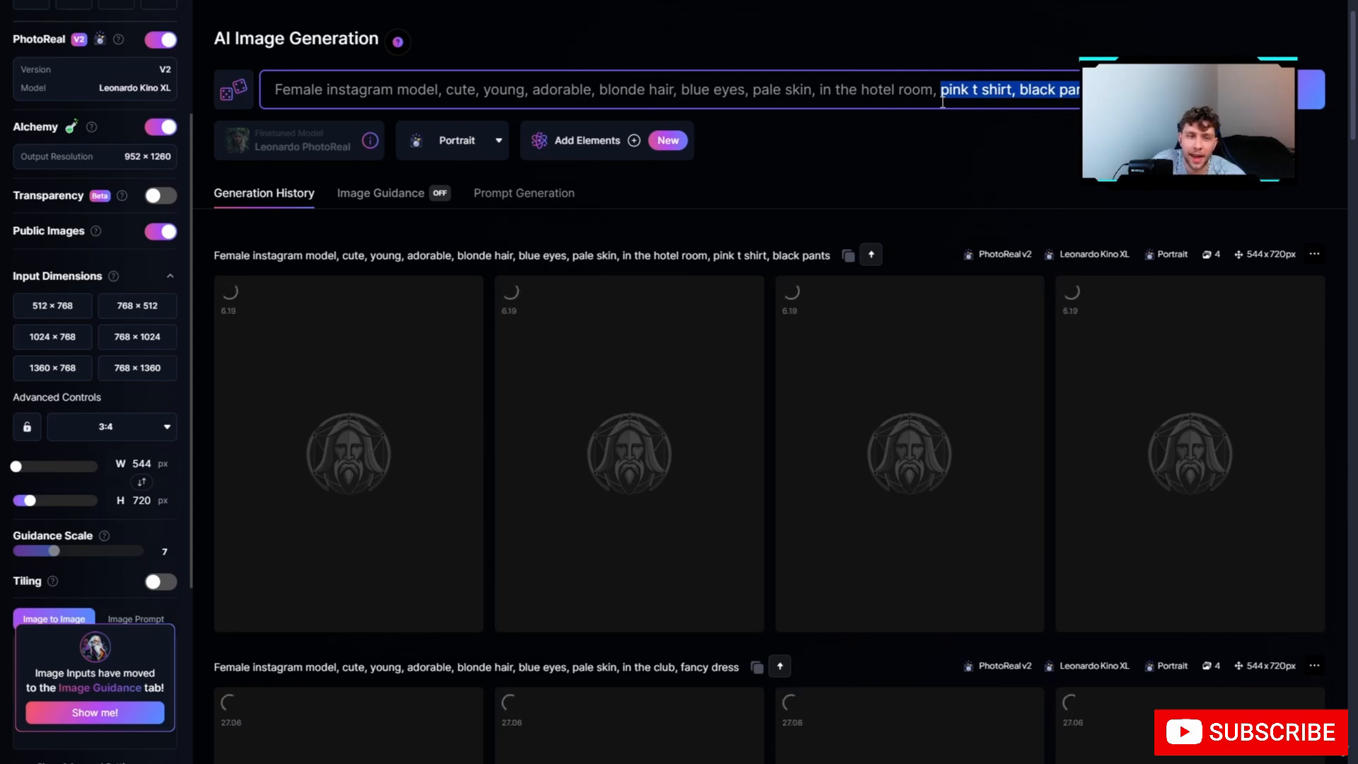
scroll(660, 226, down, 15)
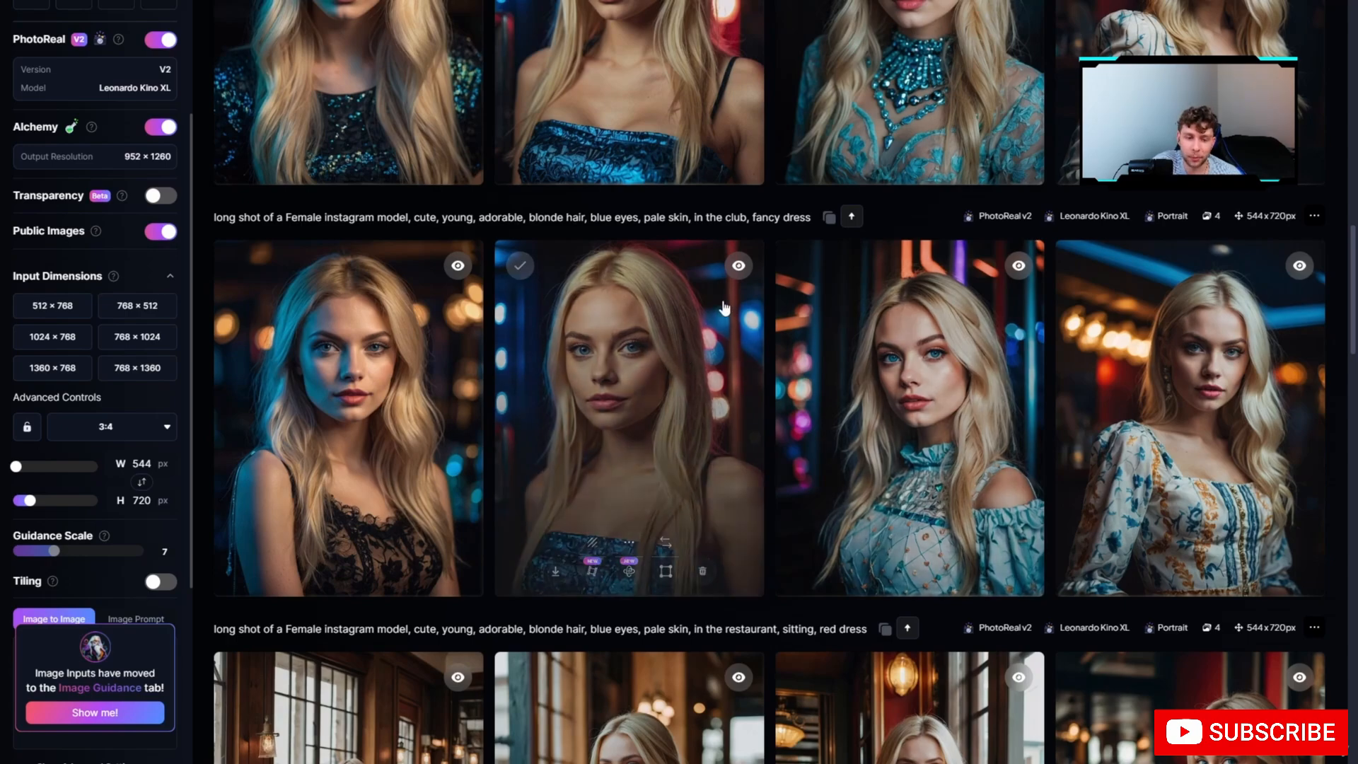
scroll(592, 393, down, 10)
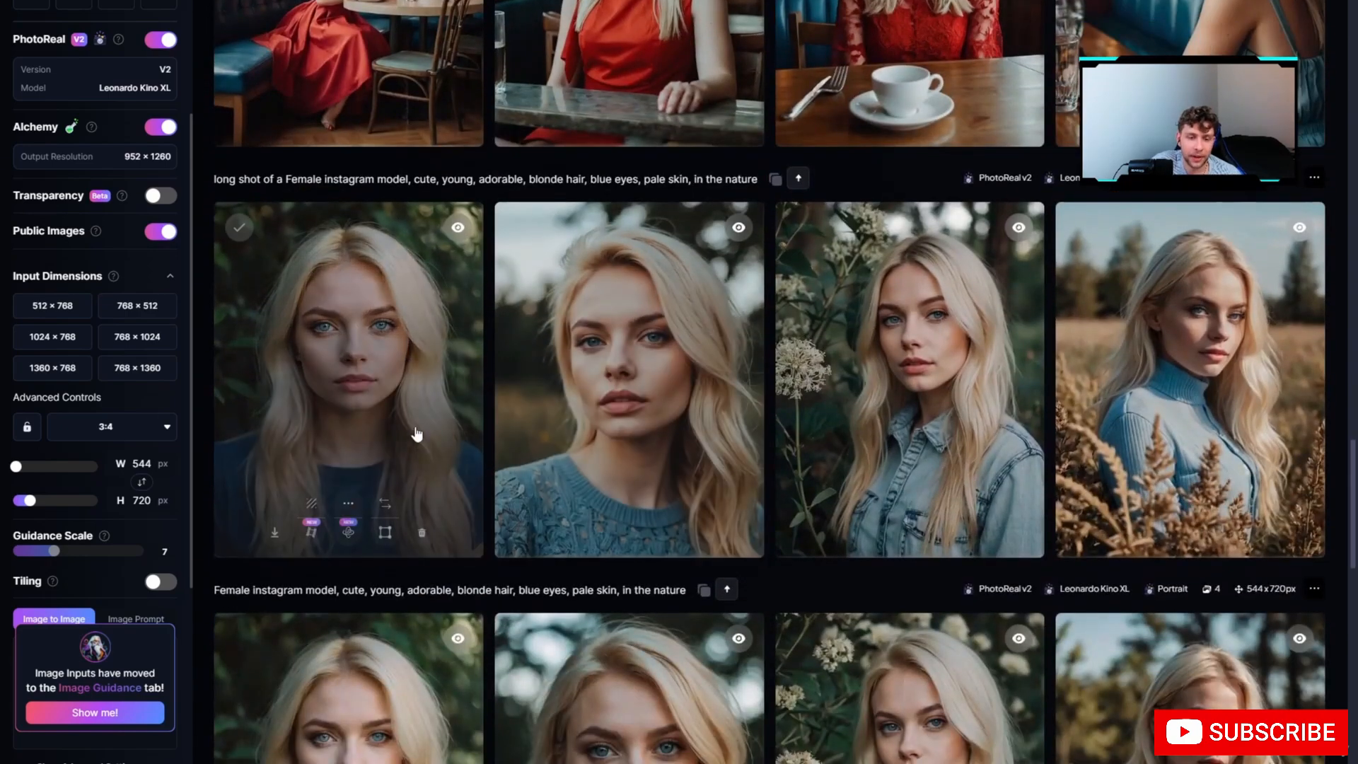
scroll(348, 398, down, 2)
scroll(414, 256, down, 6)
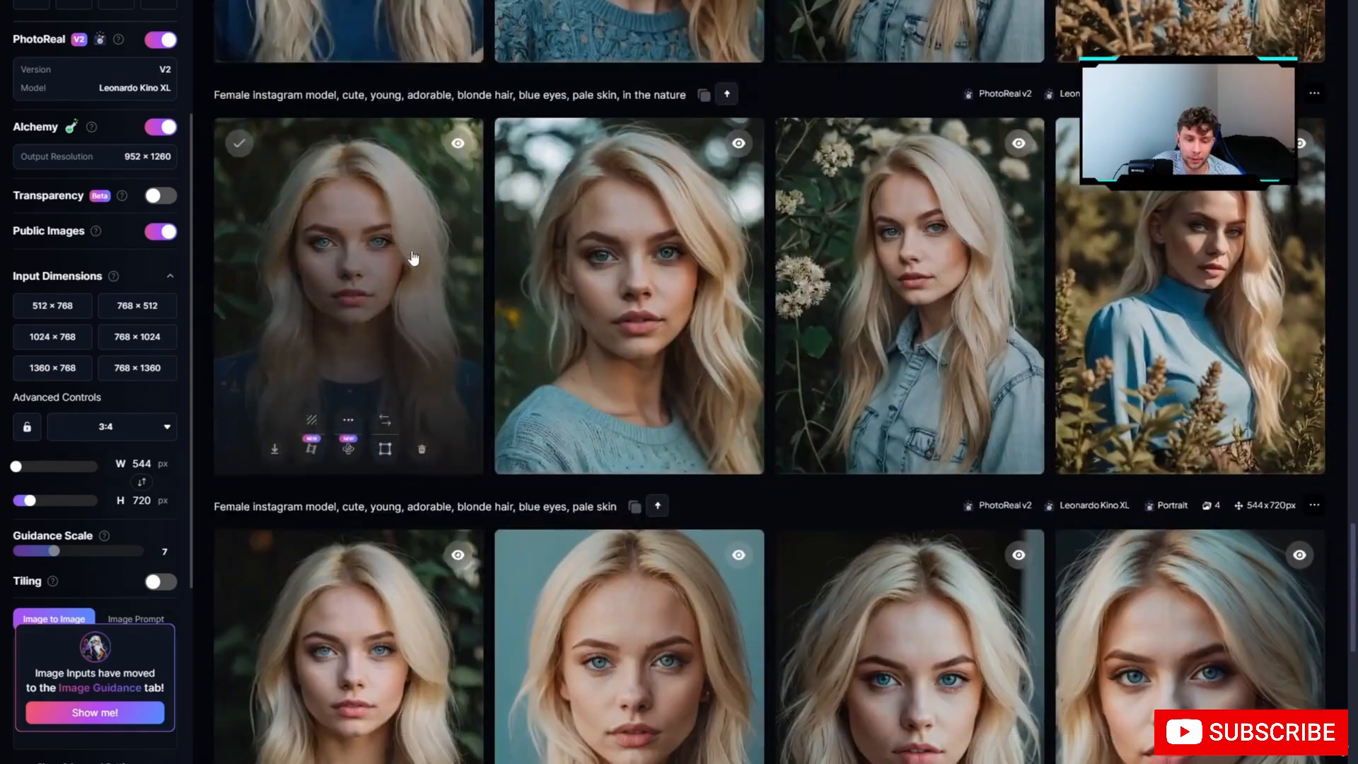
Compare the nature, restaurant and club batches again for how consistent the model's face stays across settings and outfits.
scroll(613, 256, up, 20)
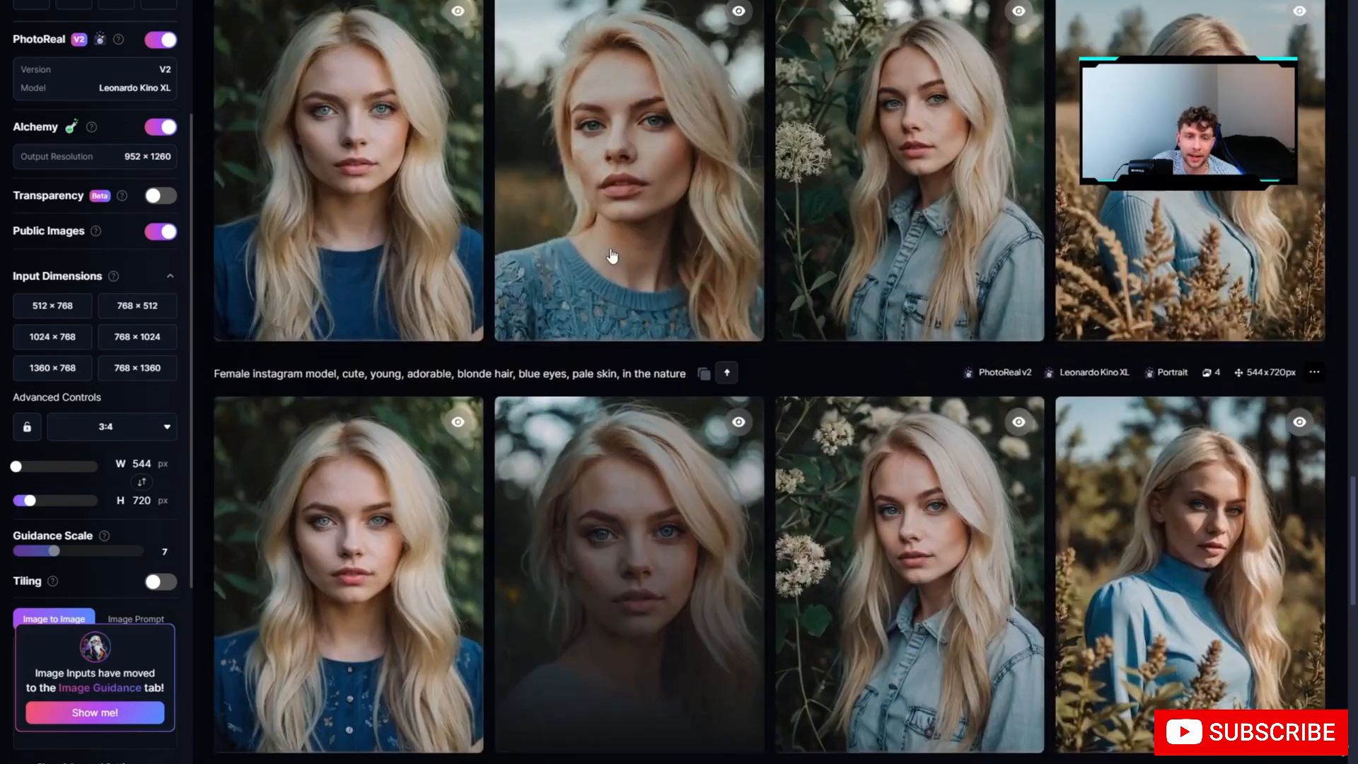
scroll(613, 256, up, 3)
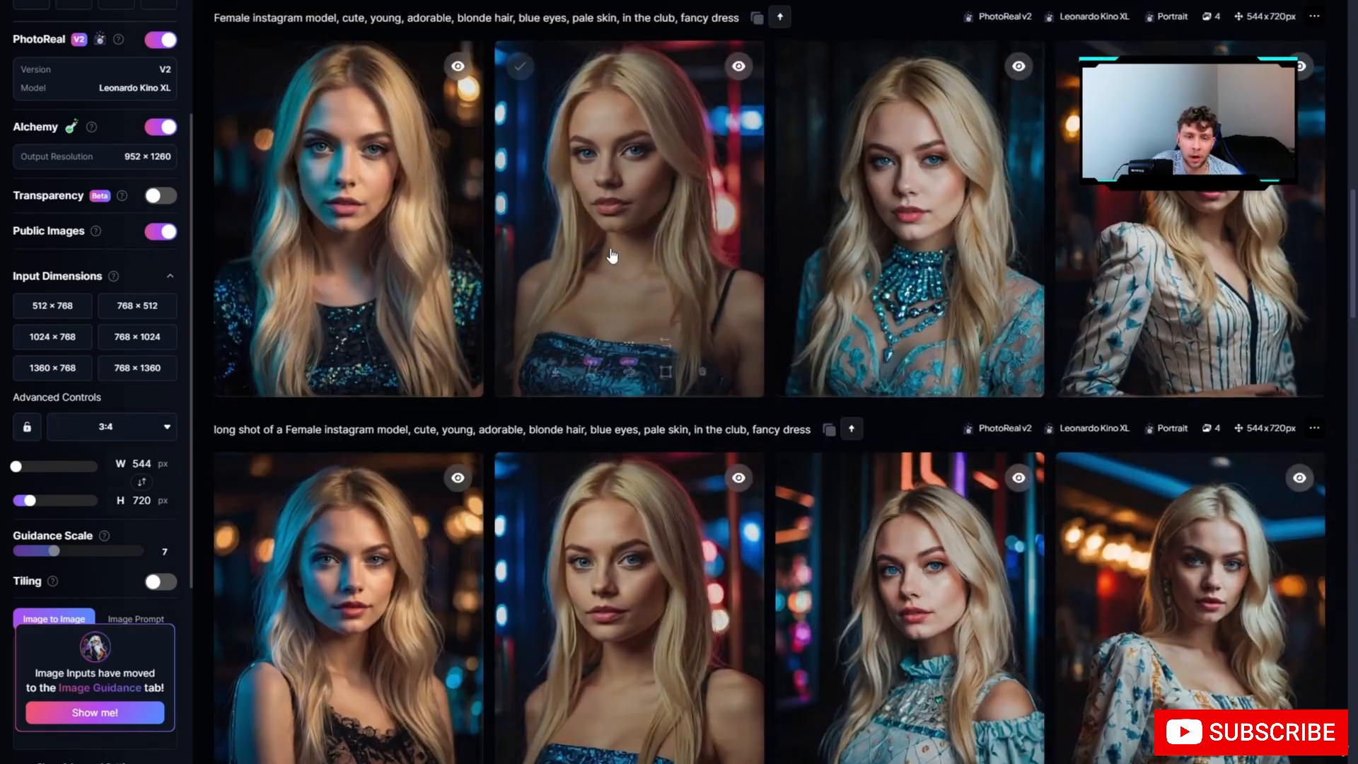
scroll(612, 256, down, 4)
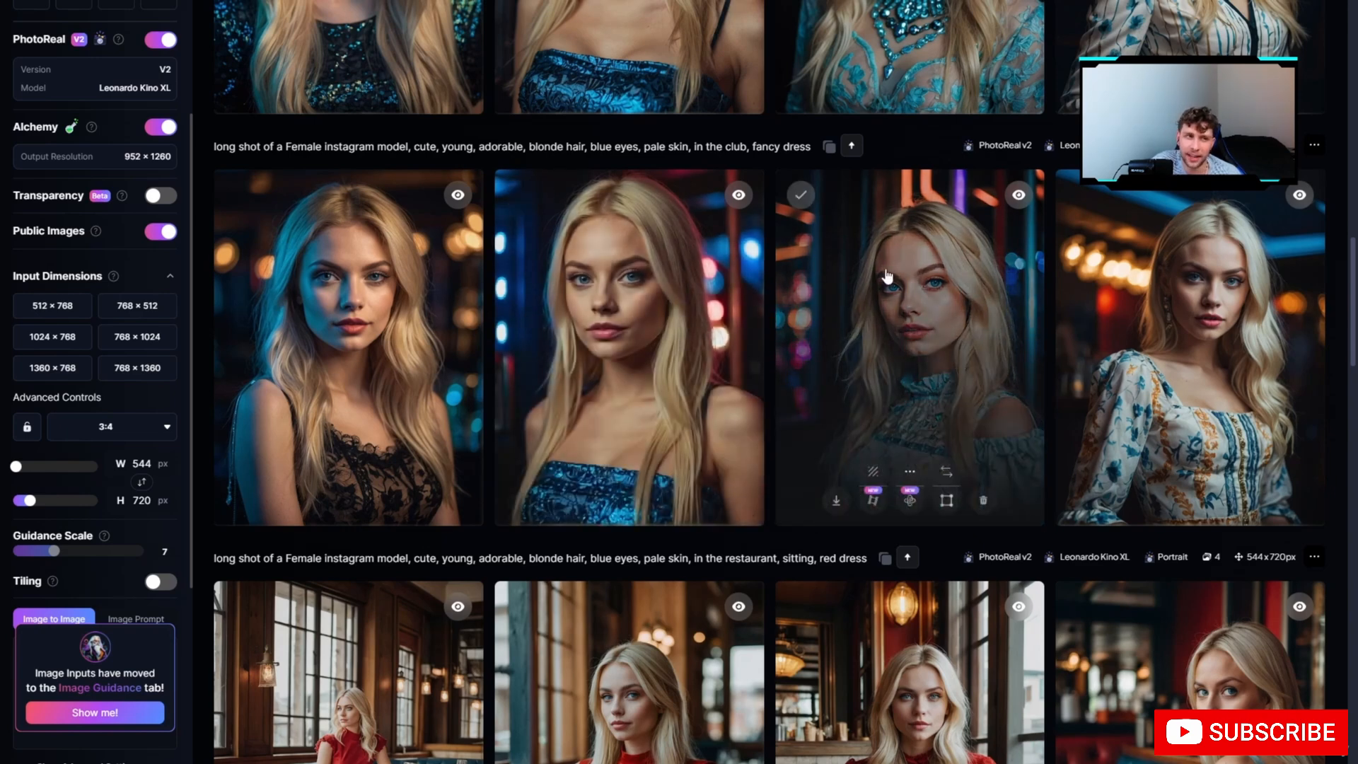
scroll(887, 276, down, 7)
scroll(886, 276, down, 10)
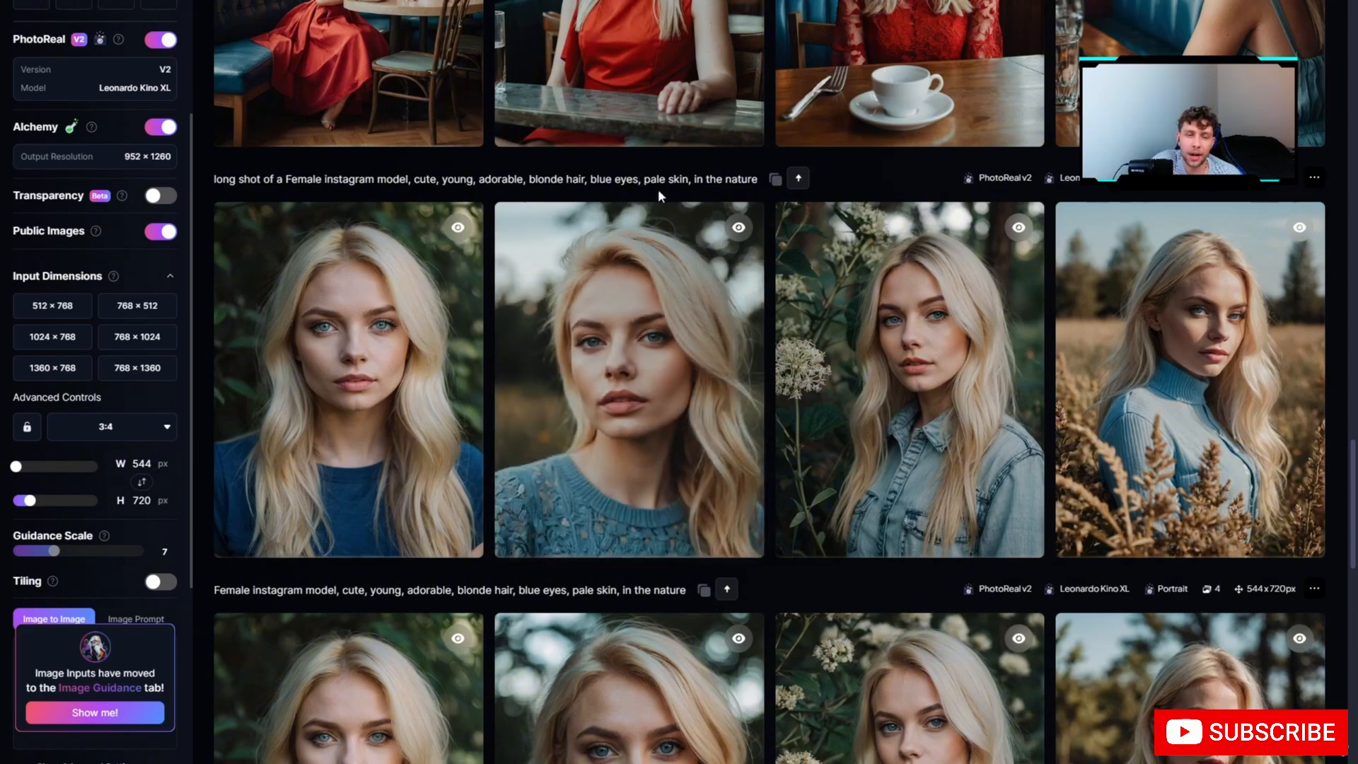
scroll(435, 352, up, 5)
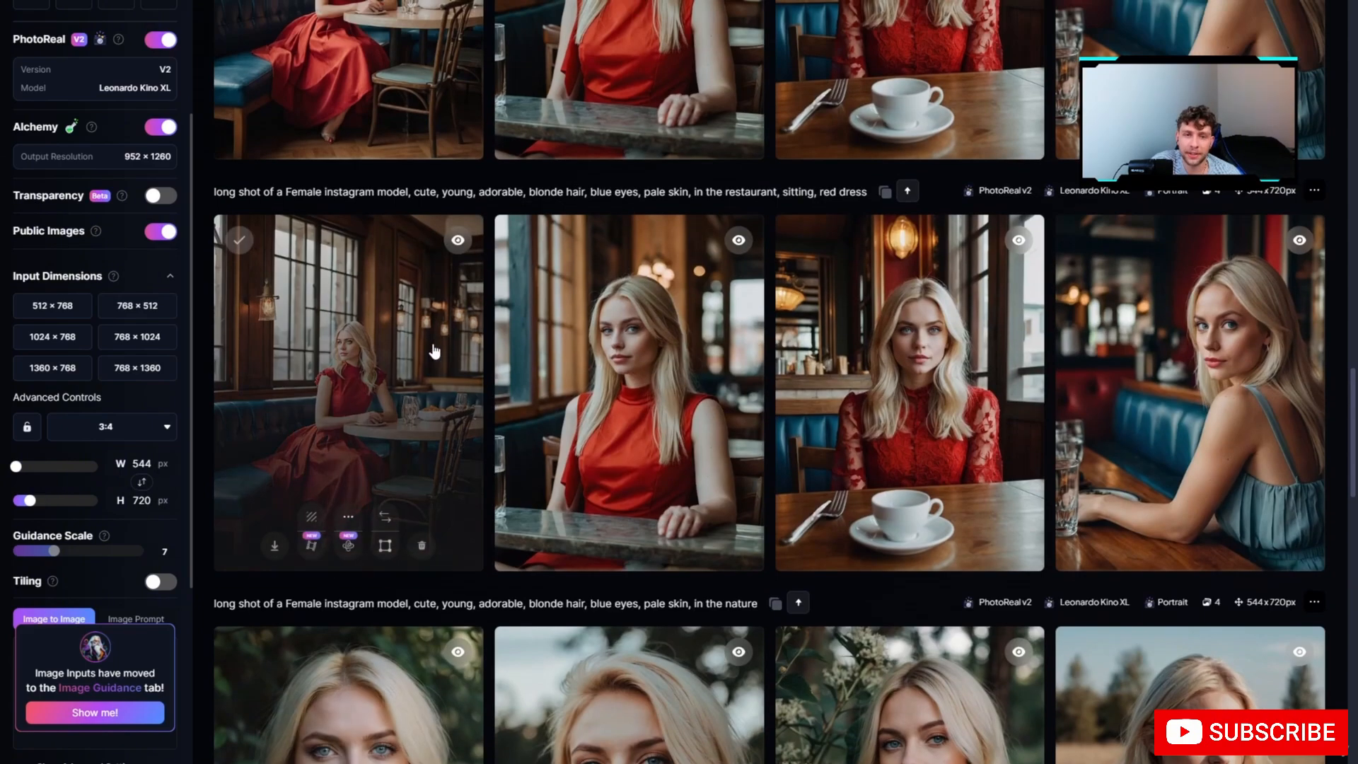
scroll(434, 351, up, 5)
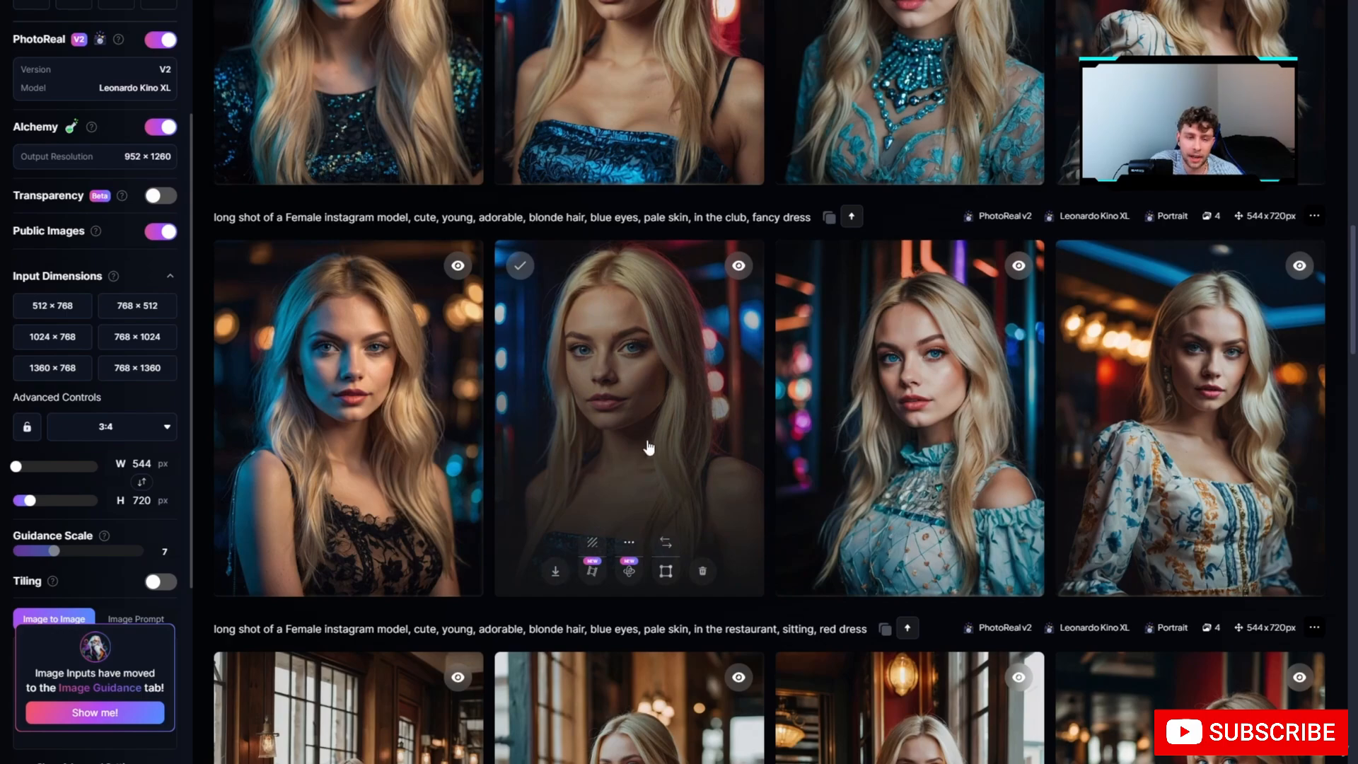
scroll(604, 406, down, 12)
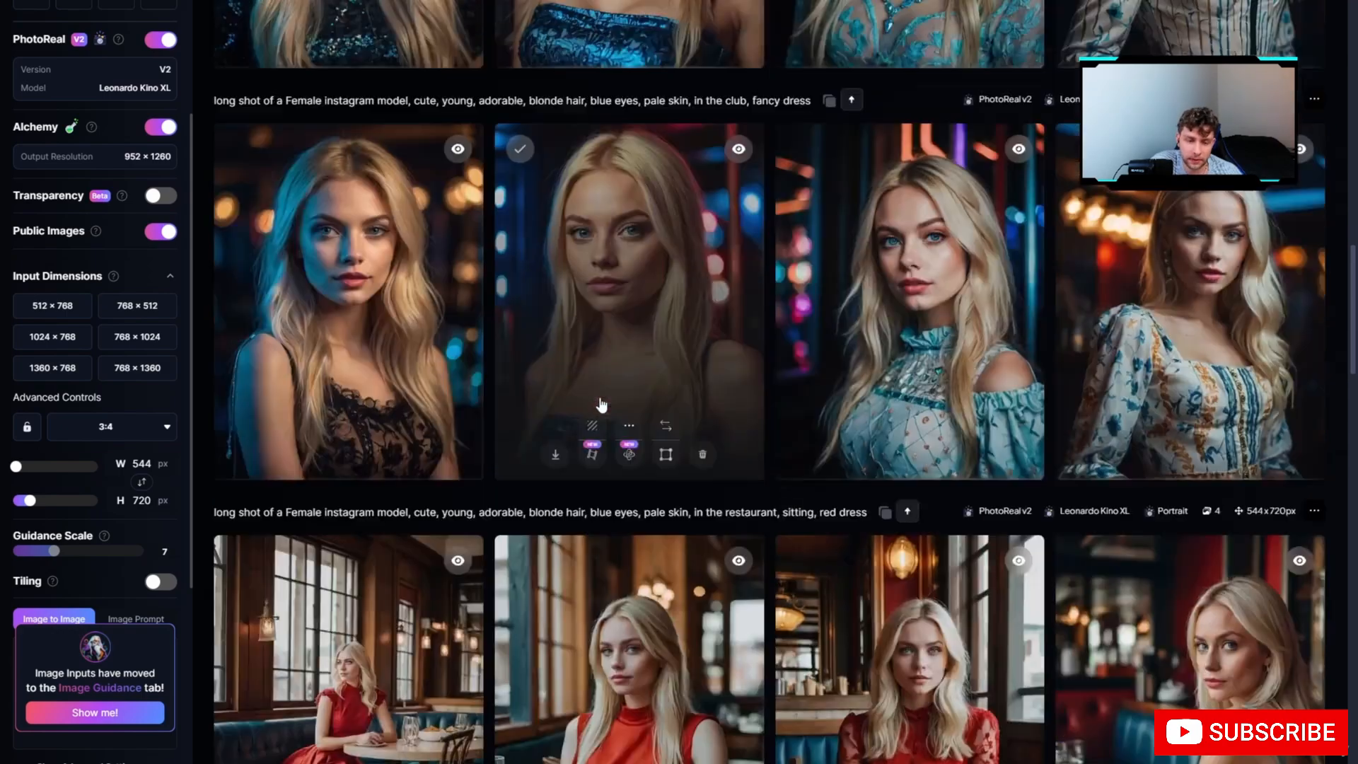
scroll(601, 404, down, 4)
scroll(601, 404, up, 10)
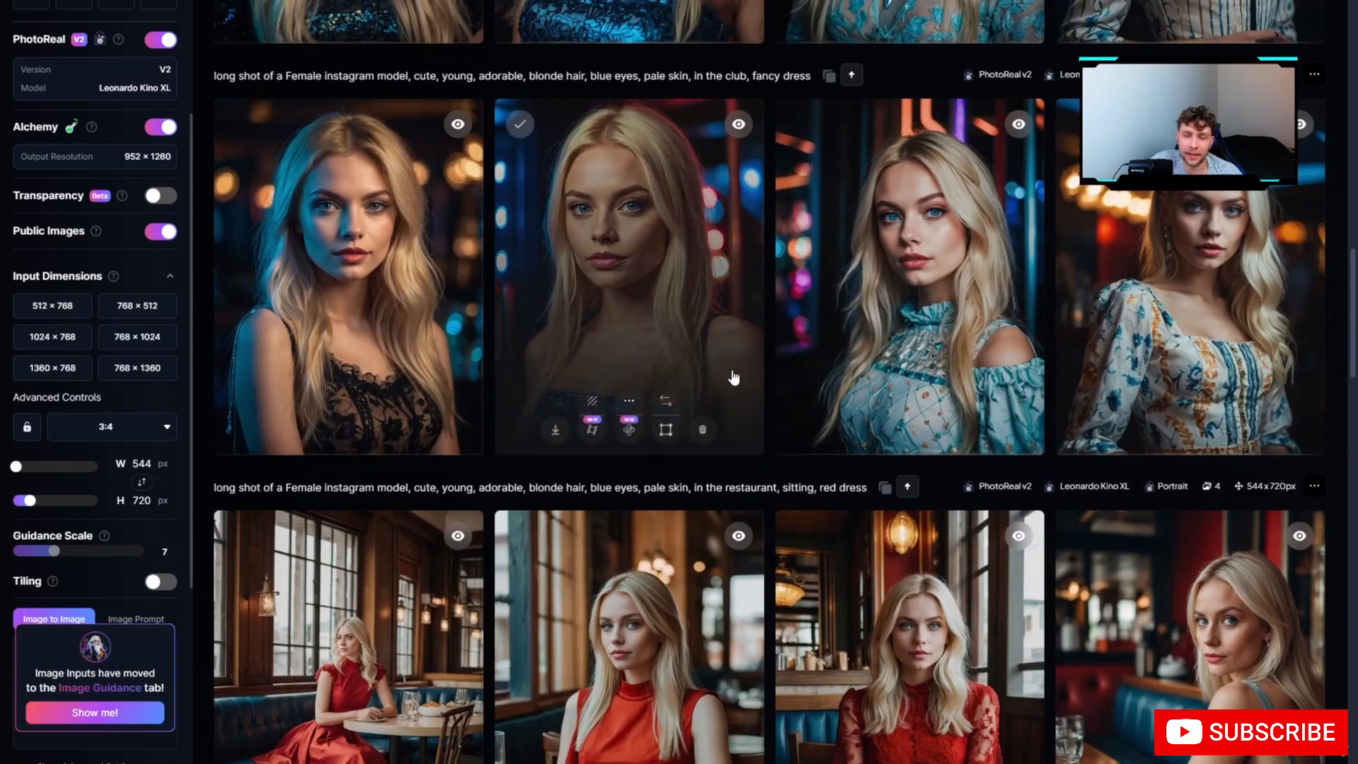
scroll(594, 339, down, 10)
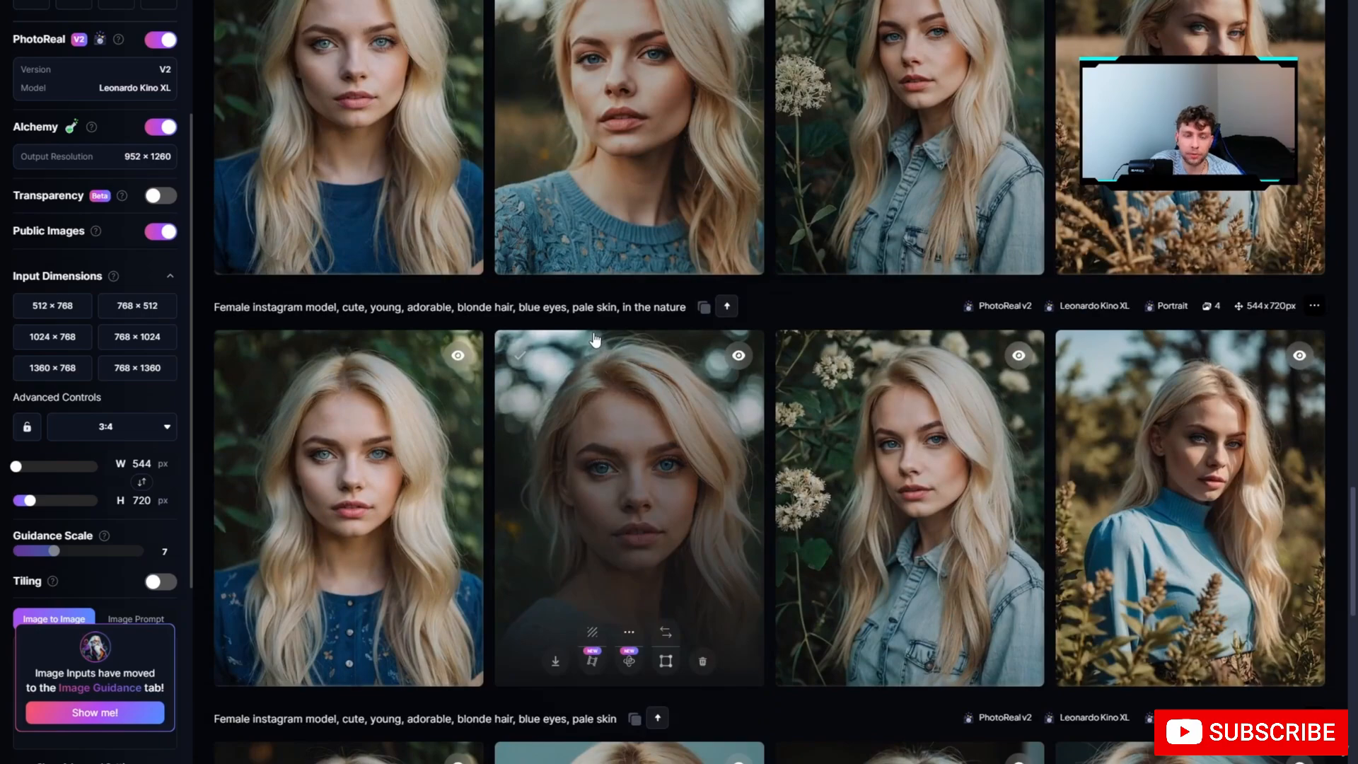
scroll(594, 341, up, 10)
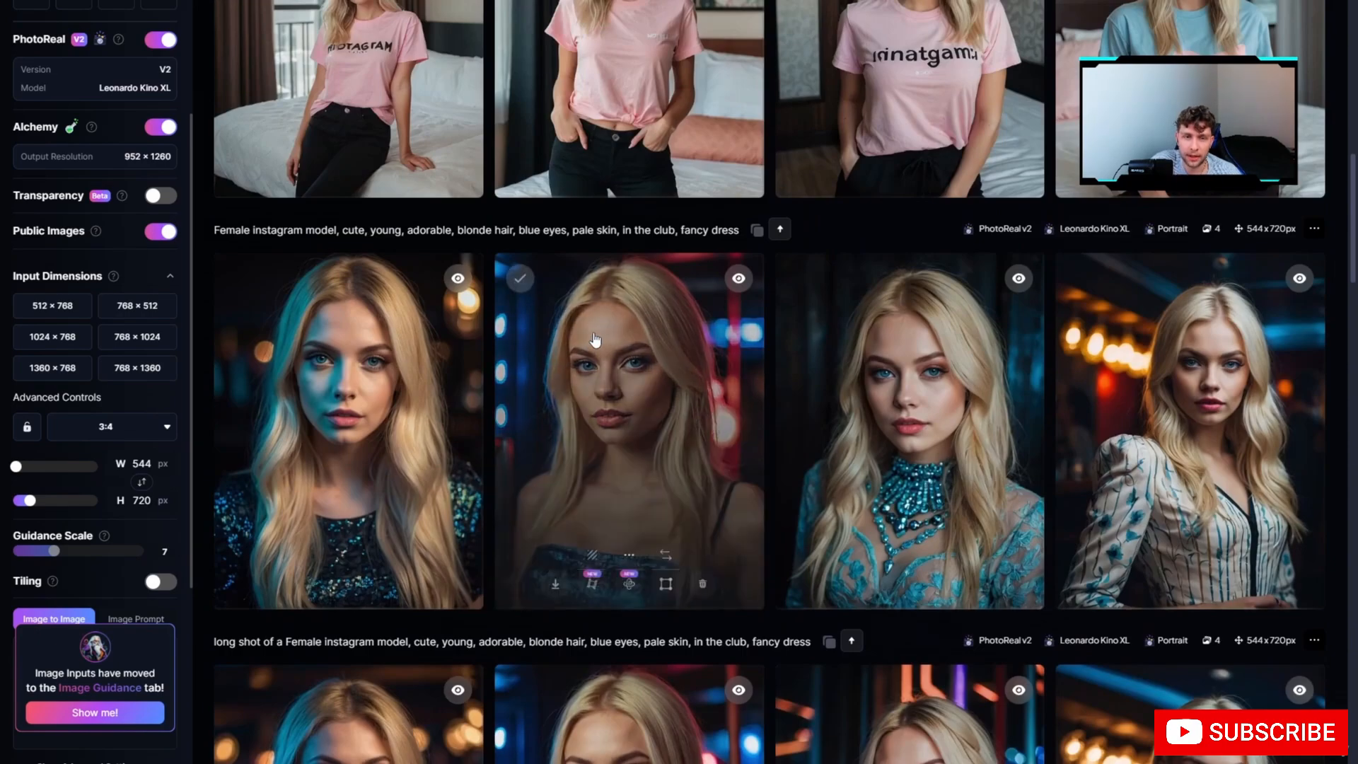
Examine the hotel room portraits in the pink t-shirt and uniform batches against the club ones.
scroll(594, 340, up, 4)
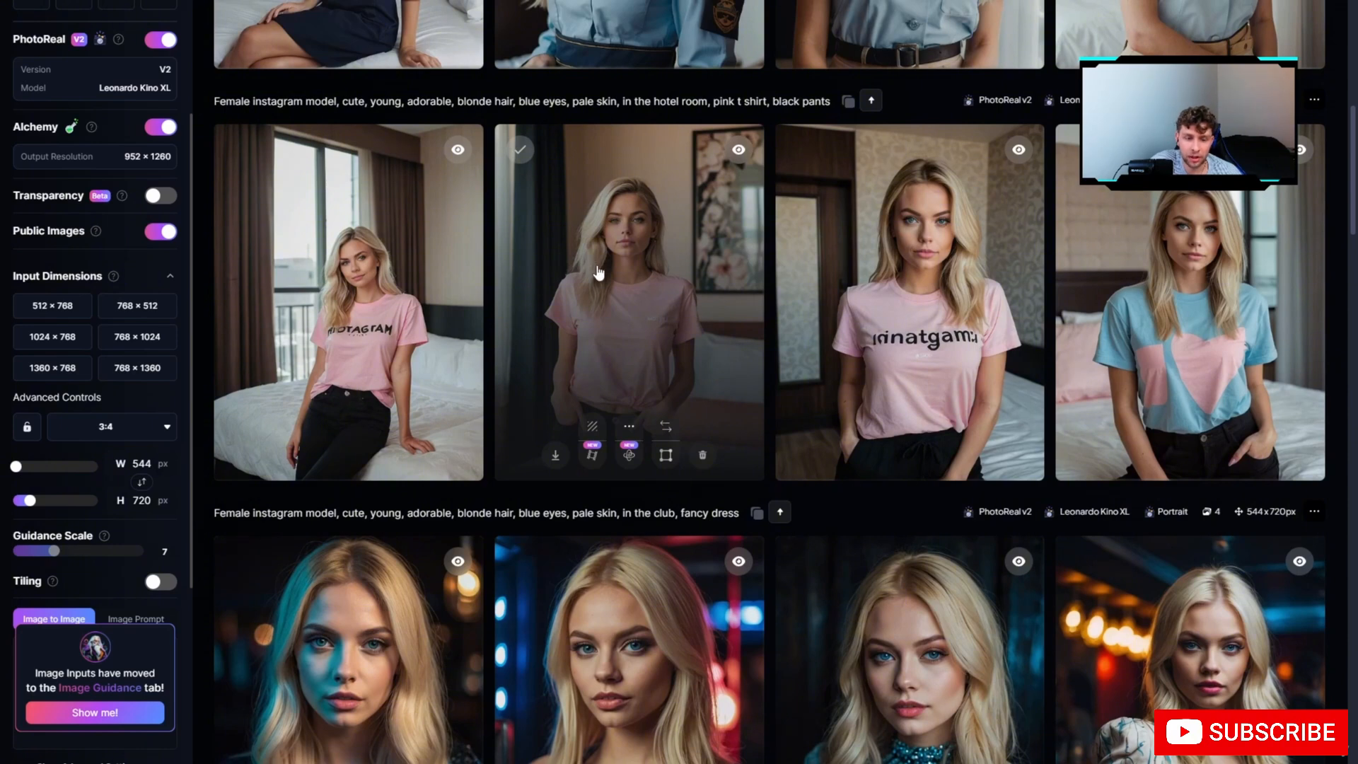
scroll(606, 432, down, 2)
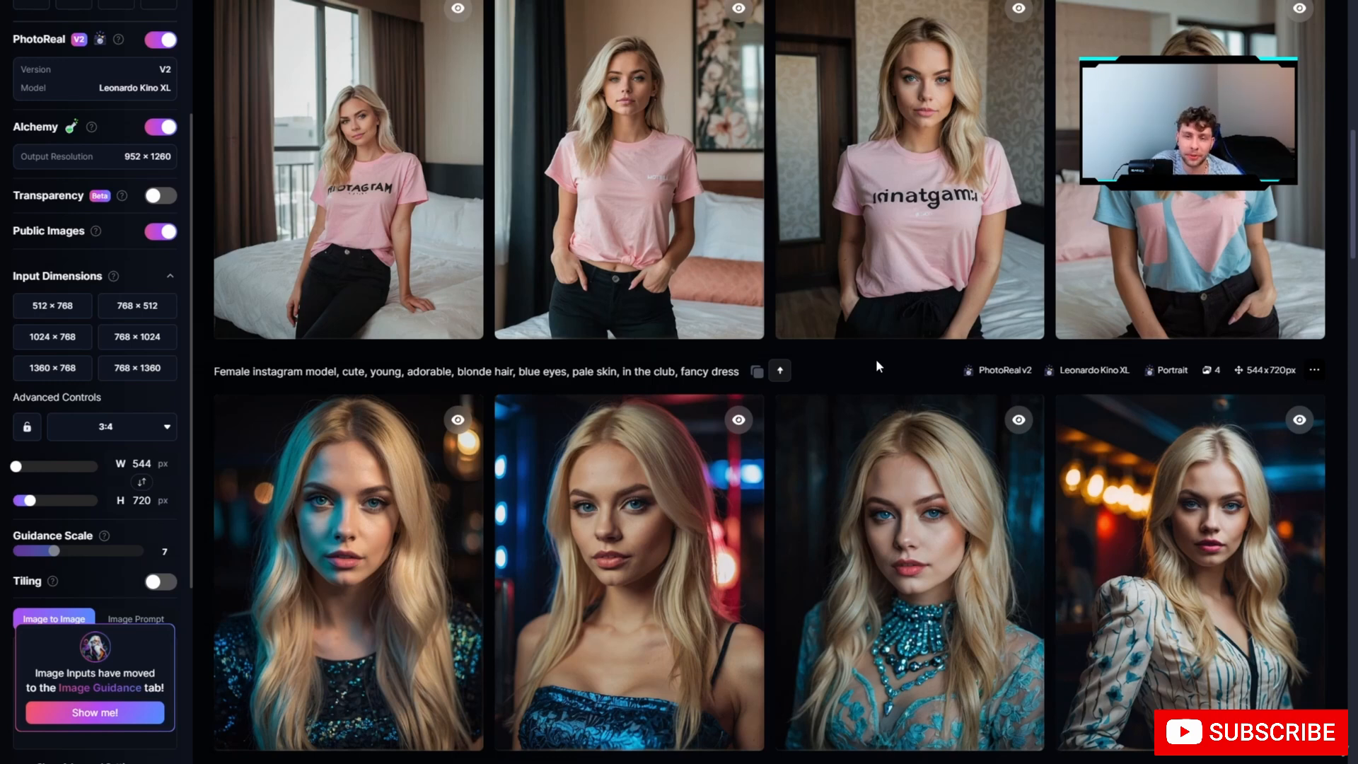
scroll(877, 364, up, 8)
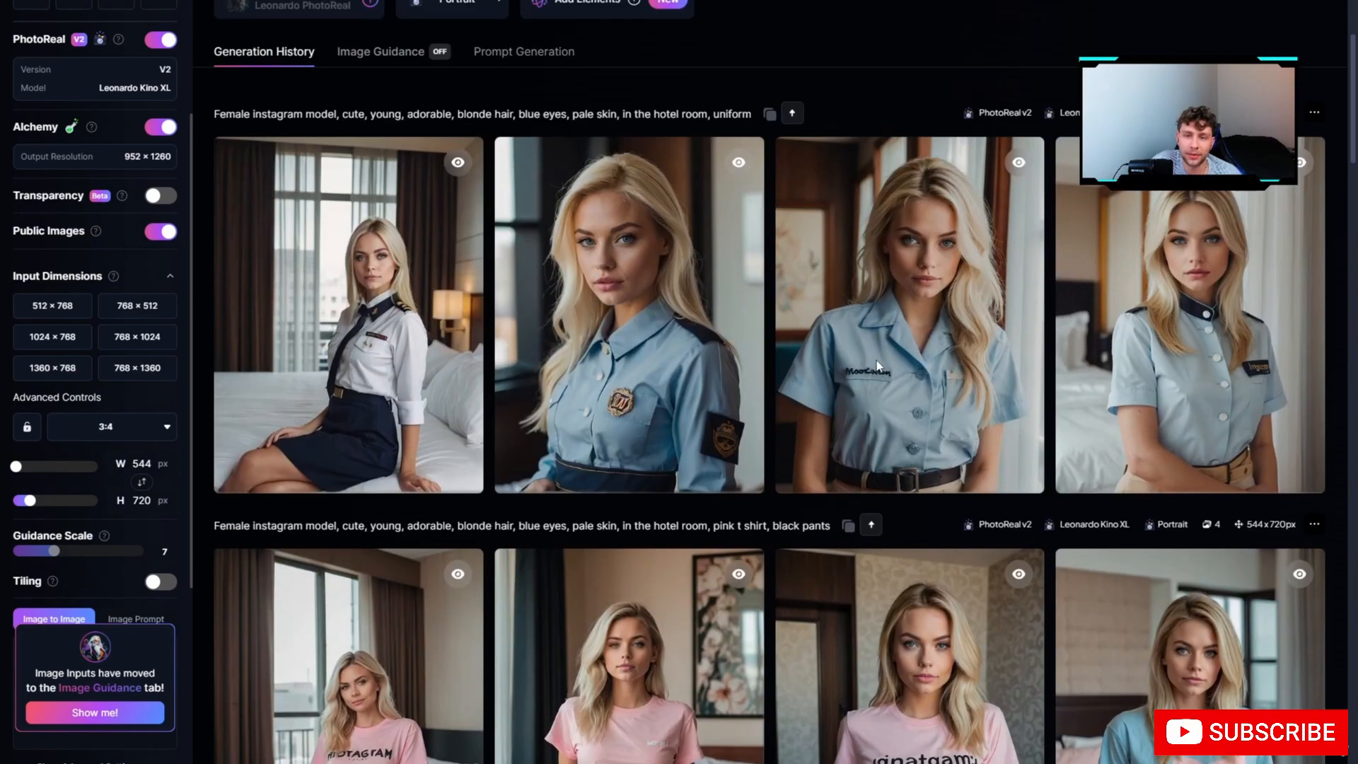
scroll(877, 366, down, 1)
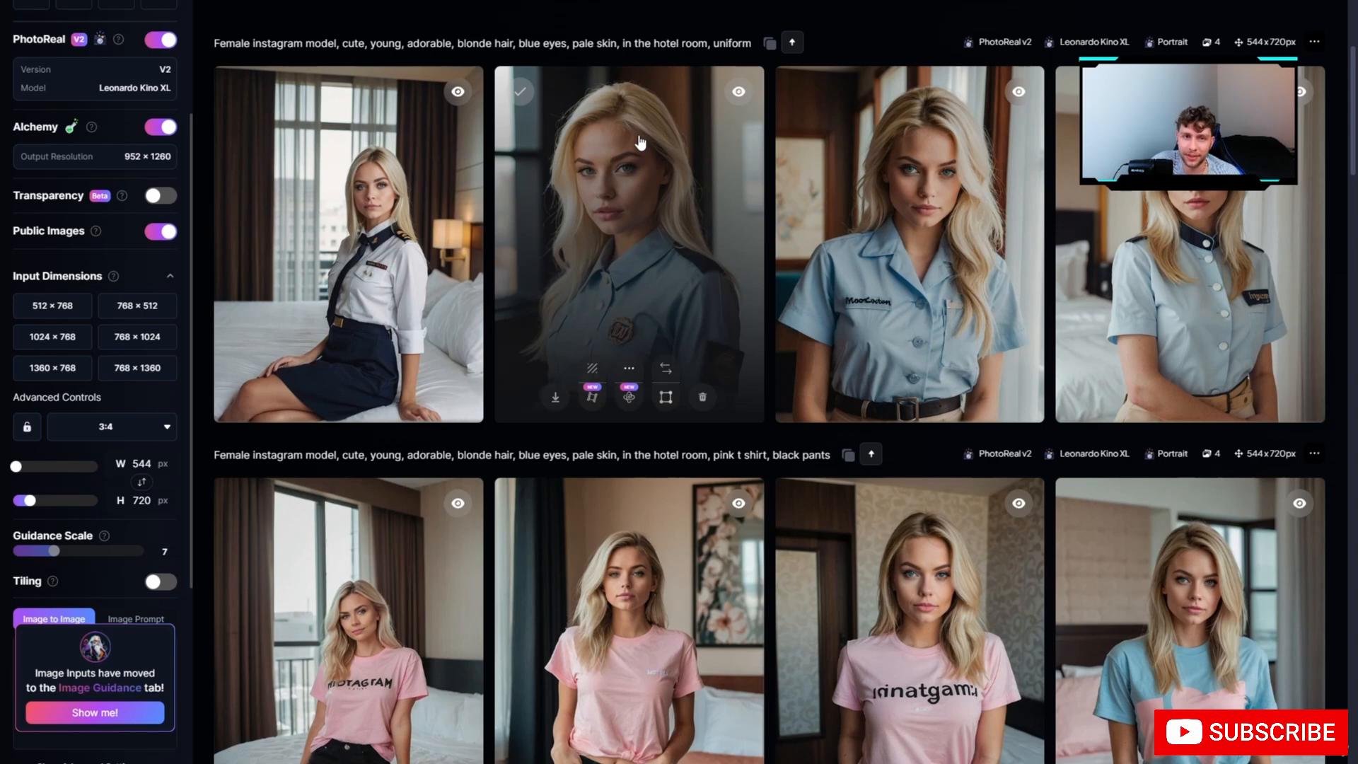
scroll(640, 142, up, 3)
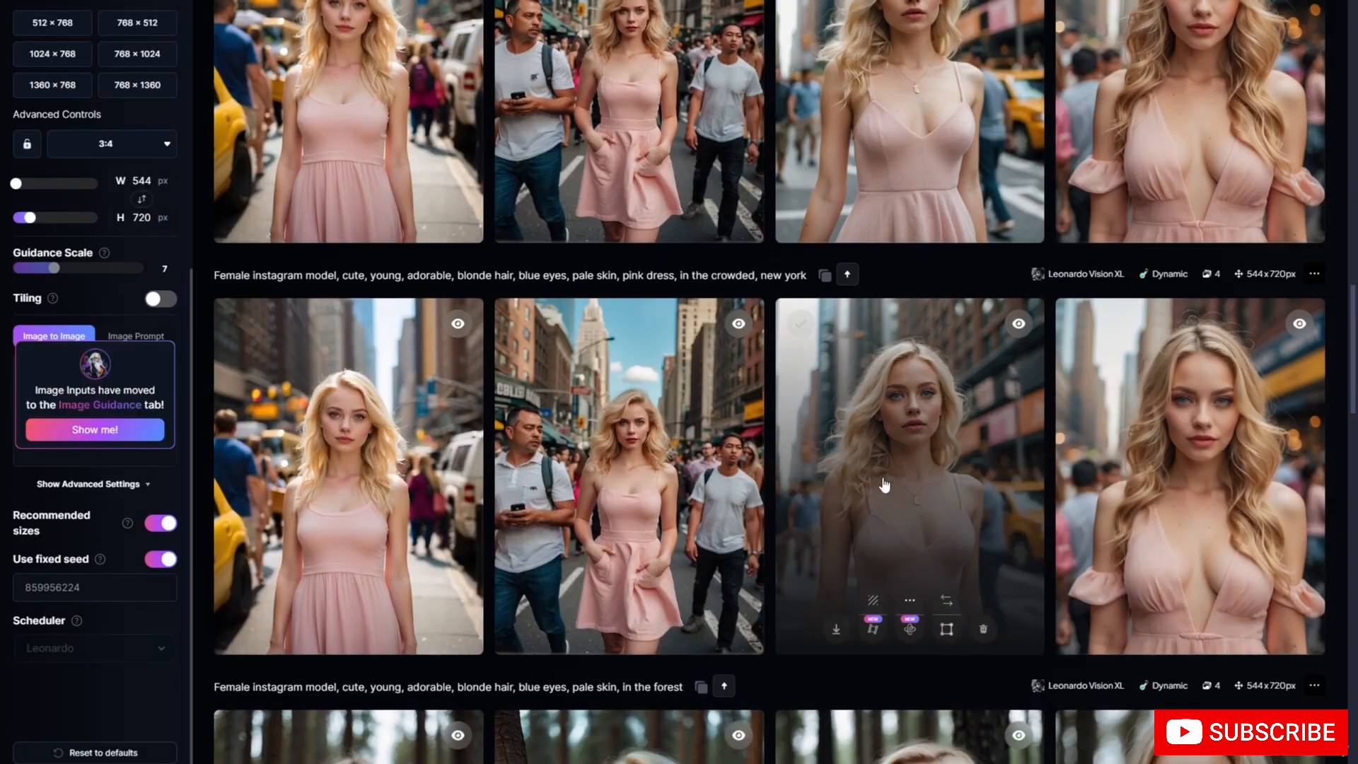
Enlarge individual portraits from the different model batches, including a hotel room uniform shot, and inspect their facial detail.
click(882, 485)
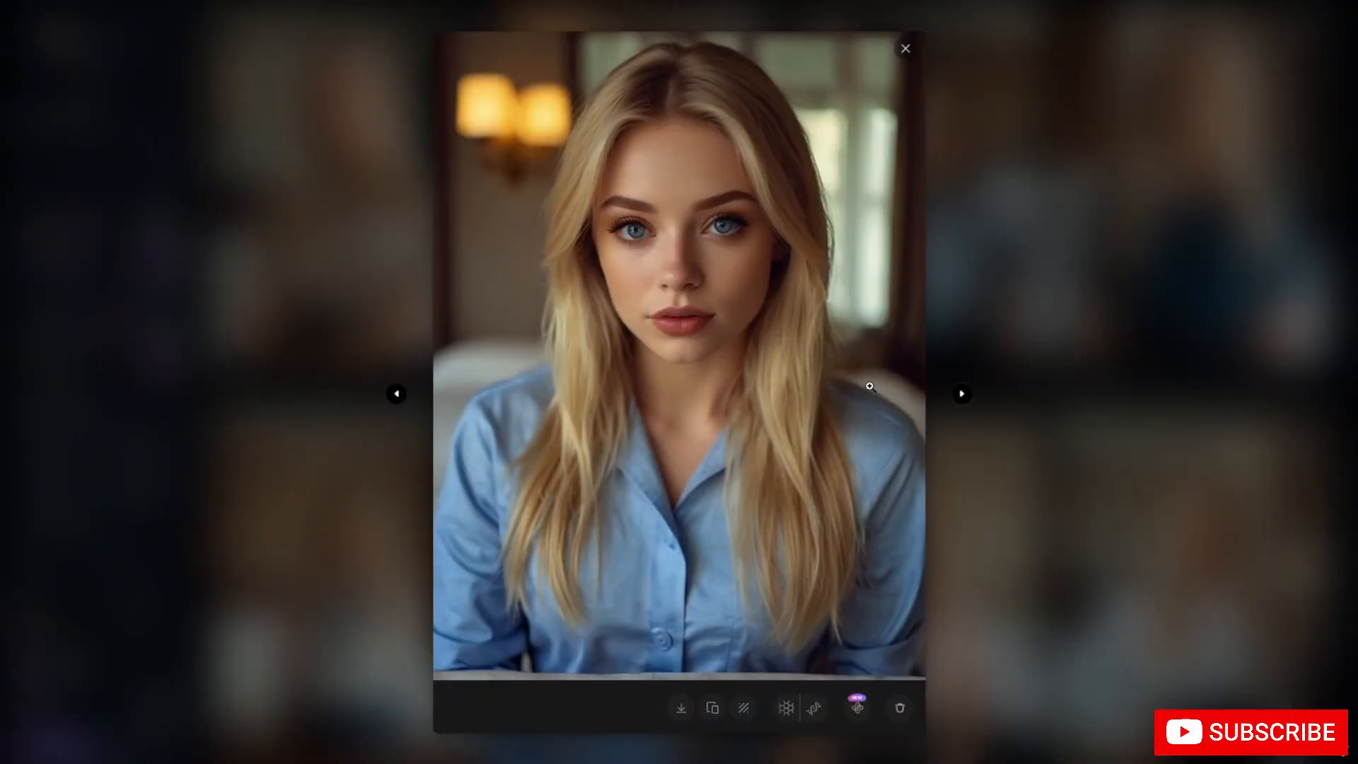
click(1109, 307)
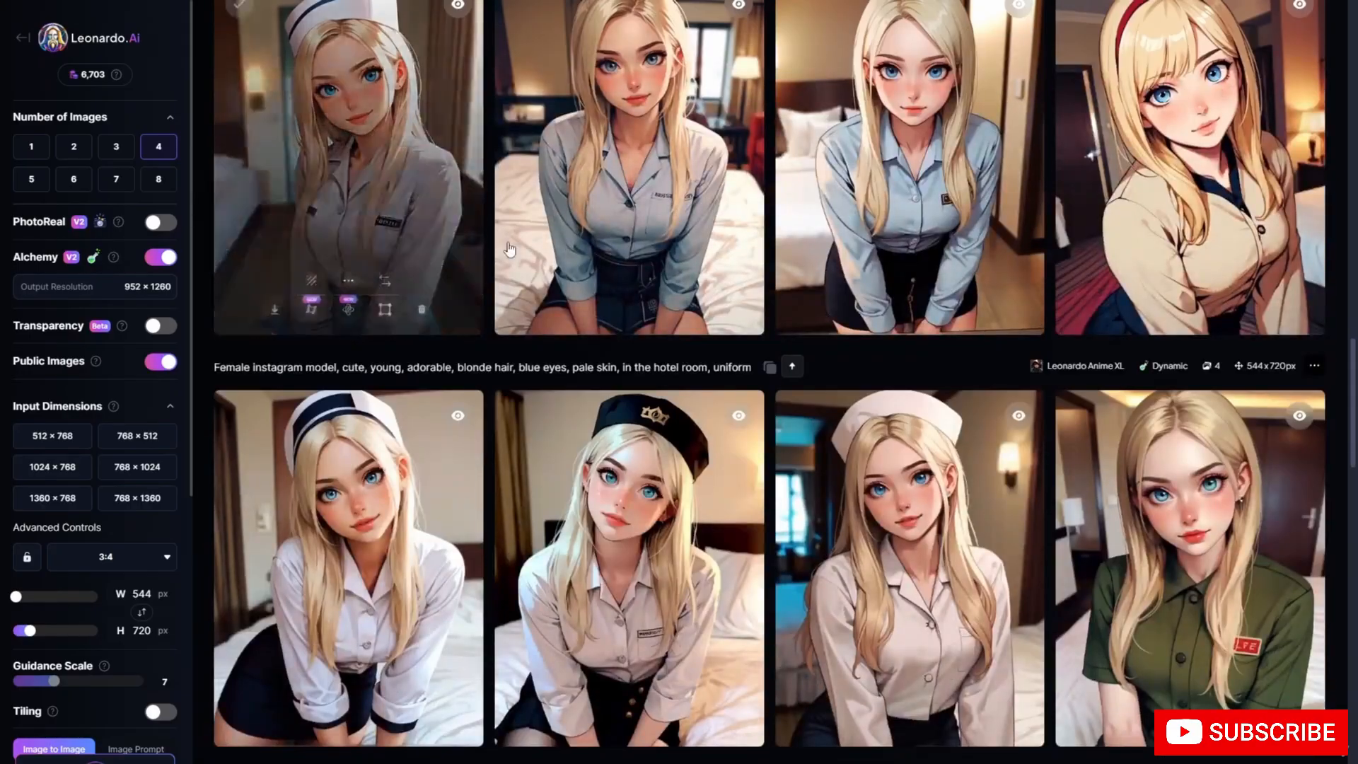
scroll(510, 244, down, 10)
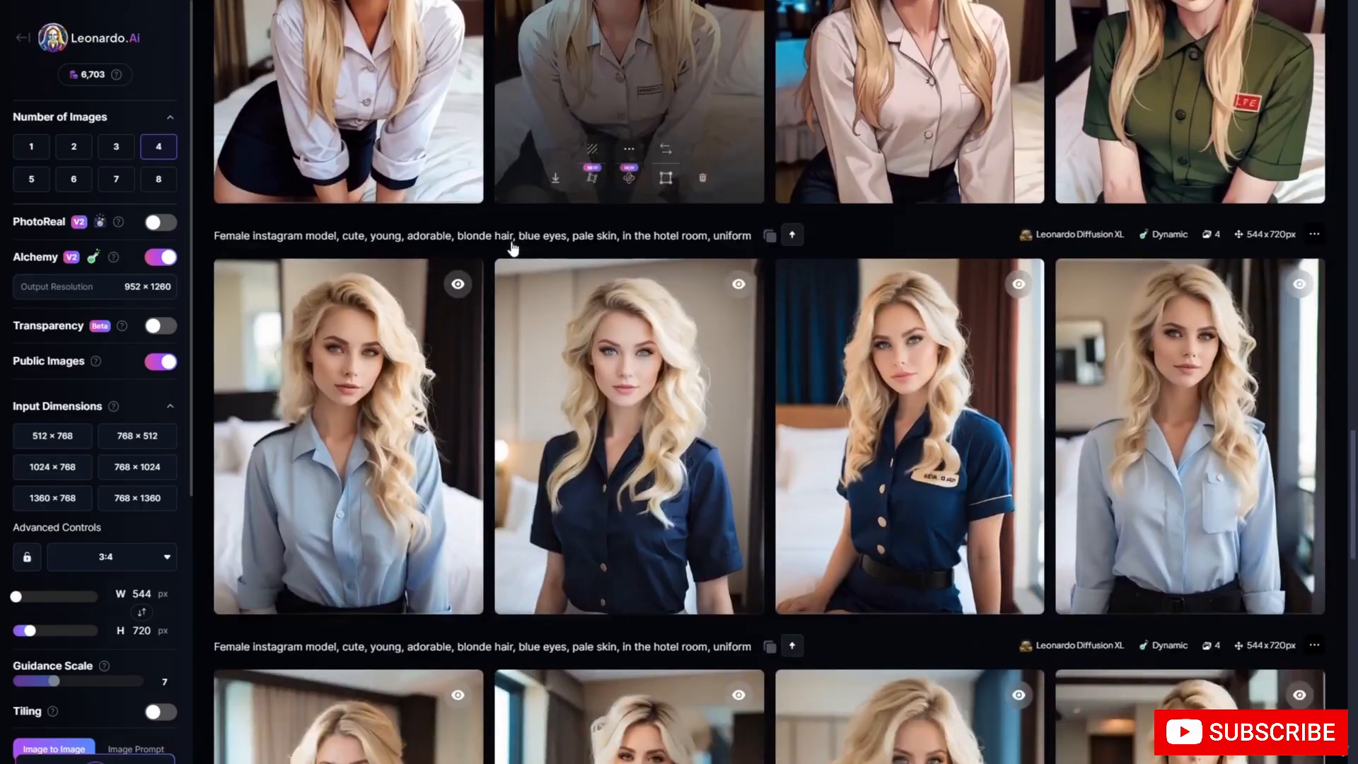
click(650, 387)
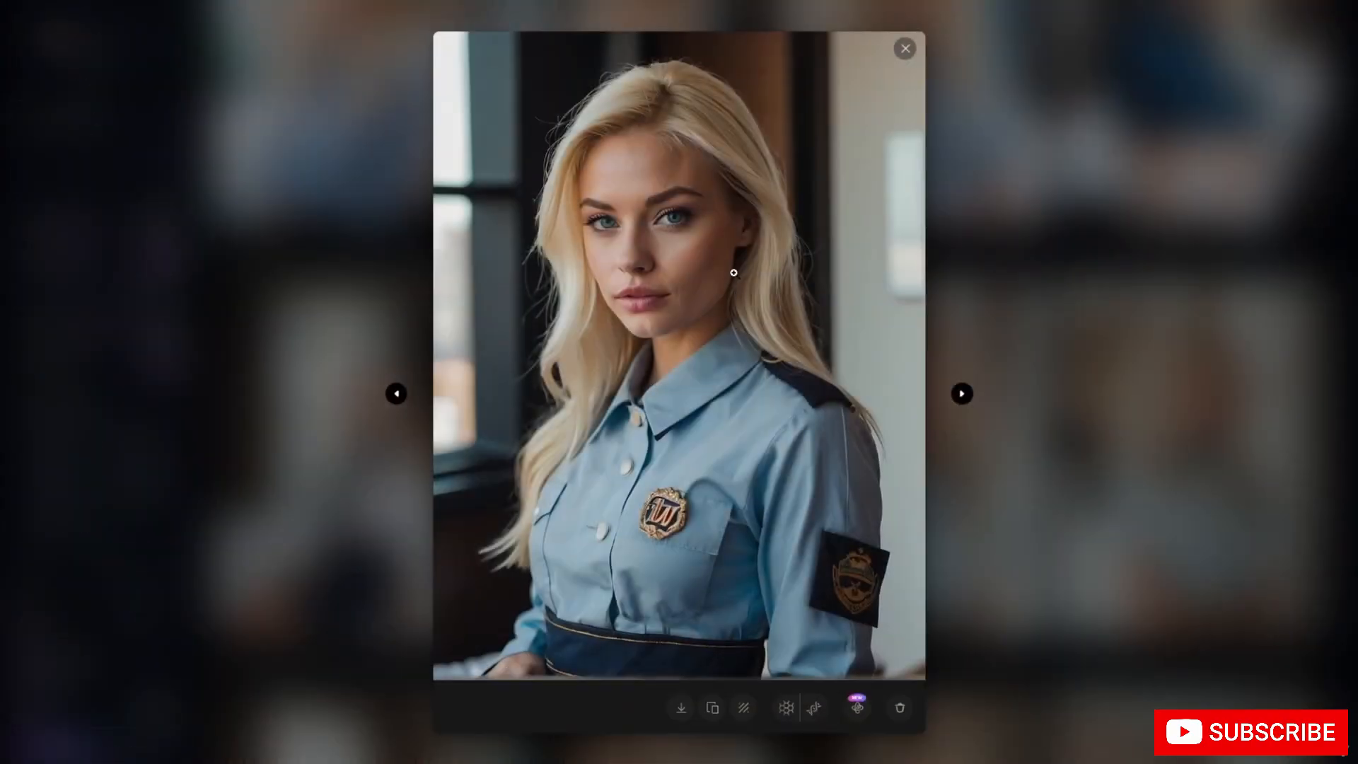
click(729, 272)
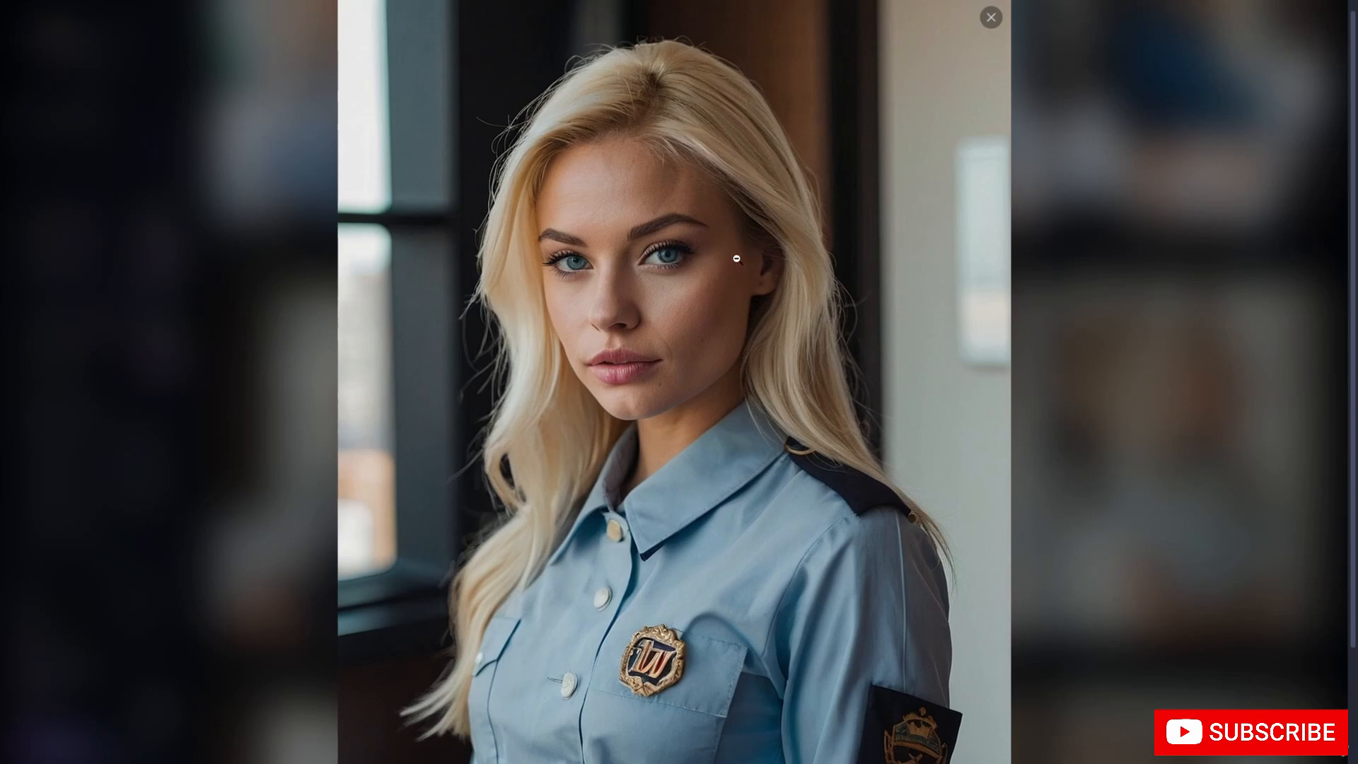
click(1105, 334)
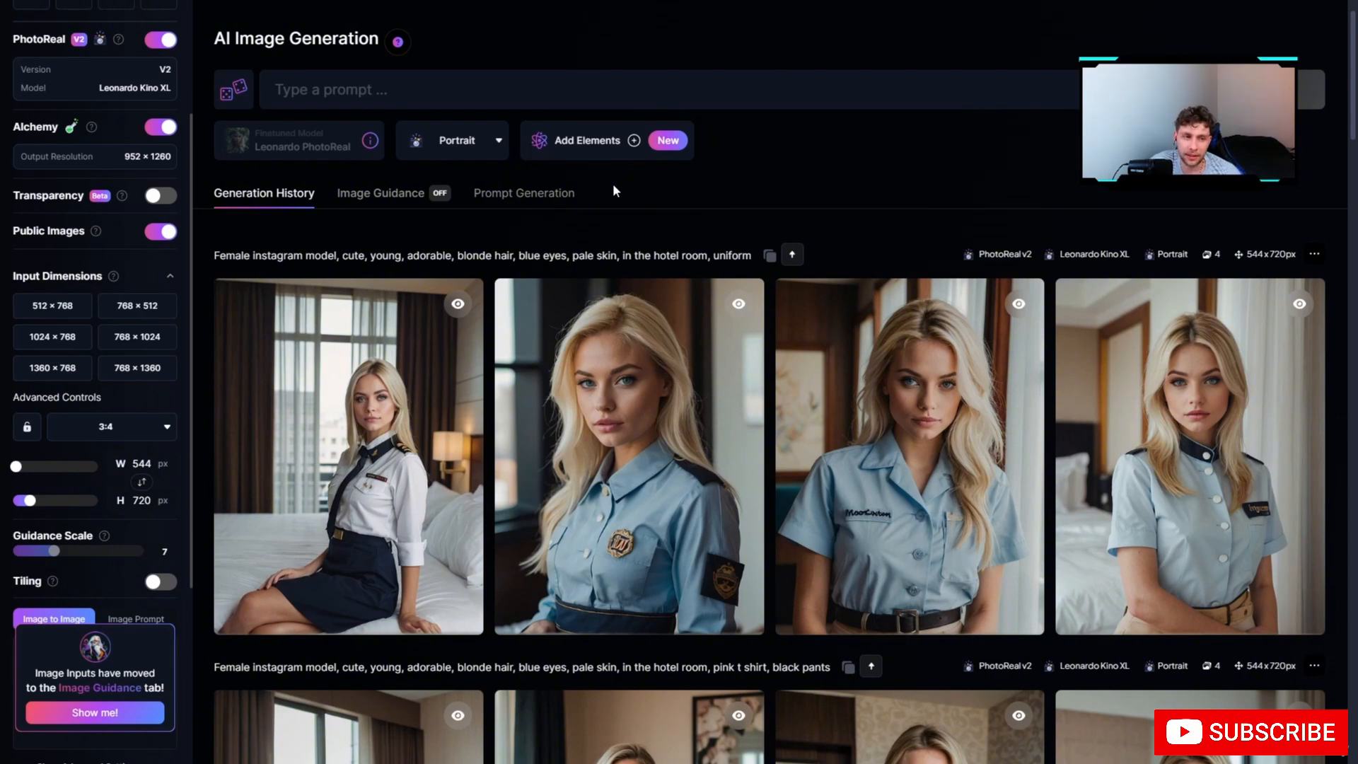
Turn off PhotoReal and choose Leonardo Diffusion XL as the finetuned model.
scroll(88, 154, up, 3)
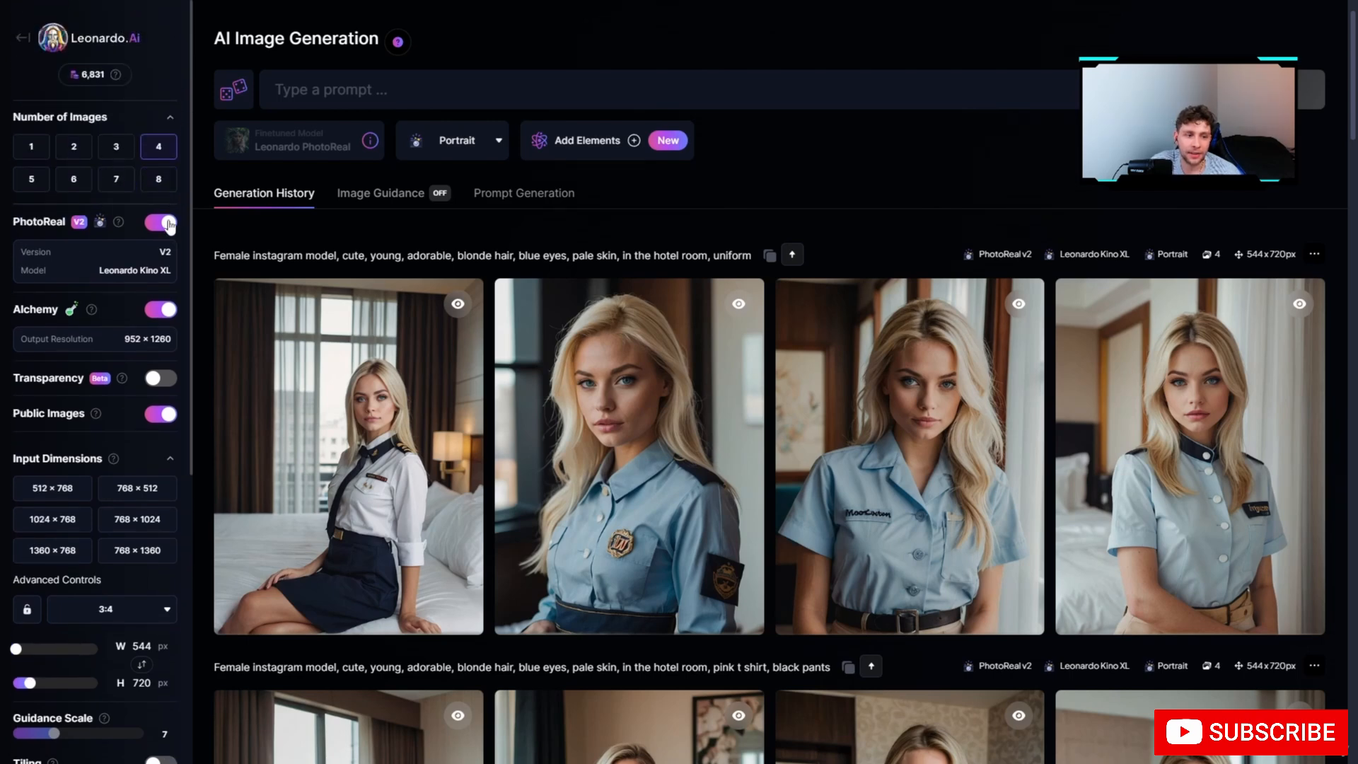
click(168, 223)
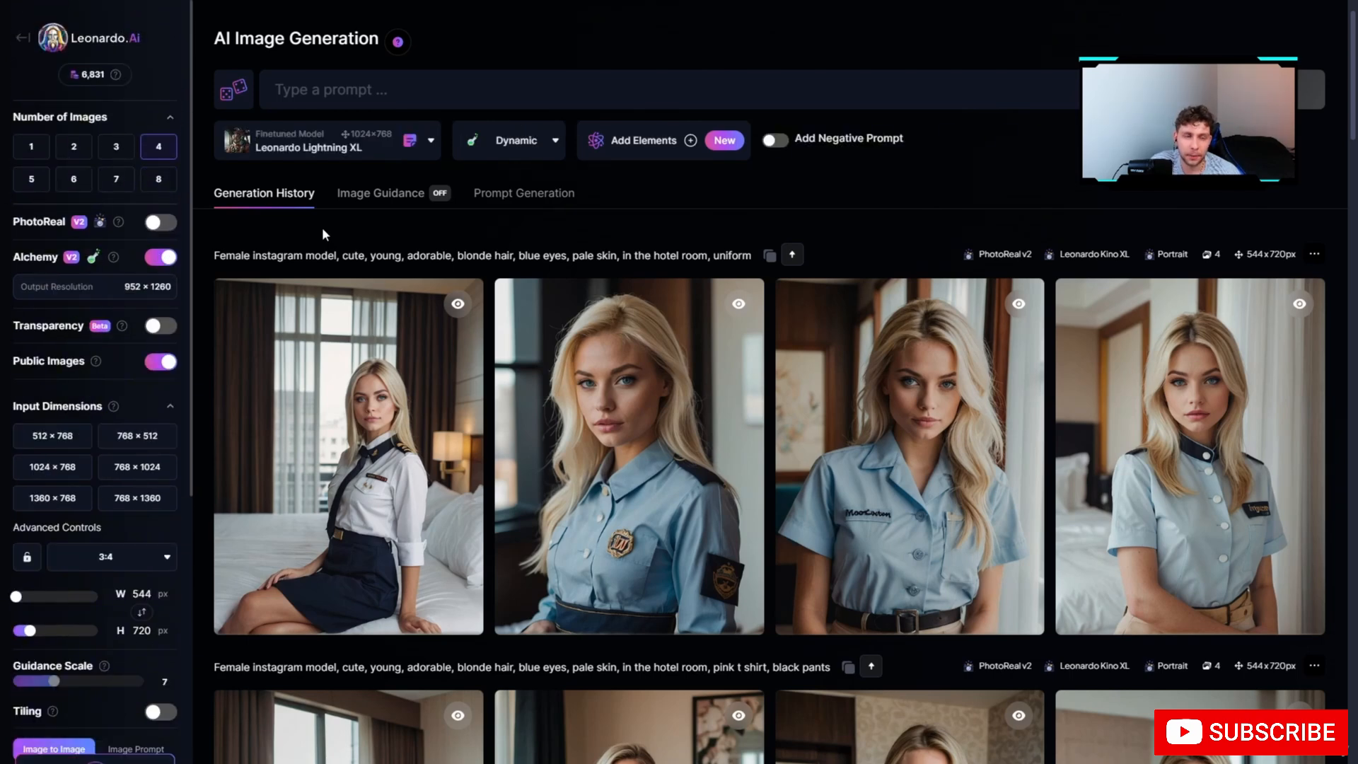
click(344, 142)
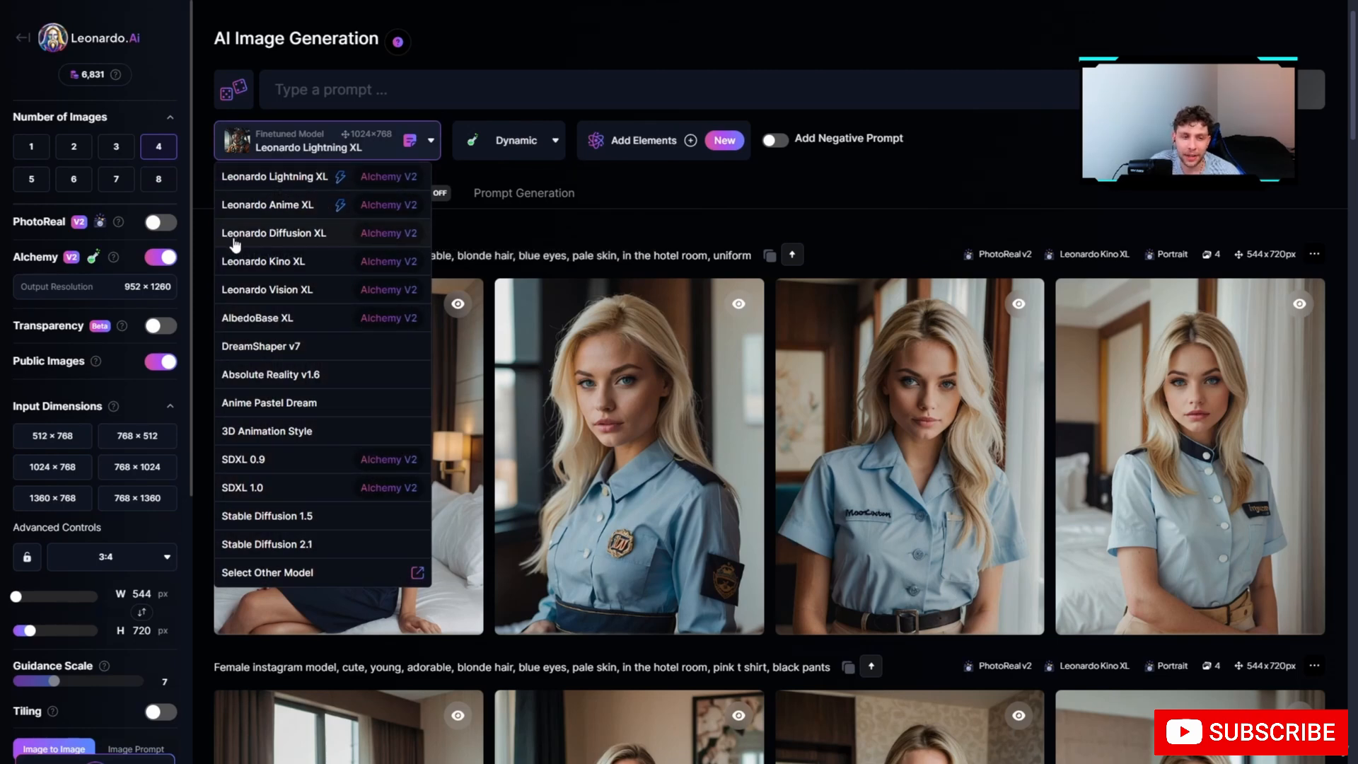
click(344, 235)
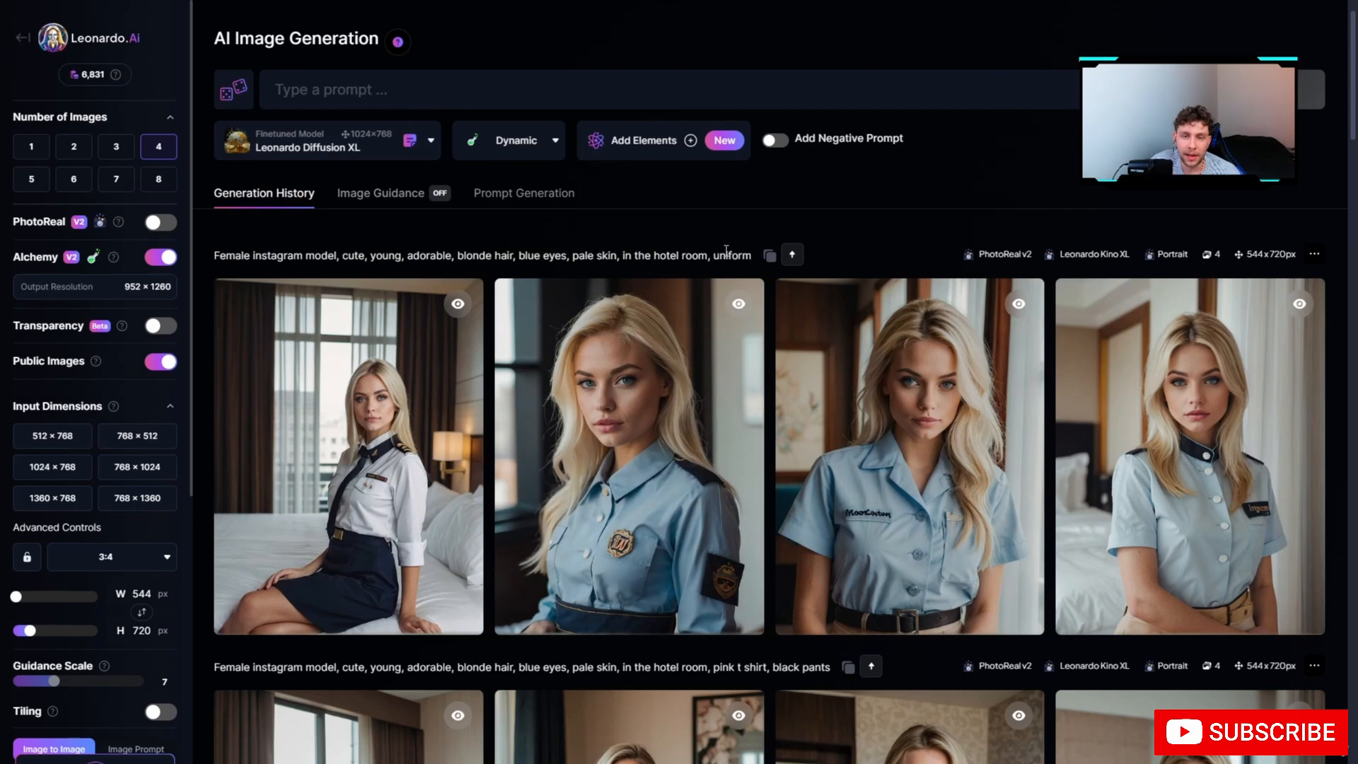
Copy the hotel room uniform prompt from the newest batch into the empty prompt field.
drag(753, 256, 211, 247)
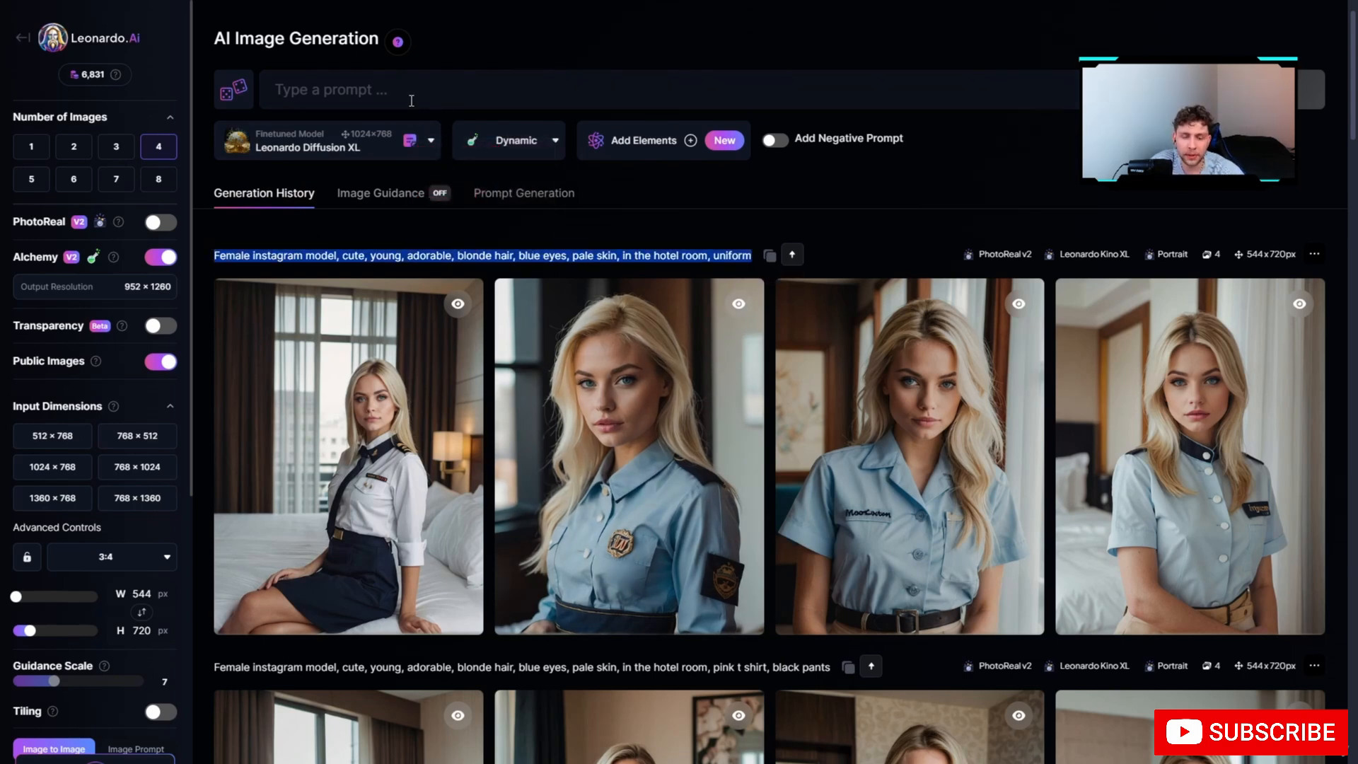
click(771, 260)
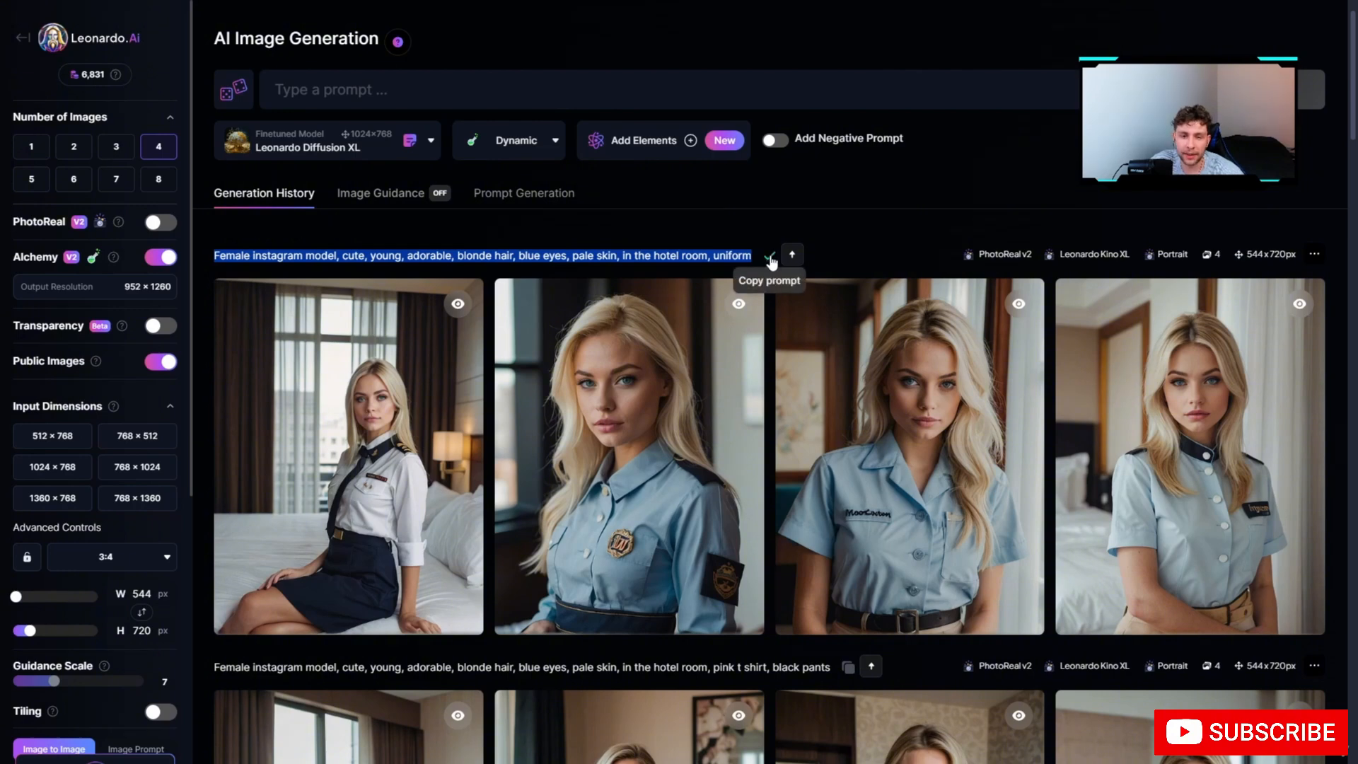
click(600, 94)
key(ctrl+v)
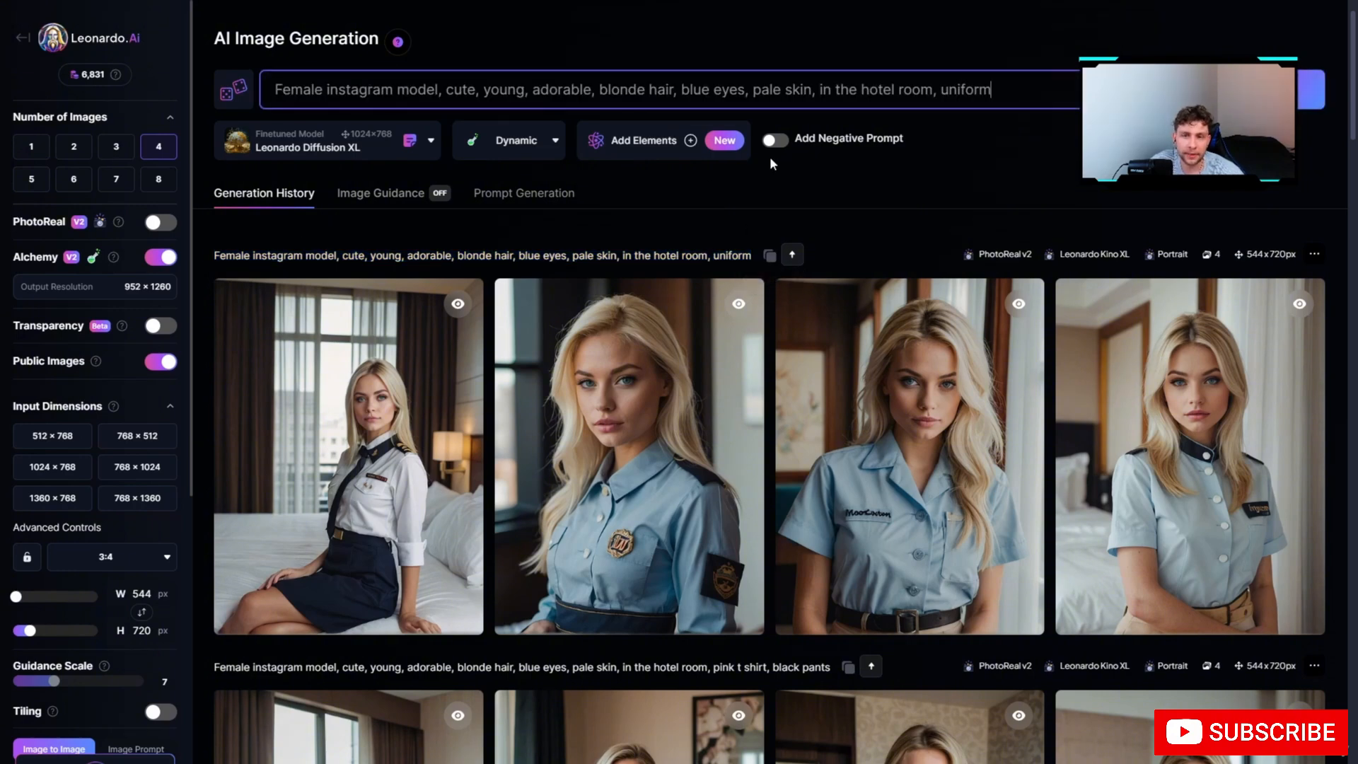
Turn off the fixed seed and clear the stored seed value.
scroll(123, 556, down, 6)
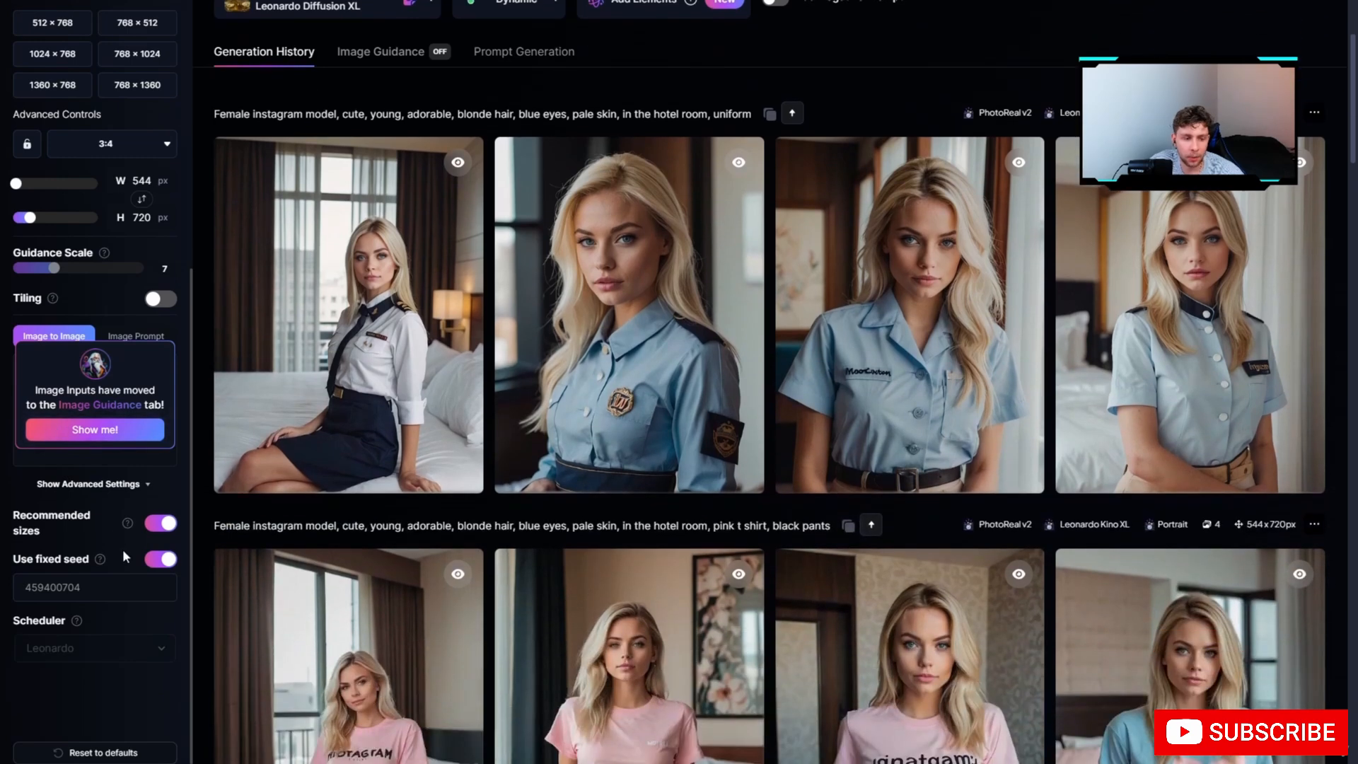
scroll(151, 562, up, 2)
click(157, 700)
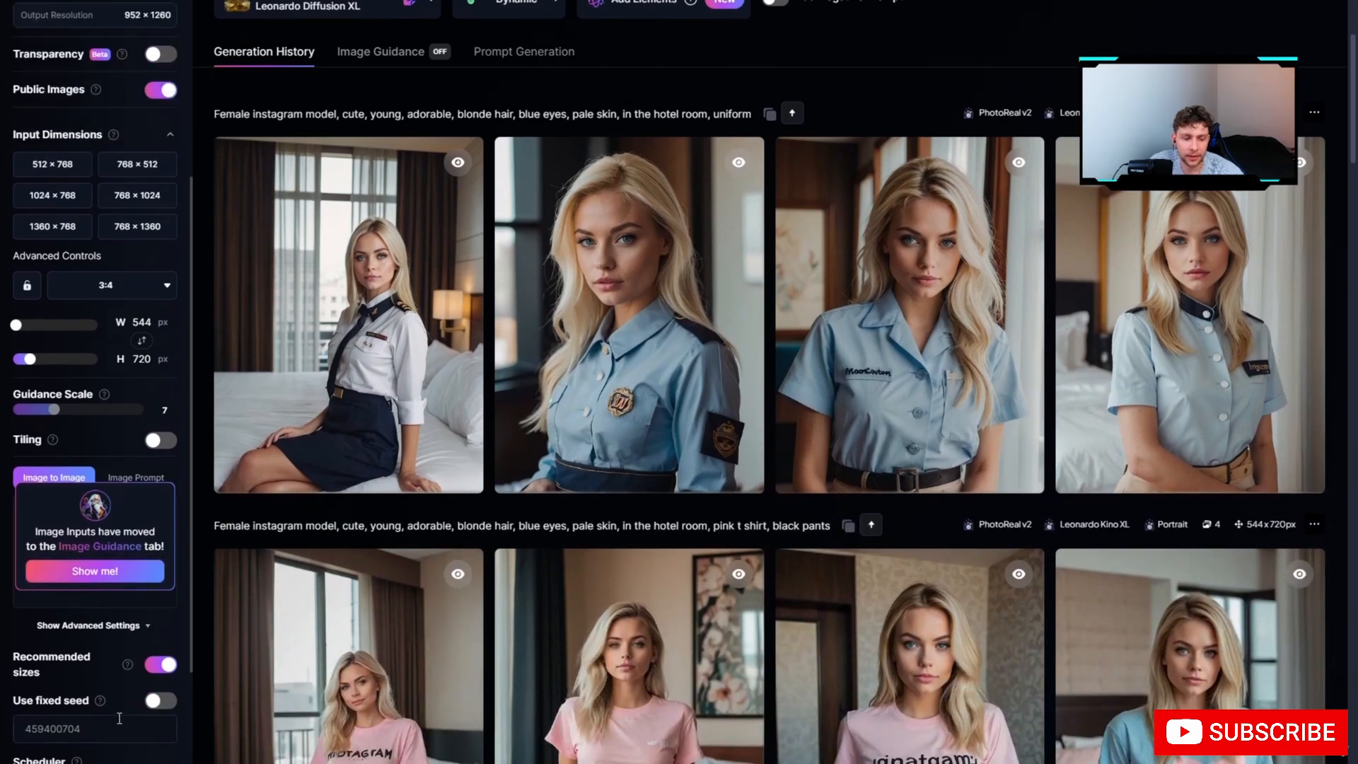
double_click(115, 722)
key(BackSpace)
scroll(506, 507, up, 2)
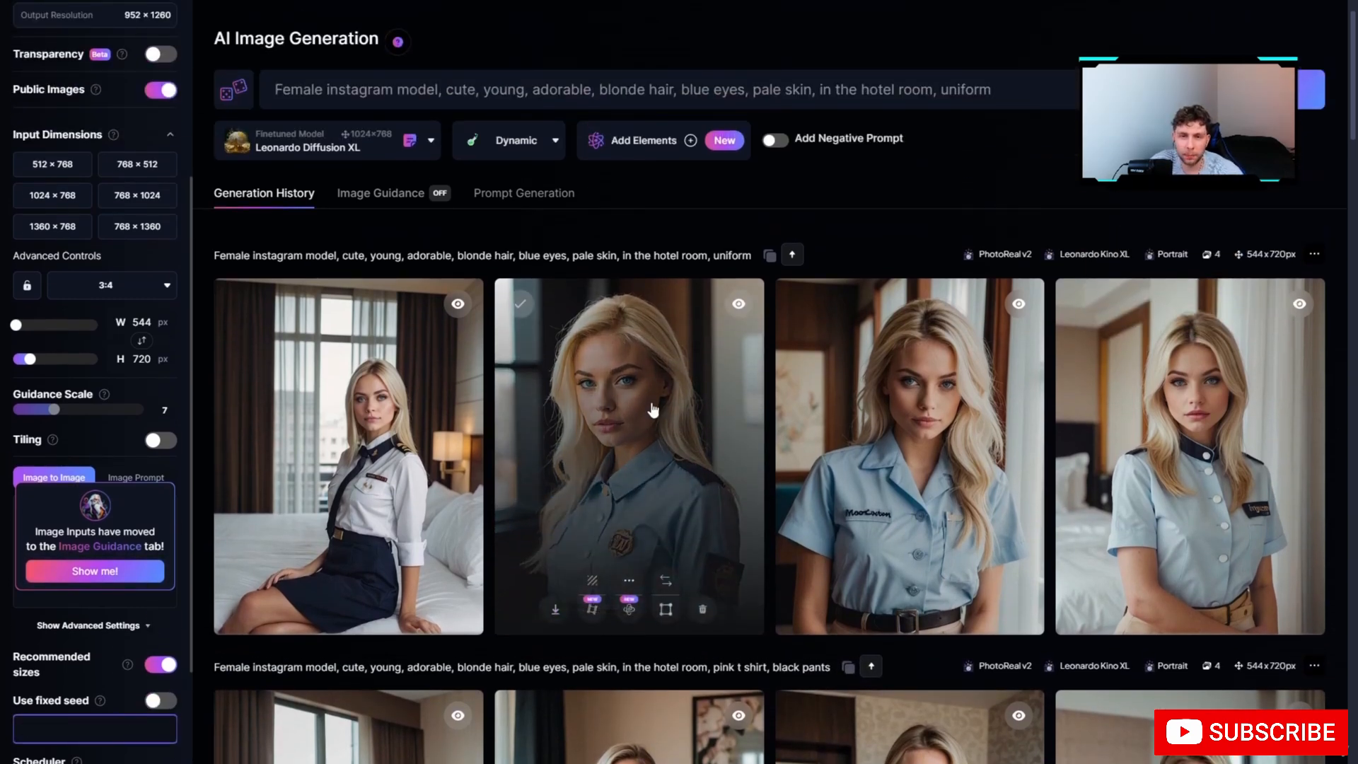
click(964, 214)
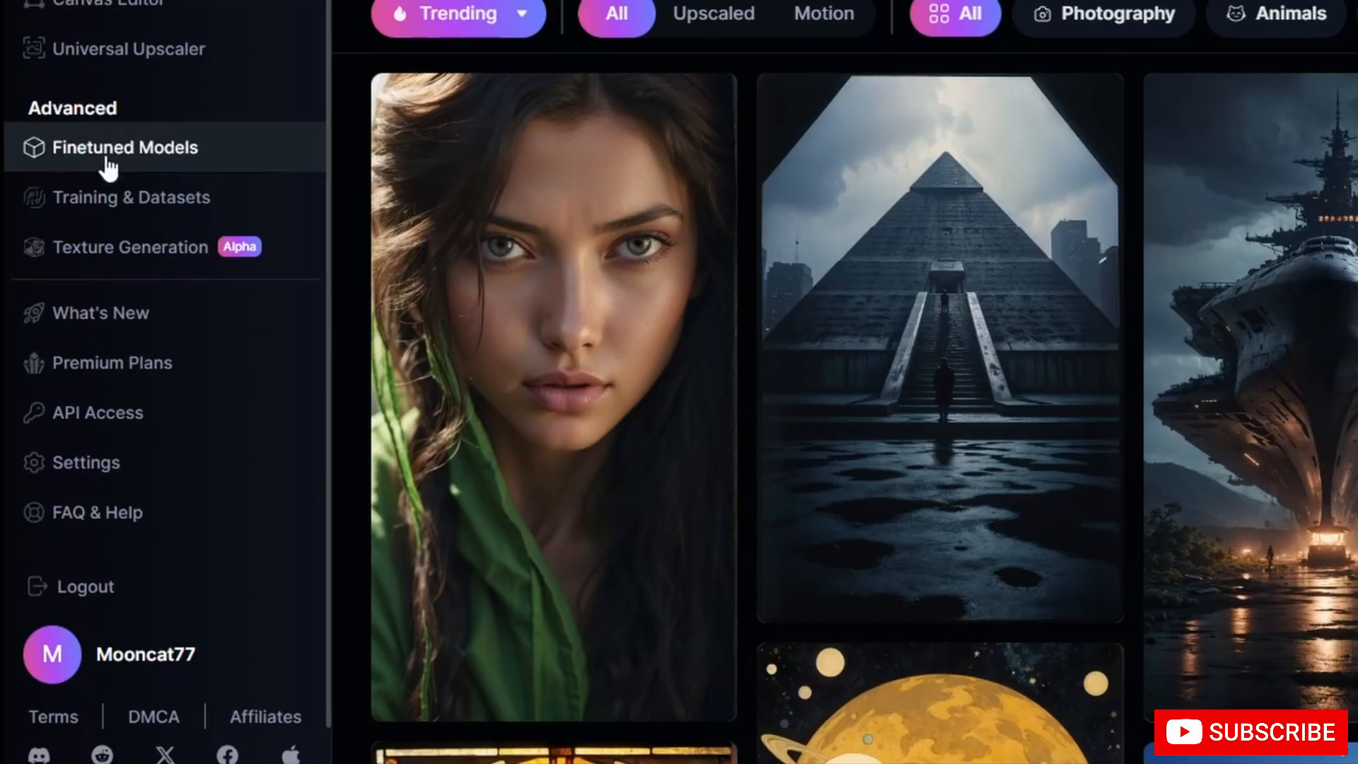
Open the Finetuned Models library and browse the available platform models.
click(182, 157)
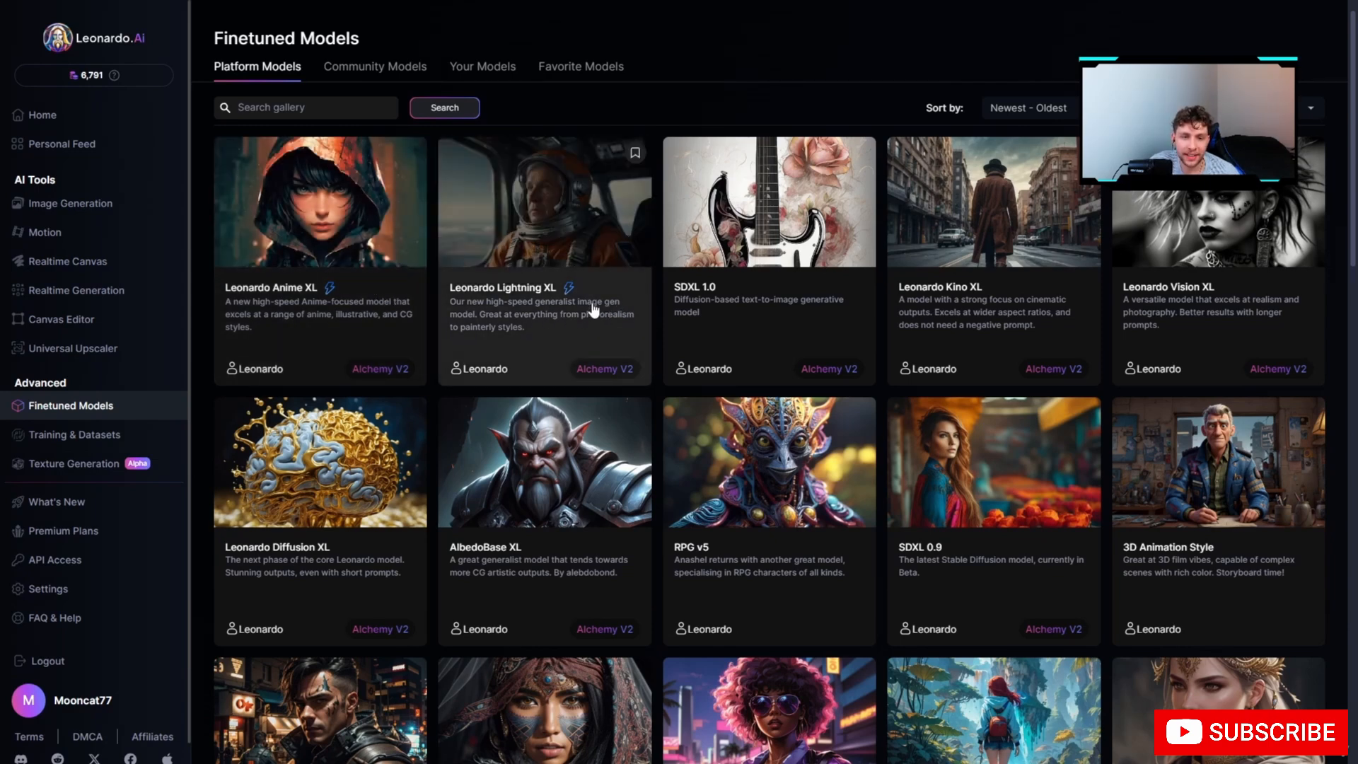
scroll(499, 268, down, 4)
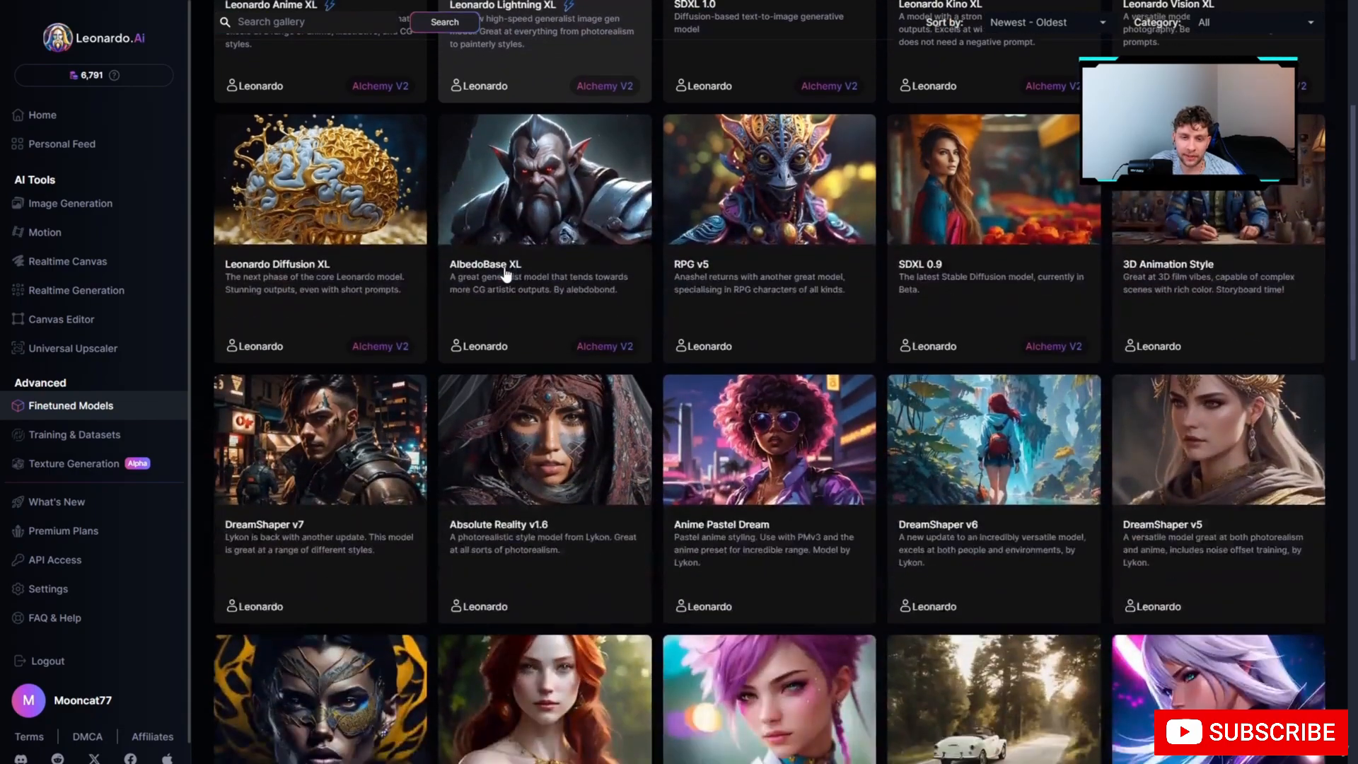
scroll(507, 275, down, 8)
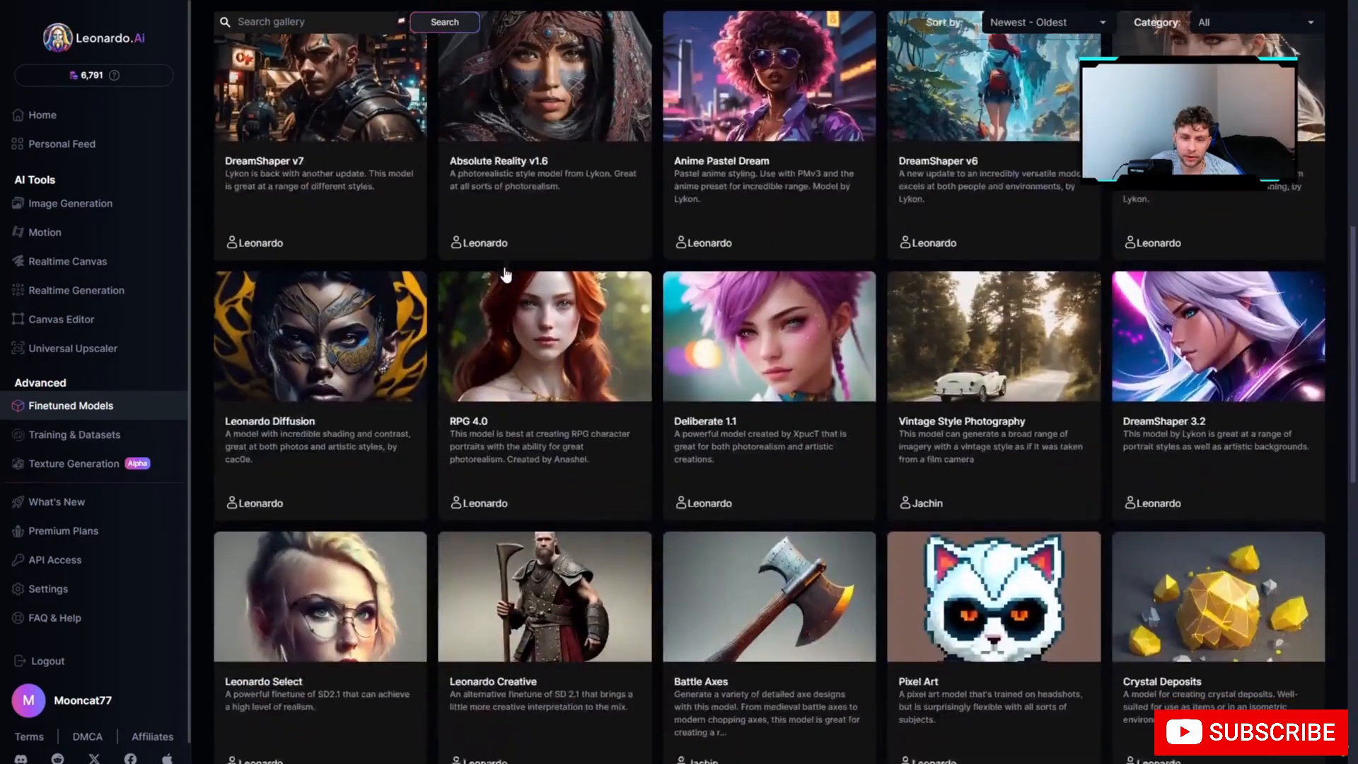
Choose Leonardo Anime XL from the platform models and load it for image generation.
scroll(506, 274, up, 6)
scroll(506, 274, up, 6)
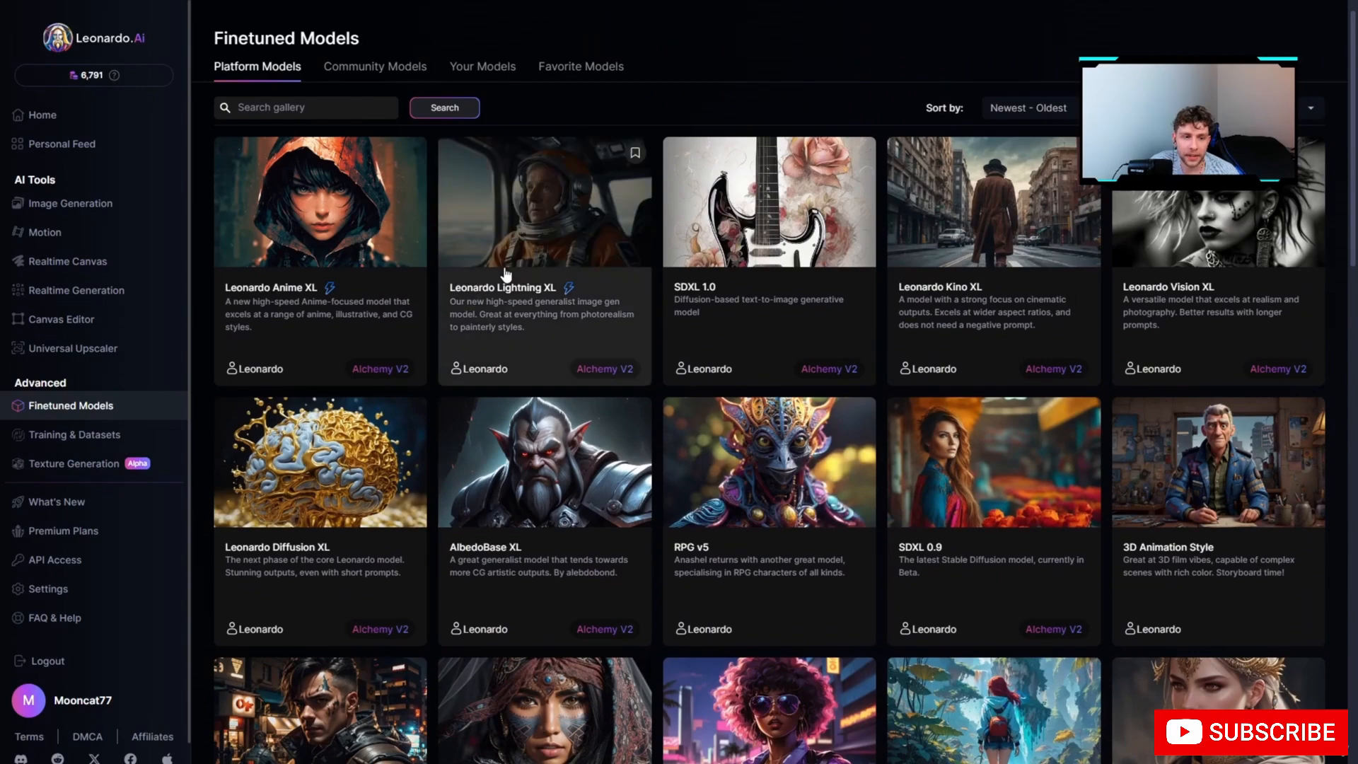
click(284, 235)
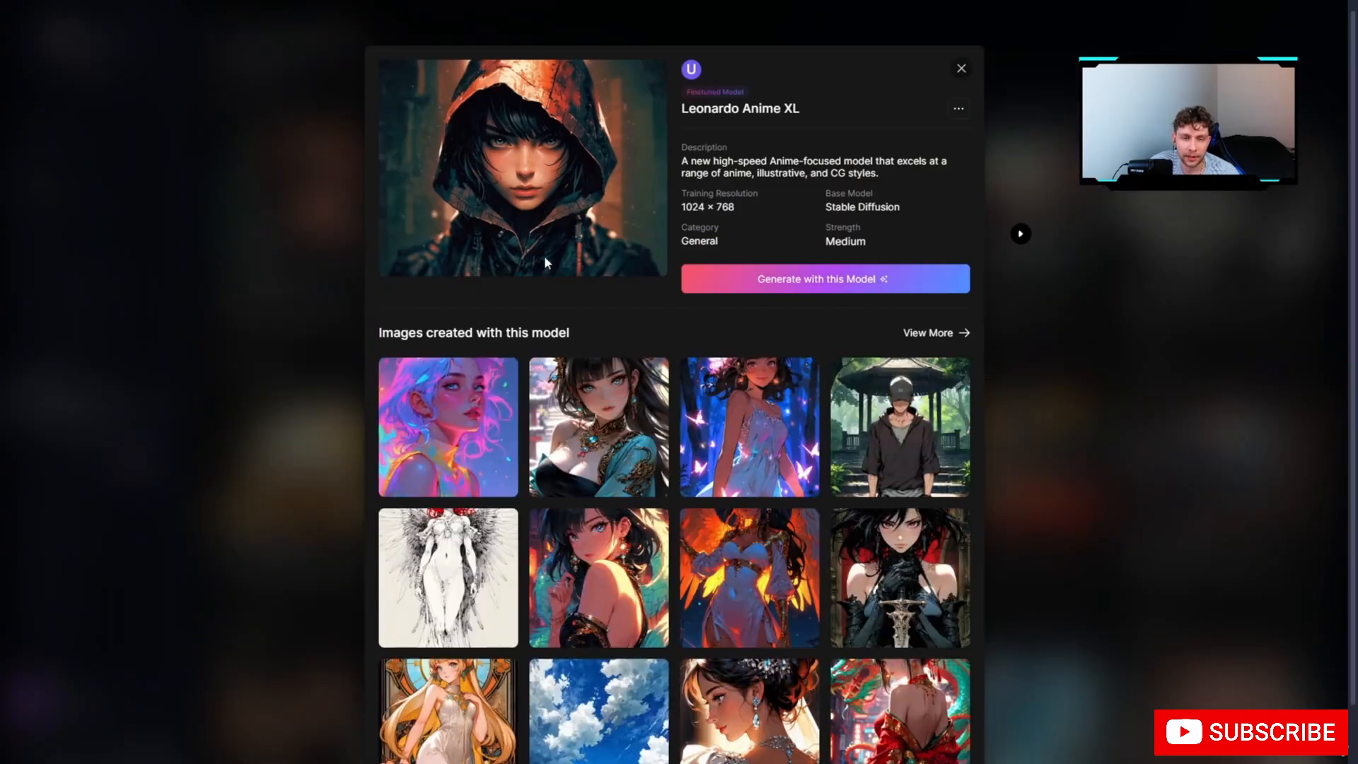
click(818, 281)
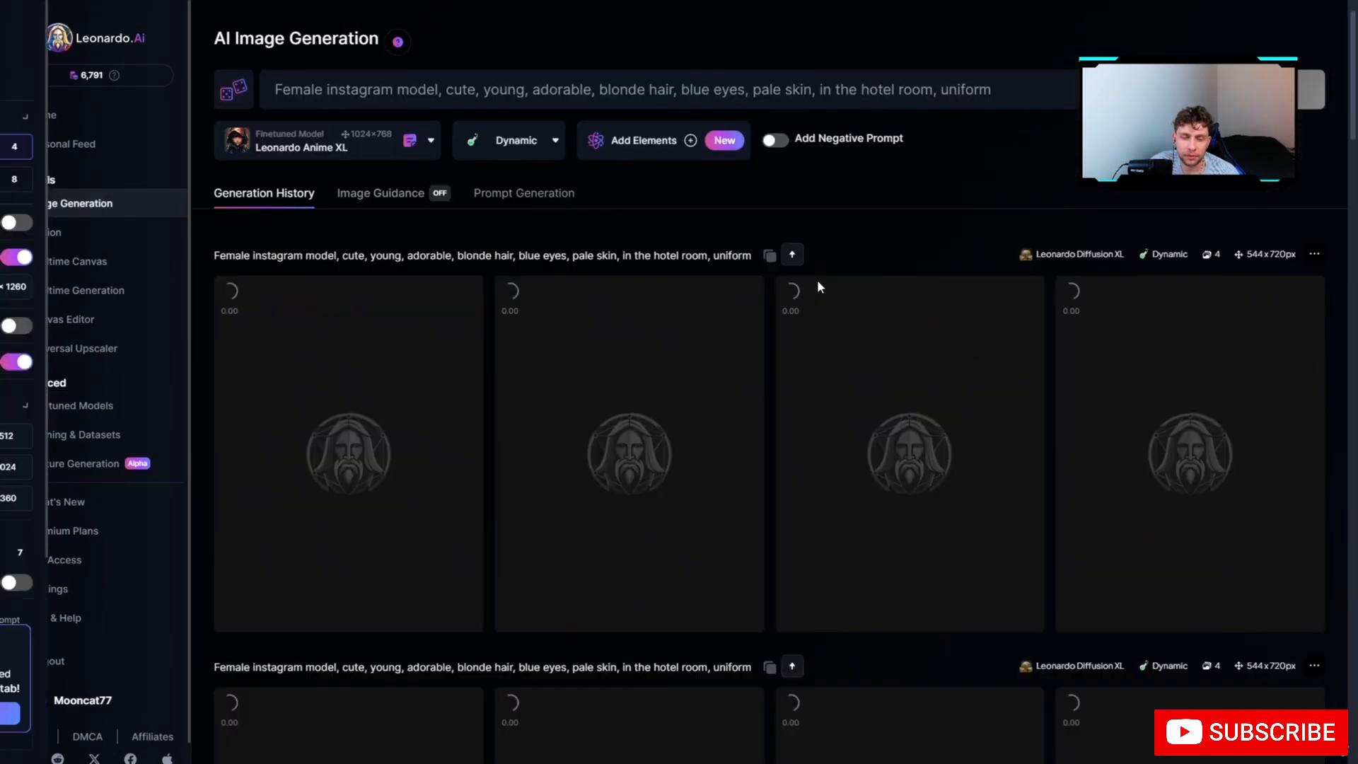
Enlarge the navy uniform portrait from the newer Leonardo Diffusion XL batch and examine the Leonardo Anime XL portraits above it.
scroll(740, 267, down, 3)
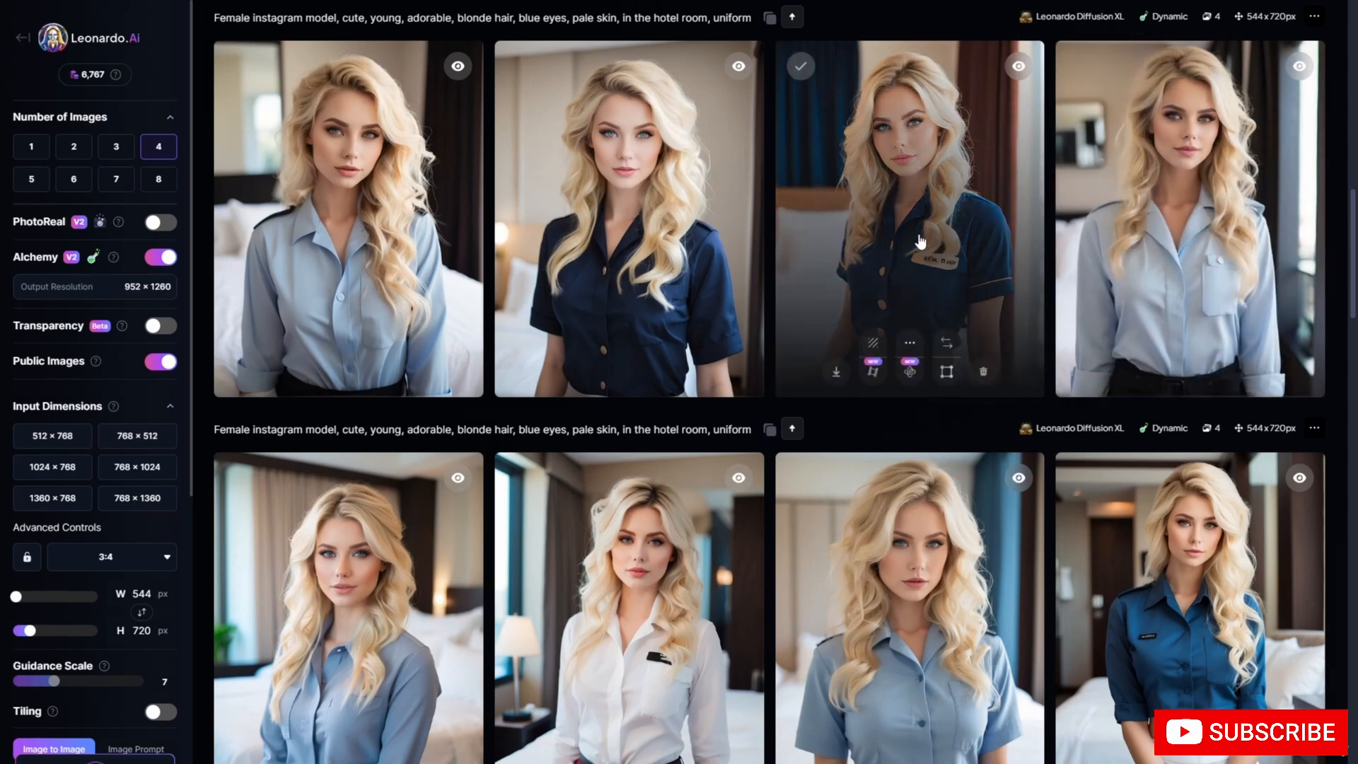
click(956, 219)
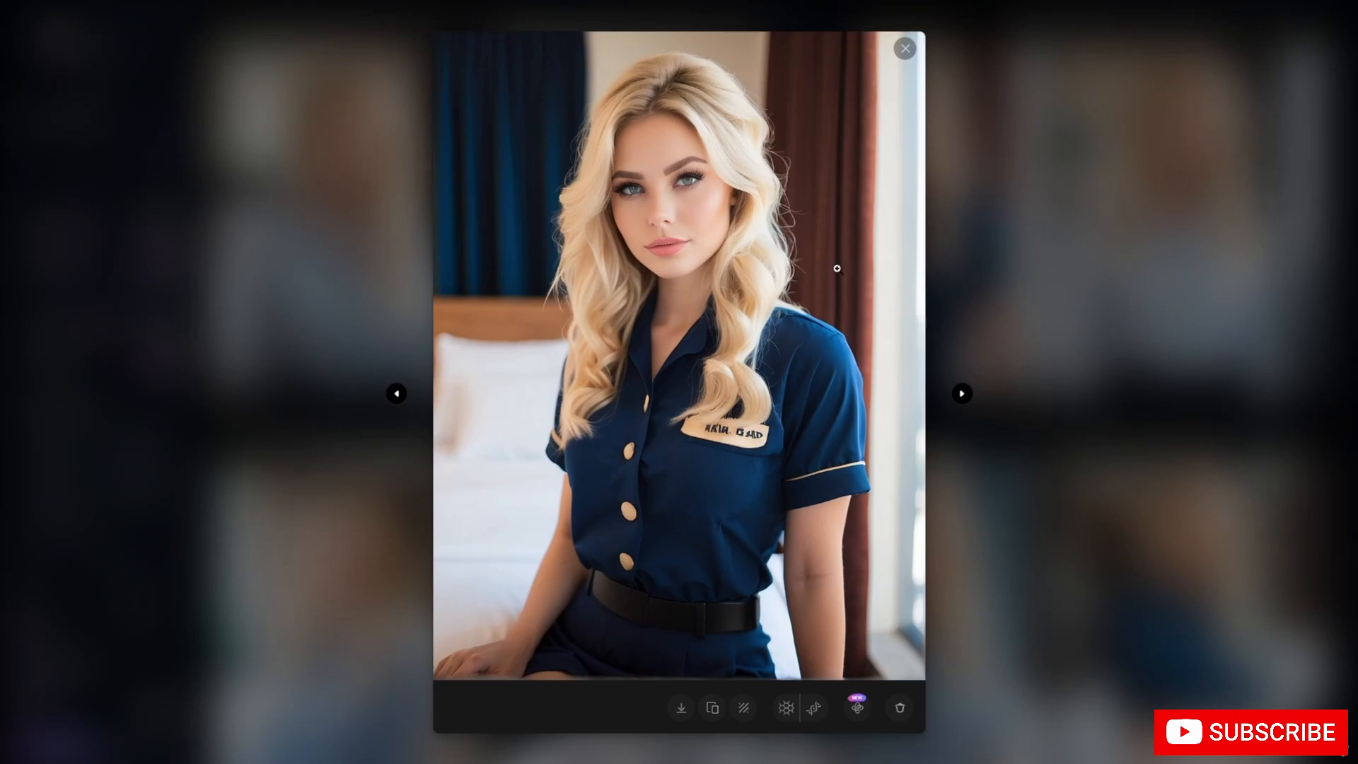
click(905, 48)
scroll(877, 148, up, 4)
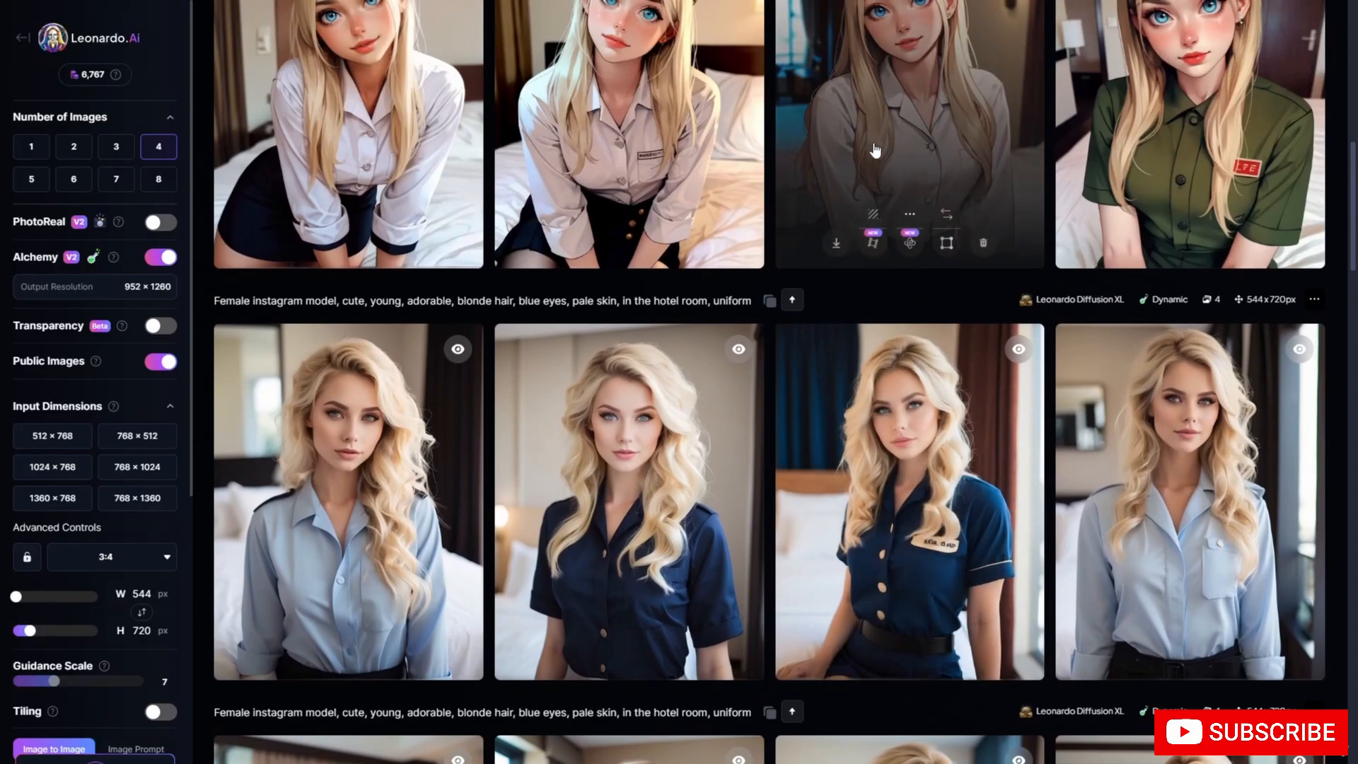
scroll(875, 150, up, 3)
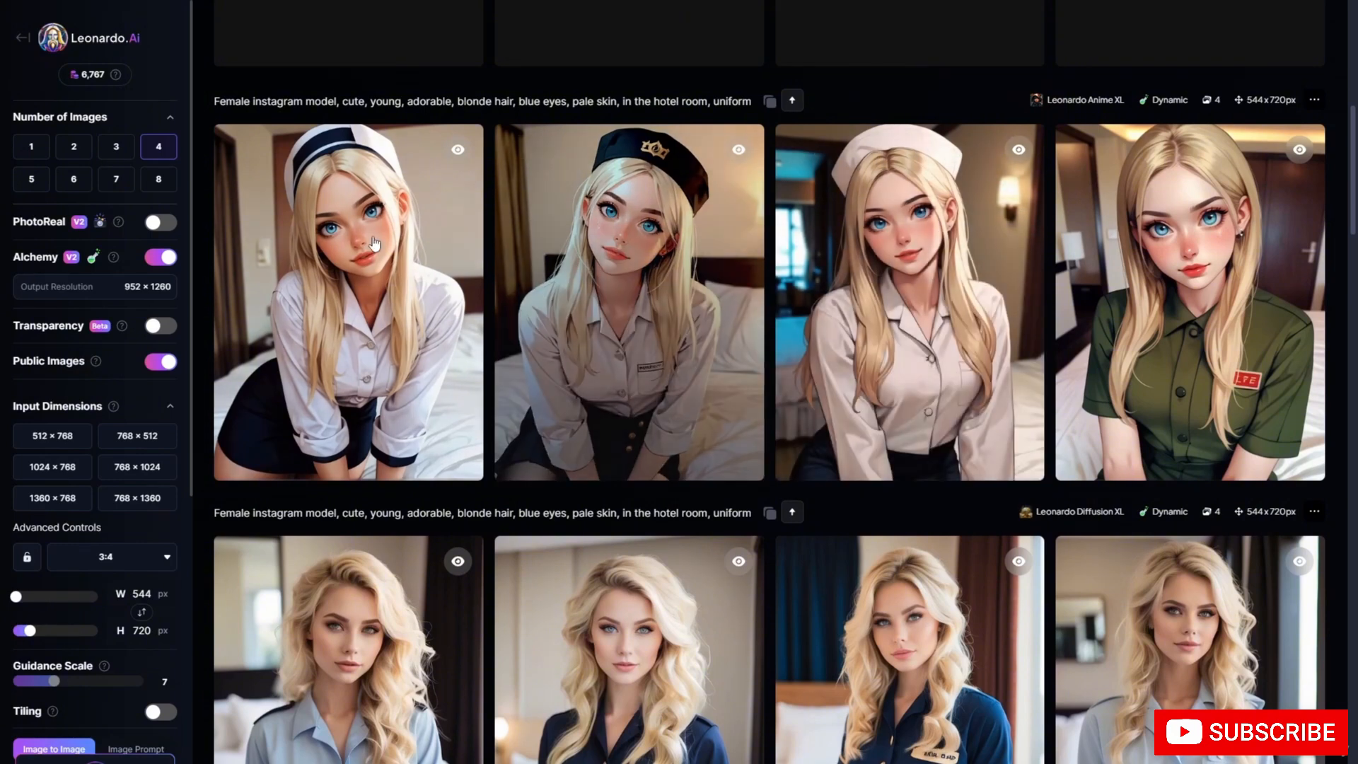
scroll(299, 268, down, 3)
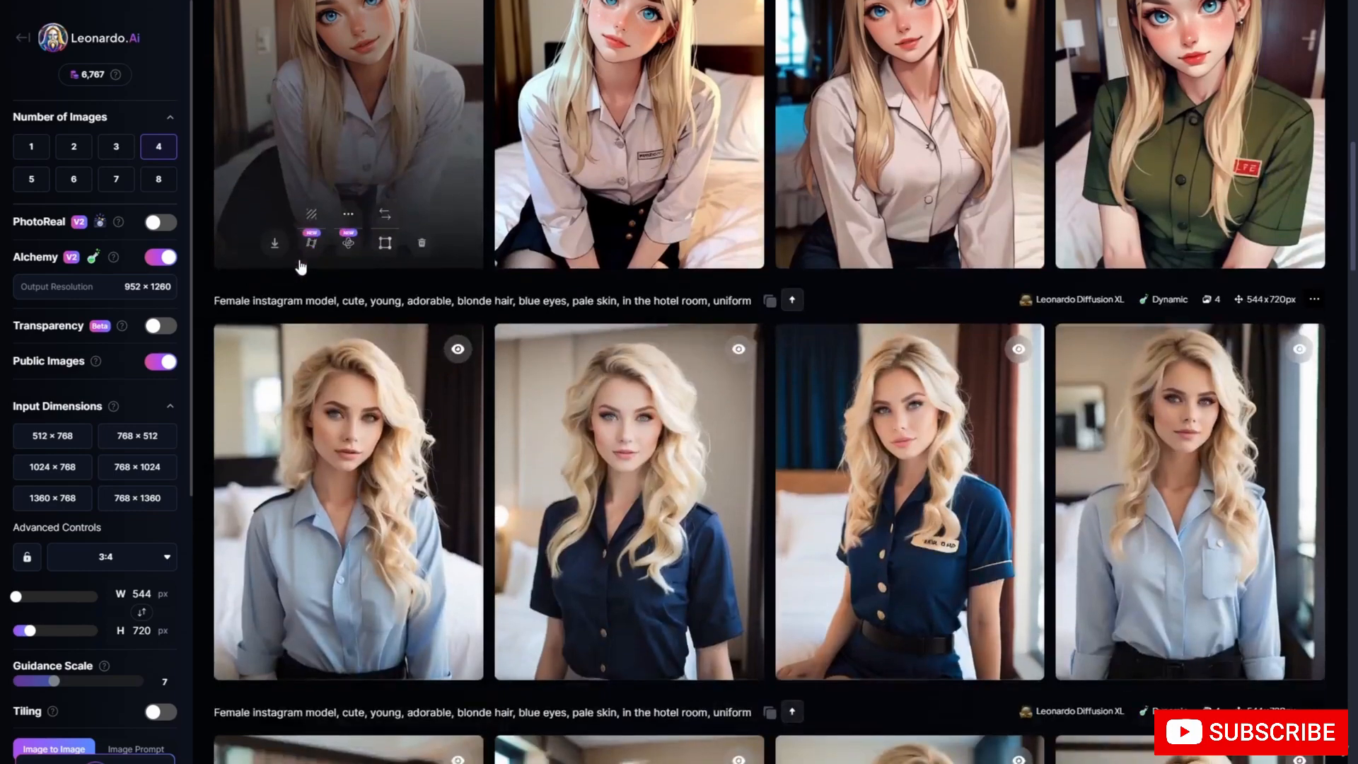
Inspect the white-shirt and light-blue-shirt portraits of the older Leonardo Diffusion XL batch at enlarged size.
scroll(597, 274, down, 2)
scroll(583, 269, down, 4)
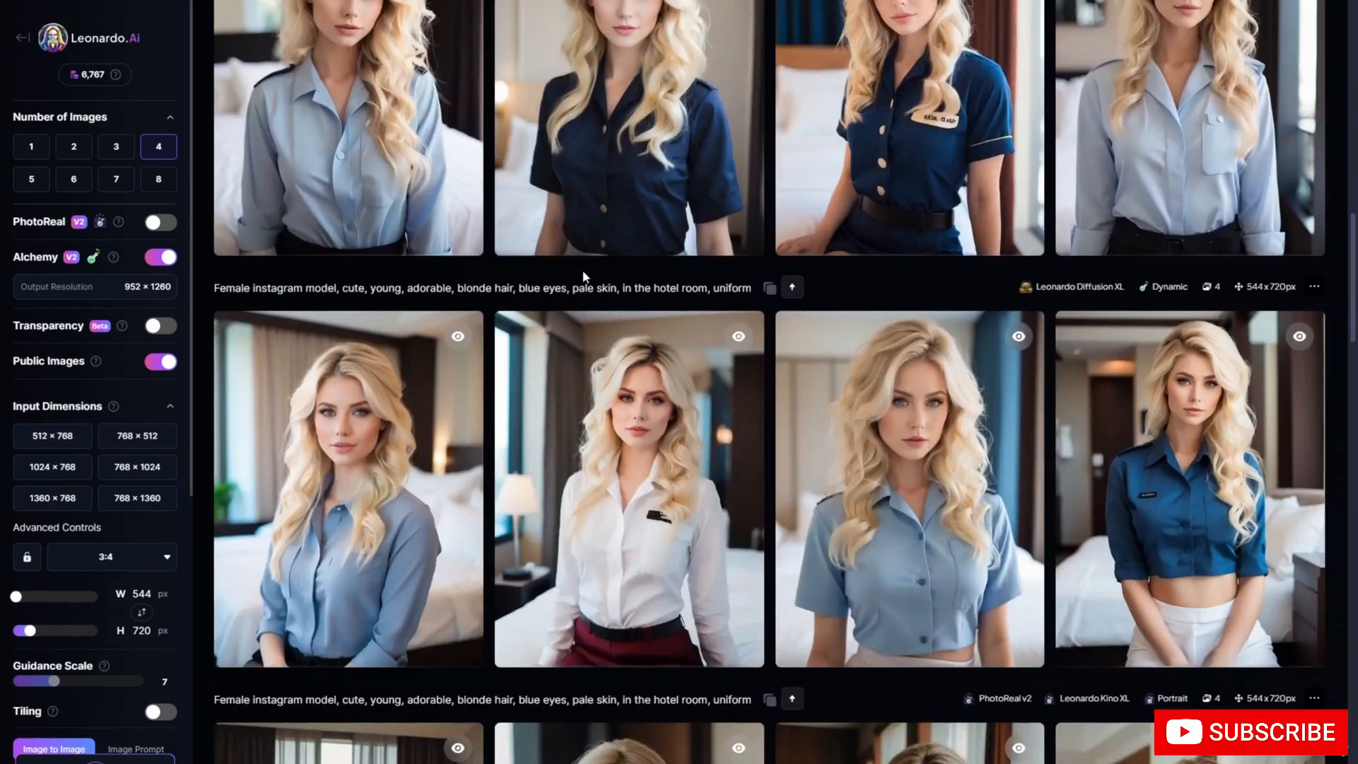
click(721, 431)
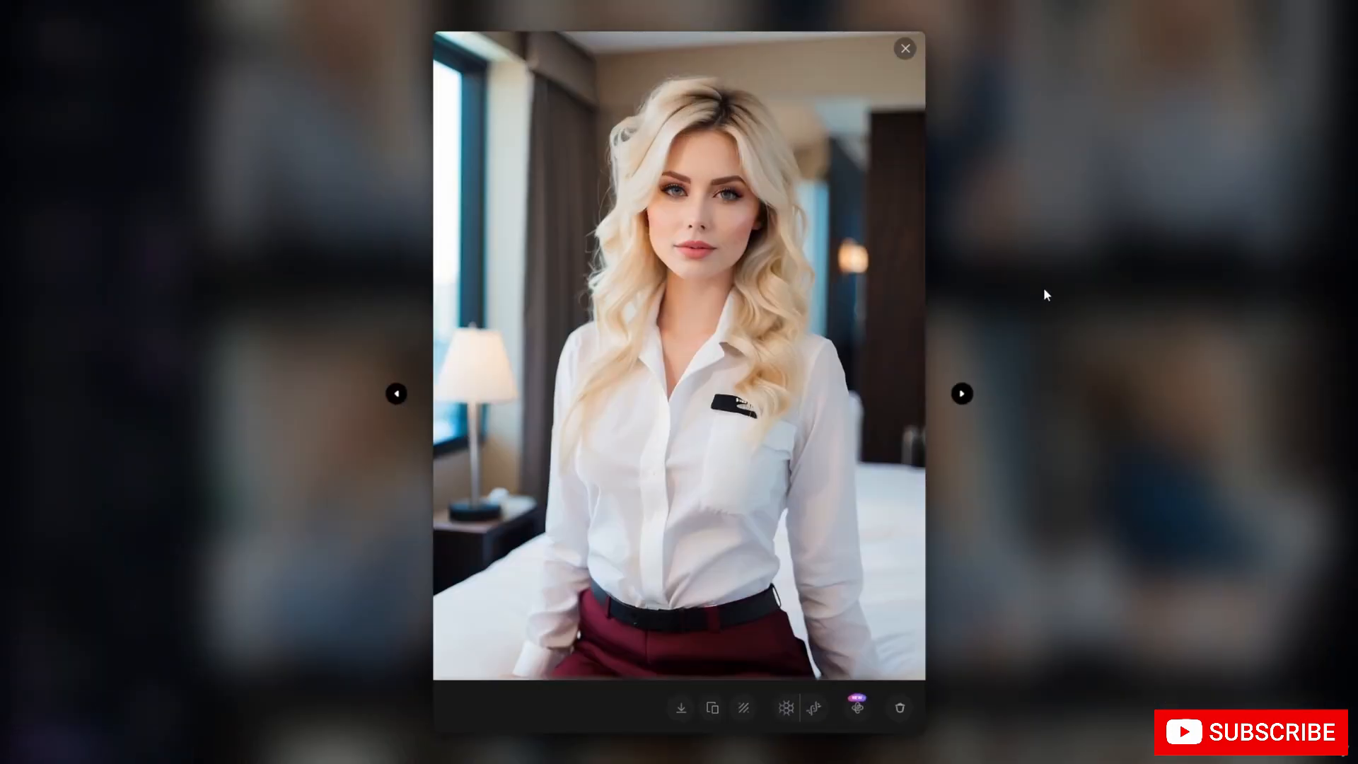
click(1047, 295)
click(1067, 332)
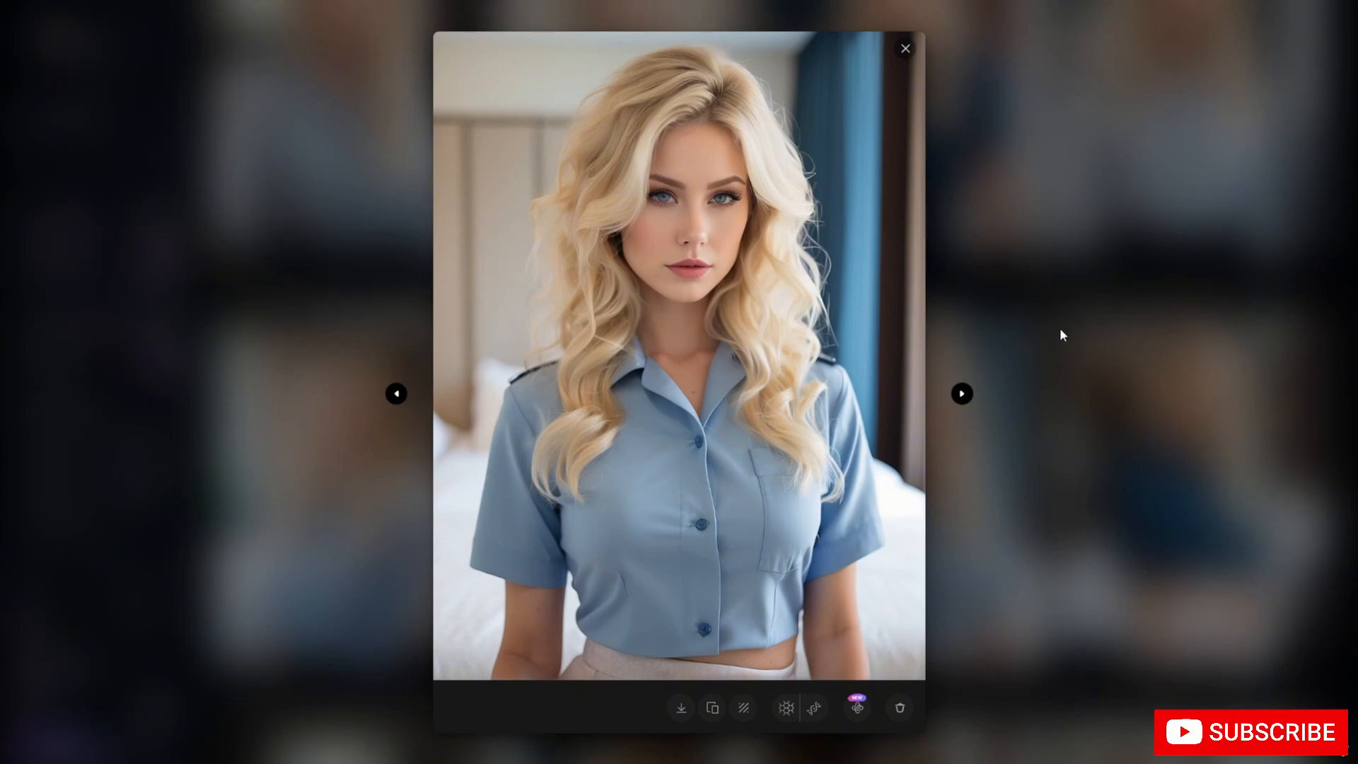
click(1059, 328)
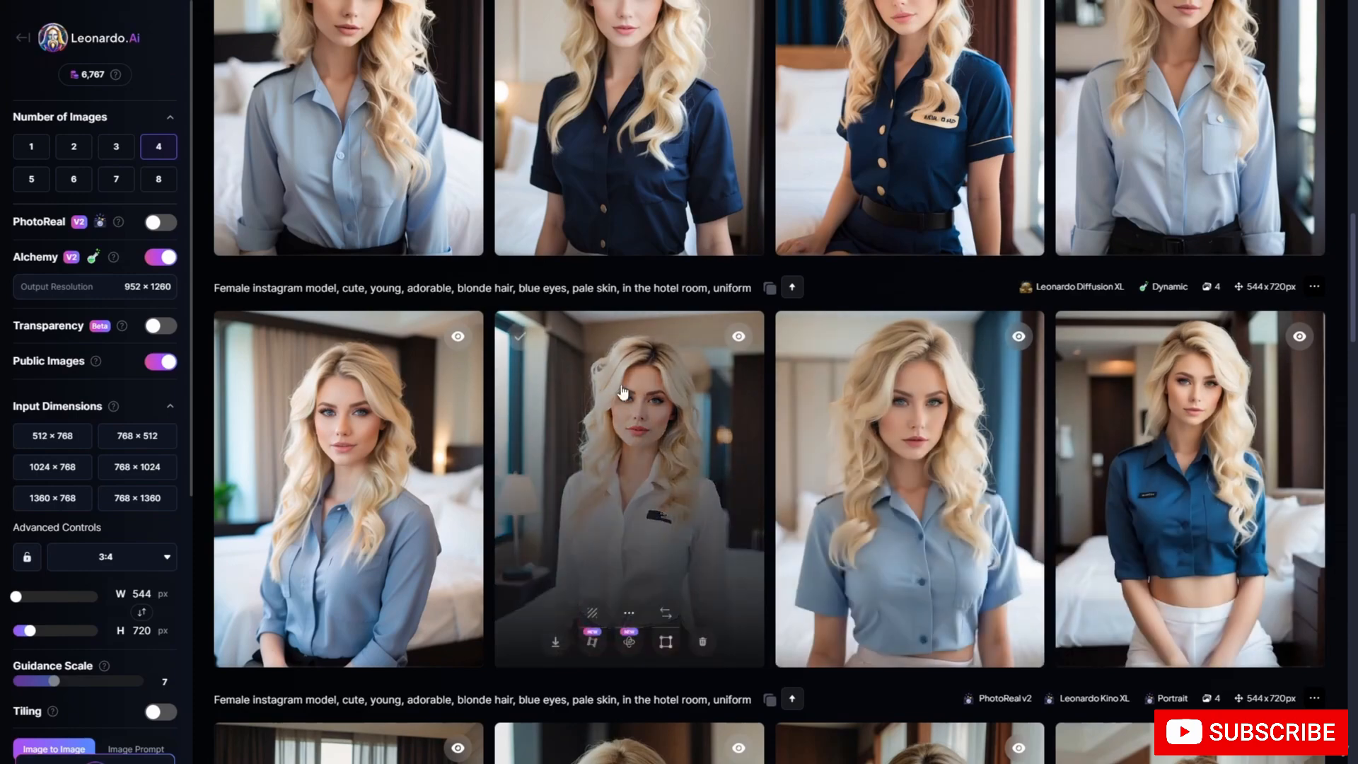
Review both Leonardo Anime XL batches and enlarge the second portrait of the newest one.
scroll(1044, 272, up, 4)
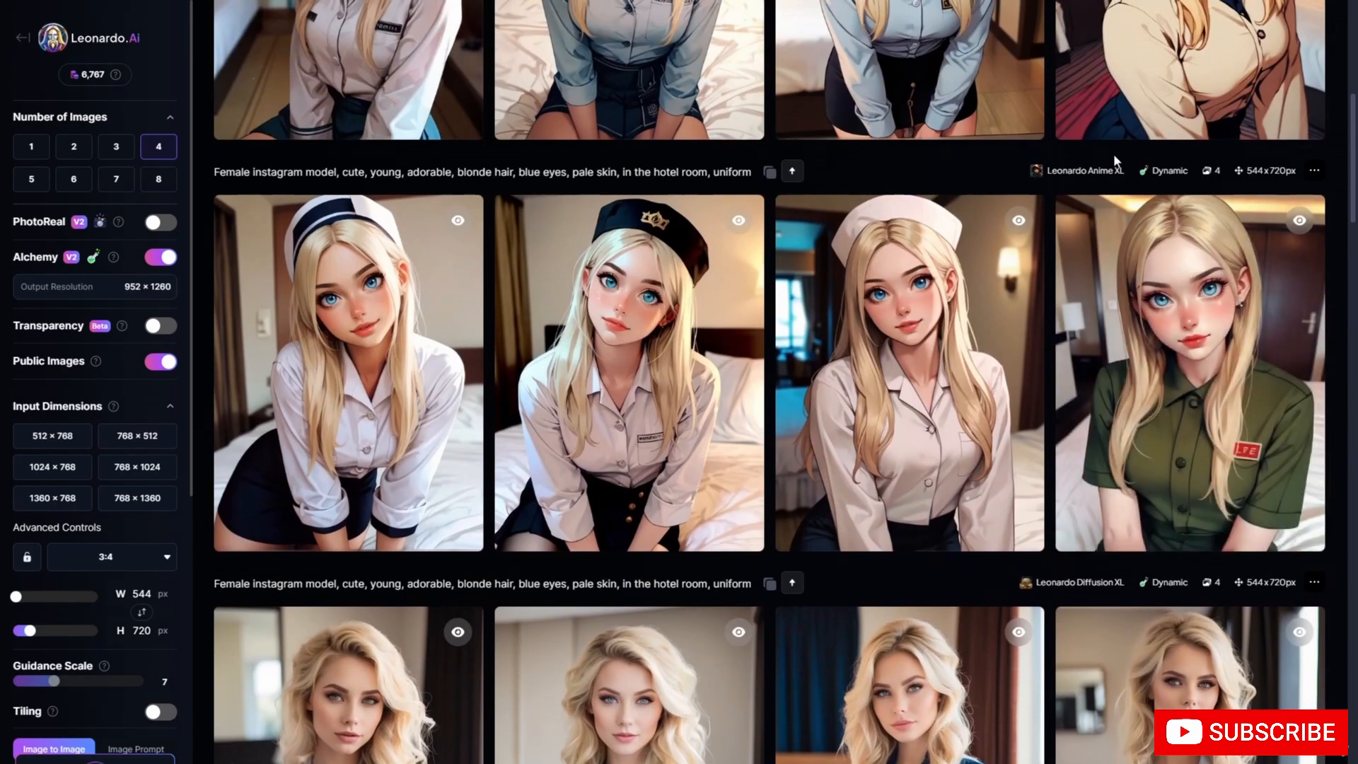
scroll(1113, 155, down, 1)
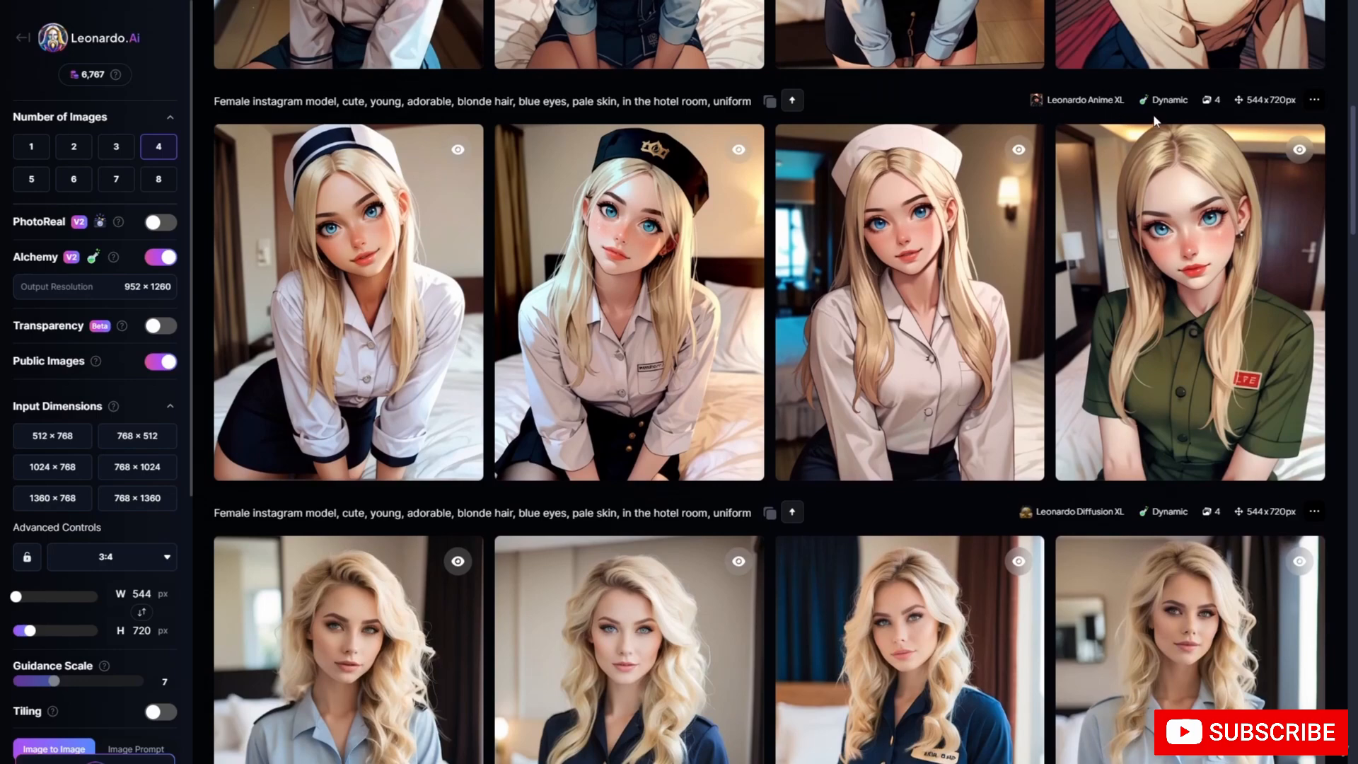
scroll(1159, 99, up, 6)
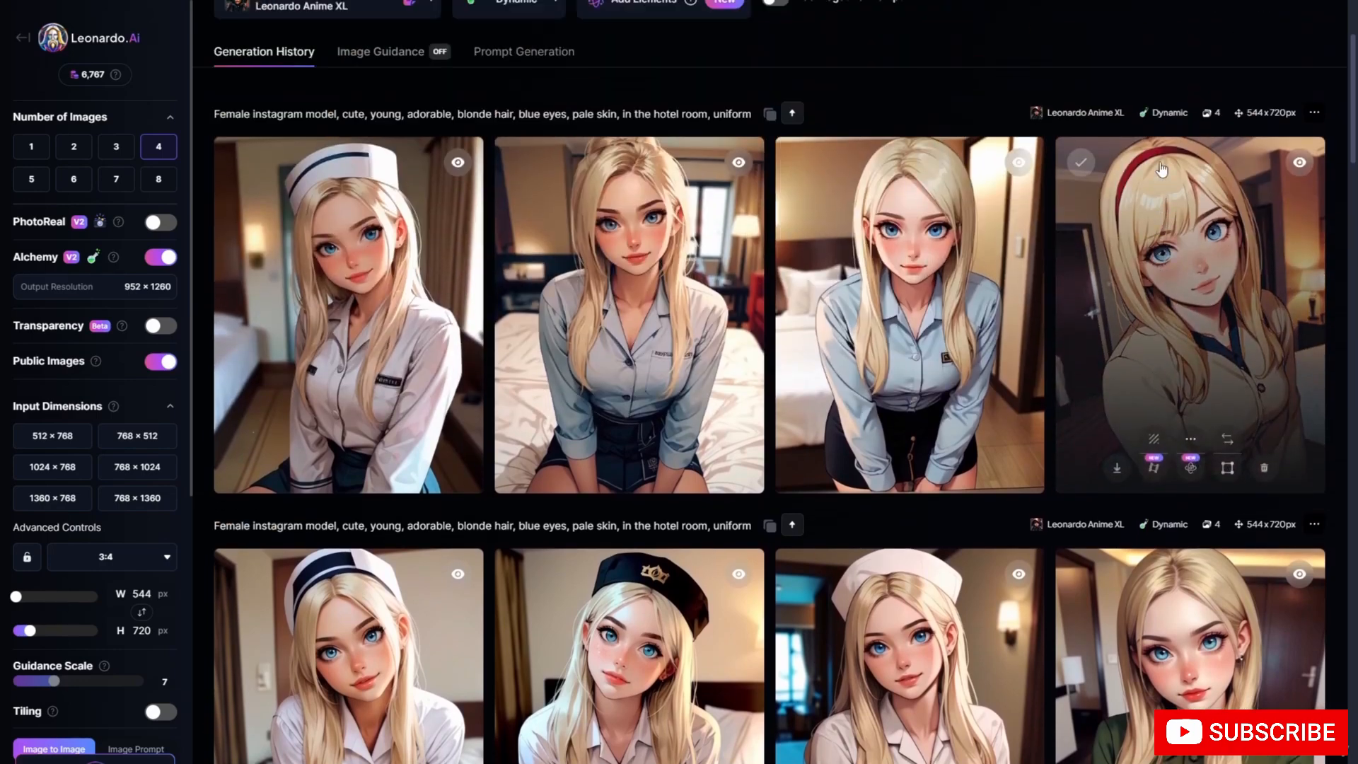
click(715, 259)
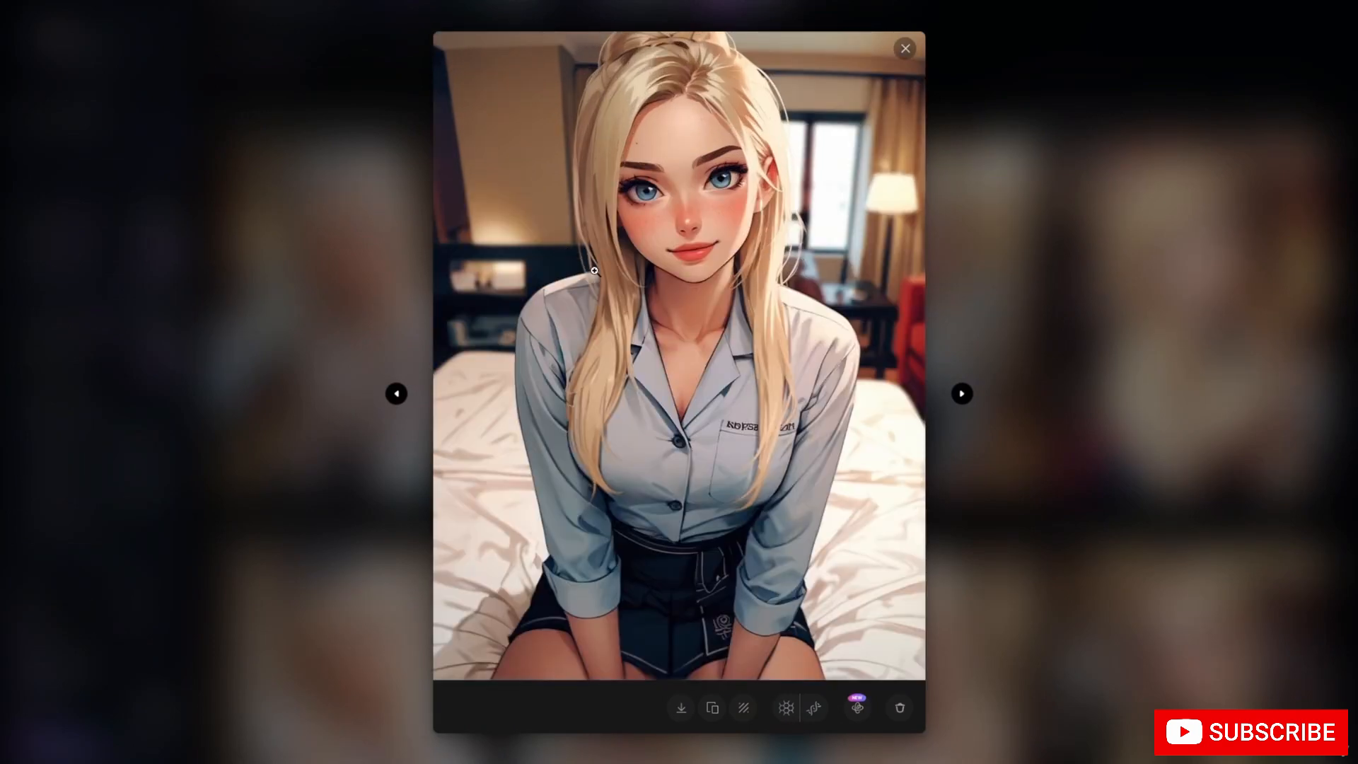
click(1045, 269)
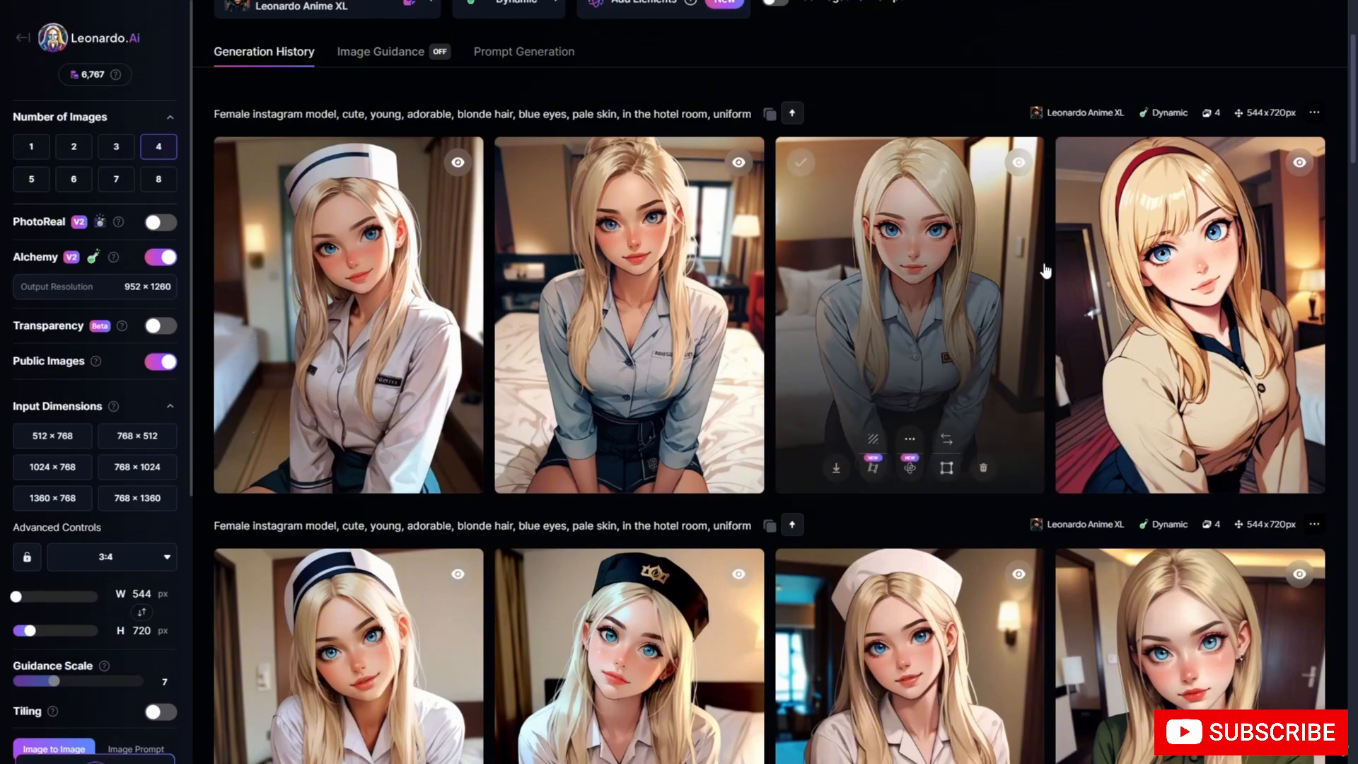
Compare the hotel room uniform portraits made with PhotoReal Leonardo Kino XL, Leonardo Diffusion XL and Leonardo Anime XL.
scroll(1046, 269, down, 20)
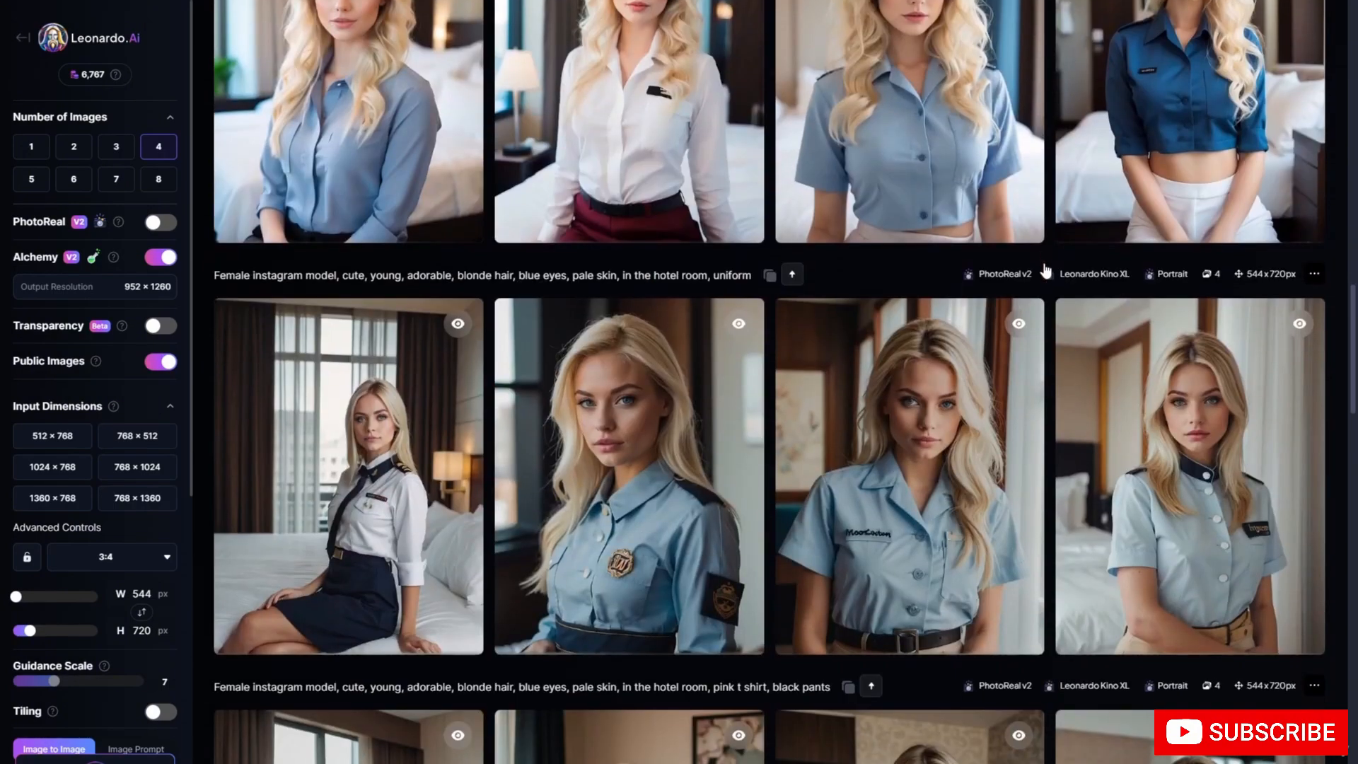
mouse_move(718, 364)
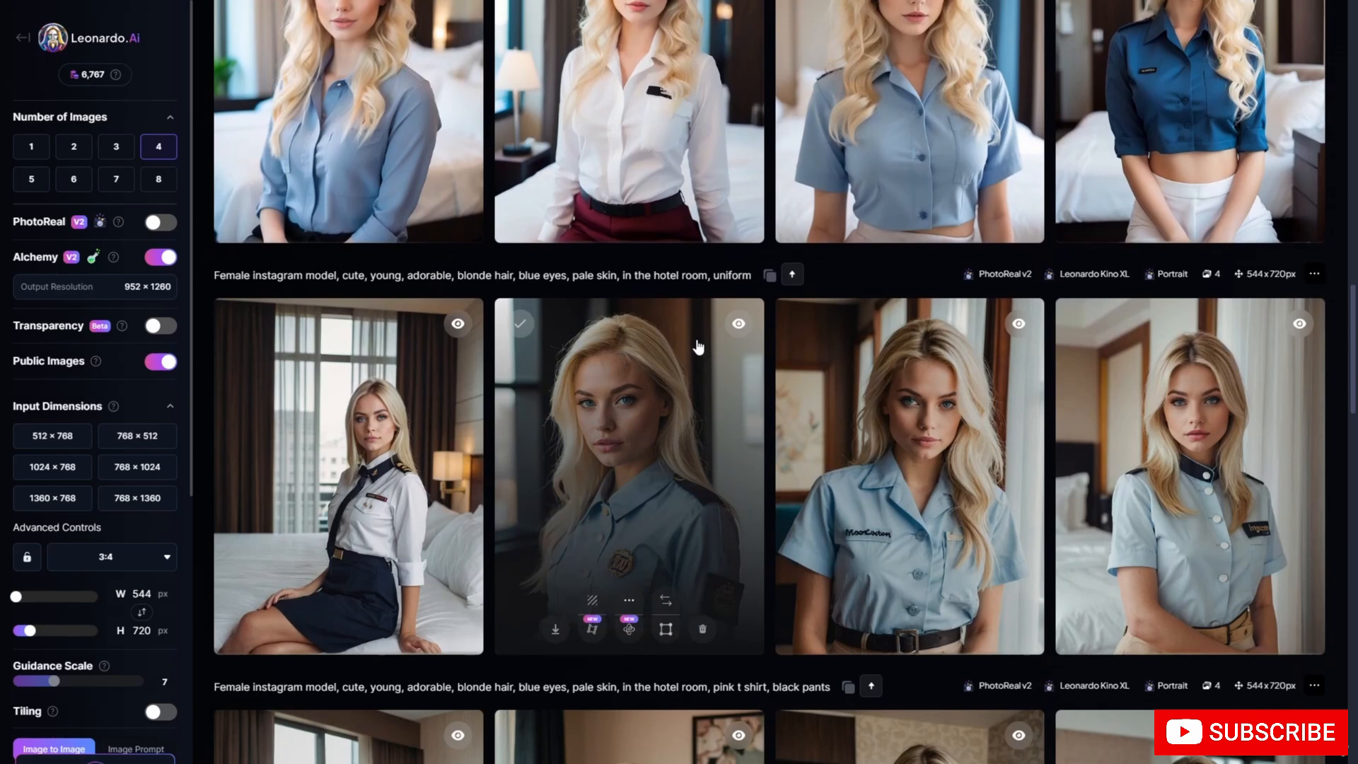
scroll(698, 346, up, 3)
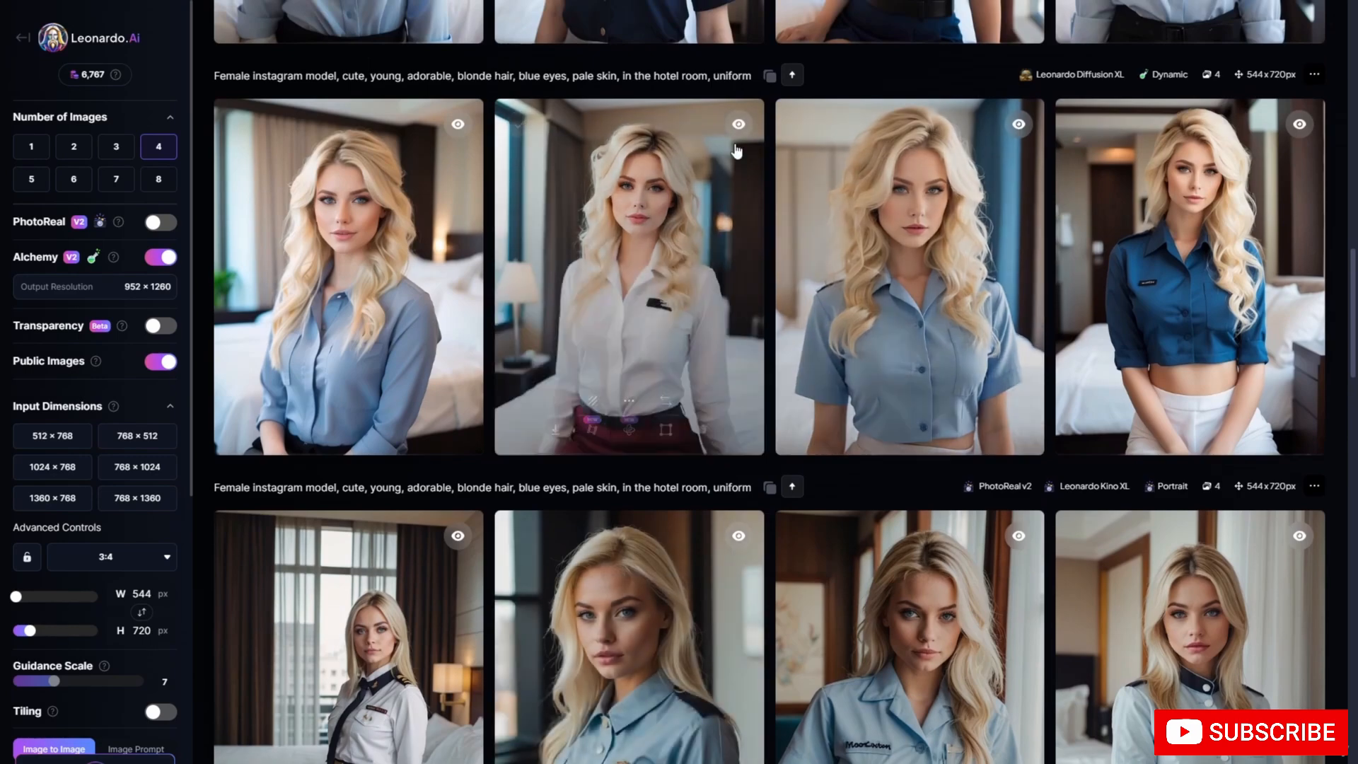
mouse_move(960, 319)
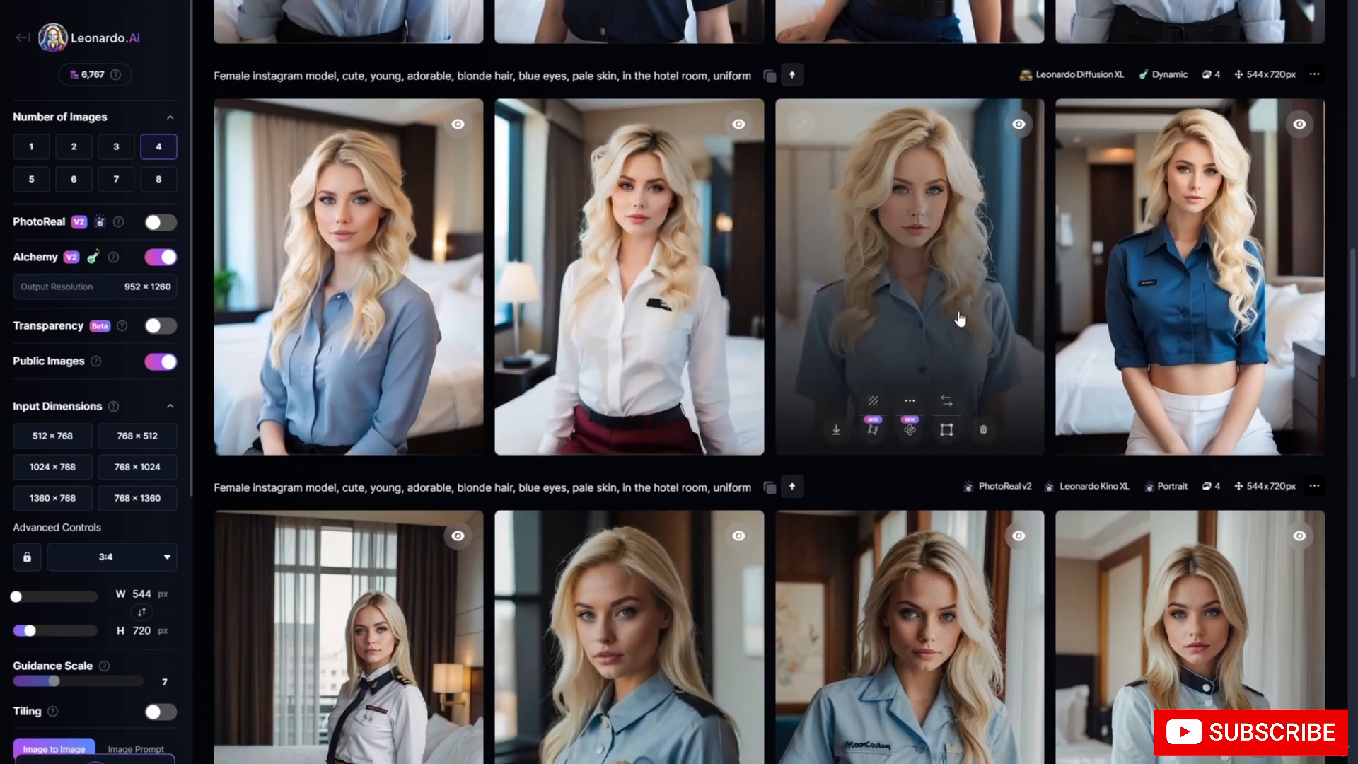
scroll(959, 319, up, 2)
scroll(884, 424, down, 4)
mouse_move(832, 481)
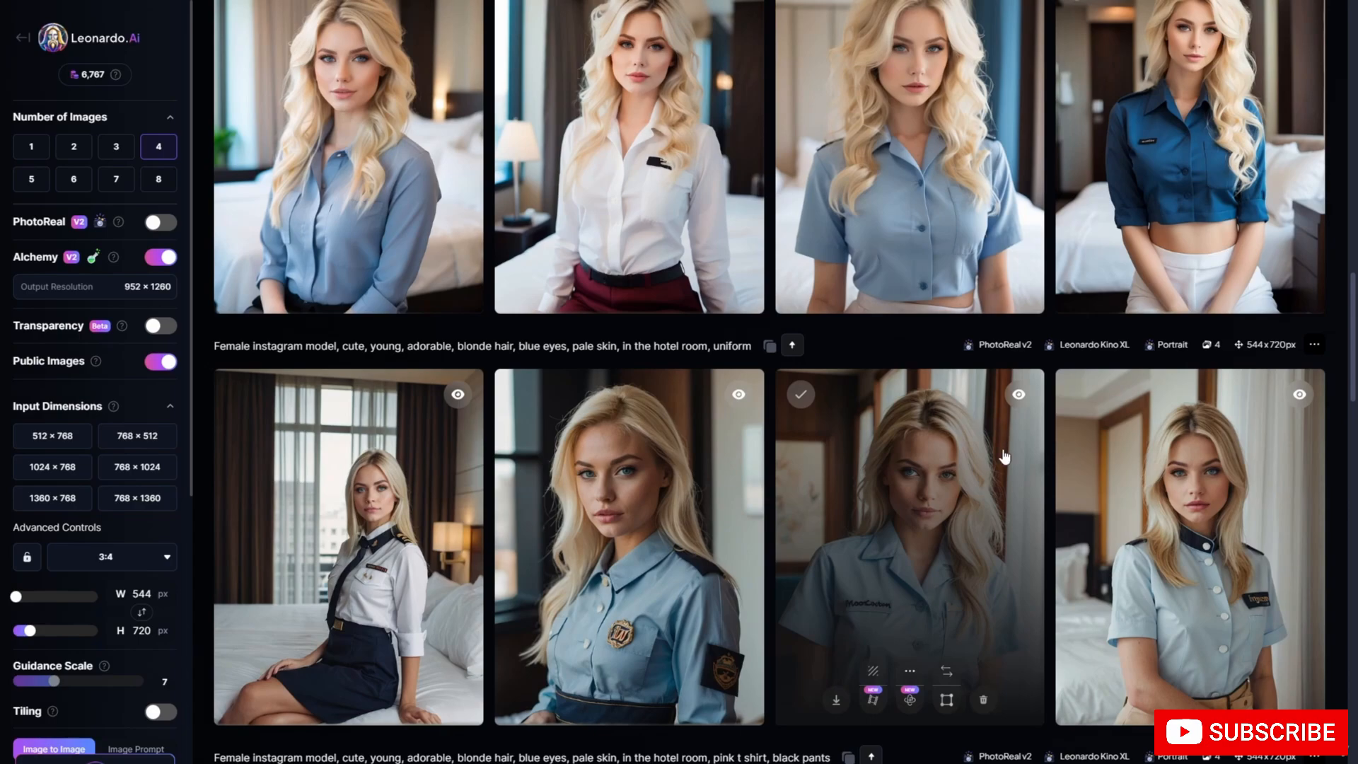
scroll(997, 446, up, 10)
scroll(1004, 456, up, 5)
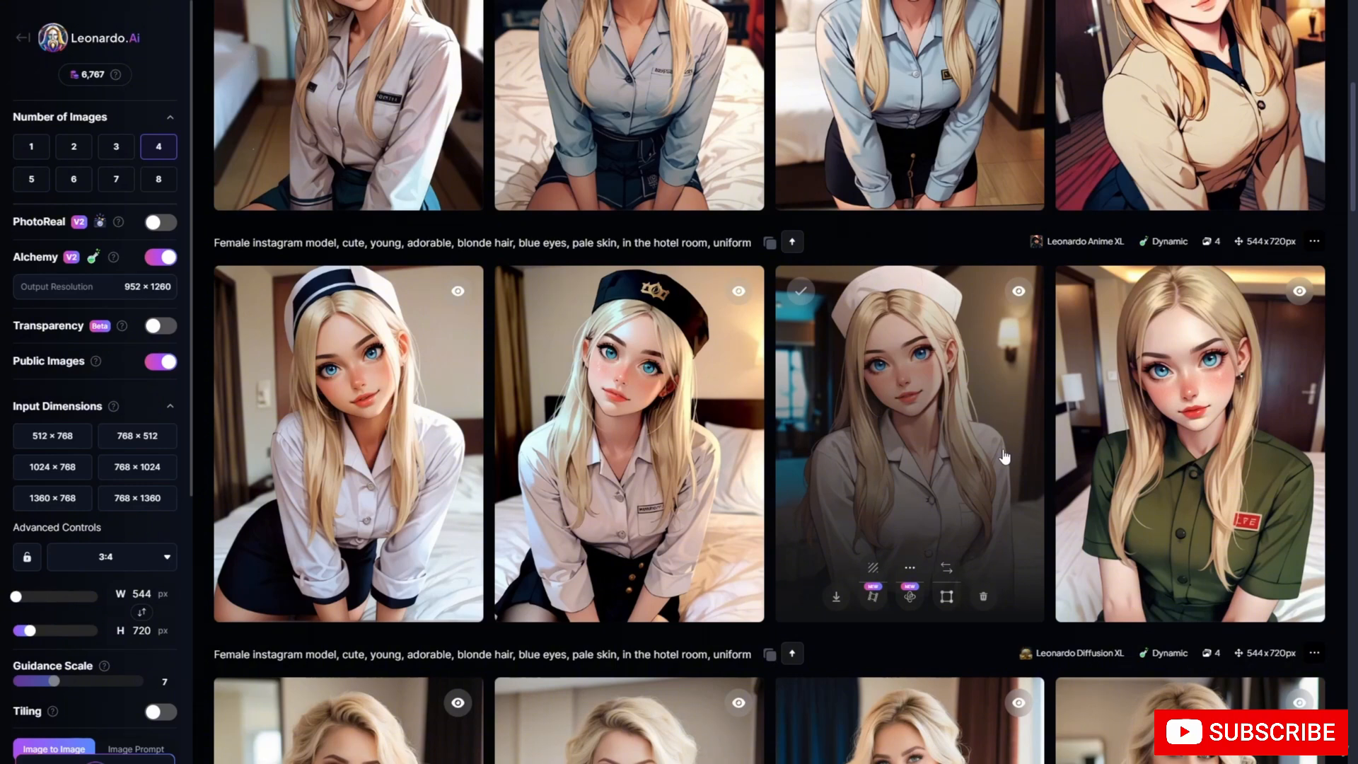
scroll(1004, 456, up, 5)
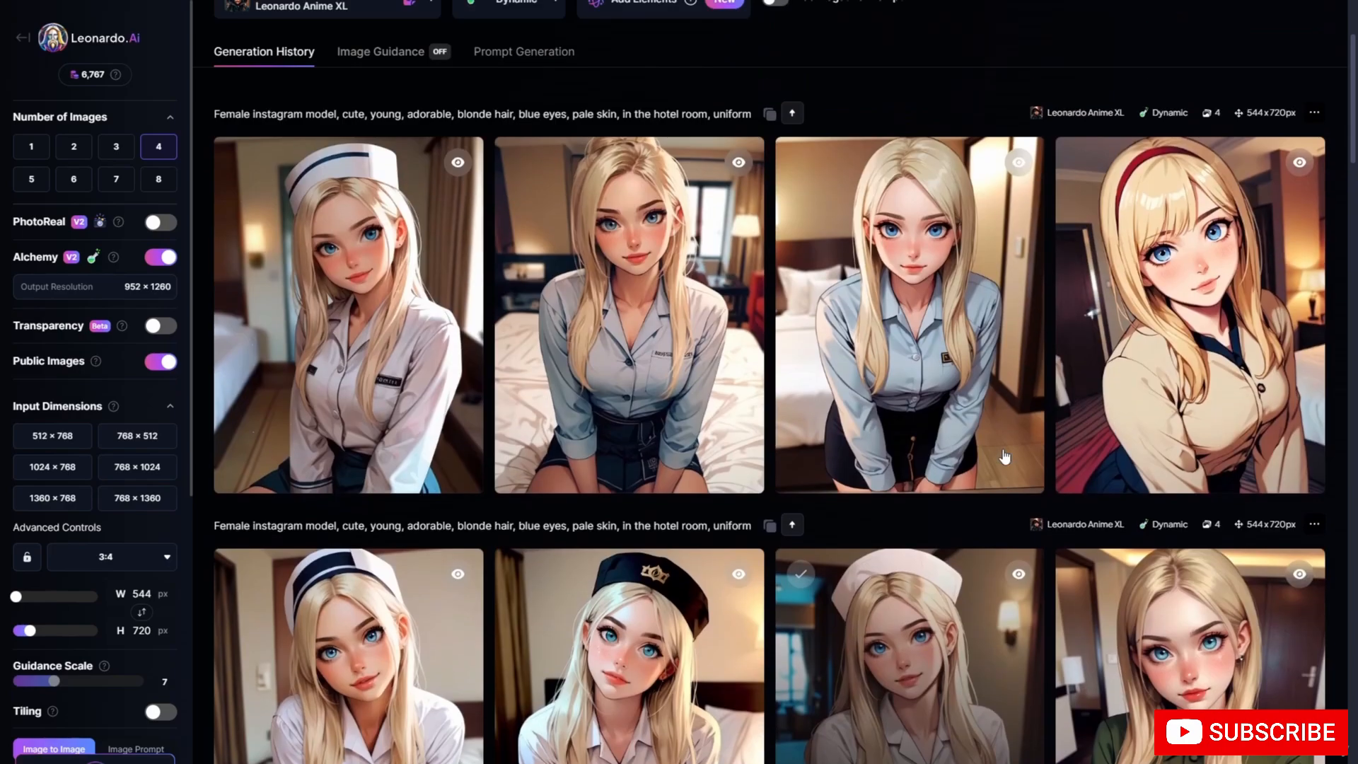
scroll(1004, 456, down, 4)
scroll(1004, 456, up, 4)
Enlarge the white-shirt-and-tie and the close-up blue-shirt portraits from the older Leonardo Lightning XL batch.
scroll(1005, 456, down, 2)
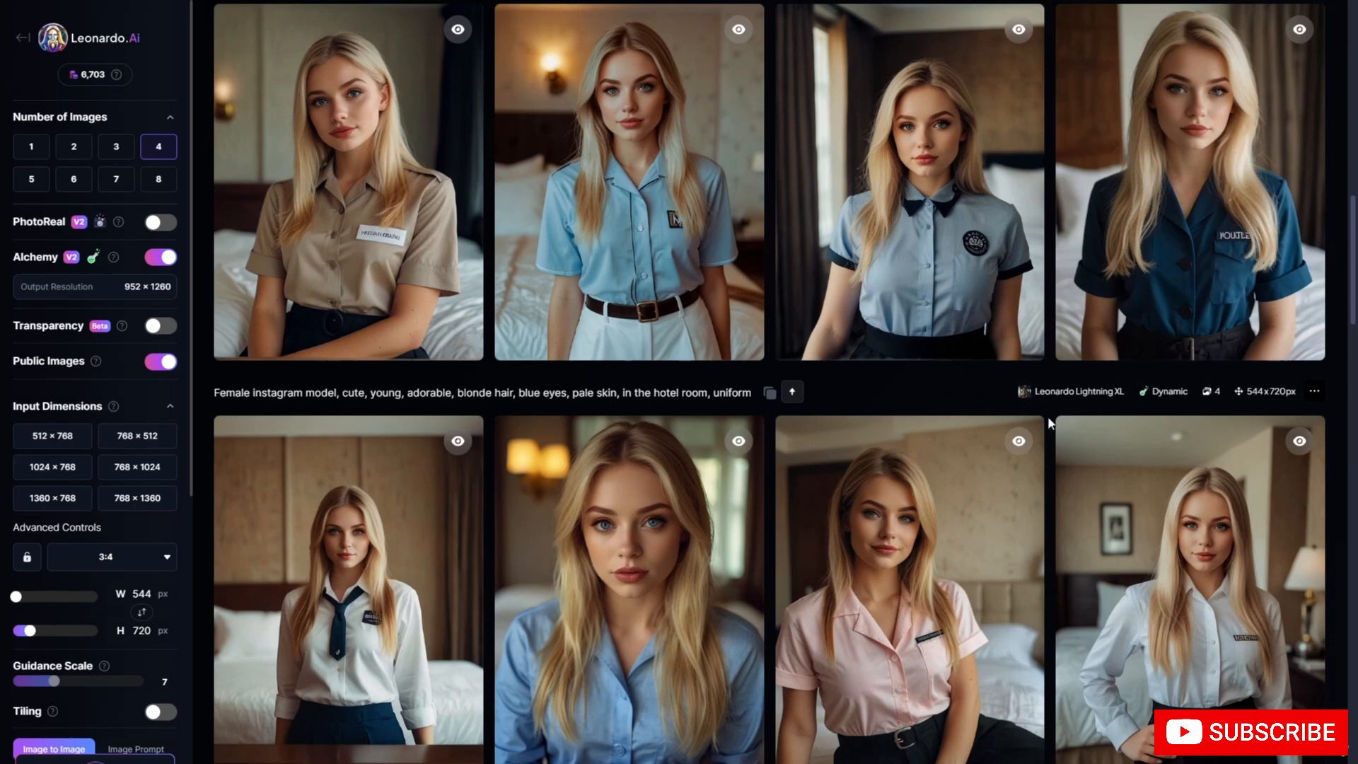
click(347, 565)
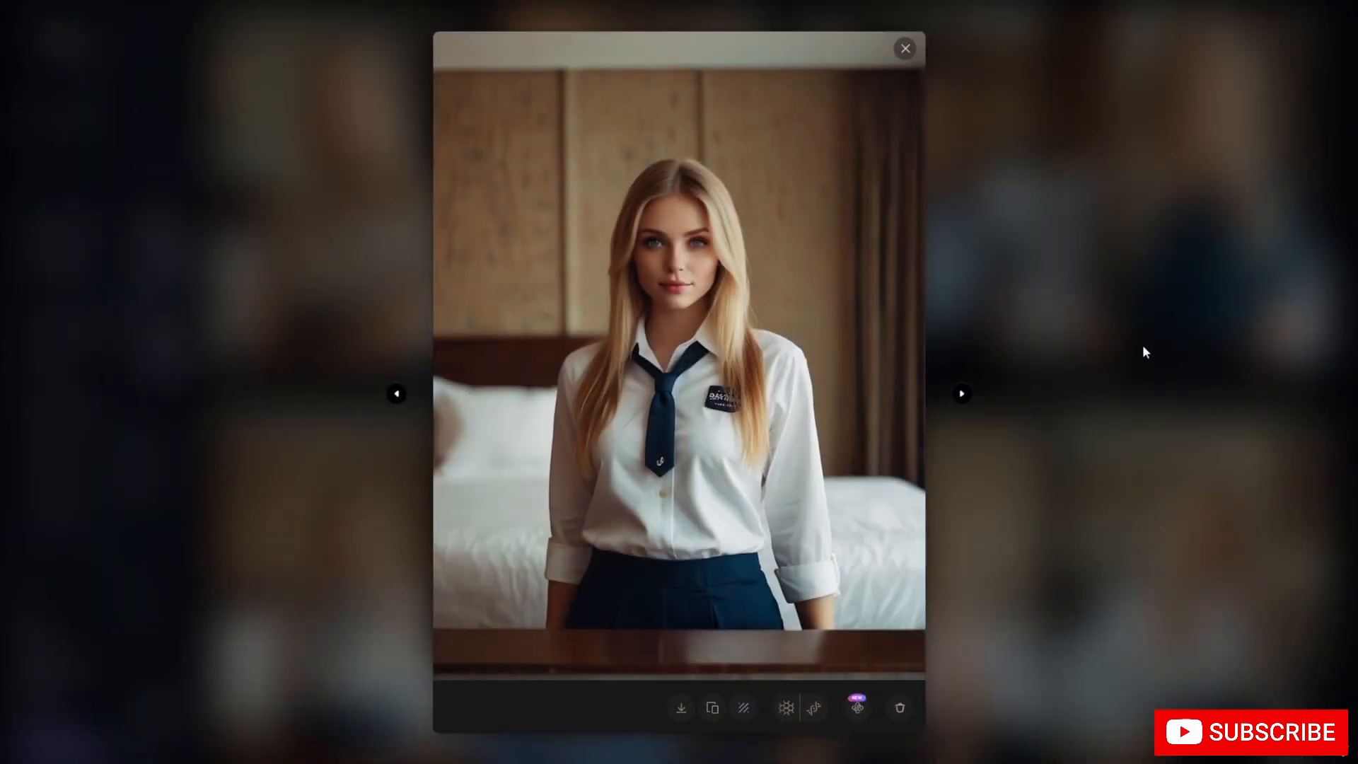
click(1145, 352)
click(682, 545)
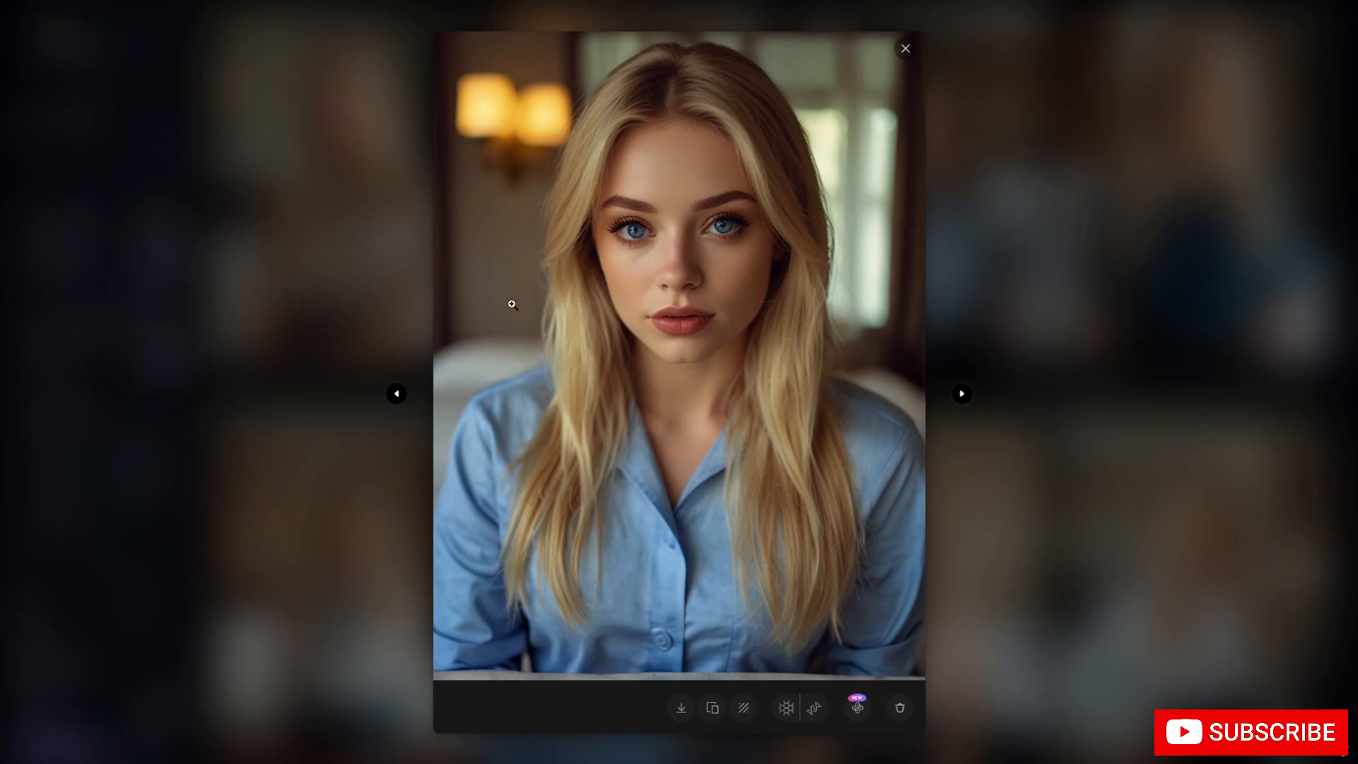
click(1109, 309)
Enlarge the badge uniform portrait from the PhotoReal Leonardo Kino XL batch and zoom in on its facial detail.
scroll(862, 295, down, 10)
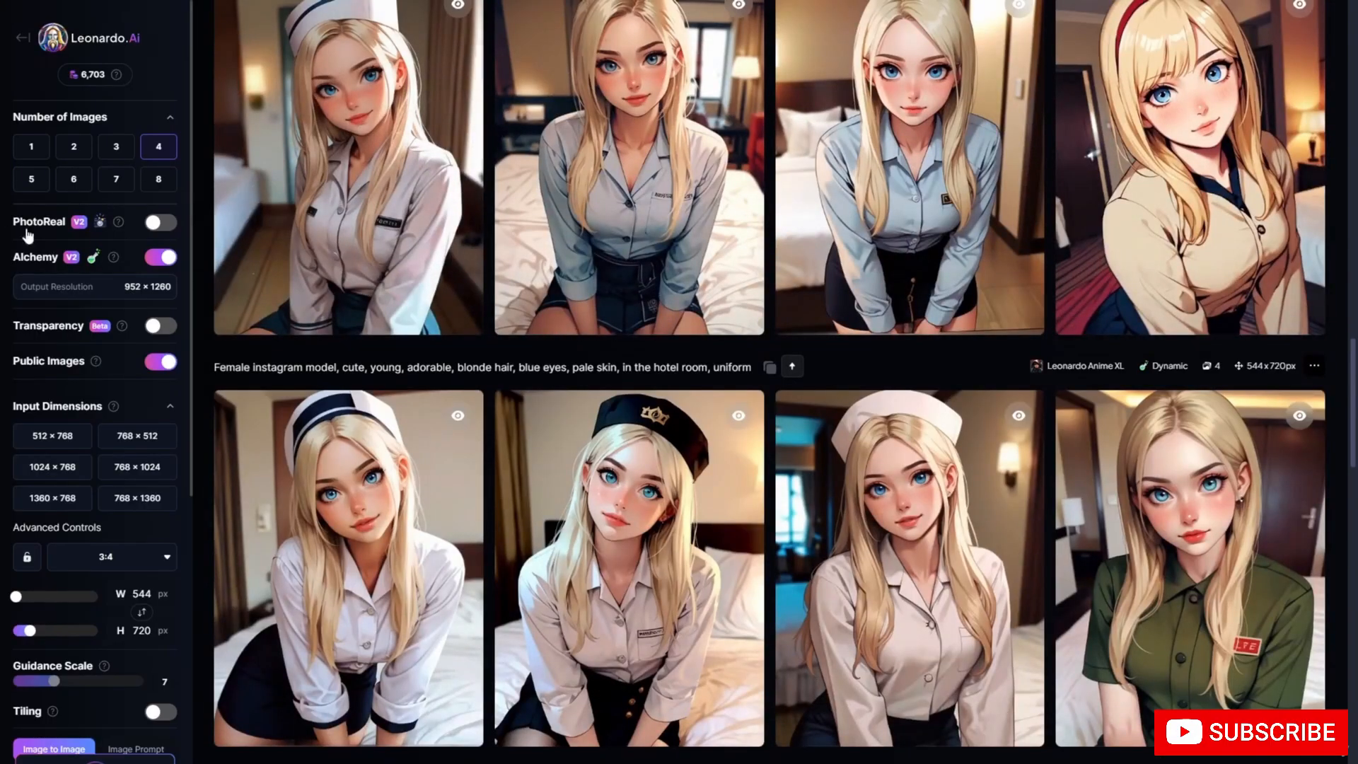
scroll(513, 248, down, 7)
scroll(514, 248, down, 12)
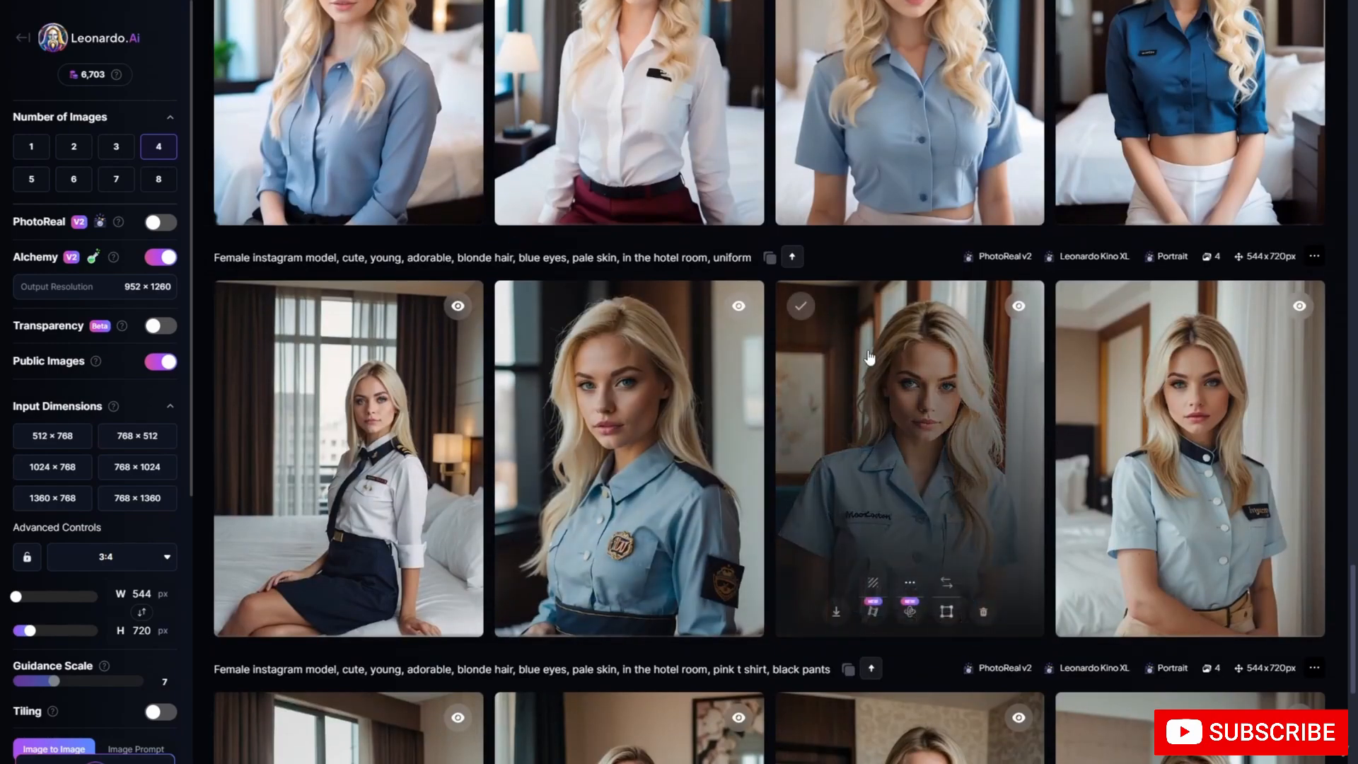
click(648, 306)
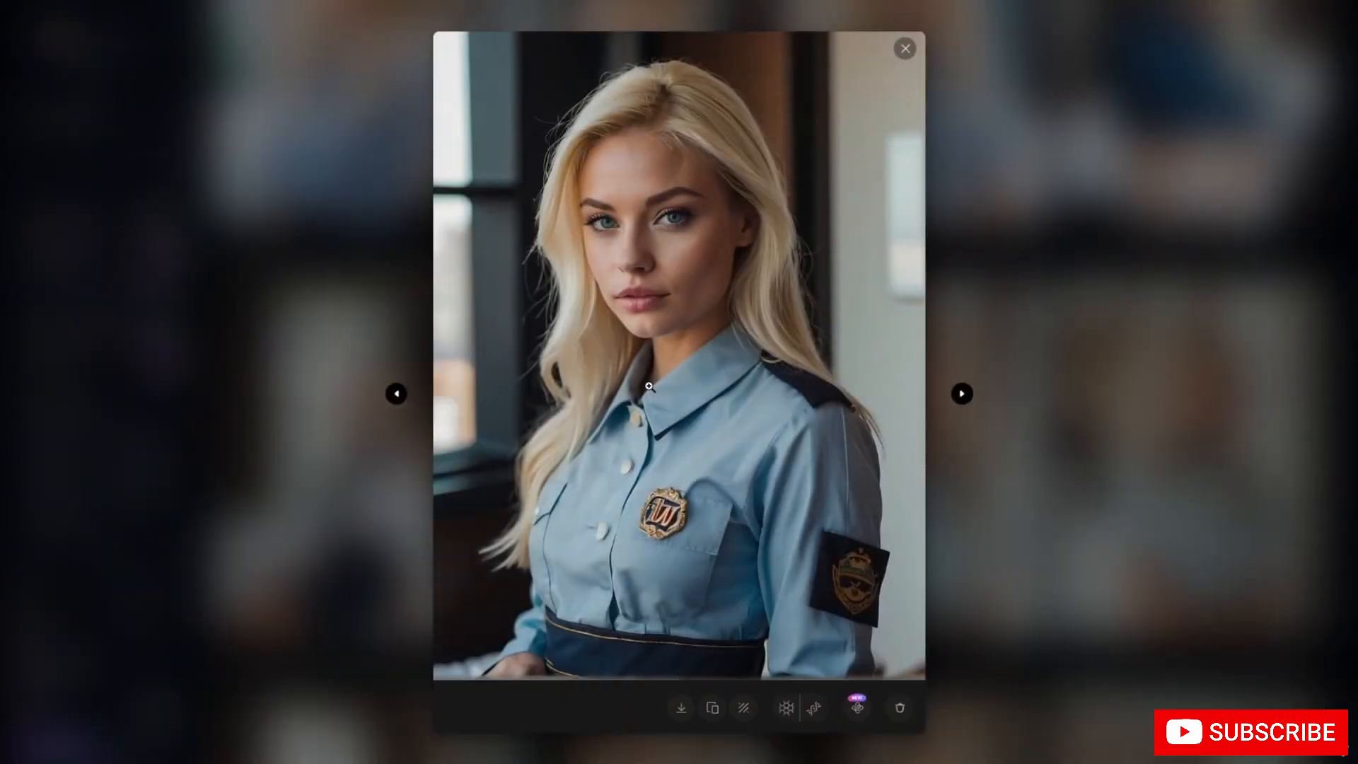
click(713, 259)
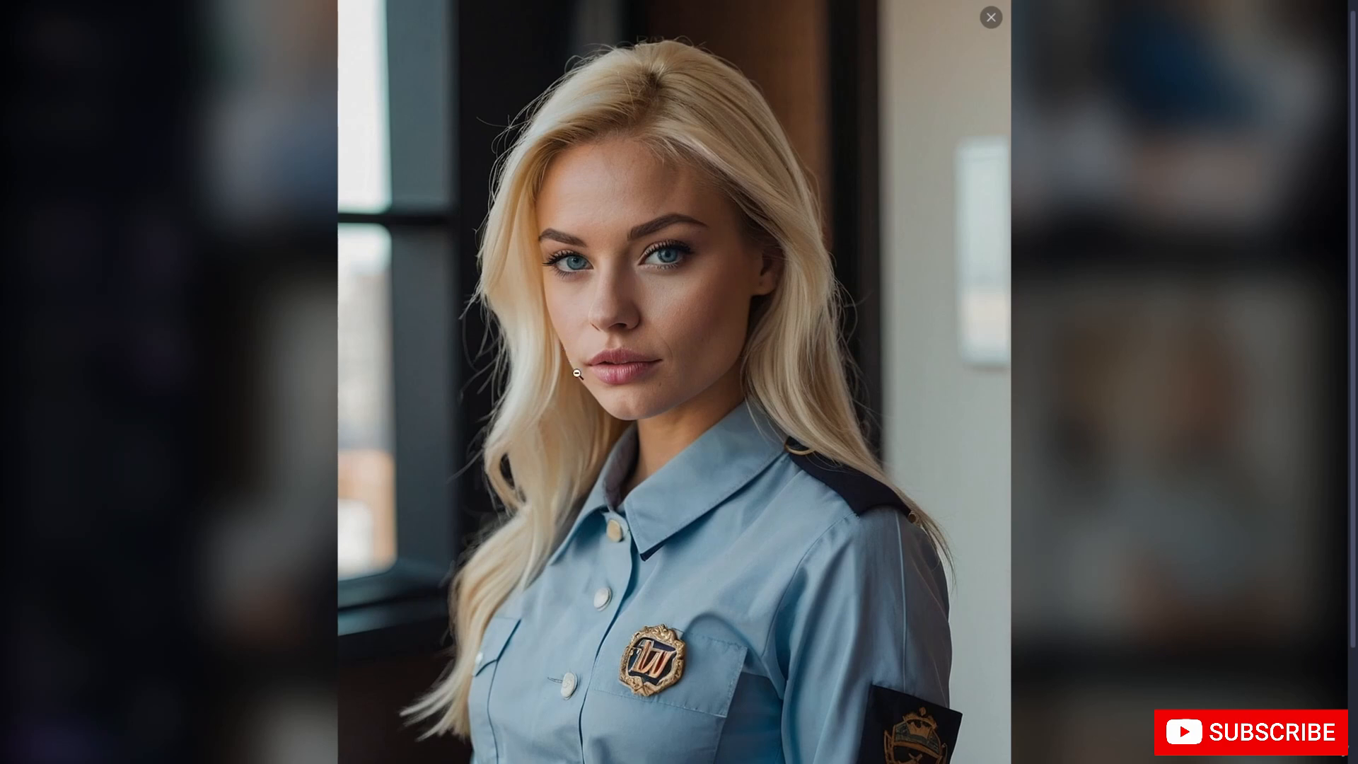
click(1114, 342)
Return to the Leonardo Lightning XL batches and view the tan-shirt portrait at enlarged size.
scroll(974, 247, up, 15)
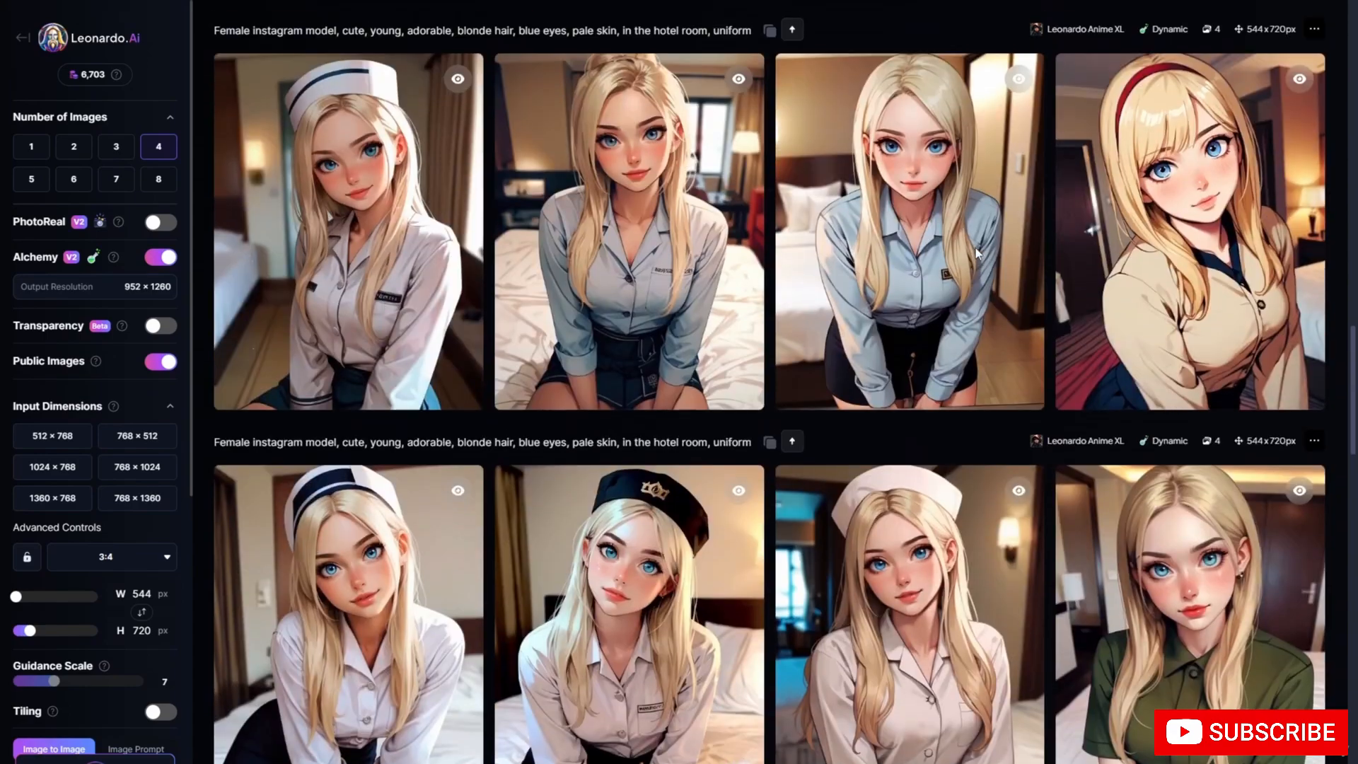
scroll(974, 246, up, 5)
scroll(976, 335, down, 3)
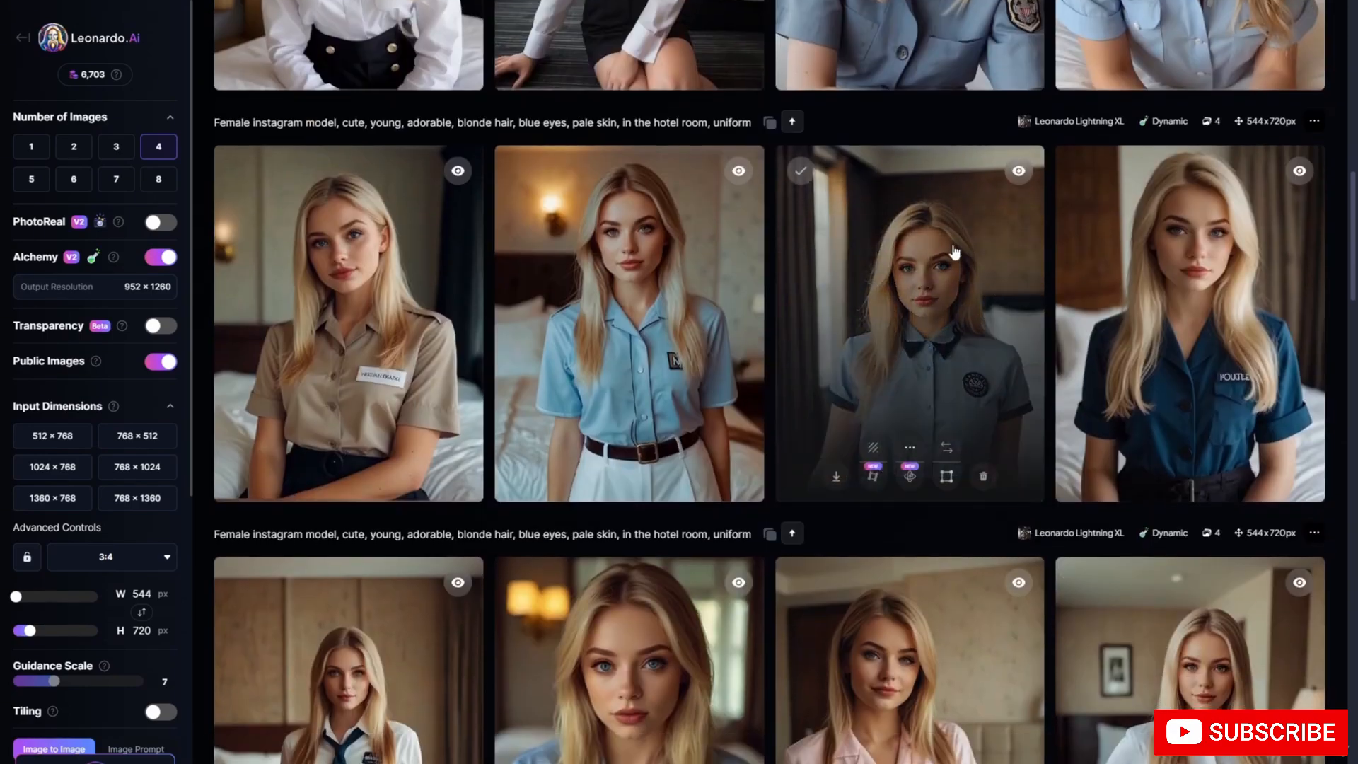
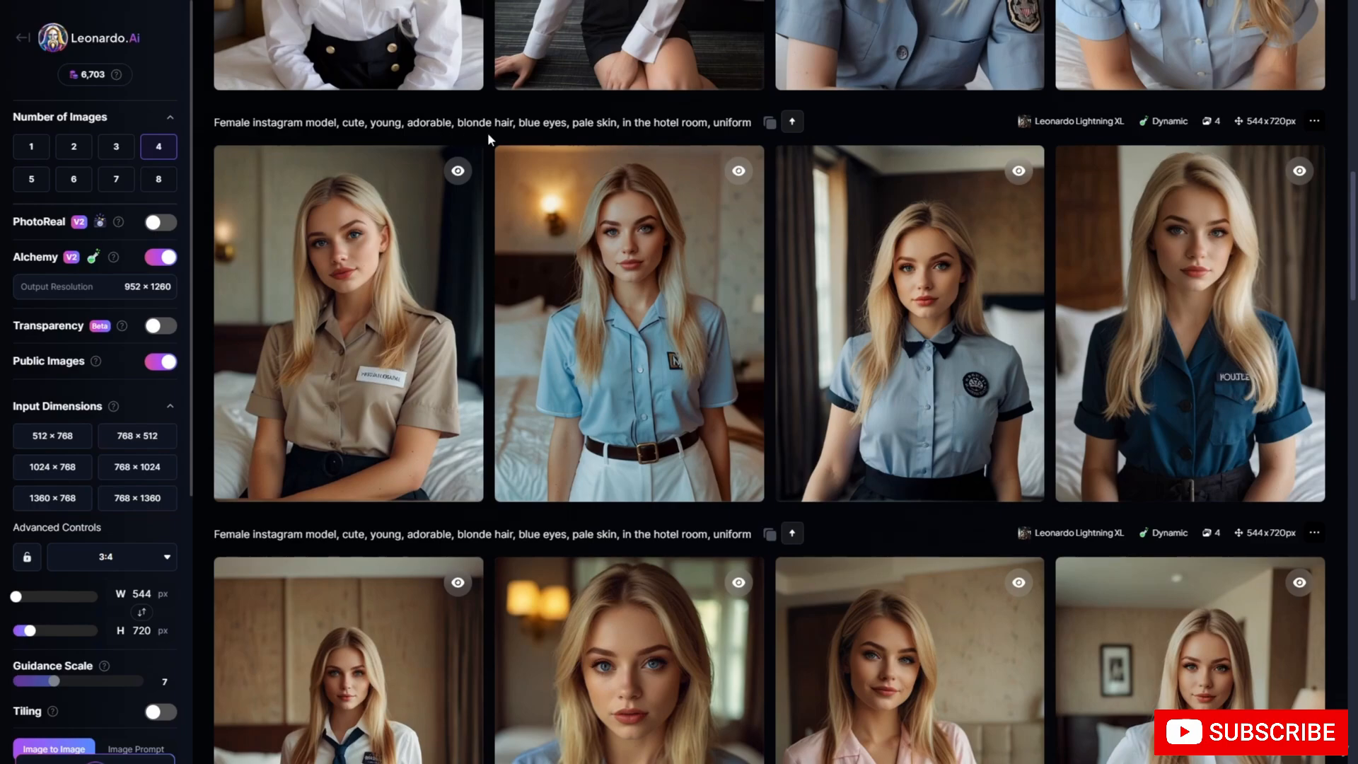
click(430, 272)
click(1017, 261)
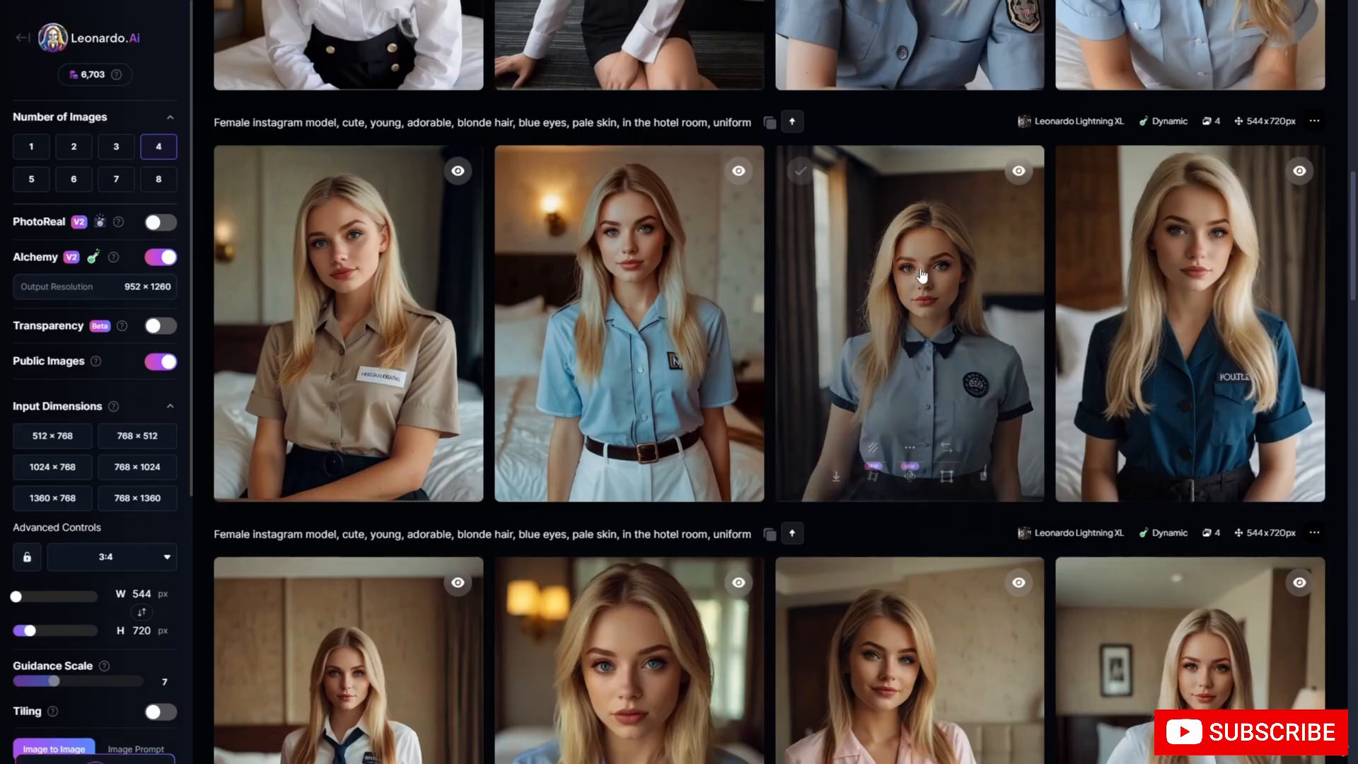
Enlarge the white-shirt portrait and the black-skirt portrait from the older Leonardo Vision XL batch.
scroll(884, 283, up, 6)
scroll(780, 285, up, 1)
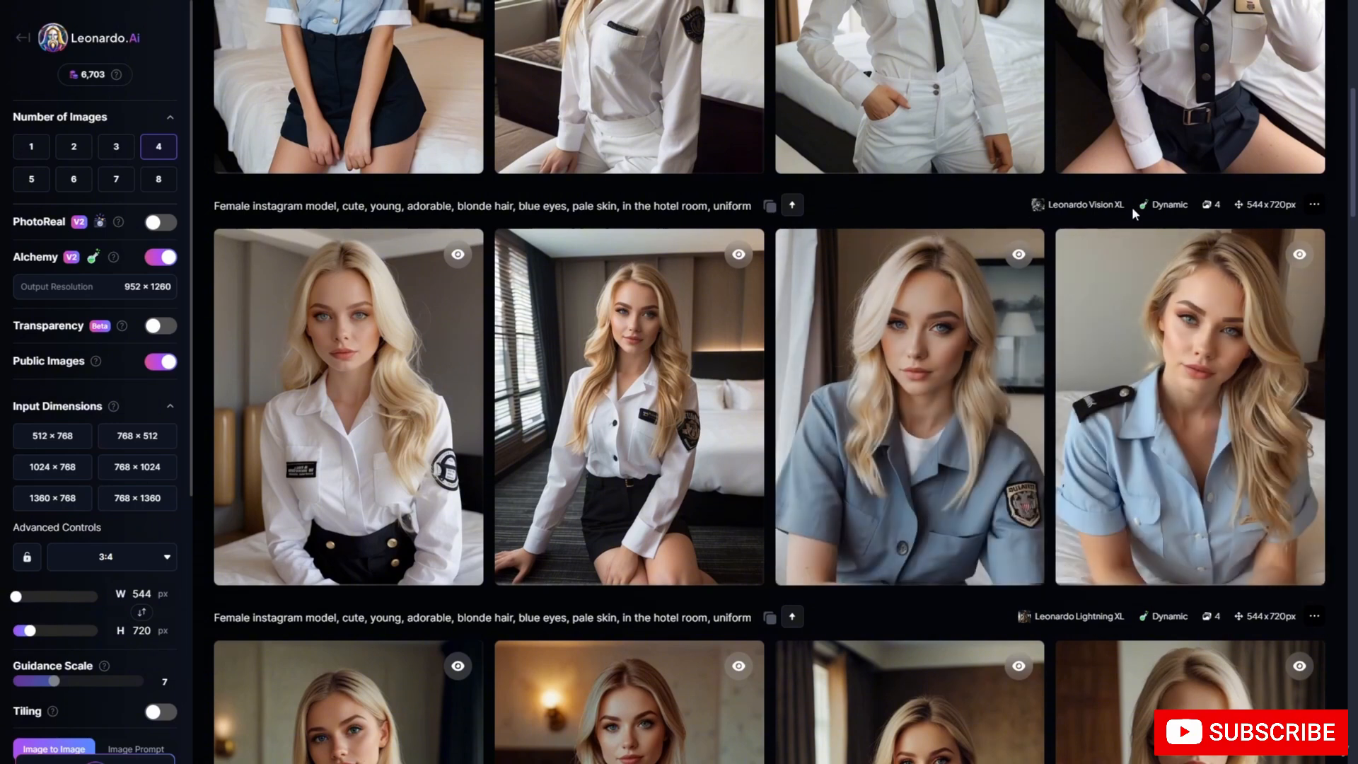
click(449, 355)
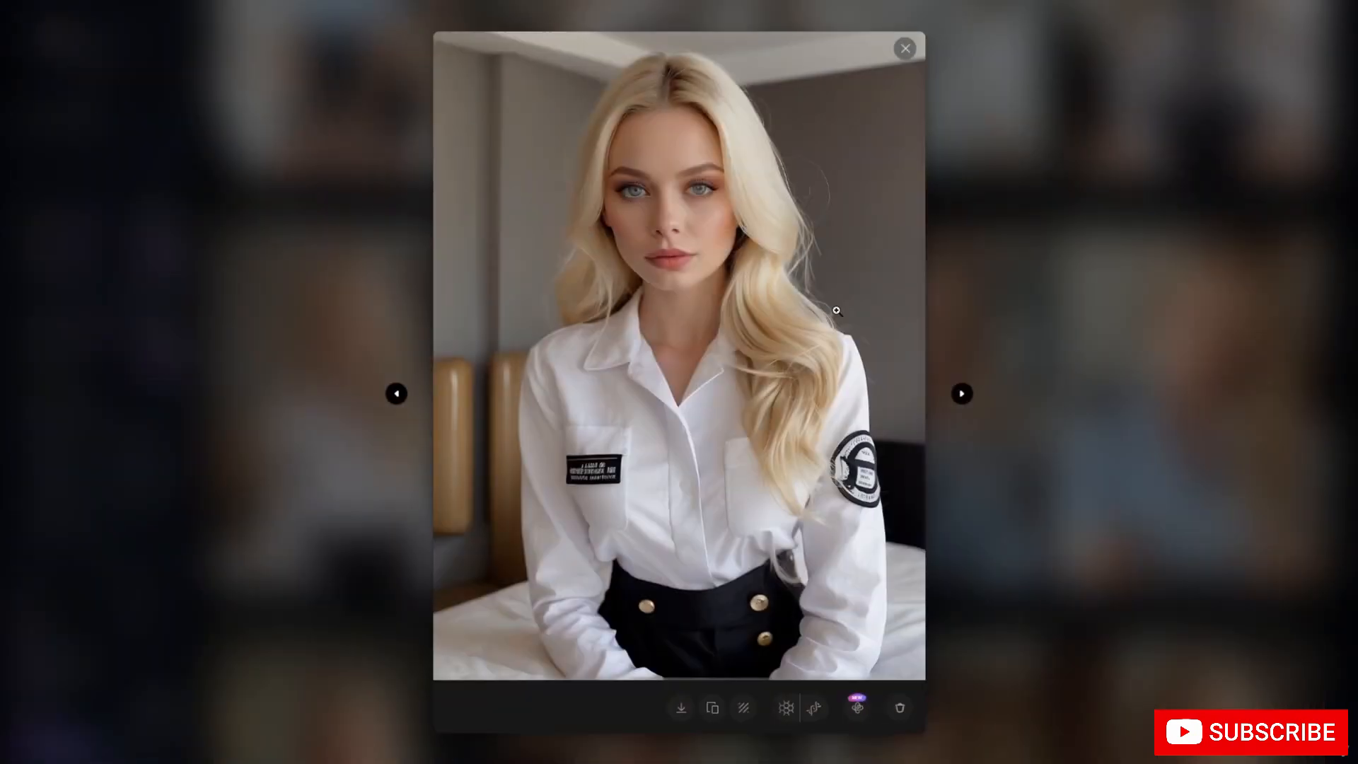
click(1032, 329)
click(622, 396)
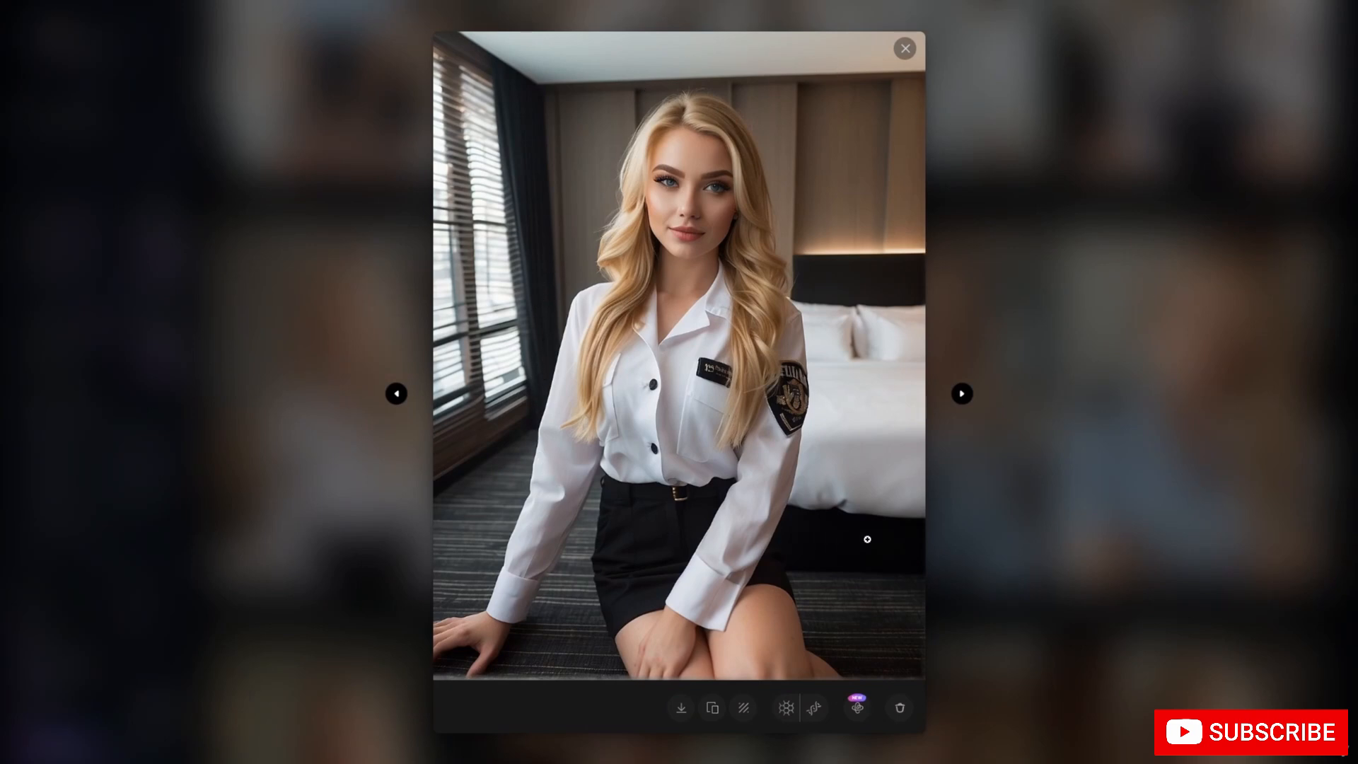
click(1080, 420)
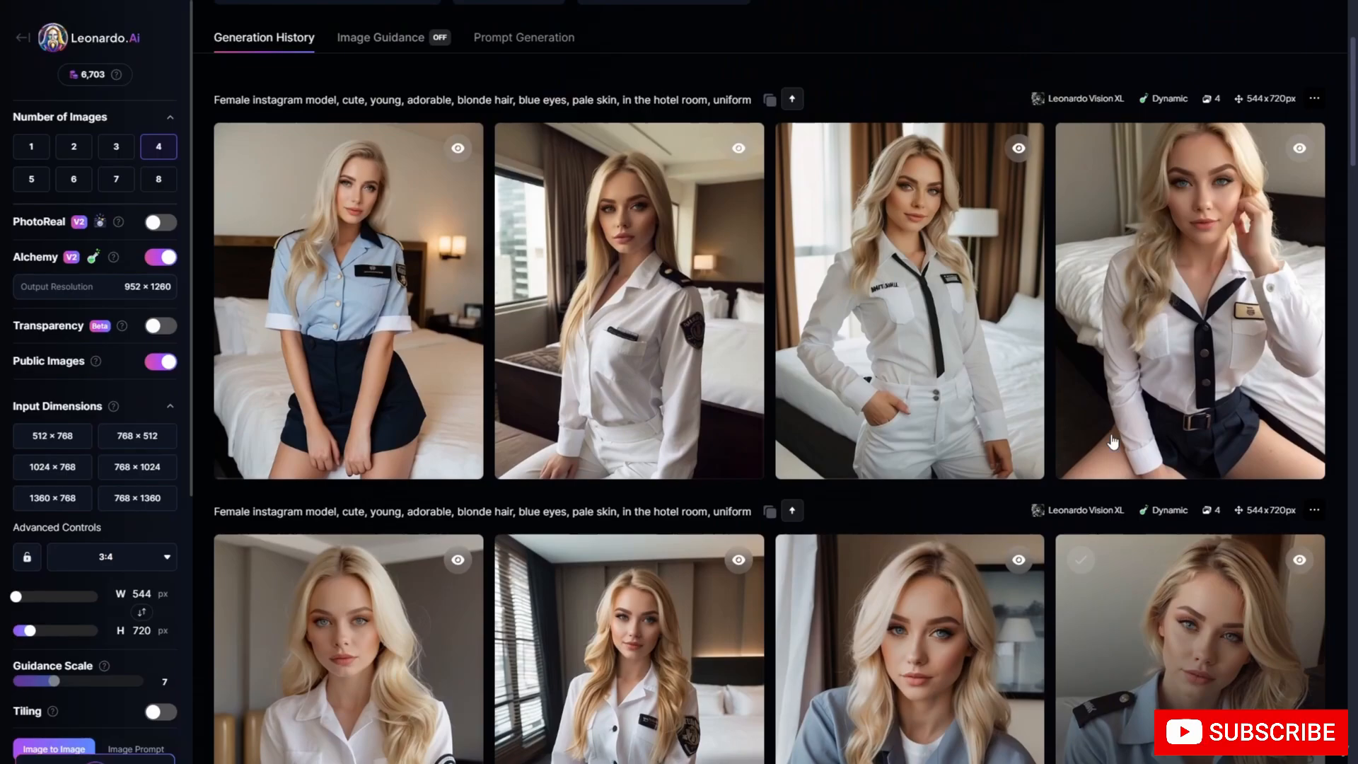
View three portraits from the newest Leonardo Vision XL batch at enlarged size: the white uniform, the black tie and the light-blue shirt.
click(1026, 410)
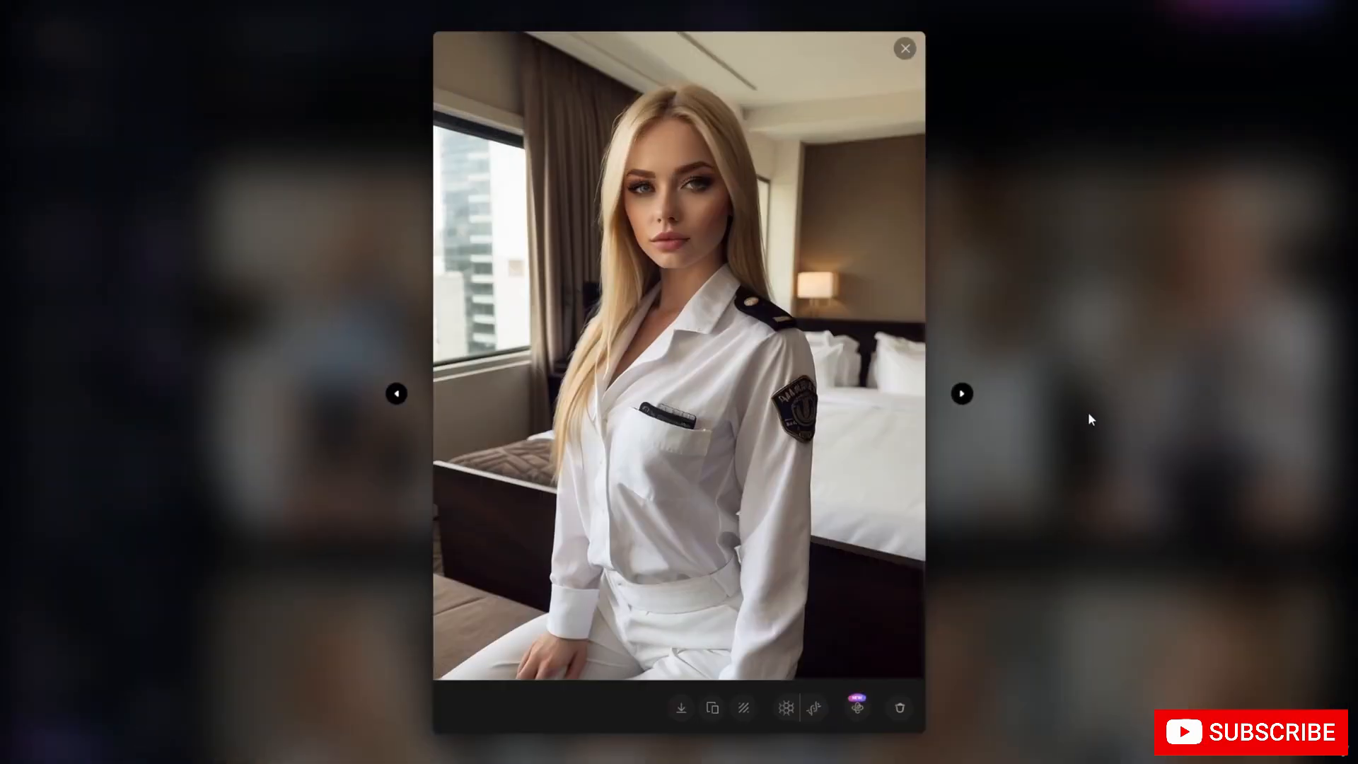
click(1088, 412)
click(968, 371)
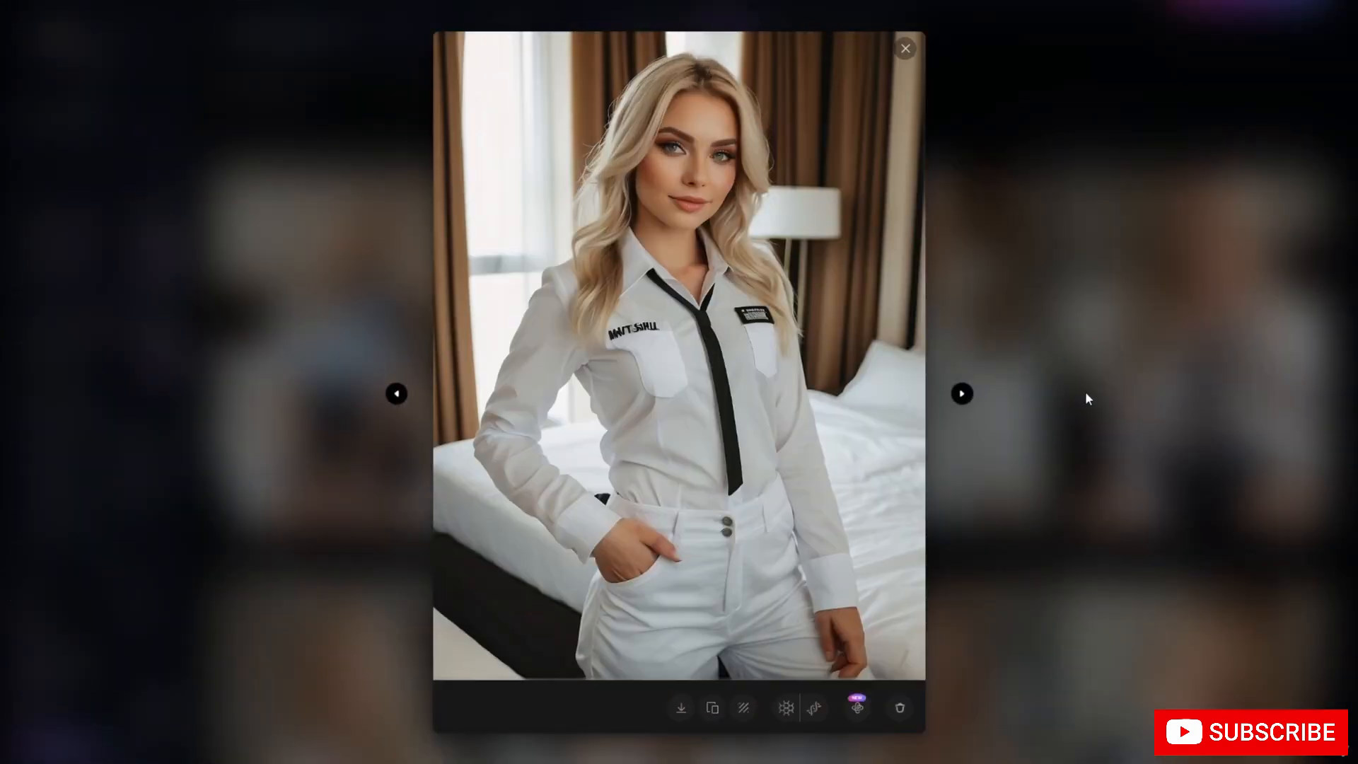
click(1085, 391)
click(393, 386)
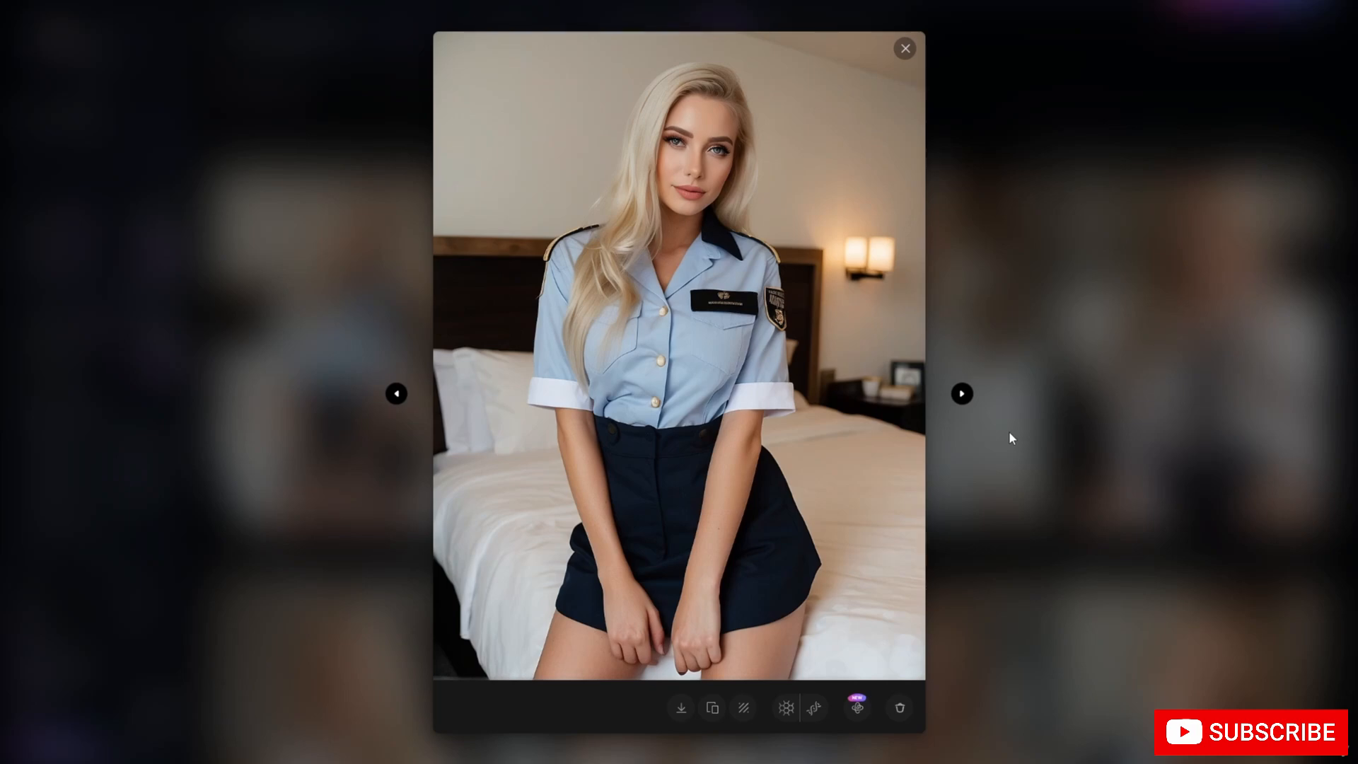
click(1009, 433)
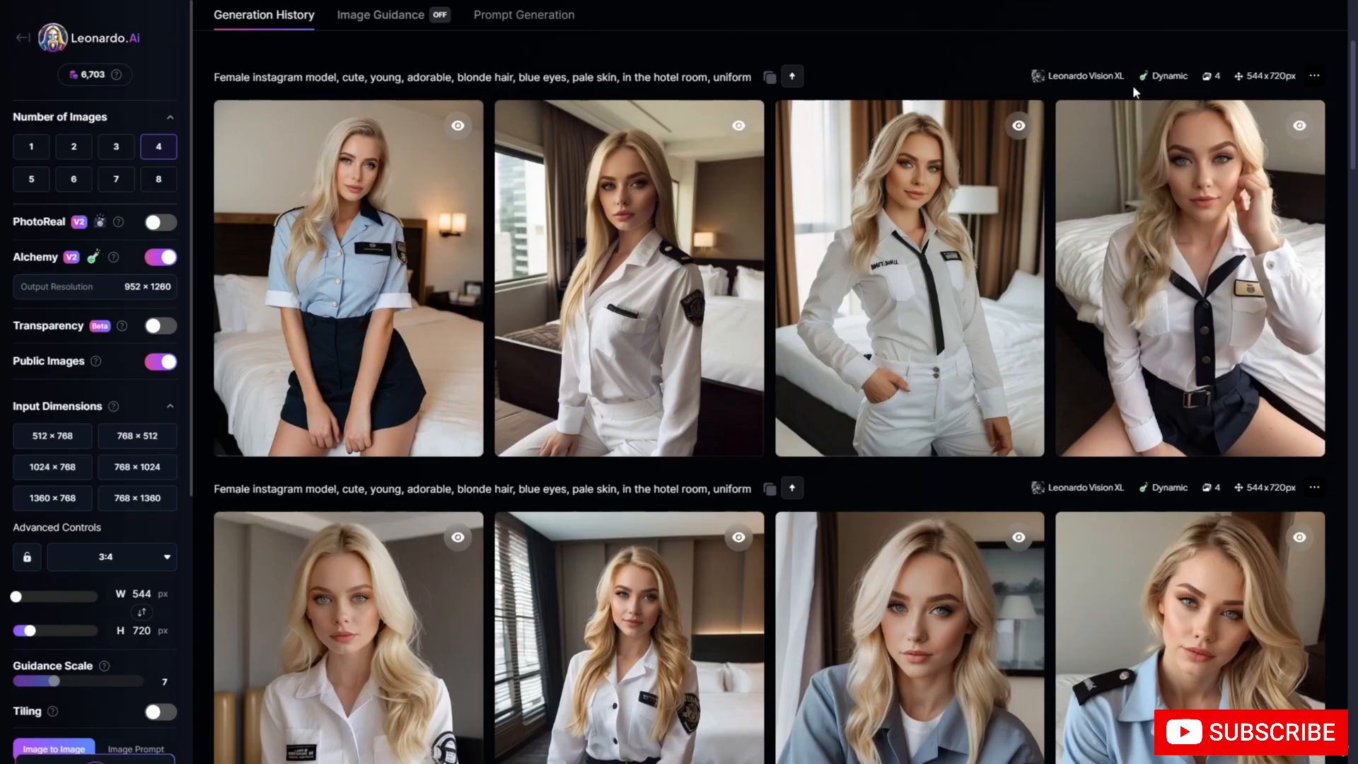
Review the older Leonardo Vision XL batch again, enlarging the black-skirt portrait and the blue-shirt portrait with the sleeve badge.
scroll(982, 396, down, 2)
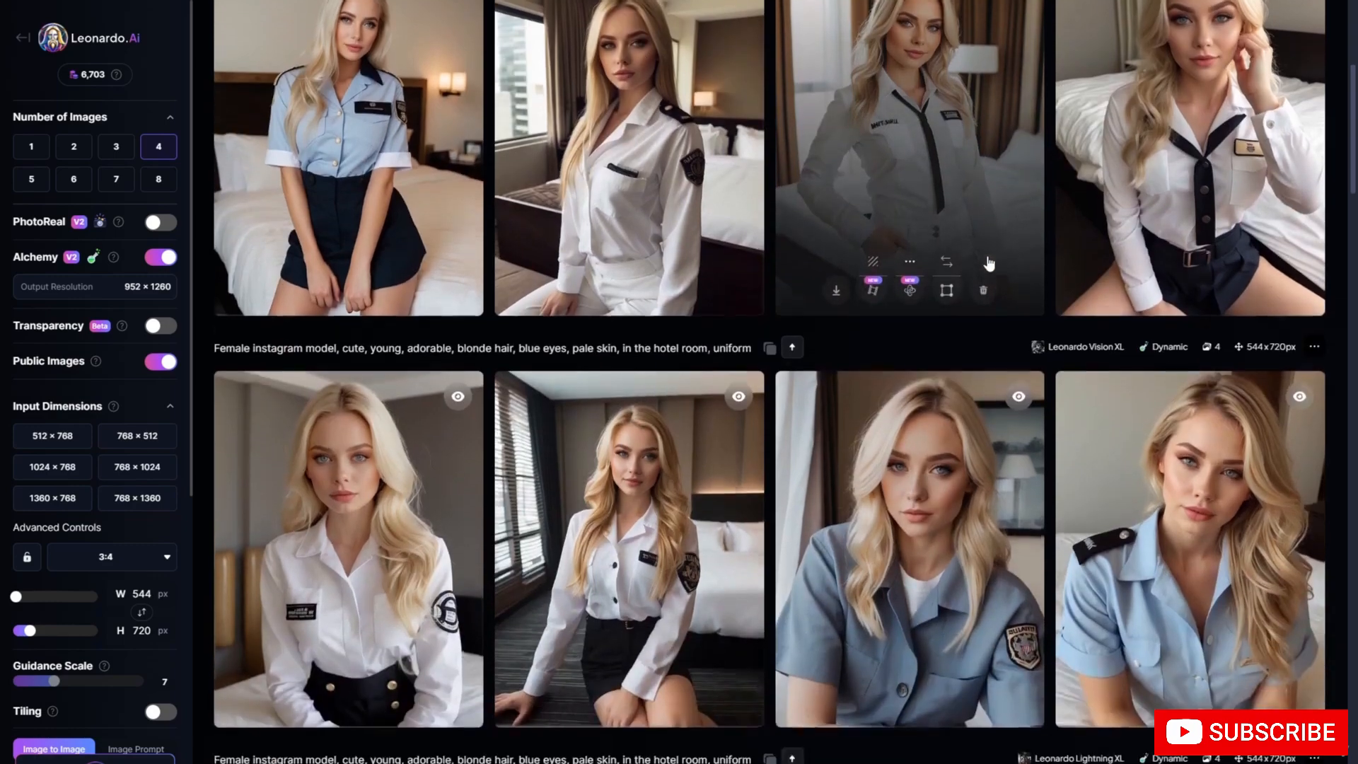
click(644, 497)
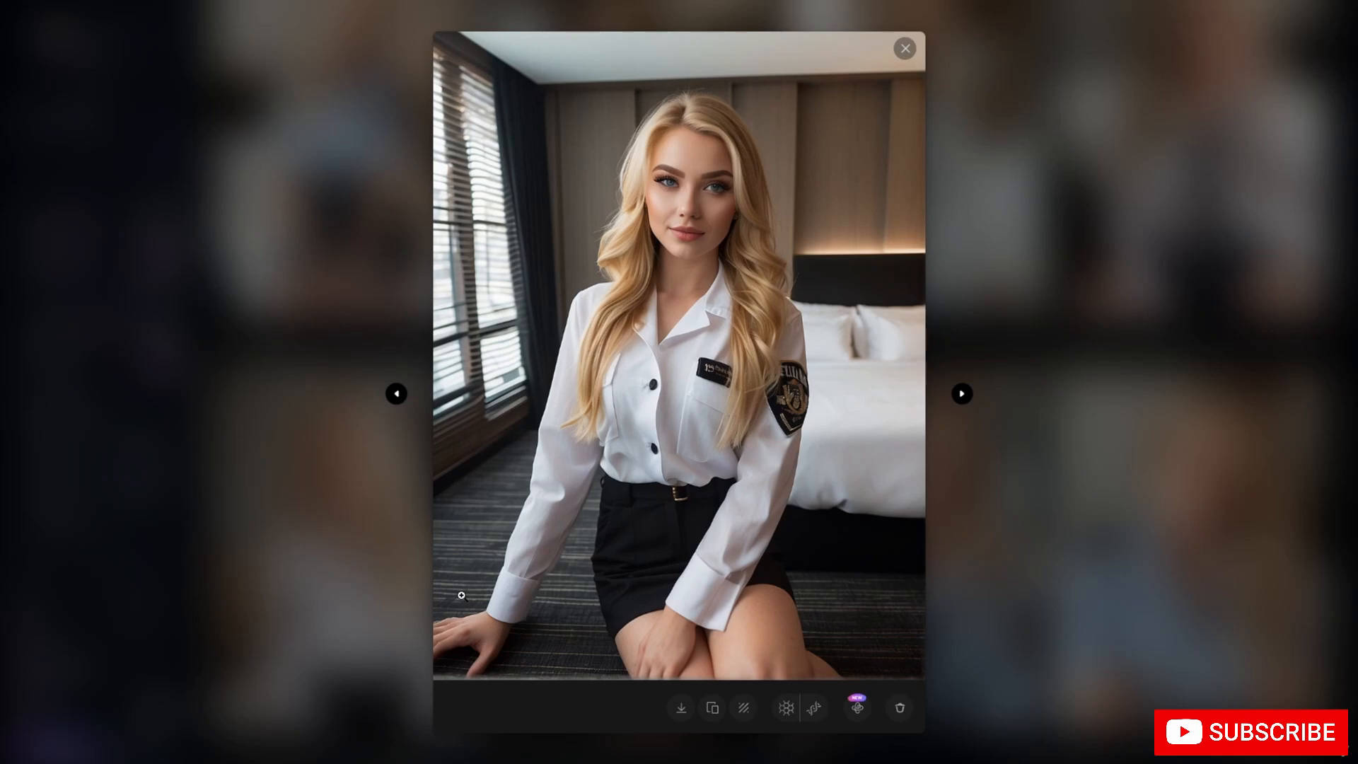
click(1309, 321)
scroll(955, 318, down, 1)
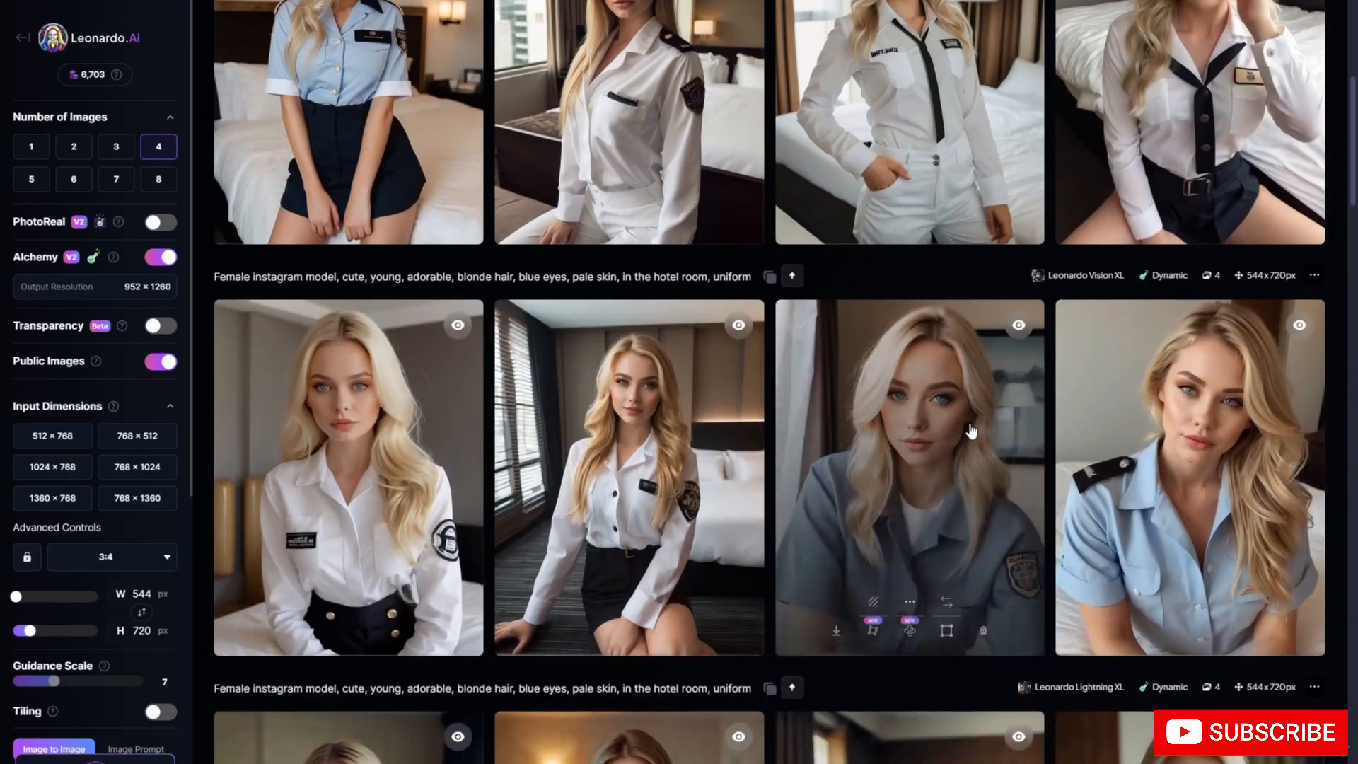
click(953, 304)
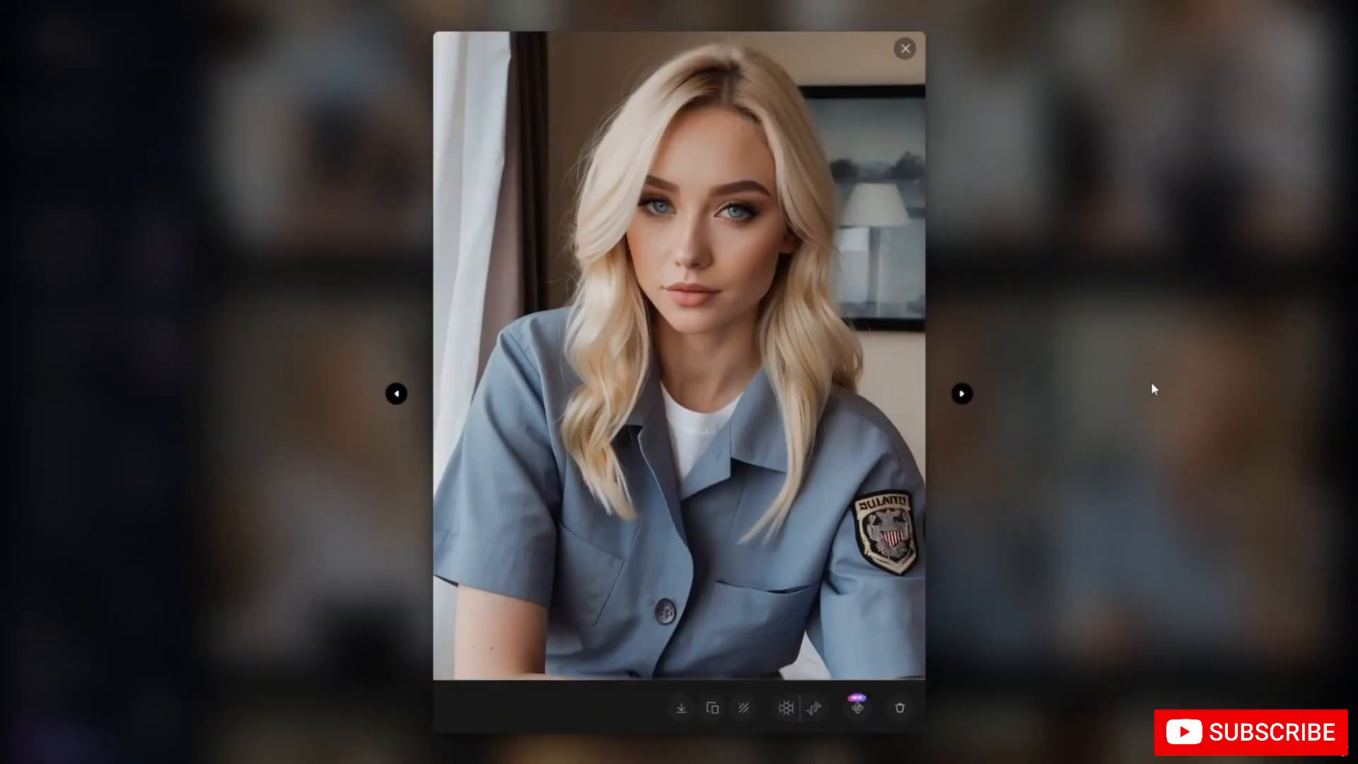
click(1151, 385)
Compare the black-tie and black-skirt Leonardo Vision XL portraits with the PhotoReal Leonardo Kino XL and Leonardo Lightning XL batches.
scroll(873, 333, up, 2)
click(873, 334)
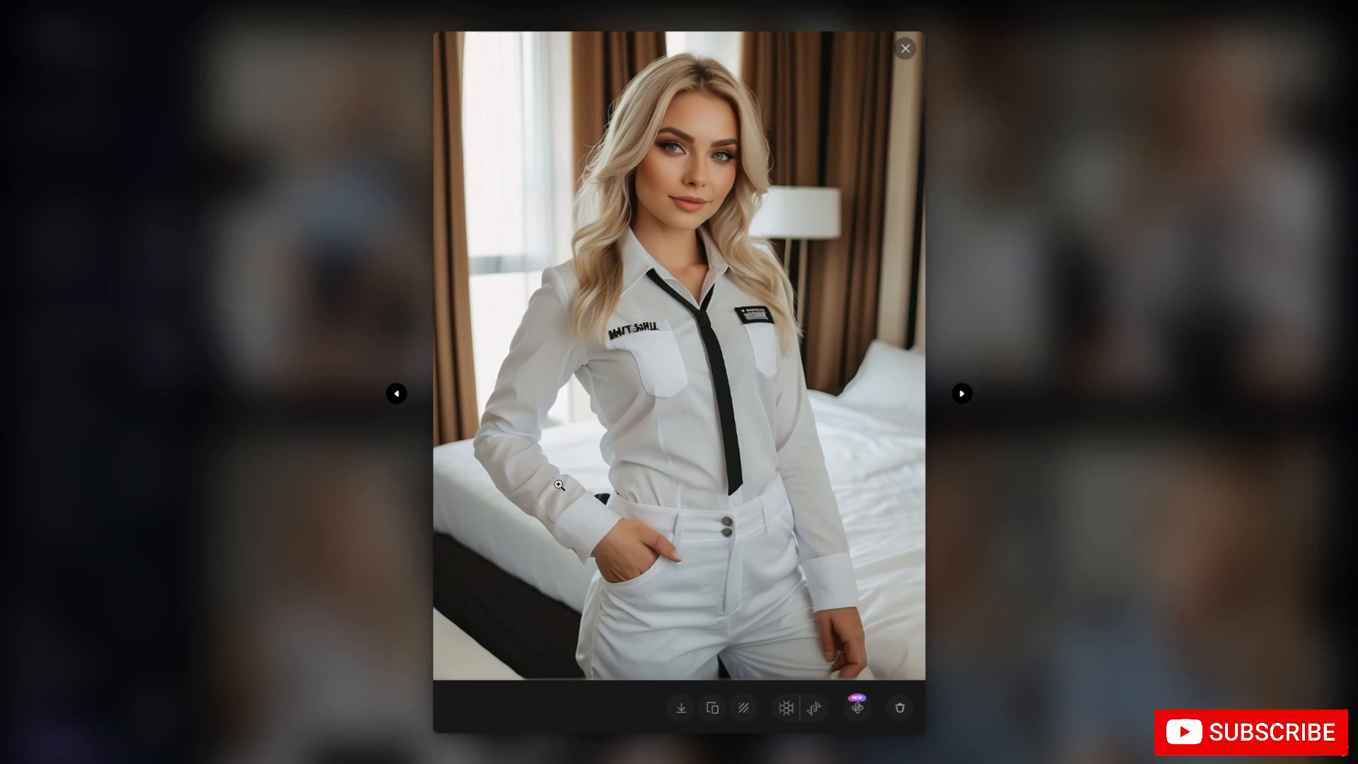
key(Escape)
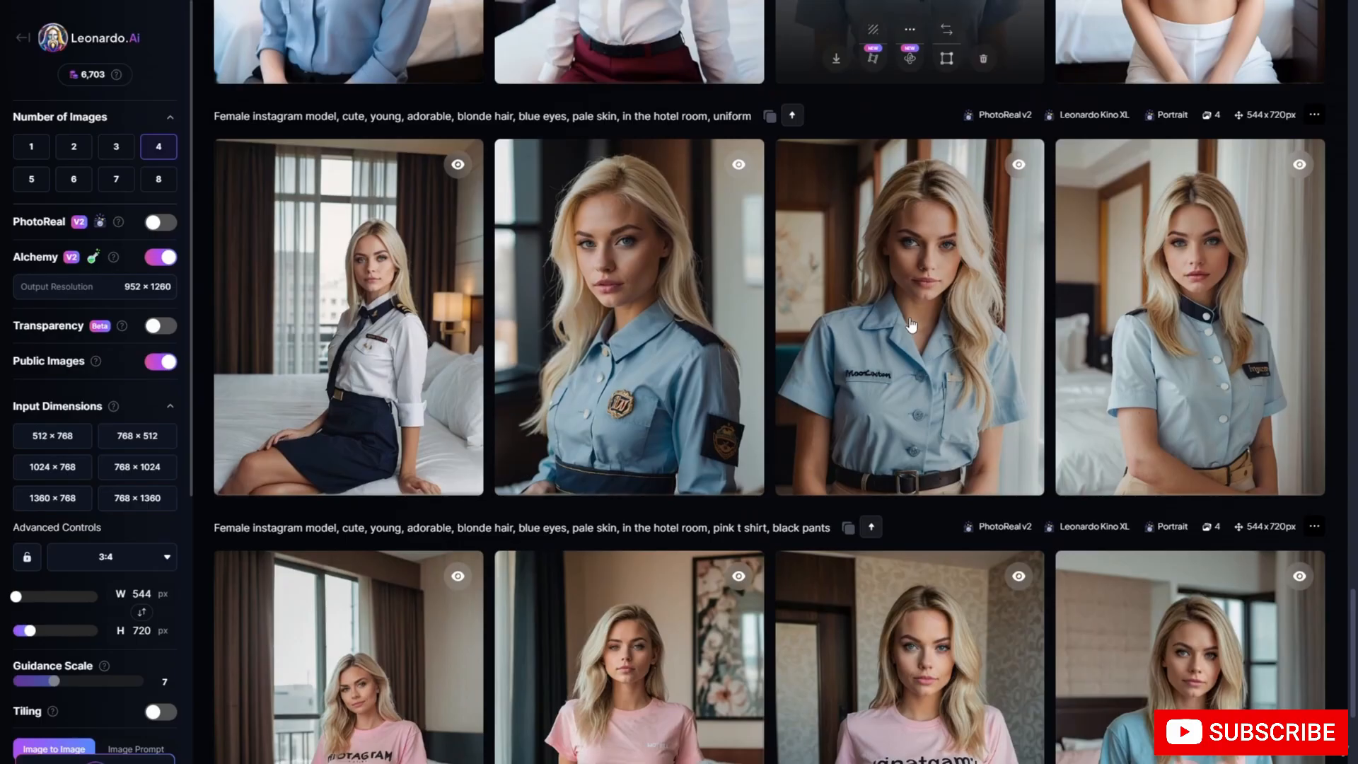
click(950, 262)
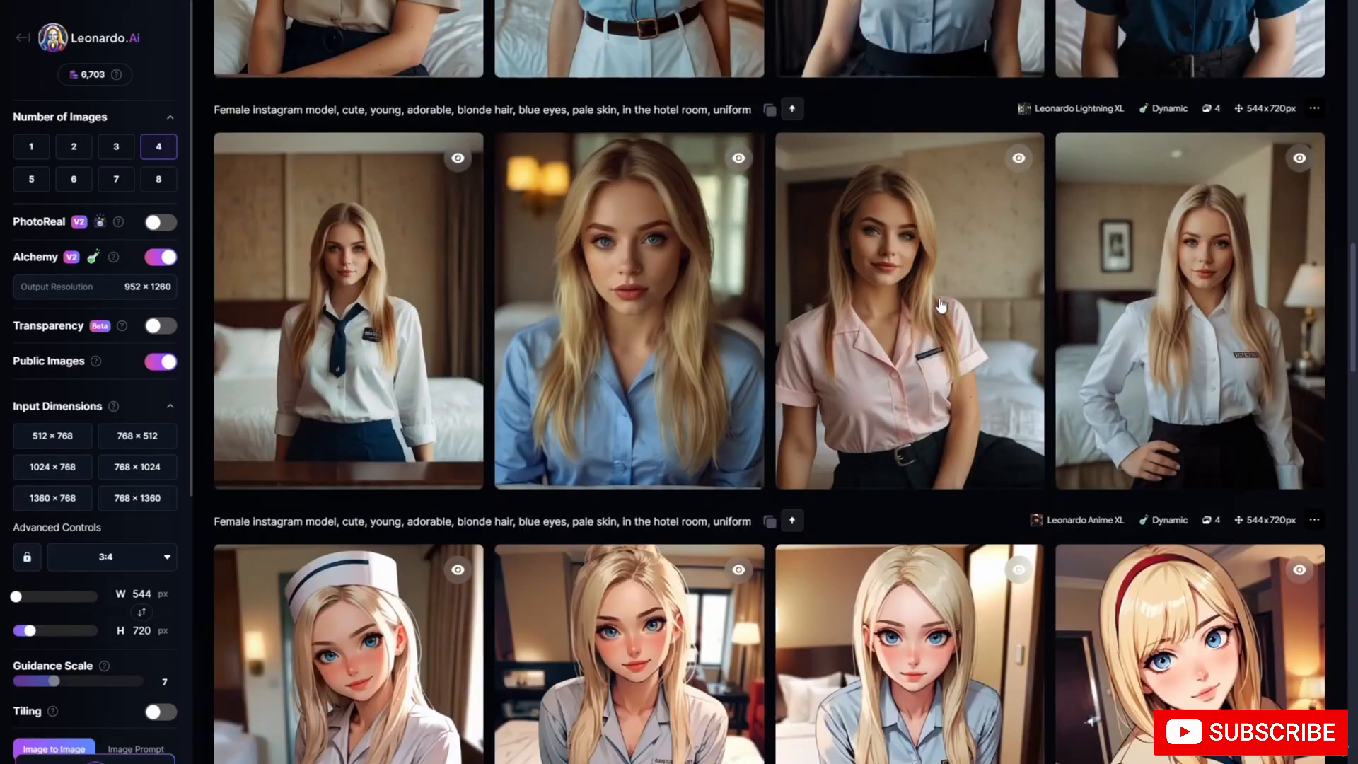
scroll(940, 305, up, 7)
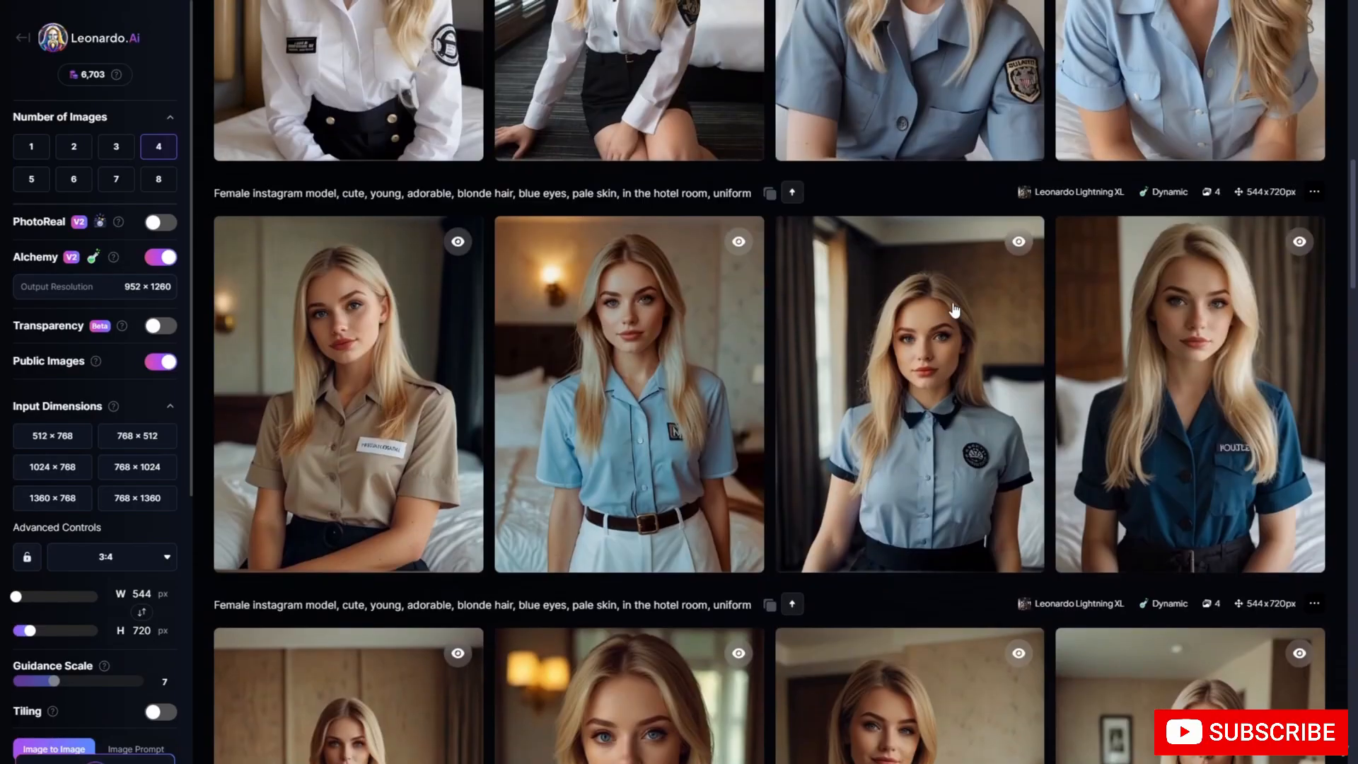
click(662, 356)
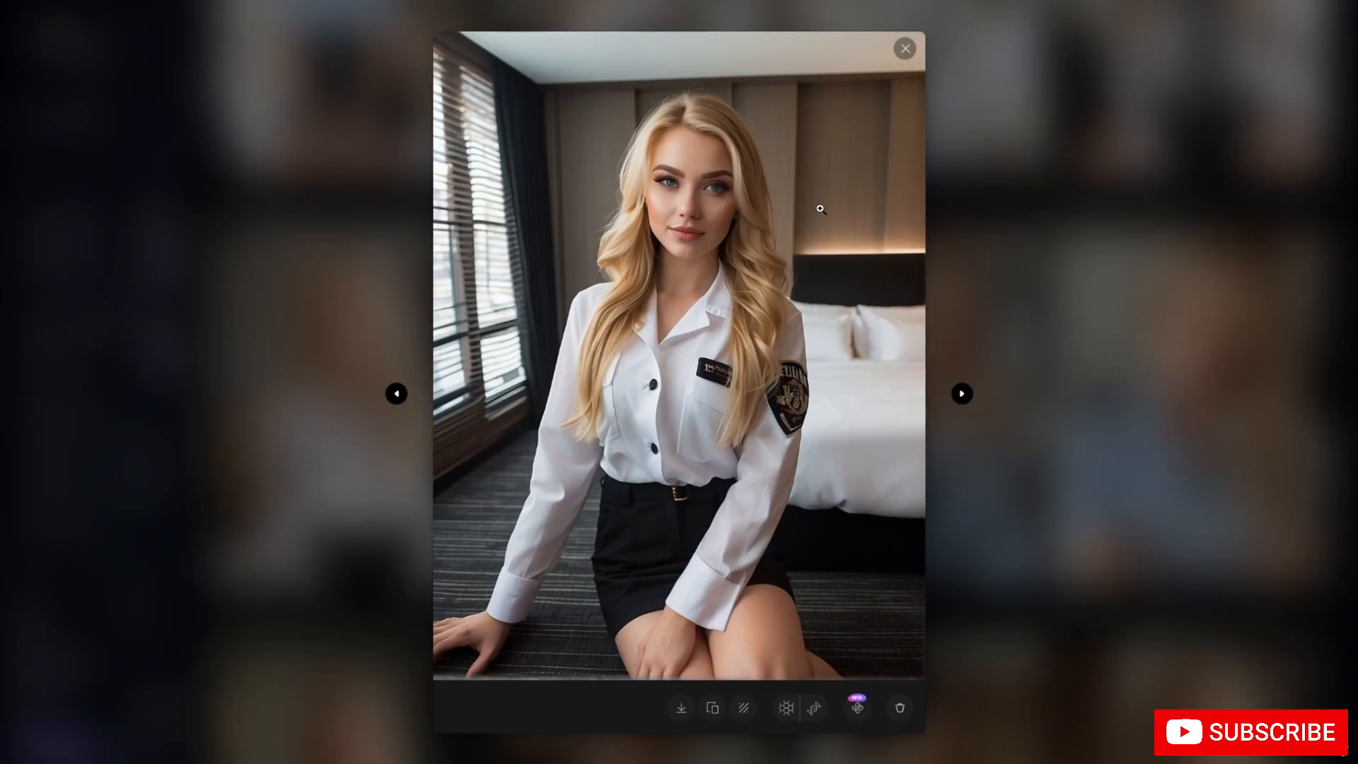
click(1179, 222)
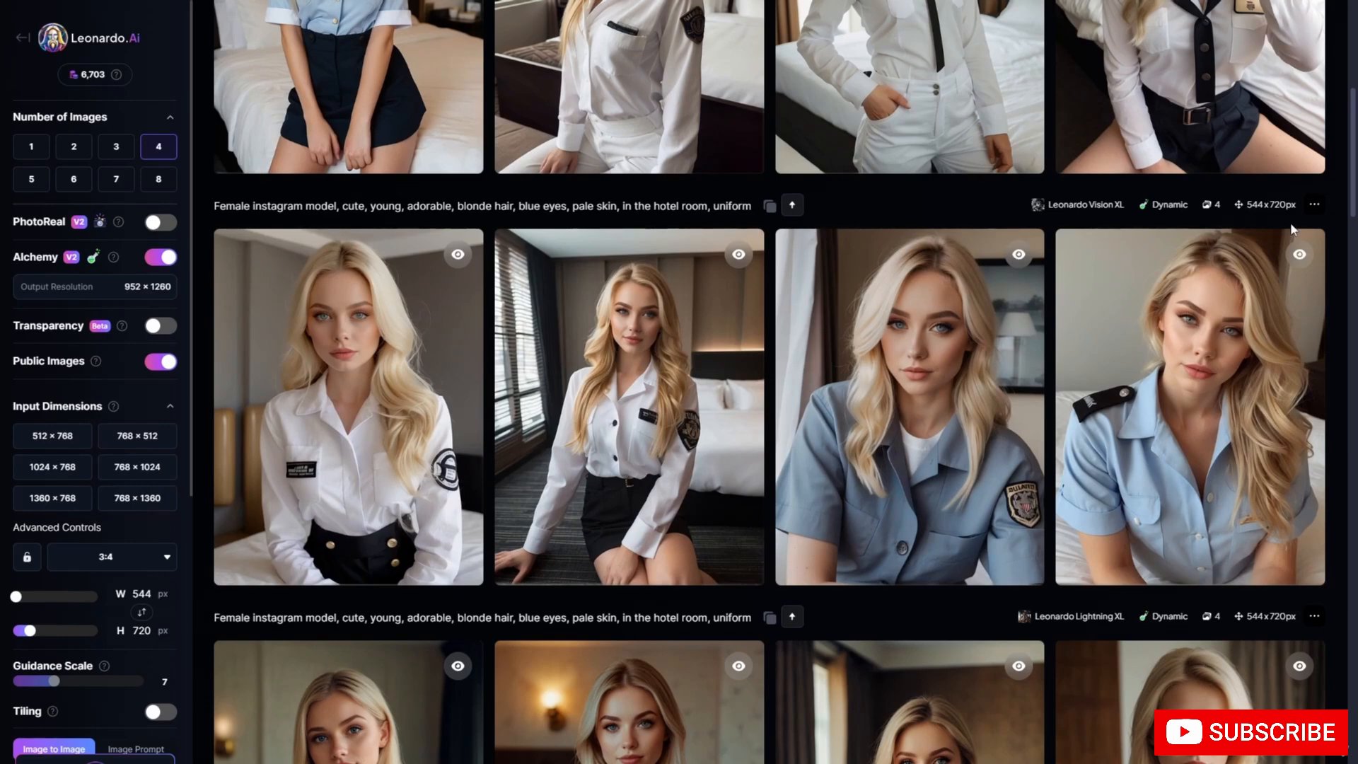
Copy the seed of the older Leonardo Vision XL batch and use it as the fixed seed, 859956224.
click(1314, 204)
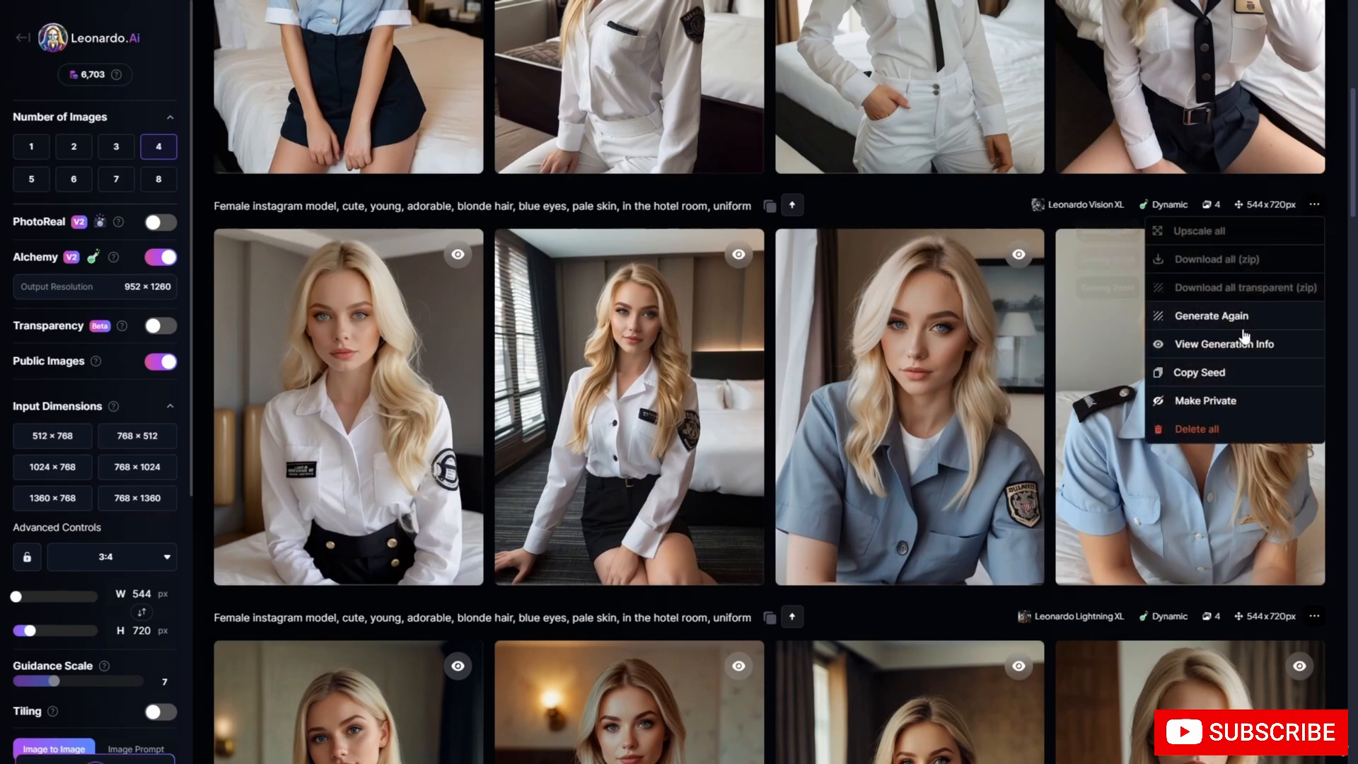
click(1202, 369)
scroll(121, 541, down, 6)
click(91, 591)
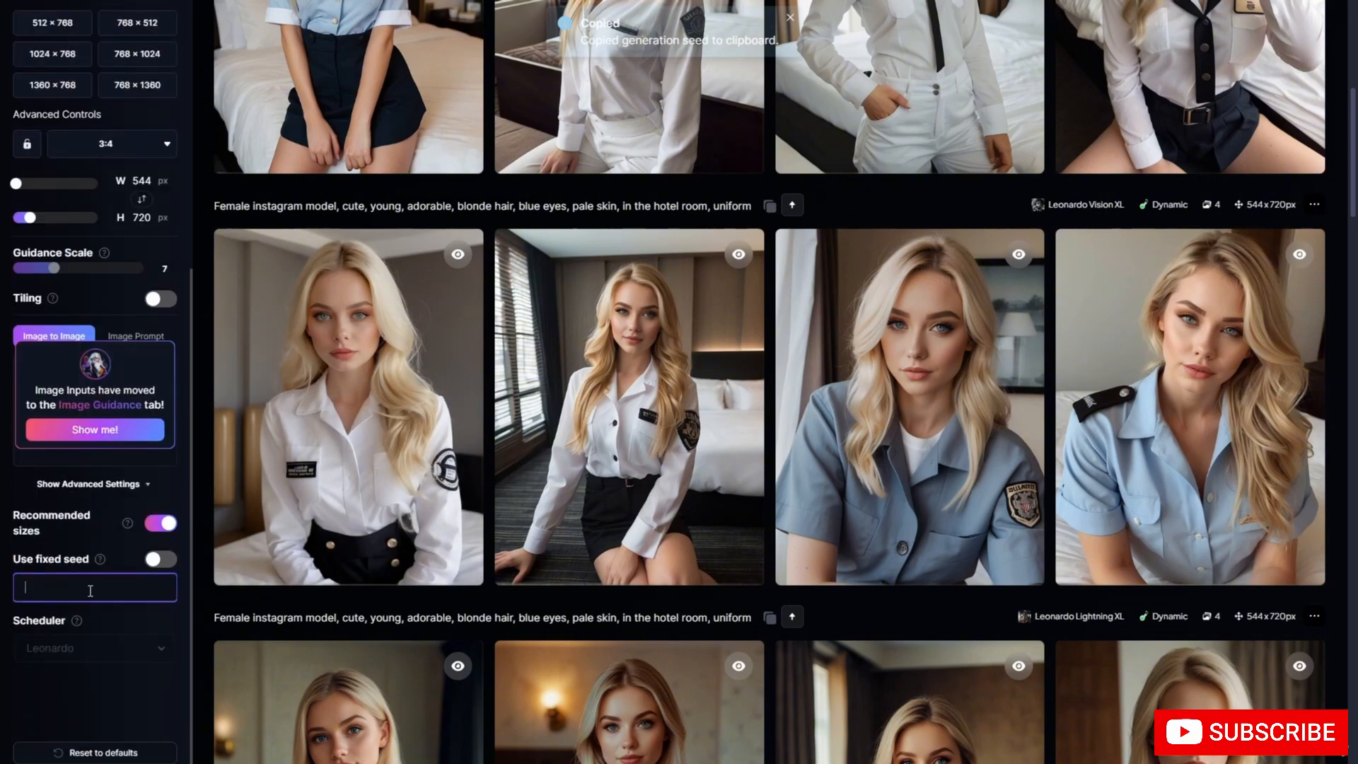
key(ctrl+v)
click(156, 559)
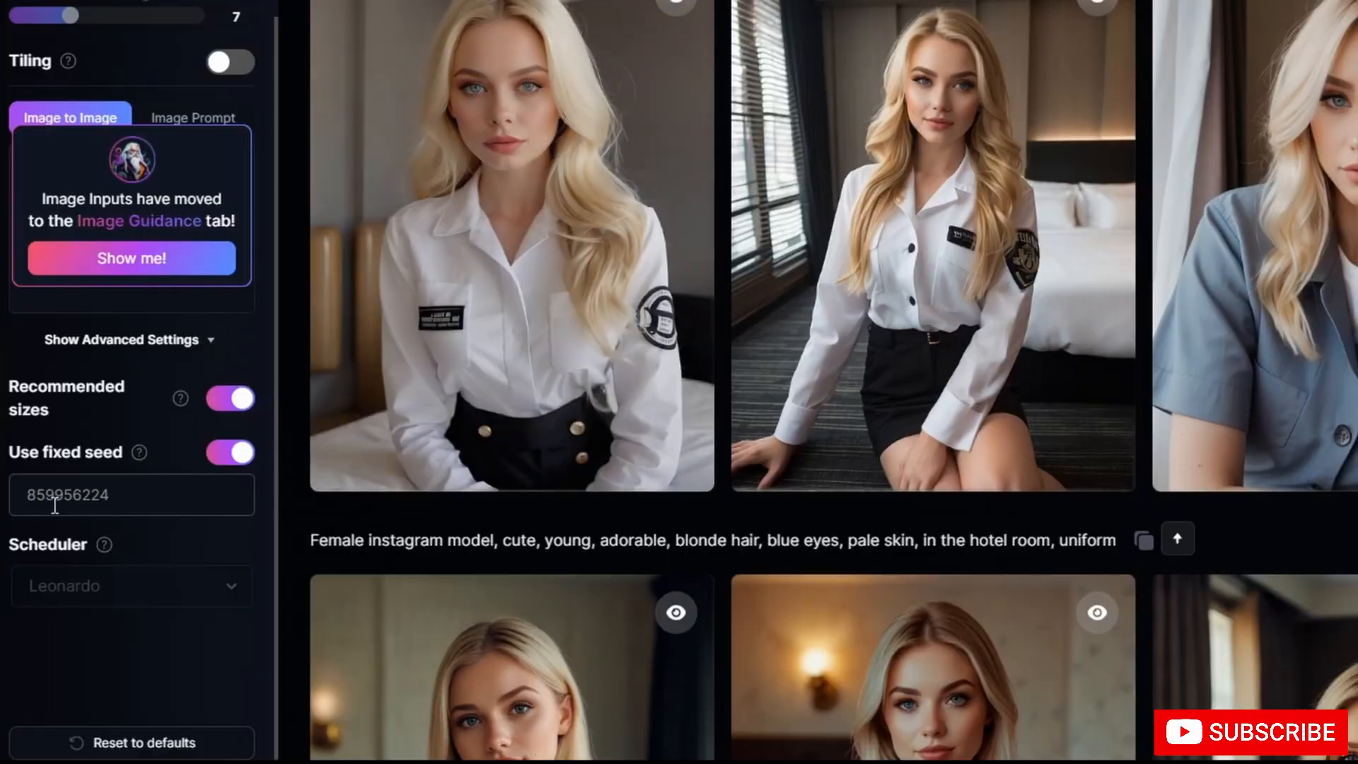
mouse_move(836, 332)
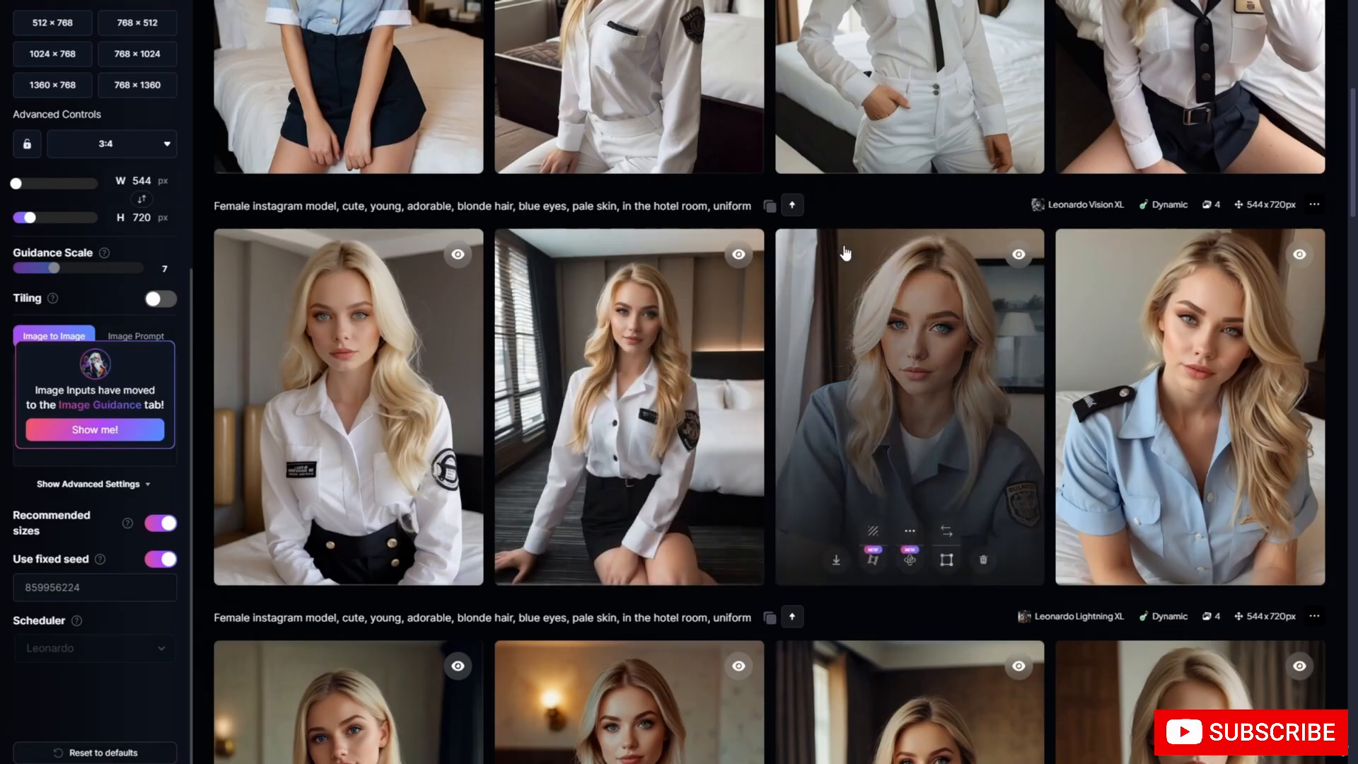
Reuse the prompt text of the older Leonardo Vision XL batch as the generation prompt.
click(769, 206)
scroll(884, 424, up, 5)
triple_click(989, 93)
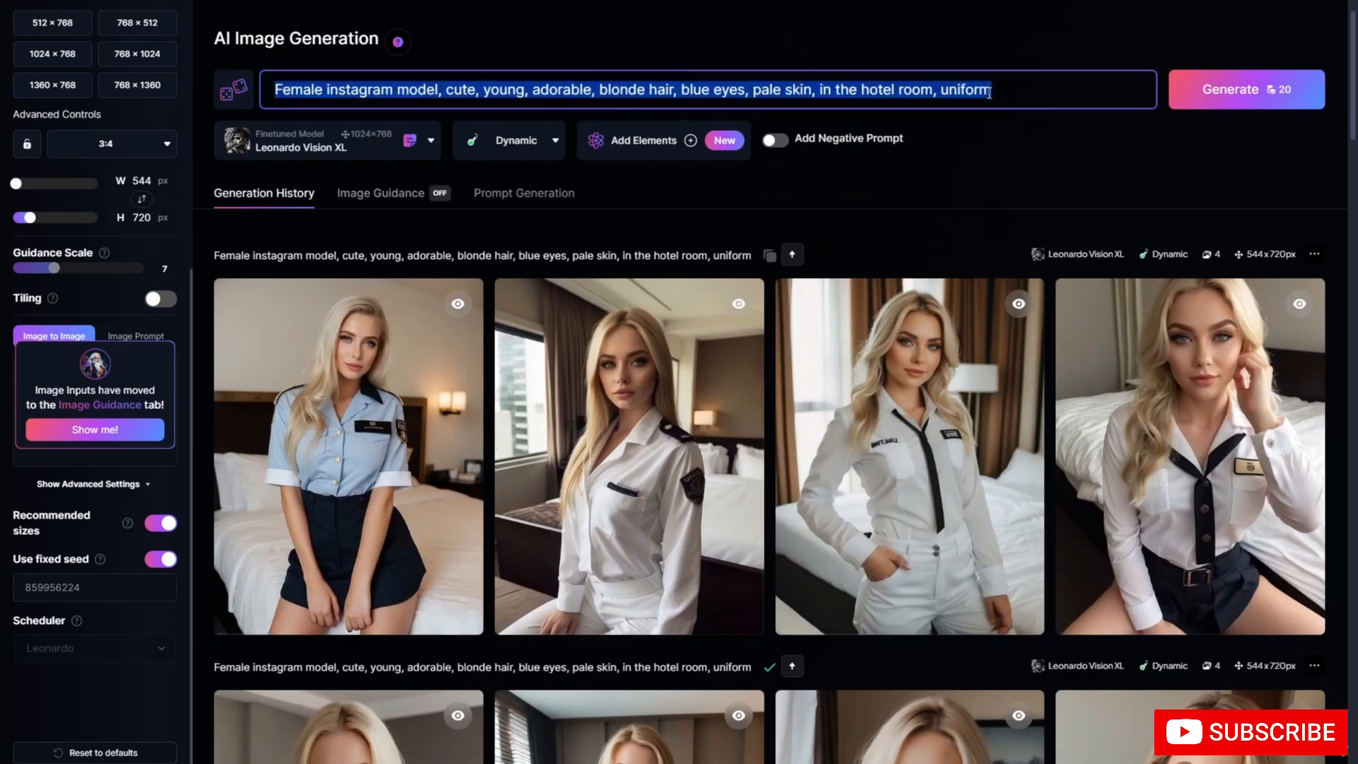
click(995, 92)
Replace the prompt's ending "in the hotel room, uniform" with "in the mall, summer clothes" and generate two batches with the fixed seed.
drag(944, 85, 825, 92)
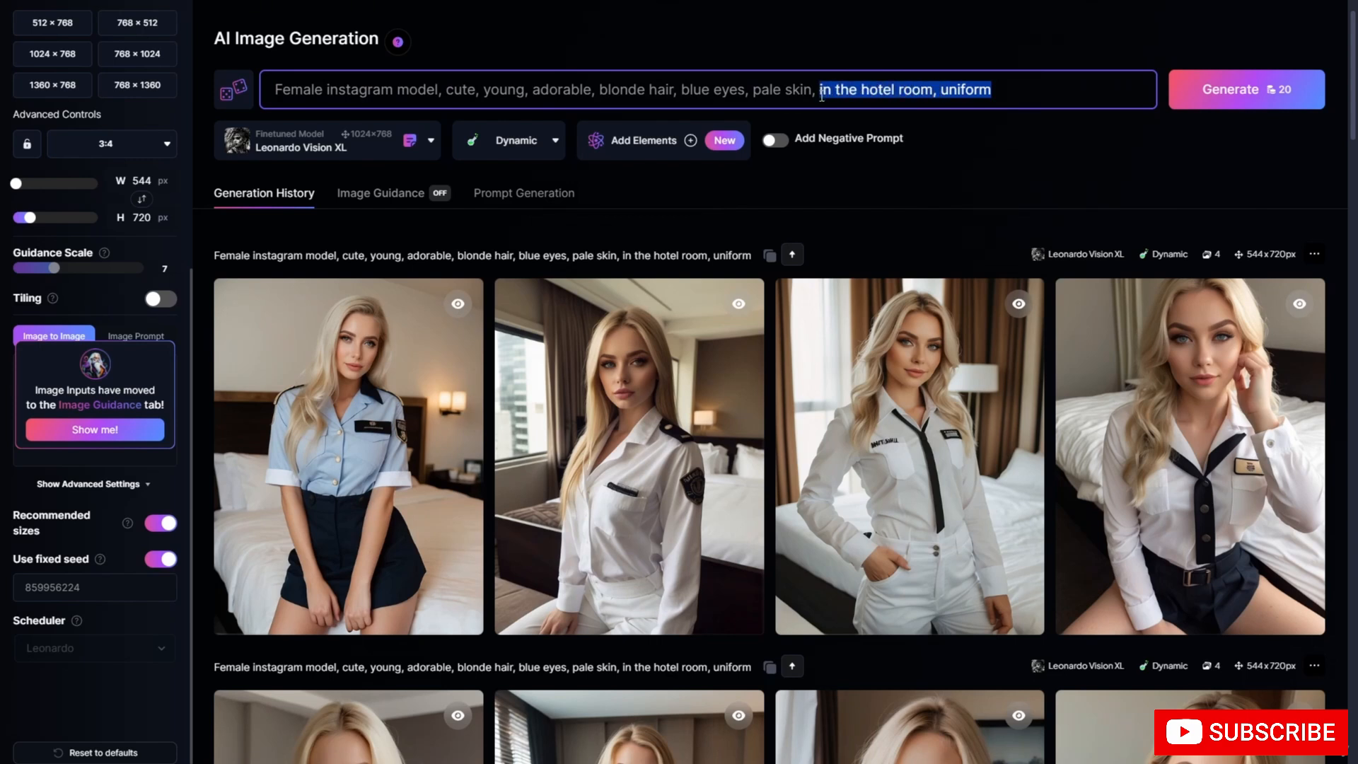
key(BackSpace)
text(in the mallk)
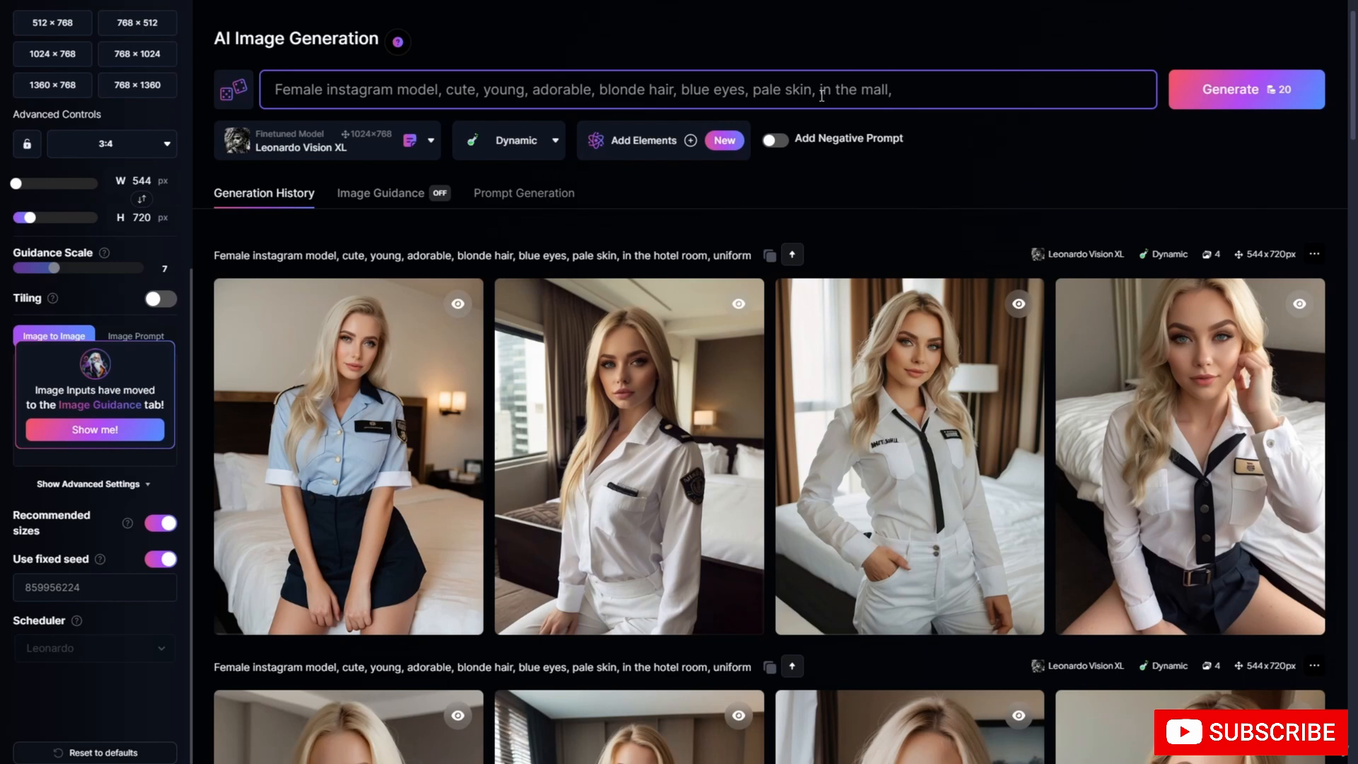
text( summer )
text(clothes)
key(Return)
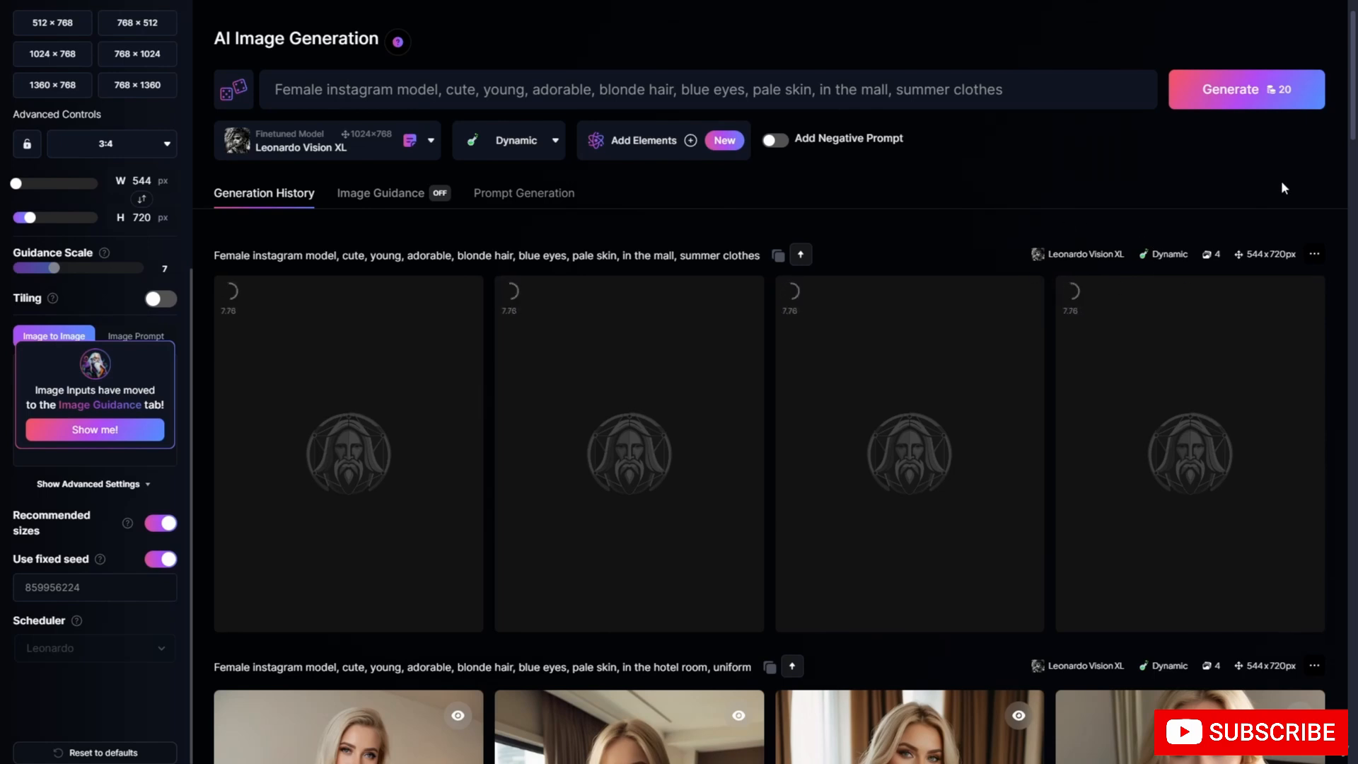
click(1236, 106)
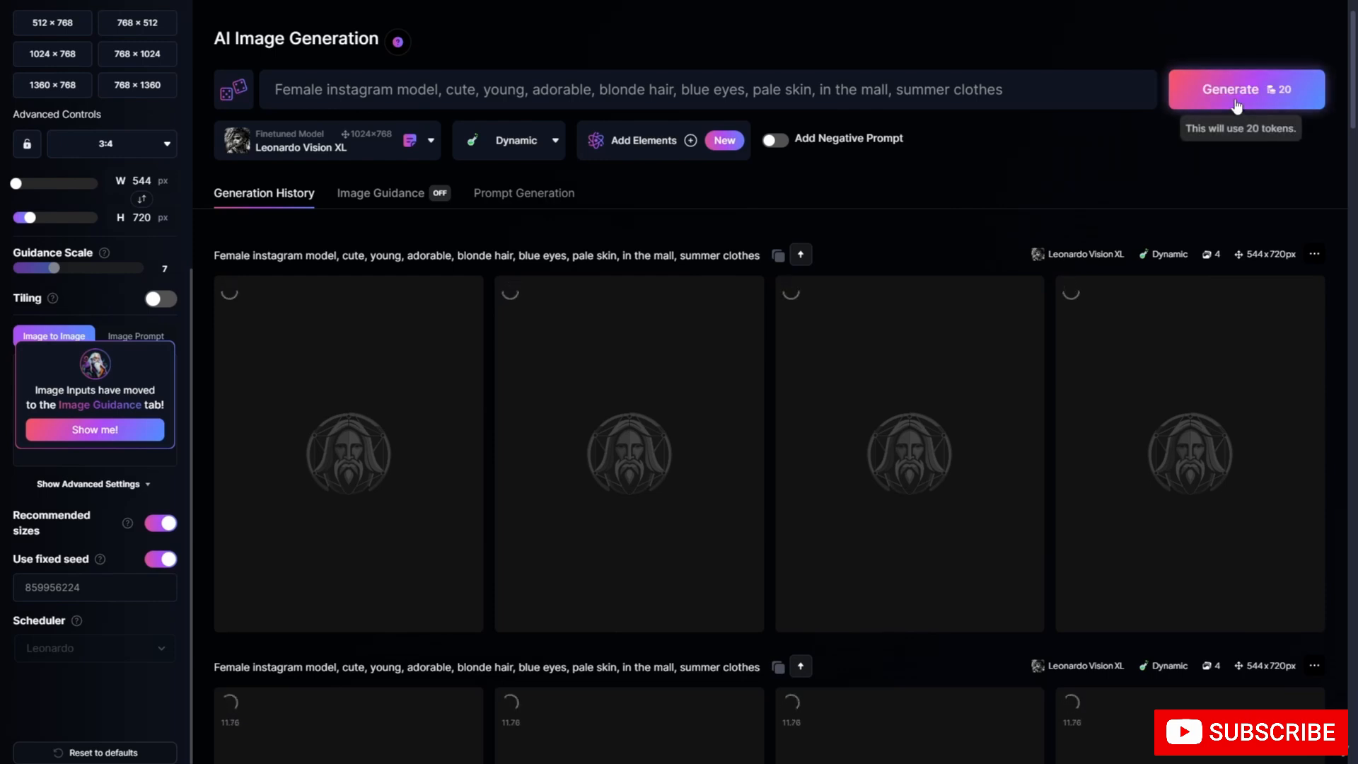
click(1039, 84)
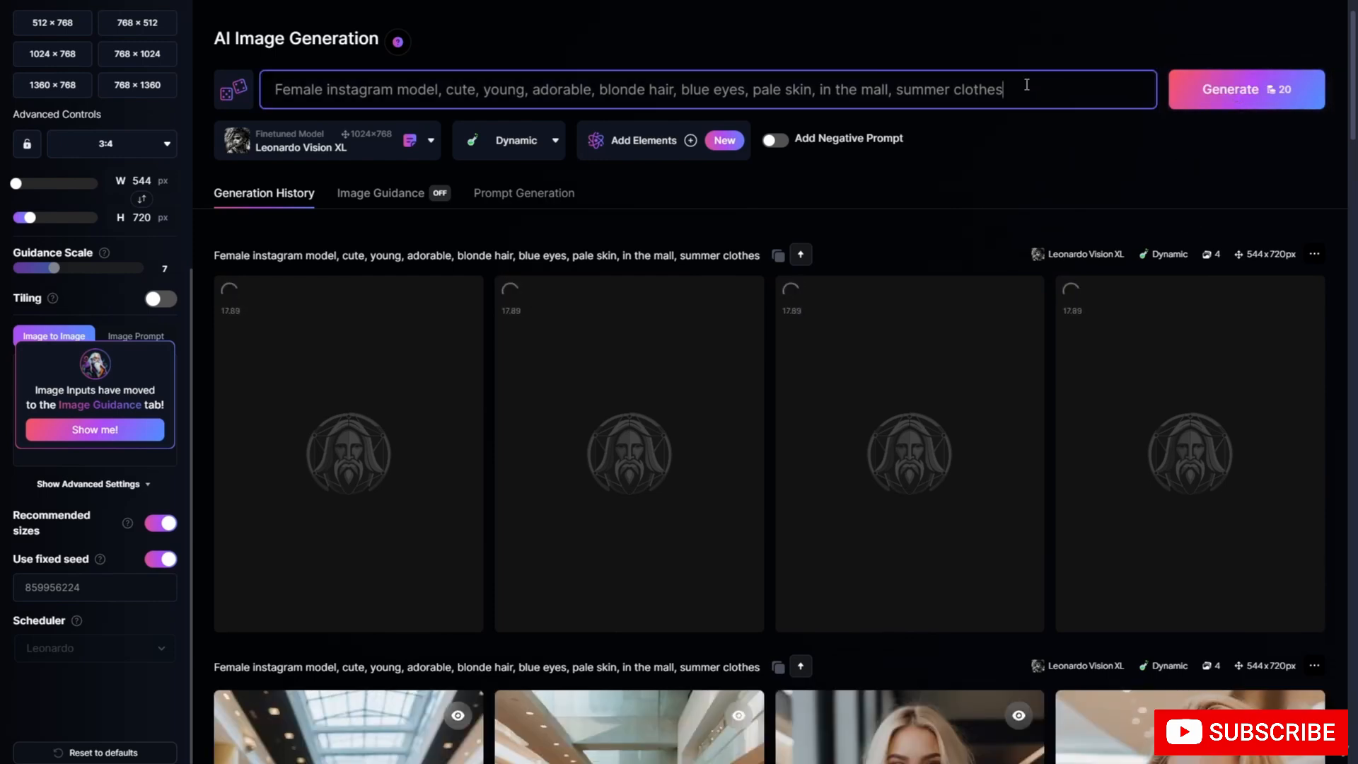
Compare the mall portraits with the hotel room uniform batch and enlarge the mall portrait with the light-blue T-shirt.
scroll(434, 355, down, 10)
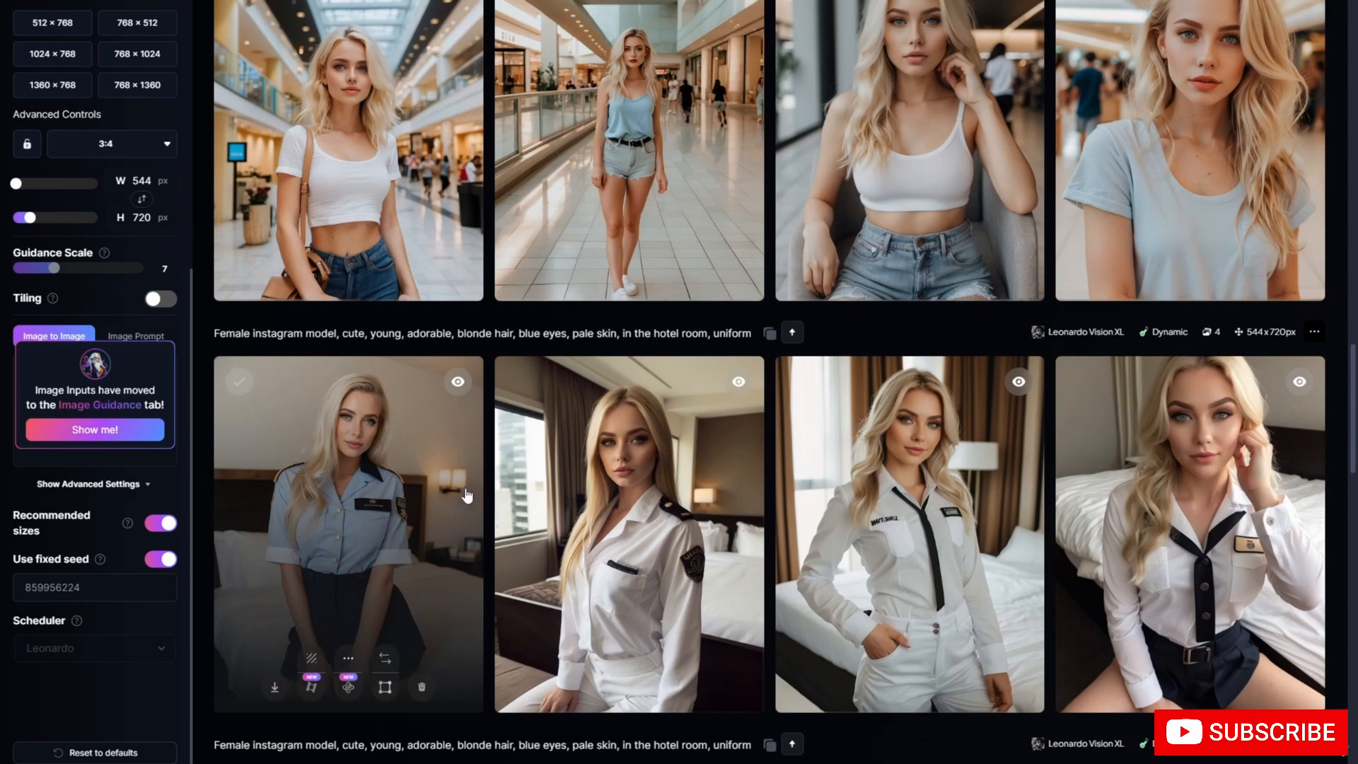
mouse_move(303, 393)
scroll(446, 386, up, 2)
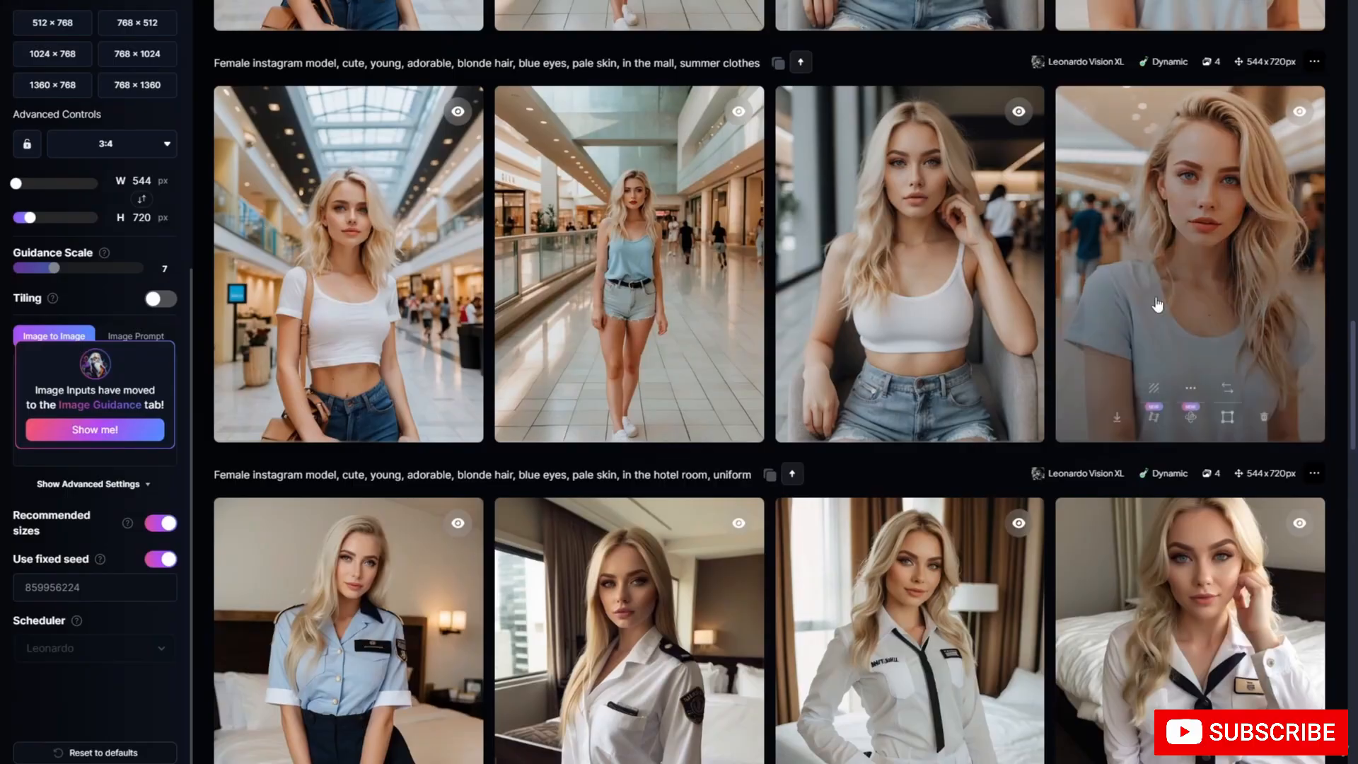
click(1195, 285)
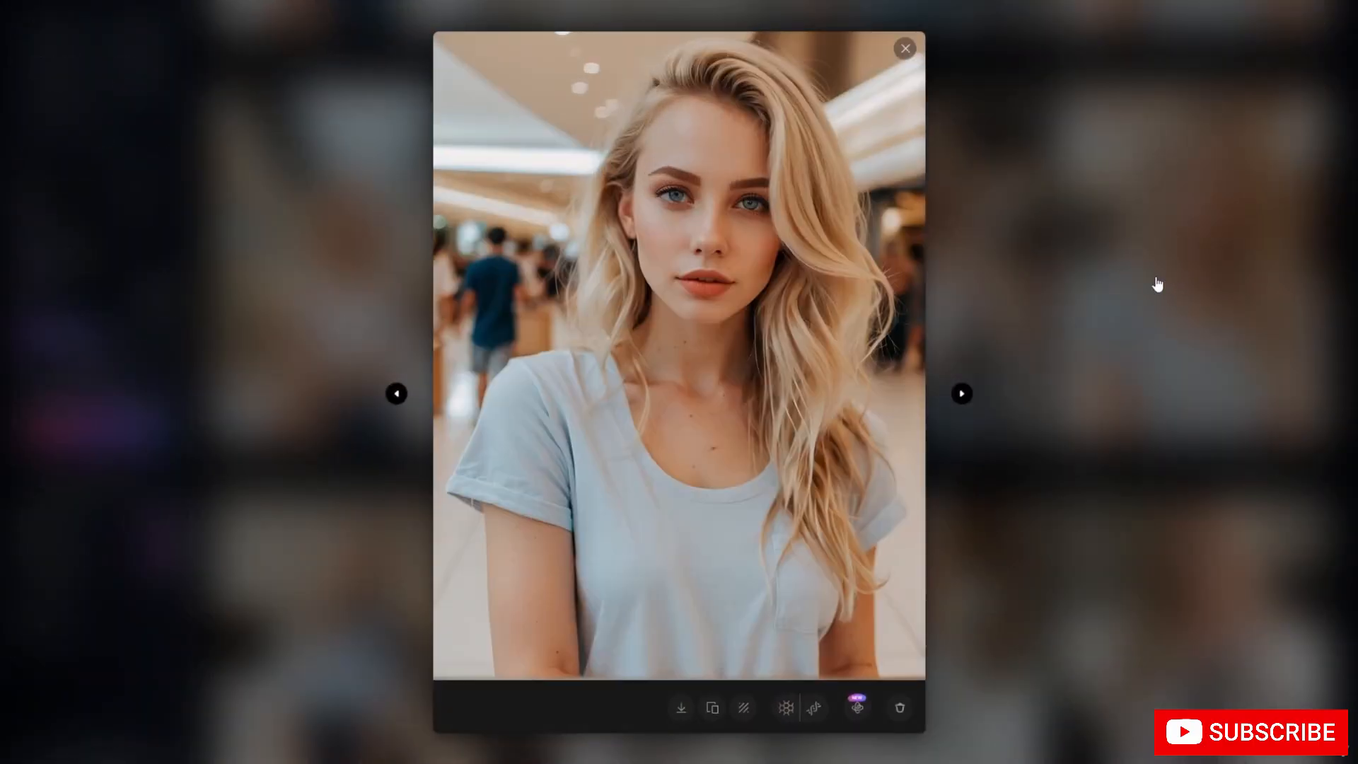
click(1154, 285)
Compare the two mall batches made with the same seed, and examine the spacesuit portraits in the newer batches.
scroll(1129, 328, up, 2)
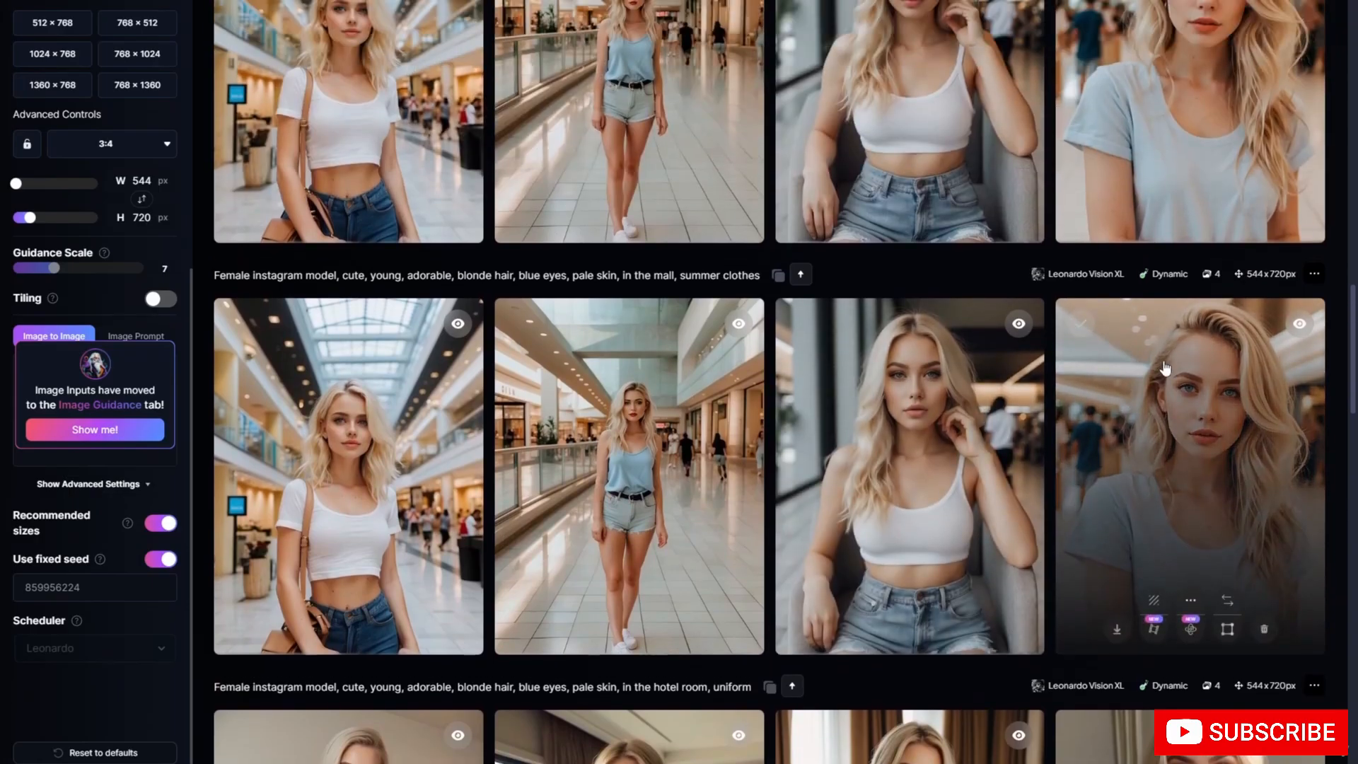
scroll(1129, 328, up, 3)
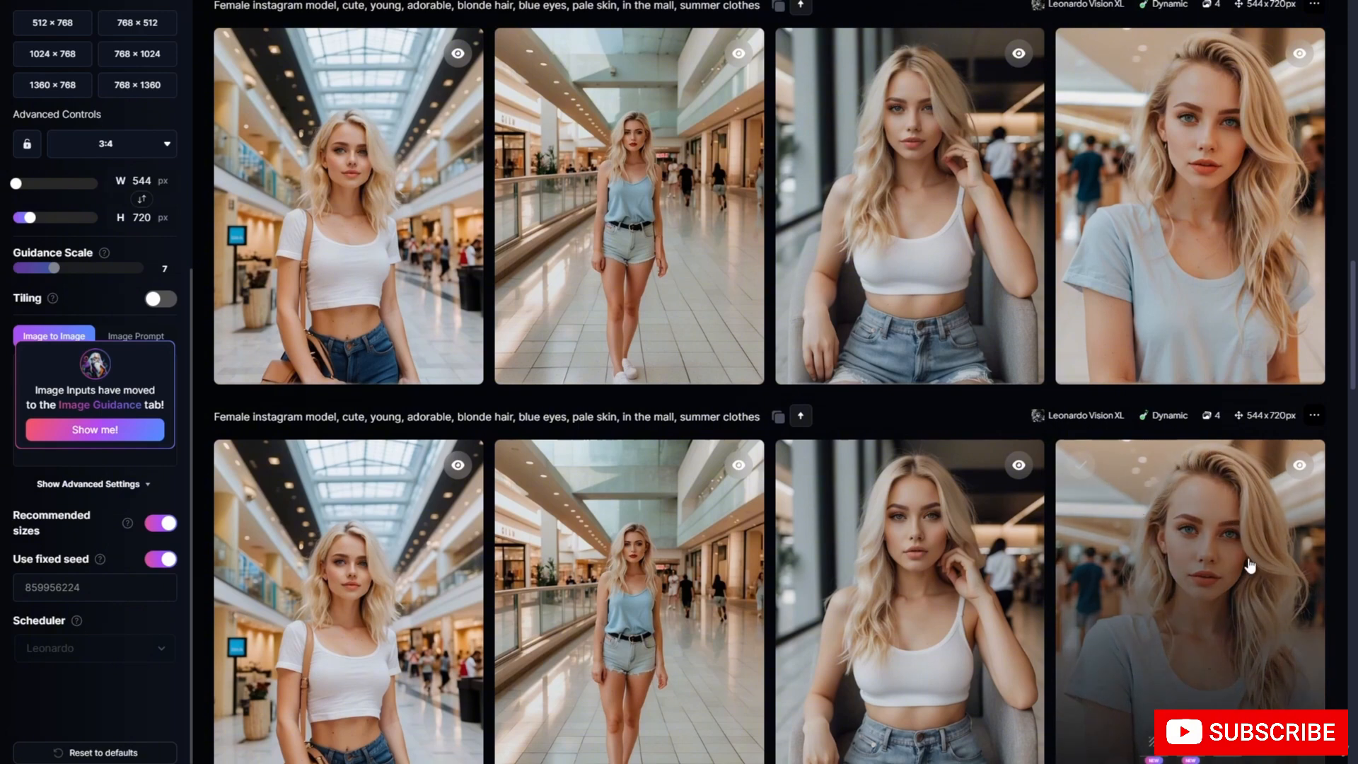
scroll(1231, 499, up, 1)
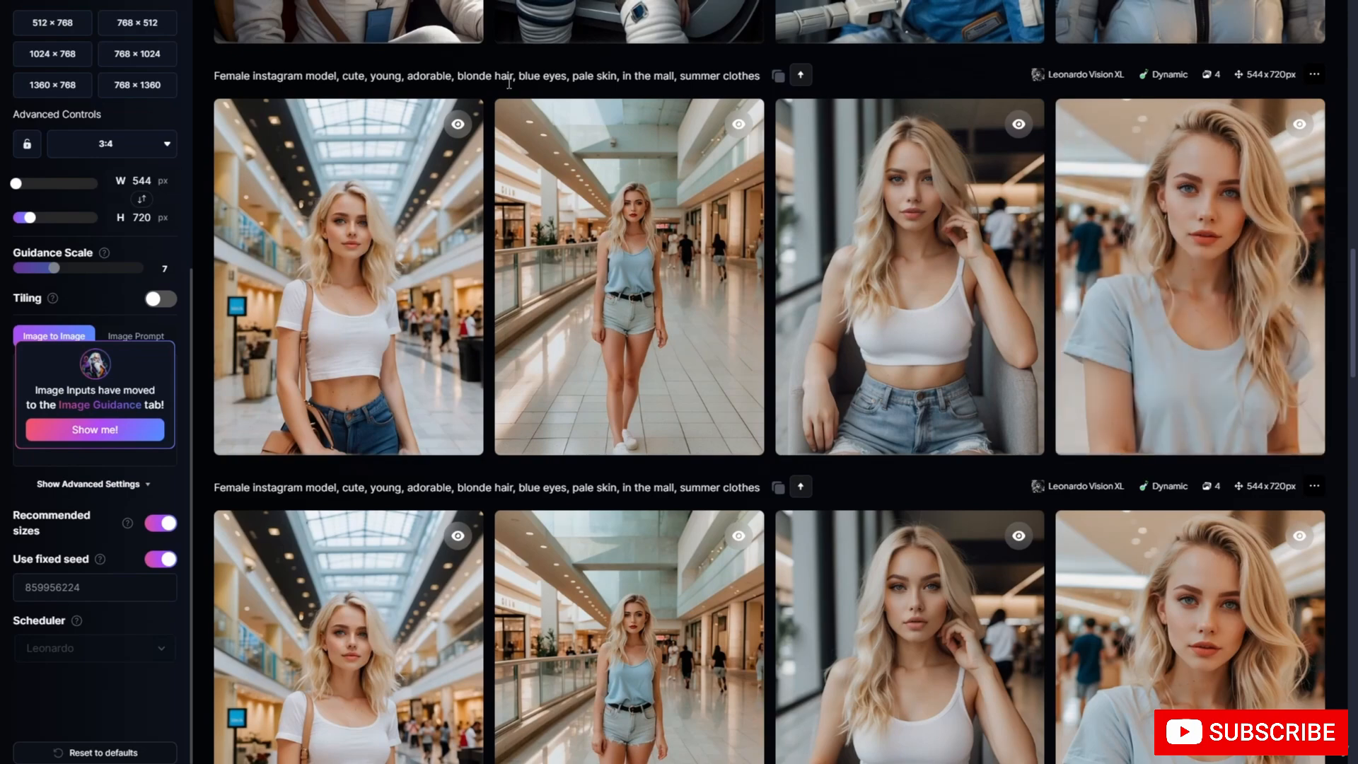
scroll(739, 234, up, 3)
scroll(738, 233, up, 3)
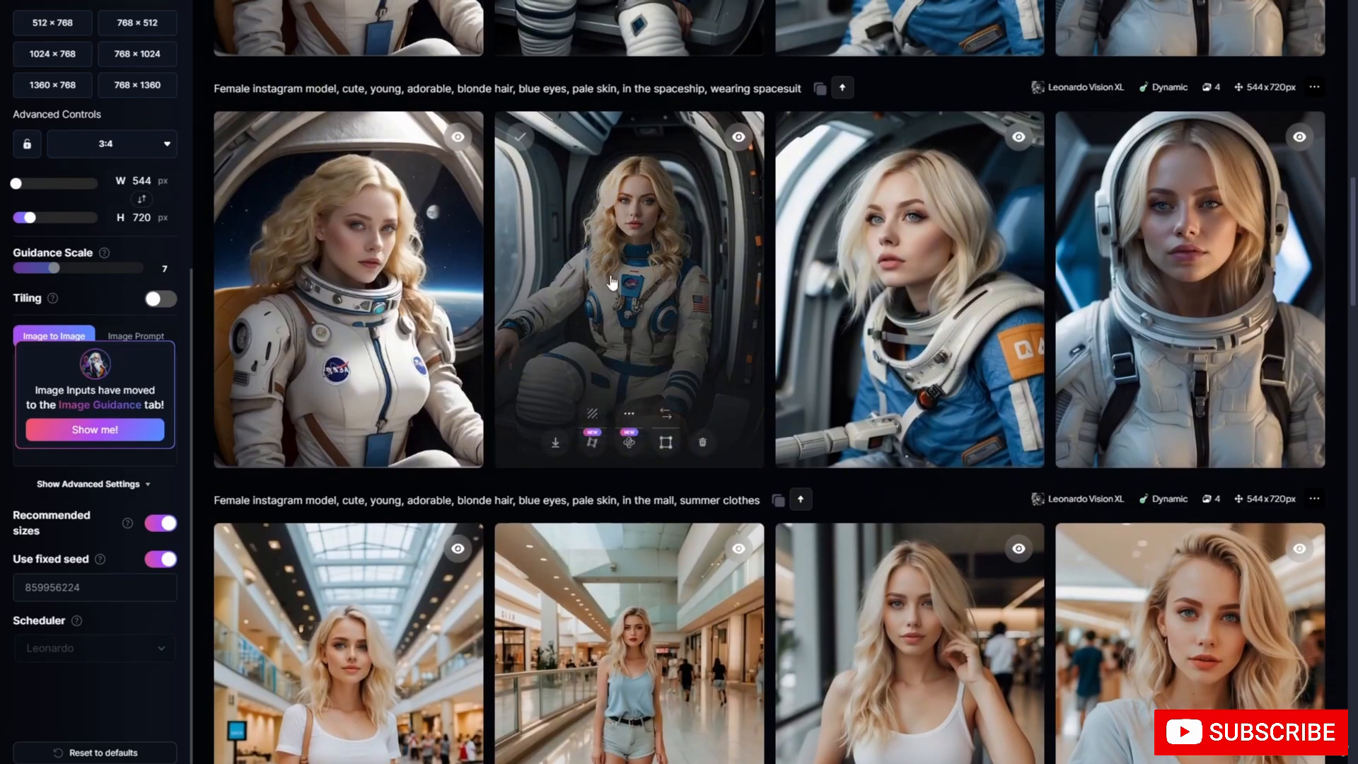
Compare the spaceship spacesuit portraits with the two mall summer-clothes batches made with the fixed seed.
scroll(689, 244, down, 5)
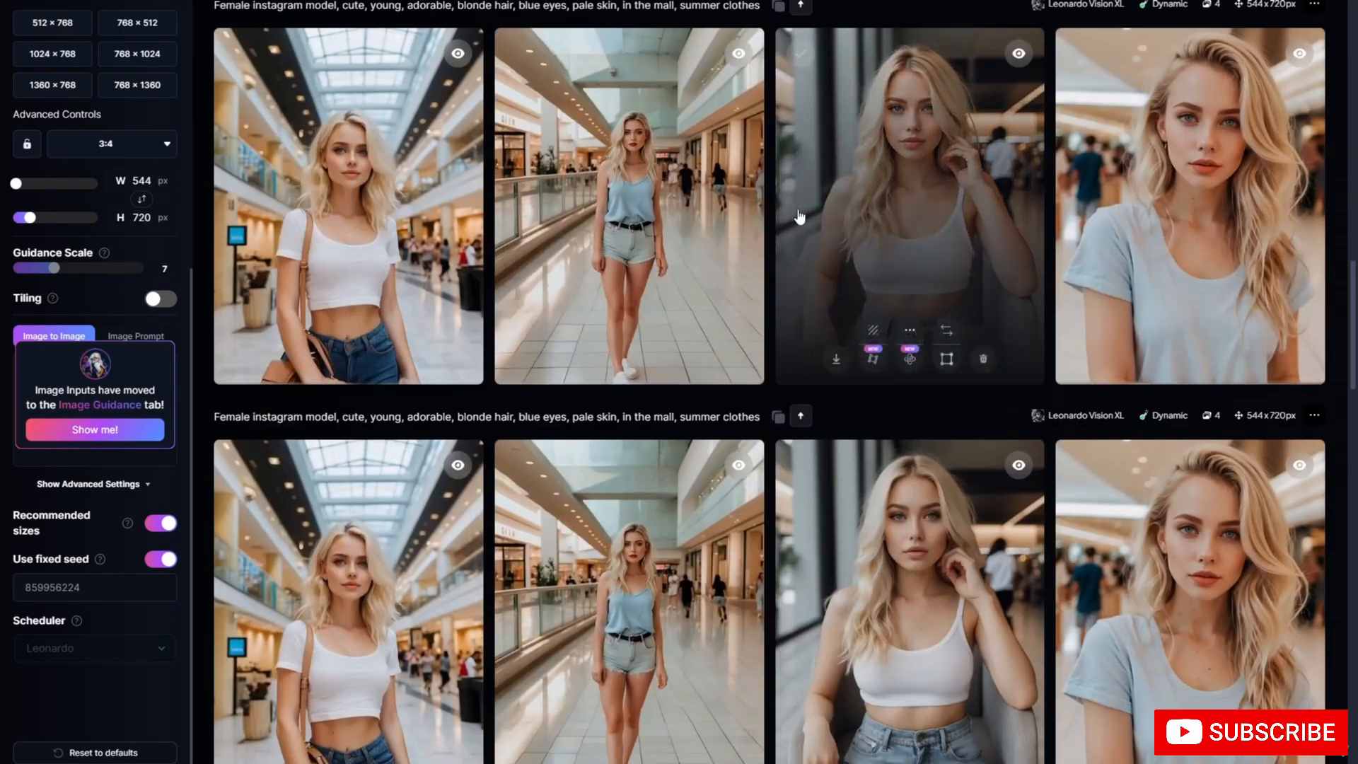
scroll(777, 226, up, 4)
scroll(954, 188, down, 4)
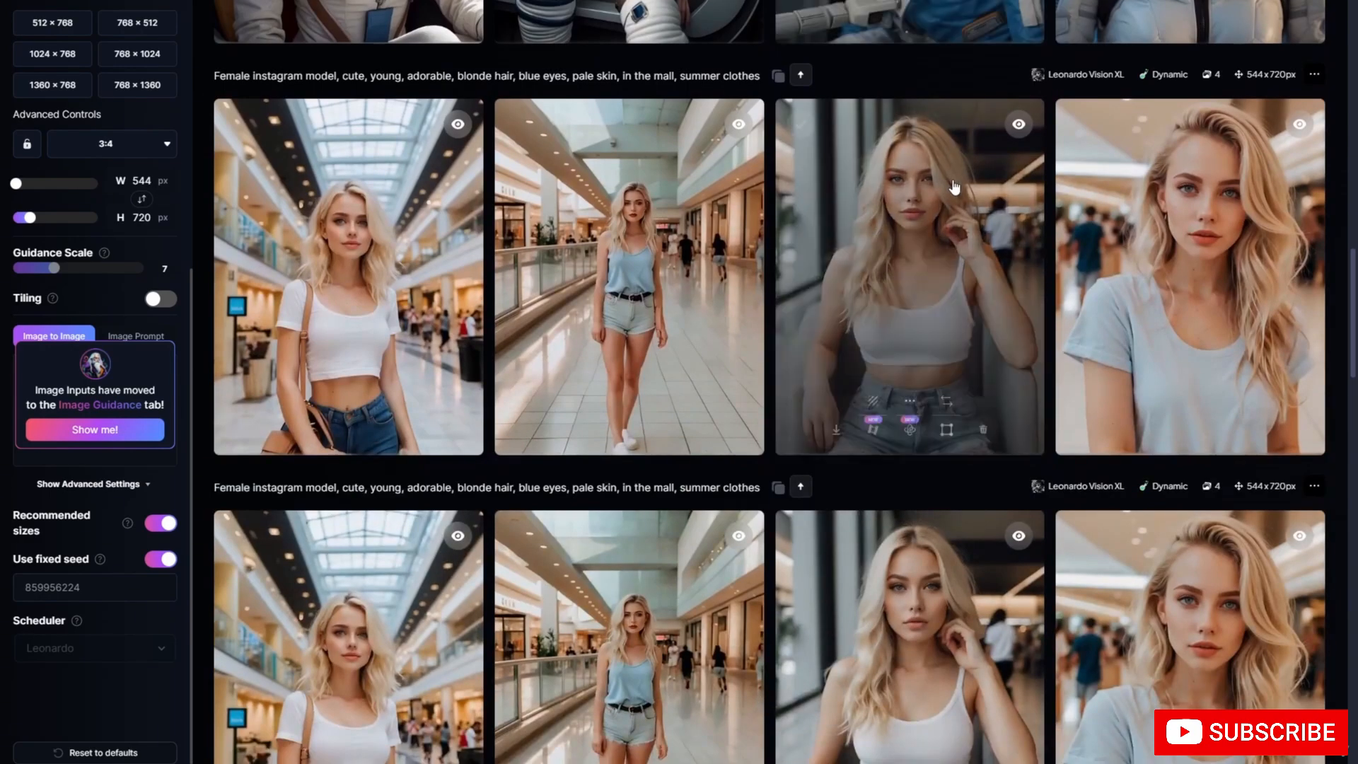
scroll(951, 187, up, 4)
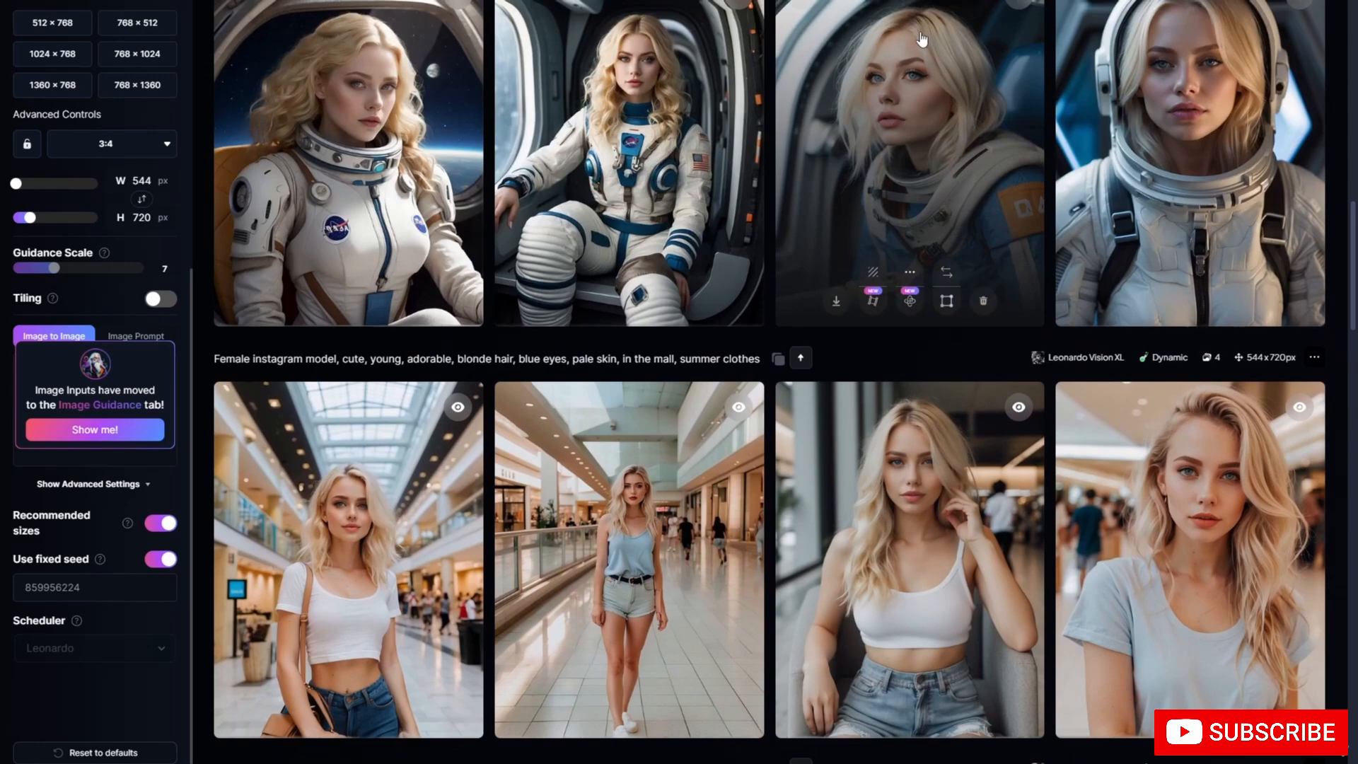
scroll(922, 39, down, 4)
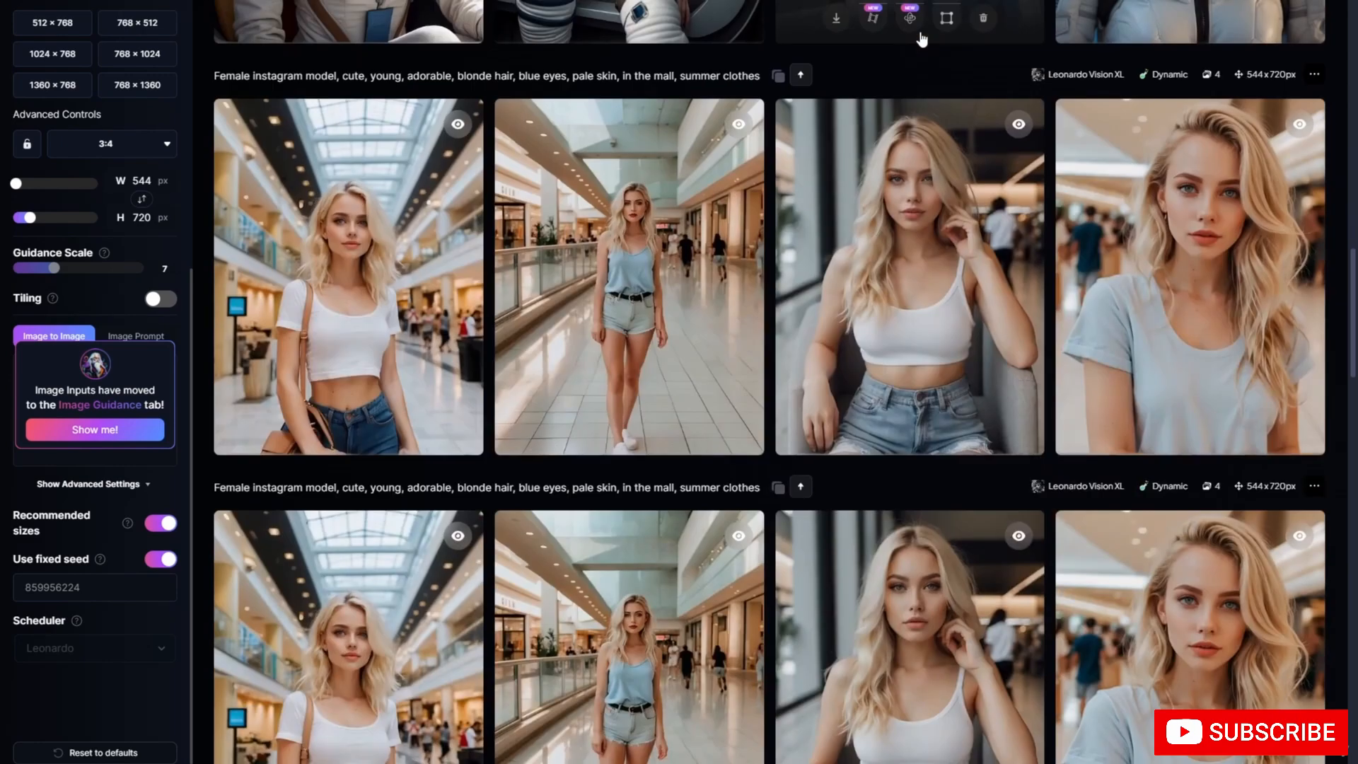
scroll(919, 35, up, 4)
scroll(985, 83, up, 1)
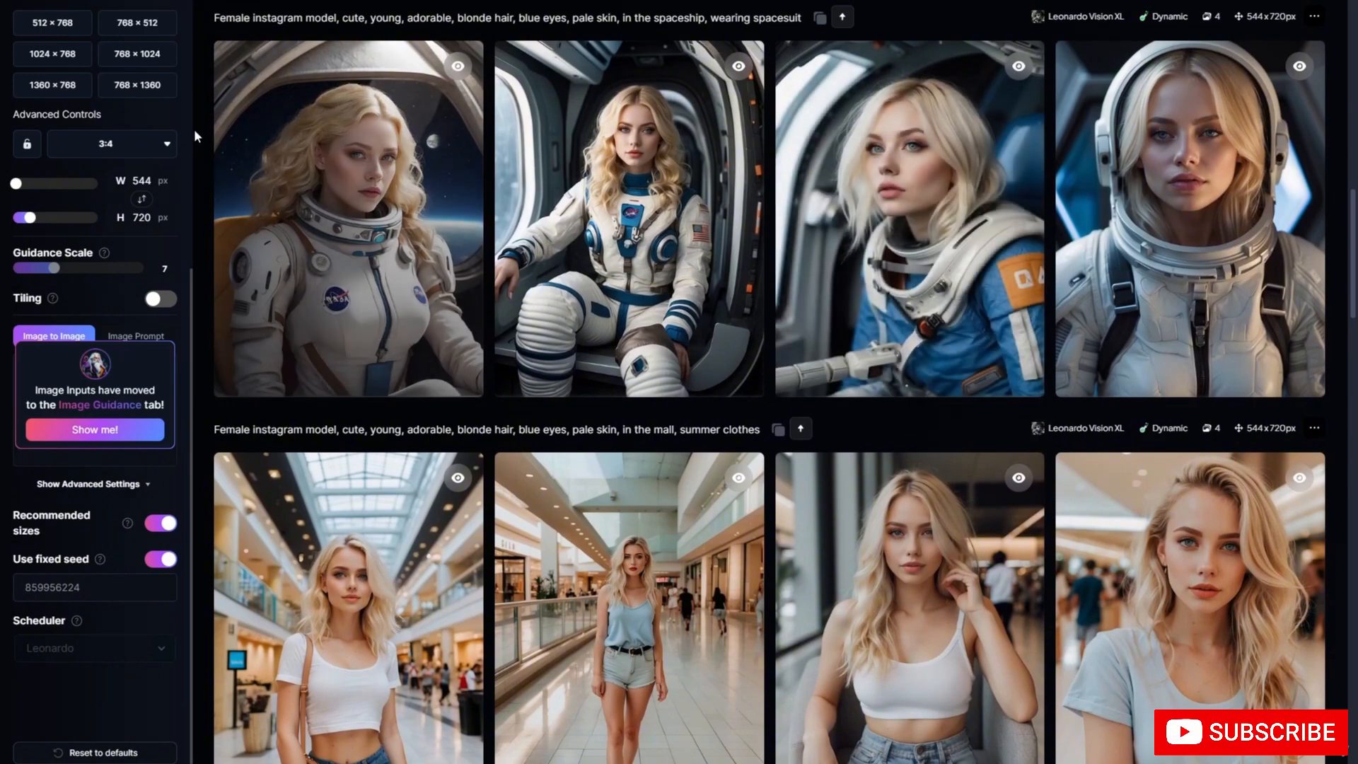
scroll(1029, 295, down, 5)
scroll(1032, 297, down, 2)
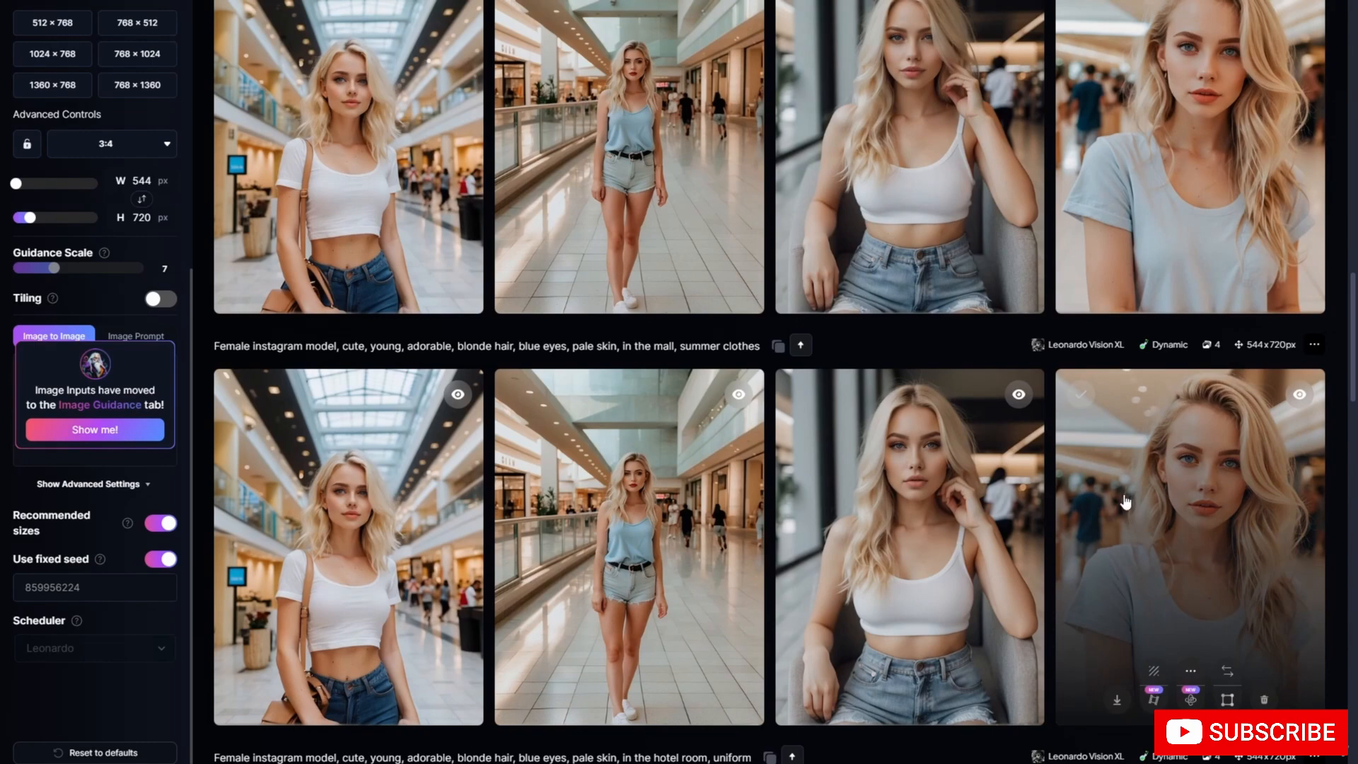
Examine the forest portraits against the mall and spacesuit batches, enlarging individual portraits including the mall one with the light-blue T-shirt.
scroll(1168, 332, up, 5)
scroll(1168, 337, up, 8)
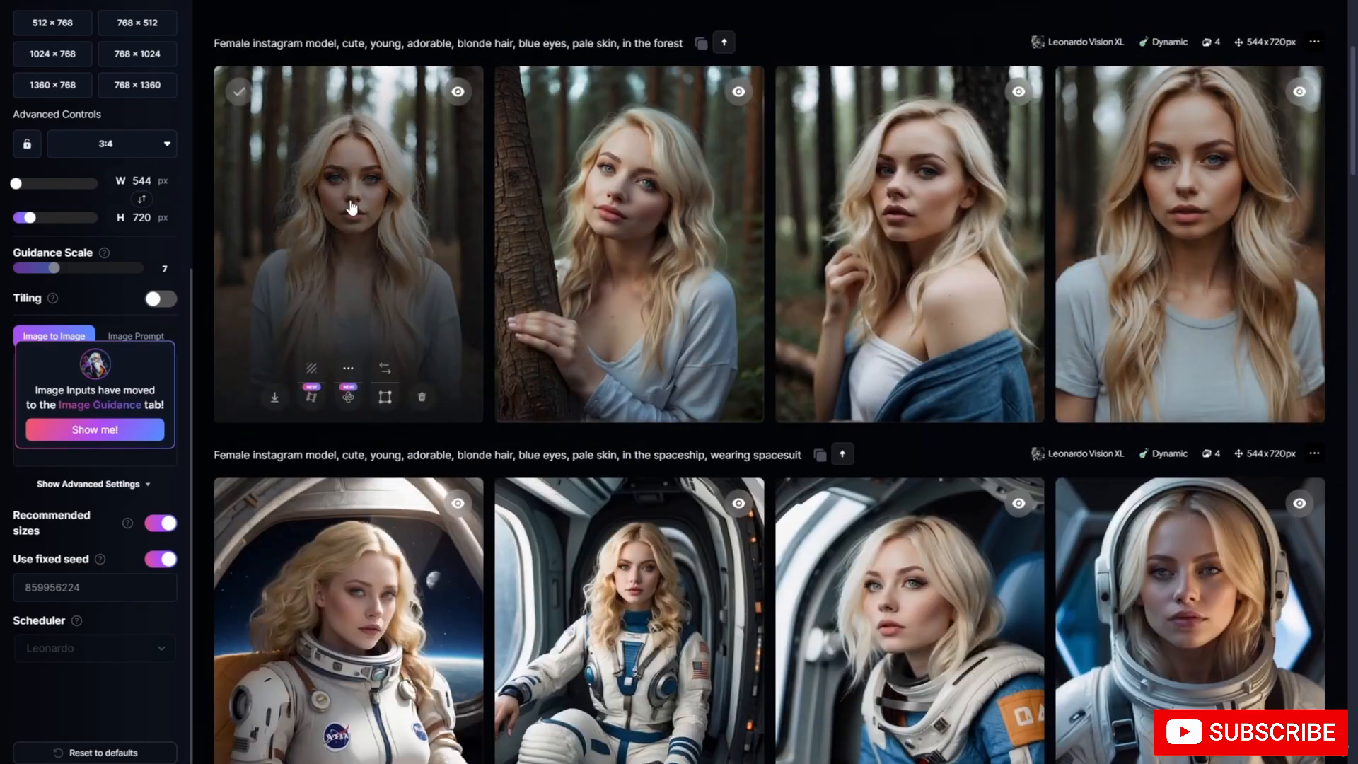
click(434, 221)
click(1063, 323)
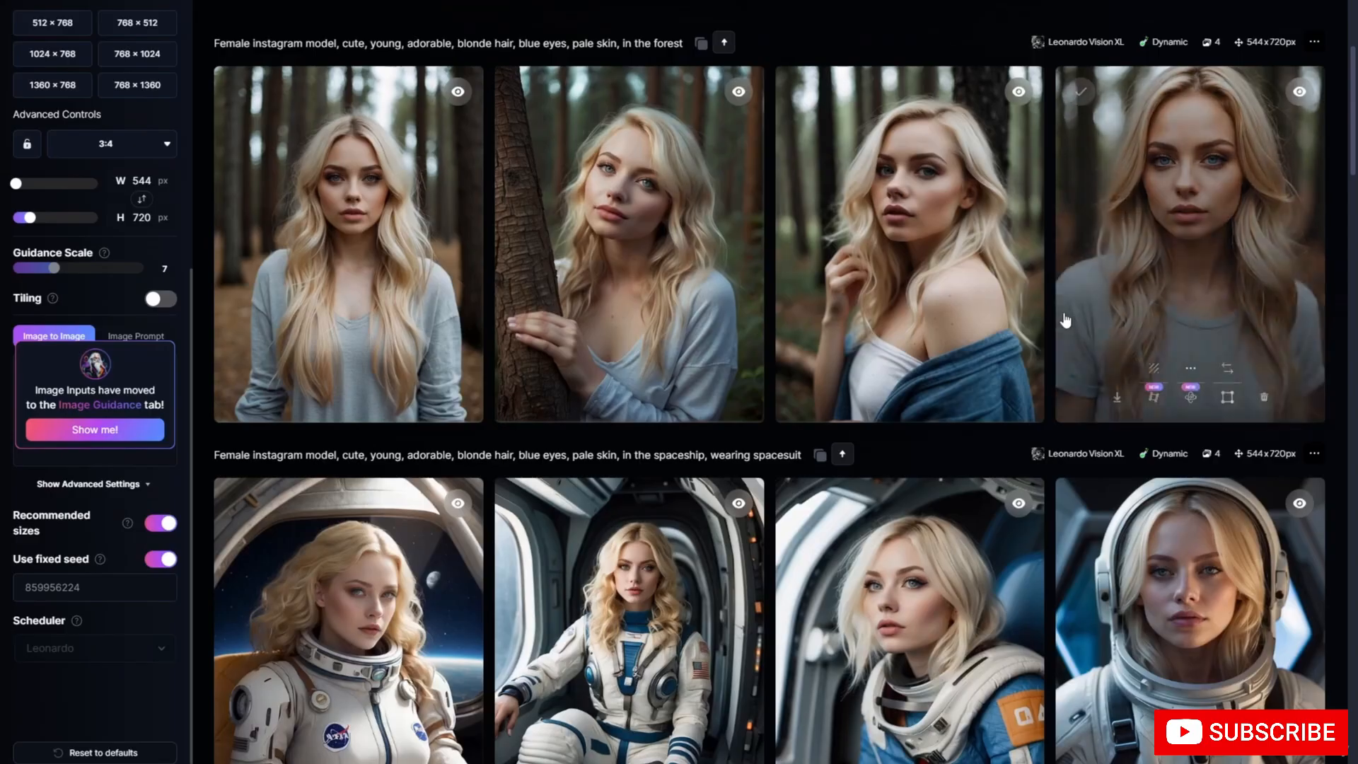
scroll(1302, 396, down, 12)
click(1302, 396)
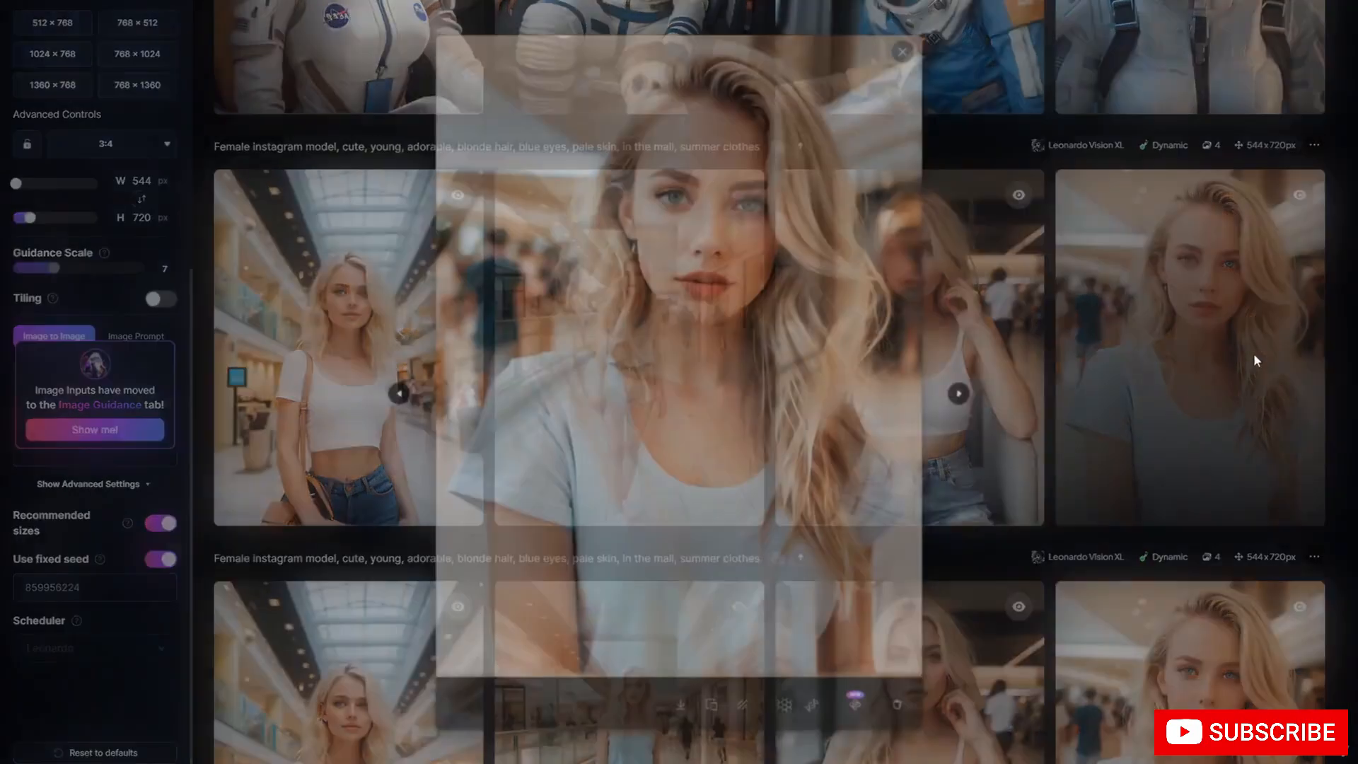
click(1130, 294)
scroll(852, 230, up, 9)
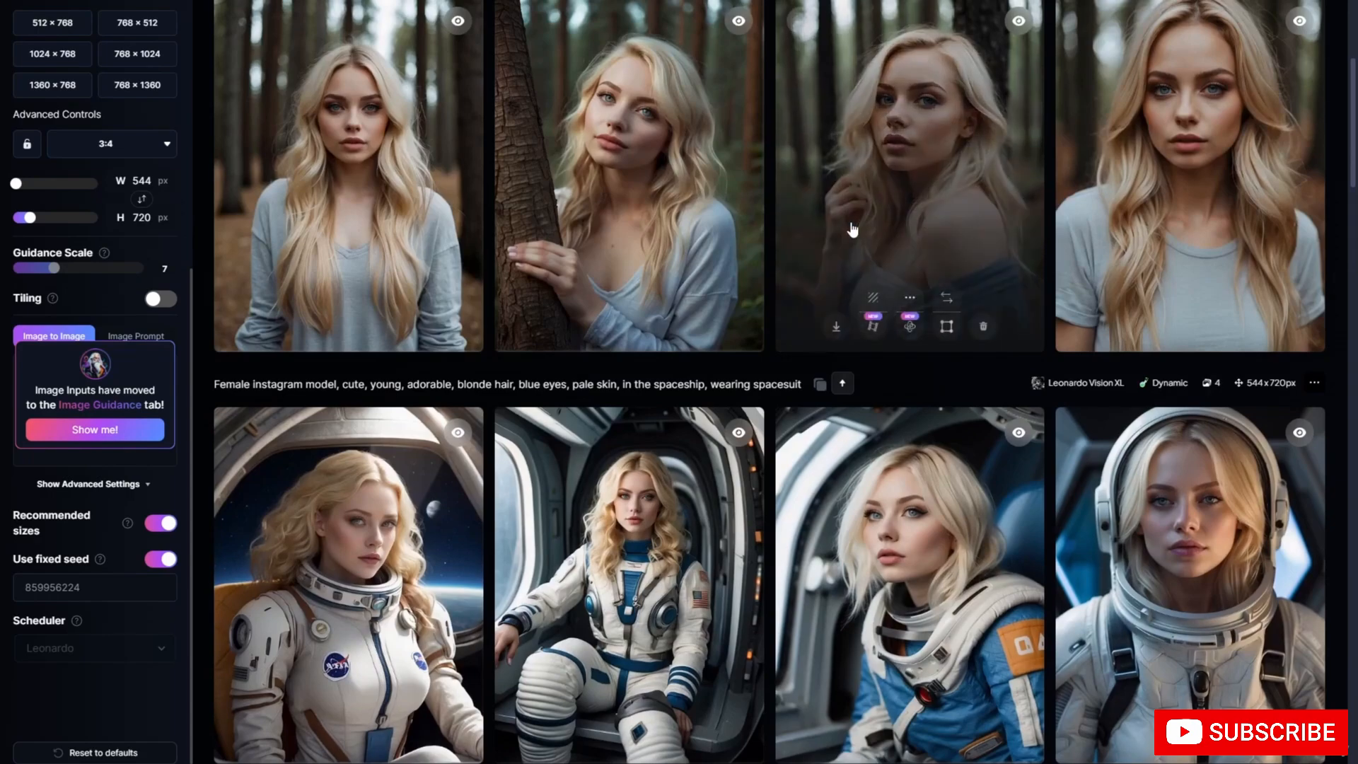
scroll(852, 230, down, 8)
scroll(772, 194, up, 12)
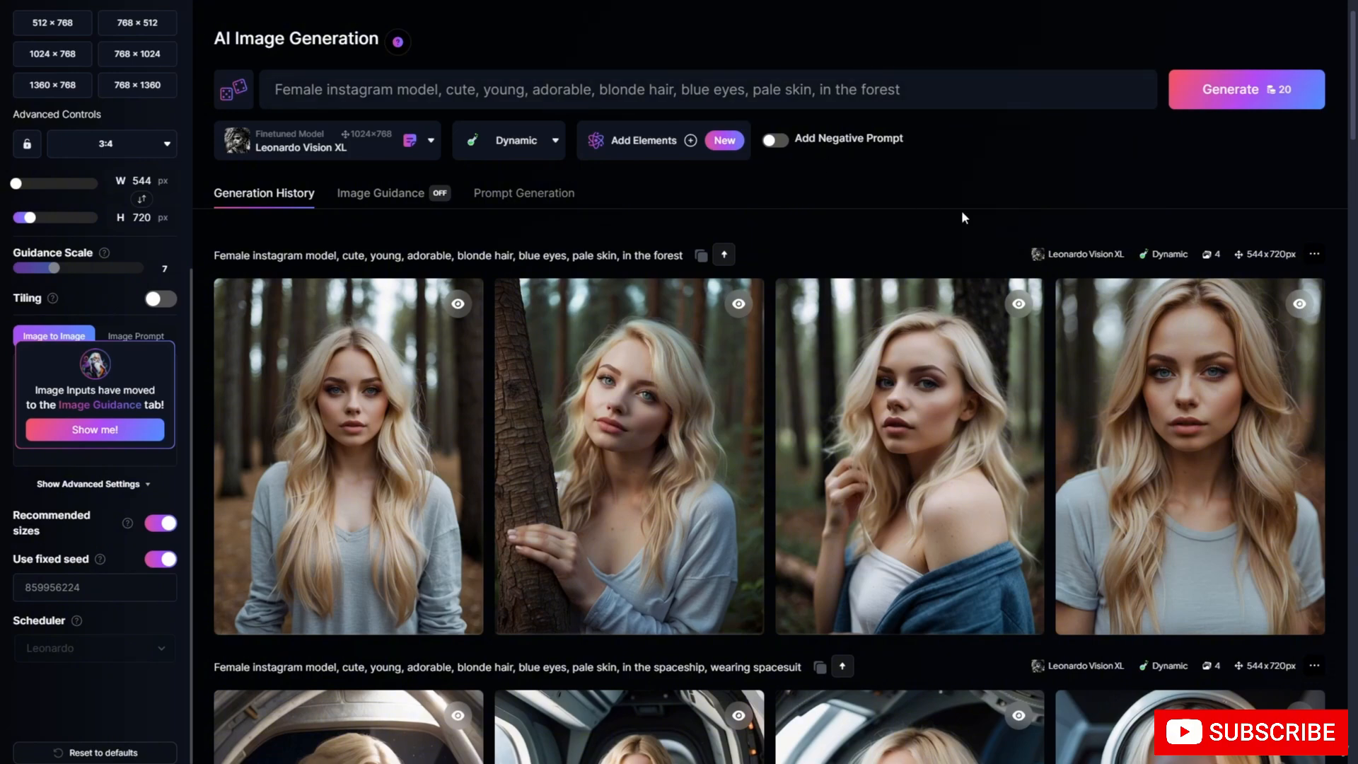
Review the model's facial consistency across the forest, spaceship, mall and hotel room batches.
scroll(897, 256, down, 5)
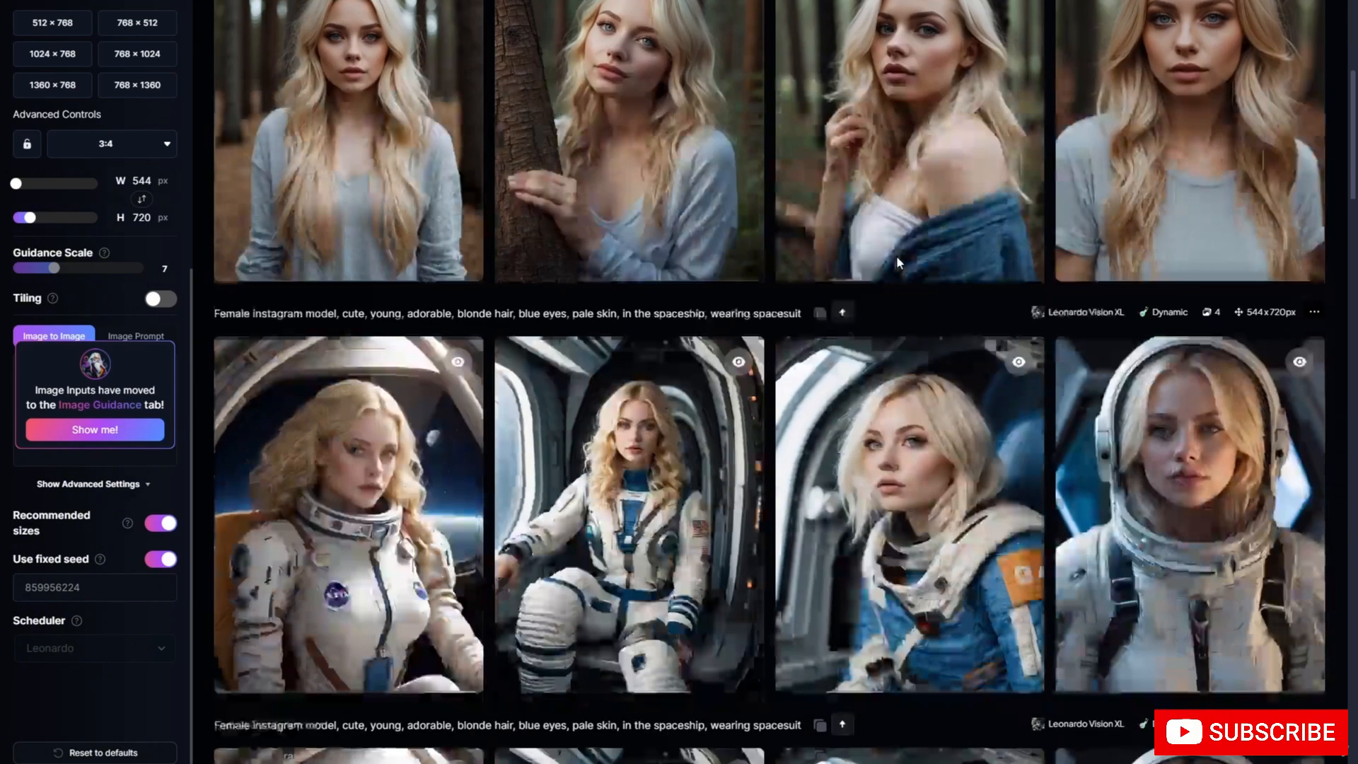
scroll(894, 254, up, 4)
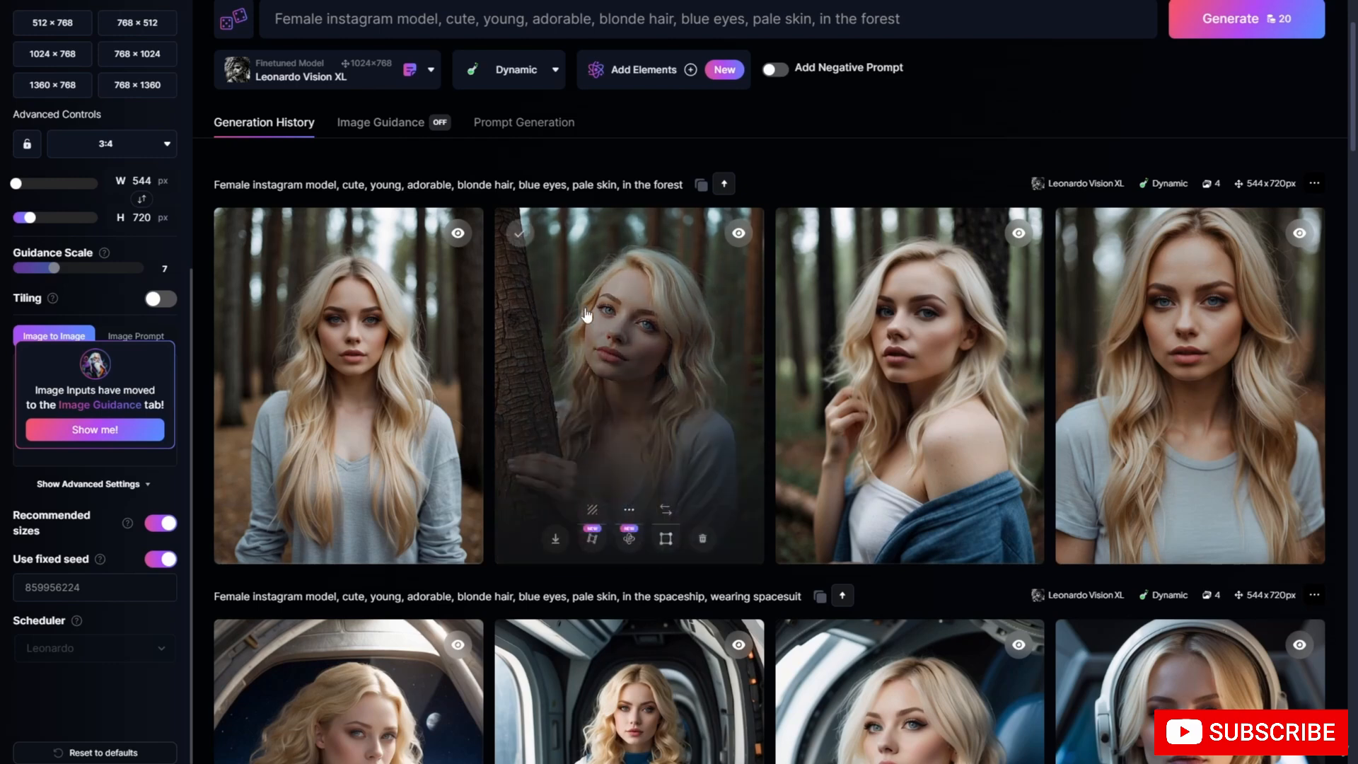
scroll(646, 163, down, 2)
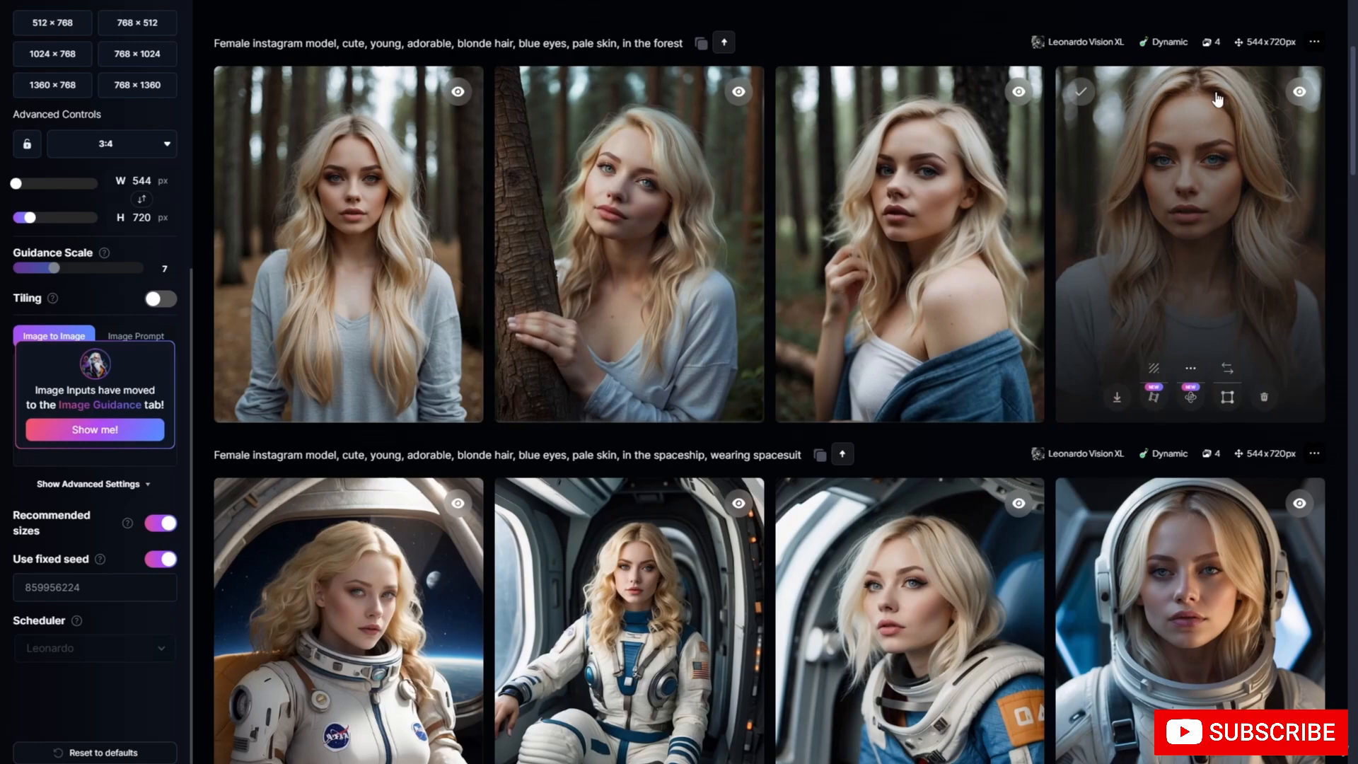
scroll(599, 257, up, 1)
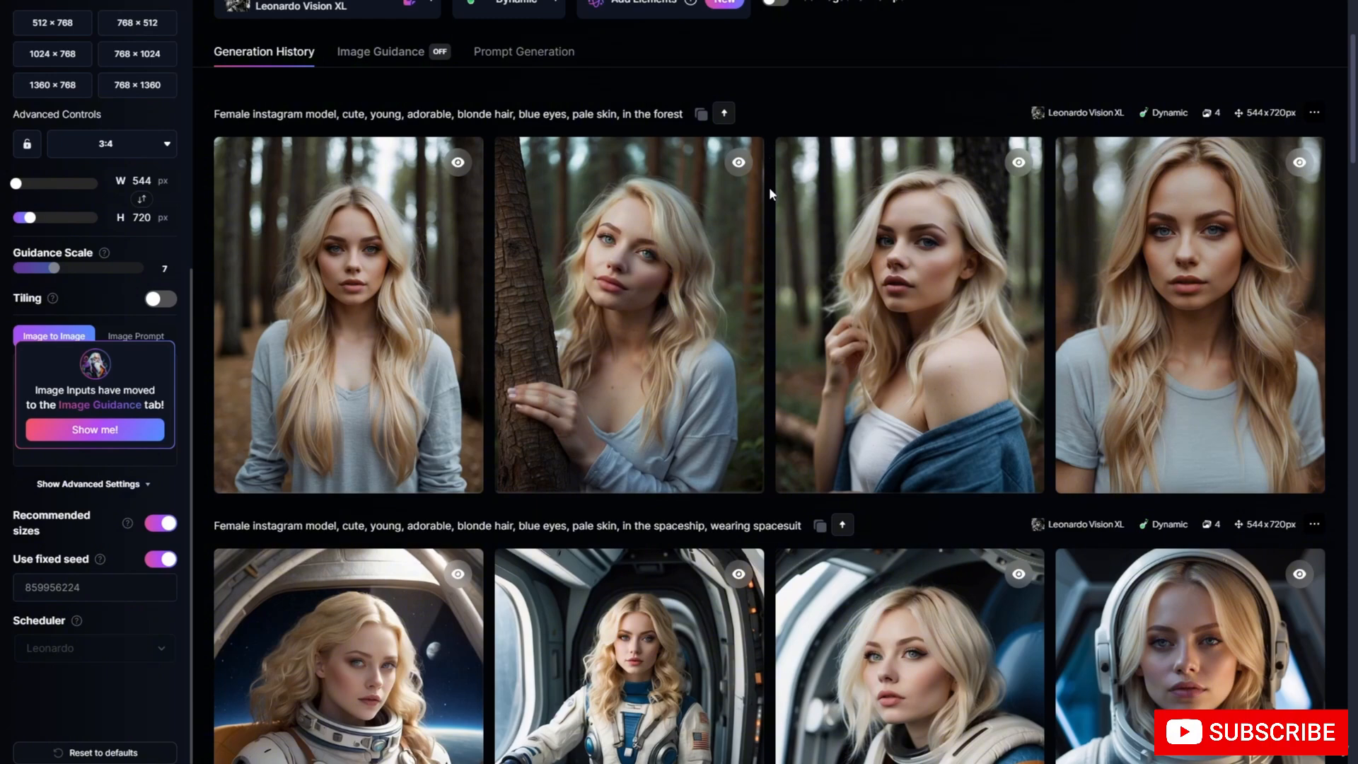
scroll(769, 187, down, 4)
scroll(770, 189, down, 5)
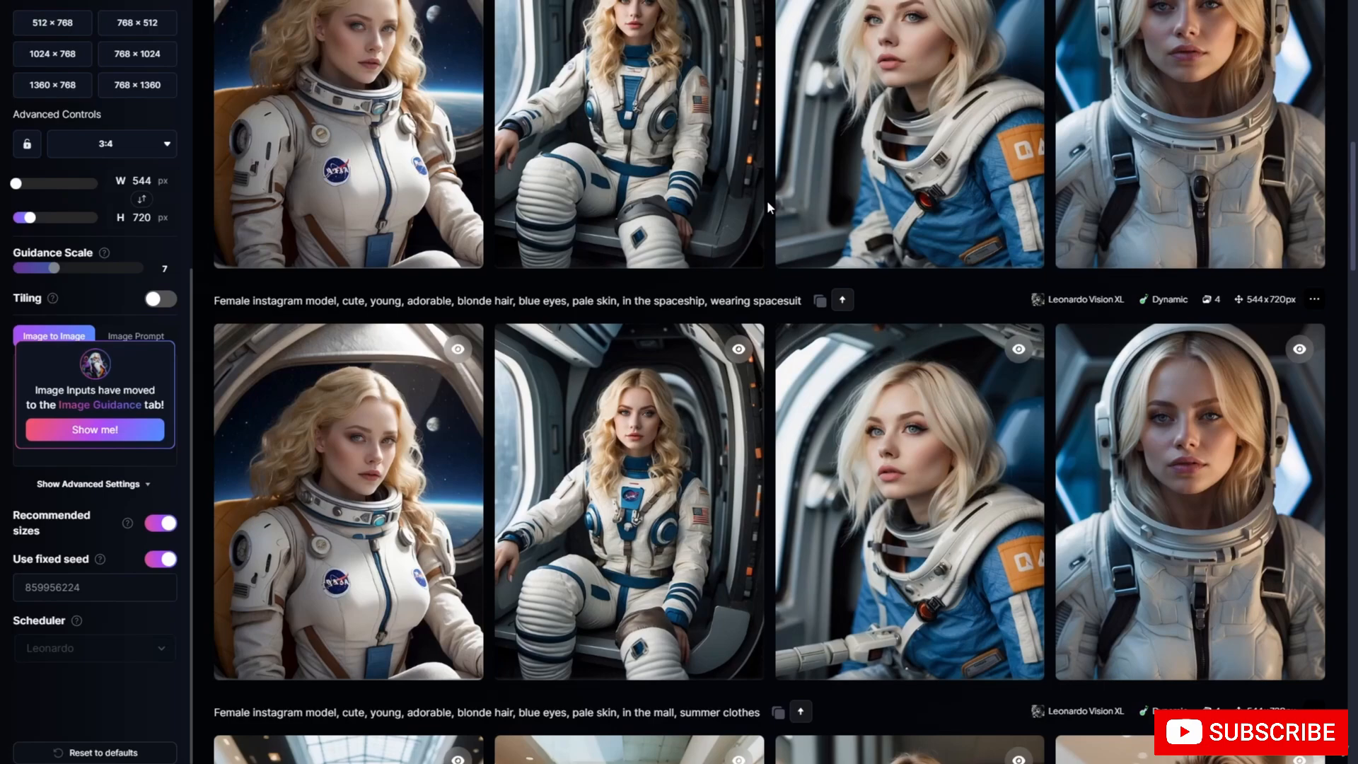
scroll(766, 201, down, 10)
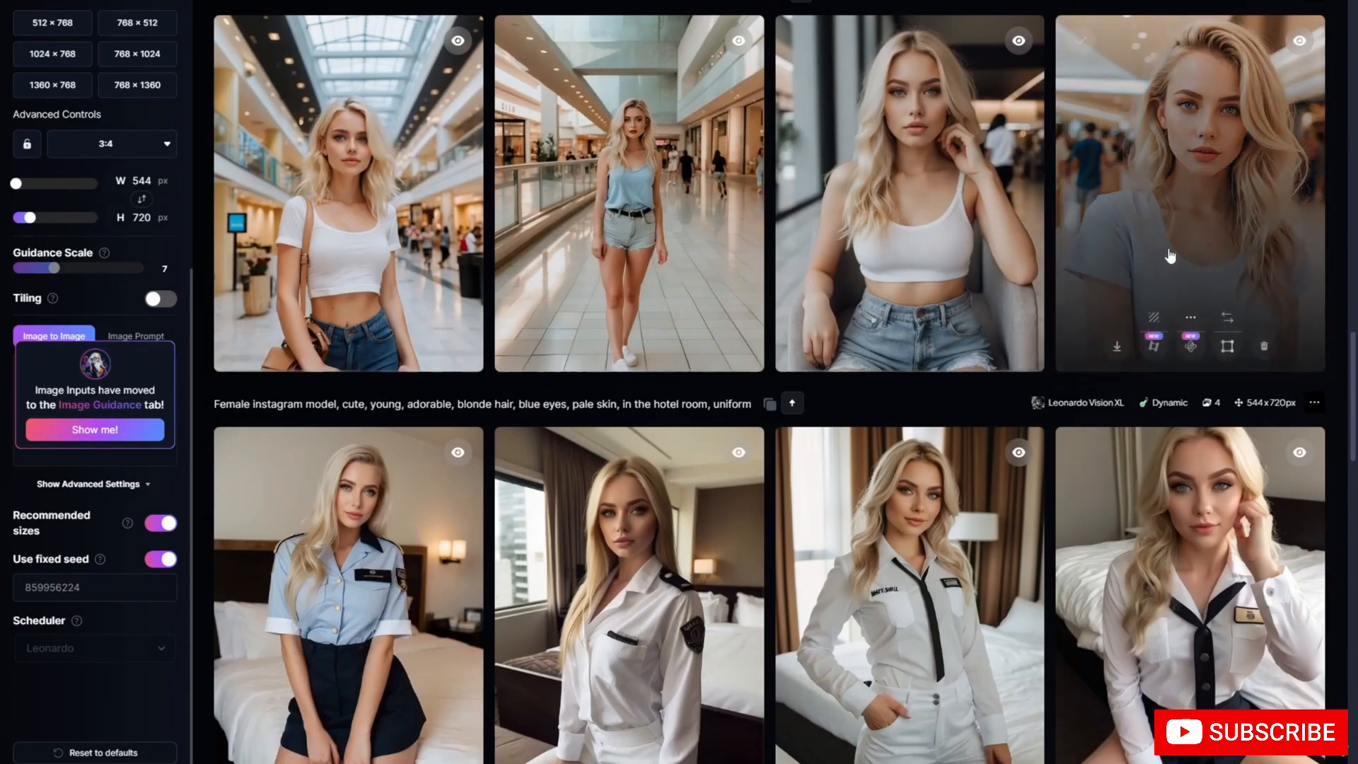
scroll(1117, 269, up, 10)
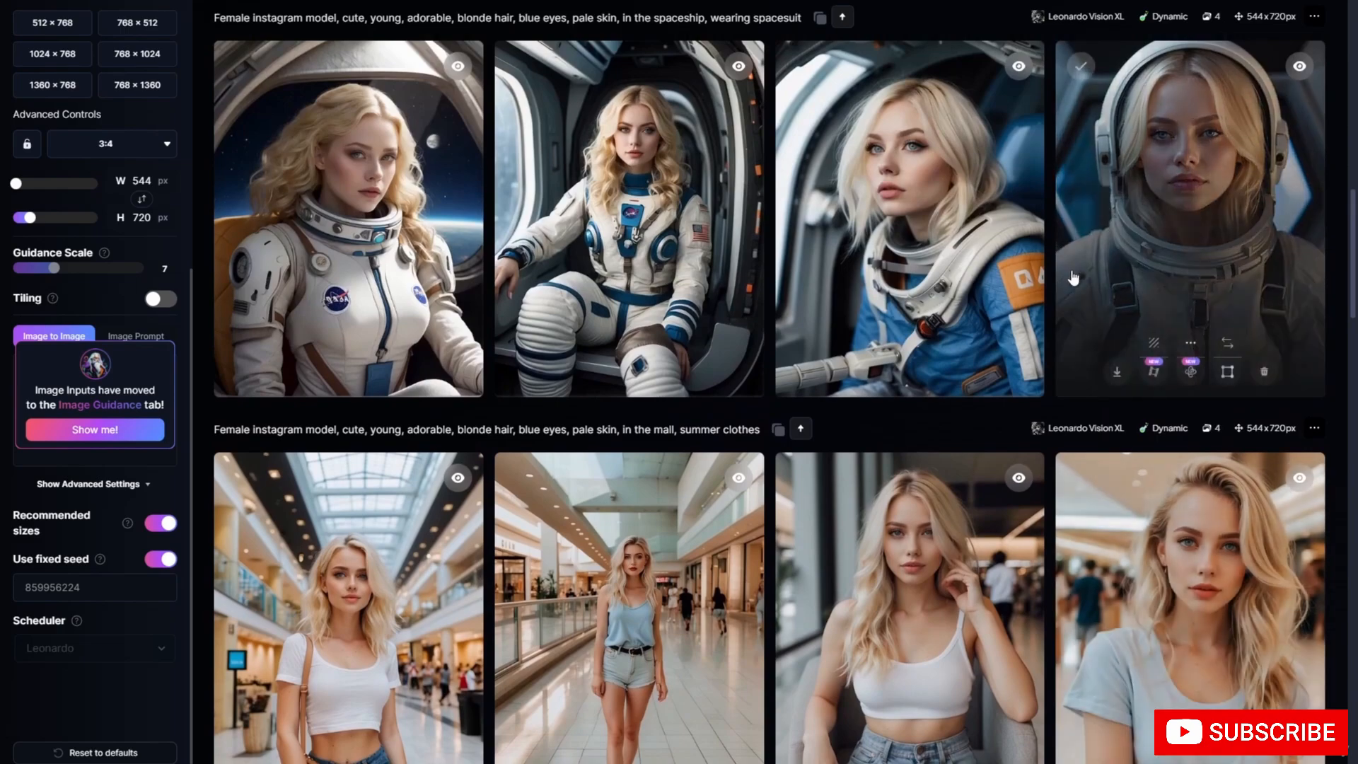
scroll(1072, 278, up, 10)
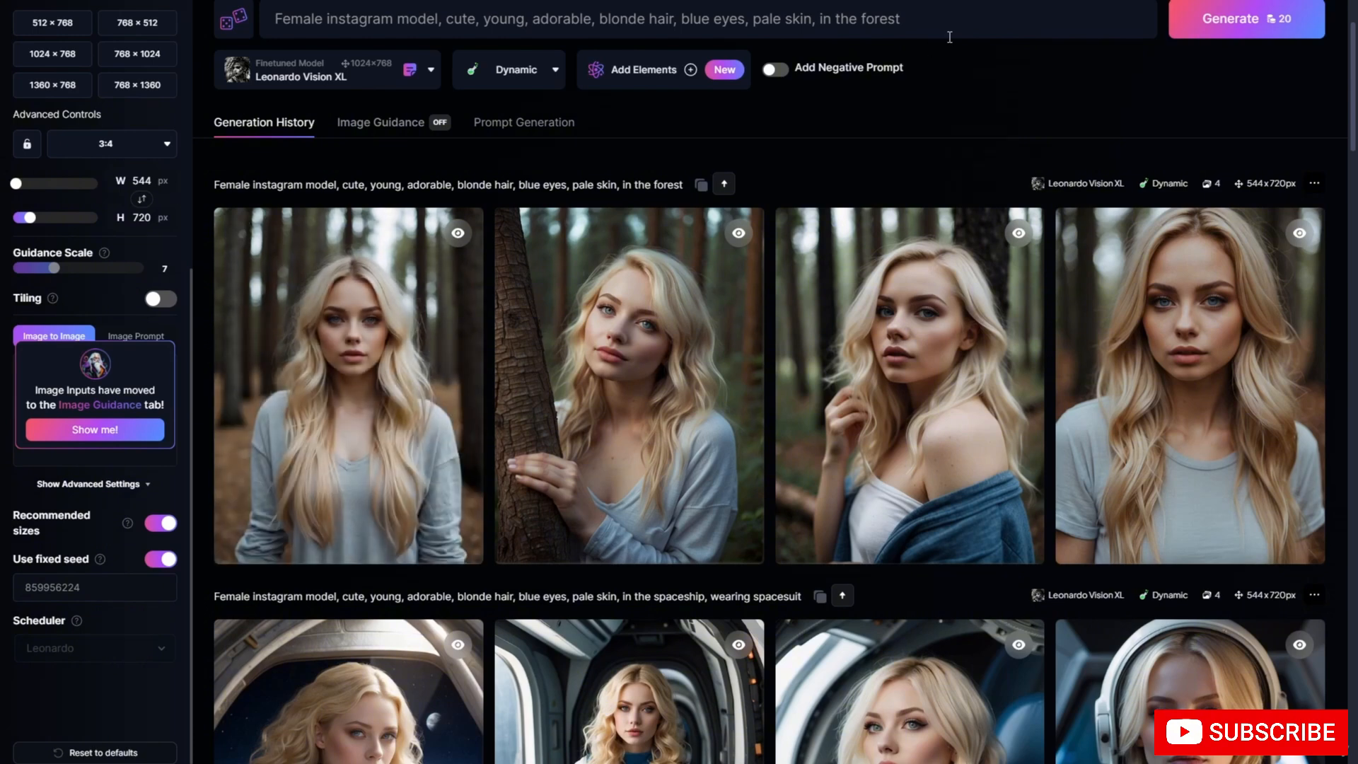
Replace the prompt's ending "in the forest" with "pink dress, in the crowded, new york" and generate two batches with the fixed seed.
drag(940, 25, 823, 26)
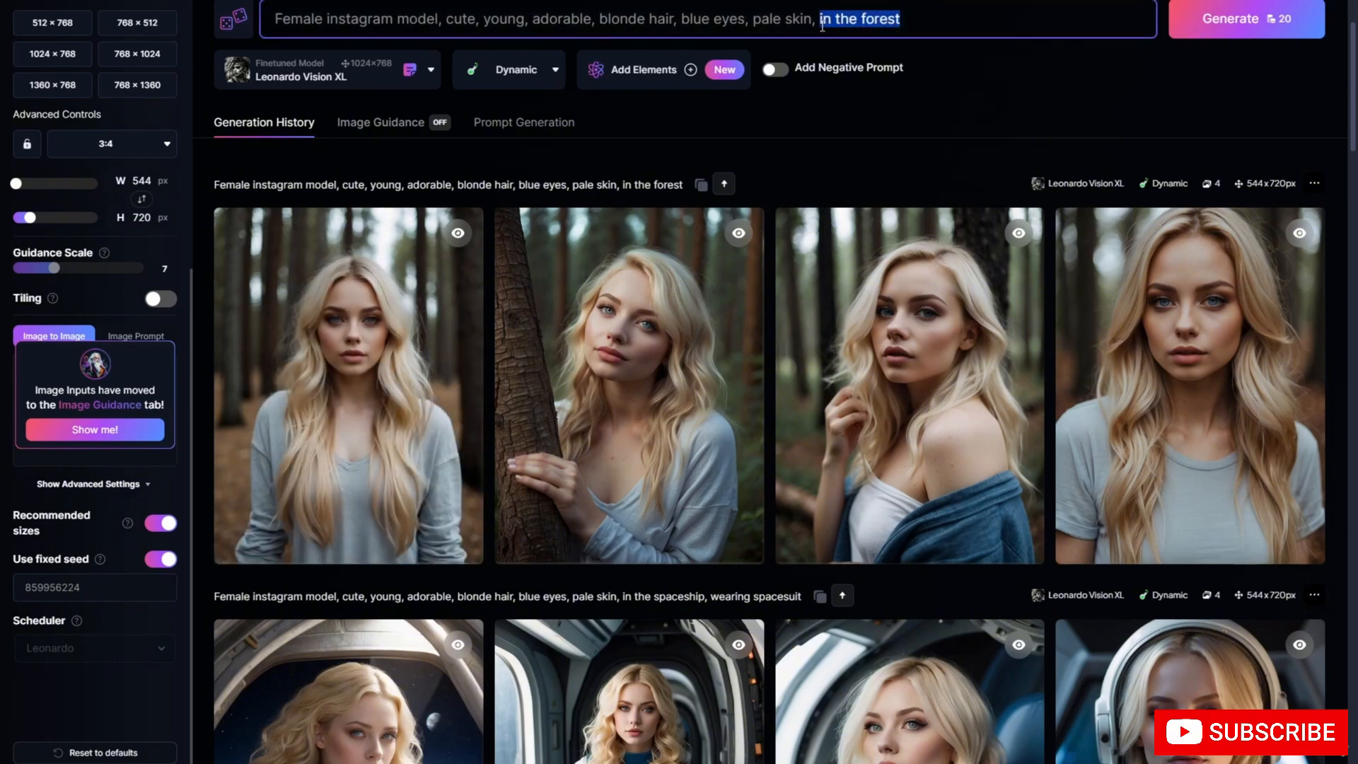
text(pink dress,)
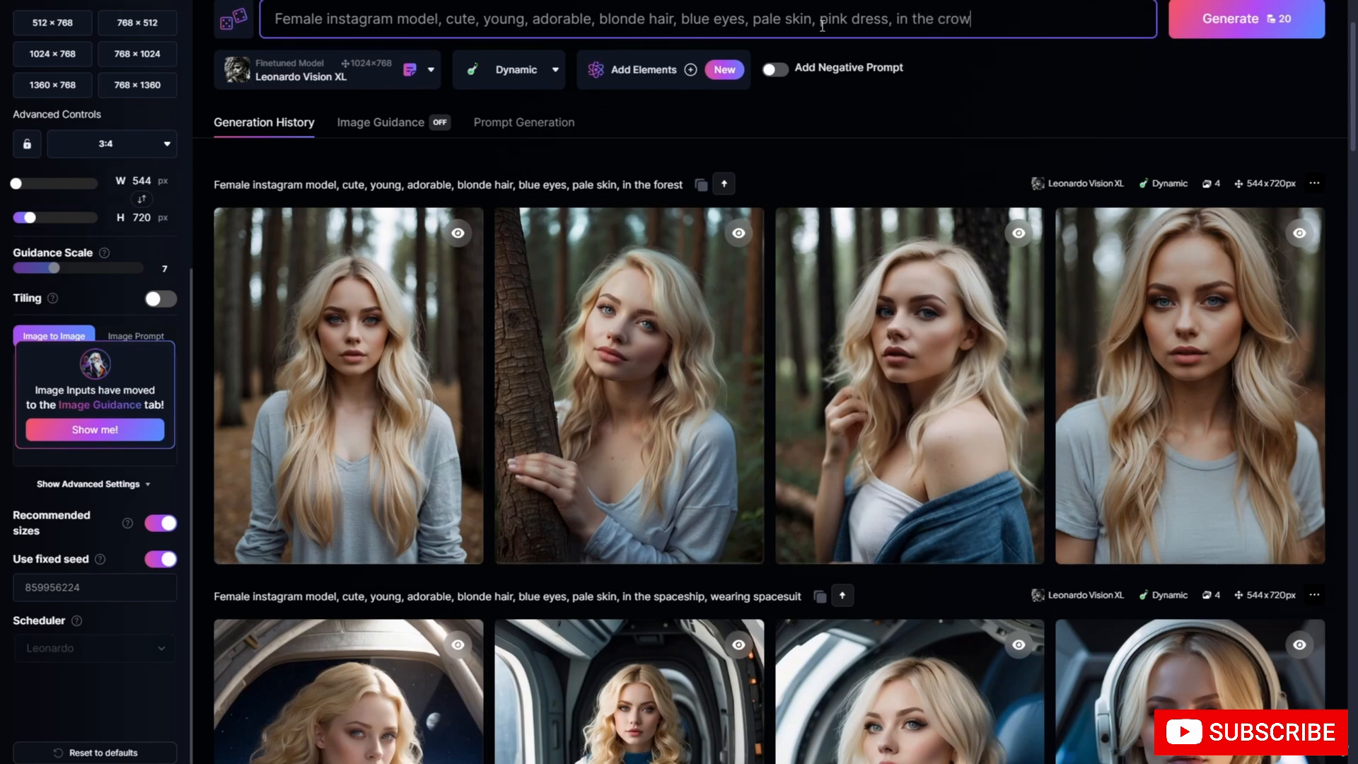
text(ded, new york)
click(1234, 20)
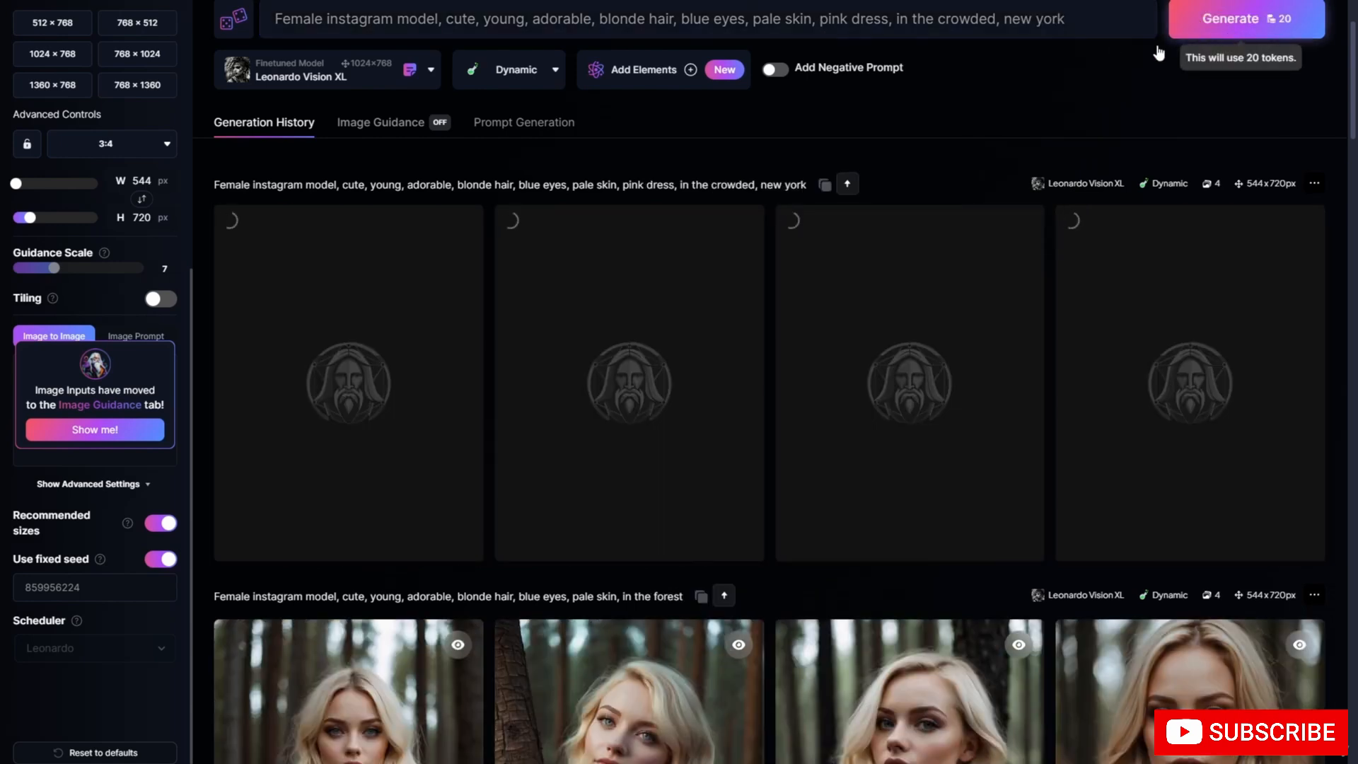
Add "medium shot" at the start of the New York prompt and generate a batch.
scroll(287, 63, up, 1)
click(275, 93)
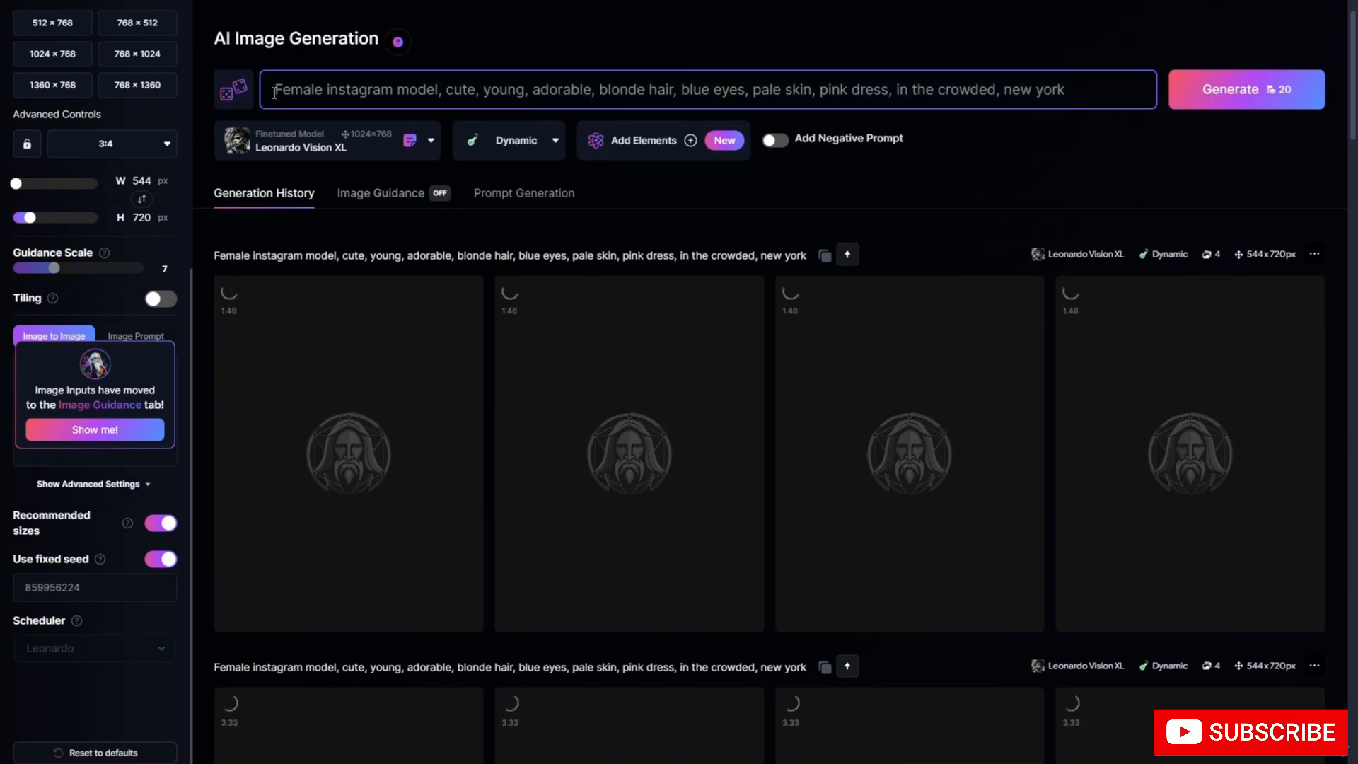
text(med)
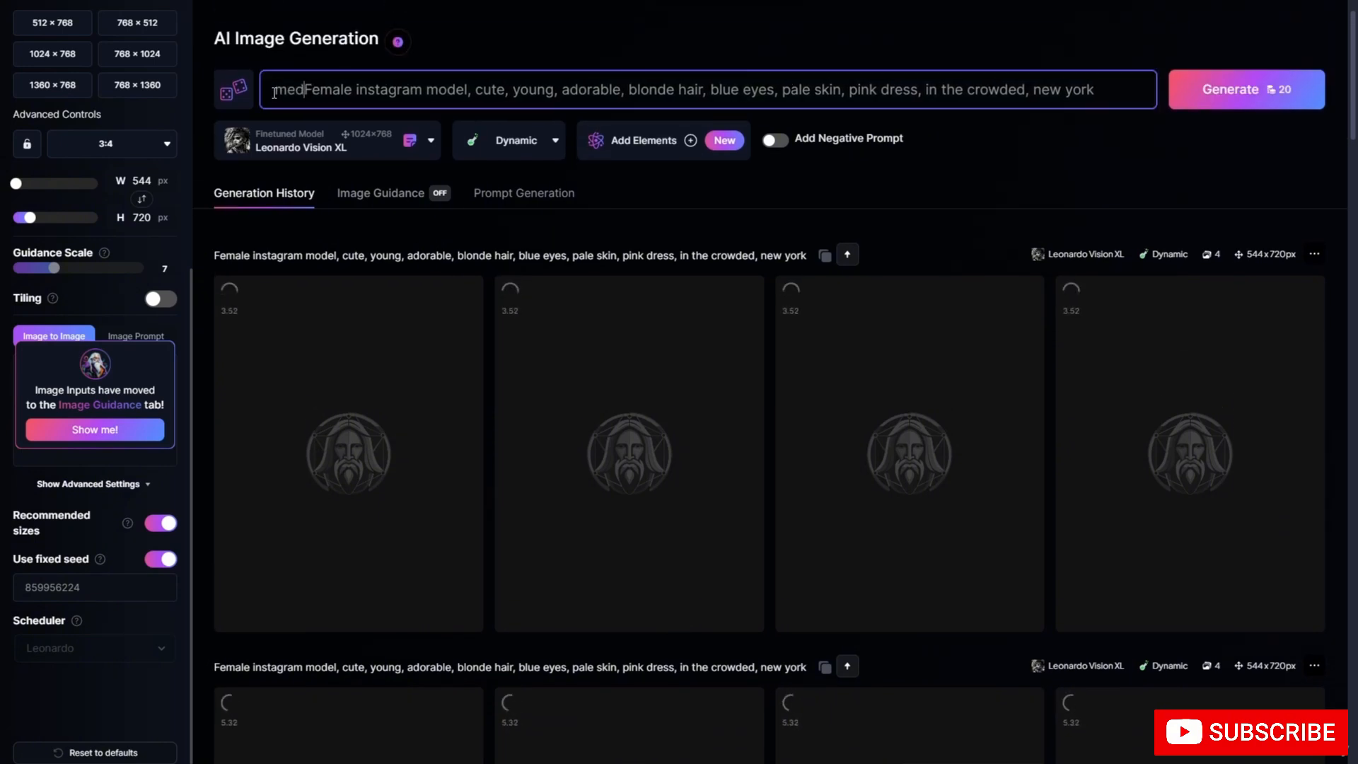
text(ium show)
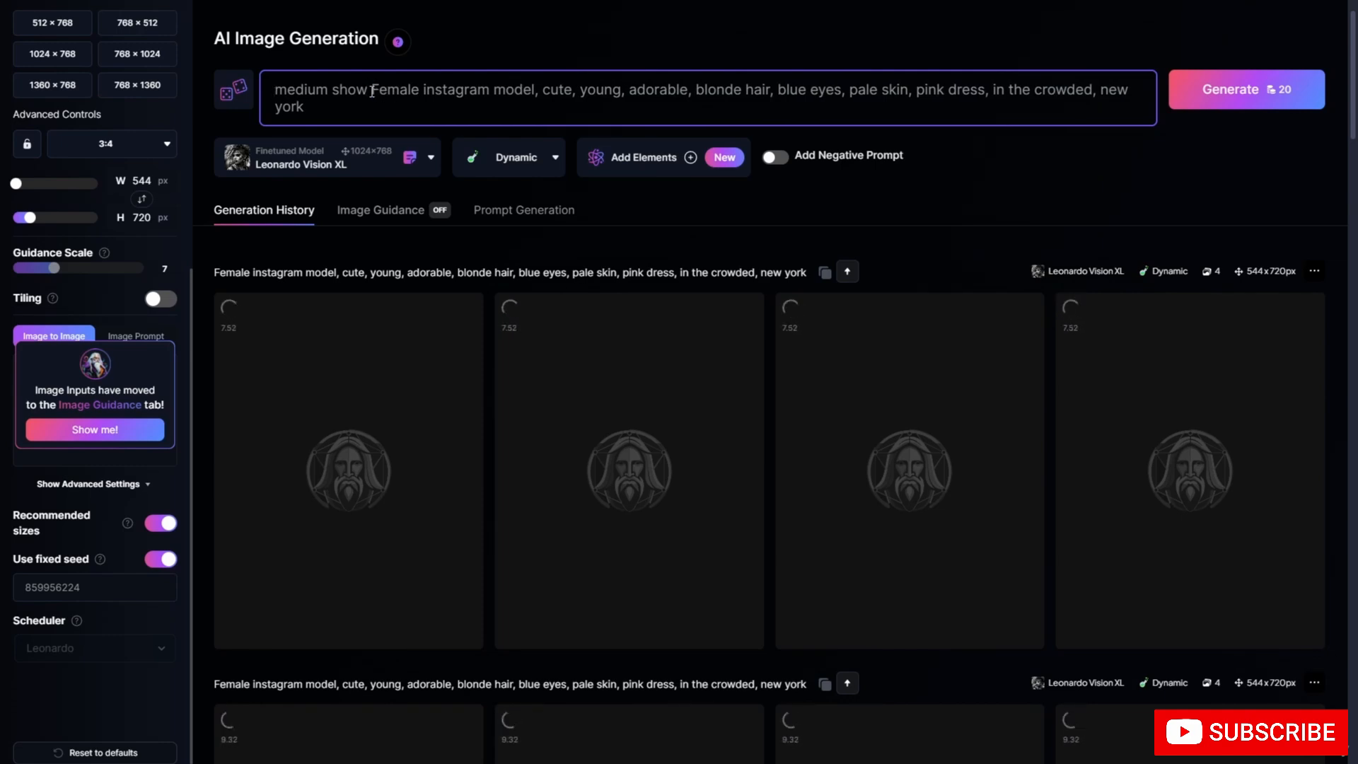
key(BackSpace)
text(t)
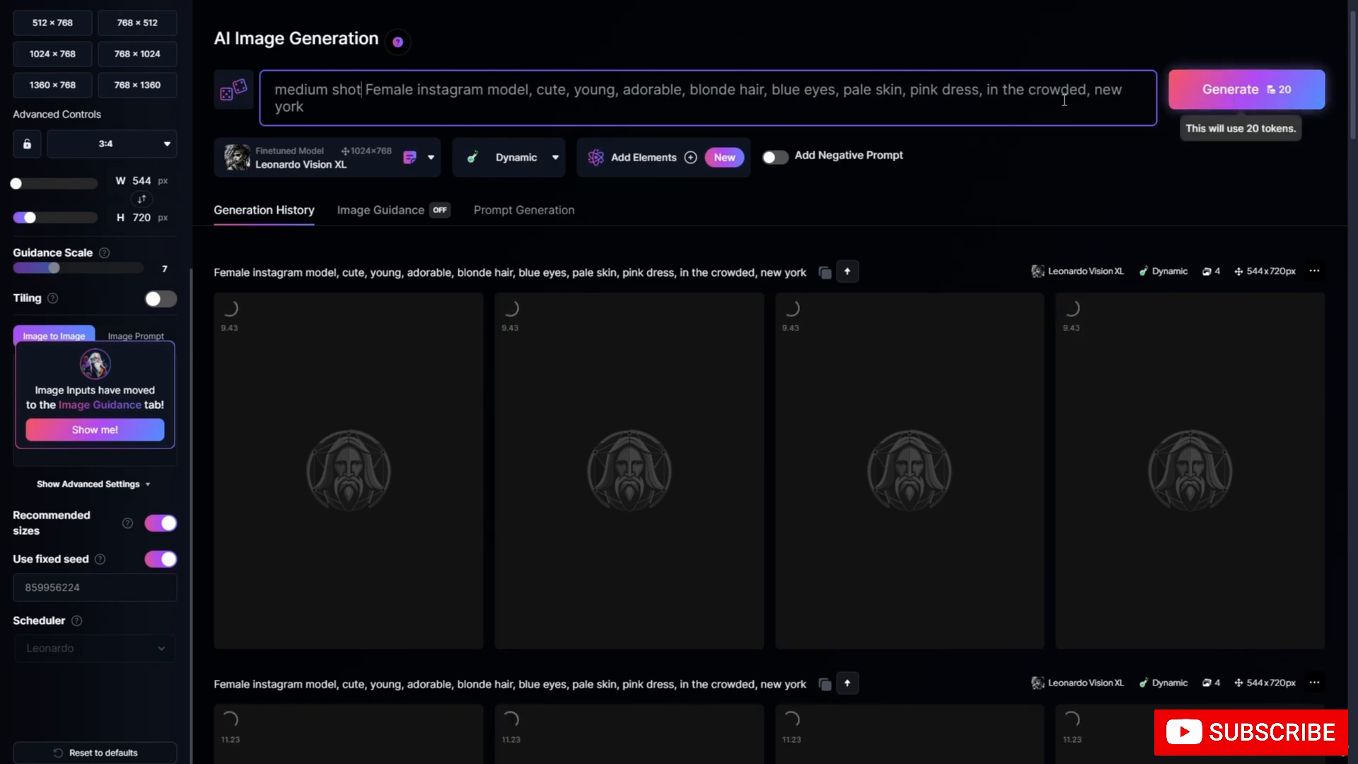
click(1245, 89)
Remove "medium shot" from the prompt, append ", standing" after "new york" and generate two batches.
drag(360, 90, 276, 90)
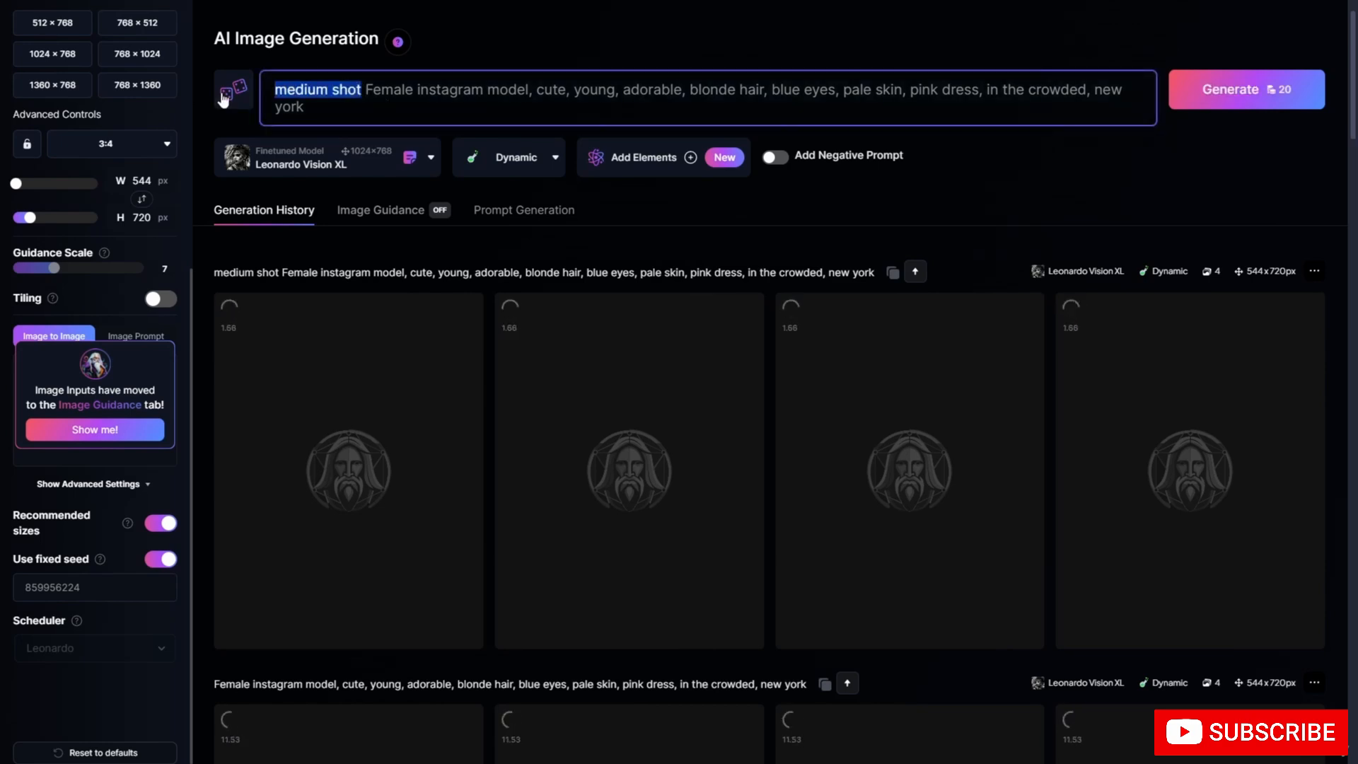
key(BackSpace)
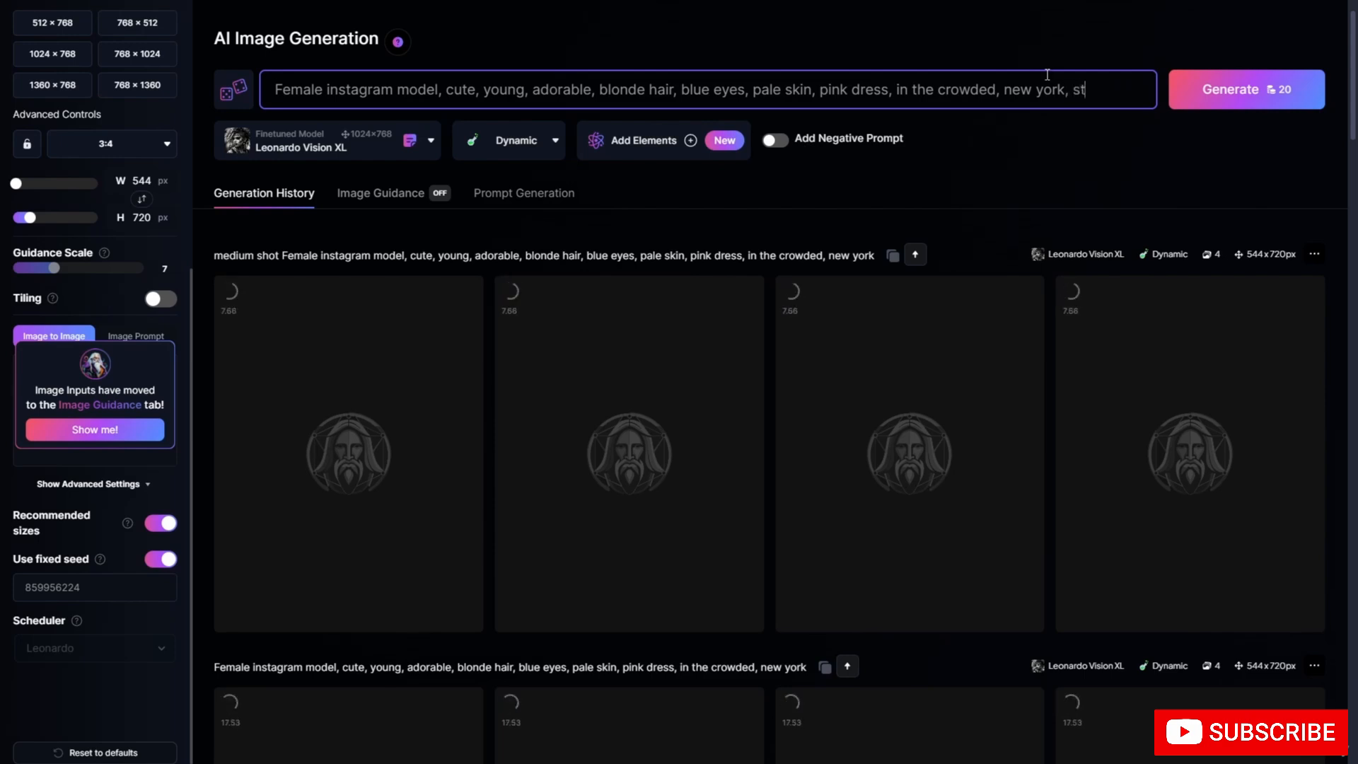
text(nding)
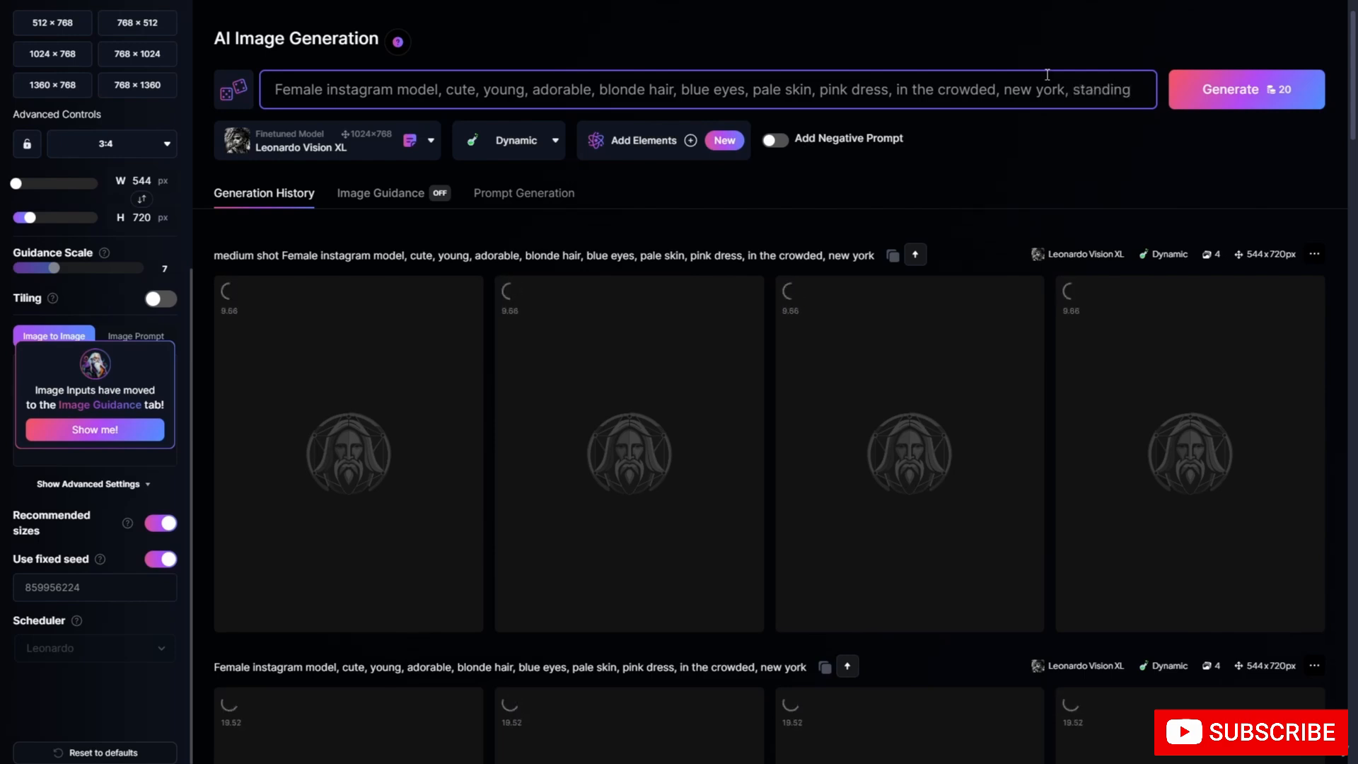
click(1247, 99)
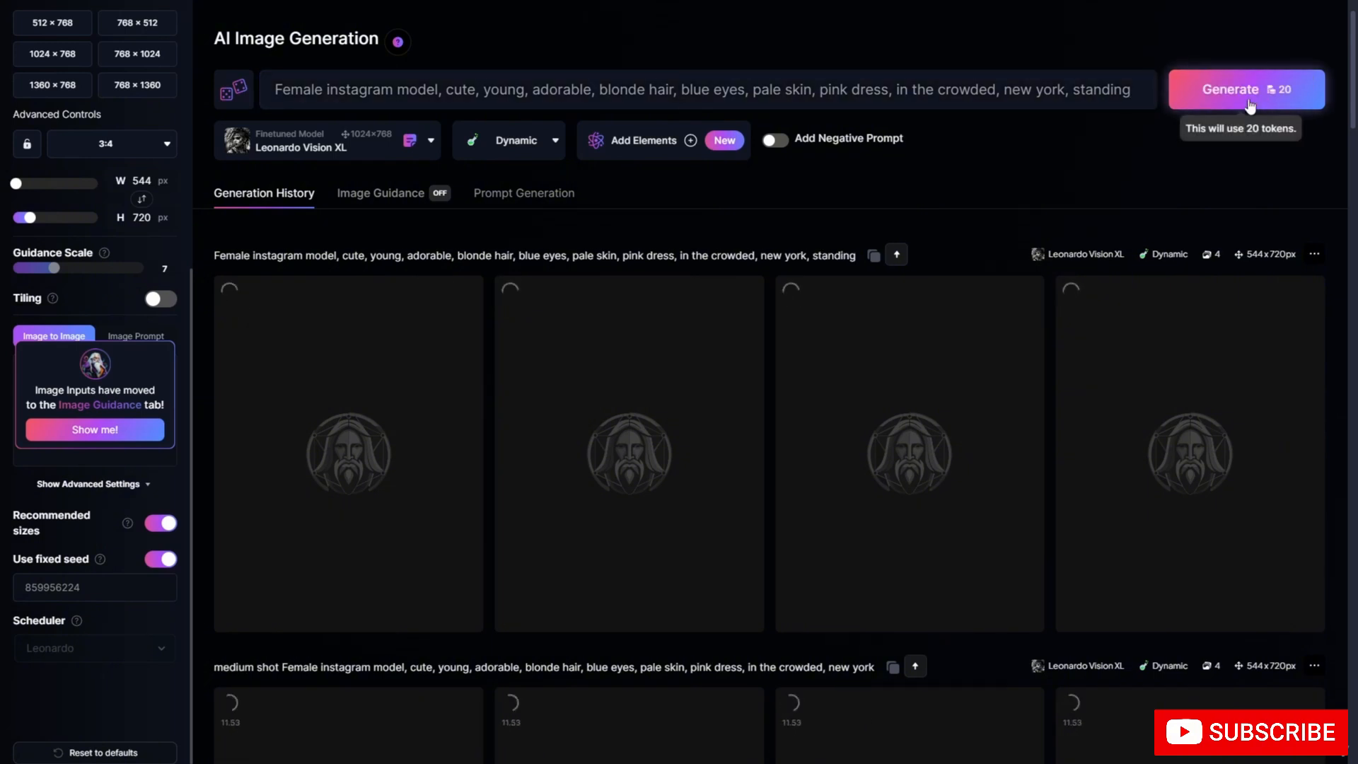
click(1246, 99)
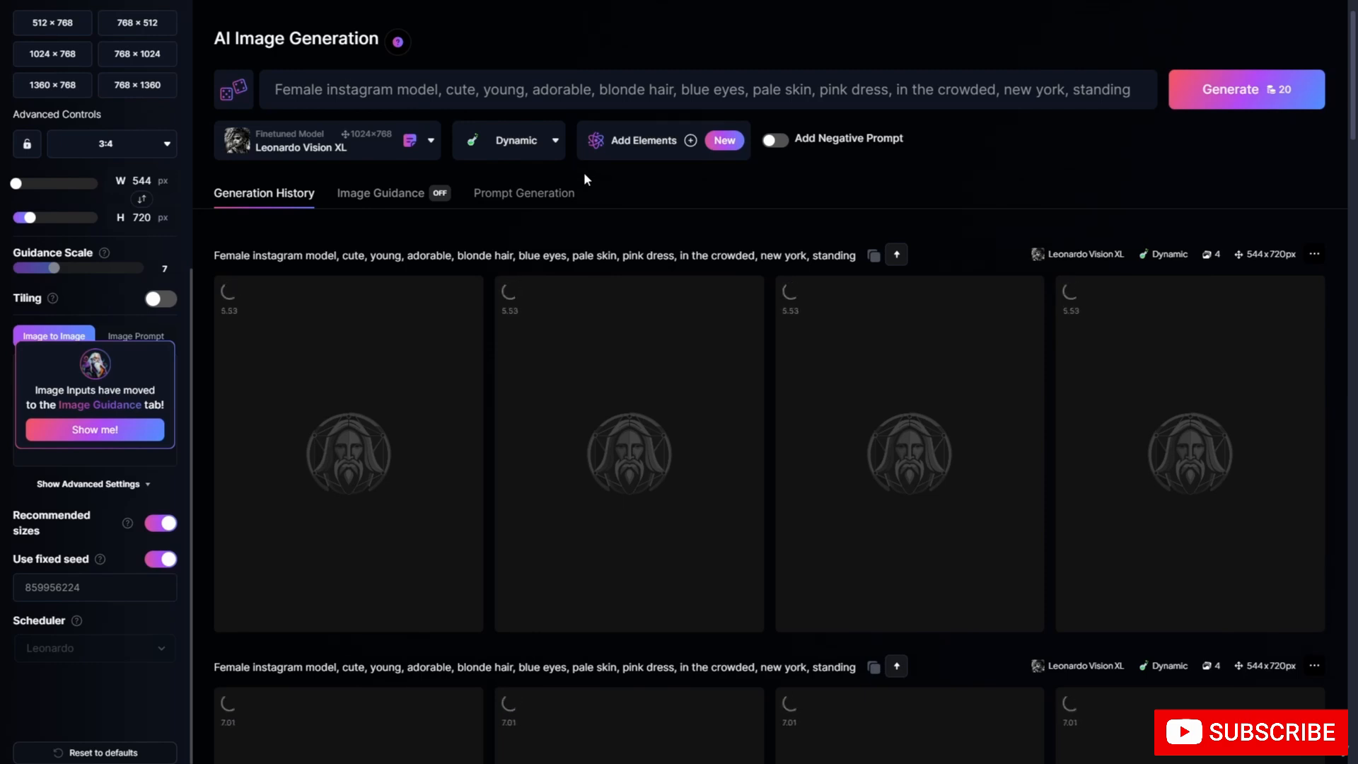
Enlarge the third and fourth pink dress portraits in the oldest New York batch to examine the face.
scroll(611, 106, down, 10)
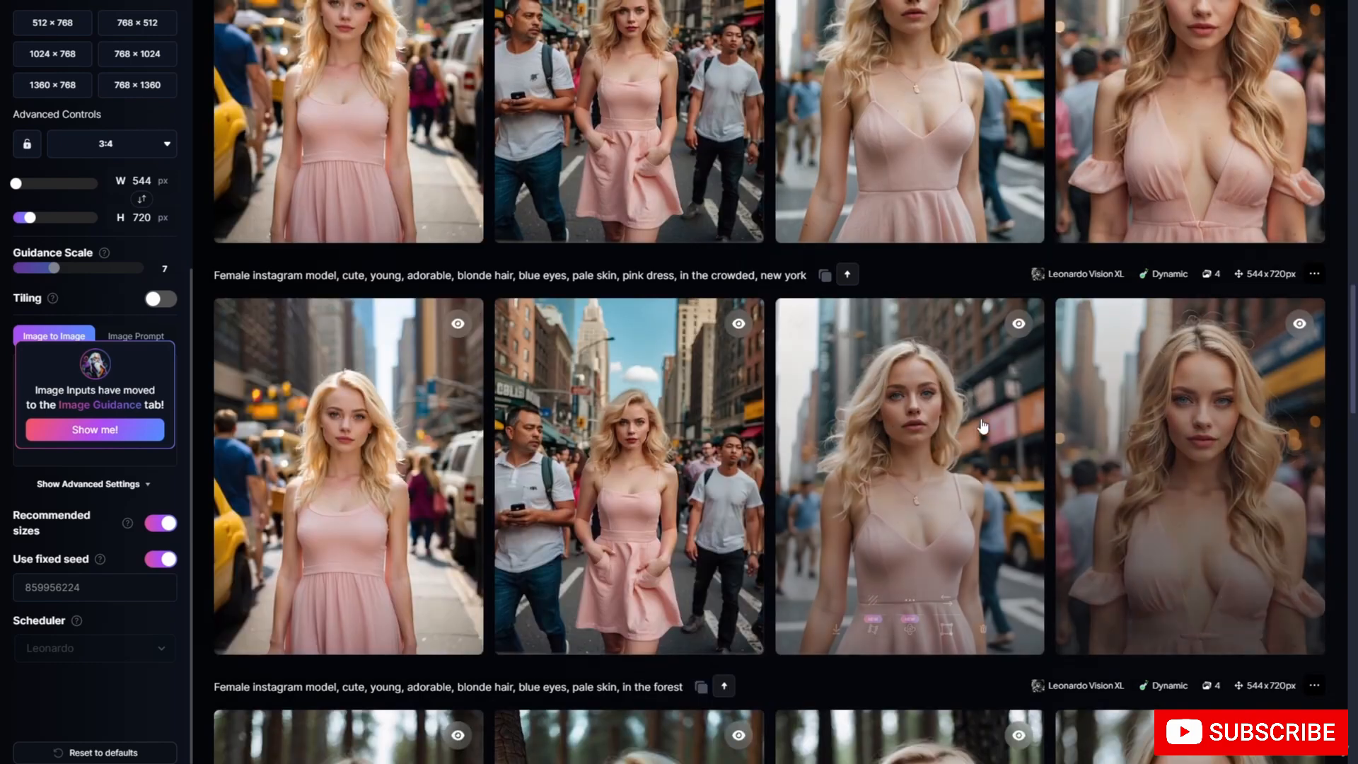
click(883, 485)
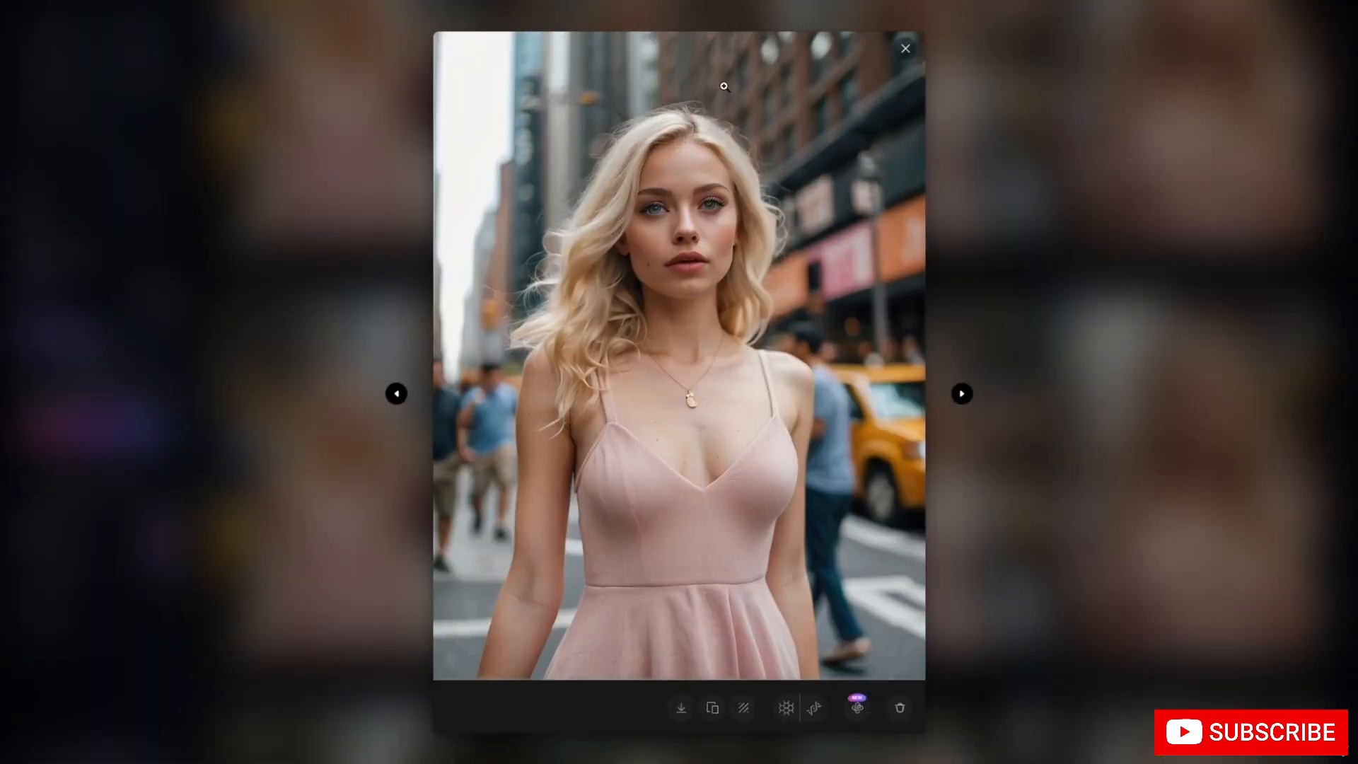
click(1044, 285)
click(1158, 407)
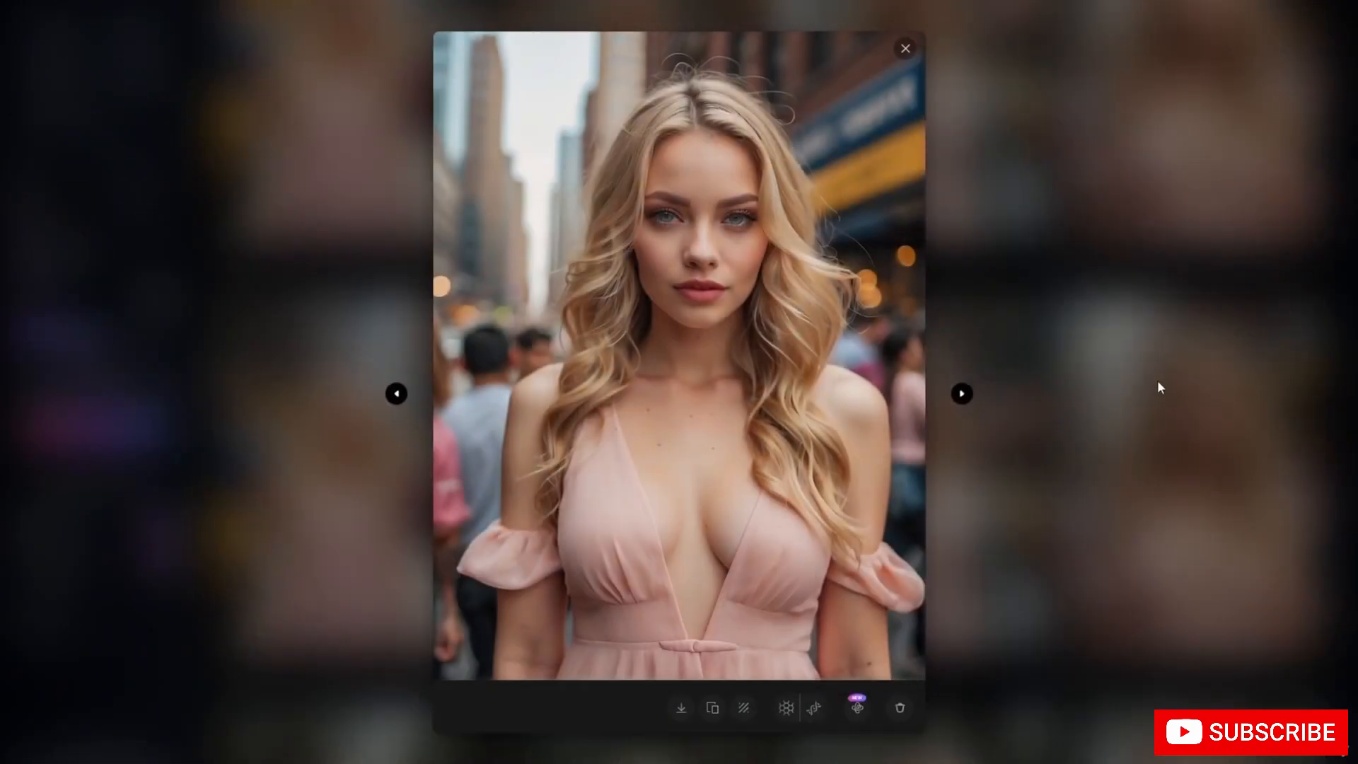
click(1080, 328)
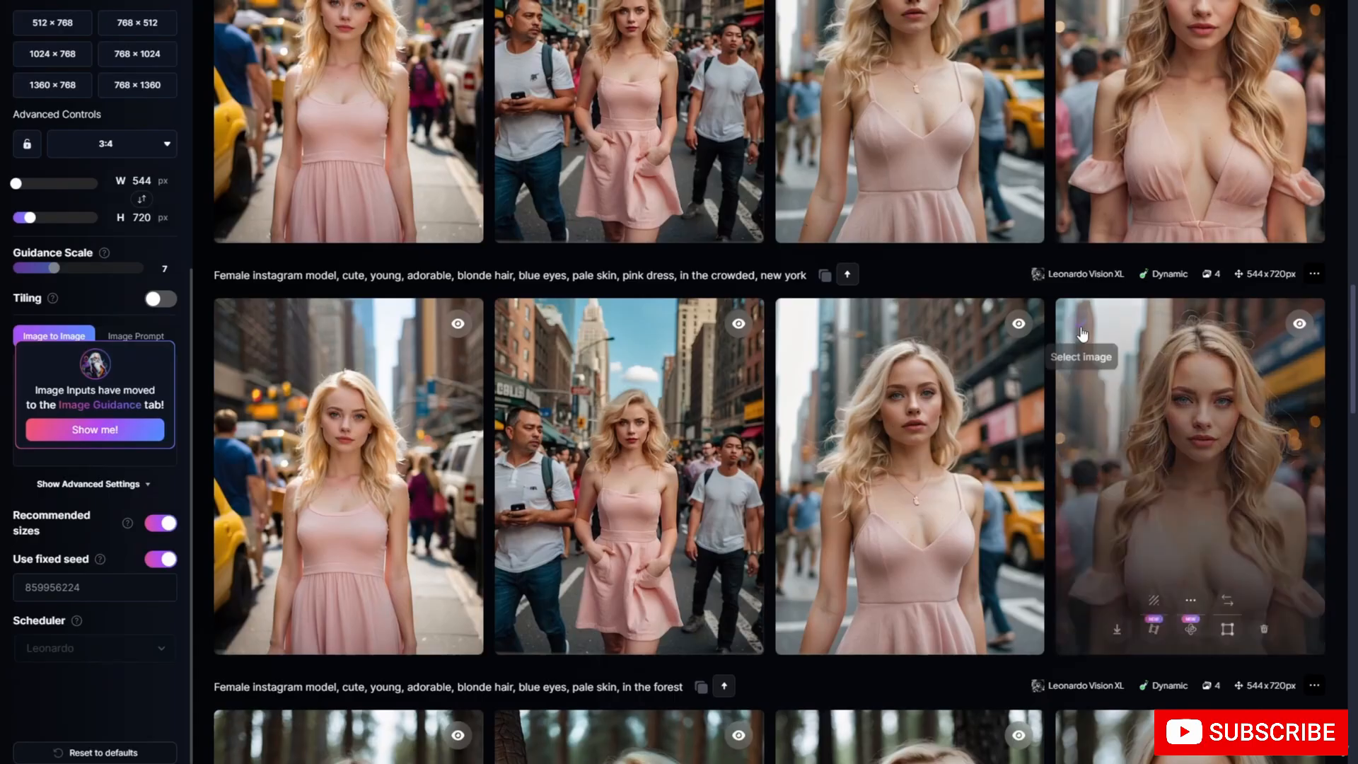
Enlarge the third medium shot portrait and the third and fourth standing portraits to compare the model's face.
scroll(1079, 318, up, 2)
scroll(1077, 276, up, 2)
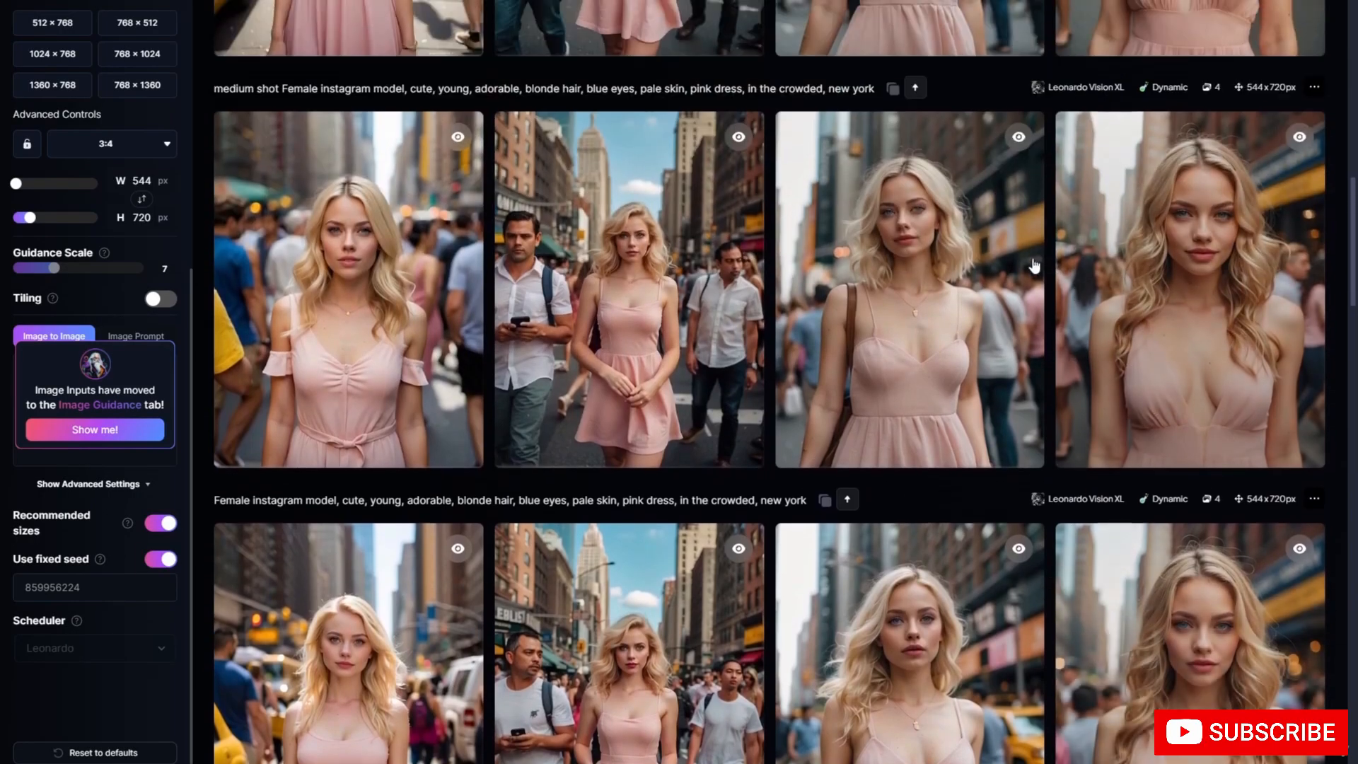
click(967, 253)
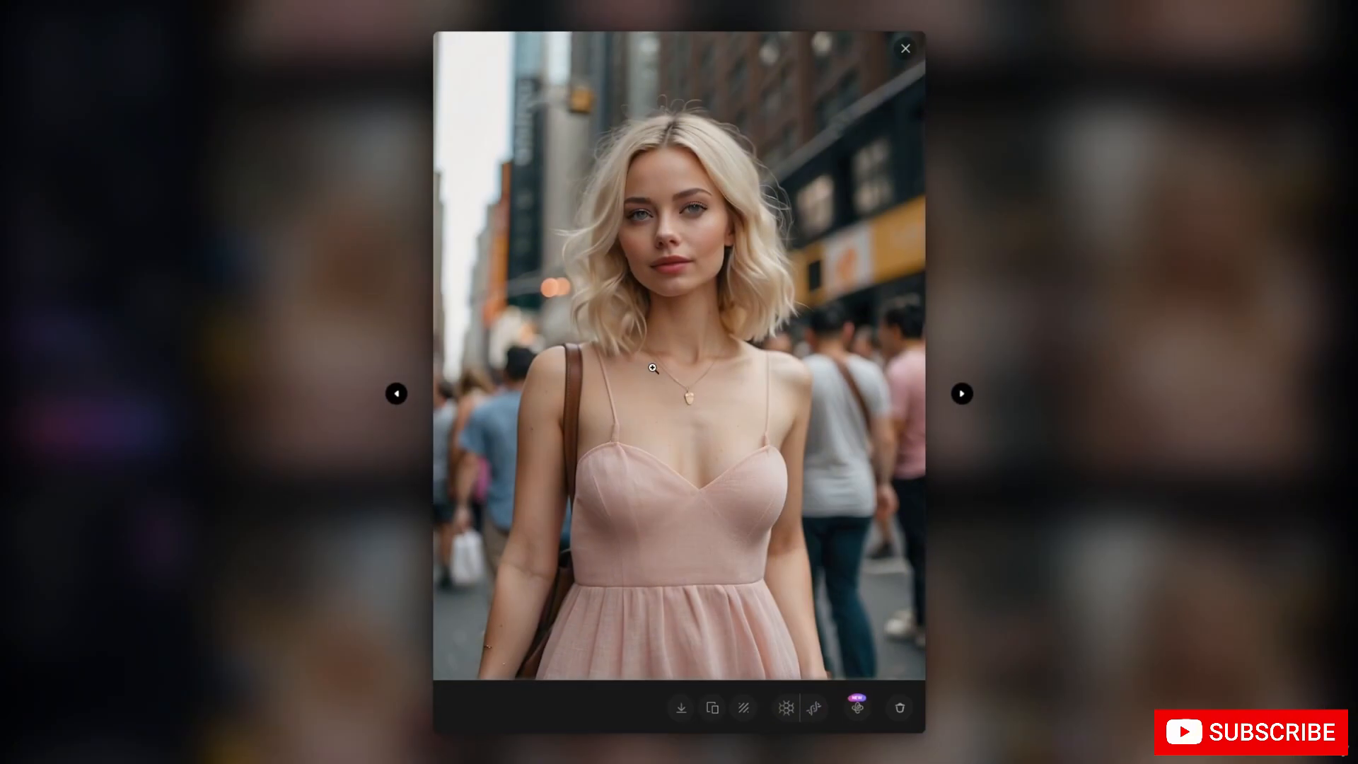
click(1122, 337)
scroll(1122, 337, up, 2)
click(1195, 368)
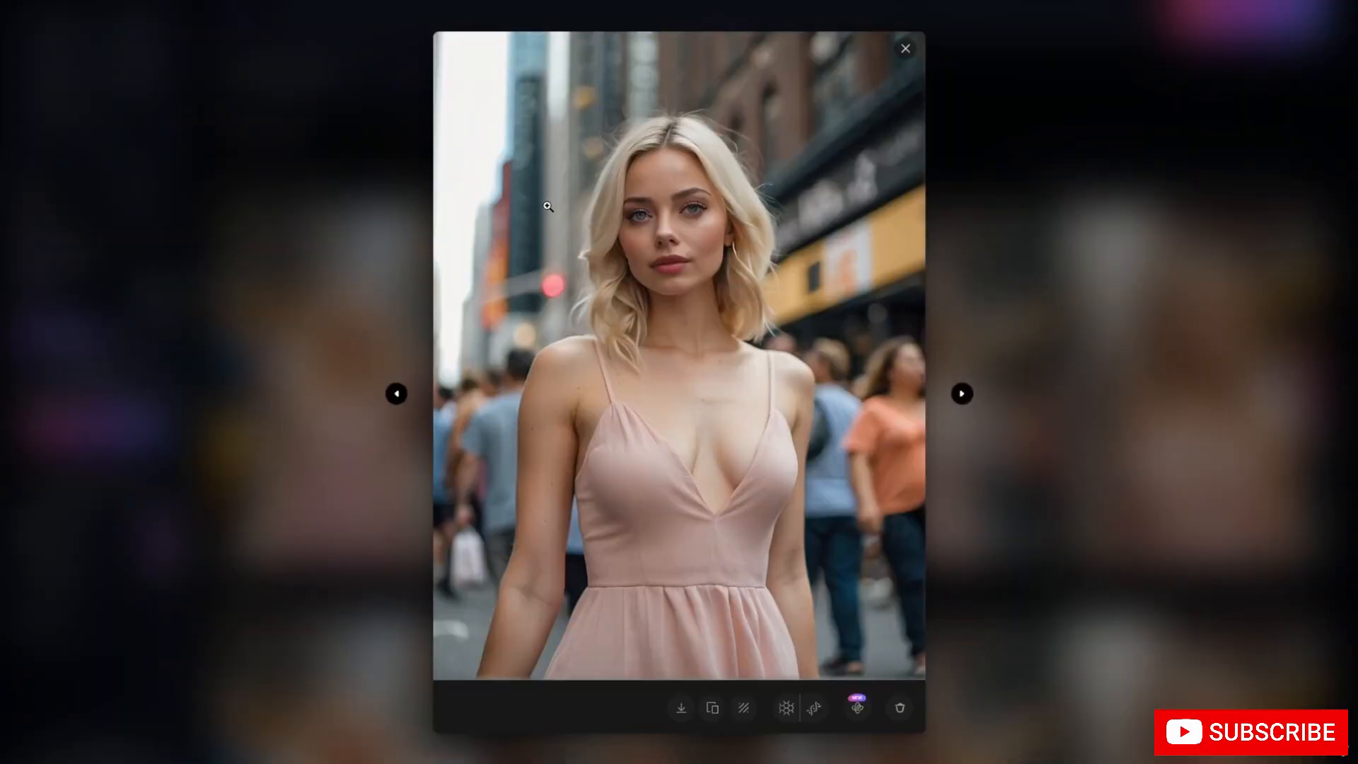
click(1097, 297)
click(1139, 319)
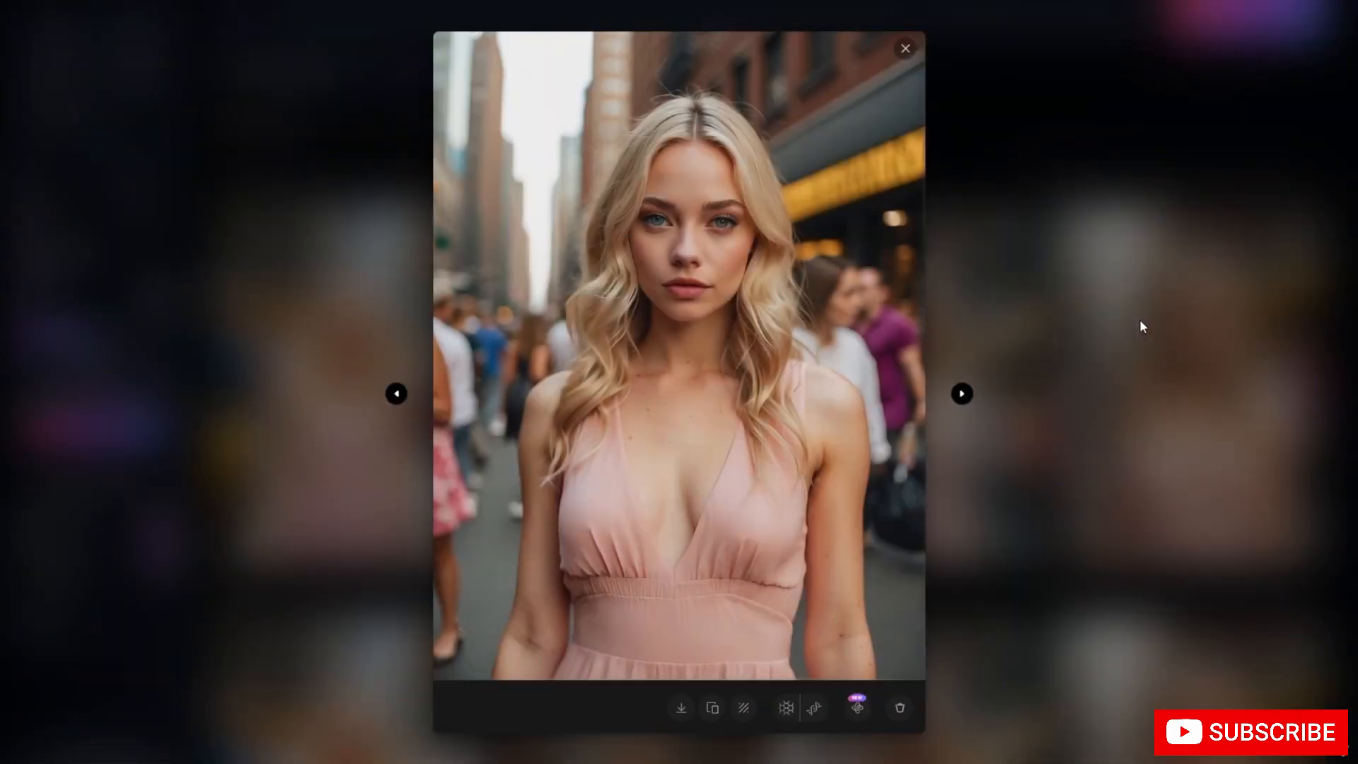
Close the enlarged portrait and review the previously generated images and their prompts in the generation history.
click(1139, 320)
scroll(1044, 266, down, 5)
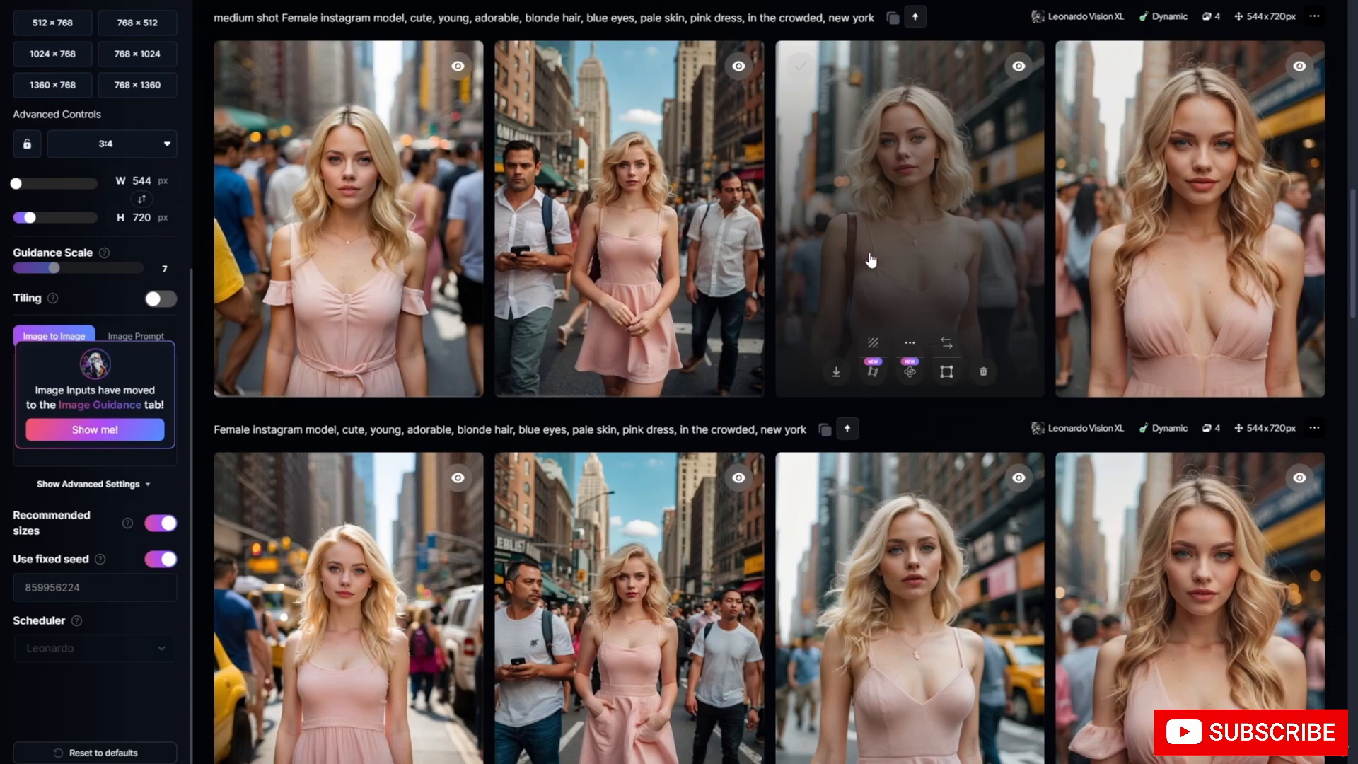
scroll(869, 256, down, 9)
scroll(897, 253, up, 10)
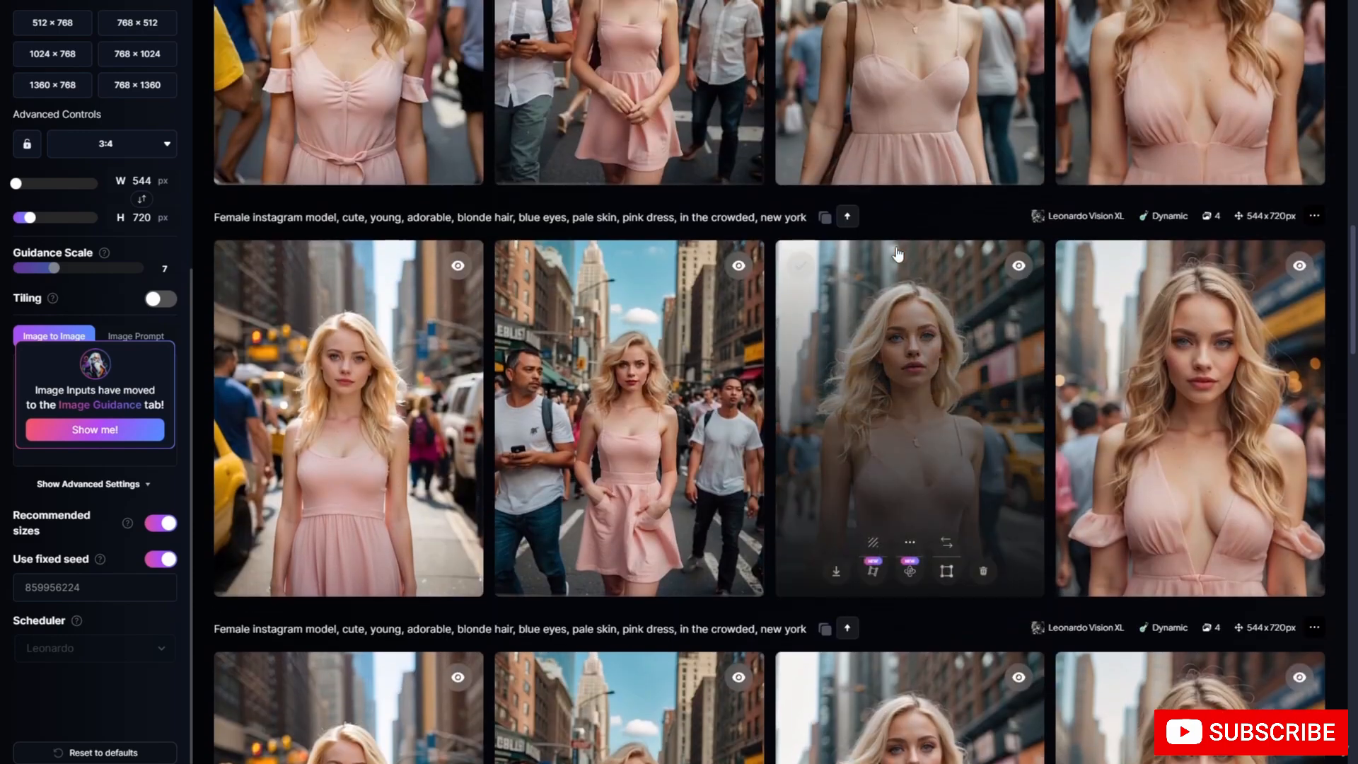
scroll(897, 253, up, 3)
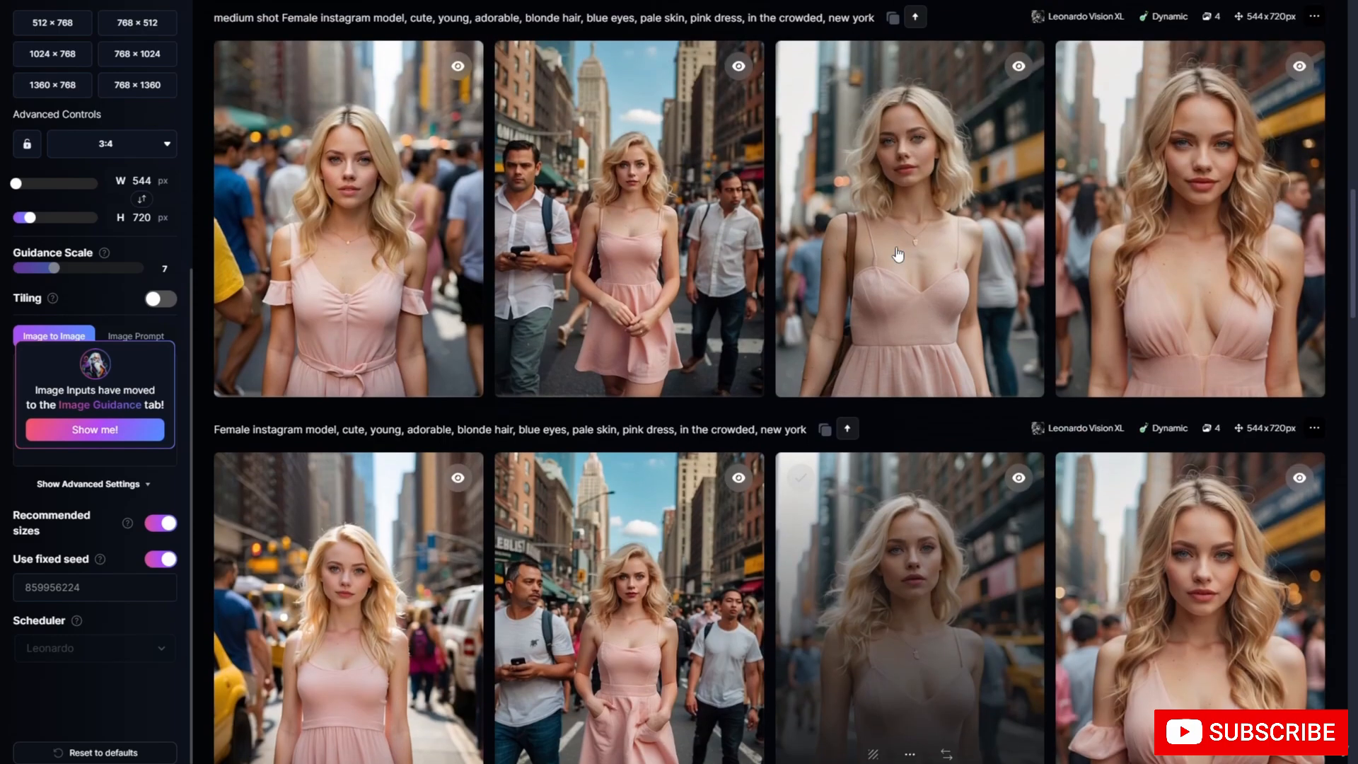
scroll(896, 253, up, 4)
scroll(896, 253, up, 10)
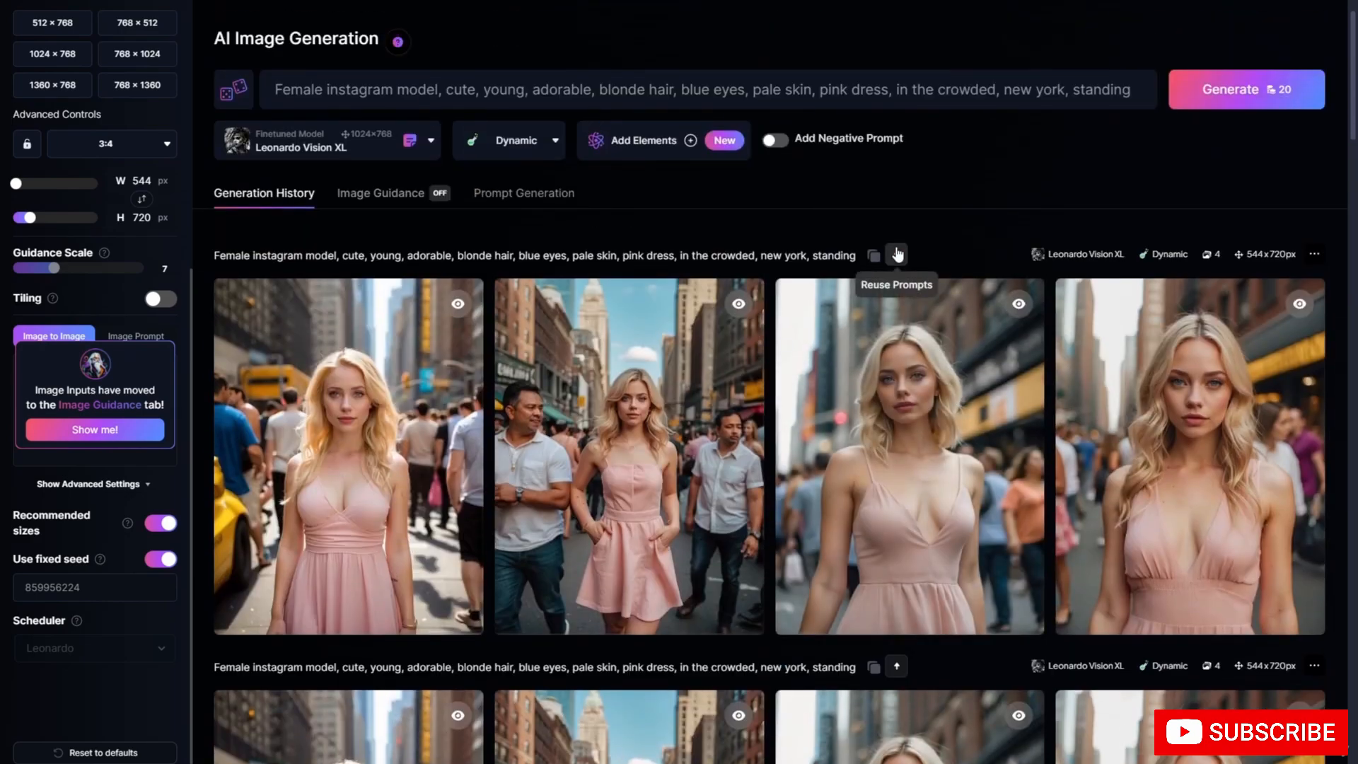
scroll(896, 254, down, 11)
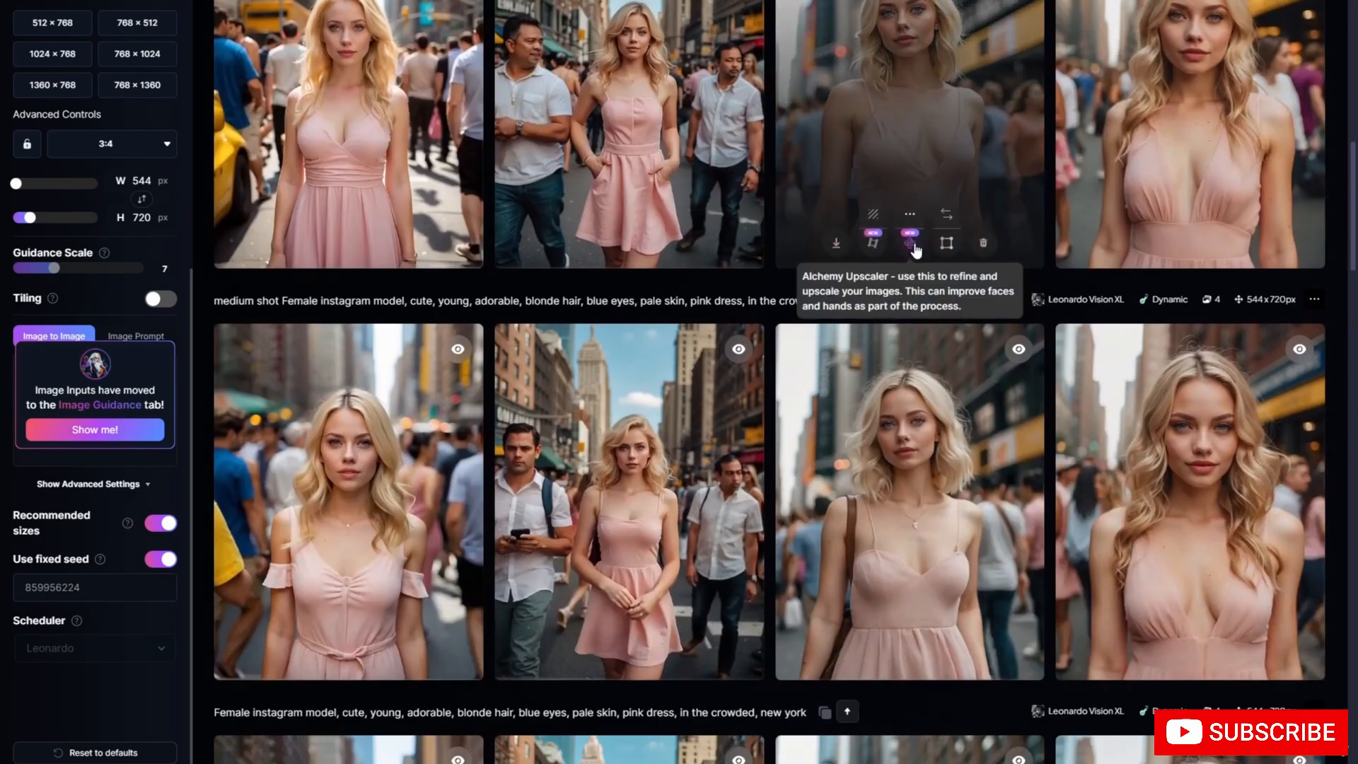
scroll(989, 217, up, 11)
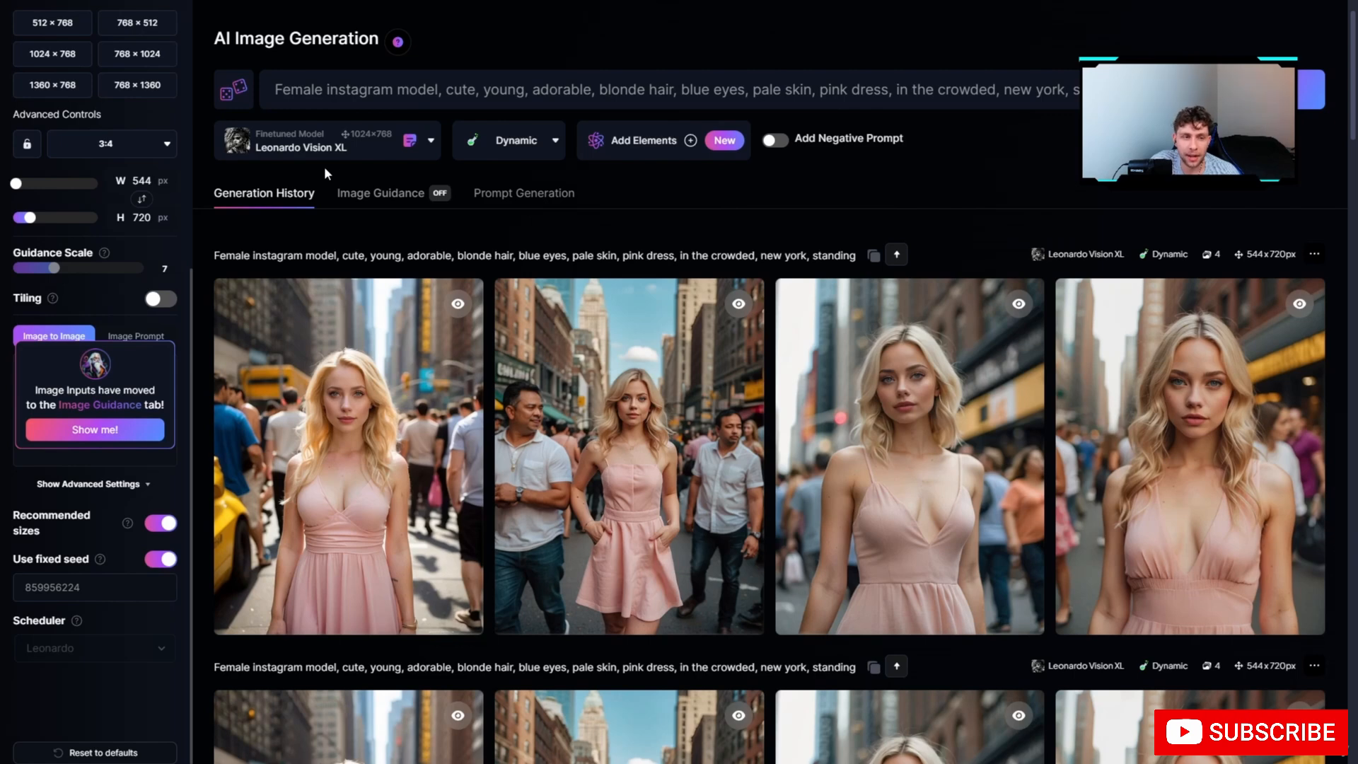
Look through the available finetuned models without choosing a different one.
click(240, 150)
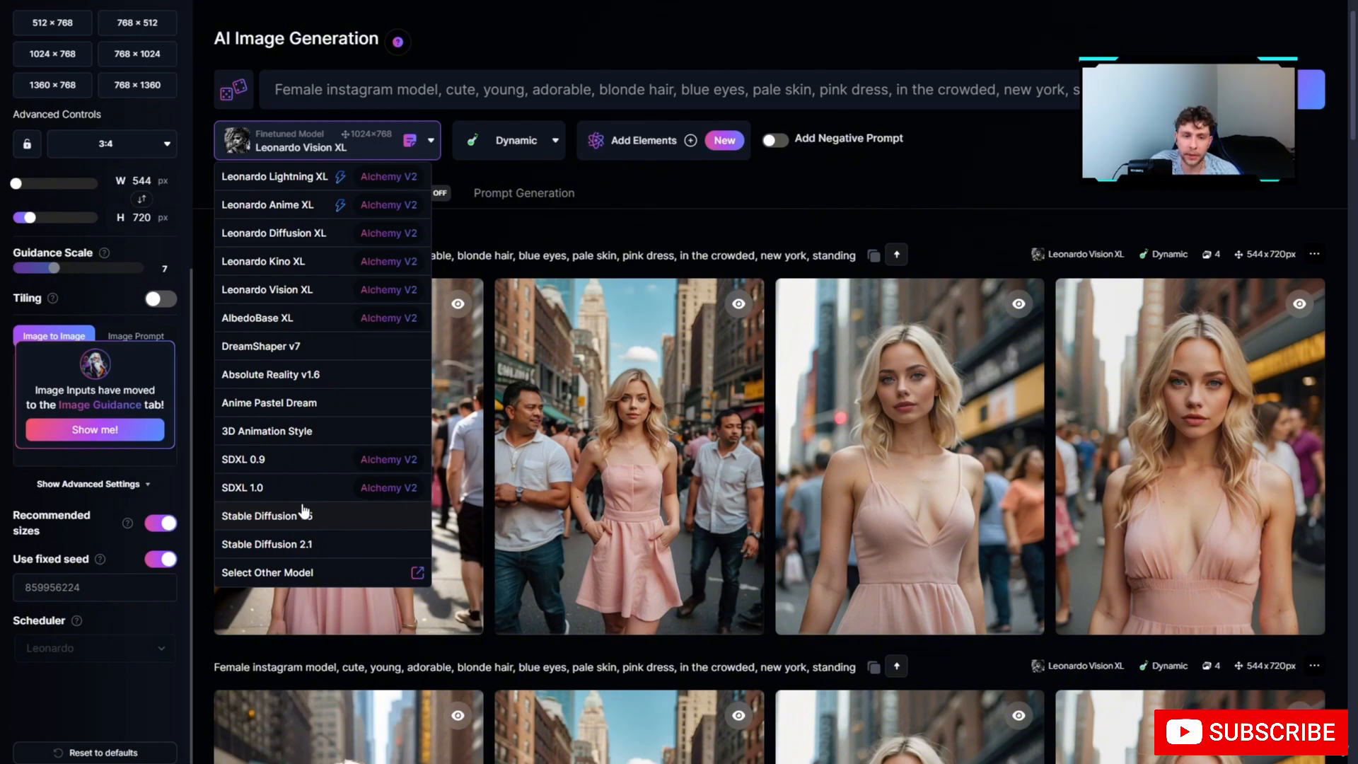
click(634, 250)
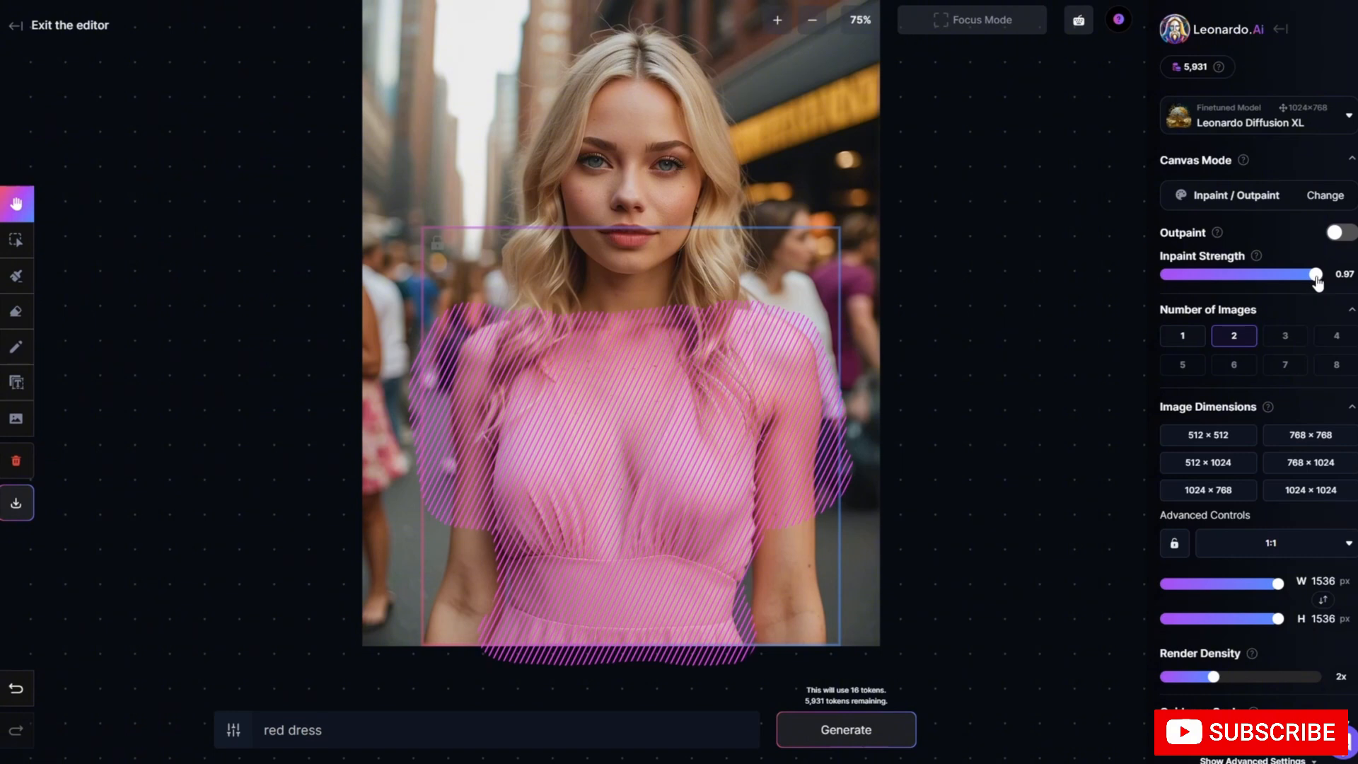
Try inpainting the masked dress with the "red dress" prompt at an inpaint strength of 0.52 and preview the variations.
drag(1317, 281, 1311, 281)
click(817, 732)
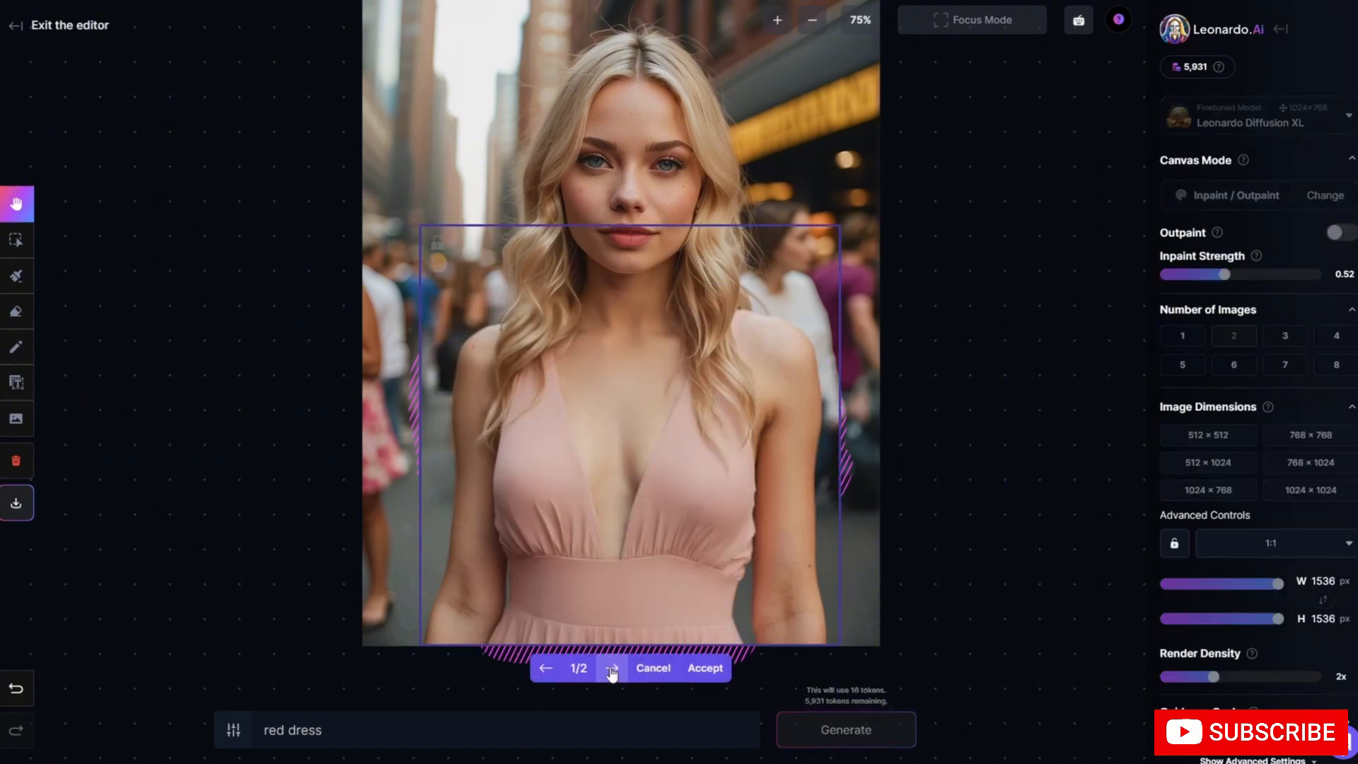
click(612, 670)
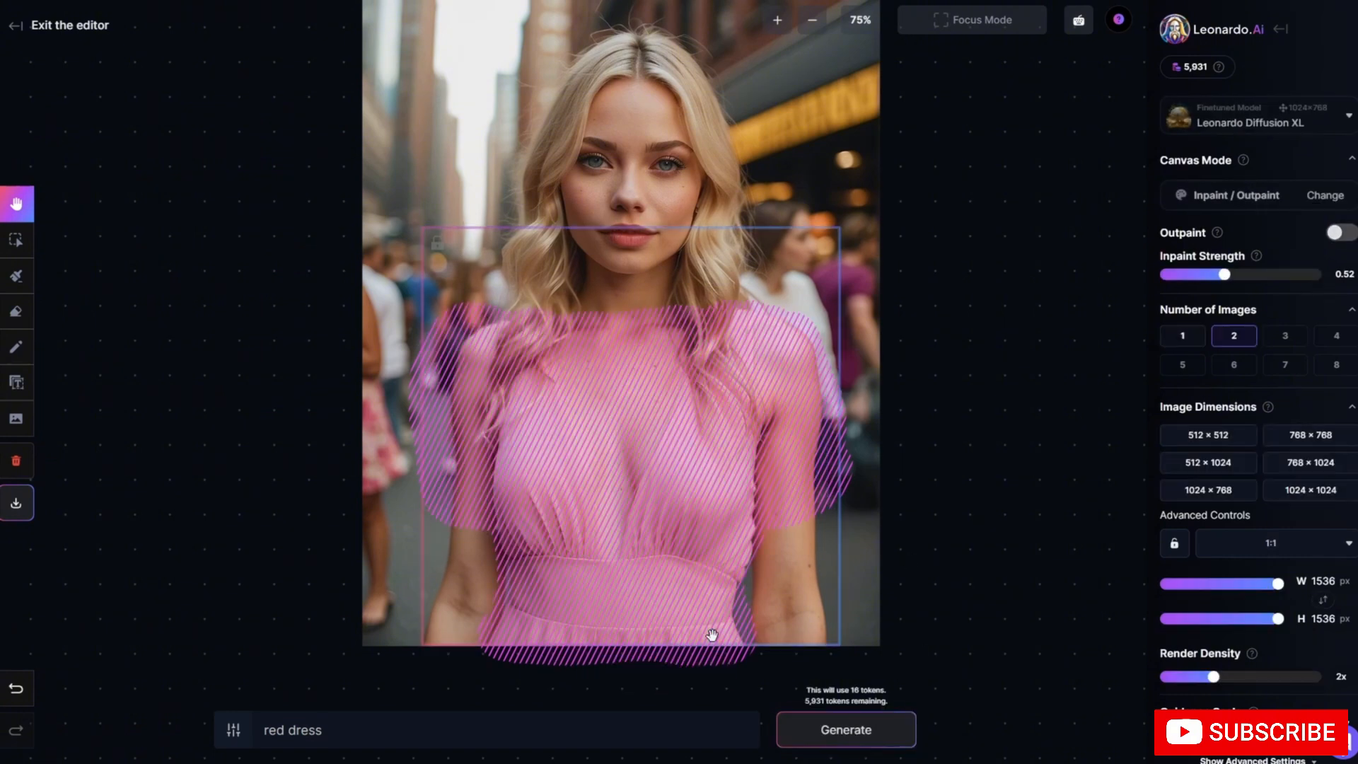
drag(1301, 282, 1288, 283)
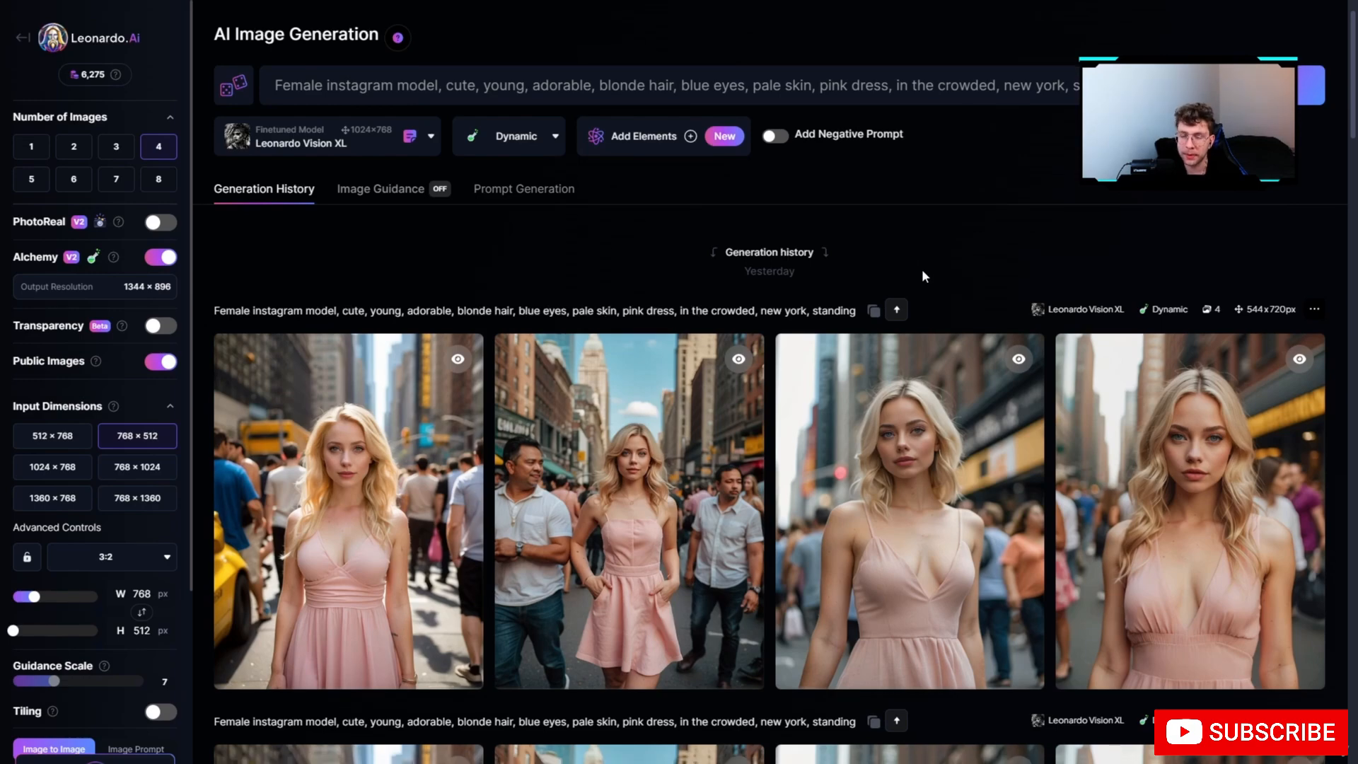
Leave the image generation page and open the Canvas Editor.
scroll(922, 276, down, 8)
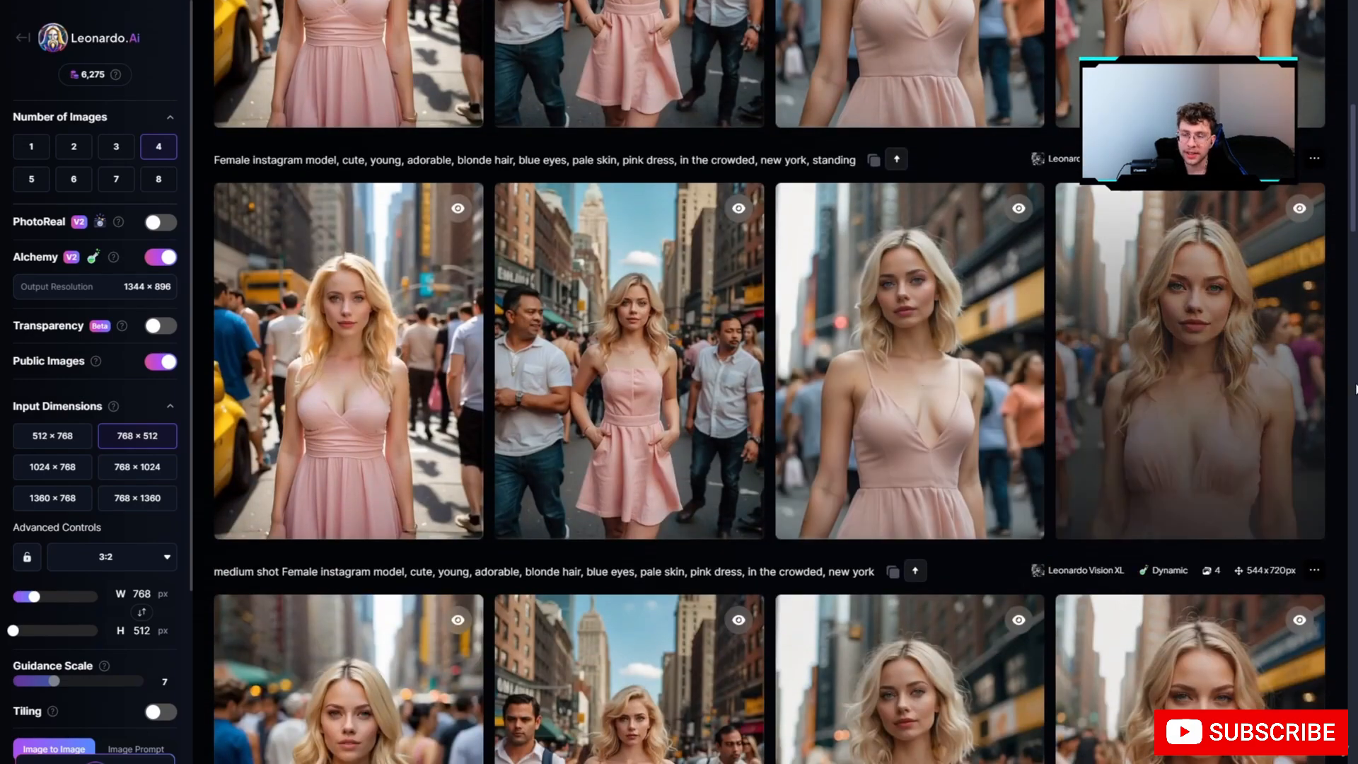
click(1178, 355)
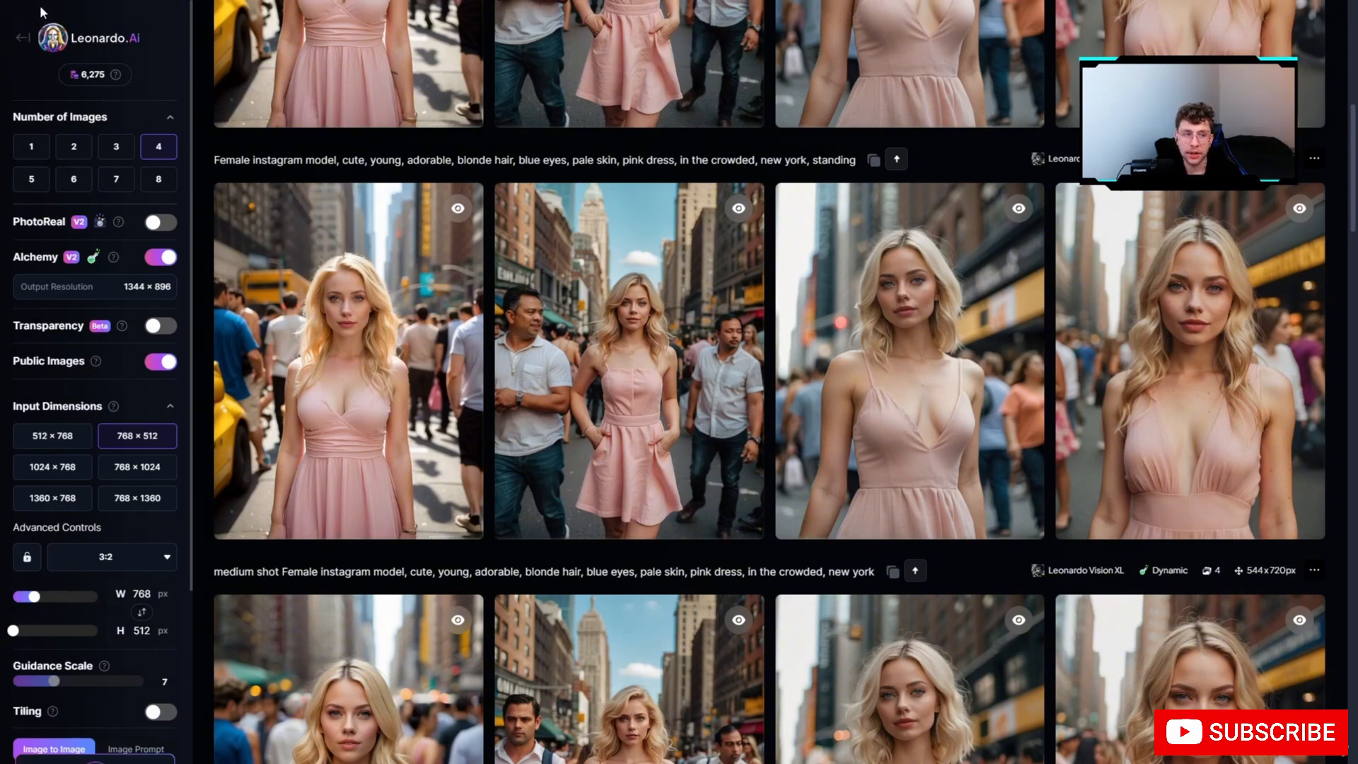
click(22, 43)
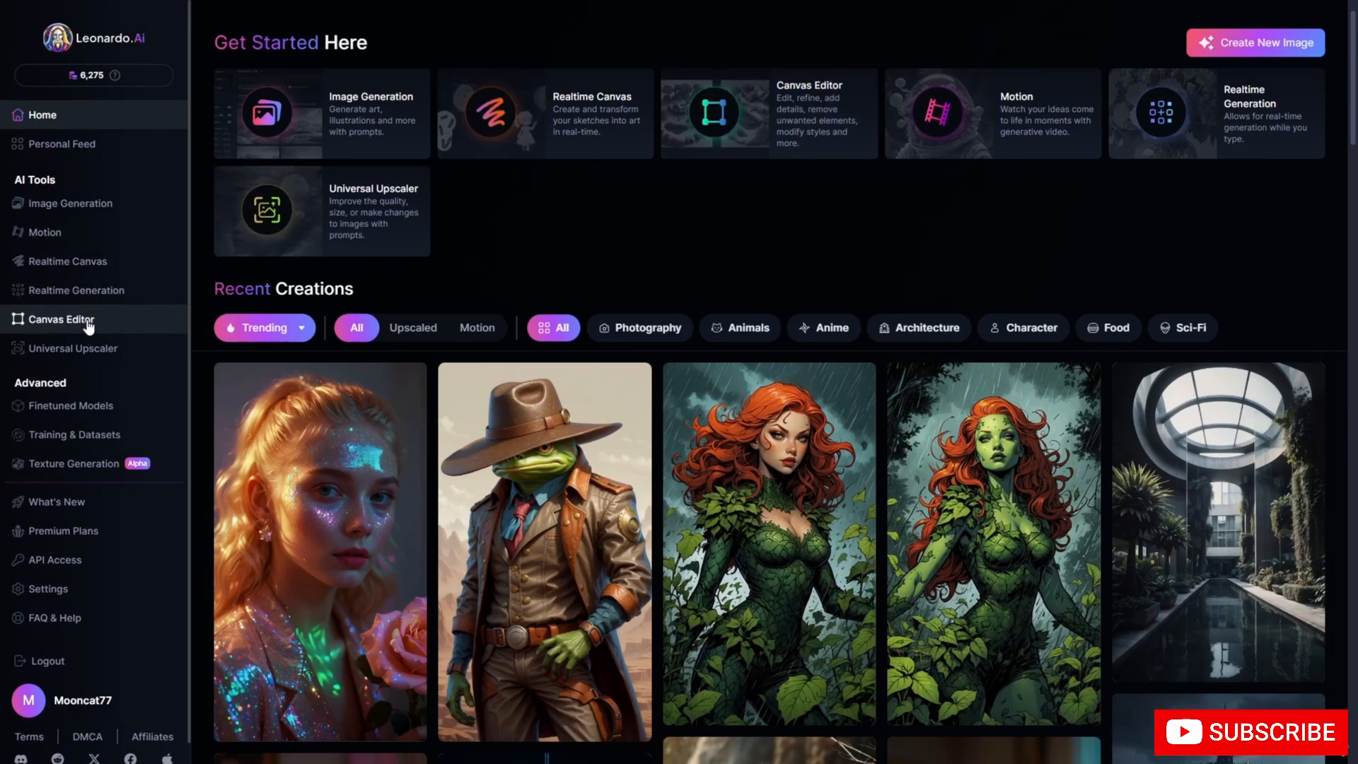
click(88, 322)
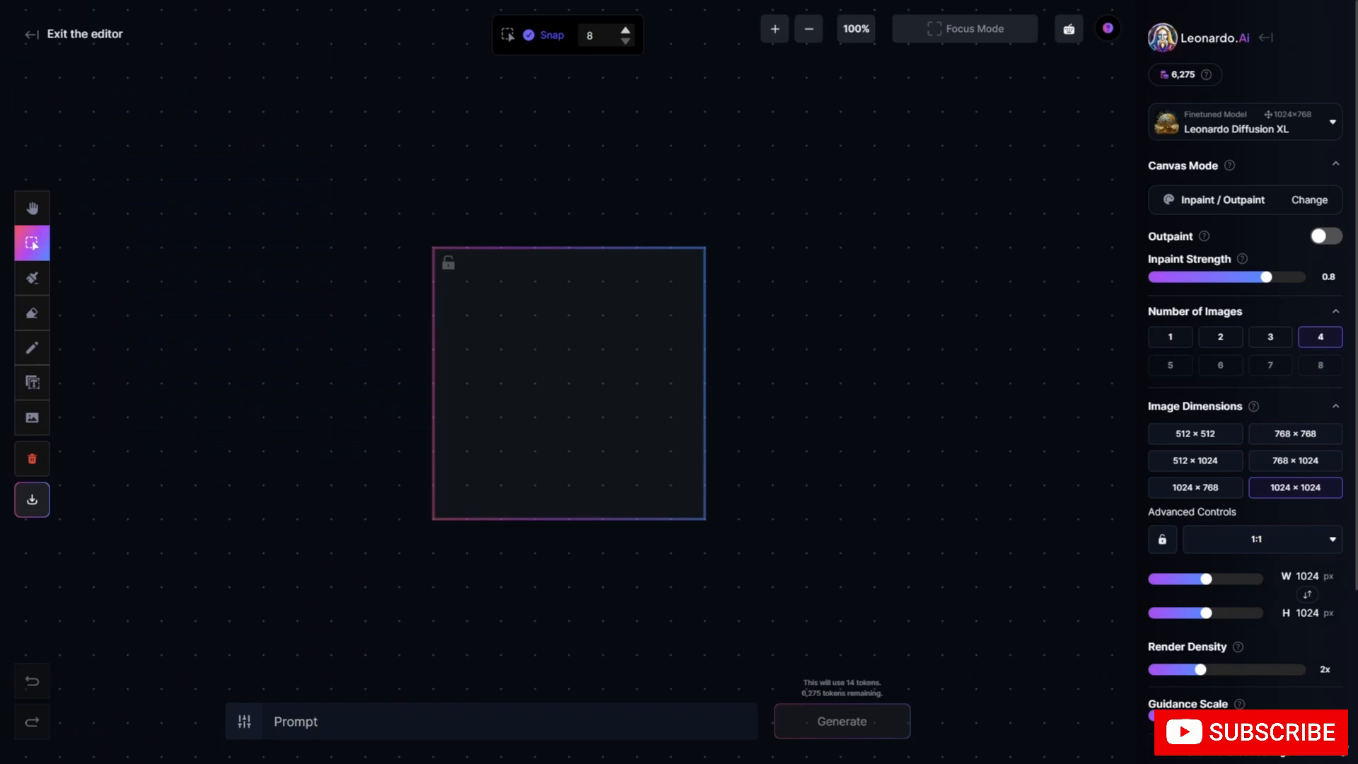
Place the pink-dress portrait on the canvas and move the generation frame up over the woman's face.
drag(876, 302, 601, 356)
scroll(781, 341, down, 1)
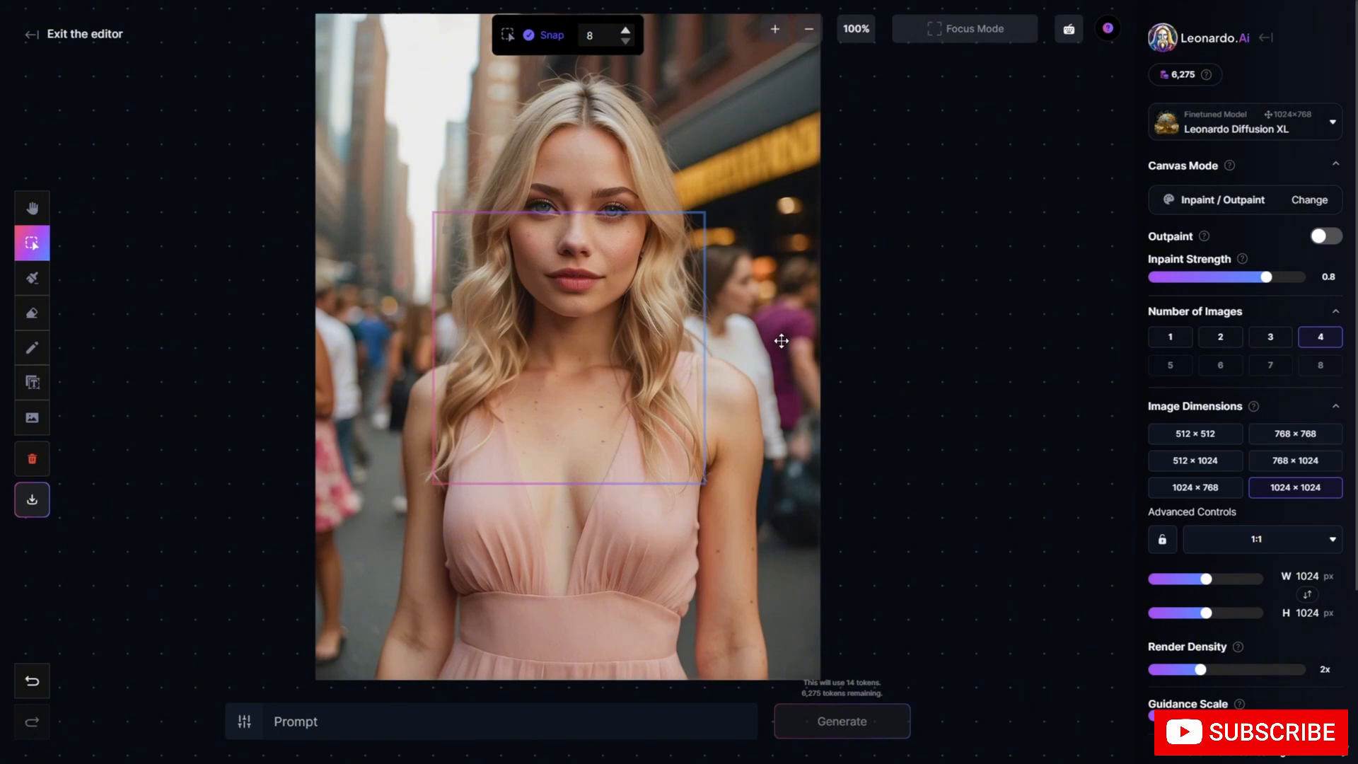
scroll(781, 341, up, 1)
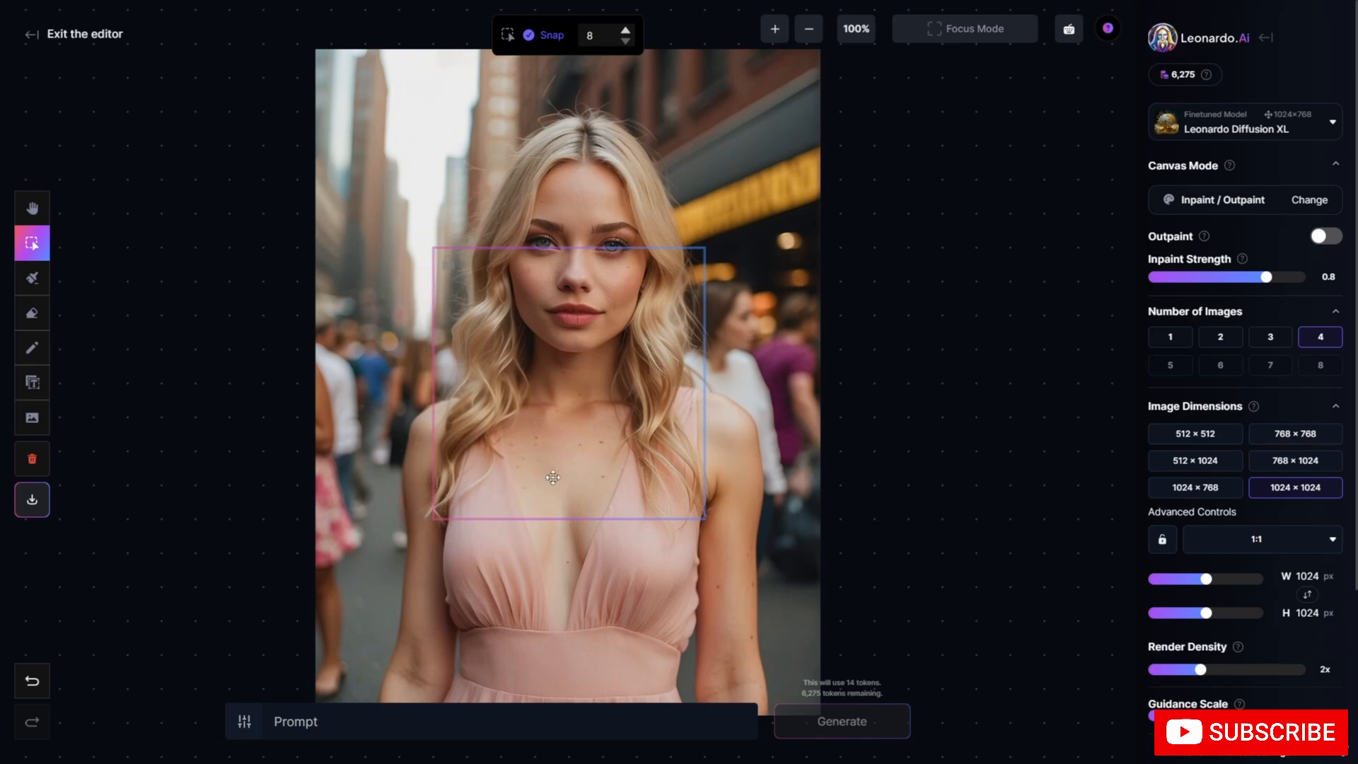
drag(566, 415, 580, 265)
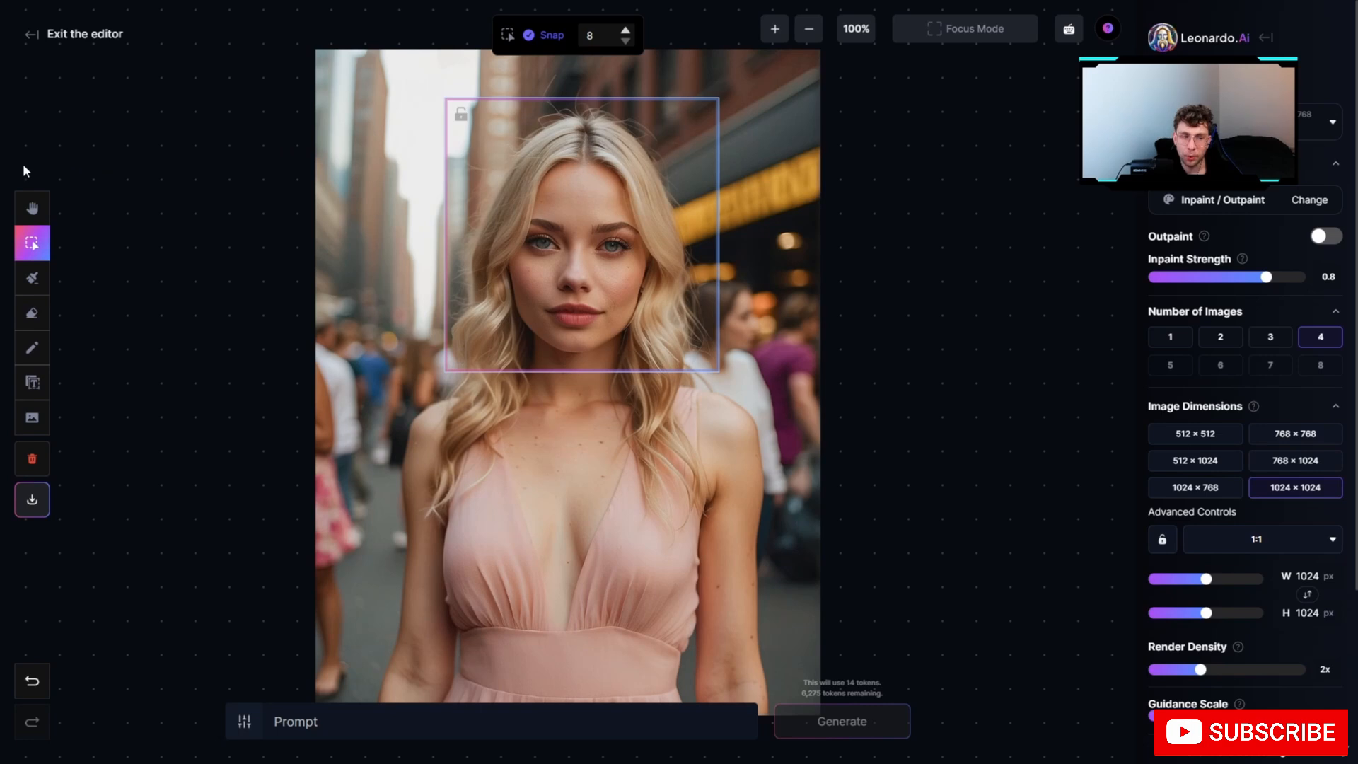
Paint inpaint masks over both ear areas of the portrait with the mask brush at size 96.
click(33, 283)
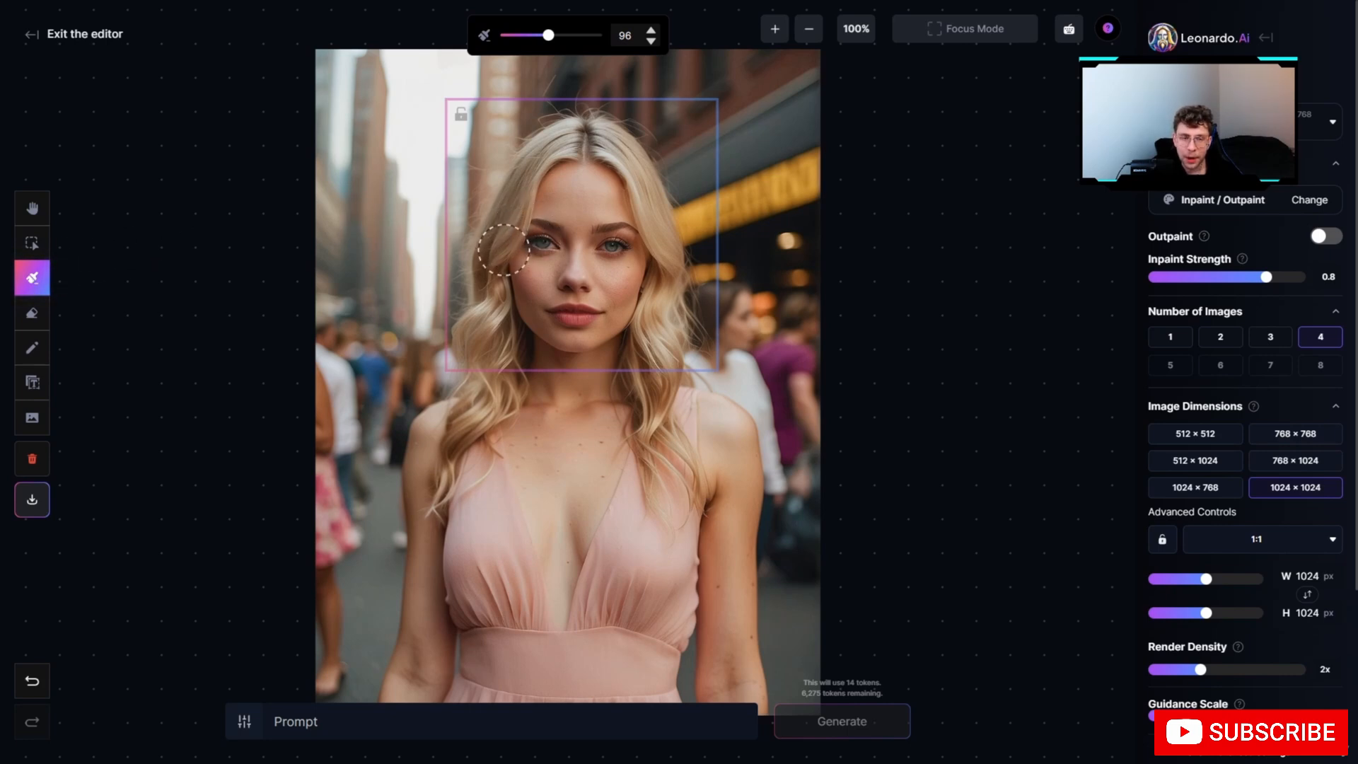
drag(503, 249, 513, 326)
mouse_move(642, 240)
mouse_down()
mouse_move(637, 302)
mouse_move(654, 327)
mouse_move(676, 283)
mouse_move(665, 264)
mouse_up()
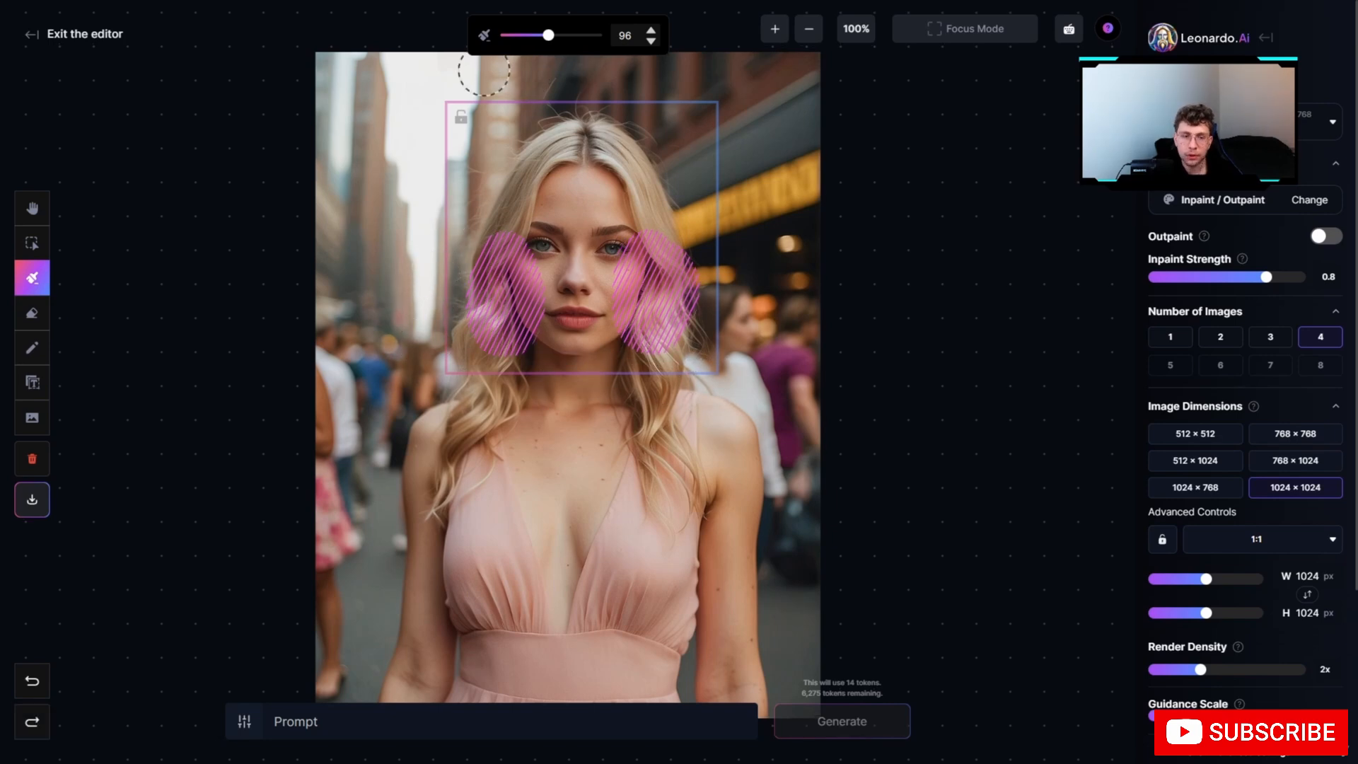
Move the generation frame down over the dress and back up around the face and both masked ear areas.
click(39, 242)
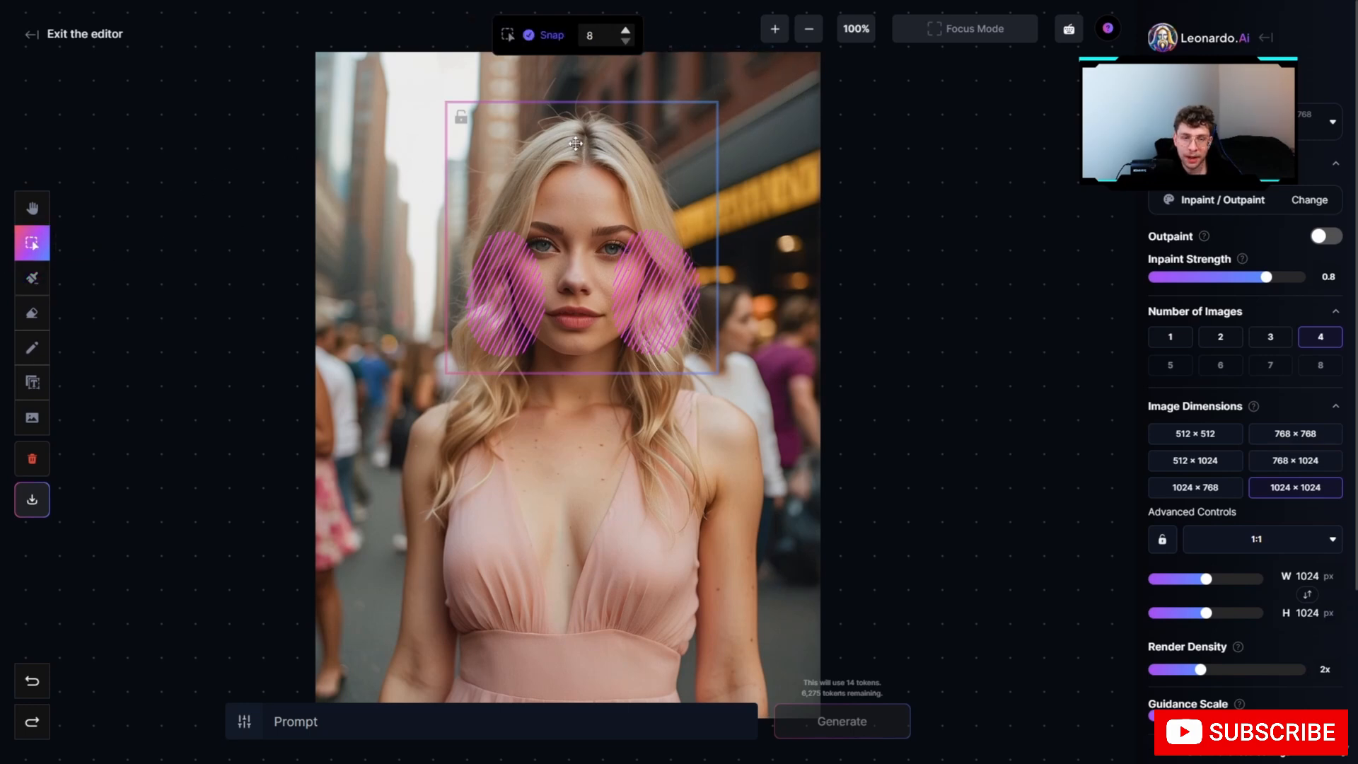
drag(576, 144, 586, 437)
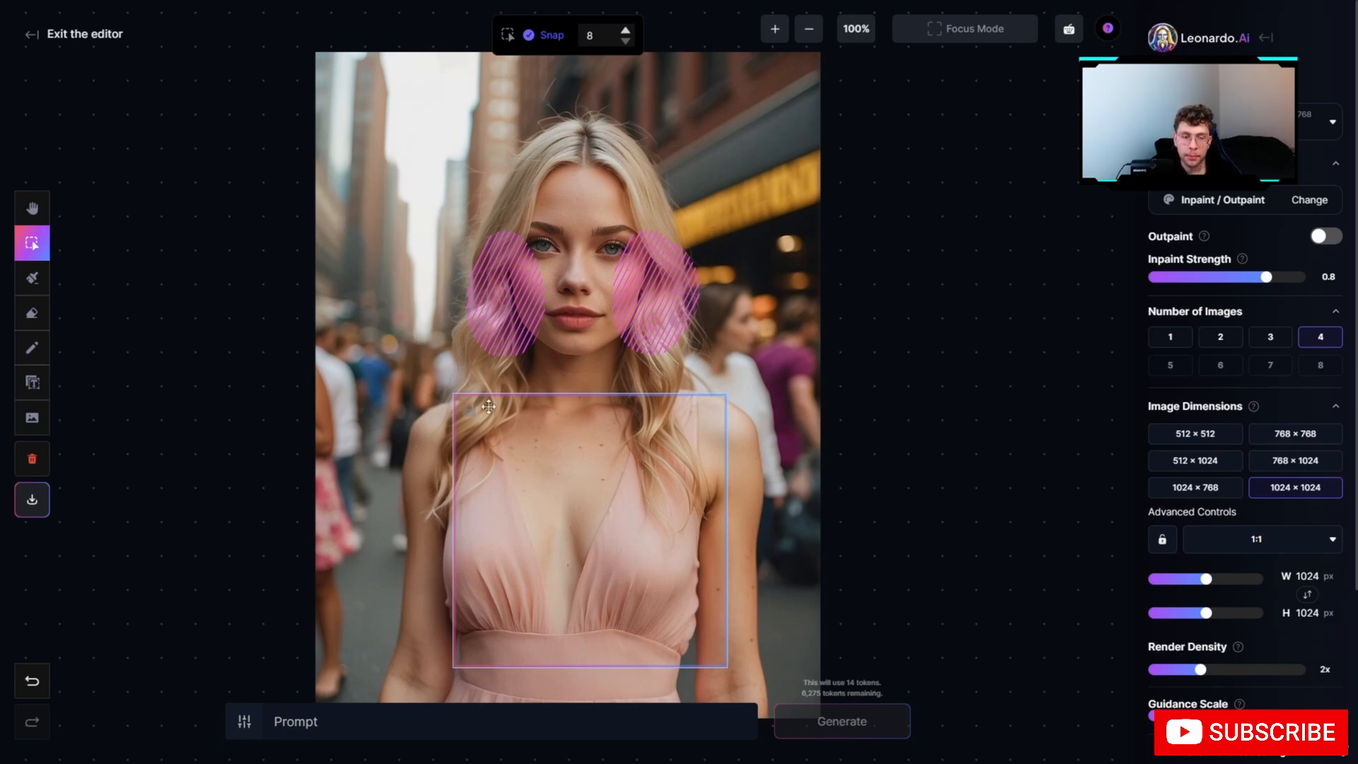
drag(597, 500, 590, 267)
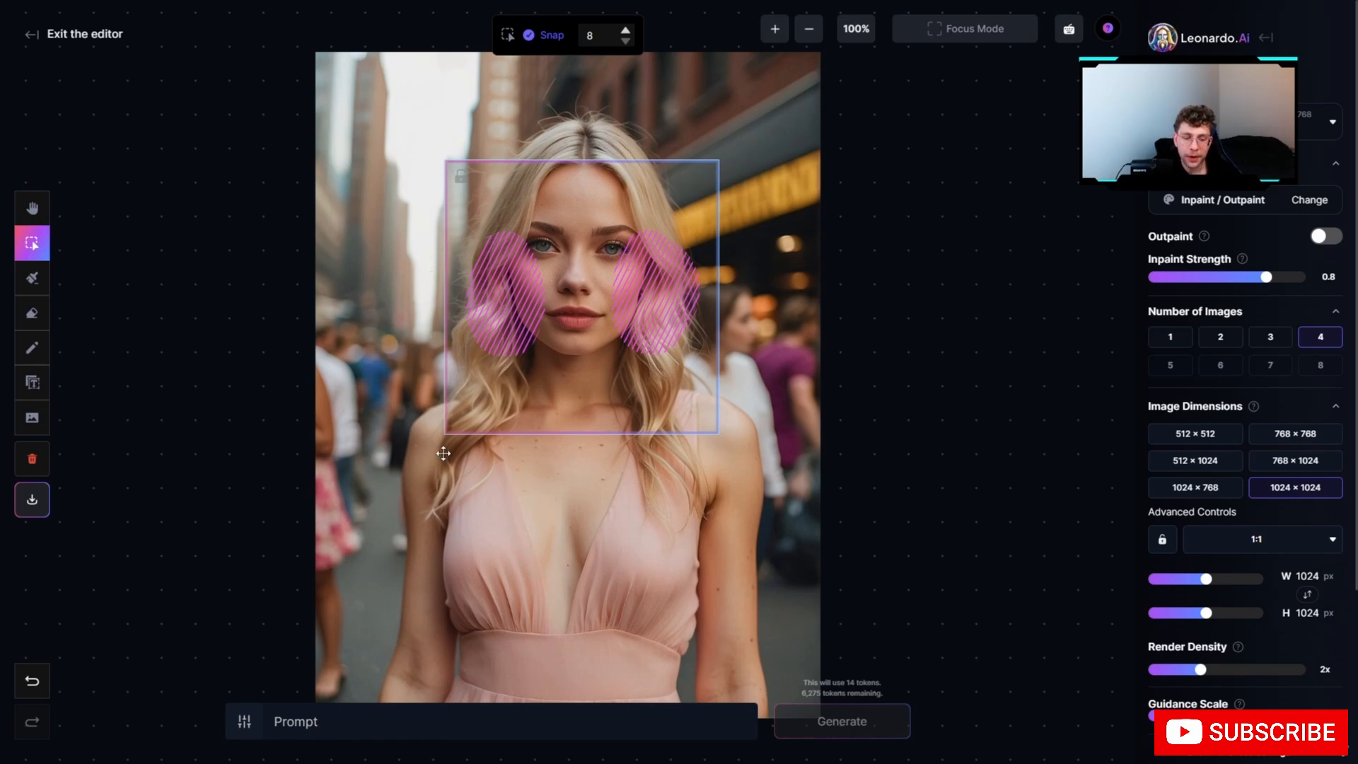
Enter the prompt "golden earings" and generate four inpainted variations of the masked ear areas.
click(403, 723)
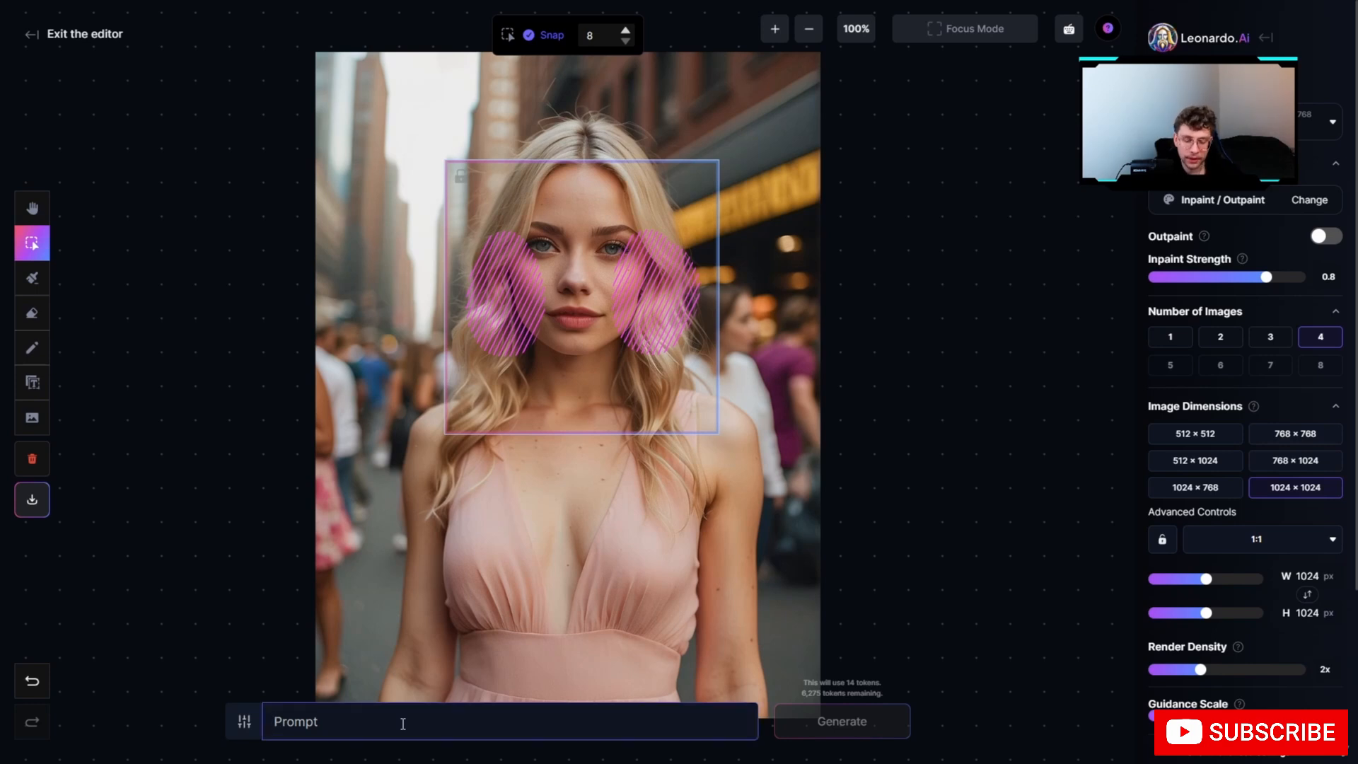
text(golden earings)
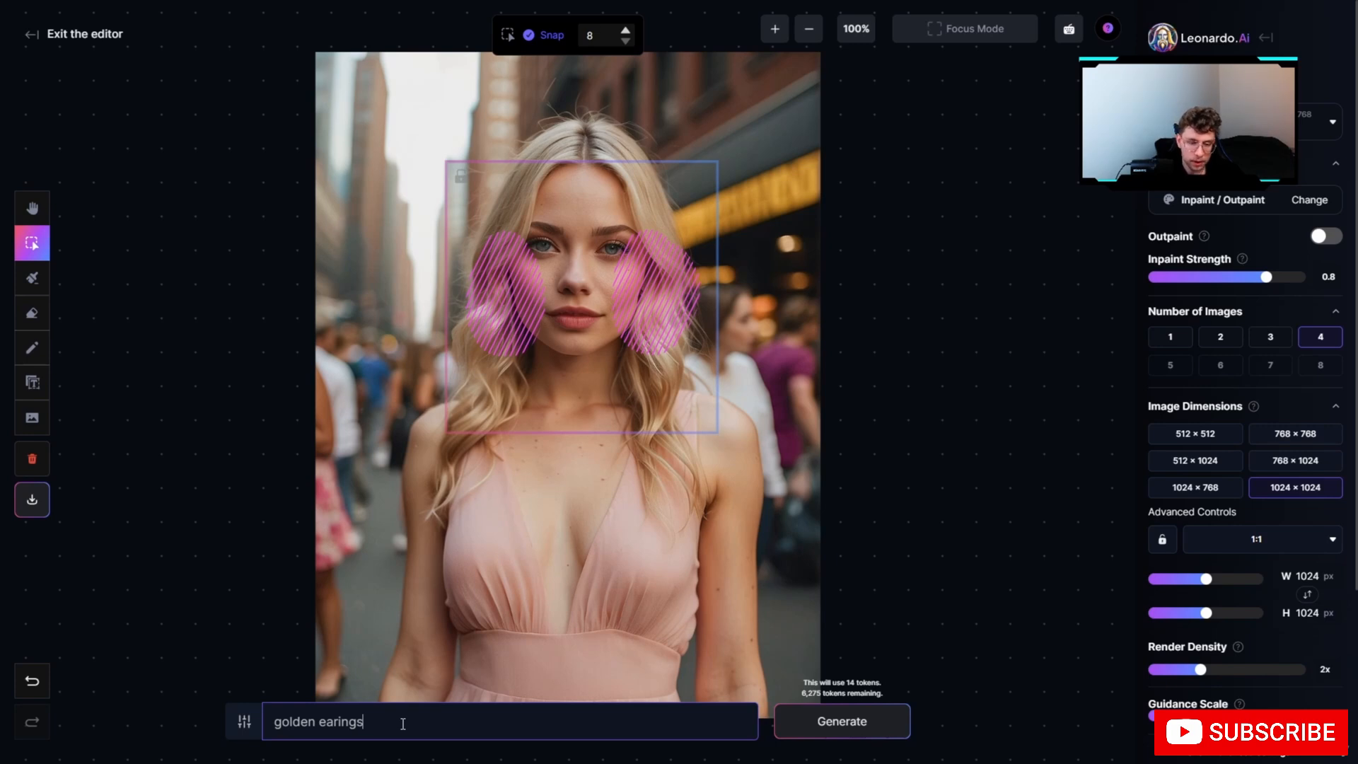
click(875, 727)
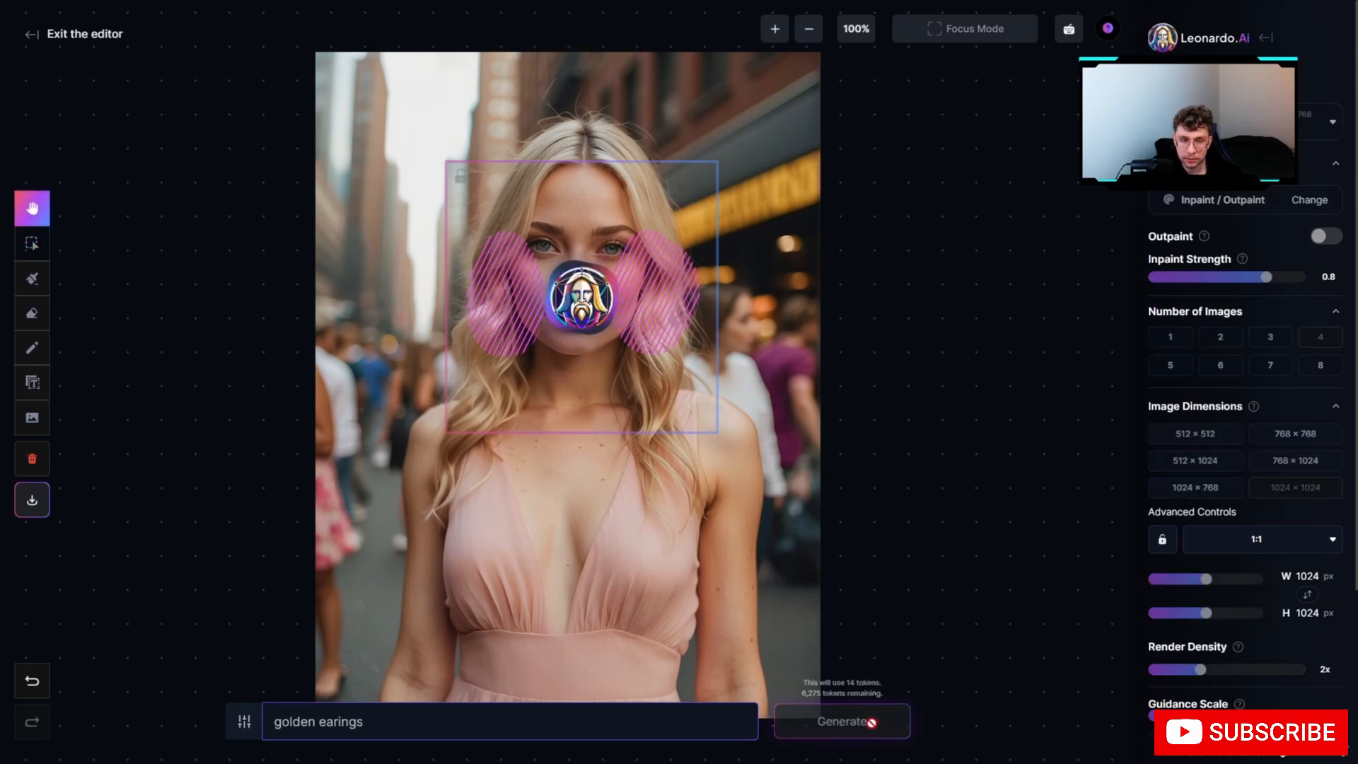
Compare the four generated earring variations and discard them.
click(558, 459)
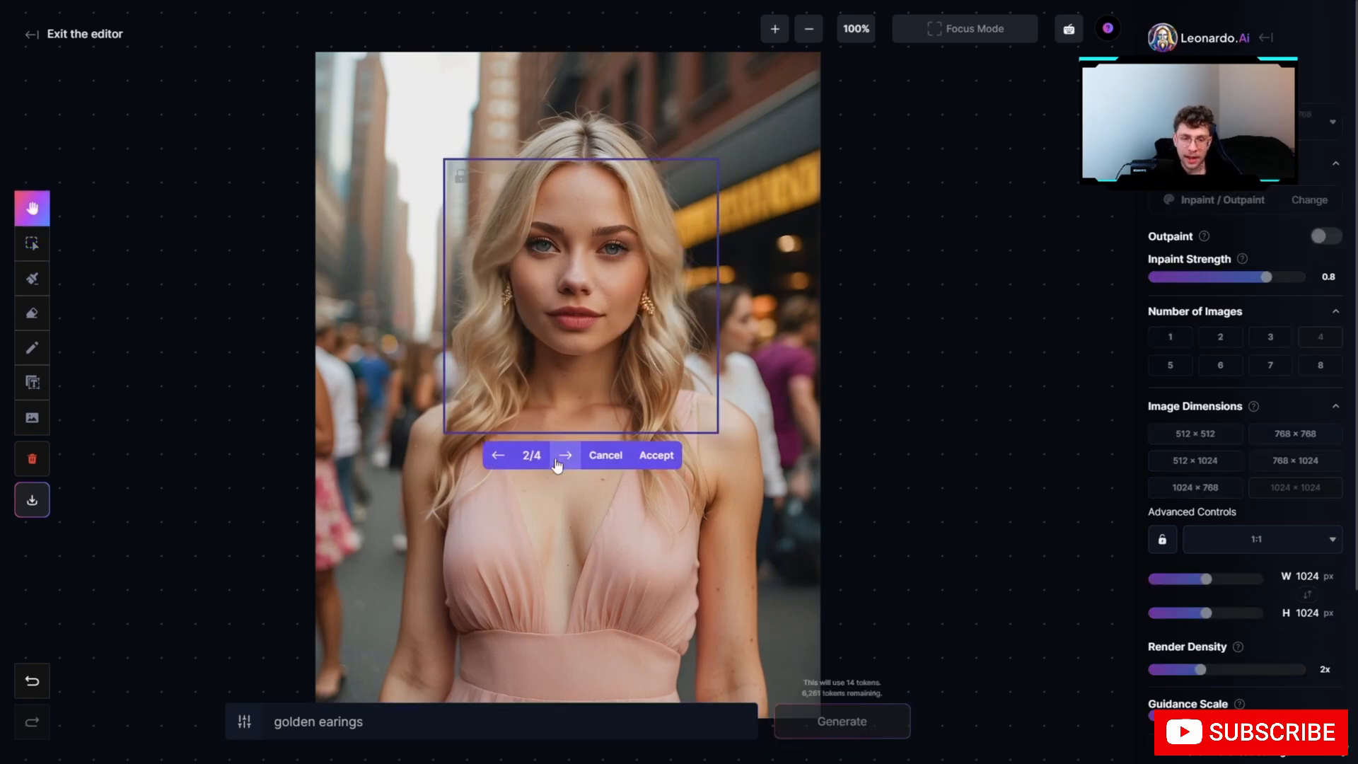
click(565, 456)
click(562, 457)
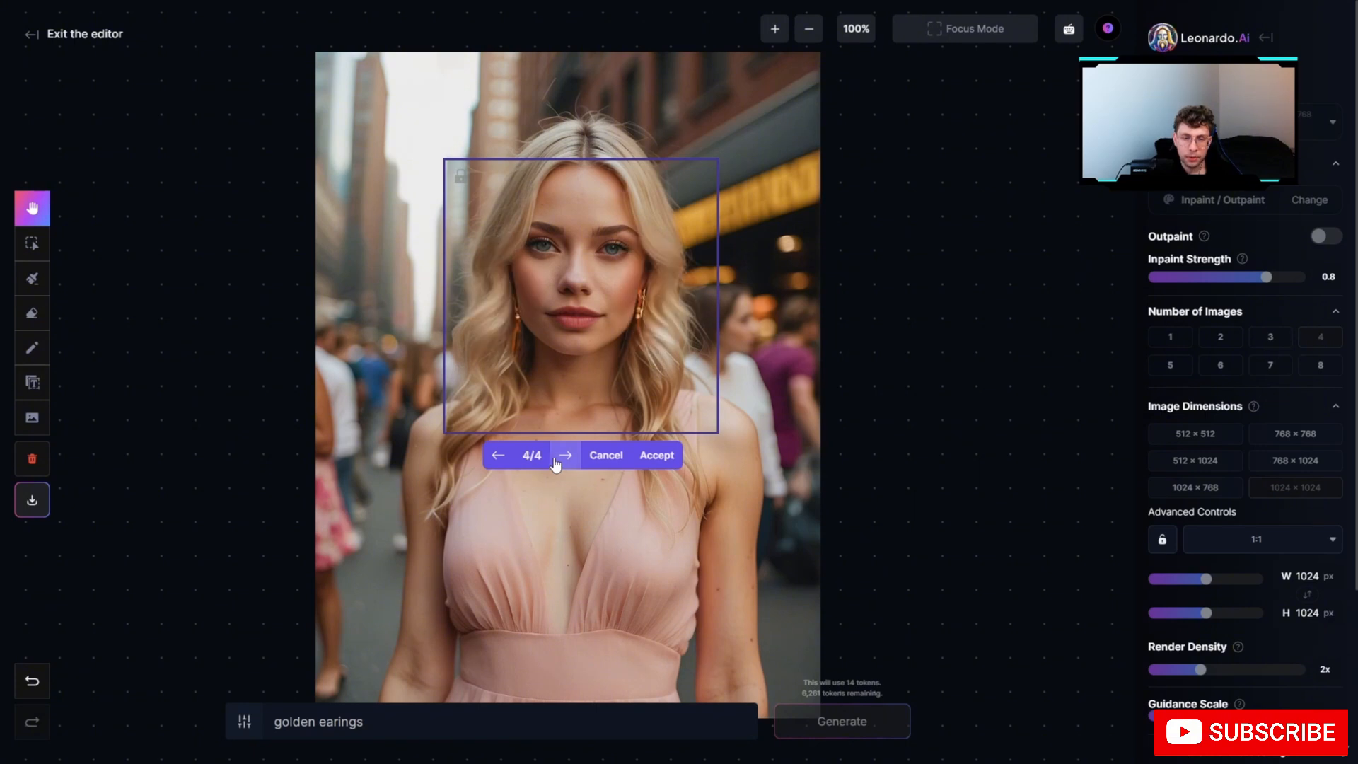
click(499, 456)
click(499, 456)
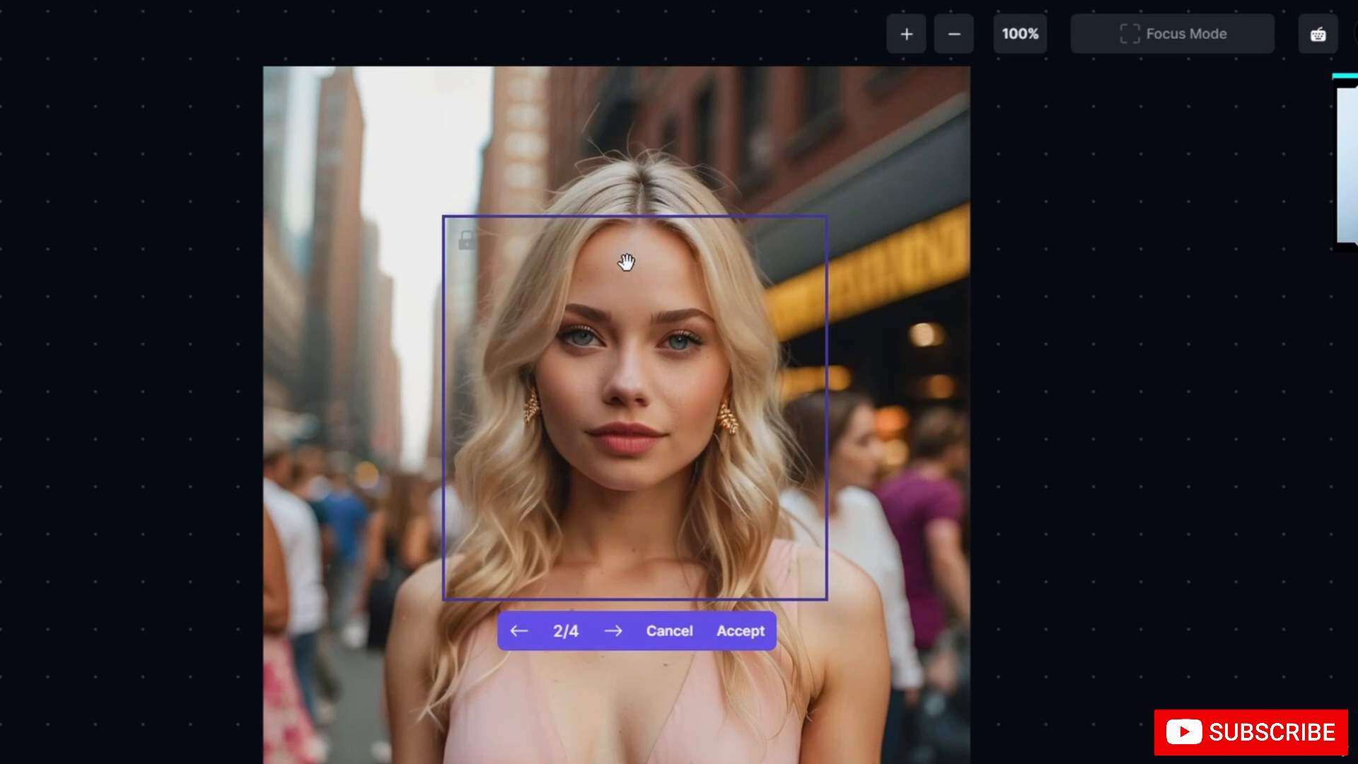
click(520, 634)
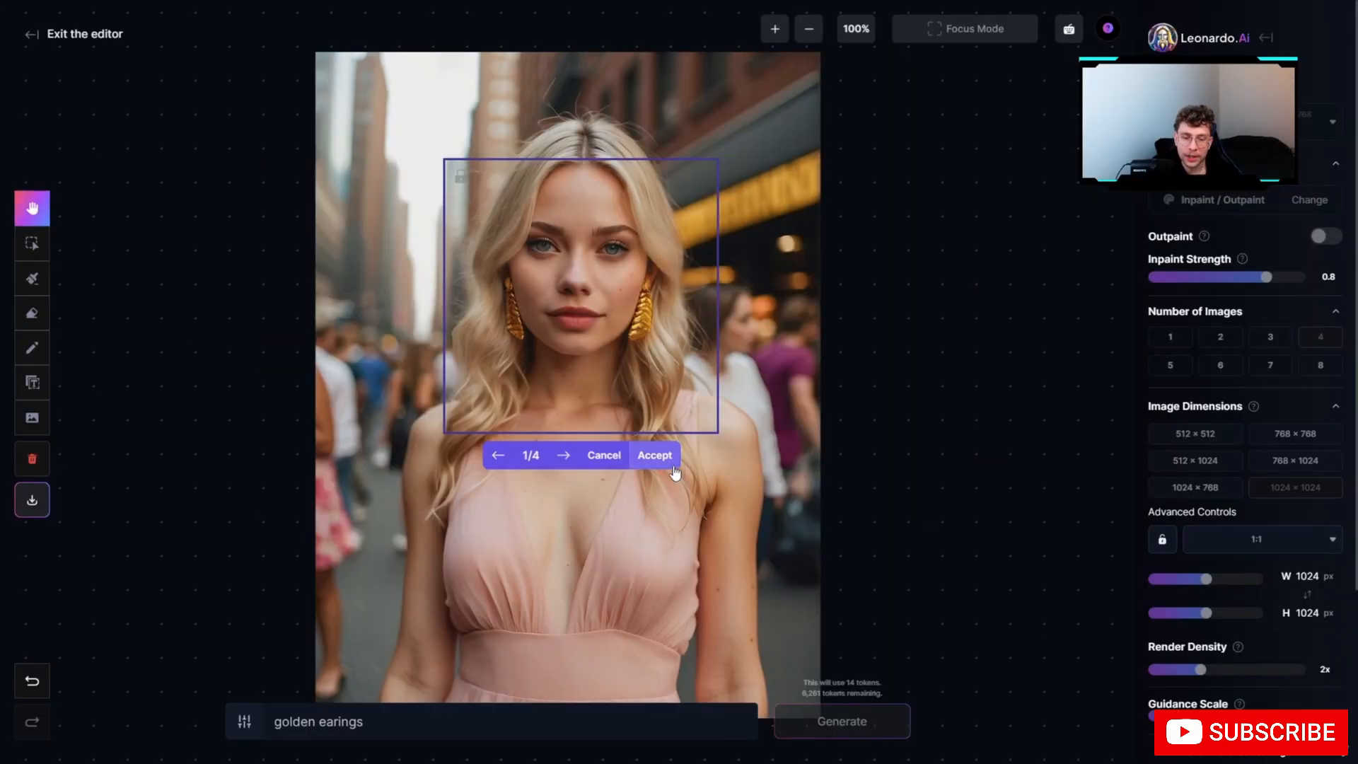
click(603, 456)
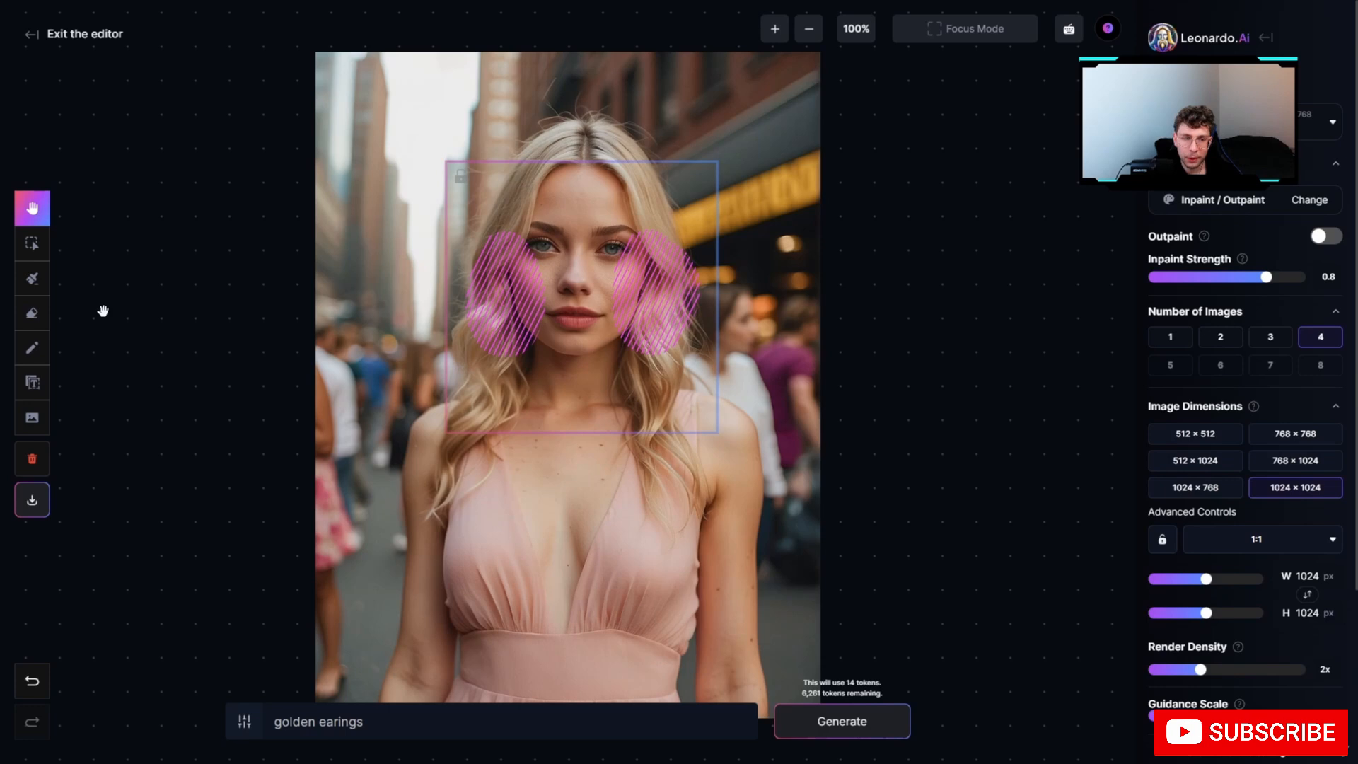
Move the generation frame below the ear masks onto the chest and generate with the same "golden earings" prompt.
click(32, 244)
drag(562, 351, 554, 560)
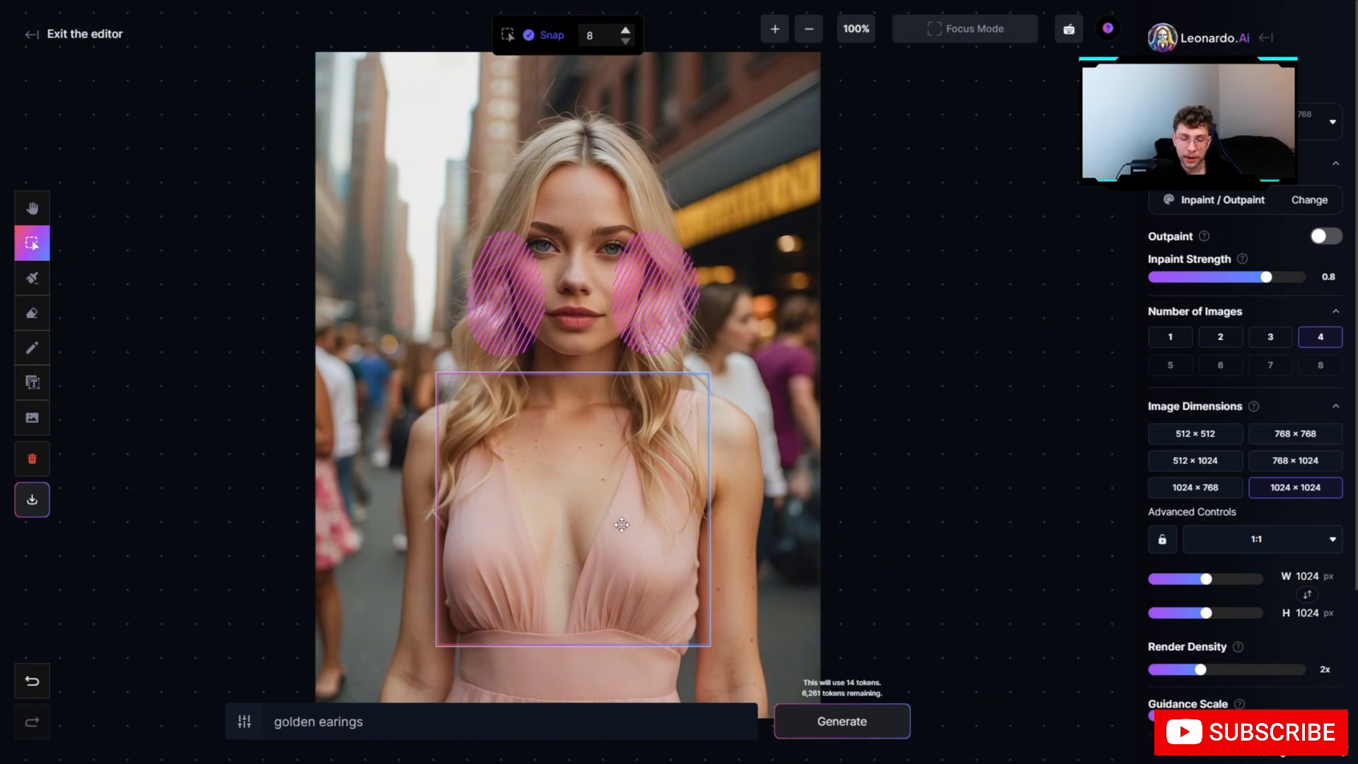
click(841, 722)
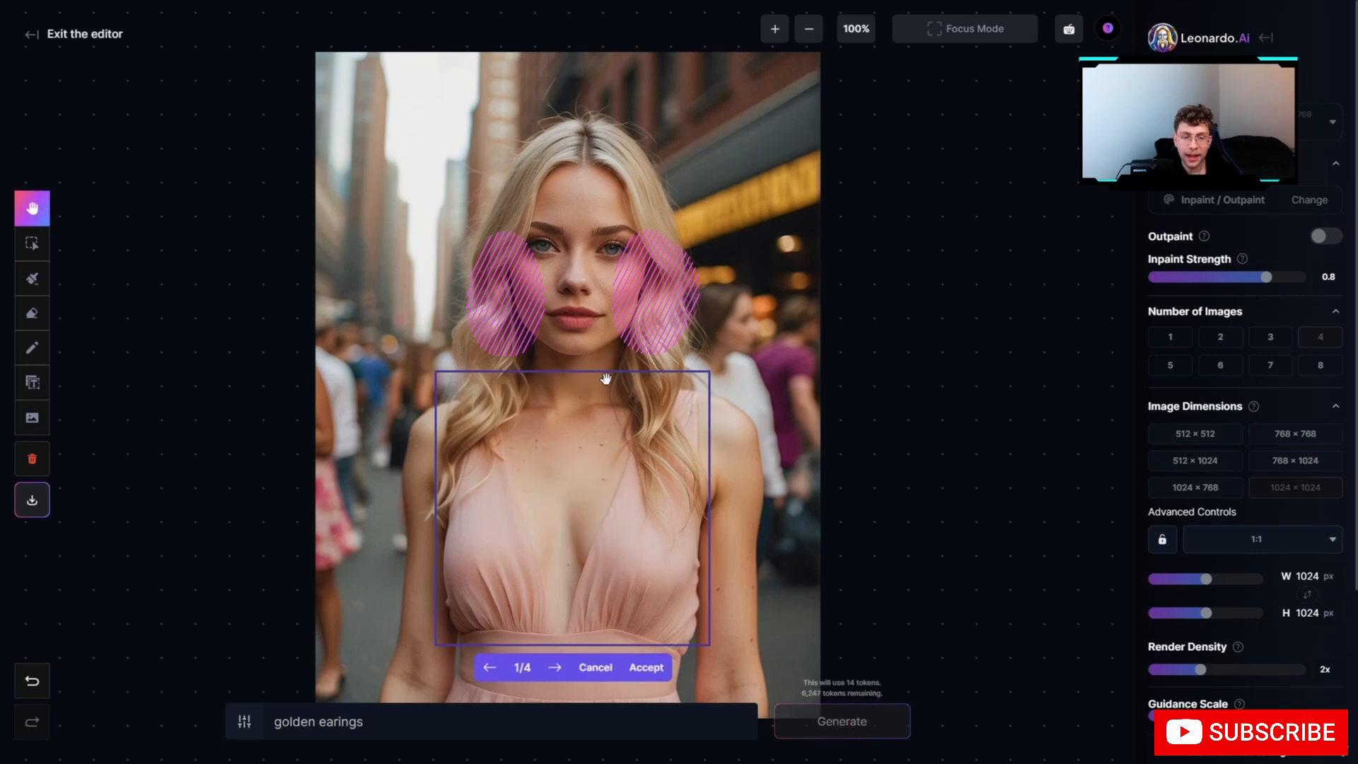
Step through the variations generated for the chest area outside the mask and discard them.
click(553, 670)
click(553, 670)
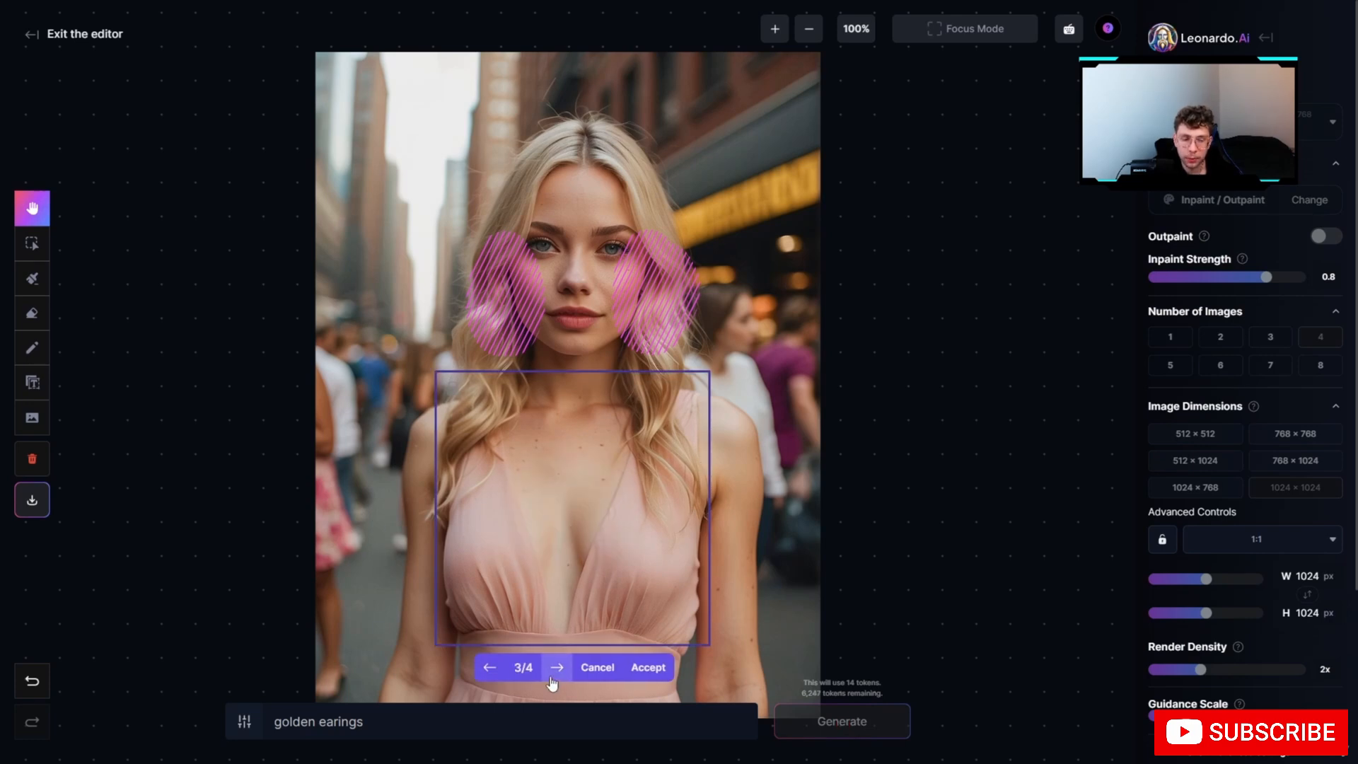
click(552, 678)
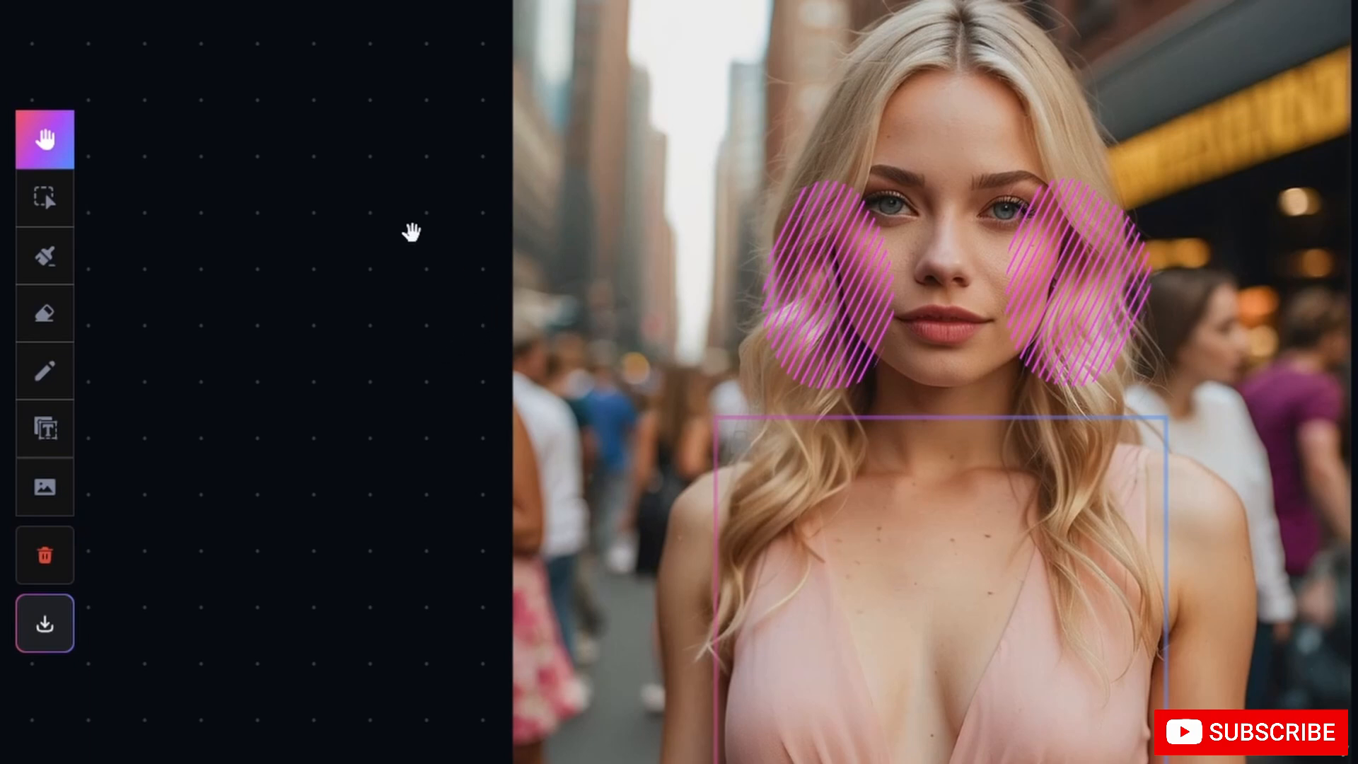
Move the generation frame from the chest up over the face so it encloses both ear masks.
drag(379, 158, 618, 244)
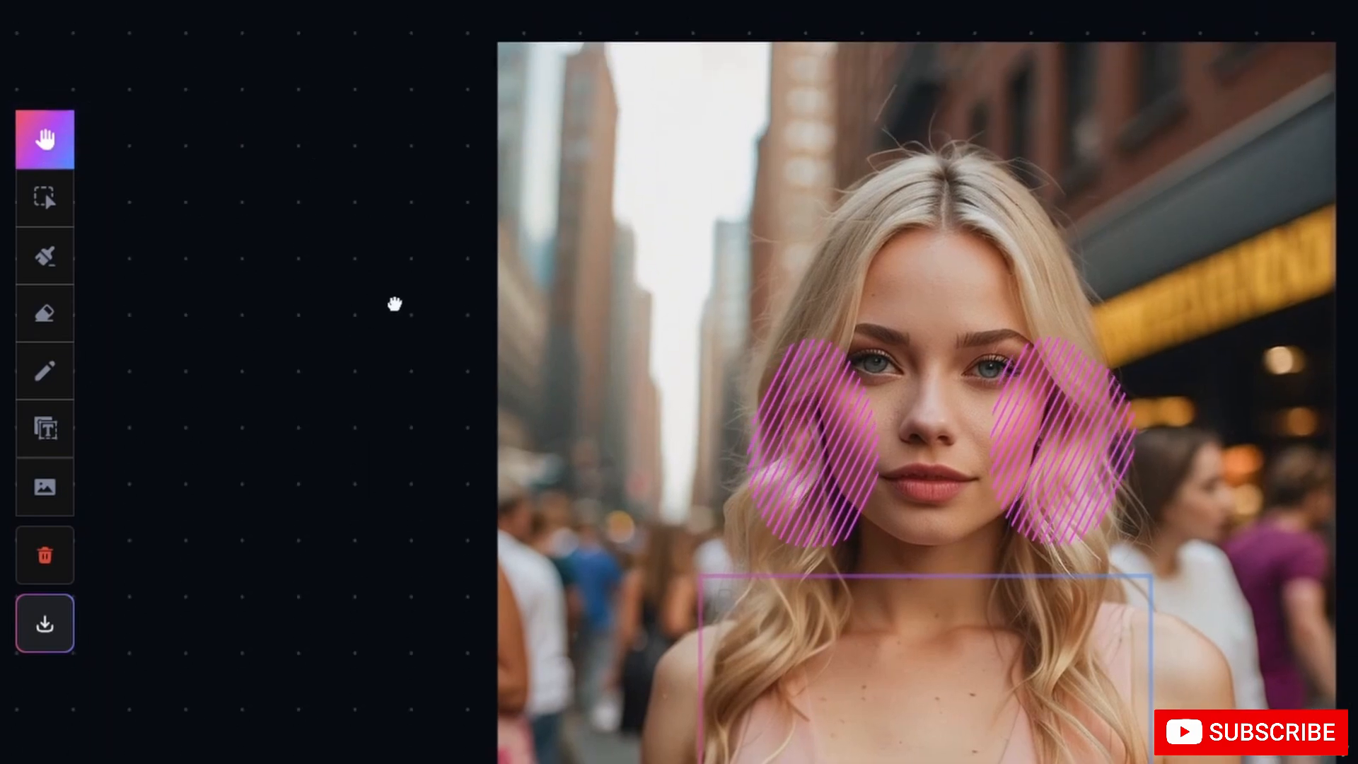
drag(382, 272, 257, 215)
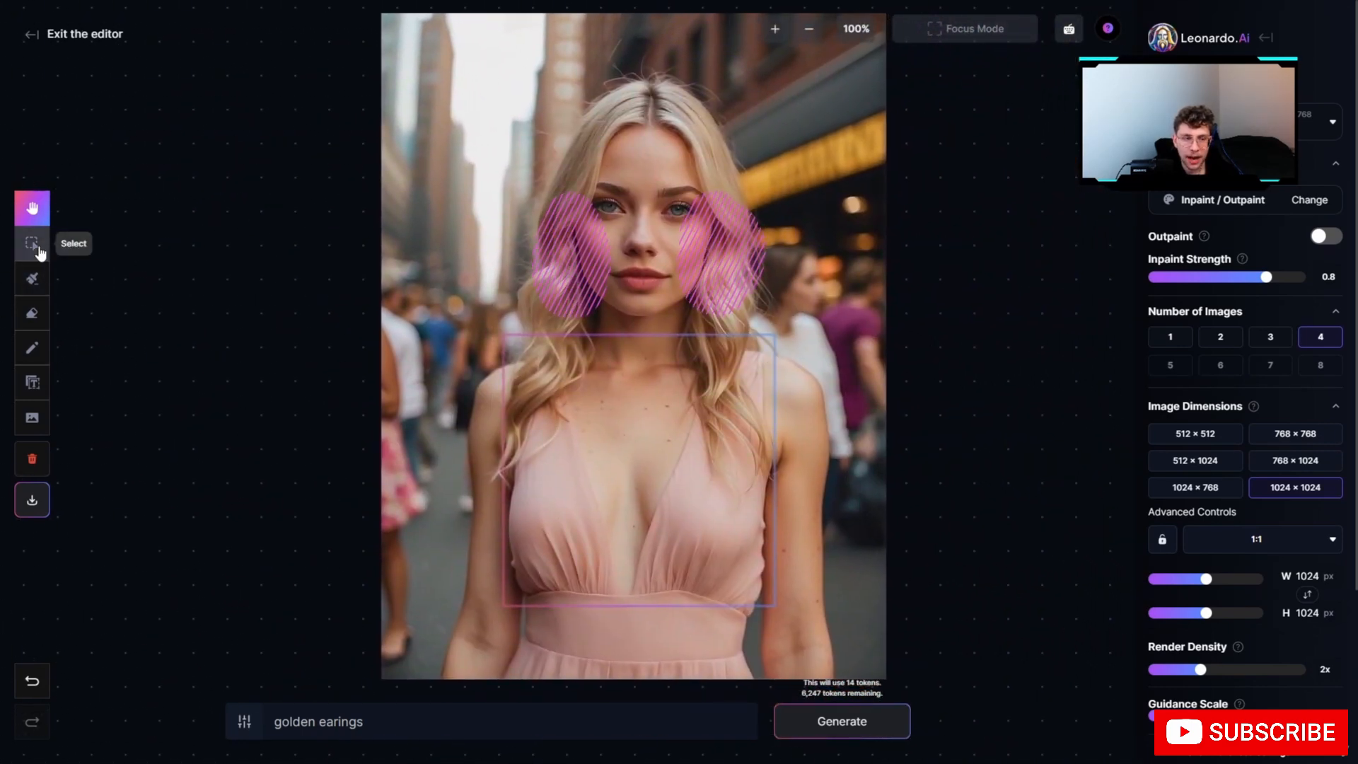
click(31, 245)
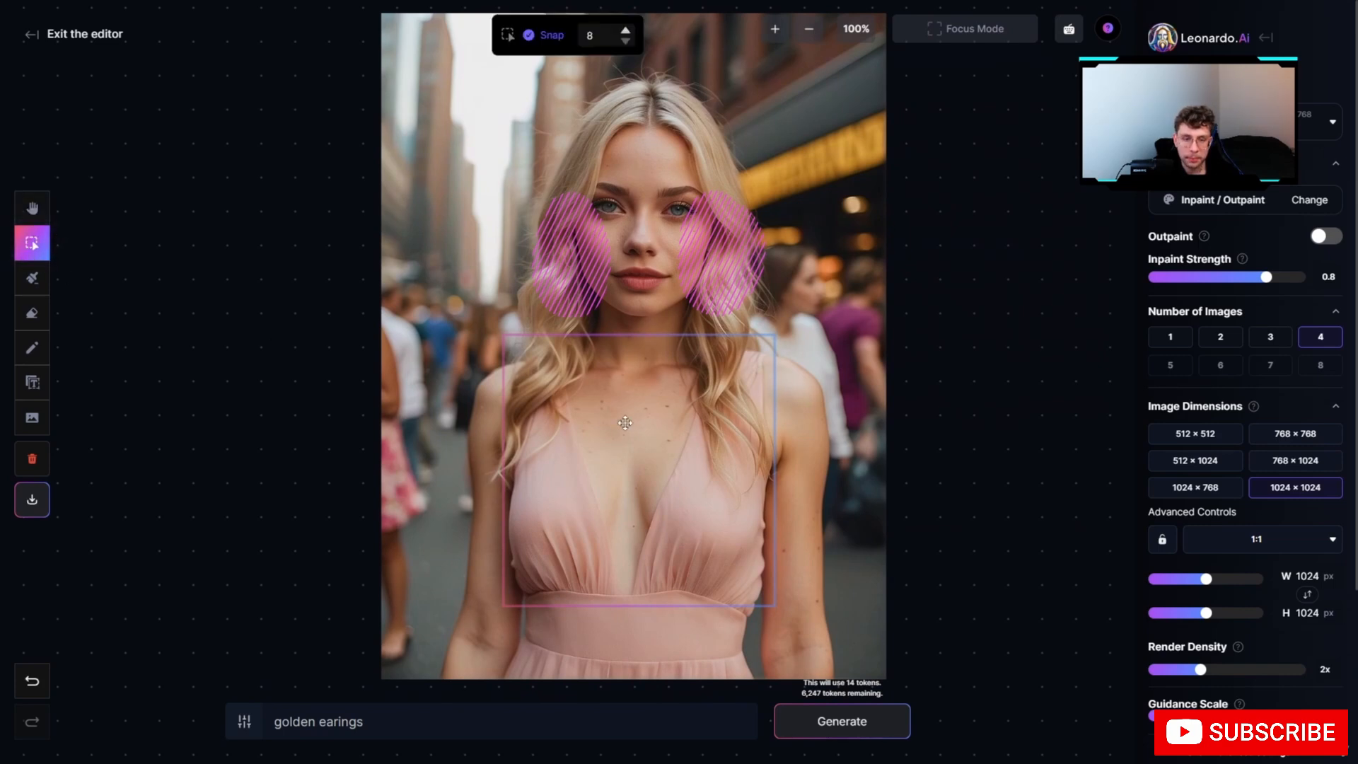
drag(627, 433, 627, 241)
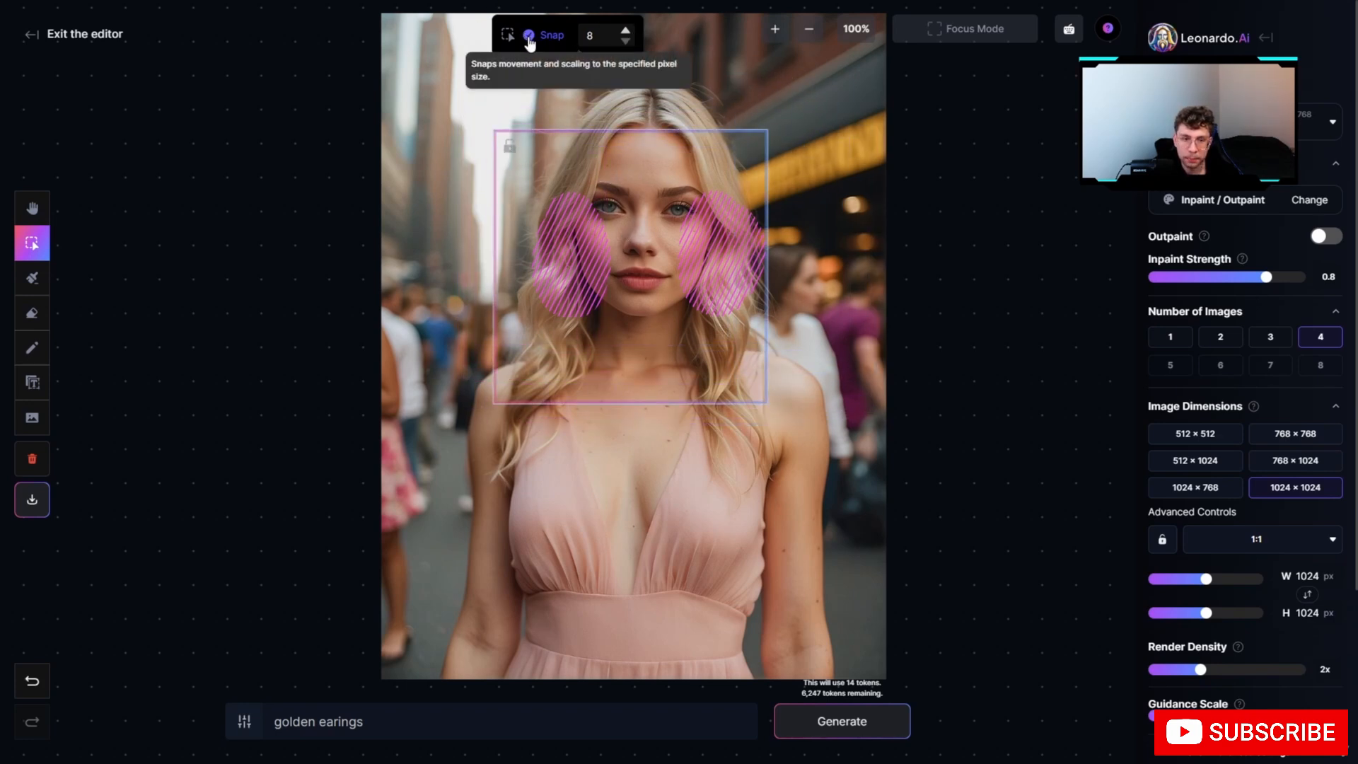
Reposition the generation frame around the face with a snap size of 64, with a snap size of 8, and with snapping turned off.
click(626, 30)
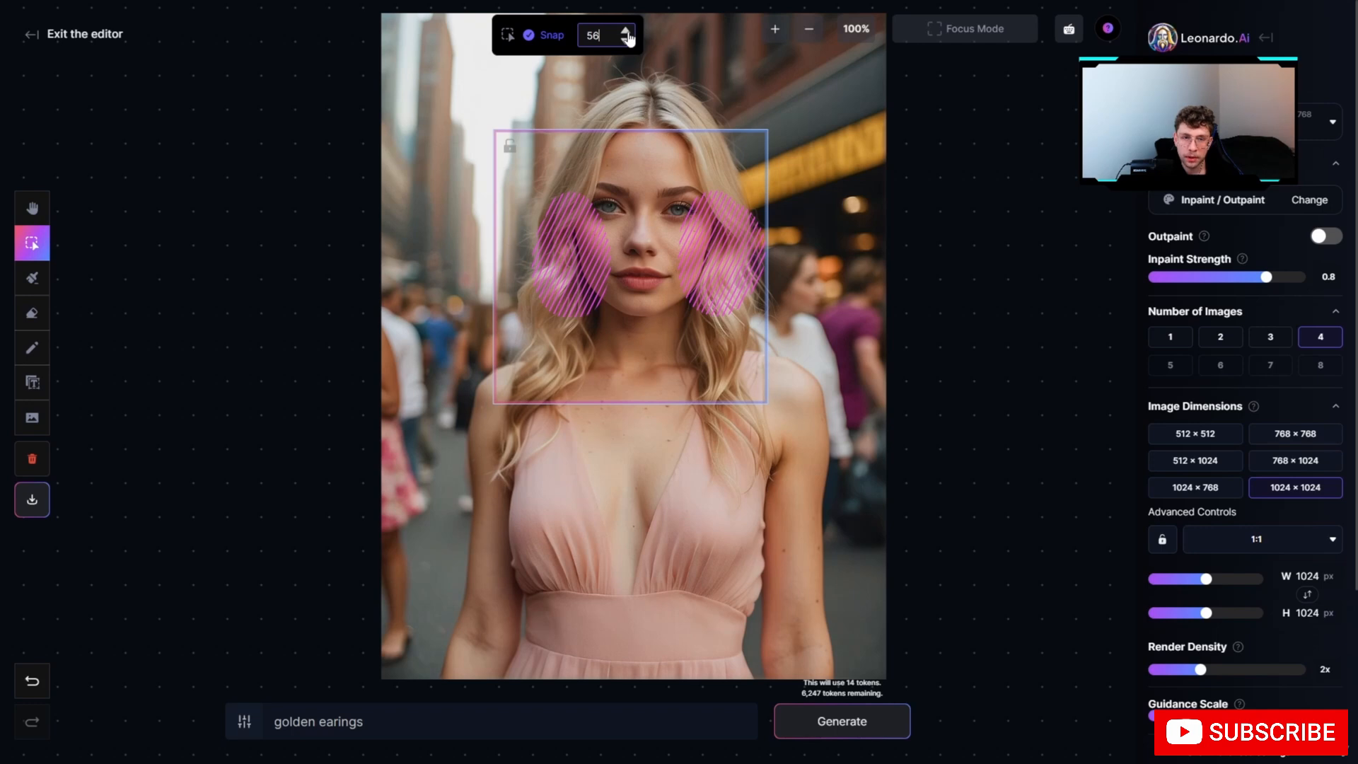
mouse_move(630, 212)
mouse_down()
mouse_move(596, 277)
mouse_move(685, 359)
mouse_move(738, 248)
mouse_move(628, 181)
mouse_move(512, 214)
mouse_move(617, 410)
mouse_move(705, 269)
mouse_move(635, 226)
mouse_up()
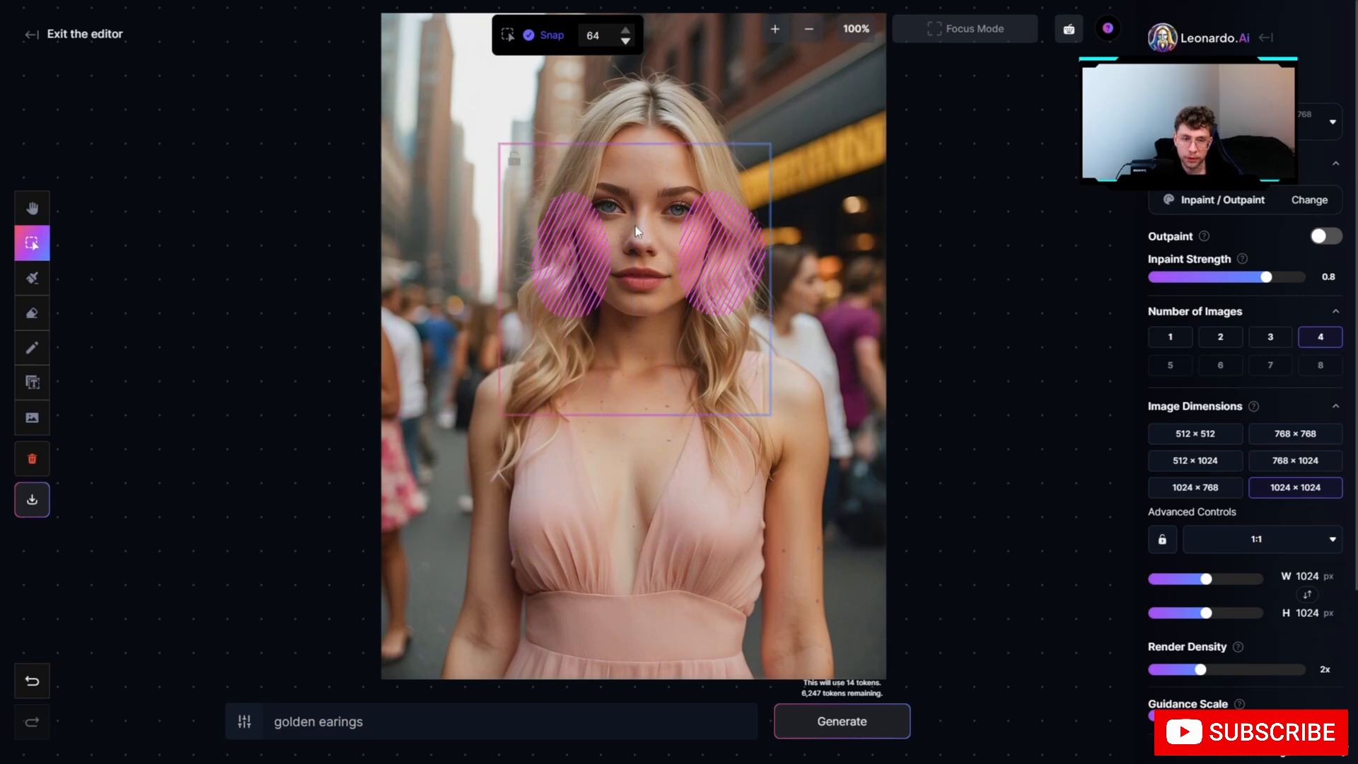
click(625, 41)
click(625, 41)
click(625, 41)
mouse_move(644, 185)
mouse_down()
mouse_move(529, 184)
mouse_move(597, 270)
mouse_move(737, 215)
mouse_move(711, 196)
mouse_move(715, 168)
mouse_move(650, 191)
mouse_move(653, 164)
mouse_up()
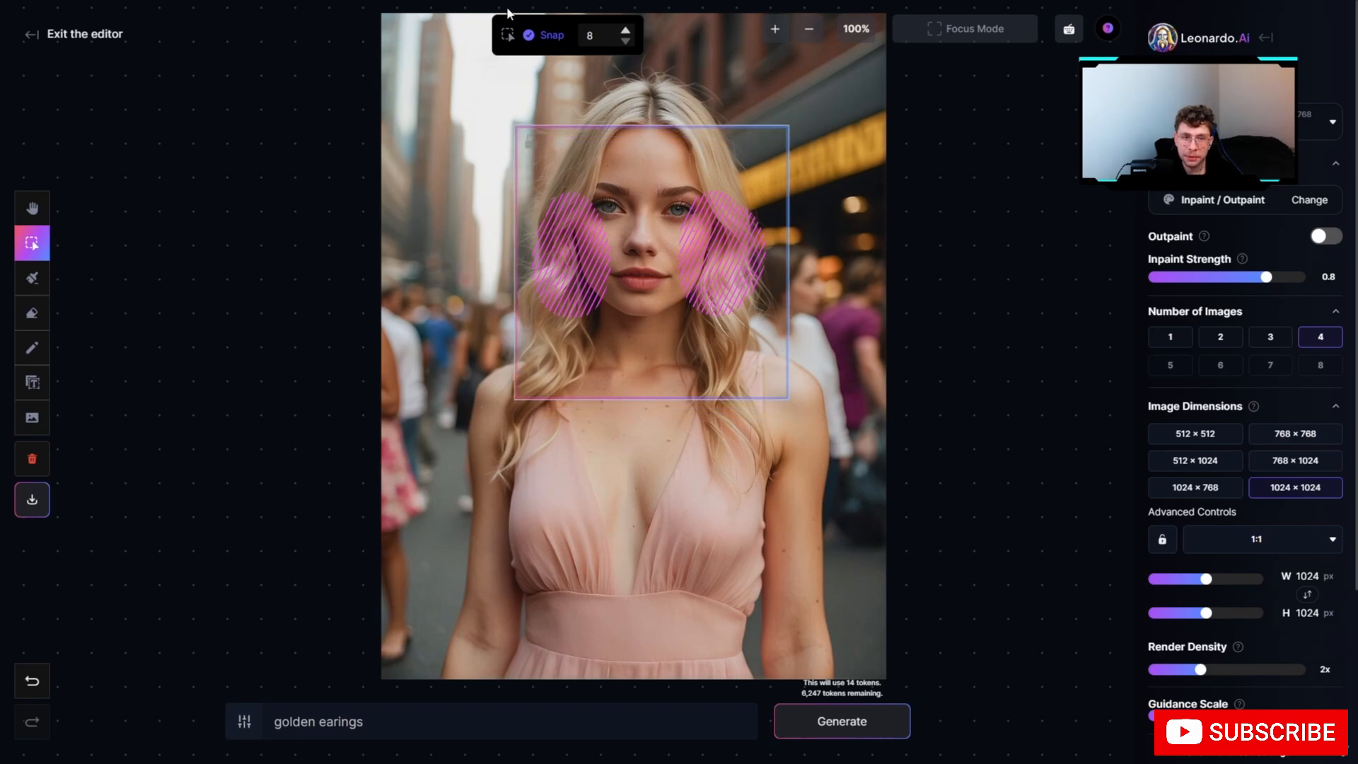
click(530, 36)
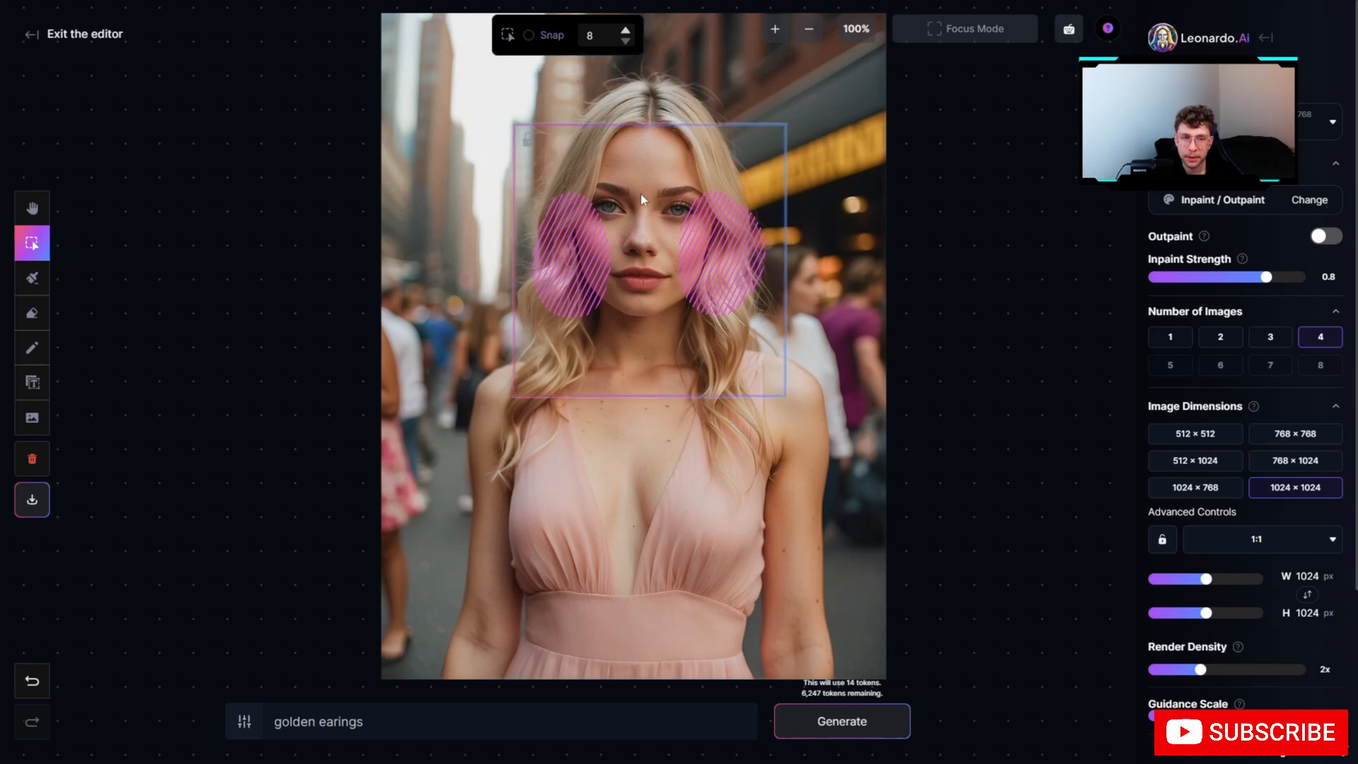
drag(640, 194, 623, 159)
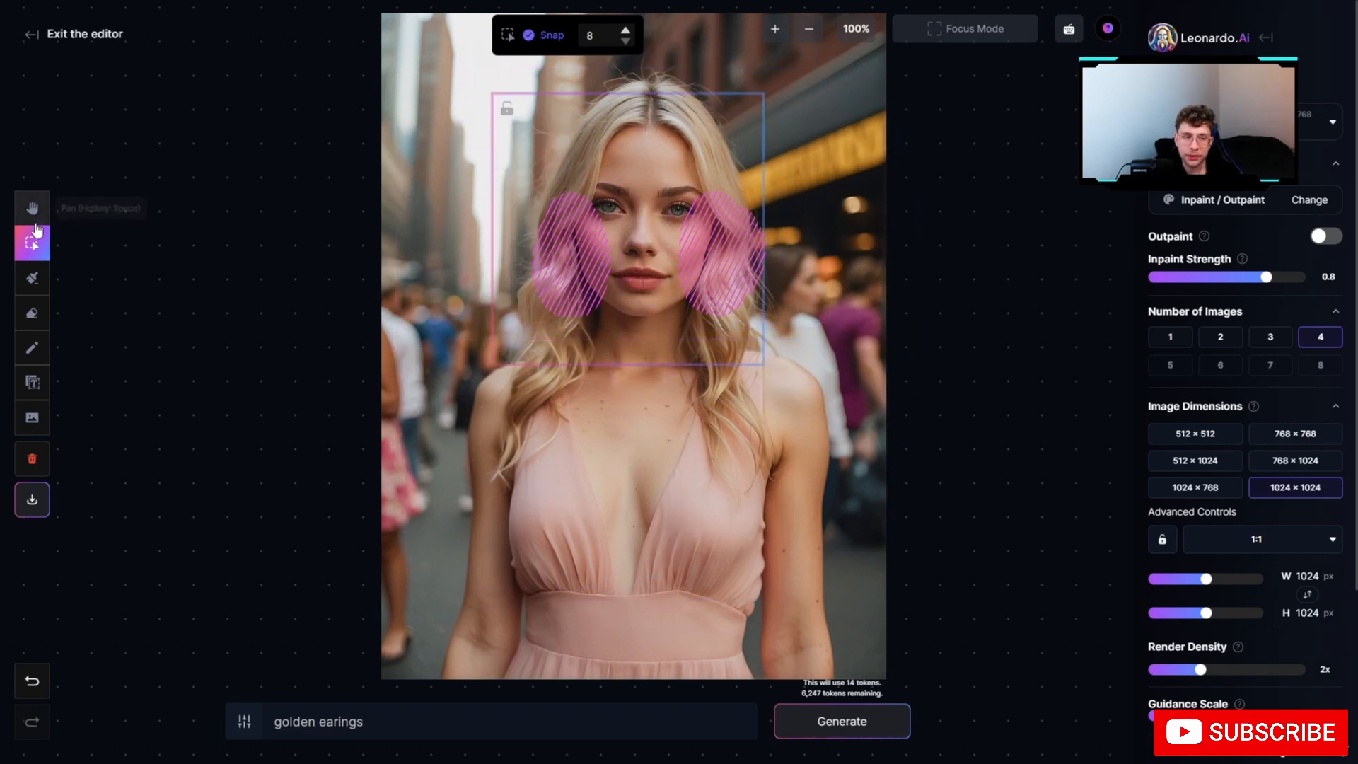
Paint freehand mask strokes over the forehead, chest and dress with the mask brush at size 96.
click(32, 277)
mouse_move(618, 180)
mouse_down()
mouse_move(622, 134)
mouse_move(689, 177)
mouse_move(679, 120)
mouse_move(651, 152)
mouse_up()
mouse_move(674, 431)
mouse_down()
mouse_move(685, 461)
mouse_move(643, 516)
mouse_move(710, 487)
mouse_move(640, 499)
mouse_up()
mouse_move(571, 396)
mouse_down()
mouse_move(557, 378)
mouse_move(534, 427)
mouse_move(527, 662)
mouse_move(741, 661)
mouse_move(753, 519)
mouse_move(739, 373)
mouse_up()
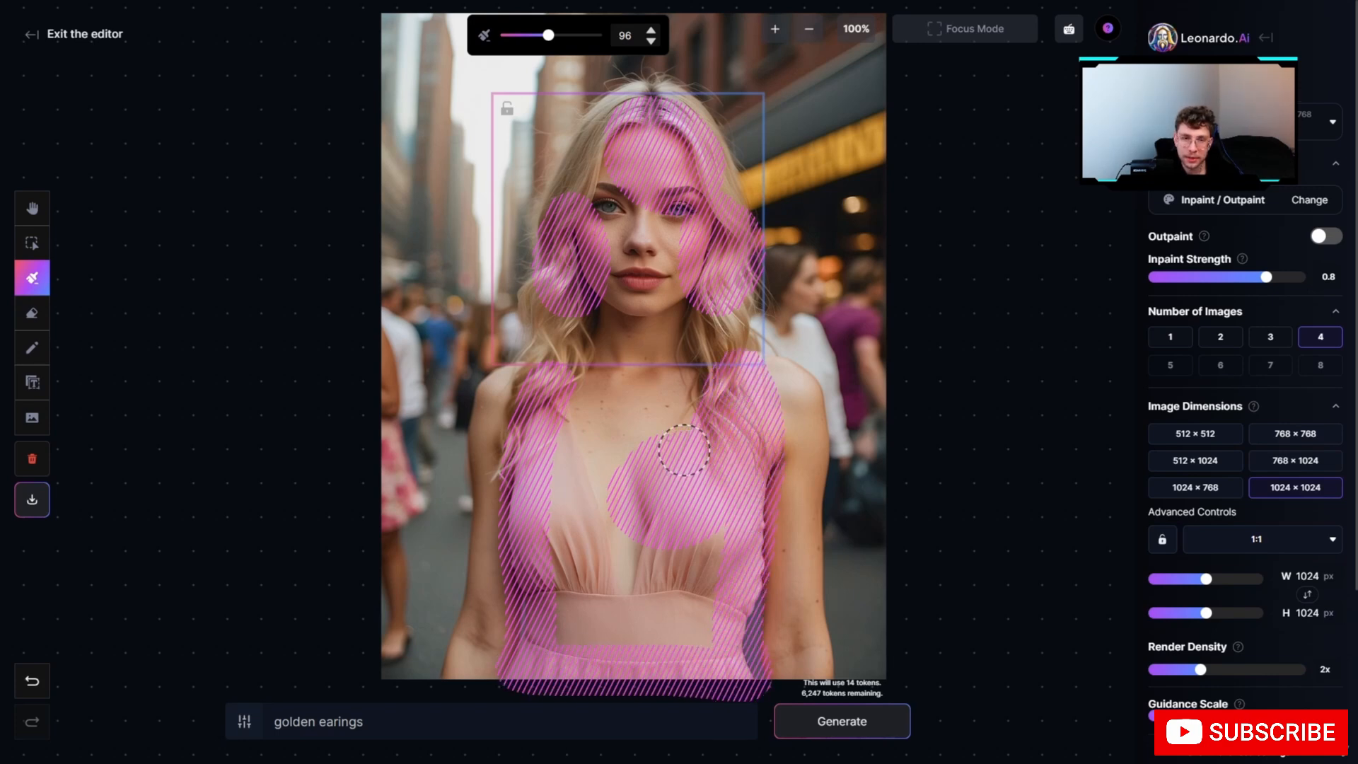
Vary the mask brush size between 36 and 183 and paint more mask over the lips and upper chest.
mouse_move(551, 39)
mouse_down()
mouse_move(569, 39)
mouse_move(518, 37)
mouse_up()
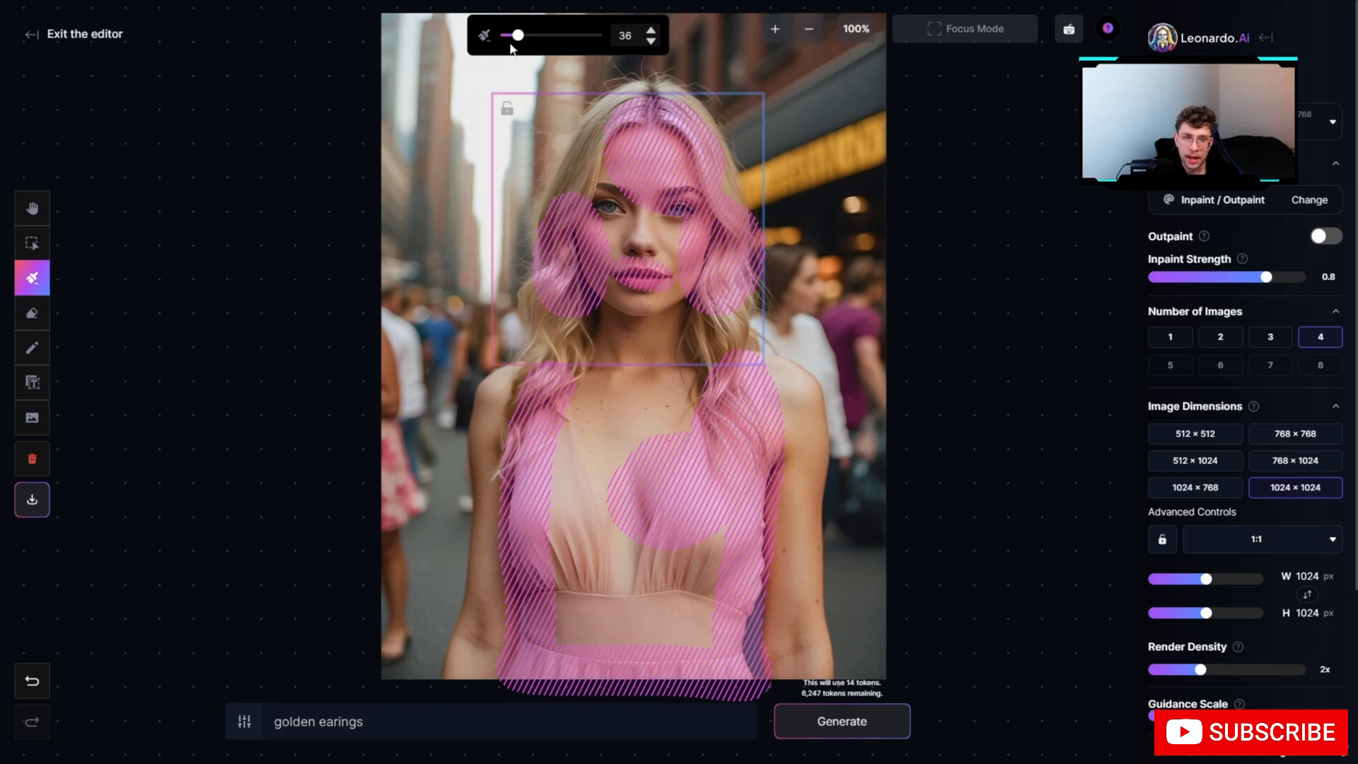
drag(523, 39, 594, 37)
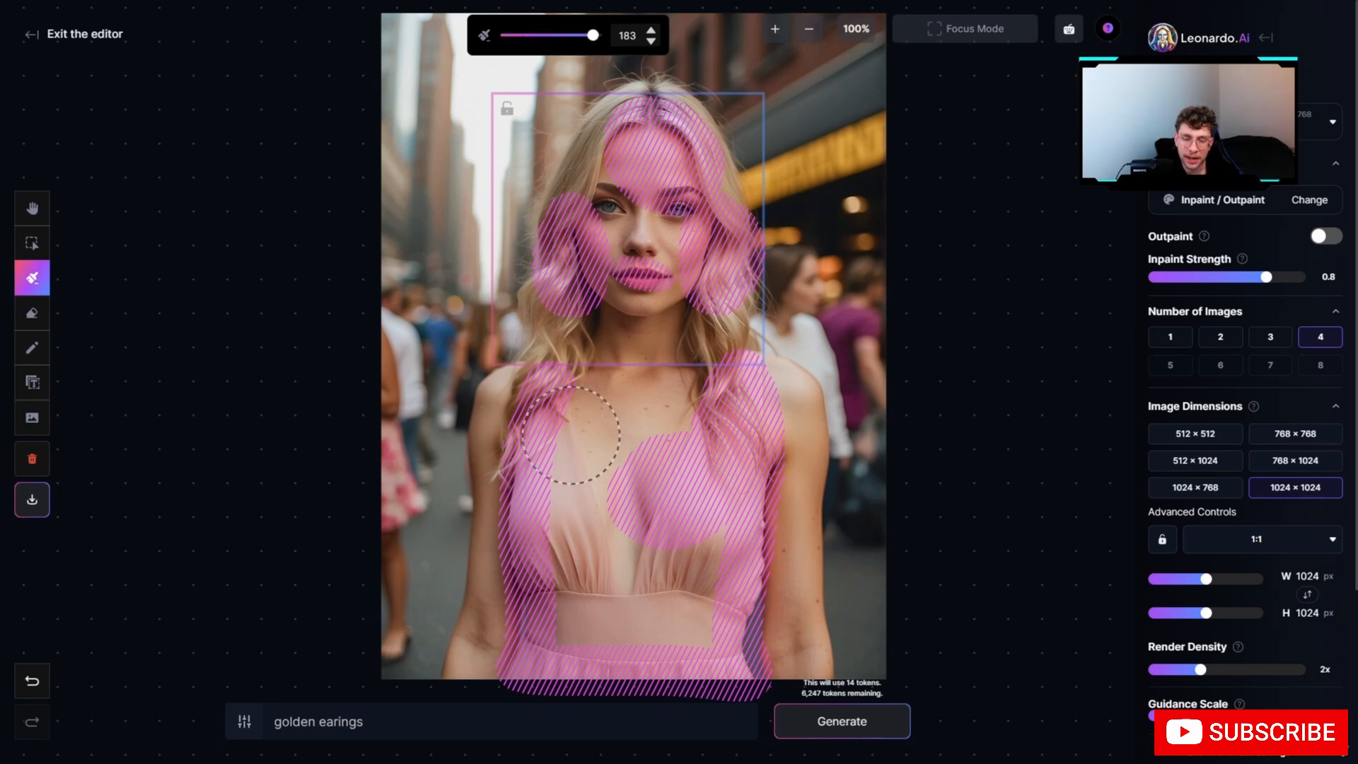
mouse_move(607, 417)
mouse_down()
mouse_move(572, 450)
mouse_move(569, 608)
mouse_move(621, 633)
mouse_move(707, 635)
mouse_move(707, 562)
mouse_move(661, 543)
mouse_move(616, 566)
mouse_move(679, 527)
mouse_move(682, 420)
mouse_move(645, 408)
mouse_move(653, 450)
mouse_move(628, 417)
mouse_up()
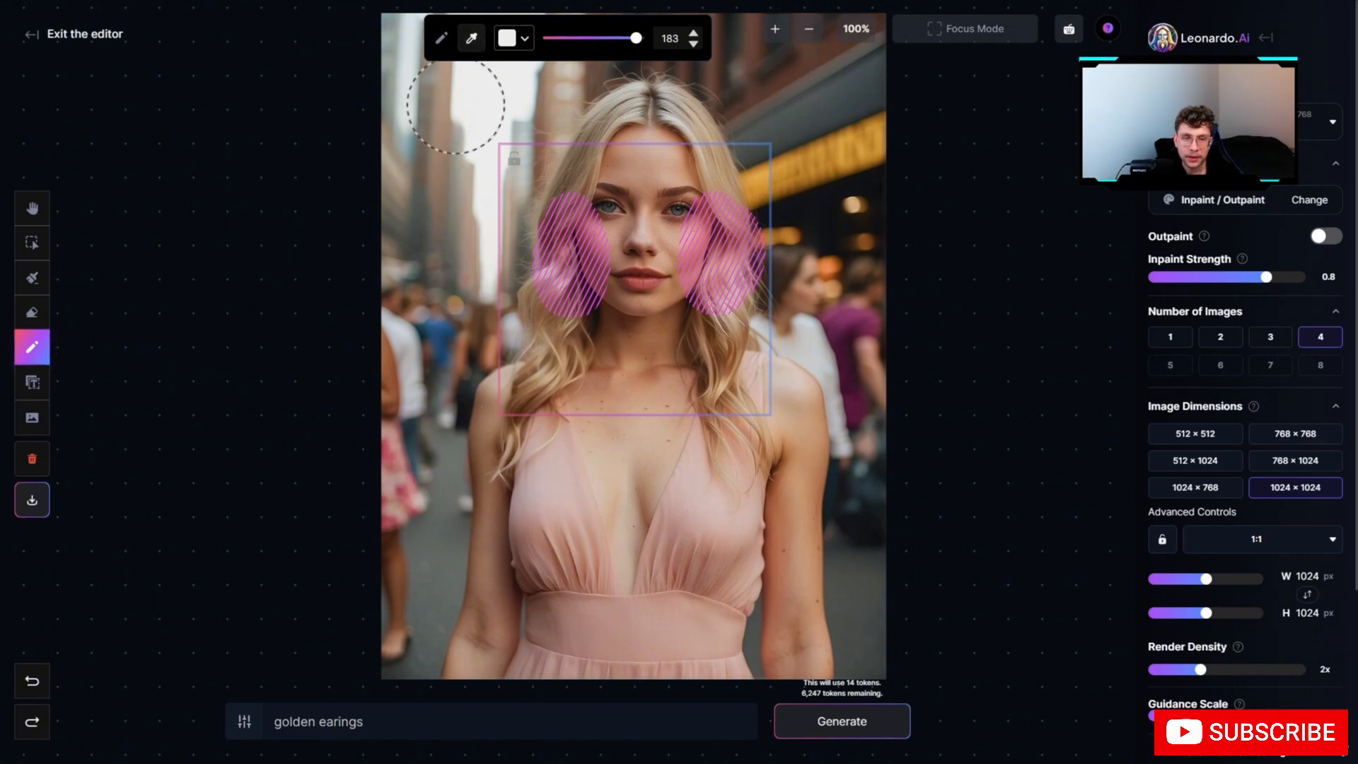
Sketch a red dot and a winding red line on the background beside the woman with a size 22 sketch brush.
drag(636, 39, 572, 38)
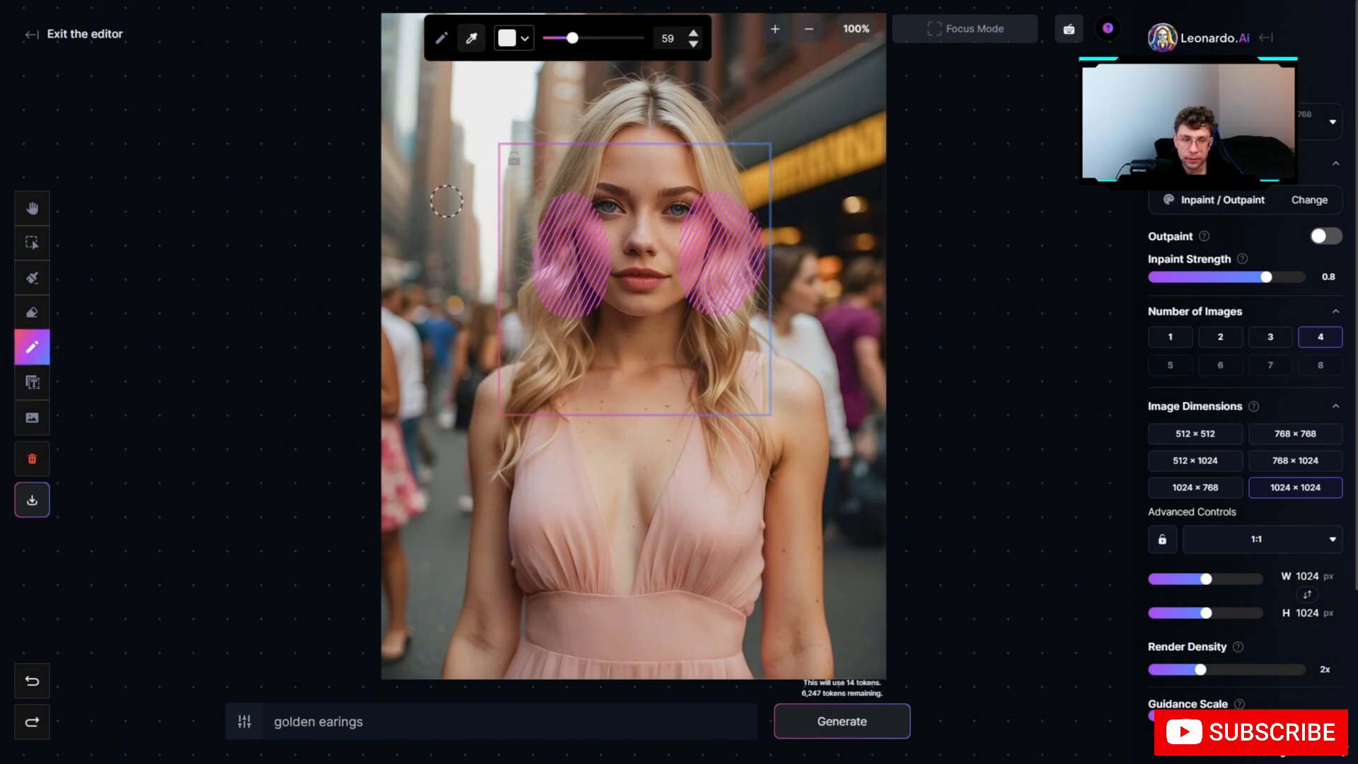
click(524, 41)
drag(446, 75, 569, 79)
drag(572, 39, 556, 41)
click(390, 130)
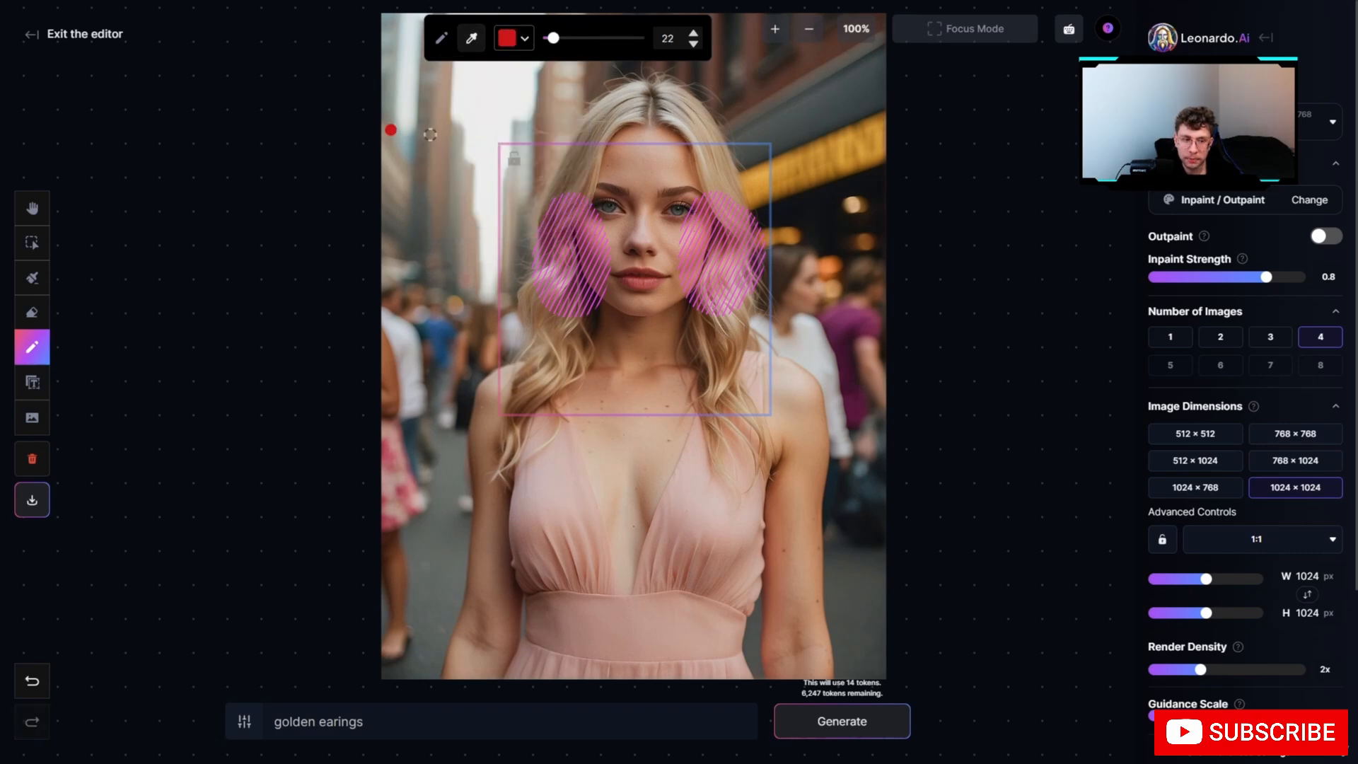
mouse_move(458, 106)
mouse_down()
mouse_move(407, 208)
mouse_move(449, 248)
mouse_up()
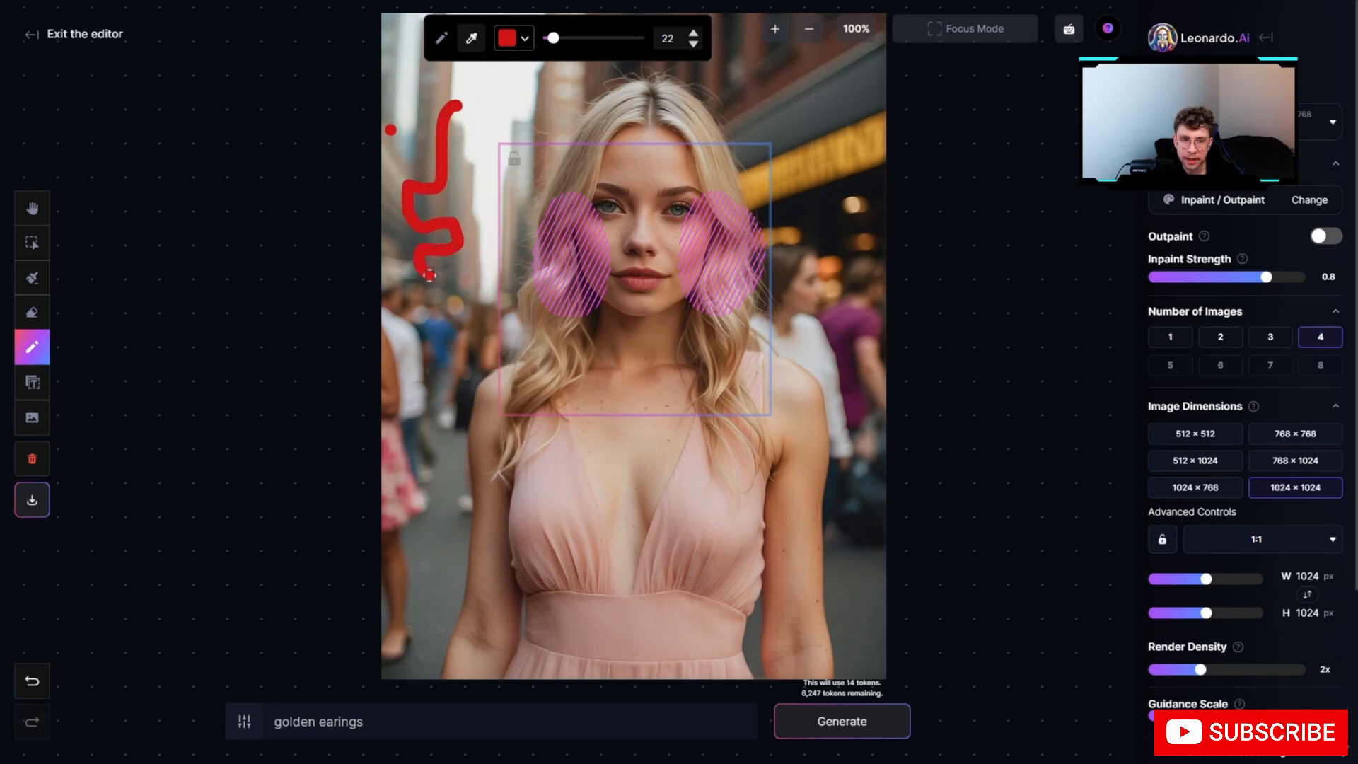
Place the red text "this is the text" across the dress in Inter at size 40.
click(31, 382)
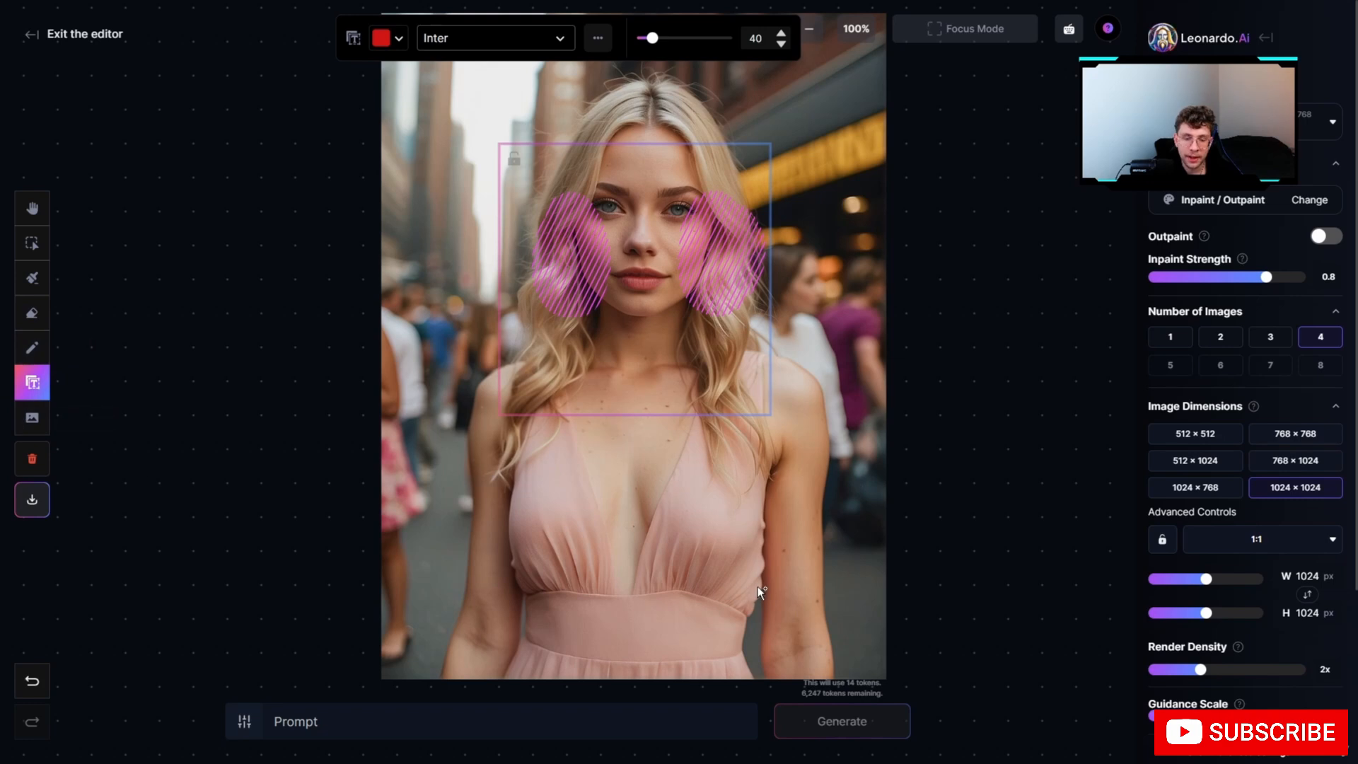
click(505, 524)
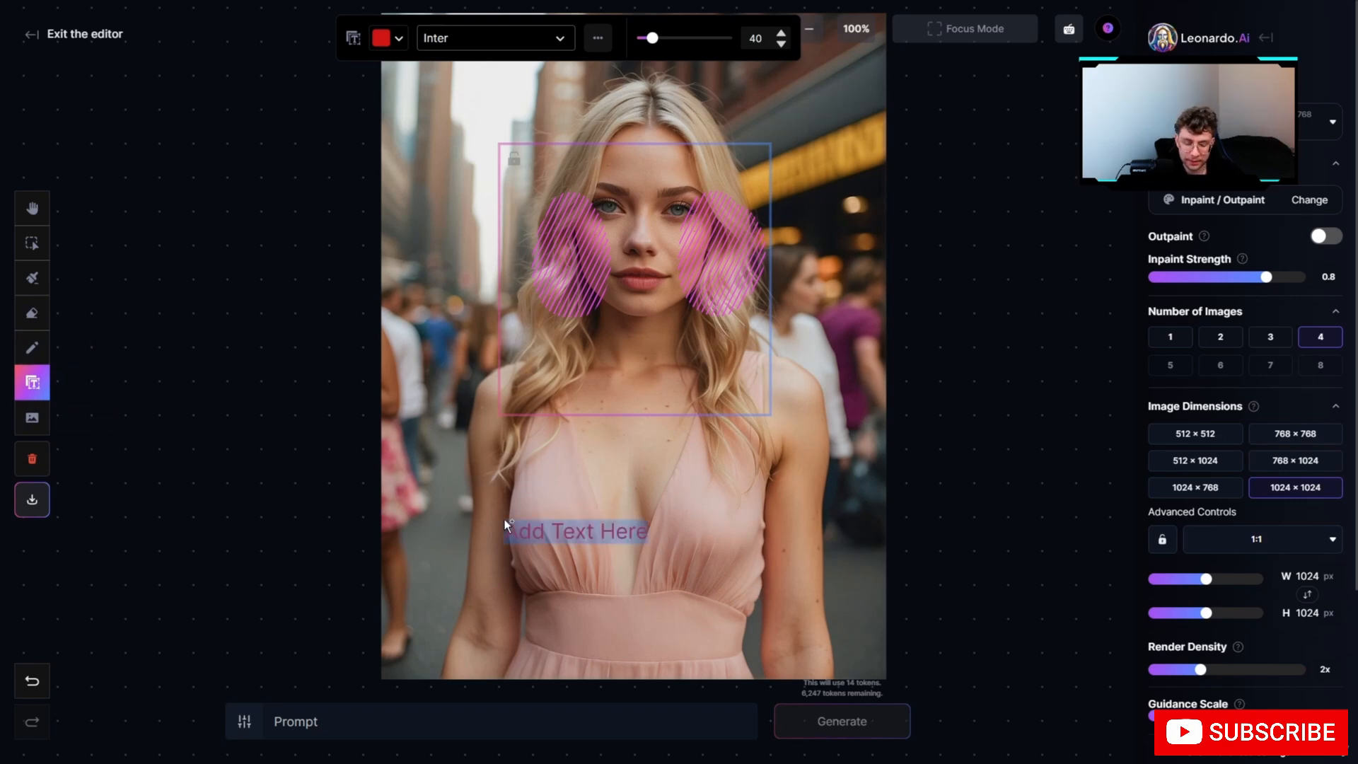
text(this is the)
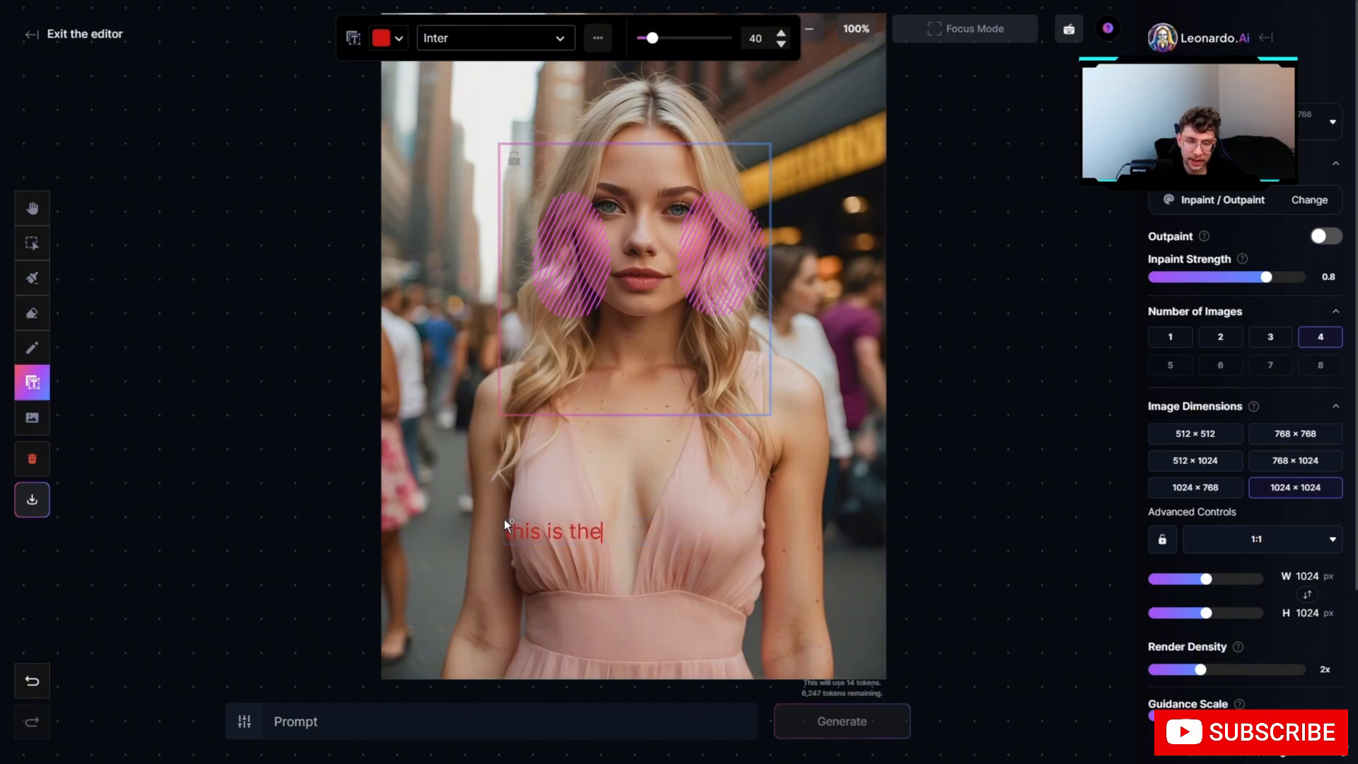
text( text)
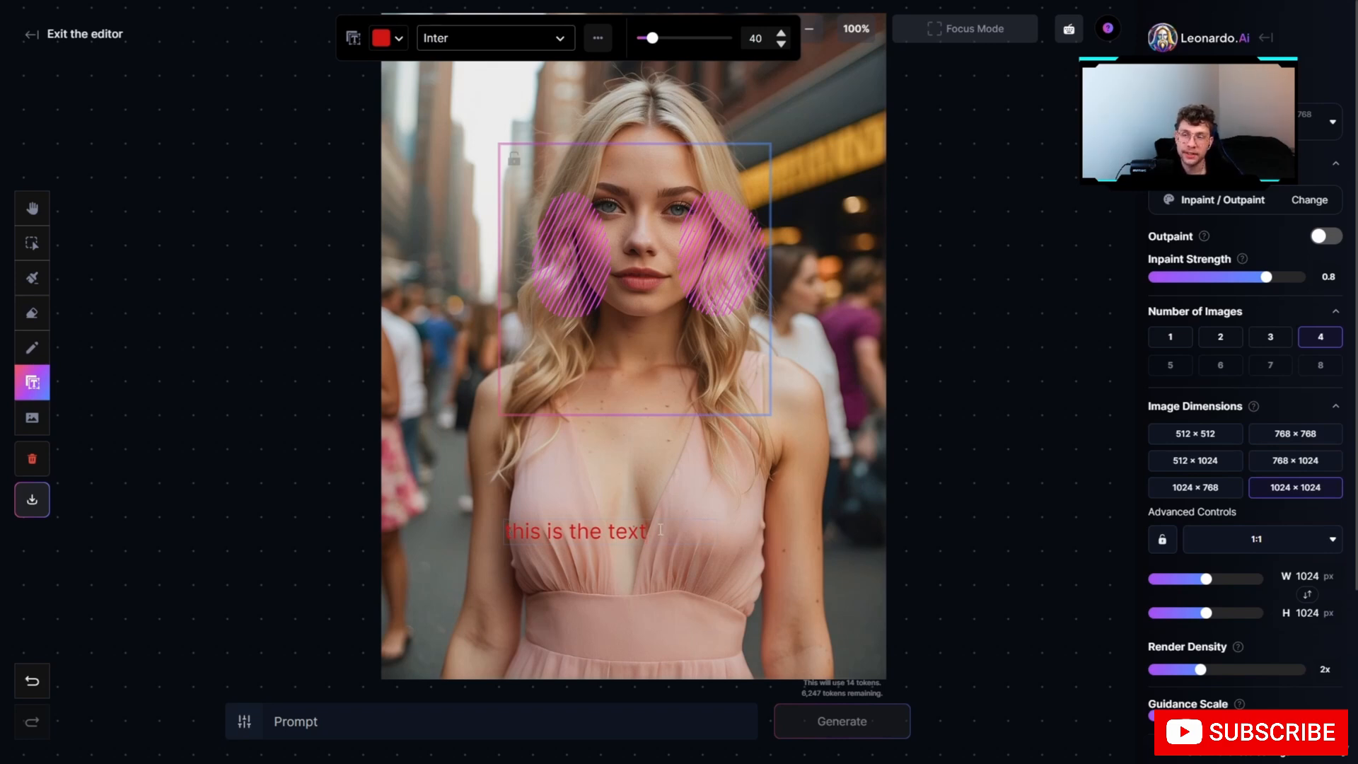
click(97, 331)
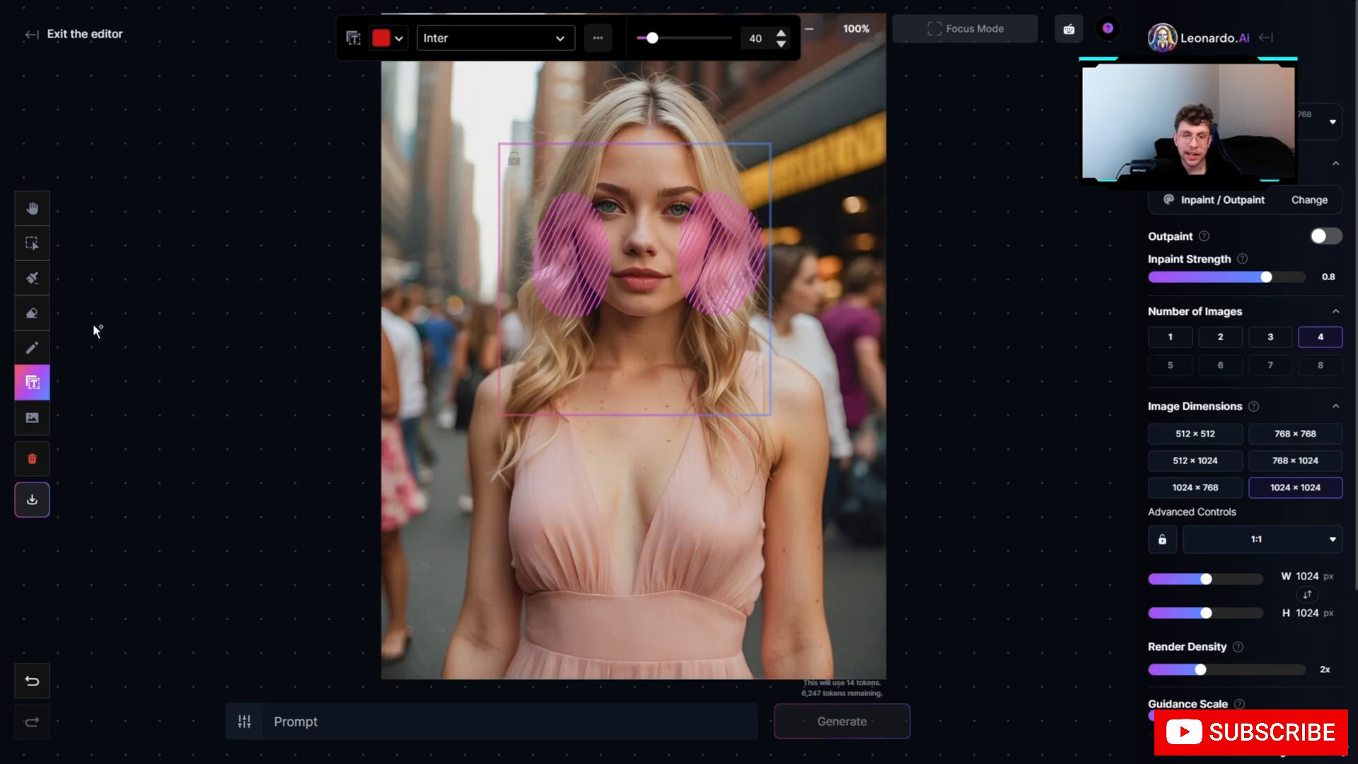
Erase the portrait's lower-left corner with the eraser limited to Images at size 92, and undo the erasure.
click(31, 318)
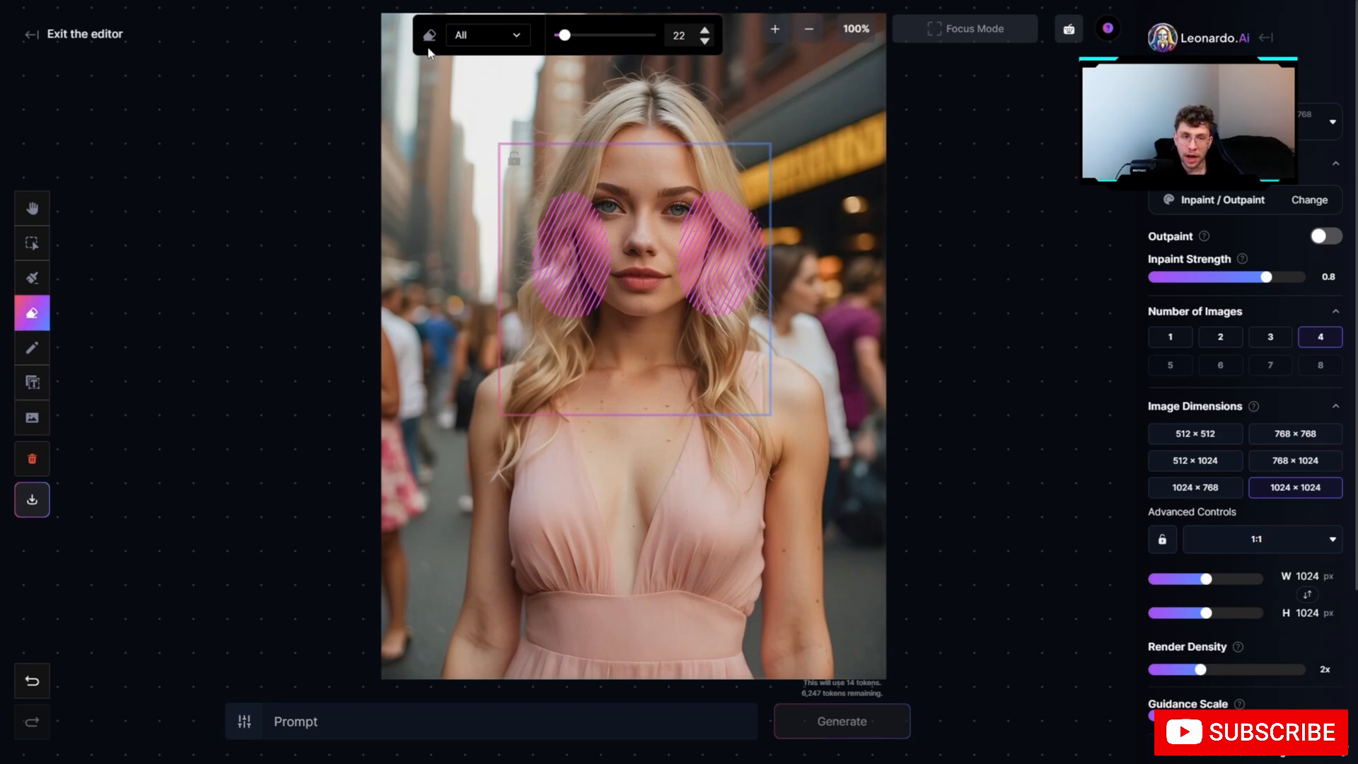
click(513, 37)
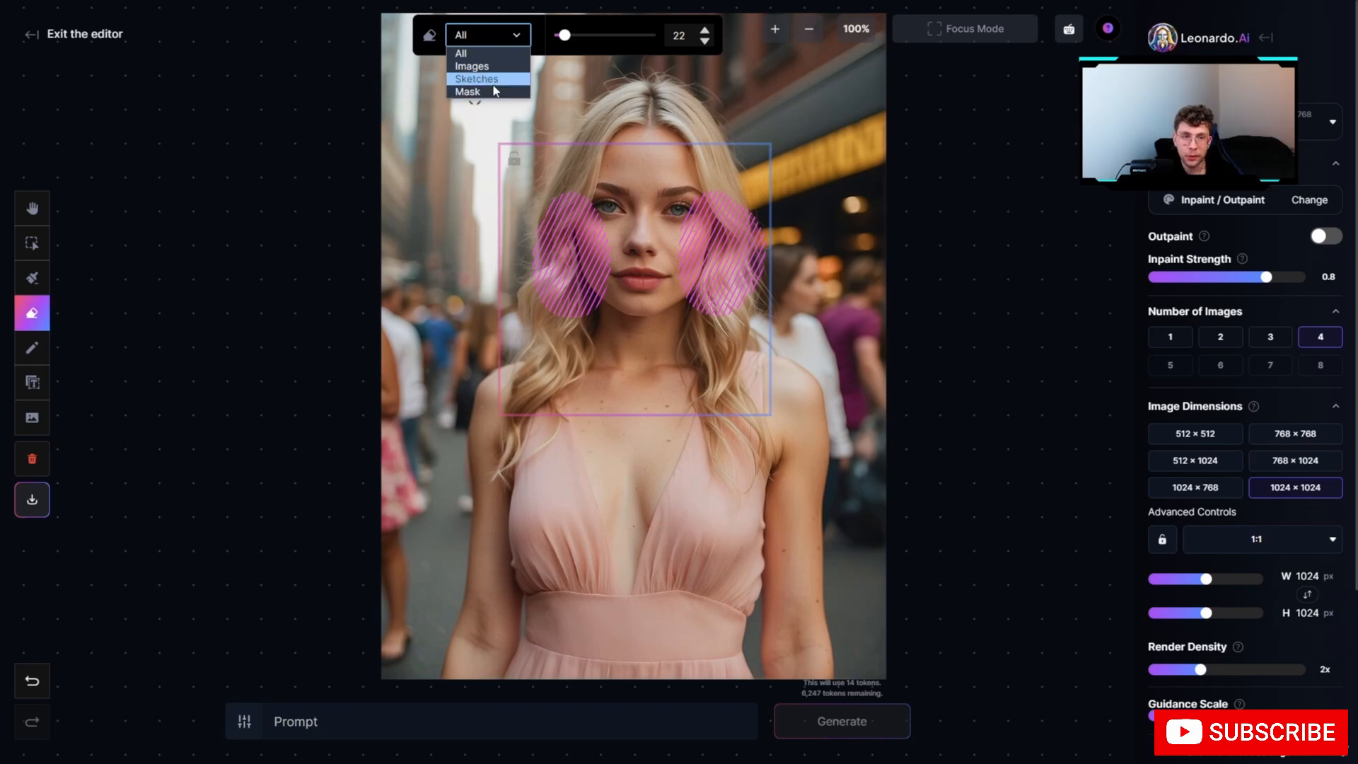
click(471, 66)
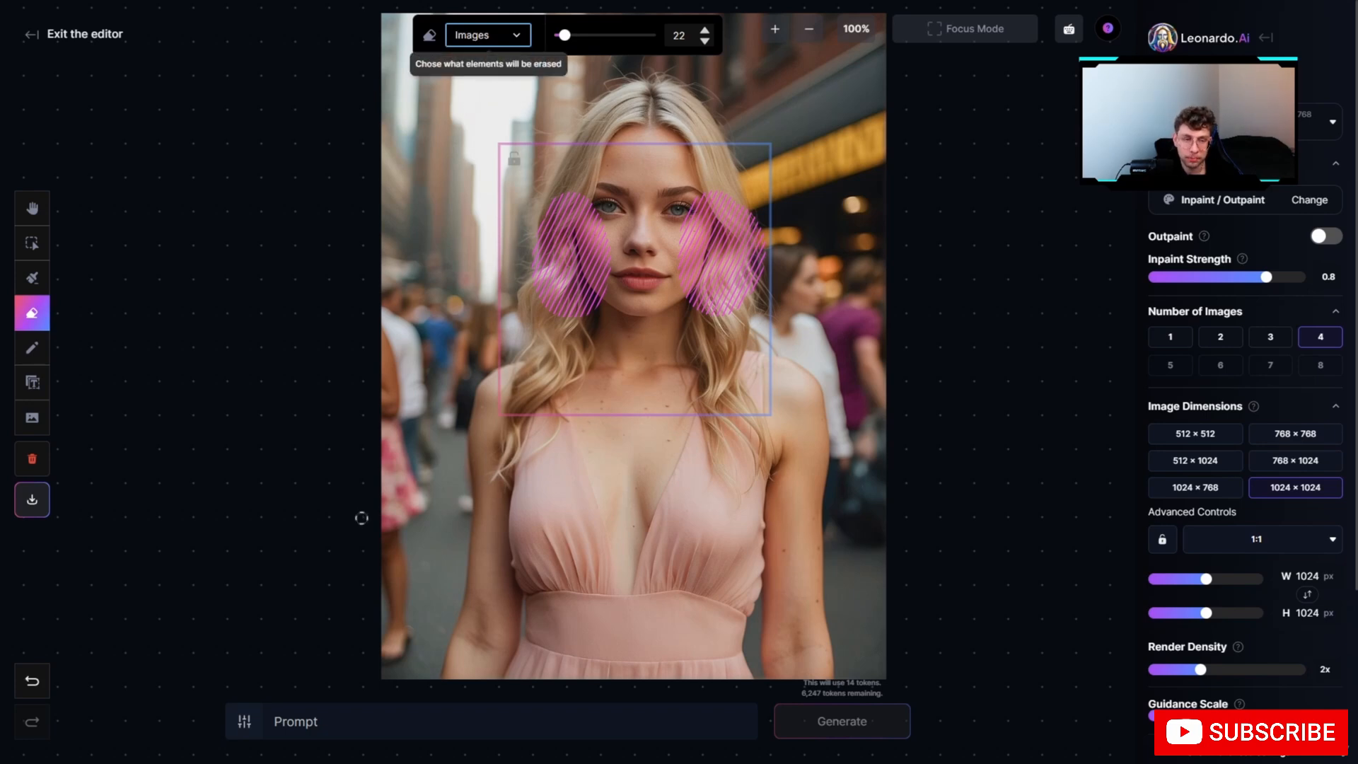
drag(563, 36, 600, 35)
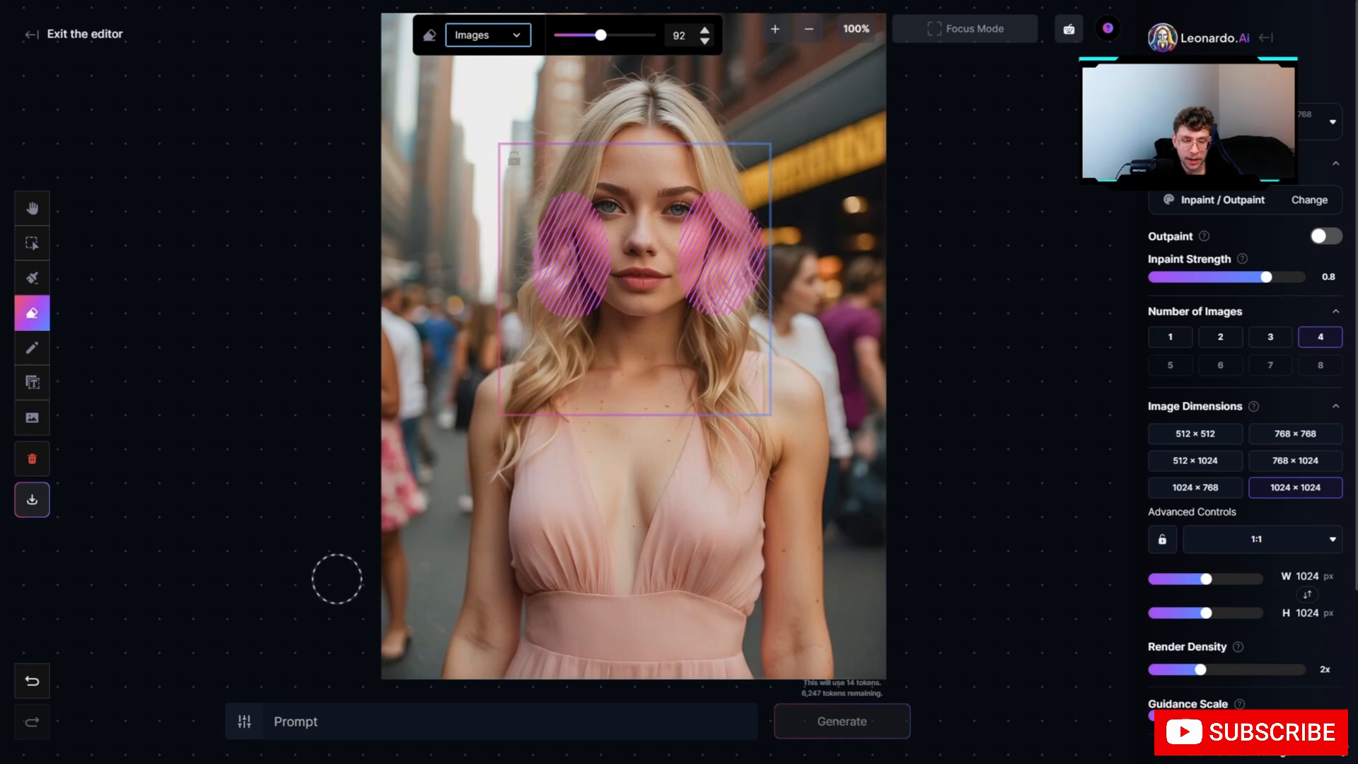
mouse_move(356, 631)
mouse_down()
mouse_move(434, 681)
mouse_move(363, 594)
mouse_move(457, 686)
mouse_move(503, 696)
mouse_move(434, 653)
mouse_move(389, 594)
mouse_move(352, 472)
mouse_up()
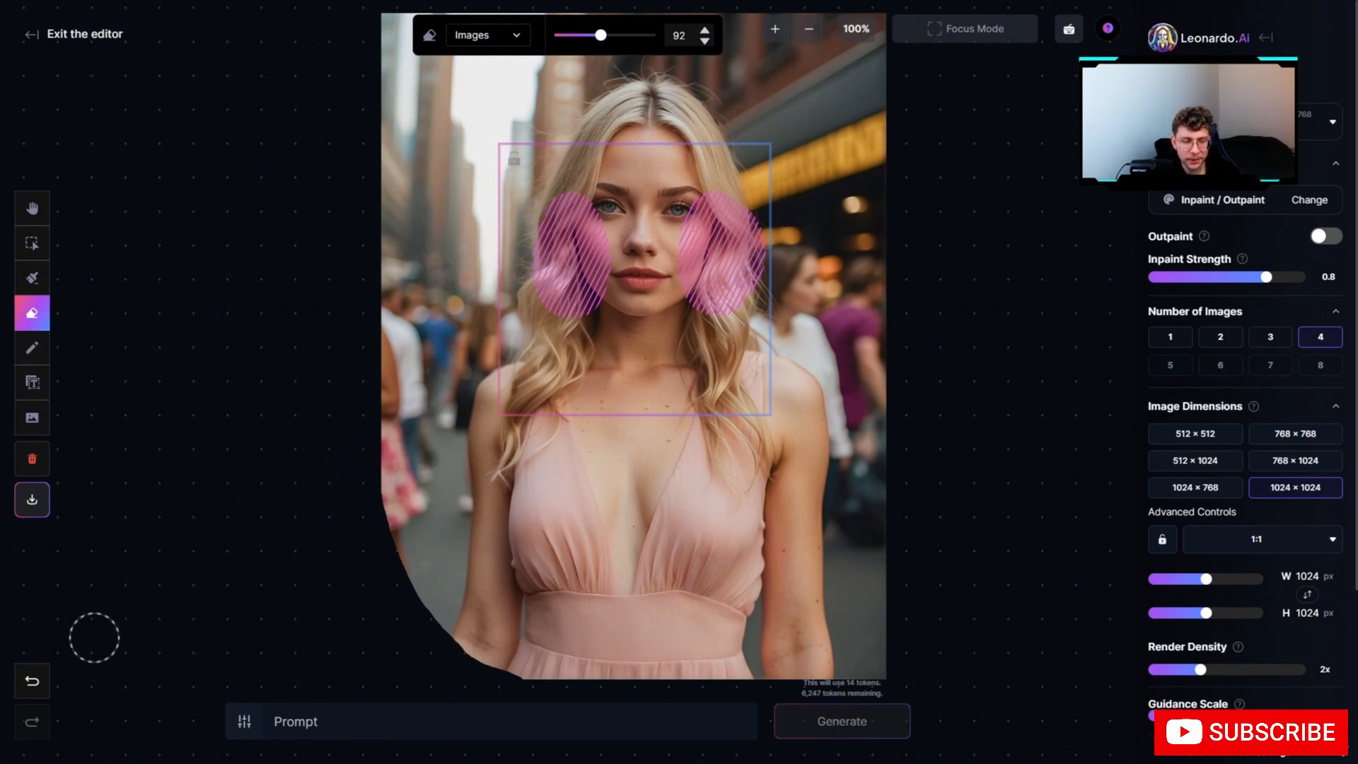
click(39, 682)
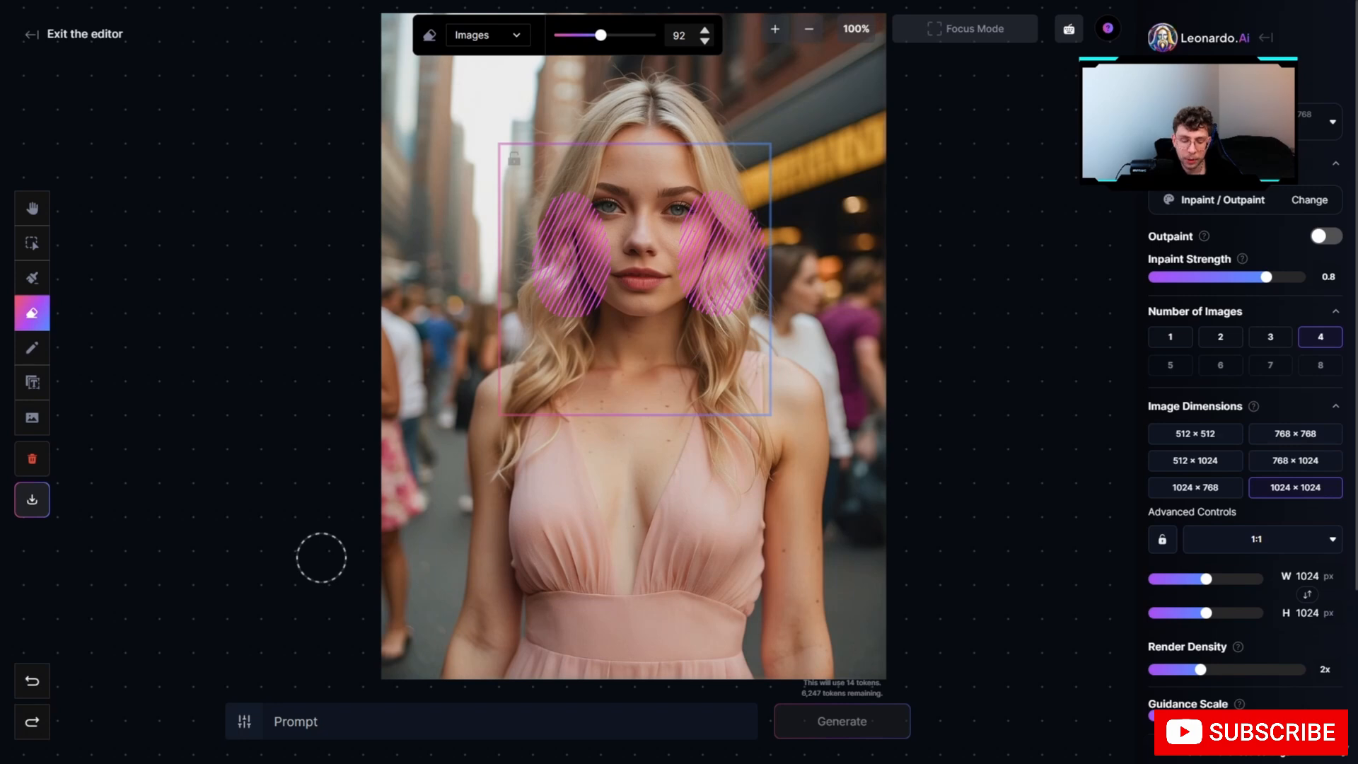
Limit the eraser to Sketches and try it on the background beside the woman, sketching there and erasing the sketch.
click(475, 36)
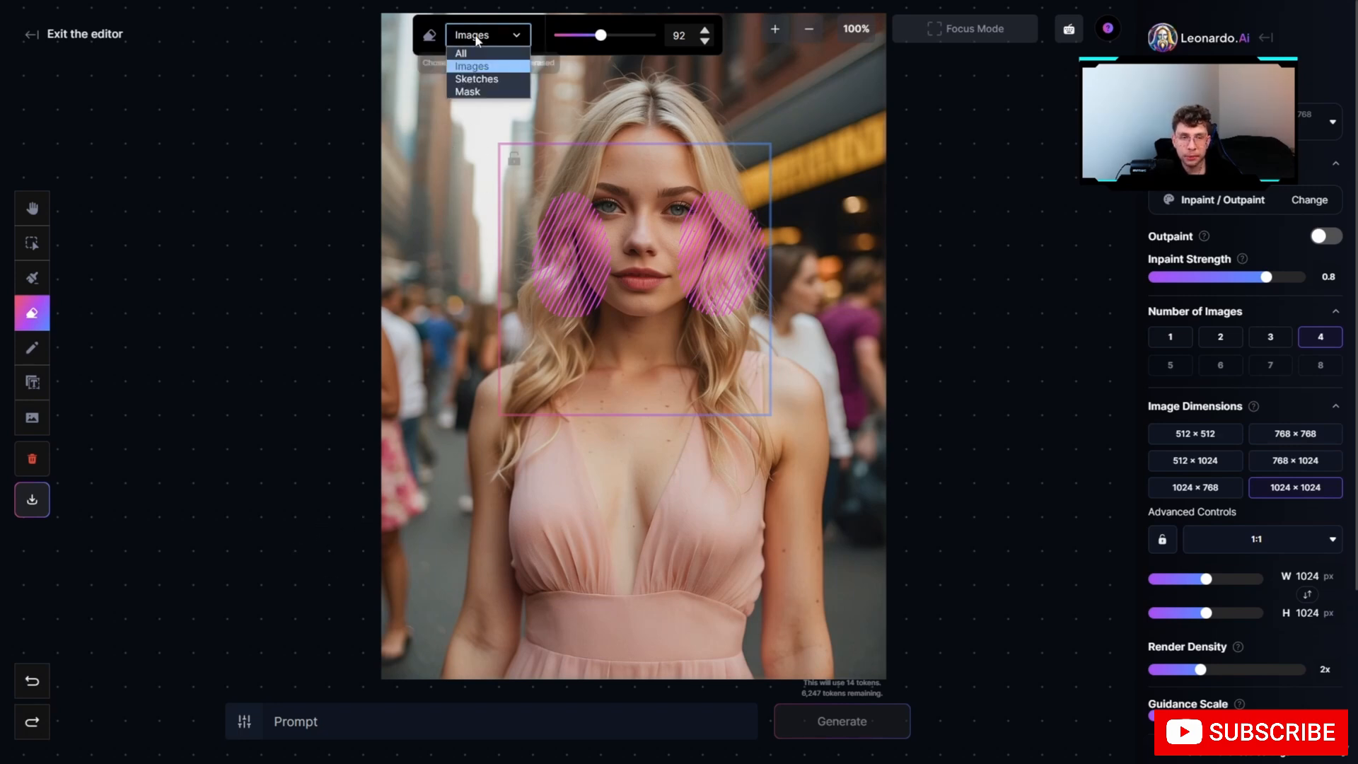
click(476, 79)
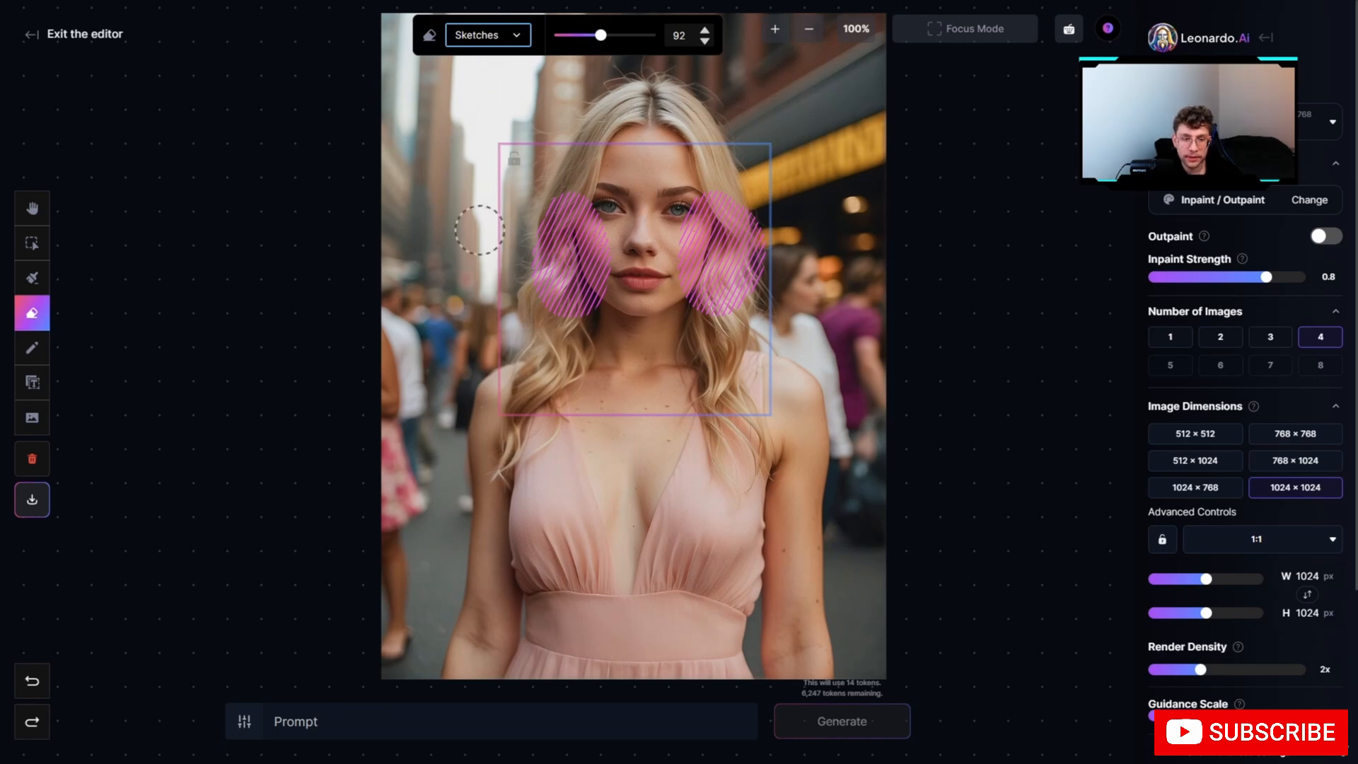
mouse_move(453, 255)
mouse_down()
mouse_move(424, 312)
mouse_move(414, 385)
mouse_move(425, 249)
mouse_move(446, 338)
mouse_up()
click(32, 347)
click(32, 312)
mouse_move(440, 265)
mouse_down()
mouse_move(440, 208)
mouse_move(420, 339)
mouse_move(457, 219)
mouse_move(451, 334)
mouse_move(452, 176)
mouse_up()
Limit the eraser to Mask and erase both ear masks from the portrait.
click(486, 36)
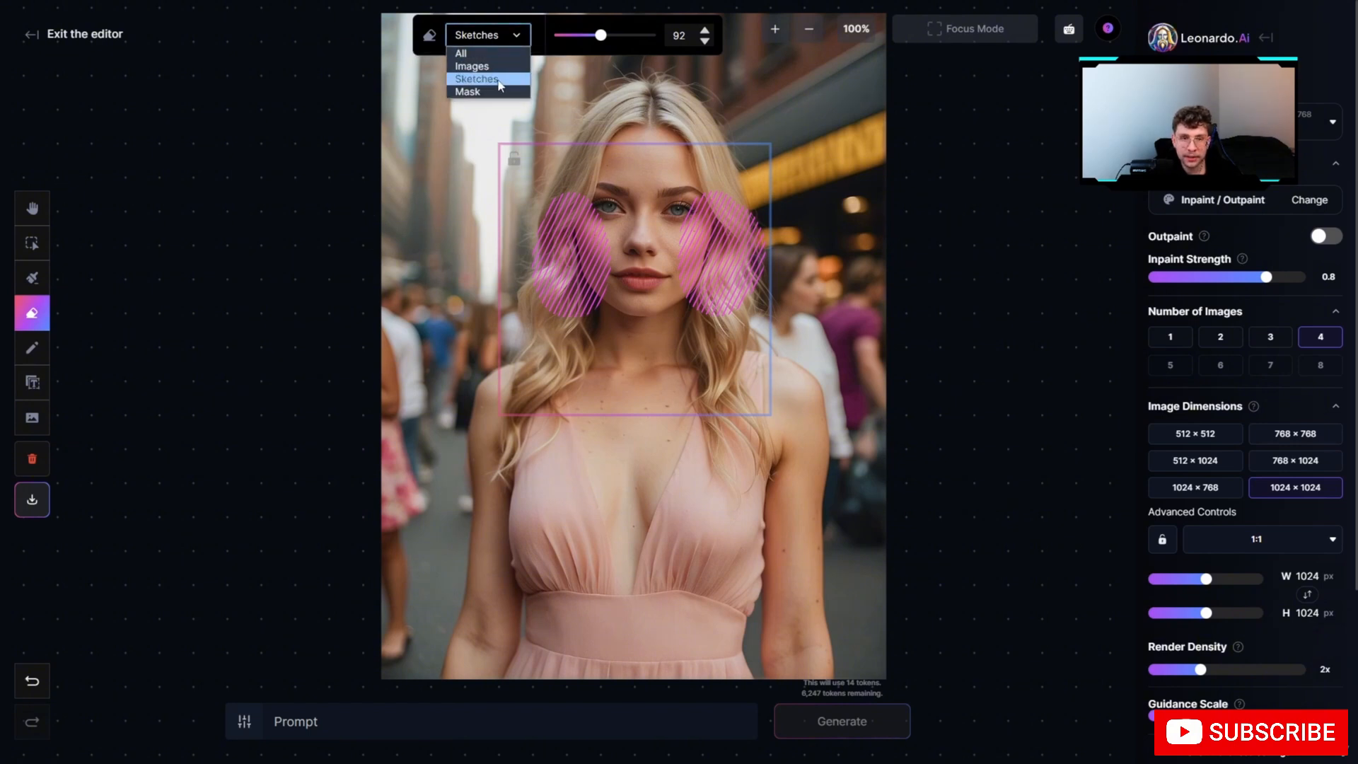
click(491, 94)
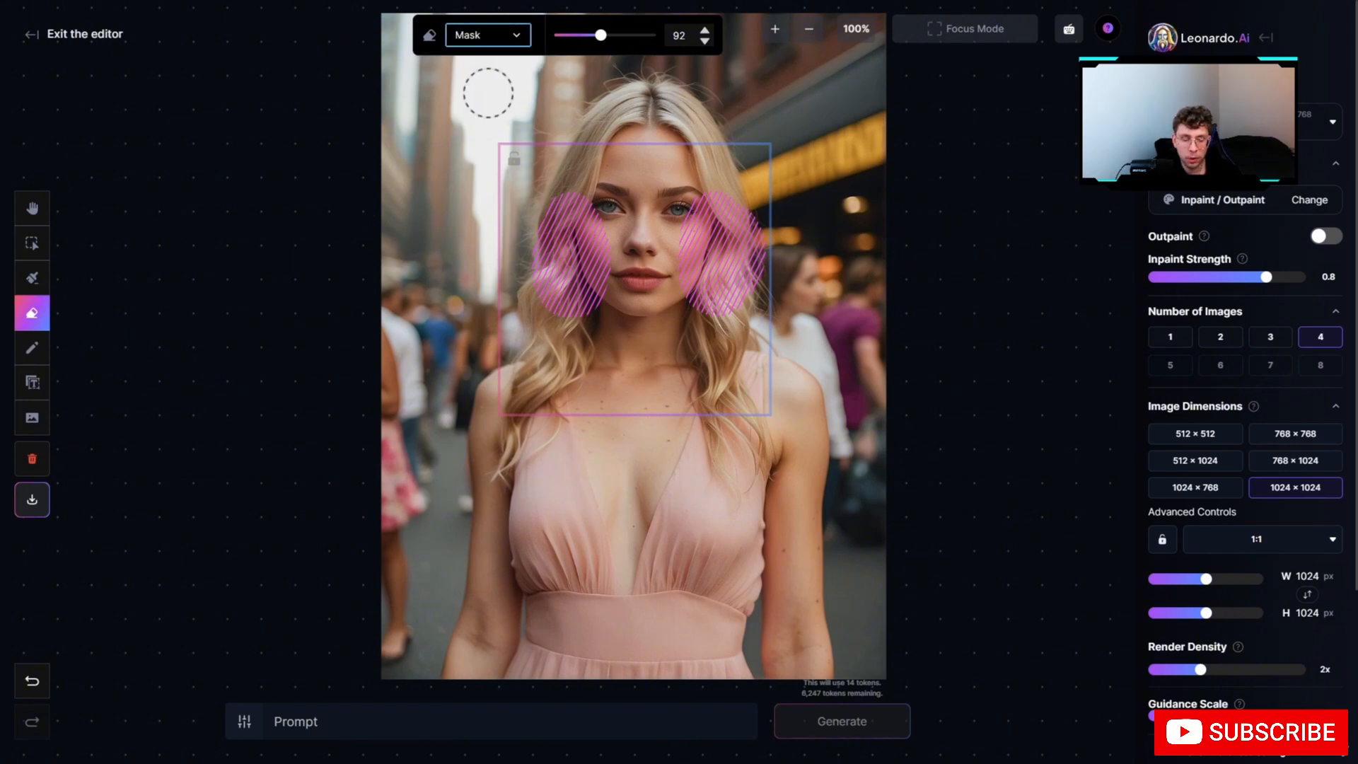
mouse_move(566, 202)
mouse_down()
mouse_move(551, 226)
mouse_move(558, 302)
mouse_move(601, 212)
mouse_move(711, 205)
mouse_move(691, 230)
mouse_move(703, 283)
mouse_move(736, 315)
mouse_move(728, 244)
mouse_move(746, 216)
mouse_move(658, 198)
mouse_up()
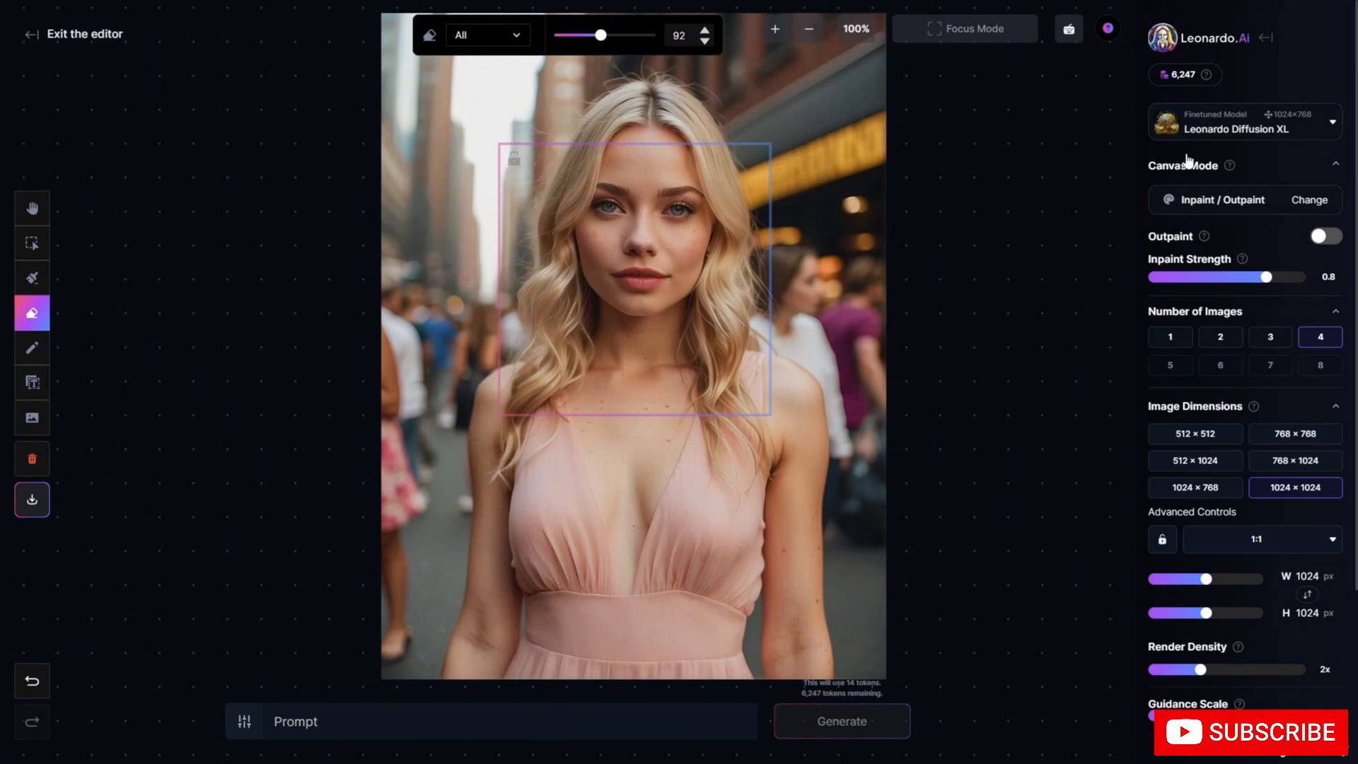
Review the finetuned models available for the canvas and keep Leonardo Diffusion XL.
click(1269, 127)
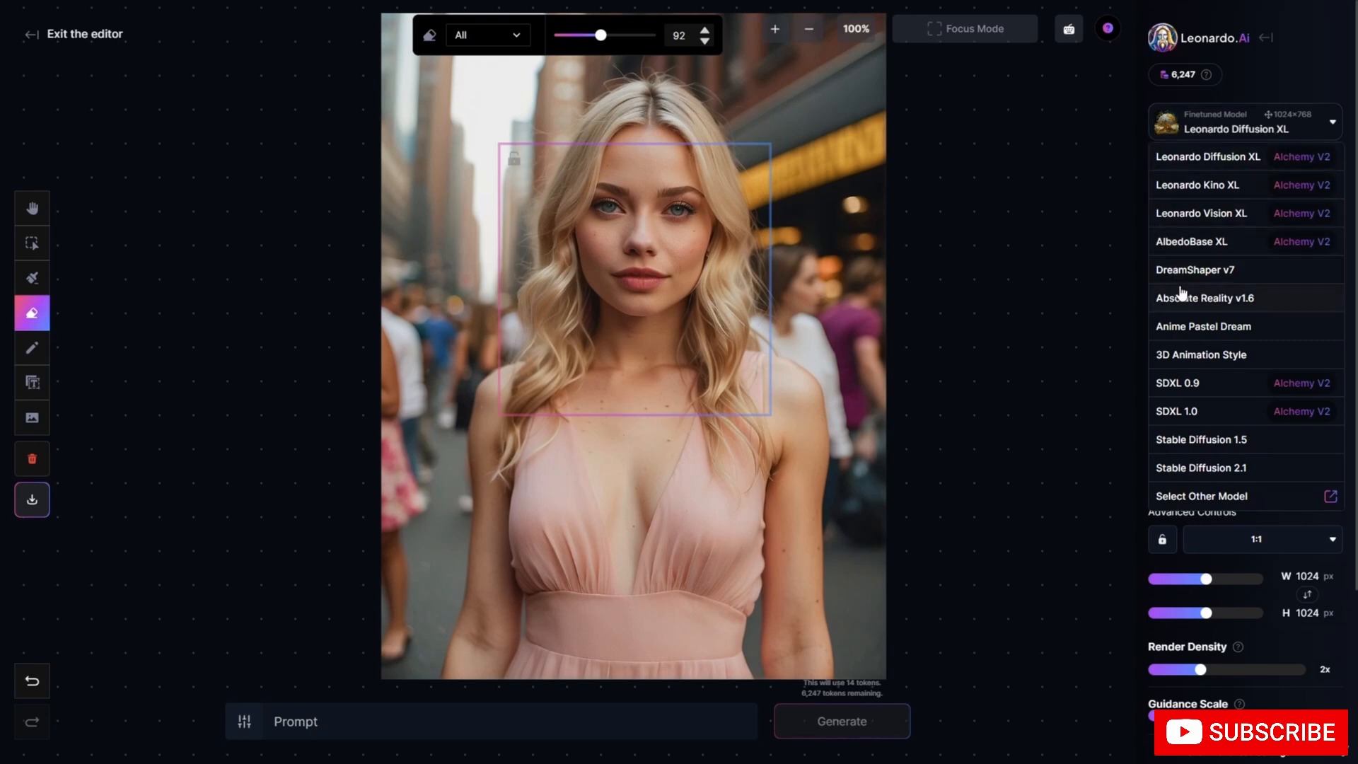
click(1202, 127)
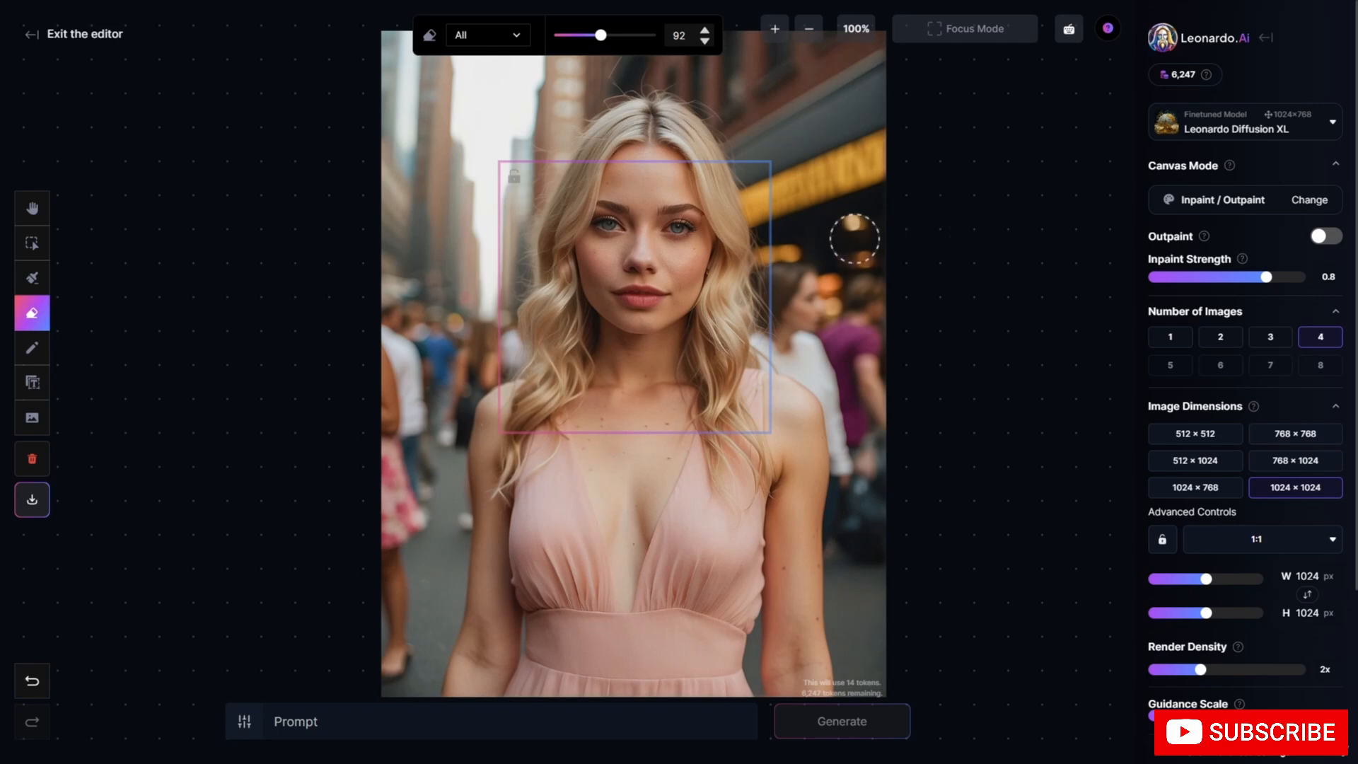
Move the frame over the portrait's right edge, generate that area with the prompt "crowded city", and discard the results.
click(30, 249)
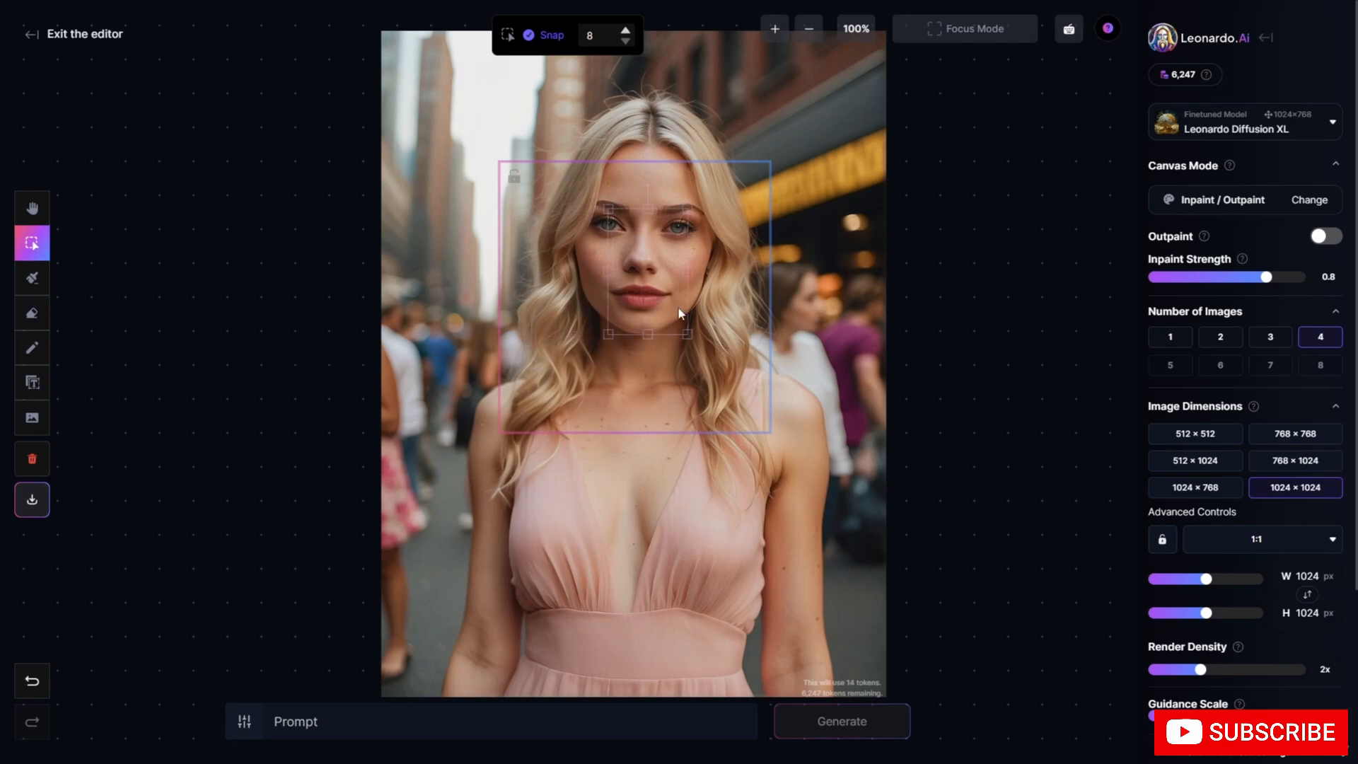
click(612, 315)
drag(661, 183, 938, 167)
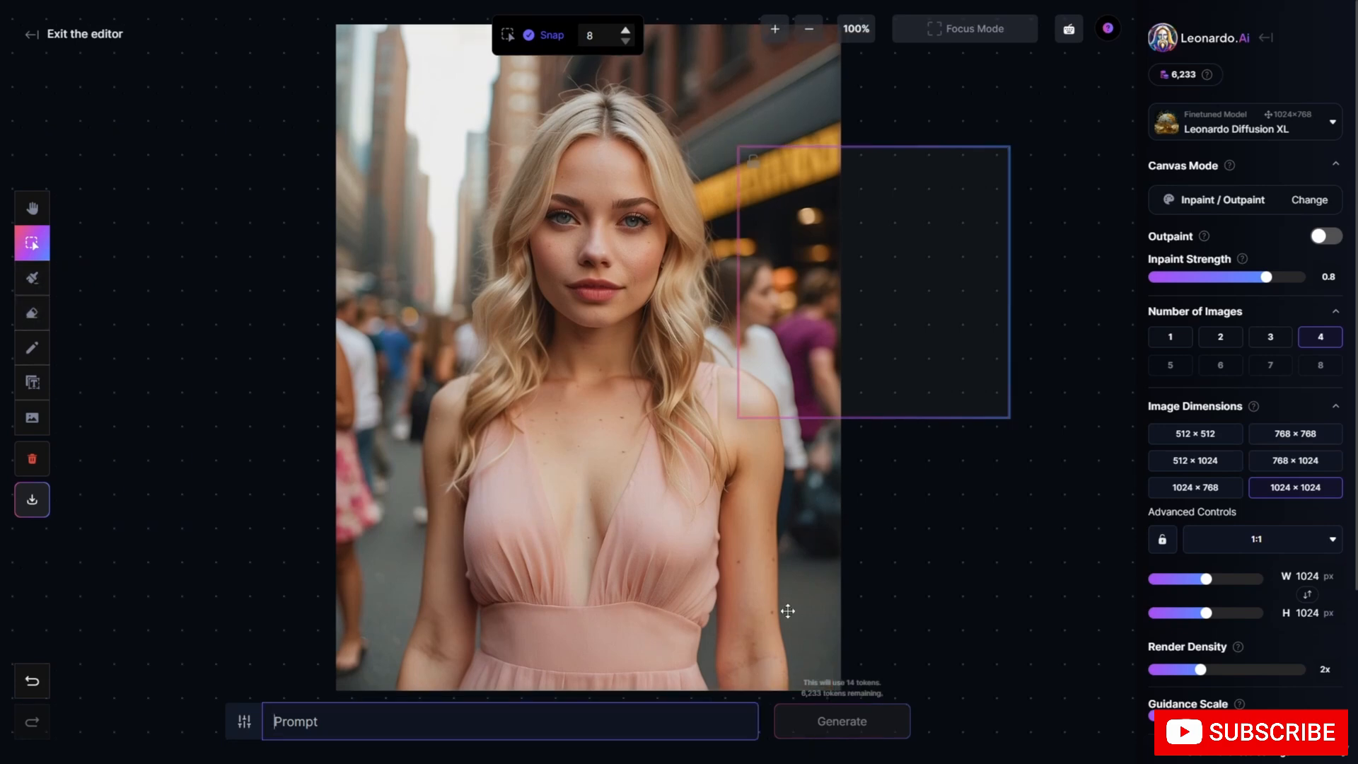
text(crowded city)
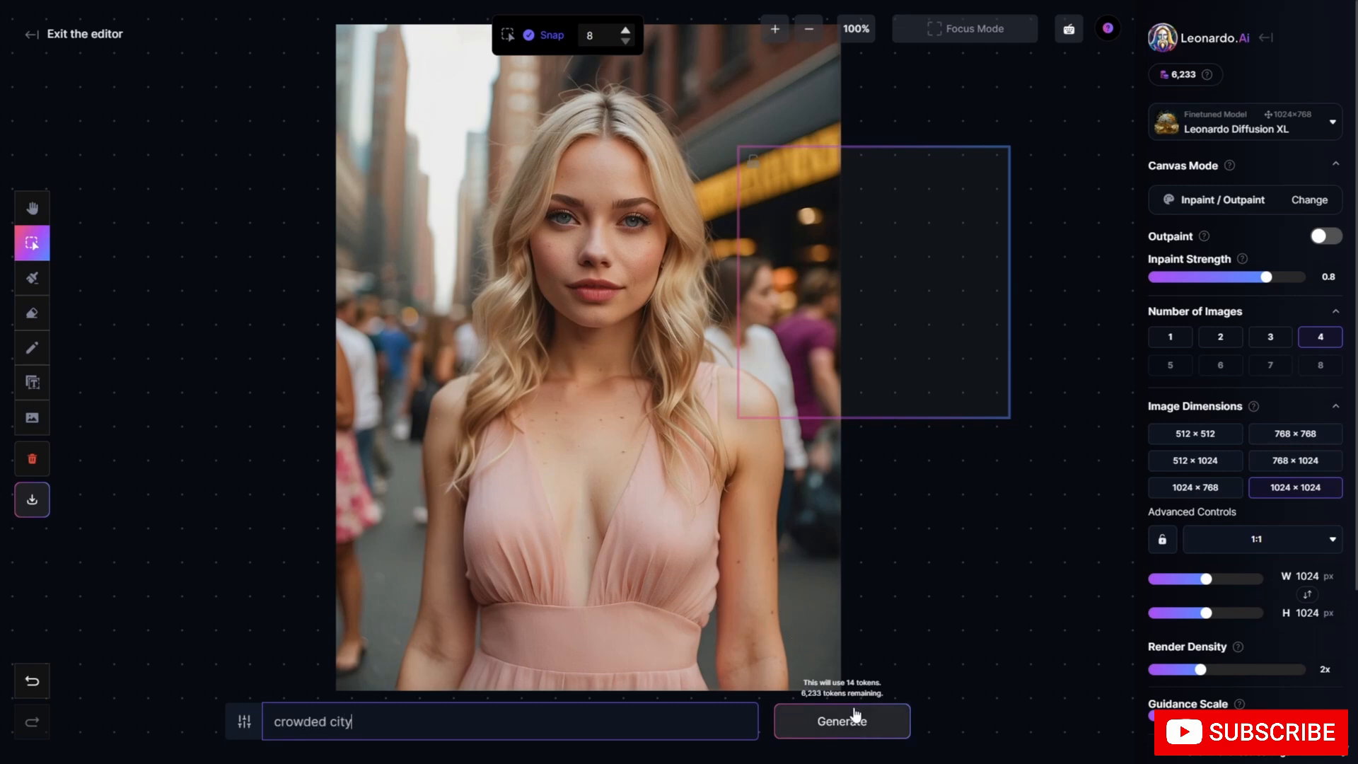
click(855, 716)
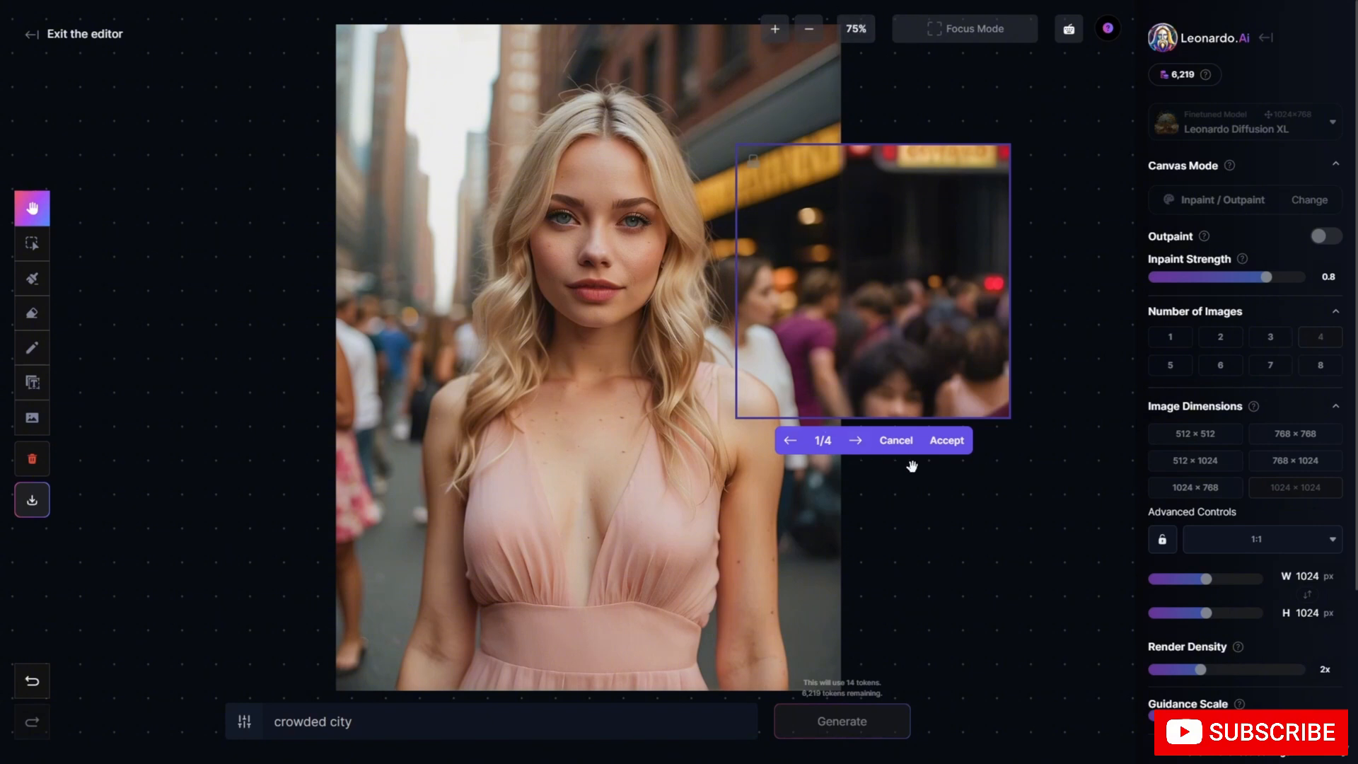
click(895, 439)
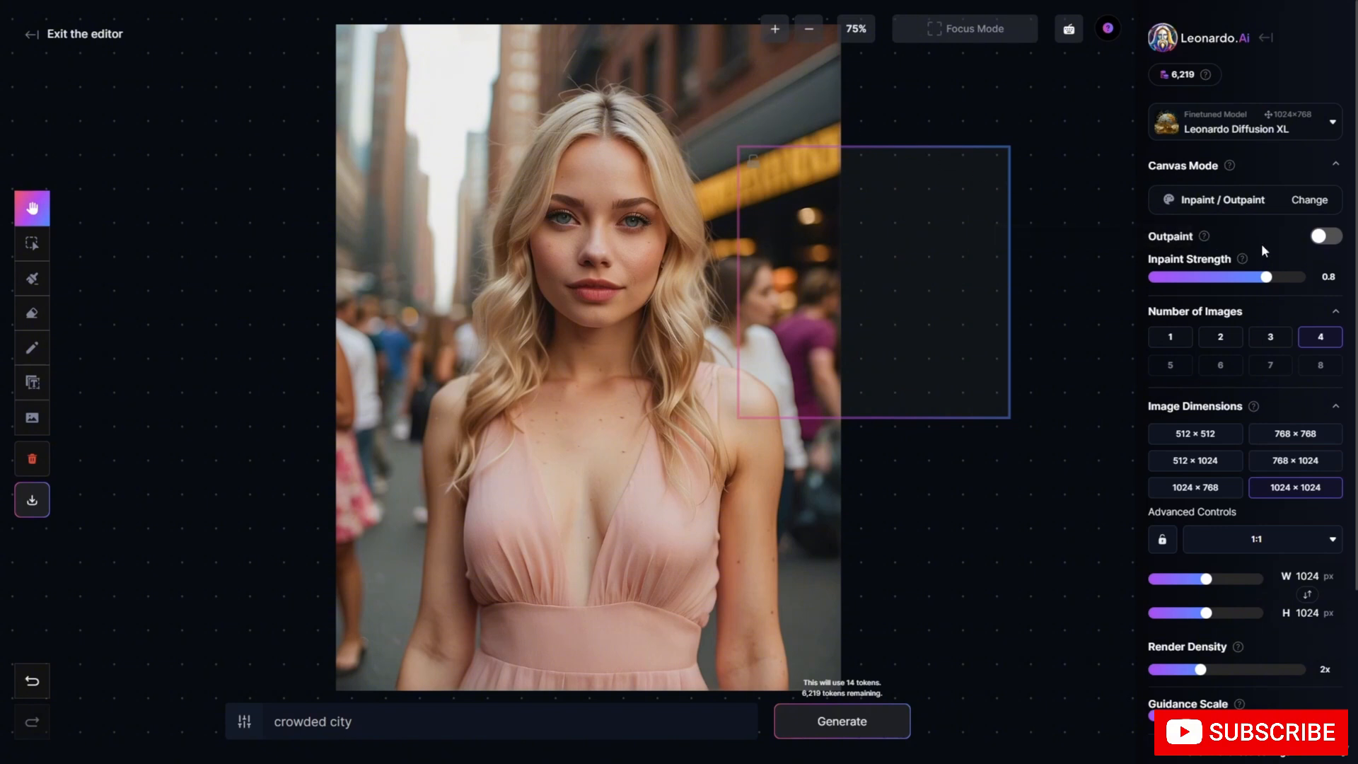
Switch Outpaint on and back off, and try the smaller image dimension presets before returning to 1024 × 1024.
click(1327, 245)
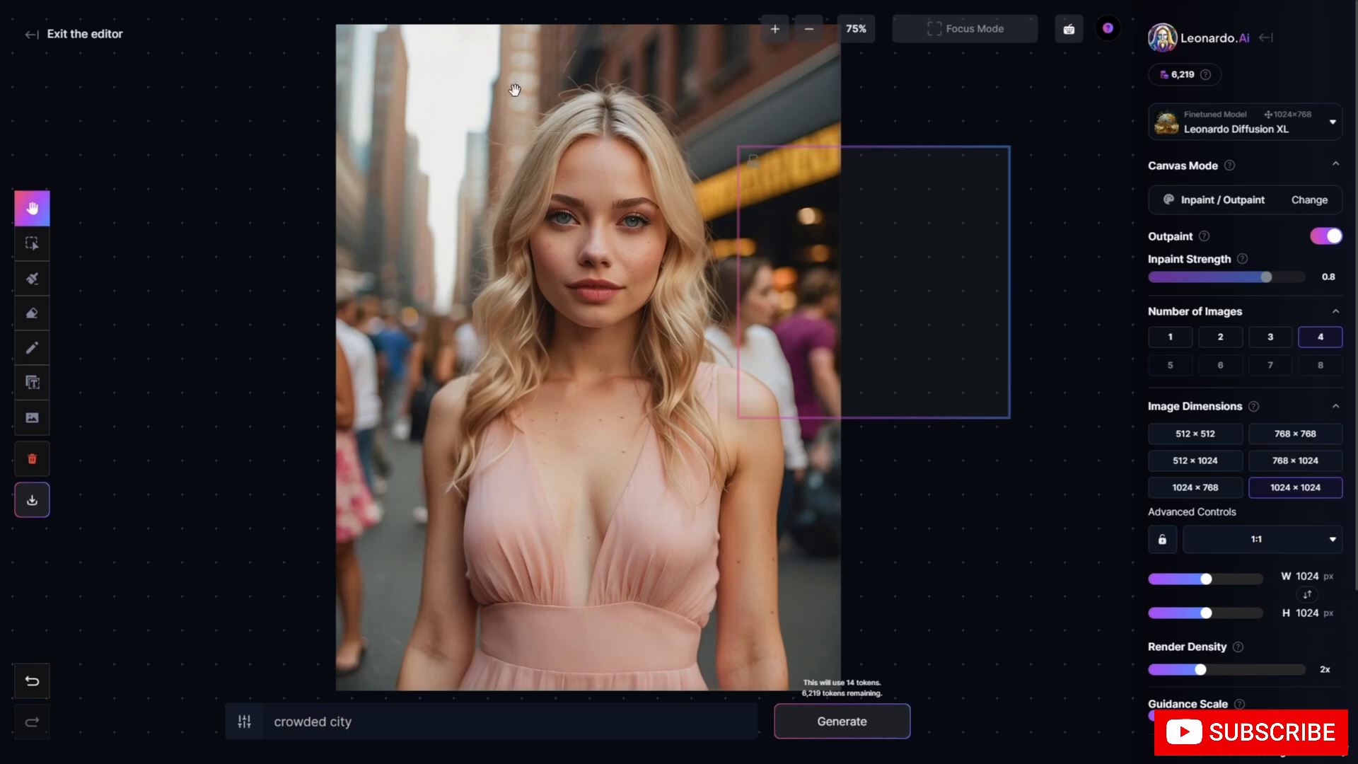
click(1332, 243)
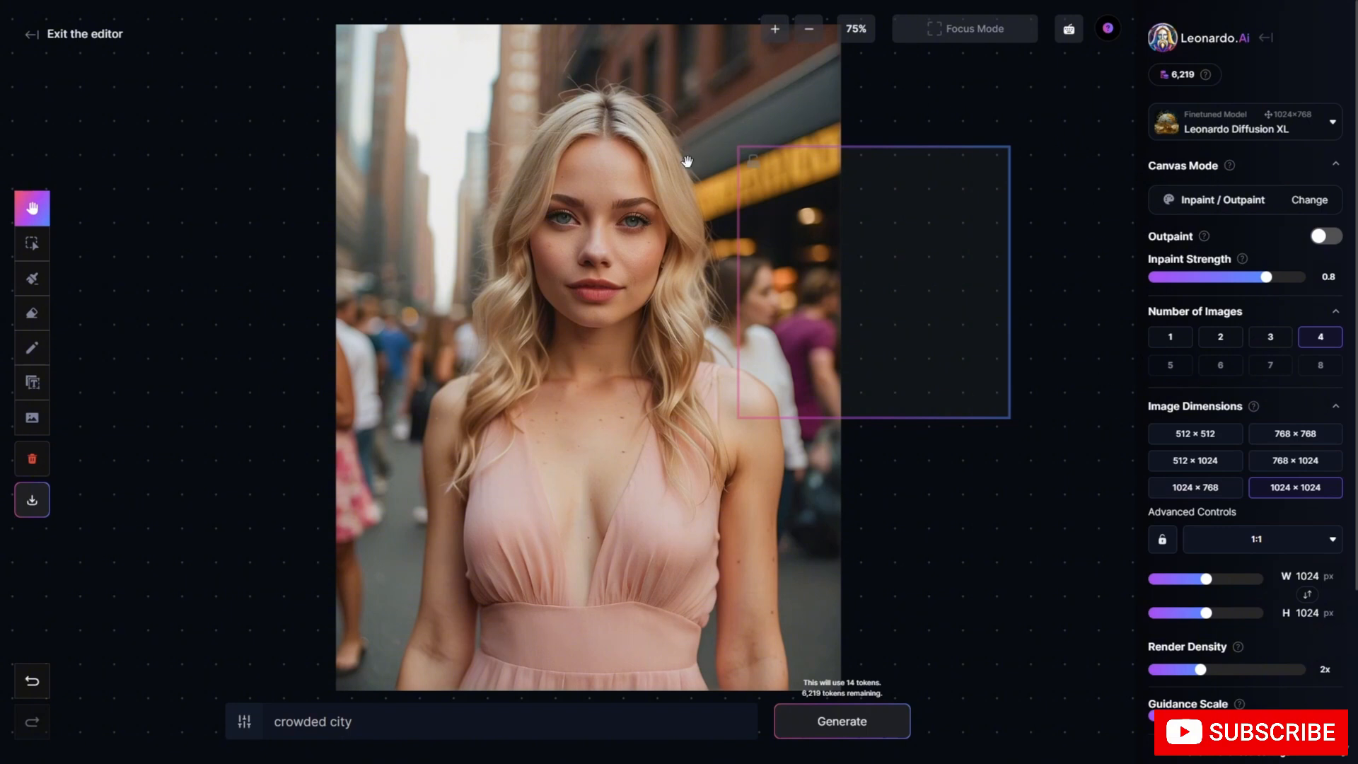
click(1209, 488)
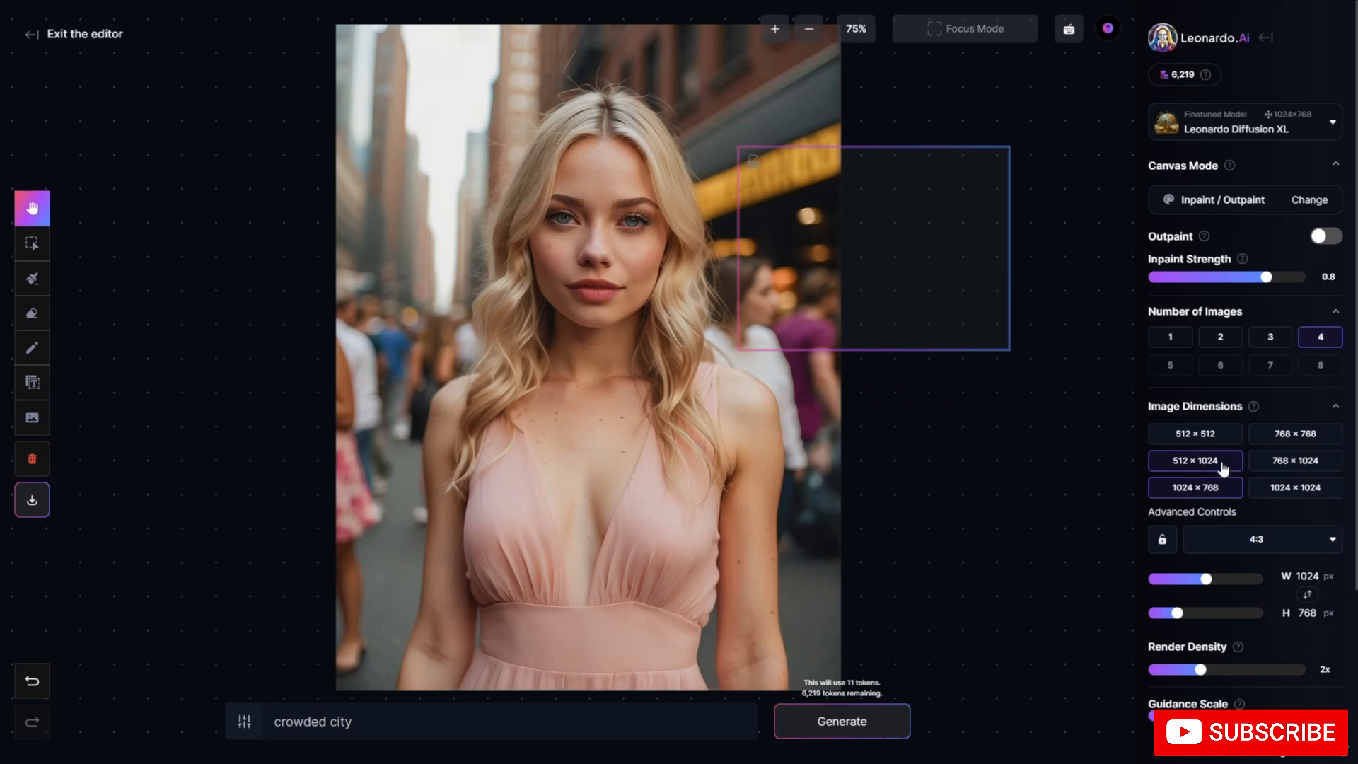
click(1219, 465)
click(1298, 435)
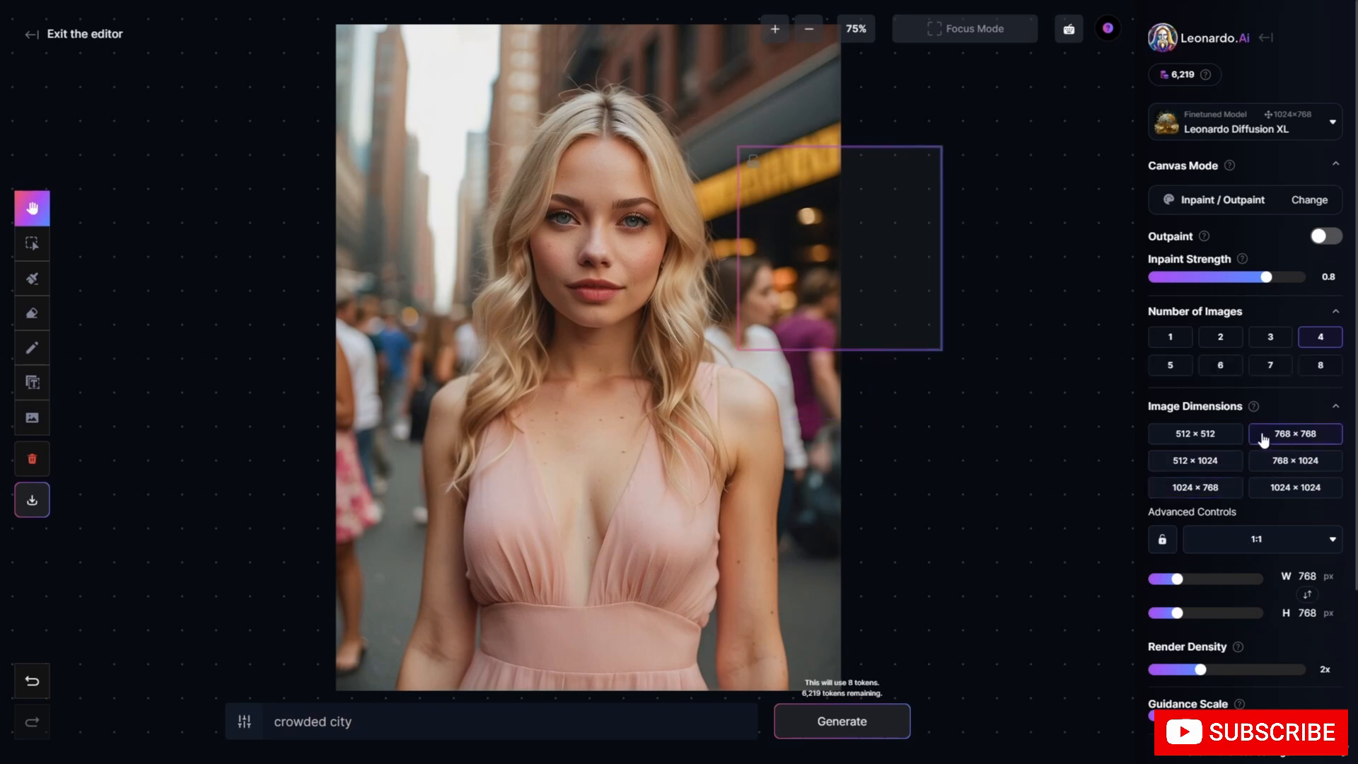
click(1222, 434)
click(1282, 493)
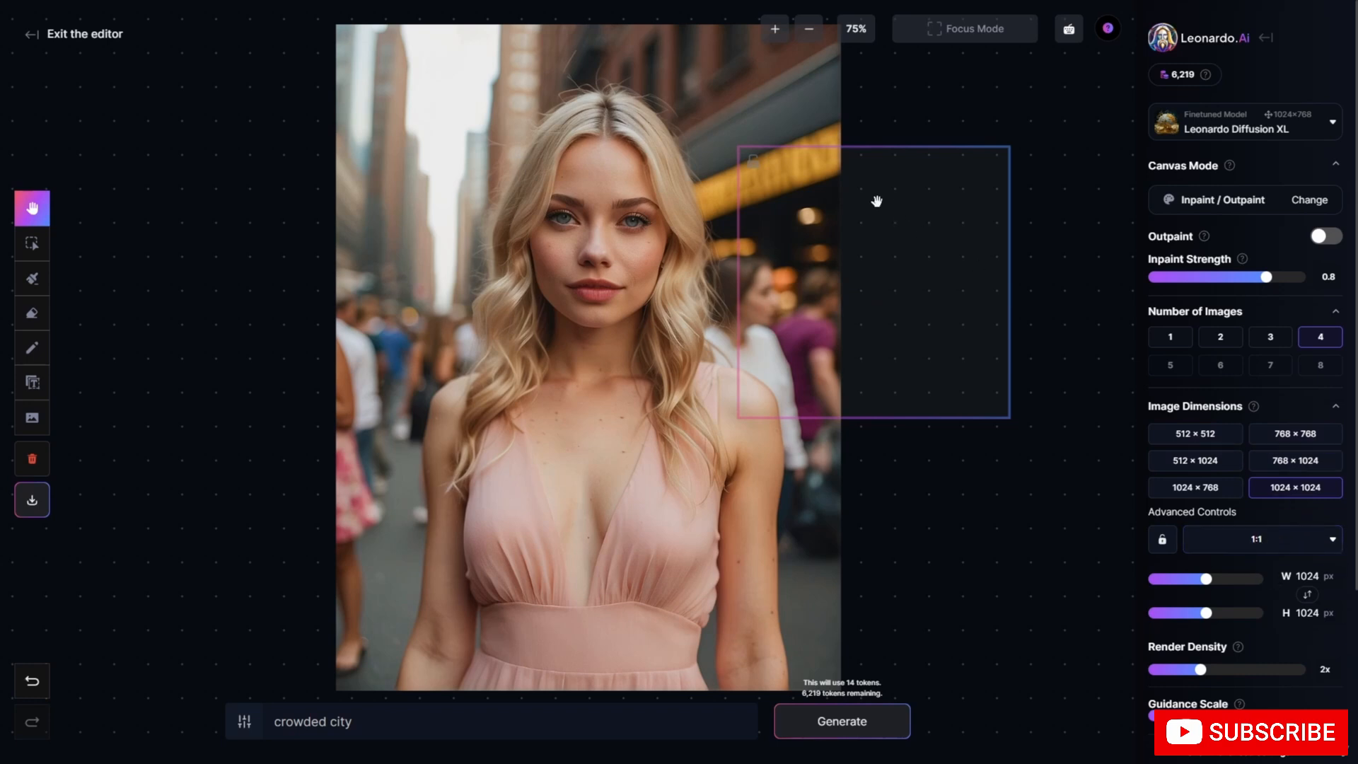
Set the number of images to 2, enlarge the frame to 1536 × 1536 px, and position it over the woman's dress.
click(32, 242)
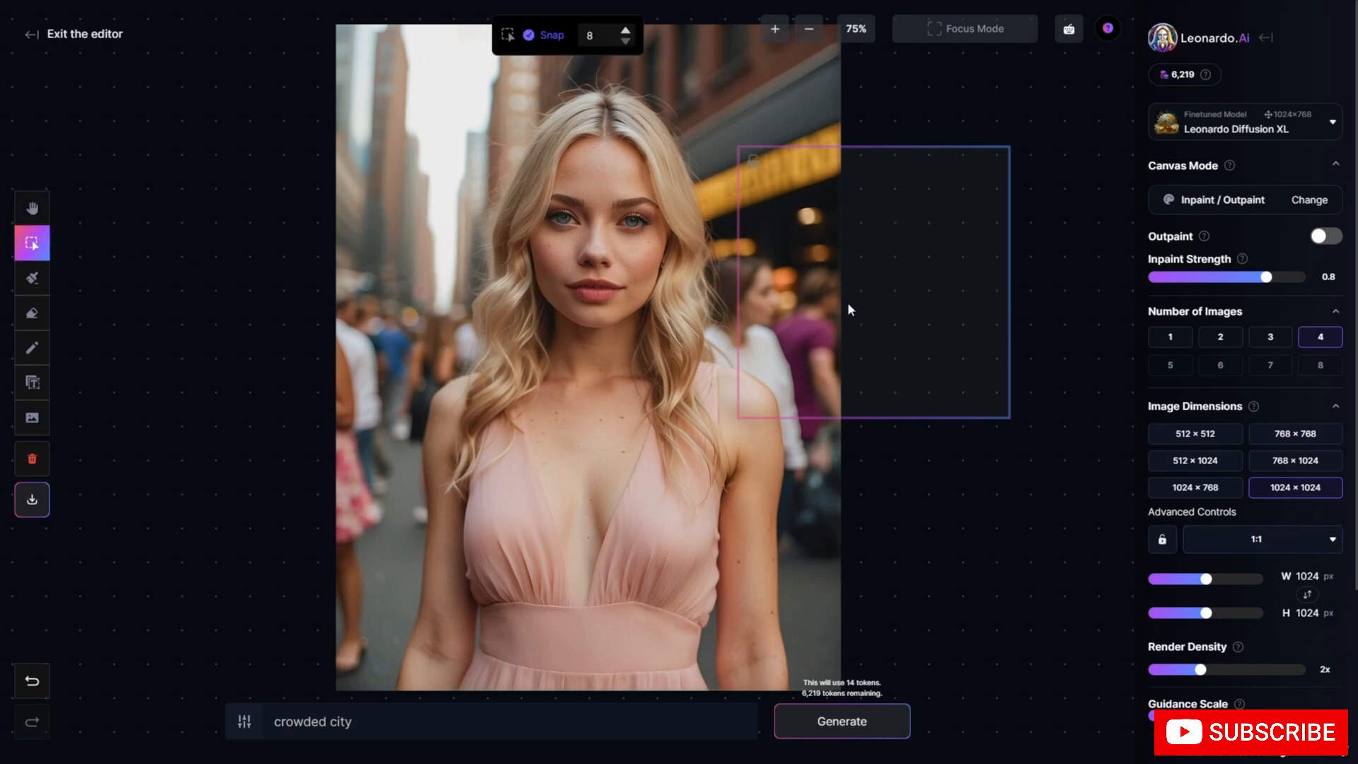
drag(847, 302, 555, 478)
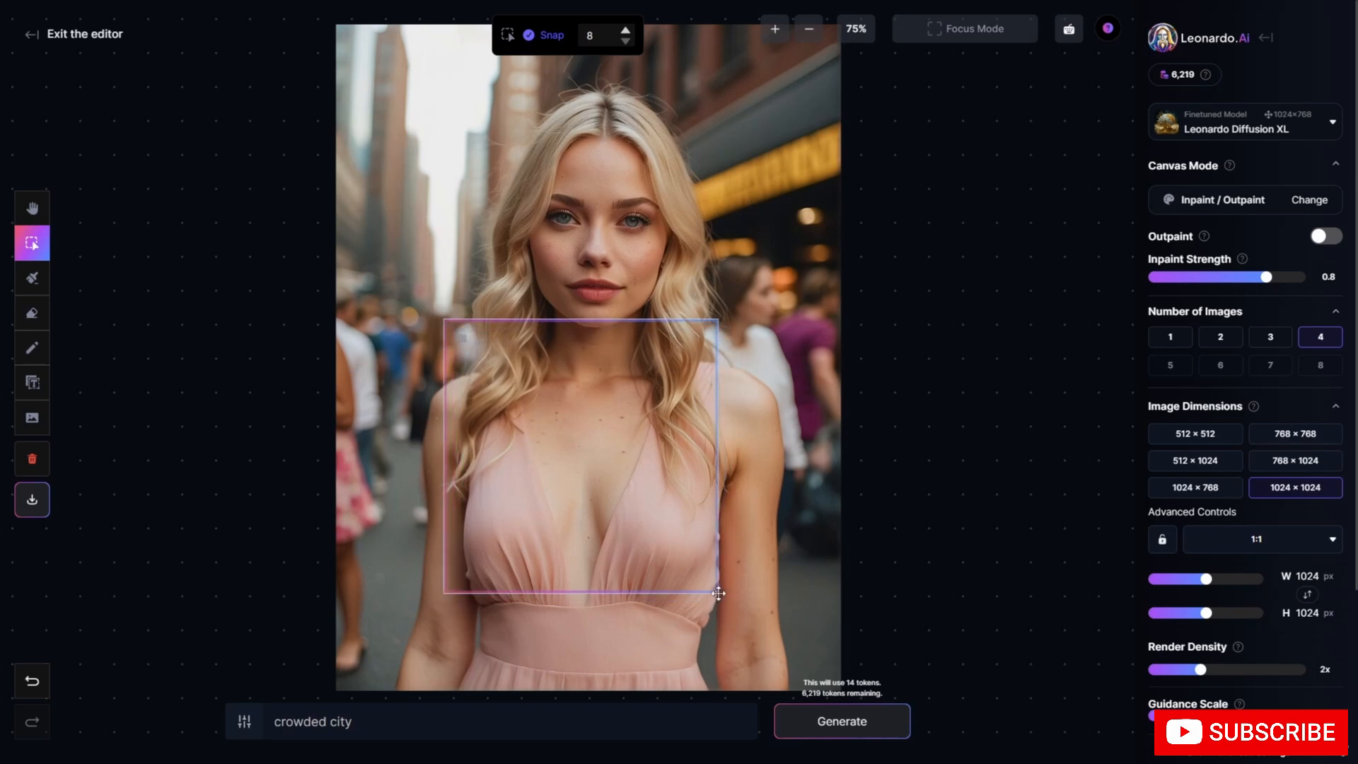
key(ctrl+z)
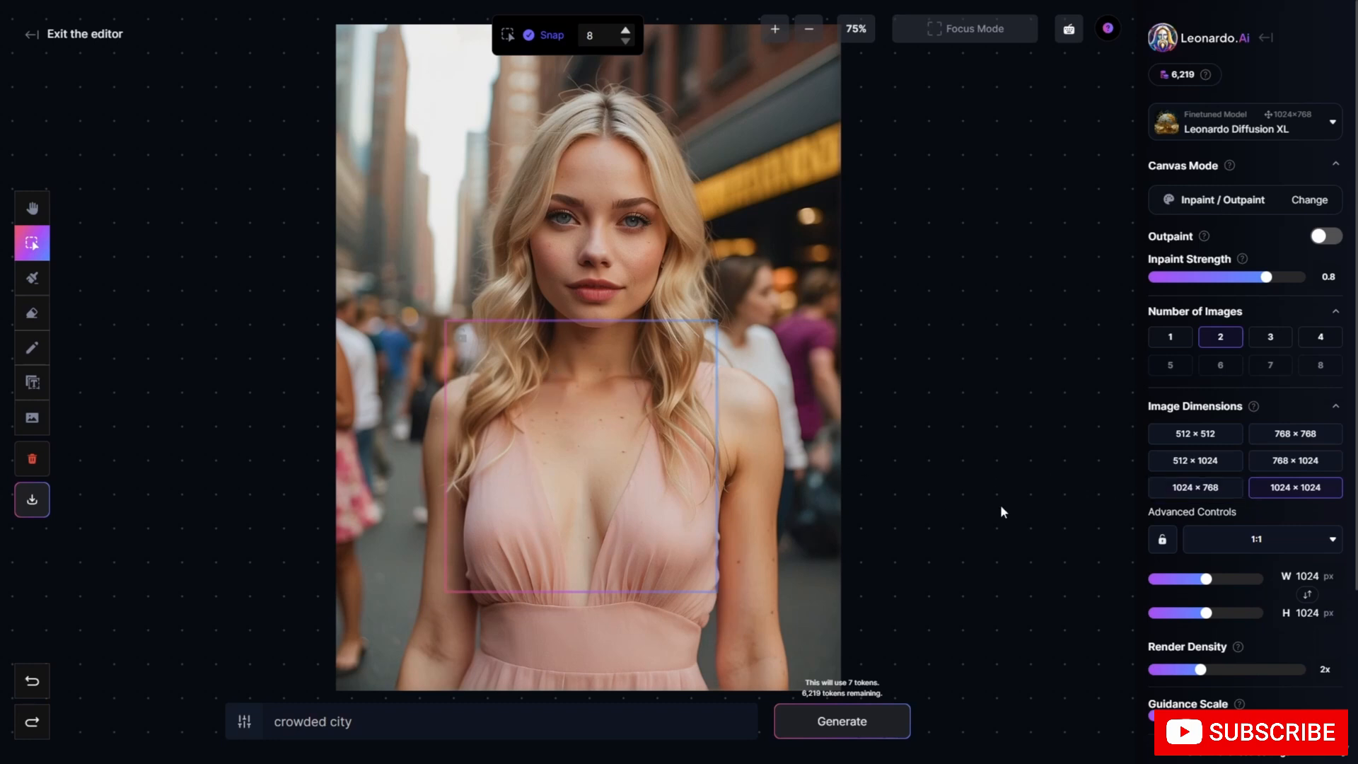
drag(1206, 578, 1273, 613)
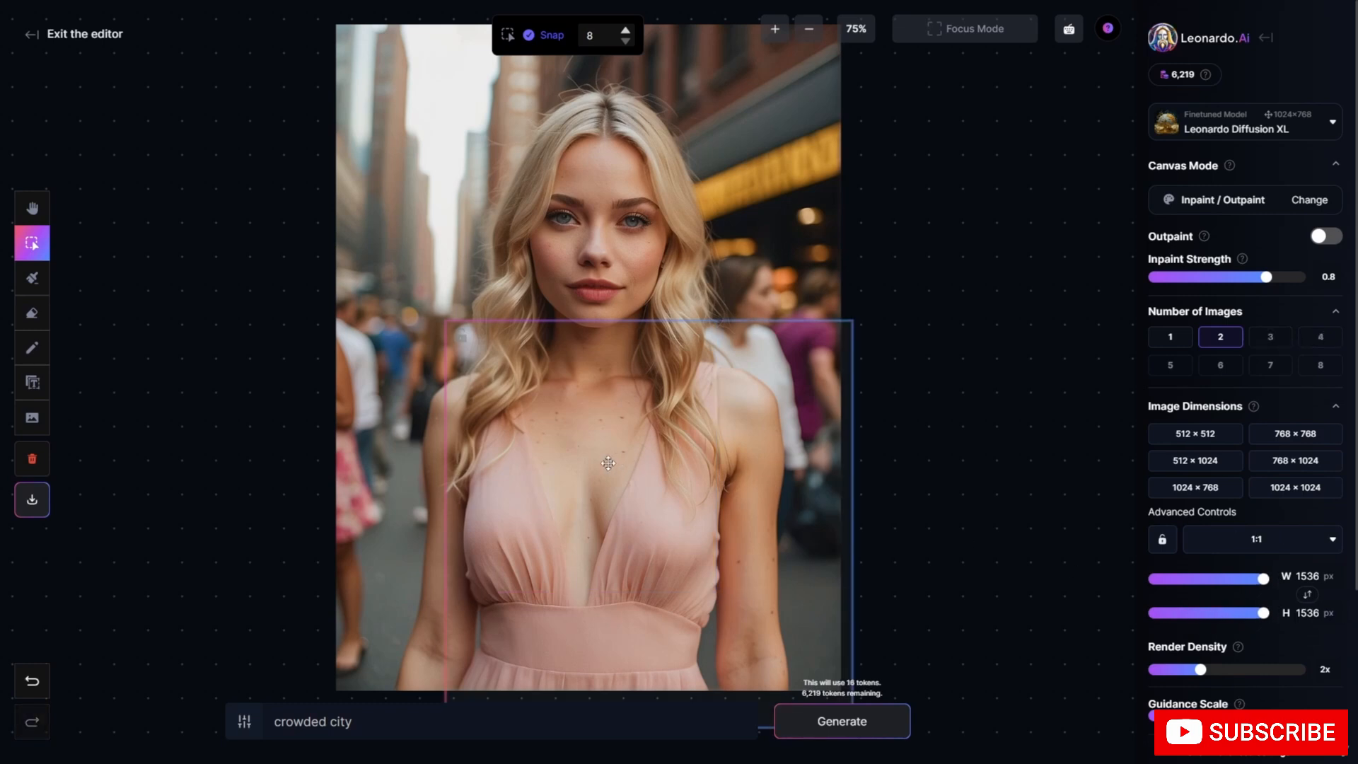
drag(608, 464, 558, 426)
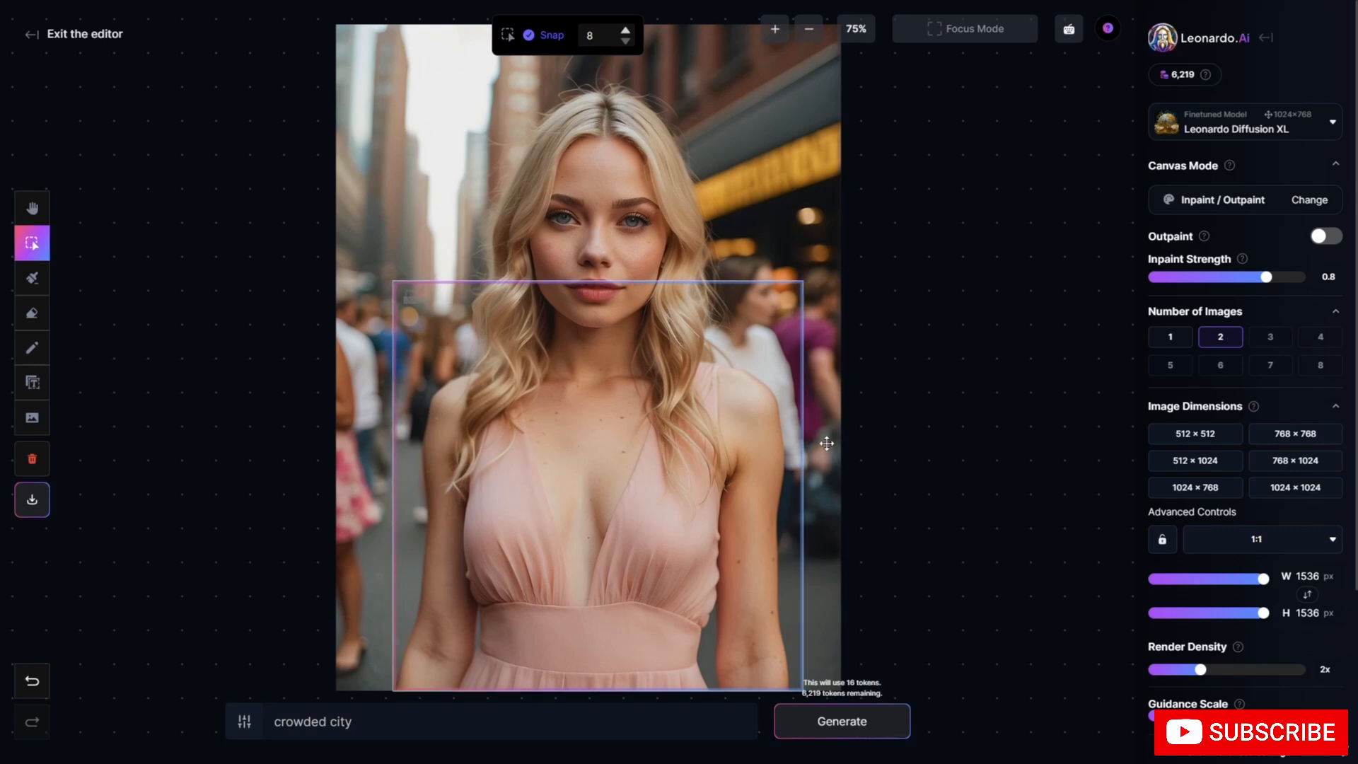
scroll(859, 436, up, 5)
key(h)
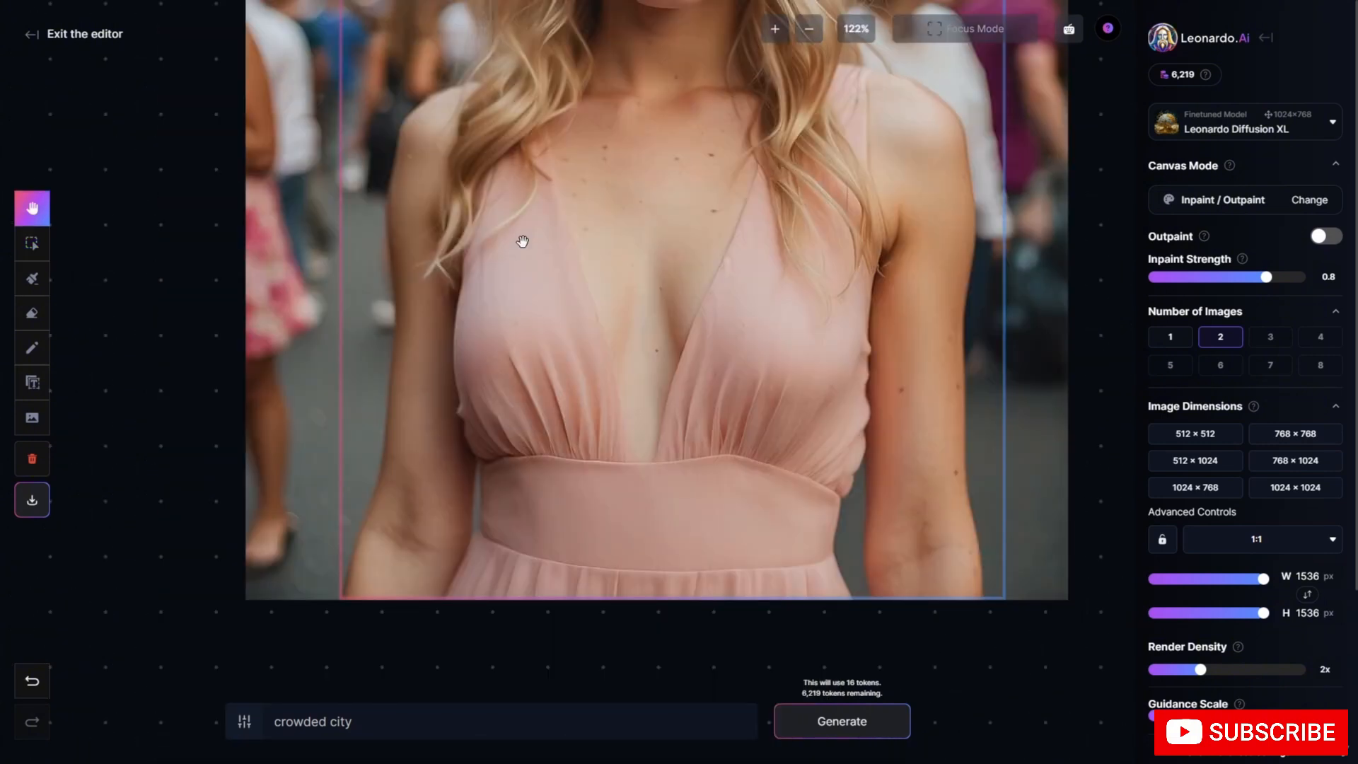
click(31, 242)
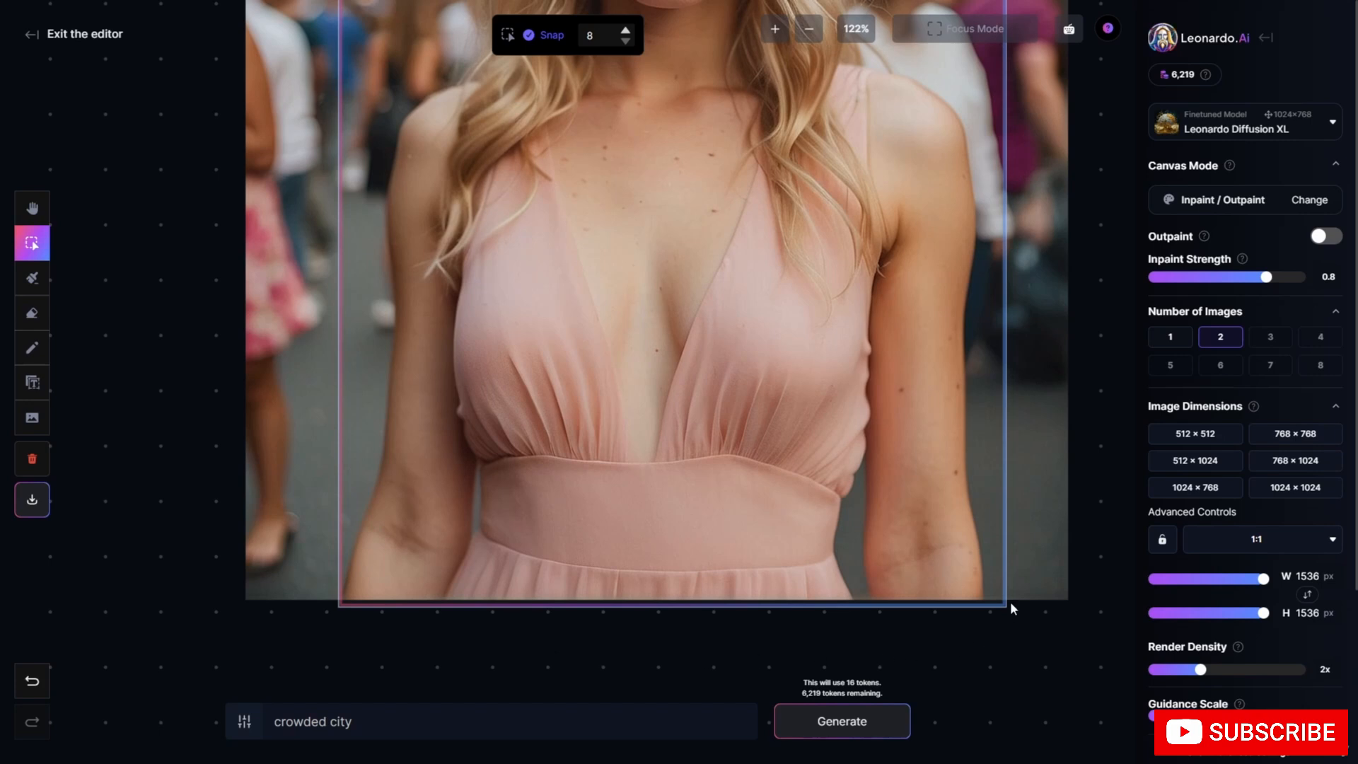
Replace the prompt with "dress", generate the framed area, and accept the first result.
double_click(361, 722)
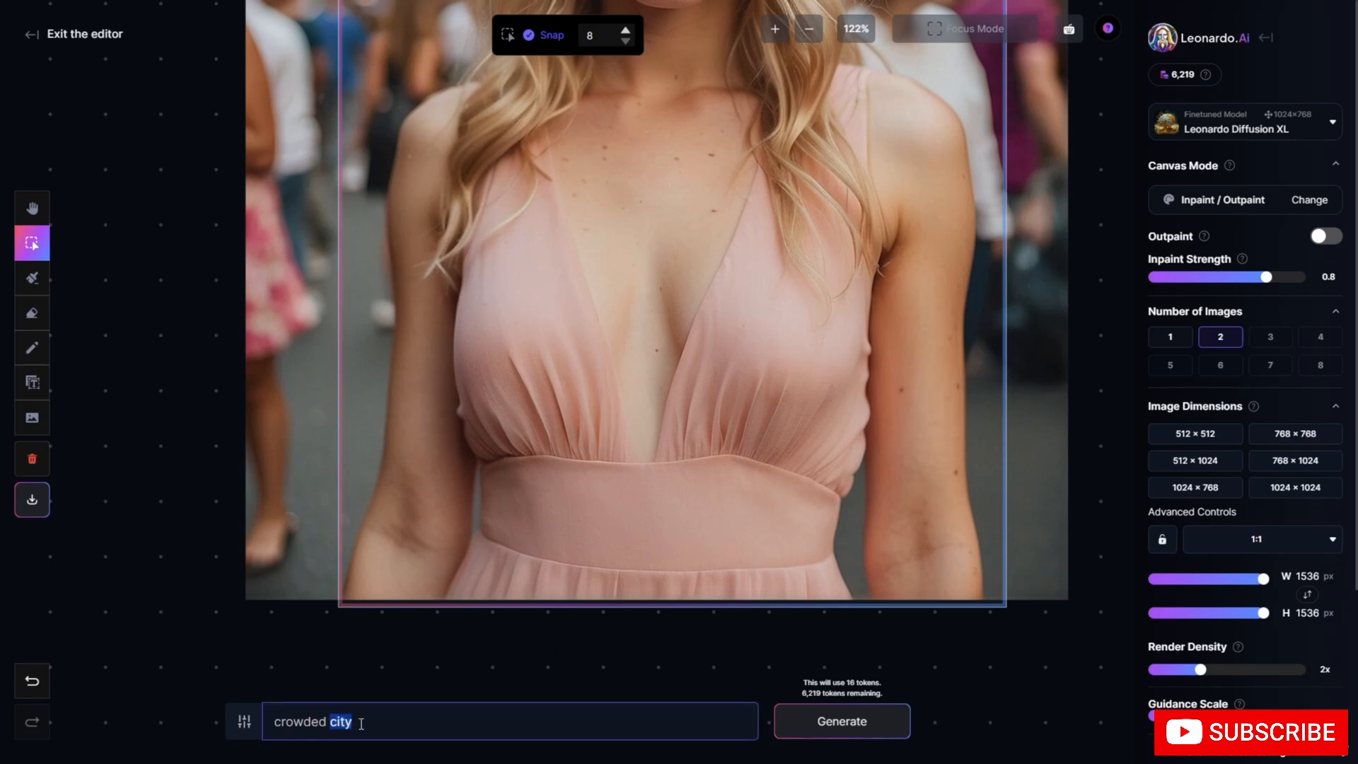
triple_click(361, 723)
text(dress)
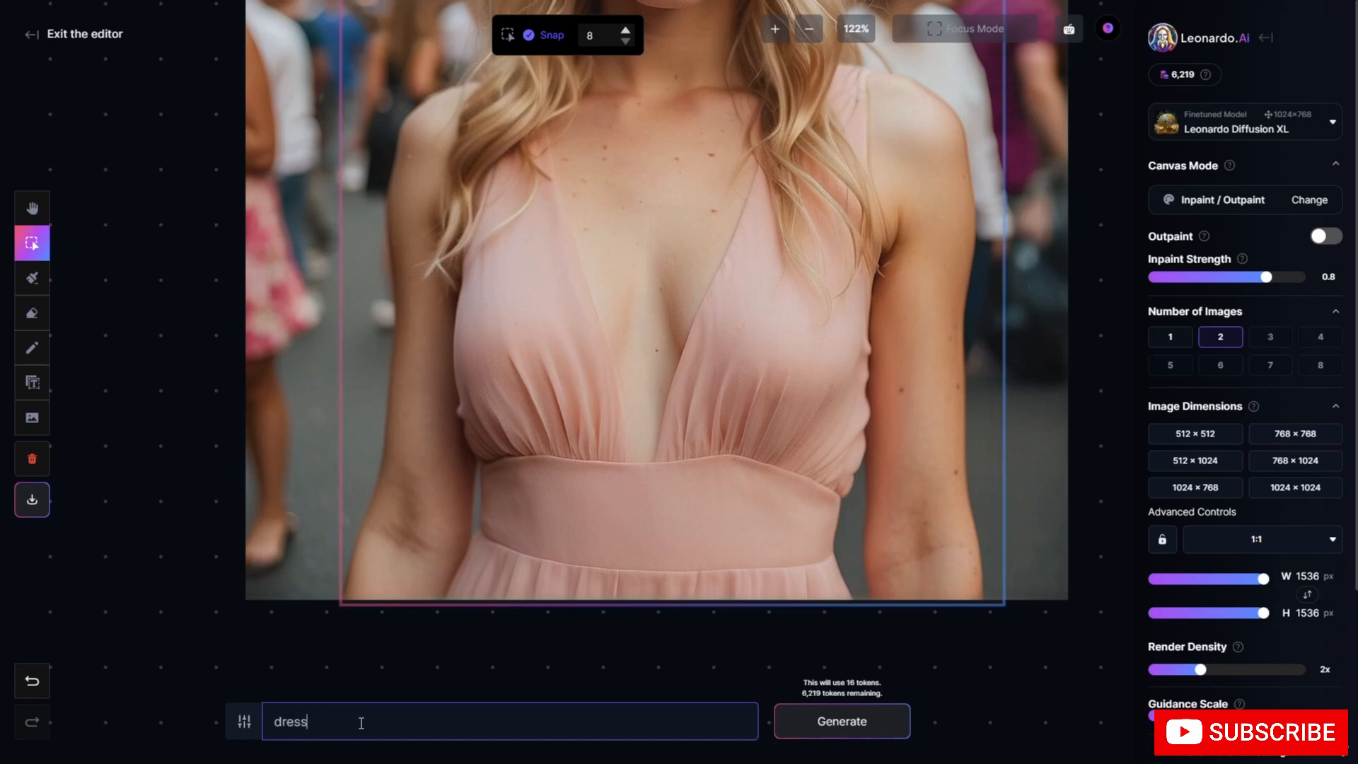
click(813, 728)
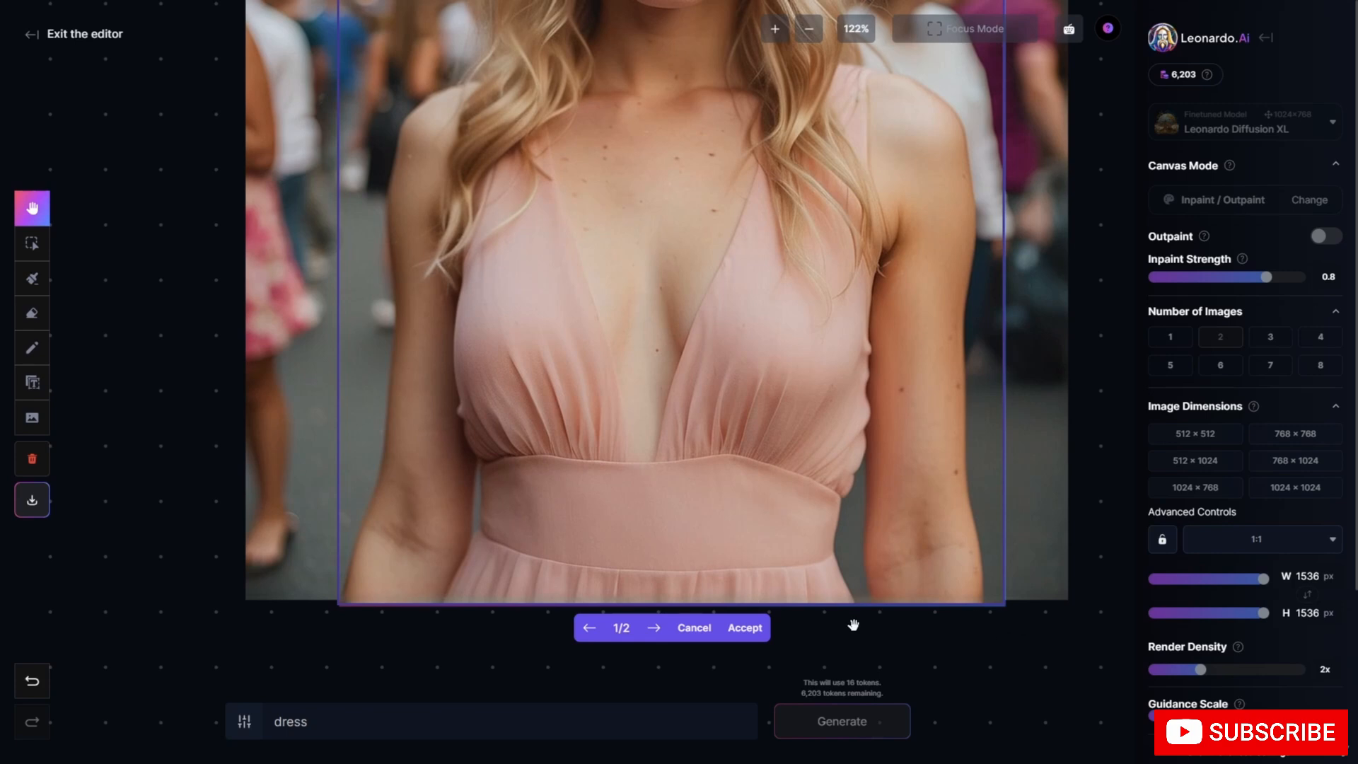
click(745, 628)
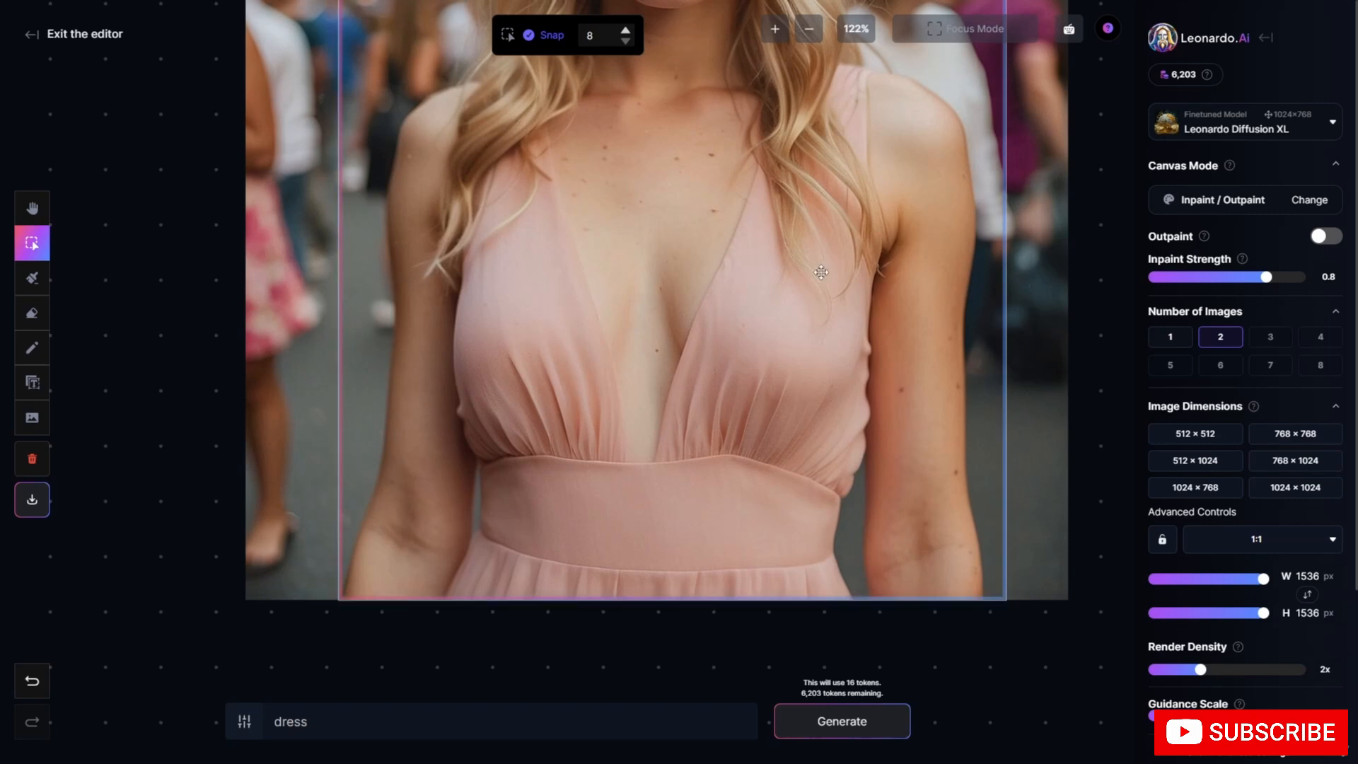
Paint a mask over the woman's dress, shoulders and upper arms with the mask brush at size 92.
click(808, 29)
click(808, 29)
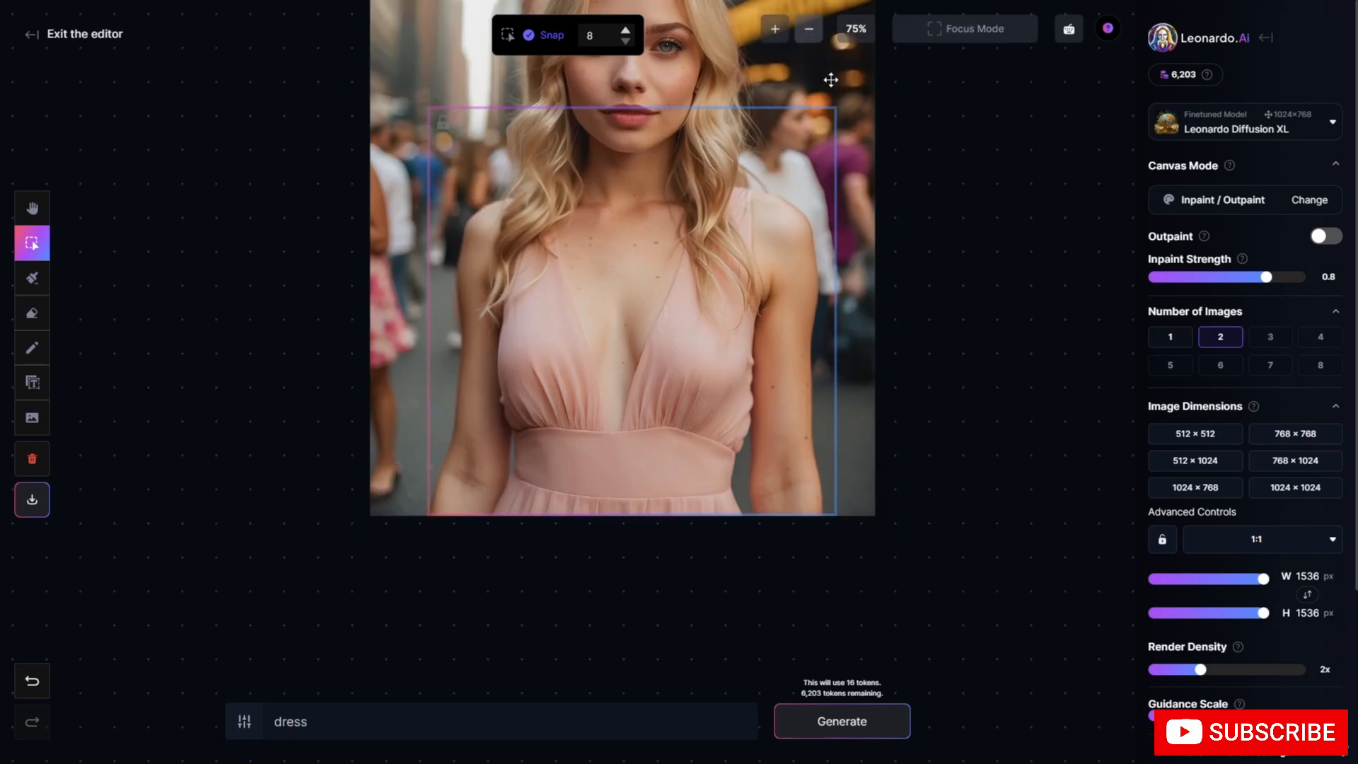
scroll(831, 80, up, 3)
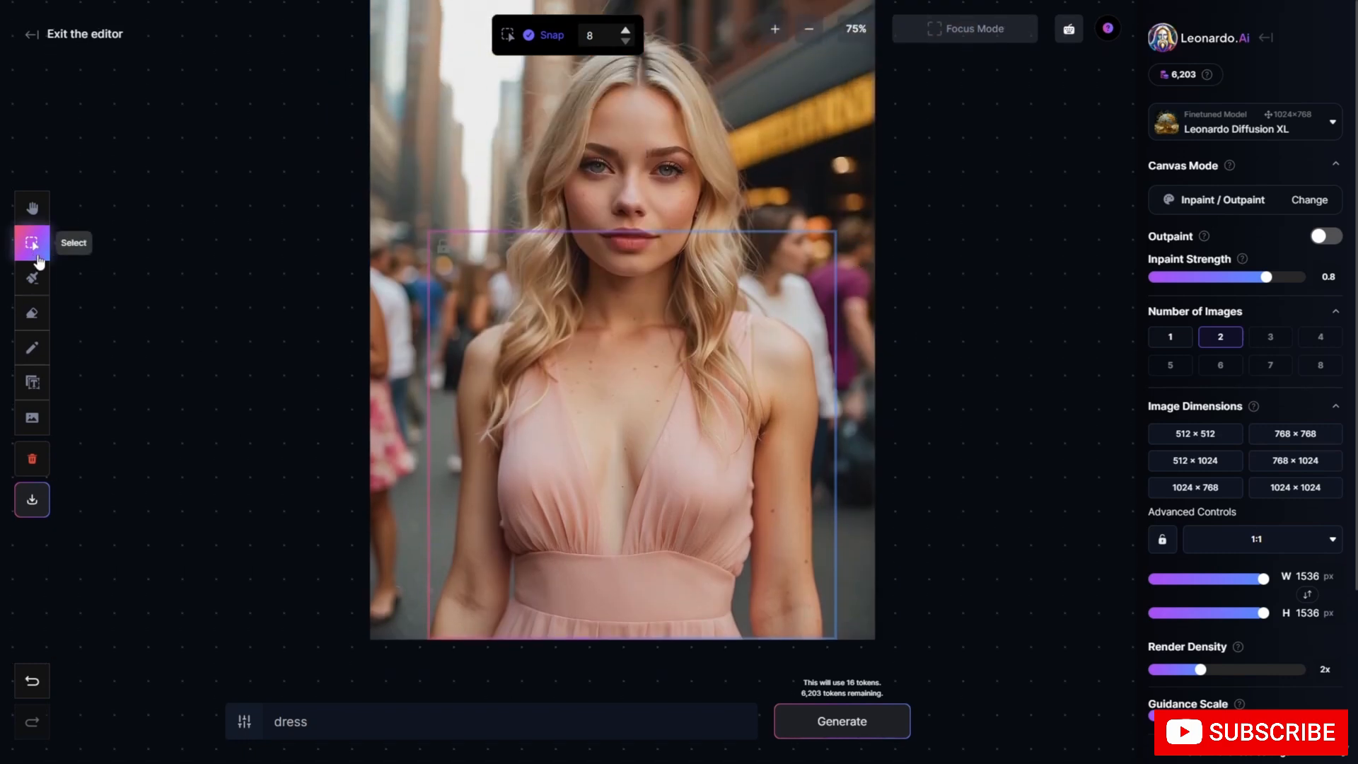
click(33, 278)
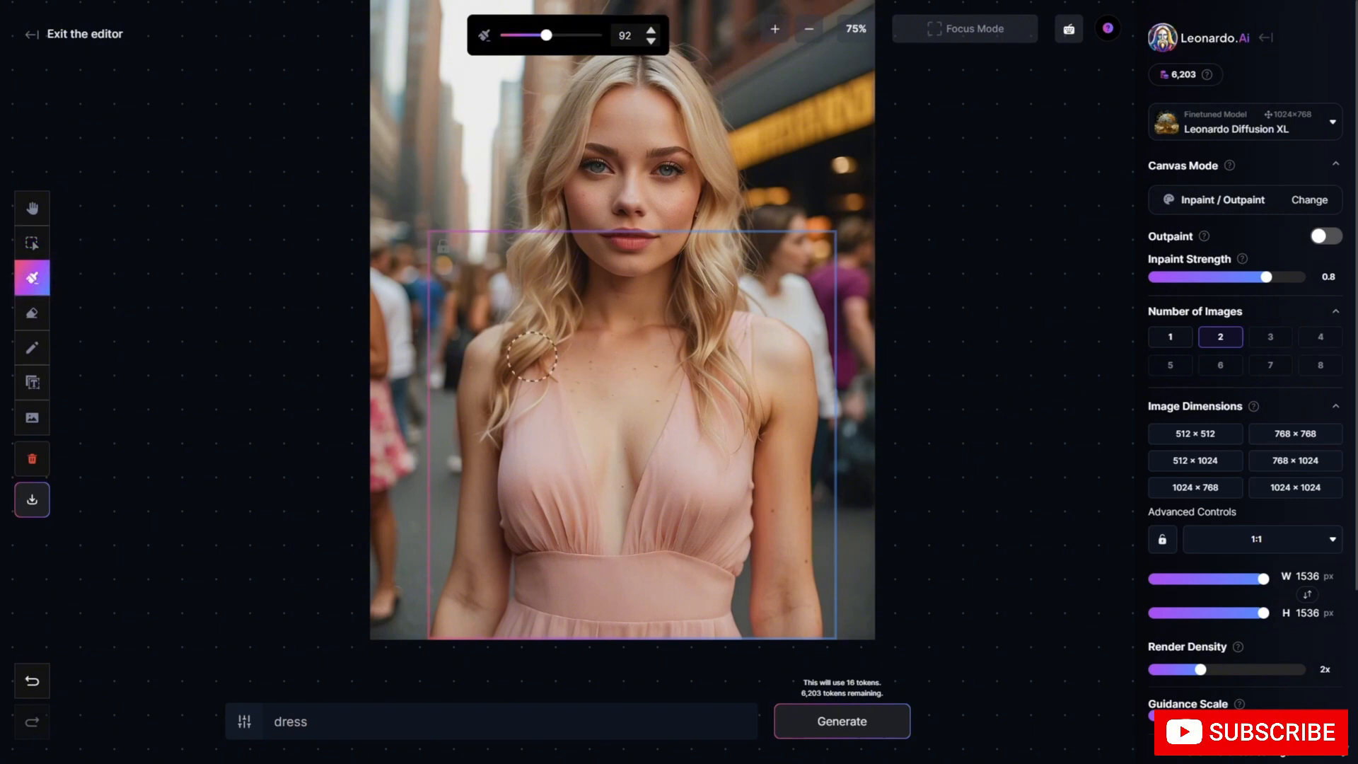
mouse_move(535, 332)
mouse_down()
mouse_move(514, 469)
mouse_move(525, 575)
mouse_move(506, 628)
mouse_move(729, 632)
mouse_move(720, 564)
mouse_move(746, 494)
mouse_move(751, 326)
mouse_move(775, 406)
mouse_move(786, 337)
mouse_move(805, 379)
mouse_move(776, 460)
mouse_move(803, 465)
mouse_move(816, 439)
mouse_move(798, 366)
mouse_move(769, 331)
mouse_move(739, 350)
mouse_move(730, 327)
mouse_move(709, 337)
mouse_move(639, 514)
mouse_move(629, 550)
mouse_move(682, 541)
mouse_move(706, 411)
mouse_move(686, 619)
mouse_move(679, 558)
mouse_move(609, 611)
mouse_move(585, 583)
mouse_move(549, 609)
mouse_move(625, 541)
mouse_move(554, 546)
mouse_move(651, 467)
mouse_move(586, 456)
mouse_move(615, 429)
mouse_move(556, 468)
mouse_move(549, 343)
mouse_move(520, 325)
mouse_move(463, 353)
mouse_move(463, 442)
mouse_move(500, 363)
mouse_move(484, 369)
mouse_move(485, 479)
mouse_up()
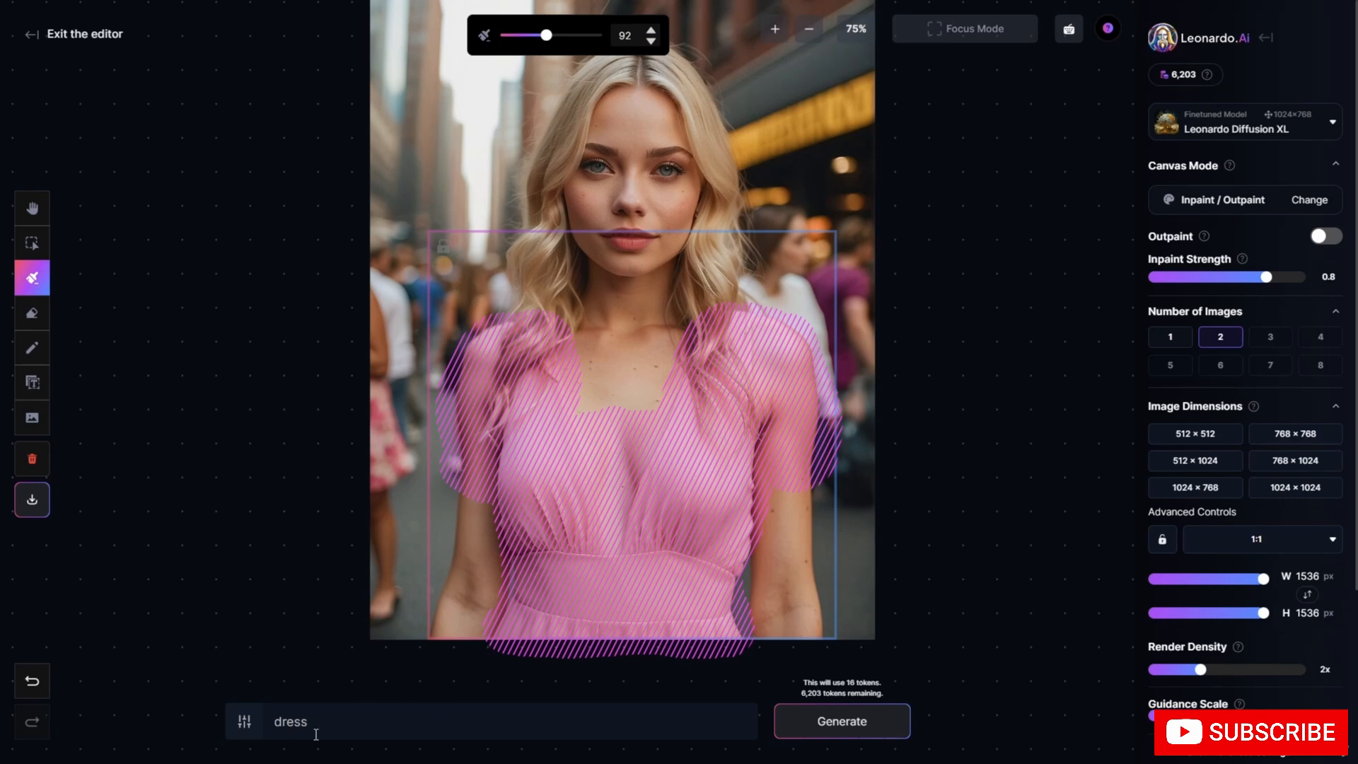
Generate the masked area with the prompt "red, fancy dress" and compare both results.
click(276, 716)
text(red)
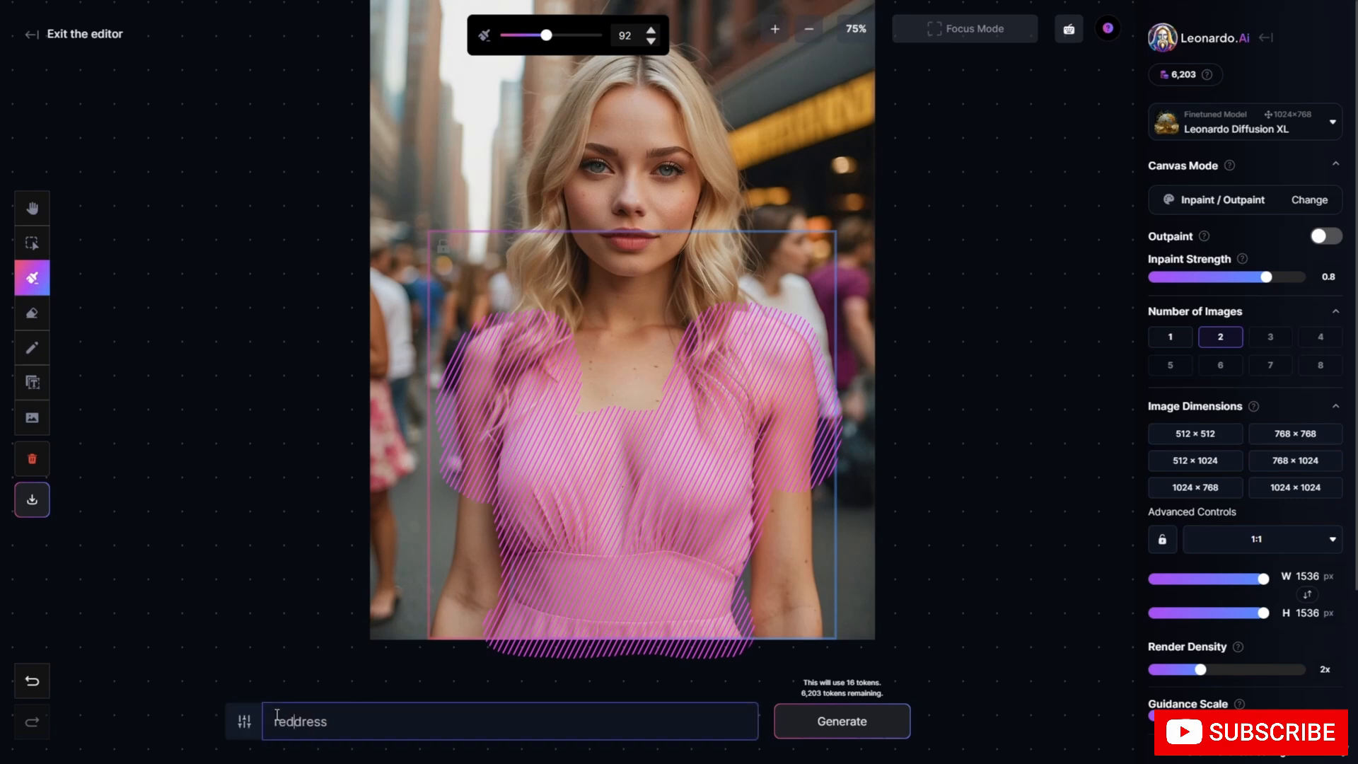
text(, fancy)
key(Return)
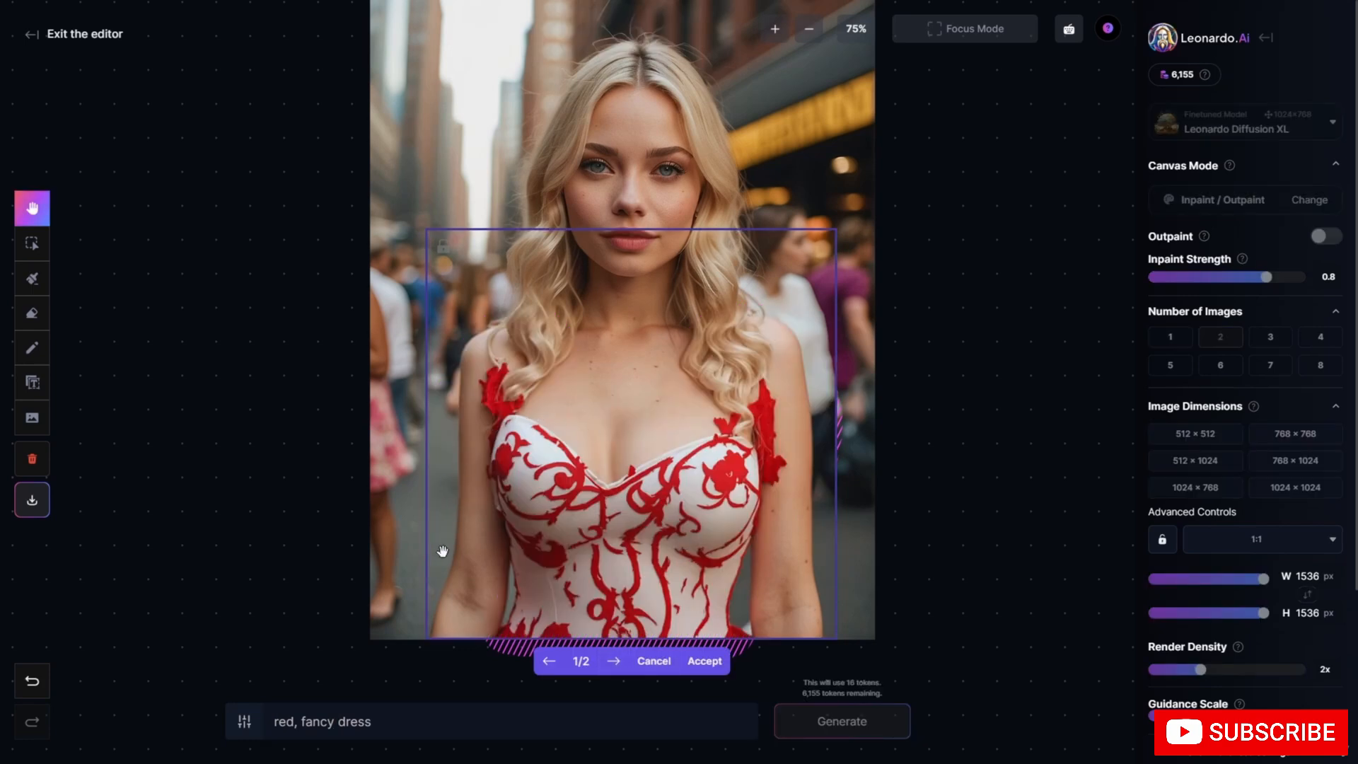
click(613, 662)
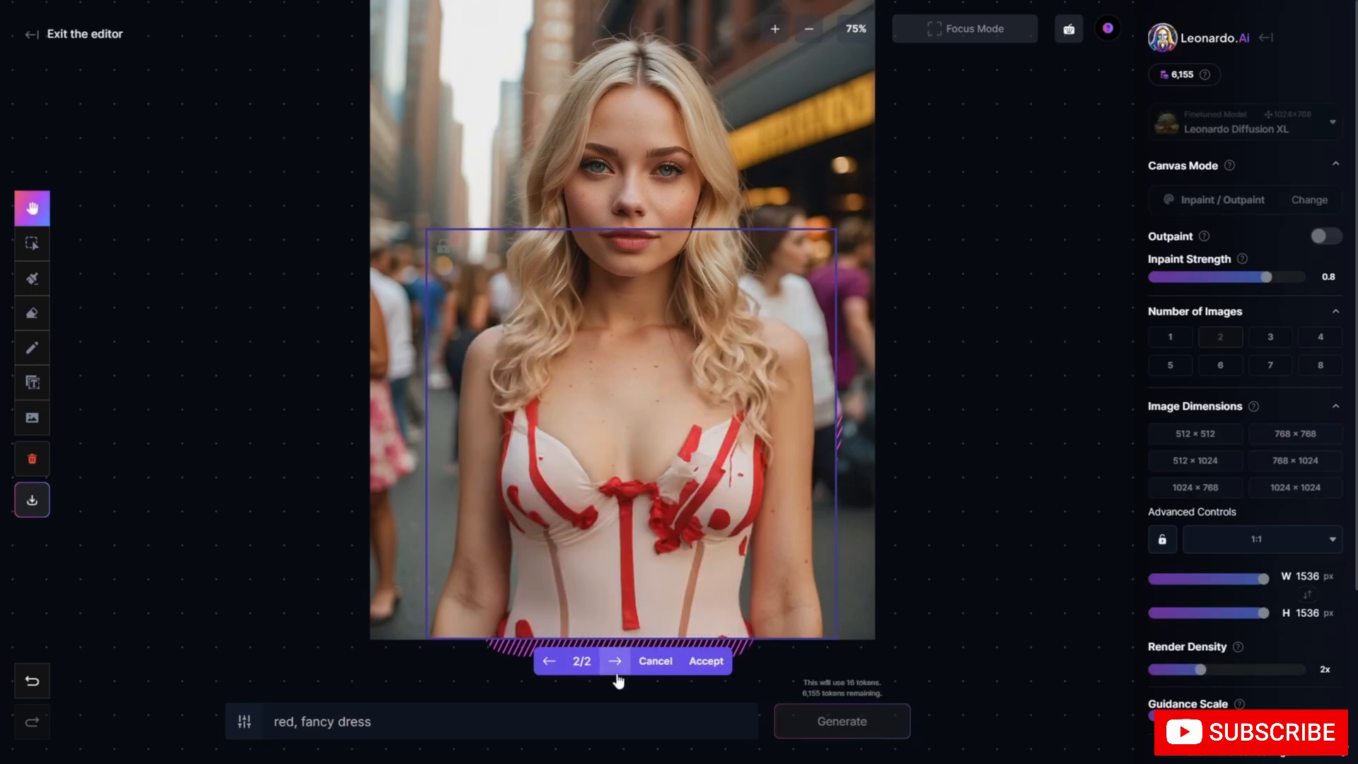
click(550, 661)
Discard the generated dresses, try again with the prompt "pure red, fancy dress", and discard those results too.
click(275, 721)
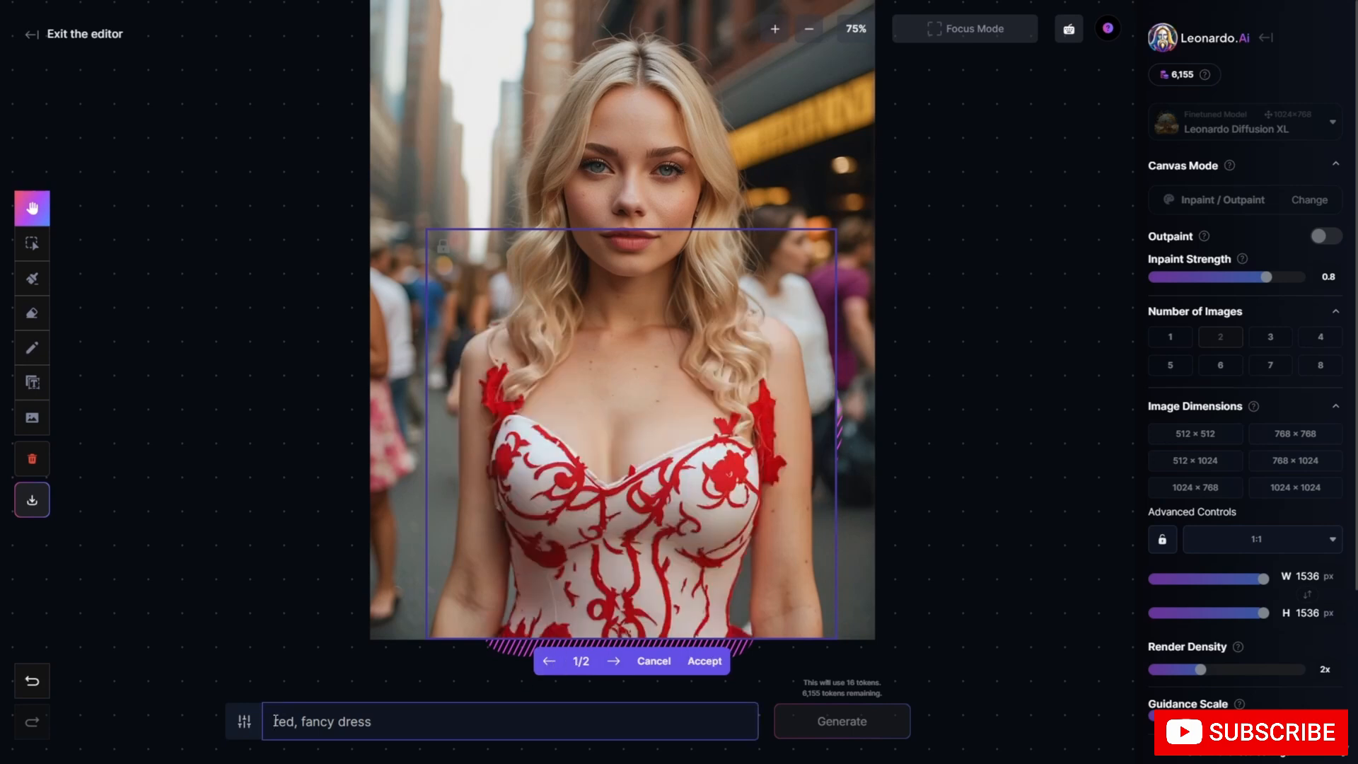
text(pure)
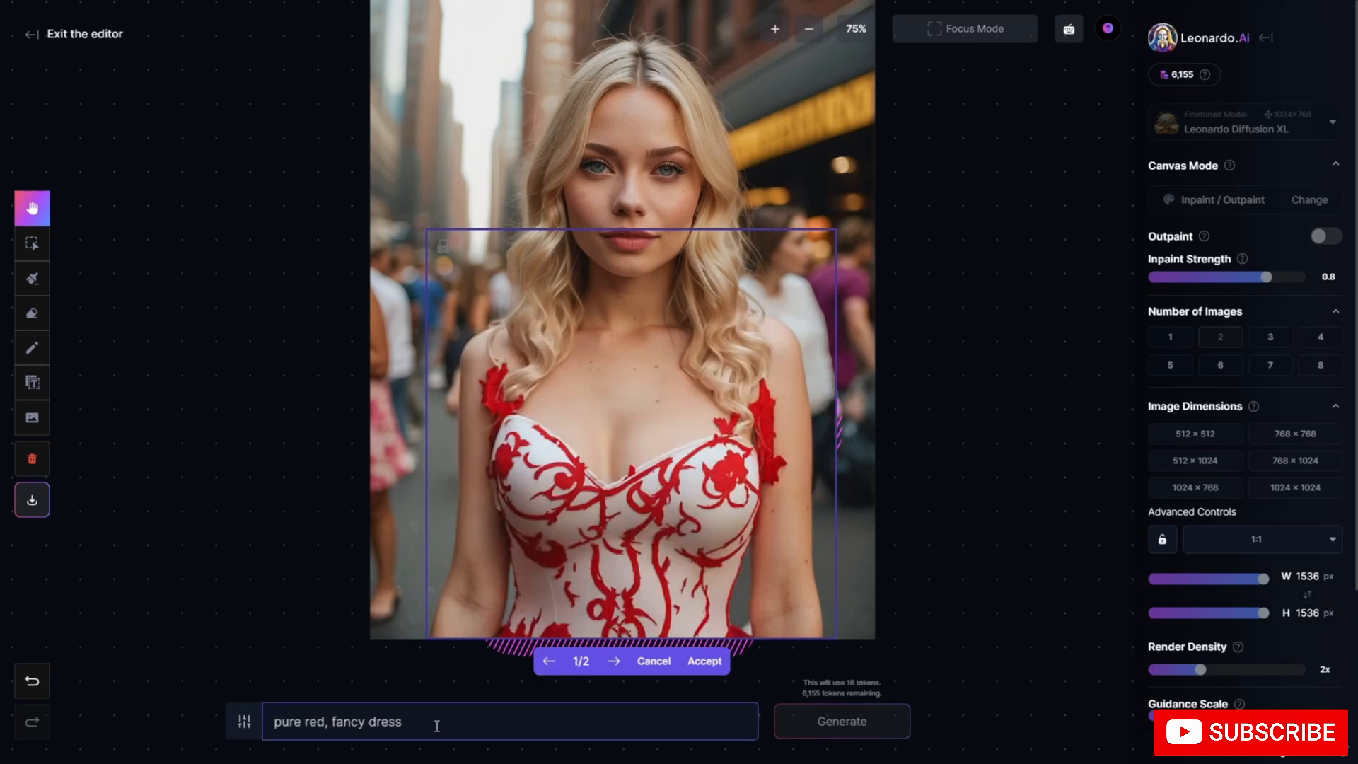
click(656, 667)
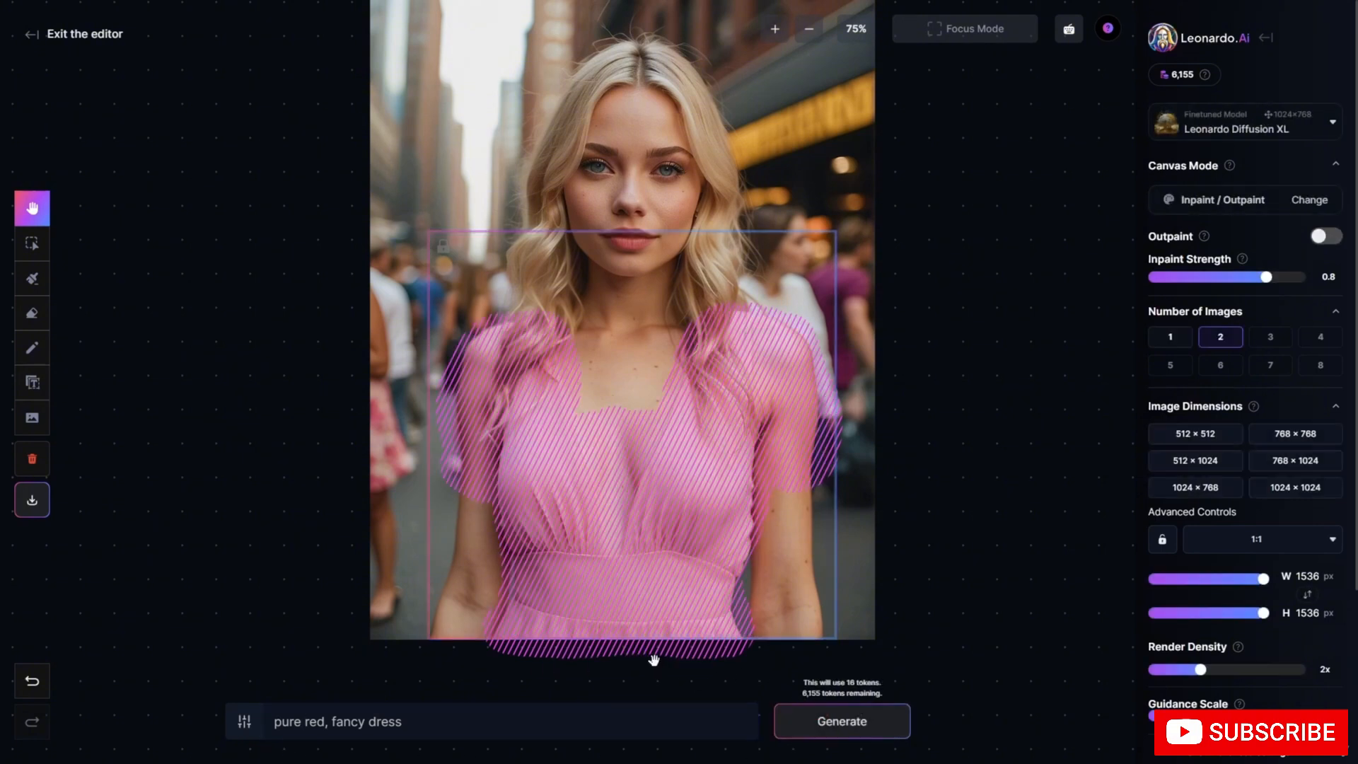
click(834, 720)
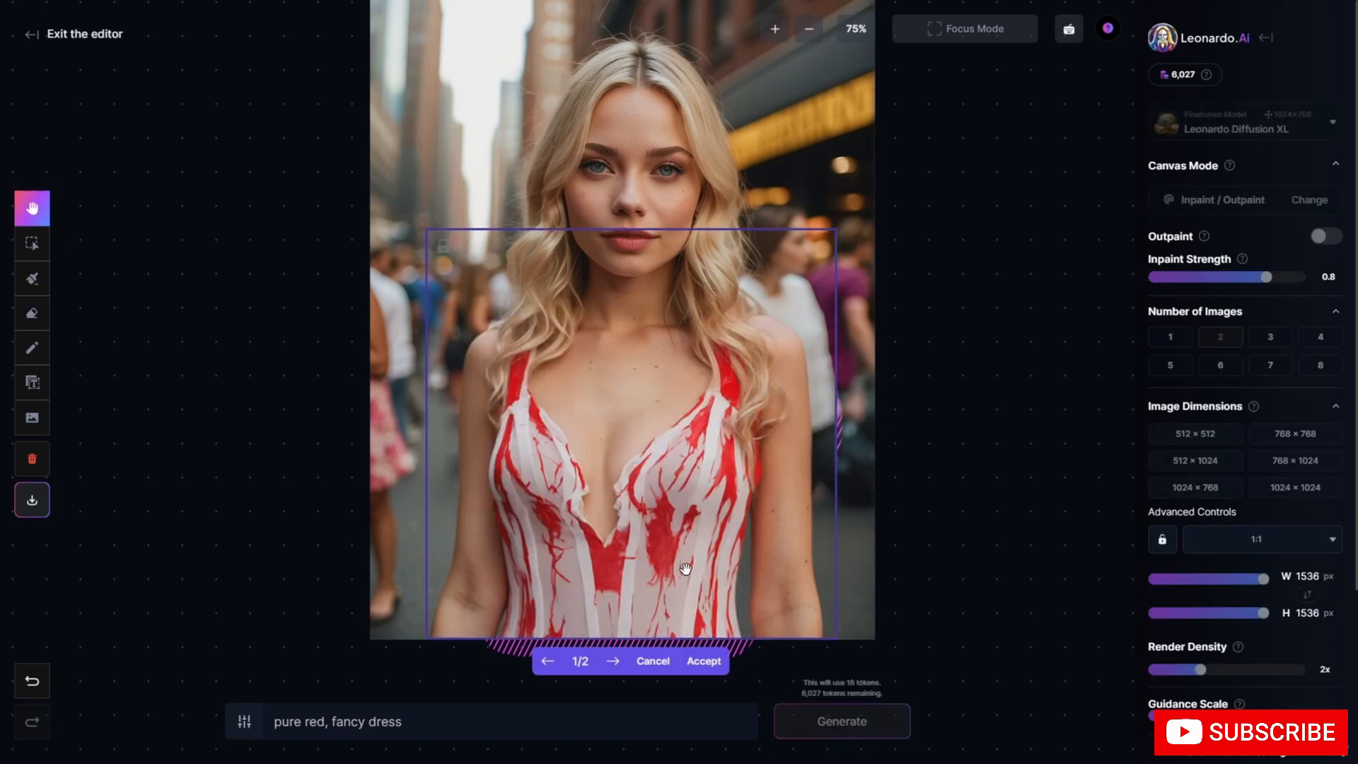
click(654, 663)
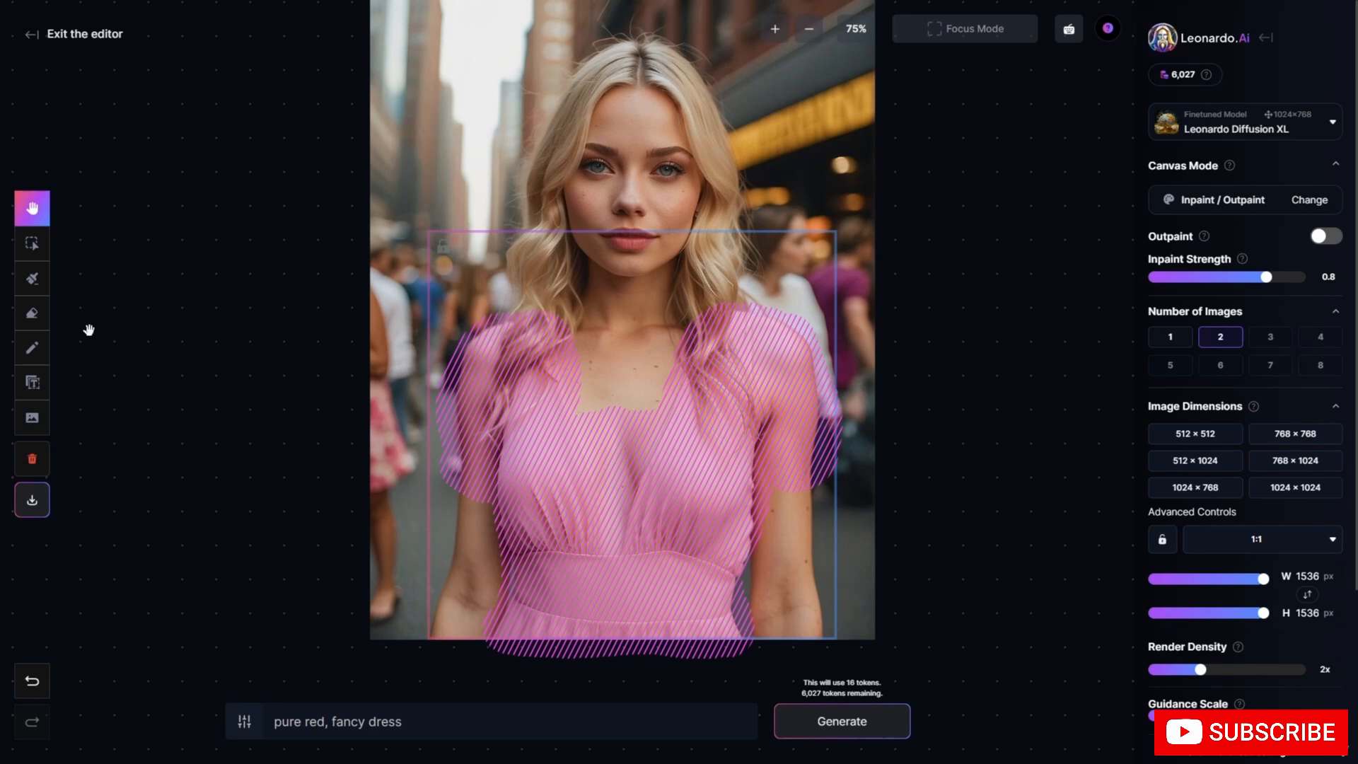
Extend the mask across the woman's neckline and further out around both upper arms.
click(33, 278)
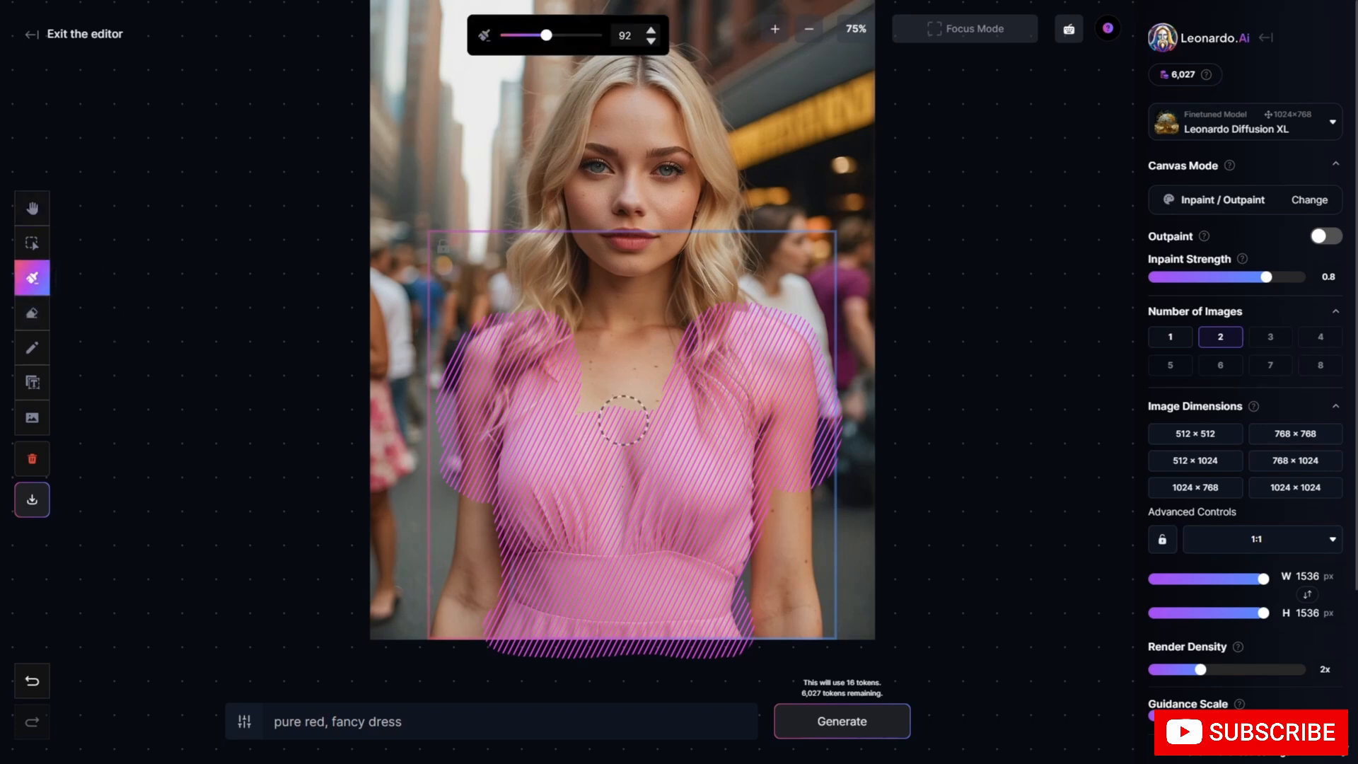
mouse_move(553, 355)
mouse_down()
mouse_move(696, 349)
mouse_move(593, 345)
mouse_move(699, 336)
mouse_move(618, 342)
mouse_move(470, 393)
mouse_move(447, 469)
mouse_move(450, 380)
mouse_move(494, 332)
mouse_move(461, 335)
mouse_move(441, 424)
mouse_move(452, 488)
mouse_move(503, 502)
mouse_up()
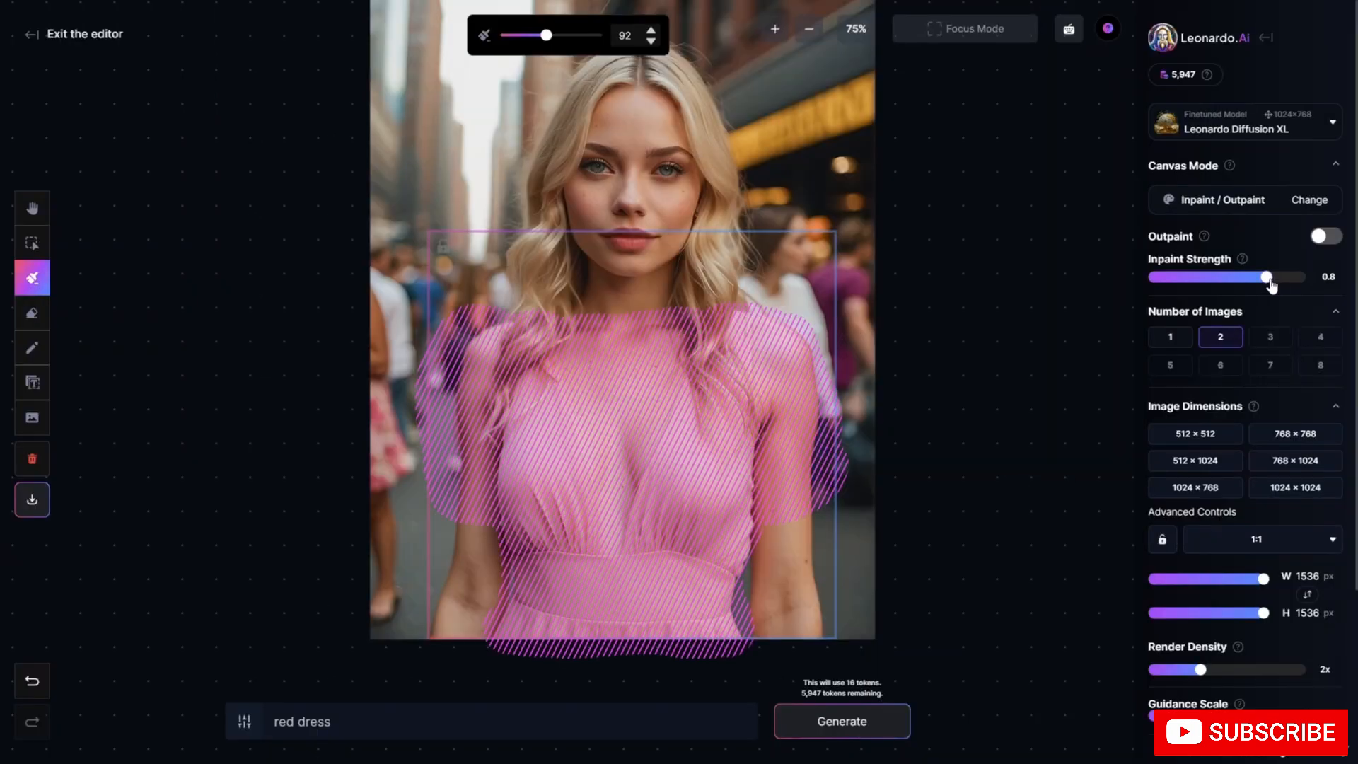
Set the Inpaint Strength to 0.52, generate the masked area with the prompt "red dress", and view the other result.
drag(1269, 280, 1212, 286)
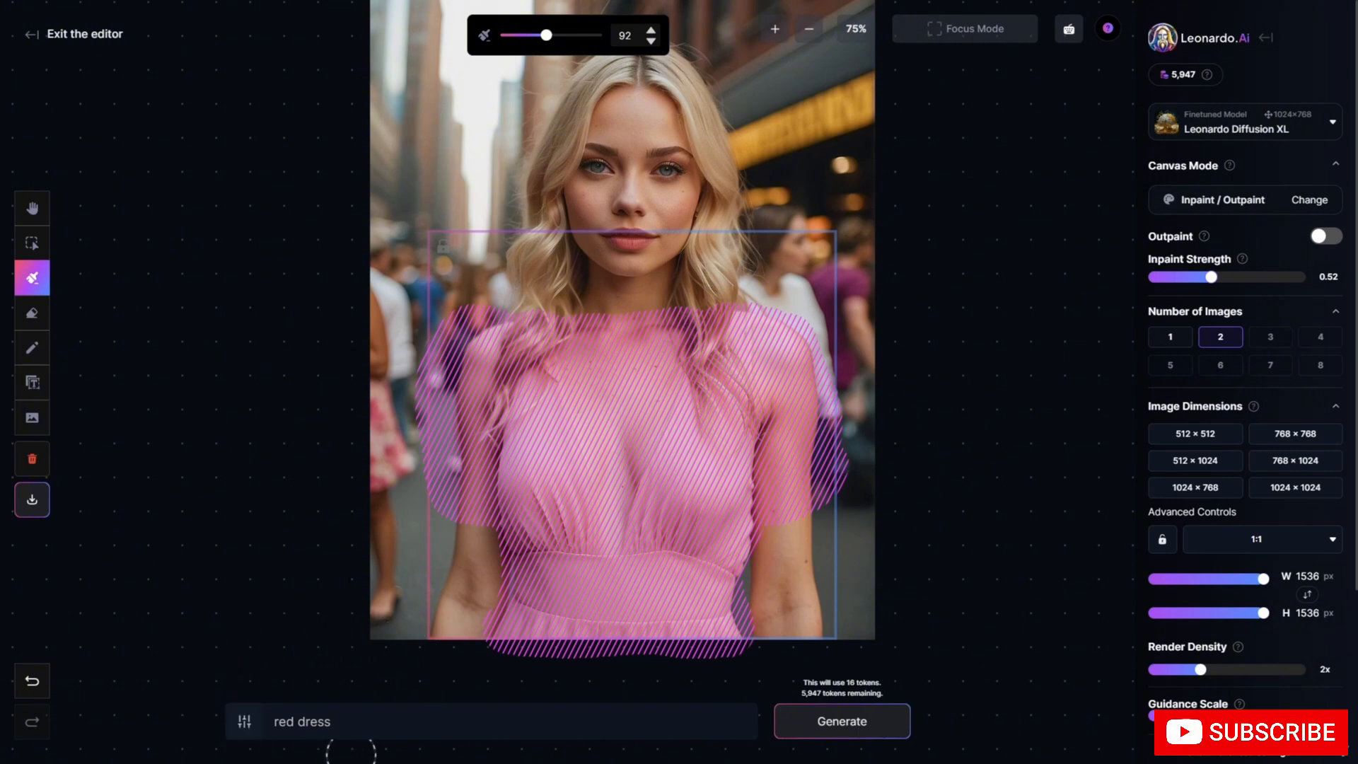
click(842, 721)
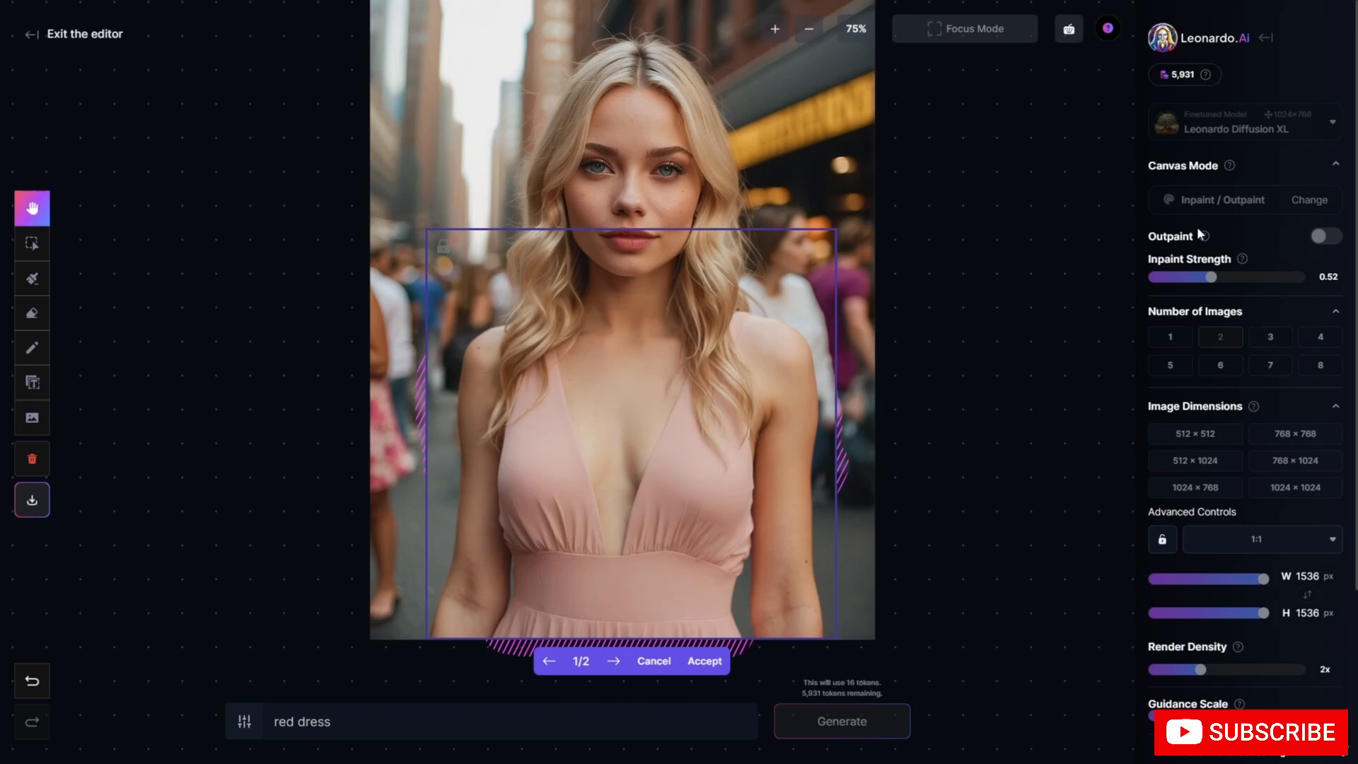
click(613, 662)
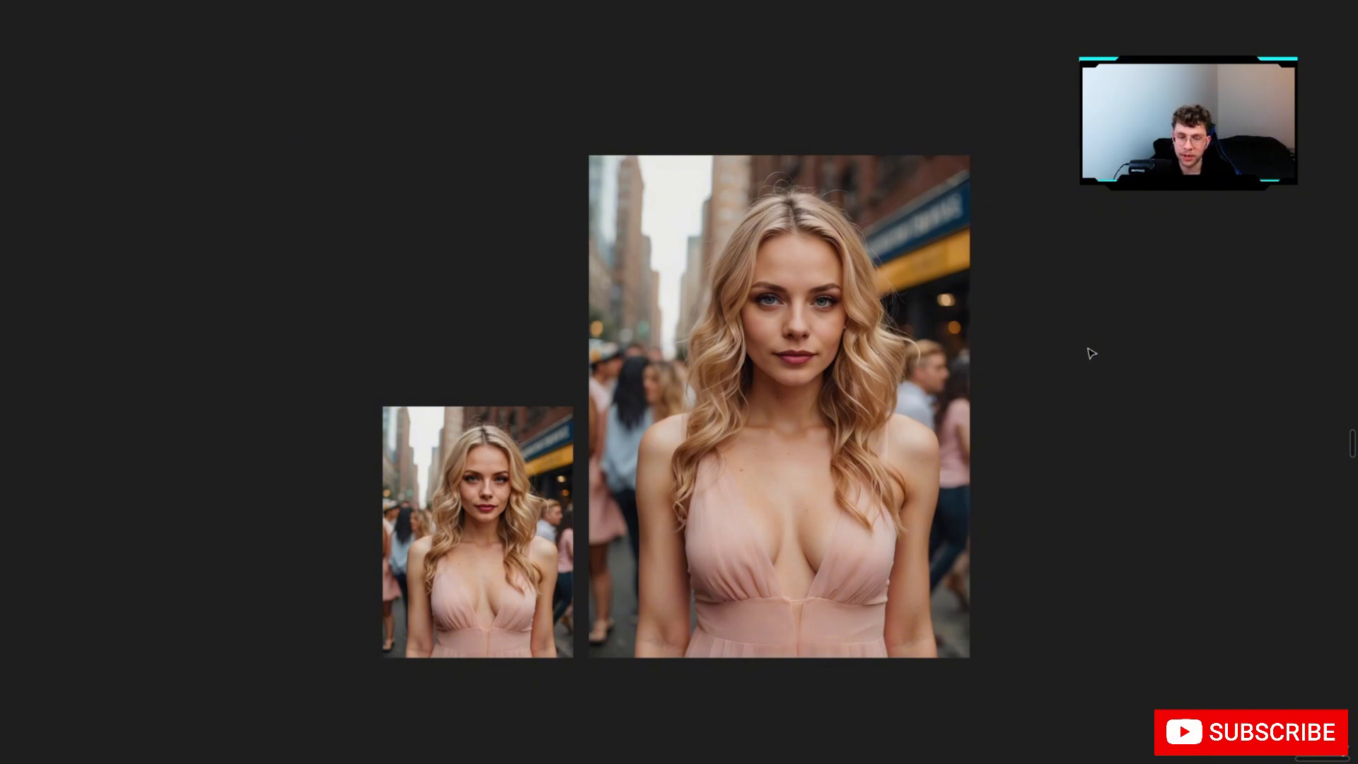
Switch to the comparison board, shrink the right-hand portrait copy to 646 × 768, and enlarge the left-hand copy.
click(521, 481)
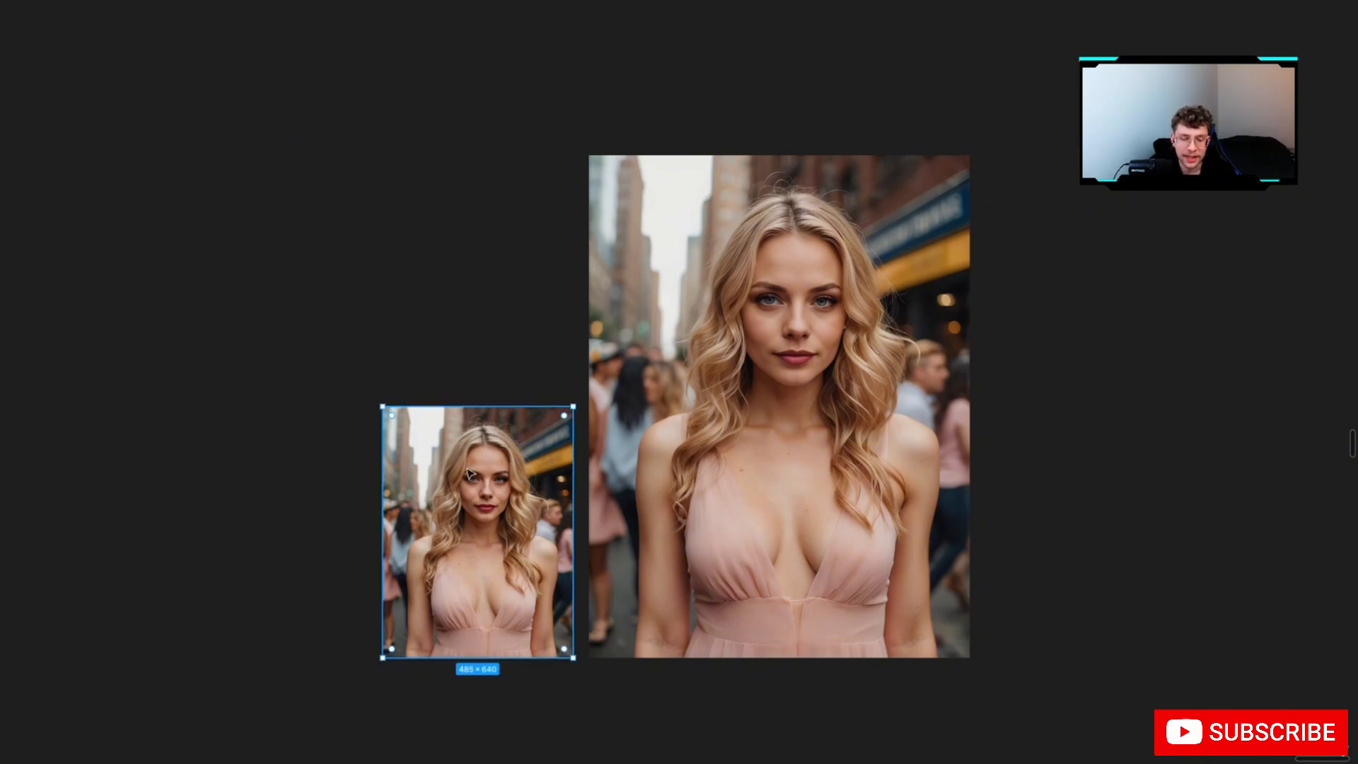
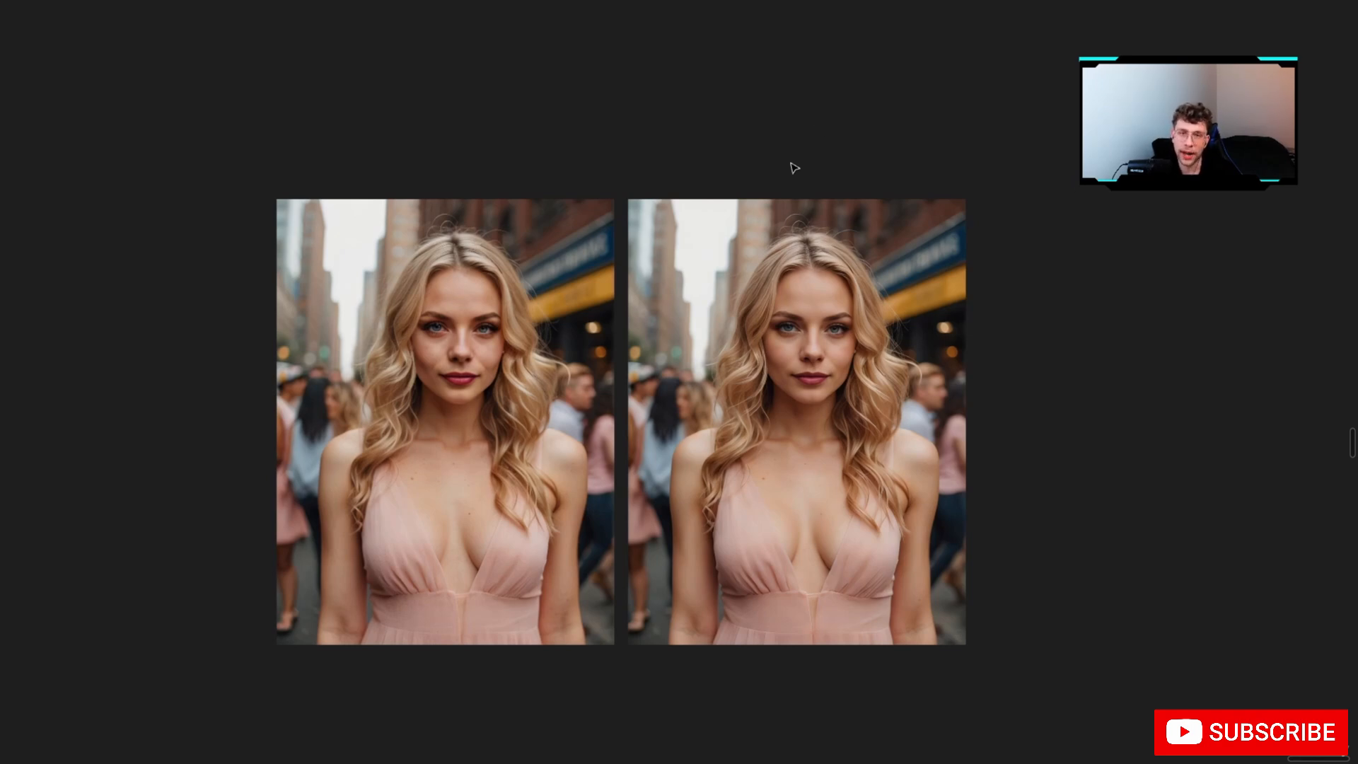
click(796, 288)
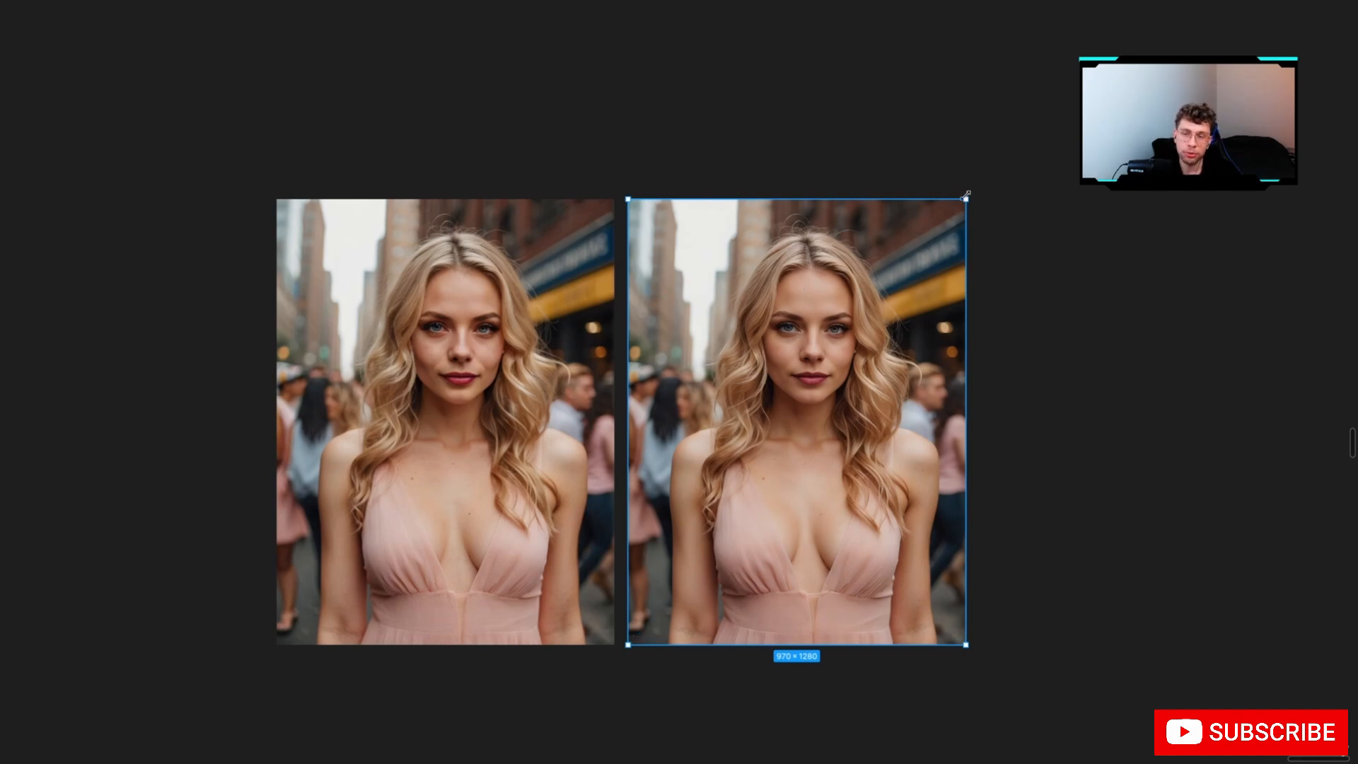
drag(965, 196, 853, 377)
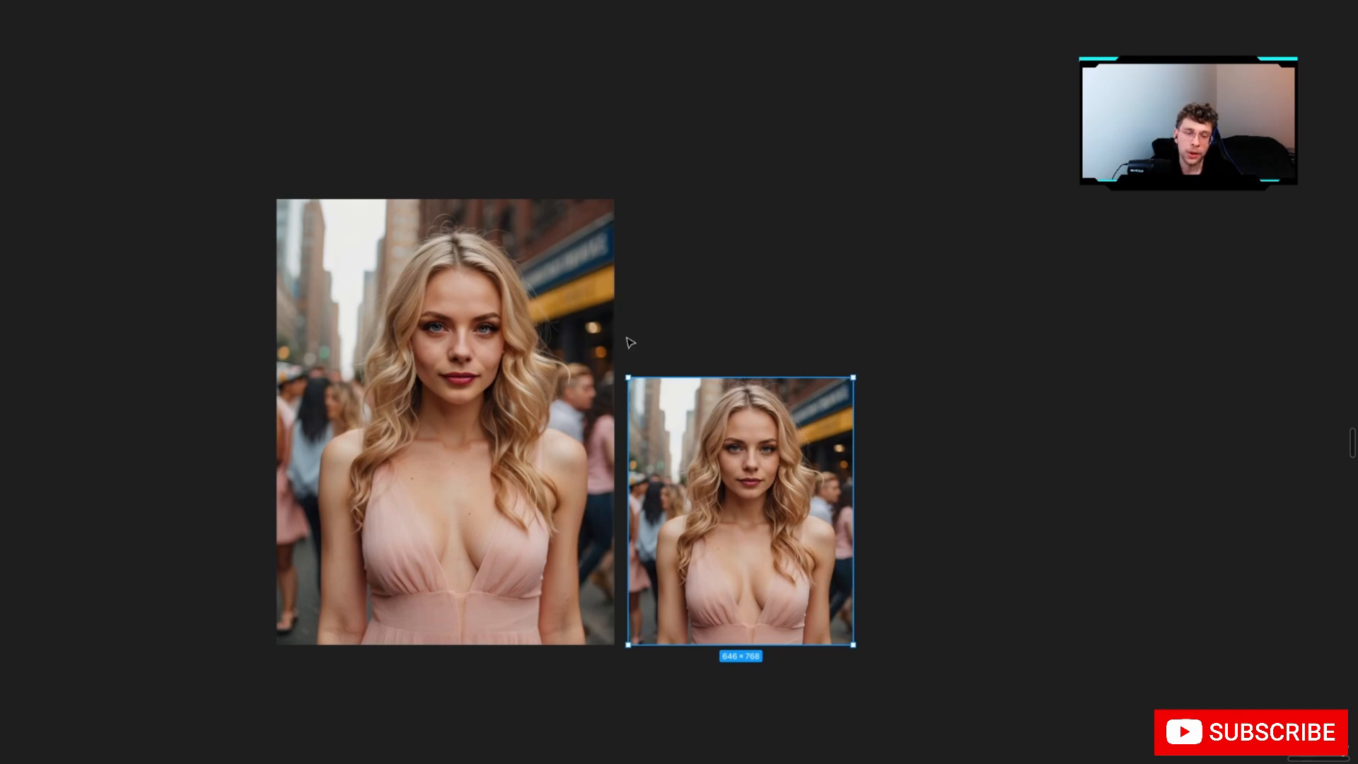
click(529, 323)
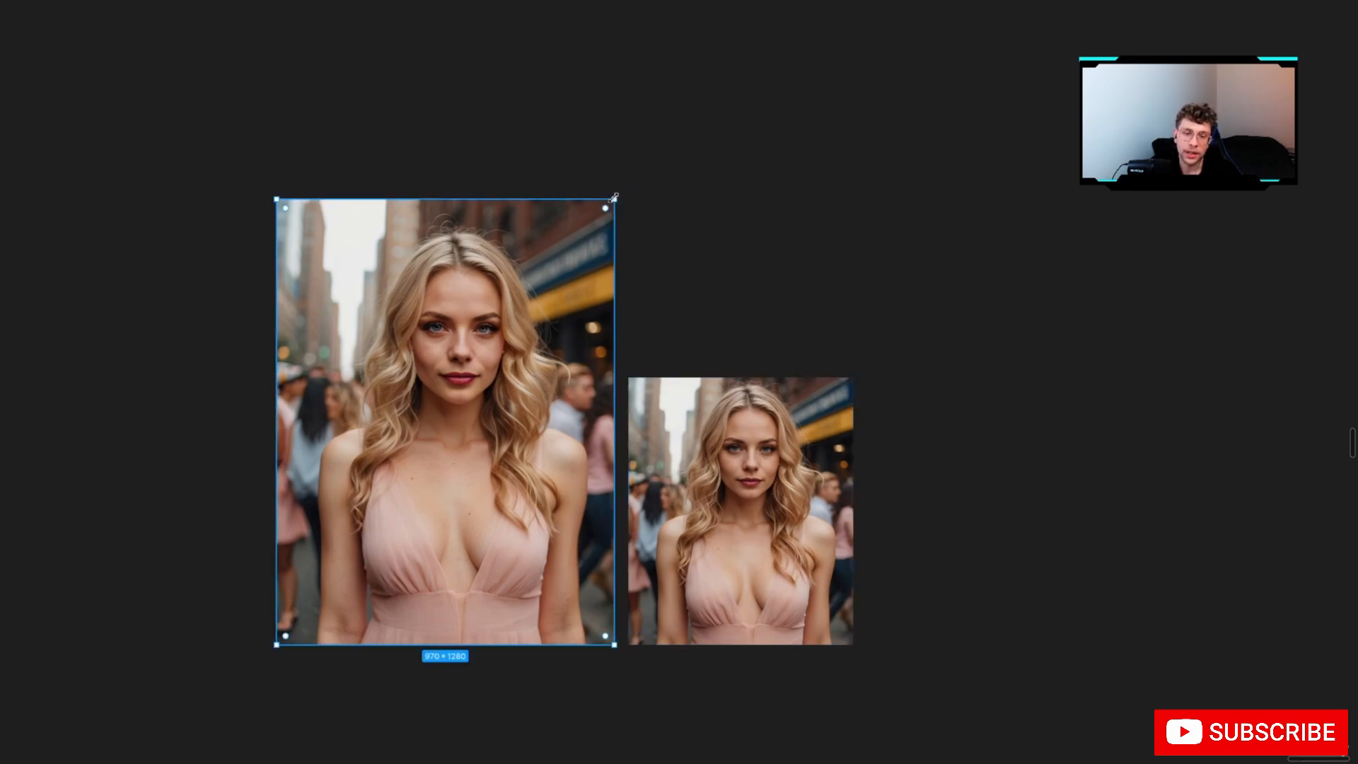
drag(614, 200, 898, 6)
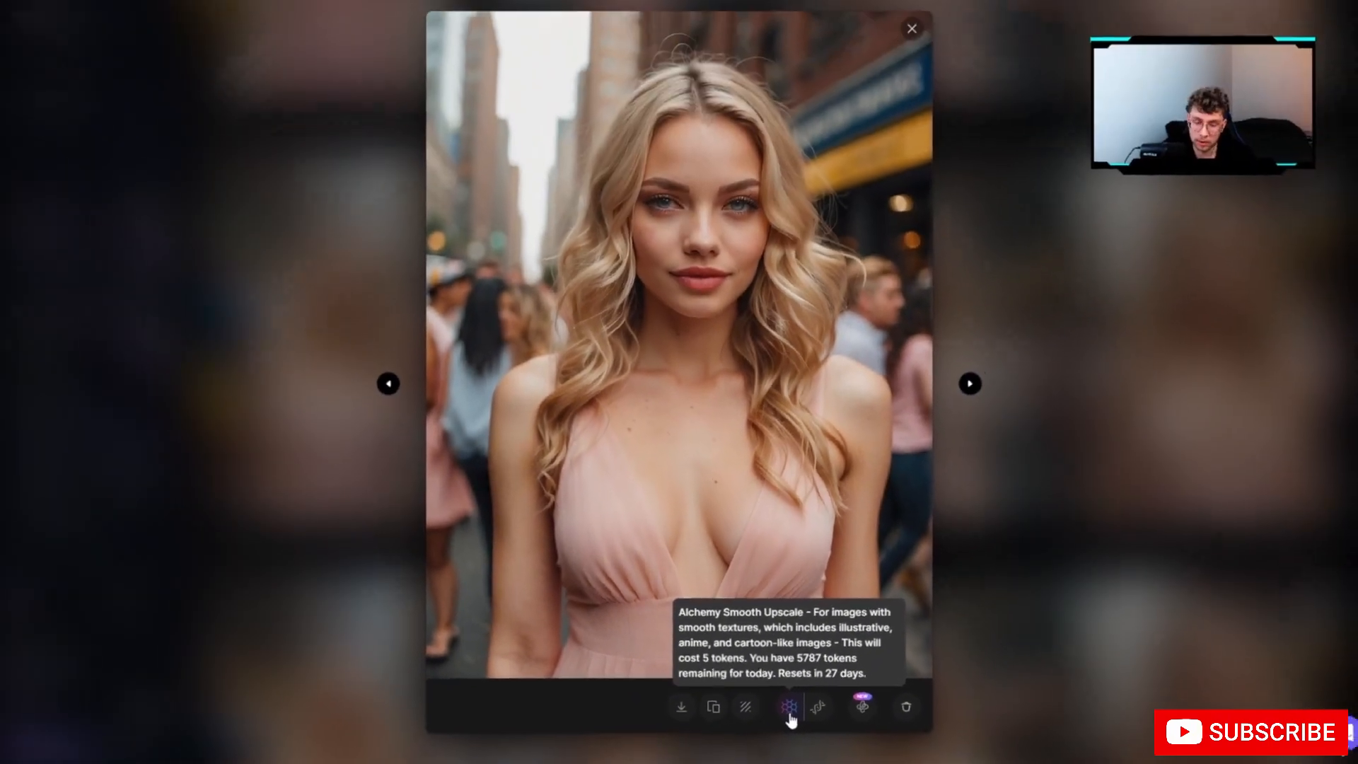
Compare the portrait's Alchemy Upscaler - Medium Normal, Smooth and Crisp upscaled versions with its original image.
click(860, 681)
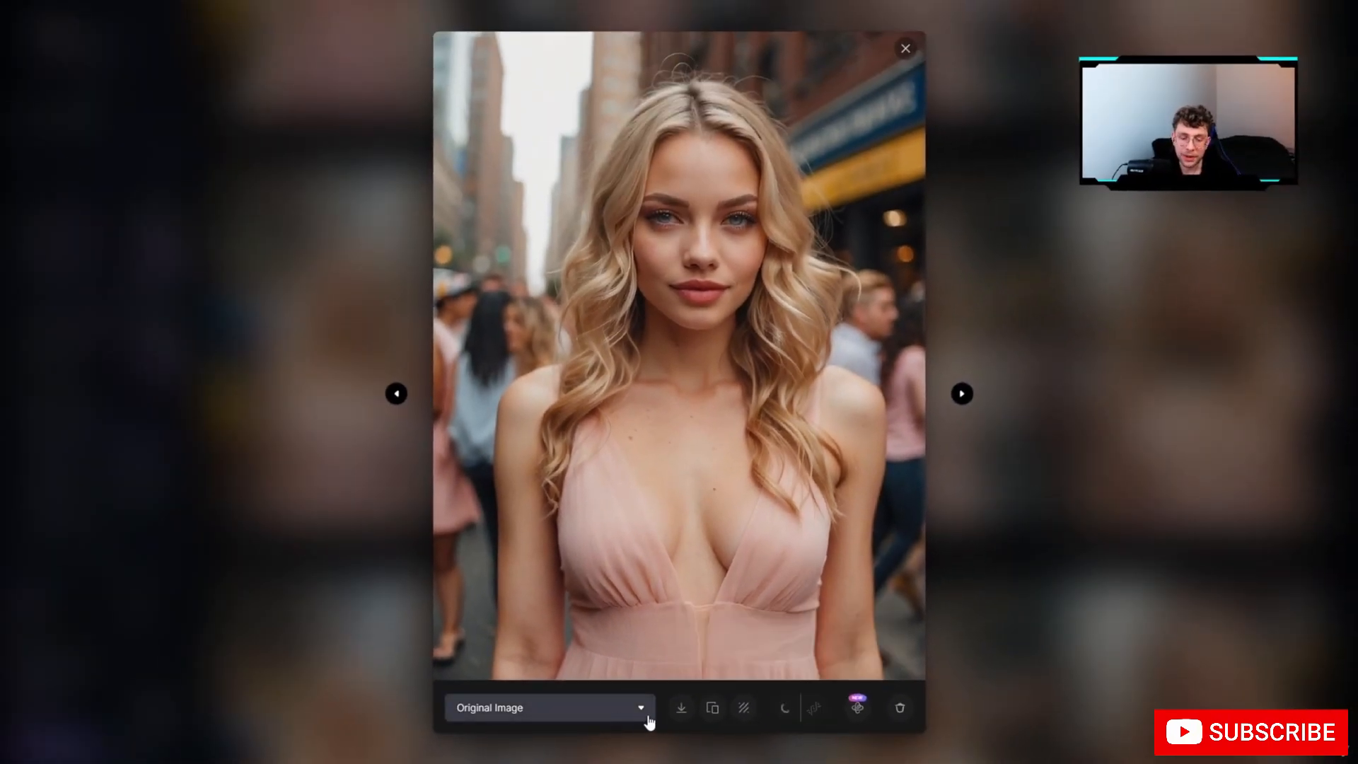
click(640, 709)
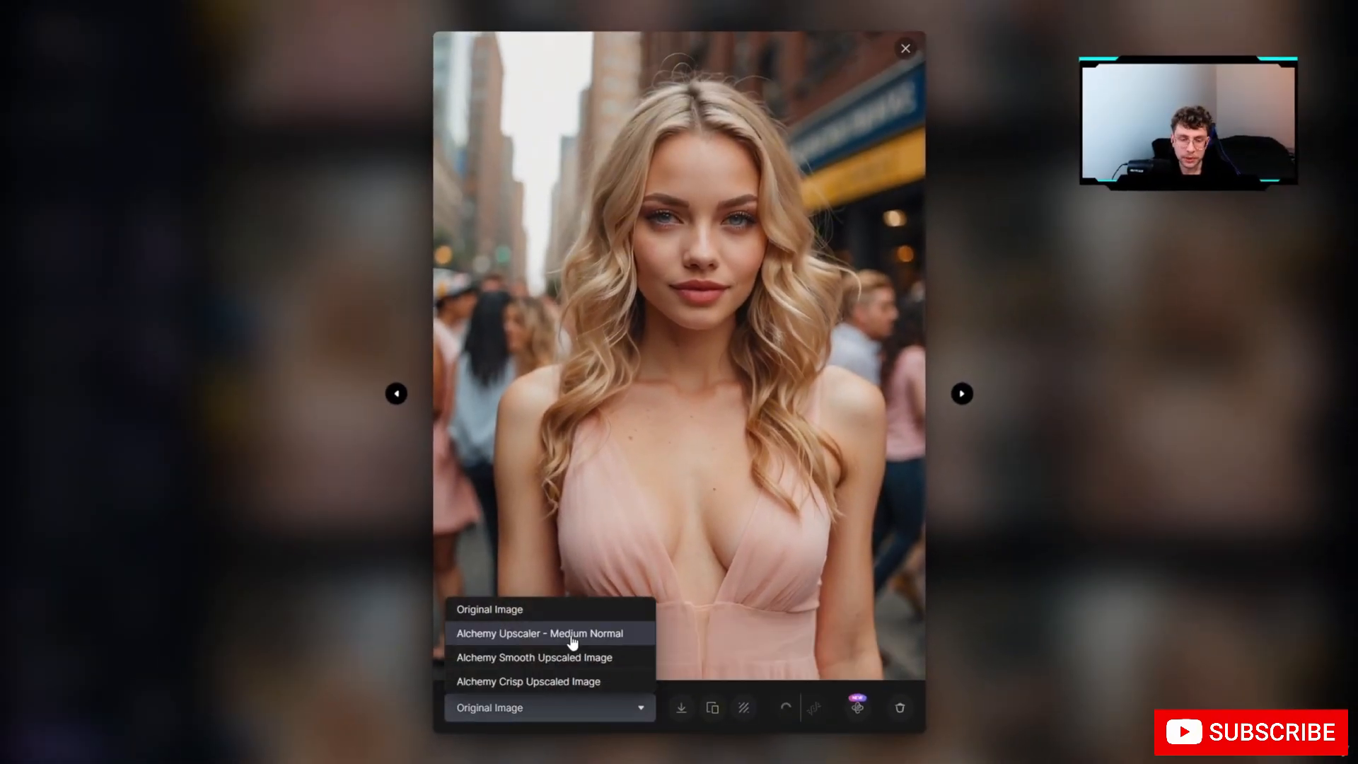
click(572, 634)
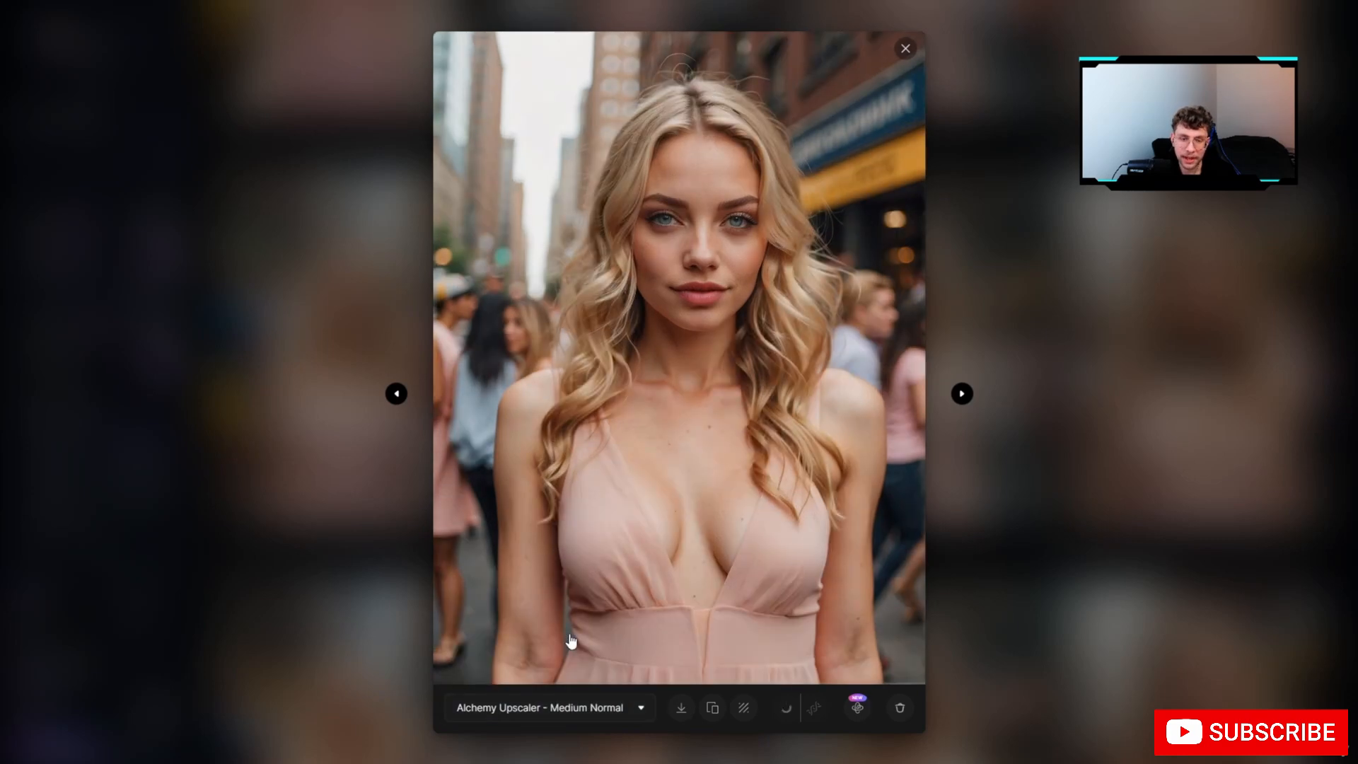
click(575, 706)
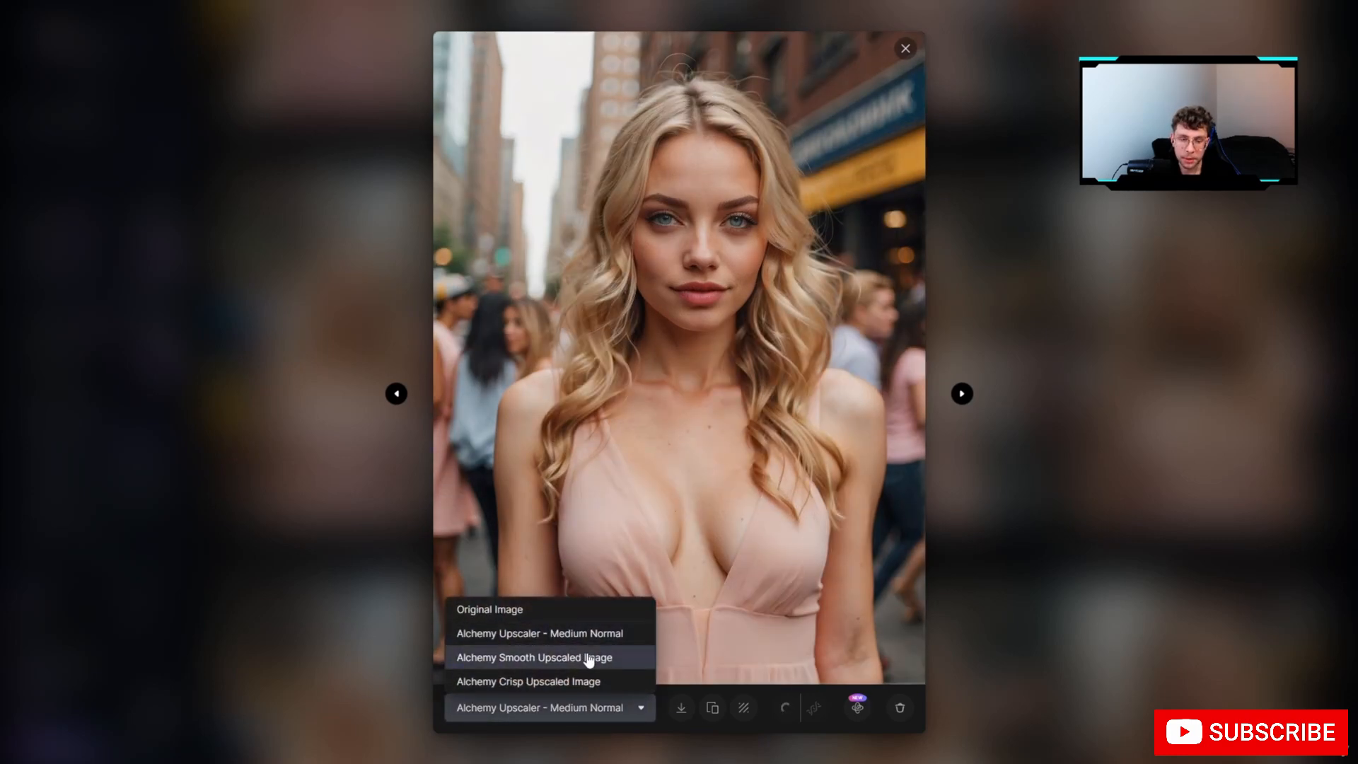
click(588, 658)
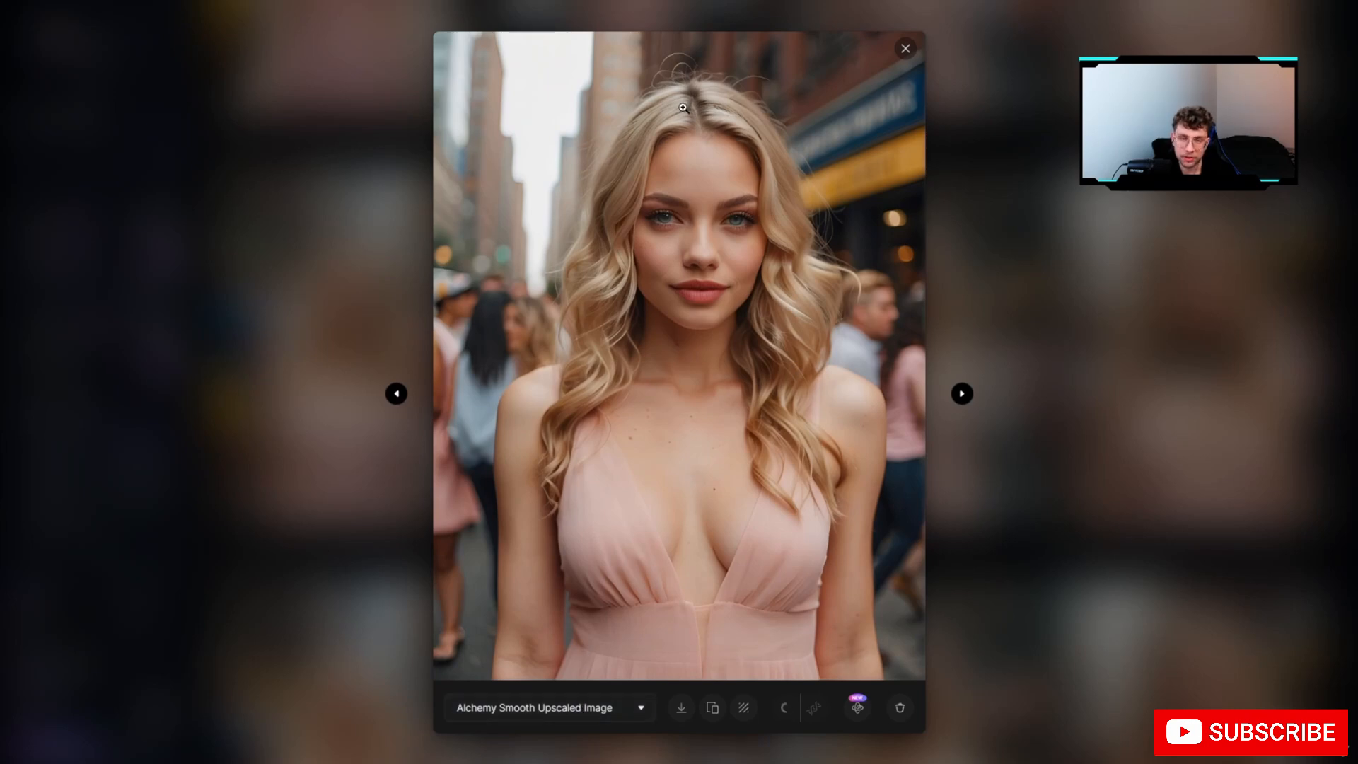
click(601, 708)
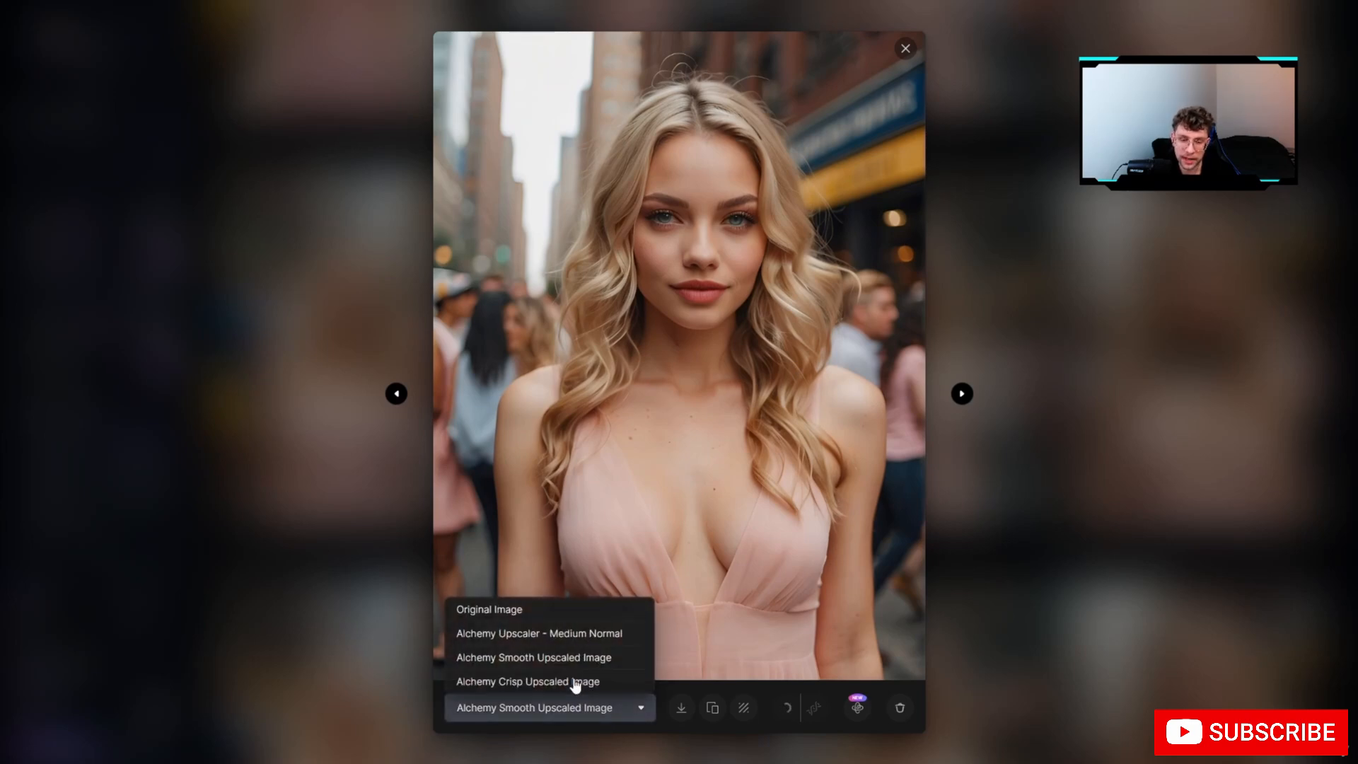
click(548, 682)
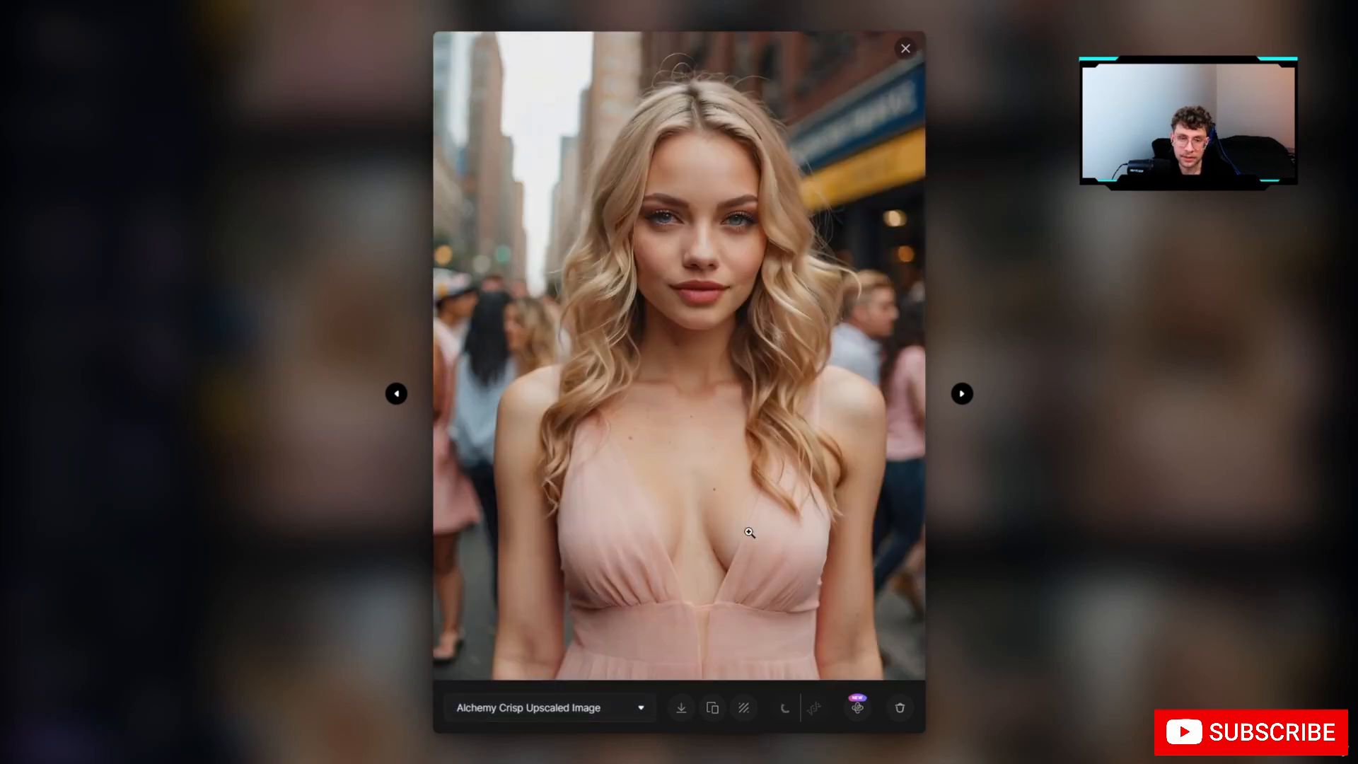
click(599, 712)
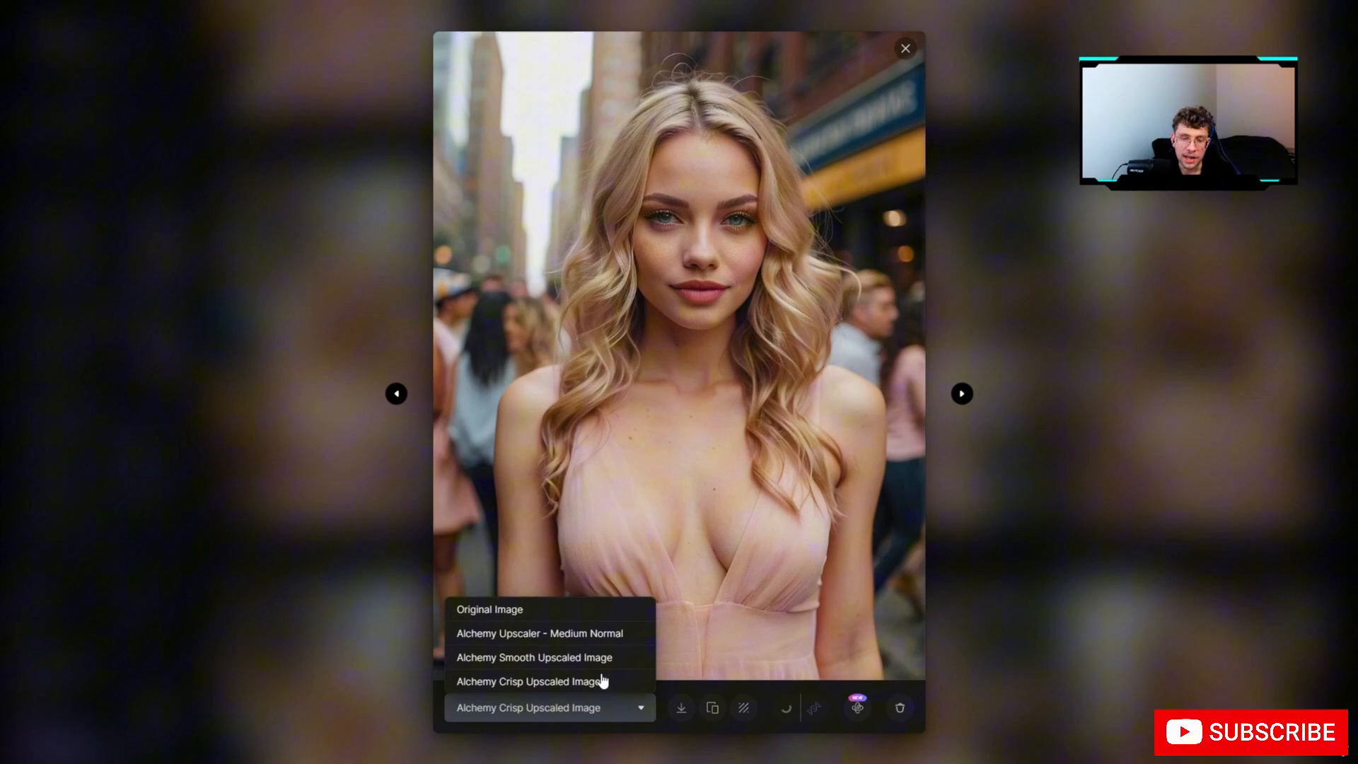
click(559, 614)
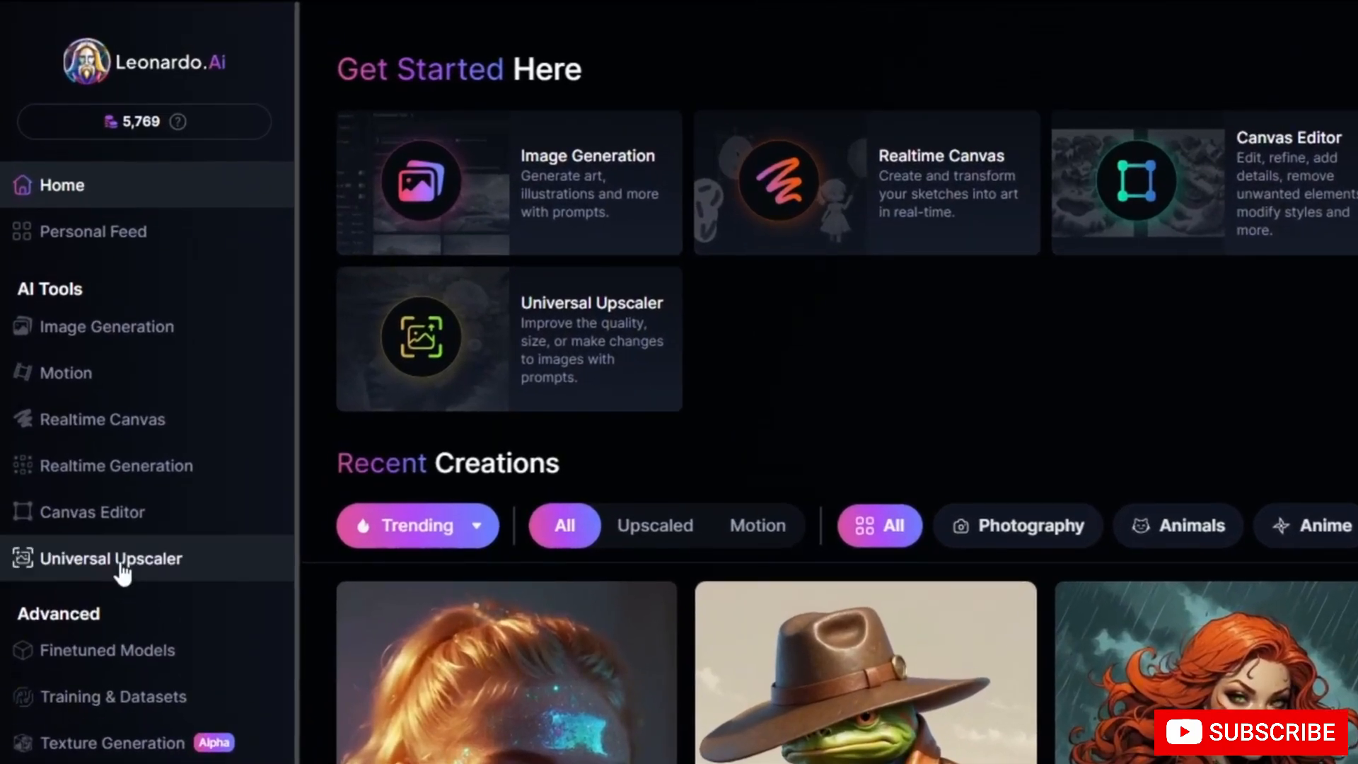
Load the portrait into the Universal Upscaler and upscale it with Creativity Strength 1 and a 2.00x multiplier.
click(40, 565)
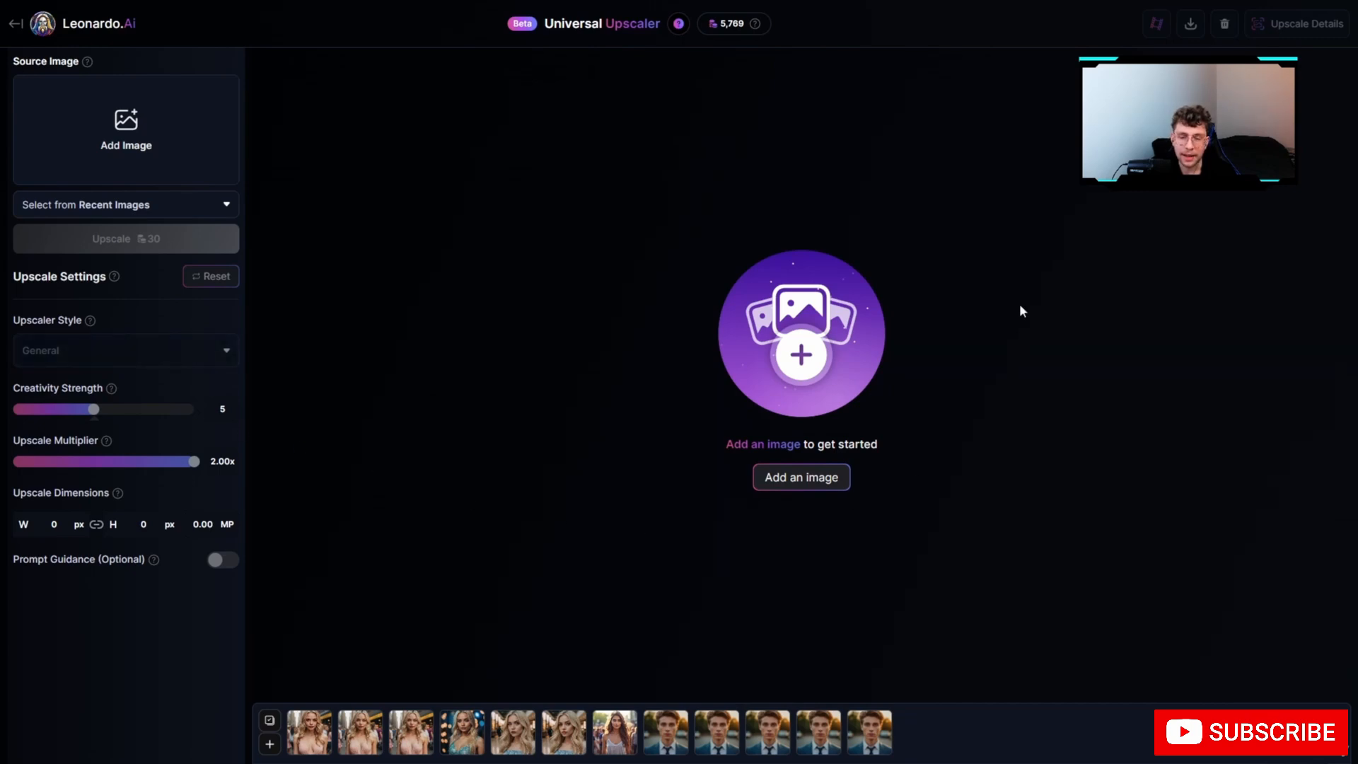
drag(1266, 357, 199, 189)
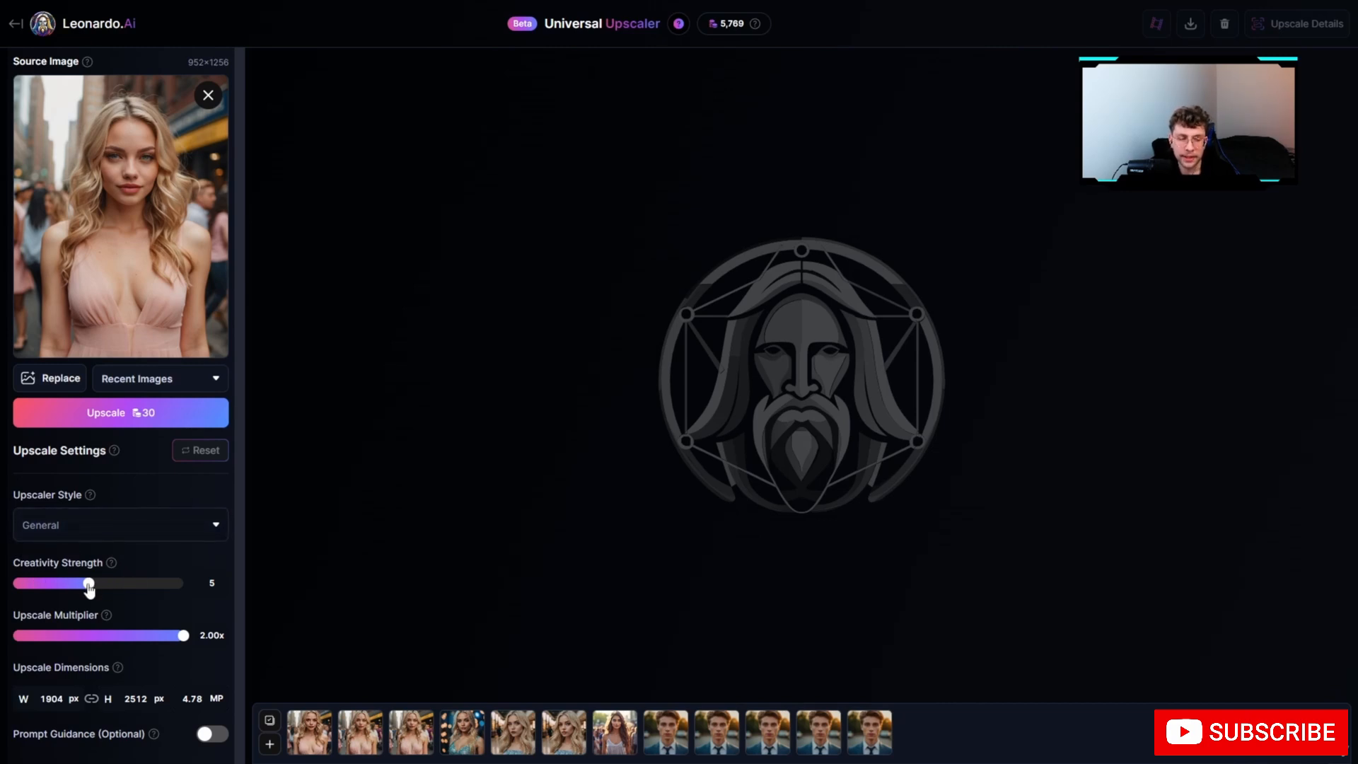
drag(89, 583, 165, 587)
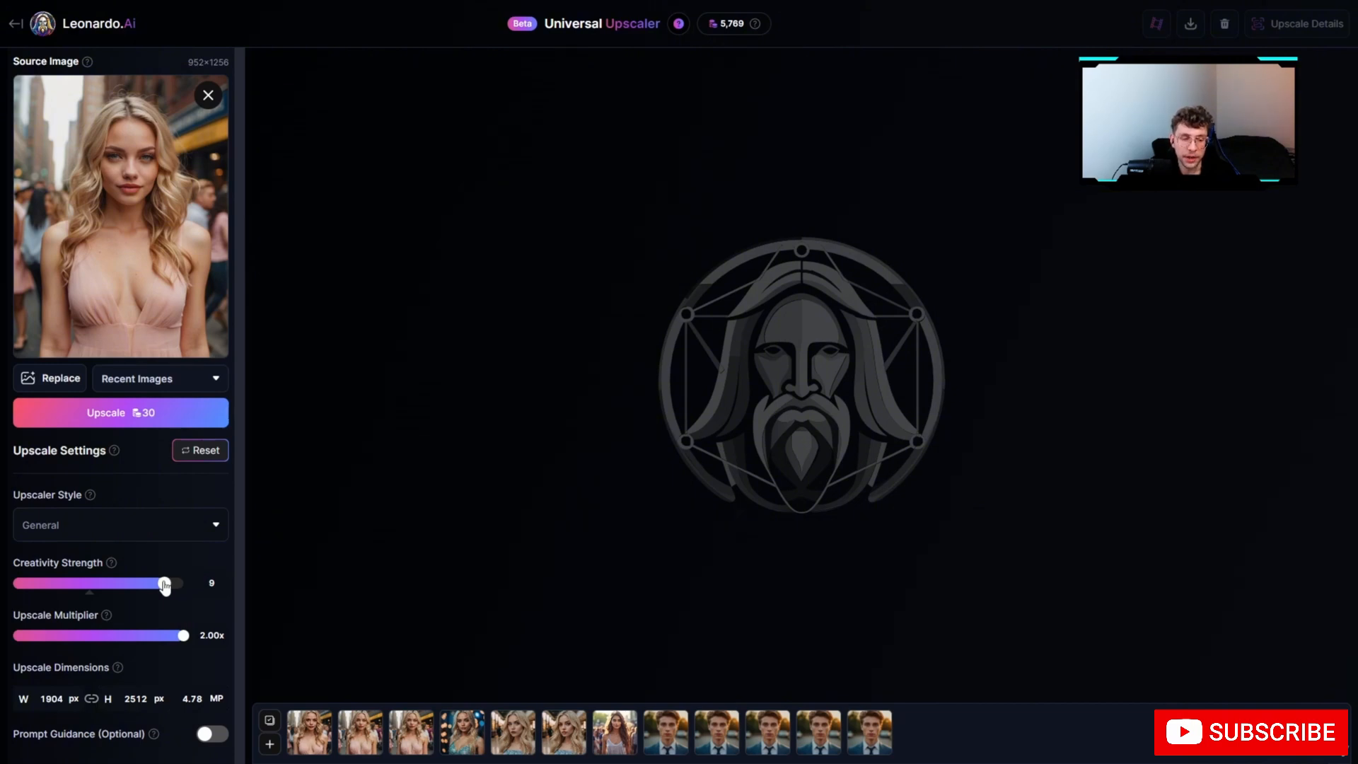
drag(165, 586, 13, 582)
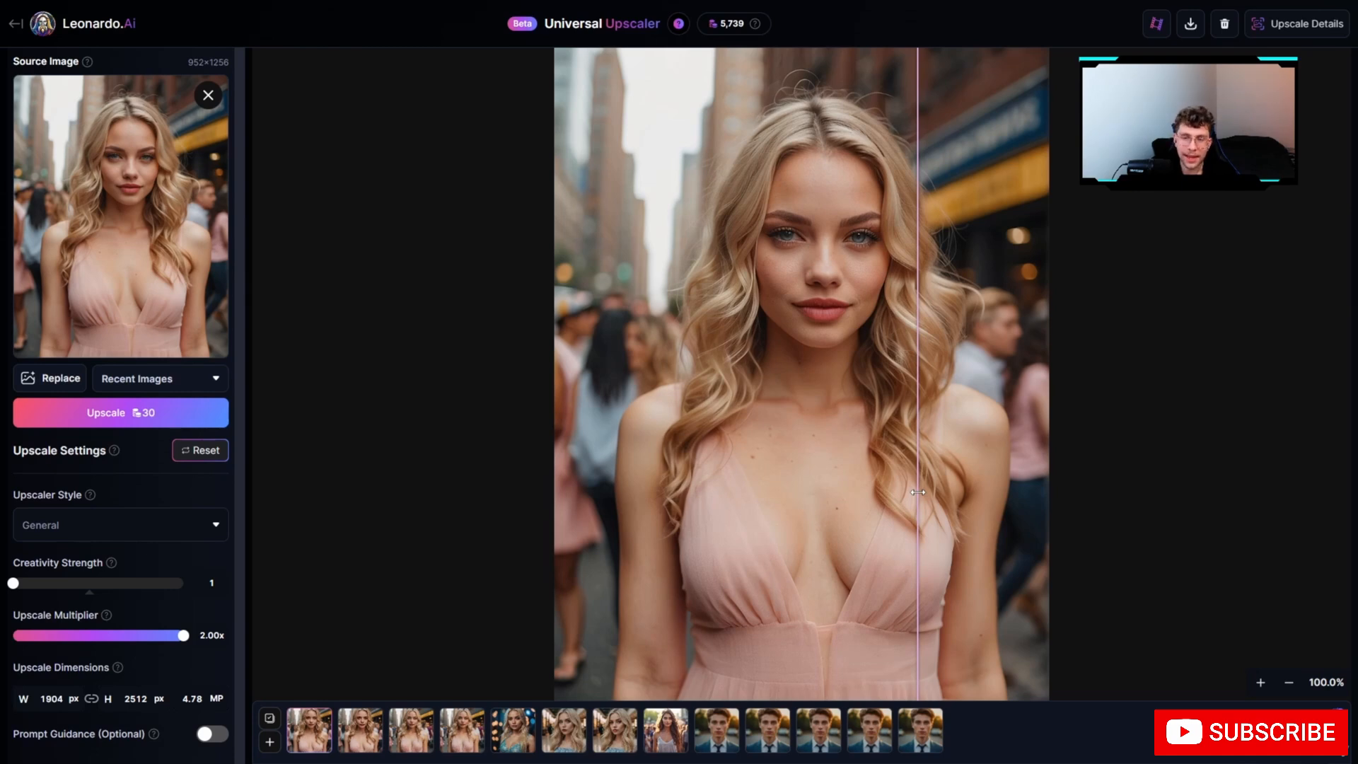
Compare the original and upscaled portrait by sweeping the divider fully across, switching the comparison view, and viewing both images side by side.
drag(917, 491, 1154, 534)
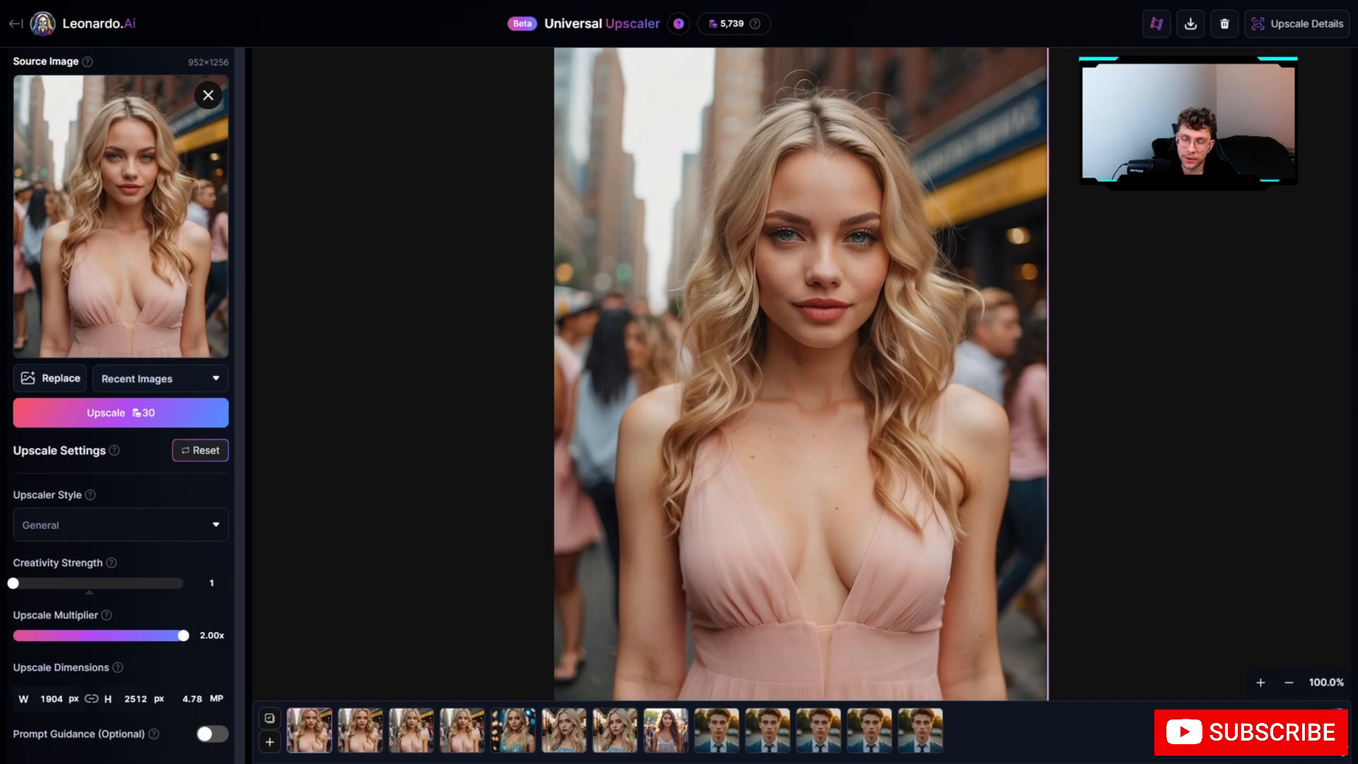
click(1337, 733)
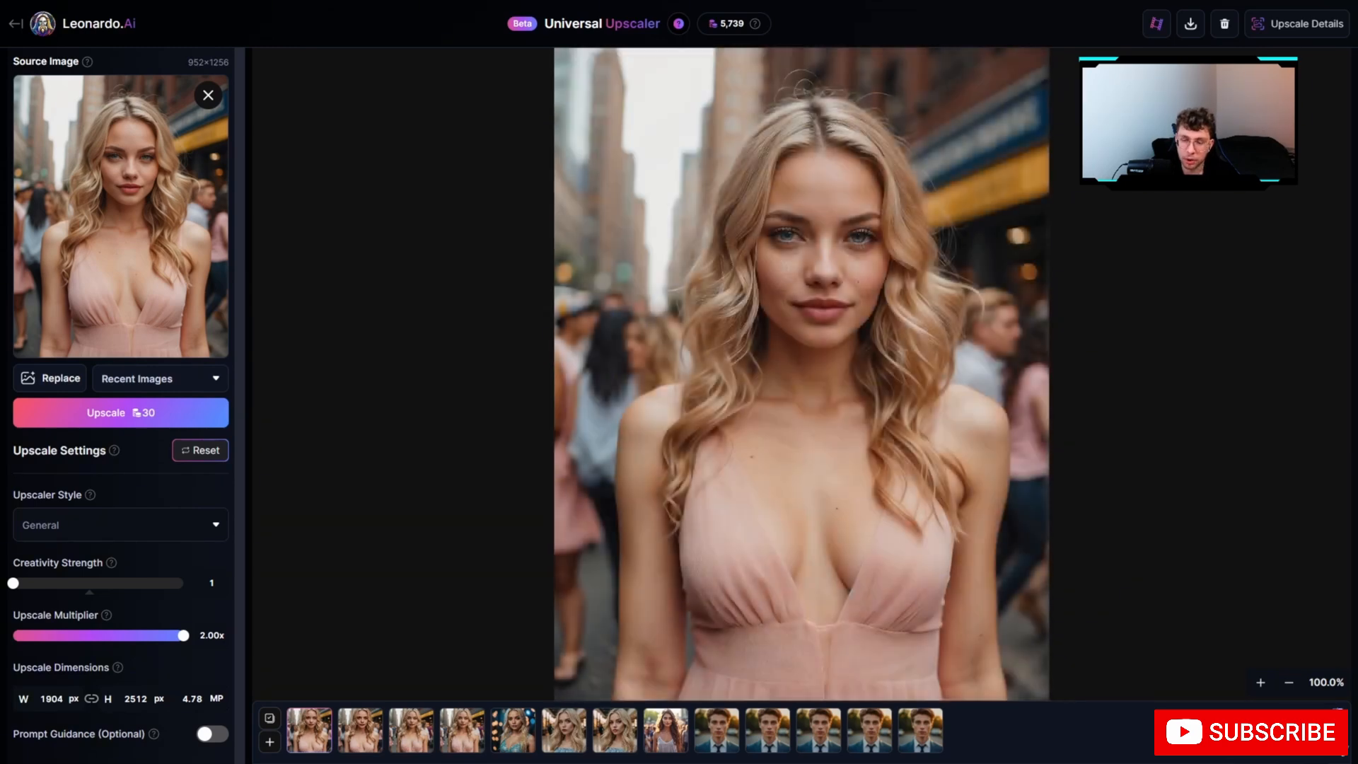
click(1338, 751)
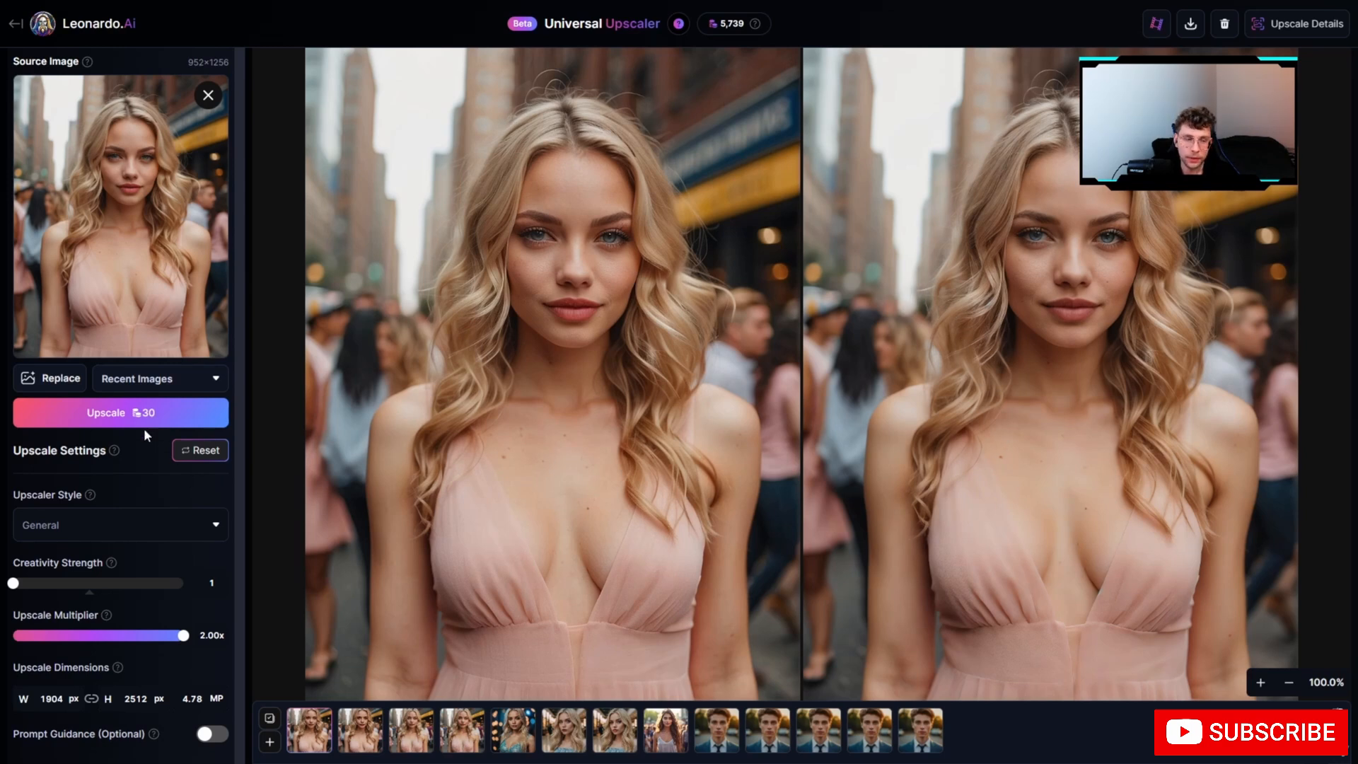
Upscale the portrait again with Creativity Strength 1, and raise the Creativity Strength.
click(139, 410)
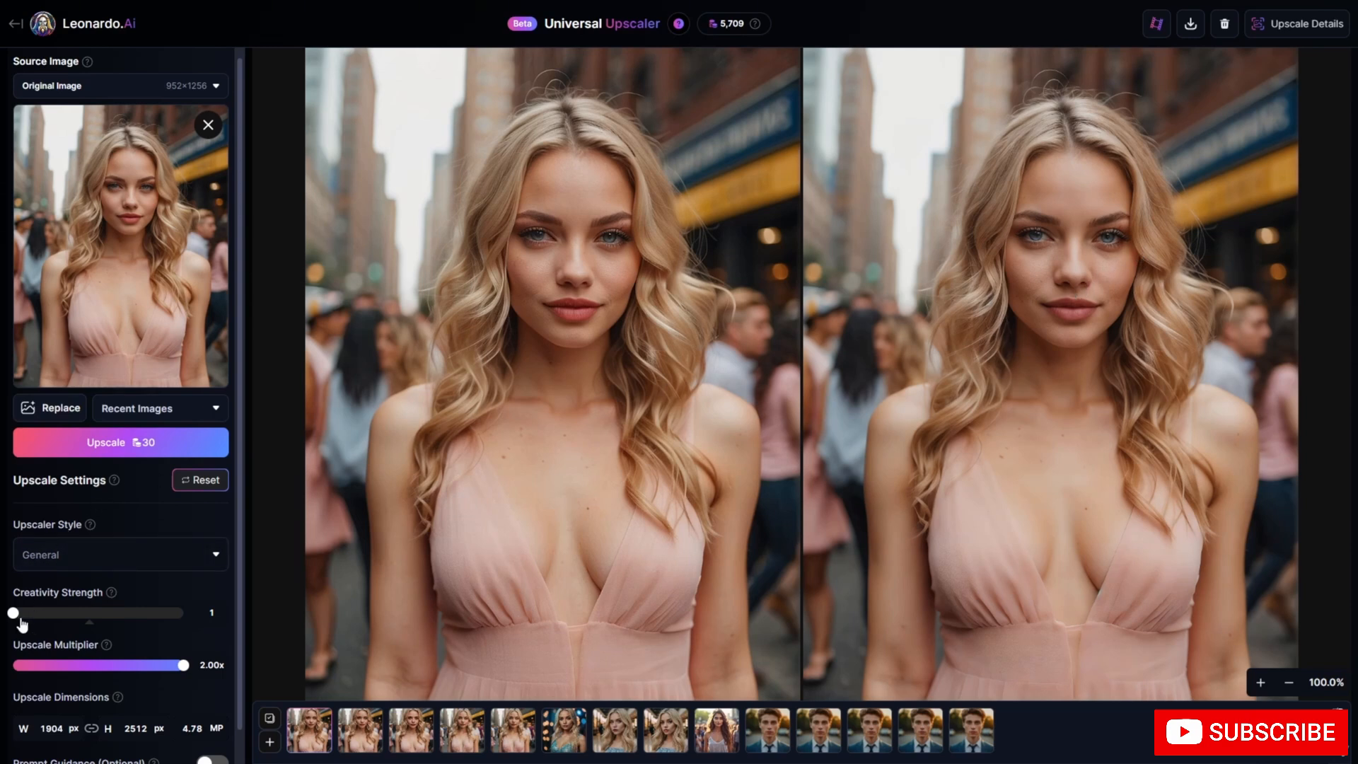
drag(22, 622, 132, 622)
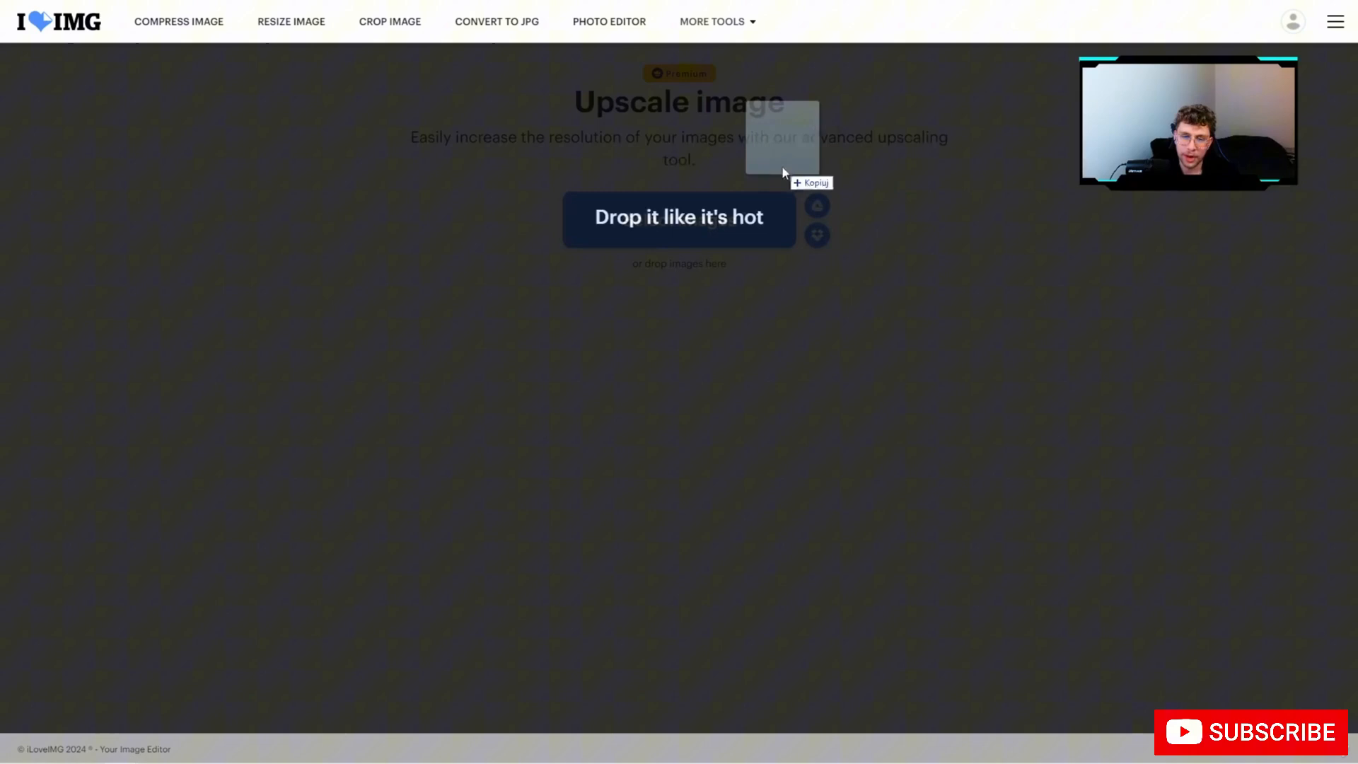
Switch to iLoveIMG, load the portrait into Upscale image, preview the 2x and 4x multipliers, and upscale it at 2x.
drag(782, 165, 702, 233)
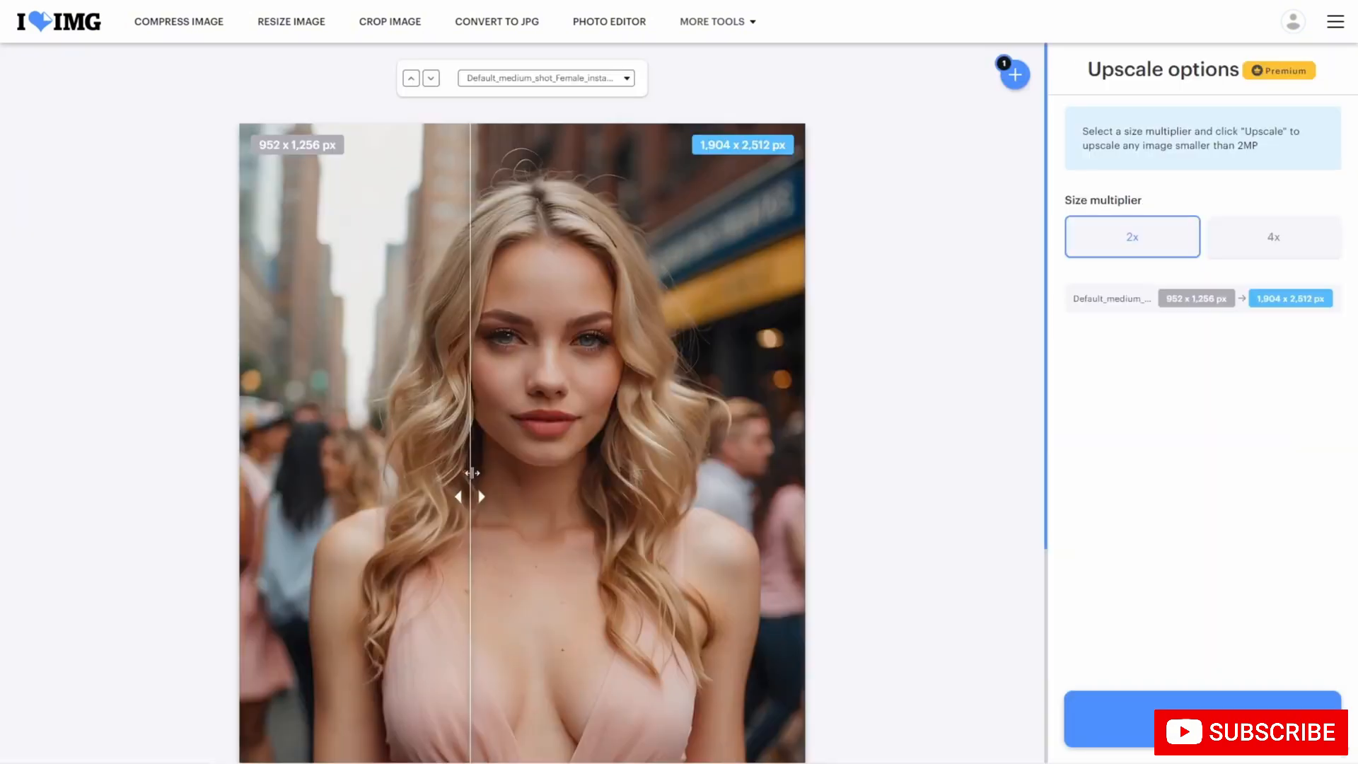
drag(469, 473, 343, 463)
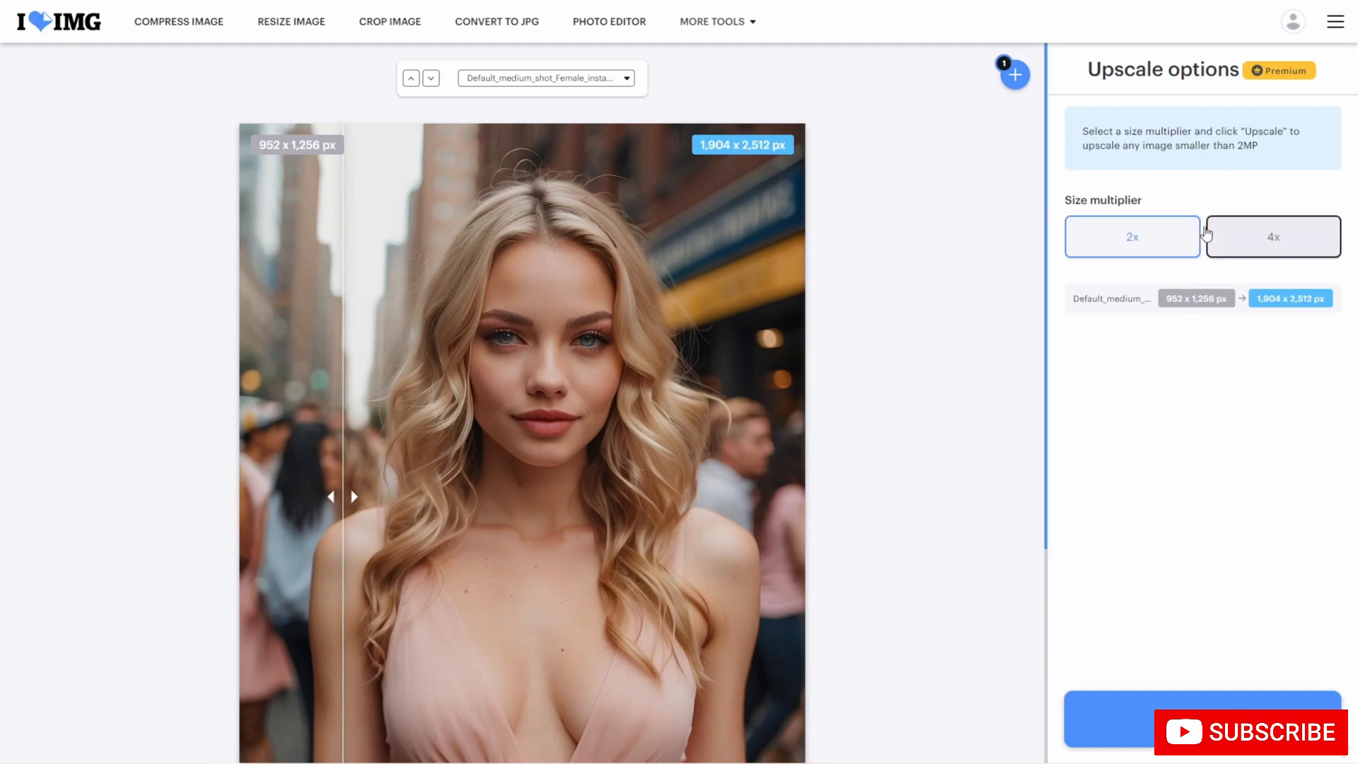
click(1282, 245)
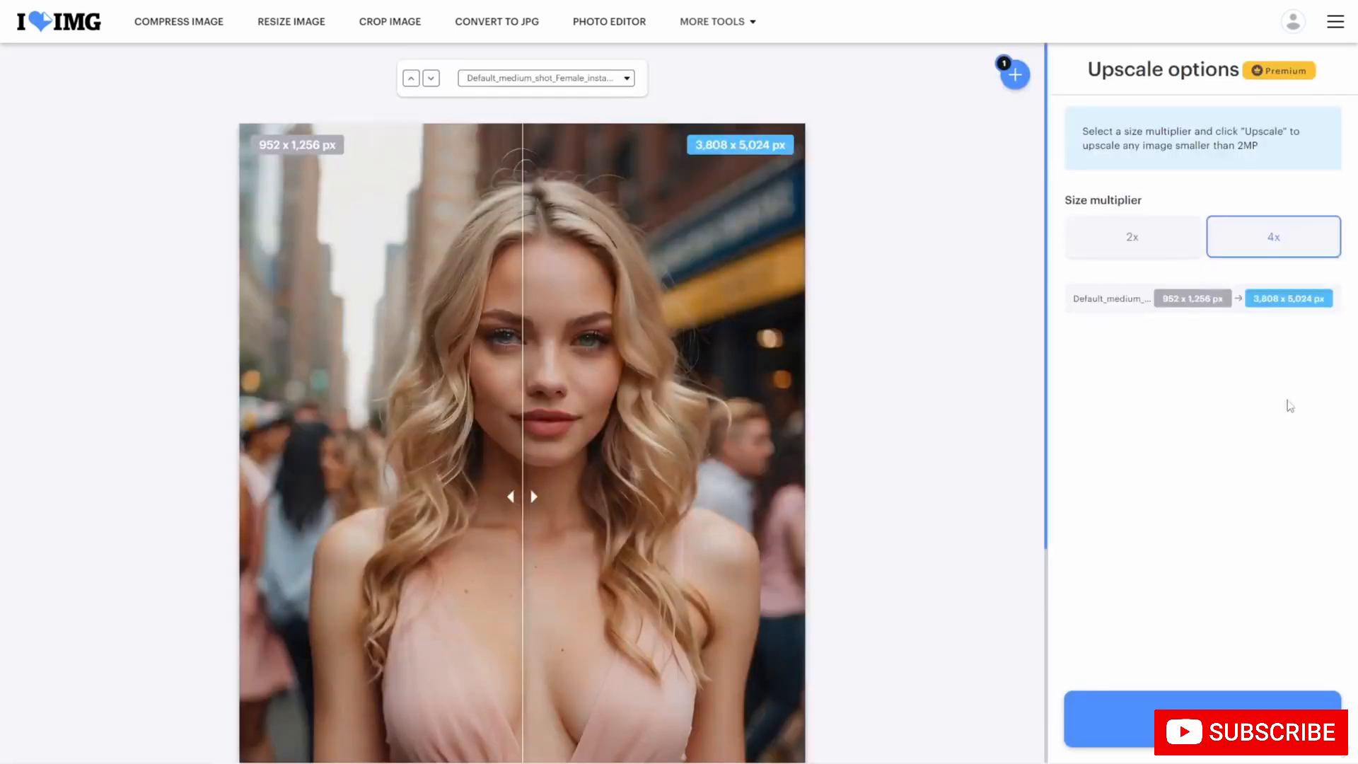
click(1155, 237)
click(1106, 719)
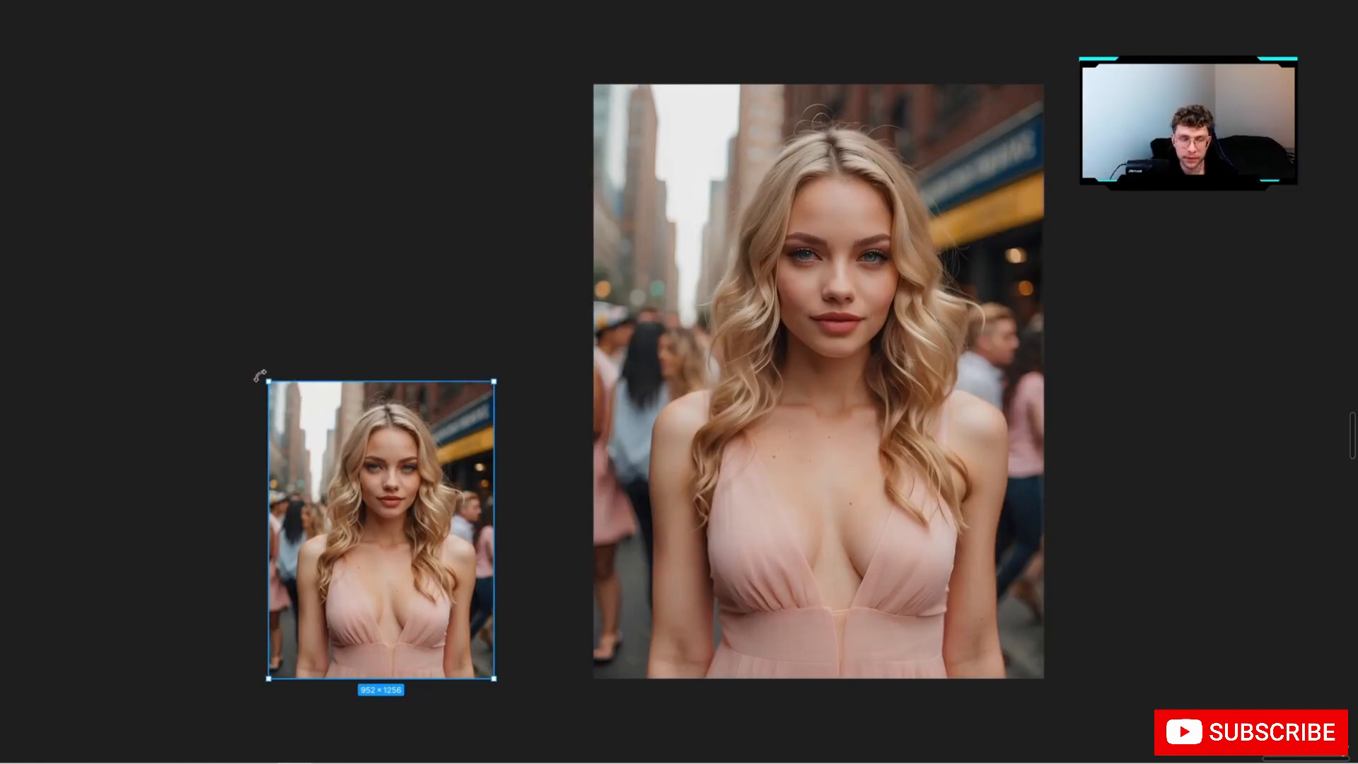
On the comparison board, enlarge the small portrait to 1922 × 2512 and move it closer to the other portrait for comparison.
drag(265, 380, 38, 84)
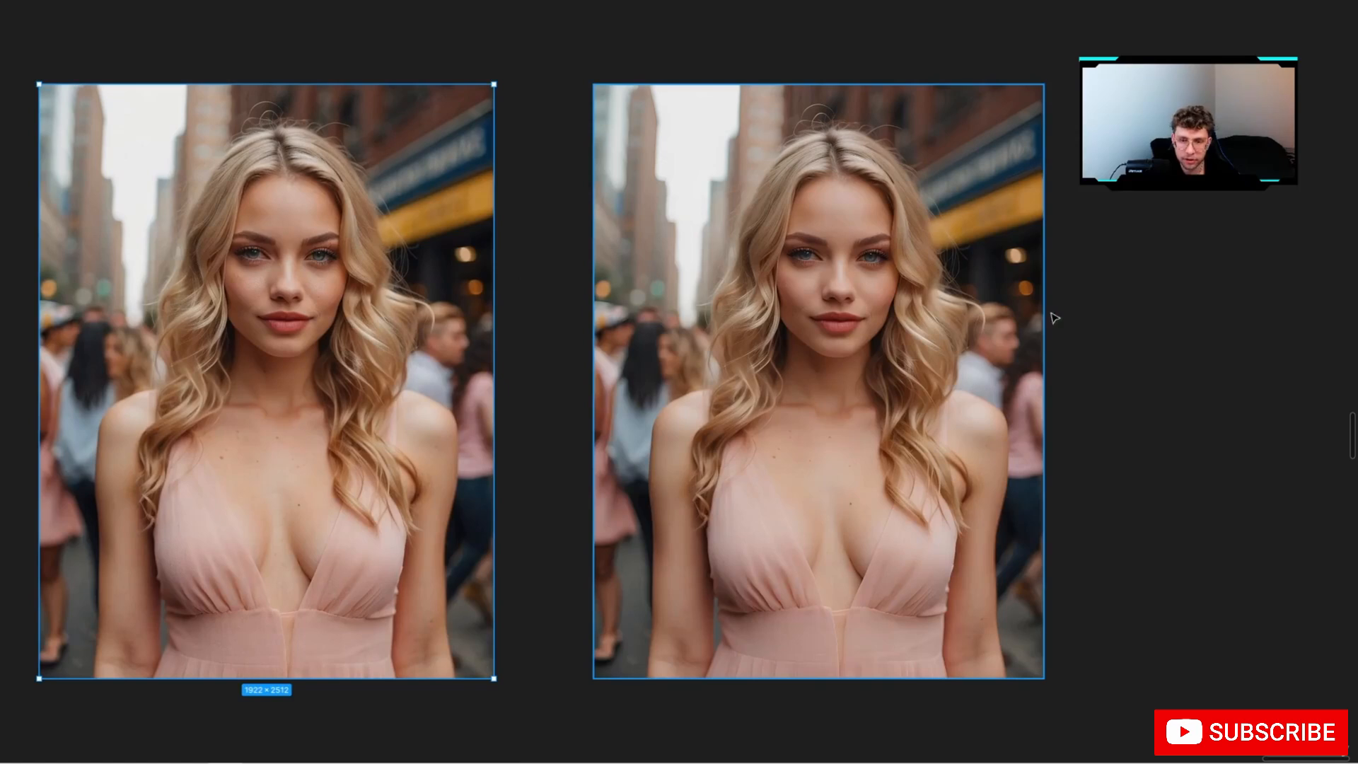
drag(1108, 320, 1288, 318)
drag(535, 332, 606, 330)
scroll(621, 329, up, 3)
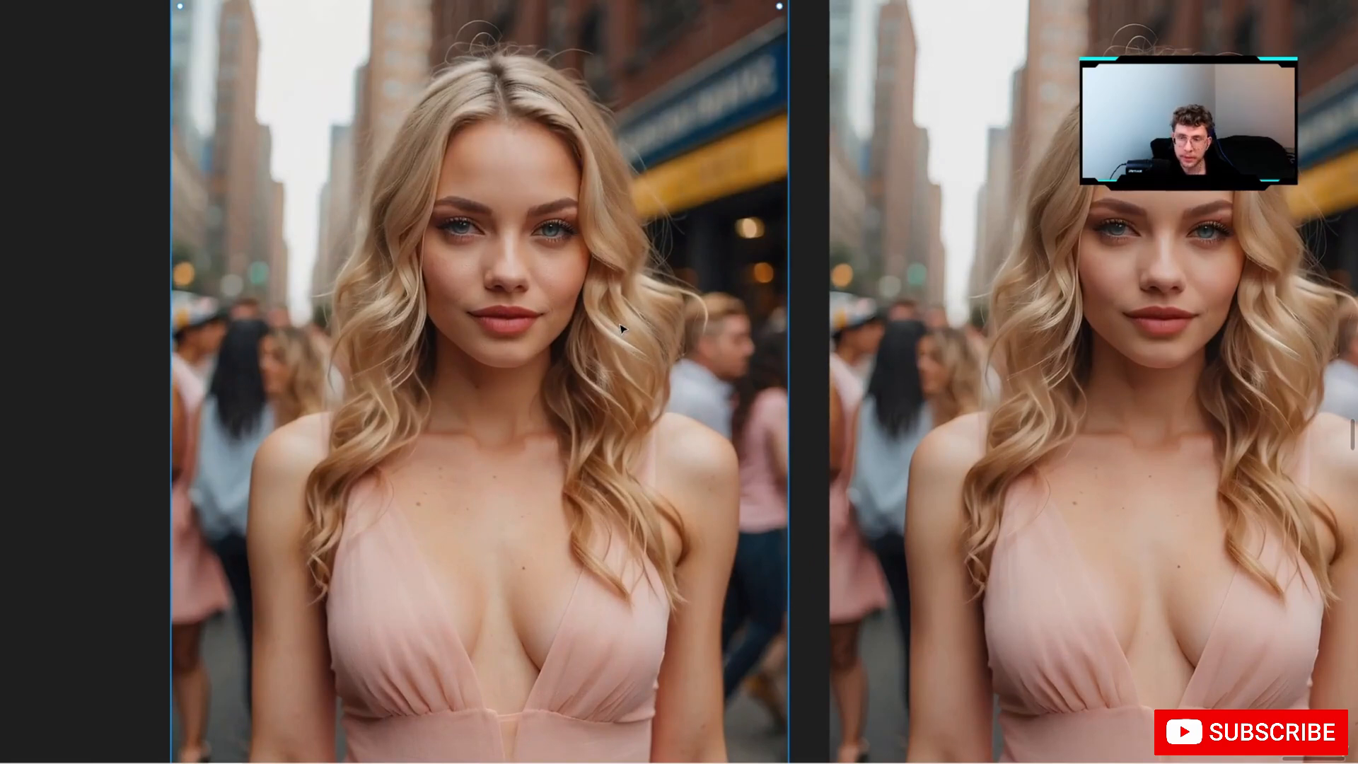
scroll(621, 329, down, 2)
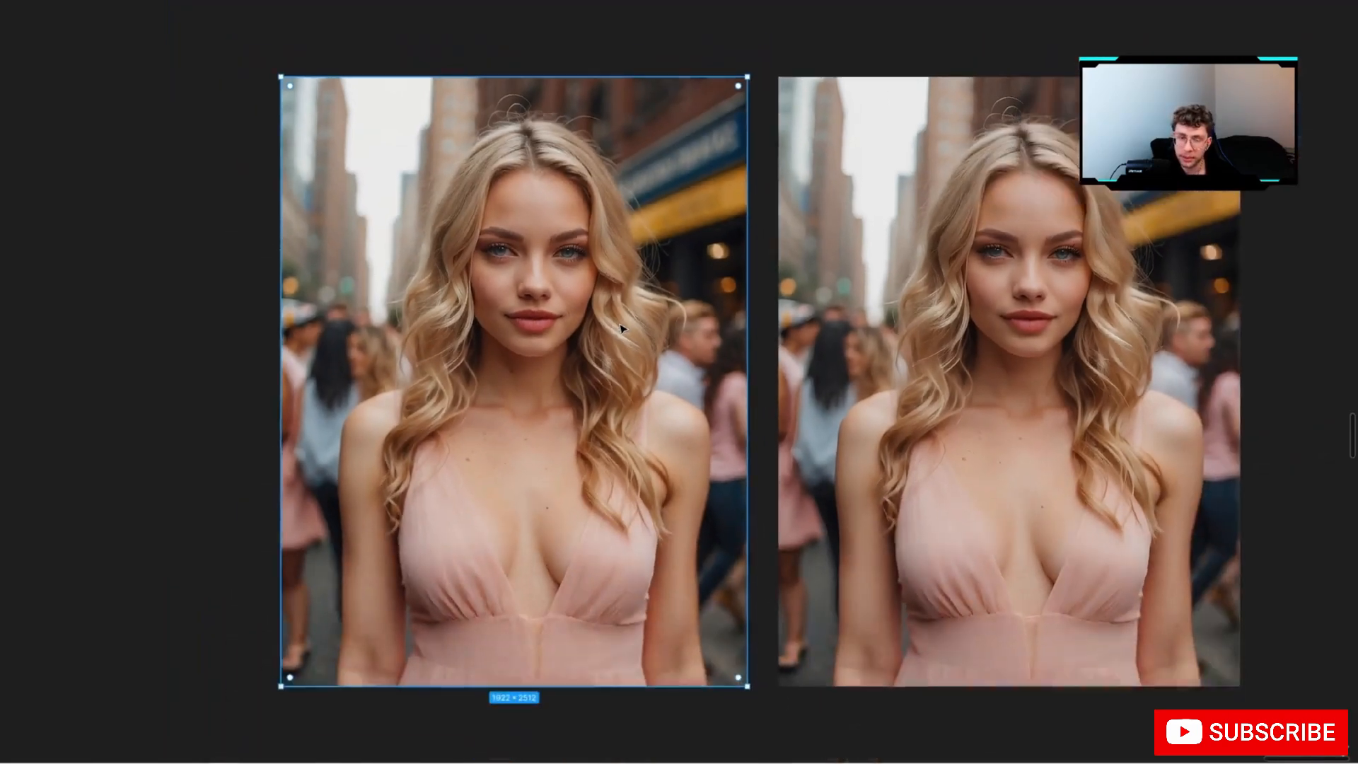
scroll(621, 329, down, 2)
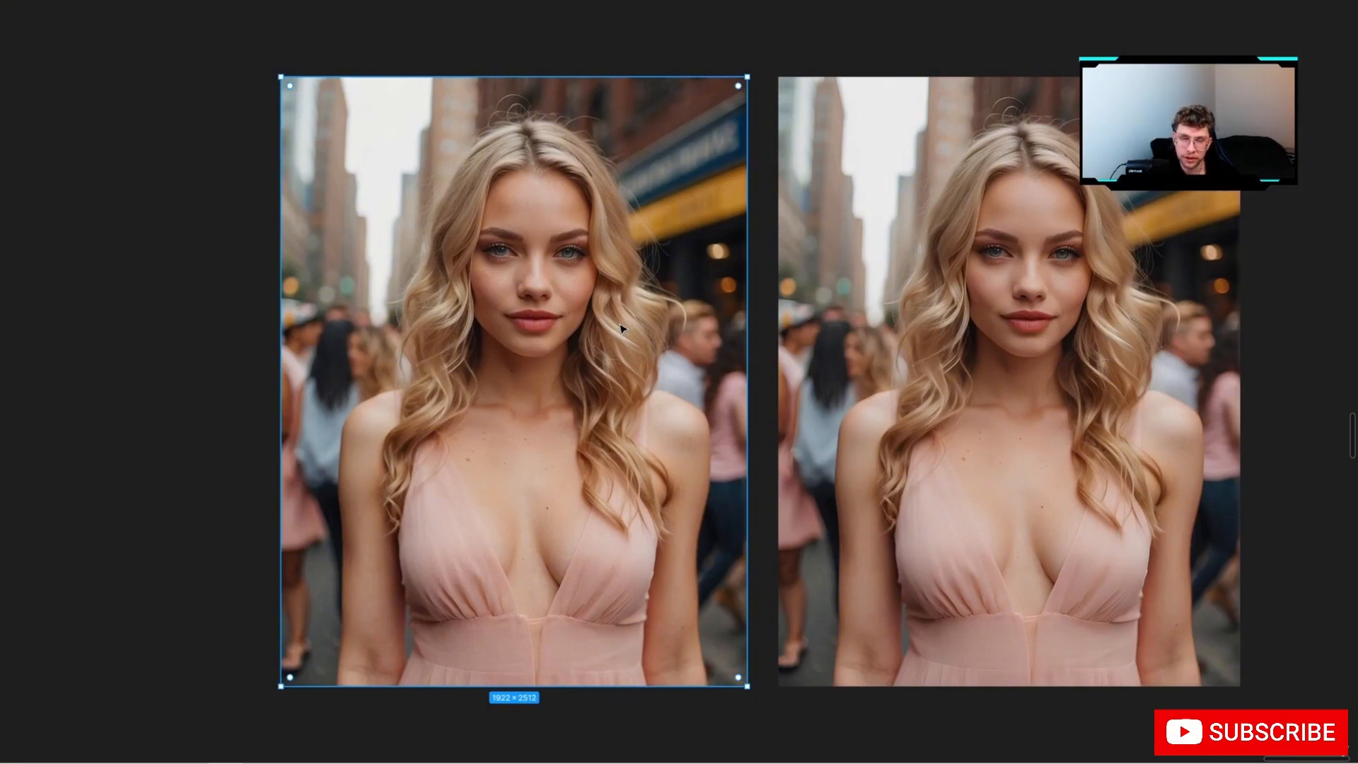
Pick the city portrait of the woman in the leopard-print coat from the personal feed and place it on the Canvas Editor canvas.
drag(1327, 207, 1167, 211)
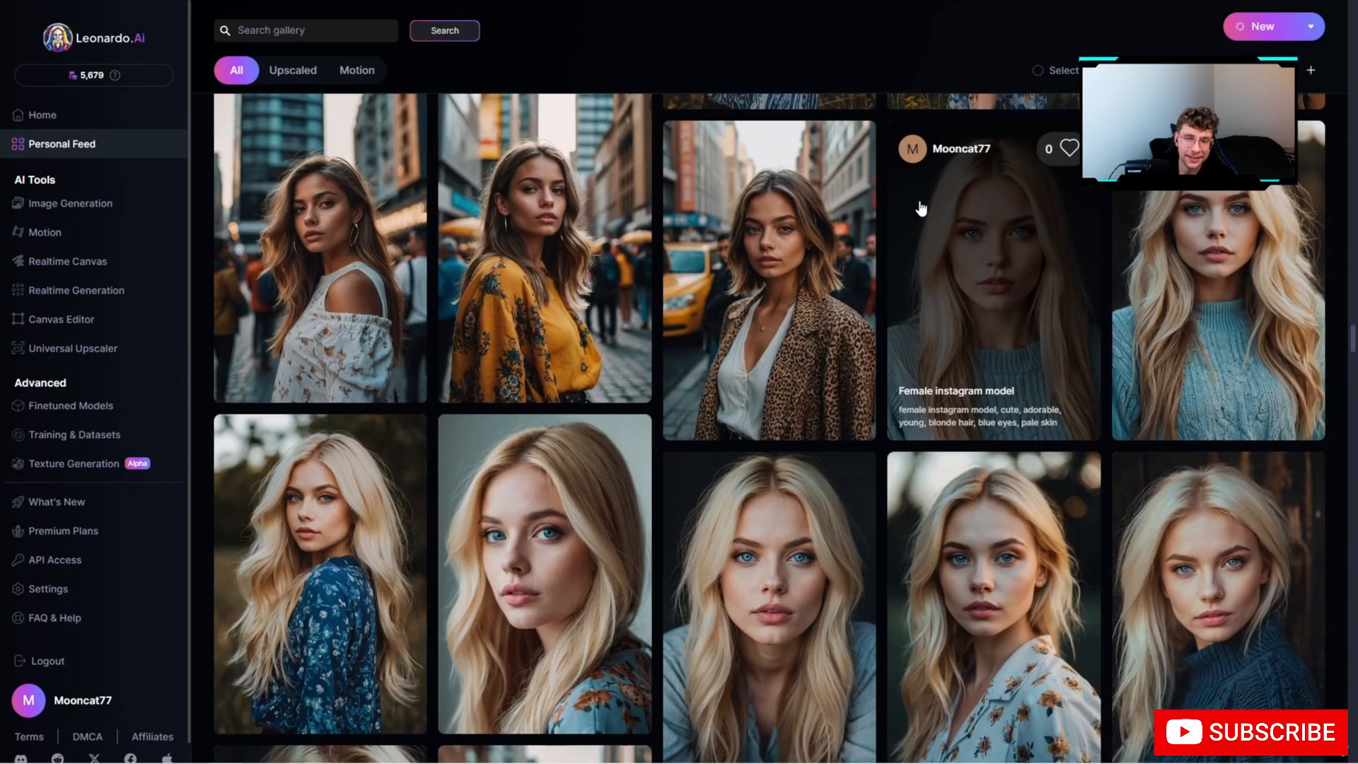
scroll(921, 208, down, 8)
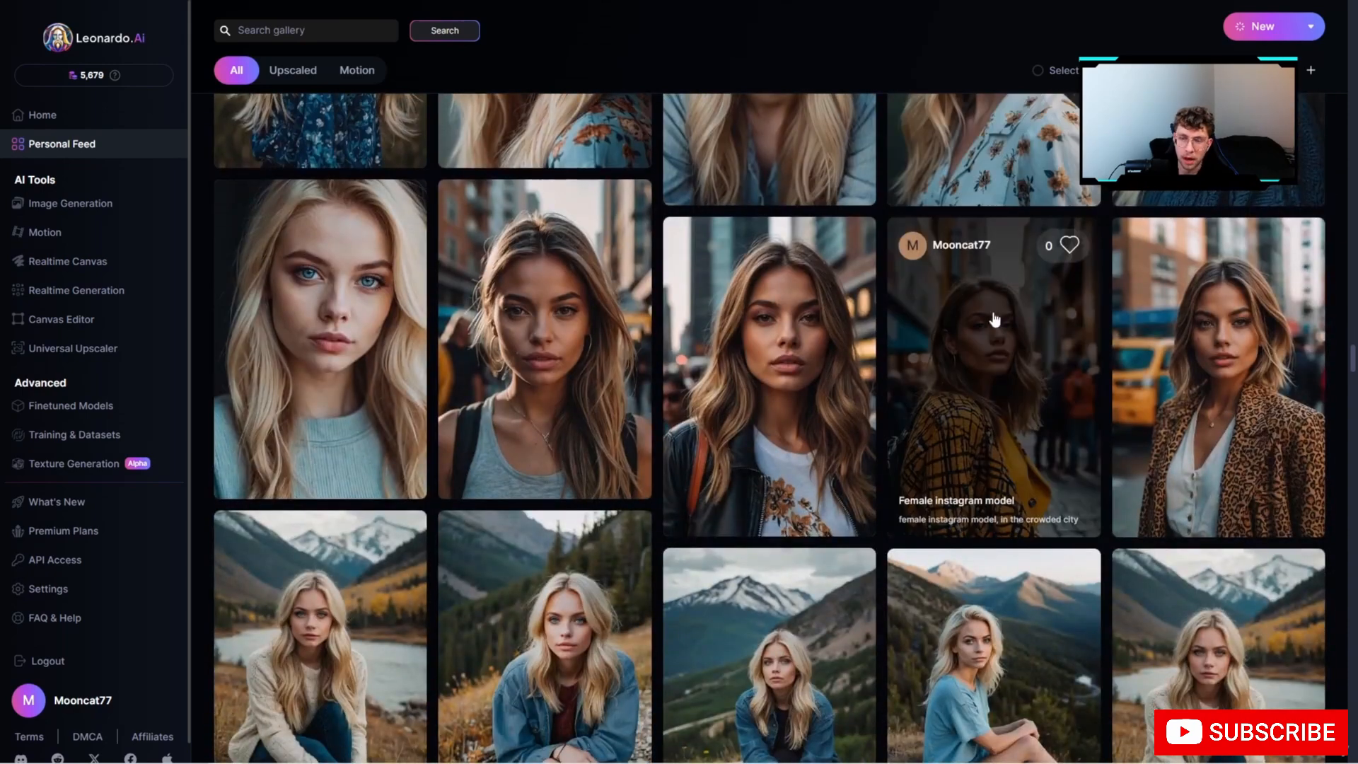
click(1164, 338)
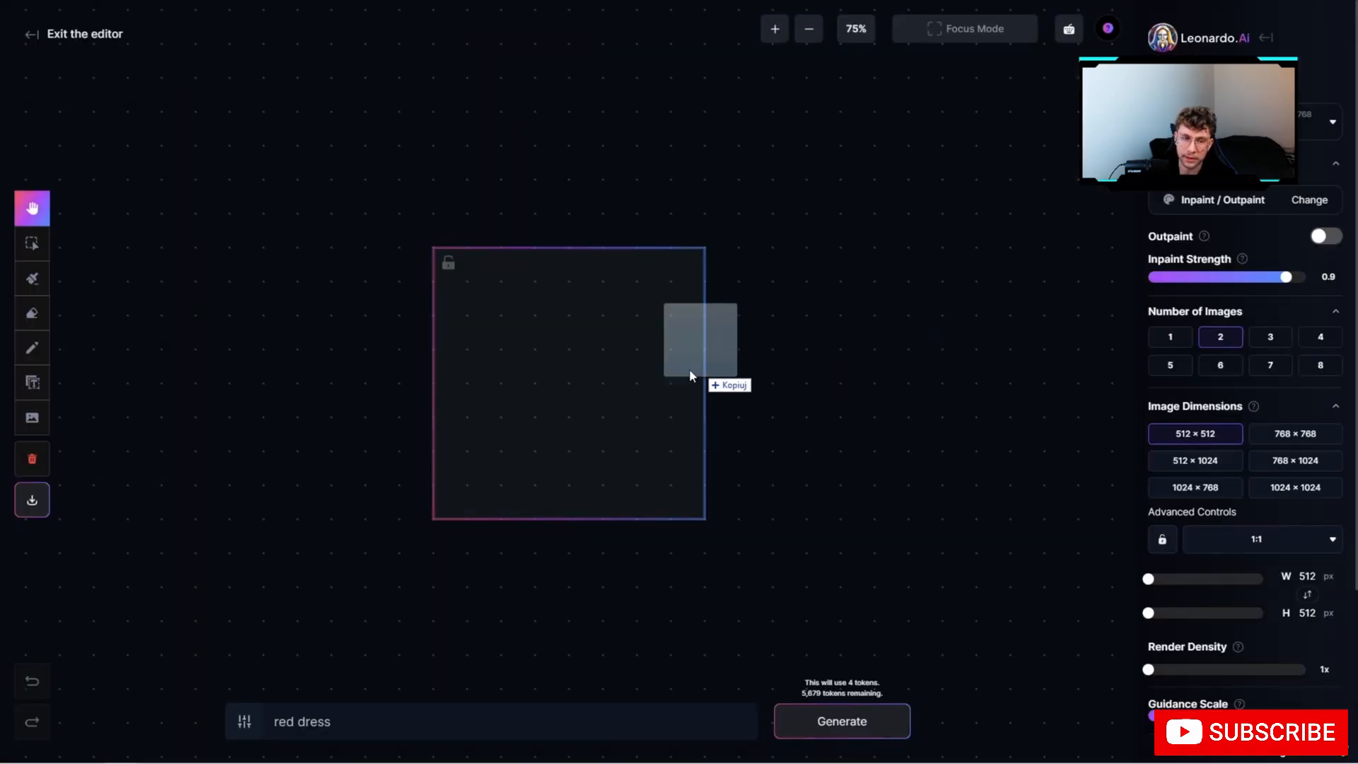
drag(689, 371, 515, 380)
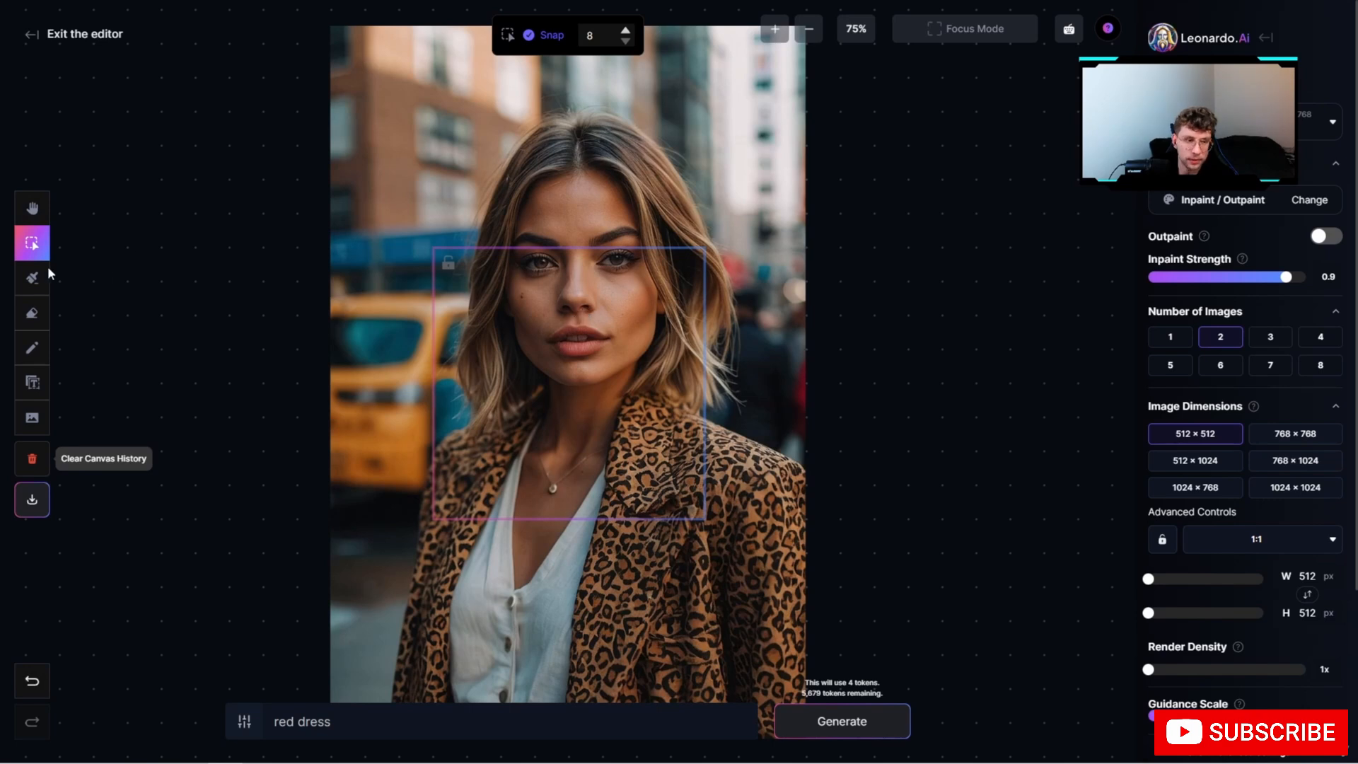
Position the generation frame over the woman's face and mask the three moles on her cheeks with brush size 33.
drag(586, 338, 613, 231)
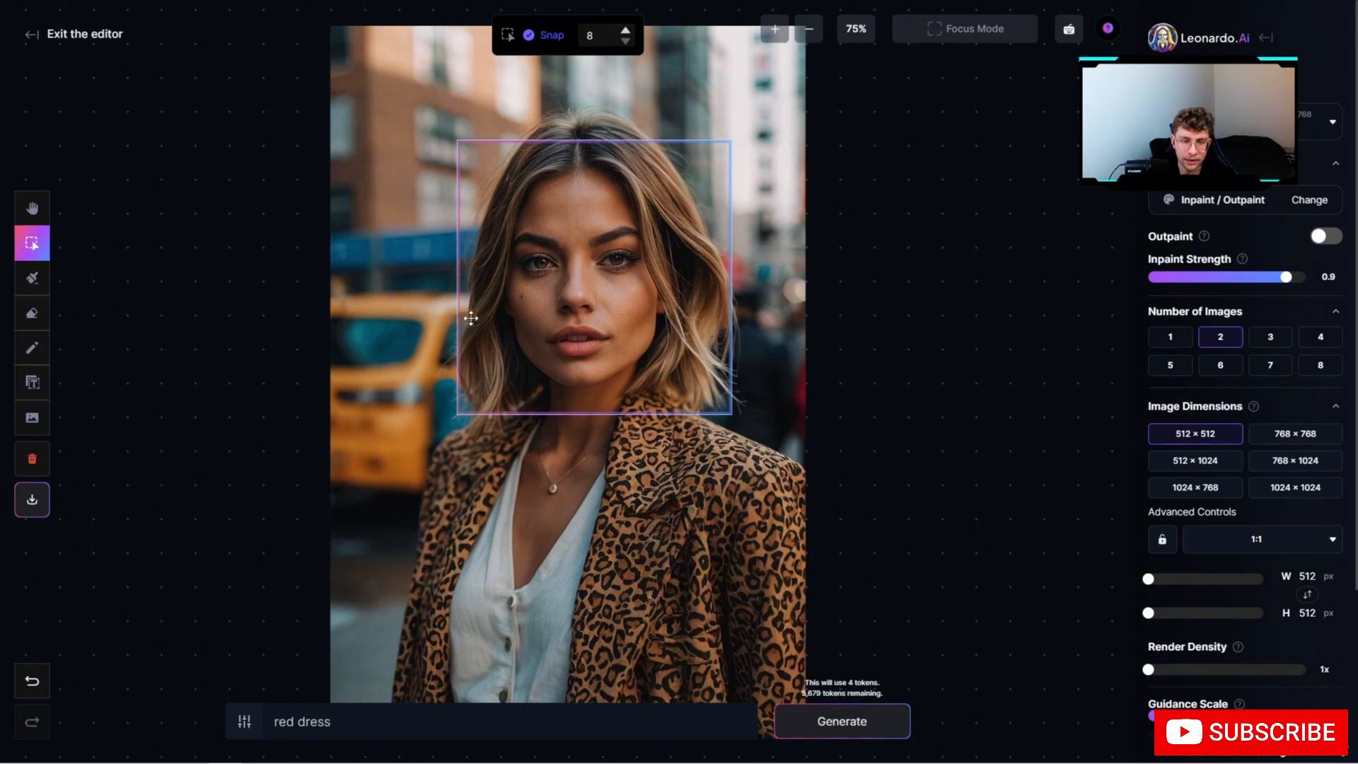
scroll(488, 315, up, 5)
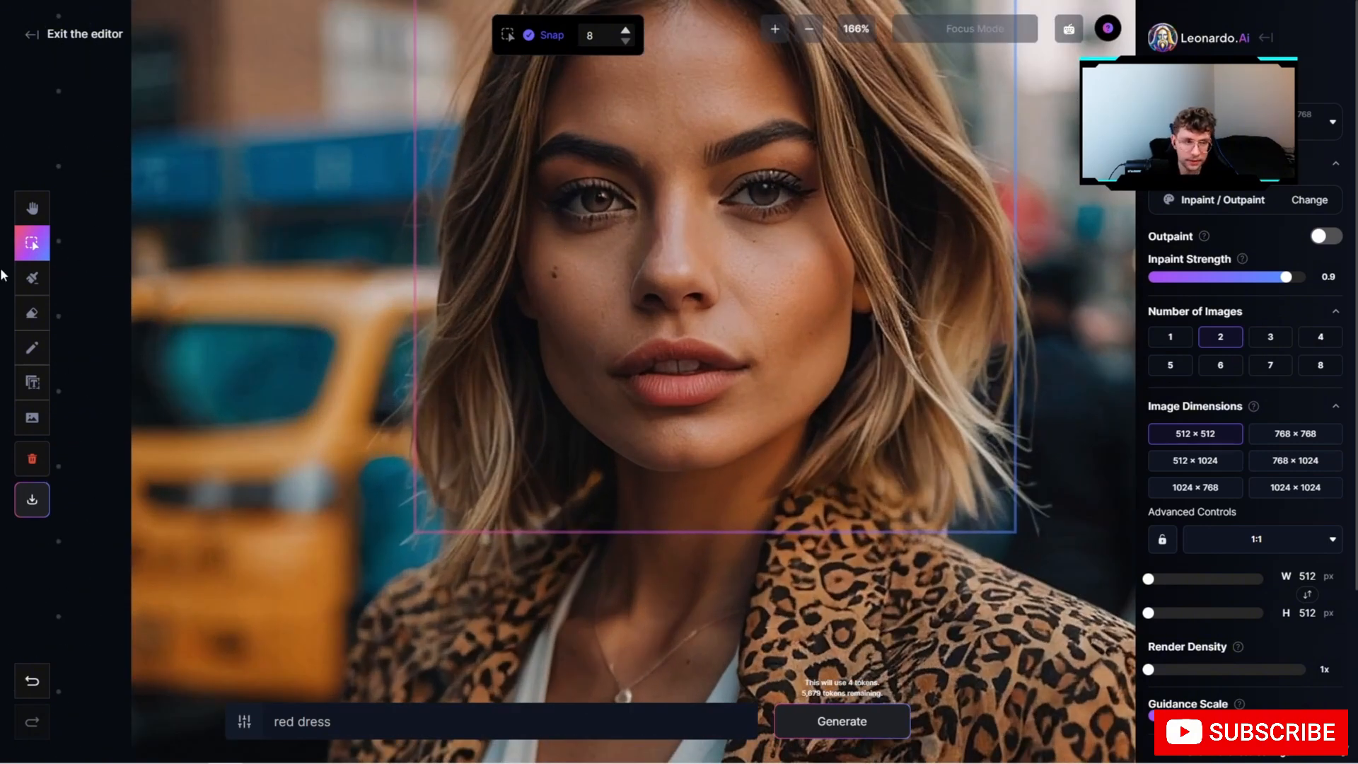
click(32, 278)
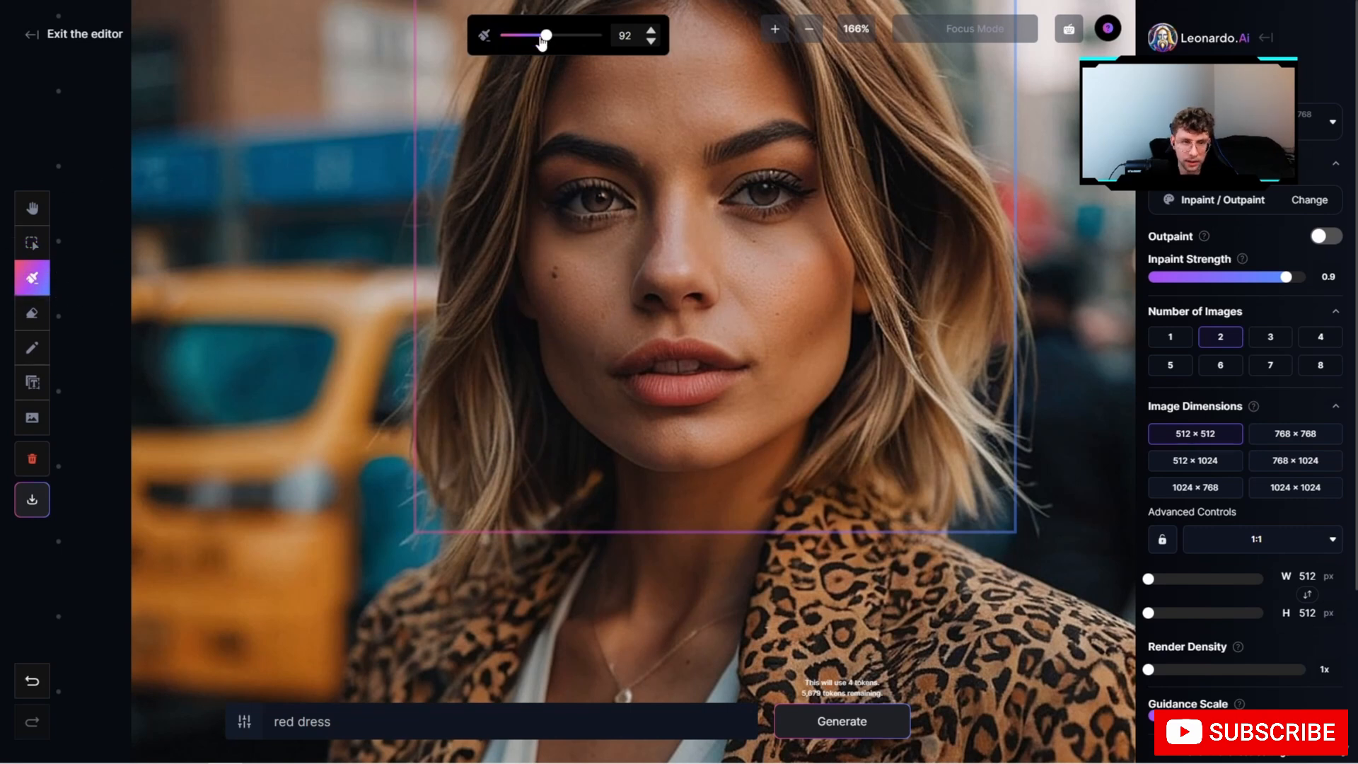
drag(542, 41, 516, 40)
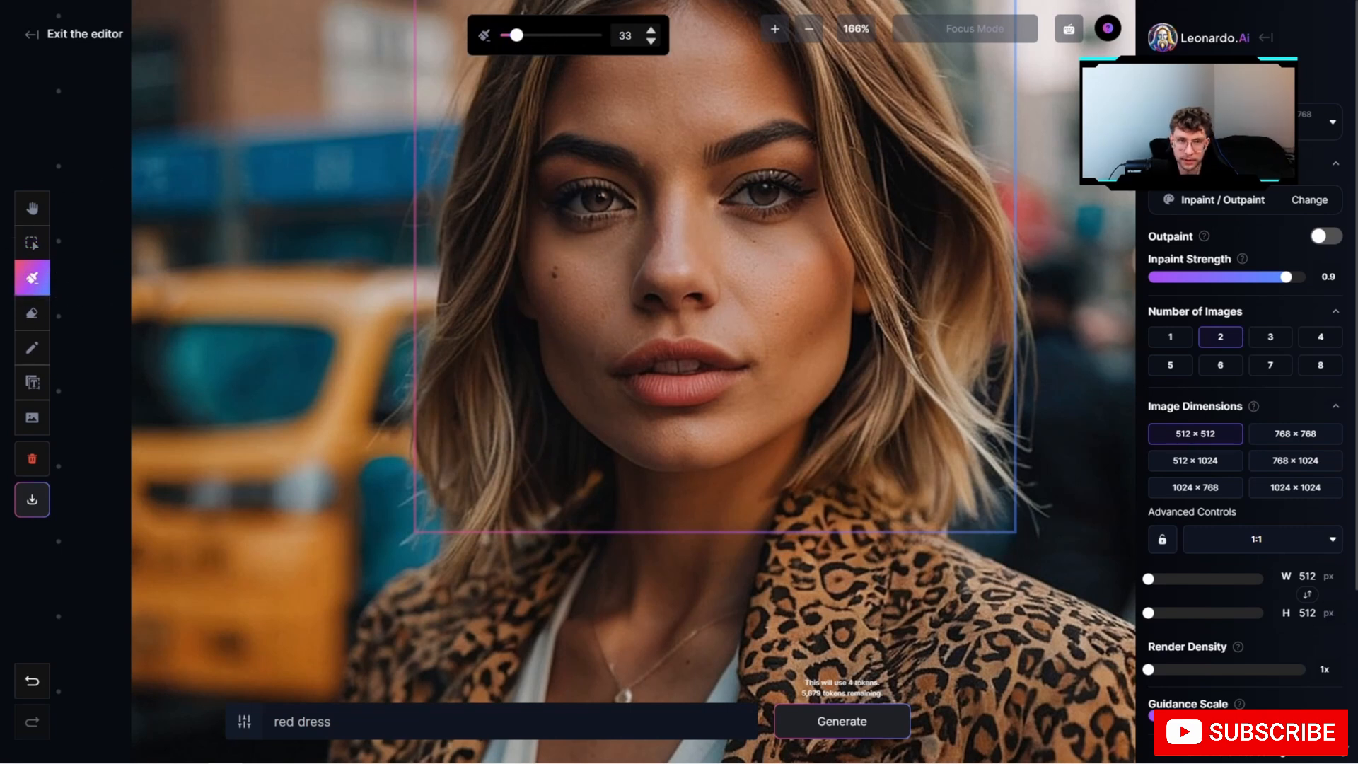
click(555, 276)
click(758, 246)
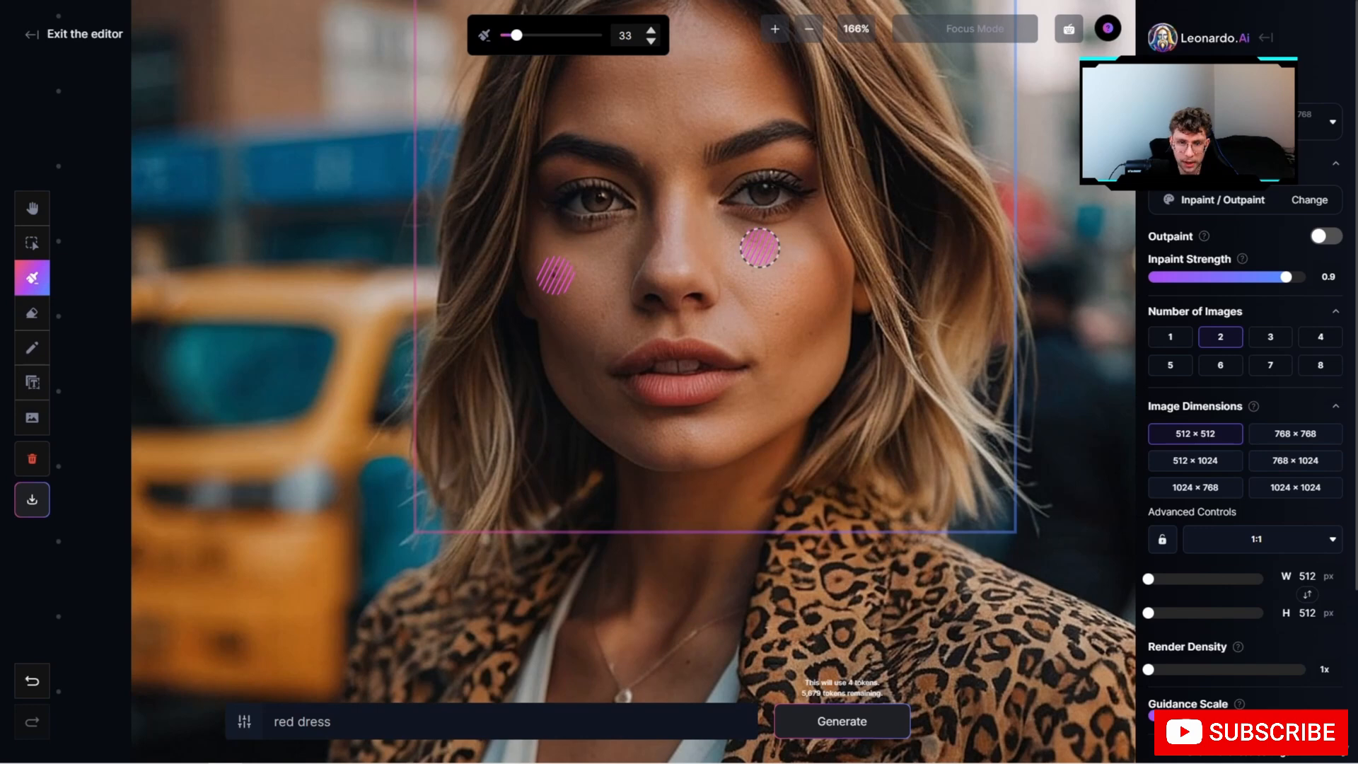
click(782, 310)
Set the prompt to "skin", generate the inpainting, and accept the second variant.
triple_click(329, 728)
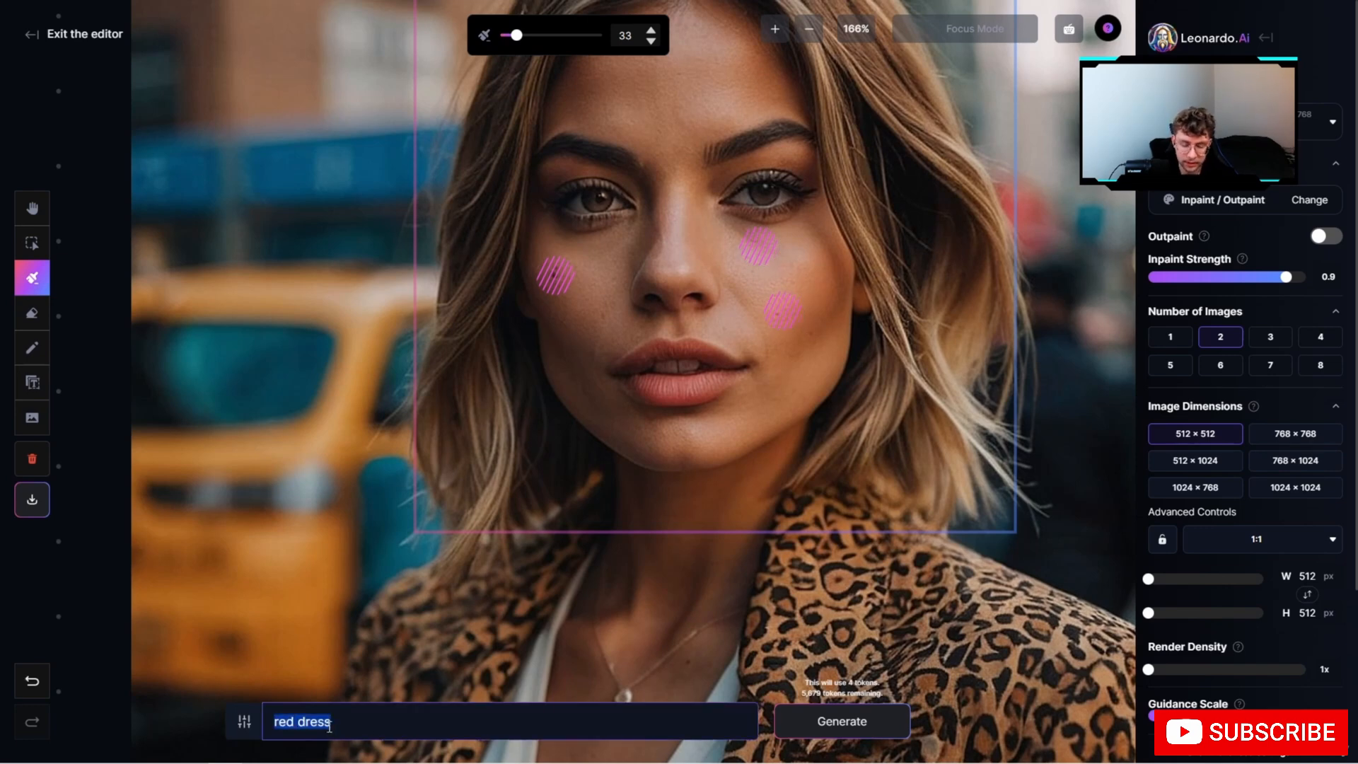
text(skin)
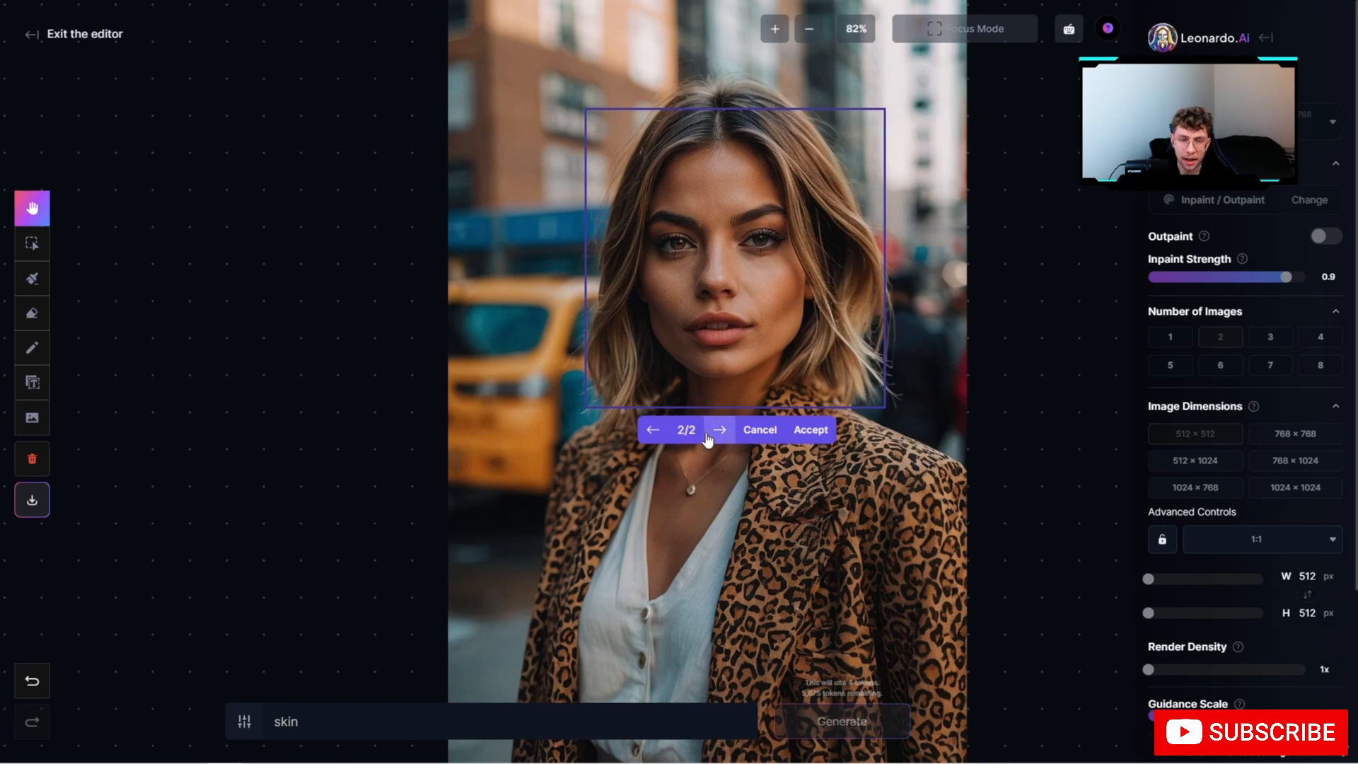
click(806, 430)
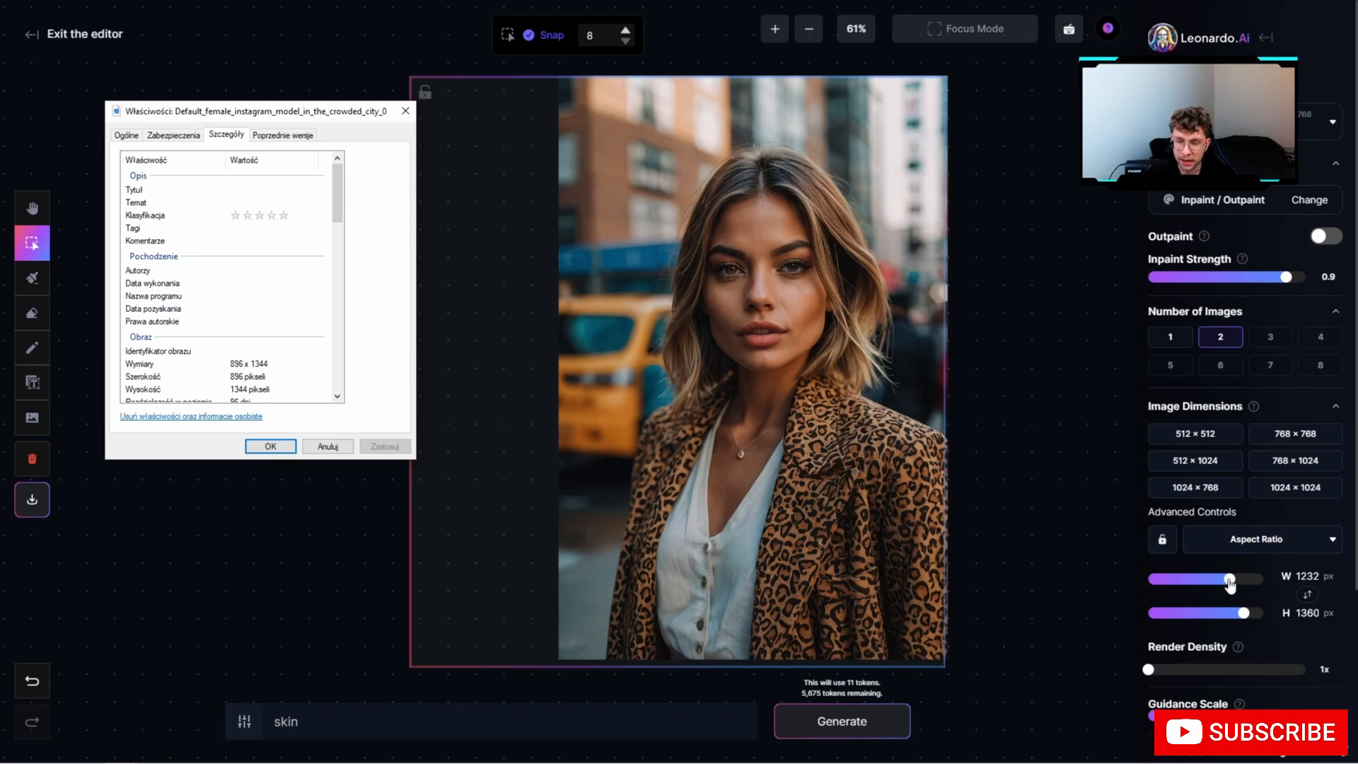
Resize the generation frame to 896 × 1344 and align it over the whole portrait.
drag(1230, 581, 1191, 578)
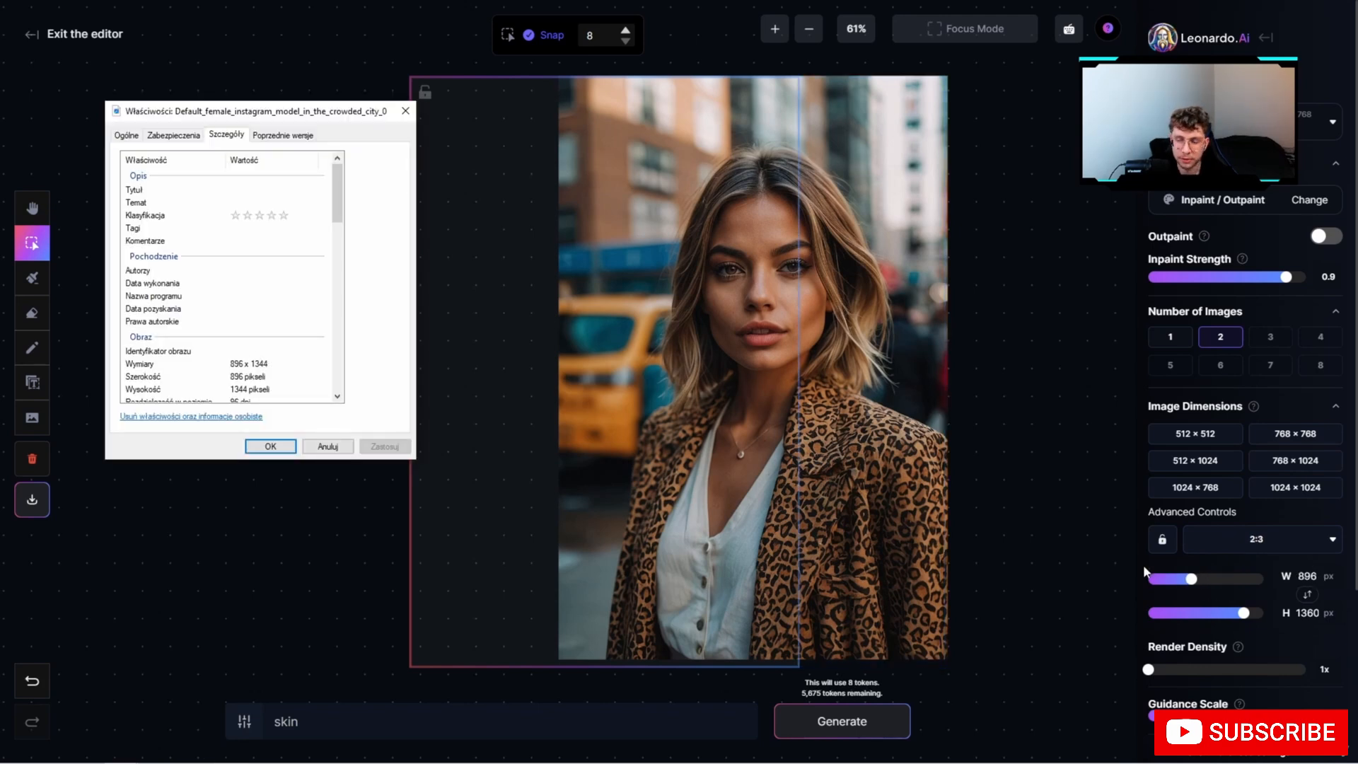
drag(1240, 615, 1241, 614)
drag(466, 261, 613, 261)
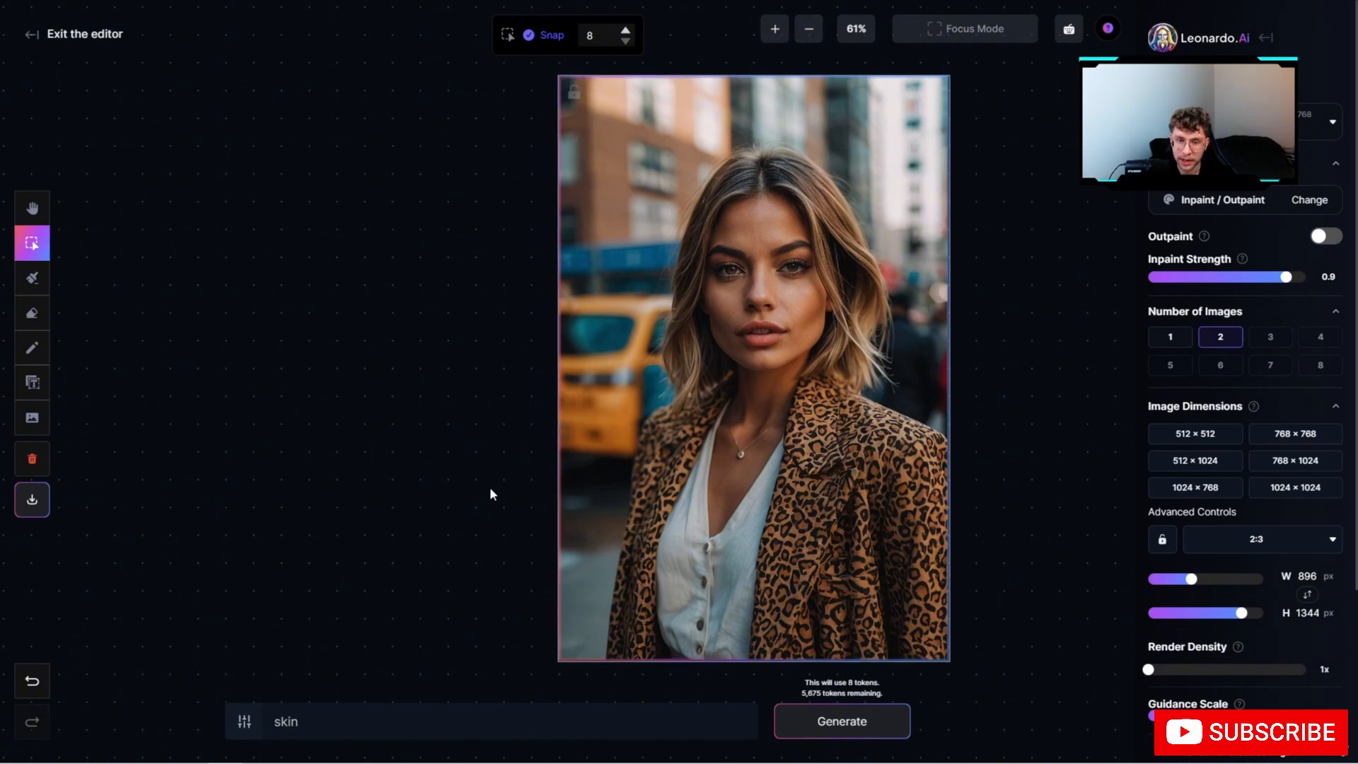
Mask the background above and on both sides of the woman with brush size 122.
click(32, 280)
drag(516, 35, 561, 35)
mouse_move(573, 116)
mouse_down()
mouse_move(597, 131)
mouse_move(570, 97)
mouse_move(629, 89)
mouse_move(572, 116)
mouse_move(568, 269)
mouse_move(651, 84)
mouse_move(578, 270)
mouse_move(703, 126)
mouse_move(680, 137)
mouse_move(697, 78)
mouse_move(740, 75)
mouse_move(724, 102)
mouse_move(888, 128)
mouse_move(930, 381)
mouse_move(946, 404)
mouse_move(920, 370)
mouse_move(932, 78)
mouse_move(775, 74)
mouse_move(843, 142)
mouse_up()
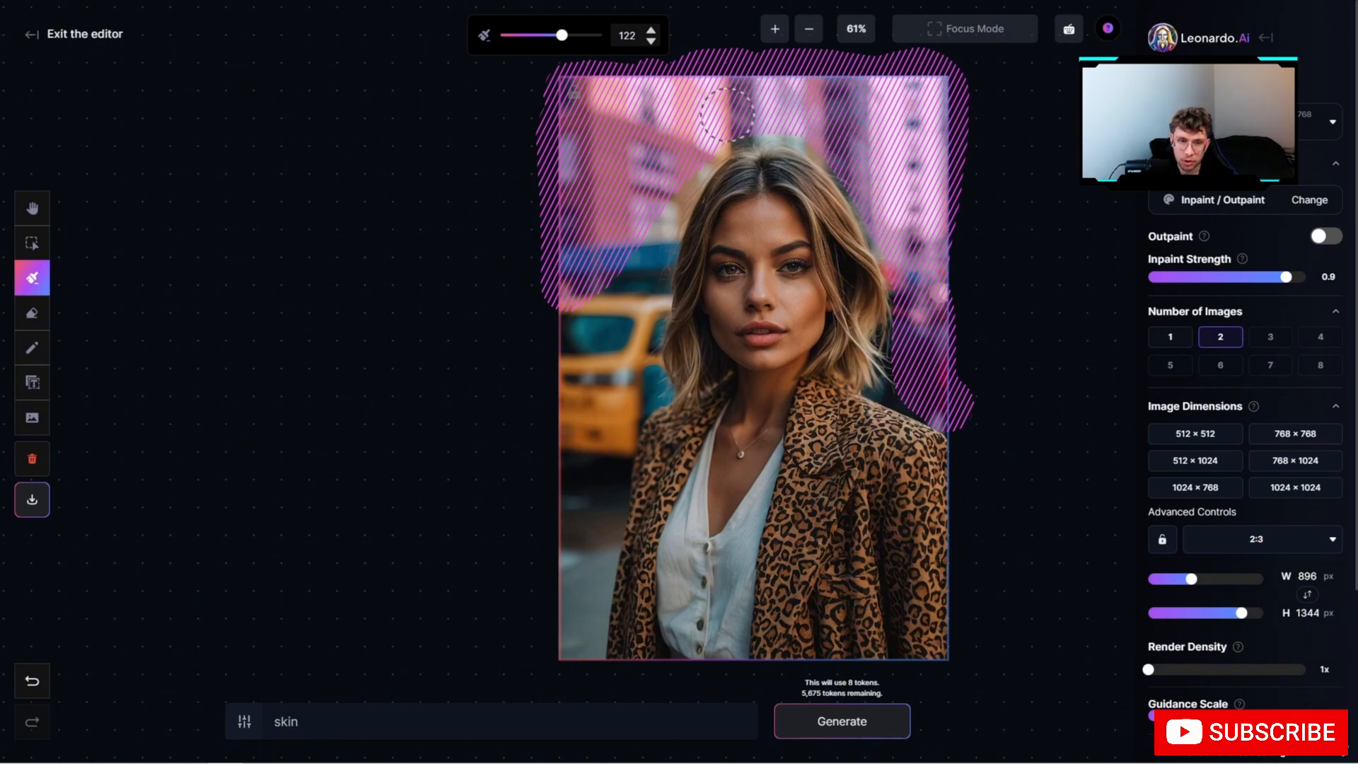
mouse_move(633, 278)
mouse_down()
mouse_move(632, 384)
mouse_move(618, 403)
mouse_move(592, 342)
mouse_move(561, 361)
mouse_move(563, 664)
mouse_move(587, 488)
mouse_up()
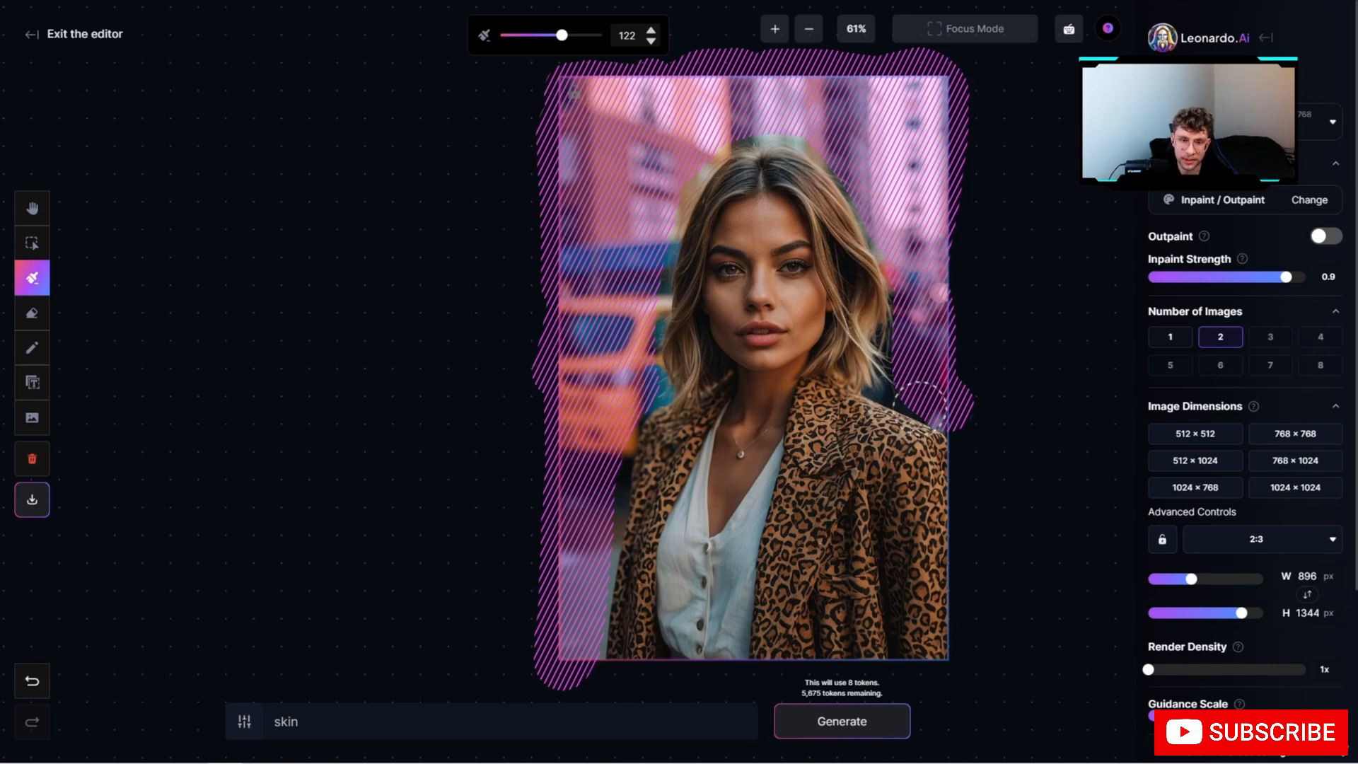
Refine the background mask along the left edge of the leopard-print coat down to the image's bottom with brush size 22.
scroll(921, 405, up, 3)
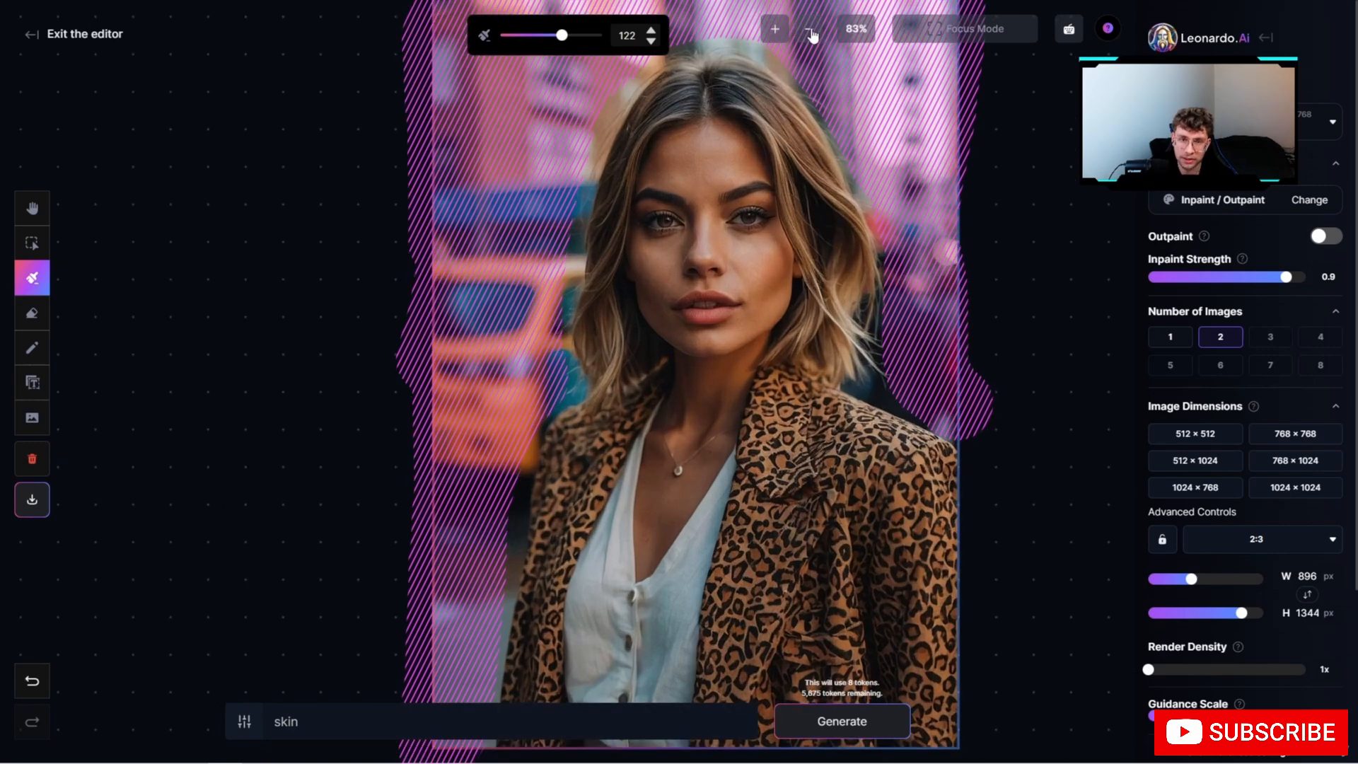
click(812, 35)
click(777, 32)
drag(562, 35, 511, 35)
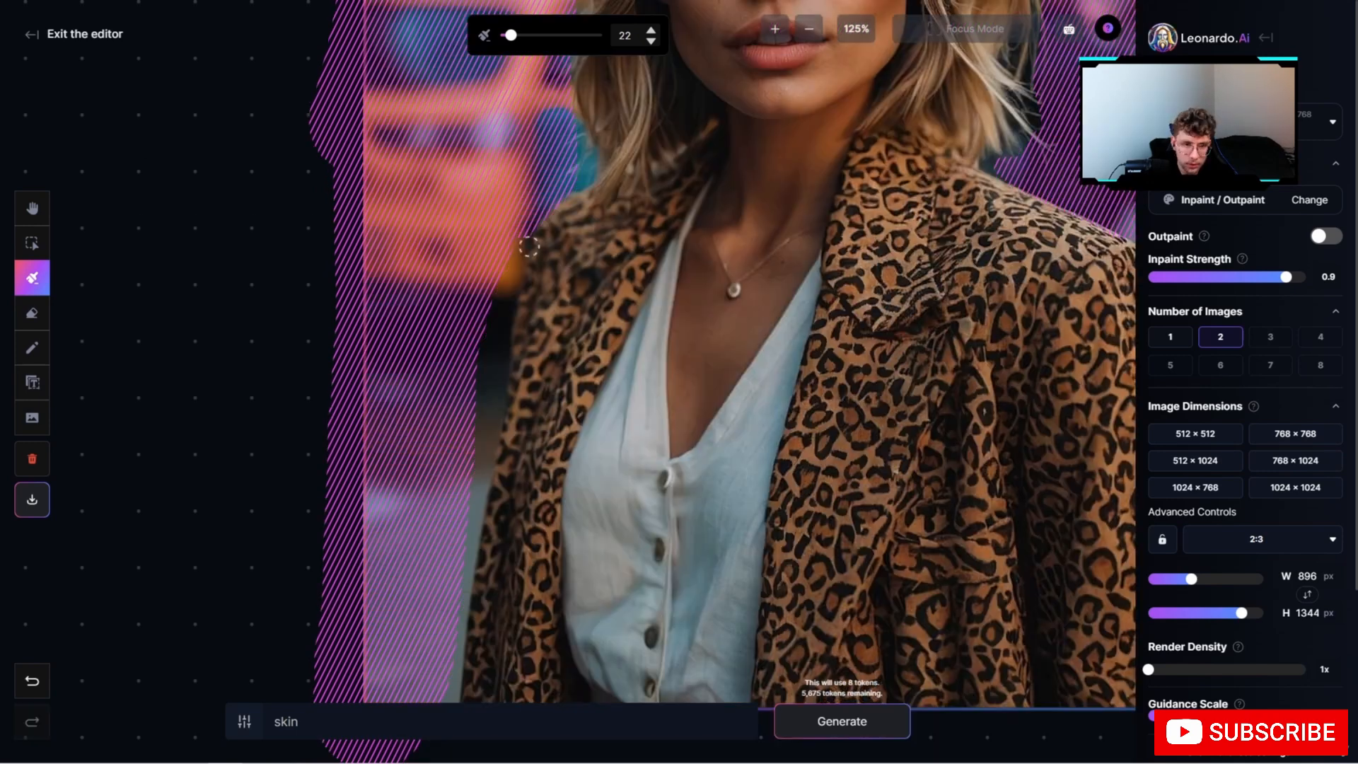
scroll(519, 235, down, 5)
mouse_move(519, 235)
mouse_down()
mouse_move(492, 311)
mouse_move(467, 488)
mouse_up()
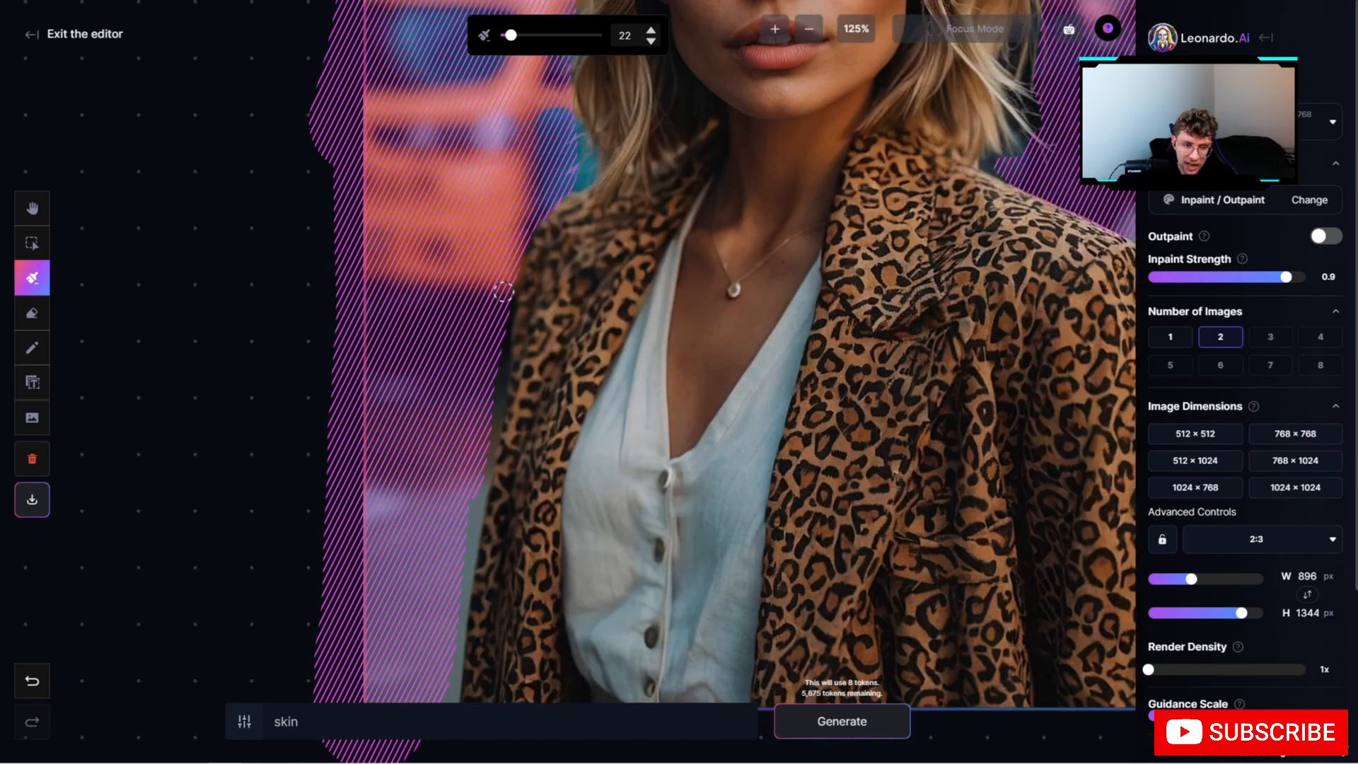
scroll(459, 559, down, 2)
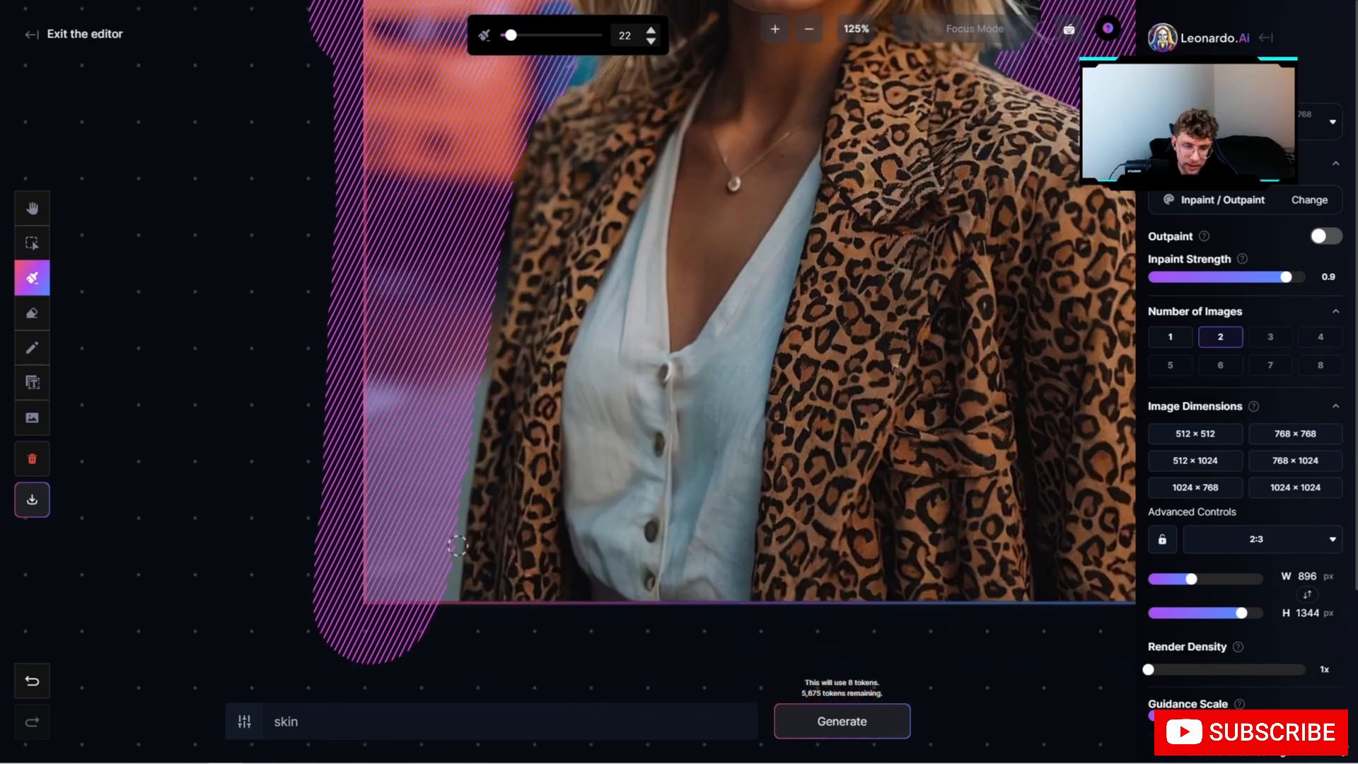
drag(461, 432, 443, 595)
scroll(580, 380, up, 6)
Set the prompt to "in the nature" and Inpaint Strength to 0.8, generate the background, and review both variants.
triple_click(326, 719)
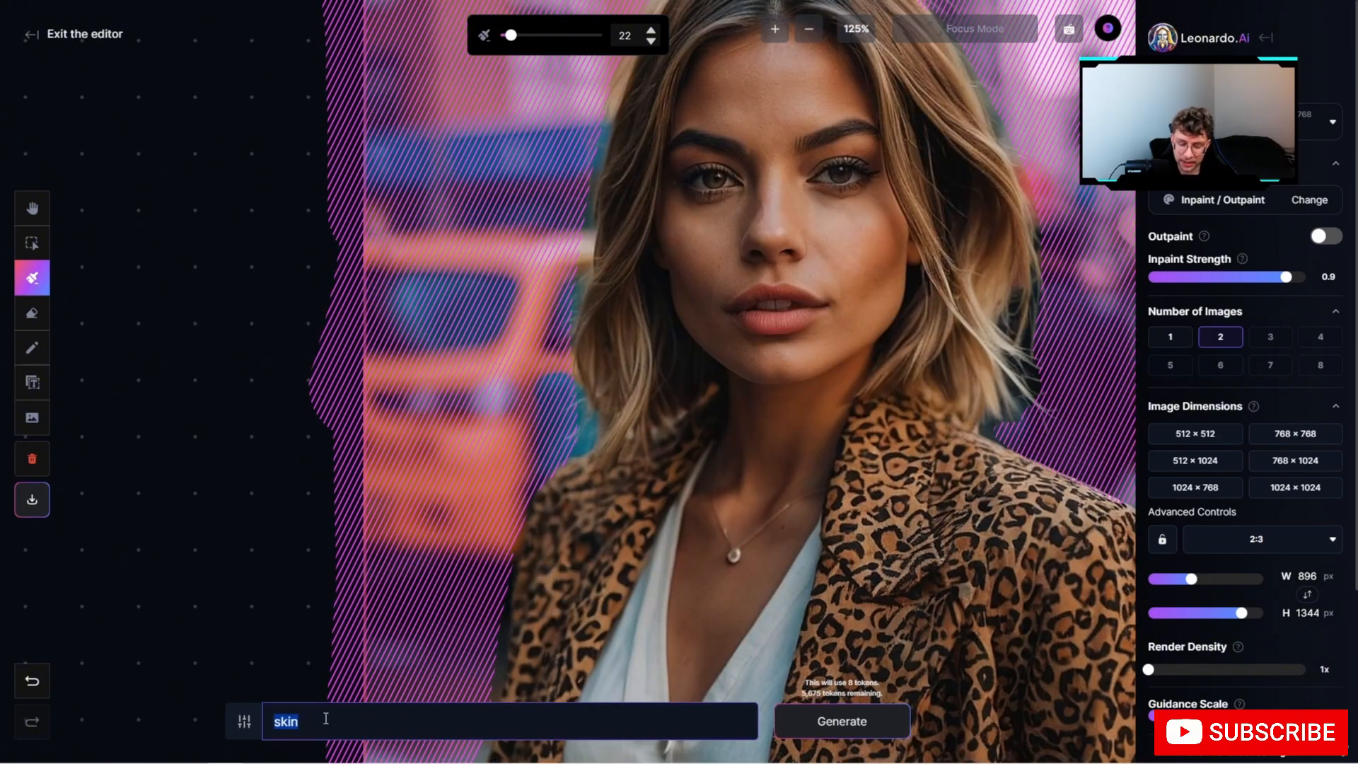
text(in)
text( t)
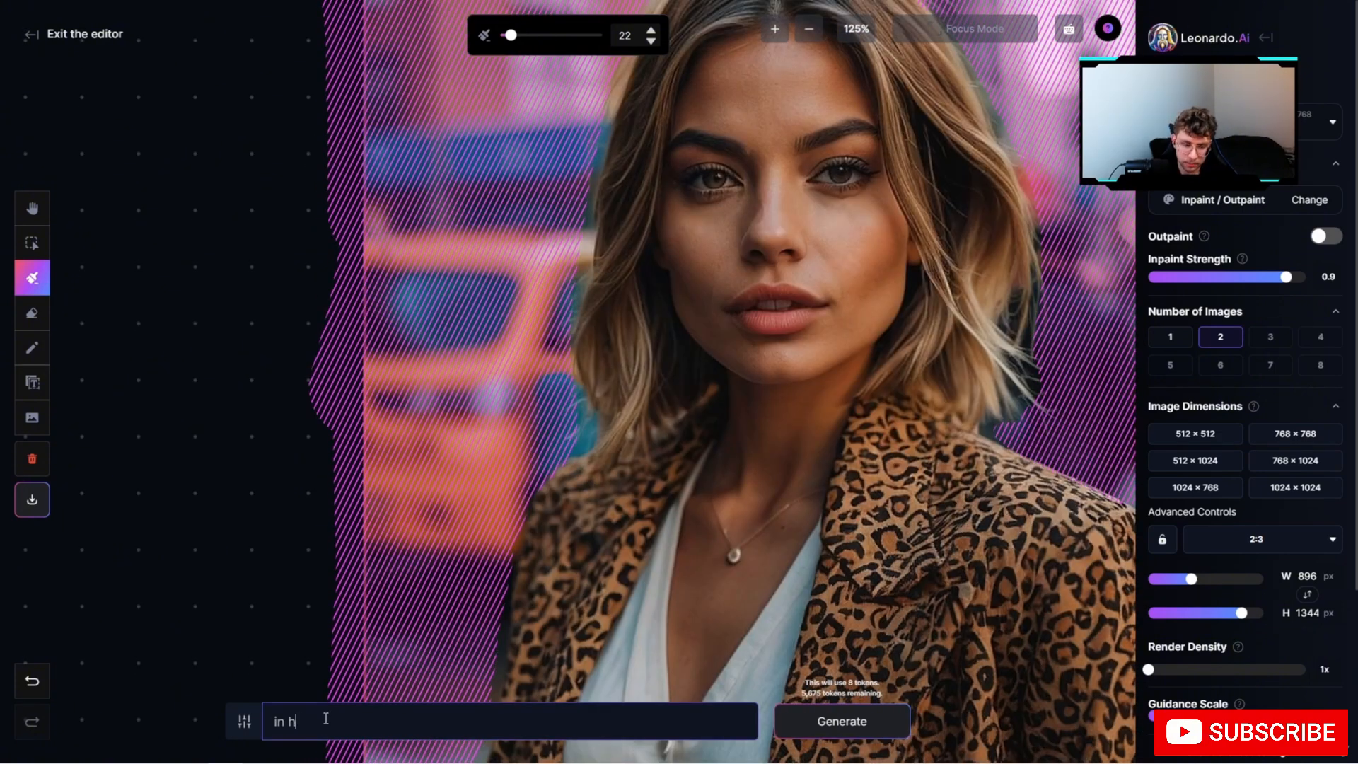
text(he nature)
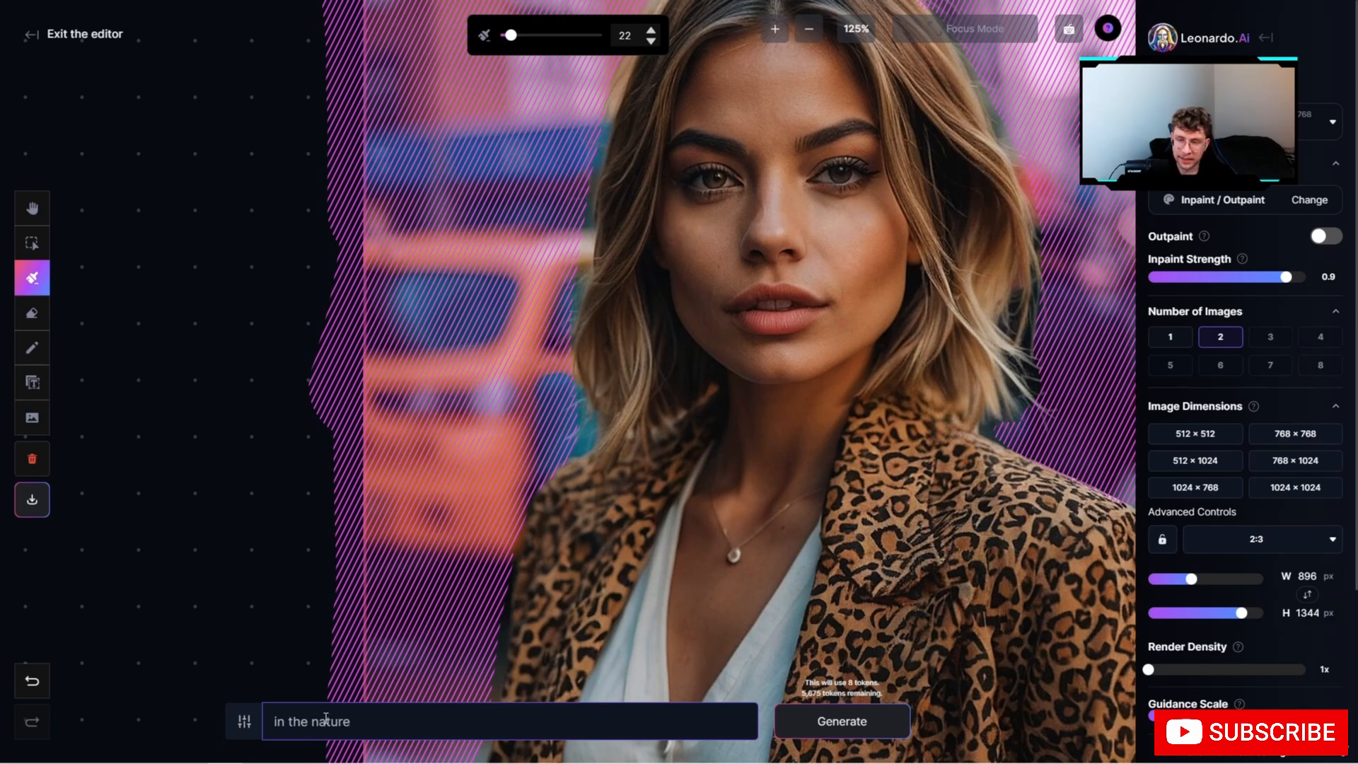
drag(1282, 282, 1266, 281)
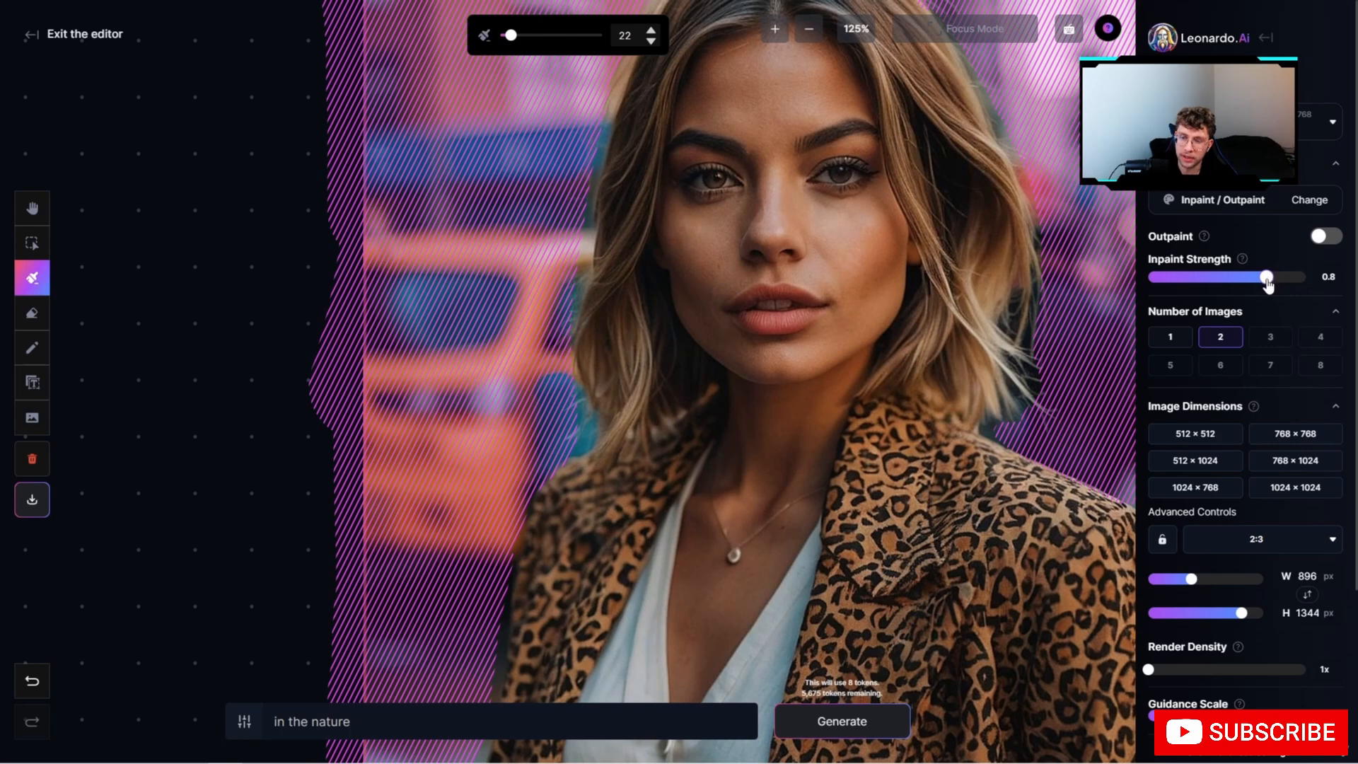
click(886, 706)
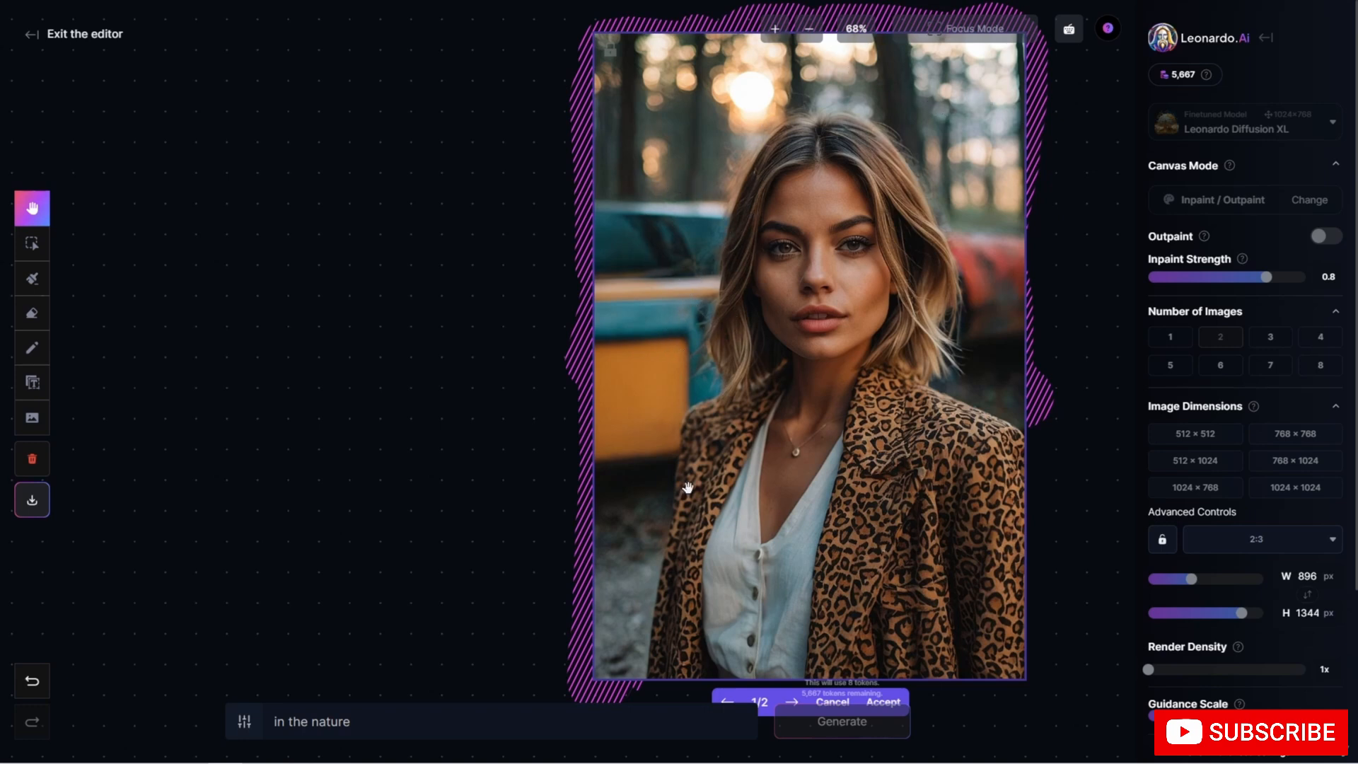
scroll(792, 700, down, 1)
click(792, 668)
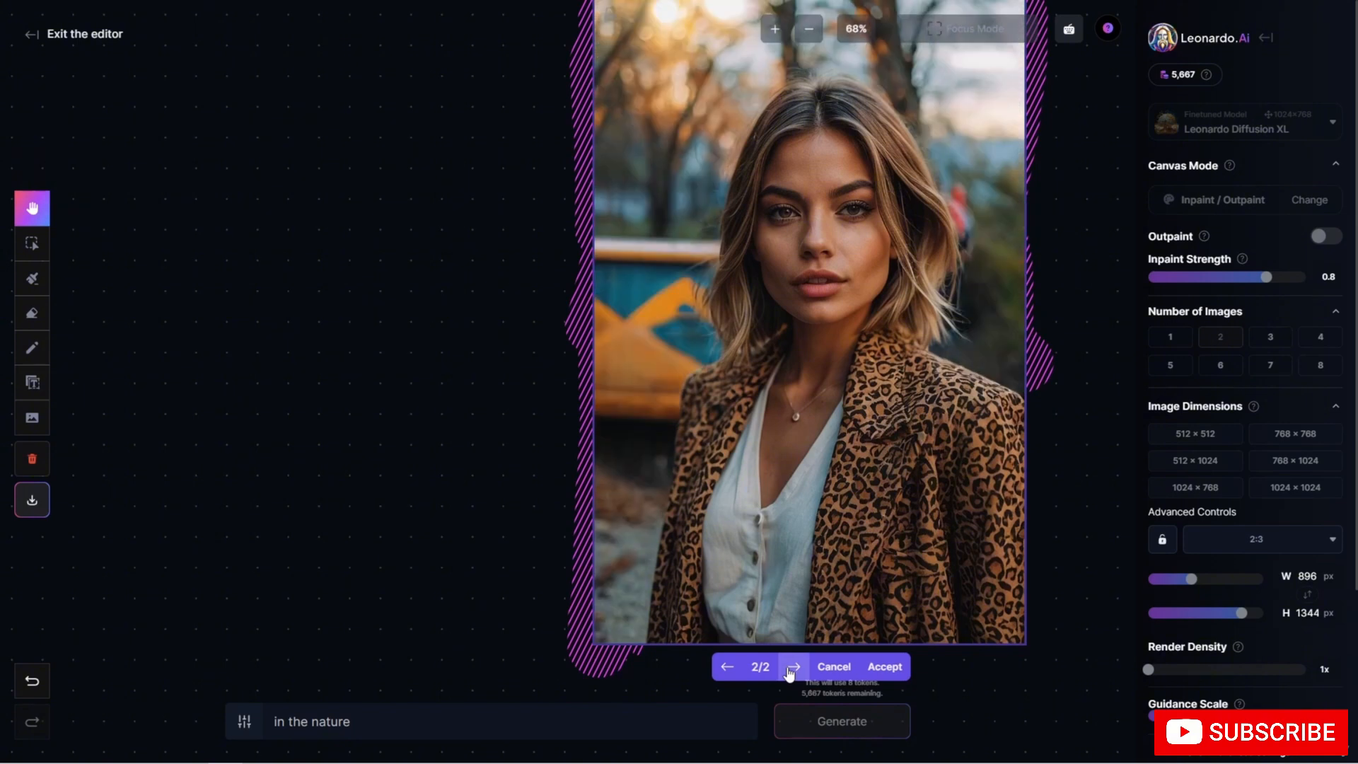
scroll(773, 559, up, 1)
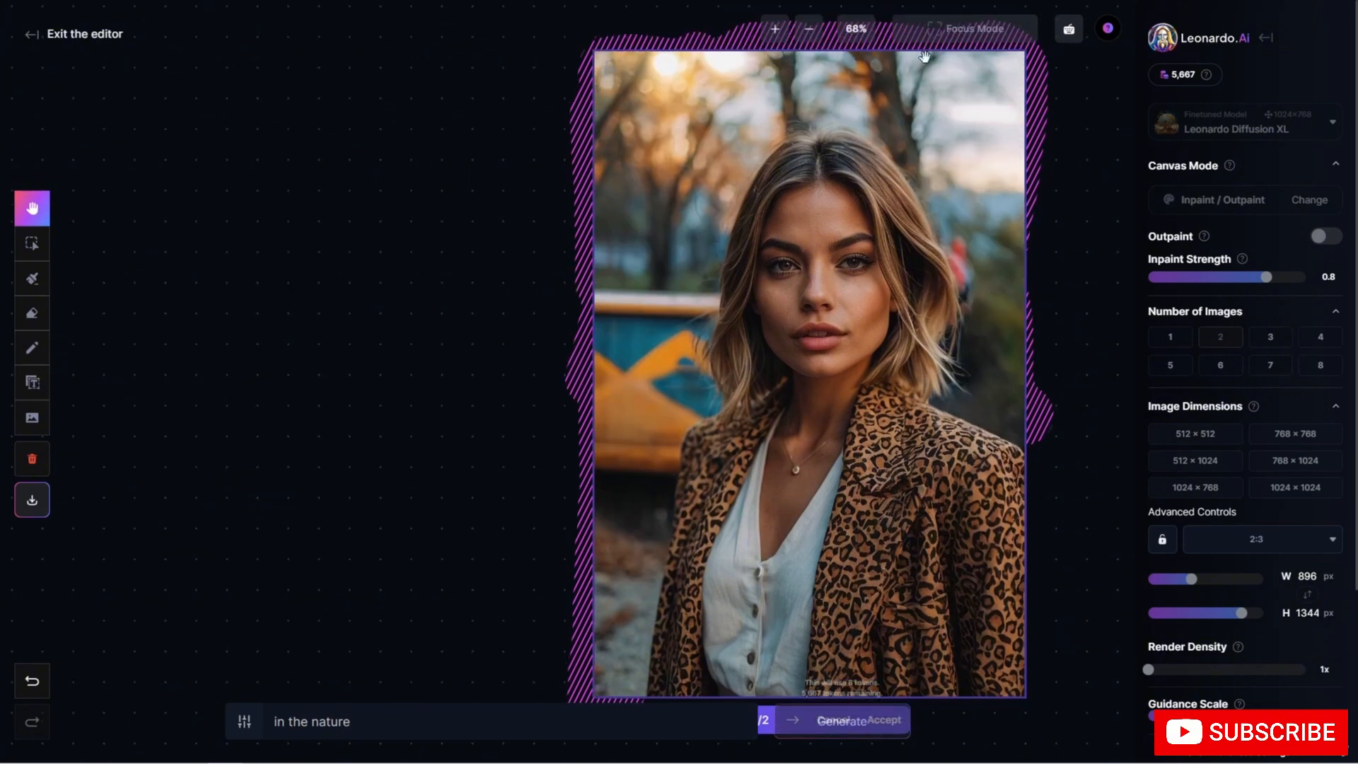
scroll(712, 288, down, 1)
Change the prompt to "in the fancy restaurant", discard the nature variants, and generate a new background.
triple_click(391, 723)
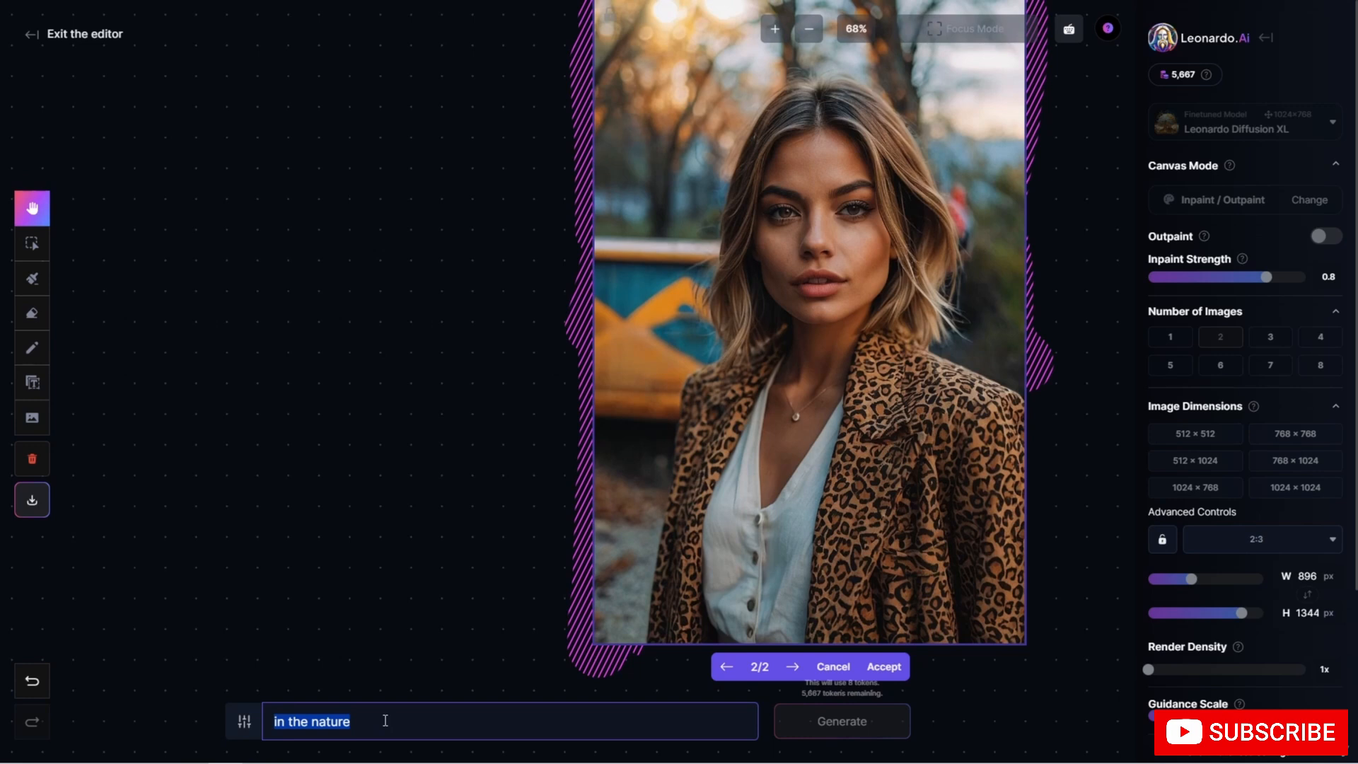
text(in the )
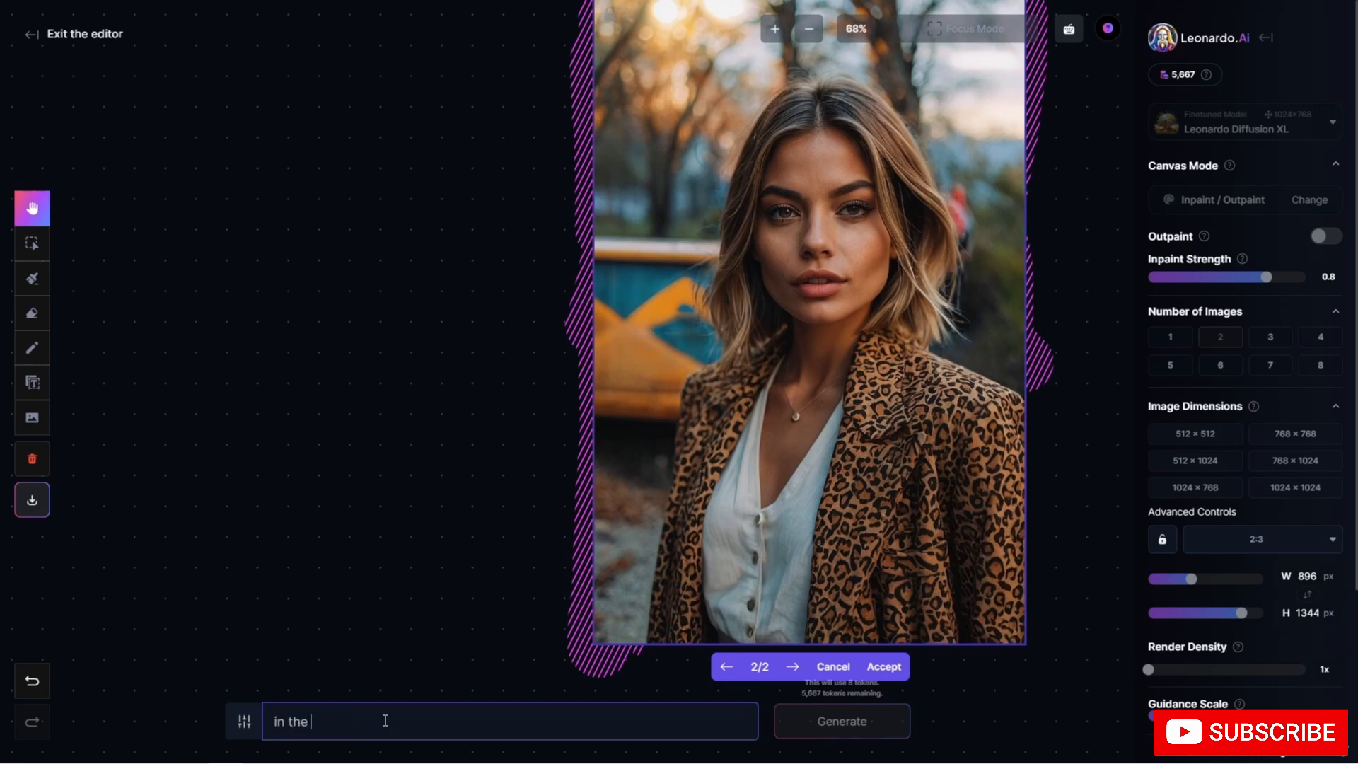
text(fancy restaurant)
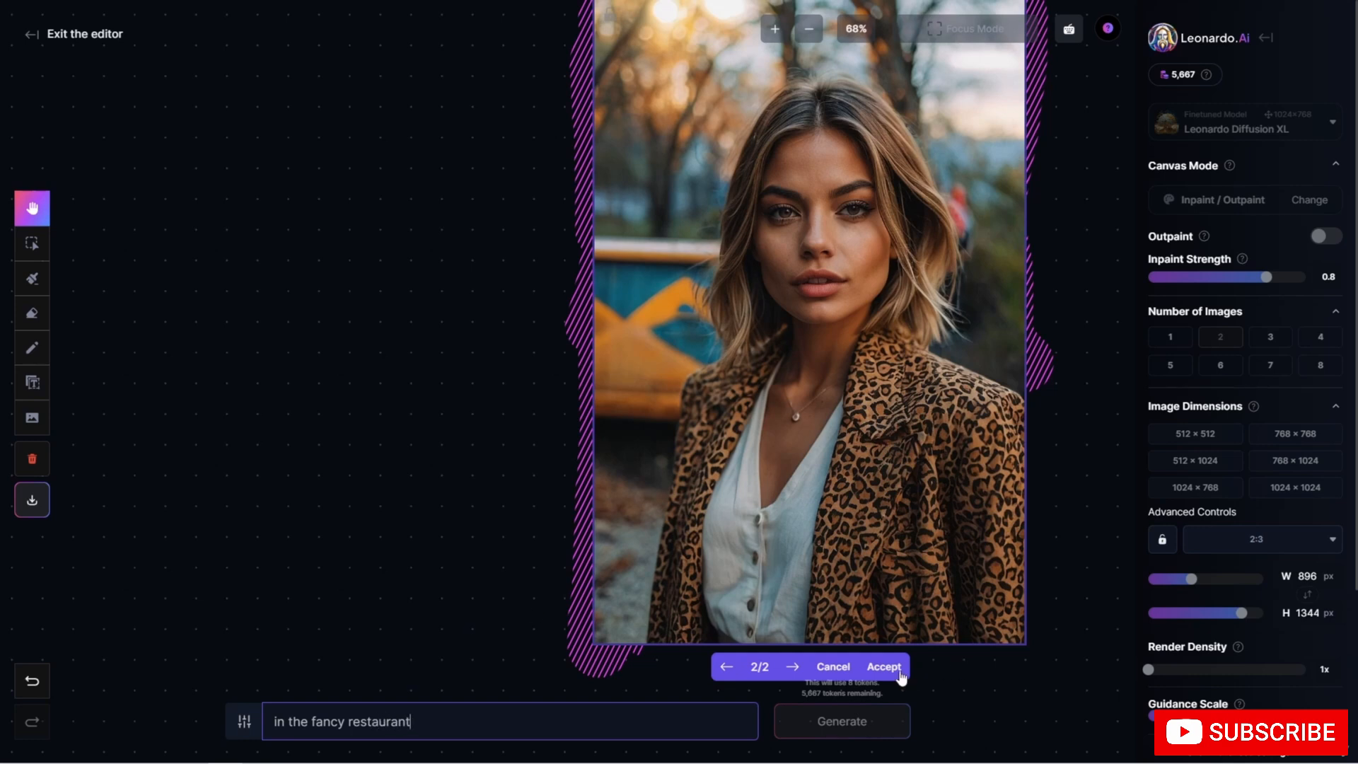
click(833, 672)
click(833, 668)
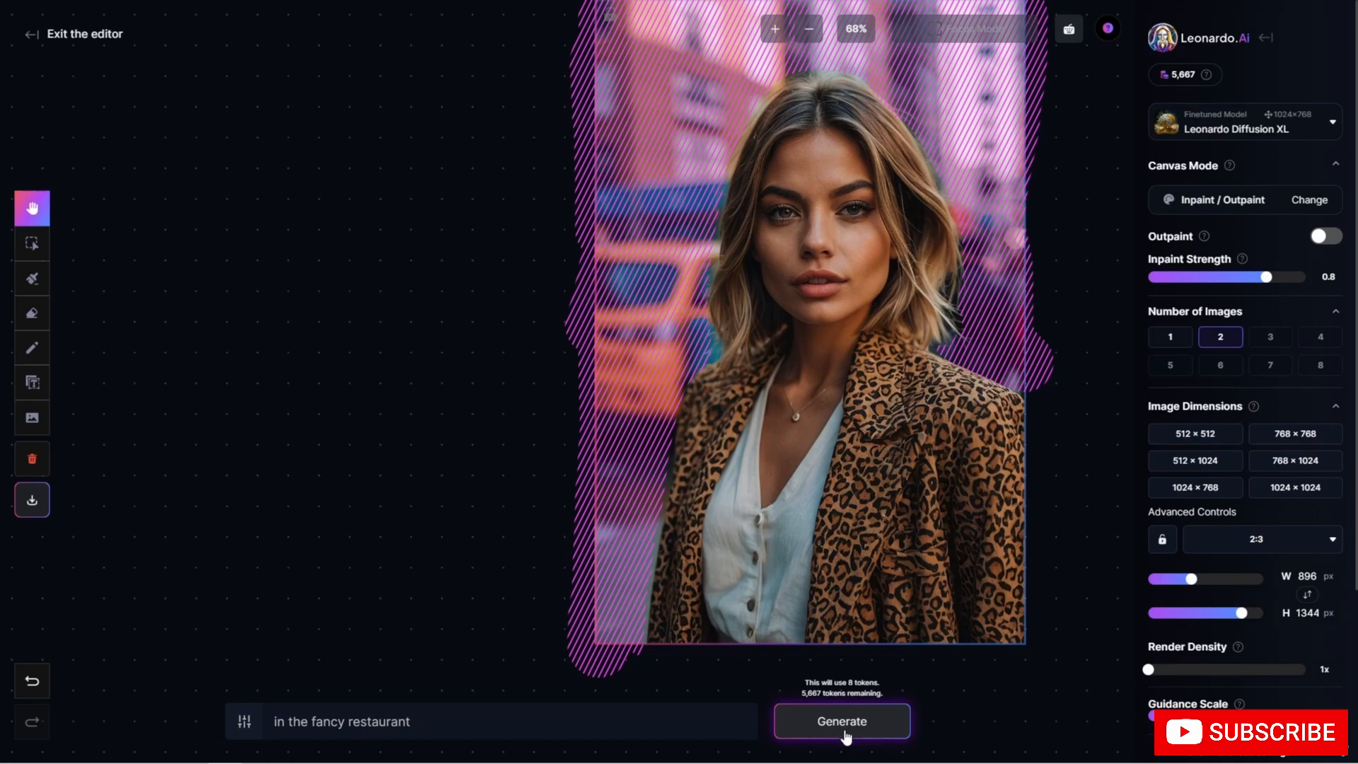
click(841, 721)
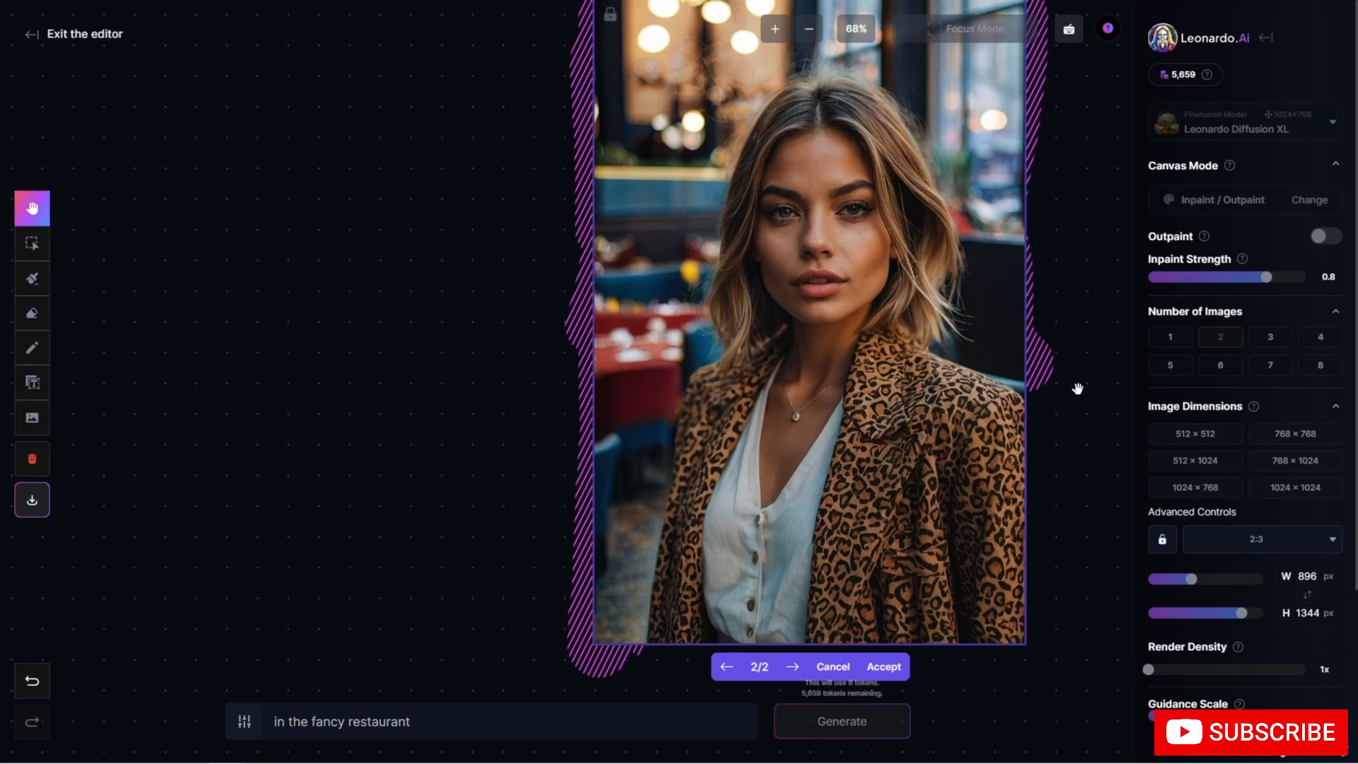
Replace the background prompt with "in the hotel room, bed" and submit it.
triple_click(420, 721)
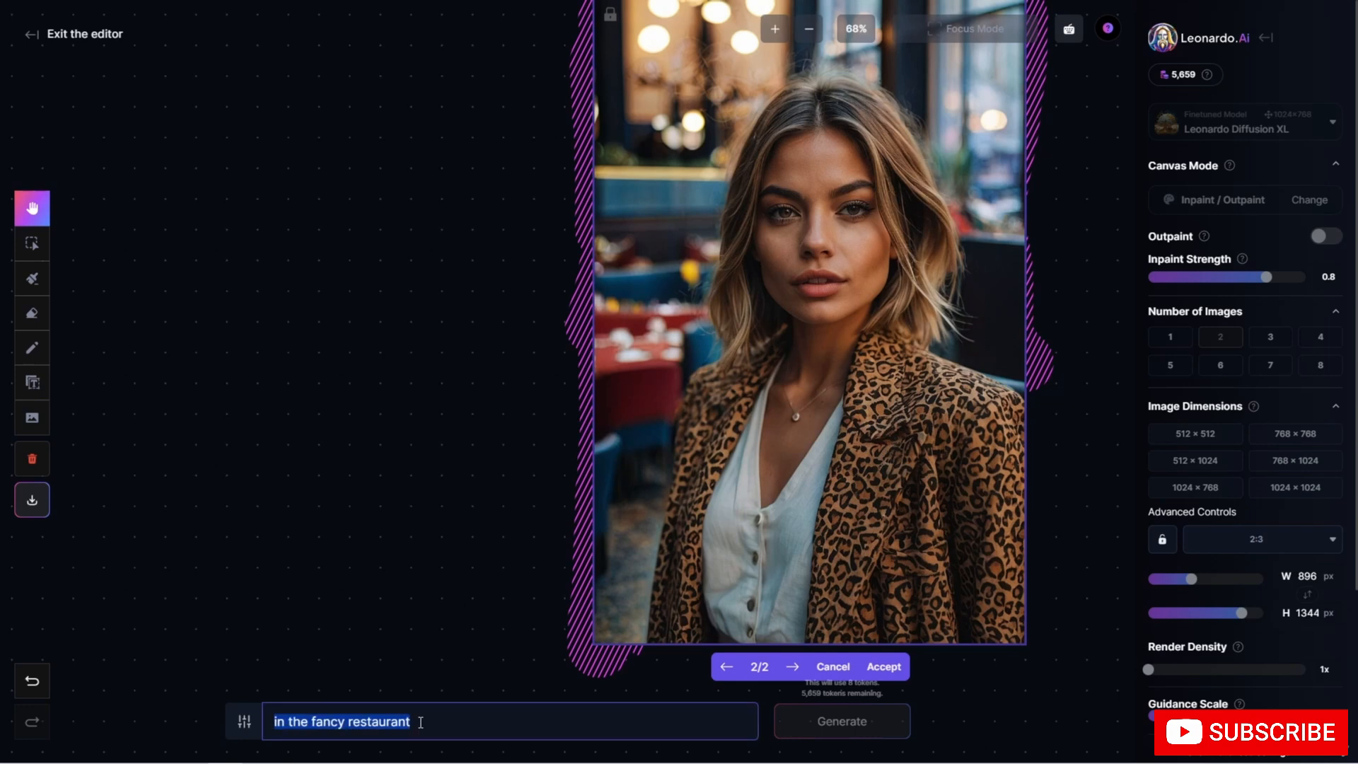
text(in th)
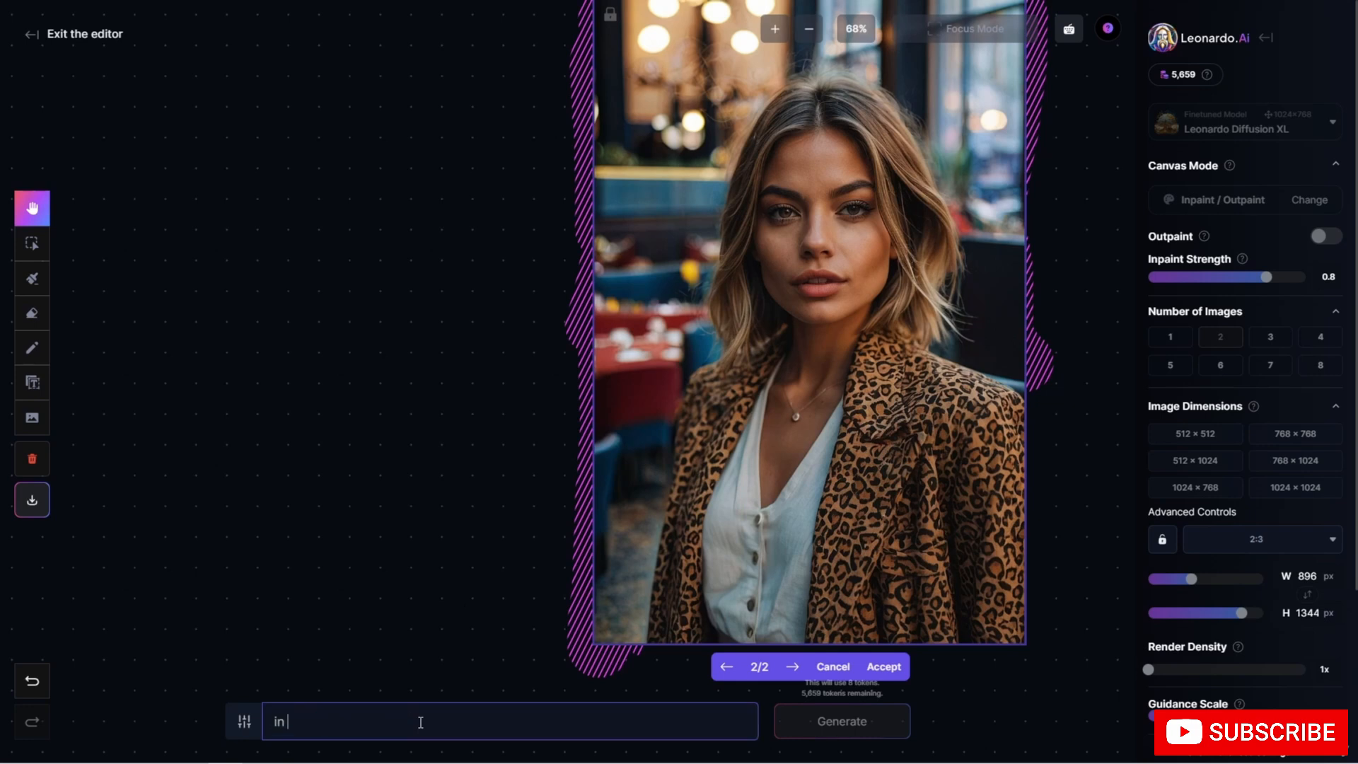
text(e go)
key(BackSpace)
key(BackSpace)
text(hotel room, bed)
key(Return)
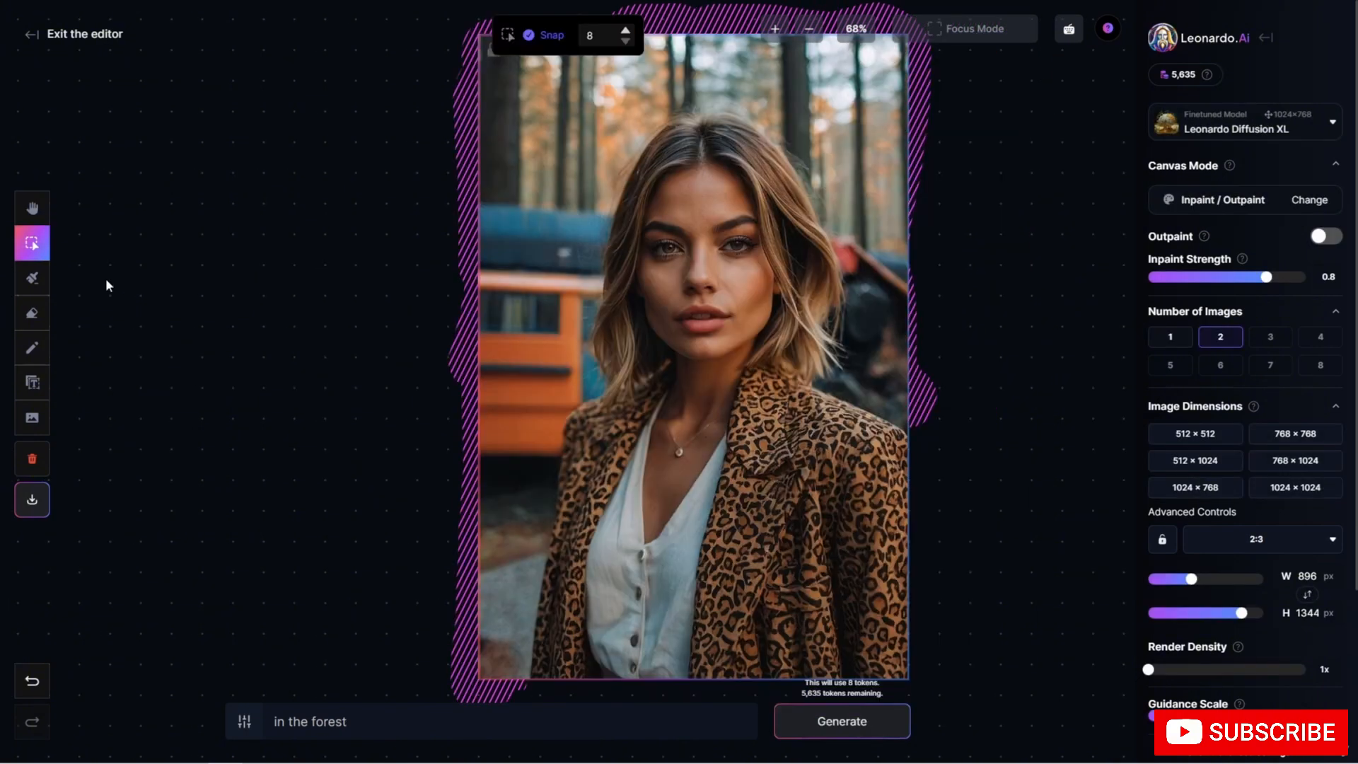
Mask both ear areas beside the woman's face with the mask brush at size 36.
click(32, 278)
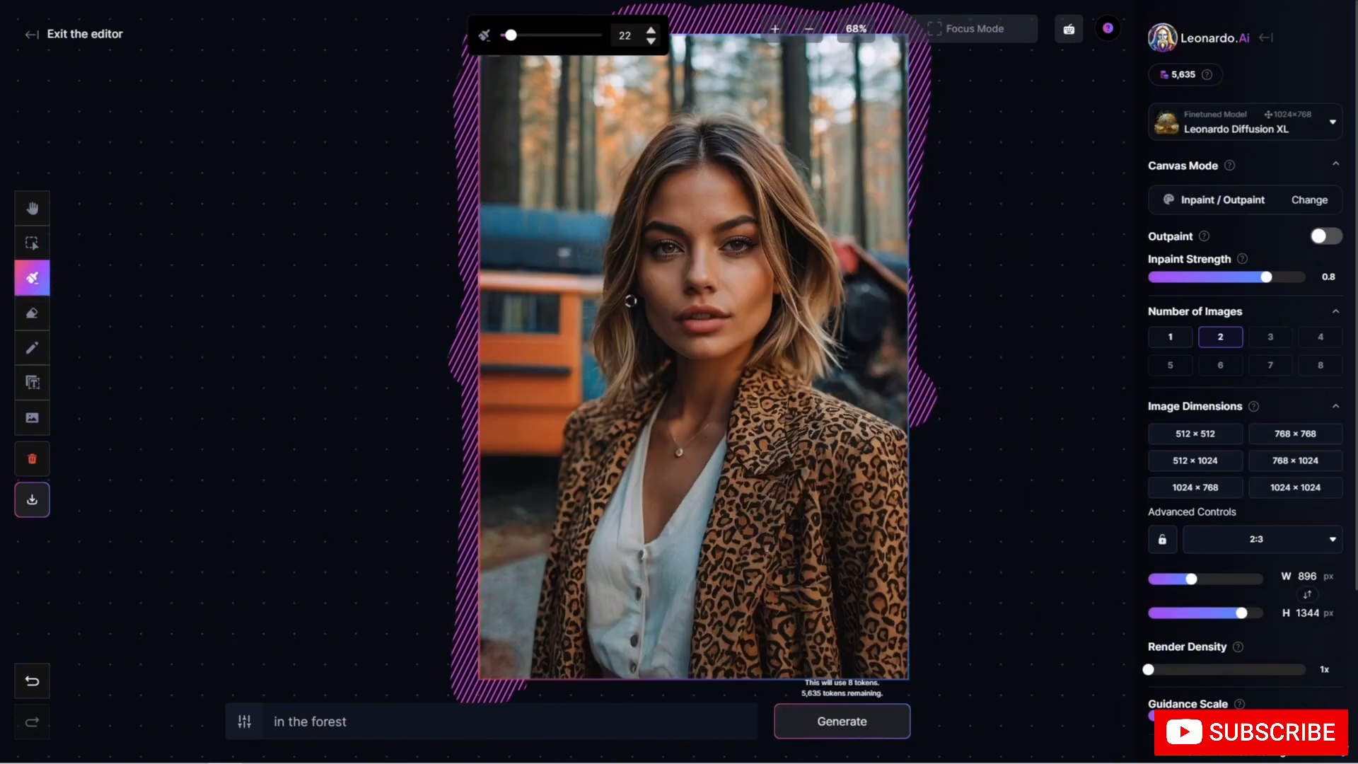
drag(511, 35, 518, 35)
mouse_move(654, 306)
mouse_down()
mouse_move(640, 293)
mouse_move(638, 329)
mouse_move(647, 302)
mouse_move(632, 290)
mouse_move(626, 327)
mouse_move(649, 306)
mouse_move(637, 279)
mouse_up()
mouse_move(779, 280)
mouse_down()
mouse_move(777, 326)
mouse_move(793, 304)
mouse_move(781, 283)
mouse_move(779, 317)
mouse_move(781, 282)
mouse_up()
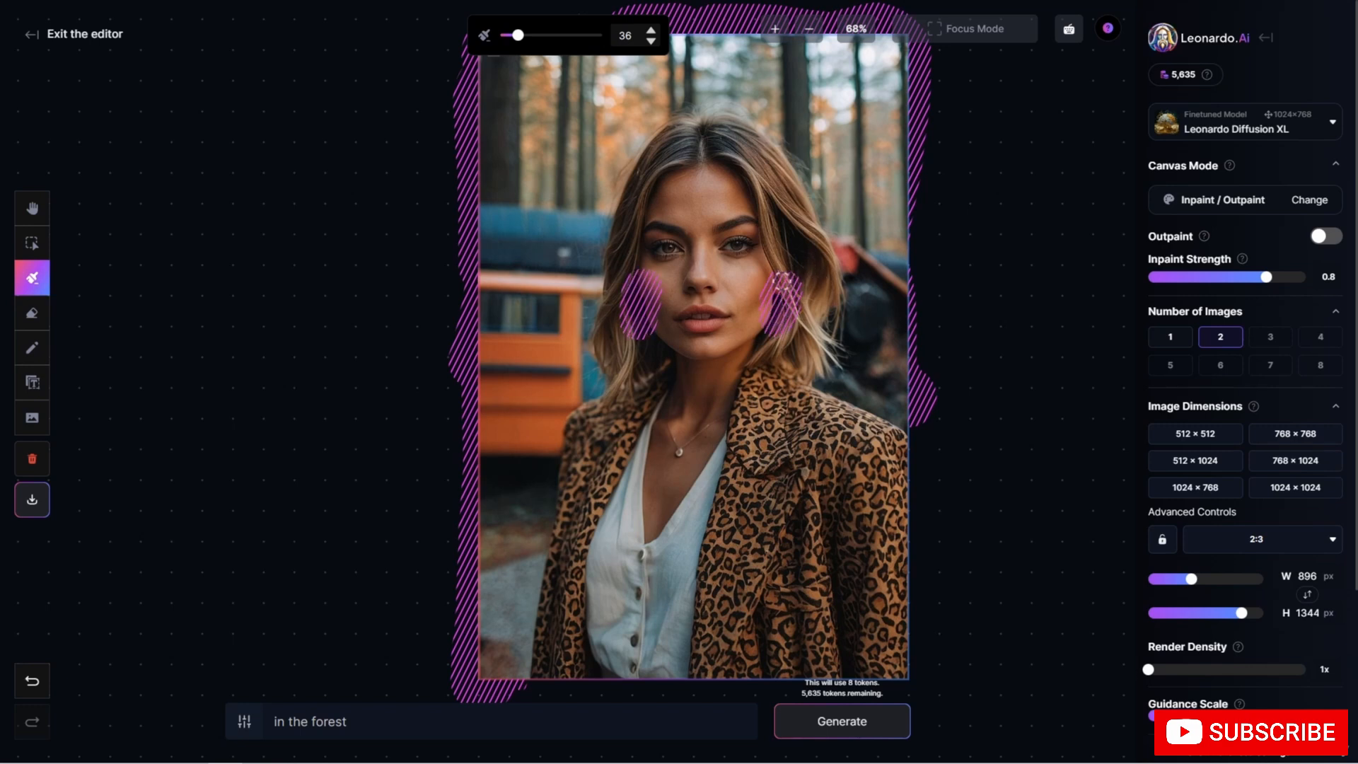
Generate "silver earings" in the masked ear areas, compare both variants, and accept the first.
triple_click(436, 726)
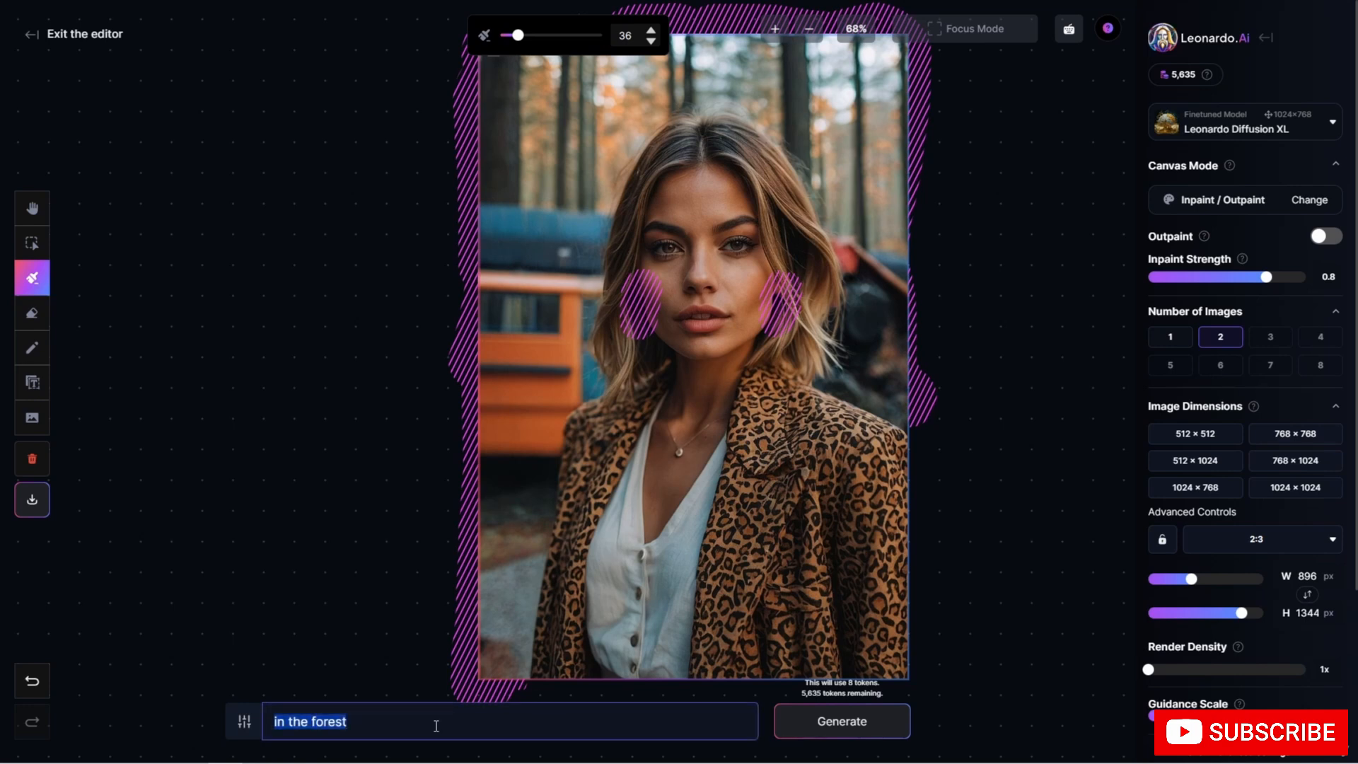
text(silver earin)
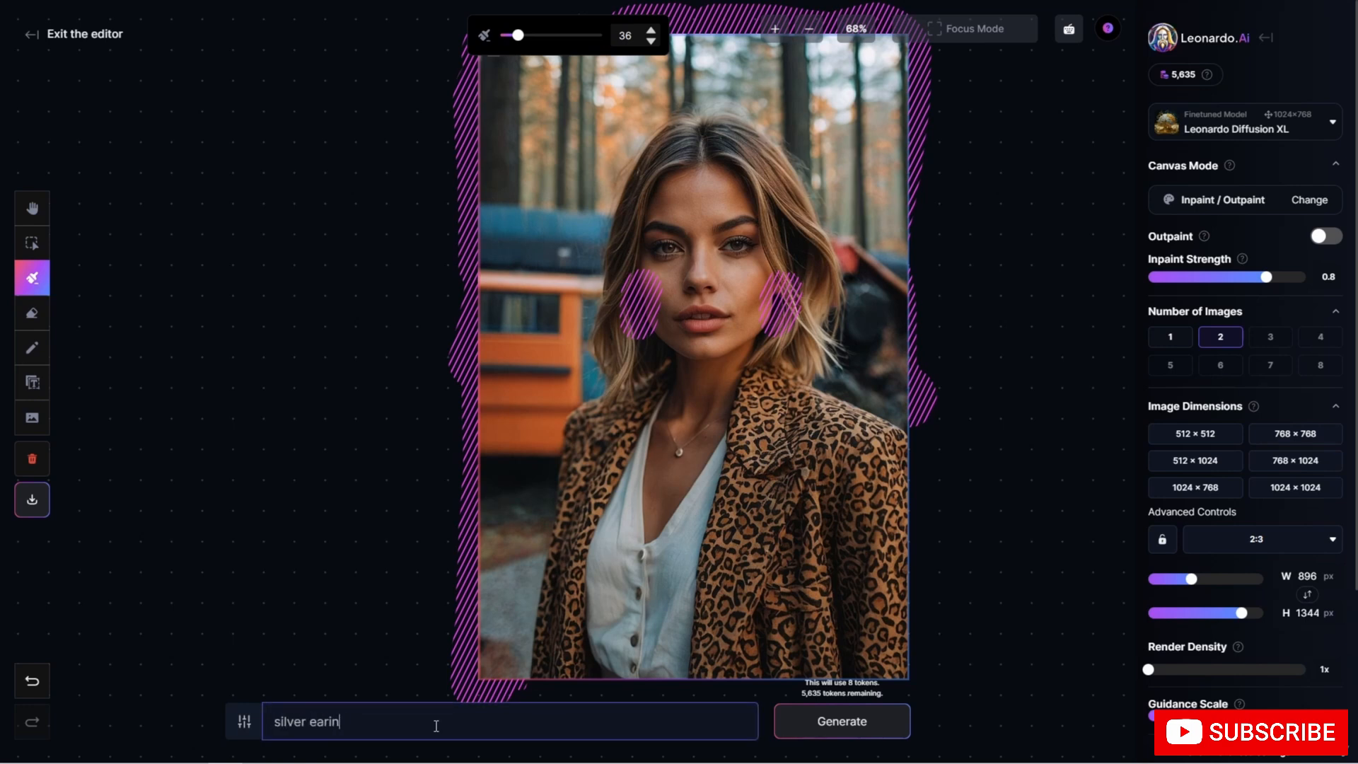
text(gs)
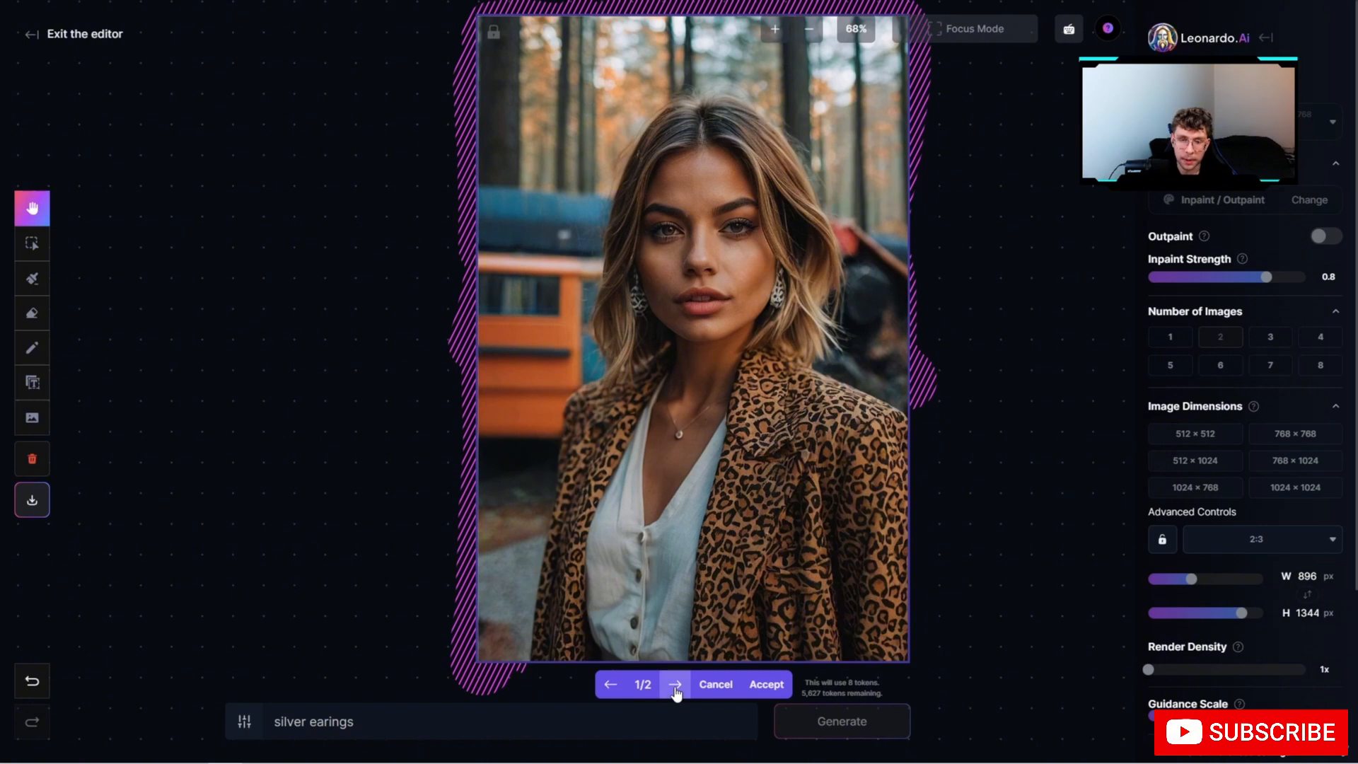
click(676, 686)
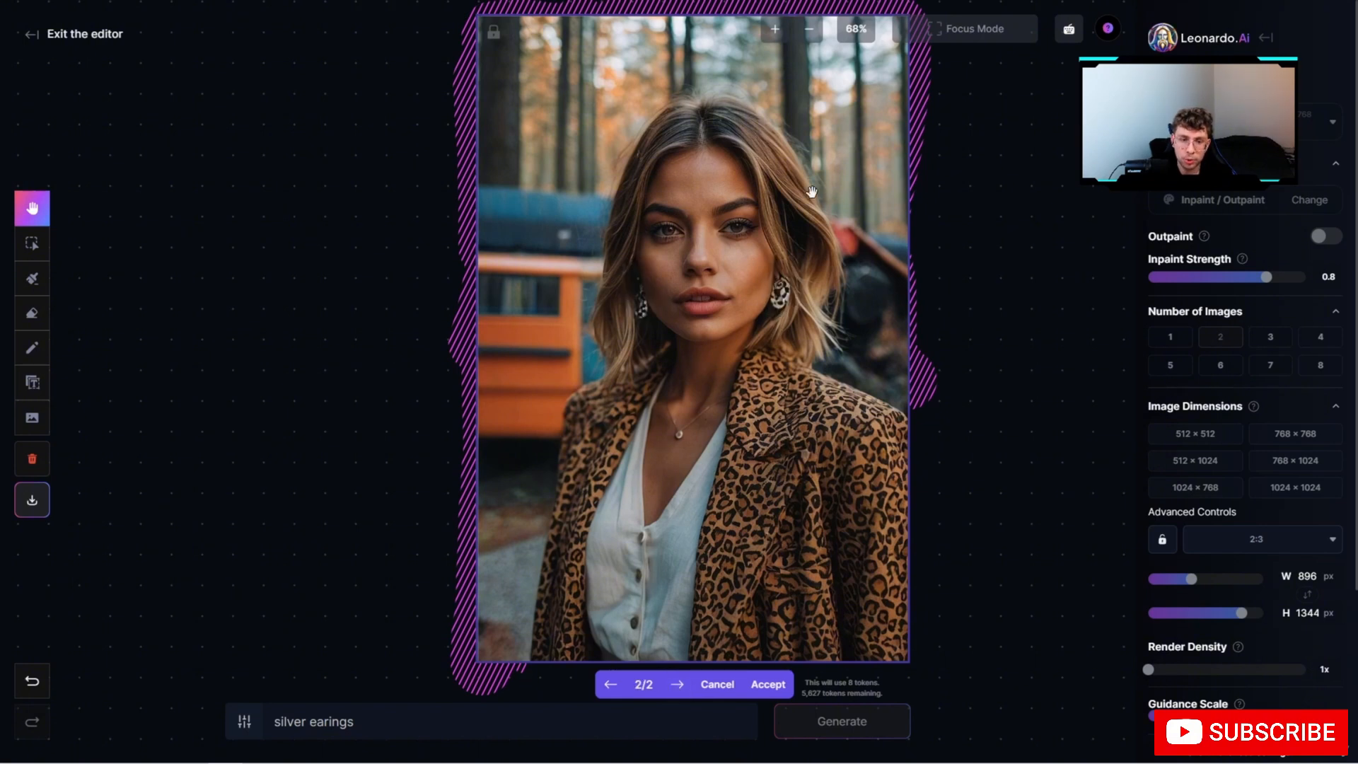
click(610, 684)
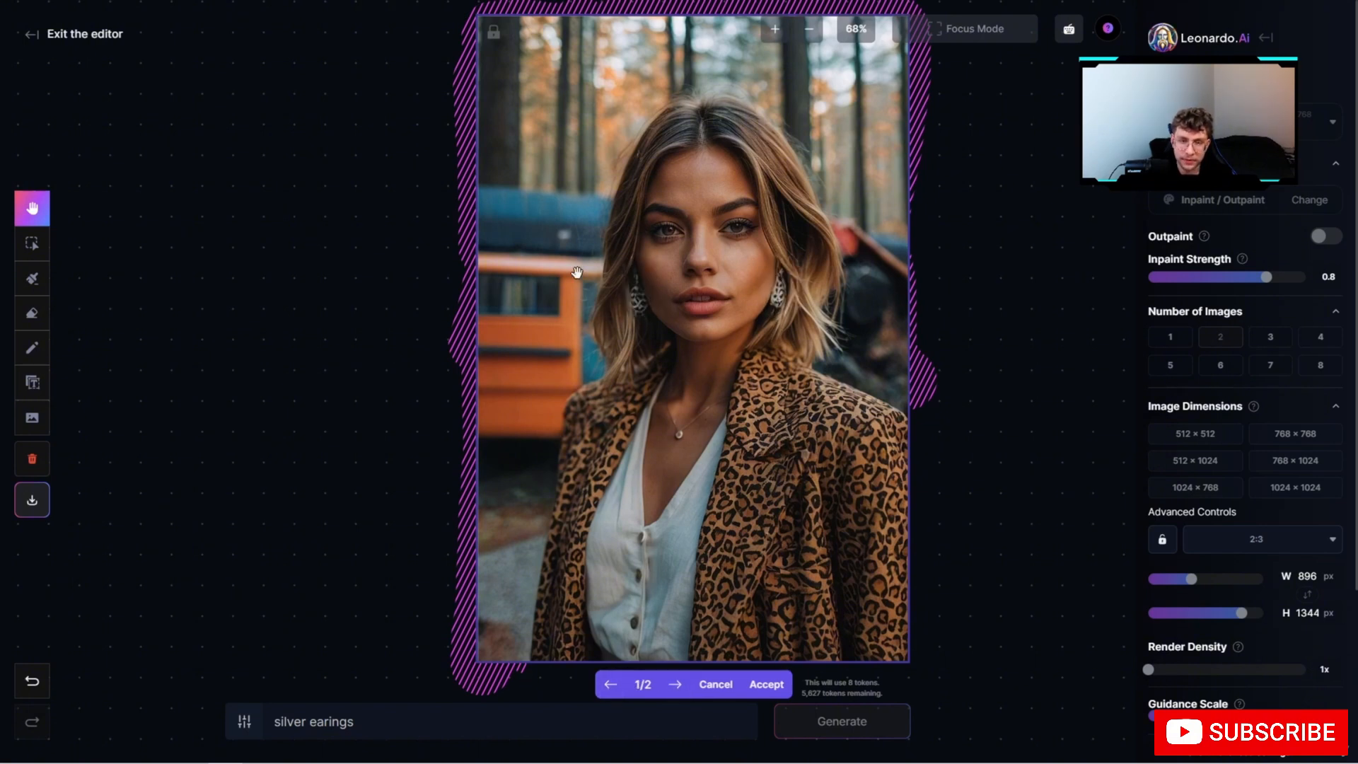
click(751, 680)
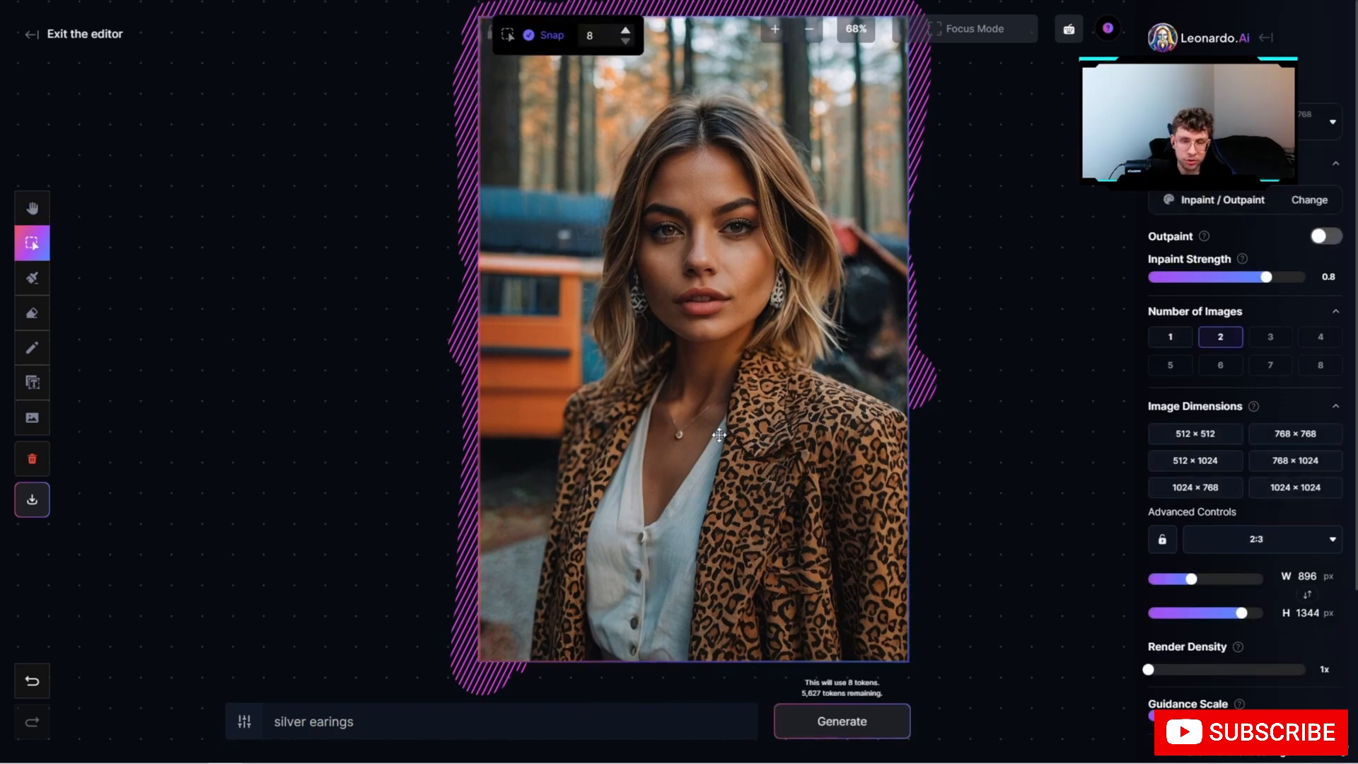
Mask the white blouse between the coat lapels with brush size 56.
click(33, 278)
drag(520, 37, 528, 37)
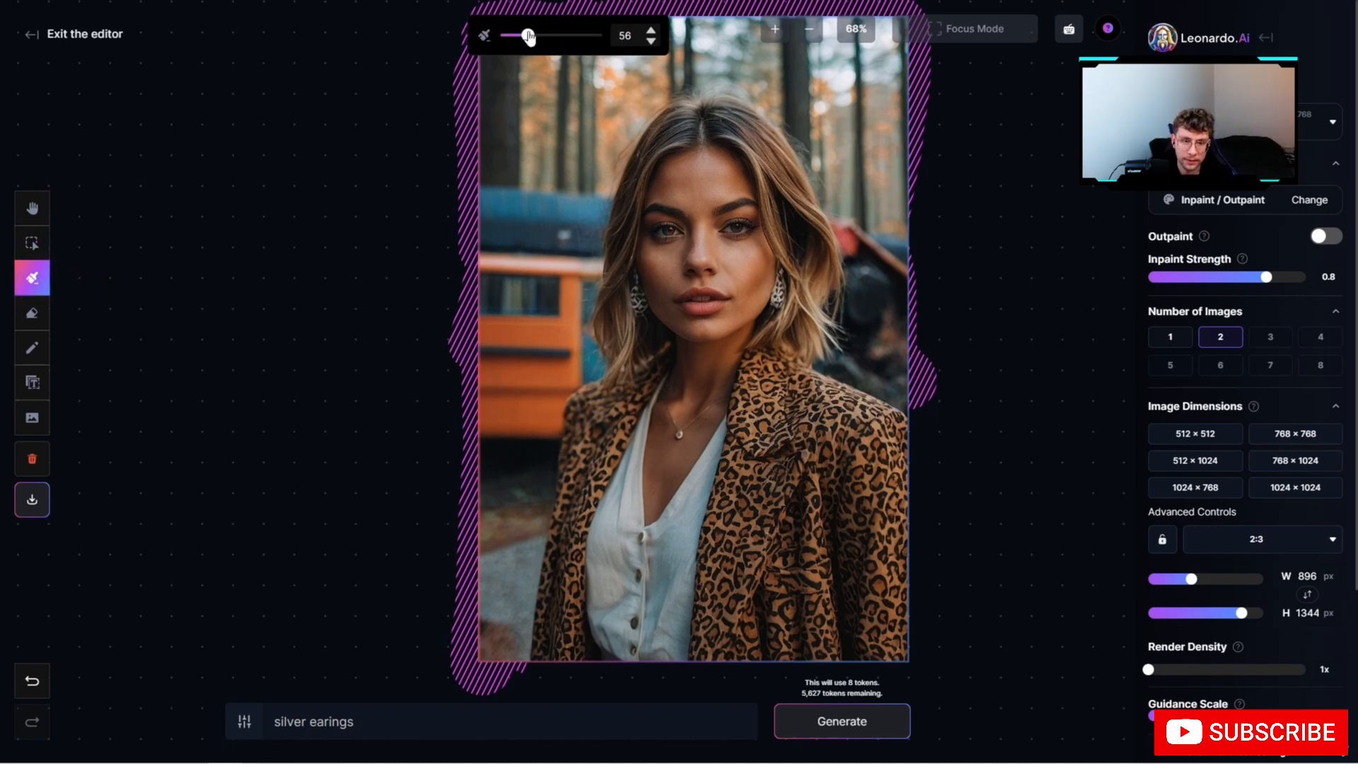
mouse_move(663, 379)
mouse_down()
mouse_move(597, 541)
mouse_move(589, 647)
mouse_move(604, 635)
mouse_up()
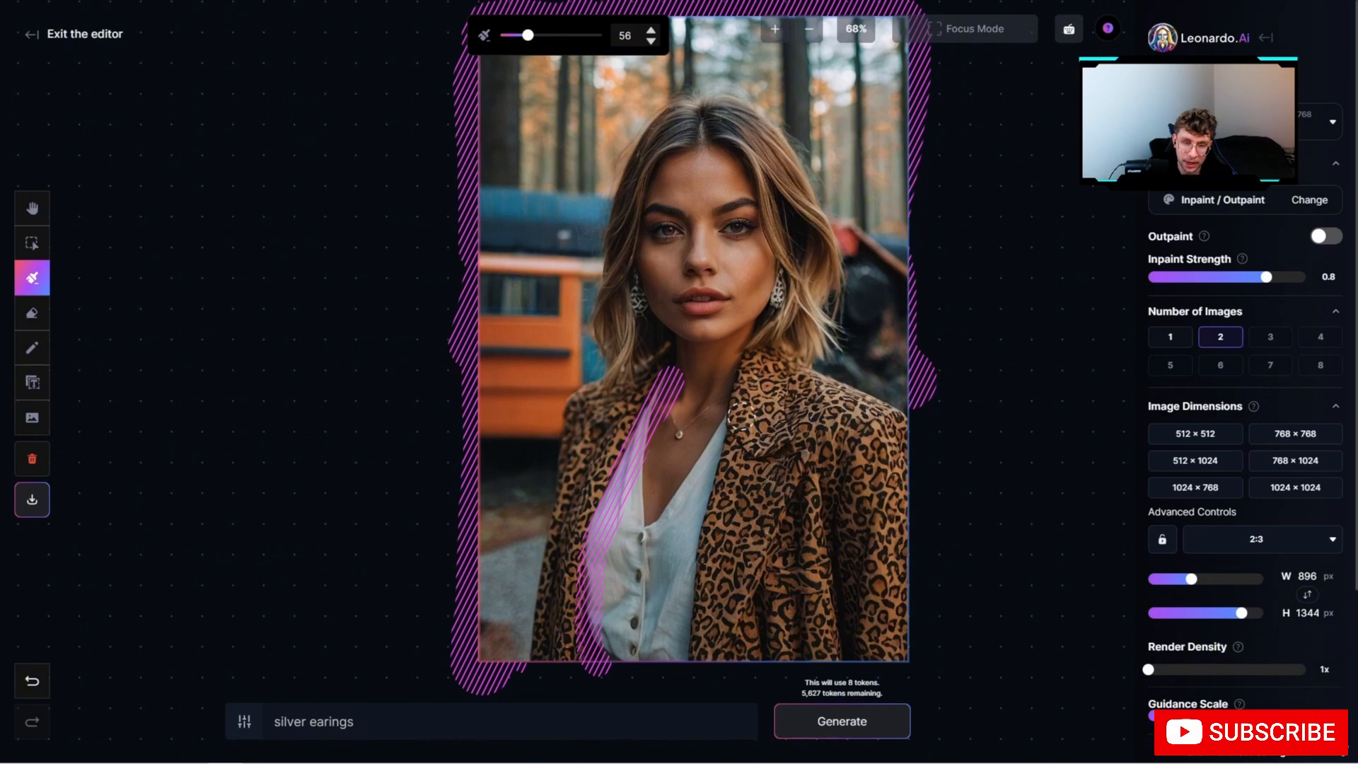
mouse_move(728, 407)
mouse_down()
mouse_move(680, 652)
mouse_move(618, 656)
mouse_move(605, 596)
mouse_move(637, 458)
mouse_move(622, 607)
mouse_move(634, 640)
mouse_move(650, 628)
mouse_move(657, 521)
mouse_move(649, 538)
mouse_move(635, 596)
mouse_move(660, 638)
mouse_move(675, 497)
mouse_move(718, 432)
mouse_move(677, 495)
mouse_move(651, 504)
mouse_move(642, 472)
mouse_move(675, 487)
mouse_move(700, 466)
mouse_move(639, 468)
mouse_up()
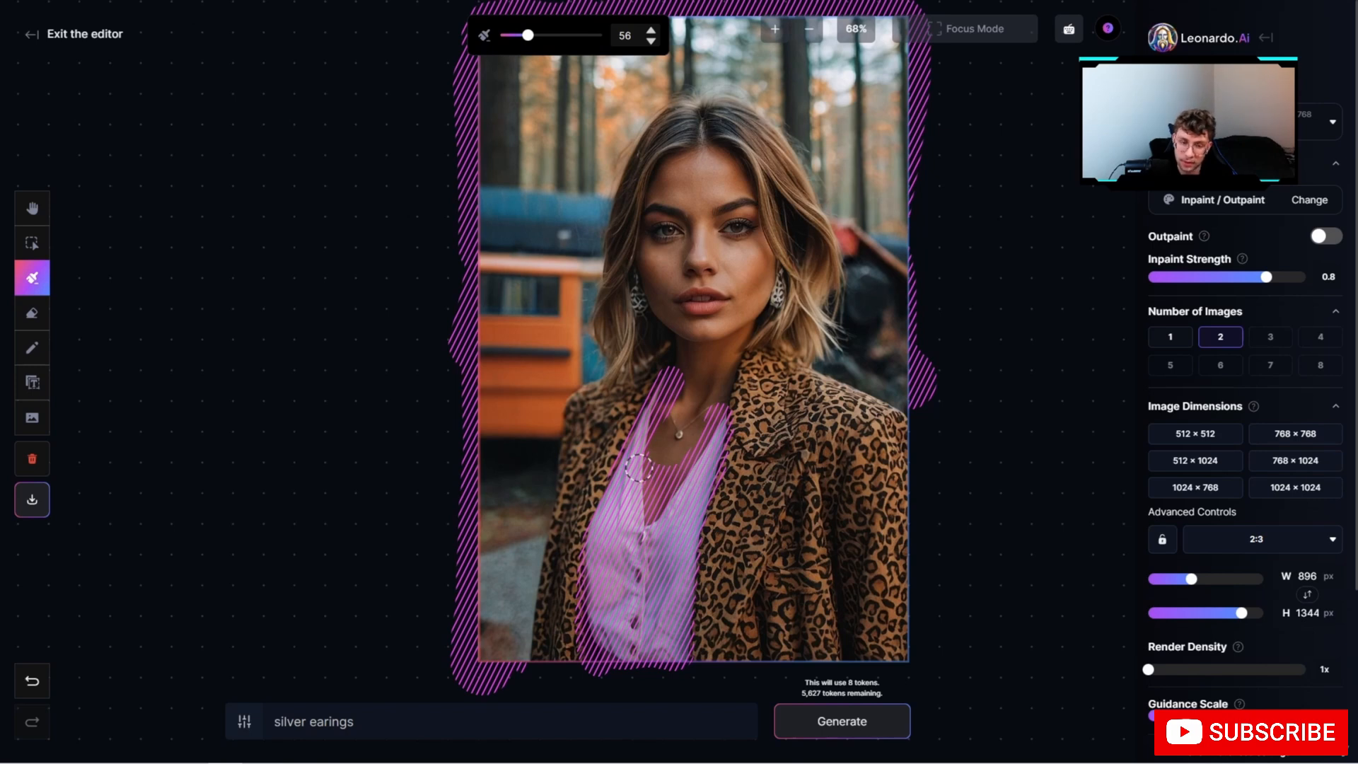
Replace the prompt with "creme shirt", generate the clothing, compare both variants, and accept the second.
double_click(343, 721)
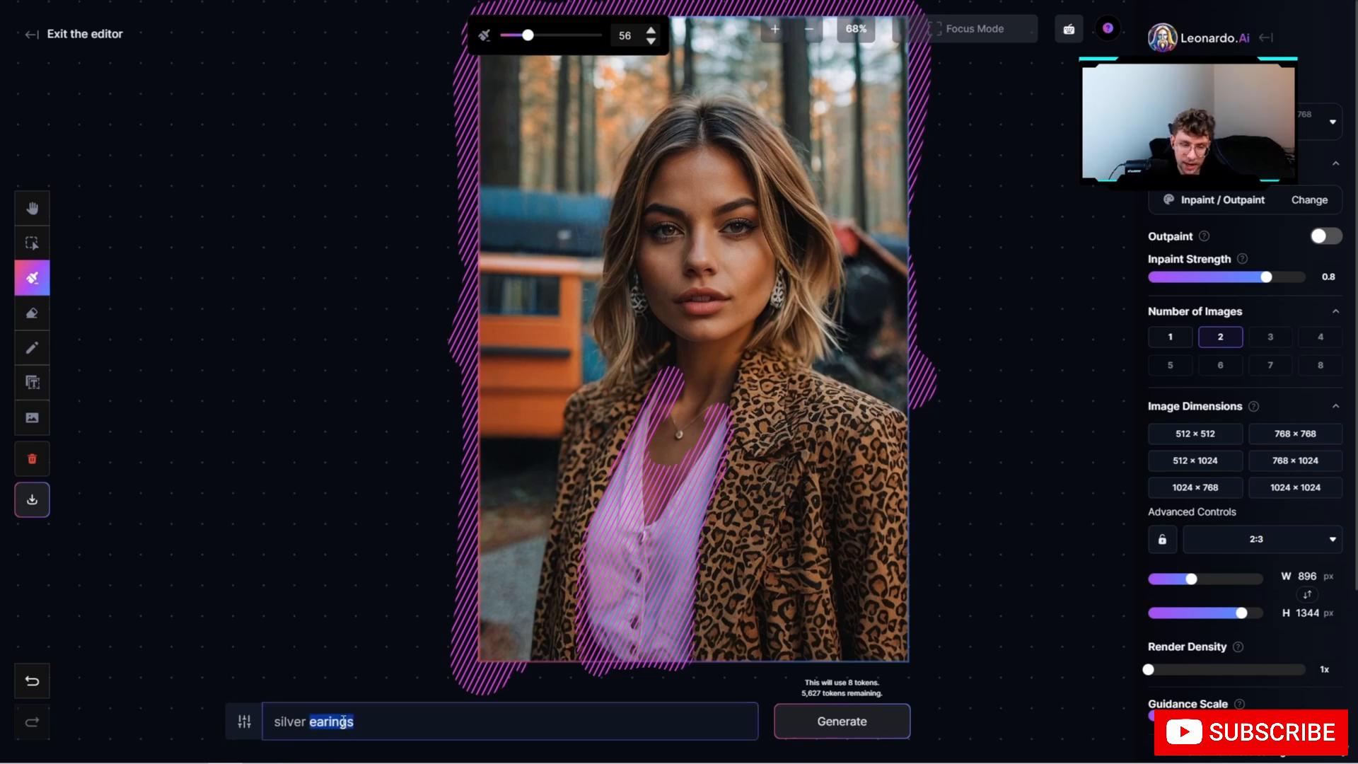
triple_click(343, 721)
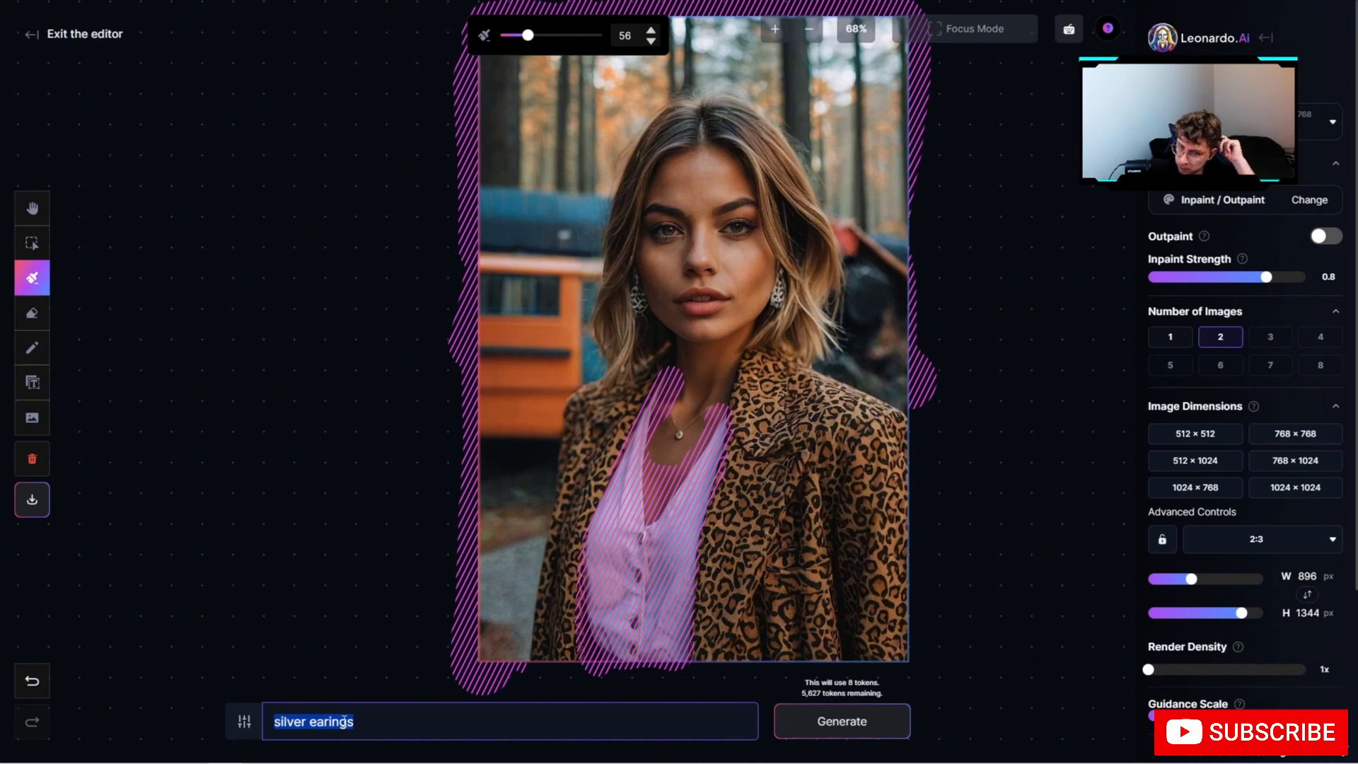
text(creme sh)
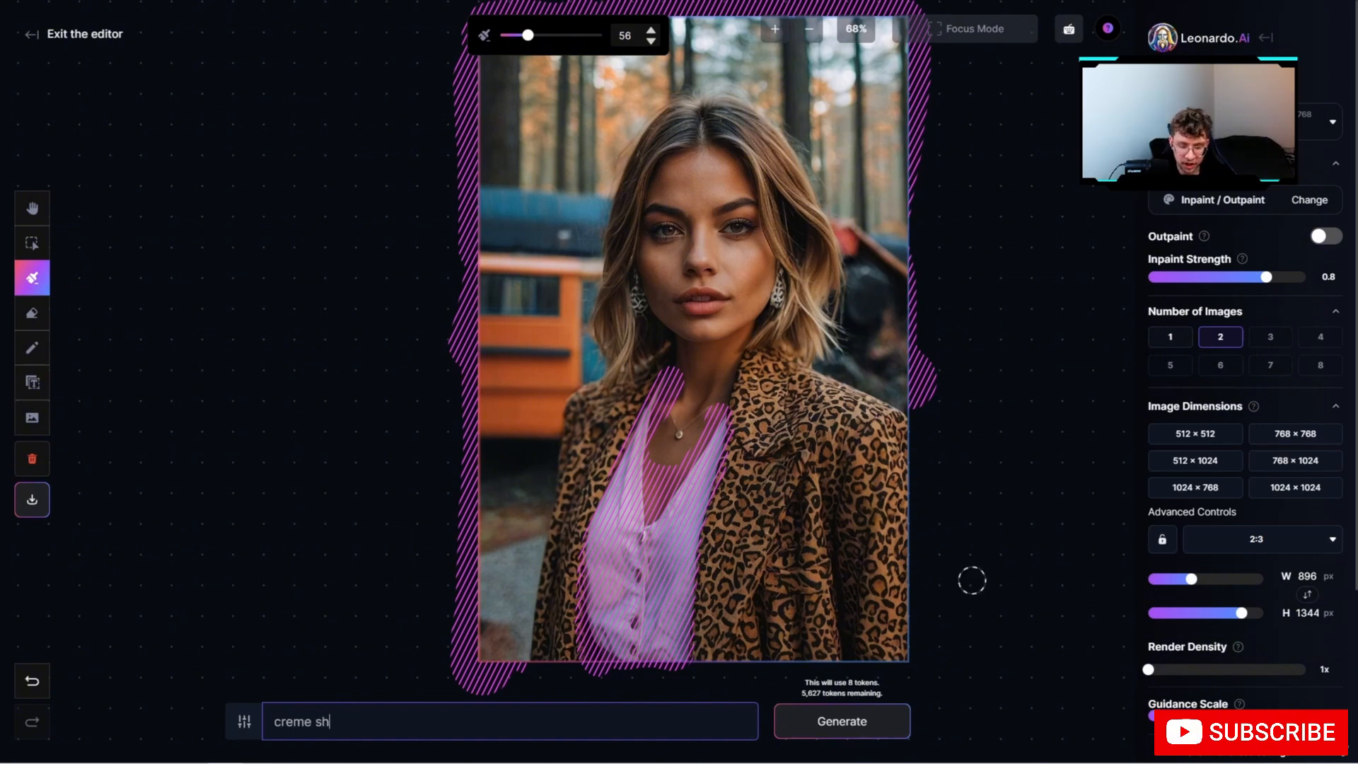
text(irt)
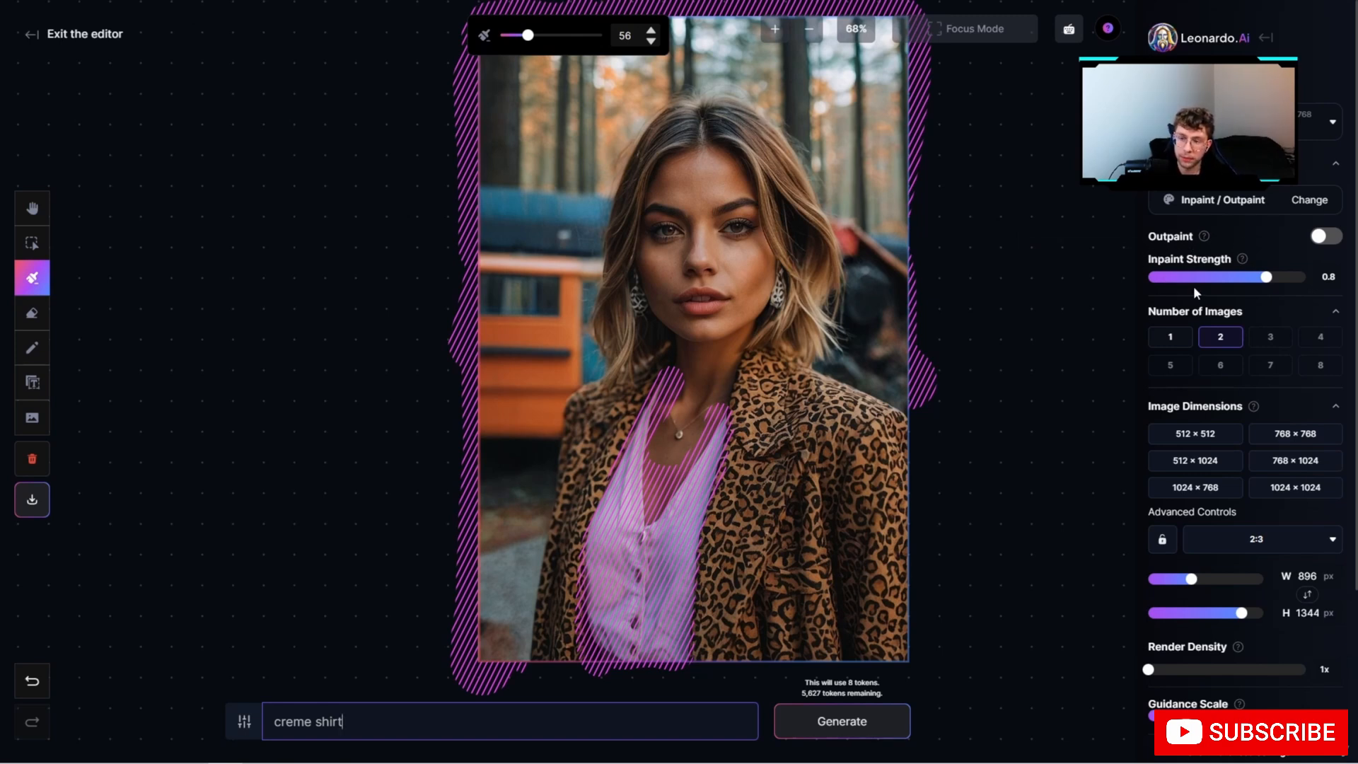
click(861, 727)
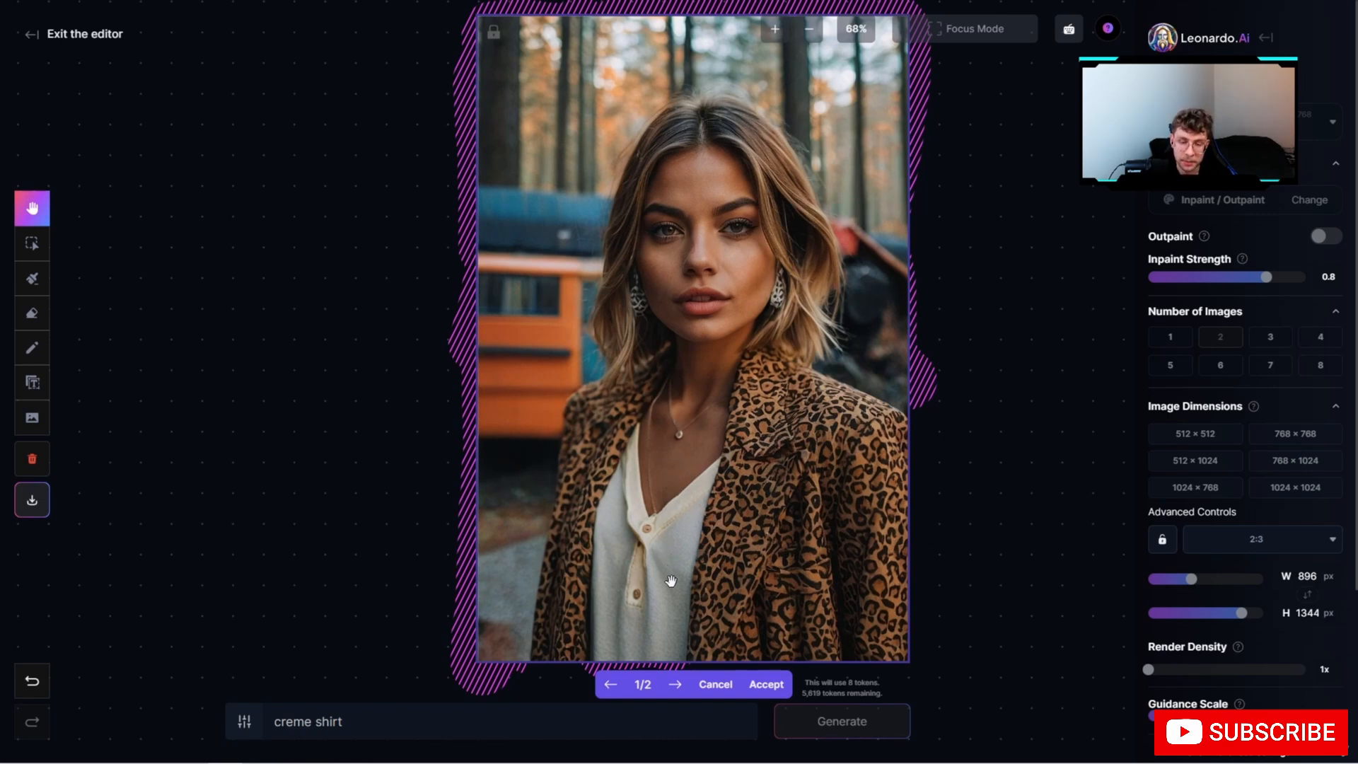
click(676, 686)
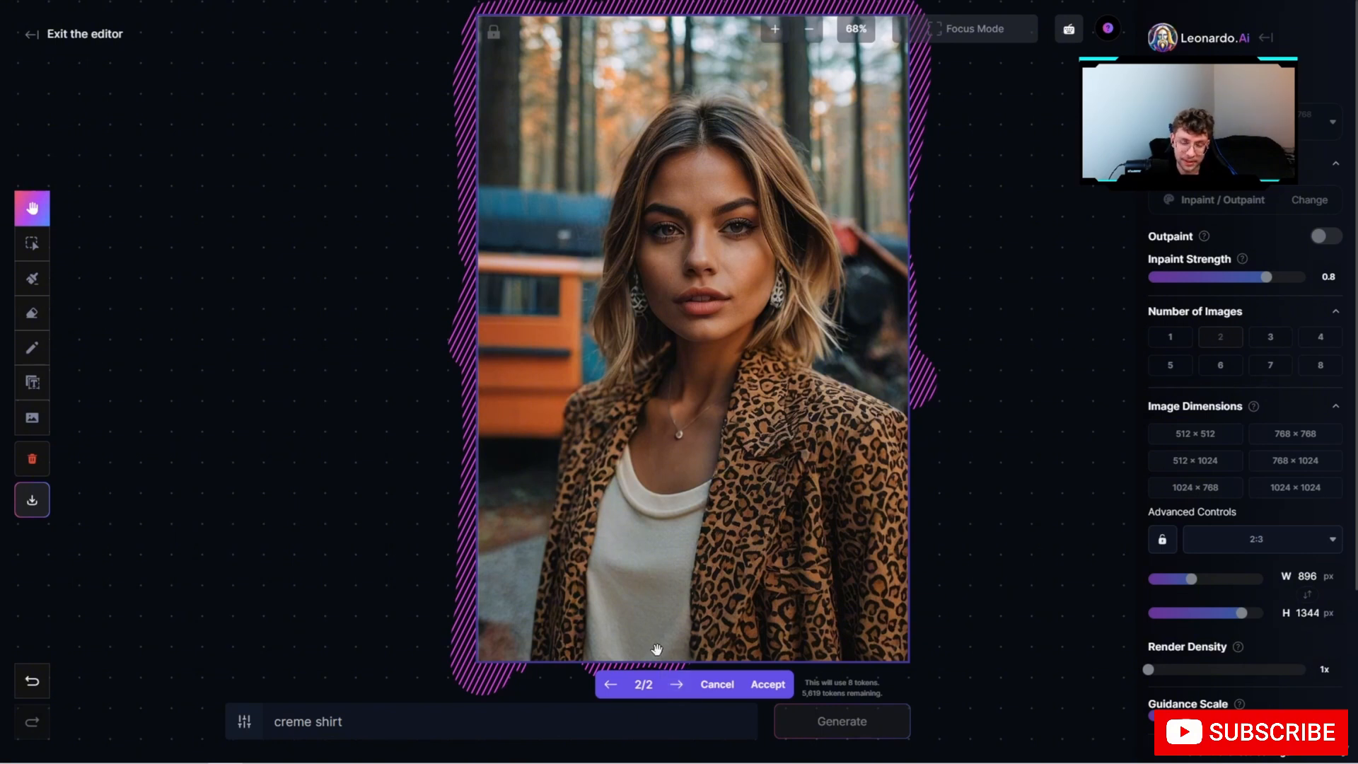
click(767, 686)
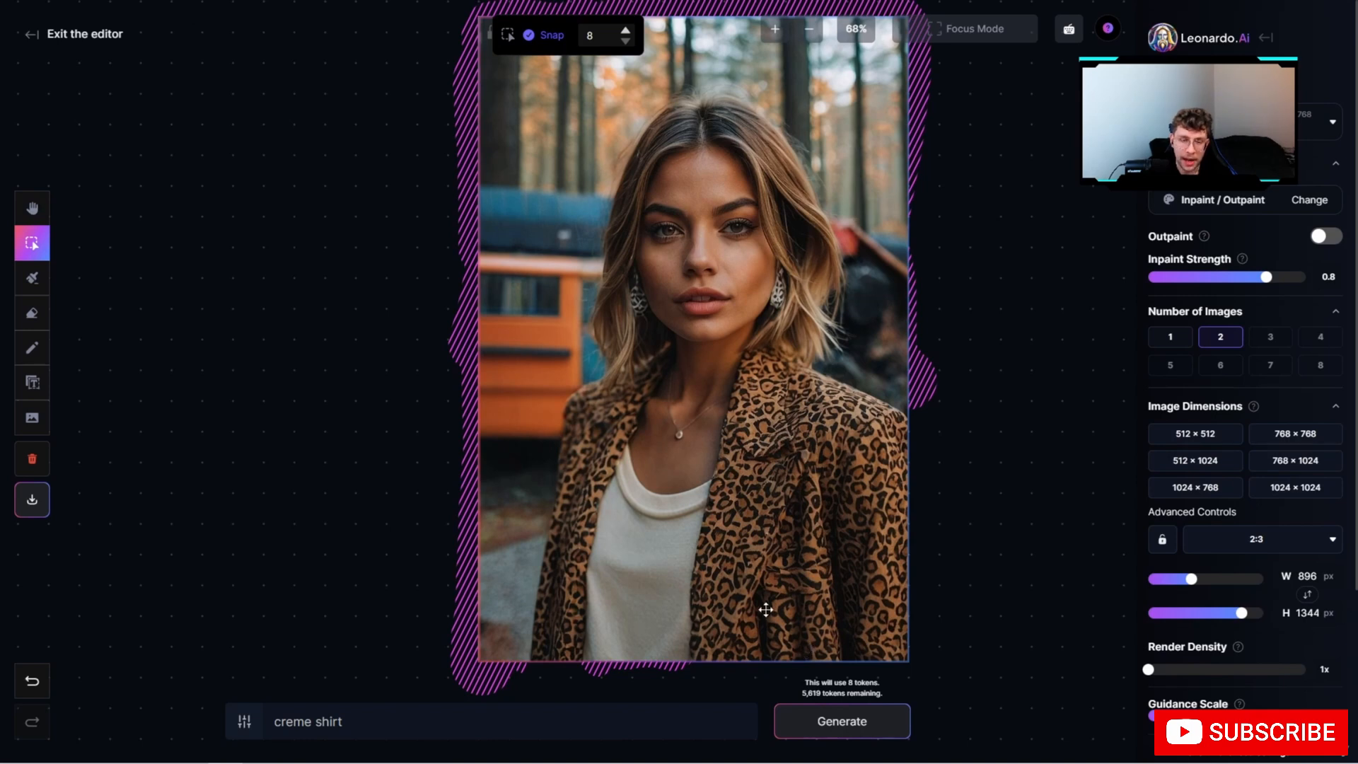
Mask the neck around the necklace and generate a replacement with the prompt "golden, tiny necklace".
click(32, 277)
drag(668, 358, 672, 392)
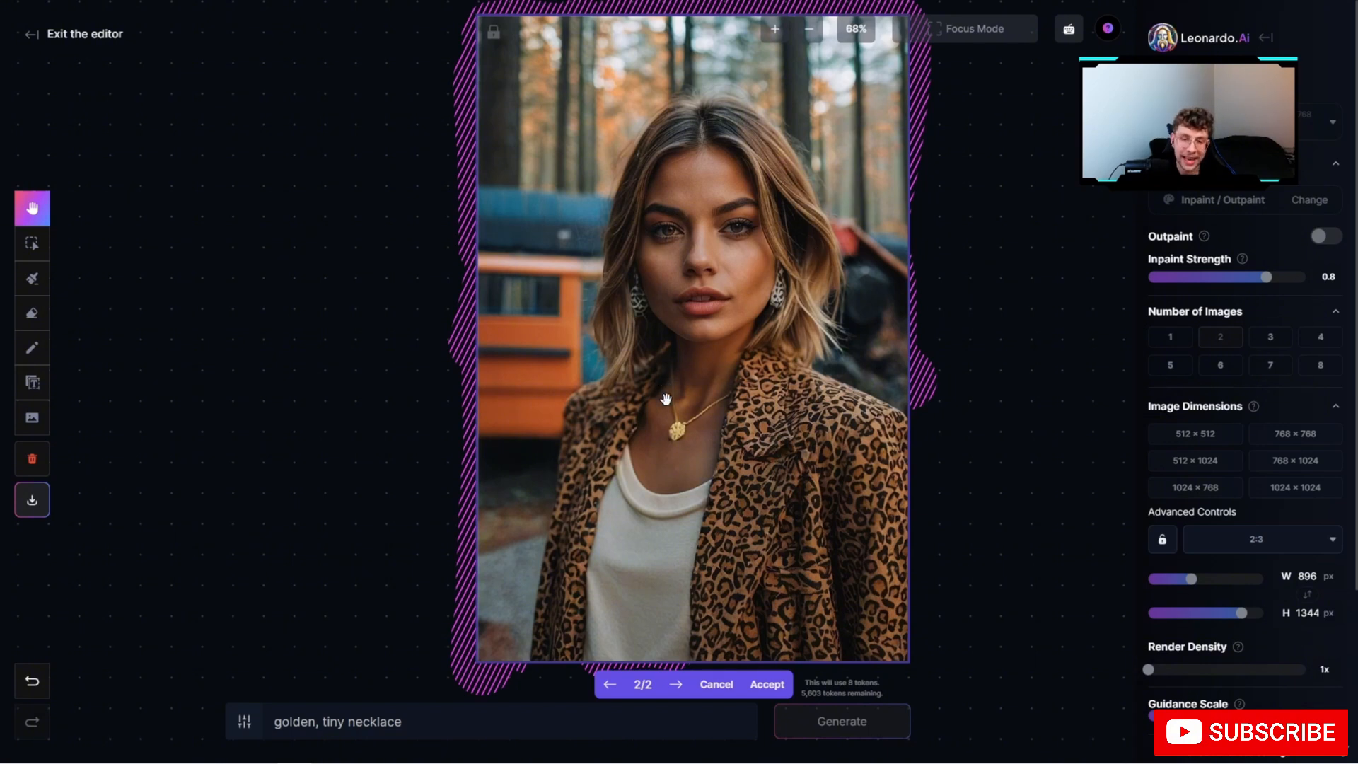
key(v)
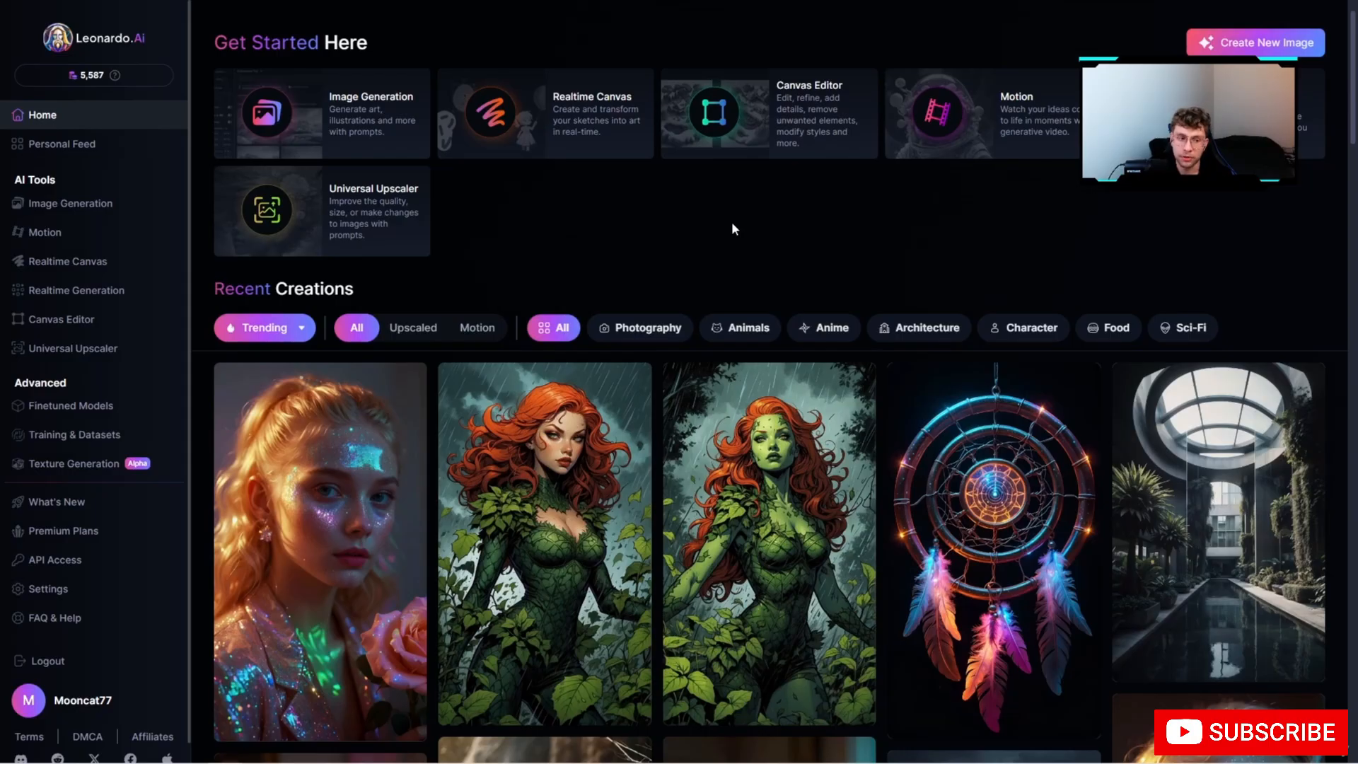
Upscale the edited portrait in Universal Upscaler with General style, Creativity Strength 1 and a 2.00x multiplier.
click(84, 353)
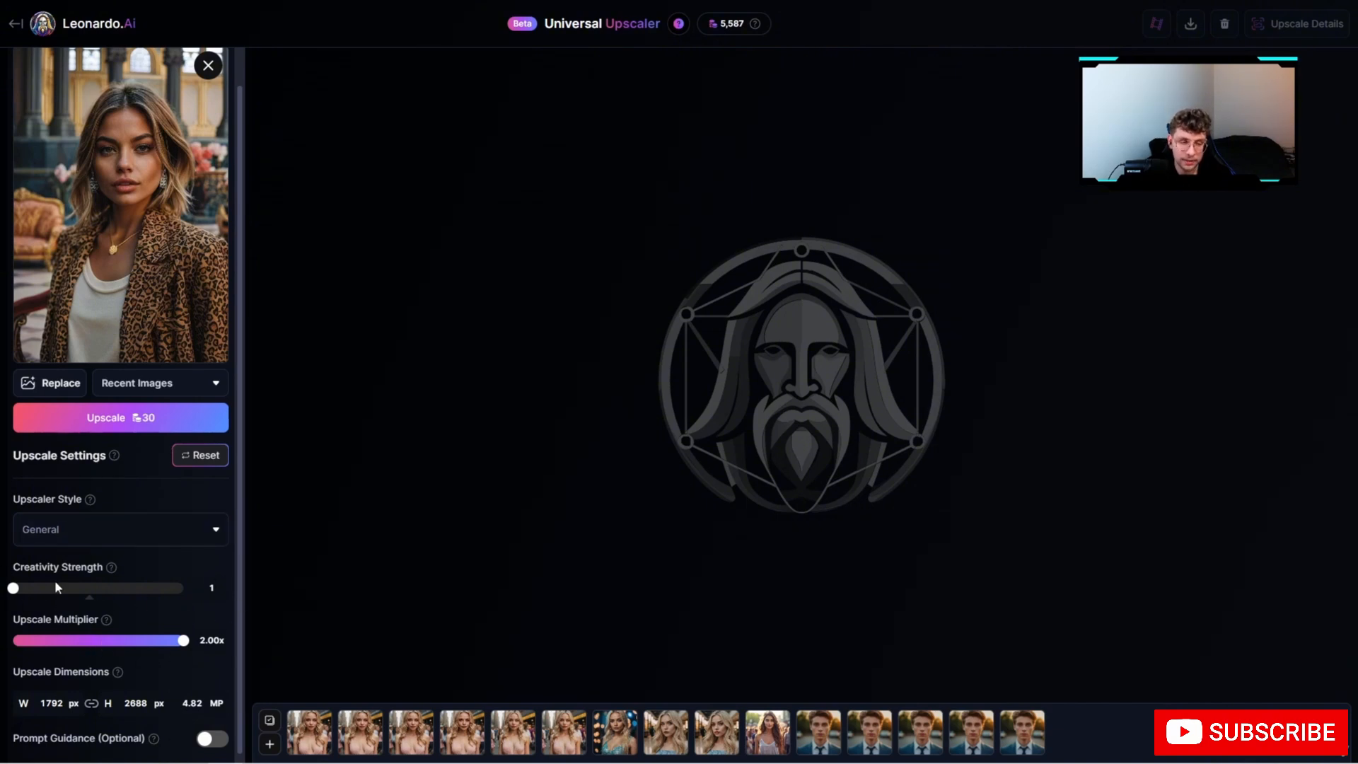
click(149, 416)
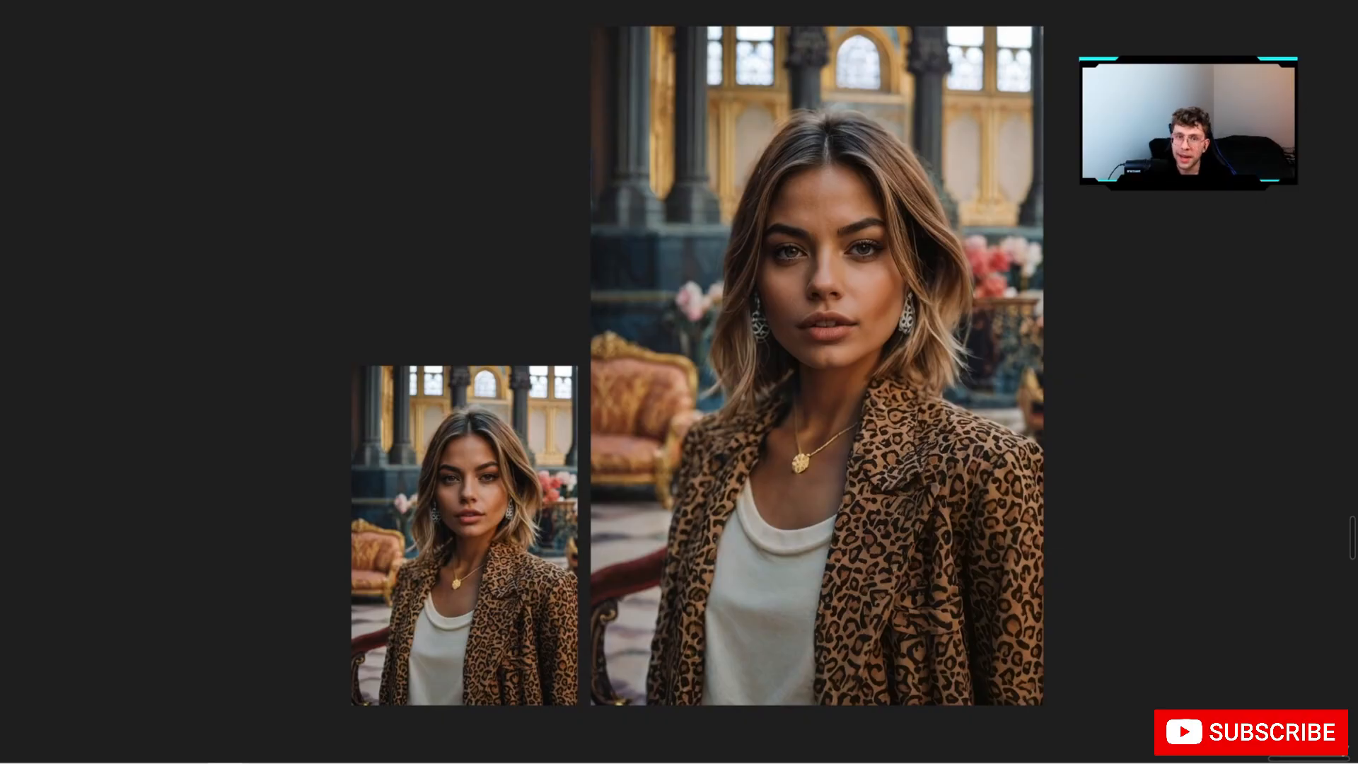
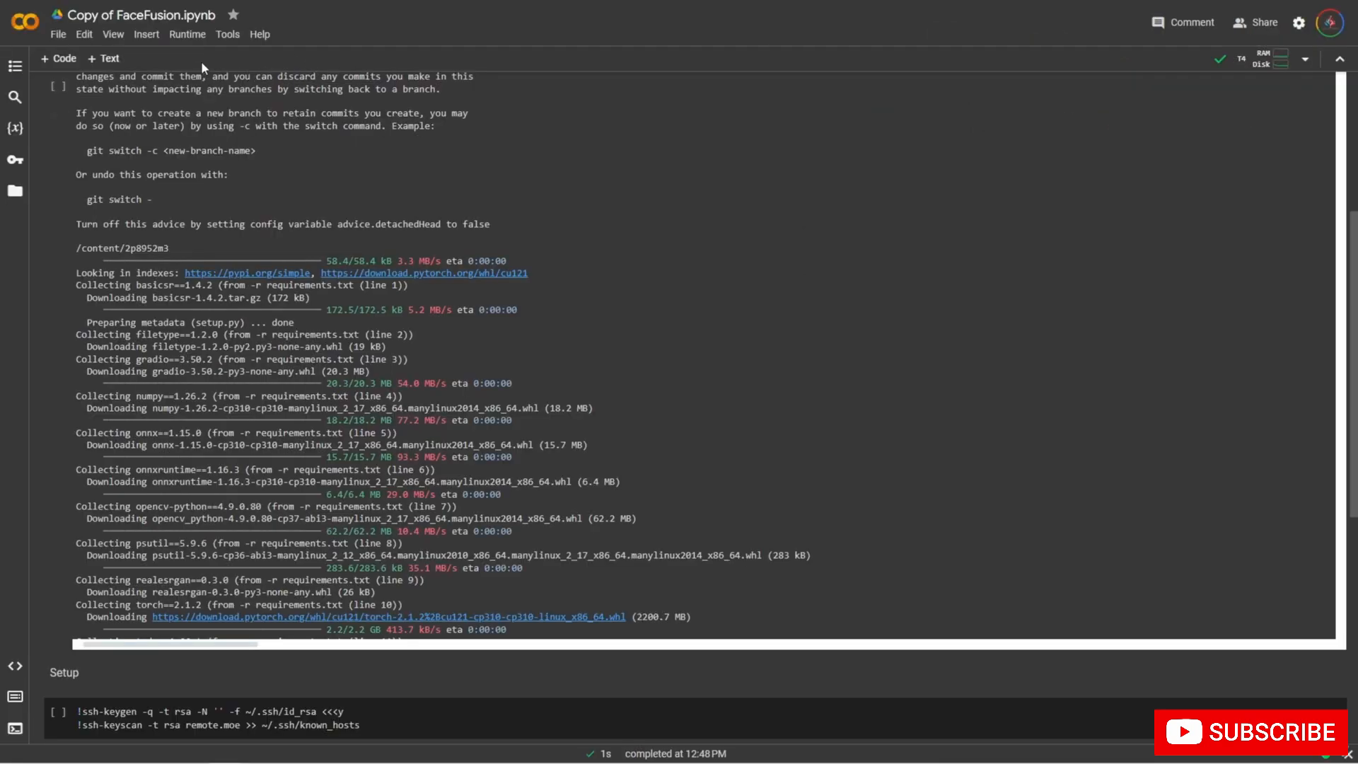
In Google Colab, run all cells of "Copy of FaceFusion.ipynb" and open the generated remote.moe link.
click(185, 37)
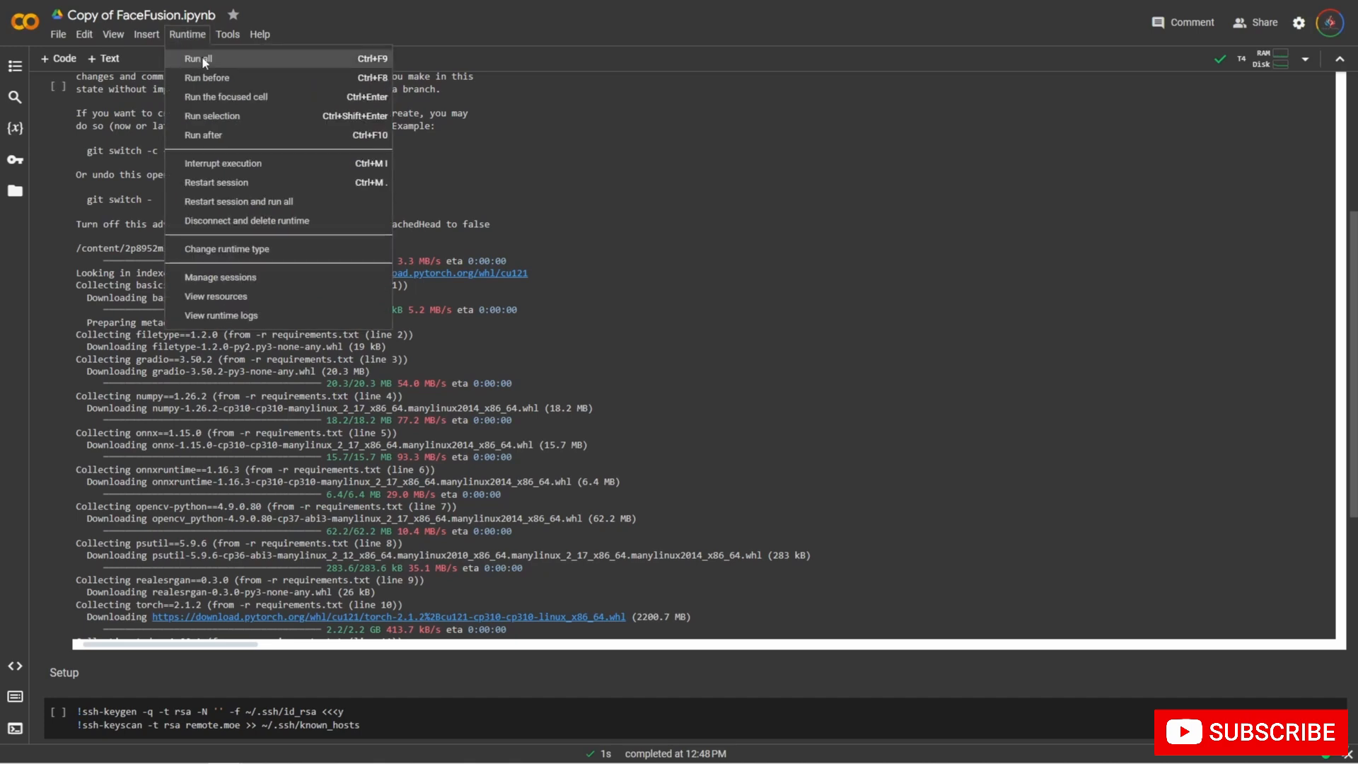
click(201, 58)
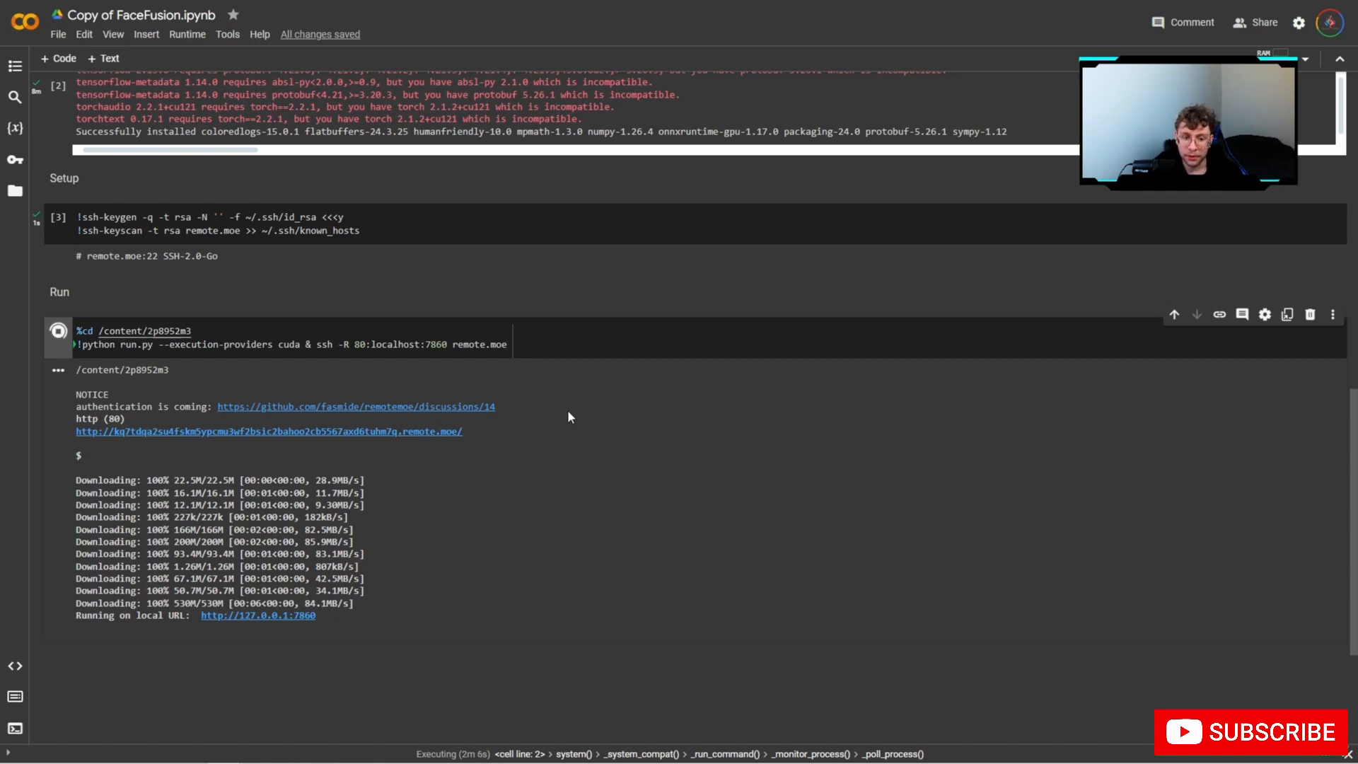
click(112, 433)
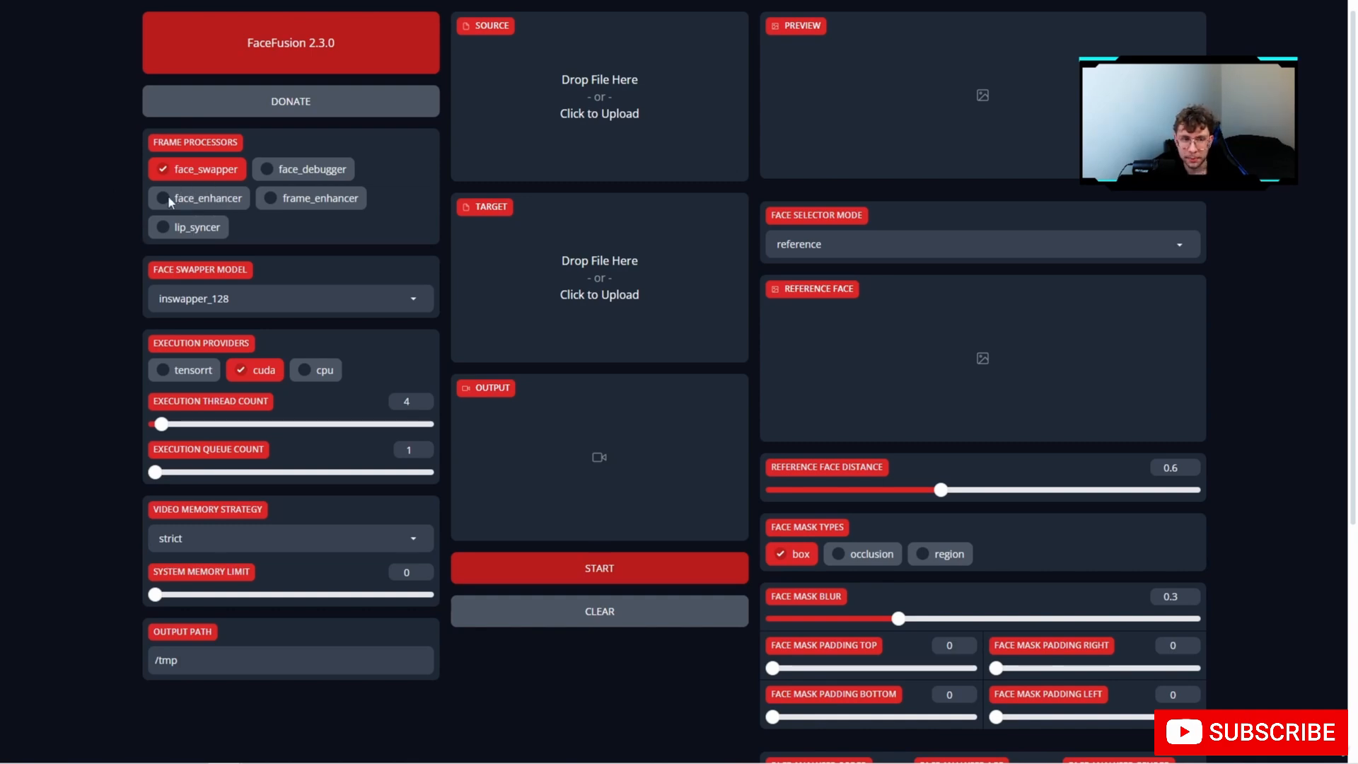
Enable the face_enhancer frame processor in FaceFusion and set its model to gpen_bfr_512.
click(195, 205)
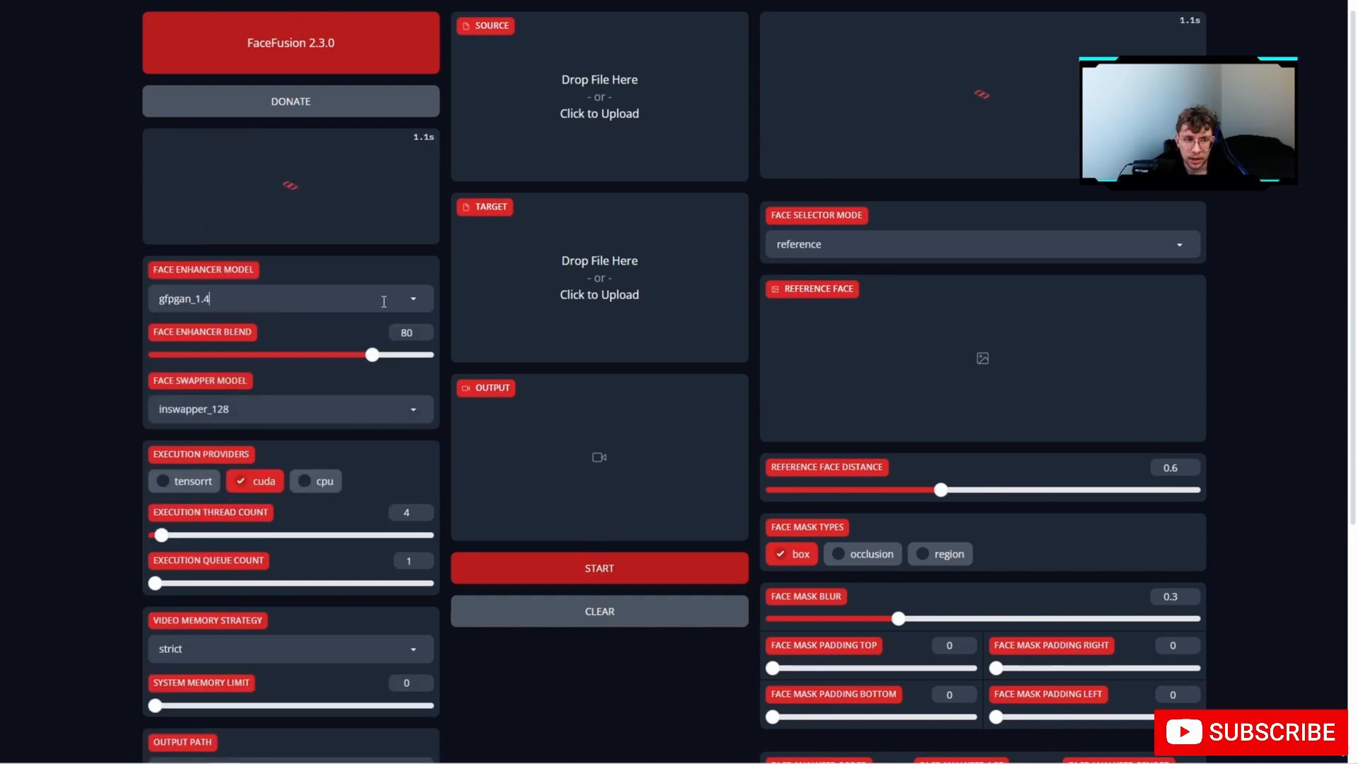
click(381, 299)
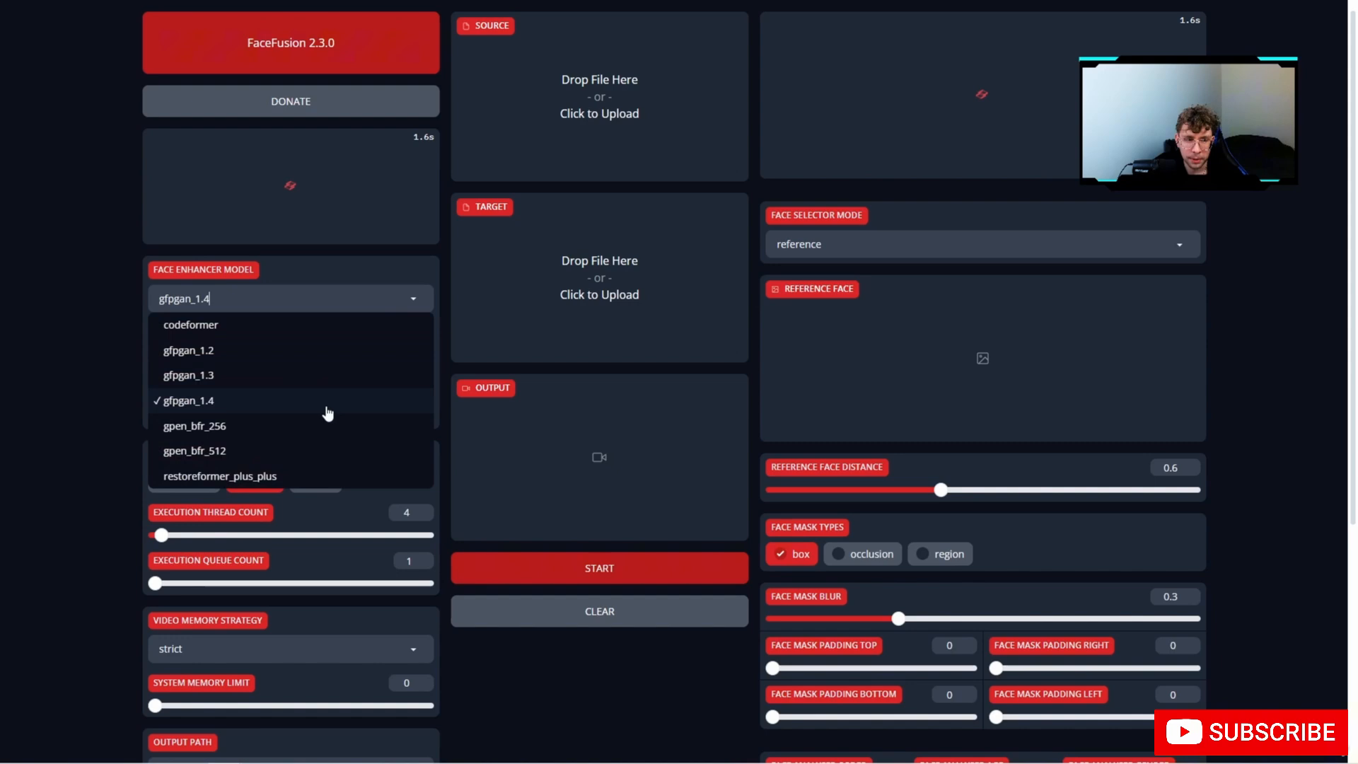
click(244, 452)
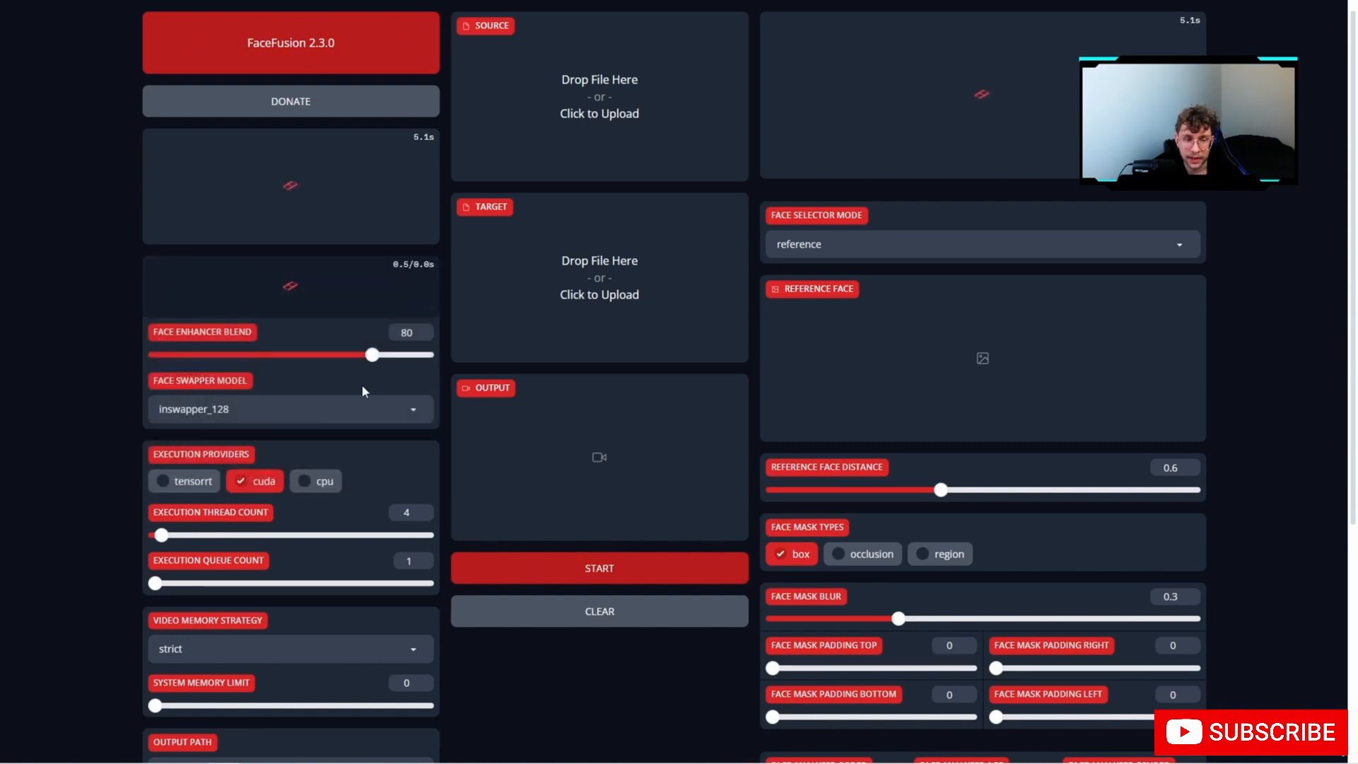
scroll(362, 384, down, 2)
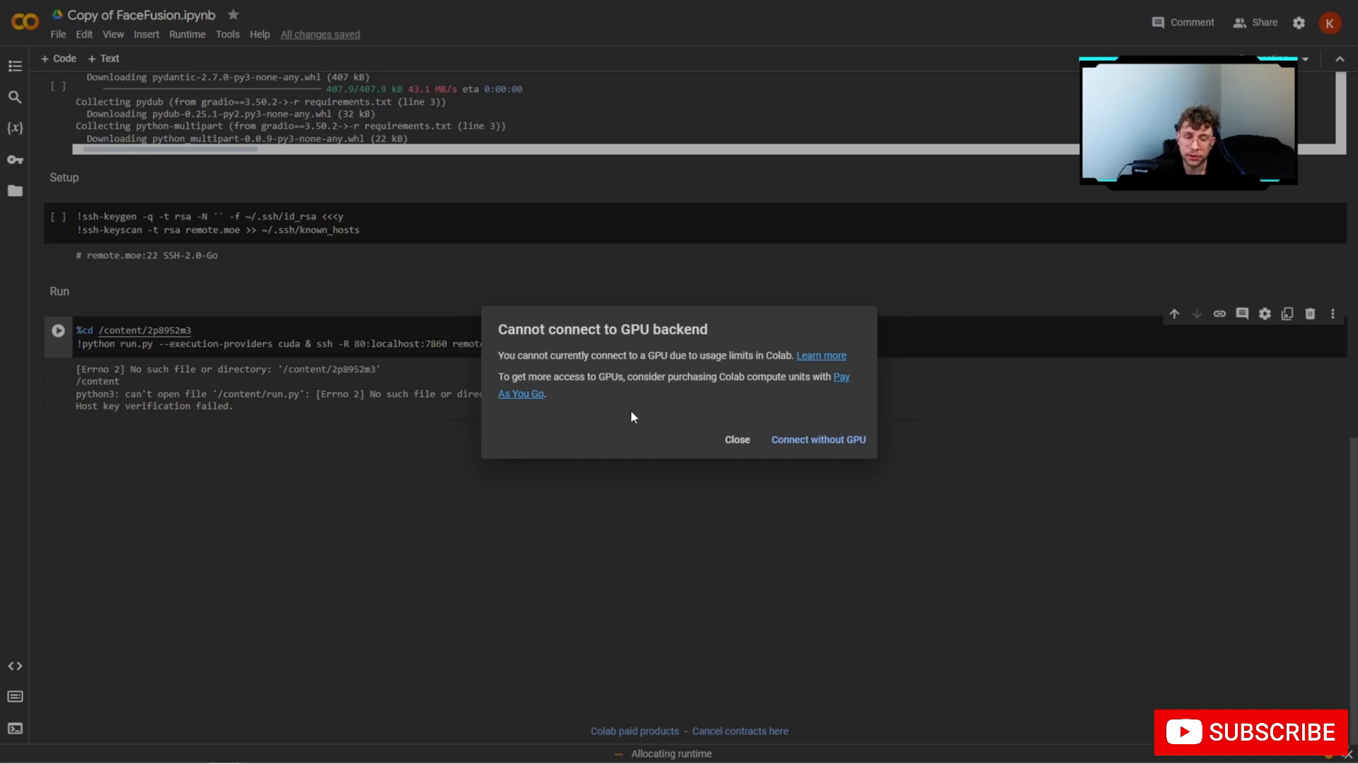
Back in Google Colab, dismiss the GPU backend notice, then disconnect and delete the runtime.
click(728, 442)
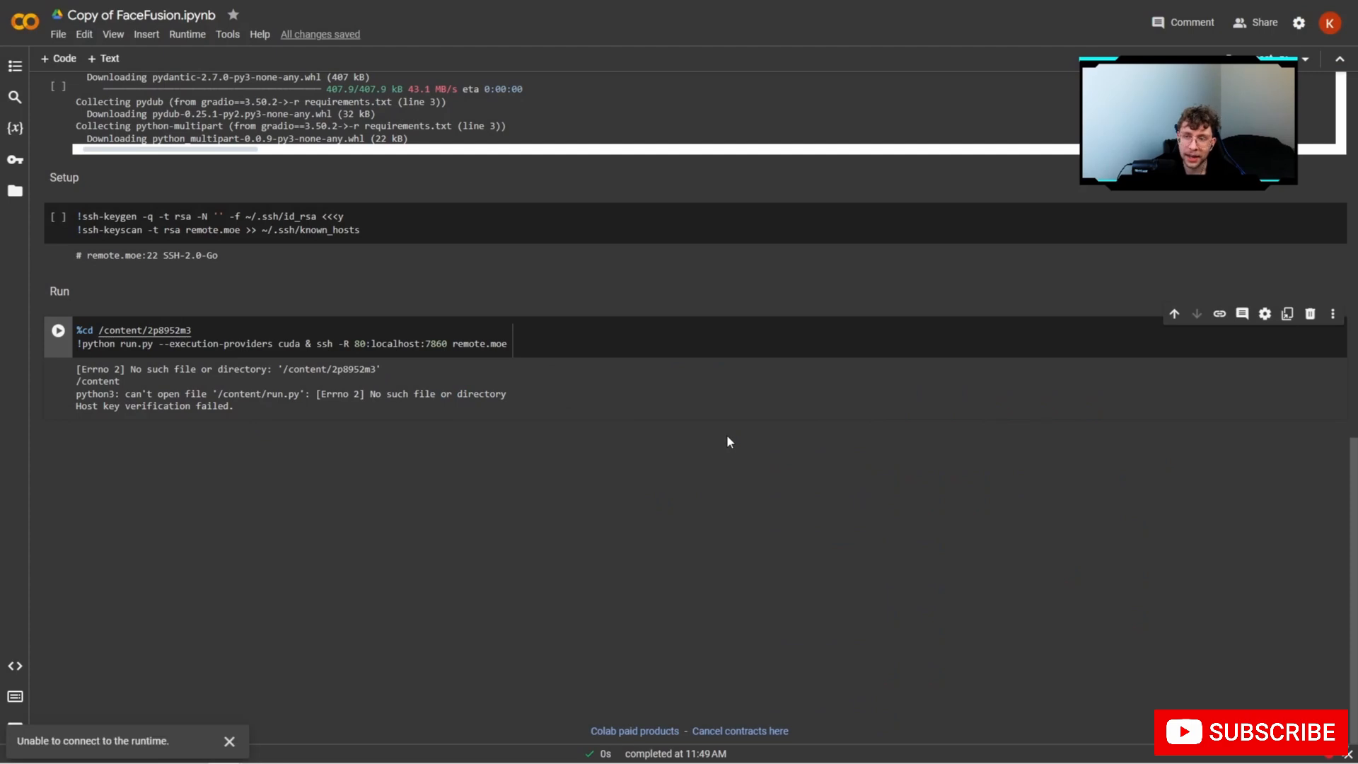
click(1307, 62)
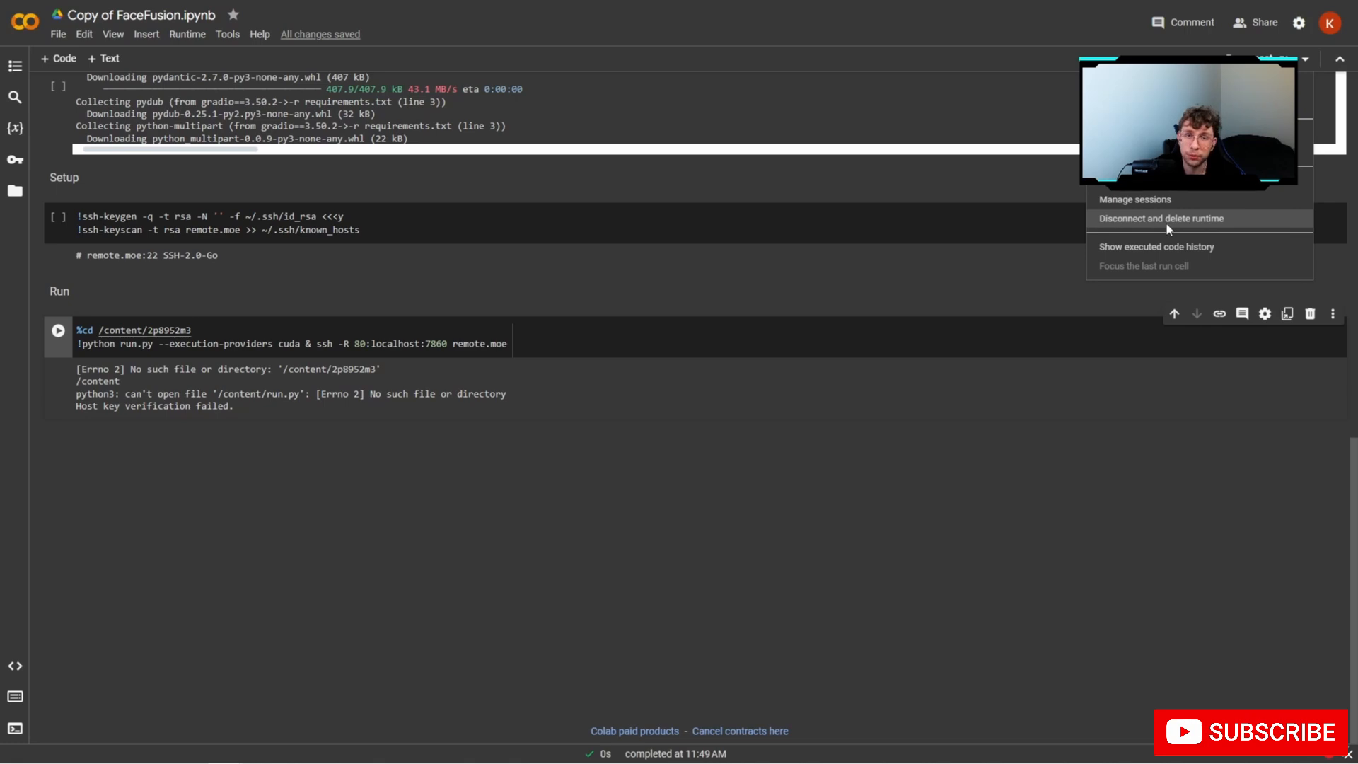
click(1165, 218)
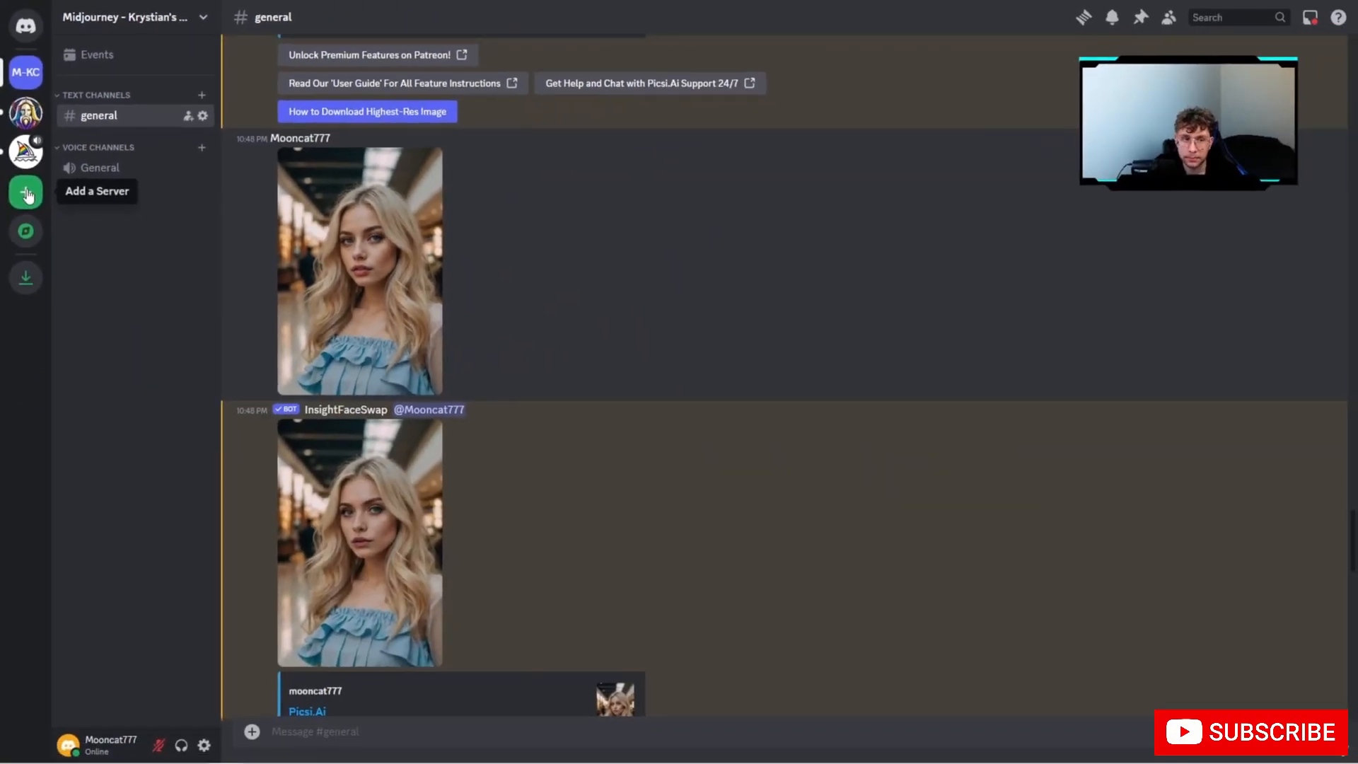
Create a new Discord server of your own named "Face swap community", skipping the question about its audience.
click(39, 339)
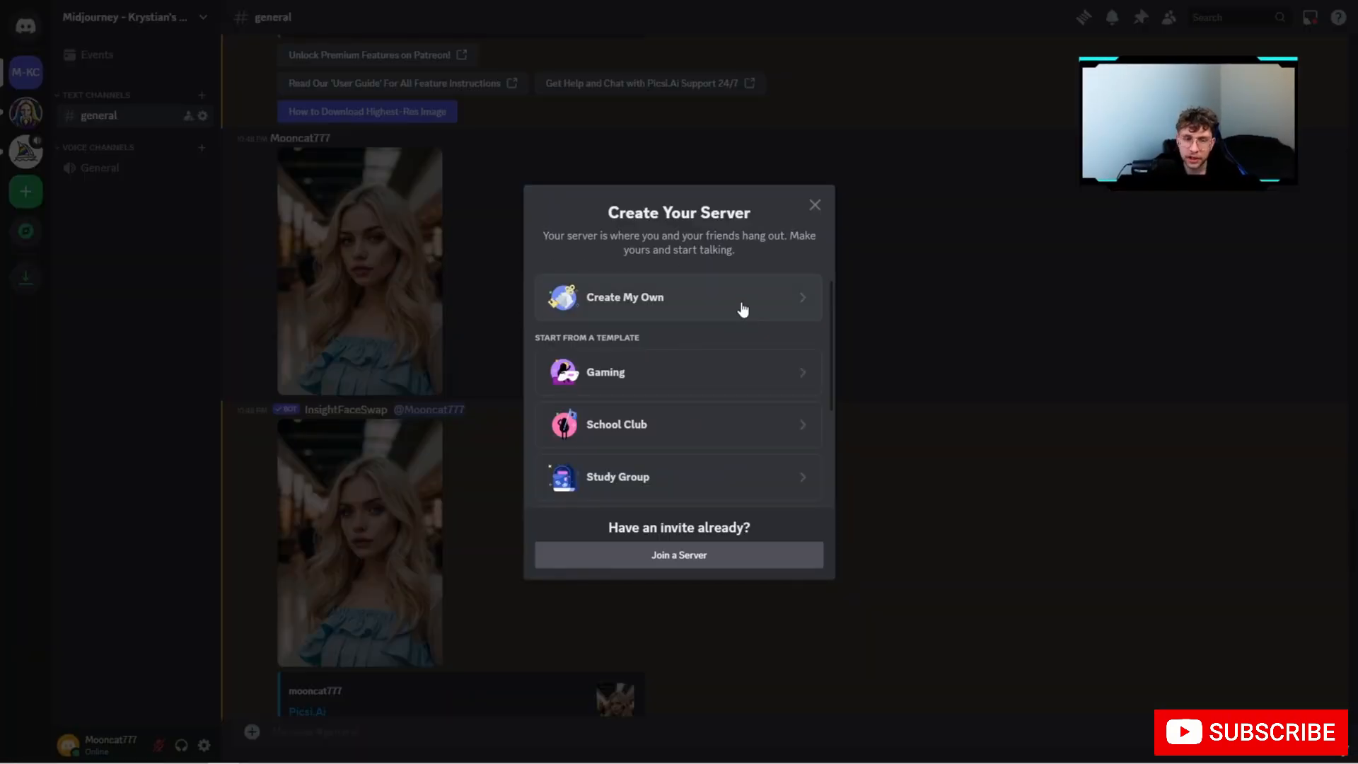
click(704, 296)
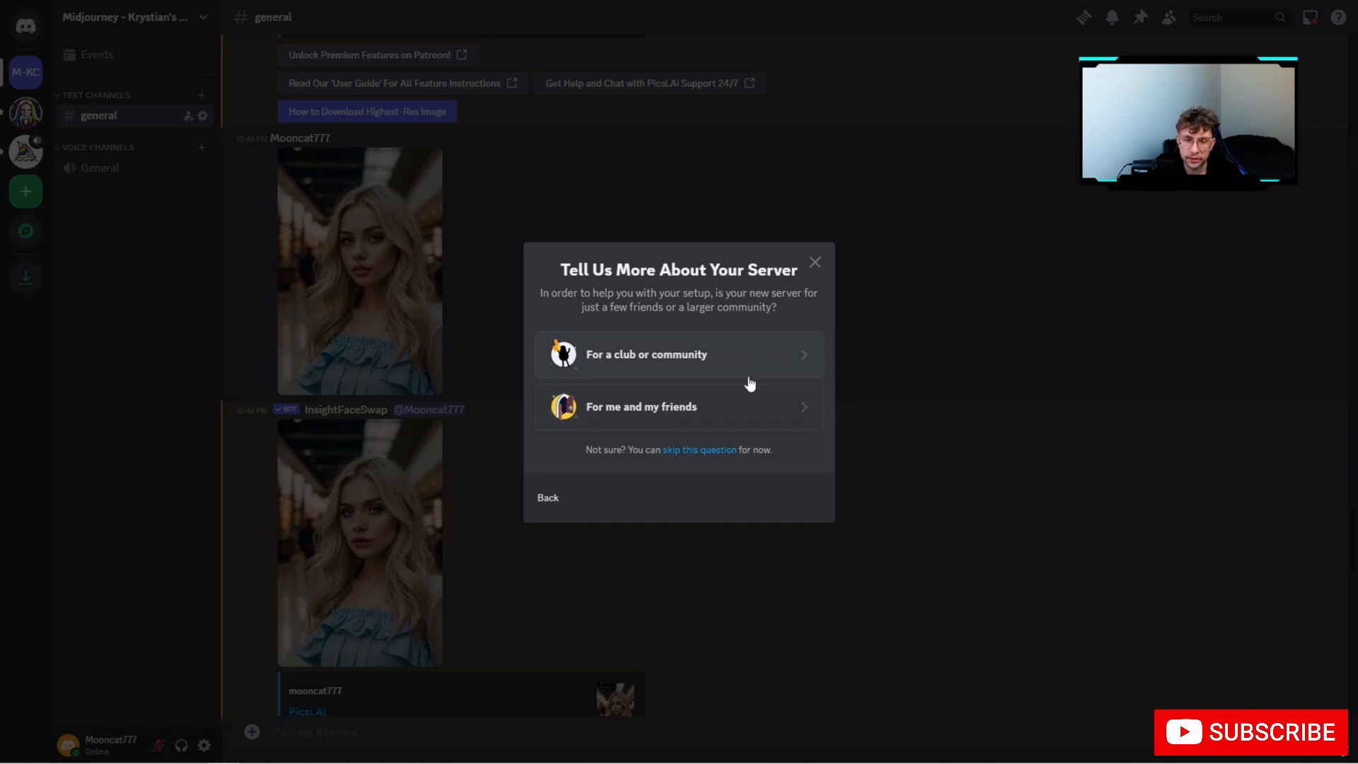
click(723, 451)
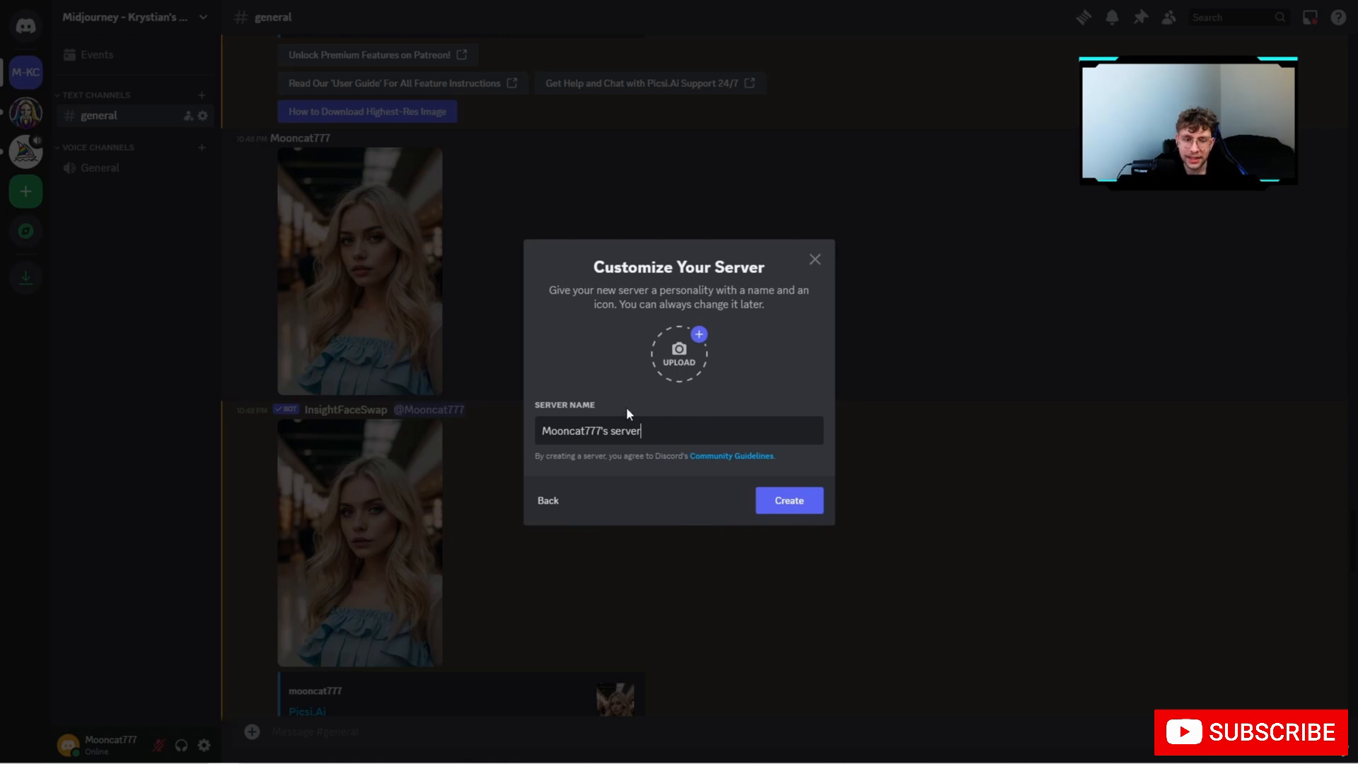
triple_click(709, 433)
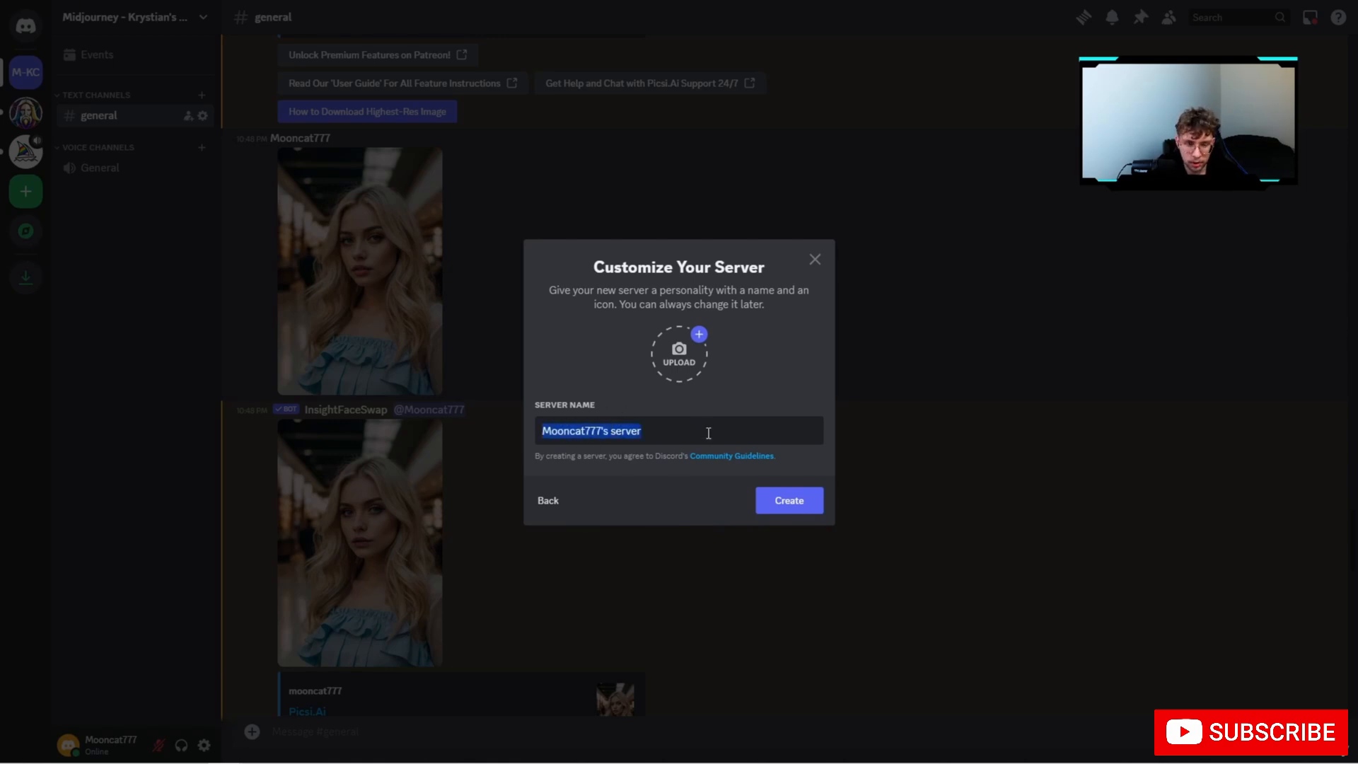
text(Face swap )
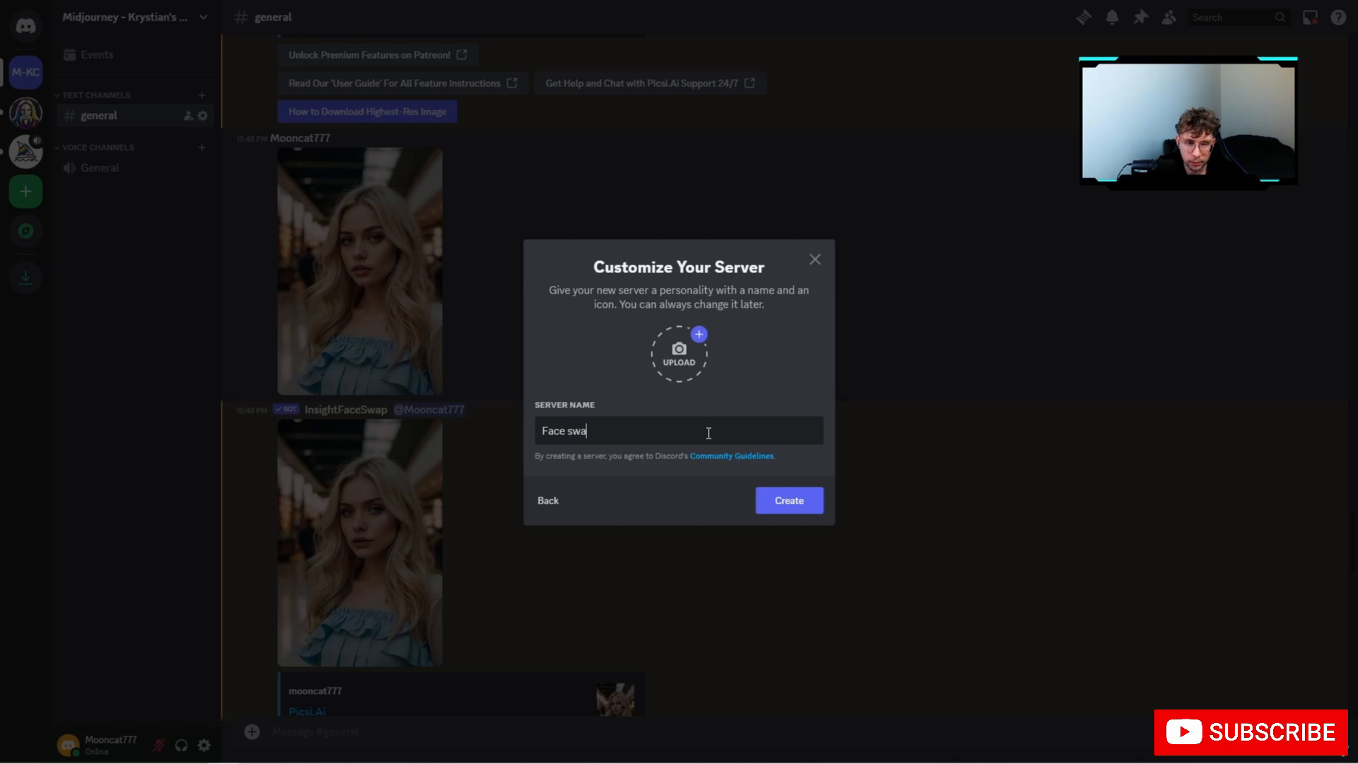
text(community)
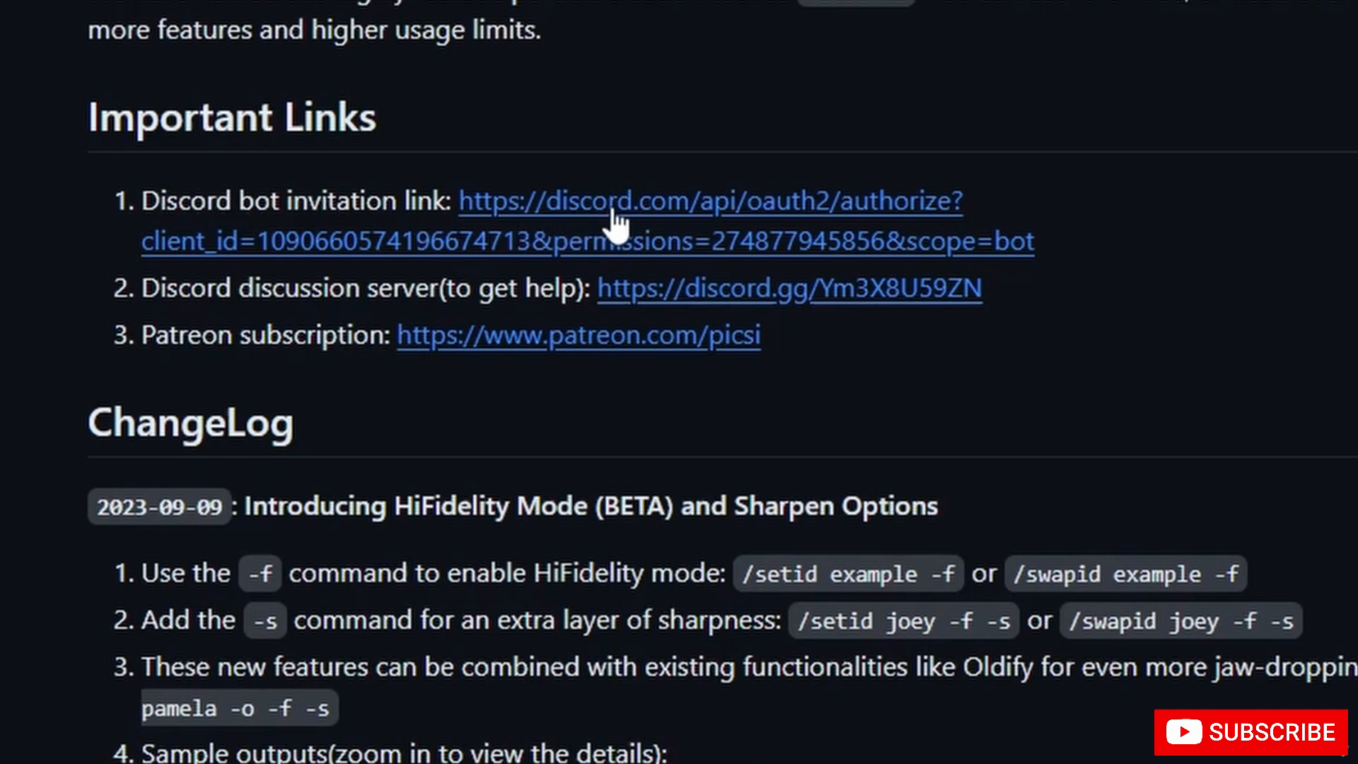
Open the Discord bot invitation link and authorize InsightFace on the Face swap community server with its requested permissions.
click(639, 218)
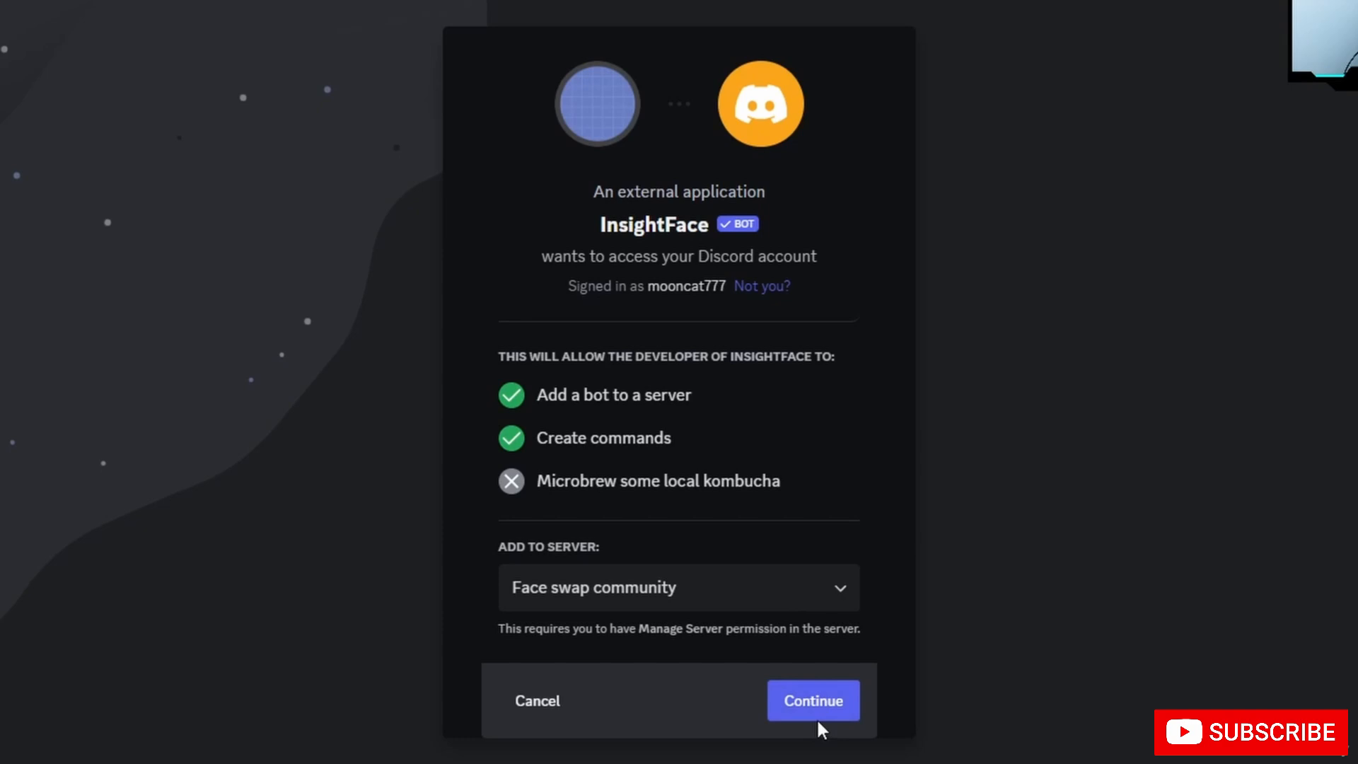
click(819, 707)
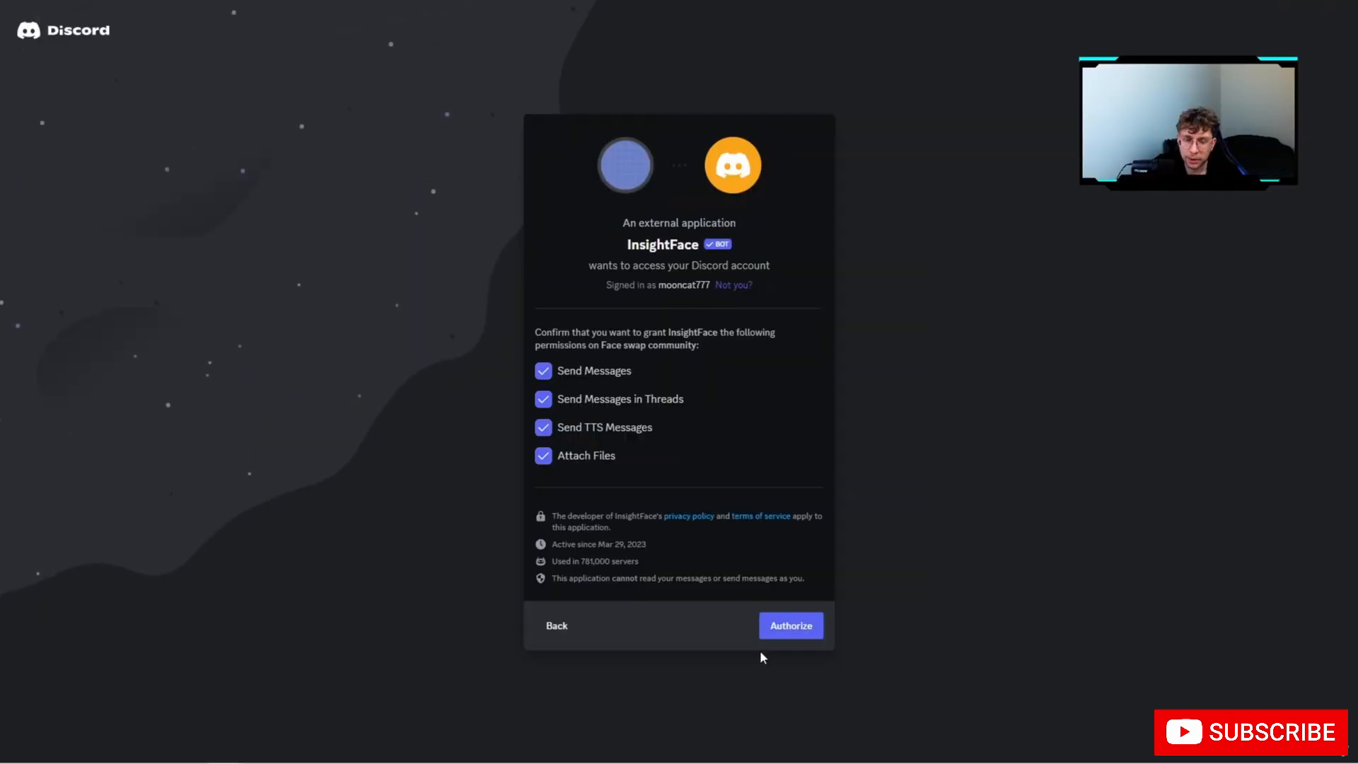
click(813, 626)
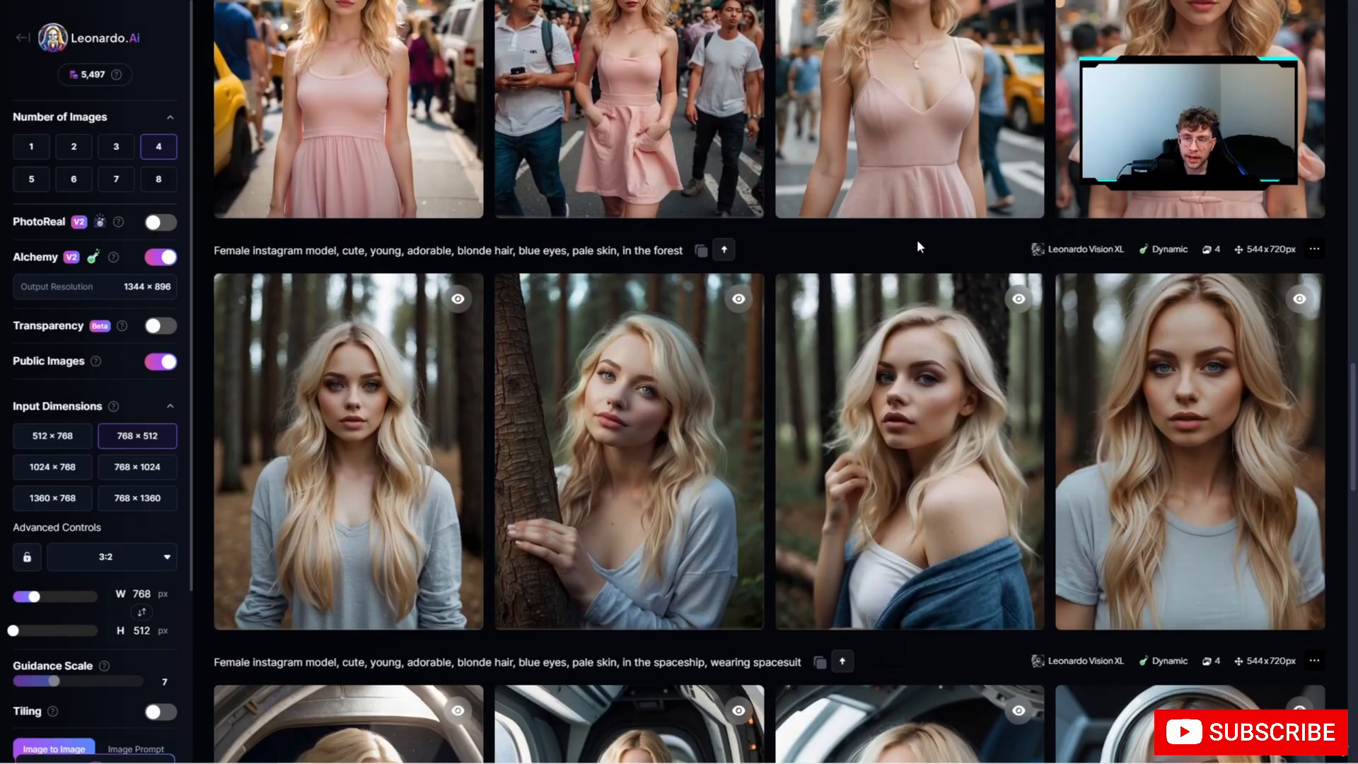
In Leonardo.Ai, review the generated blonde model portraits, opening the forest, pink-dress New York and blue-spacesuit images.
scroll(916, 239, down, 8)
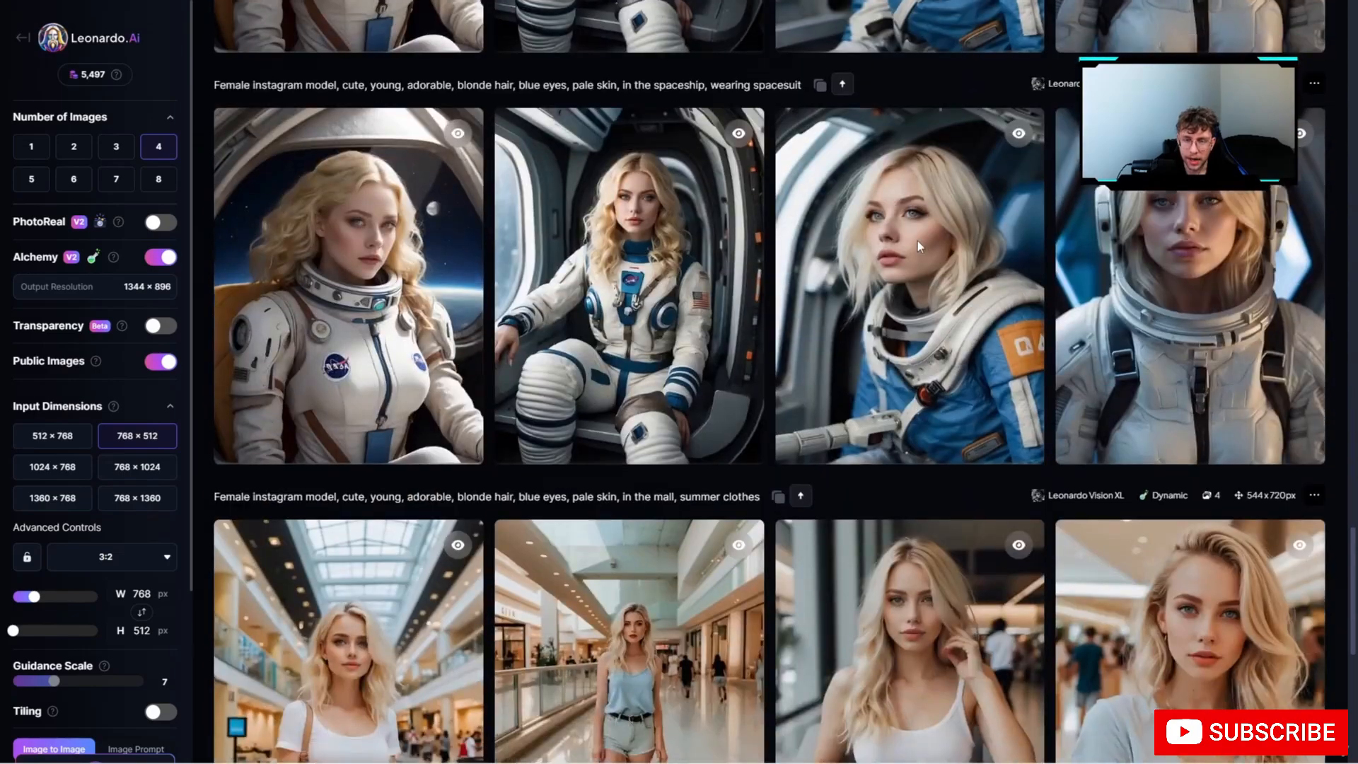
scroll(918, 240, down, 7)
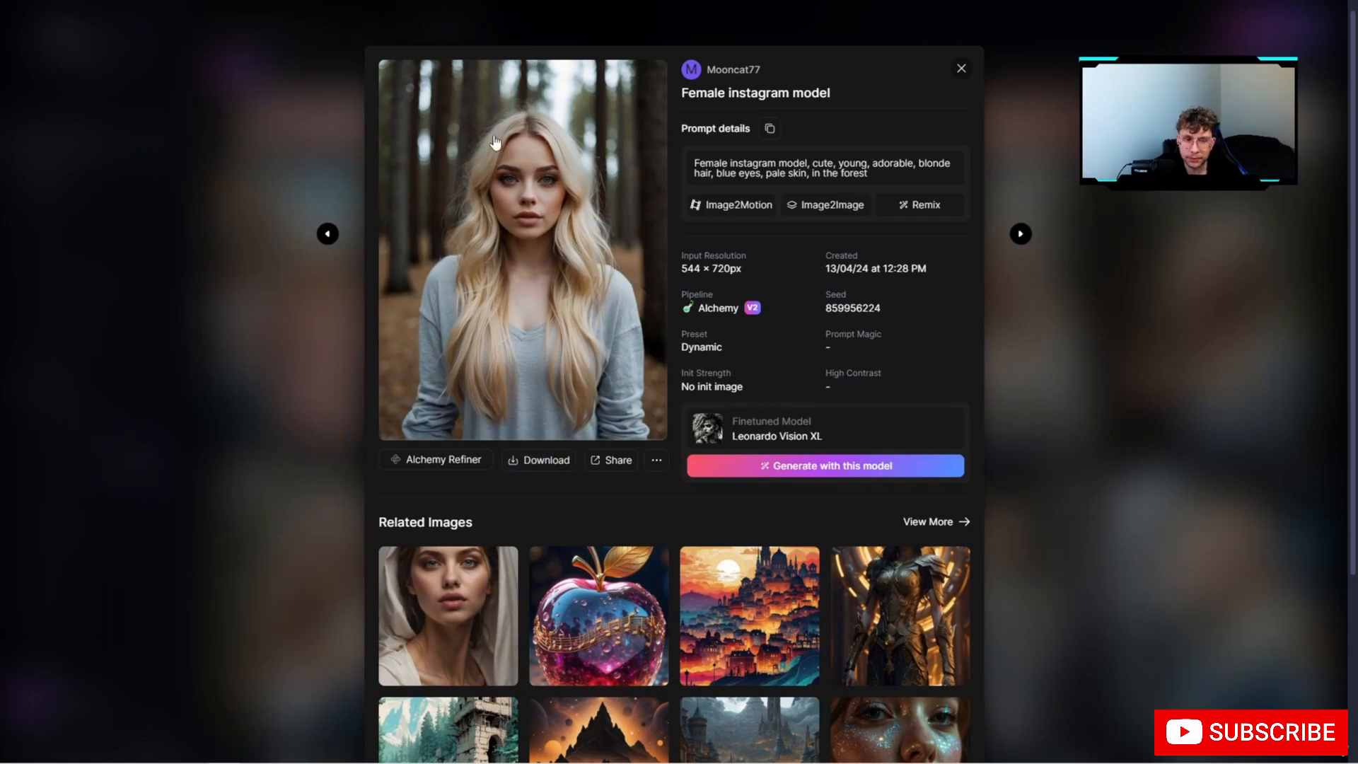
click(1071, 363)
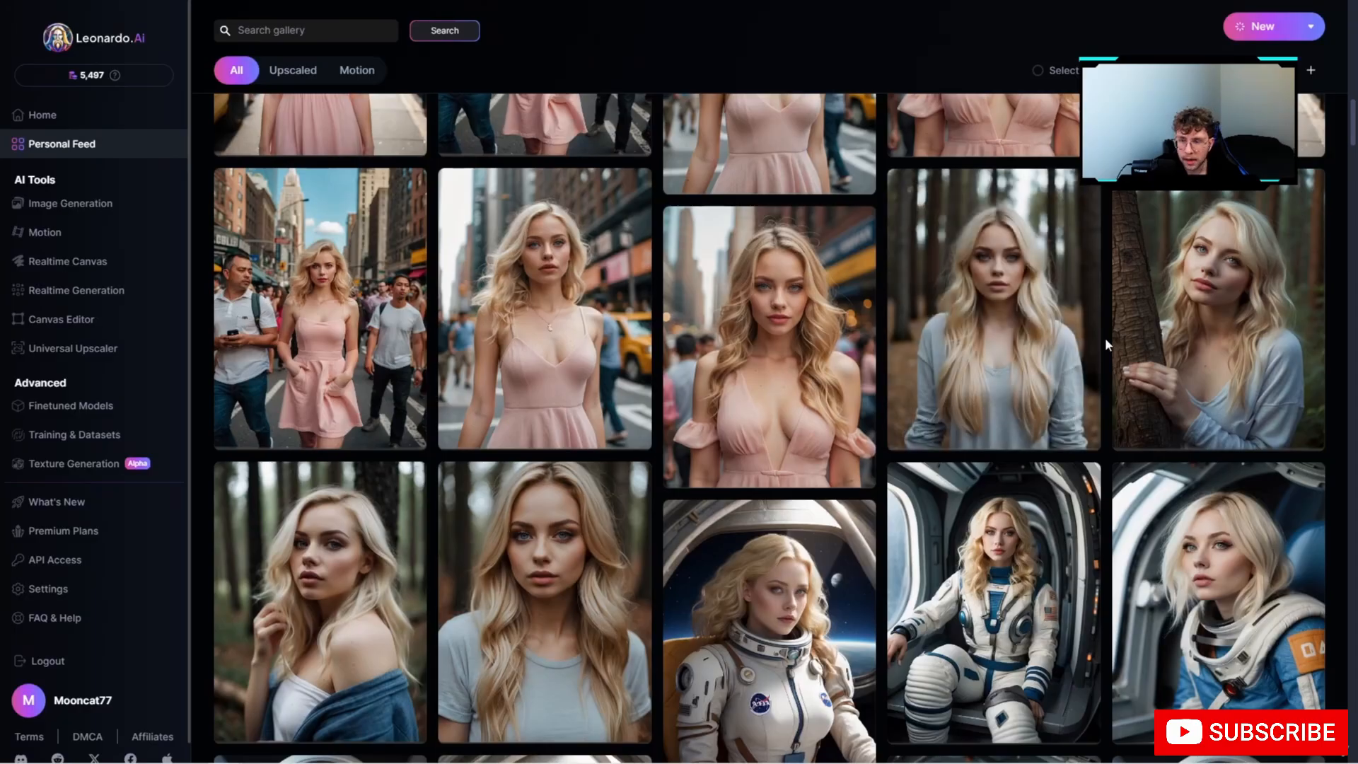
mouse_move(1092, 332)
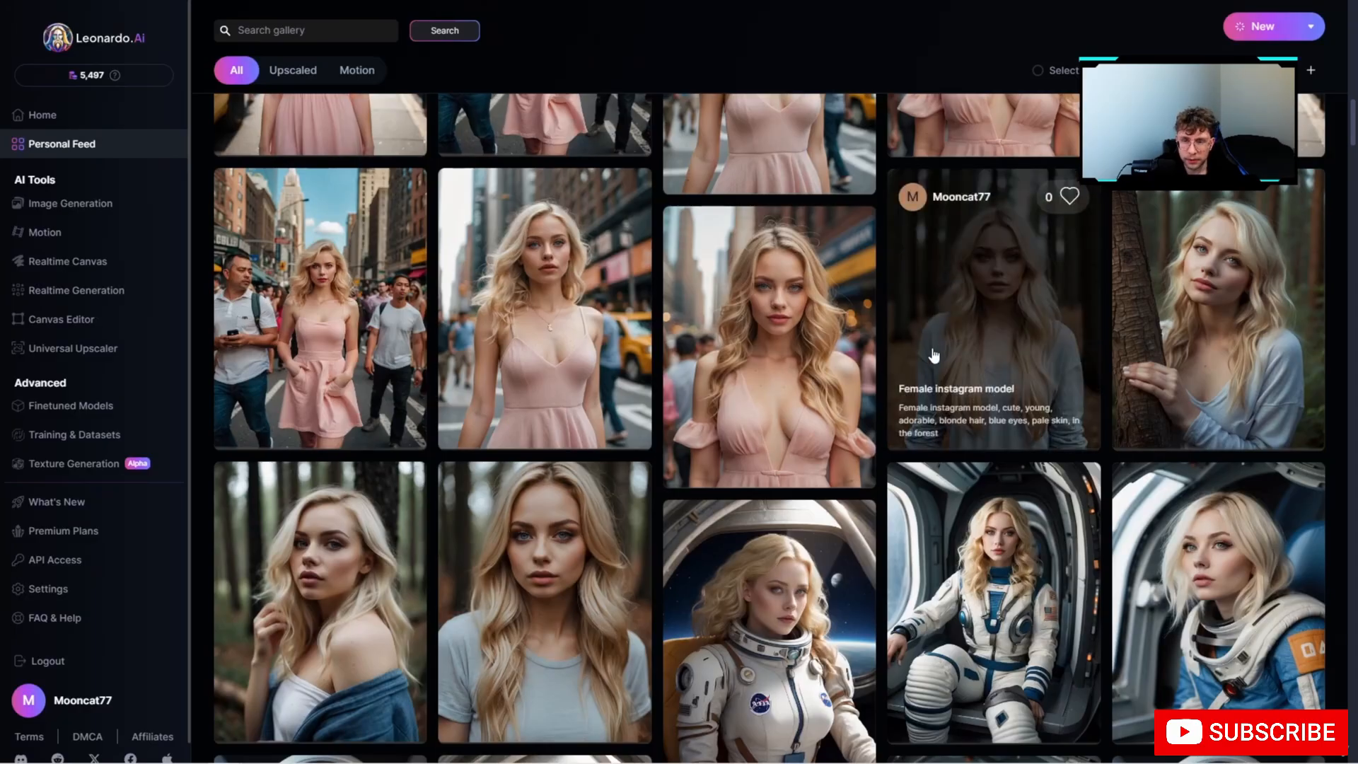
click(577, 308)
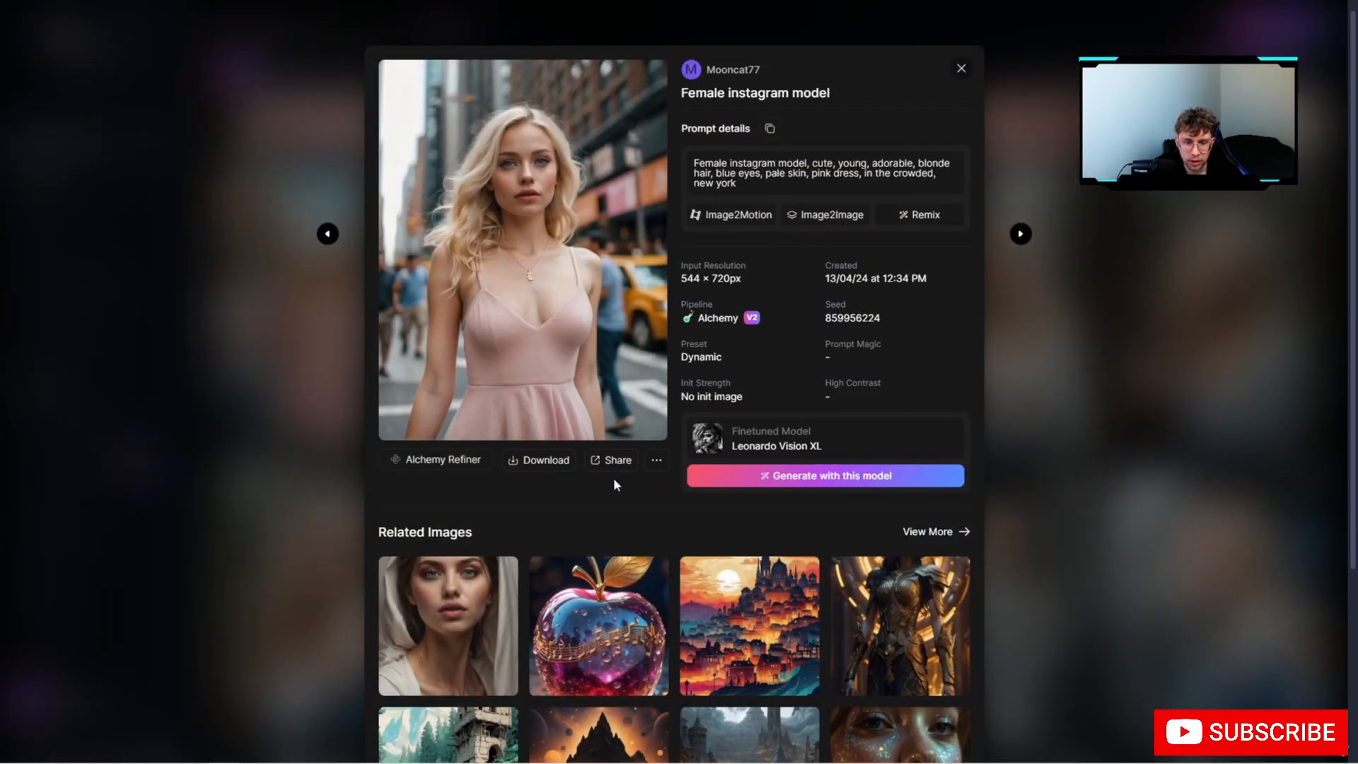
click(1100, 355)
scroll(667, 382, down, 5)
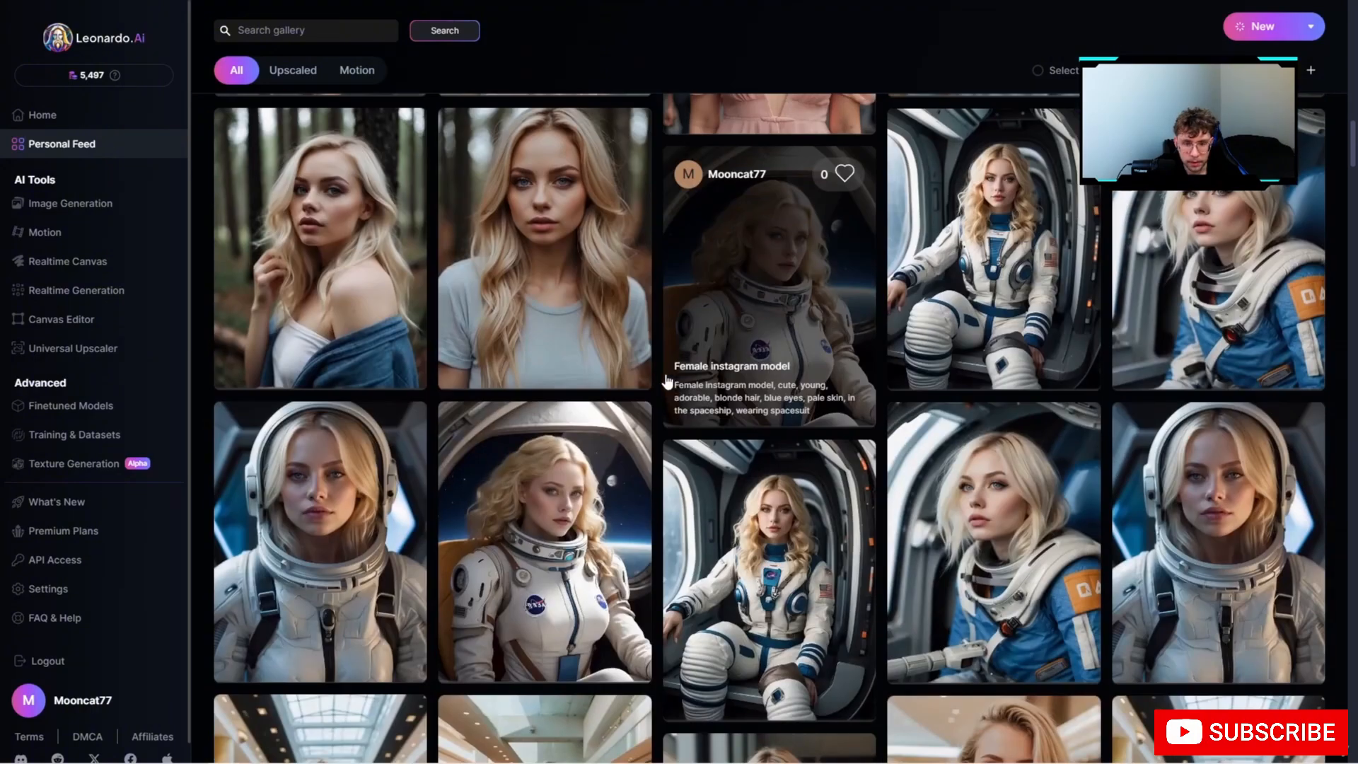
scroll(738, 369, up, 5)
scroll(738, 369, down, 6)
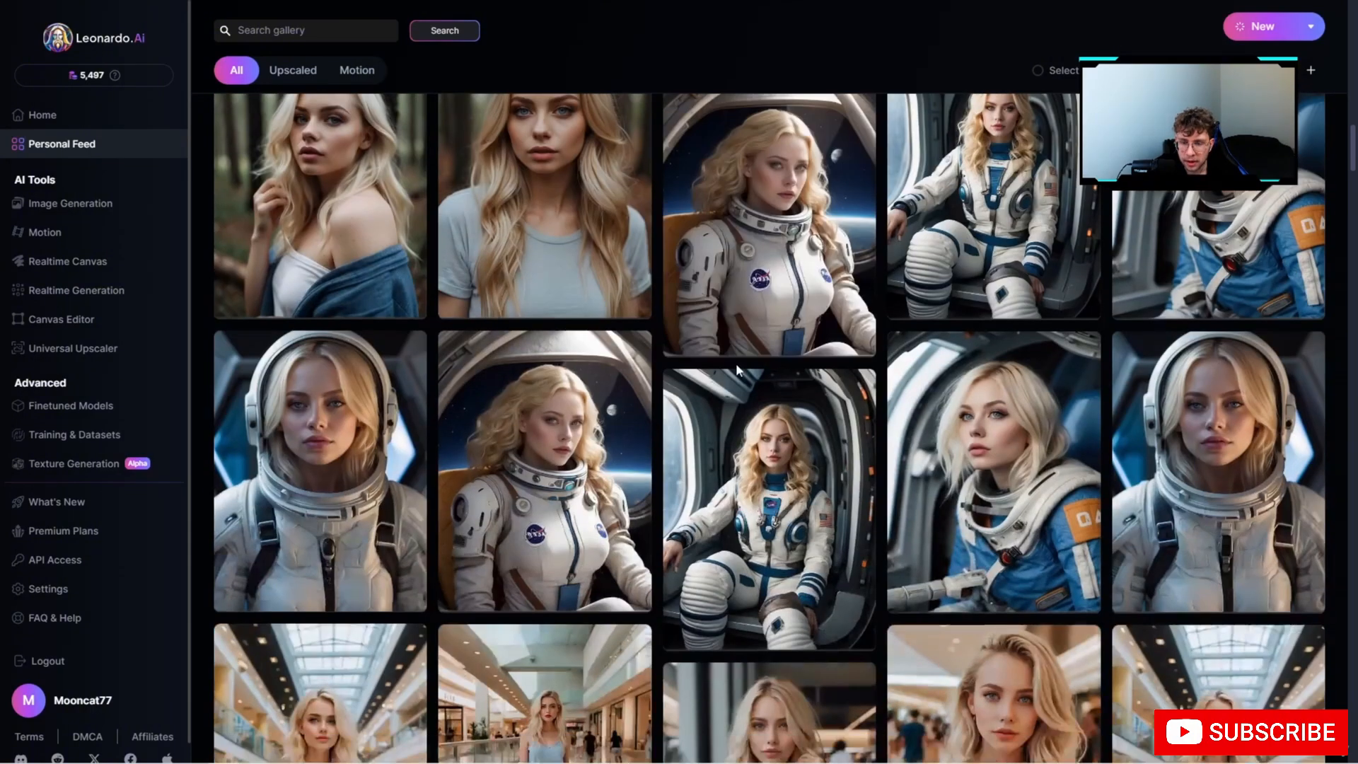
click(998, 434)
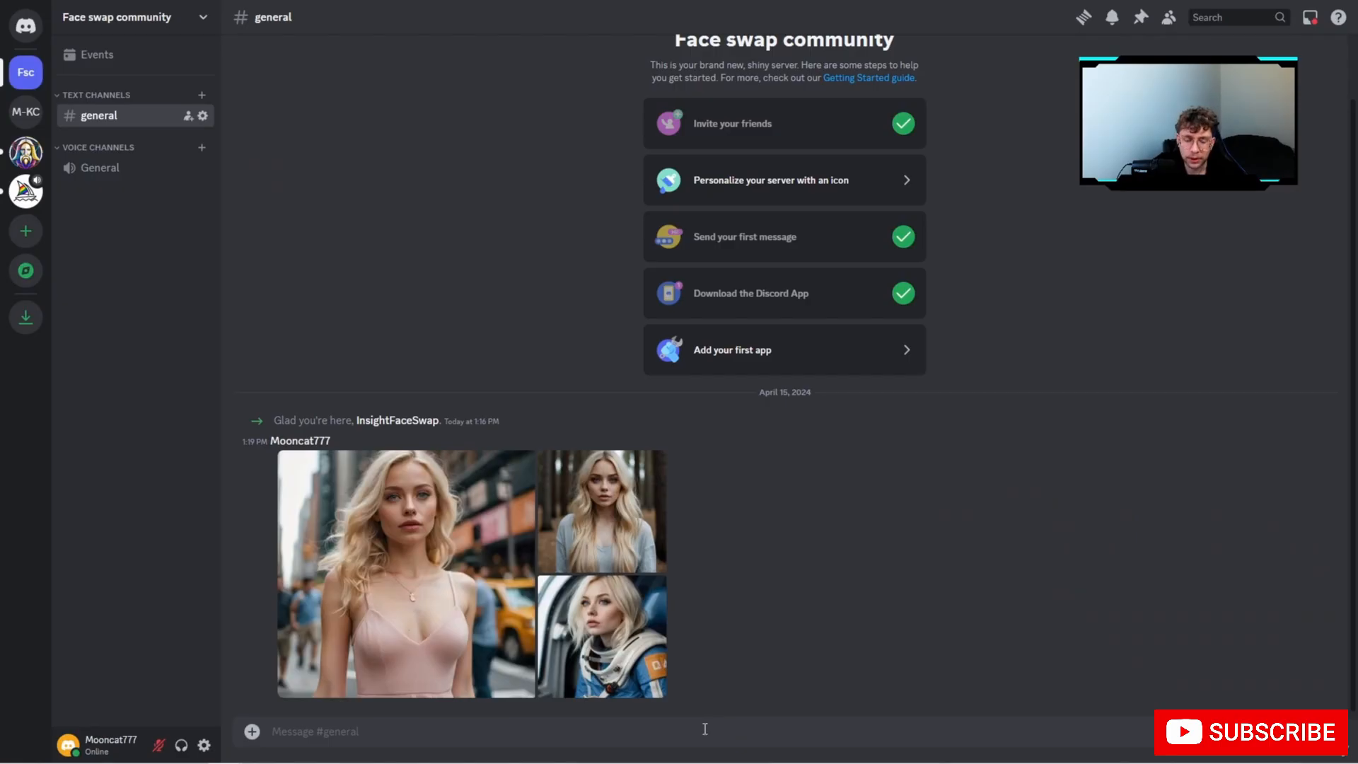
In Discord's general channel, run /saveid with idname "ana" and the pink-dress New York portrait as the image.
text(/)
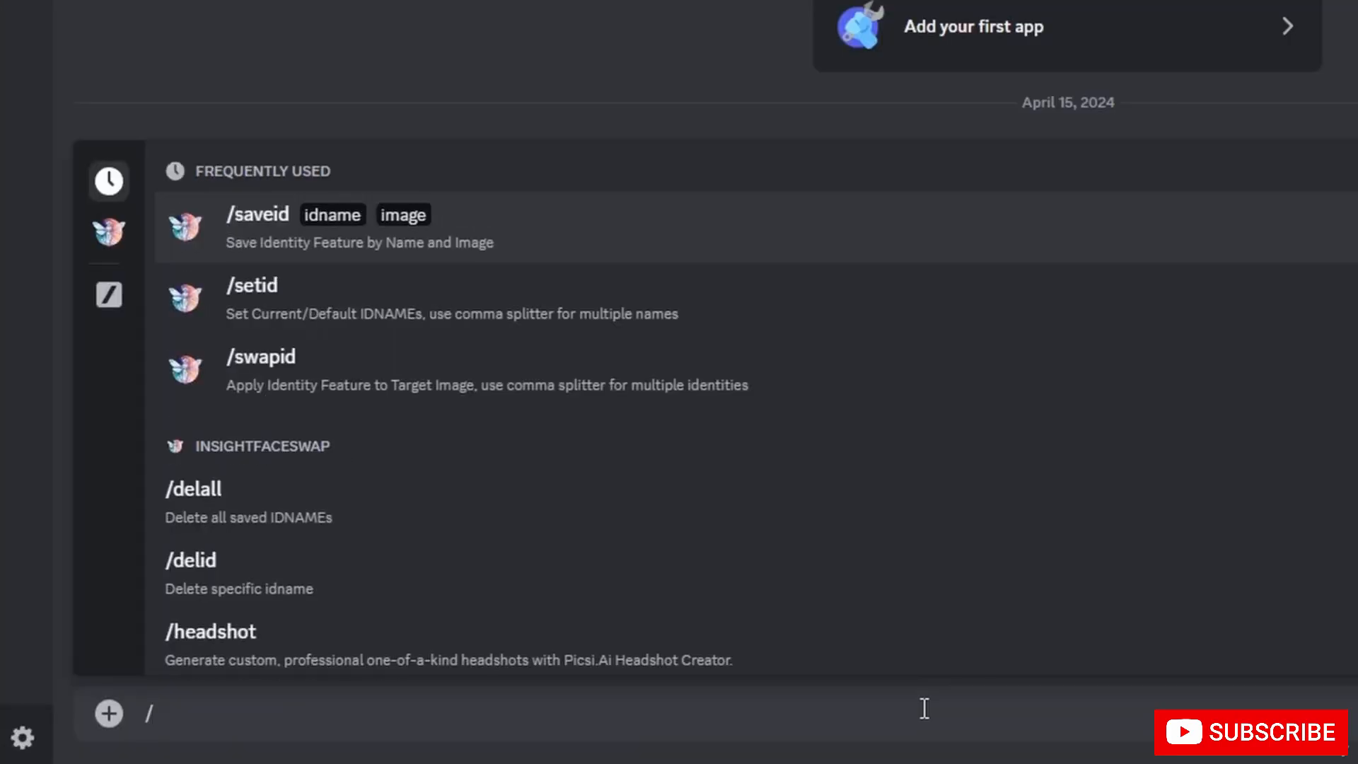
text(save)
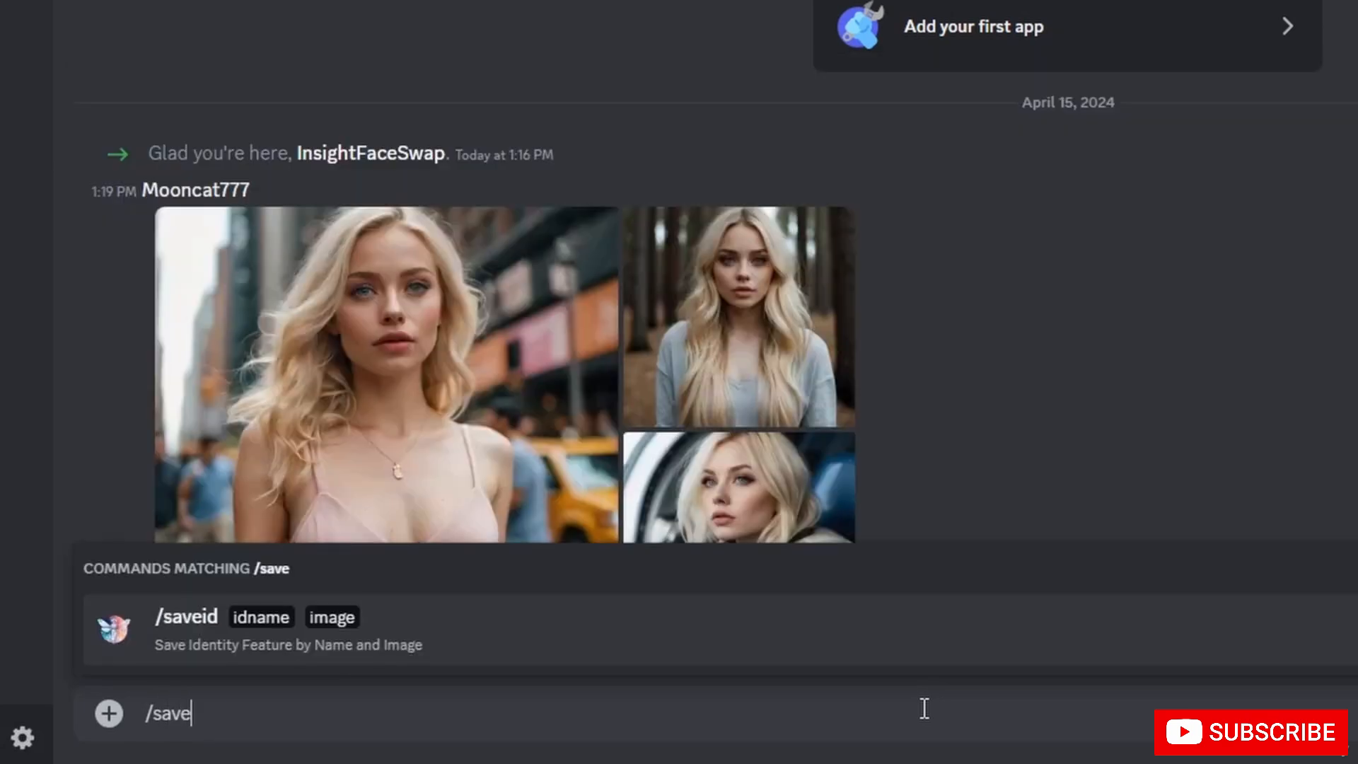
text(id)
click(233, 615)
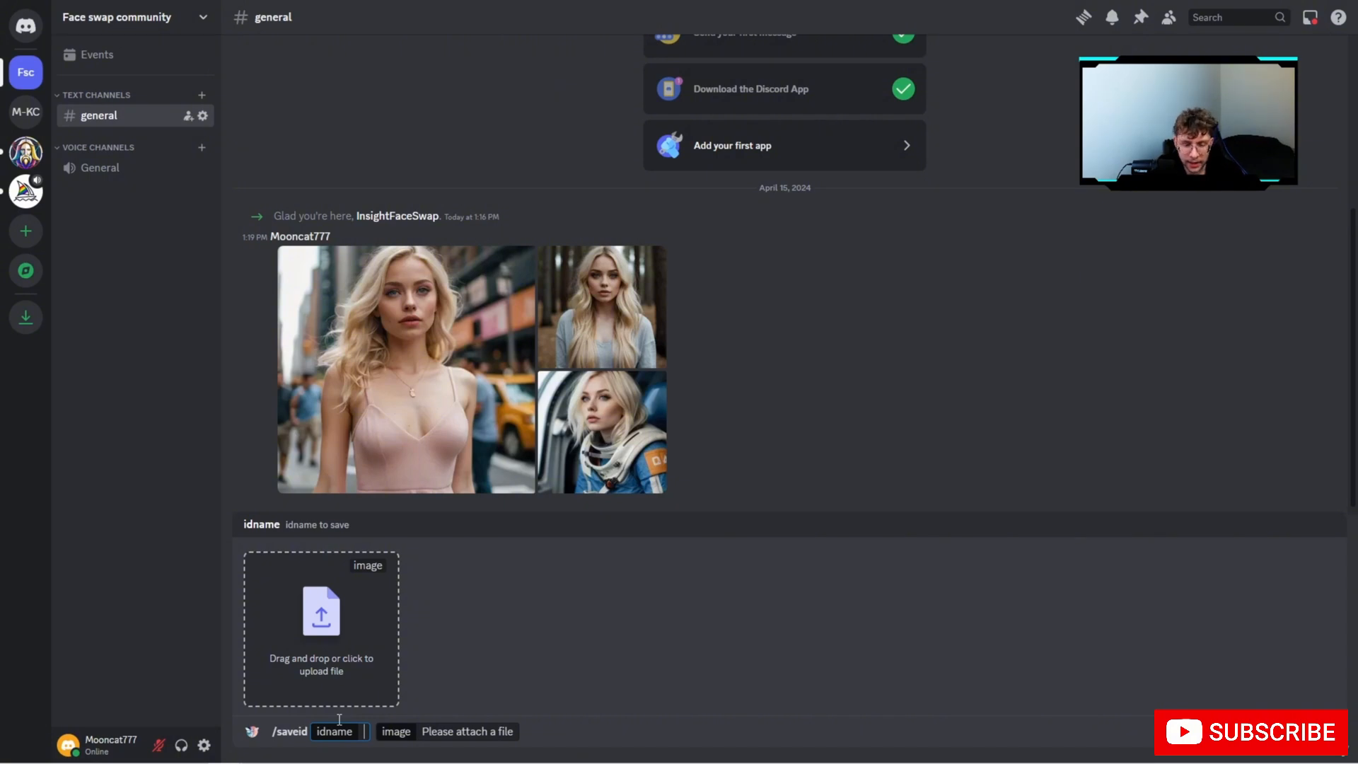
text(ana)
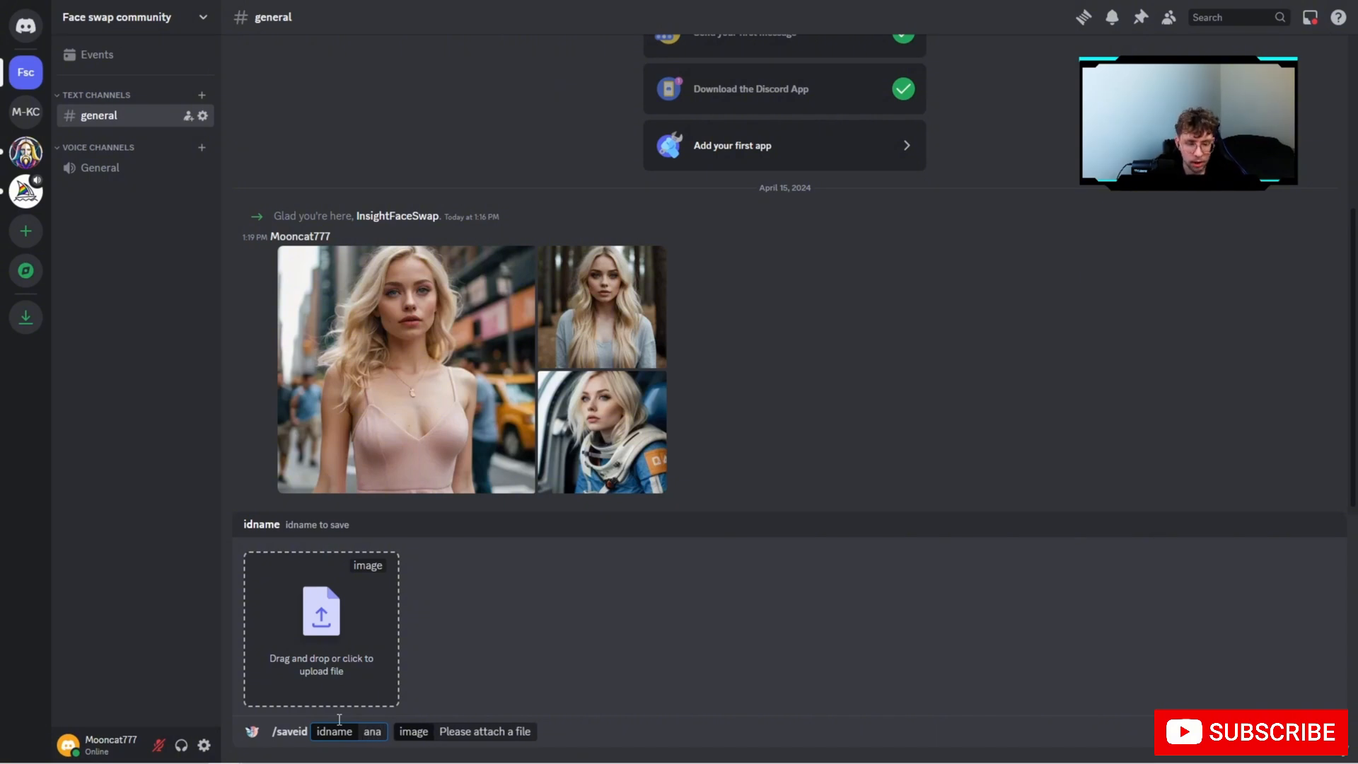
drag(432, 357, 331, 626)
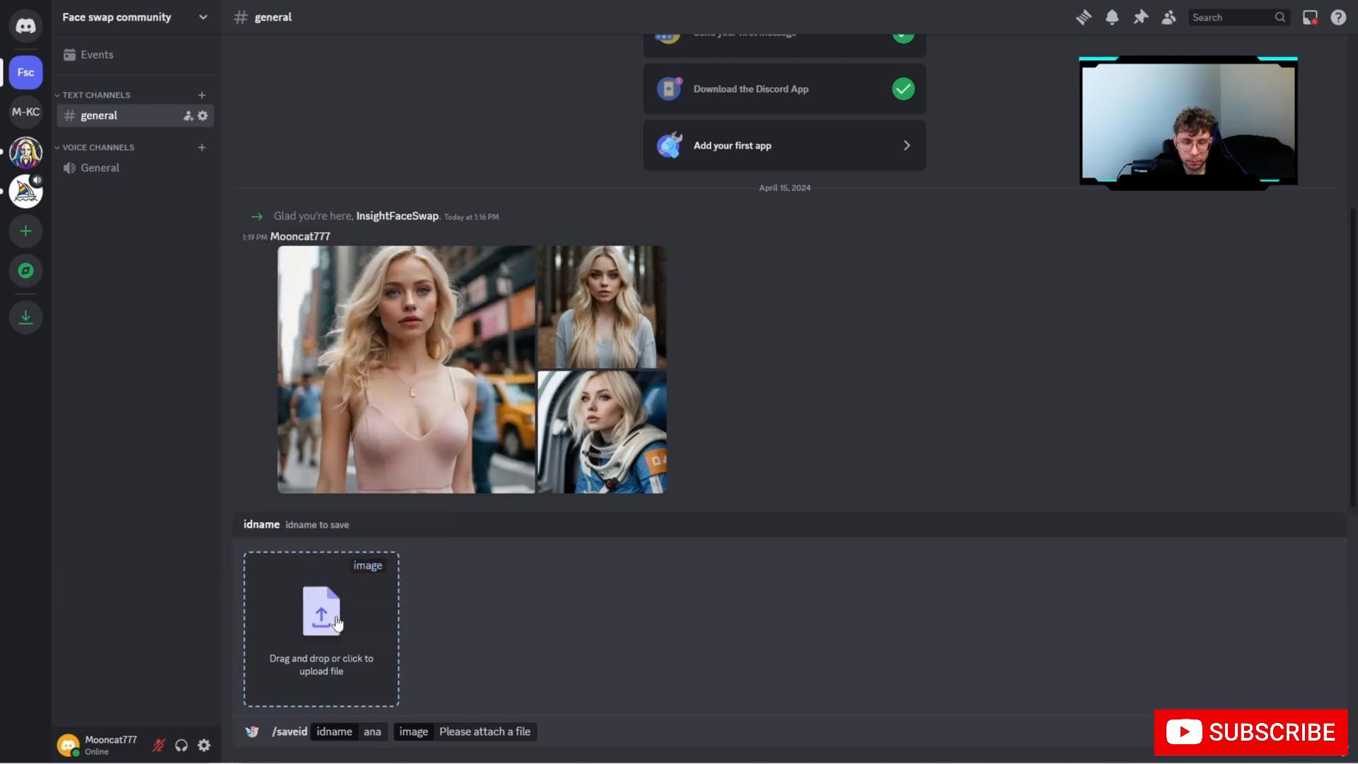
drag(389, 410, 328, 604)
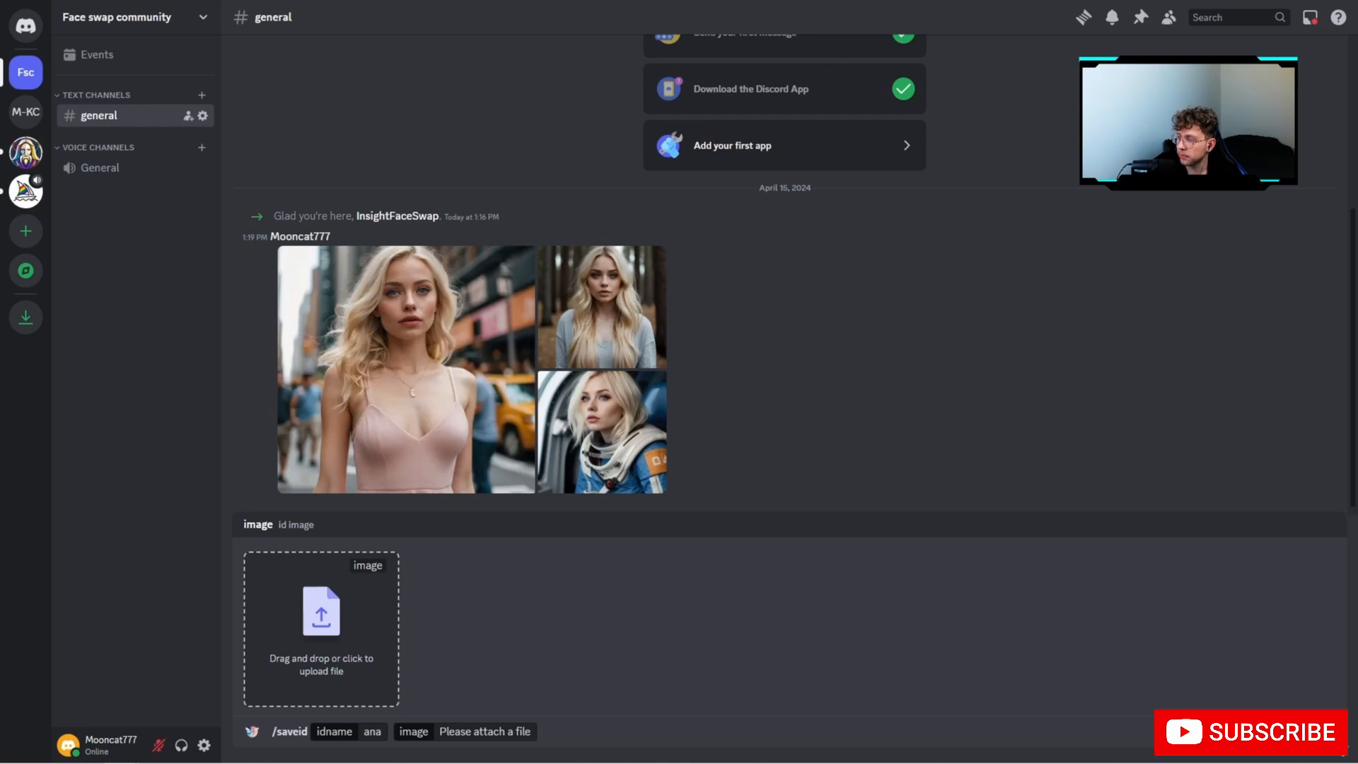
drag(691, 618, 385, 617)
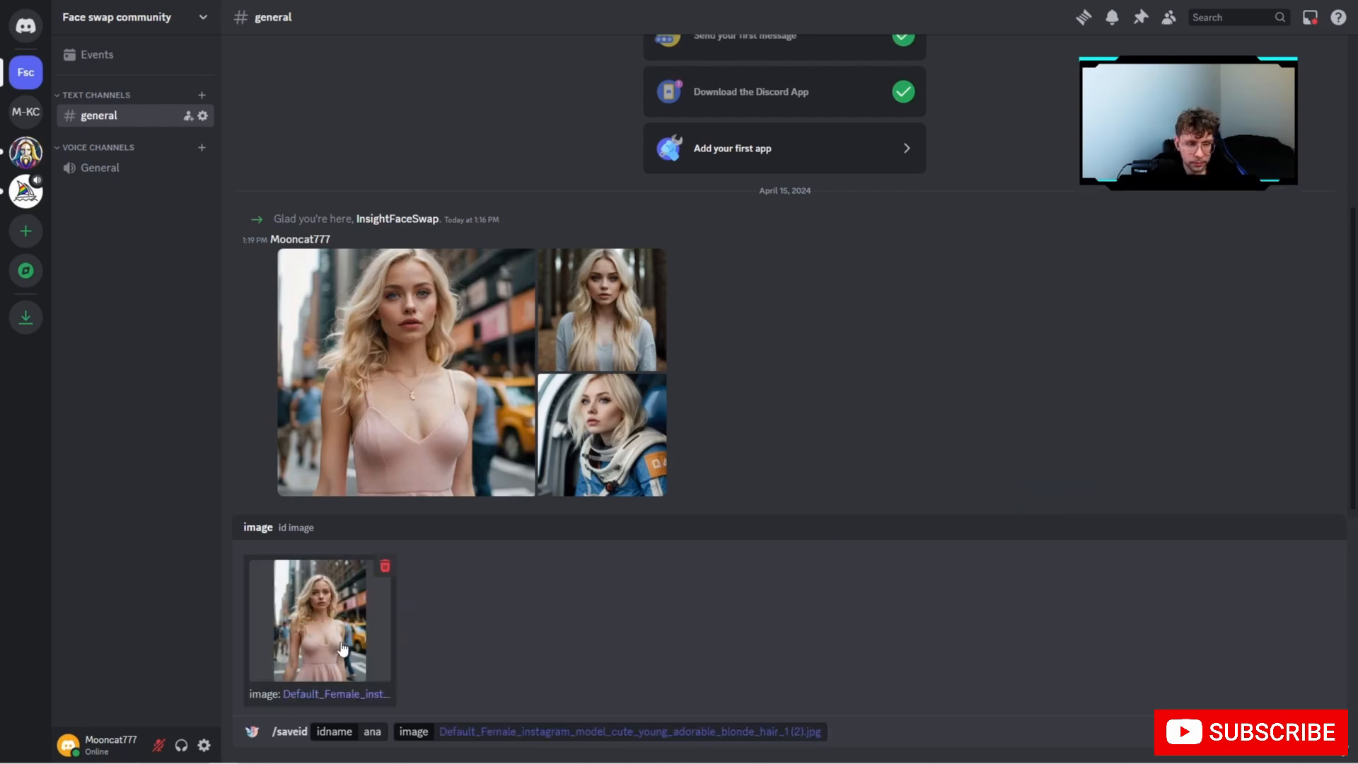
click(852, 732)
key(Return)
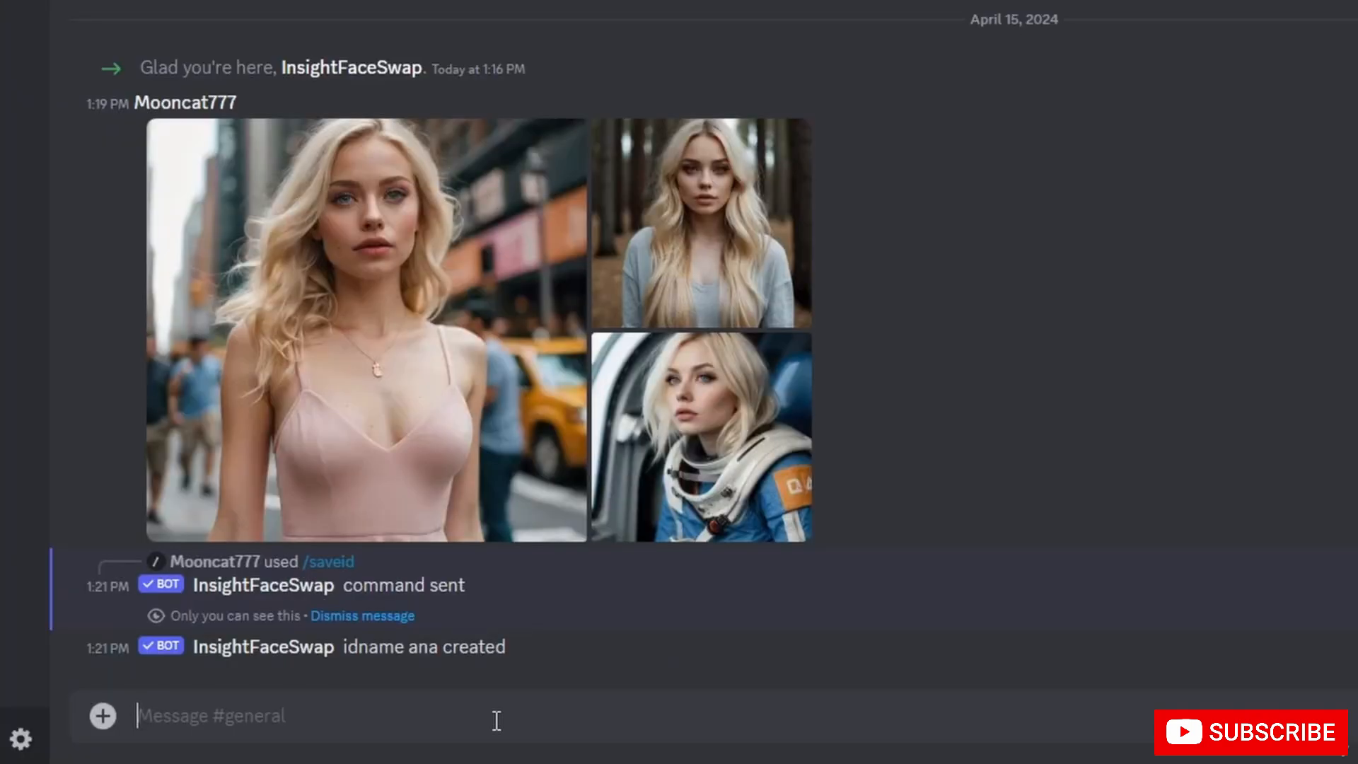
Run /swapid with idname "ana" and the forest portrait as the target image.
text(/s)
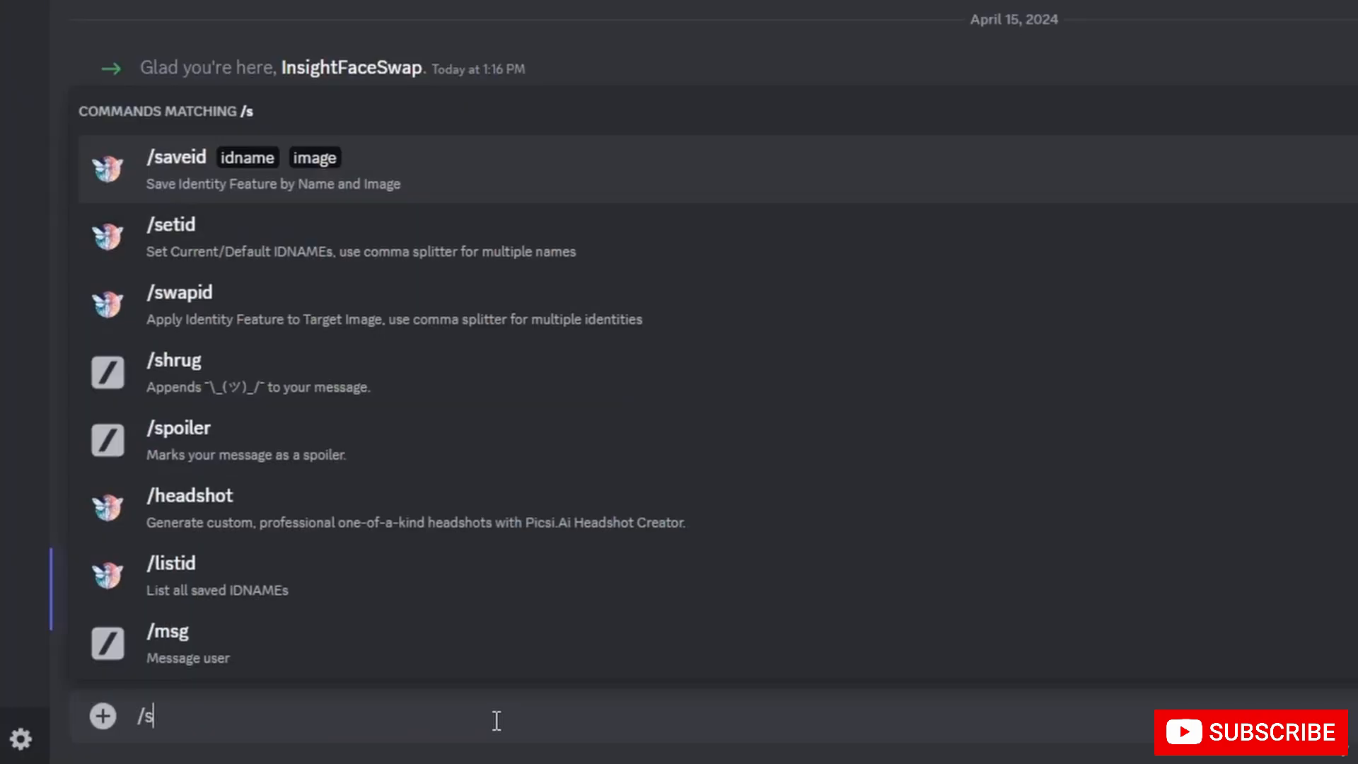
text(wap)
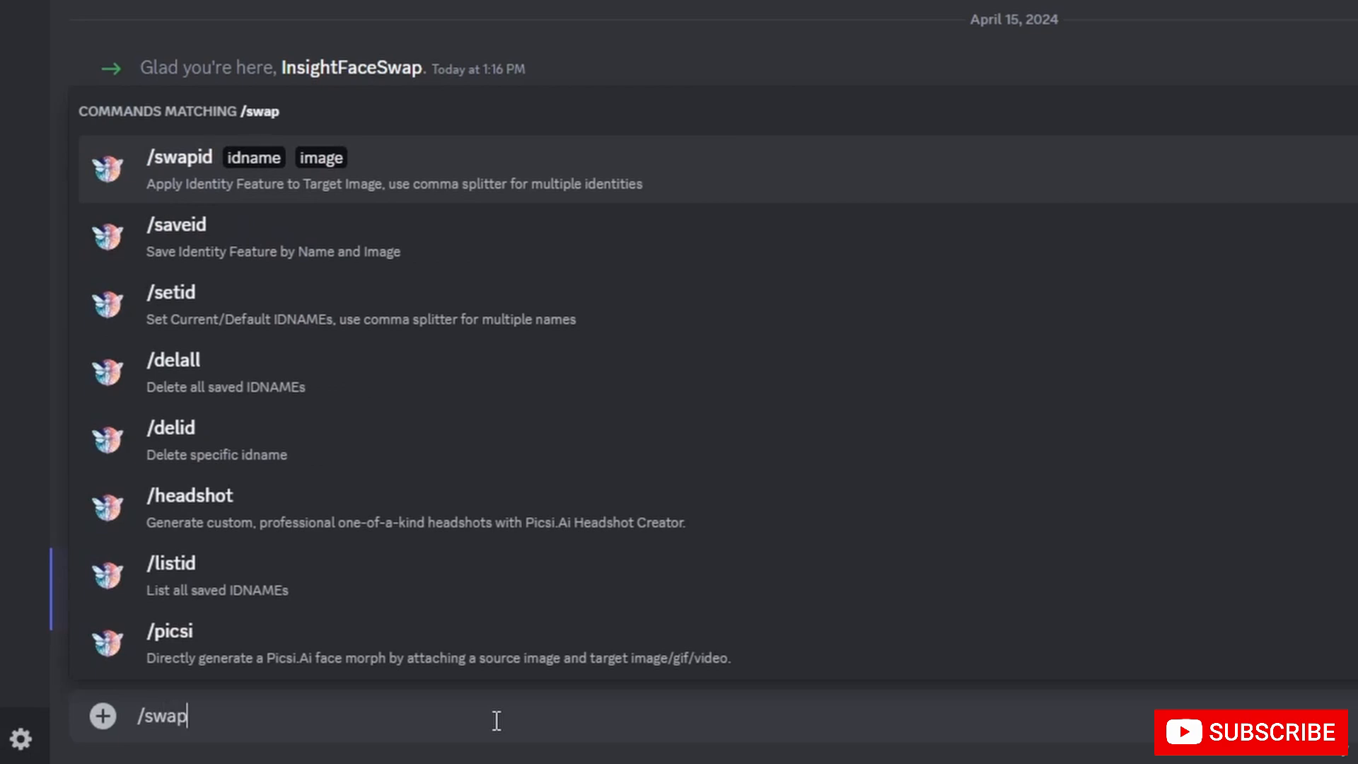
click(248, 164)
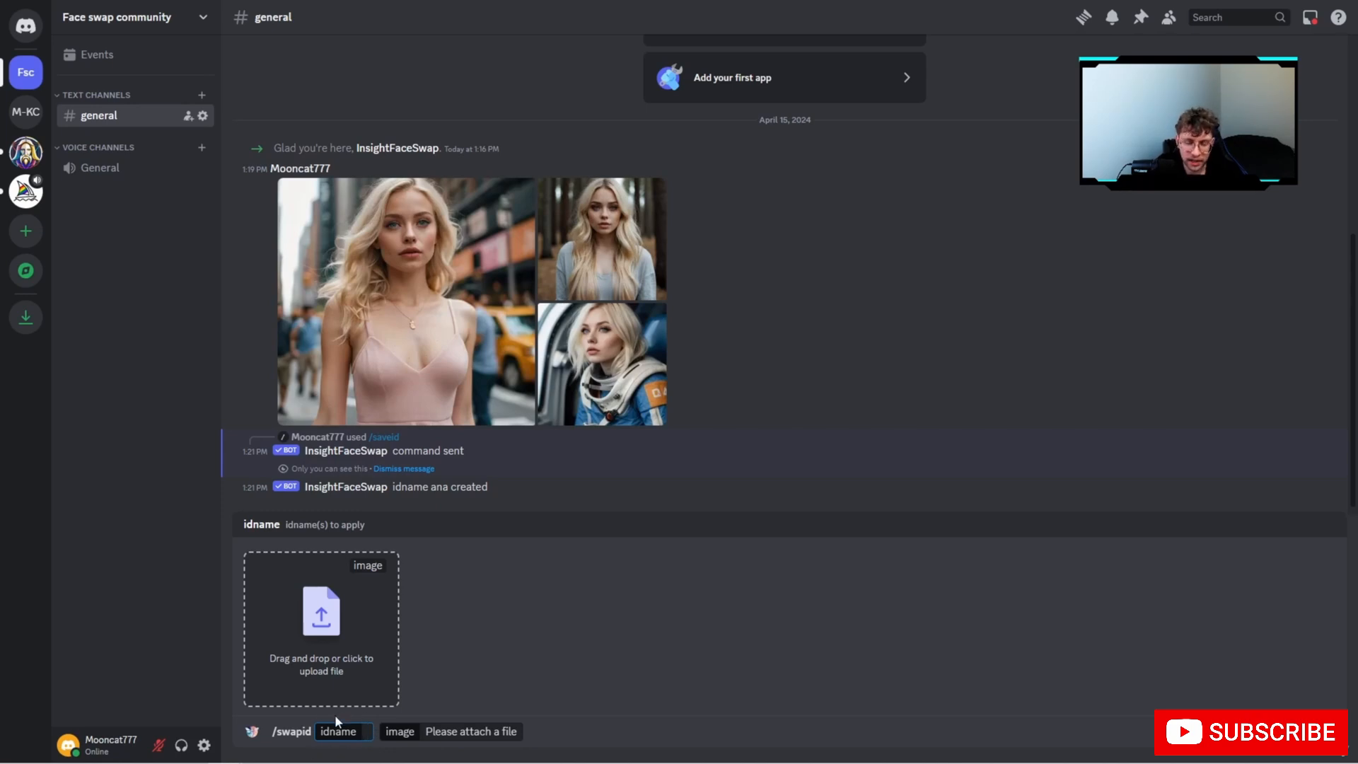
text(ana)
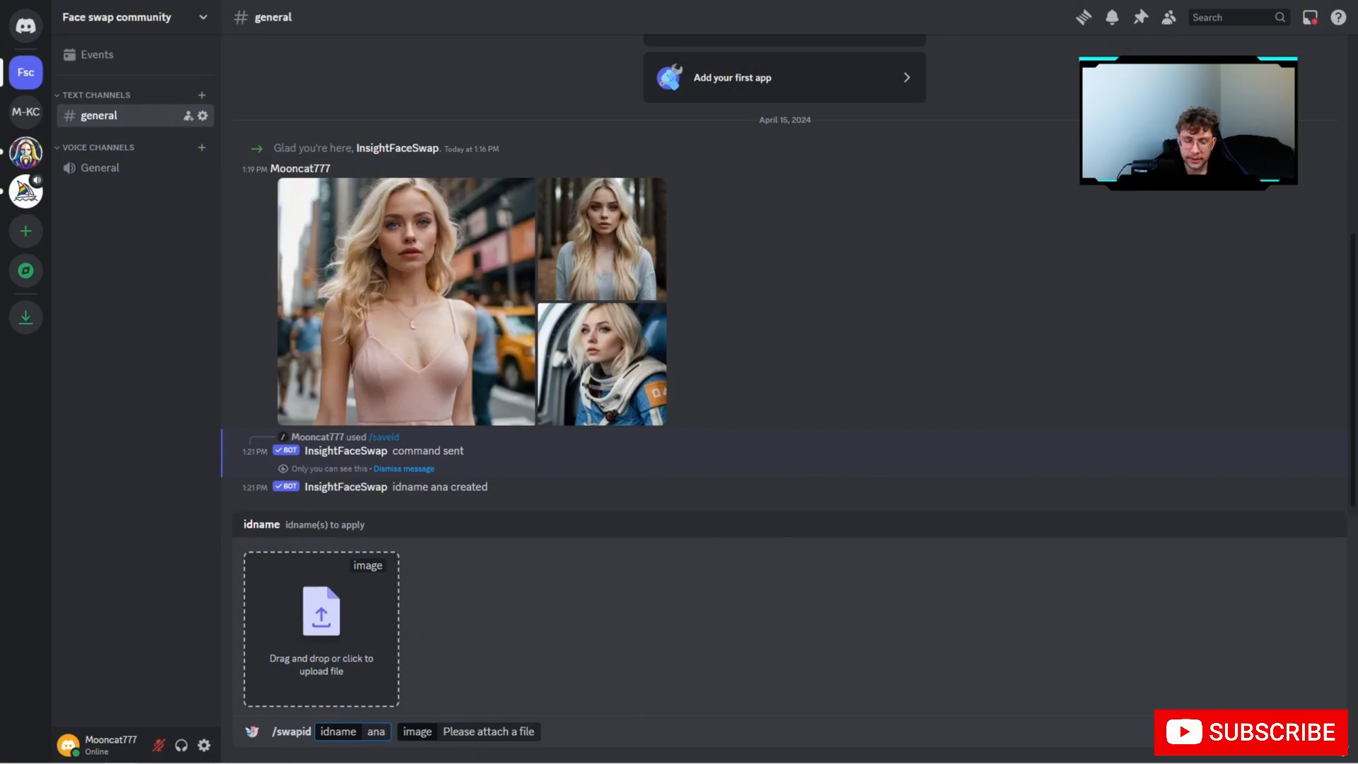
drag(1357, 506, 329, 654)
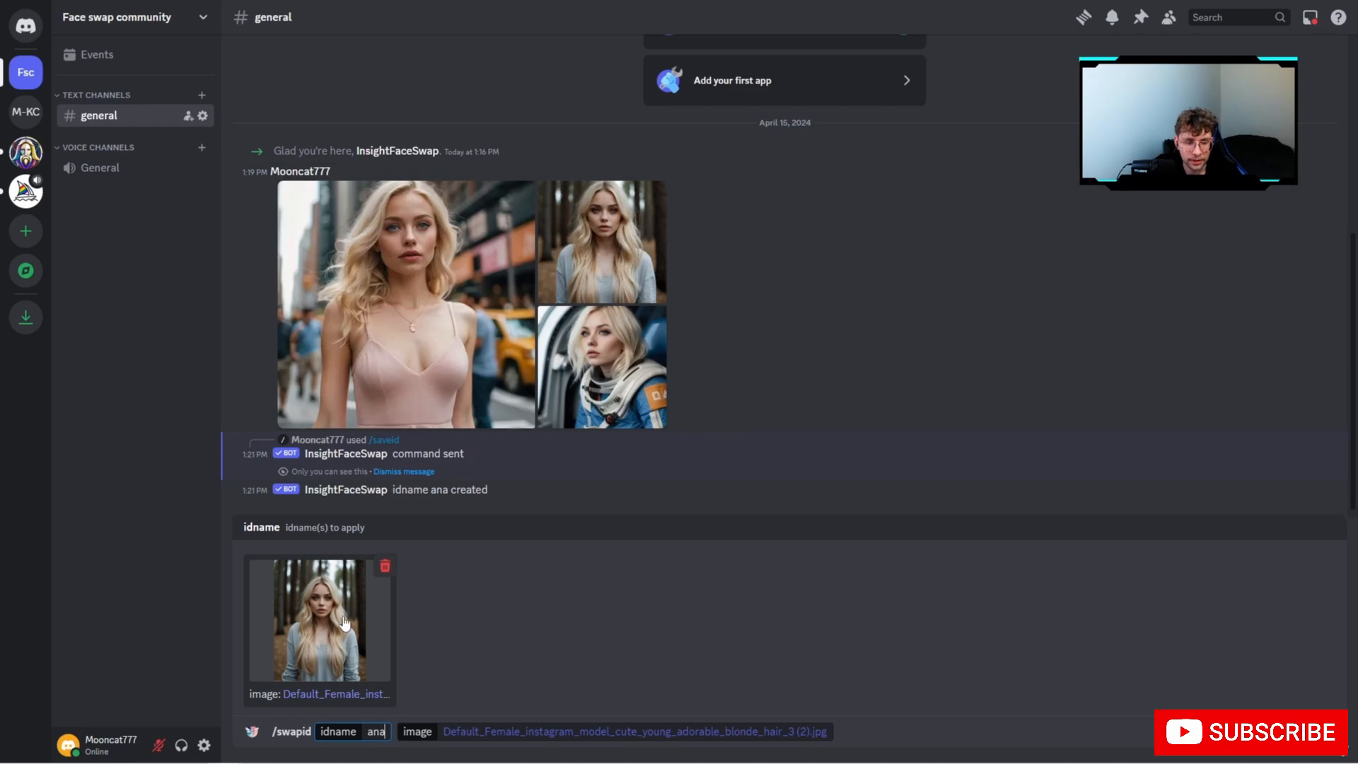
click(824, 734)
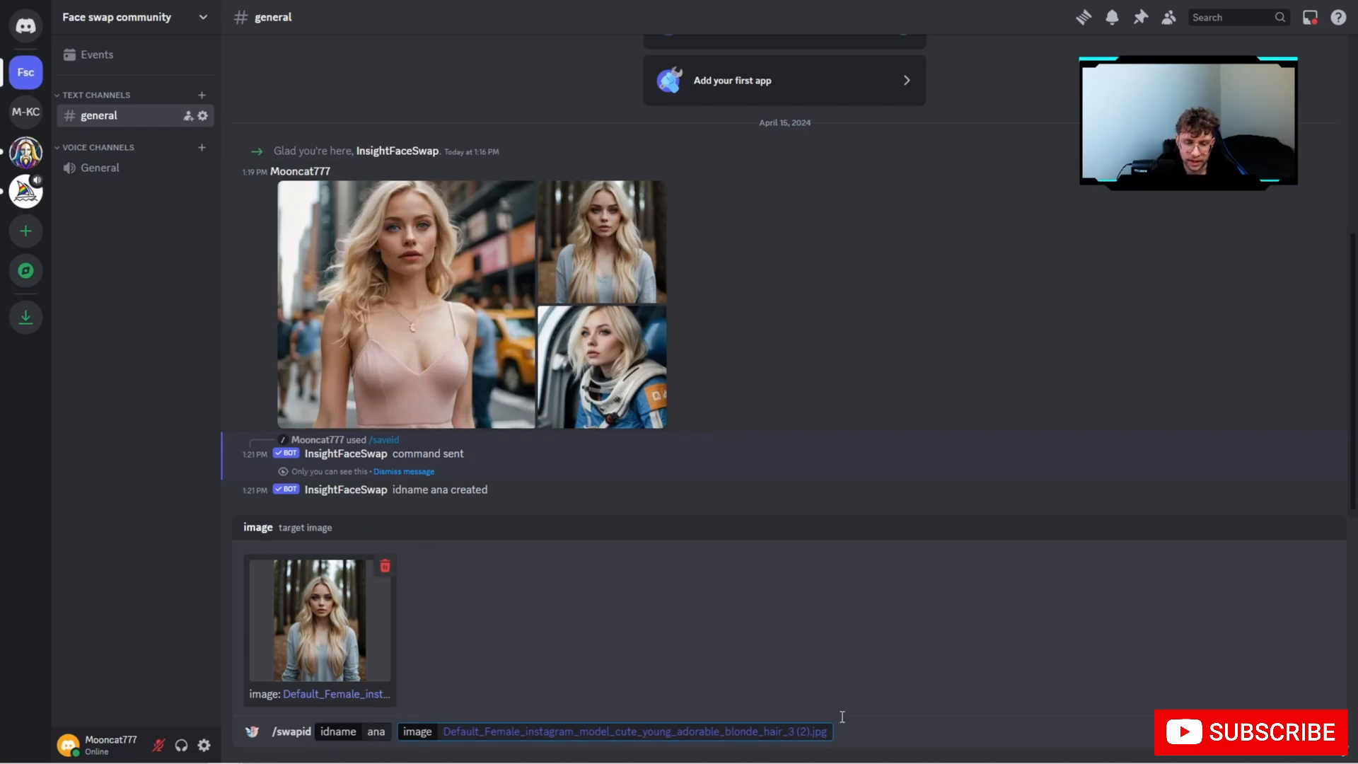
key(Return)
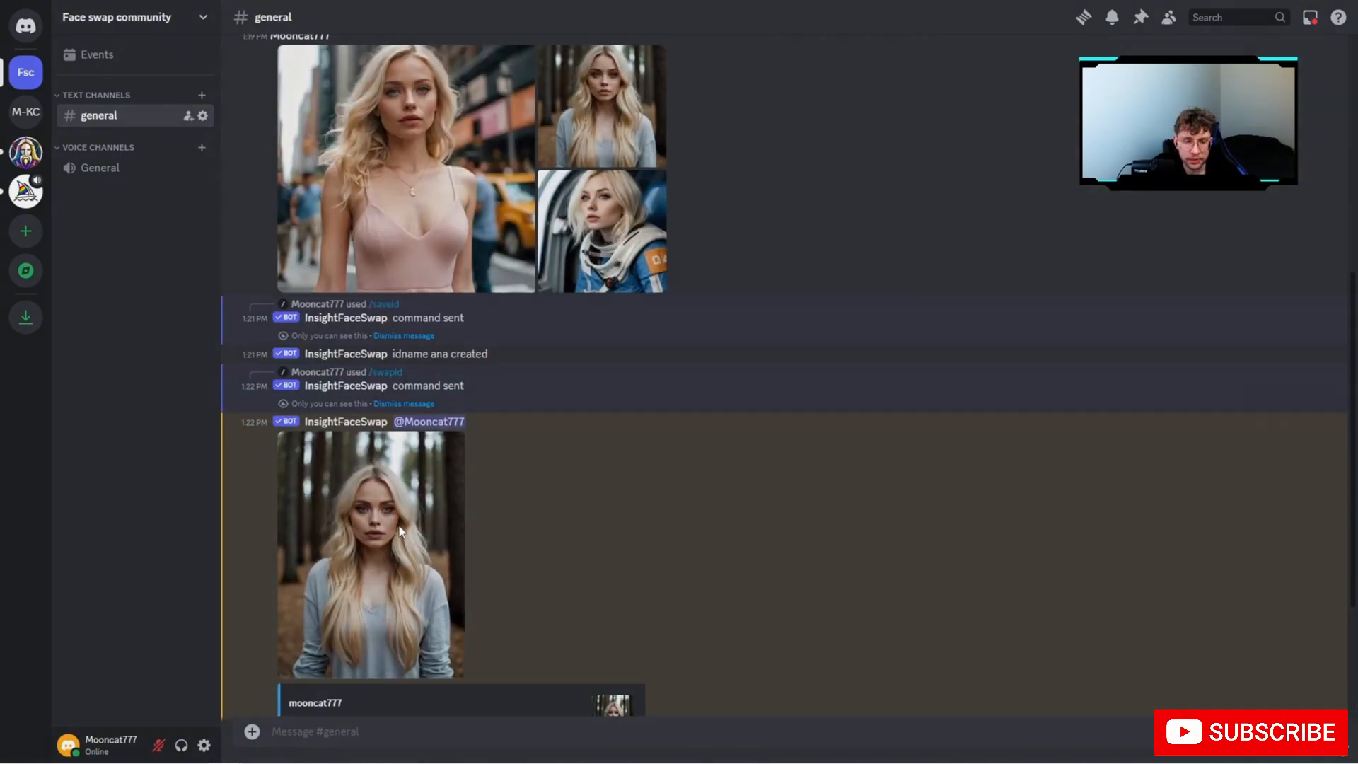
Compare the face-swapped forest portrait with the original pink-dress source portrait at enlarged size.
click(401, 530)
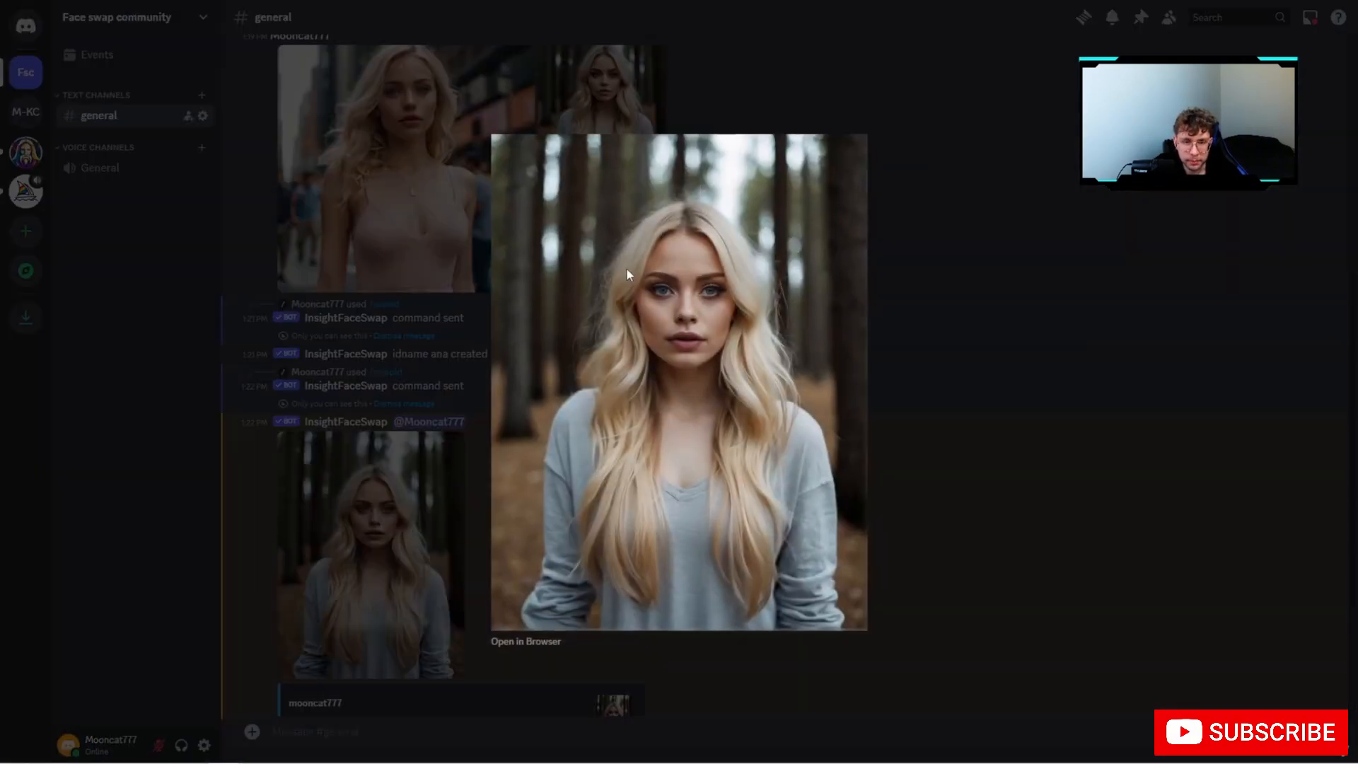
click(896, 430)
click(495, 198)
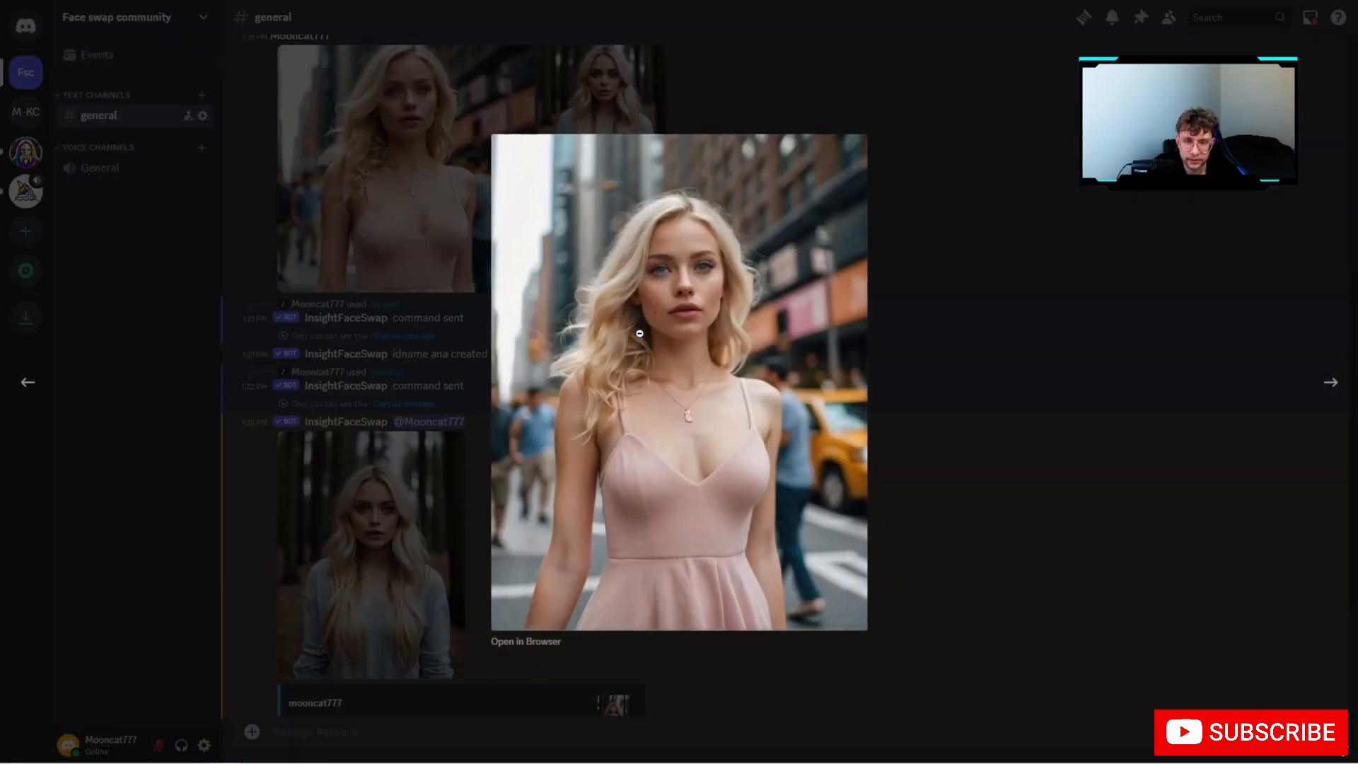
click(1014, 441)
click(419, 506)
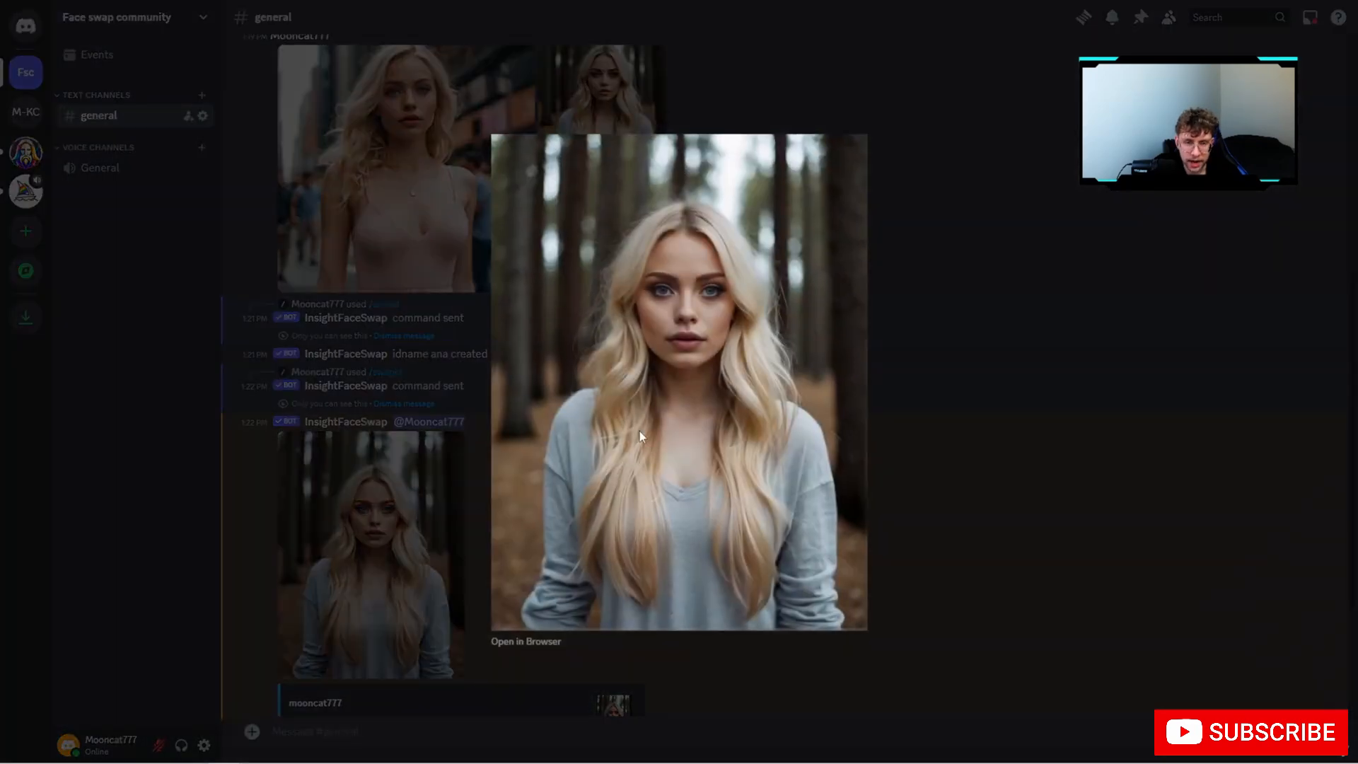
View the enlarged pink-dress source portrait again to check its face against the swapped forest portrait.
click(1082, 455)
click(459, 169)
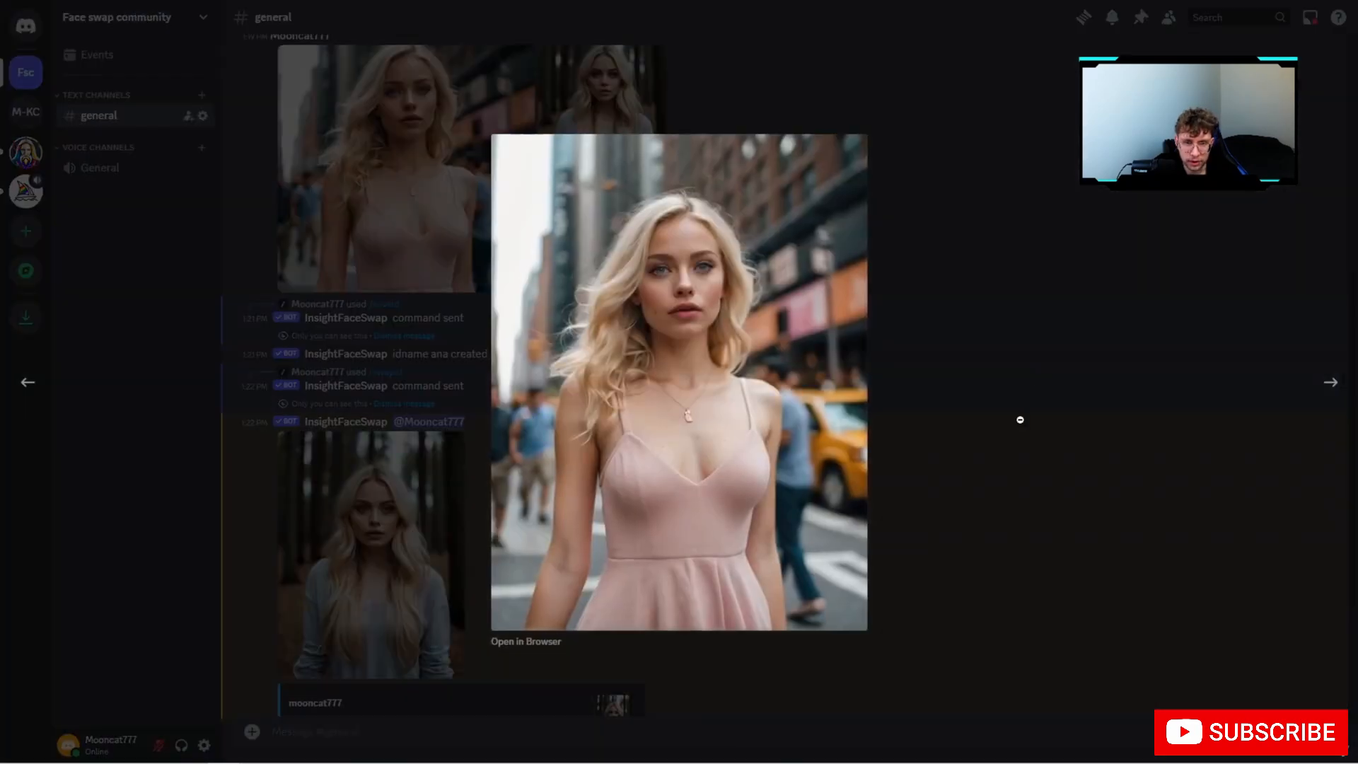
click(1000, 497)
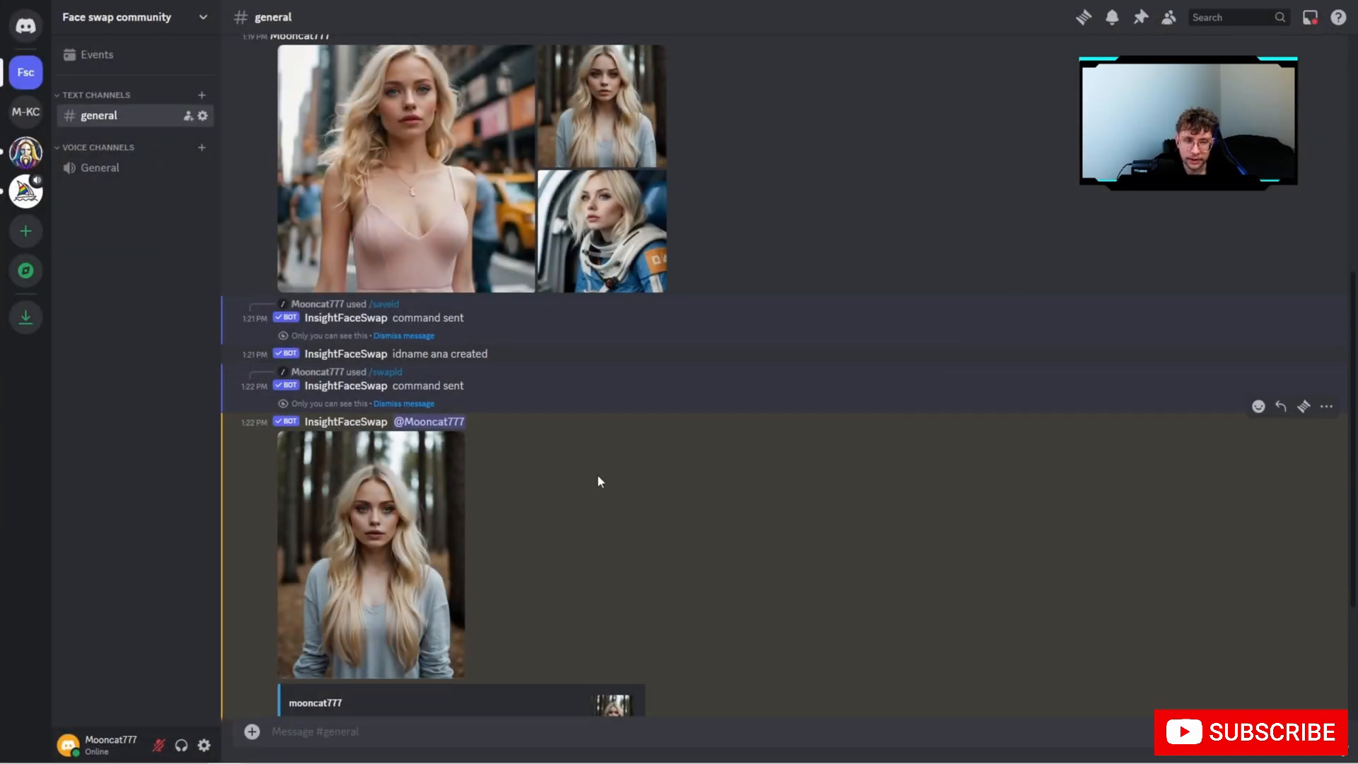
Enlarge the face-swapped forest portrait and open its image in a new tab.
click(405, 534)
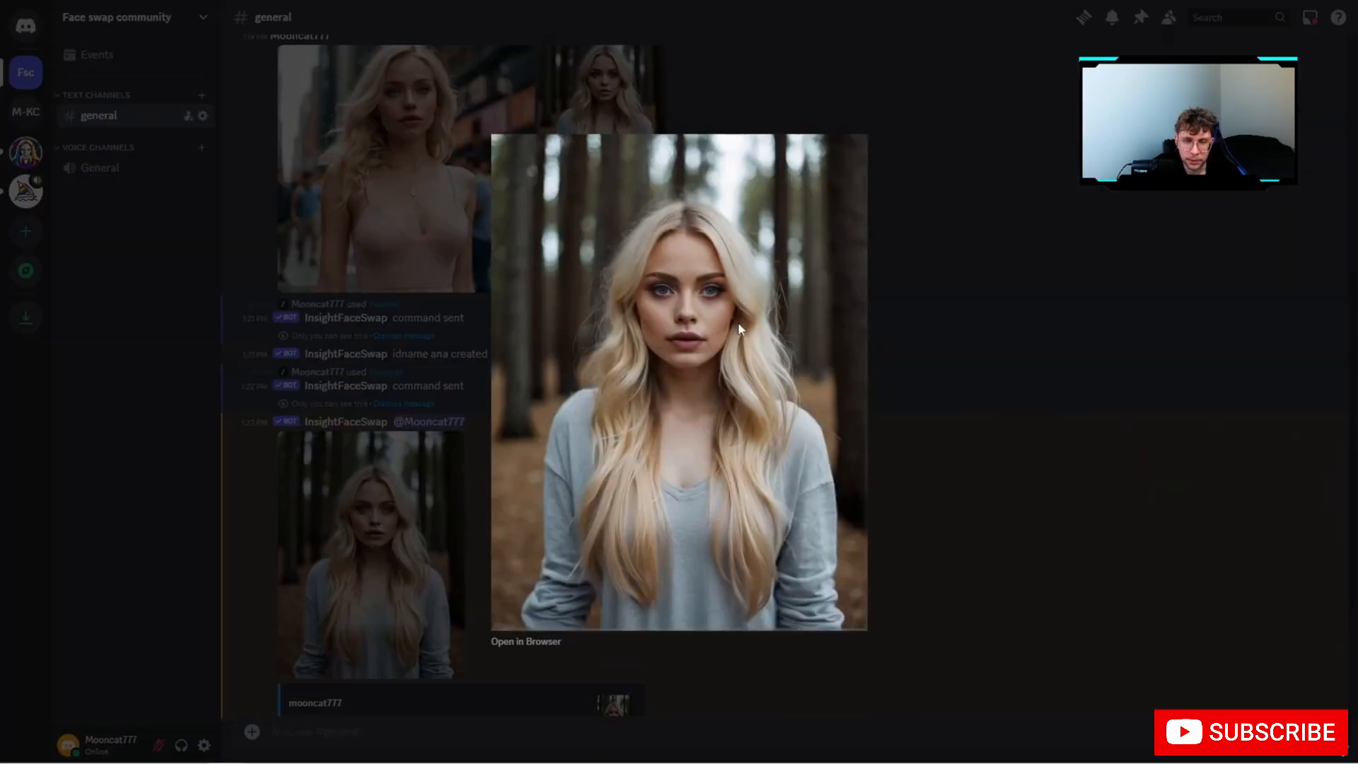
right_click(668, 296)
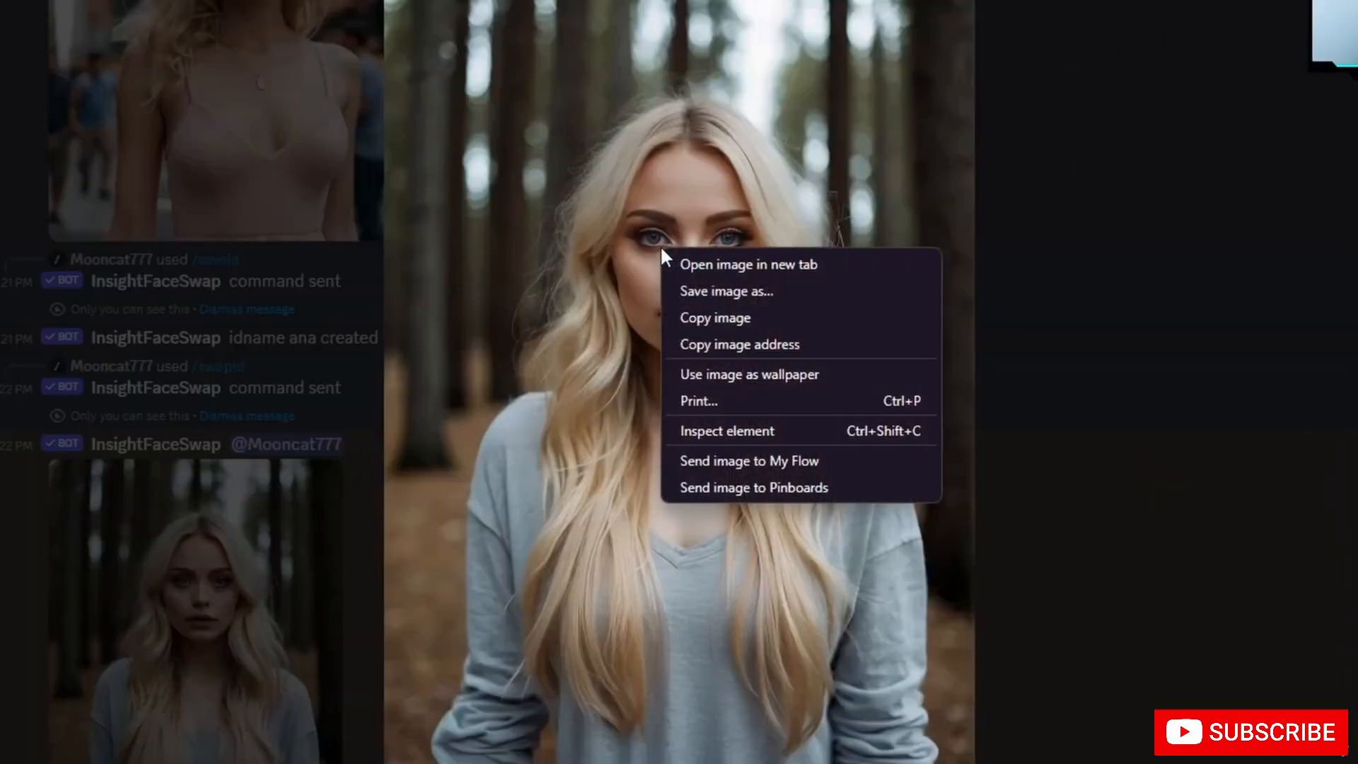
click(754, 266)
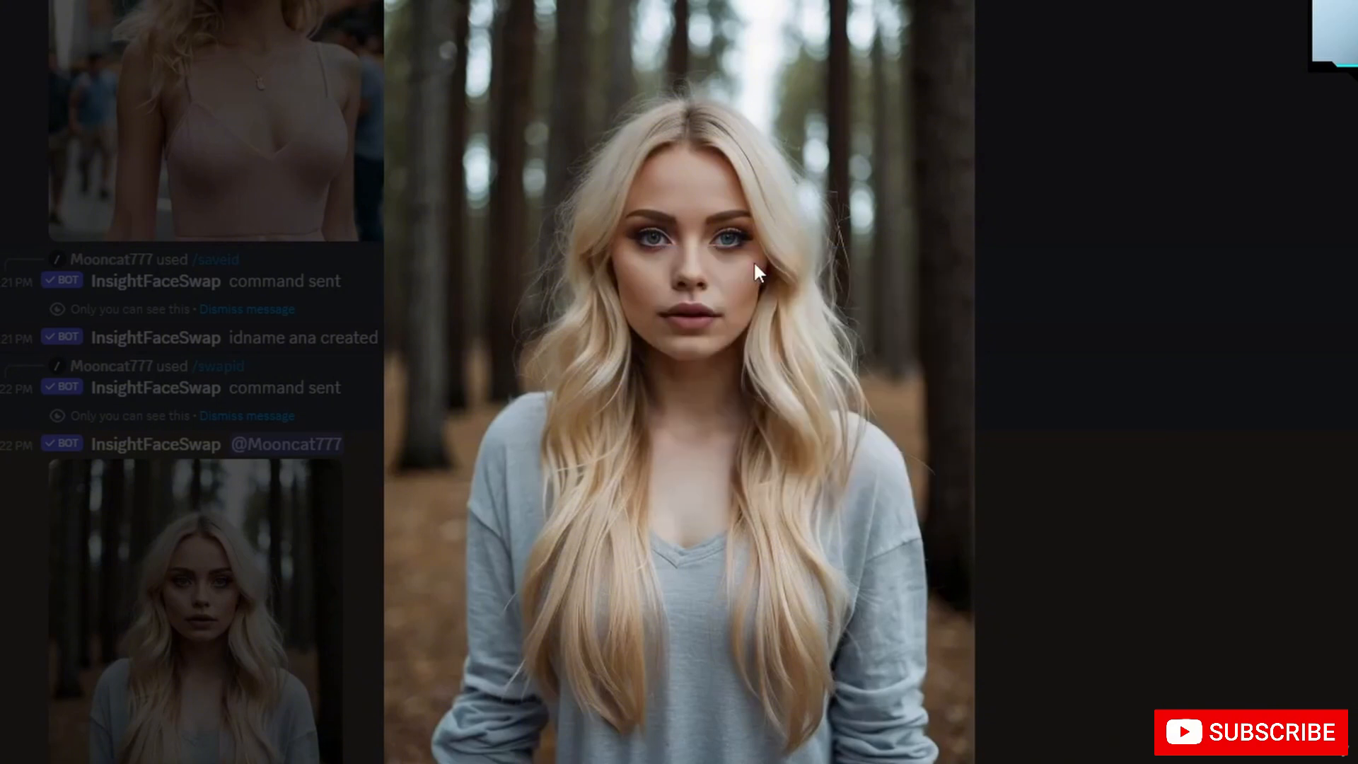
right_click(655, 232)
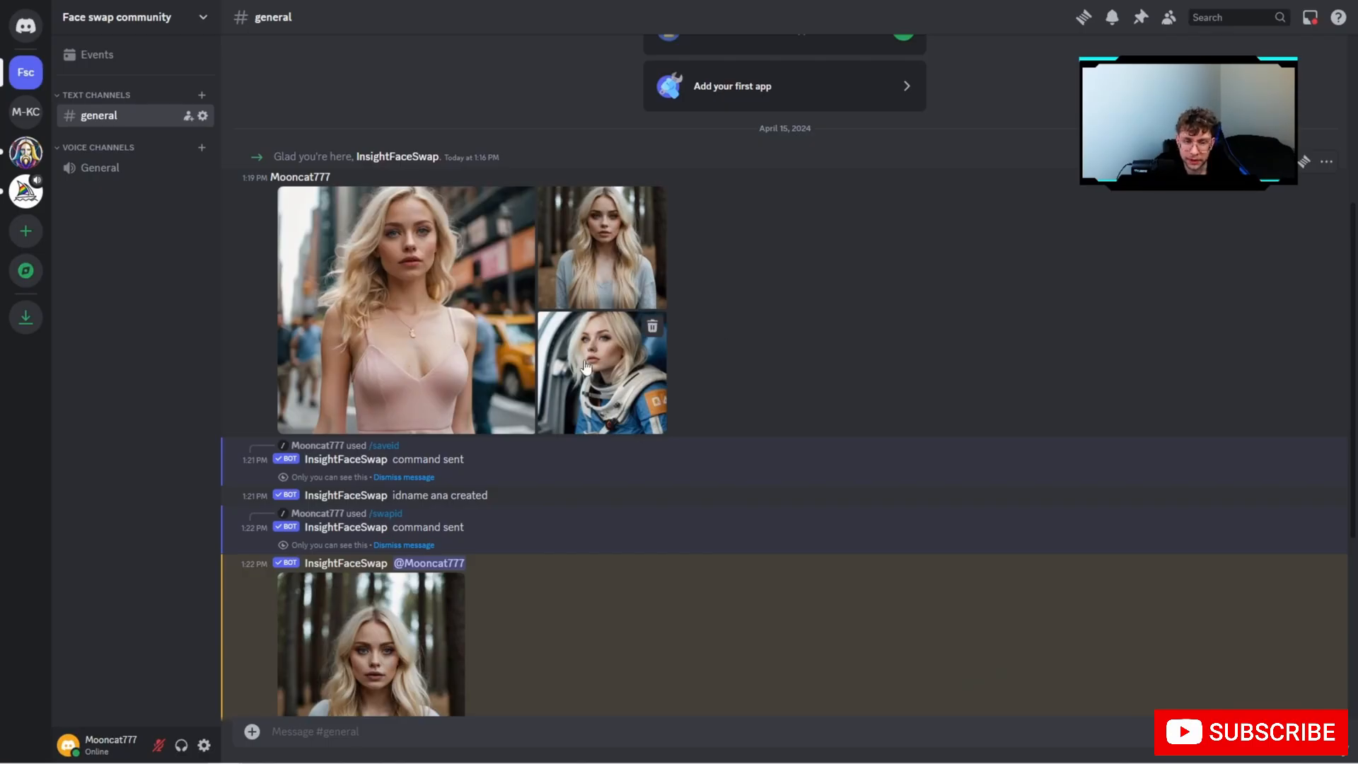
Run /swapid with idname "ana" and the blue-spacesuit portrait as the target image, and inspect the swapped result.
scroll(630, 381, down, 5)
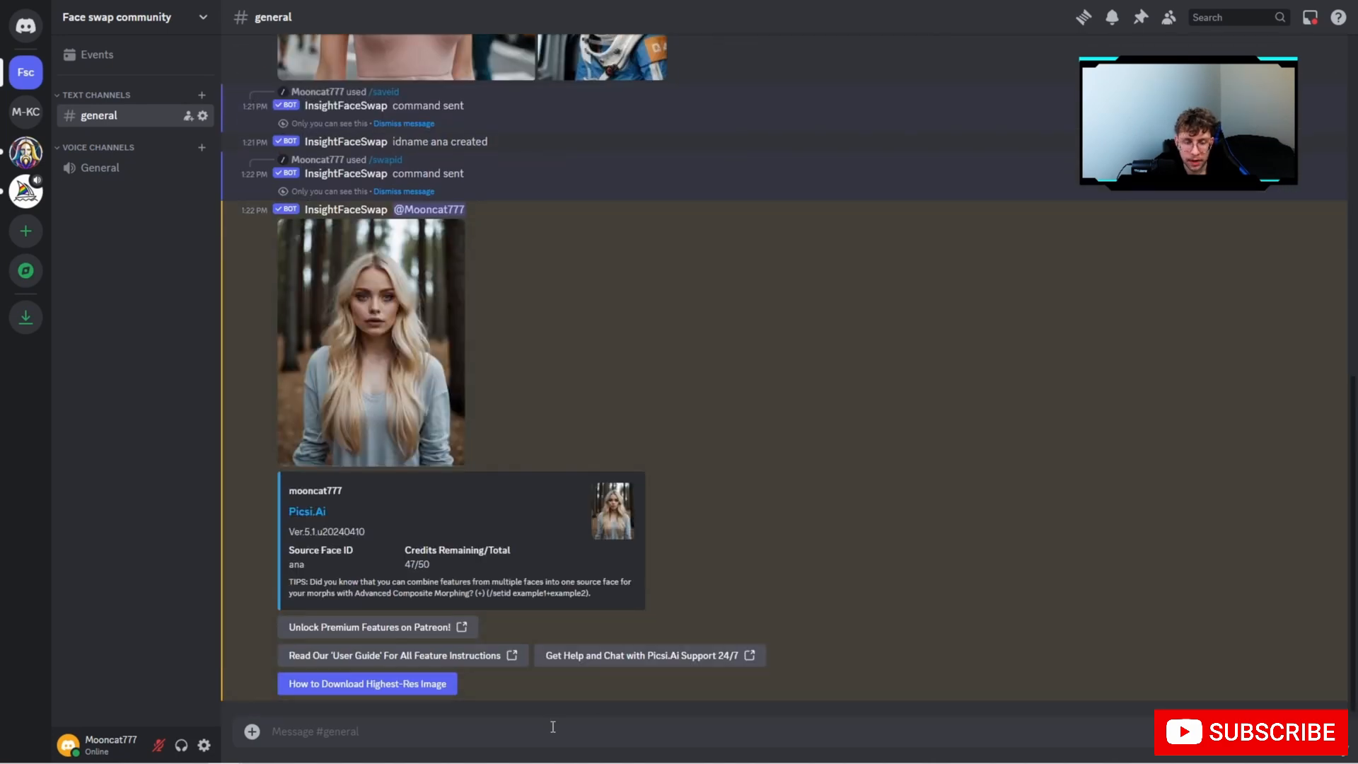
text(/)
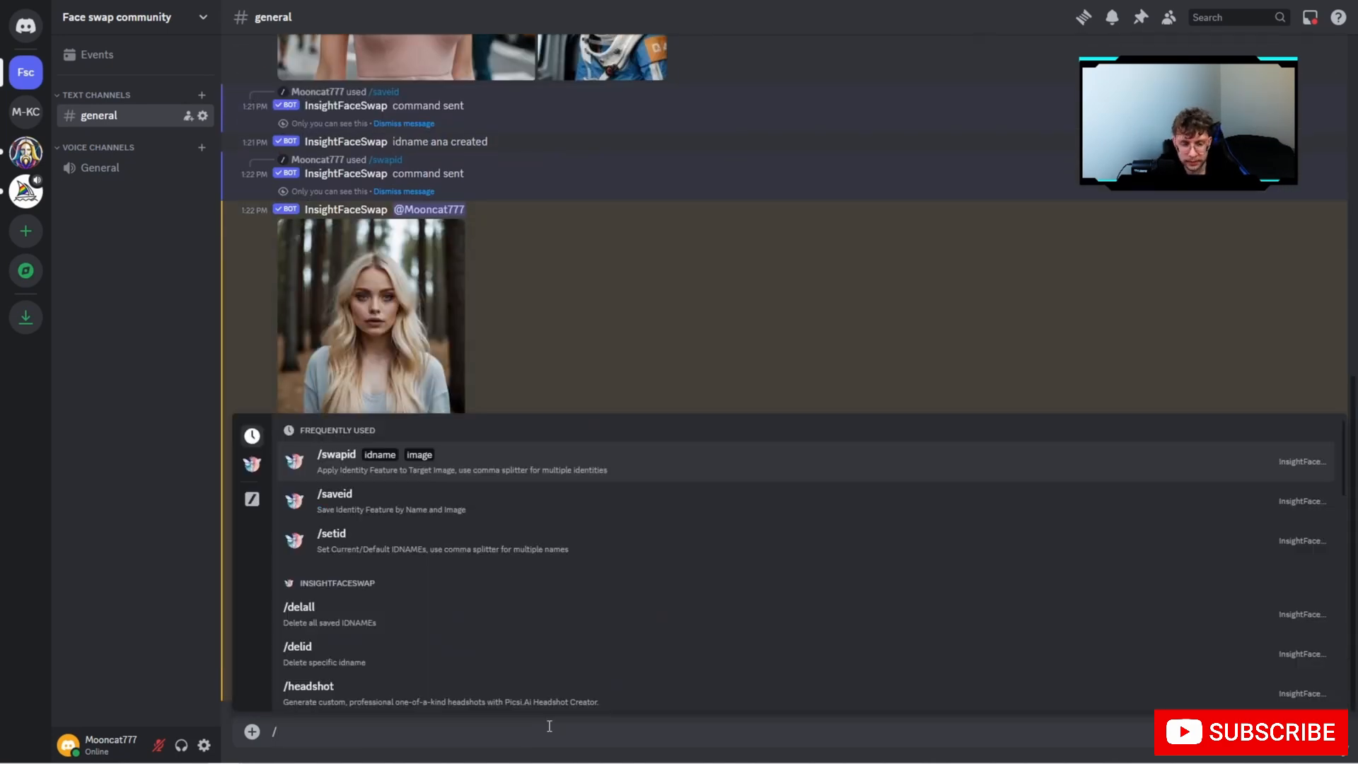
text(swapid)
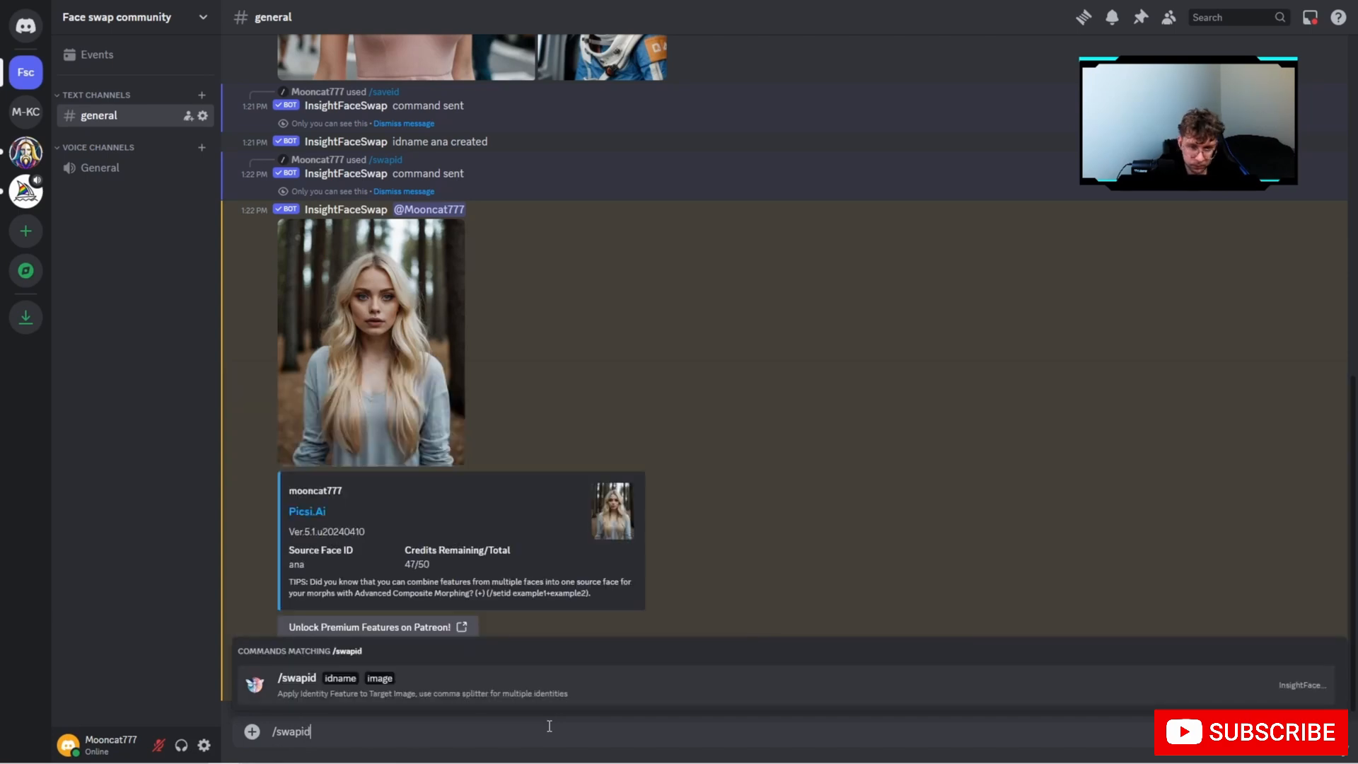
key(Return)
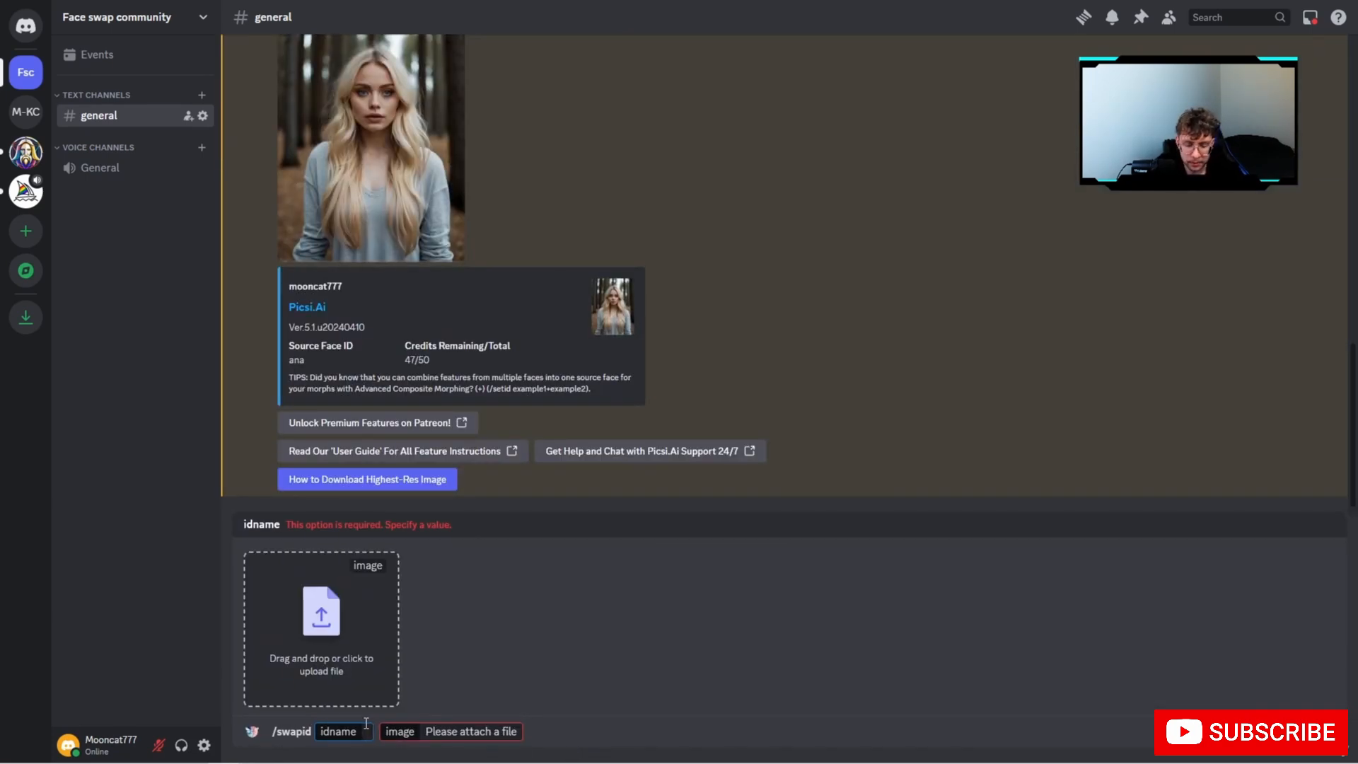
text(ana)
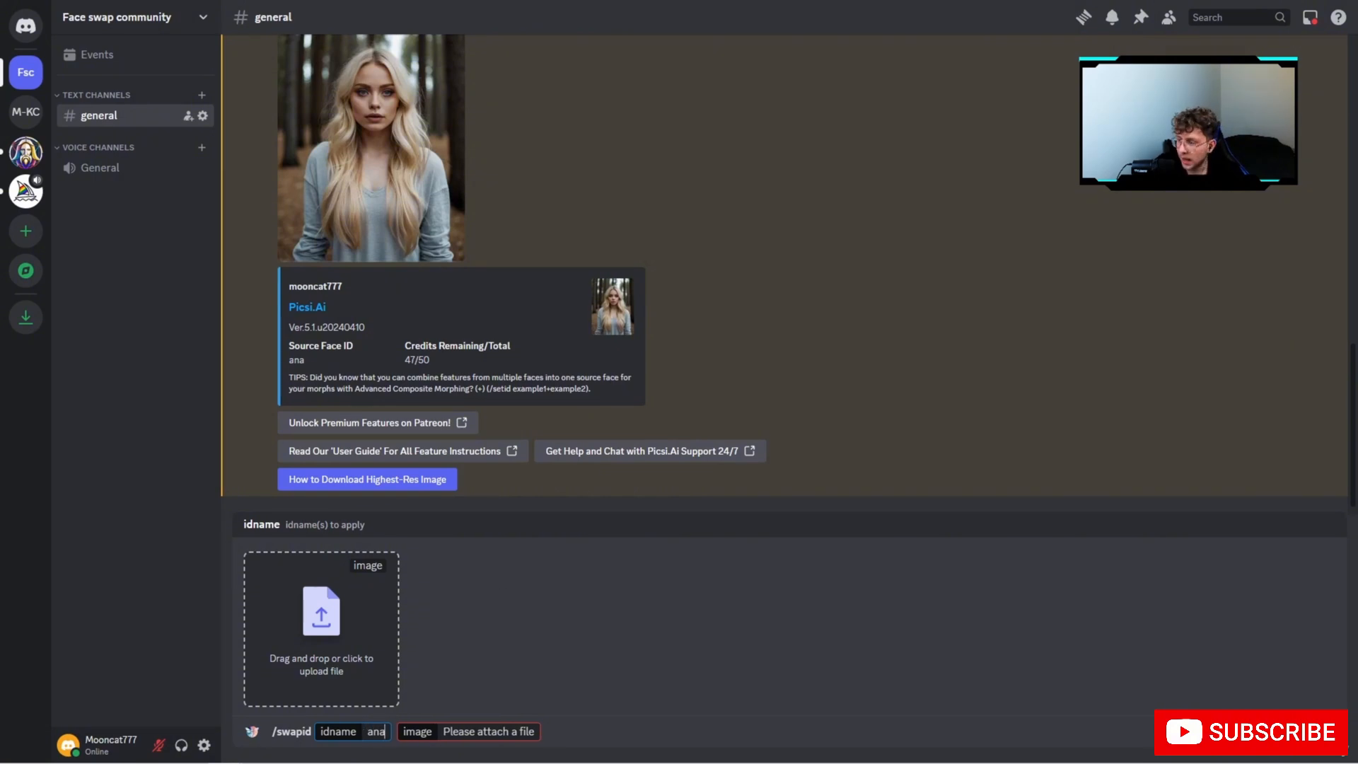
drag(1357, 559, 325, 601)
click(553, 729)
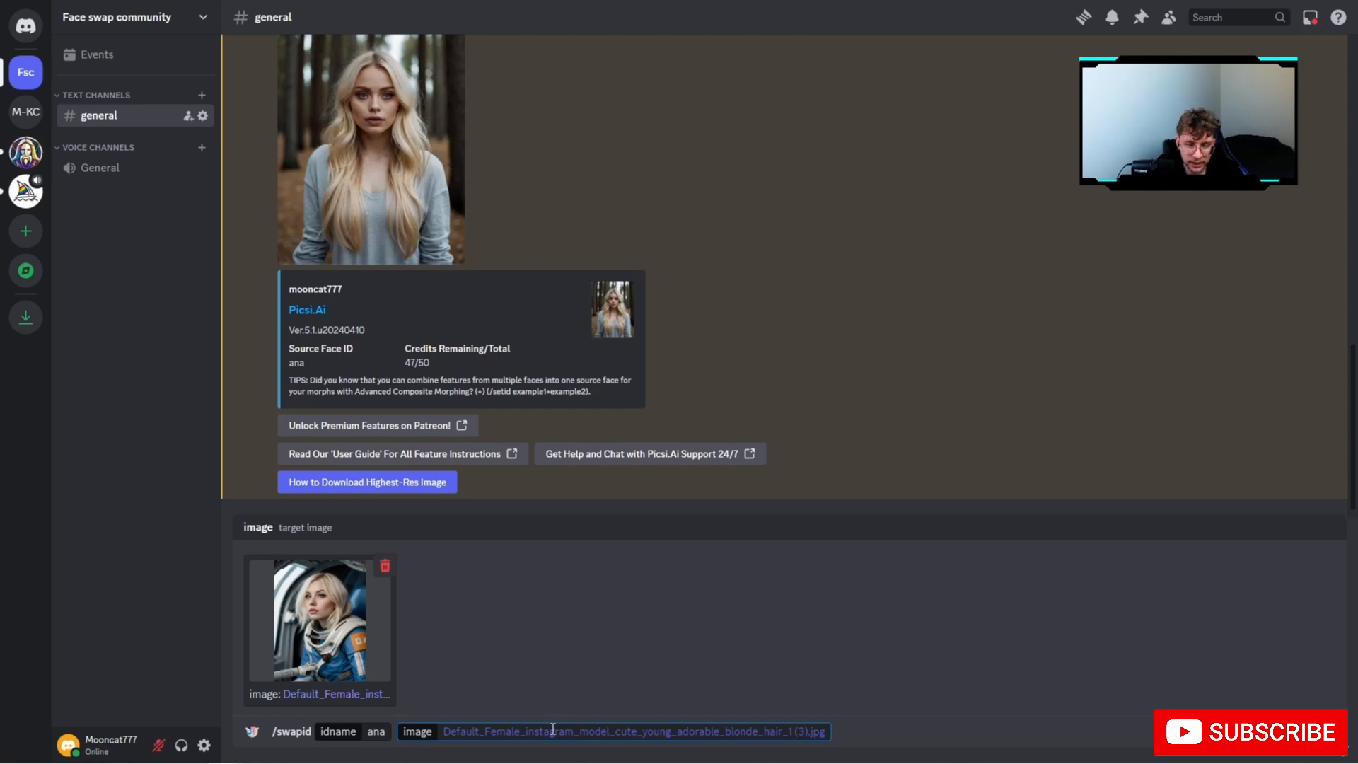
key(Return)
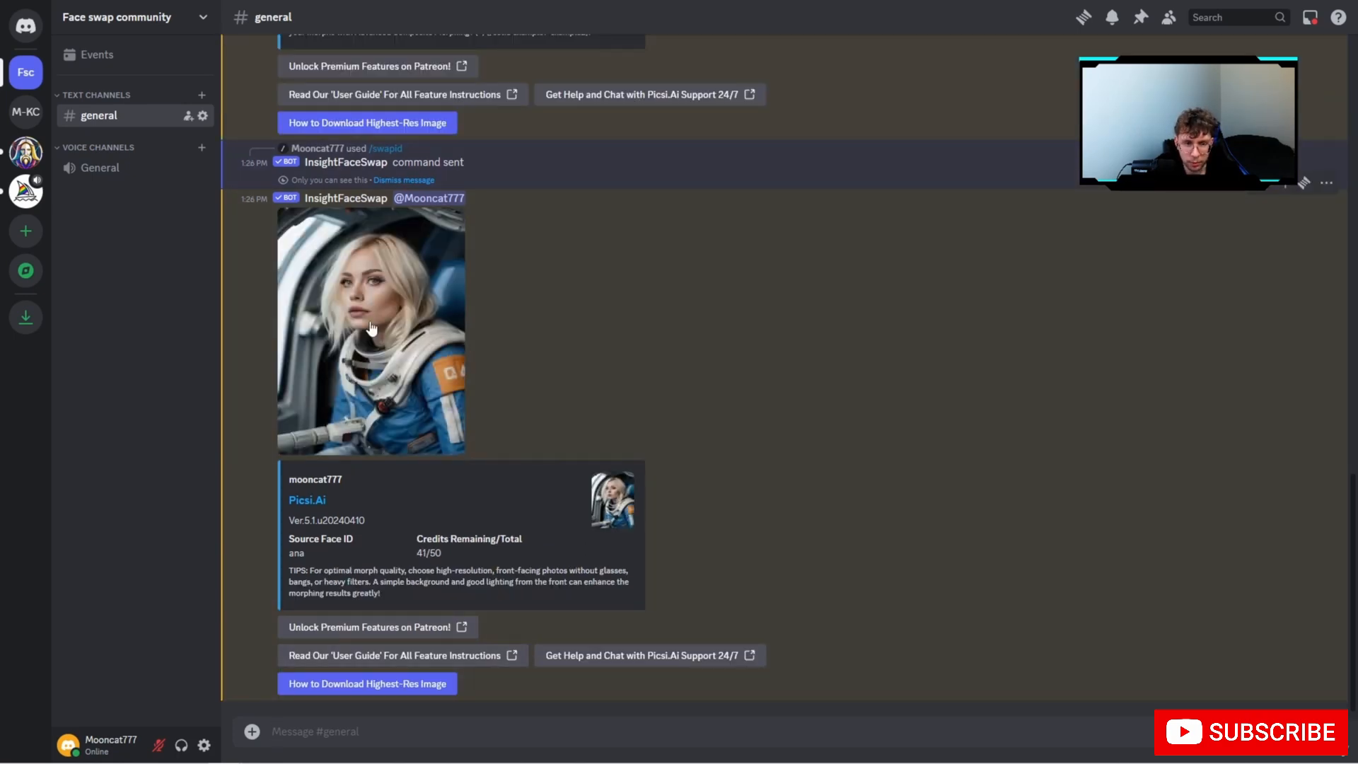
scroll(409, 500, up, 2)
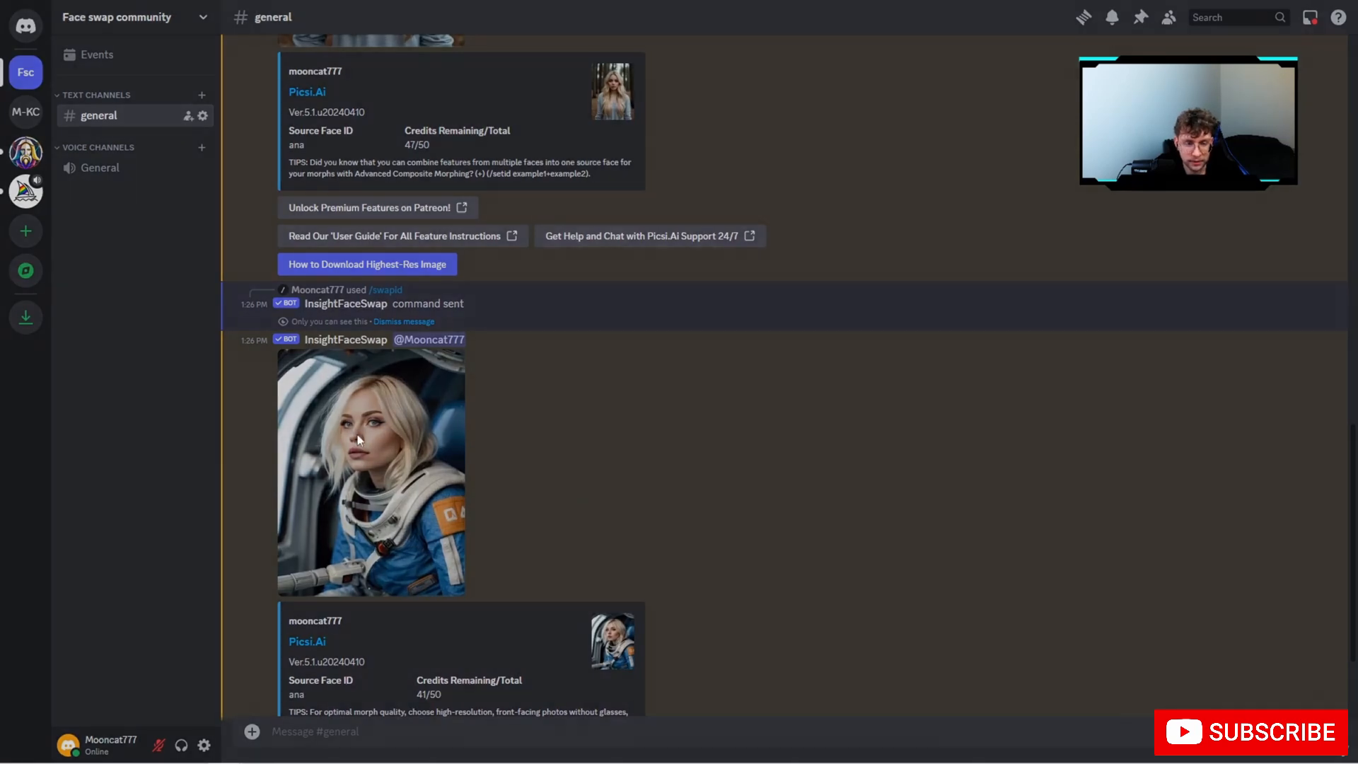
click(358, 434)
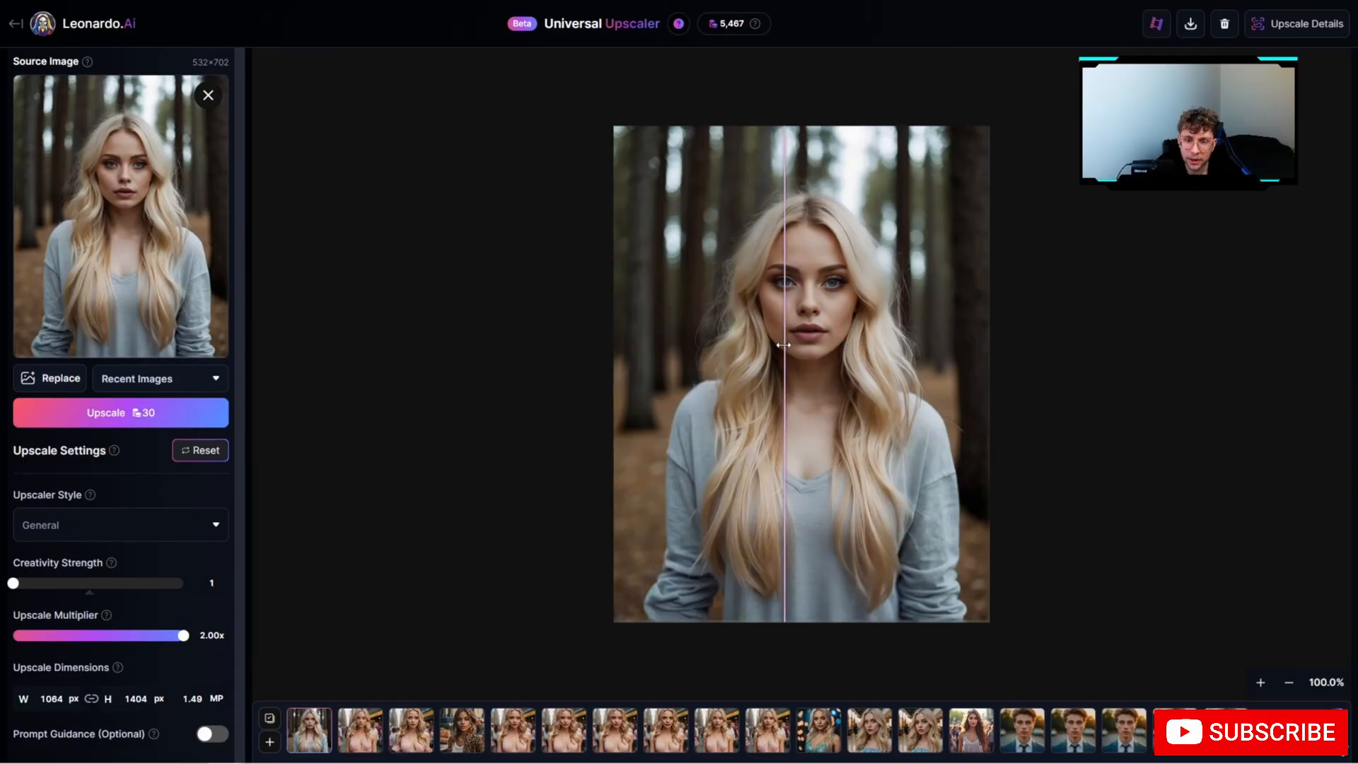
In Leonardo.Ai's Universal Upscaler, reveal and download the upscaled forest portrait, keeping only its viewer window open and closing the old pink-dress image.
drag(784, 345, 981, 311)
click(1190, 26)
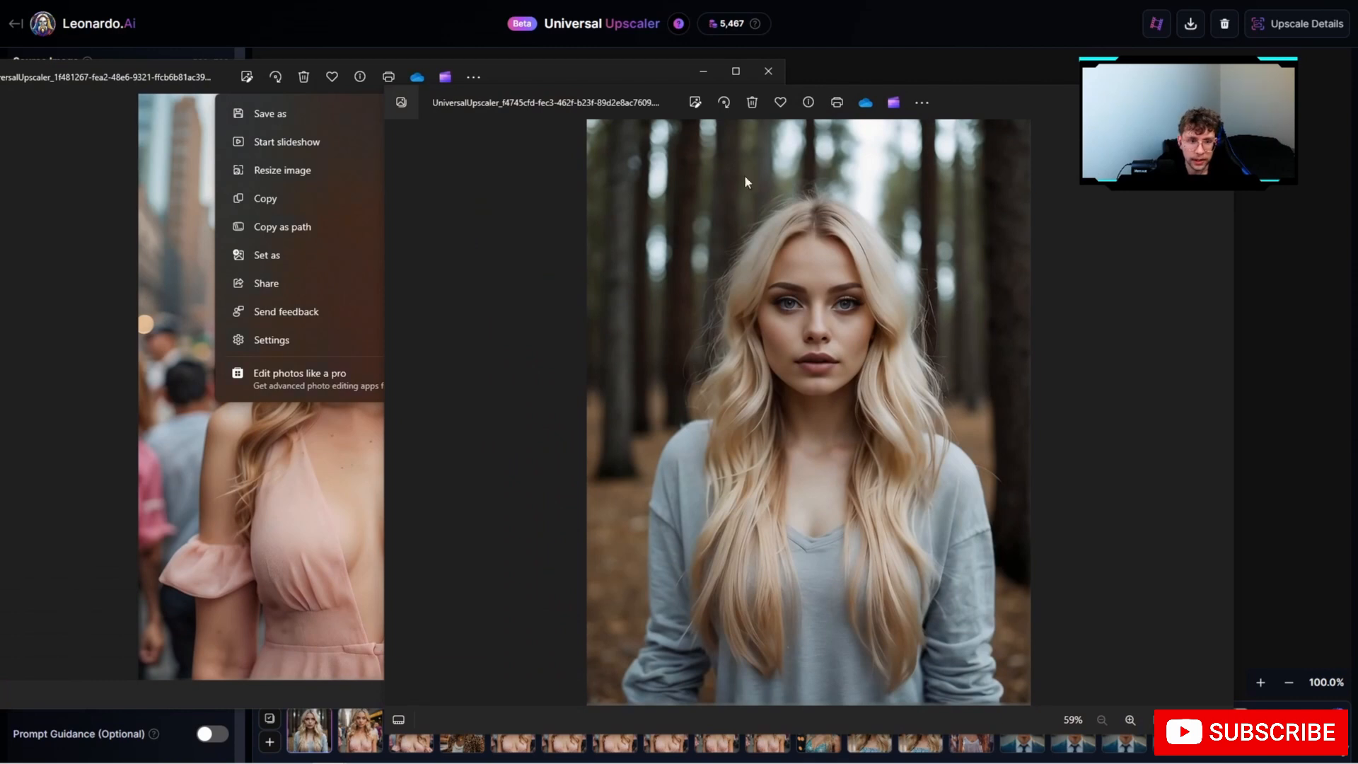
click(731, 70)
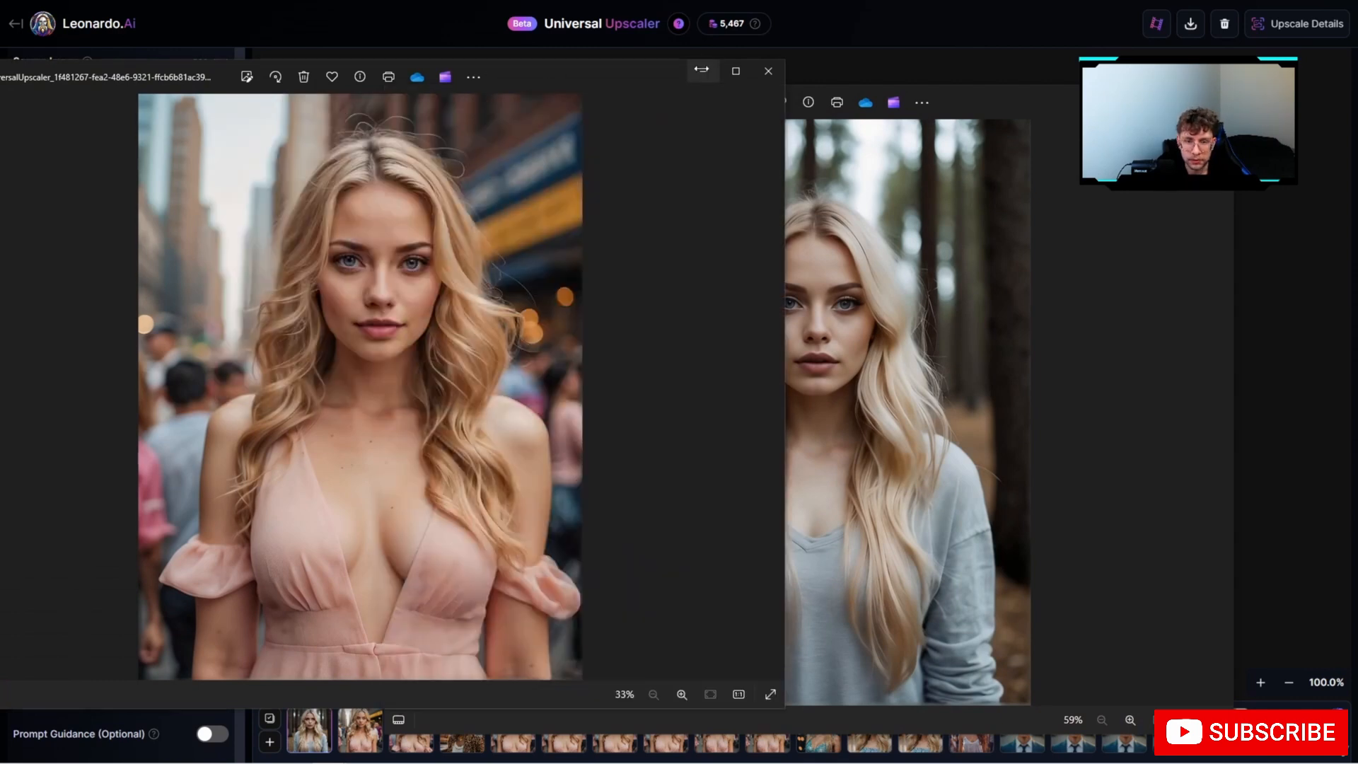
click(767, 71)
drag(1024, 96, 948, 66)
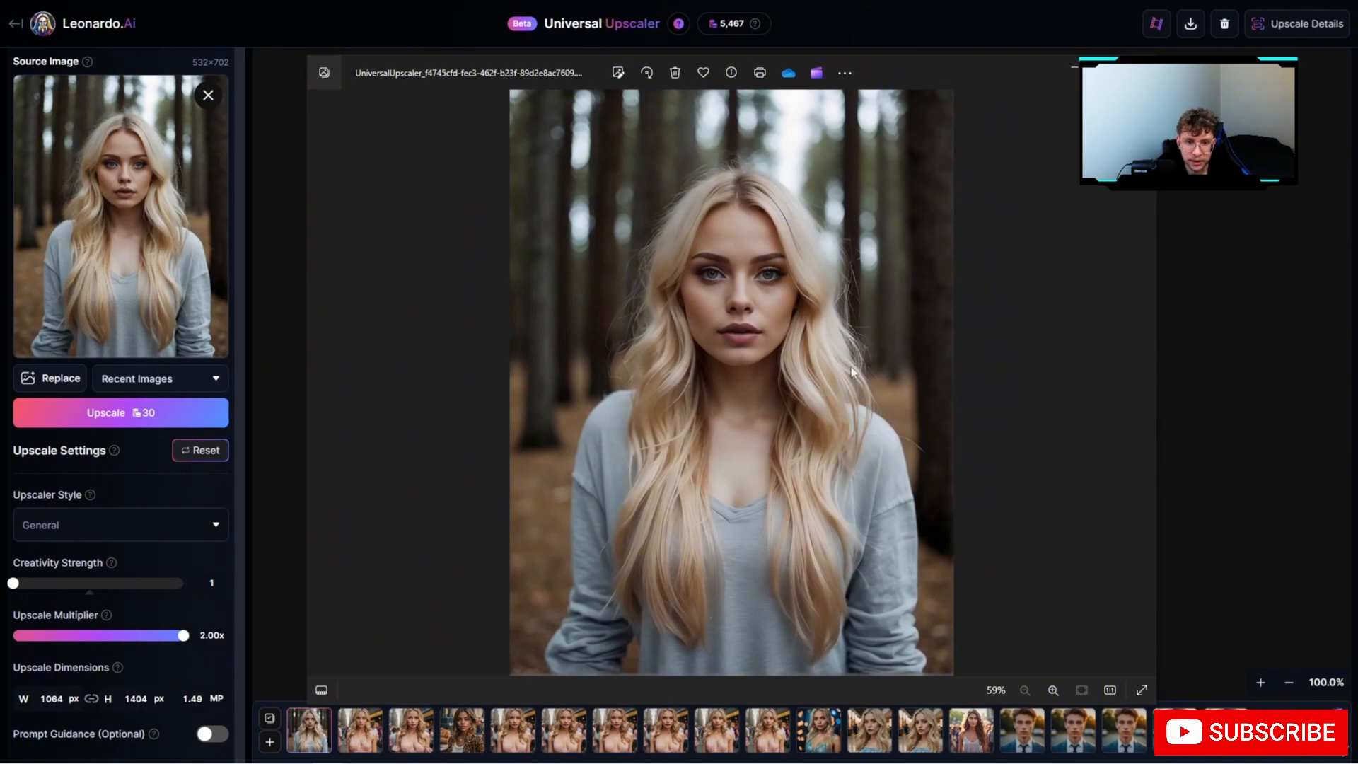
drag(943, 72, 853, 69)
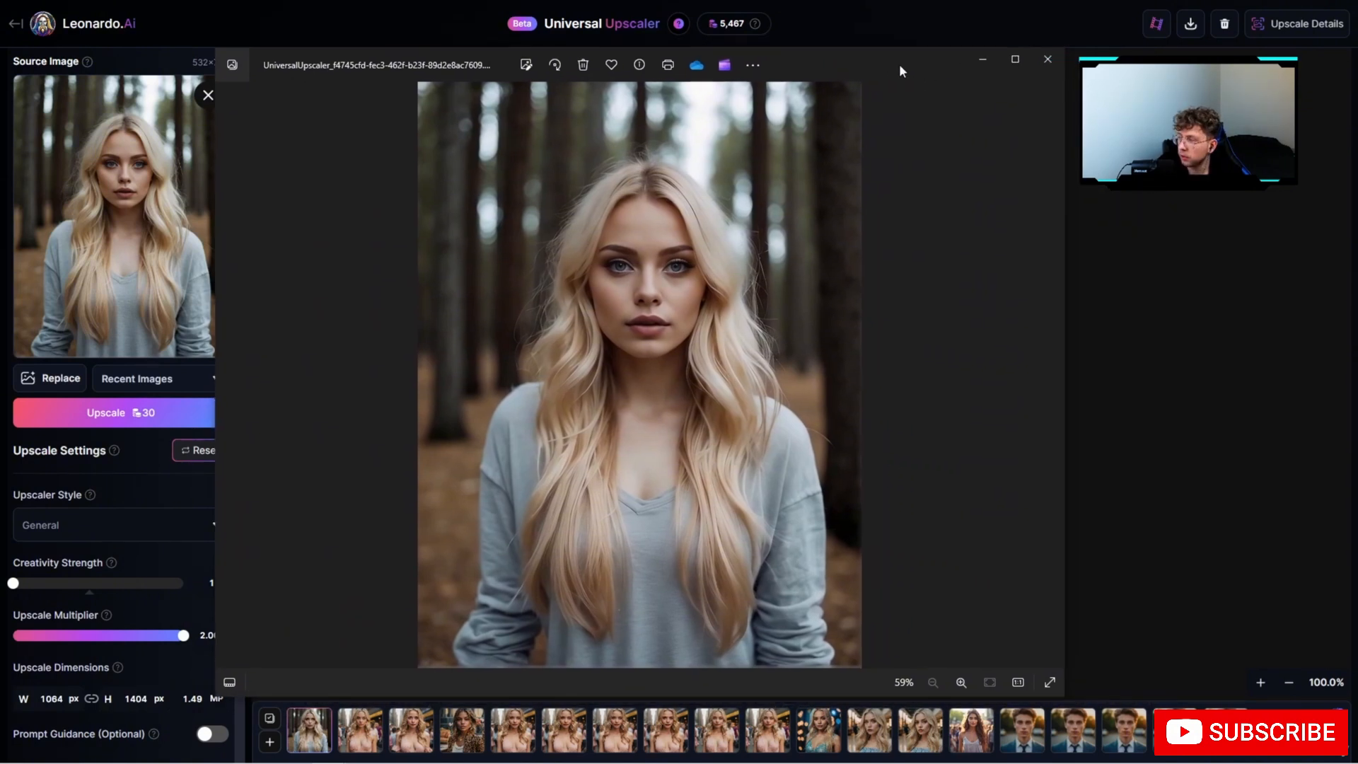
Open the original forest portrait and place it beside the upscaled face-swapped version for comparison.
click(327, 762)
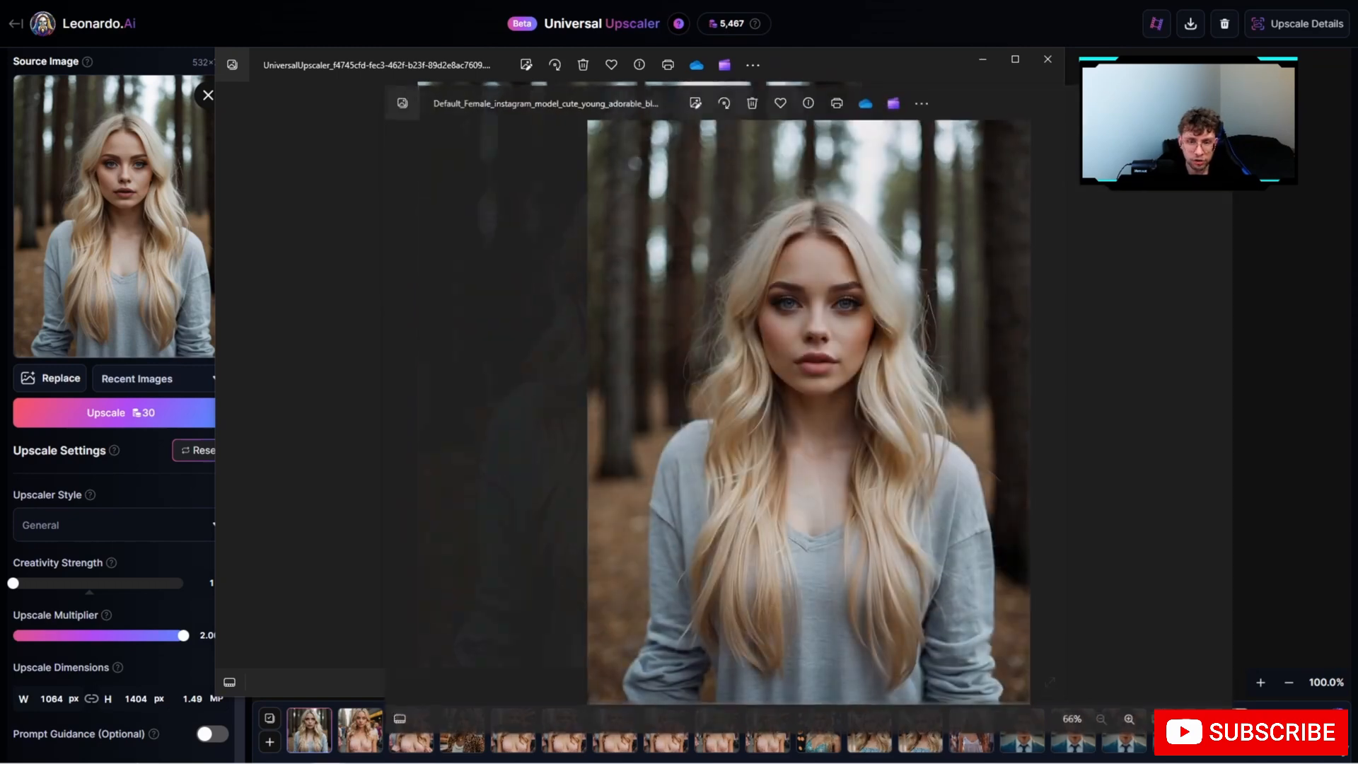
drag(994, 107, 1320, 57)
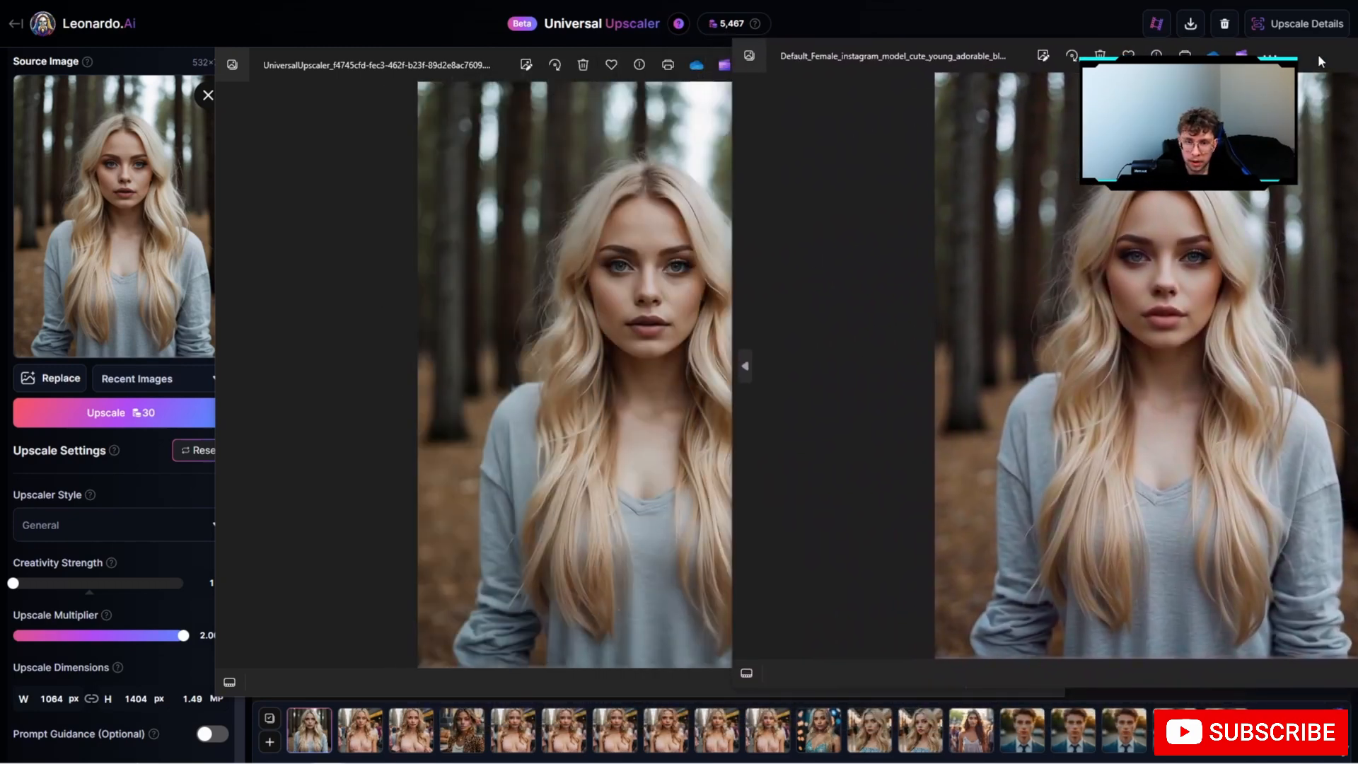
click(689, 50)
drag(495, 58, 302, 50)
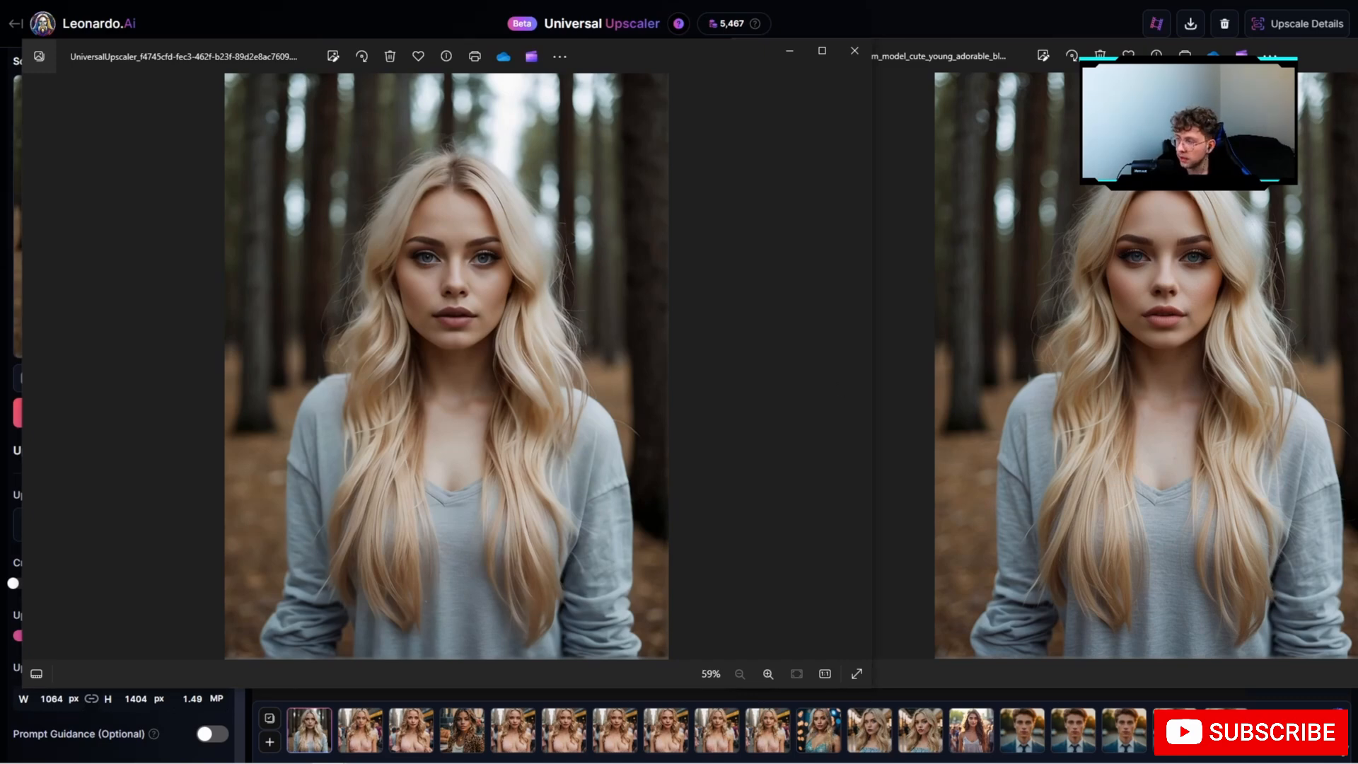
Narrow the pink-dress New York portrait's window and place it beside the upscaled forest portrait to compare the faces.
click(885, 138)
drag(953, 92, 1084, 57)
drag(506, 280, 907, 280)
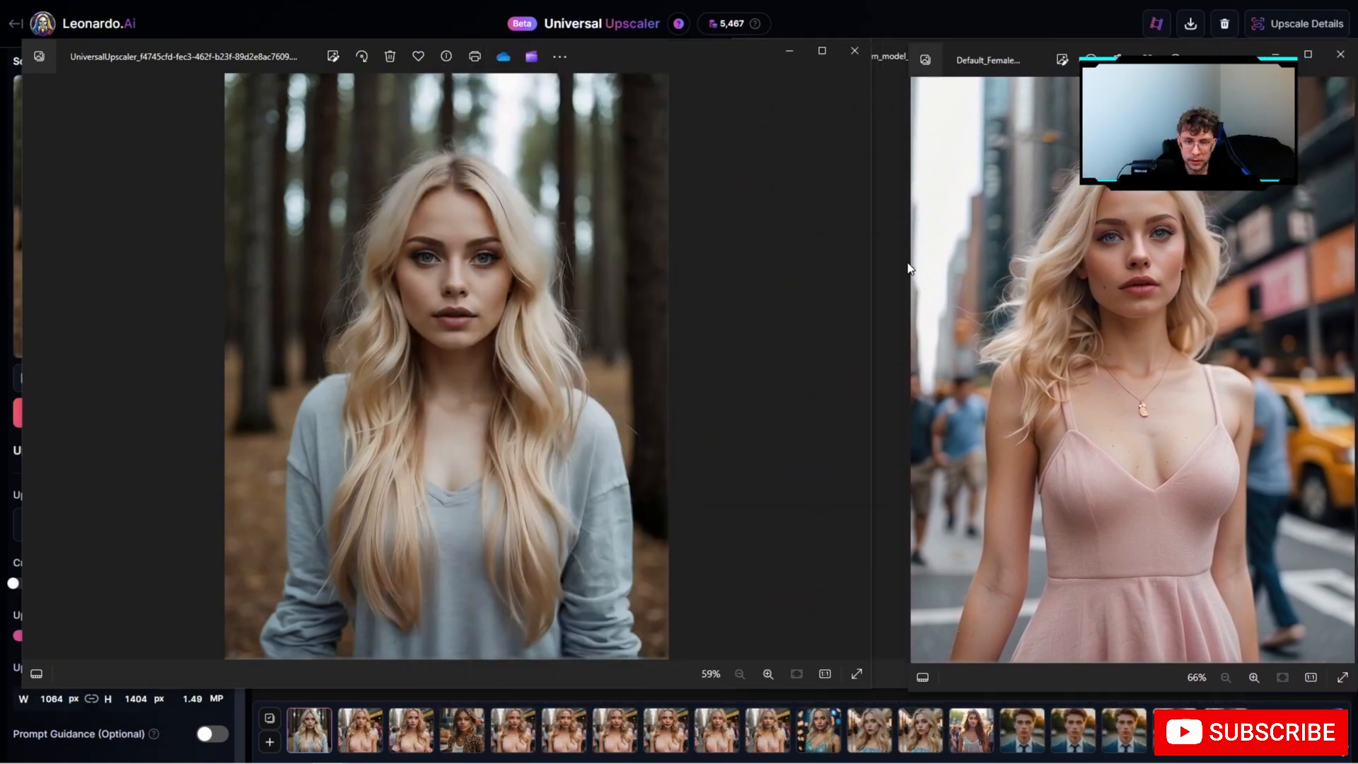
drag(1239, 61, 1094, 56)
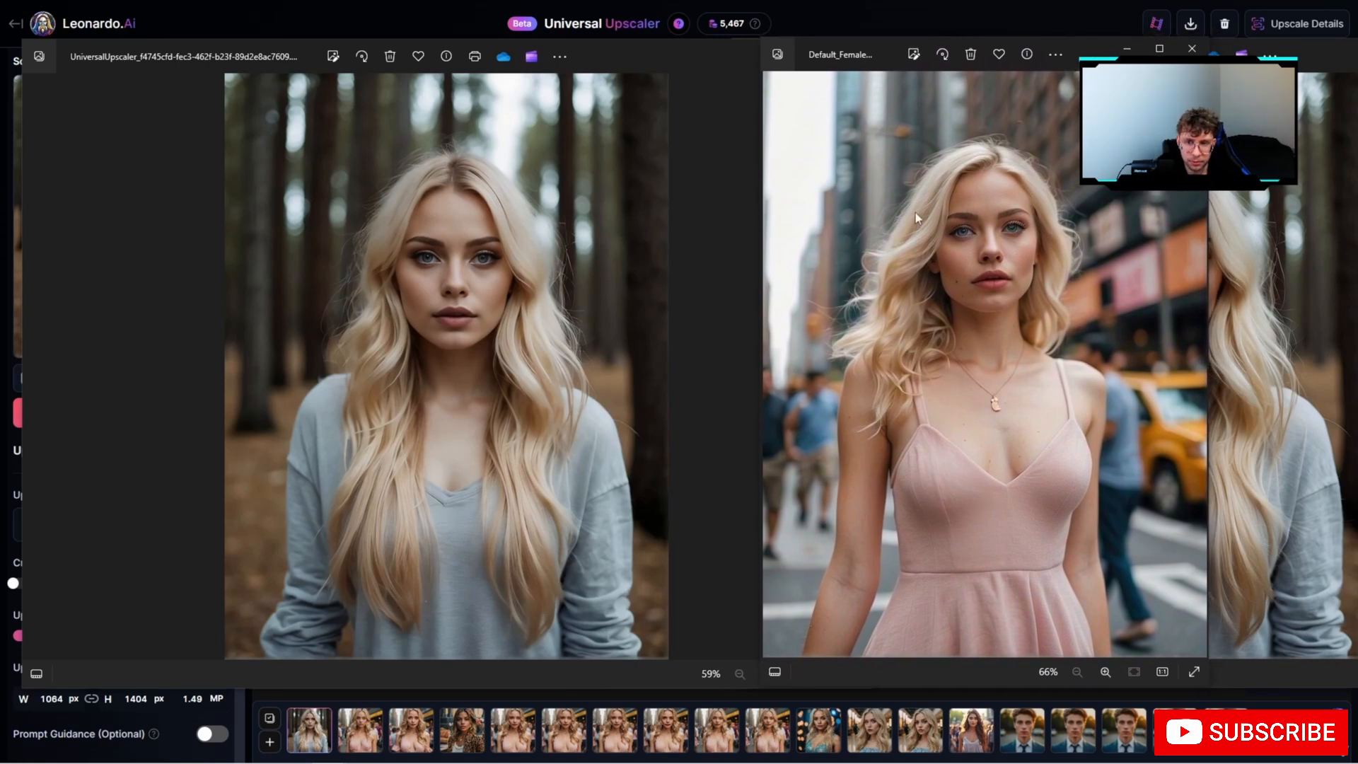
mouse_move(1093, 56)
mouse_down()
mouse_move(594, 50)
mouse_move(1080, 53)
mouse_up()
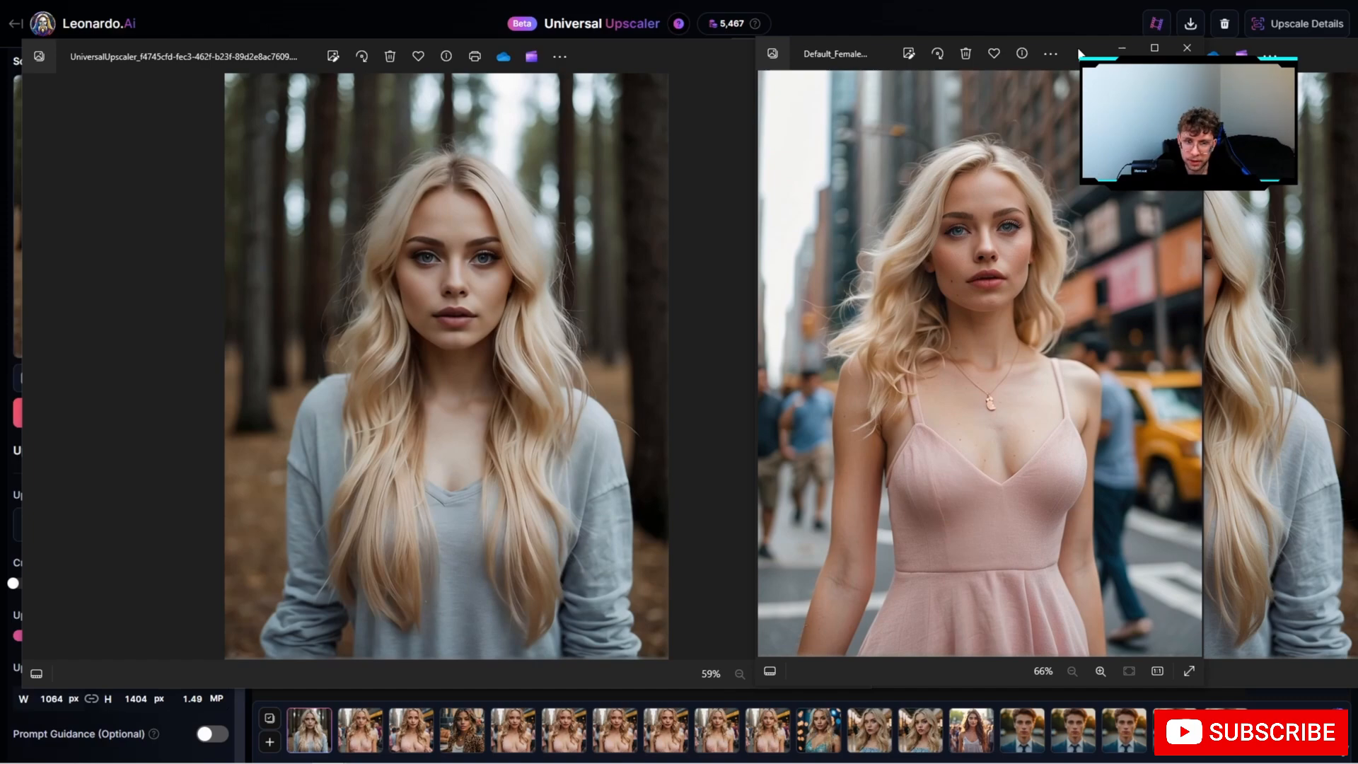
drag(1079, 53, 1079, 53)
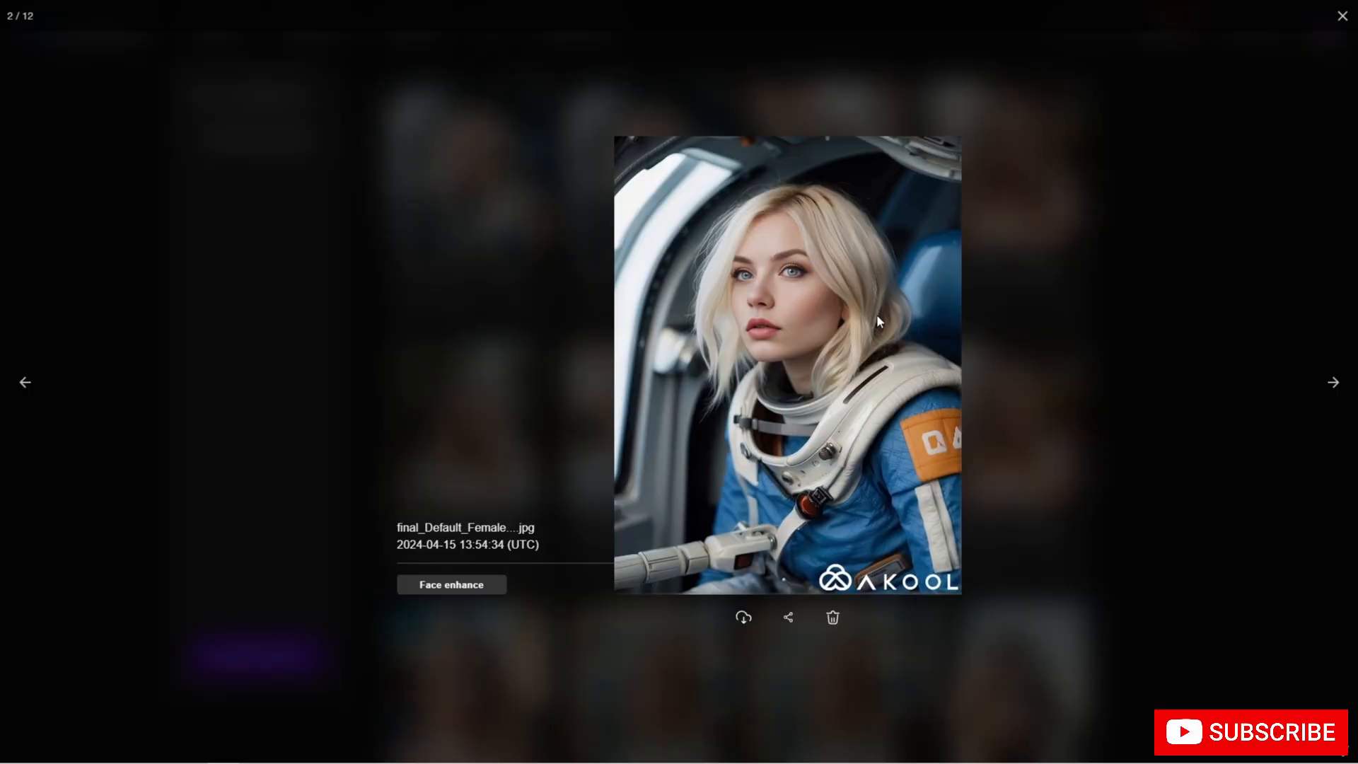
In Akool's results gallery, browse the enlarged face-swapped portraits, including the spacesuit, red-dress, pink-dress and blue T-shirt images.
click(25, 383)
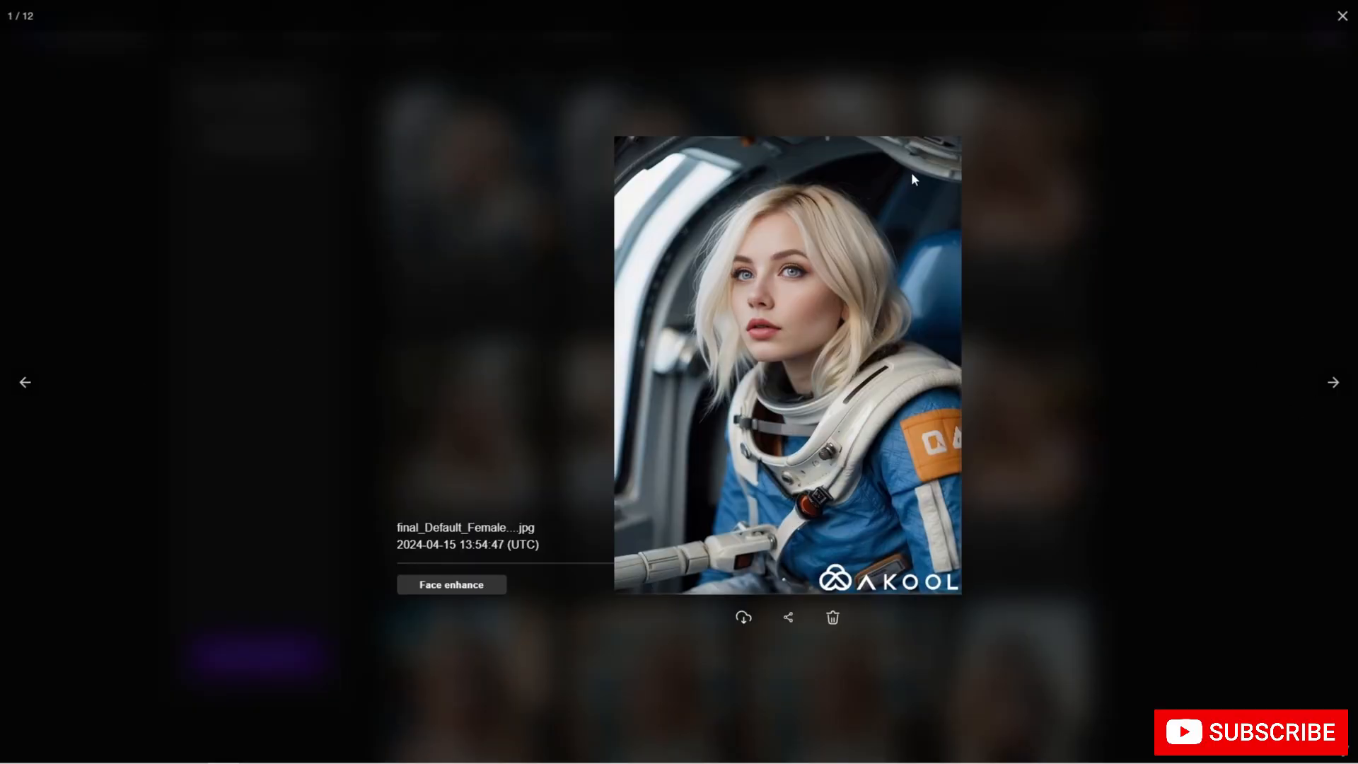
click(1331, 384)
click(1331, 384)
click(1330, 384)
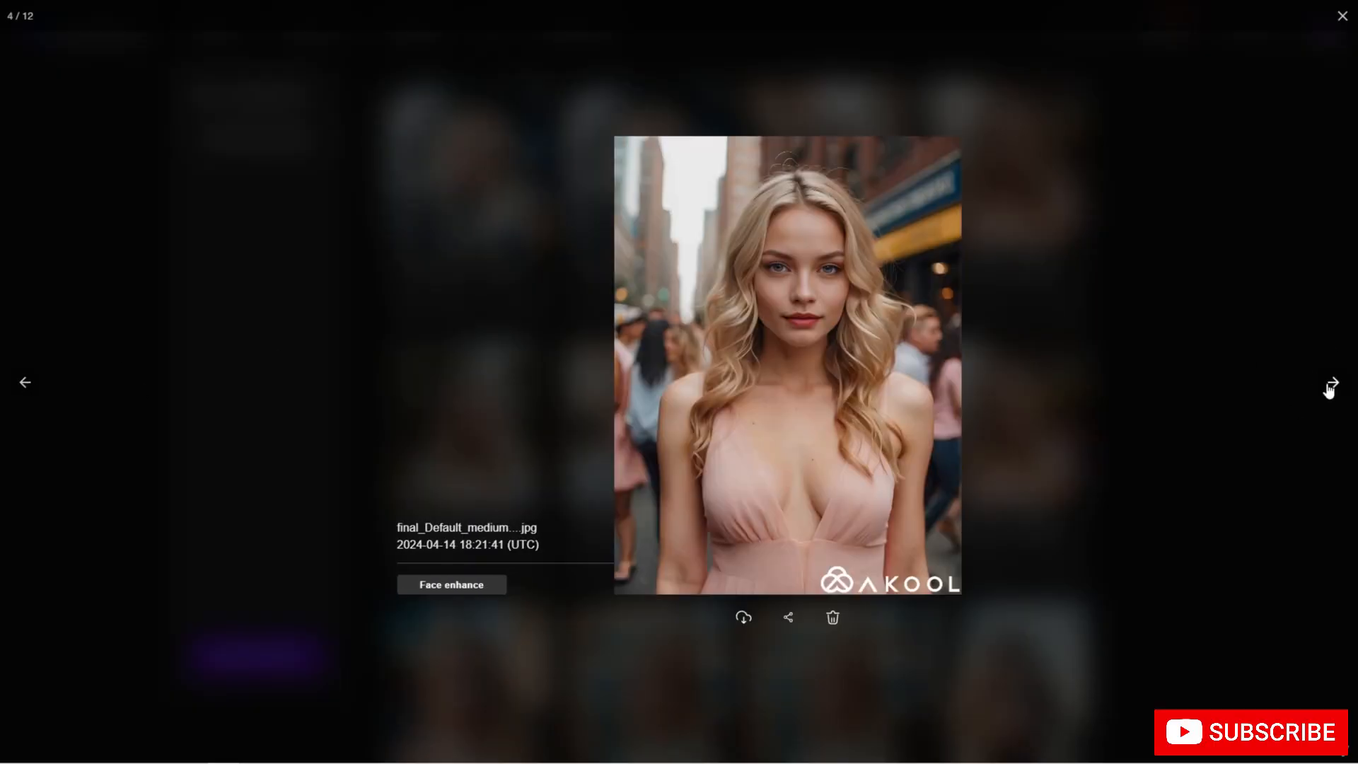
click(1331, 384)
click(1330, 384)
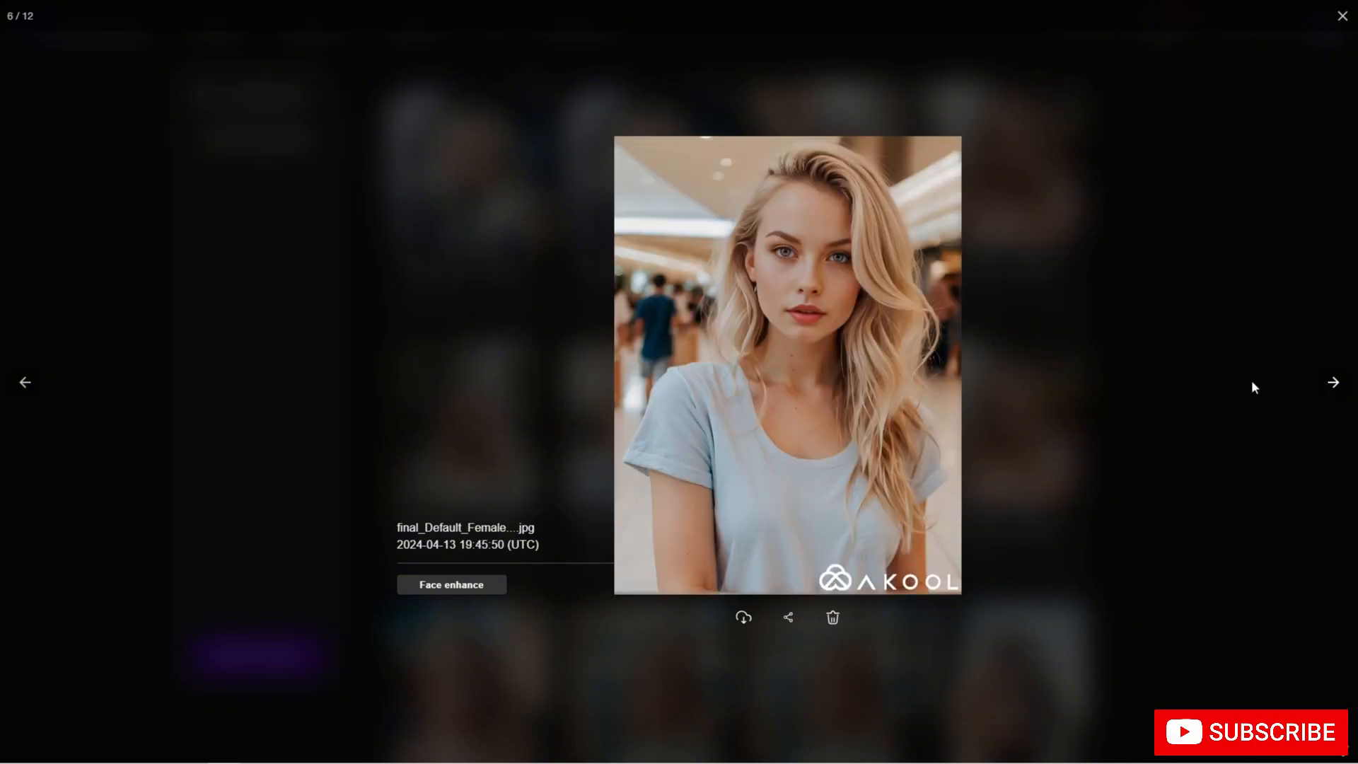
click(36, 391)
click(37, 391)
click(39, 393)
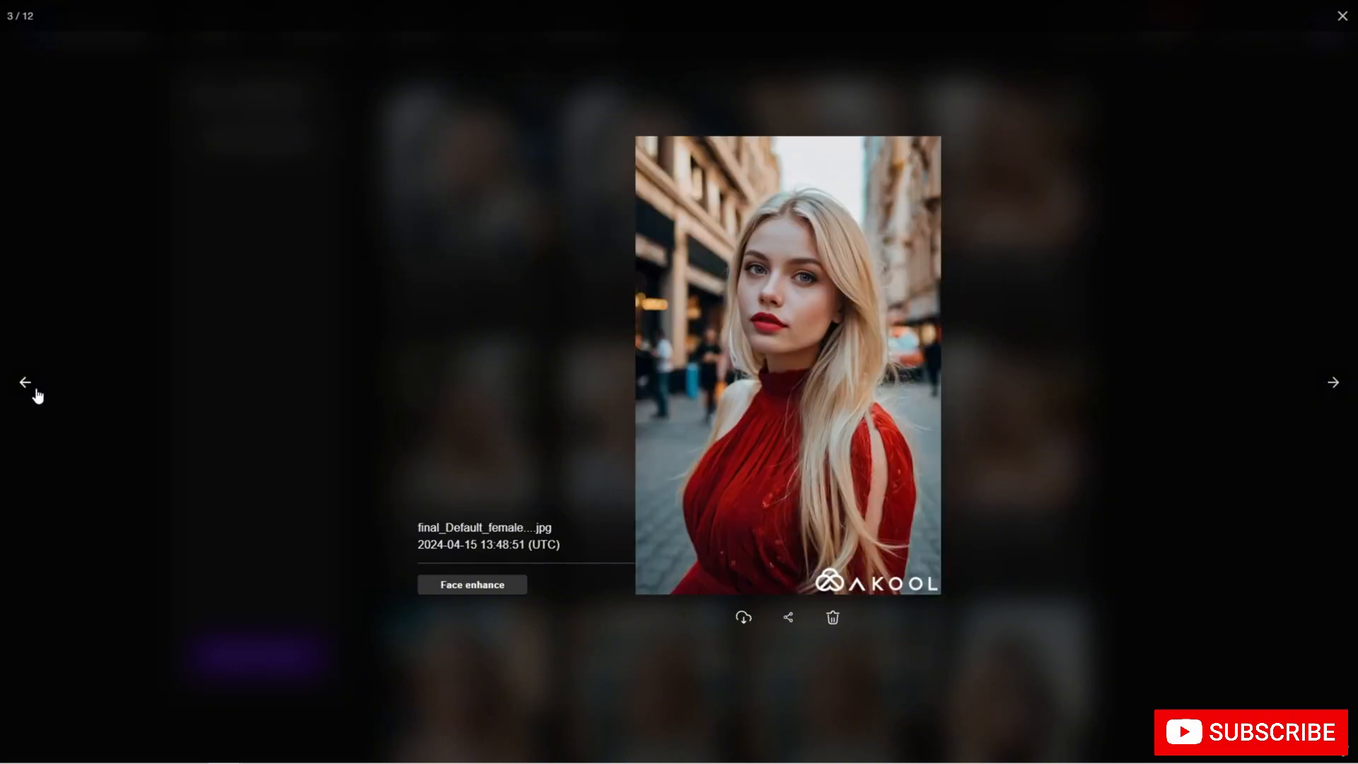
click(39, 393)
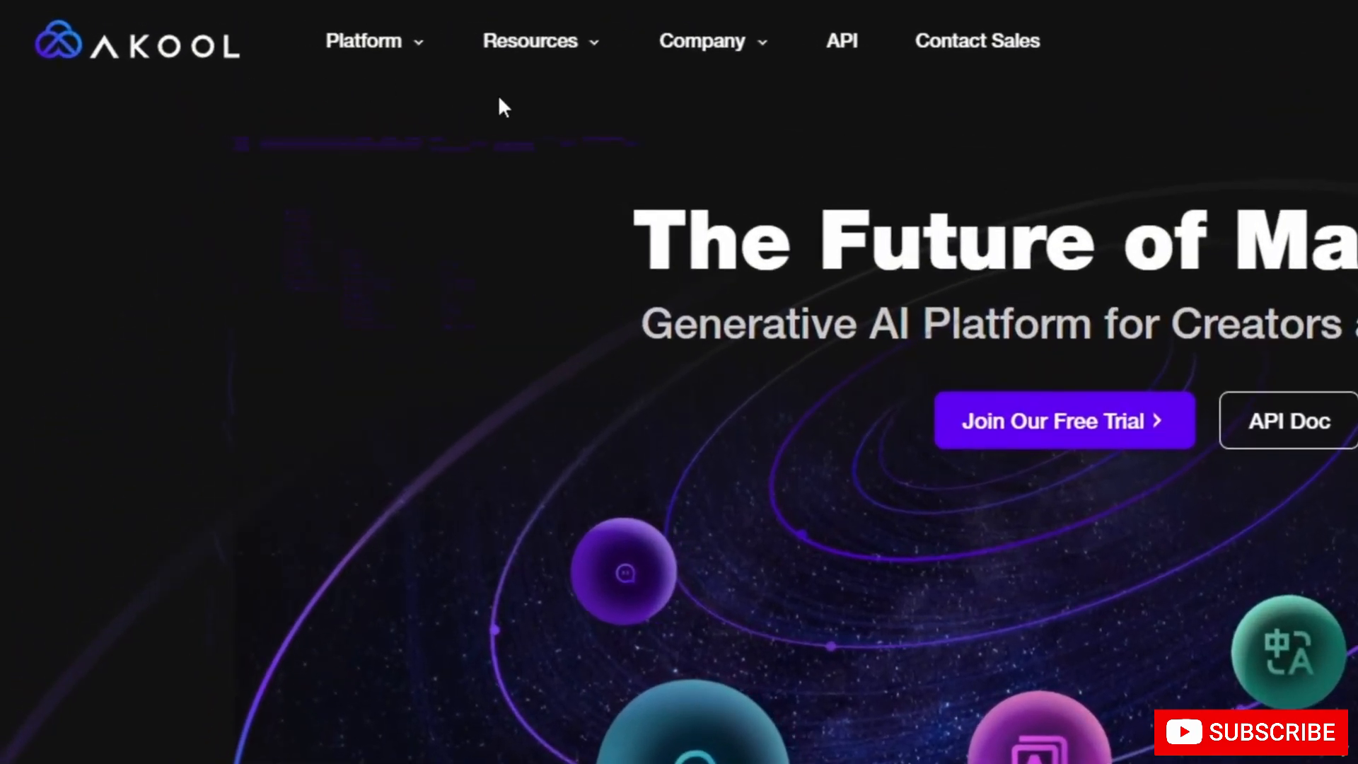
In Akool's Face Swap tool, load the red-dress street portrait from history and assign the first saved face as its replacement.
click(388, 45)
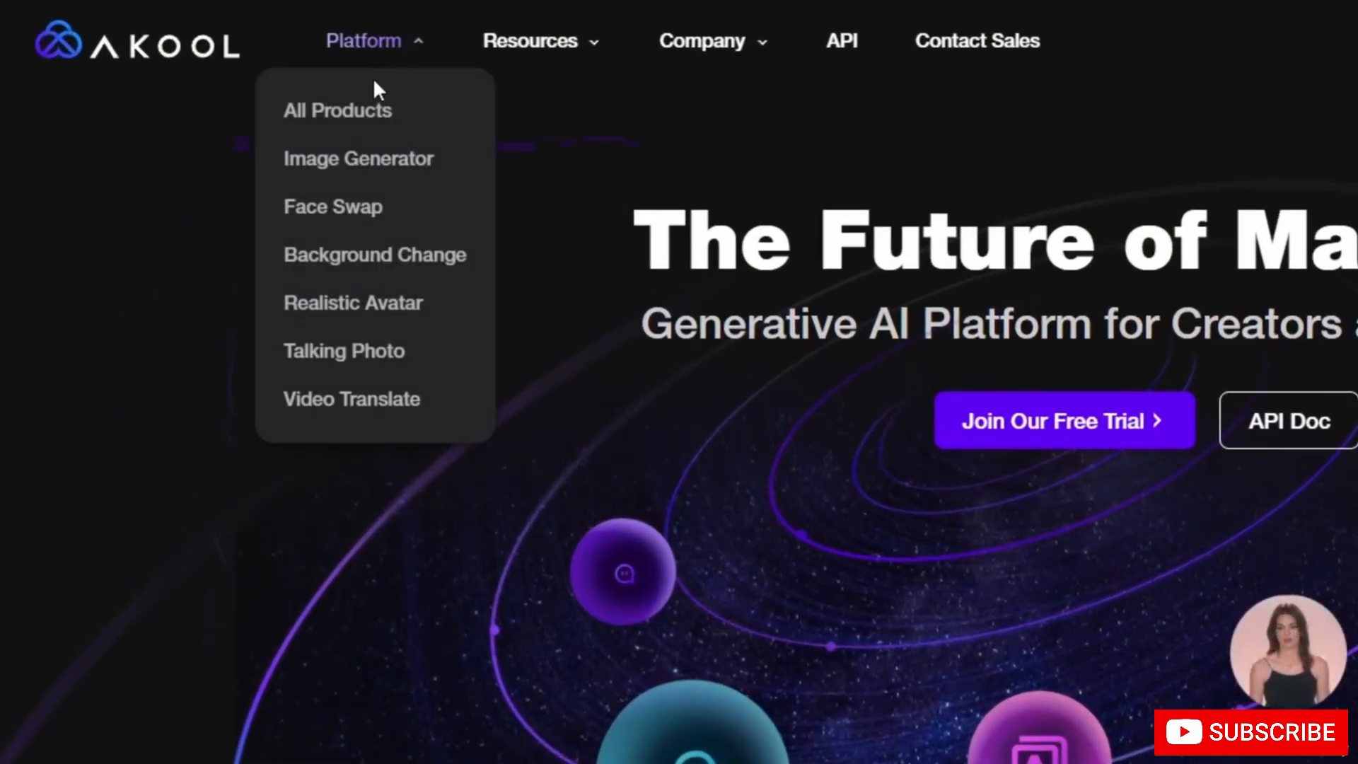
click(350, 207)
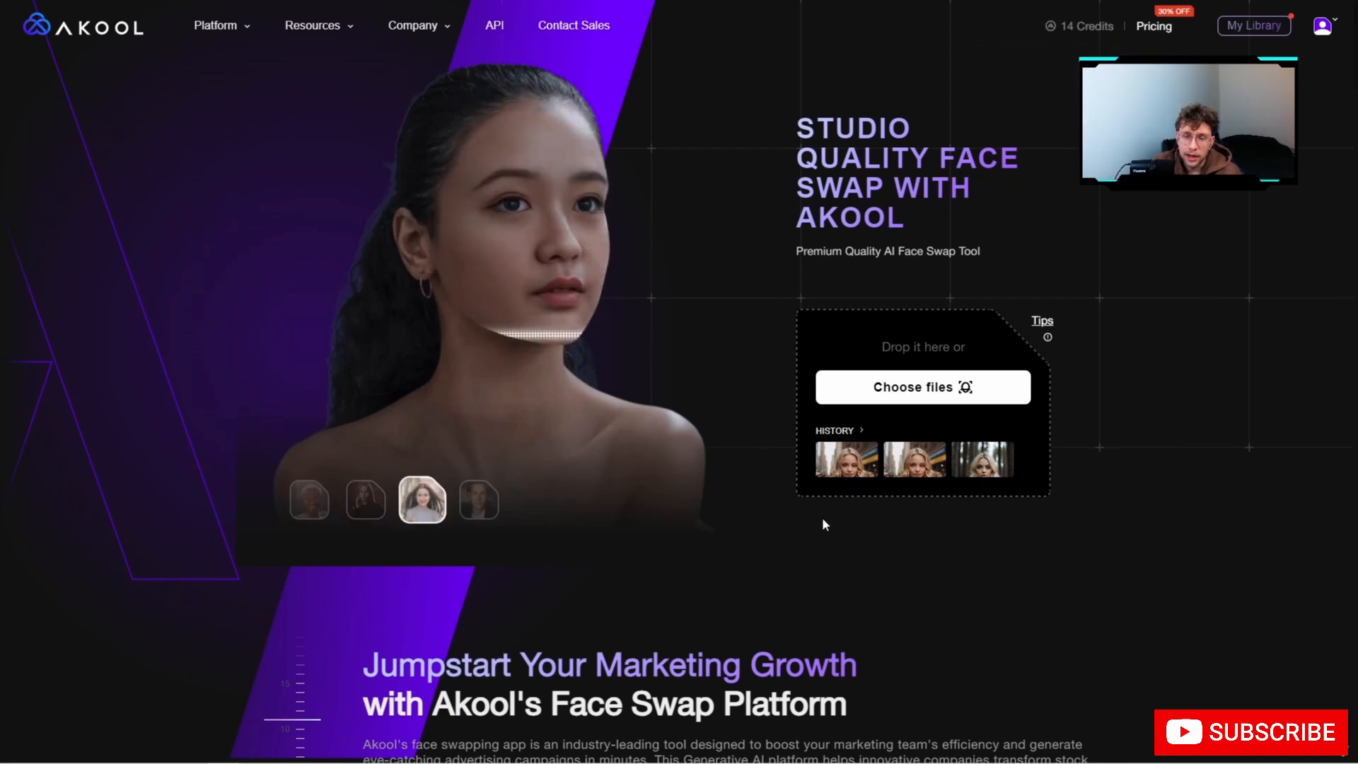
click(845, 460)
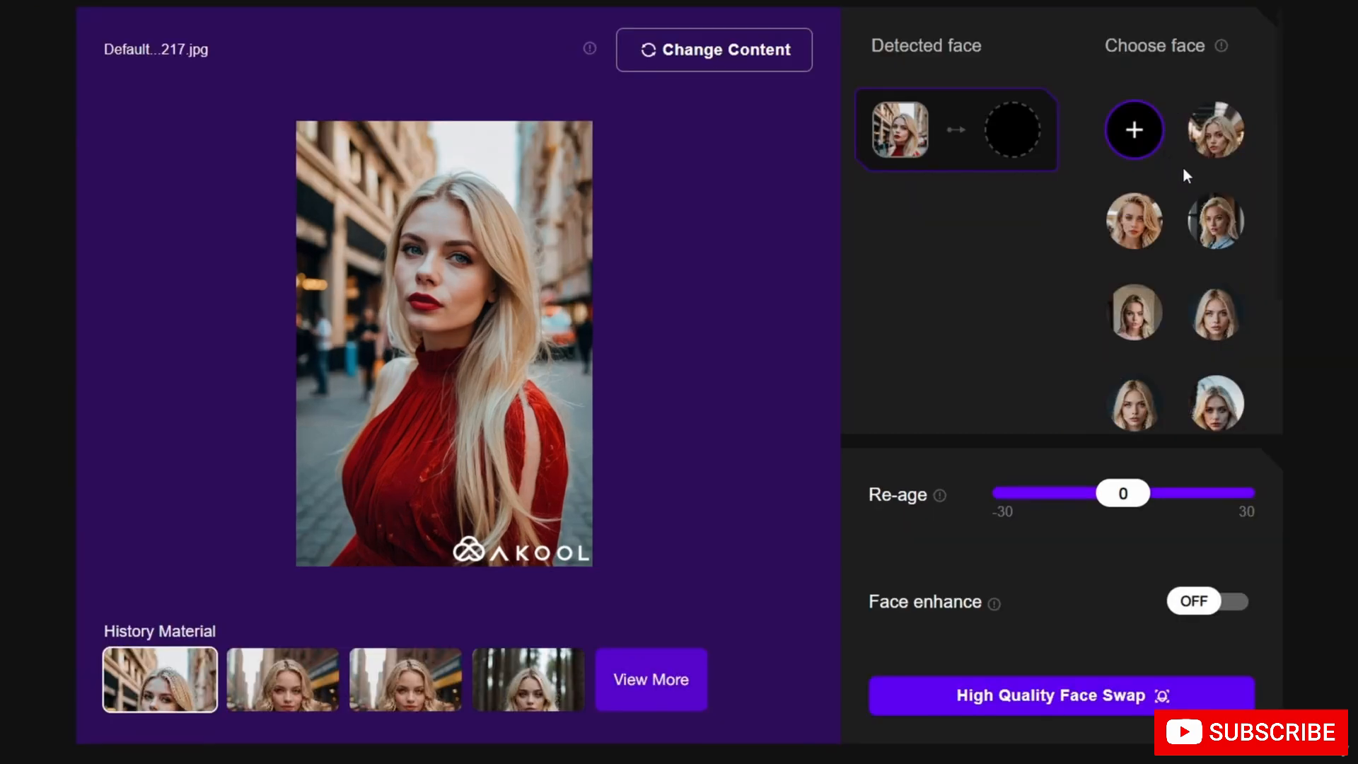
click(1218, 143)
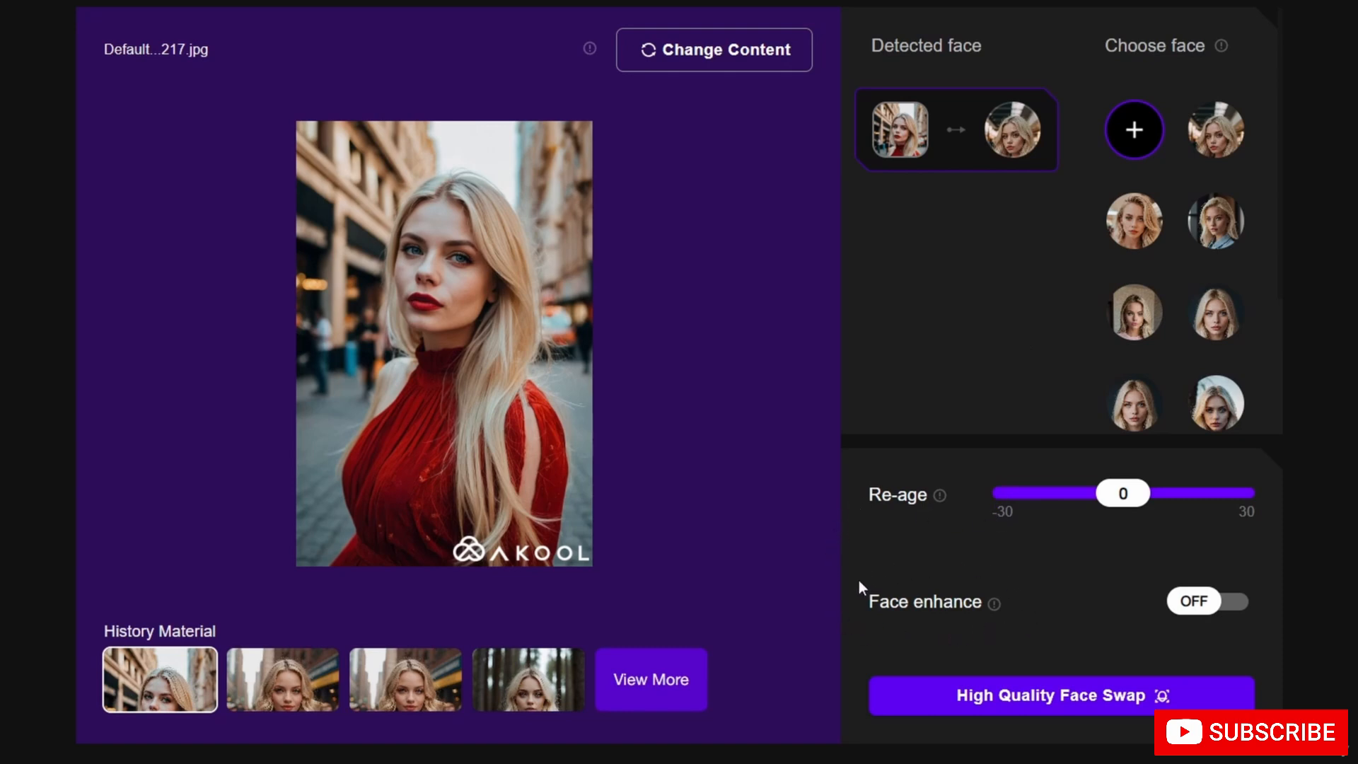
Run a high-quality face swap on the red-dress portrait with Face enhance on, and open the result in the library.
click(1202, 601)
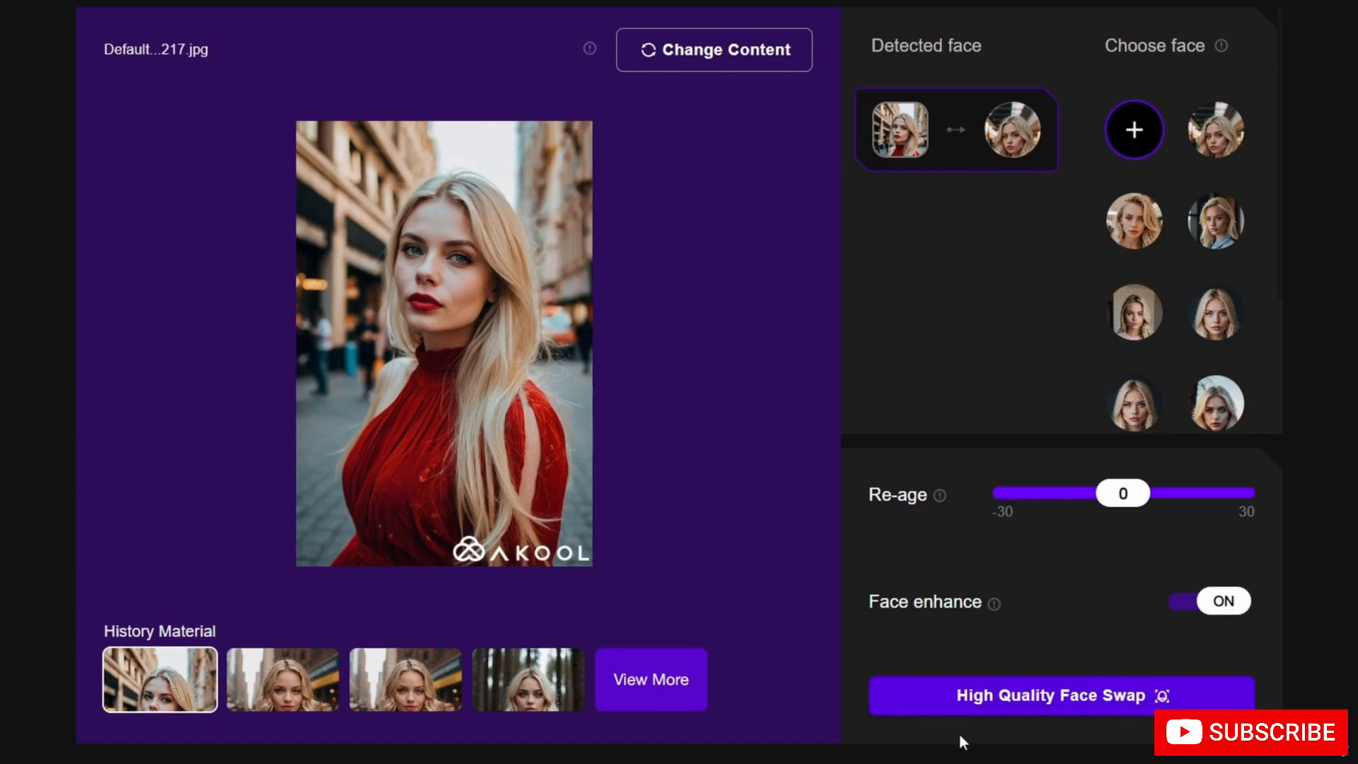
click(1092, 699)
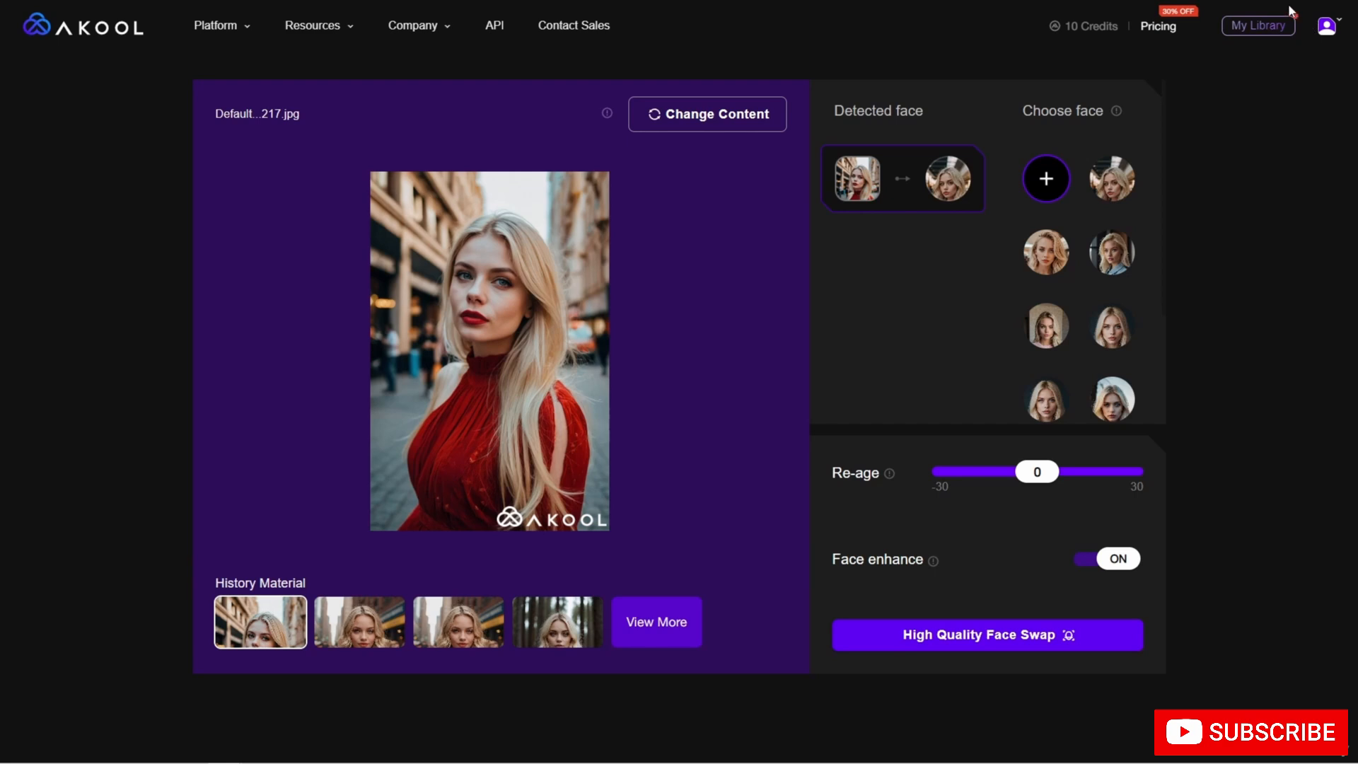
click(1256, 35)
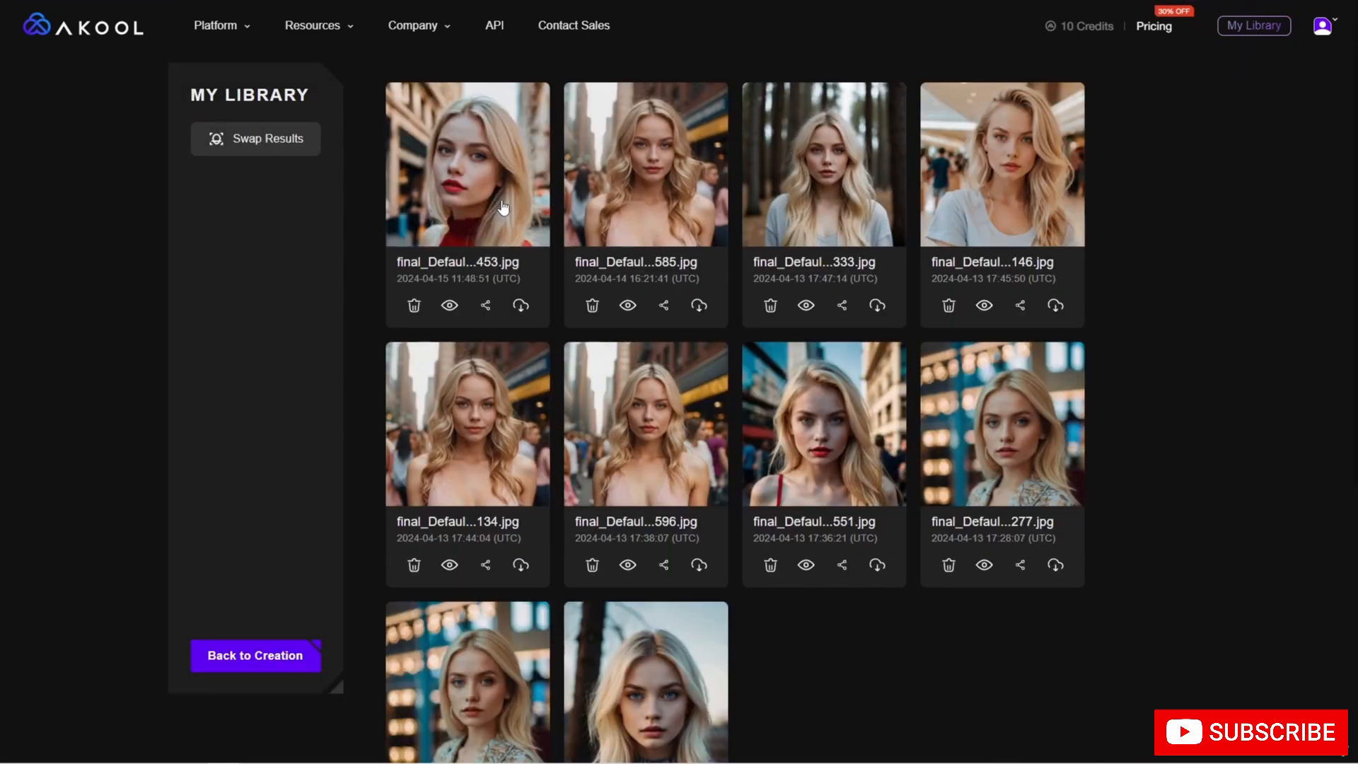
click(502, 206)
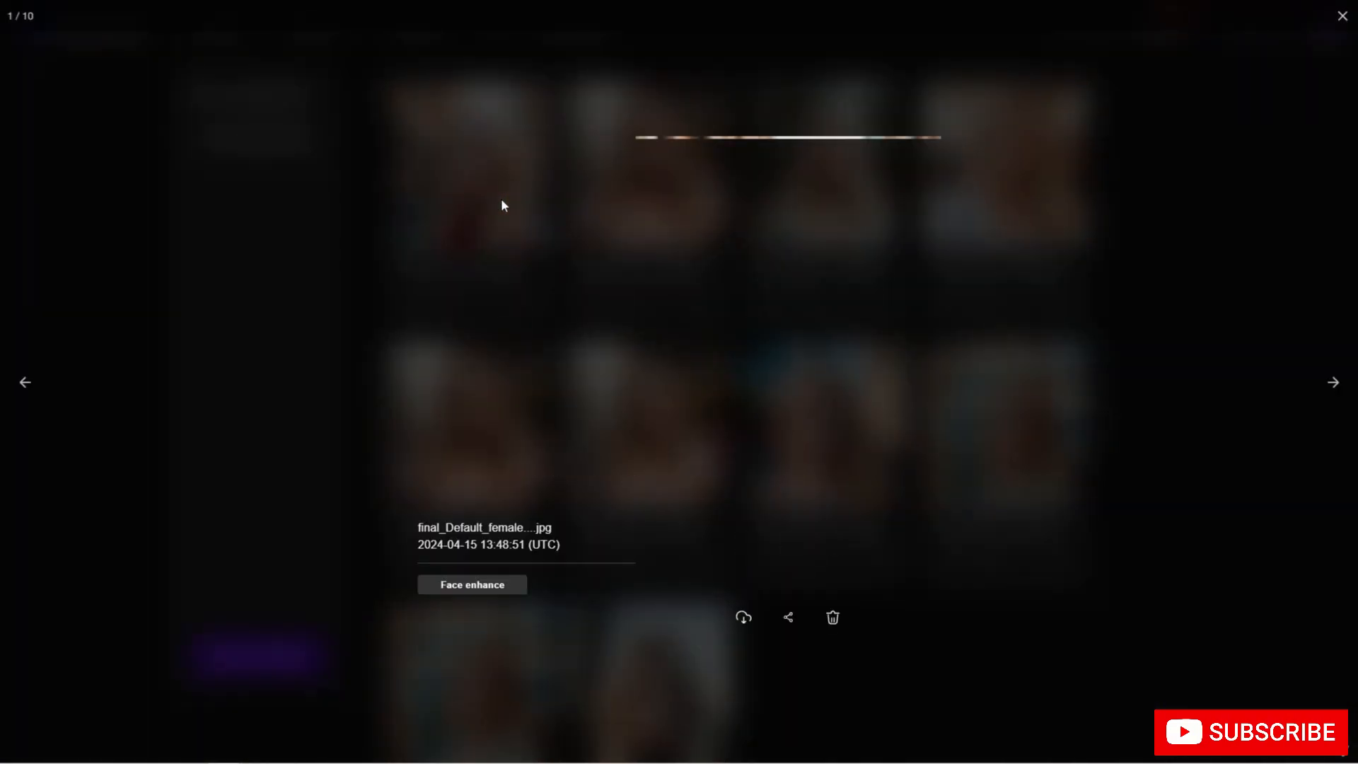
Download the face-swapped red-dress portrait, view the saved image and minimize its window.
key(alt+Tab)
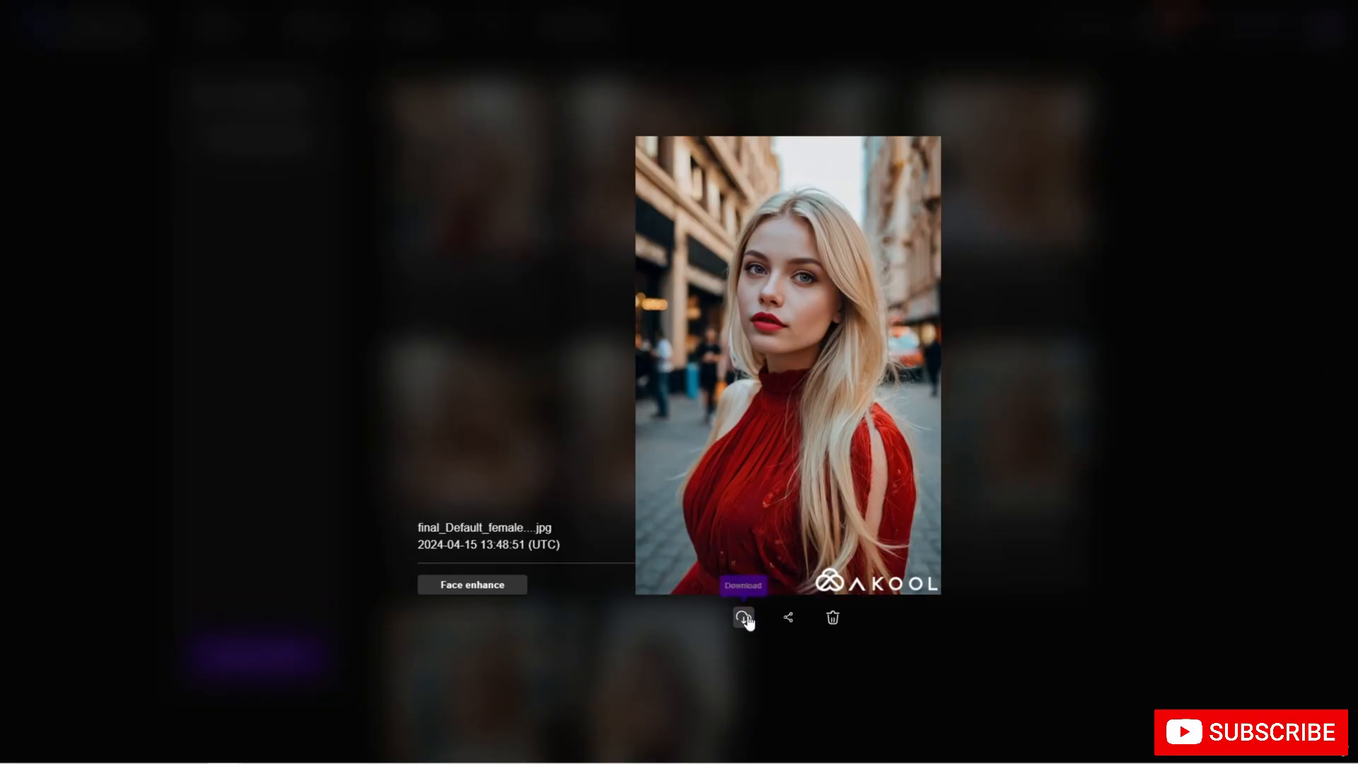
click(744, 617)
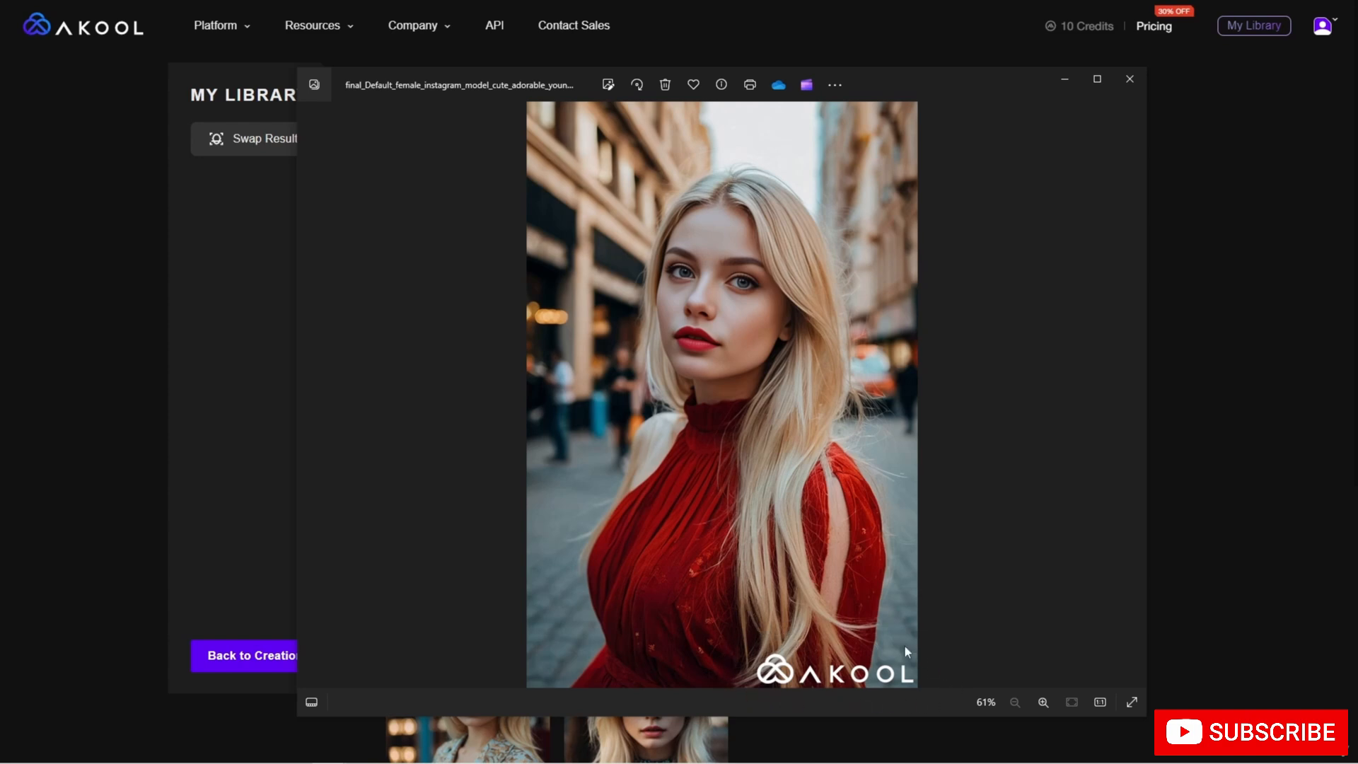
click(1069, 82)
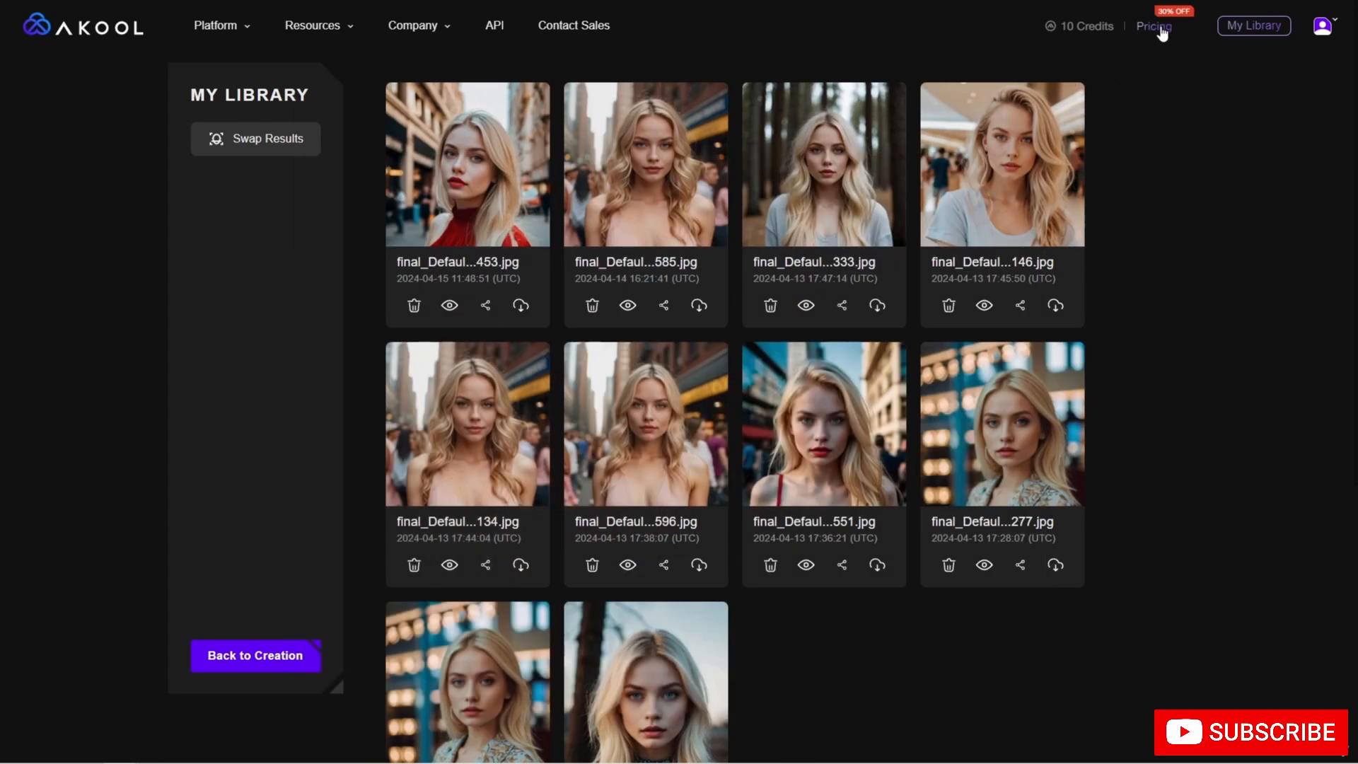
Open Akool's pricing plans and switch them to monthly billing.
click(1160, 25)
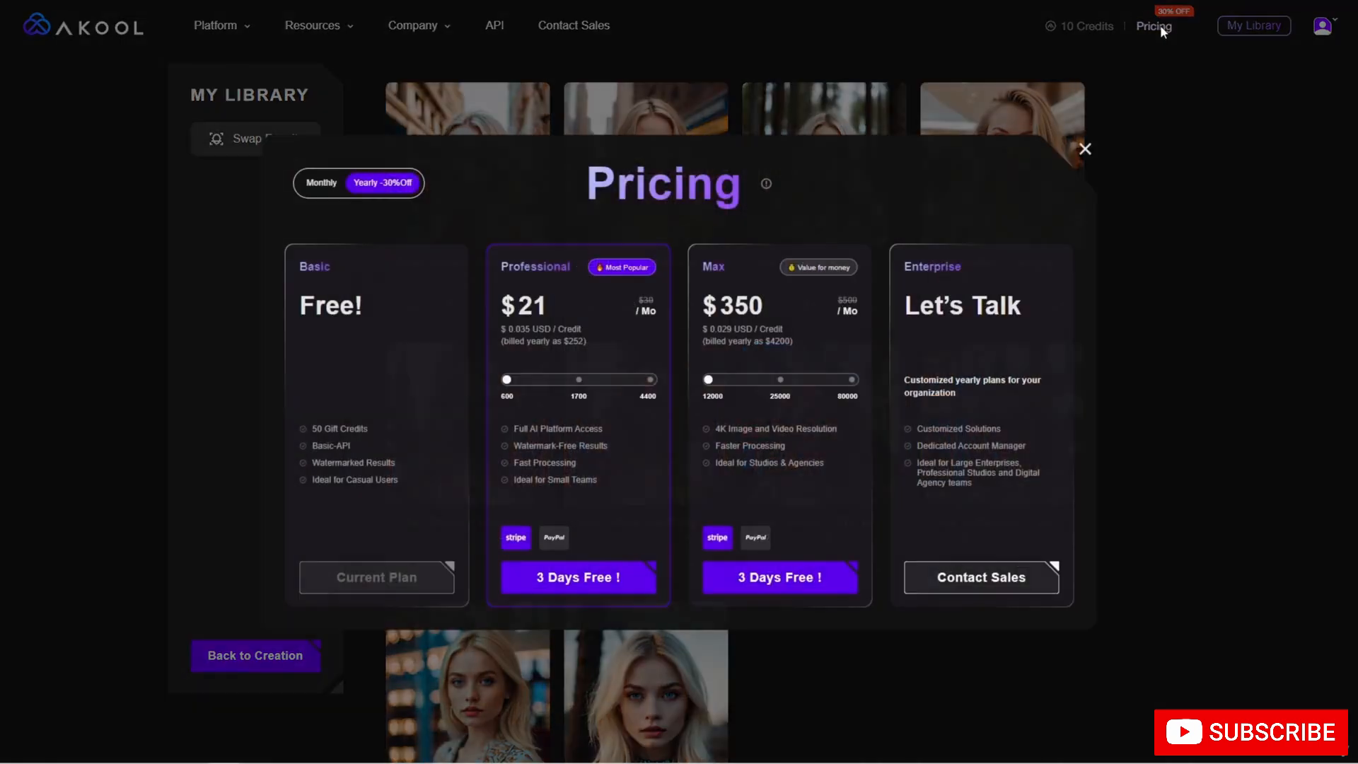
click(327, 185)
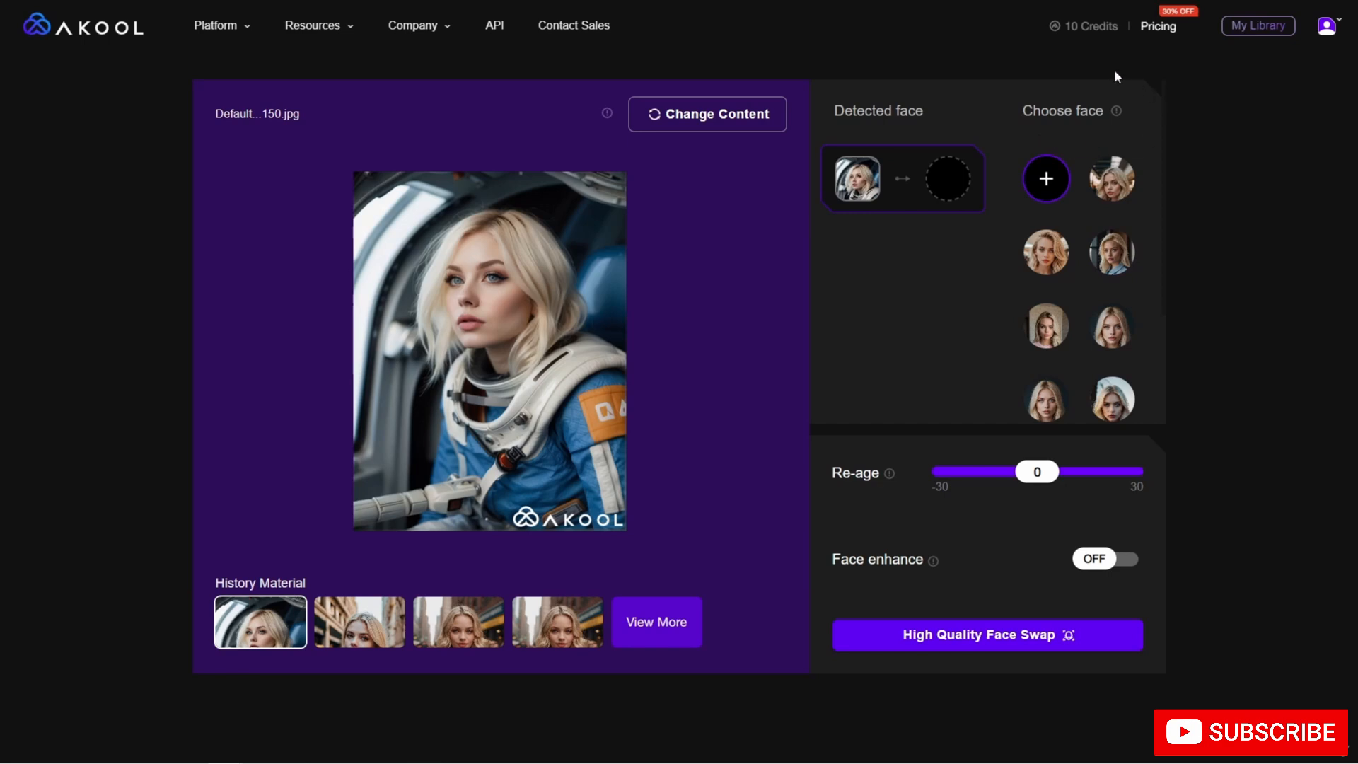
Assign the straight-haired frontal saved face to the spacesuit portrait, turn on Face enhance and run the high-quality swap.
scroll(1082, 202, down, 2)
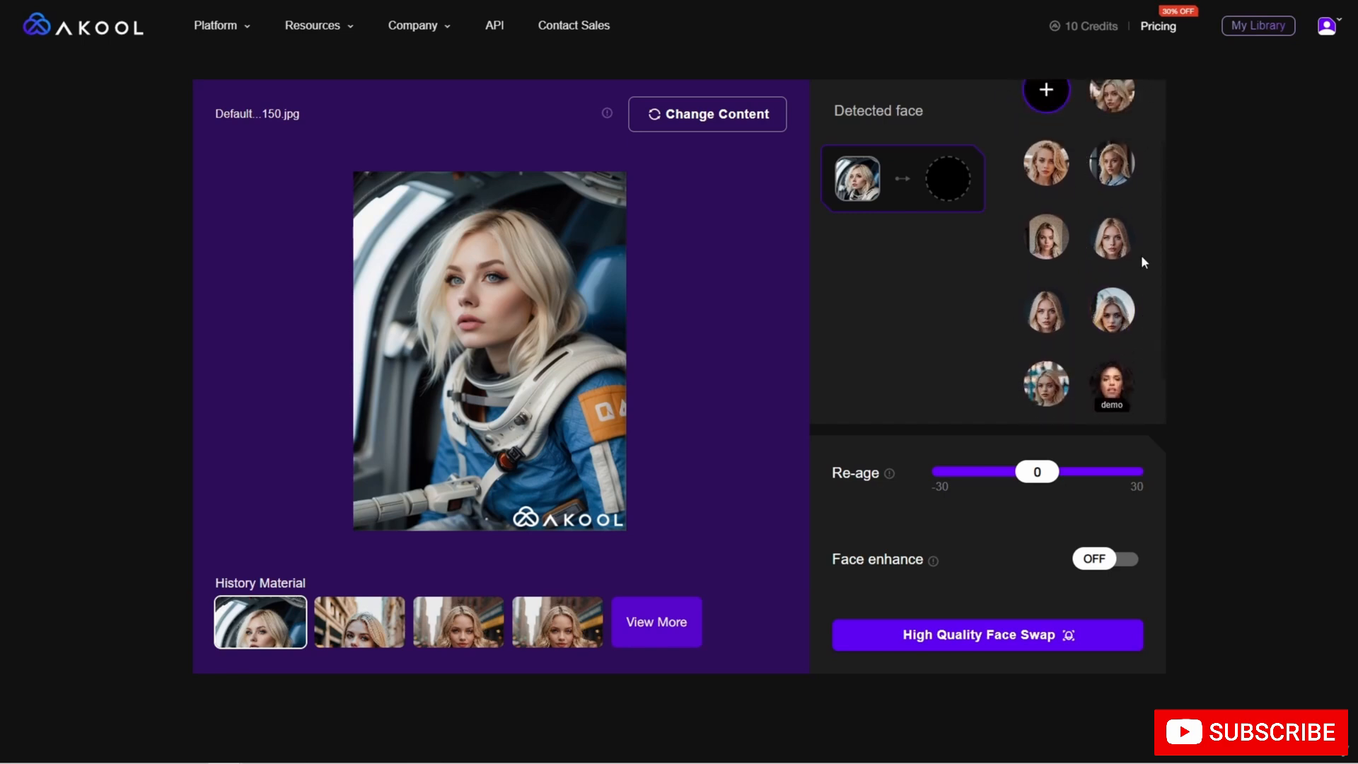
click(1046, 309)
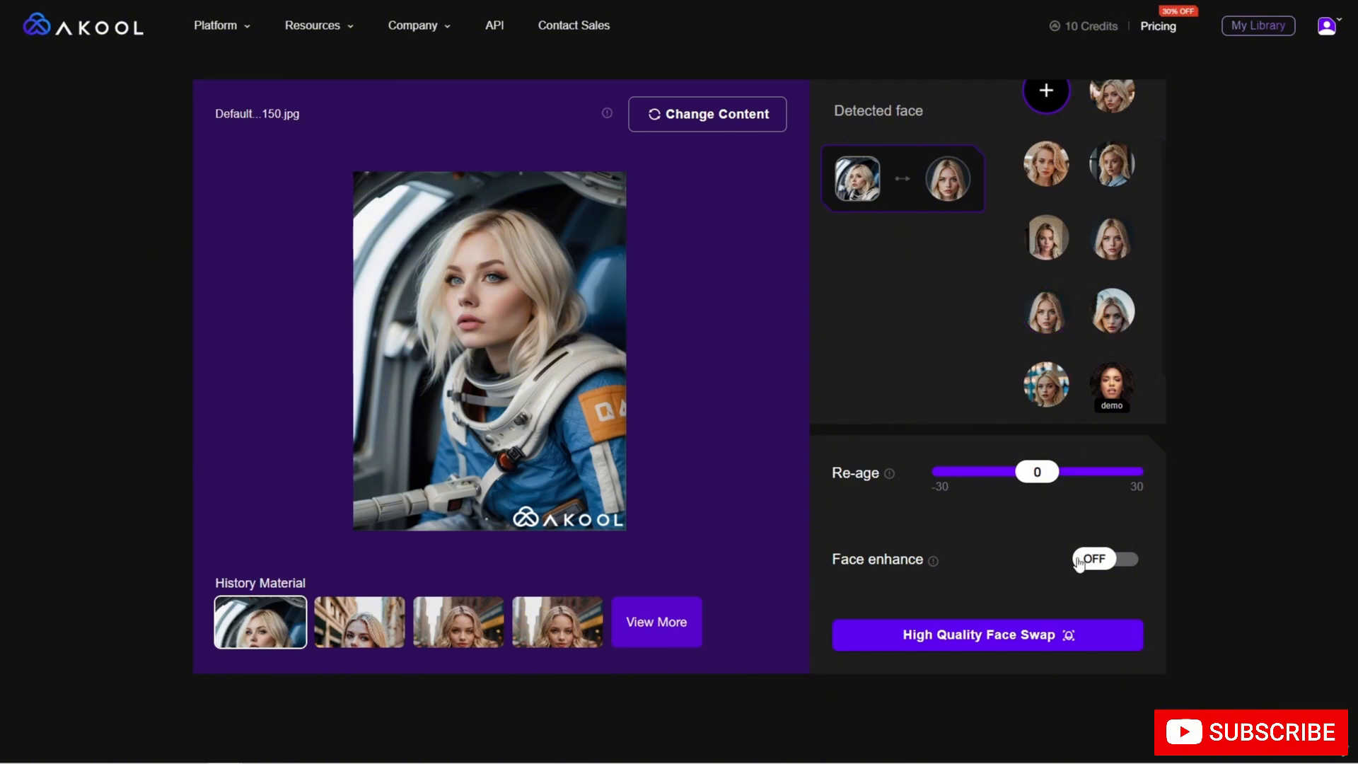
click(1099, 566)
click(1045, 643)
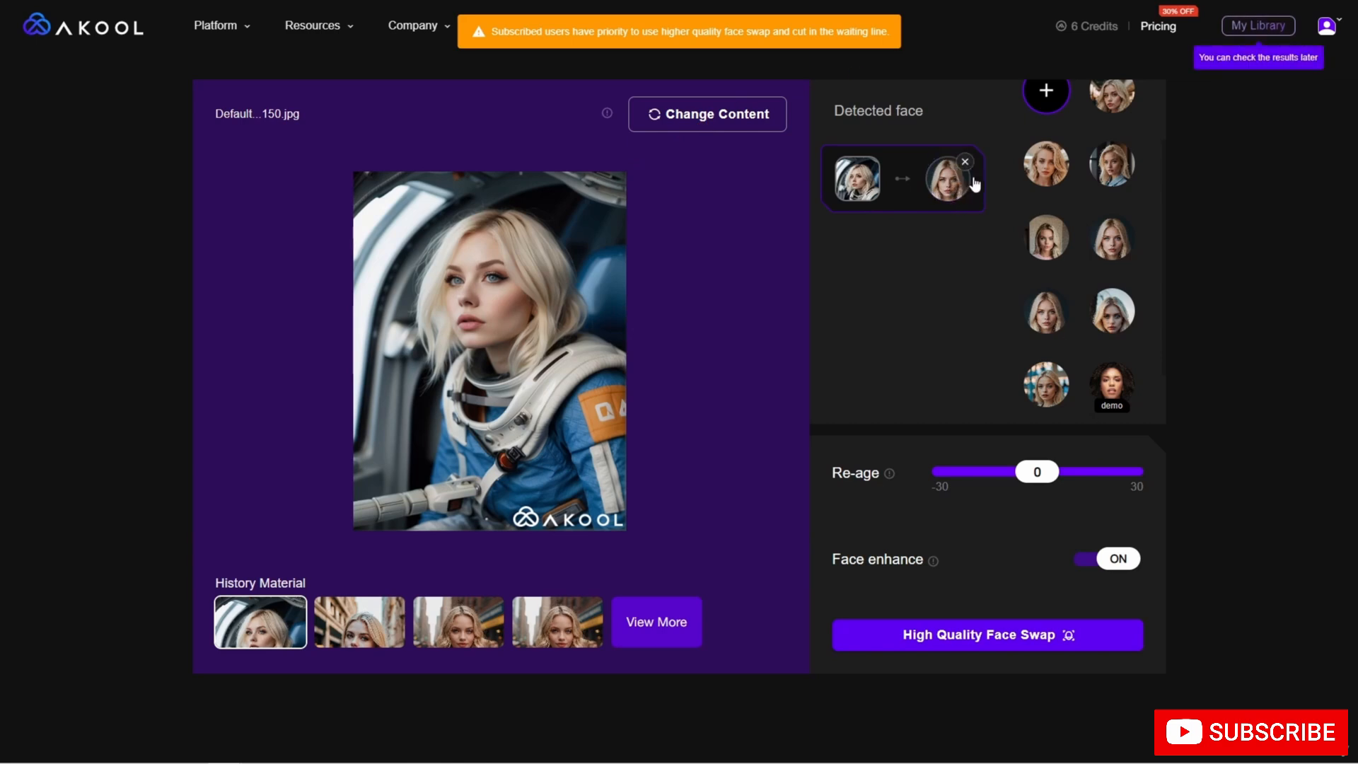
Replace the spacesuit portrait's assigned face with the wavy golden-blonde saved face and run the high-quality swap again.
click(965, 169)
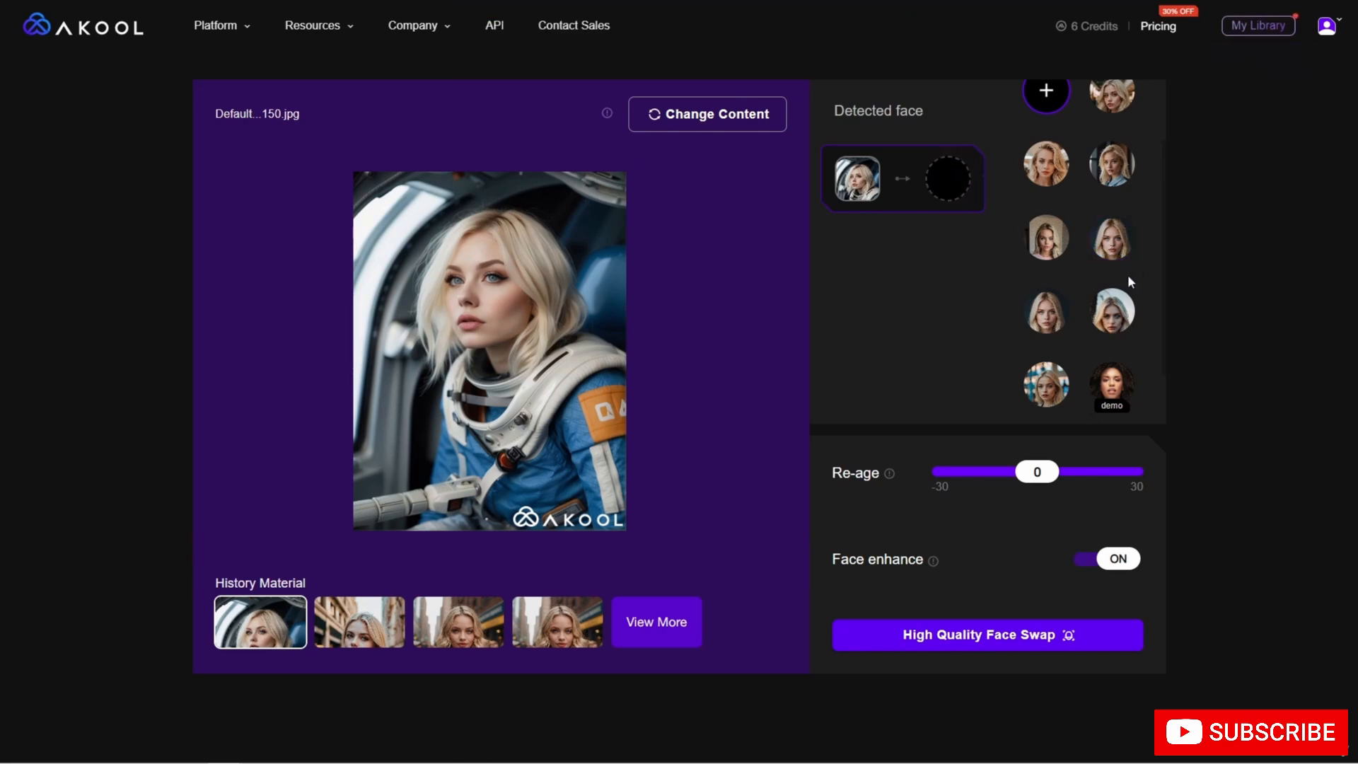
scroll(1127, 274, down, 1)
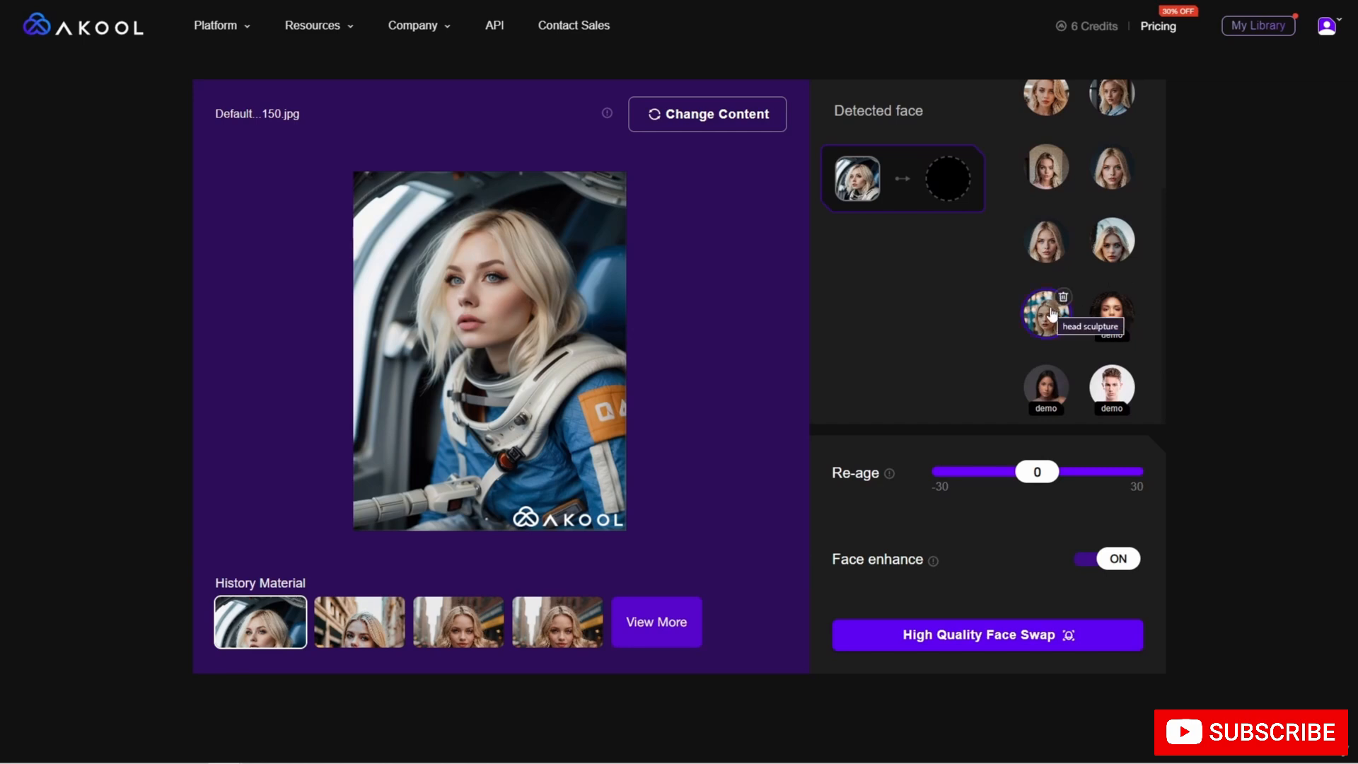
scroll(1059, 326, up, 3)
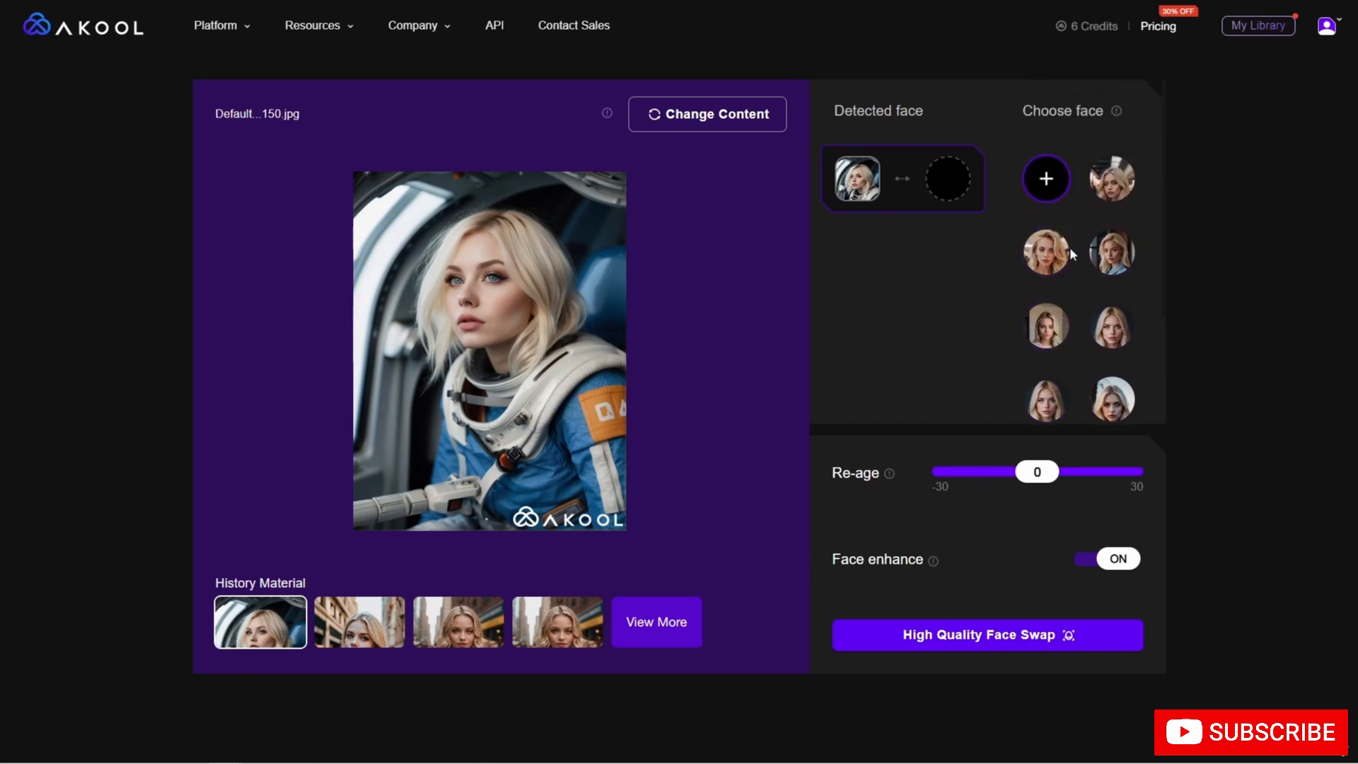
click(1060, 262)
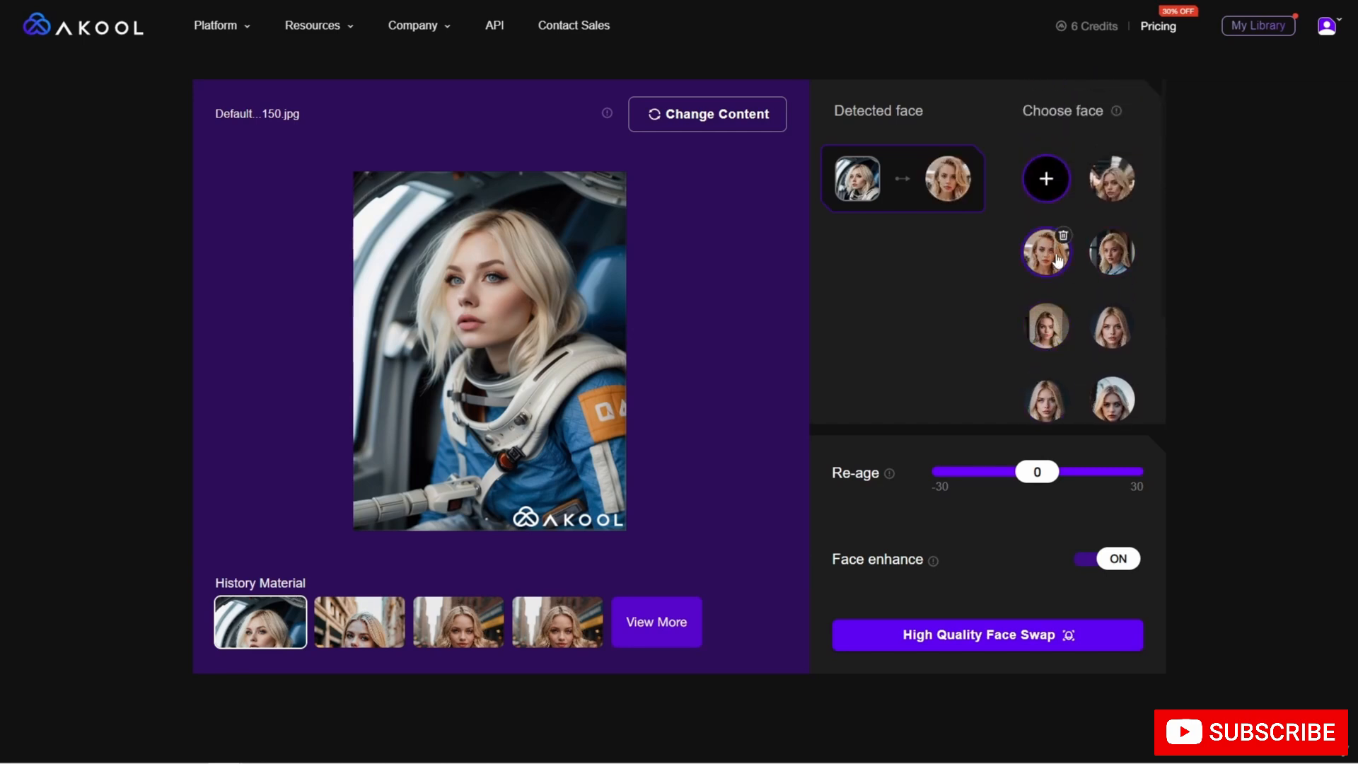
click(1034, 635)
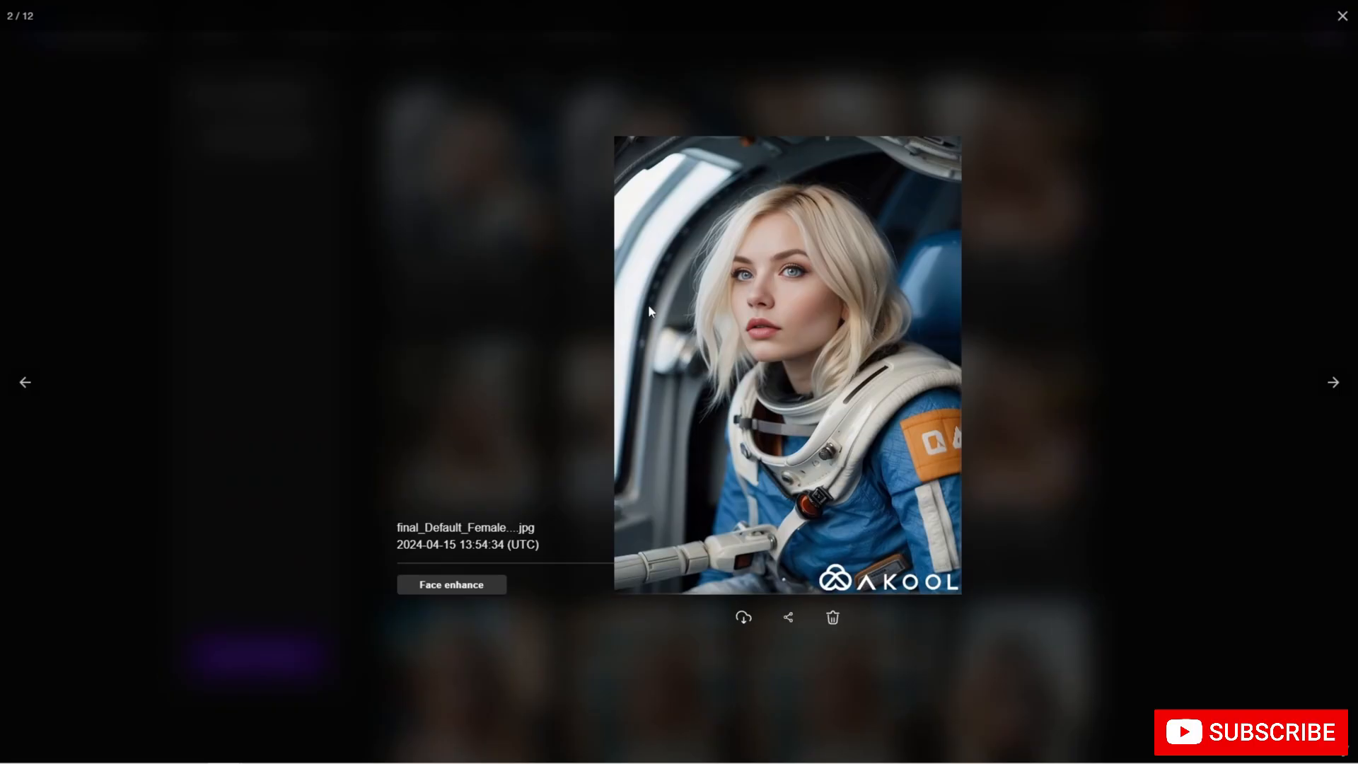
Browse the enlarged swap results to compare the faces in the spacesuit, red-dress, pink-dress, forest and blue T-shirt portraits.
click(26, 382)
click(1330, 384)
click(1330, 386)
click(1329, 385)
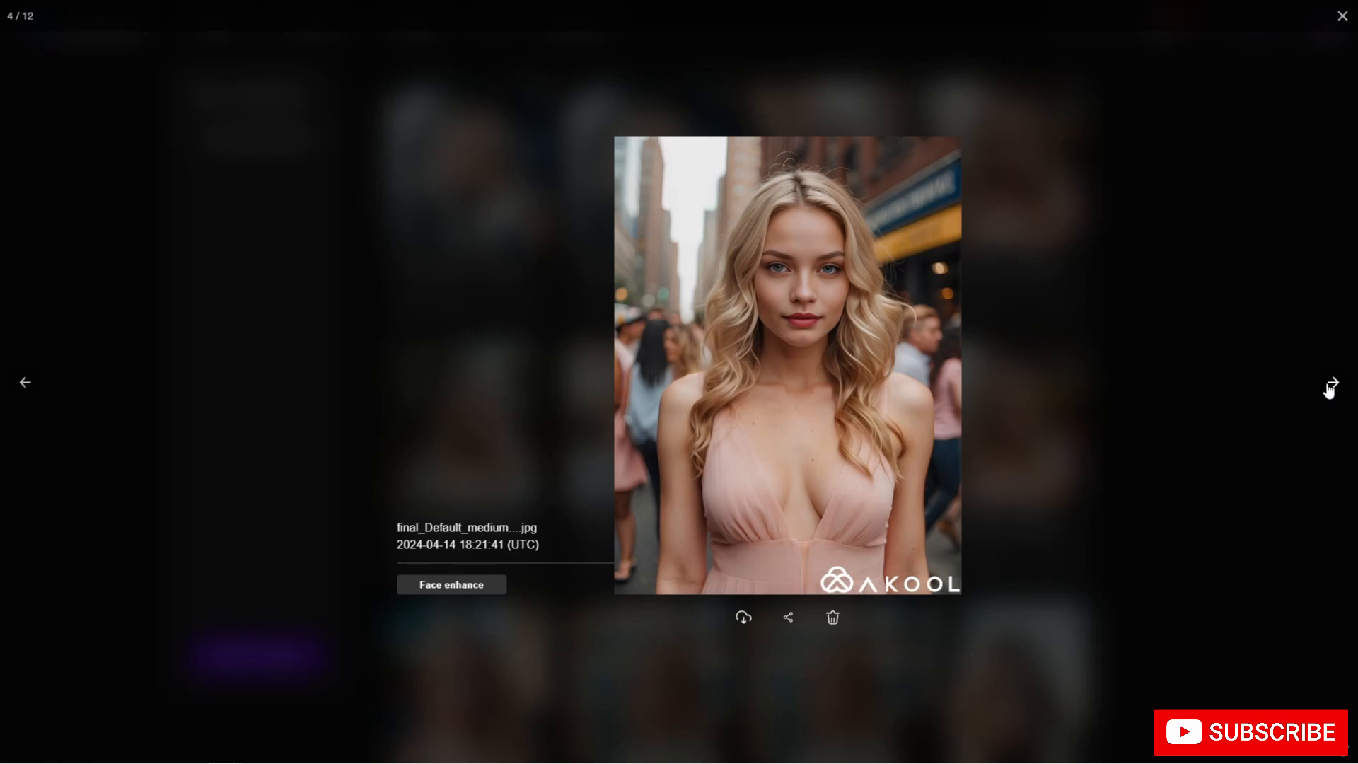
click(1329, 385)
click(1330, 385)
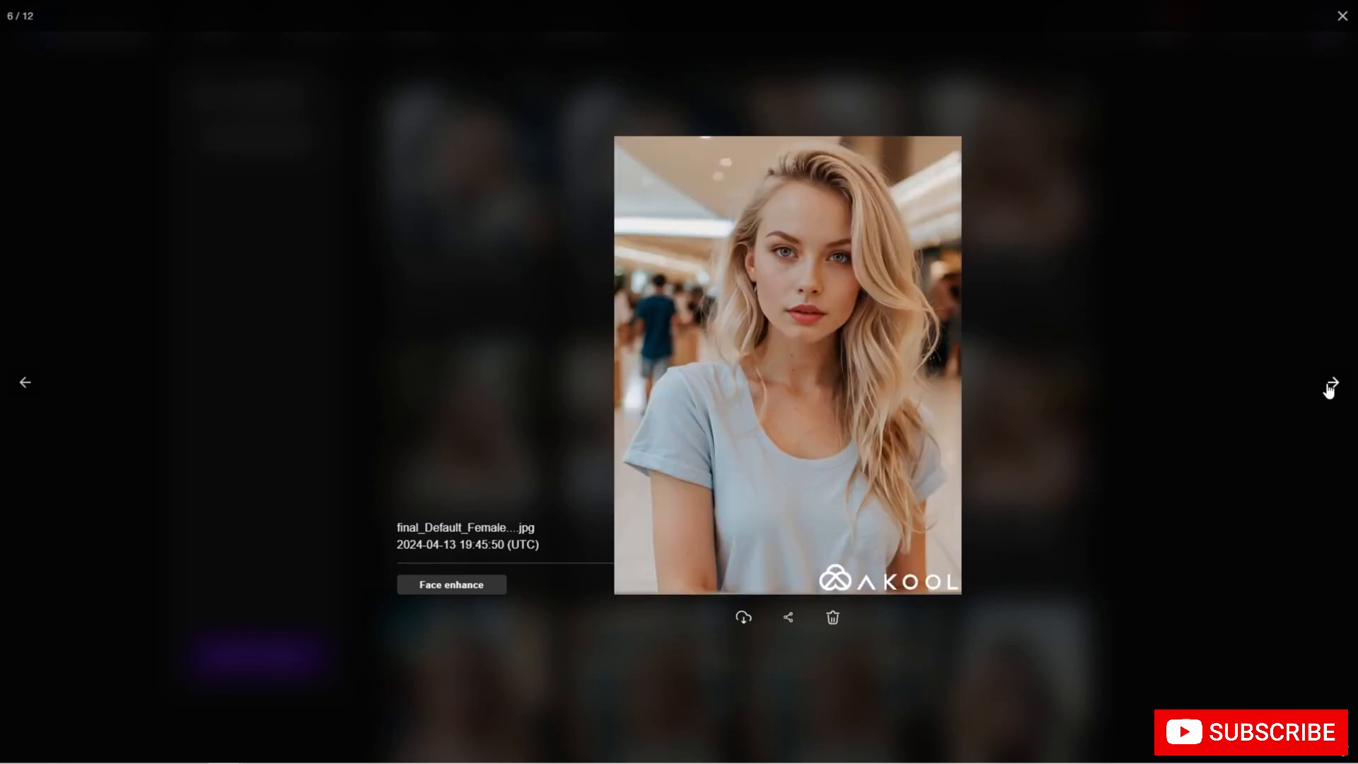
click(38, 393)
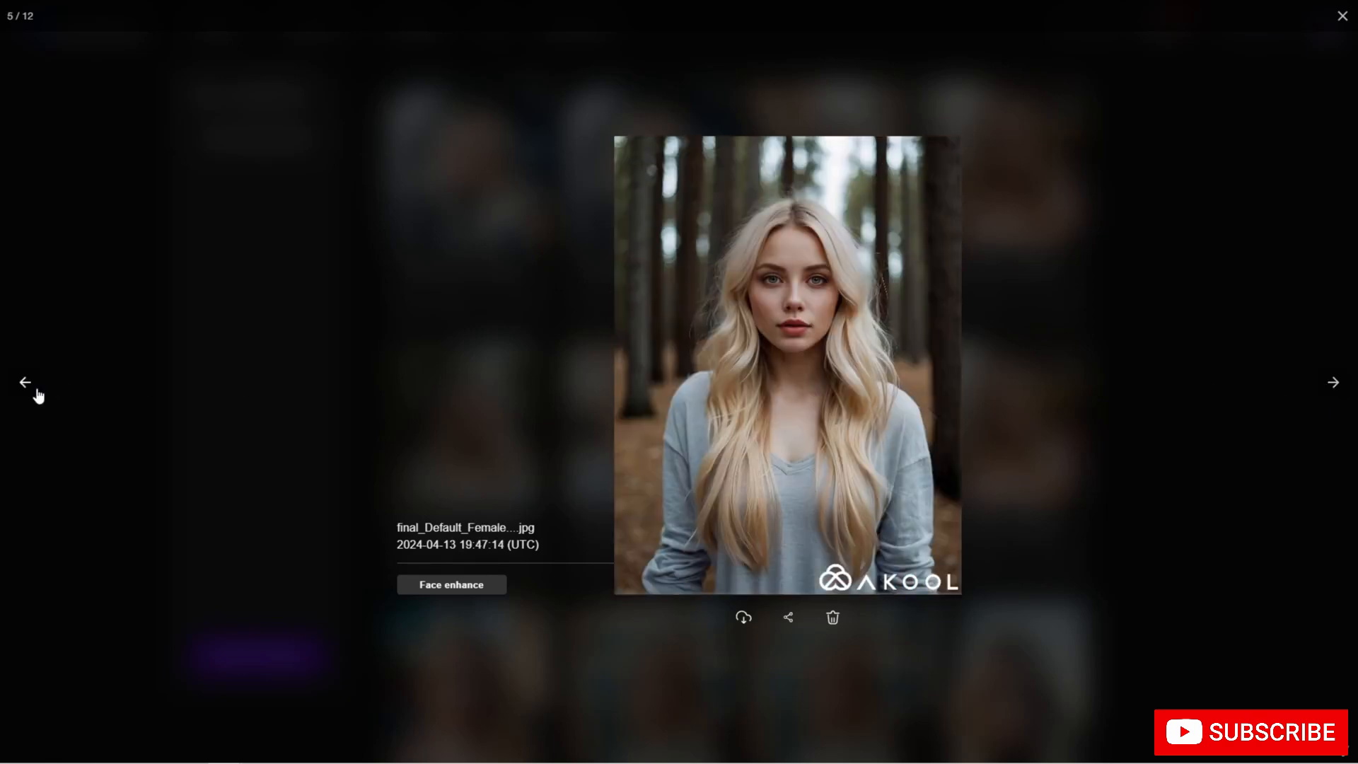
click(39, 393)
click(39, 393)
key(Escape)
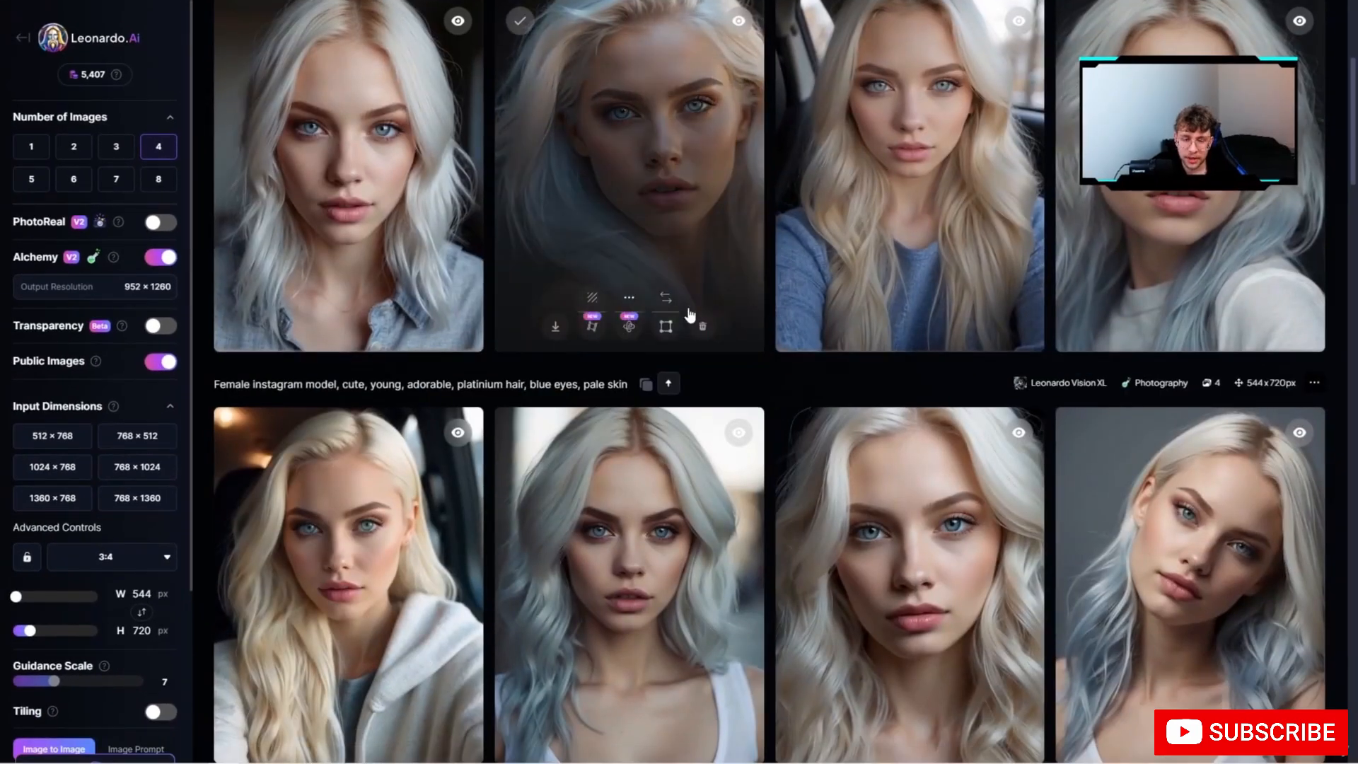
In Leonardo.Ai's generation history, open and download the frontal platinum-hair close-up and the white tank top portrait with blue-tipped hair.
scroll(689, 314, down, 1)
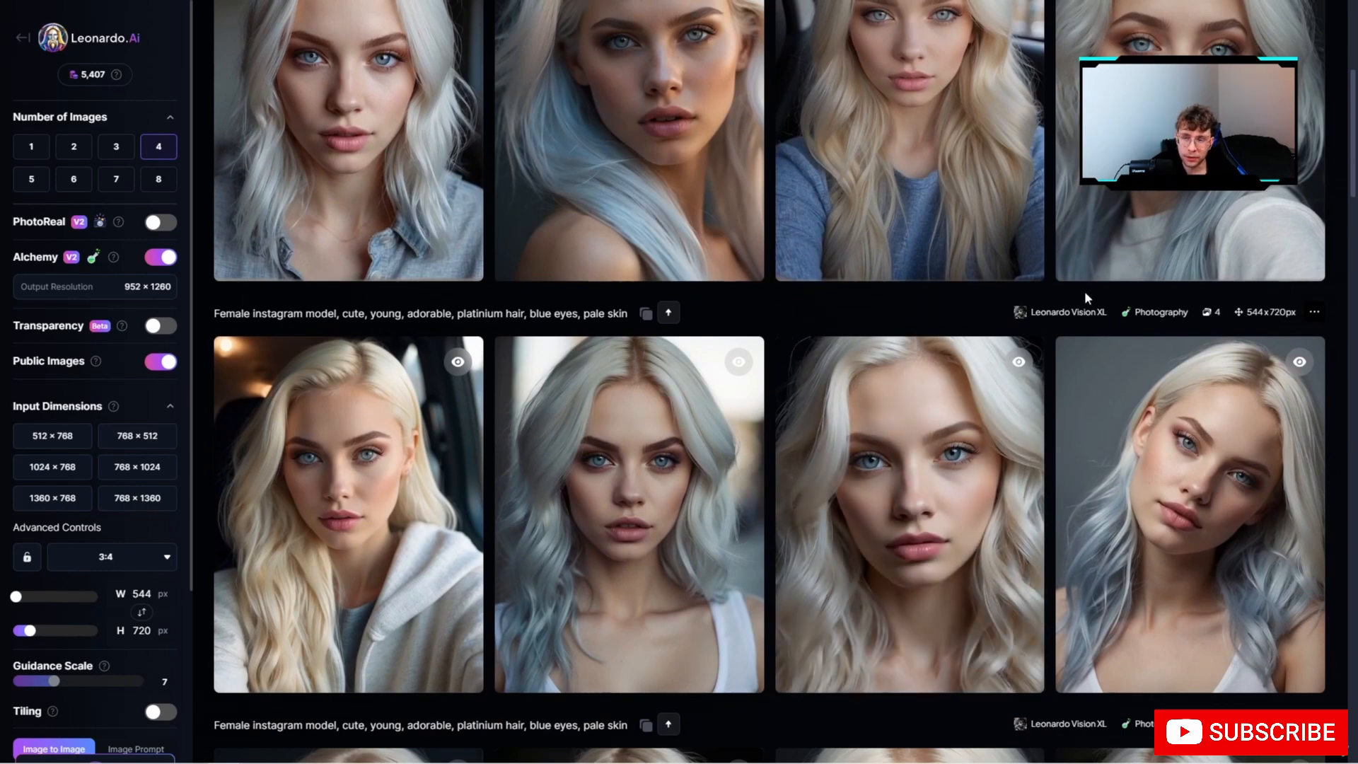
scroll(905, 495, down, 3)
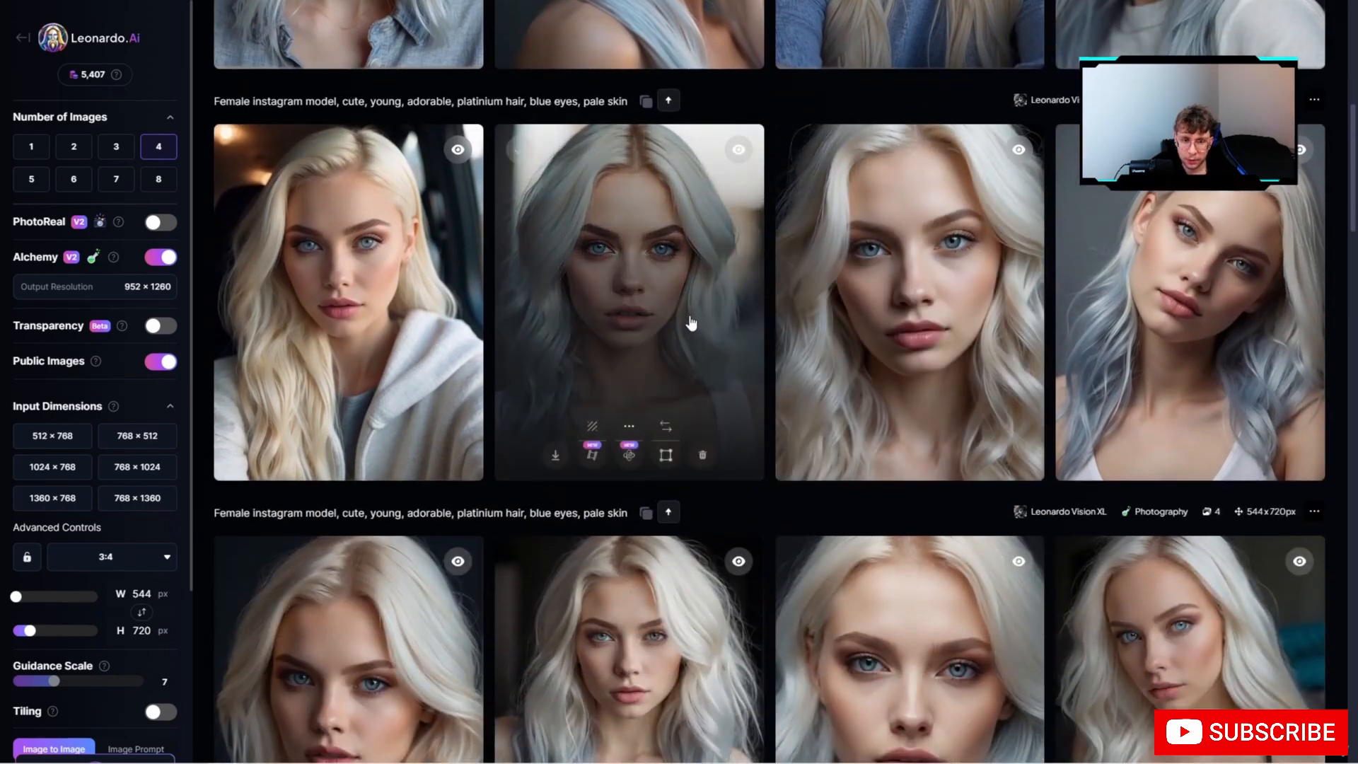
click(851, 297)
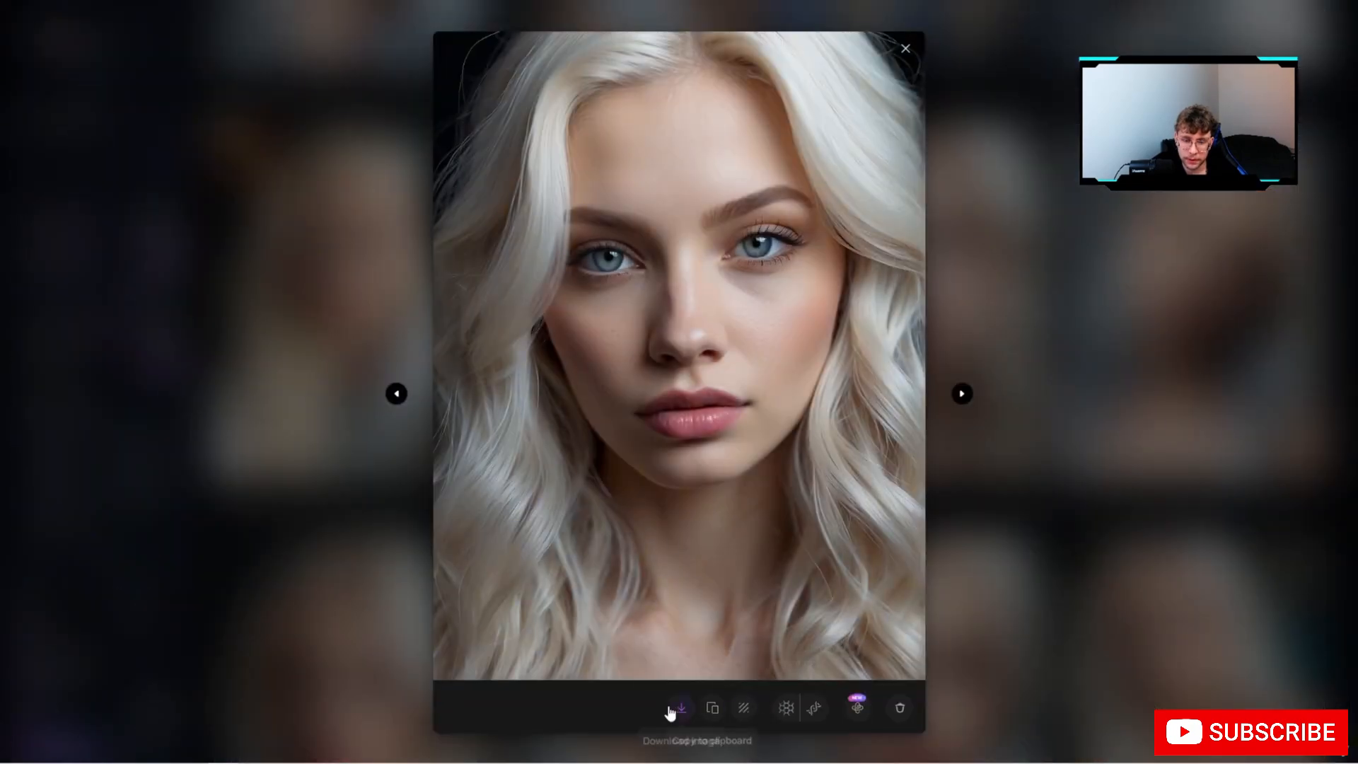
click(1078, 254)
click(651, 249)
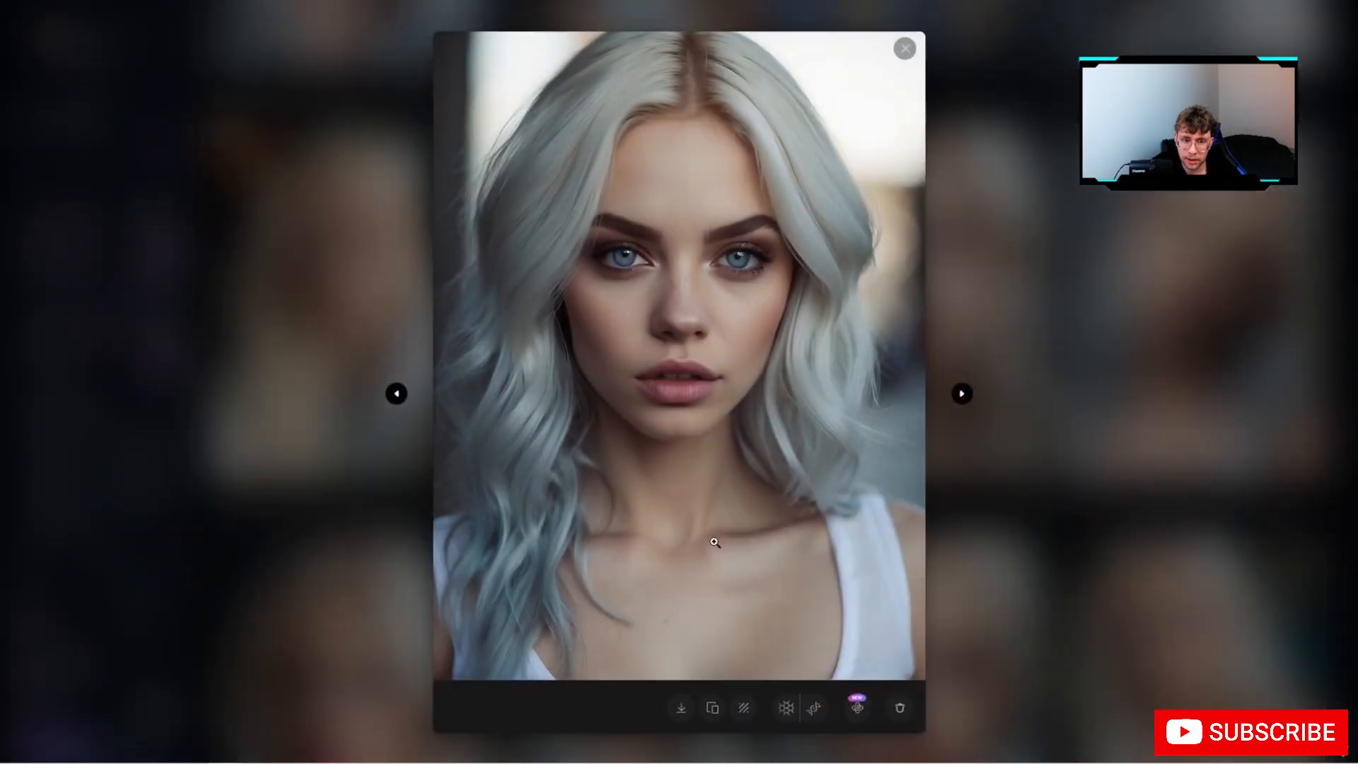
click(1086, 447)
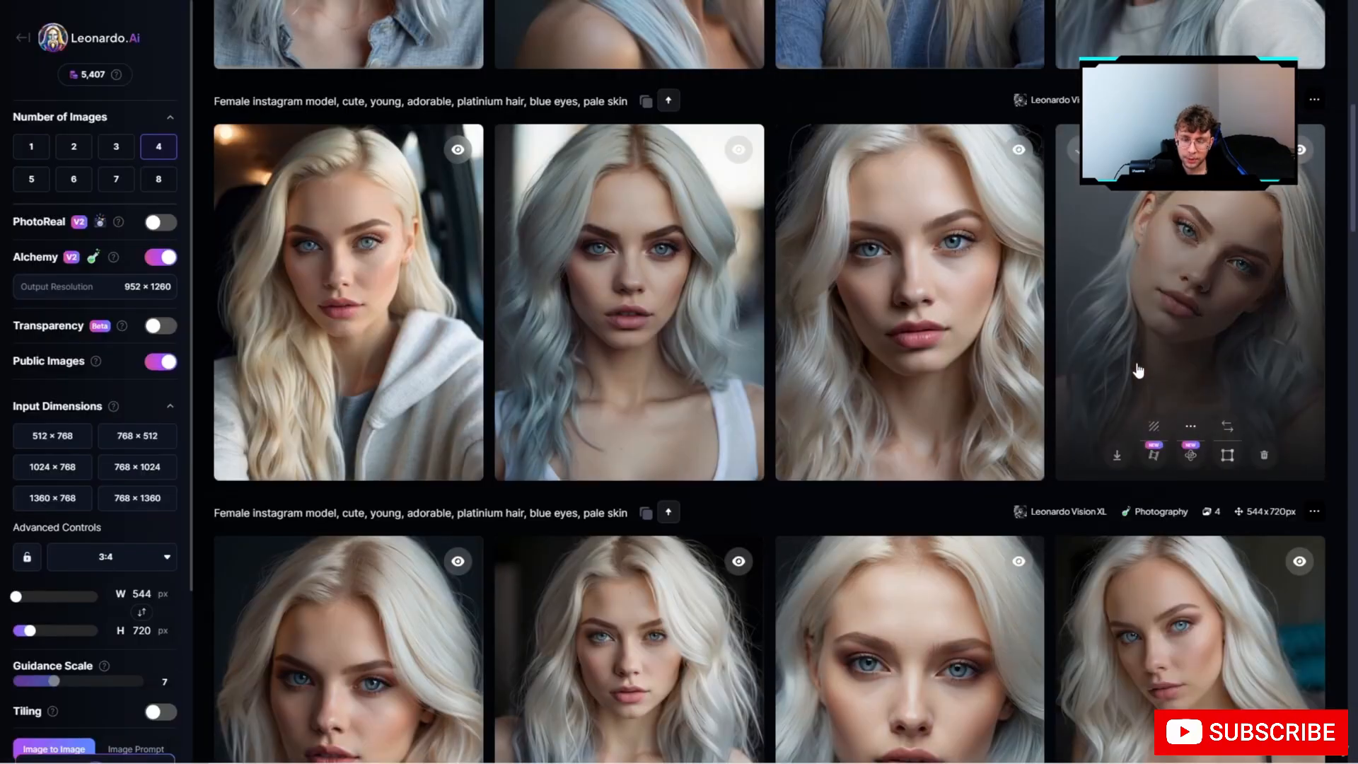
From the lower row of platinum-hair generations, download the angled close-up with parted lips and the grey tank top portrait.
scroll(1060, 353, up, 2)
scroll(1011, 318, up, 10)
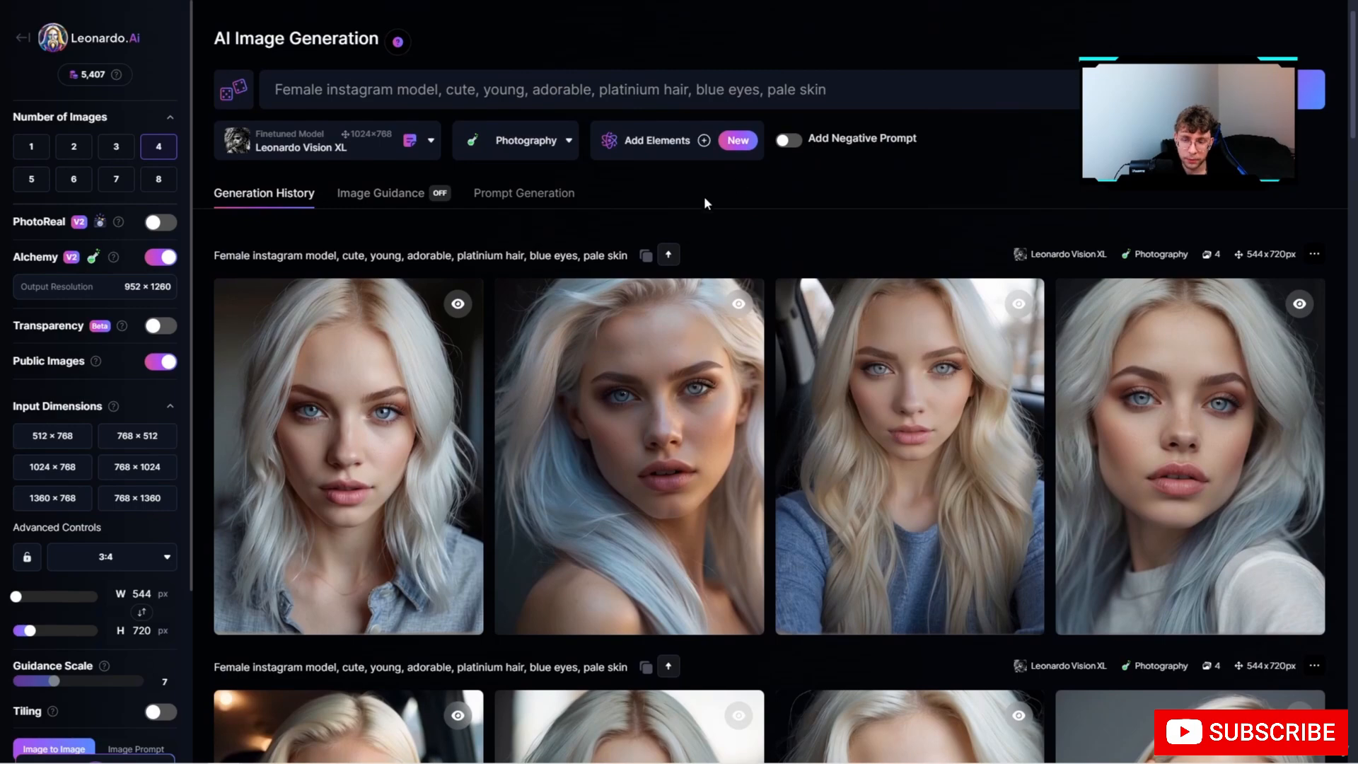
scroll(780, 297, down, 9)
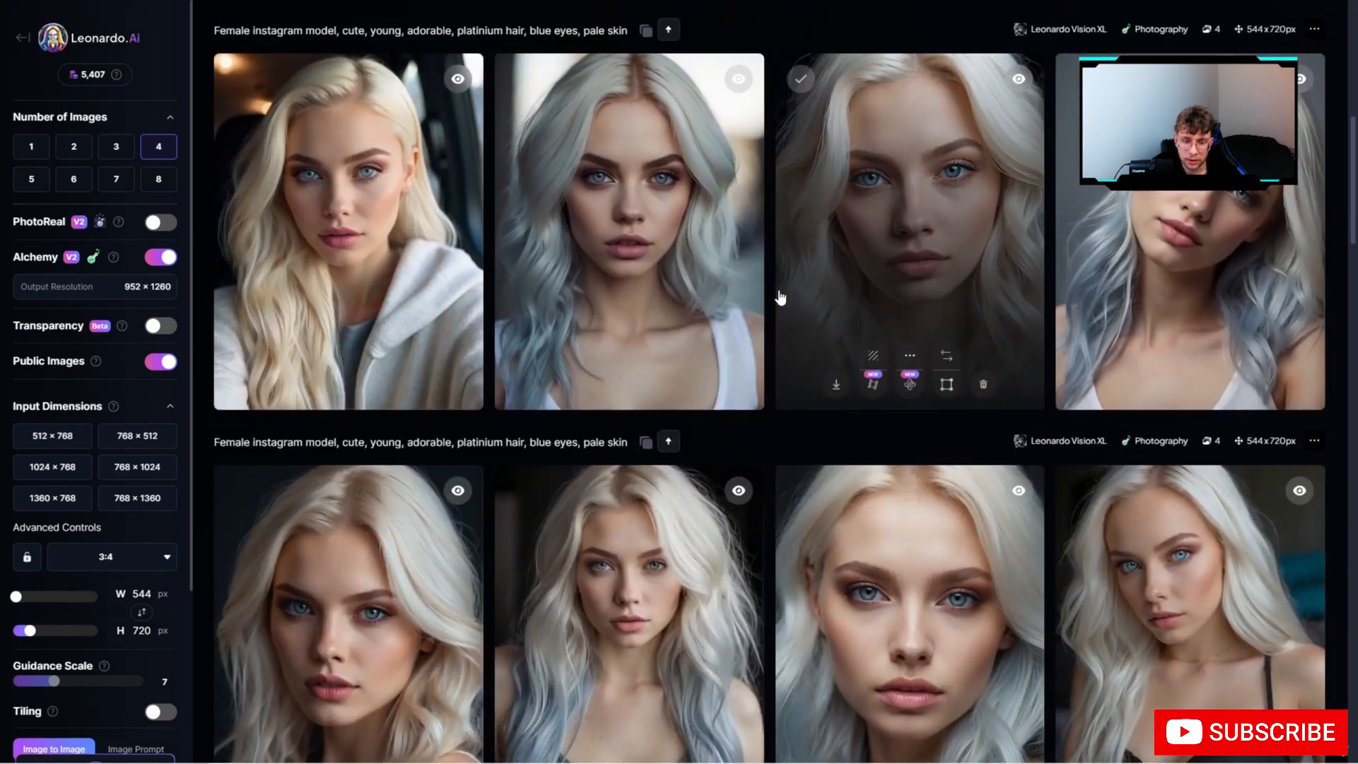
scroll(780, 297, down, 3)
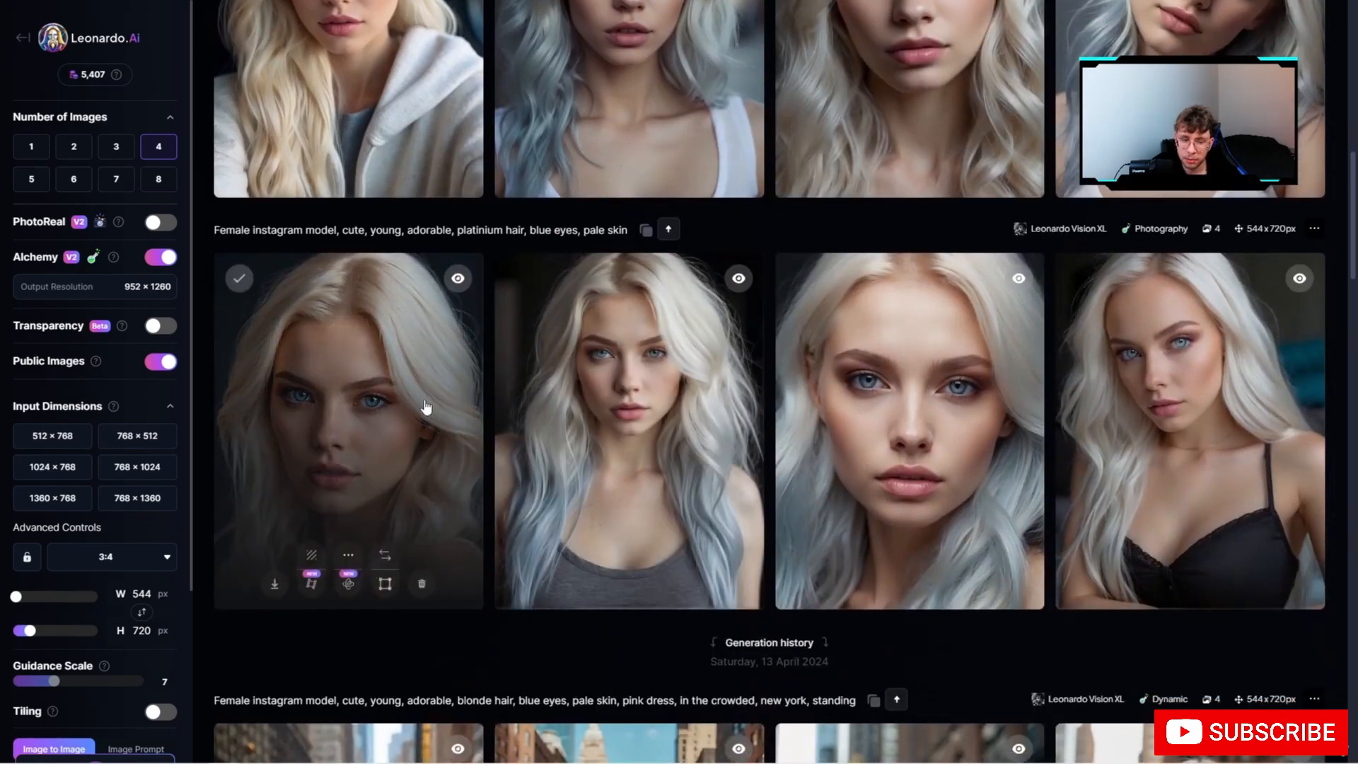
click(425, 407)
click(683, 708)
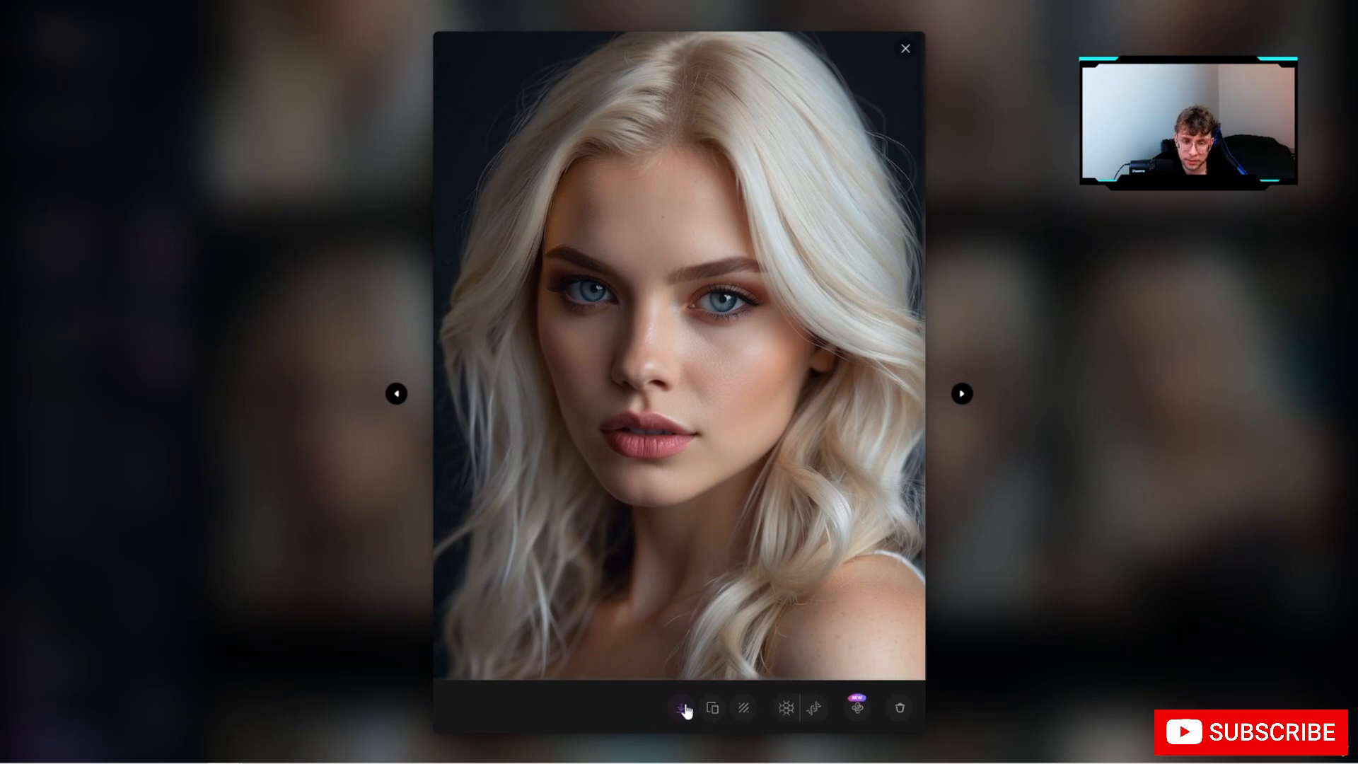
click(1113, 474)
click(646, 476)
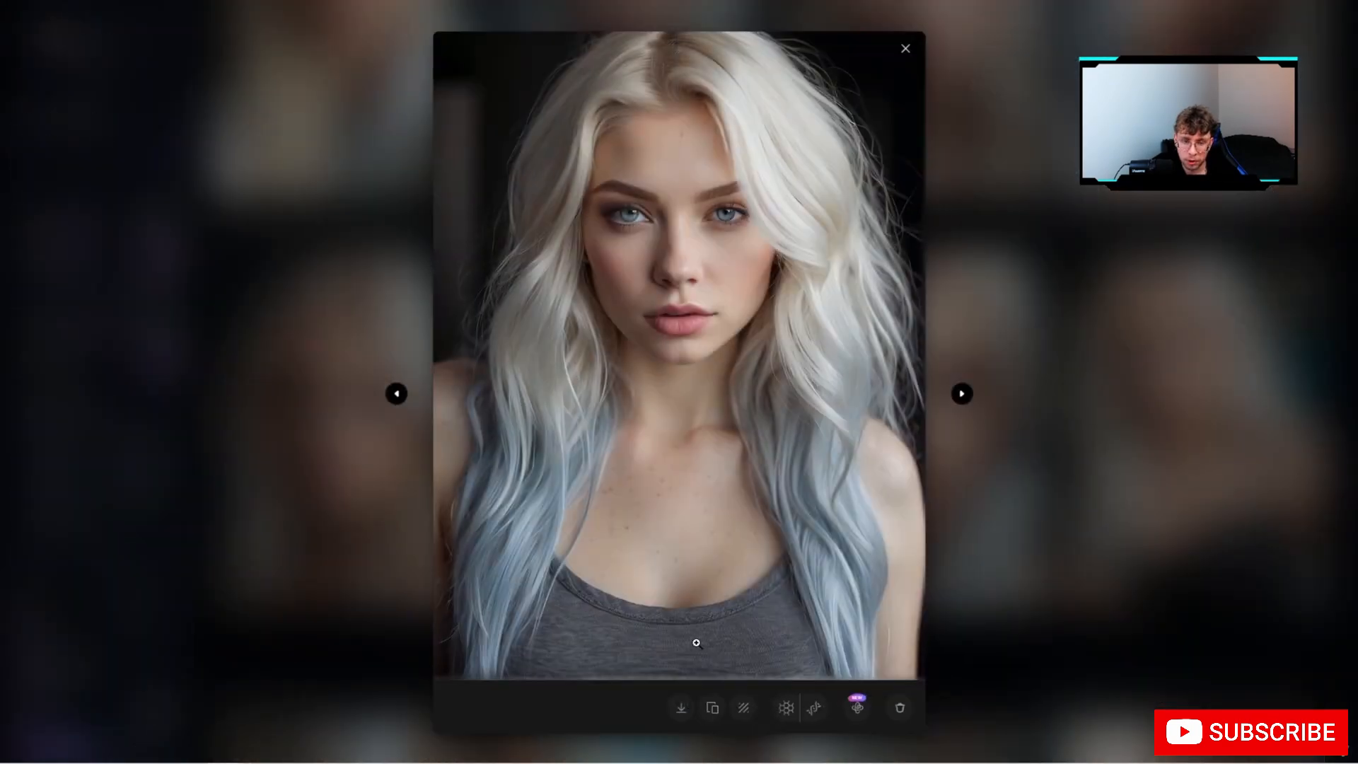
click(1092, 520)
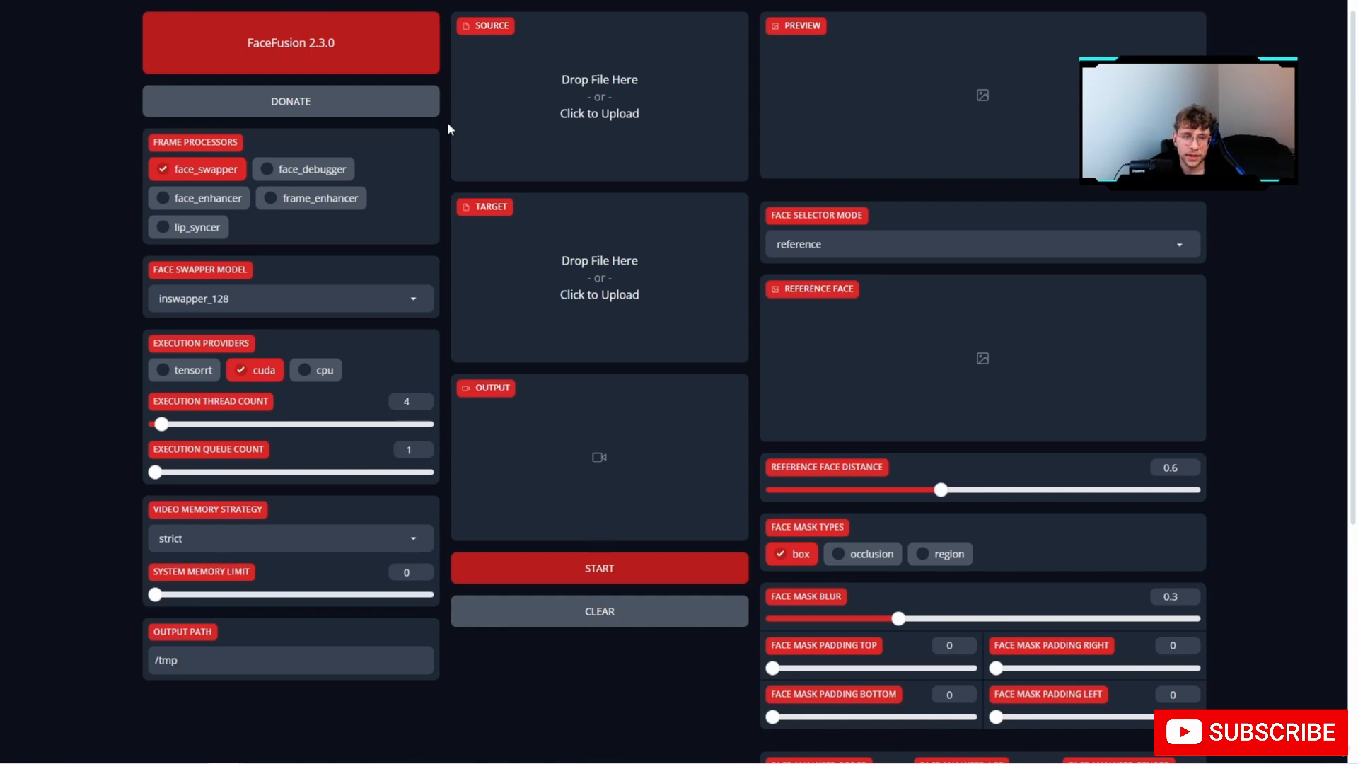
In FaceFusion, load the grey tank top portrait as source and the angled close-up as target, and enable face_enhancer.
click(635, 170)
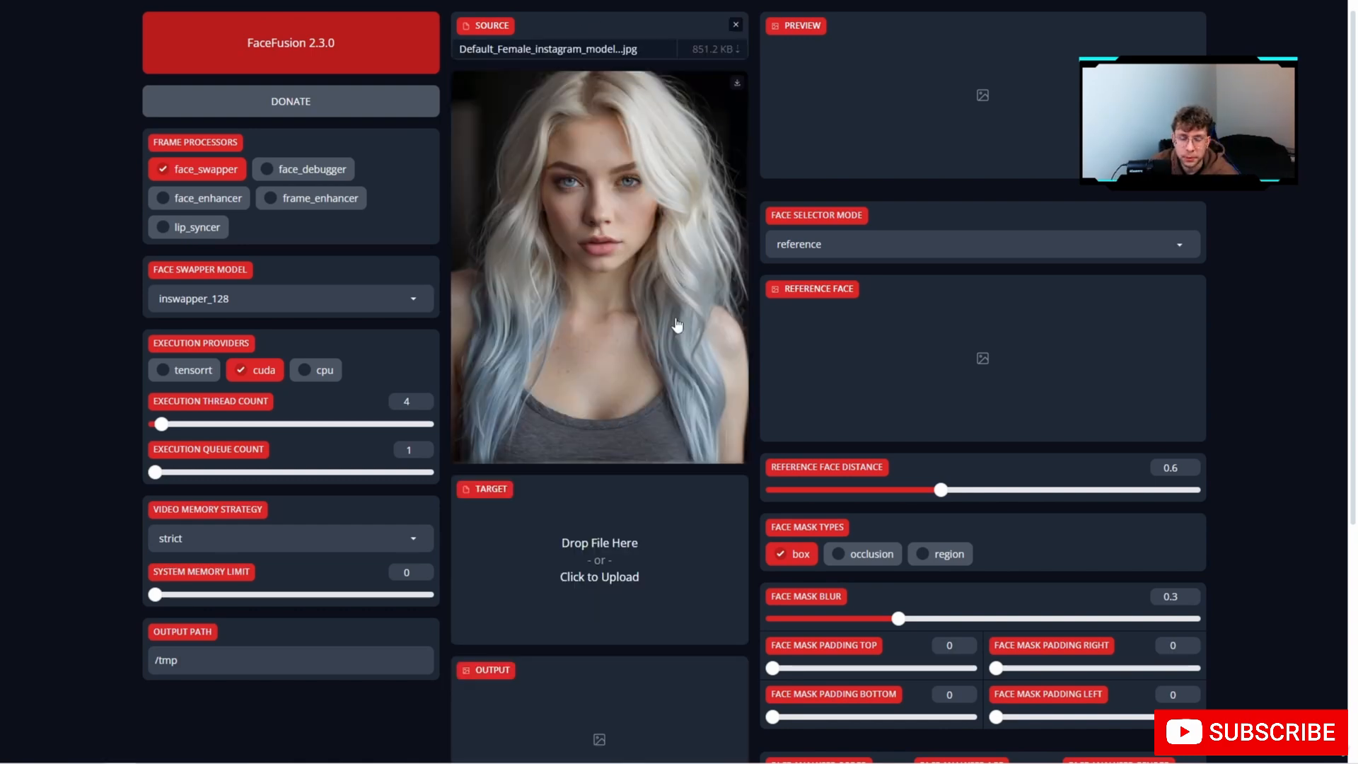
drag(971, 531, 618, 541)
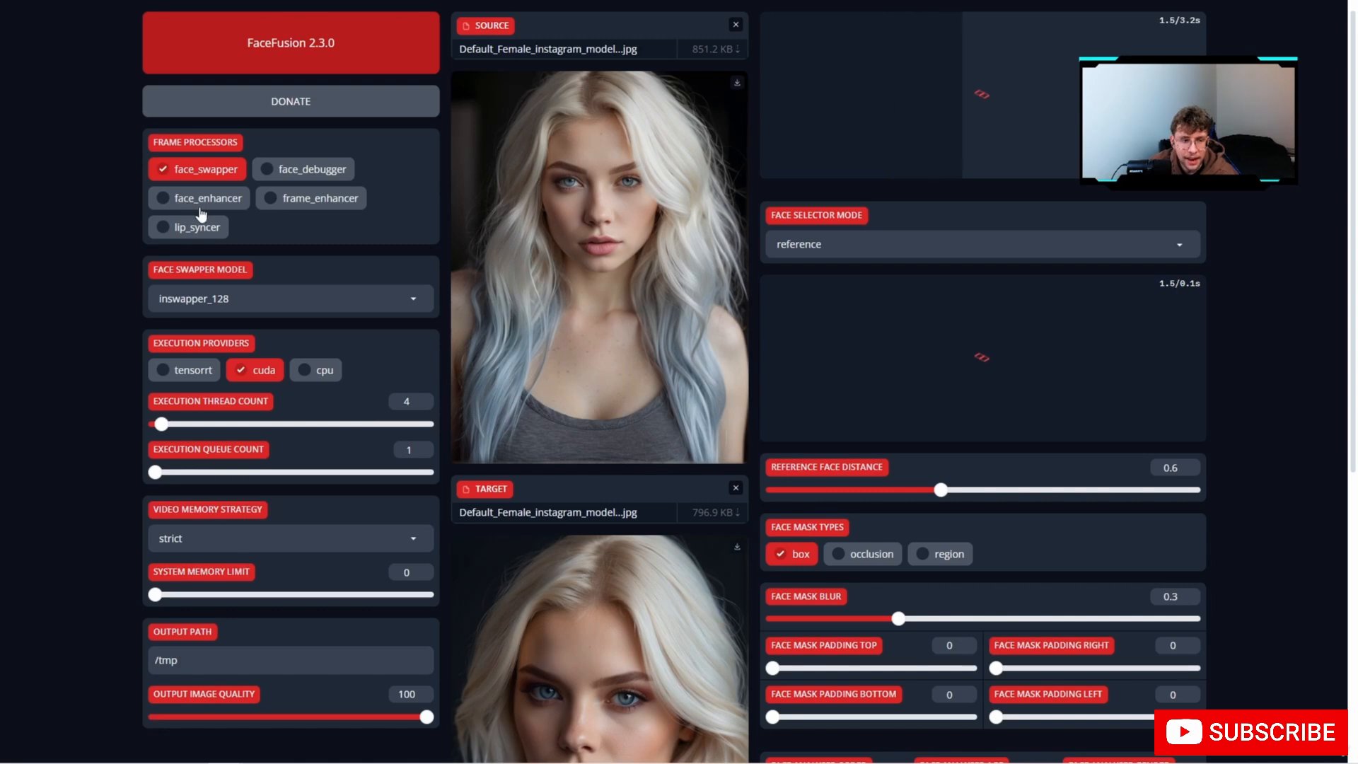
scroll(114, 113, down, 1)
click(168, 128)
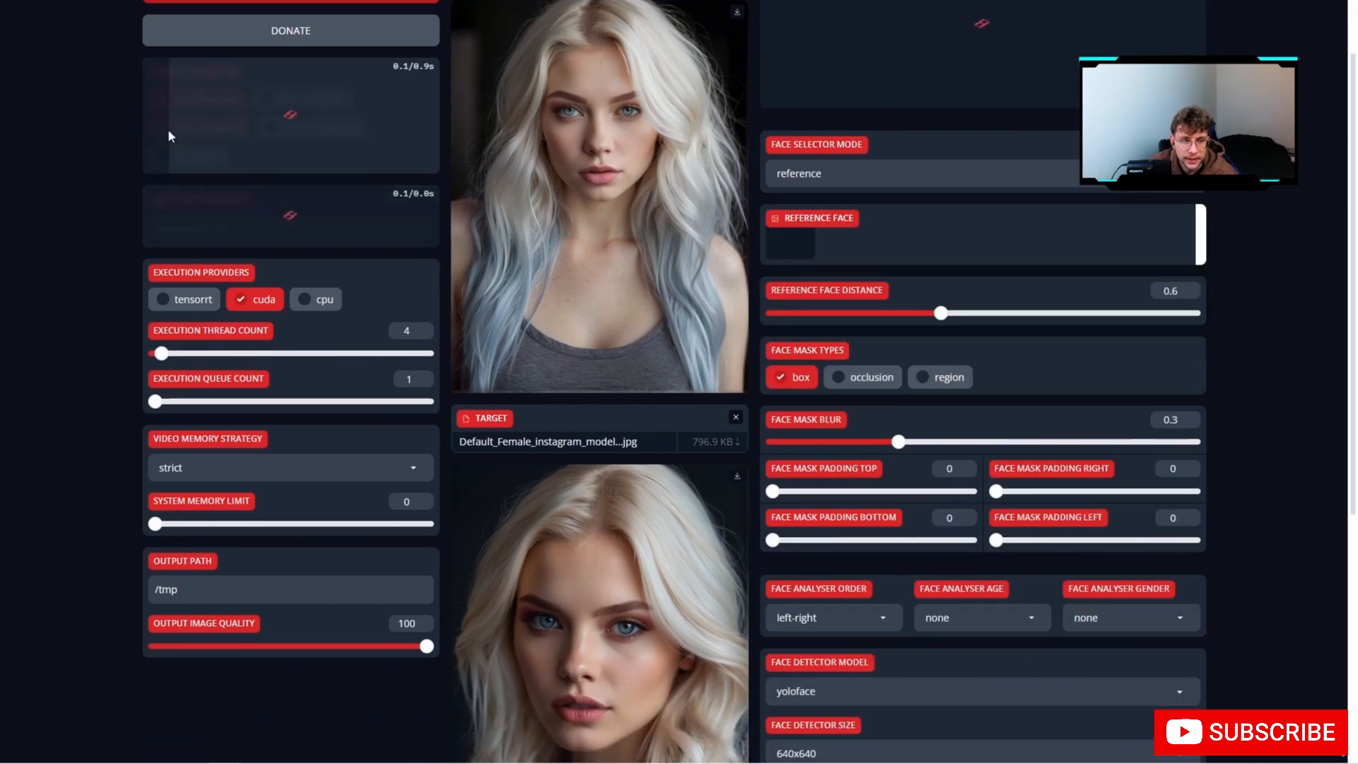
Check the face enhancer model options, keep gpen_bfr_512, and start the swap onto the angled platinum-hair close-up.
scroll(348, 341, down, 1)
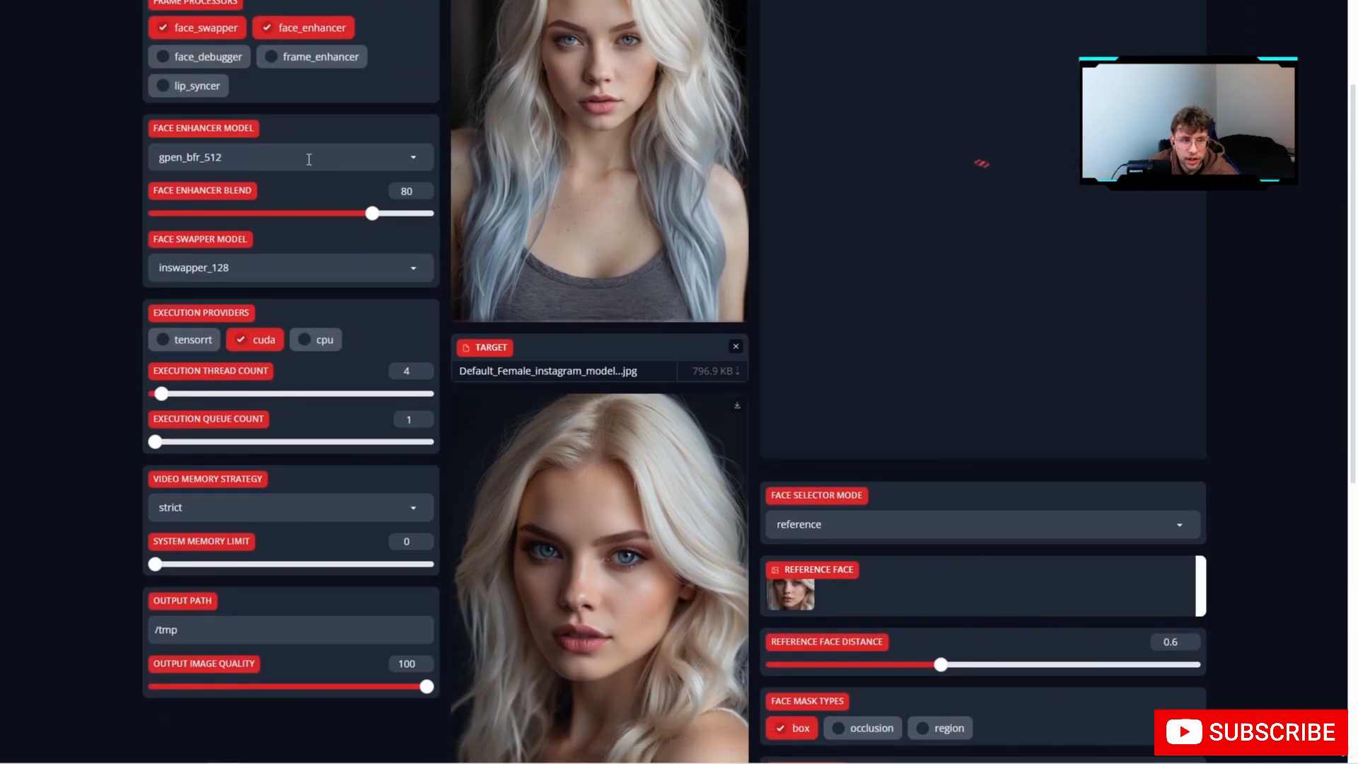
click(309, 157)
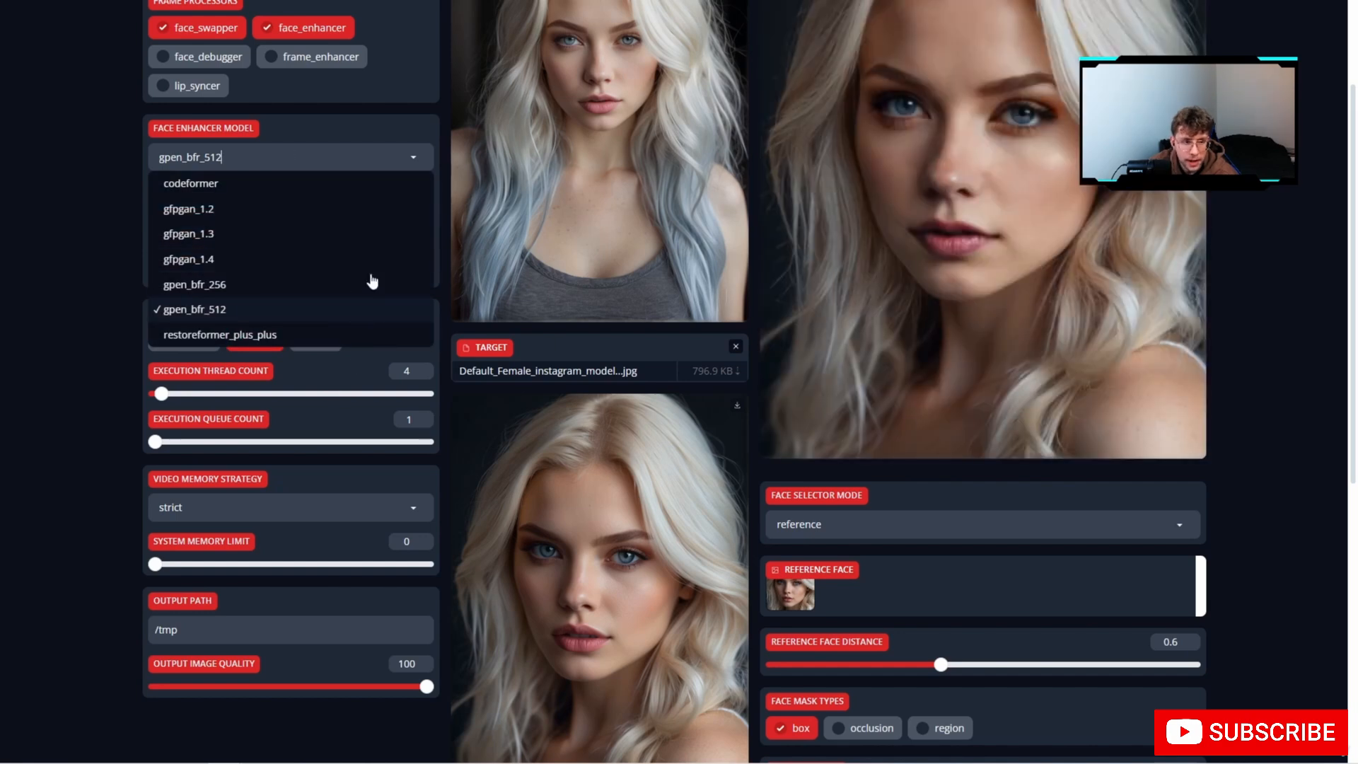
scroll(404, 592, down, 2)
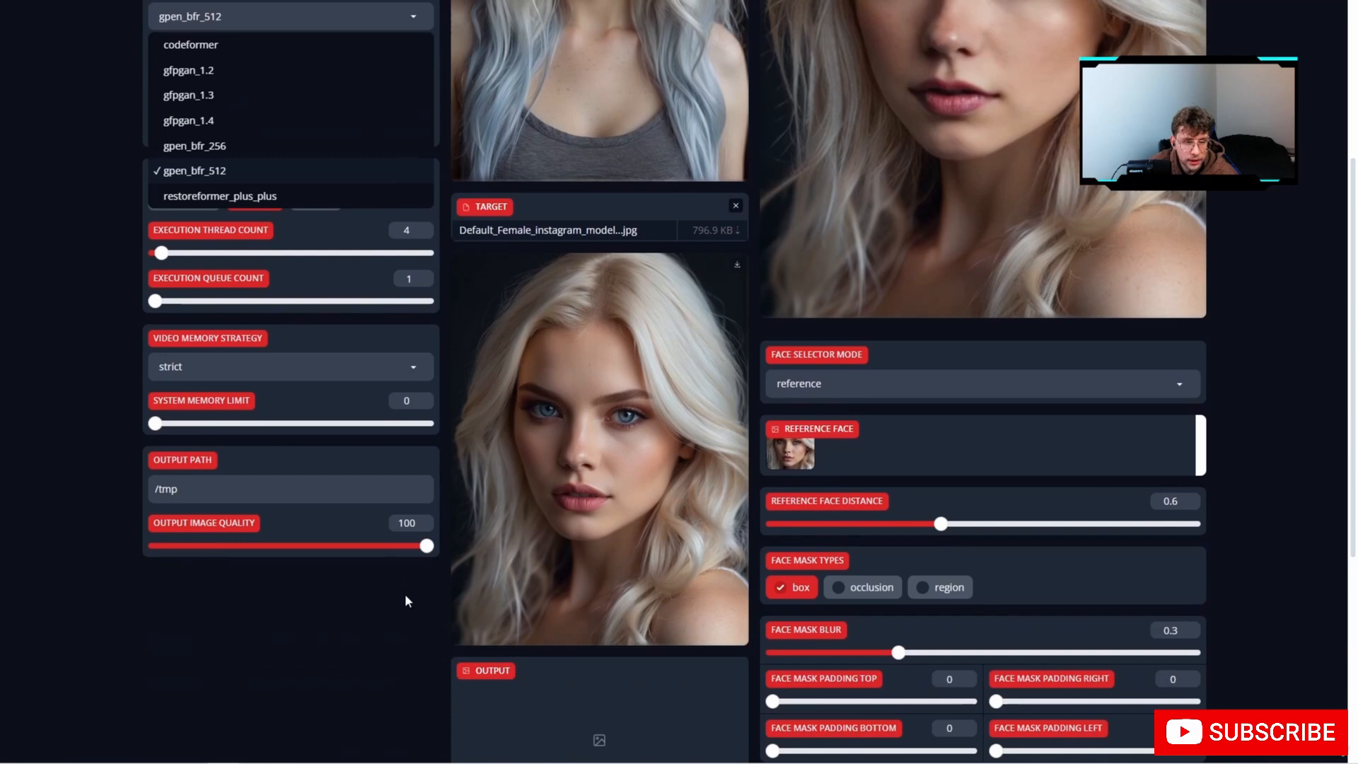
click(365, 598)
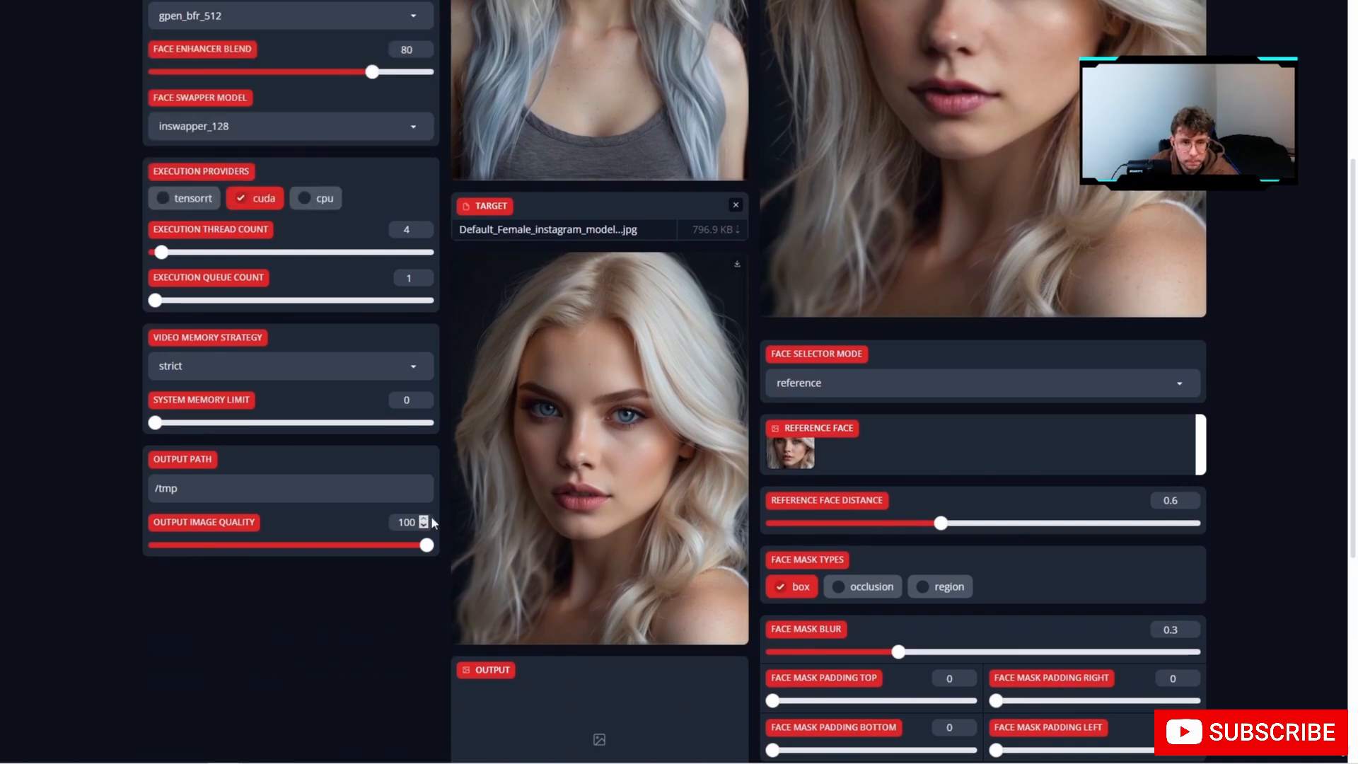
scroll(545, 476, down, 4)
click(591, 580)
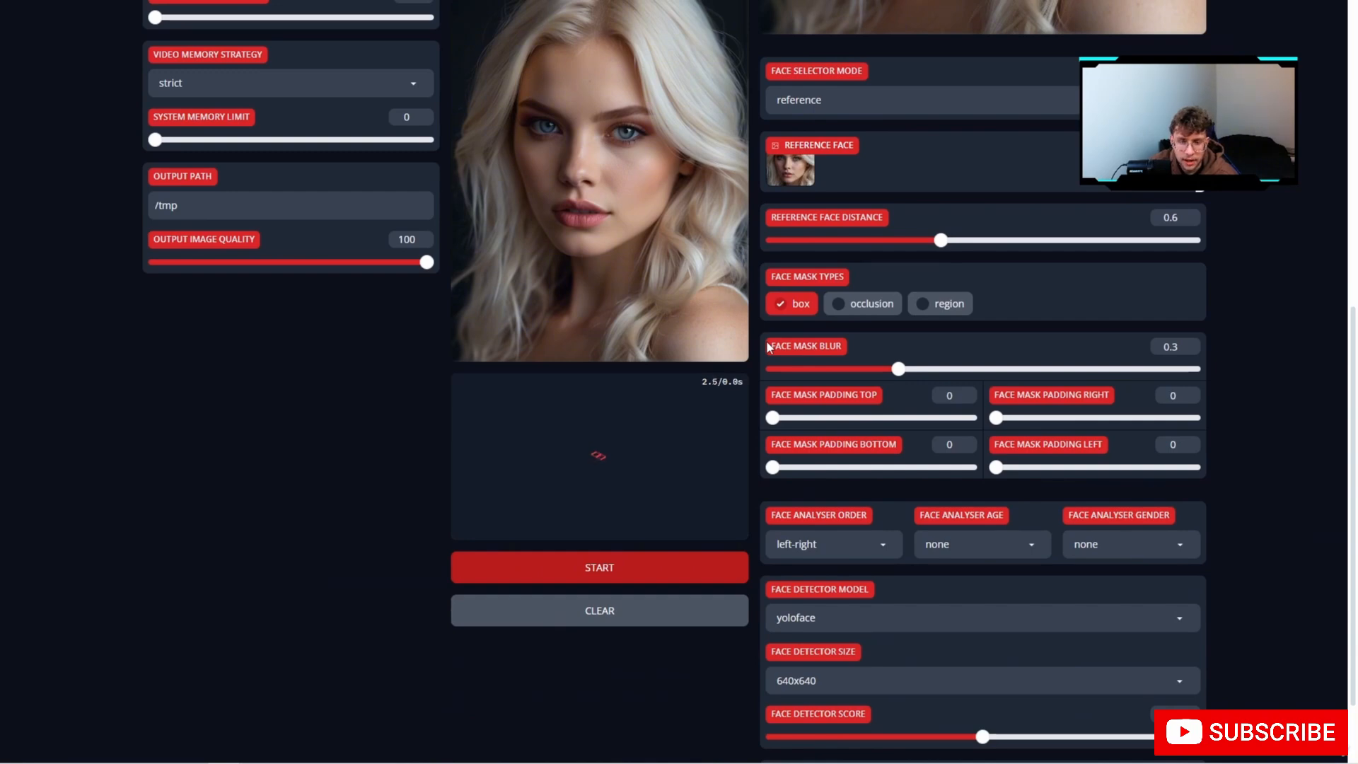
scroll(739, 367, down, 1)
scroll(740, 367, up, 9)
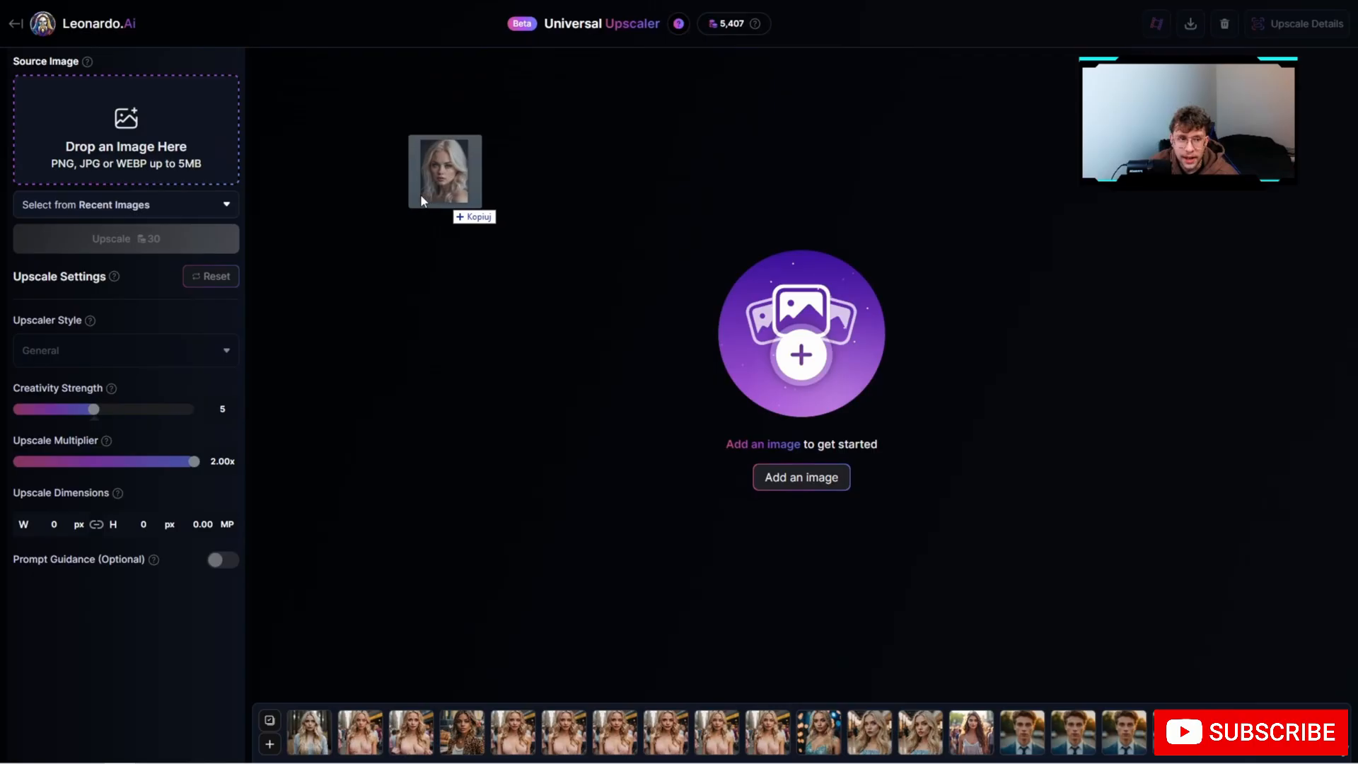
In Leonardo.Ai's Universal Upscaler, load the swapped platinum-hair portrait, set Creativity Strength to 1 and start the upscale.
drag(420, 194, 142, 166)
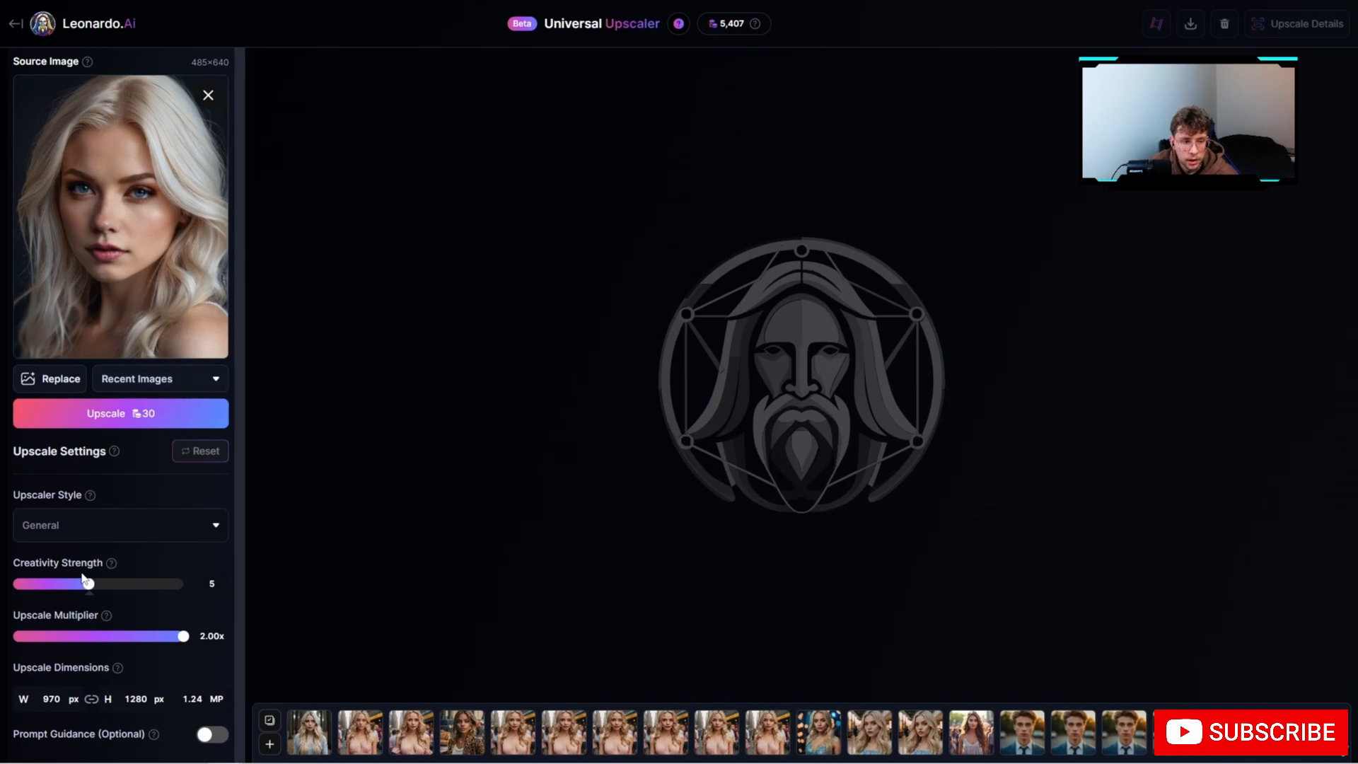
drag(88, 584, 13, 584)
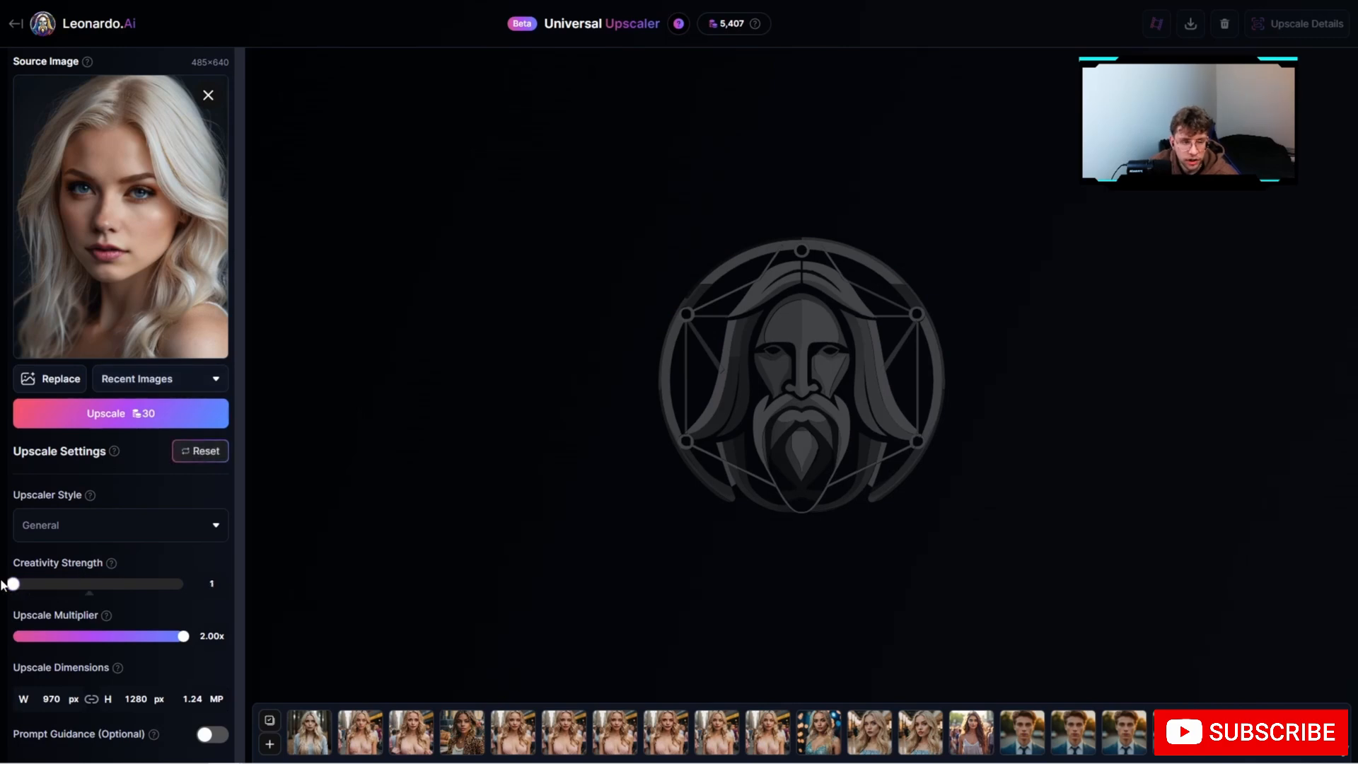
click(145, 423)
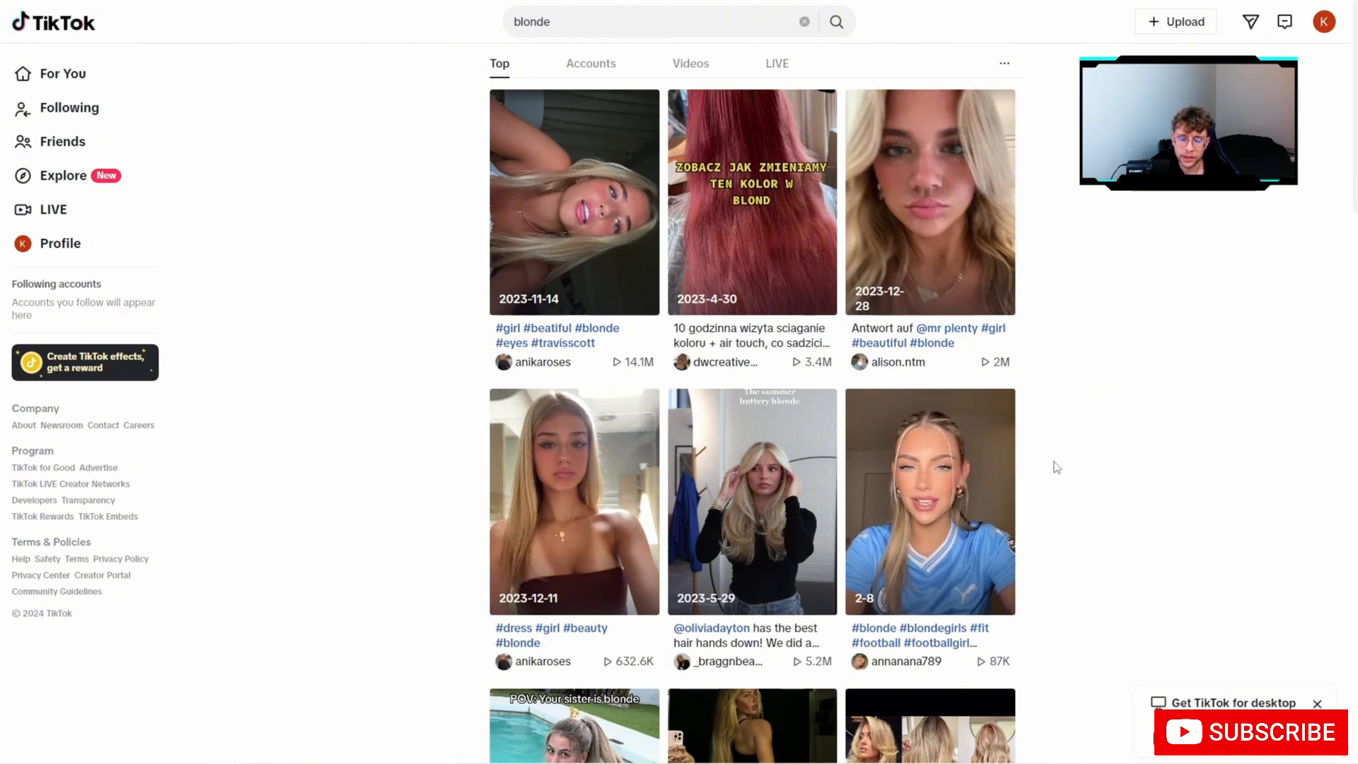
From TikTok's "blonde" results, open the profile of the creator in the strapless burgundy dress and browse her videos.
click(556, 661)
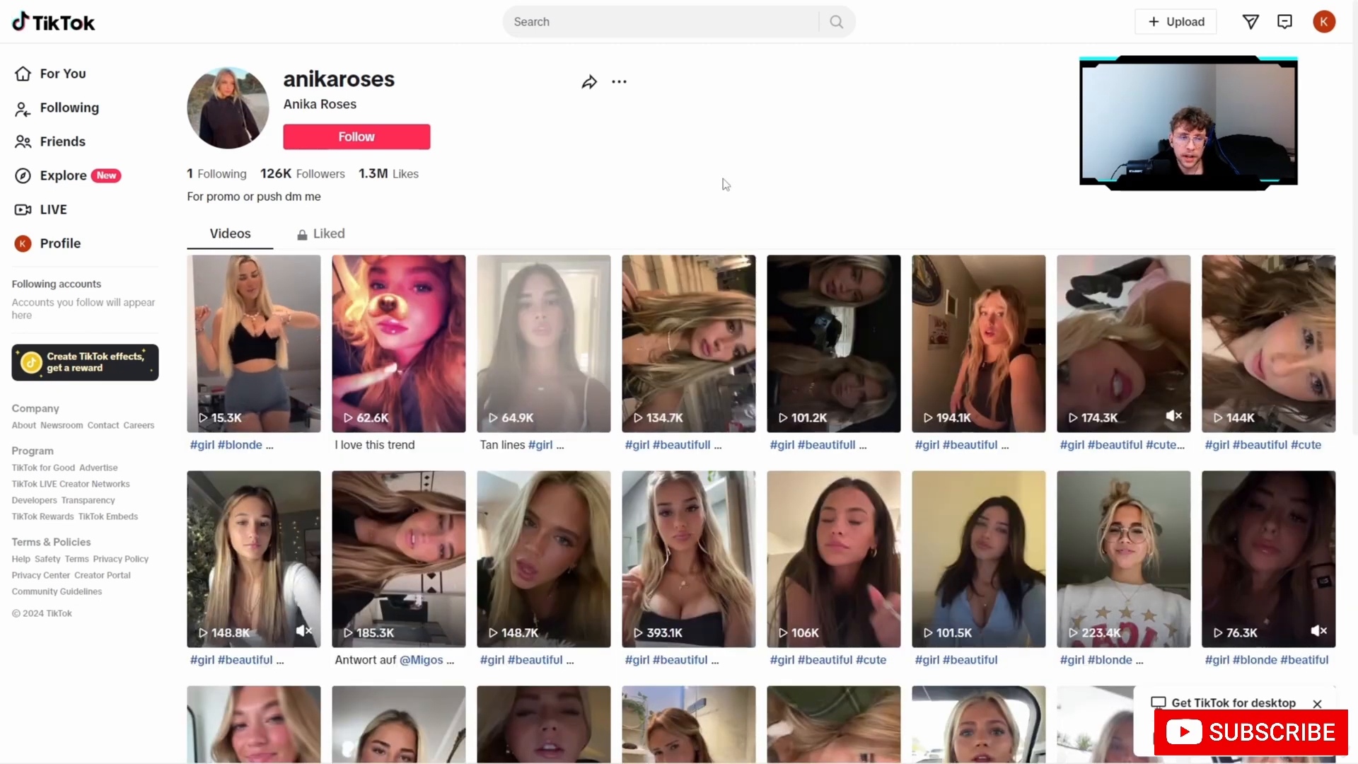
scroll(725, 184, down, 2)
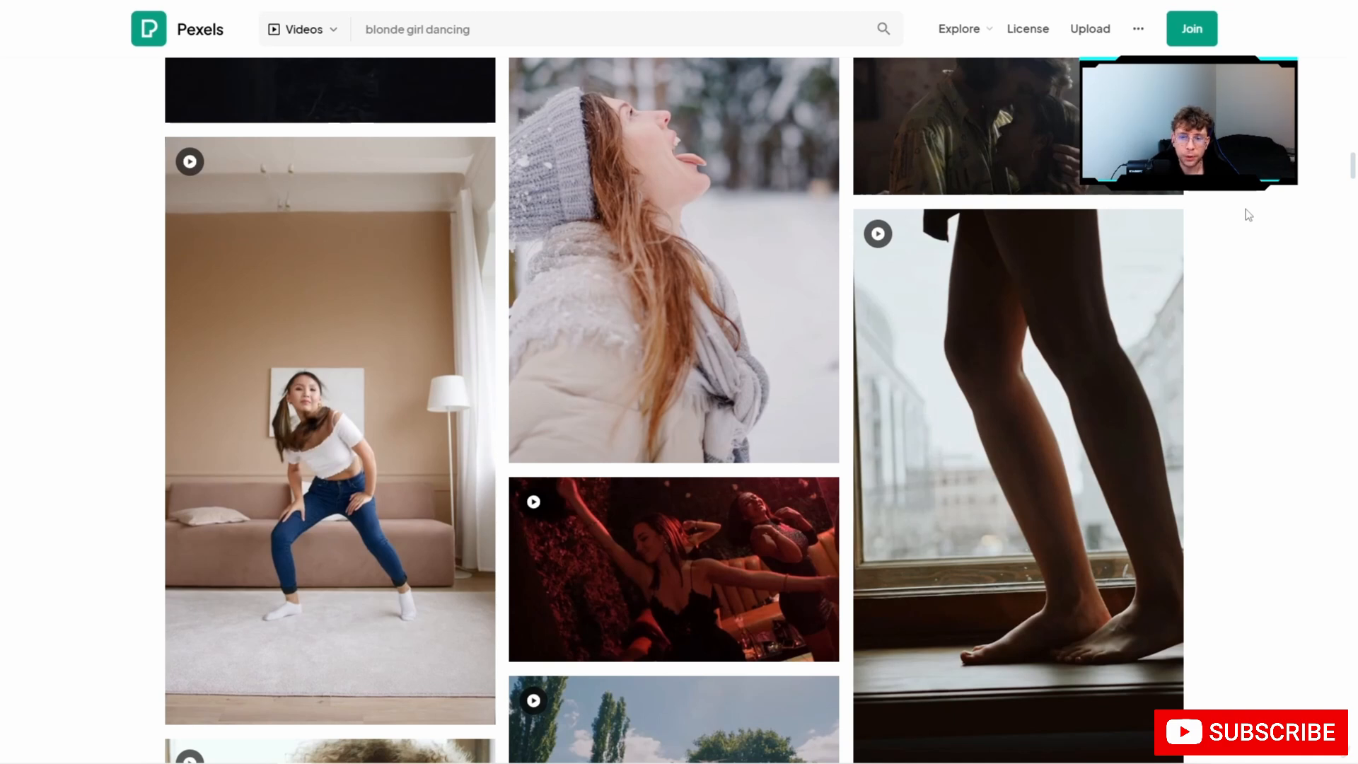
Browse the Pexels video results for "blonde girl dancing" to examine the stock dance clips.
scroll(1244, 210, down, 1)
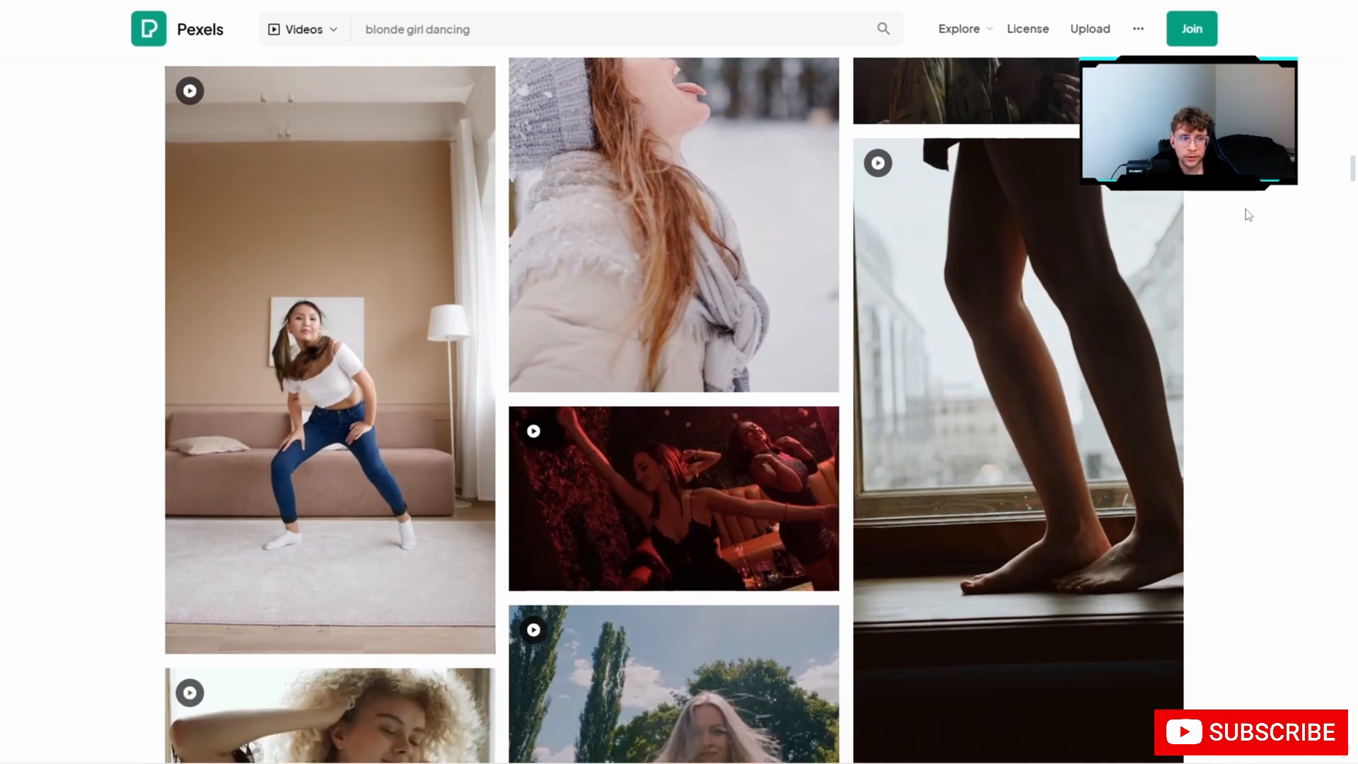
scroll(1244, 212, down, 3)
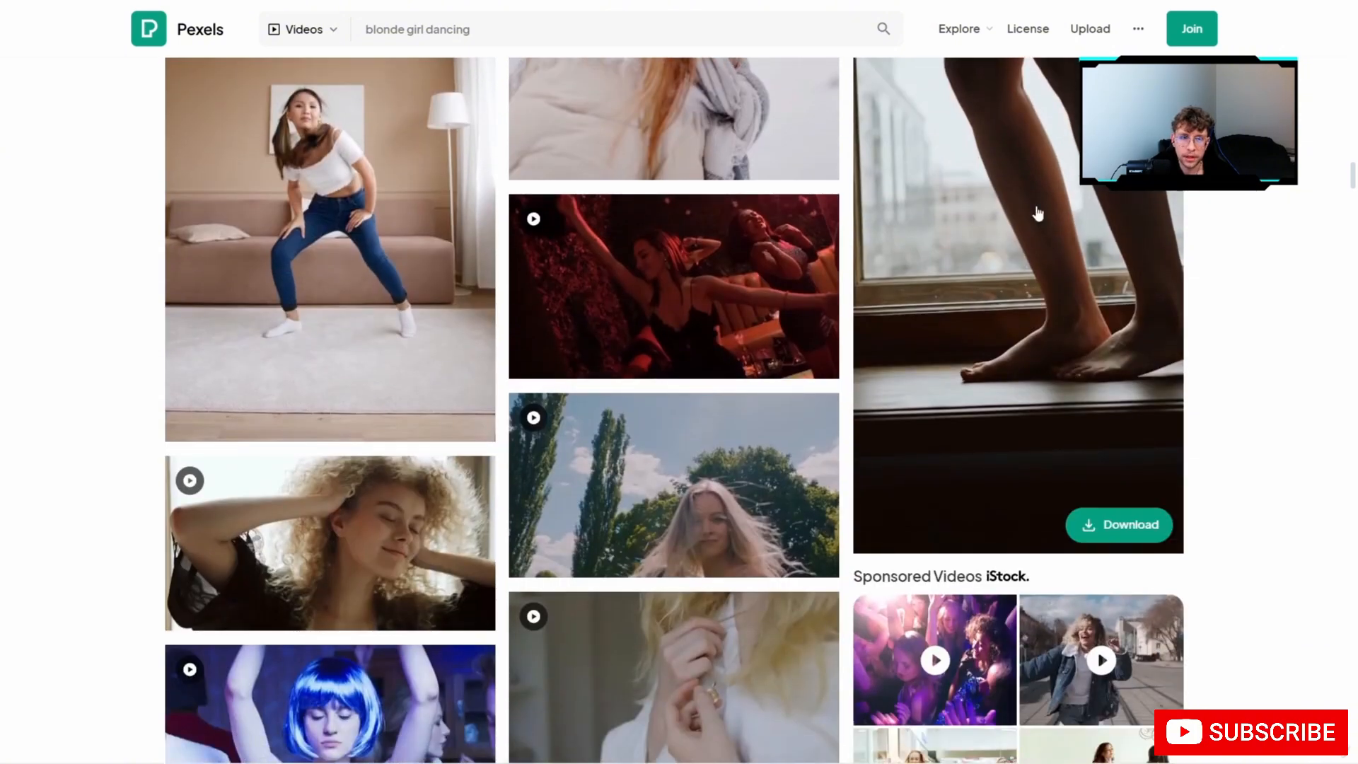
scroll(278, 222, up, 3)
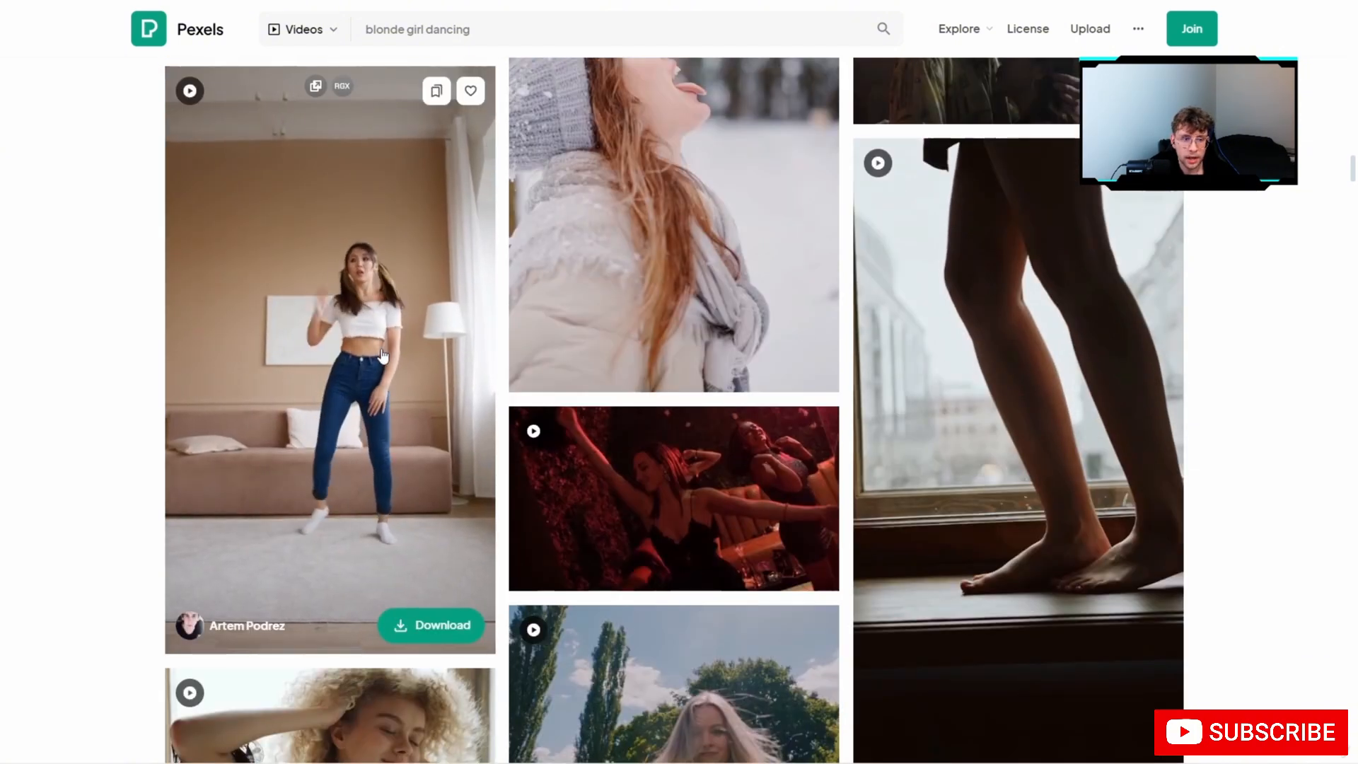
scroll(382, 354, down, 11)
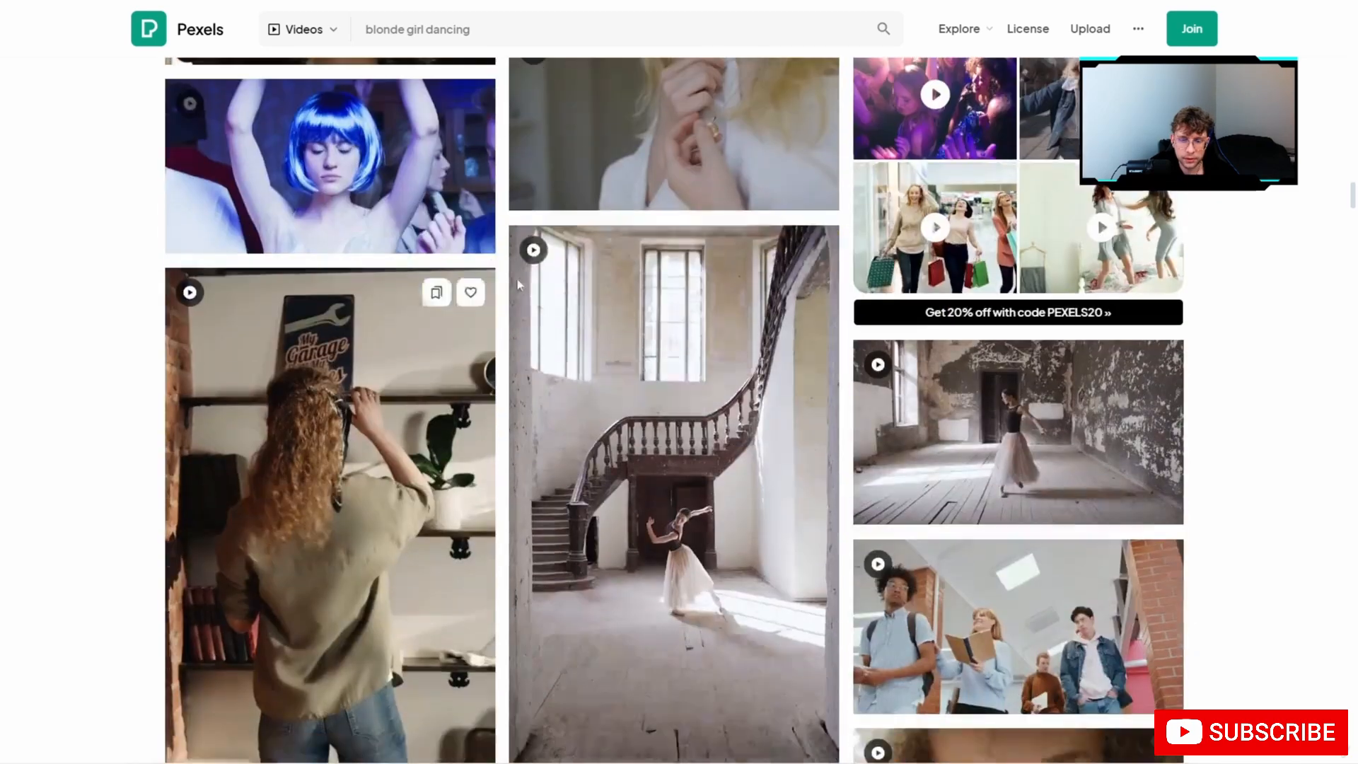
scroll(541, 284, down, 6)
scroll(636, 304, up, 4)
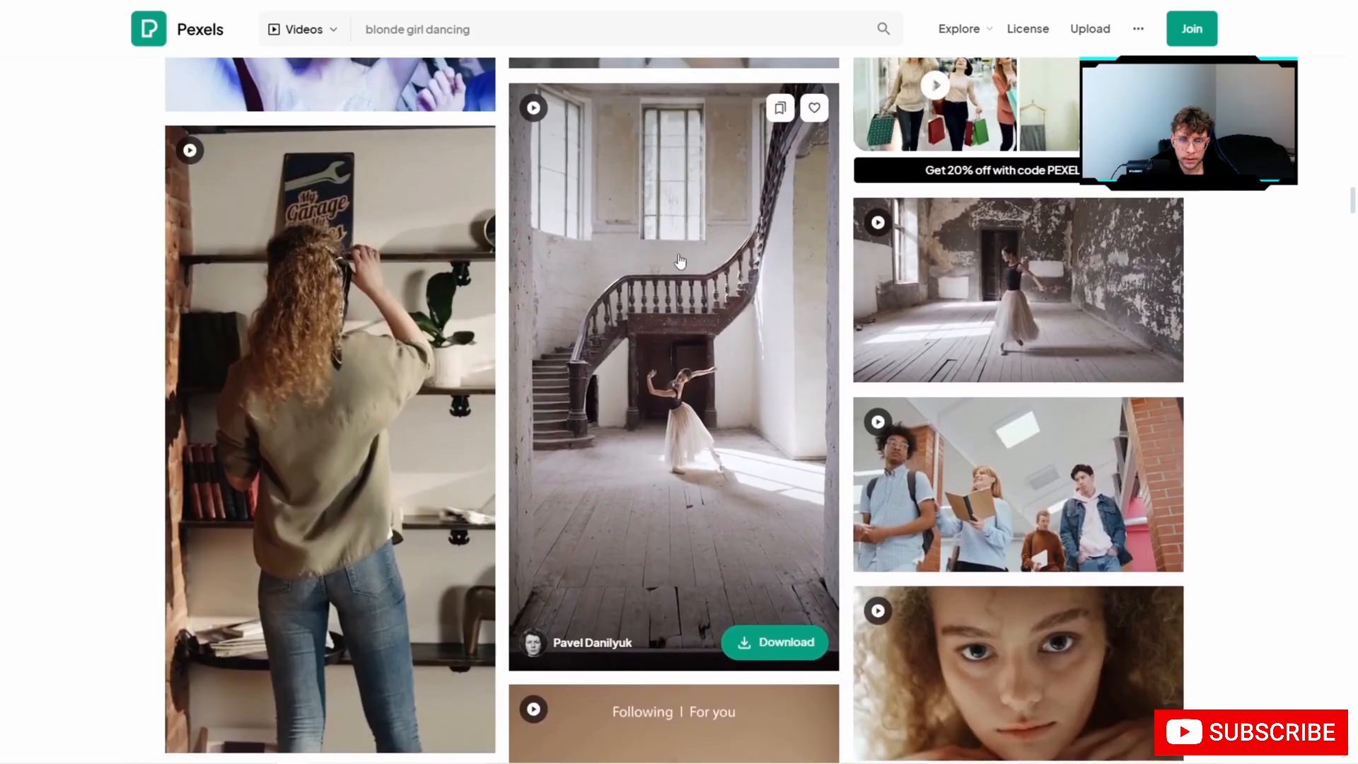
scroll(700, 311, down, 13)
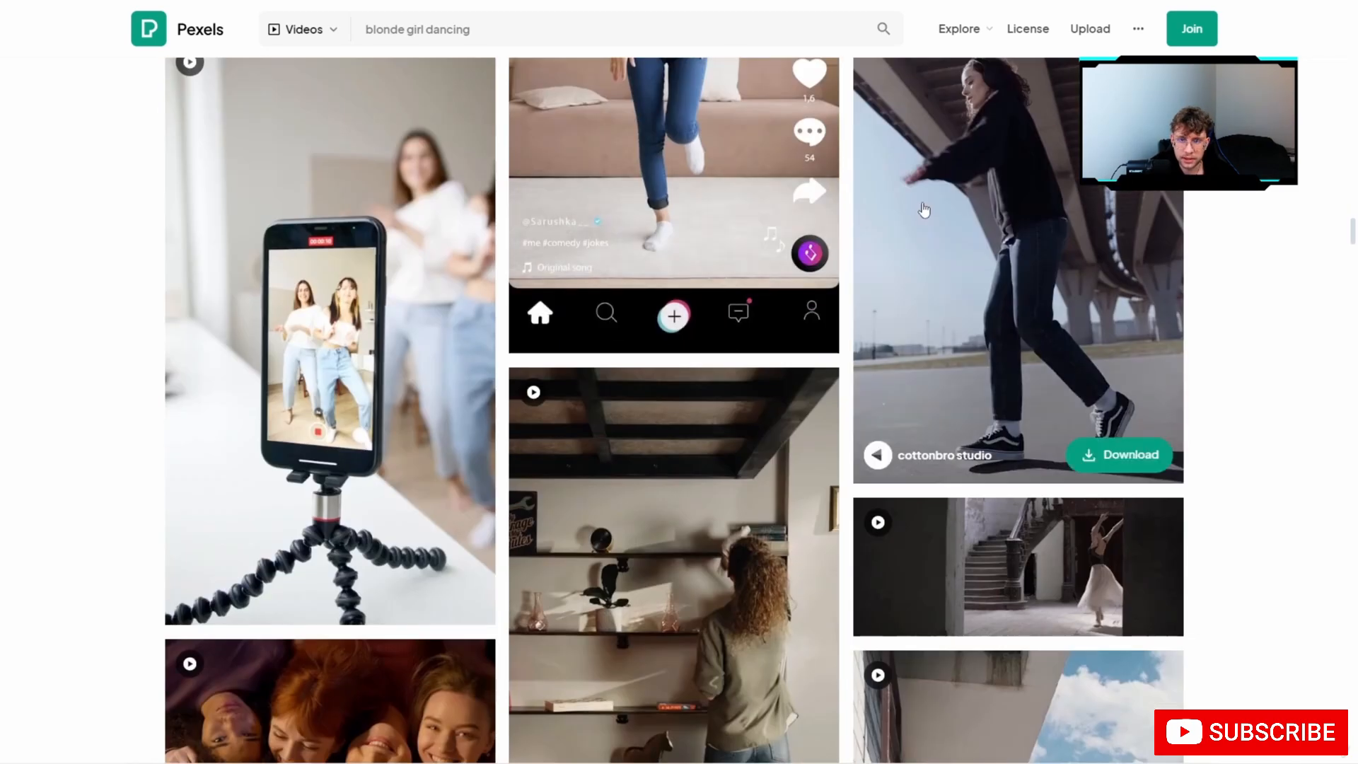
scroll(998, 261, up, 2)
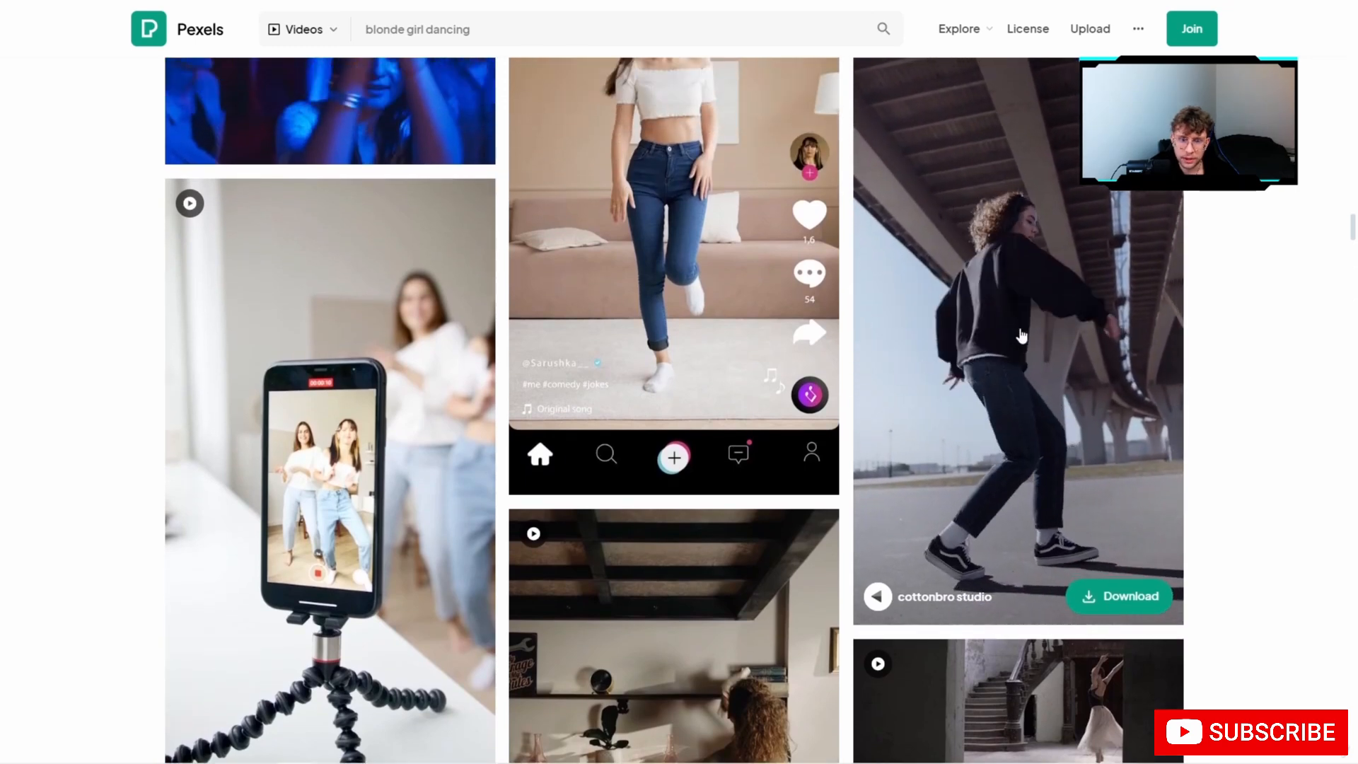
scroll(1021, 336, down, 1)
scroll(1021, 336, down, 16)
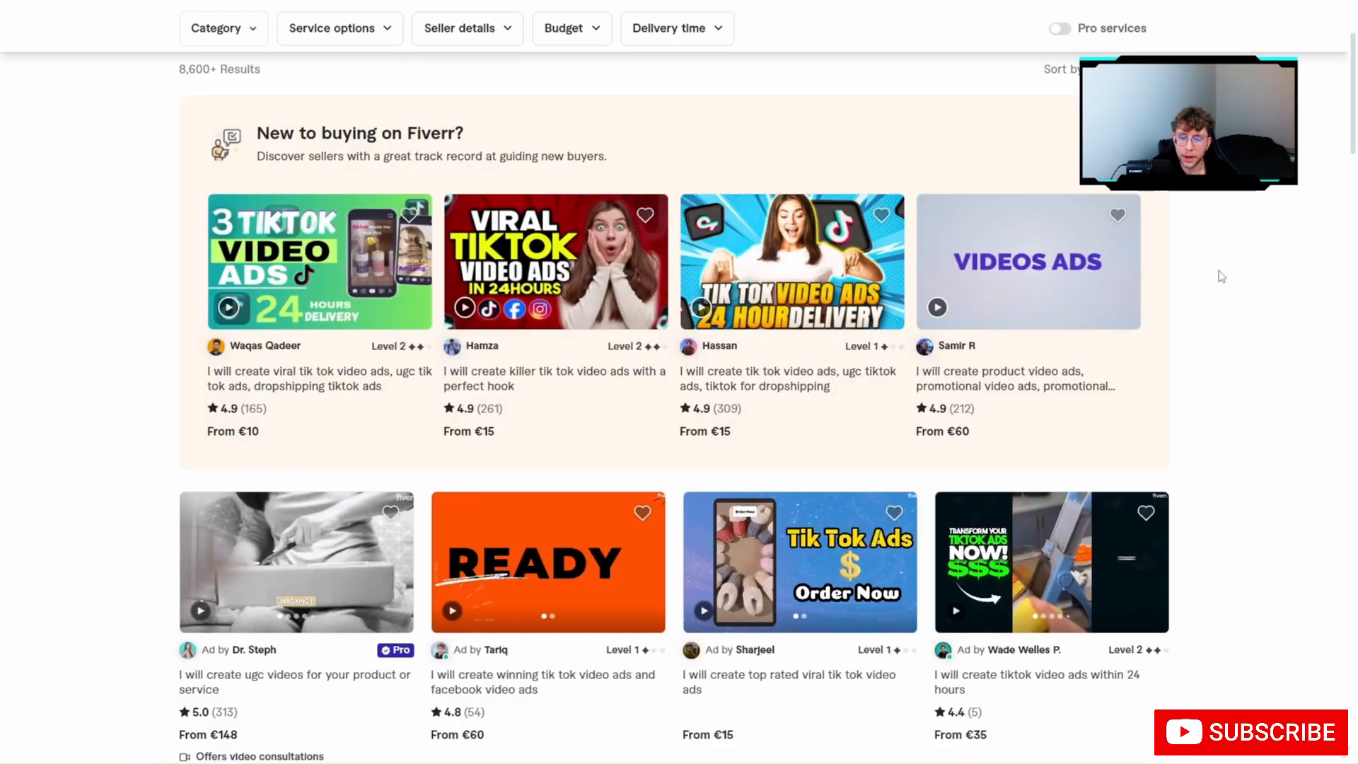
Browse the Fiverr listings for TikTok and UGC video ads, comparing the offered services and prices.
scroll(1221, 276, down, 1)
scroll(1221, 276, down, 11)
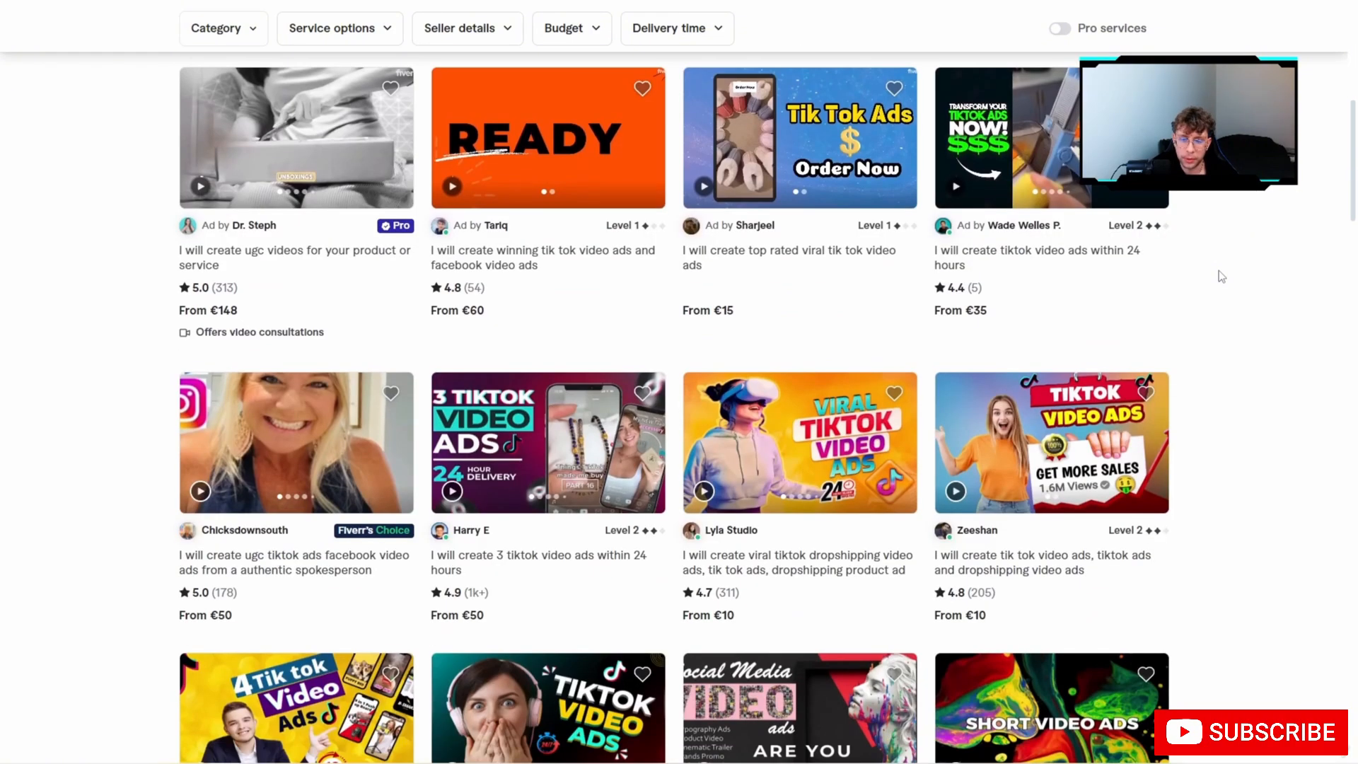
scroll(1221, 276, down, 9)
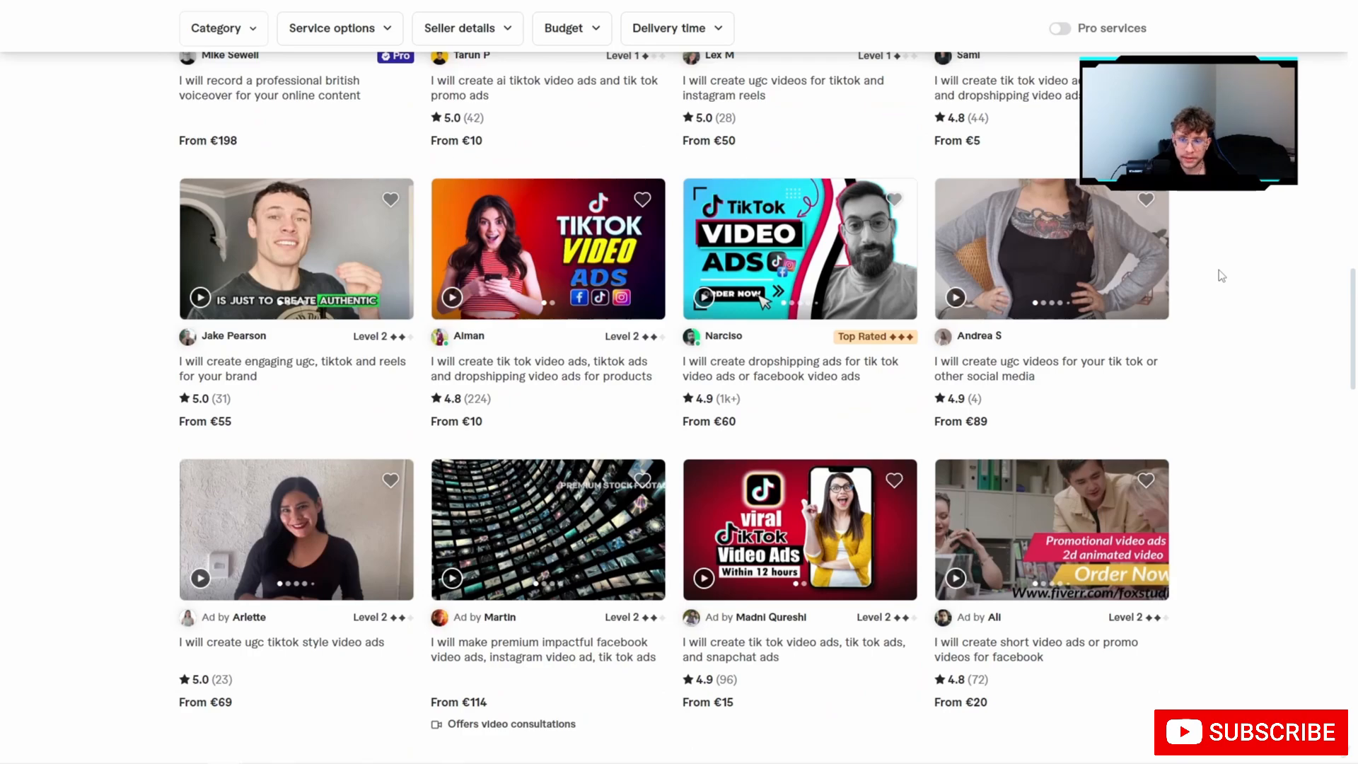
scroll(1222, 276, down, 6)
scroll(1221, 276, down, 12)
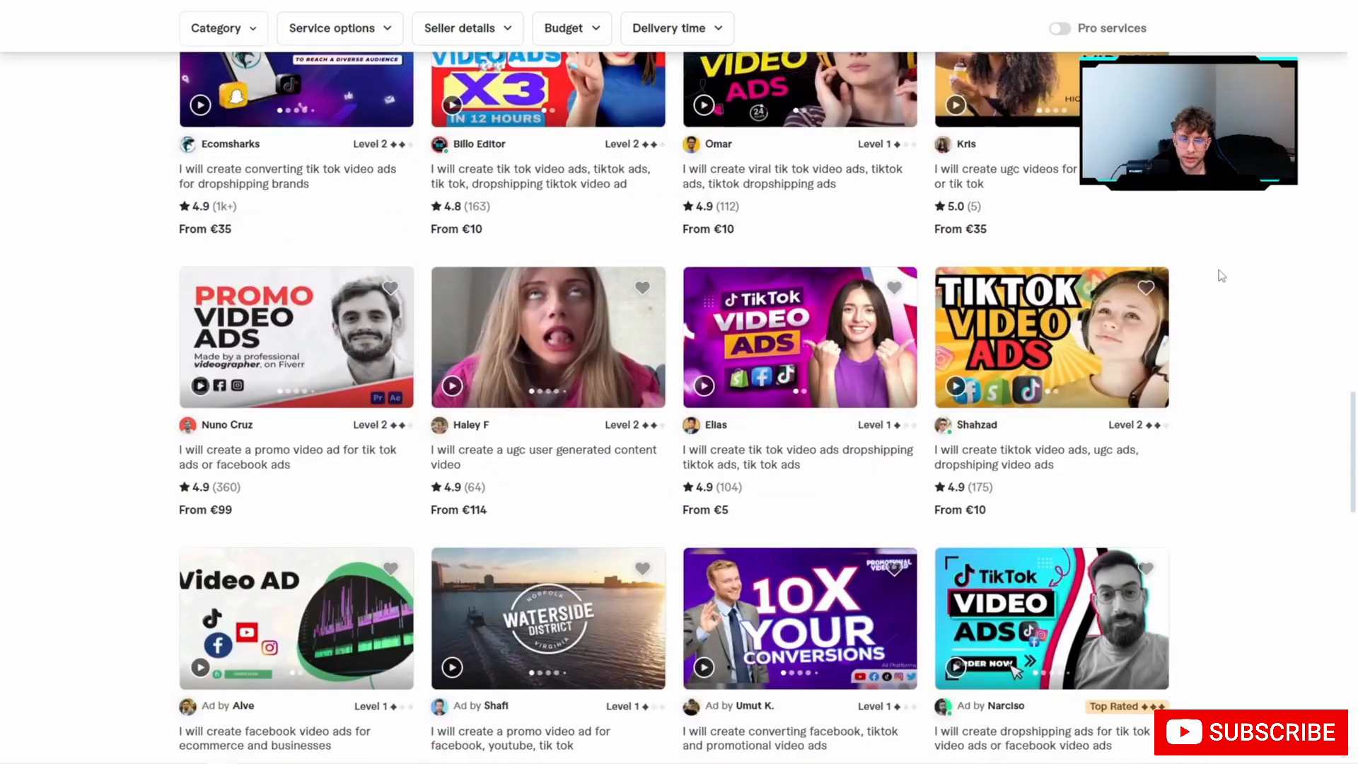
scroll(1221, 276, down, 17)
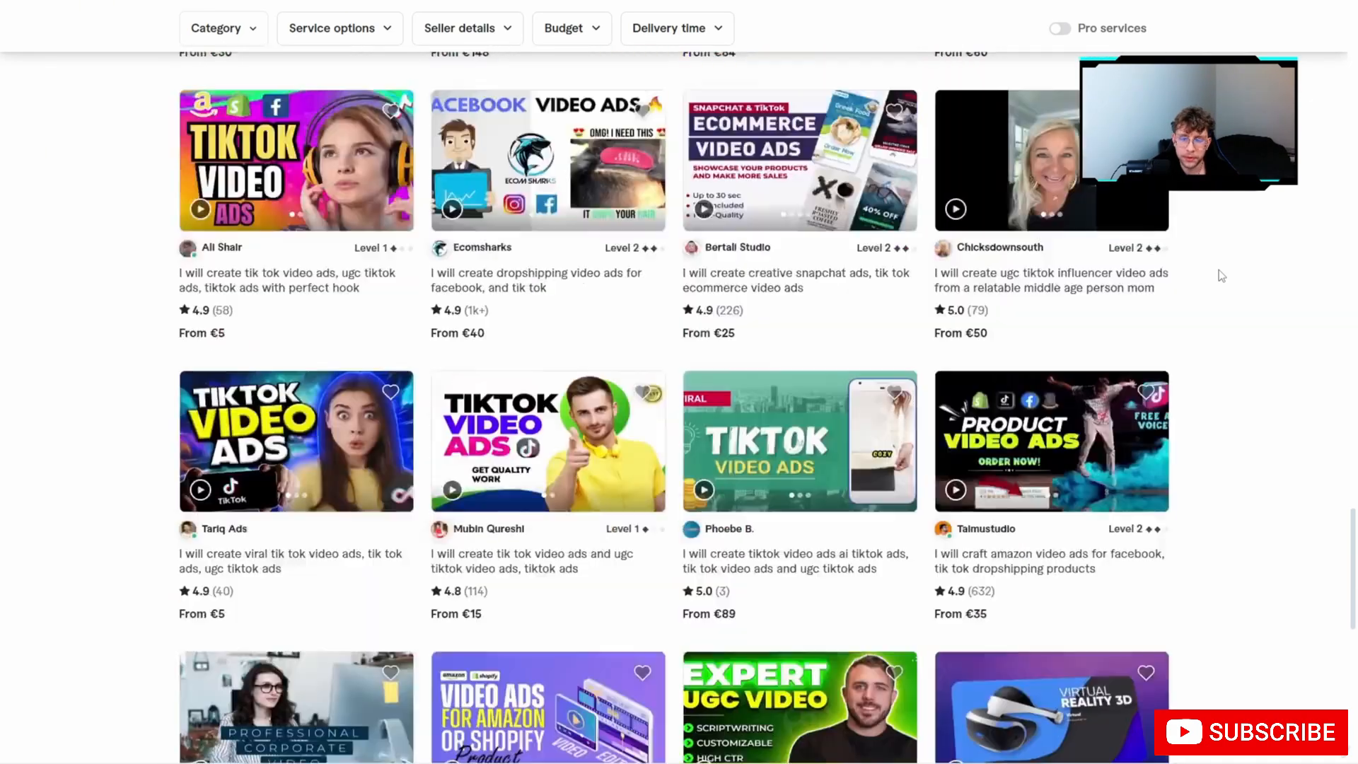
scroll(1221, 276, up, 20)
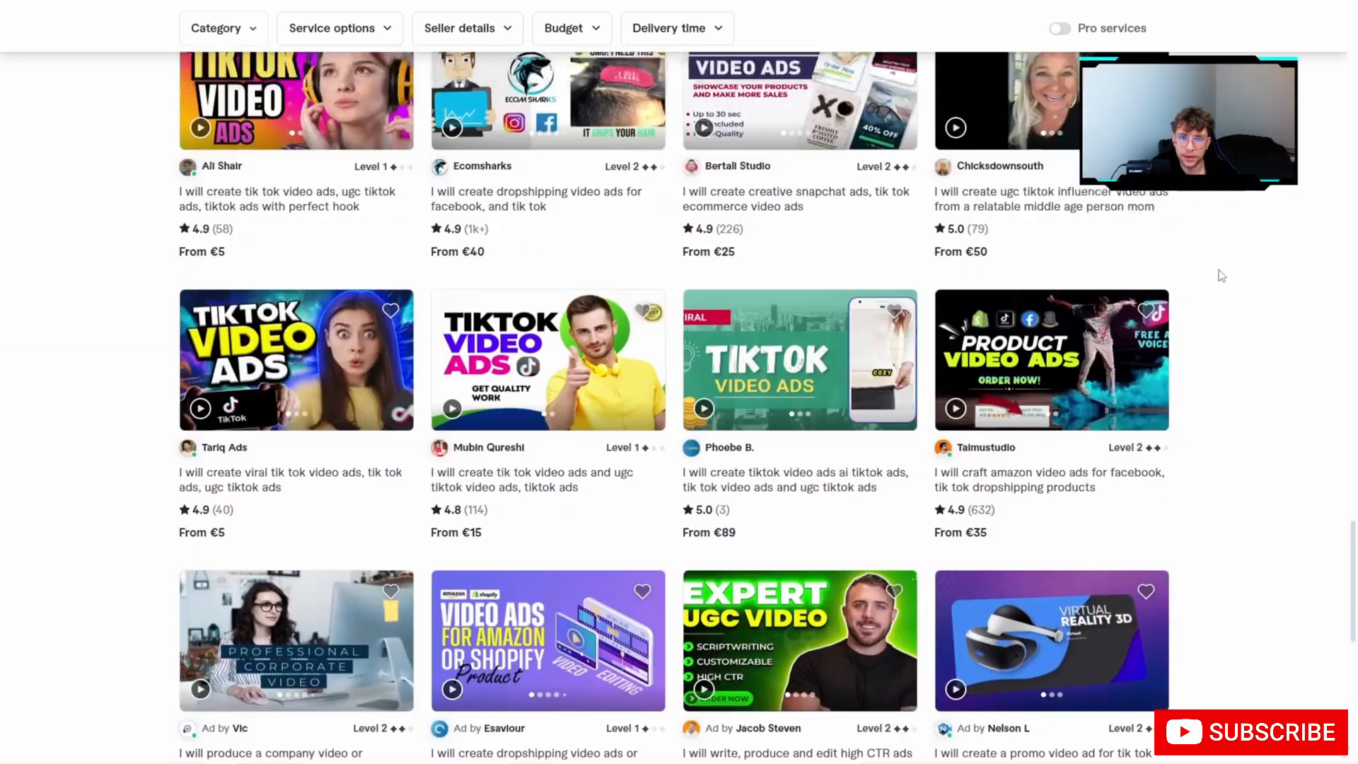
scroll(1221, 276, up, 18)
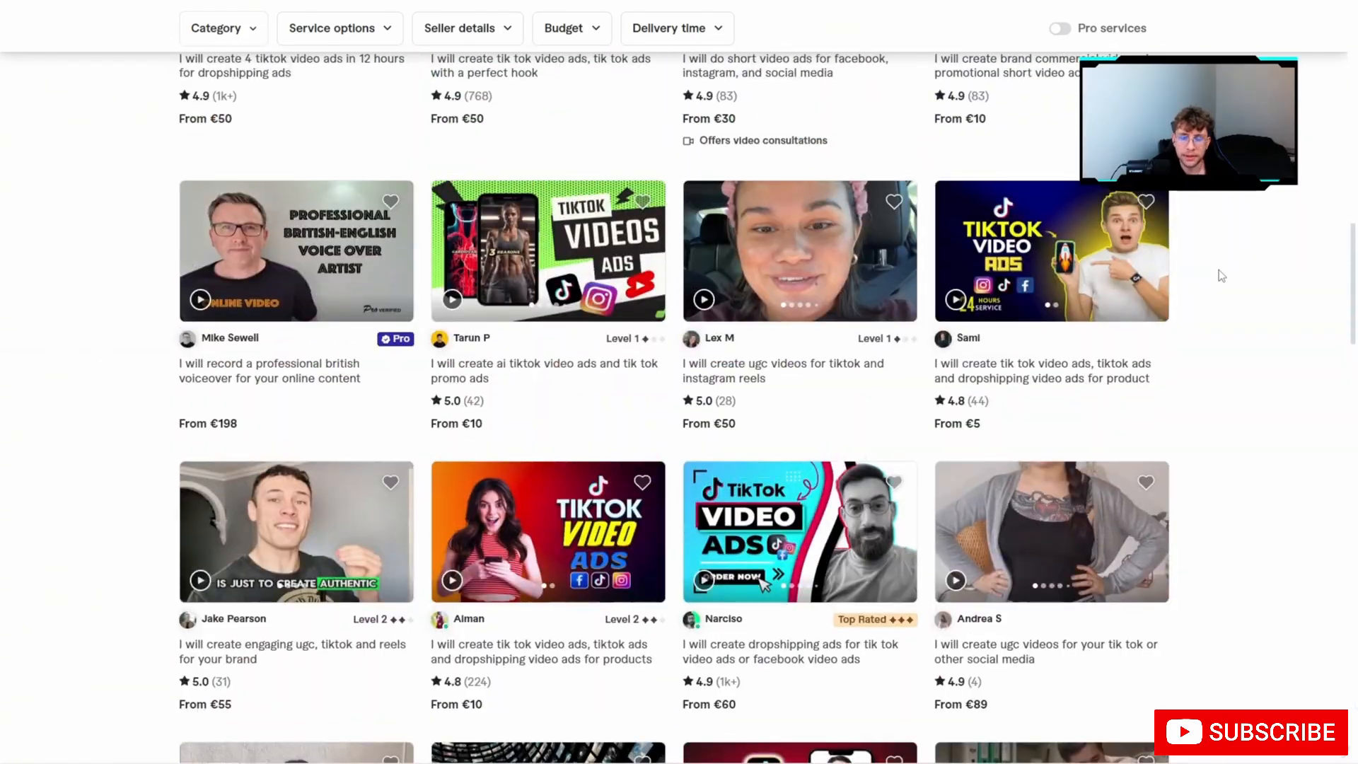
scroll(1221, 276, up, 10)
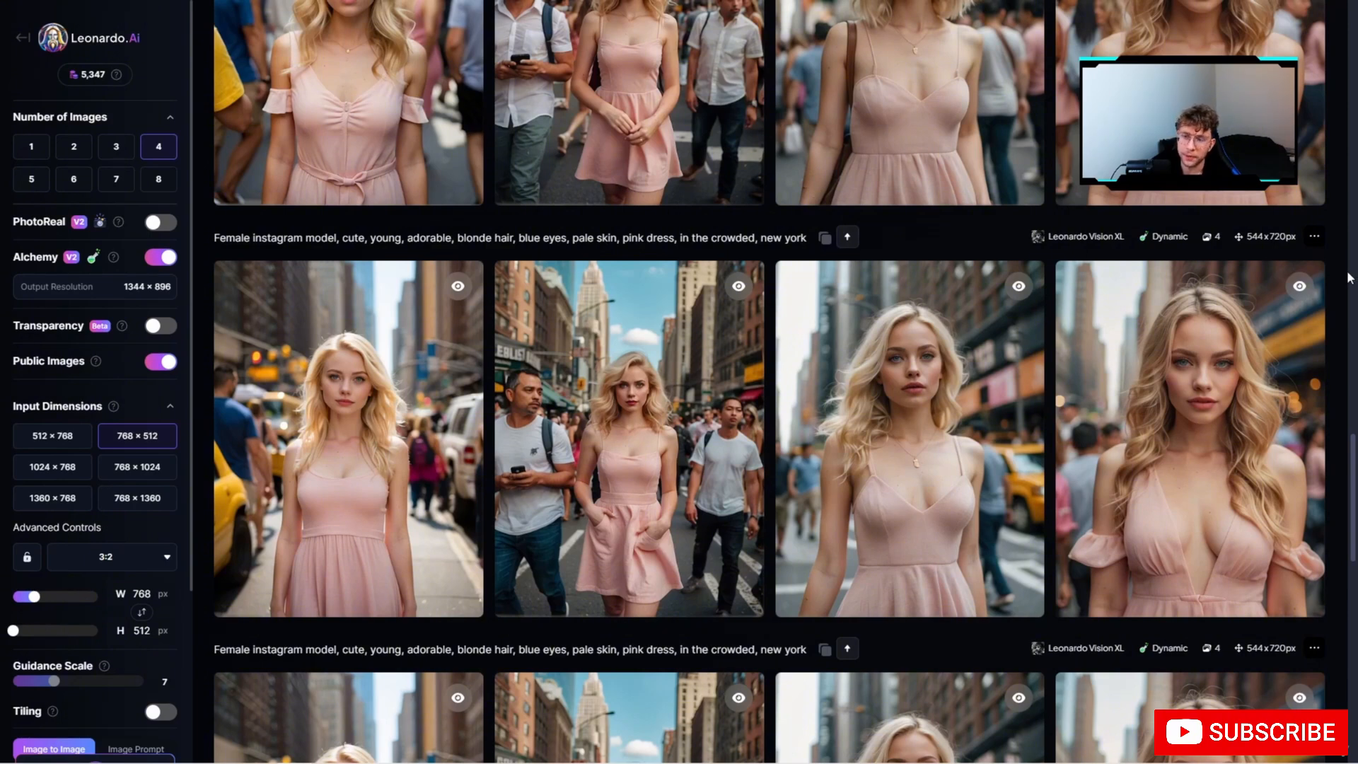
mouse_move(1307, 320)
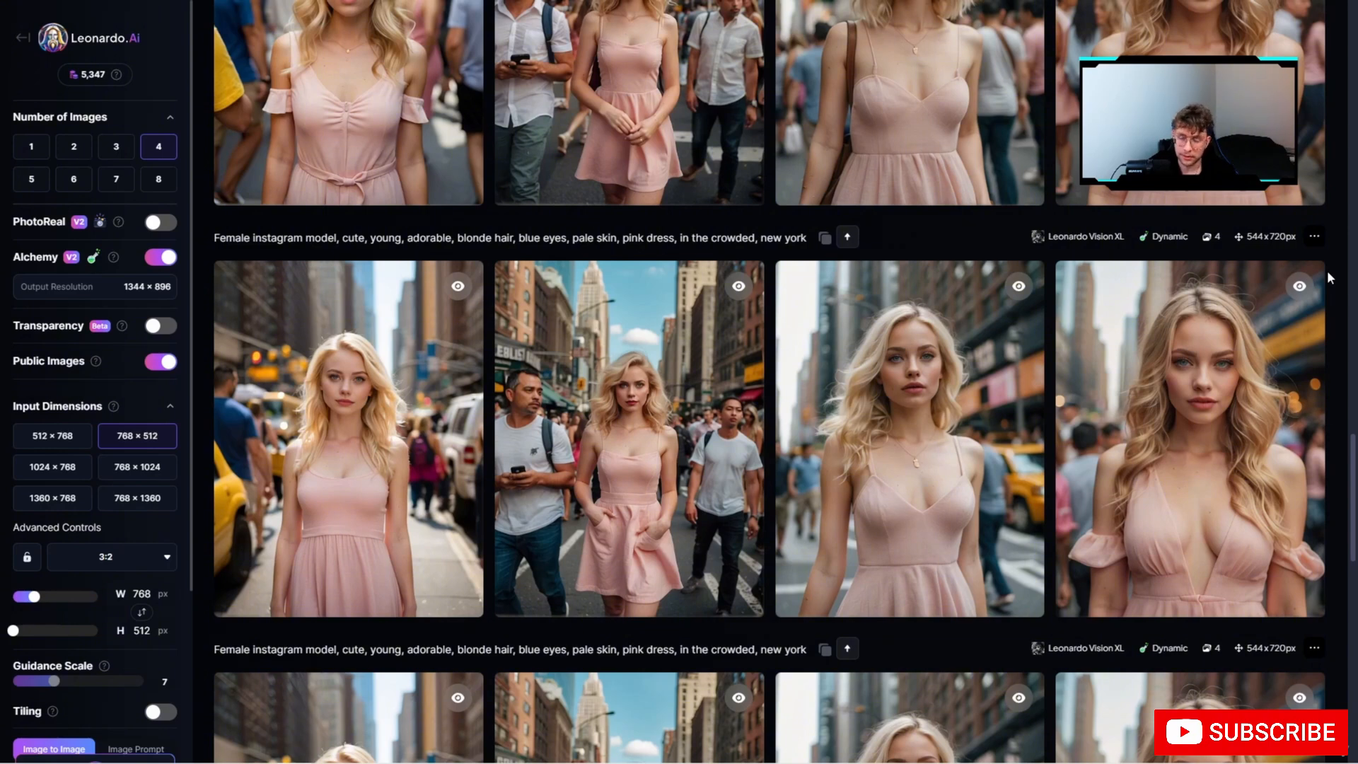
scroll(1327, 278, down, 1)
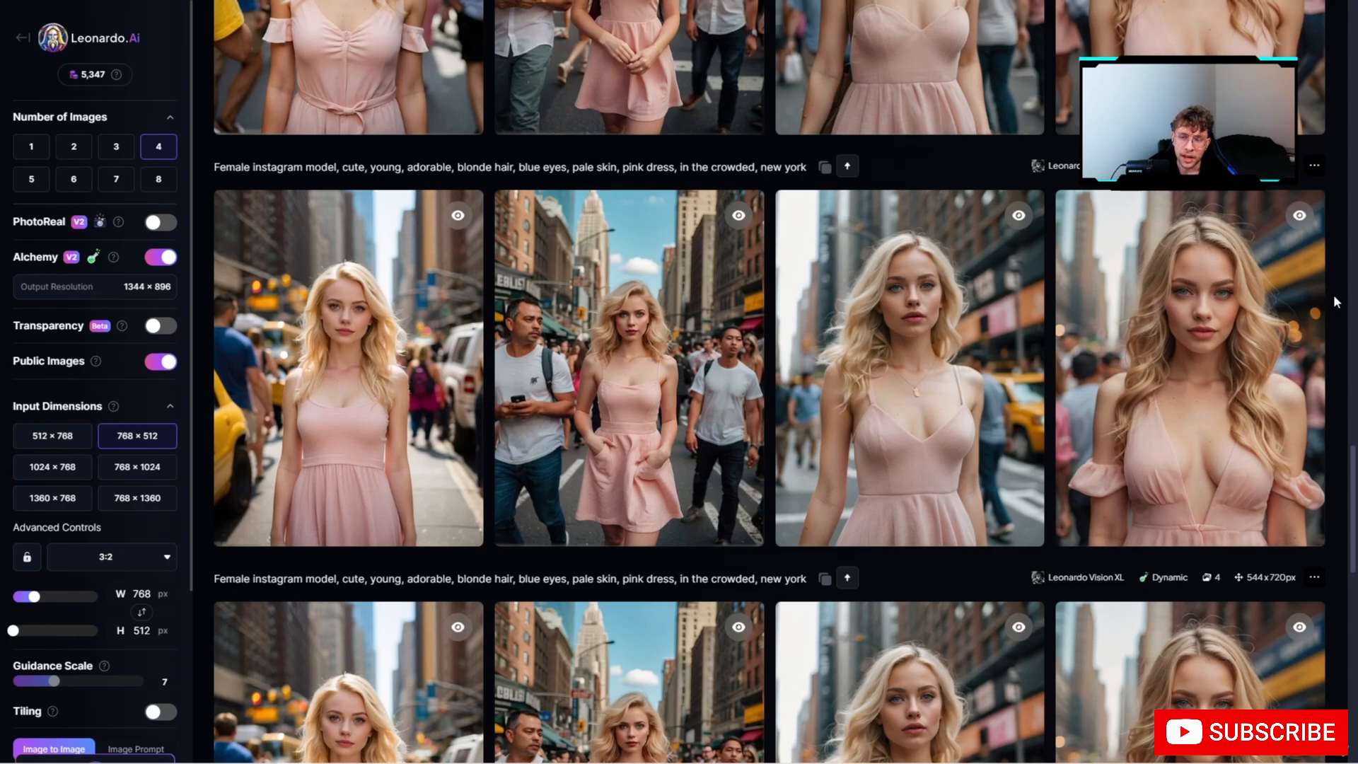
mouse_move(1187, 232)
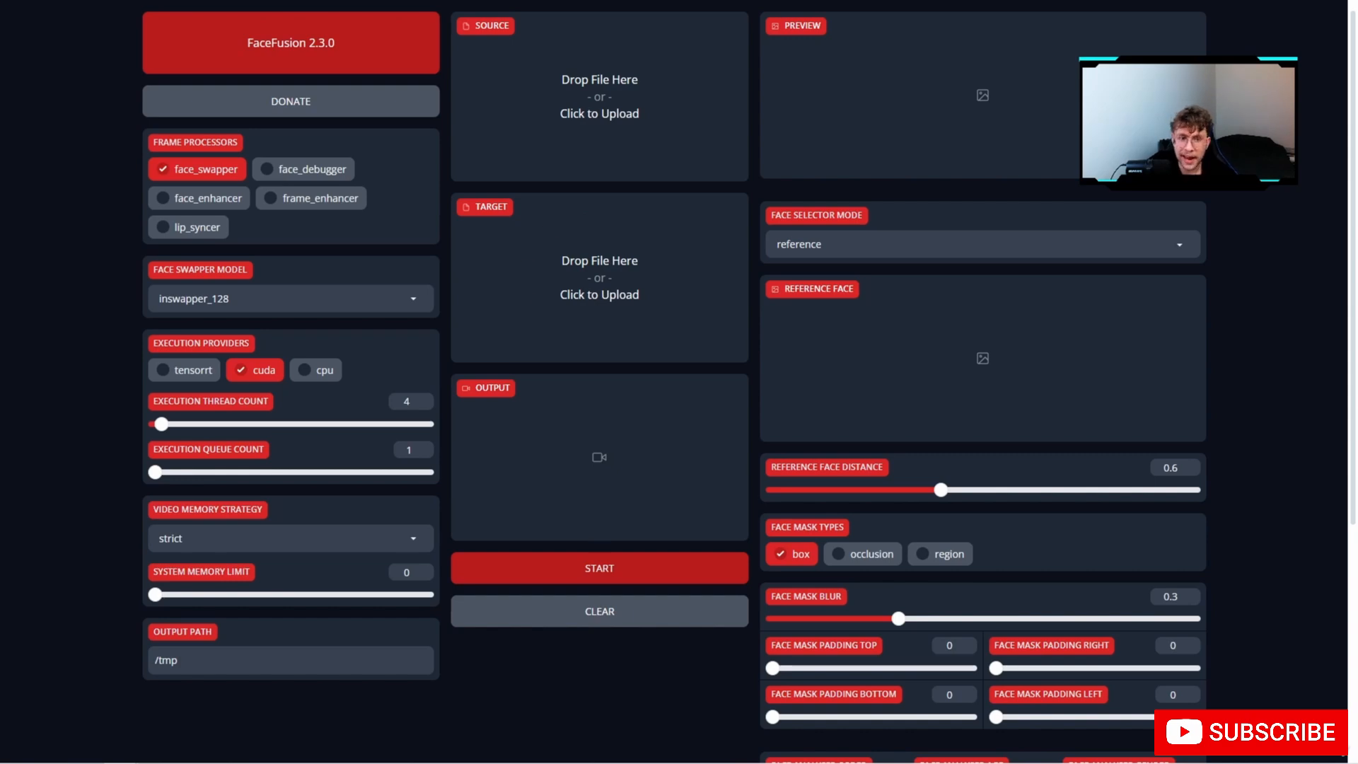
In FaceFusion, load the pink-dress New York portrait as source and the Snaptik video of the woman in the black top as target.
drag(1347, 212, 577, 107)
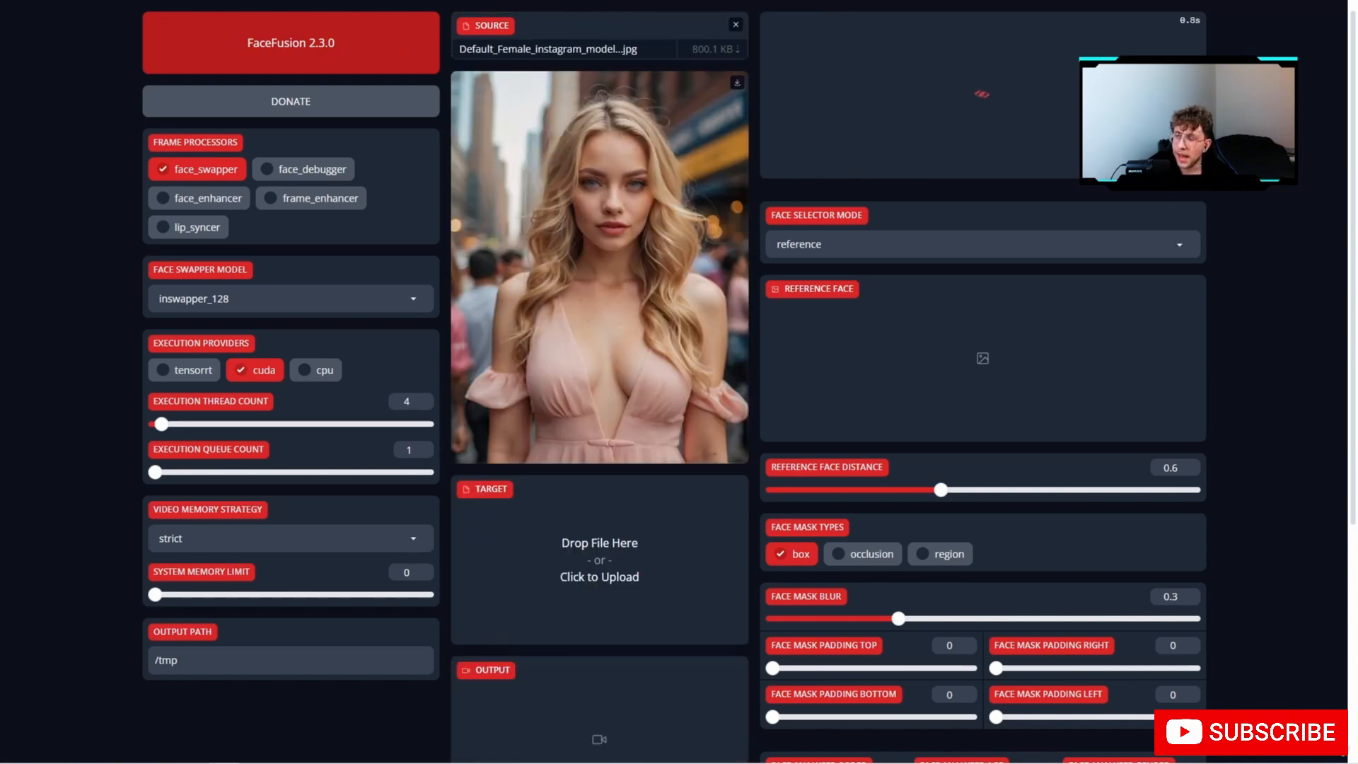
drag(1357, 559, 628, 572)
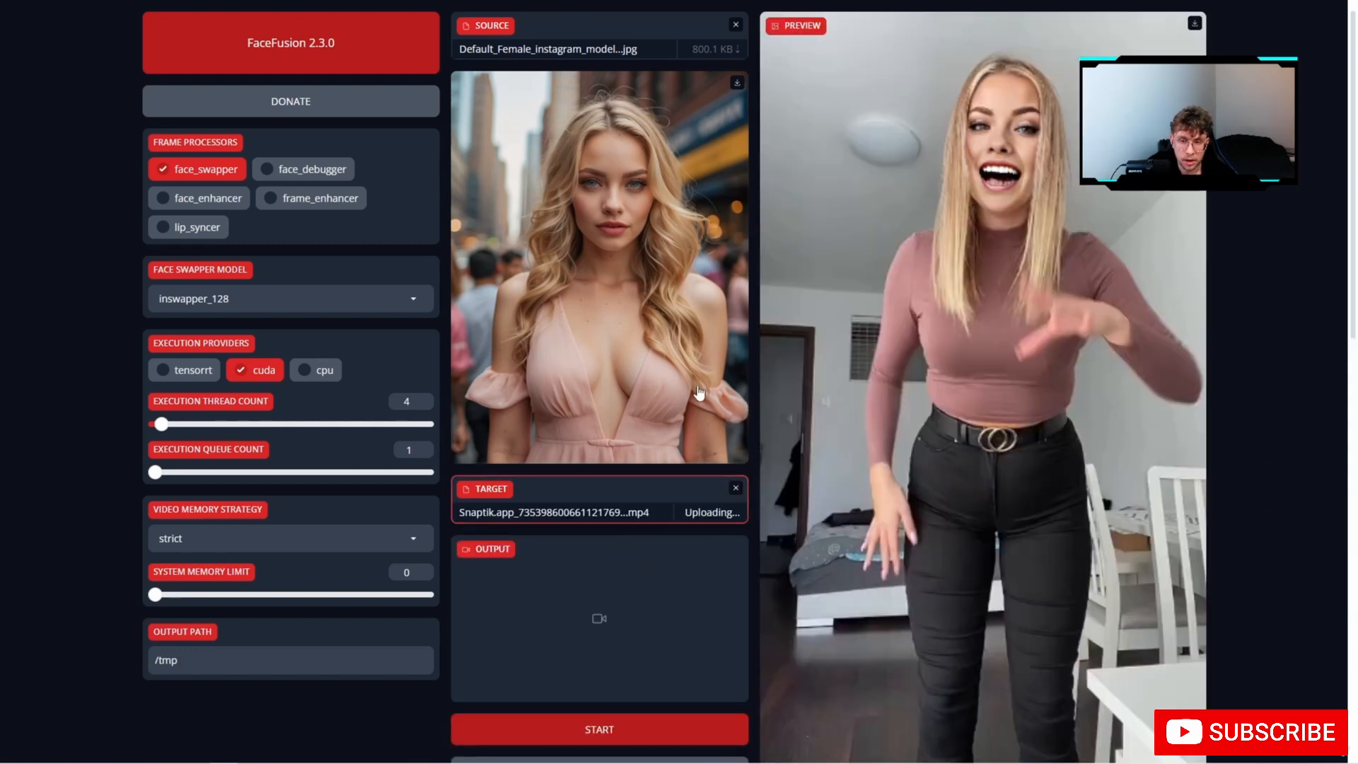
scroll(669, 375, down, 3)
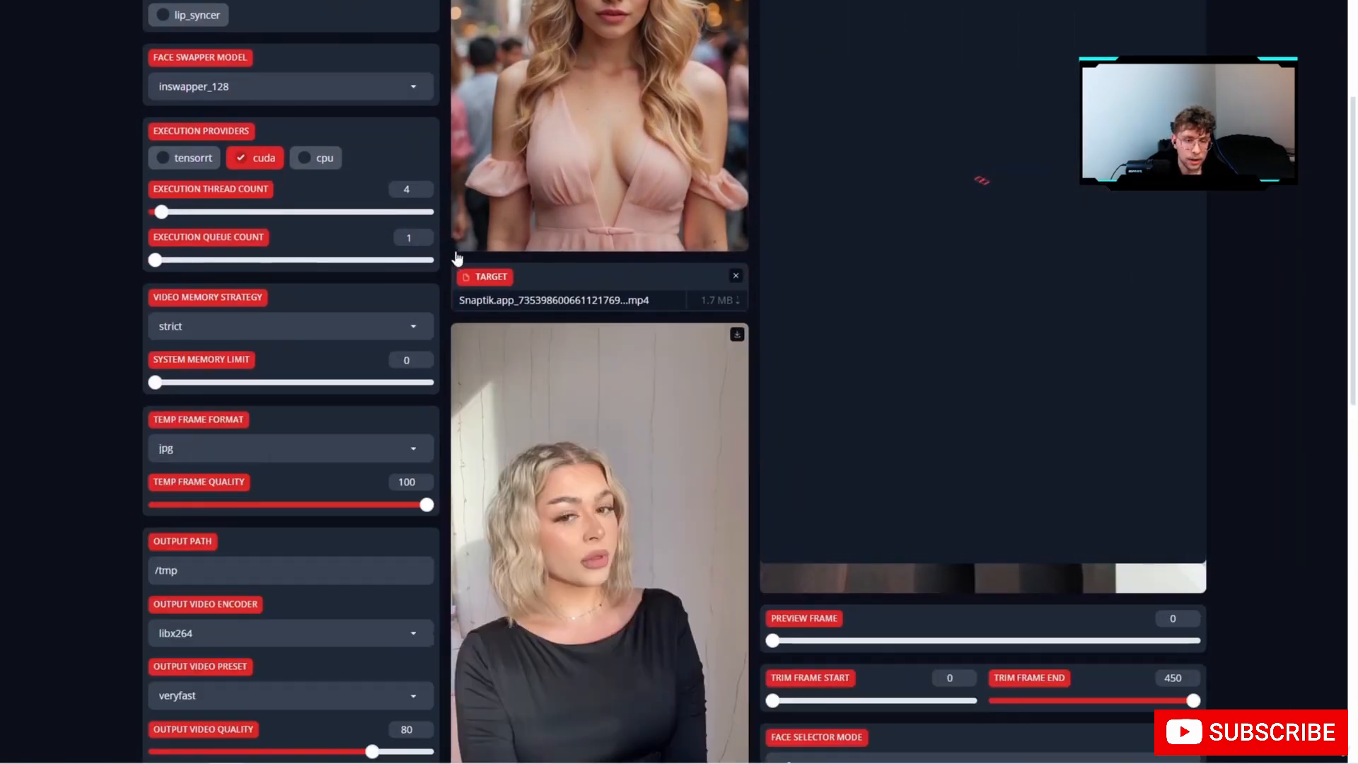
Enable the face_enhancer frame processor alongside face_swapper.
scroll(318, 243, up, 3)
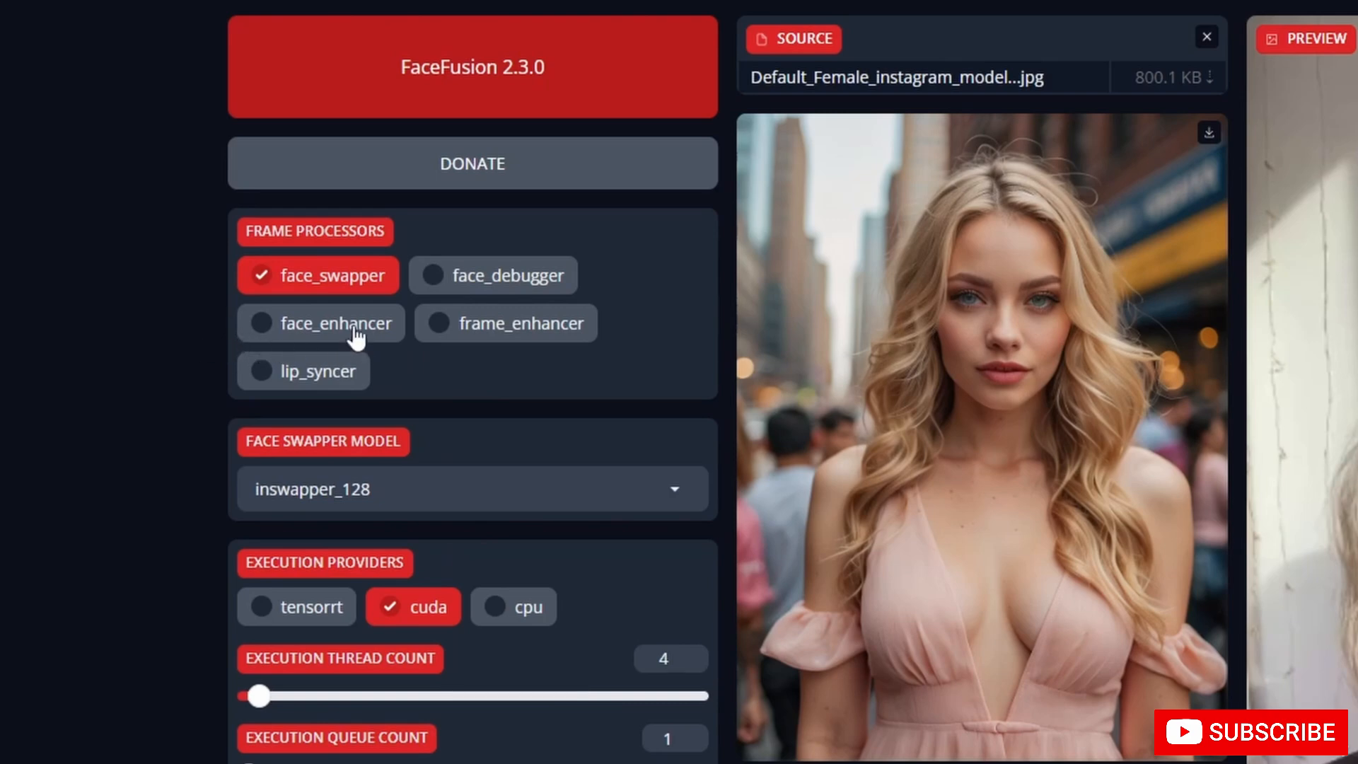
click(263, 323)
scroll(608, 443, down, 8)
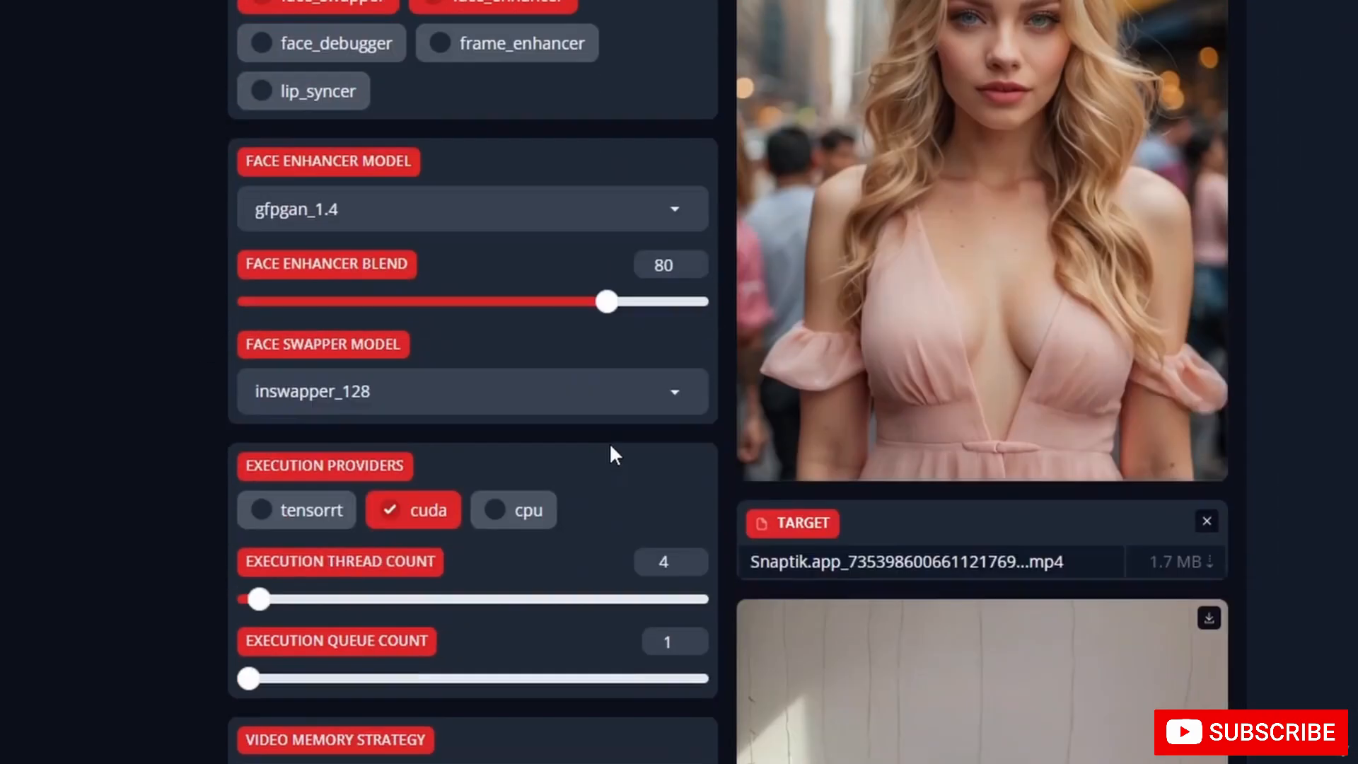
Set output video quality to 100, resolution to 1080x1920 and FPS to 60, and start processing the face swap.
scroll(609, 443, down, 5)
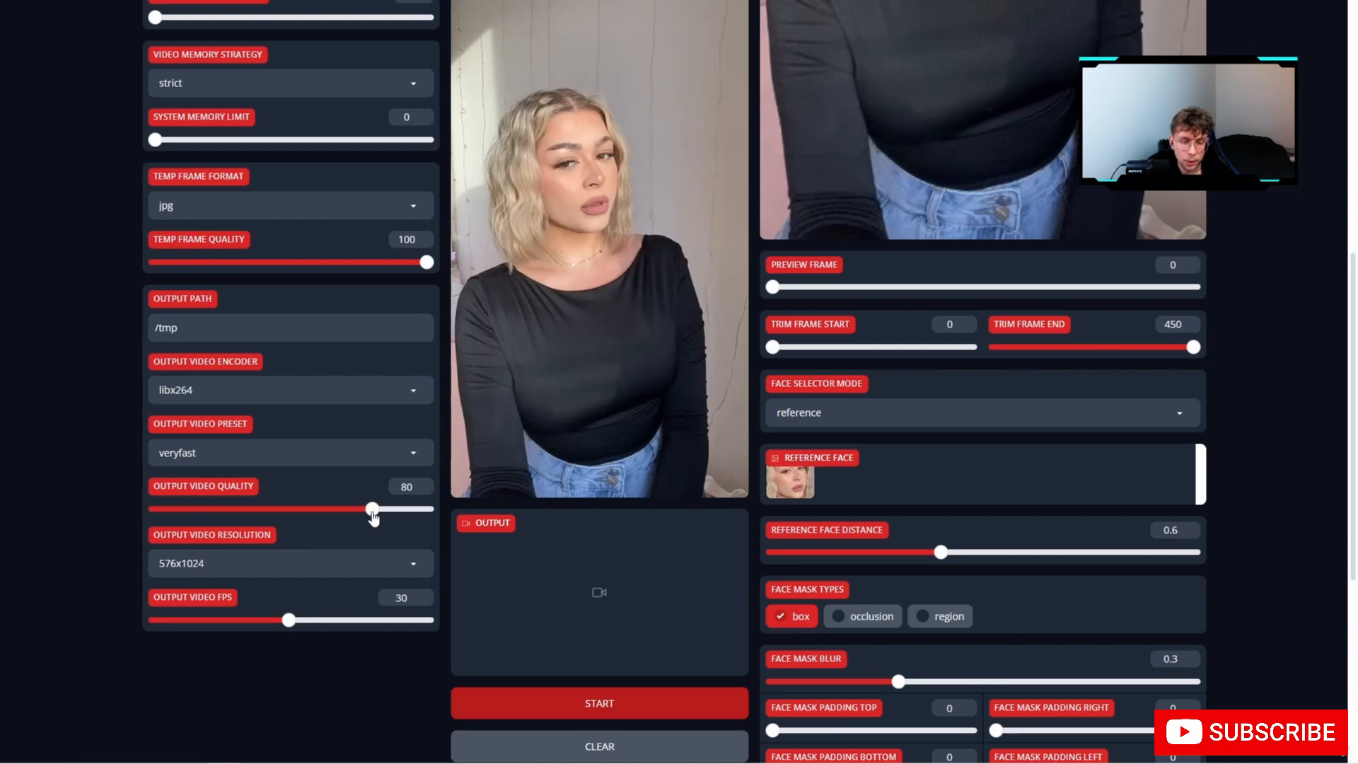
drag(373, 509, 449, 512)
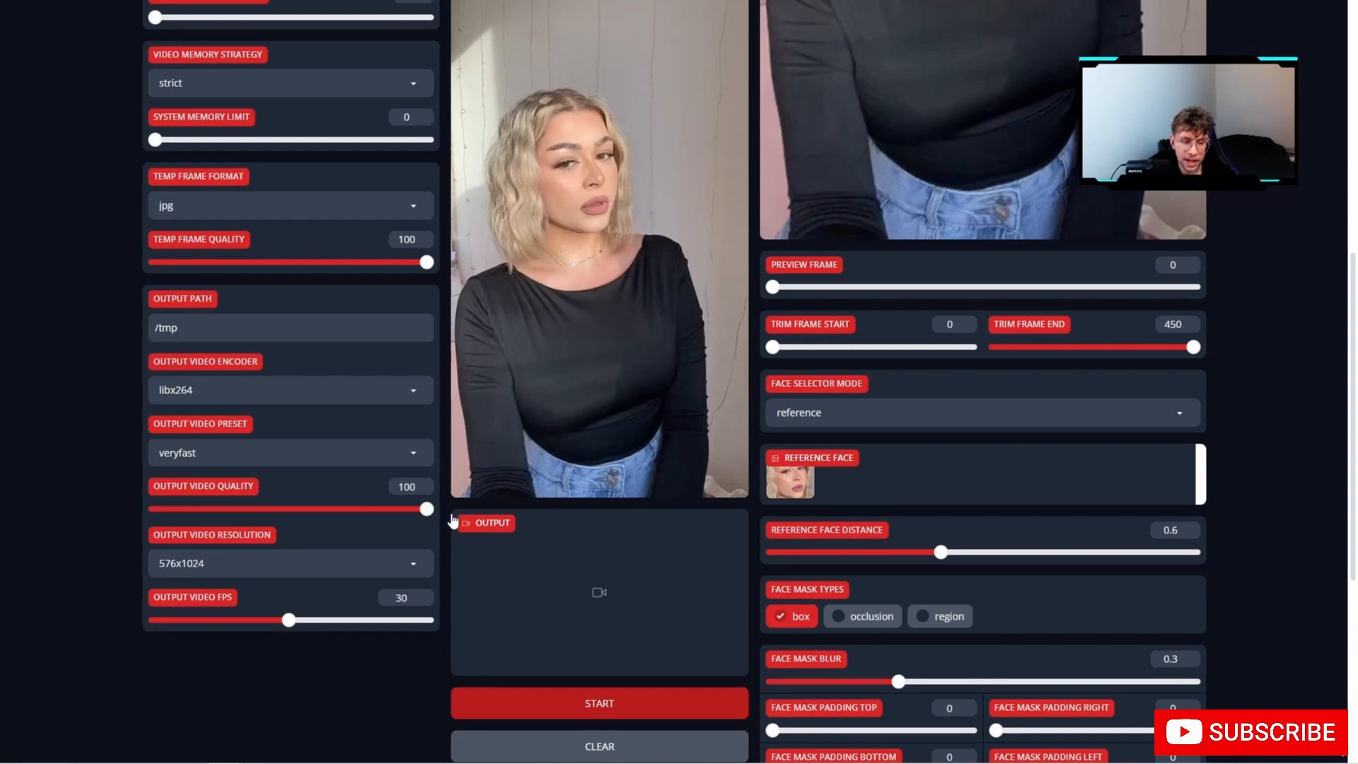
click(281, 558)
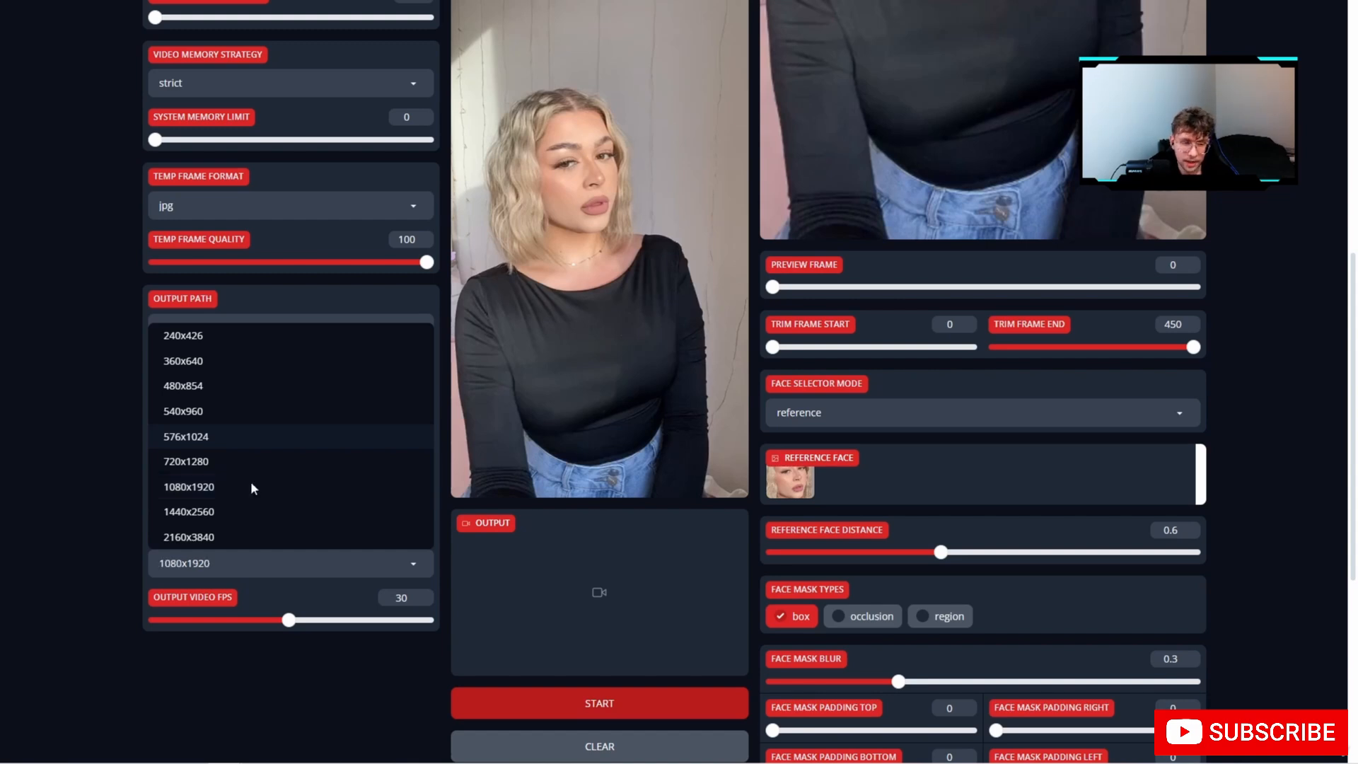
click(251, 486)
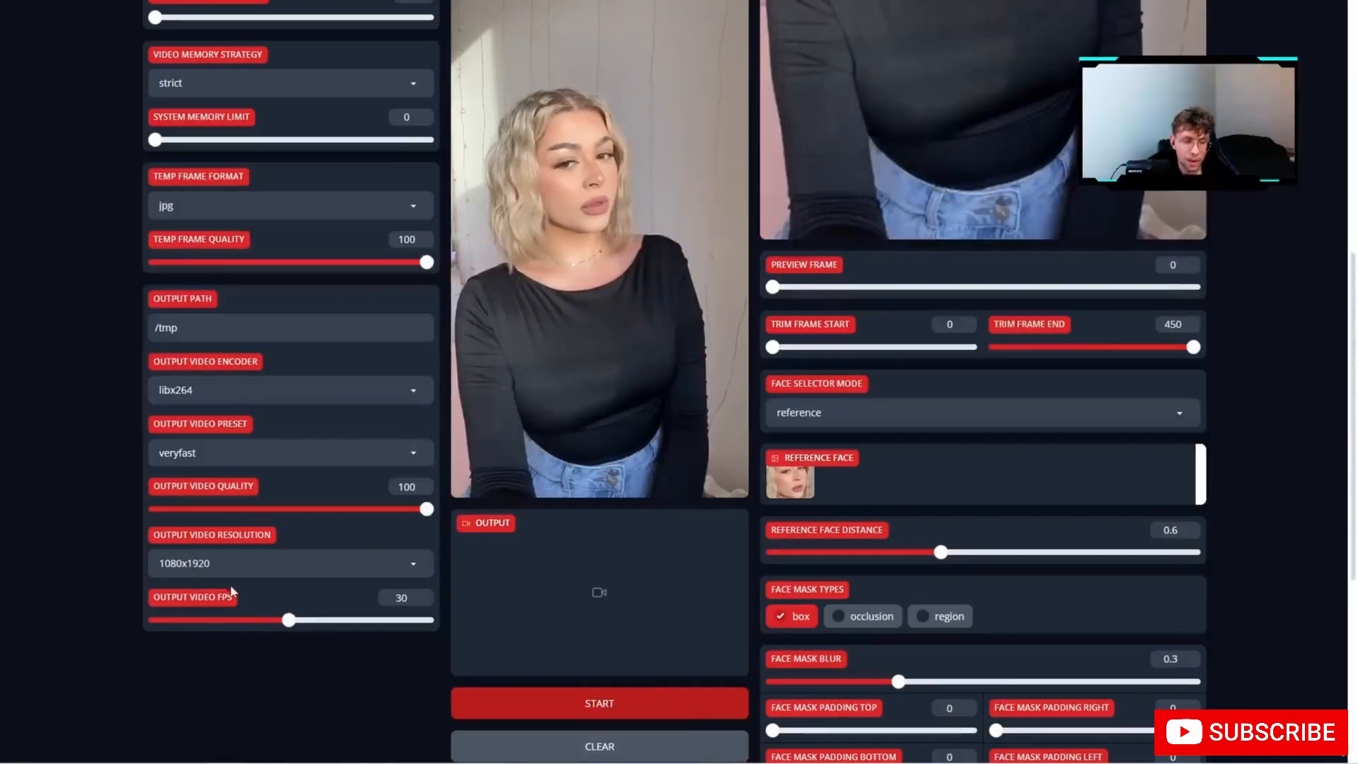
drag(289, 622, 457, 637)
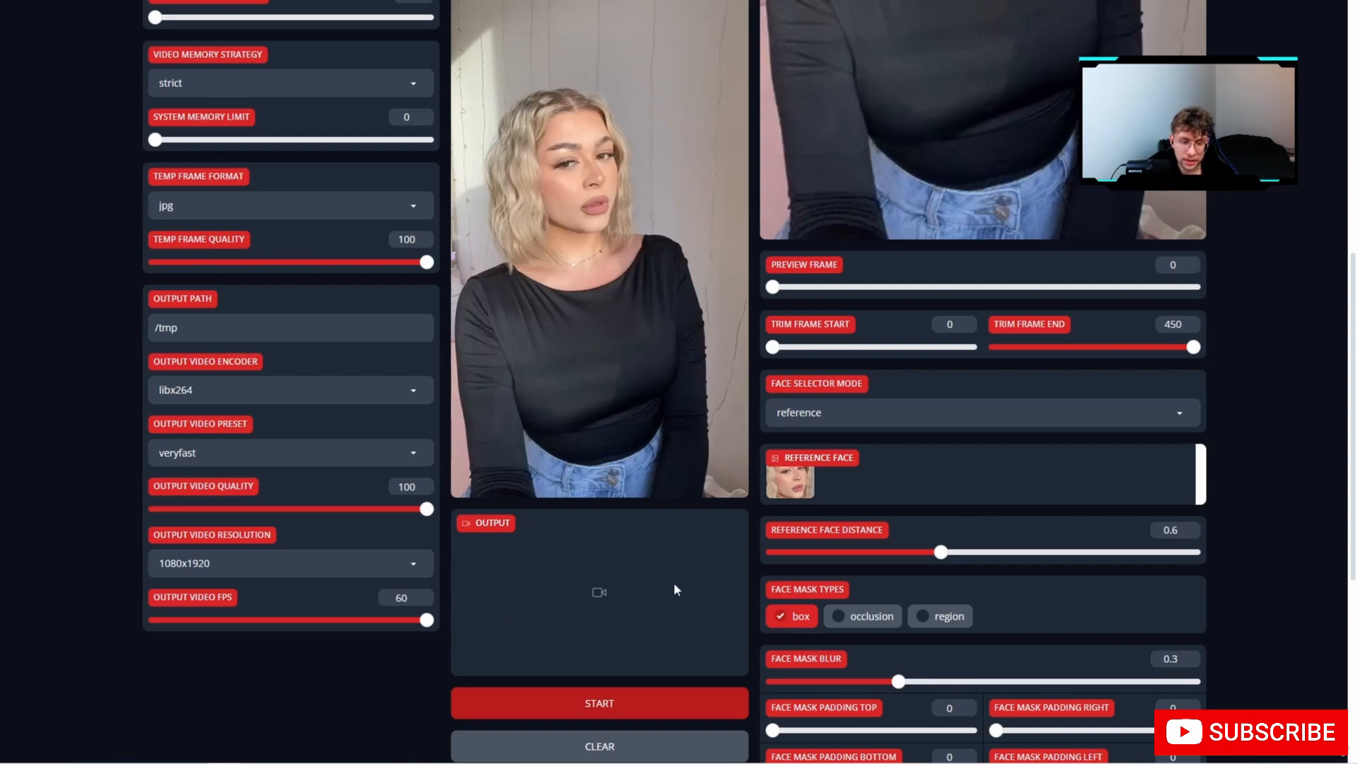
scroll(676, 587, down, 1)
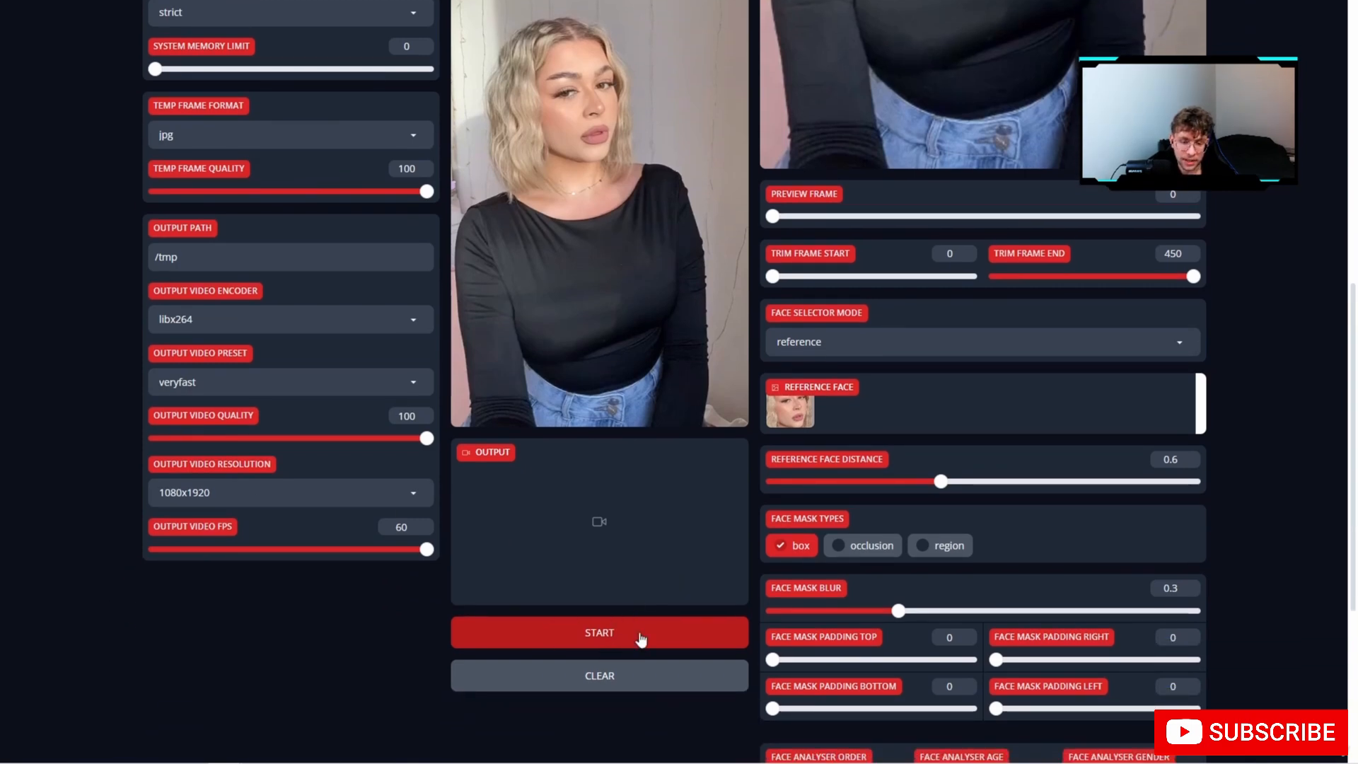
click(605, 635)
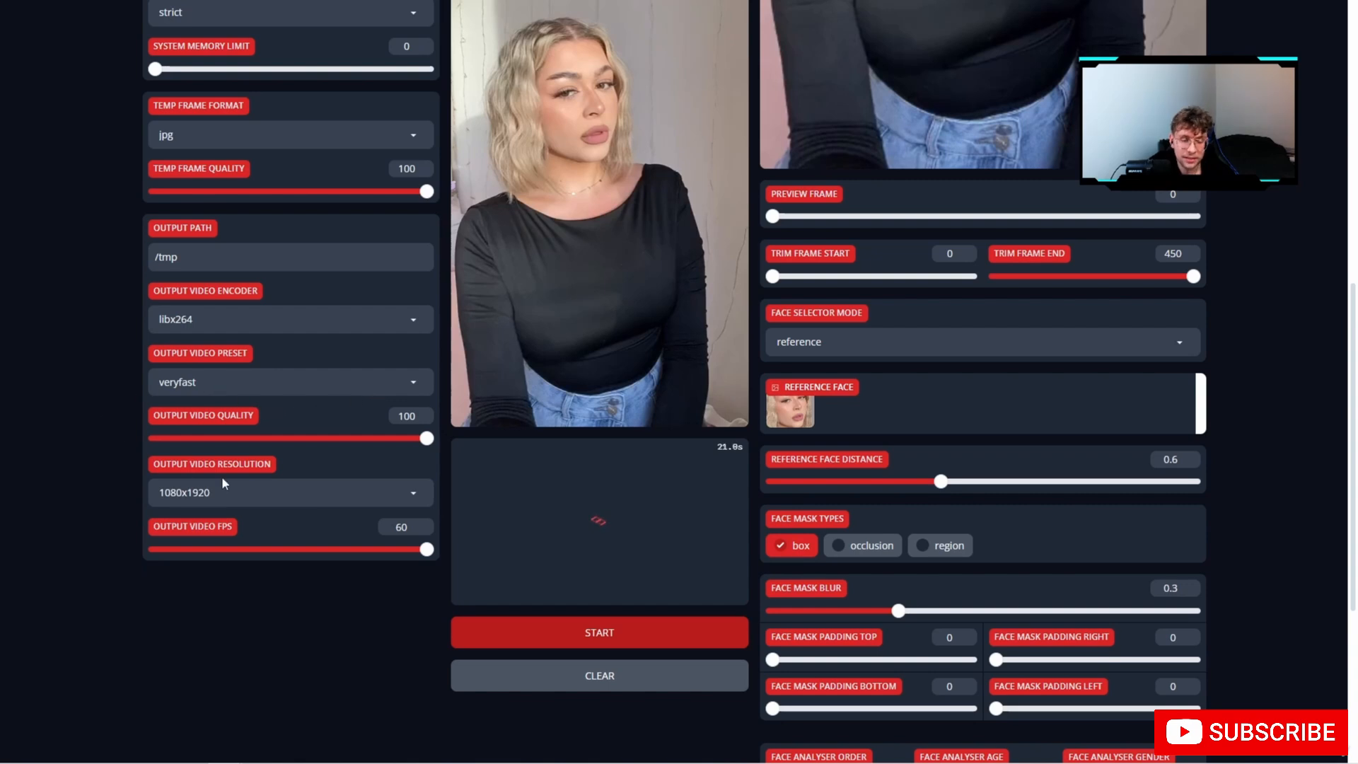
Play the target video of the woman in the white dress and its face-swapped output, viewing the output full screen.
mouse_move(683, 298)
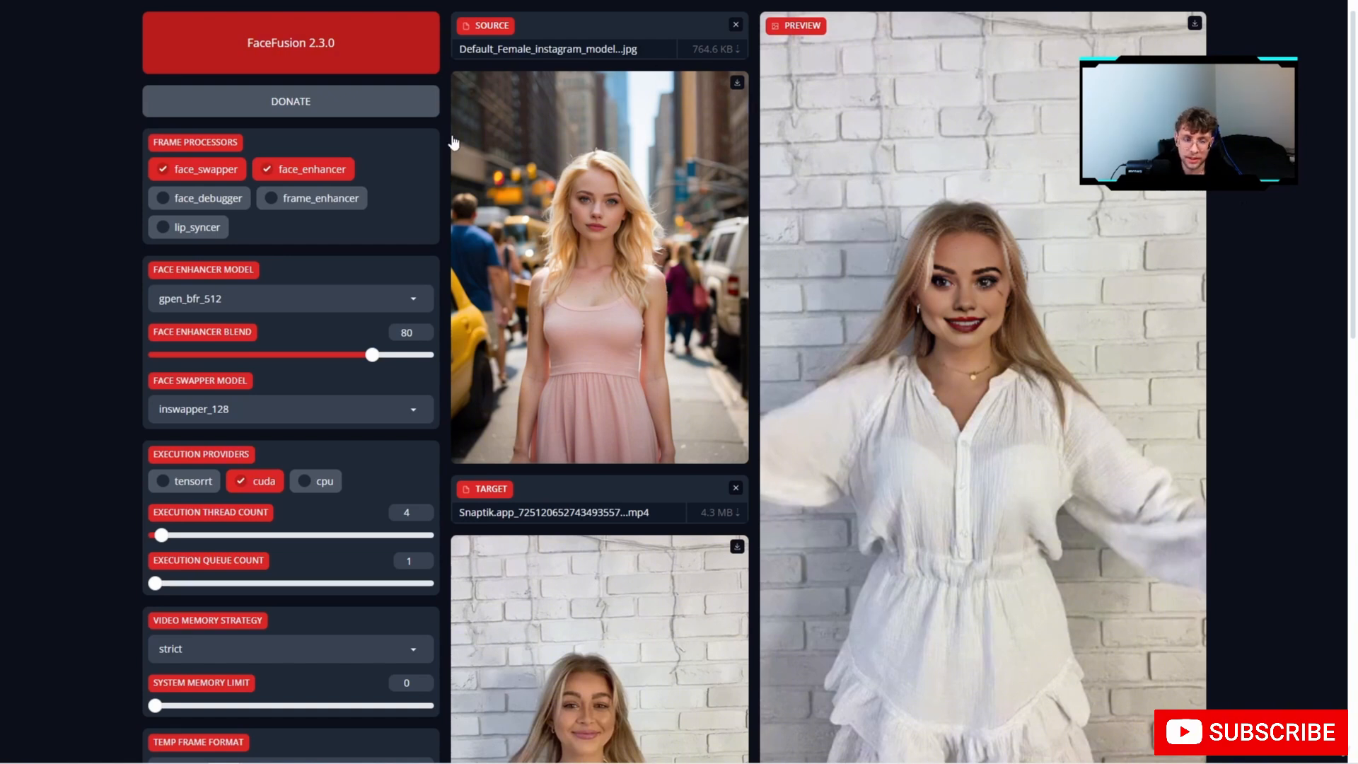
scroll(448, 433, down, 2)
scroll(449, 434, down, 5)
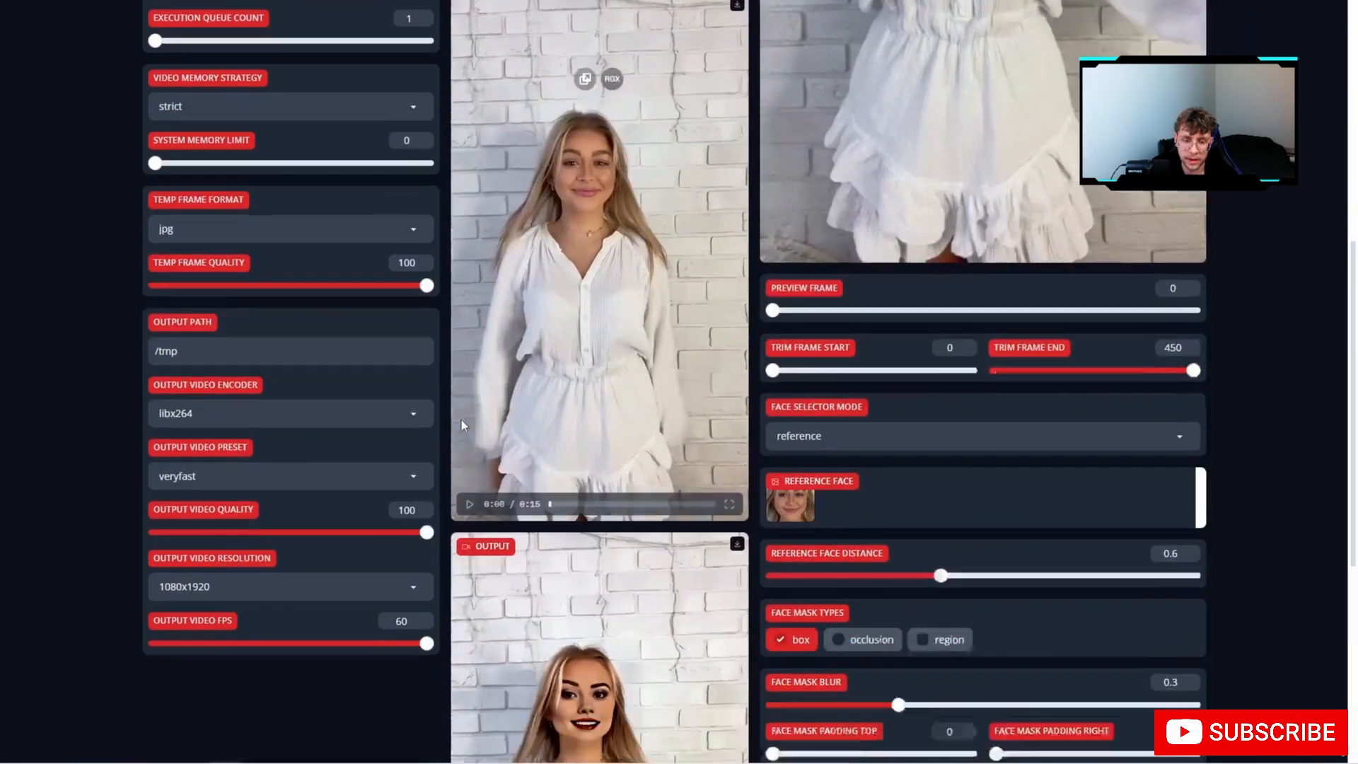
click(471, 481)
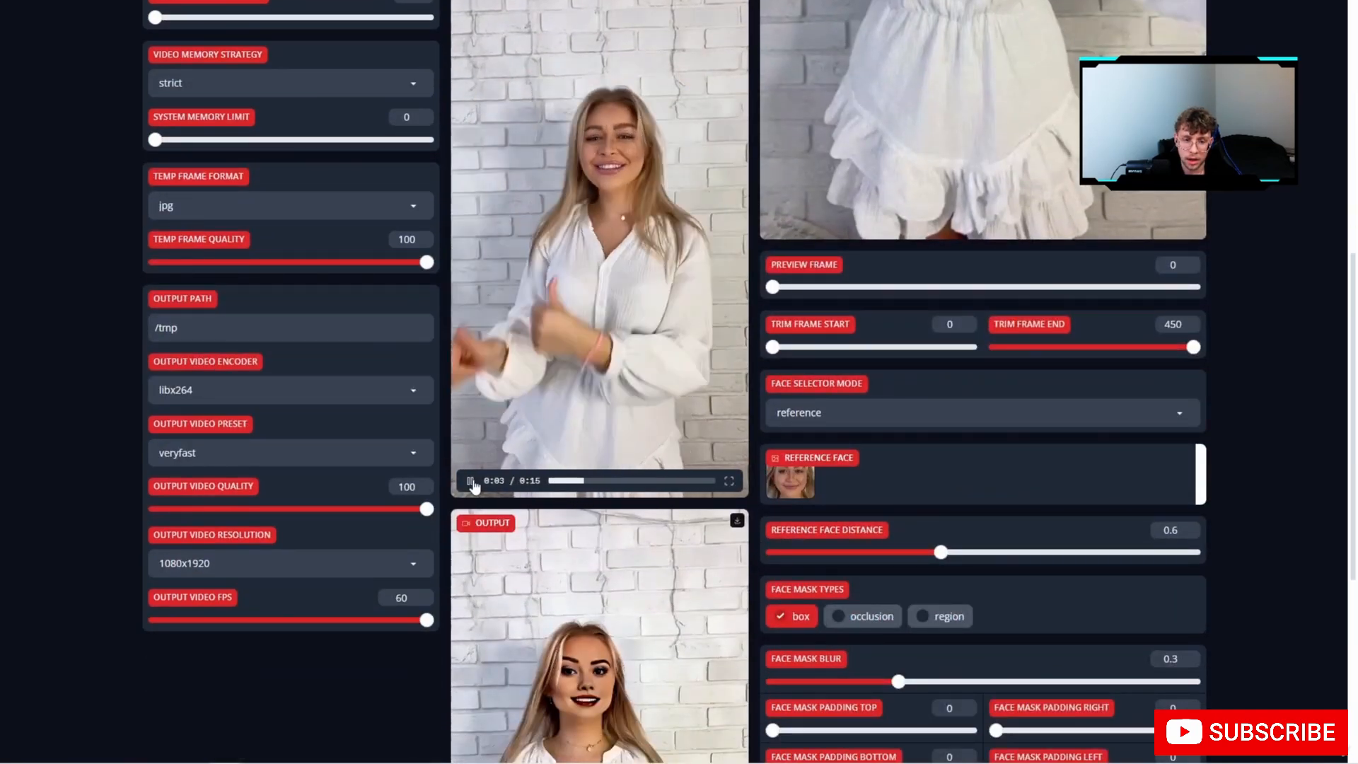
scroll(516, 399, up, 6)
scroll(537, 395, up, 1)
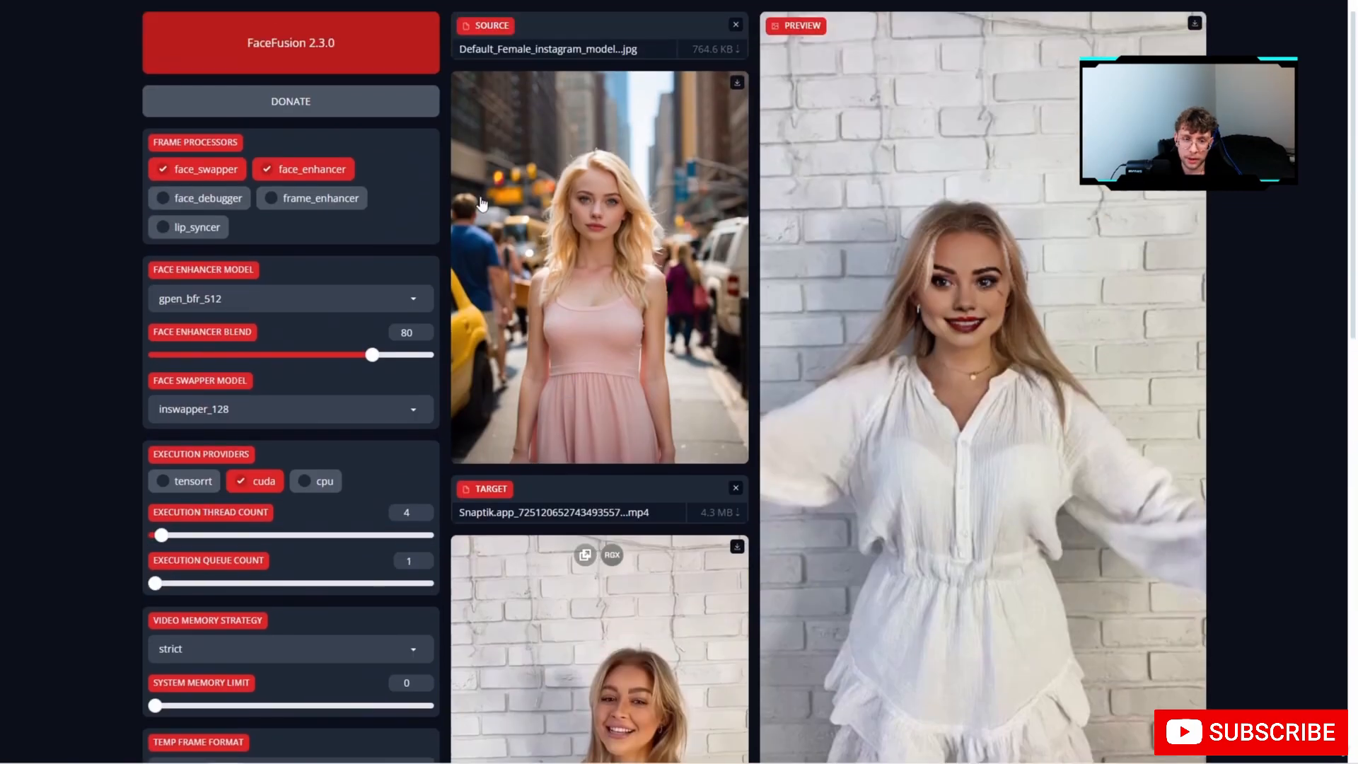
scroll(534, 374, down, 12)
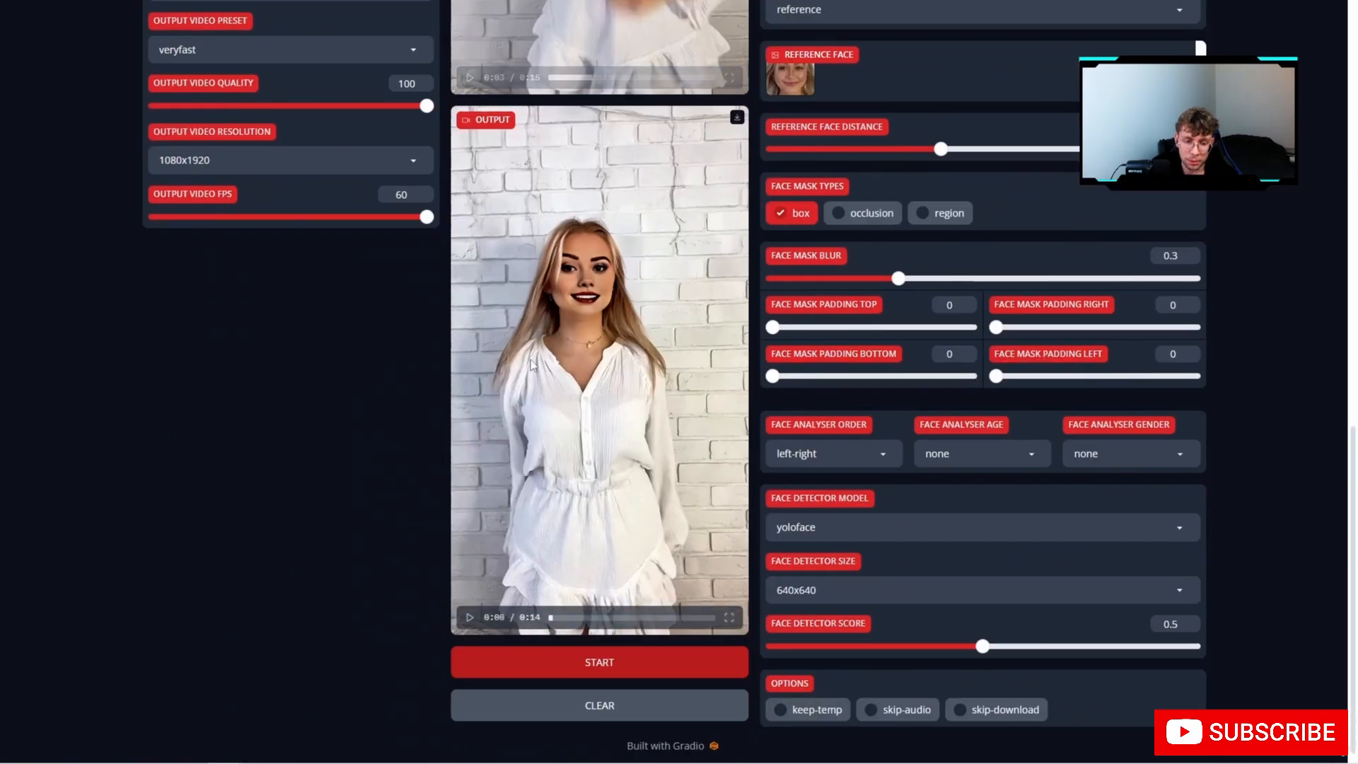
click(469, 616)
click(728, 618)
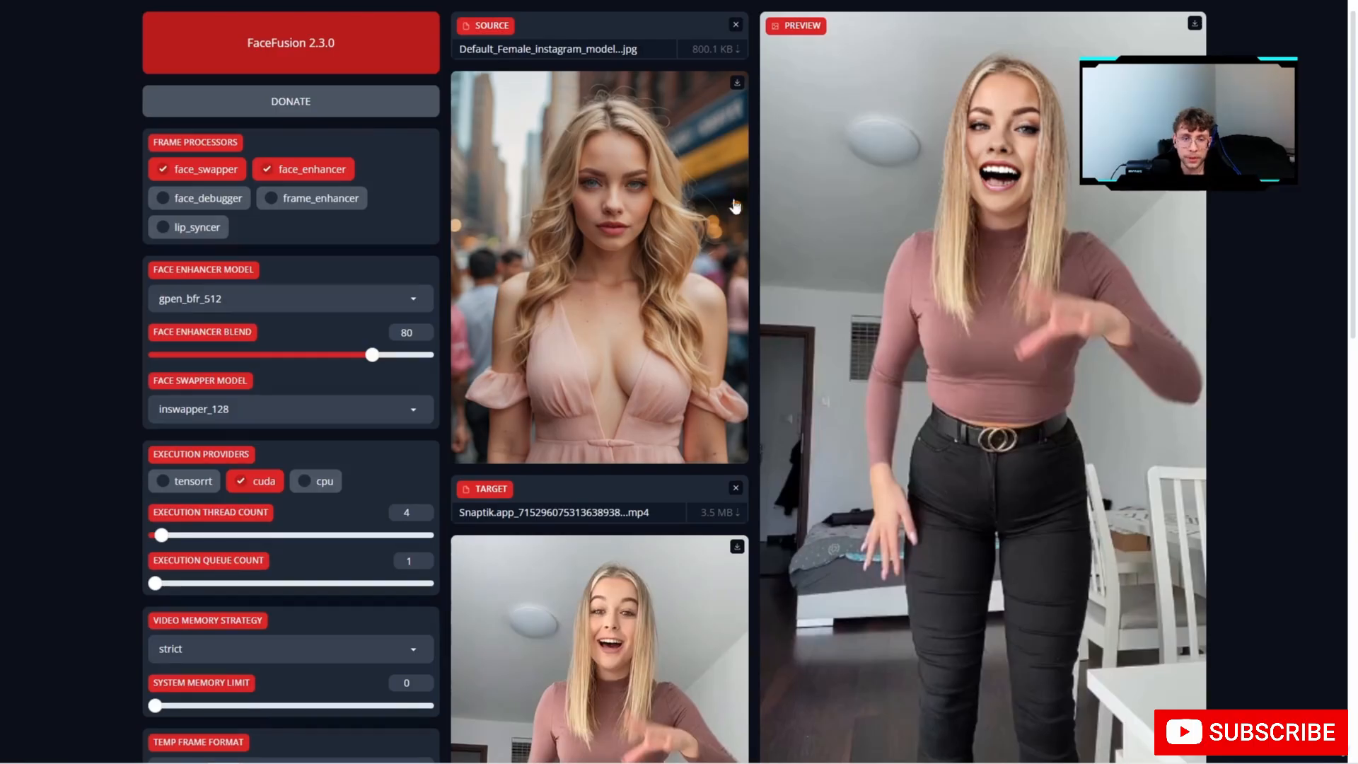
Play the target video of the woman in the mauve turtleneck and its face-swapped output.
scroll(686, 193, down, 6)
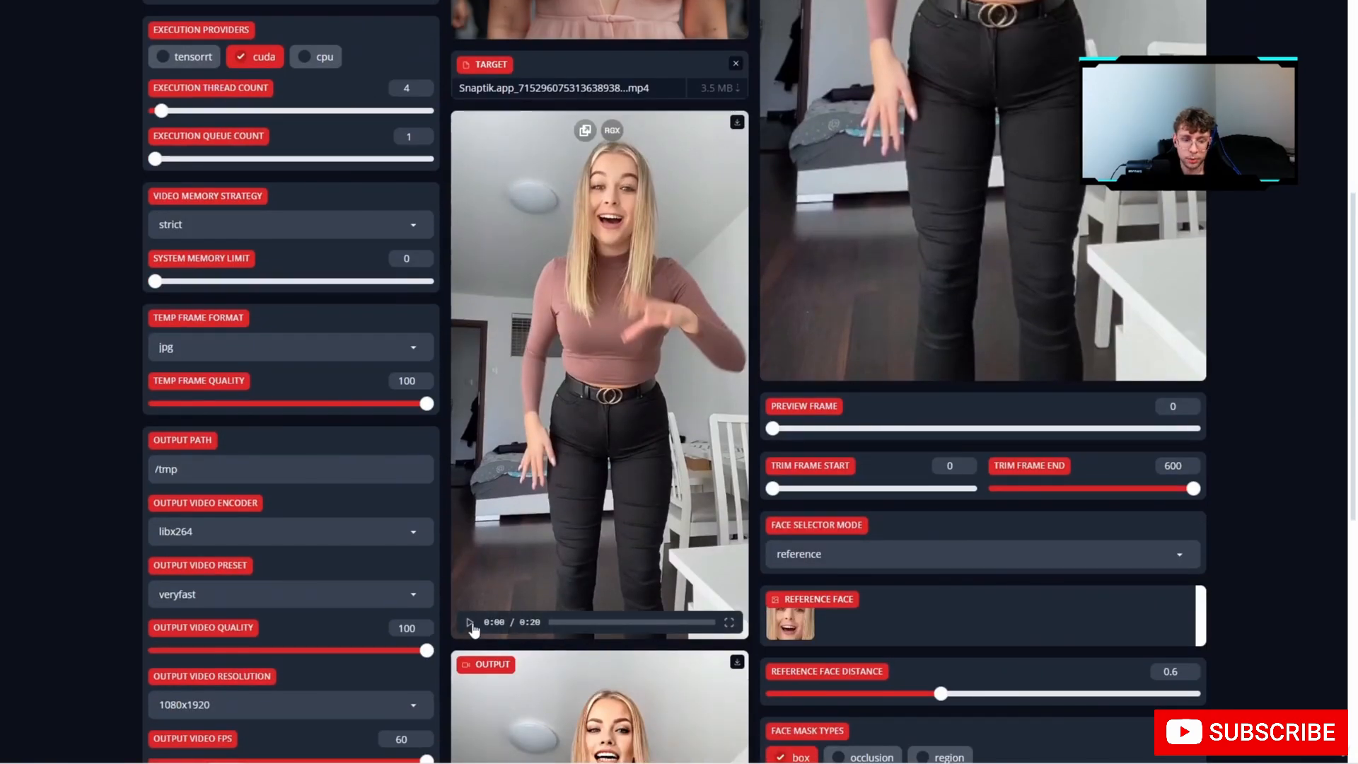
click(471, 625)
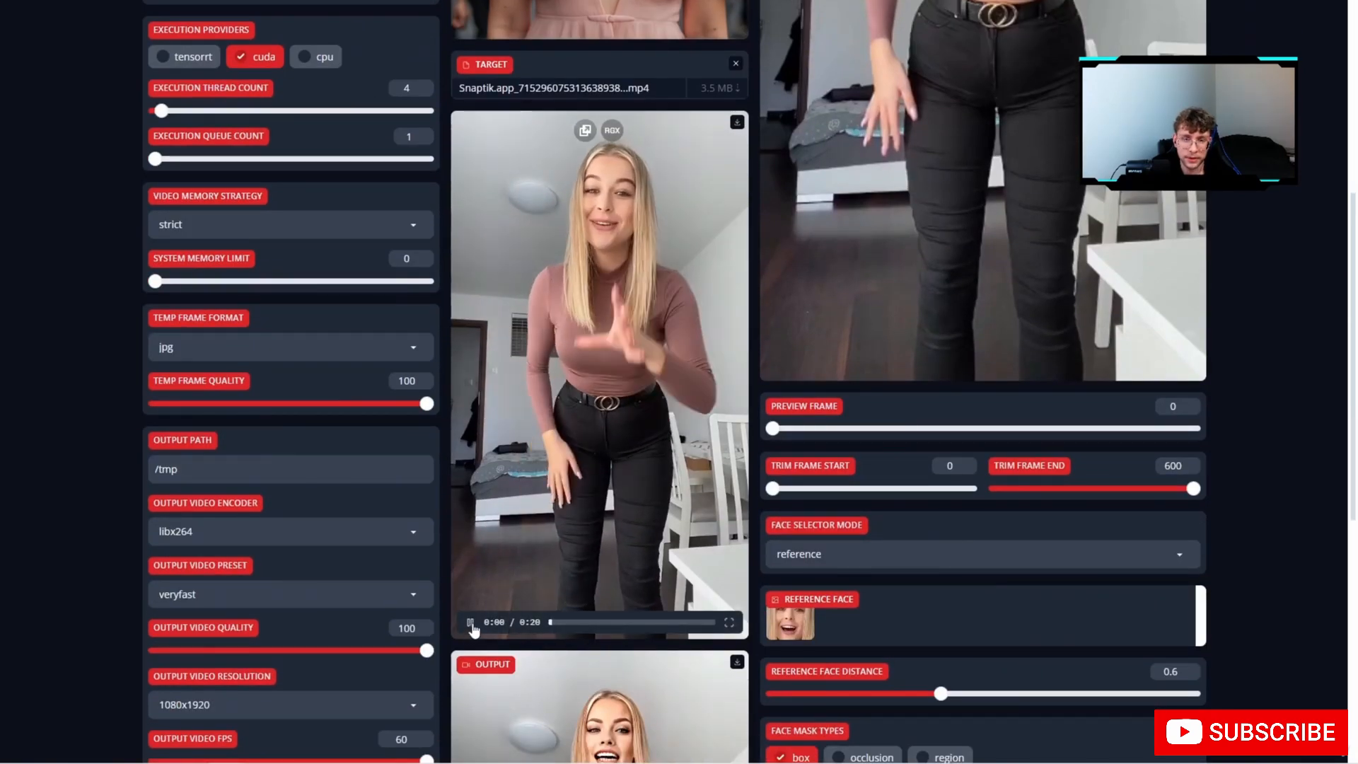
scroll(495, 616, down, 8)
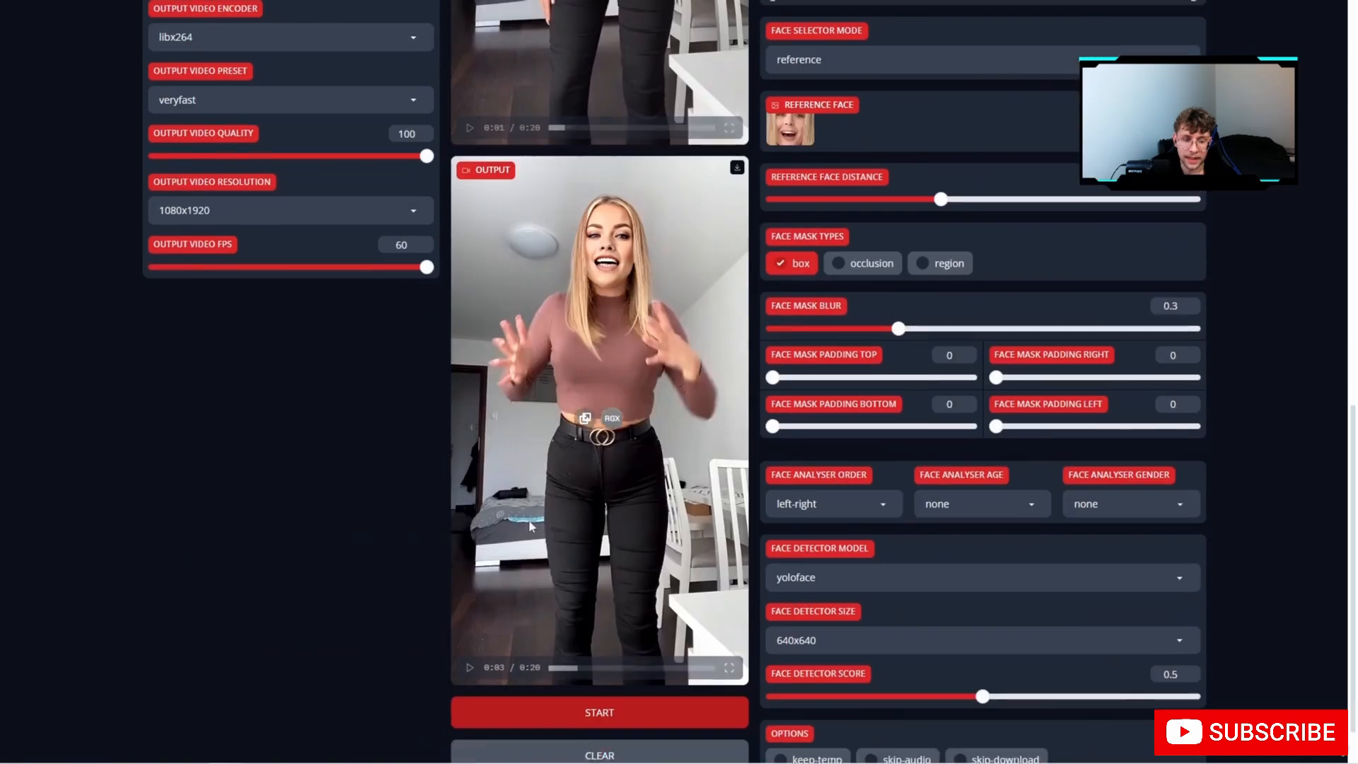
click(467, 616)
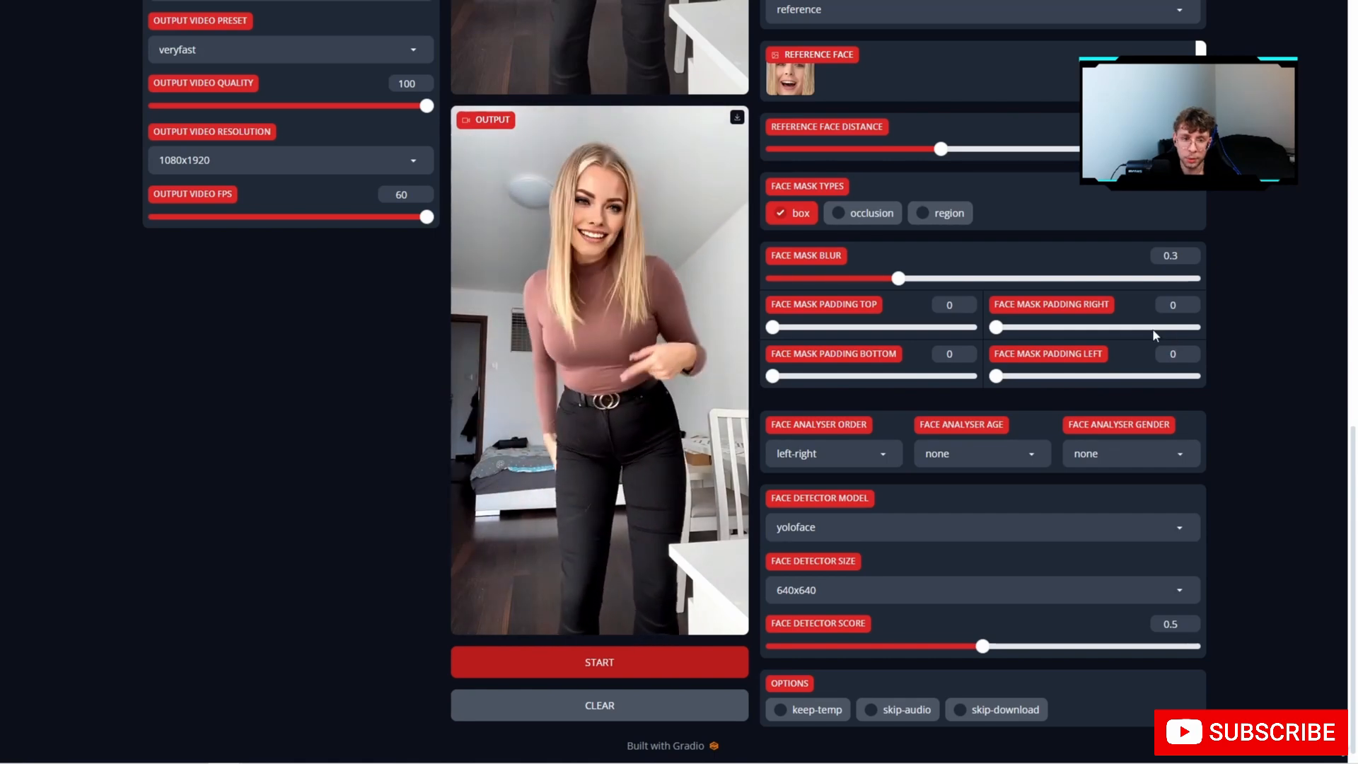
mouse_move(679, 247)
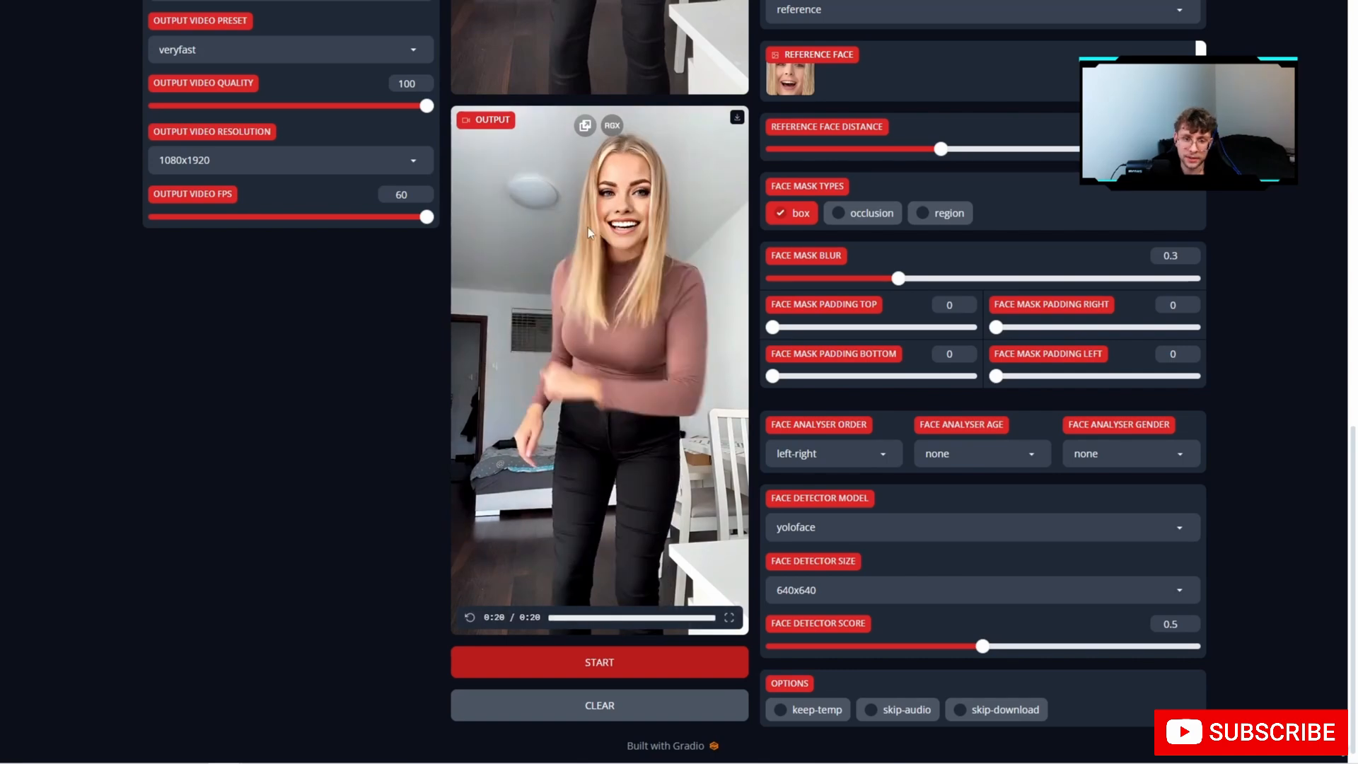
Compare the pink-dress source portrait with the mauve-turtleneck target video and the swapped output to judge the likeness.
scroll(699, 202, up, 15)
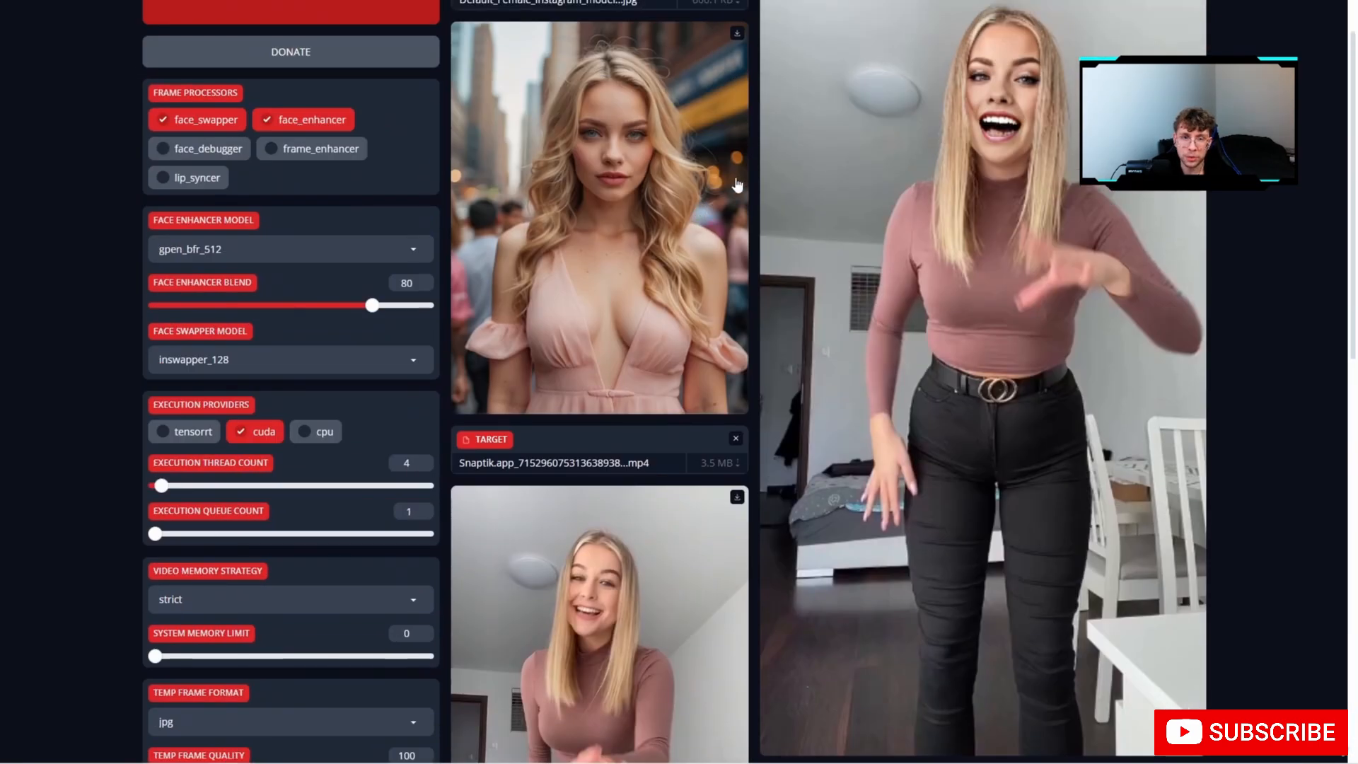
scroll(588, 229, down, 7)
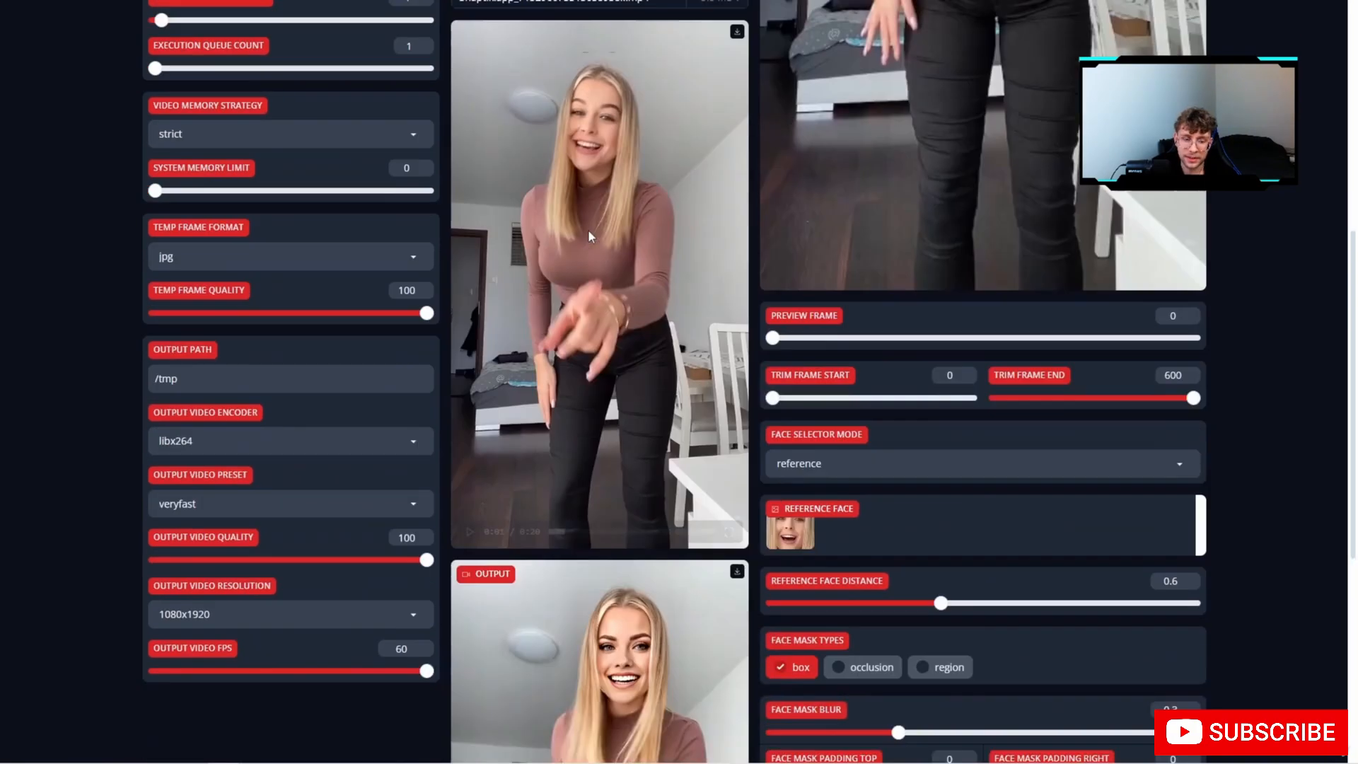
scroll(588, 229, down, 4)
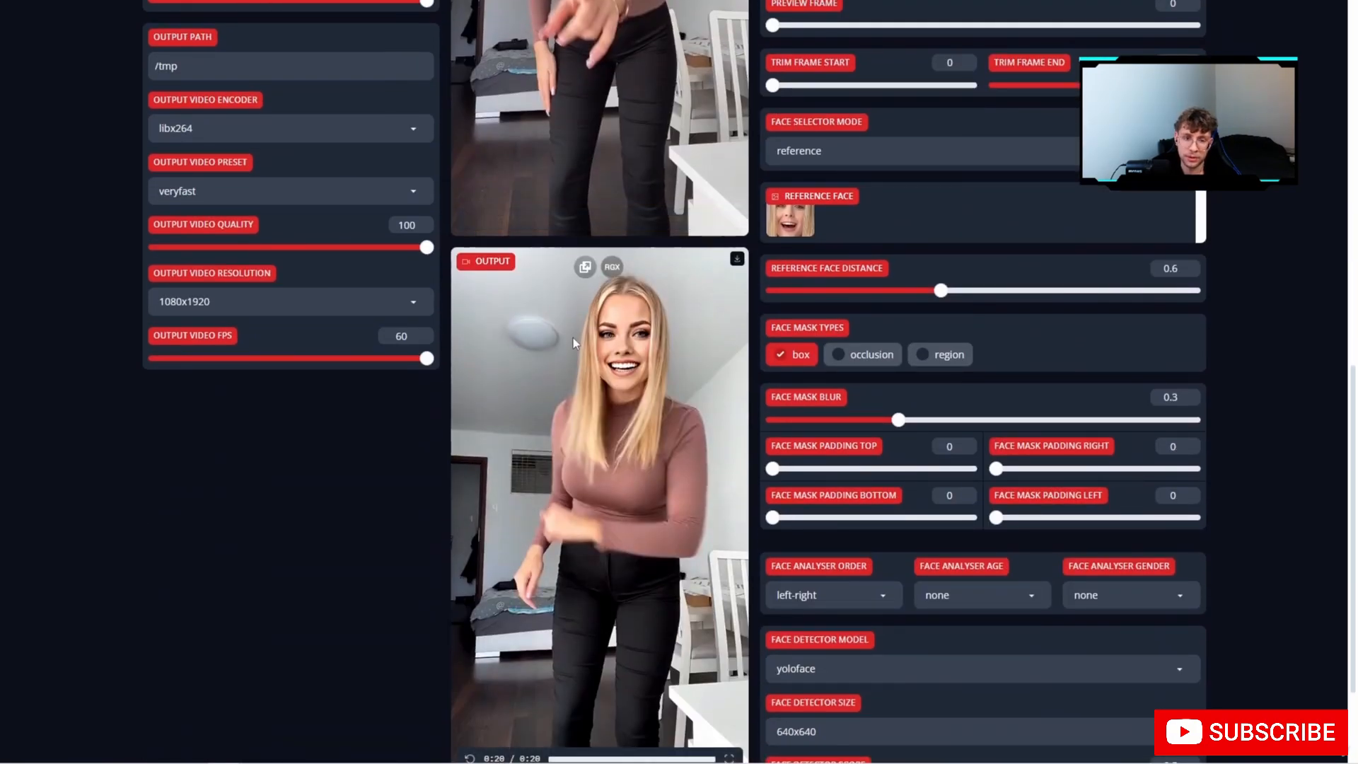
scroll(685, 315, up, 10)
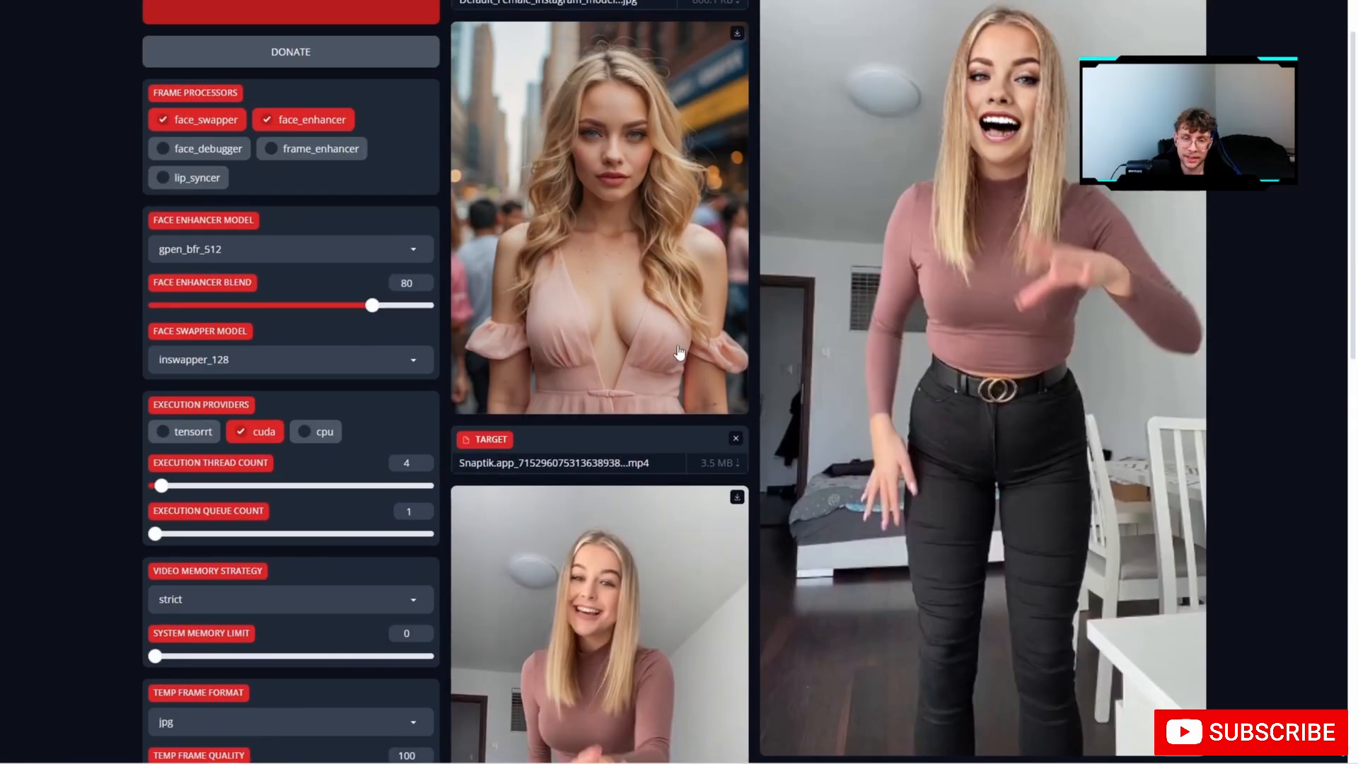
scroll(716, 202, down, 8)
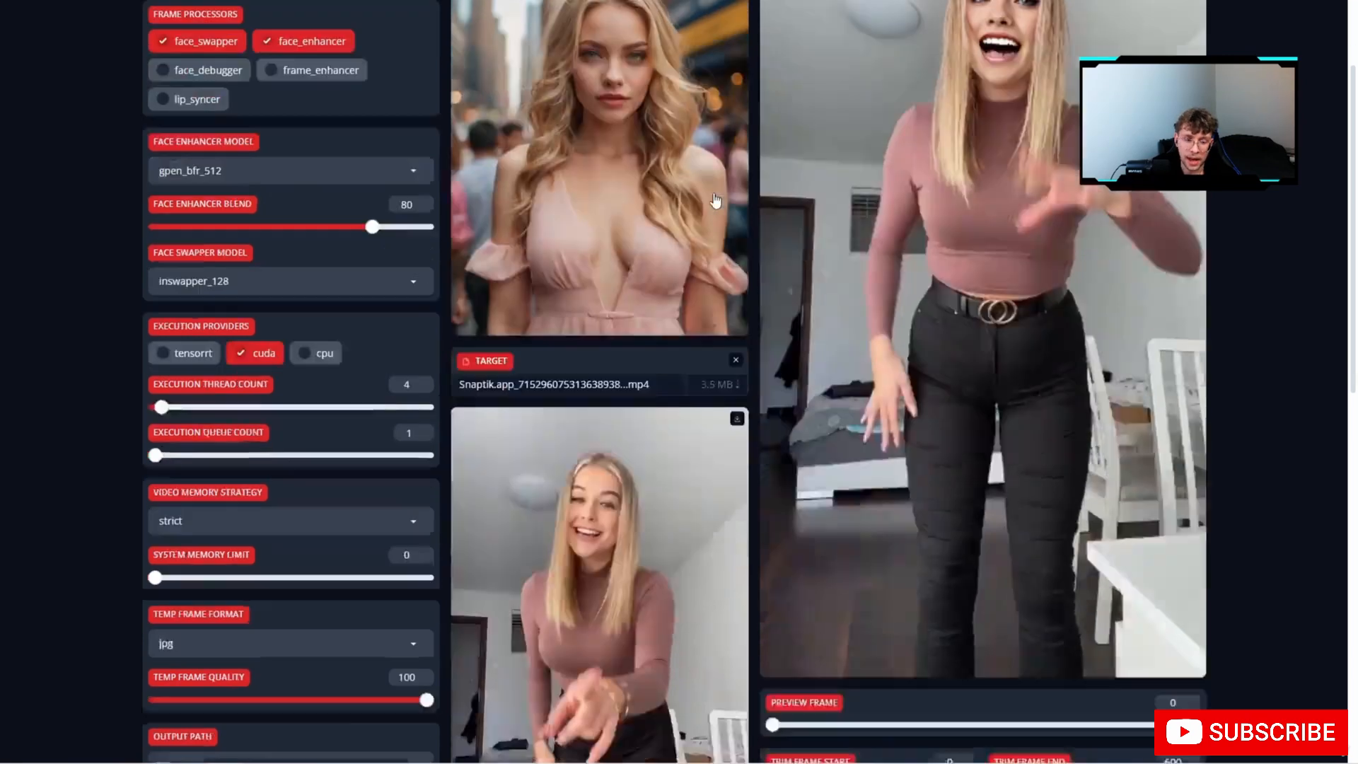
scroll(716, 202, down, 4)
scroll(686, 233, down, 1)
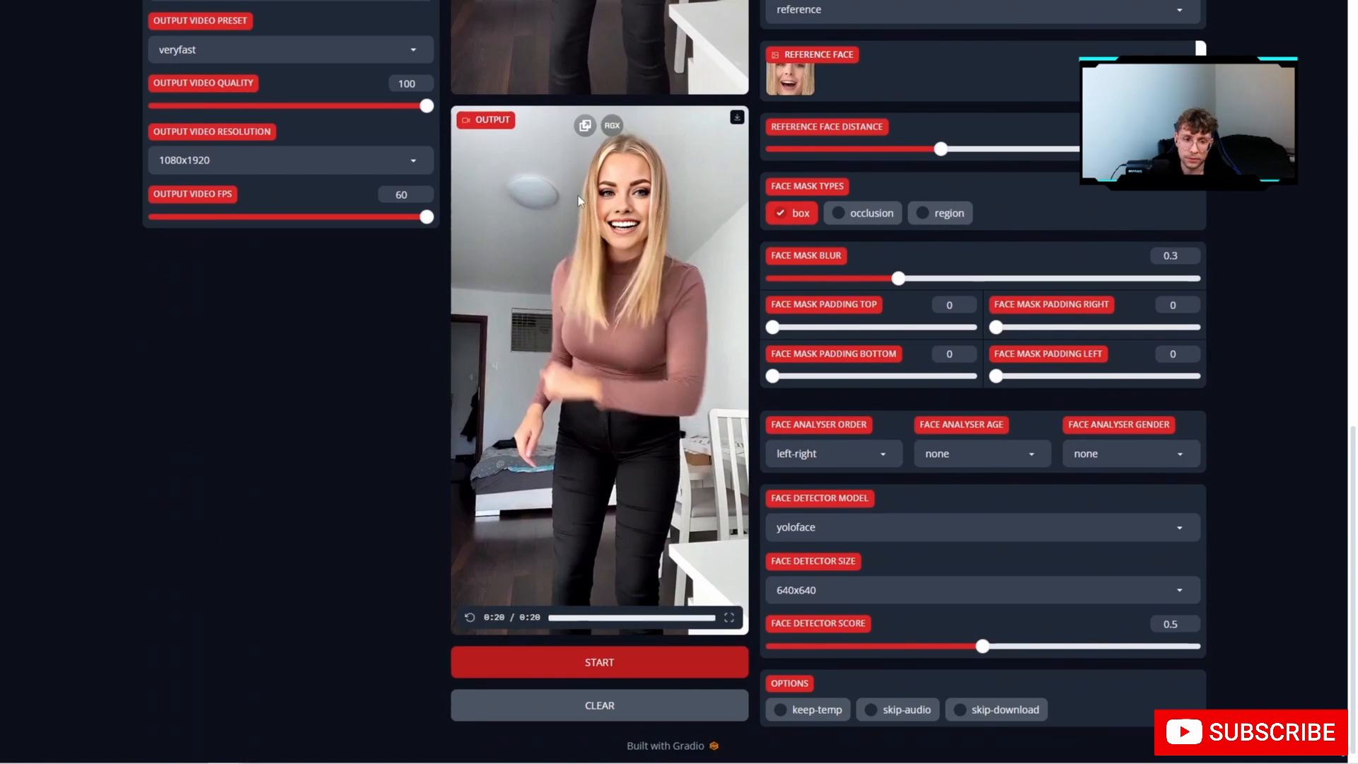
scroll(753, 260, up, 1)
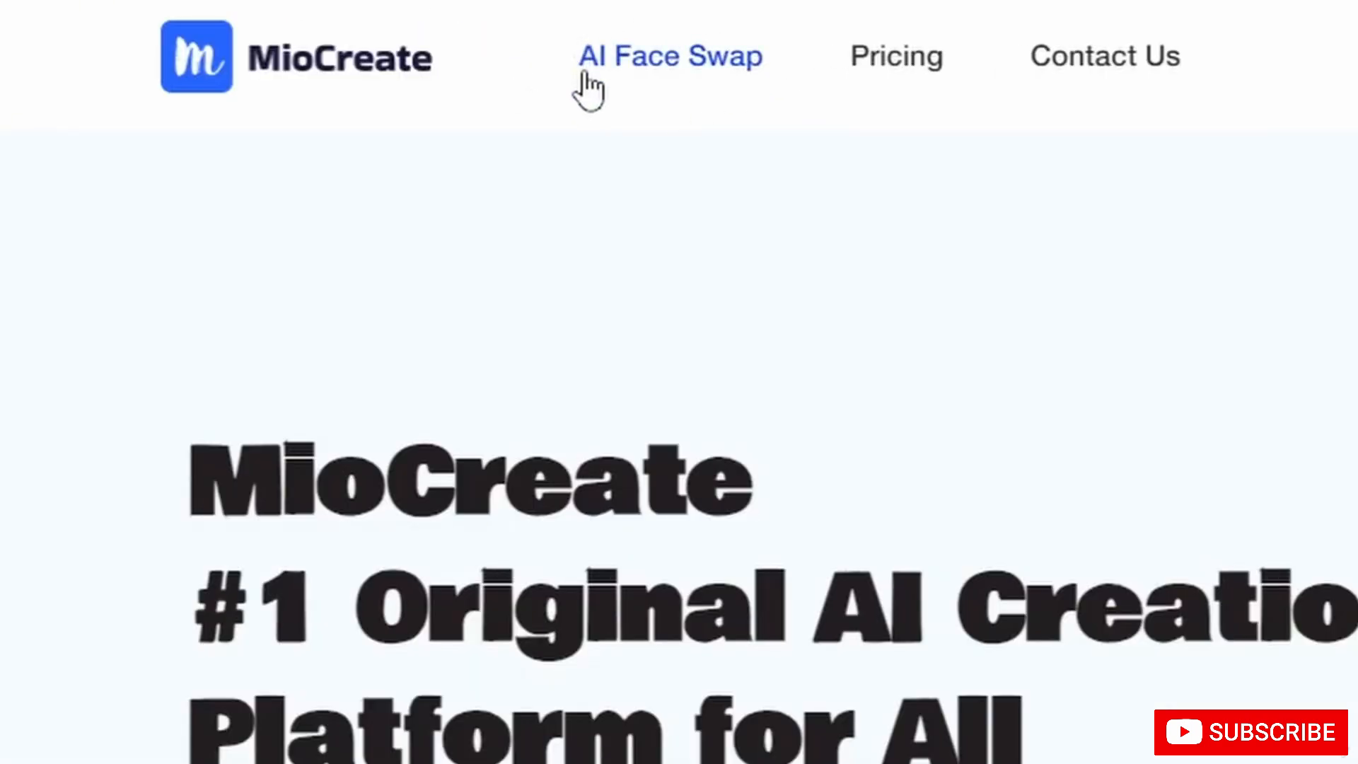
In MioCreate's Video Face Swap, swap the blonde portrait's face onto the white-dress video and download the result.
click(693, 82)
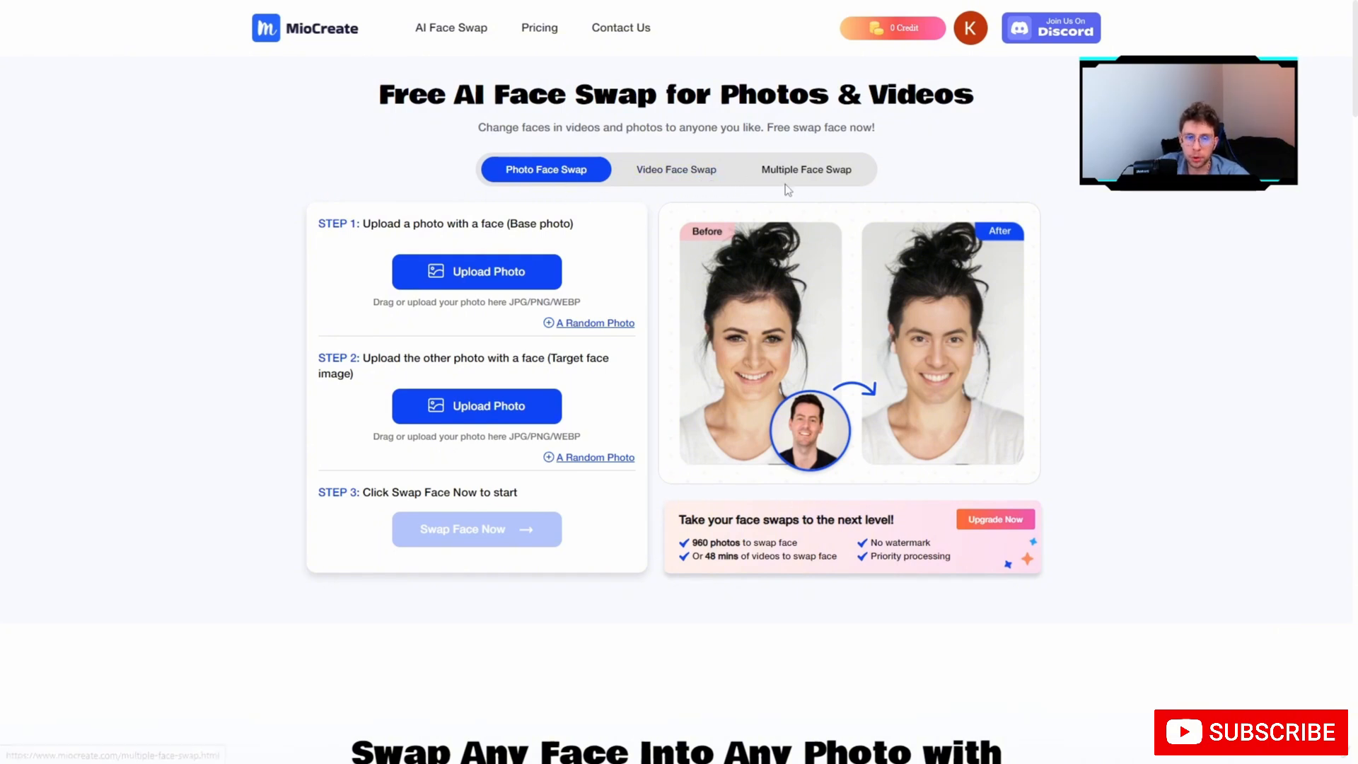
click(677, 175)
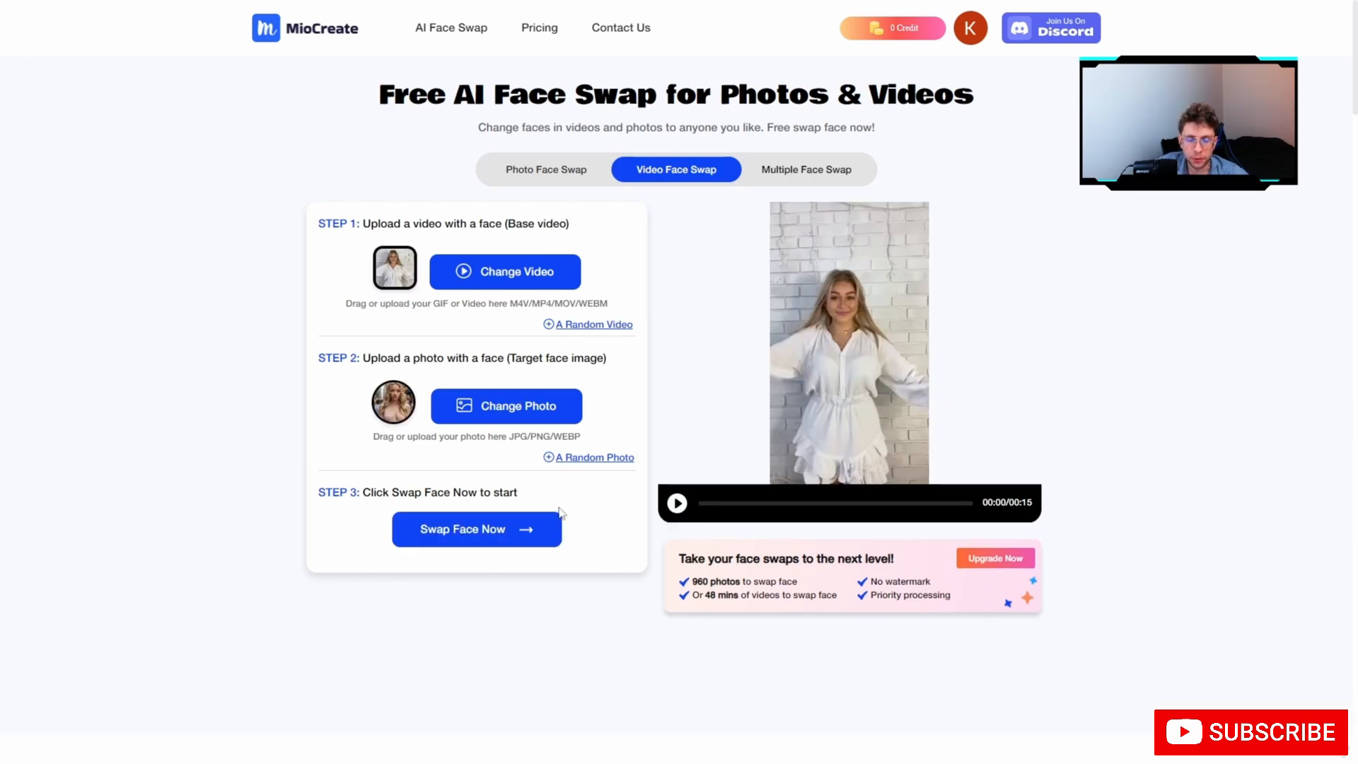
click(499, 529)
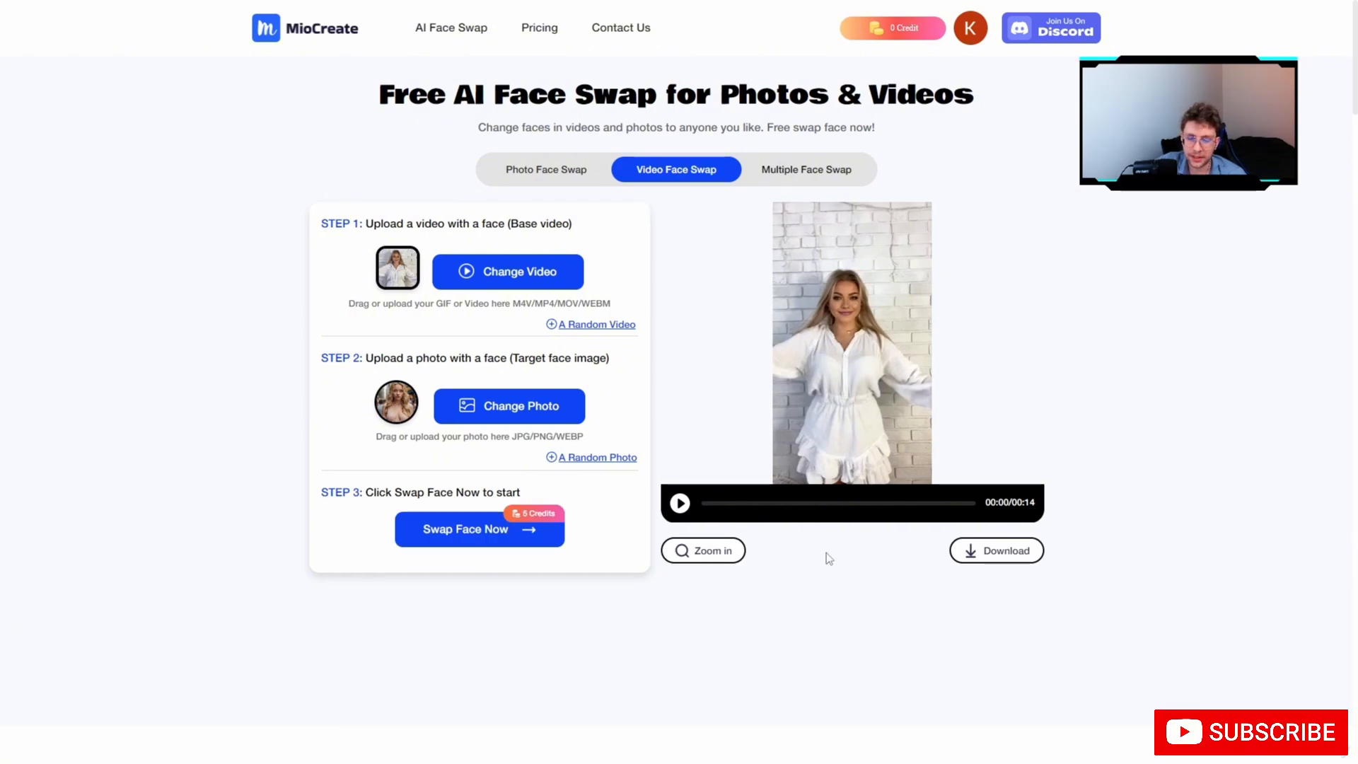
click(998, 550)
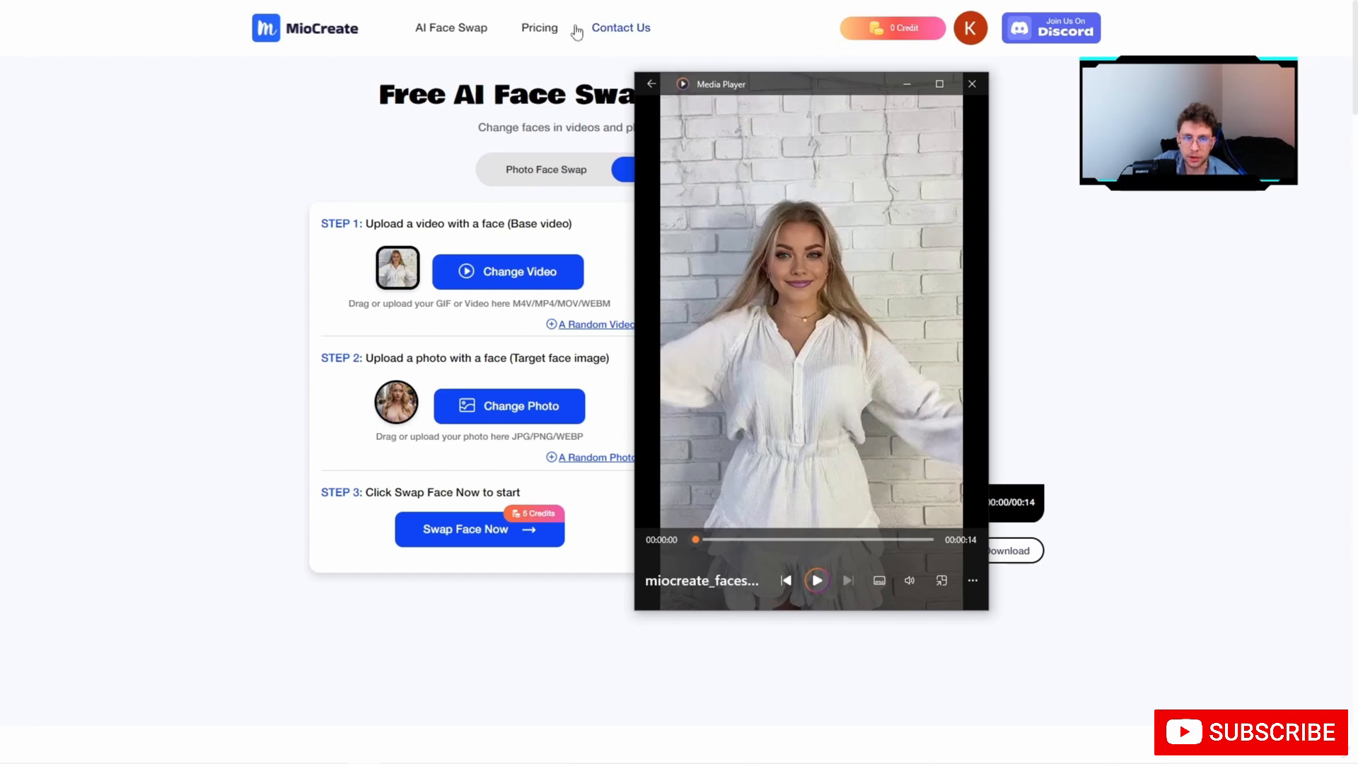
Open MioCreate's pricing page to examine the subscription and credit plans.
click(549, 32)
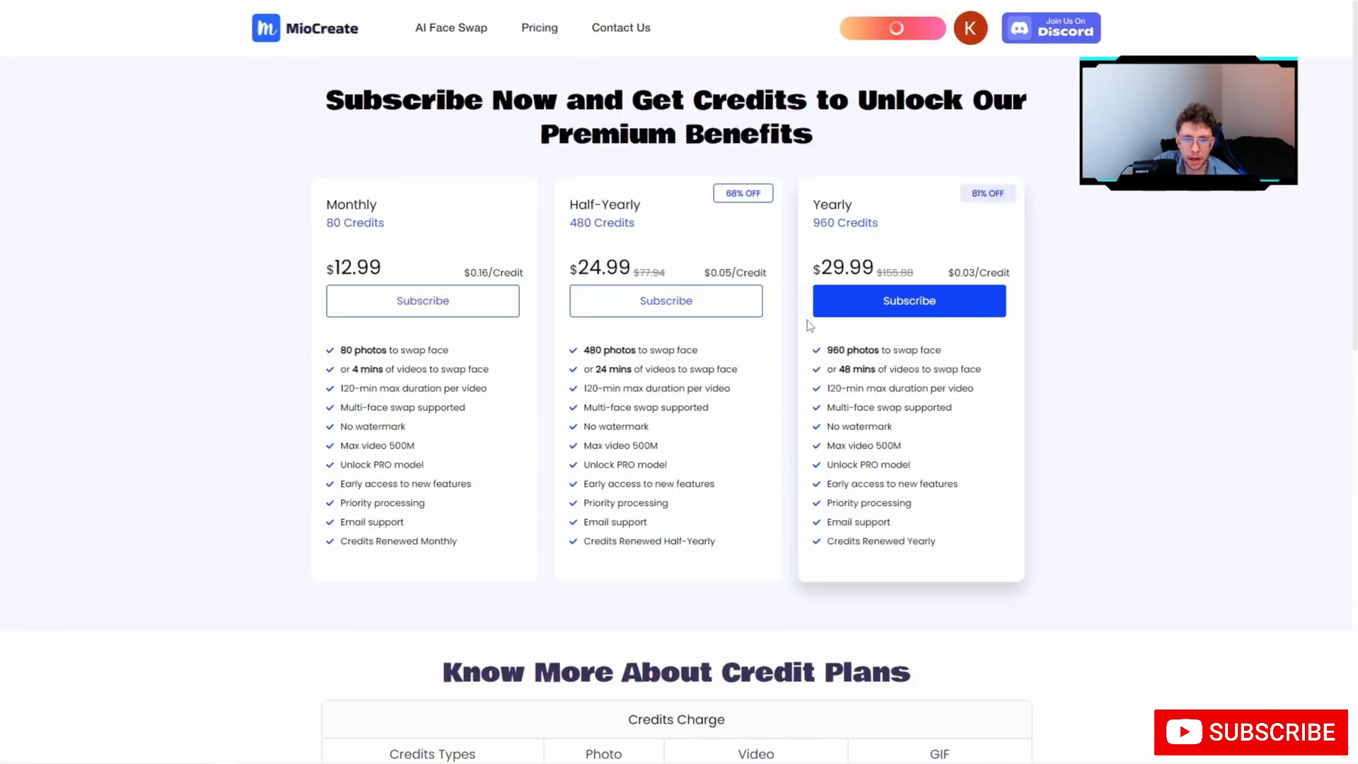